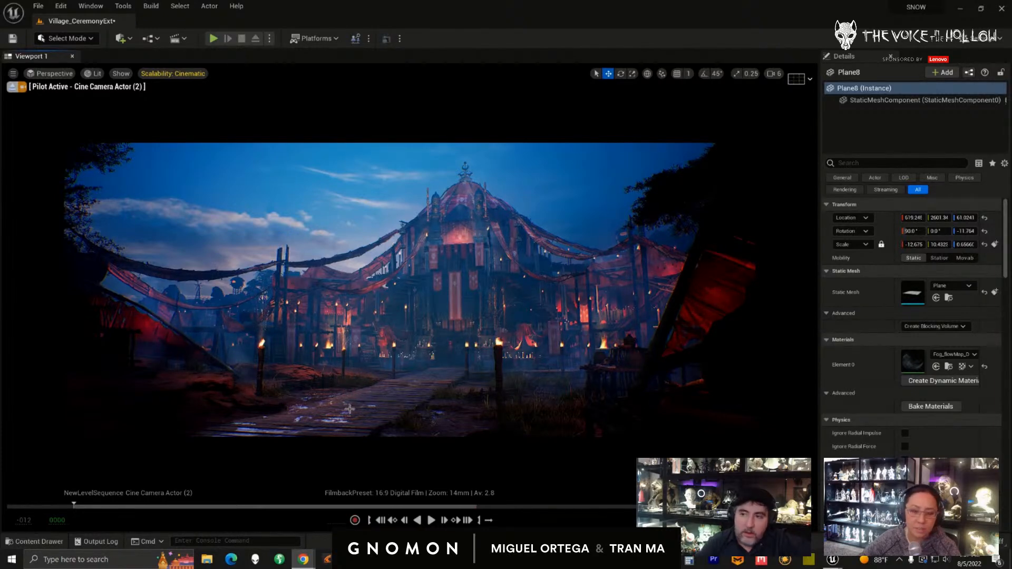
# - Hide the viewport helpers, then inspect the scene's two fog planes, Plane8 and Plane3, by selecting each in turn
pyautogui.click(583, 364)
pyautogui.press('g')
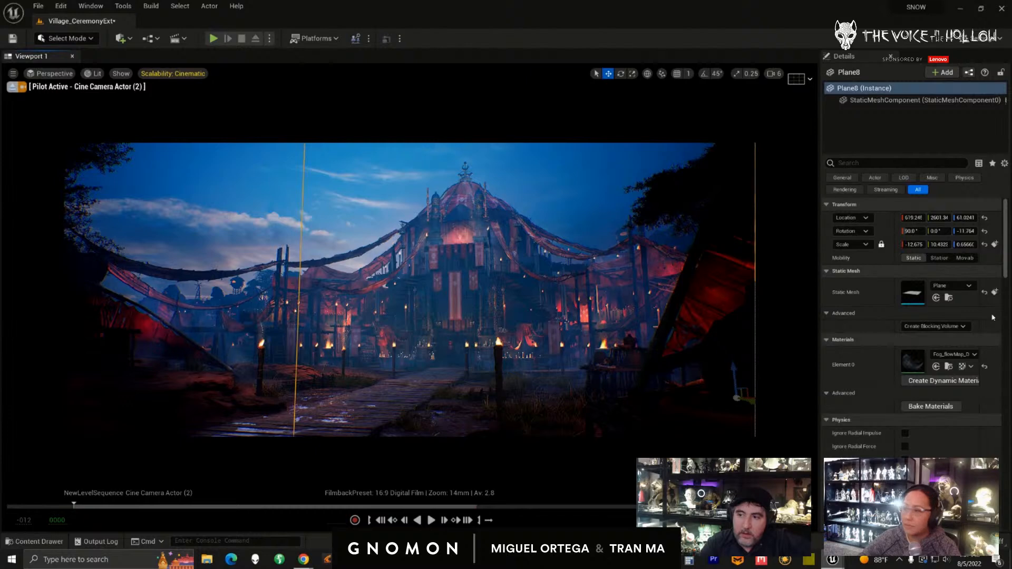
pyautogui.click(240, 339)
pyautogui.click(562, 359)
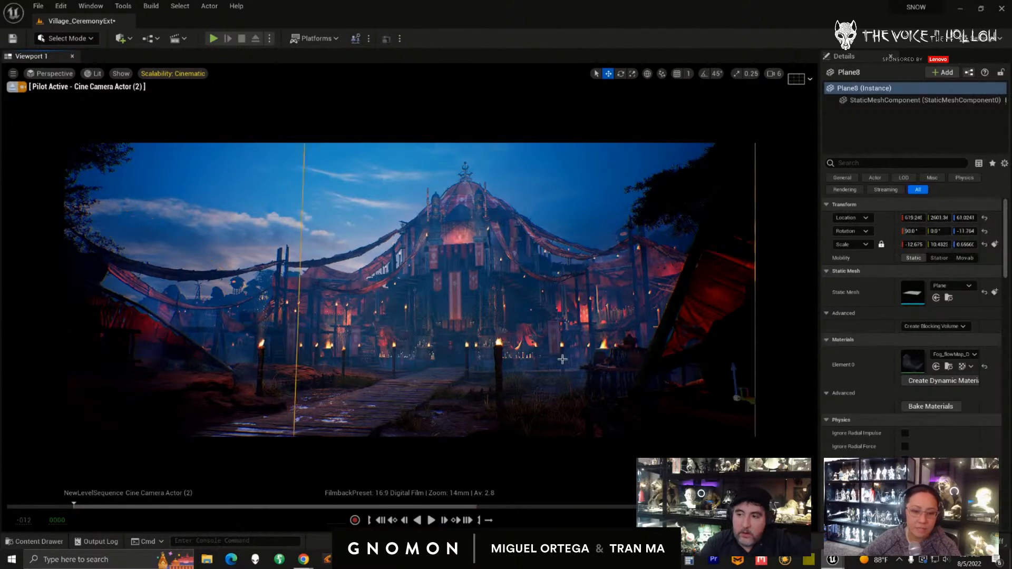
pyautogui.click(240, 362)
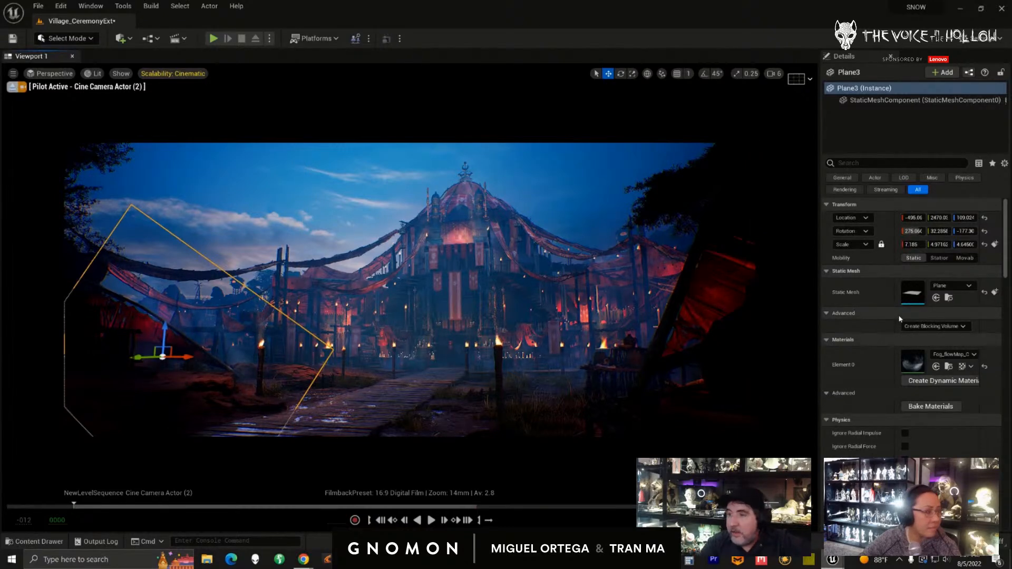
pyautogui.click(378, 432)
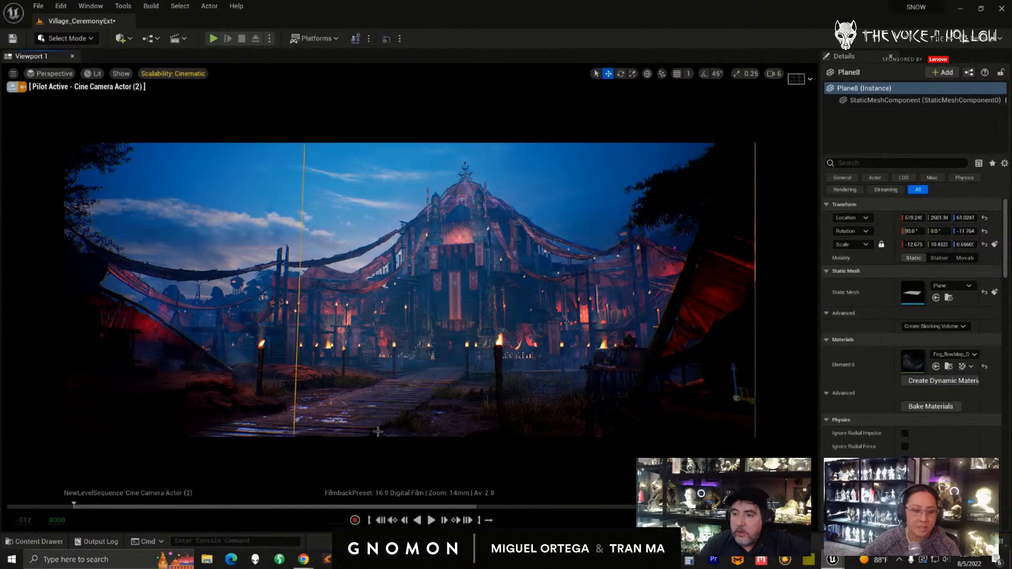
pyautogui.click(229, 355)
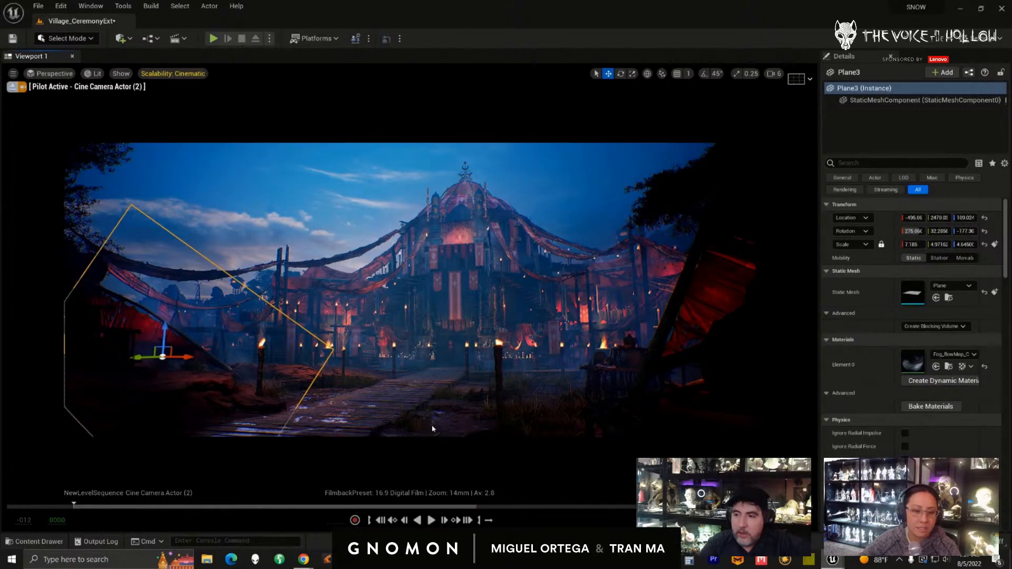
# - Select the foreground wooden walkway section, walkWay10
pyautogui.click(398, 421)
pyautogui.click(285, 431)
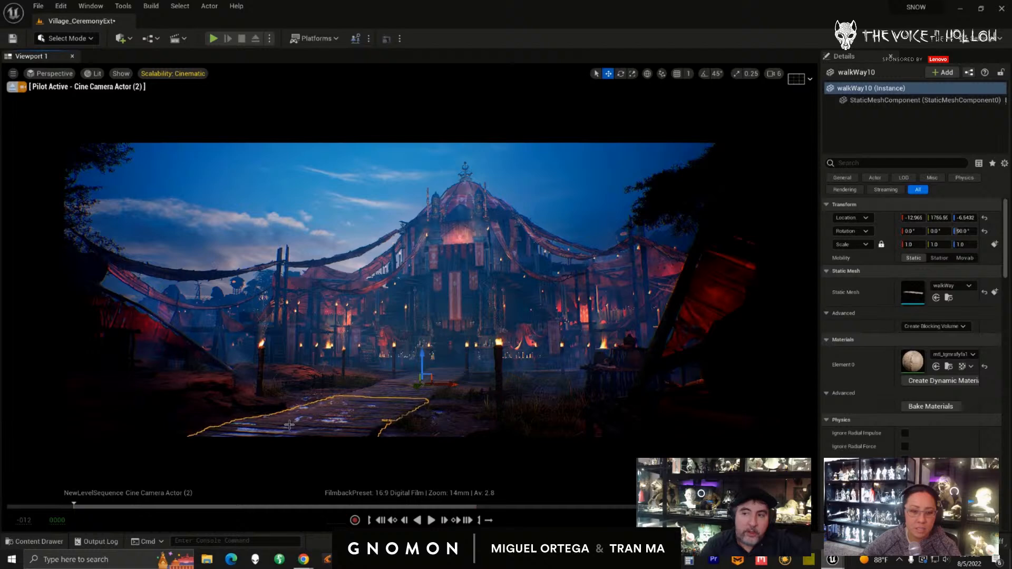
pyautogui.click(373, 424)
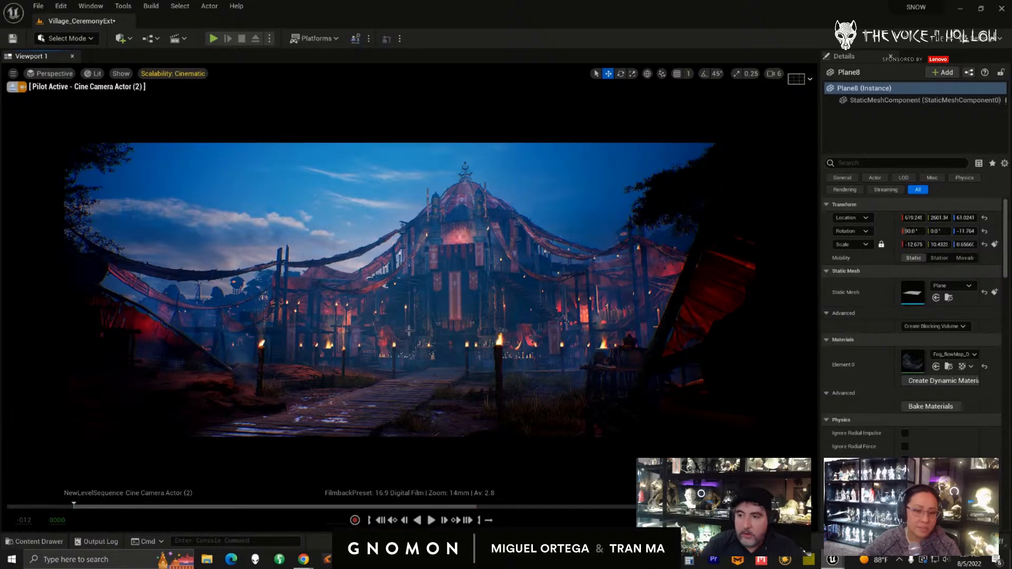
pyautogui.press('g')
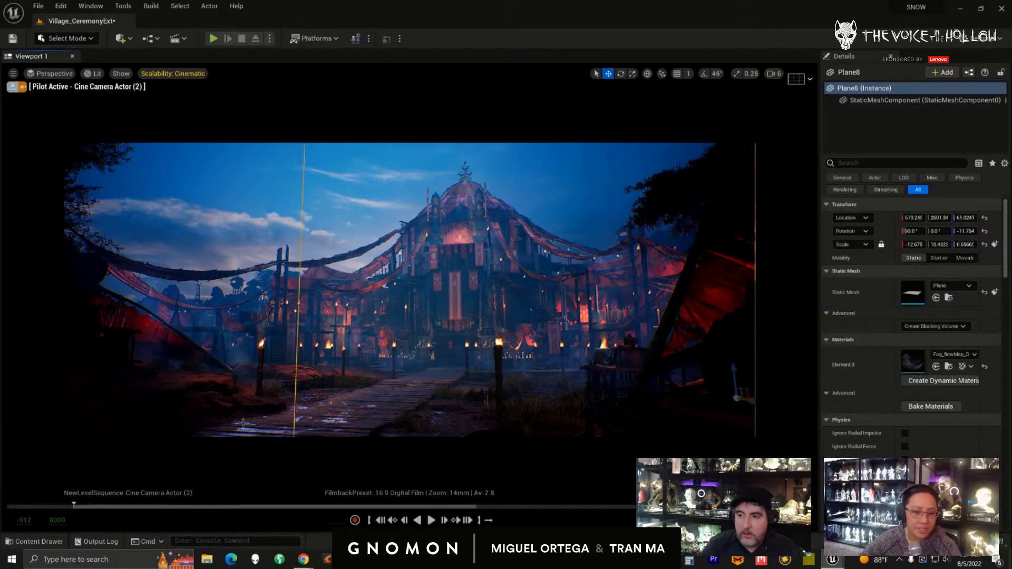
pyautogui.click(273, 426)
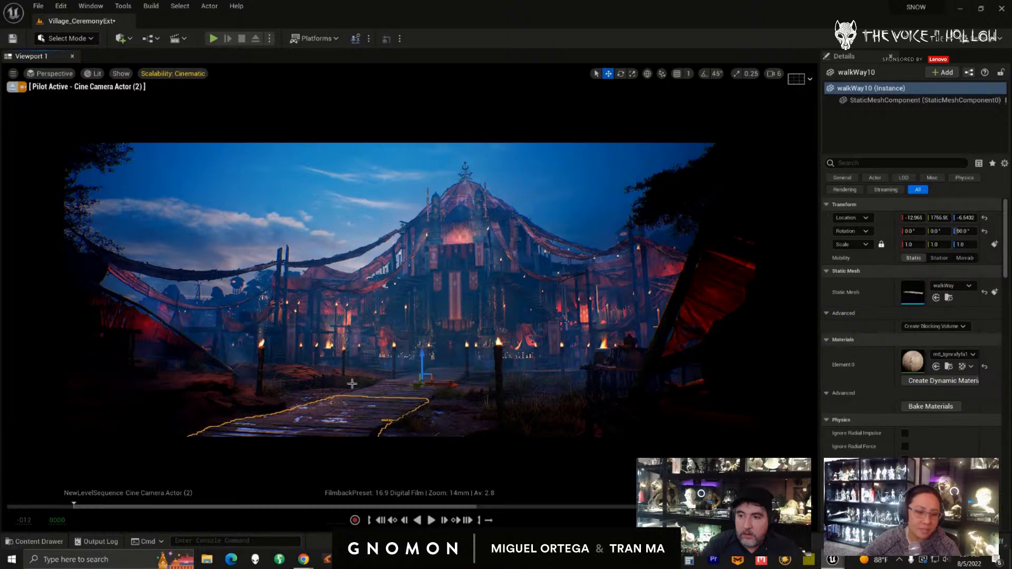
# - Examine the selected wooden walkway and the wet ground around it from a closer, higher viewpoint
pyautogui.keyDown('alt'); pyautogui.moveTo(387, 395); pyautogui.dragTo(371, 448); pyautogui.keyUp('alt')
pyautogui.keyDown('alt'); pyautogui.moveTo(395, 379); pyautogui.dragTo(399, 377, button='middle'); pyautogui.keyUp('alt')
pyautogui.keyDown('alt'); pyautogui.moveTo(399, 377); pyautogui.dragTo(359, 325); pyautogui.keyUp('alt')
pyautogui.click(368, 328)
pyautogui.click(359, 326)
pyautogui.click(389, 318)
pyautogui.click(416, 284)
pyautogui.keyDown('alt'); pyautogui.moveTo(388, 327); pyautogui.dragTo(432, 319); pyautogui.keyUp('alt')
pyautogui.click(498, 197)
pyautogui.click(472, 268)
pyautogui.click(405, 372)
pyautogui.scroll(-3, 402, 371)
pyautogui.keyDown('alt'); pyautogui.moveTo(403, 371); pyautogui.dragTo(402, 358); pyautogui.keyUp('alt')
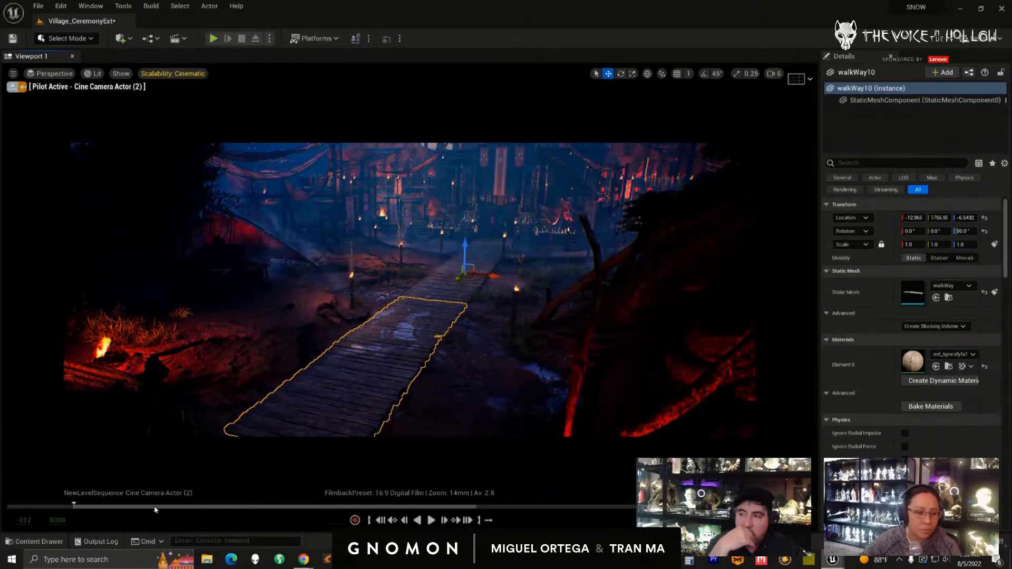
# - Go to frame 13 of the sequence and show the editor icons over a raised view of the walkway
pyautogui.click(147, 507)
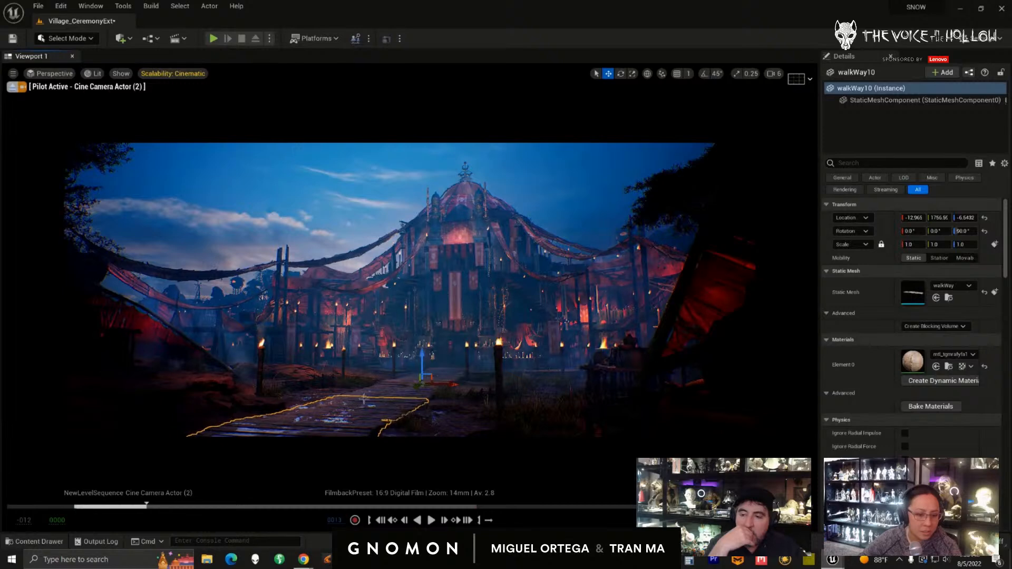
pyautogui.keyDown('alt'); pyautogui.moveTo(368, 401); pyautogui.dragTo(392, 370); pyautogui.keyUp('alt')
pyautogui.press('g')
pyautogui.keyDown('alt'); pyautogui.moveTo(393, 370); pyautogui.dragTo(408, 361, button='middle'); pyautogui.keyUp('alt')
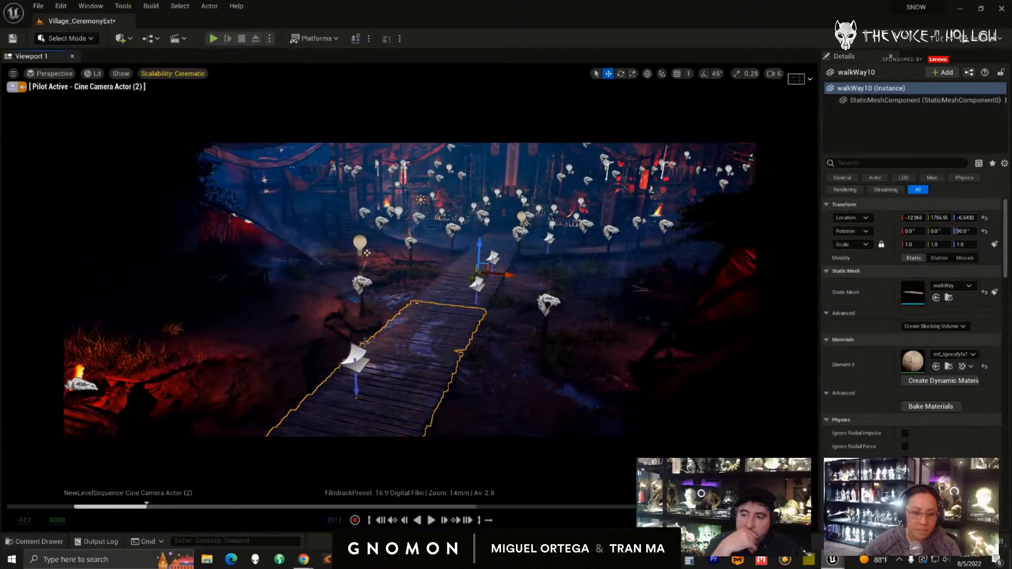
# - Select the foreground Puddle_3 decal beside the walkway and try shifting it slightly
pyautogui.click(358, 358)
pyautogui.keyDown('alt'); pyautogui.moveTo(392, 333); pyautogui.dragTo(381, 337); pyautogui.keyUp('alt')
pyautogui.keyDown('alt'); pyautogui.moveTo(381, 337); pyautogui.dragTo(421, 316, button='middle'); pyautogui.keyUp('alt')
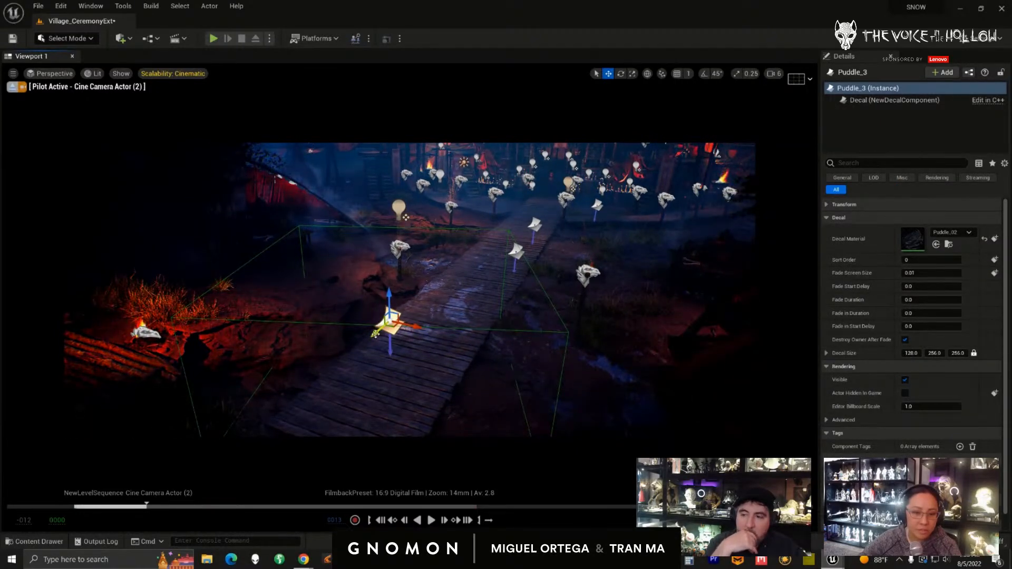
pyautogui.moveTo(376, 334)
pyautogui.mouseDown()
pyautogui.moveTo(400, 313)
pyautogui.moveTo(366, 344)
pyautogui.moveTo(382, 329)
pyautogui.mouseUp()
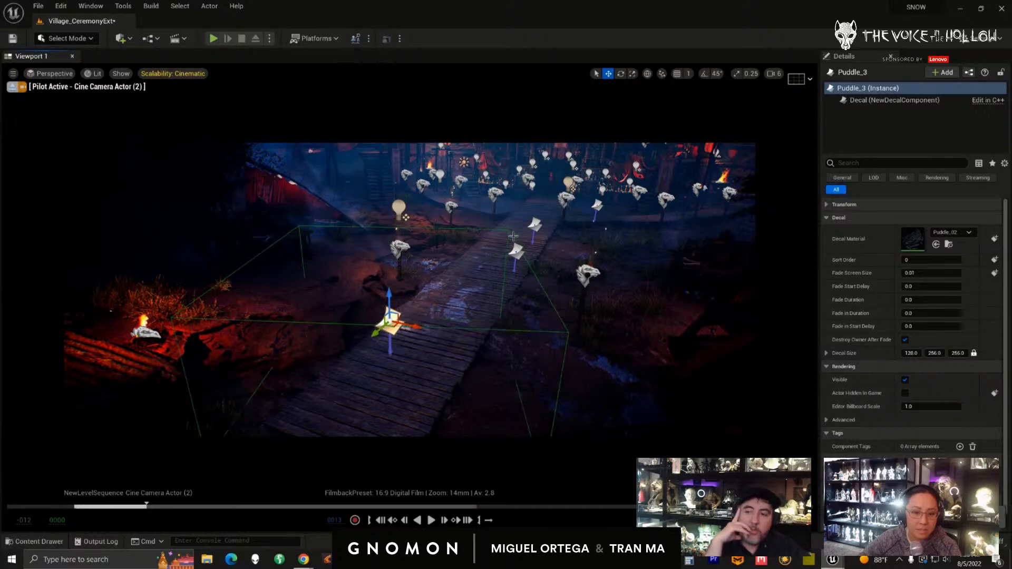
# - Shift the Puddle_01 decal along the walkway and examine the wet boards up close
pyautogui.click(513, 252)
pyautogui.moveTo(507, 258); pyautogui.dragTo(493, 283)
pyautogui.scroll(4, 500, 310)
pyautogui.scroll(4, 499, 310)
pyautogui.moveTo(480, 286); pyautogui.dragTo(530, 229, button='middle')
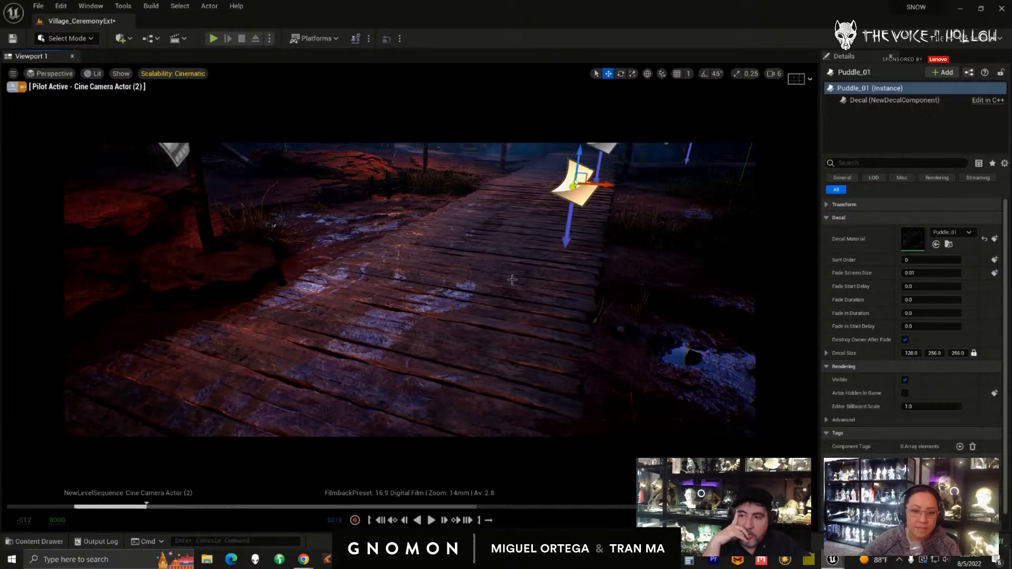
pyautogui.scroll(-4, 501, 276)
pyautogui.scroll(2, 500, 277)
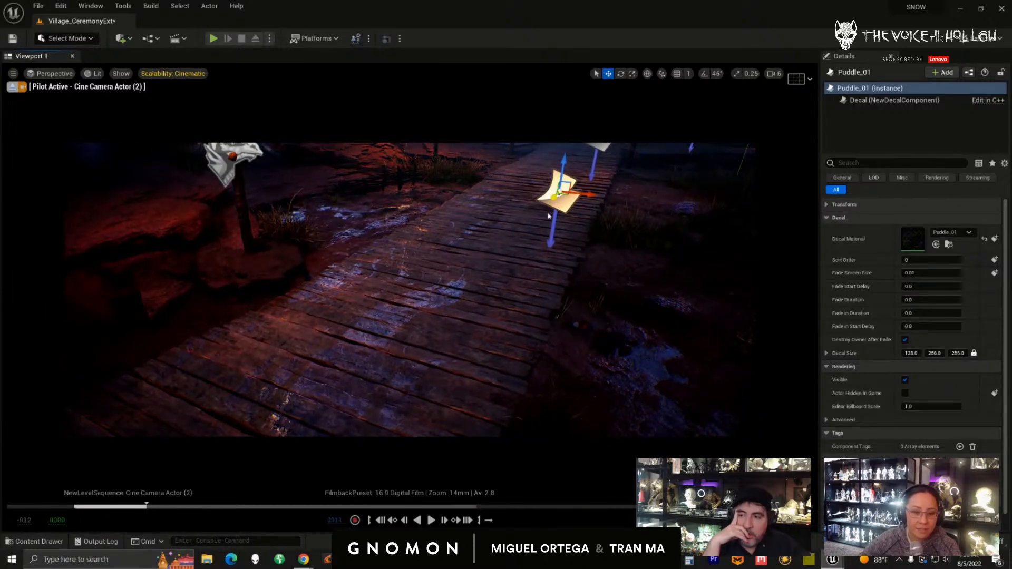
pyautogui.keyDown('alt'); pyautogui.moveTo(435, 345); pyautogui.dragTo(434, 326); pyautogui.keyUp('alt')
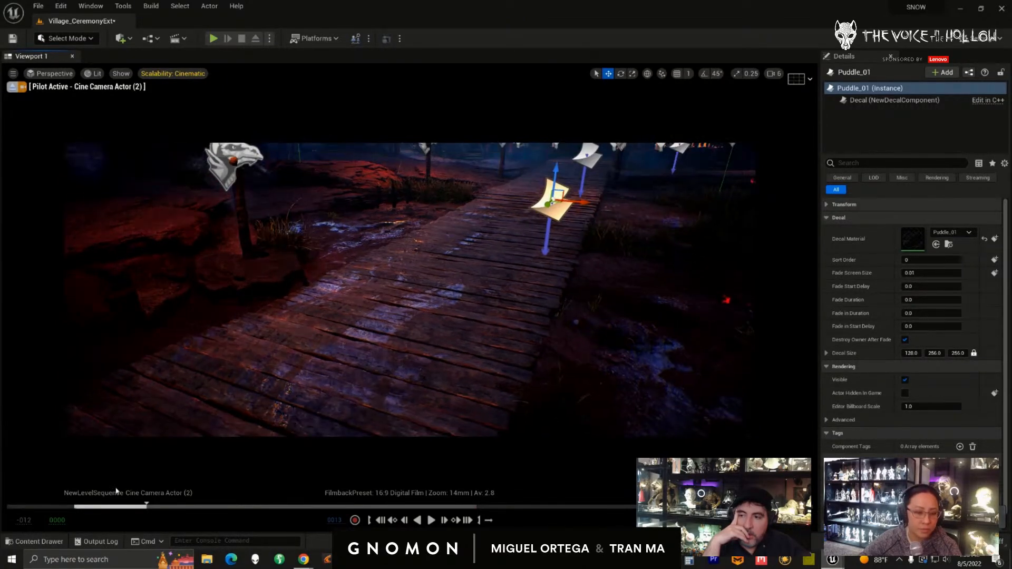
# - Return to the shot camera's framing at frame 3 and undo the last move of the Puddle_01 decal
pyautogui.click(90, 509)
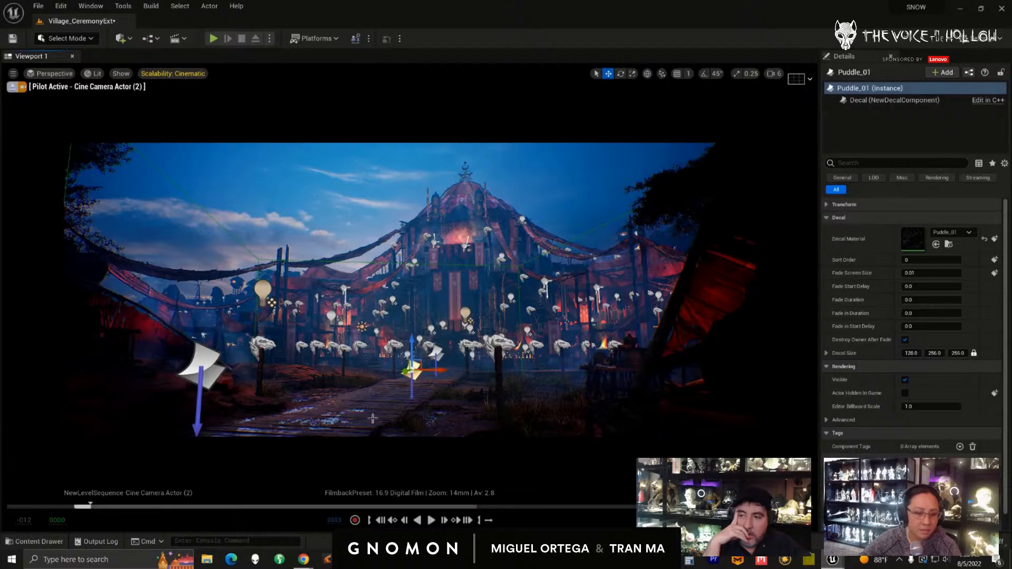
pyautogui.hotkey('ctrl', 'z')
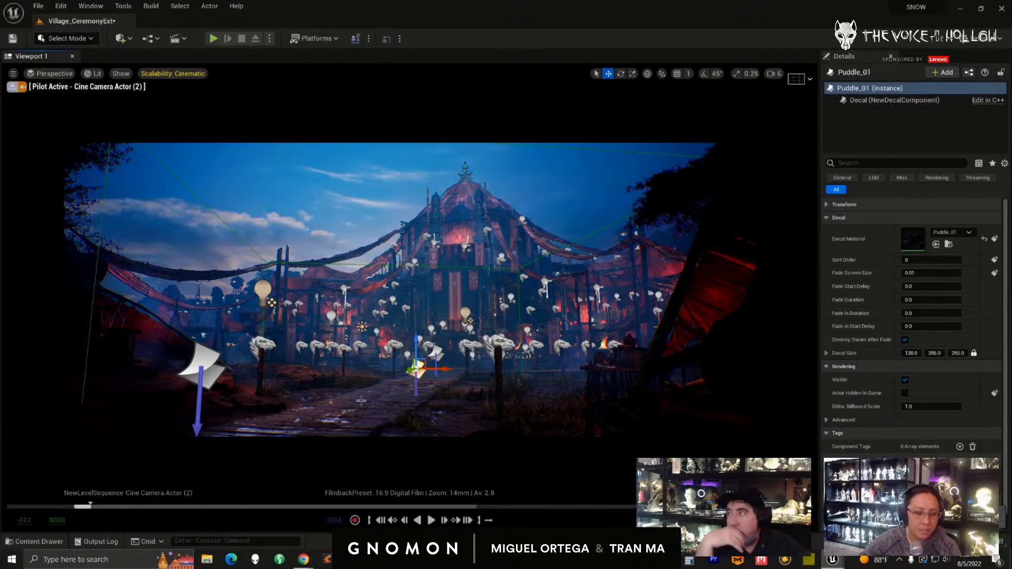
pyautogui.keyDown('alt'); pyautogui.moveTo(335, 419); pyautogui.dragTo(336, 441); pyautogui.keyUp('alt')
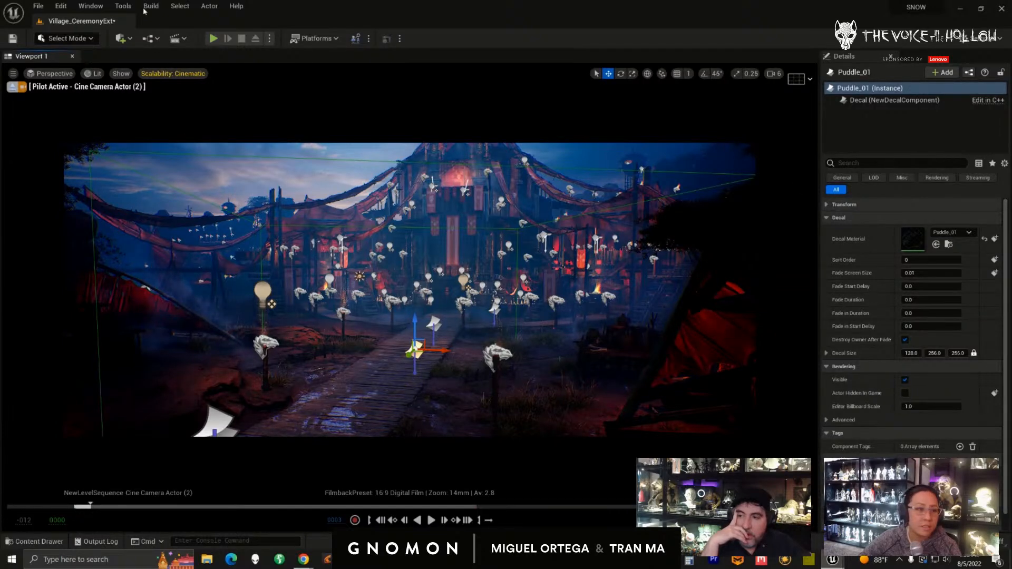
# - Bring up the placeable actors and list the Visual Effects category that contains the Decal Actor
pyautogui.click(90, 6)
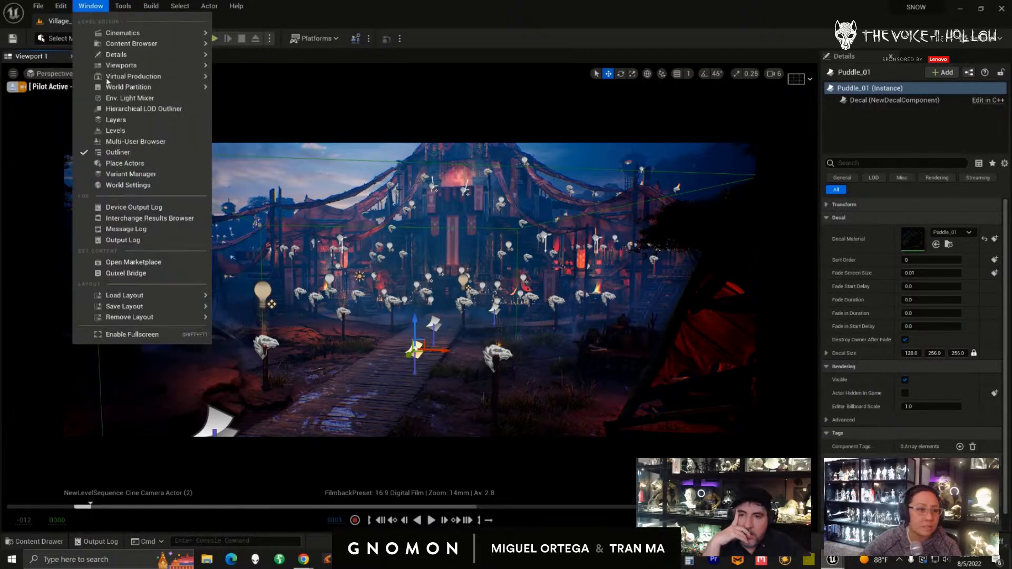
pyautogui.click(125, 163)
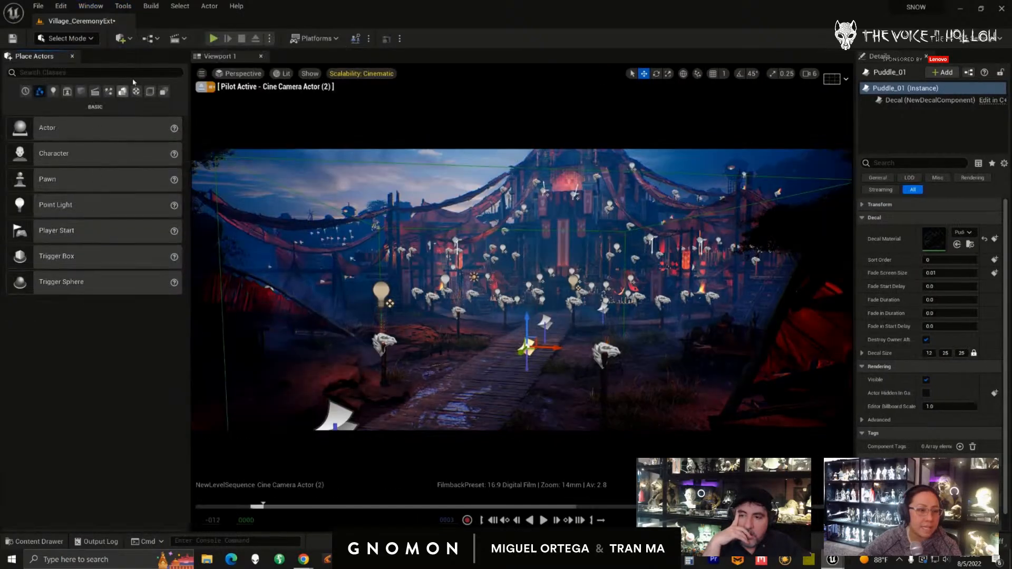
pyautogui.click(163, 91)
pyautogui.click(109, 92)
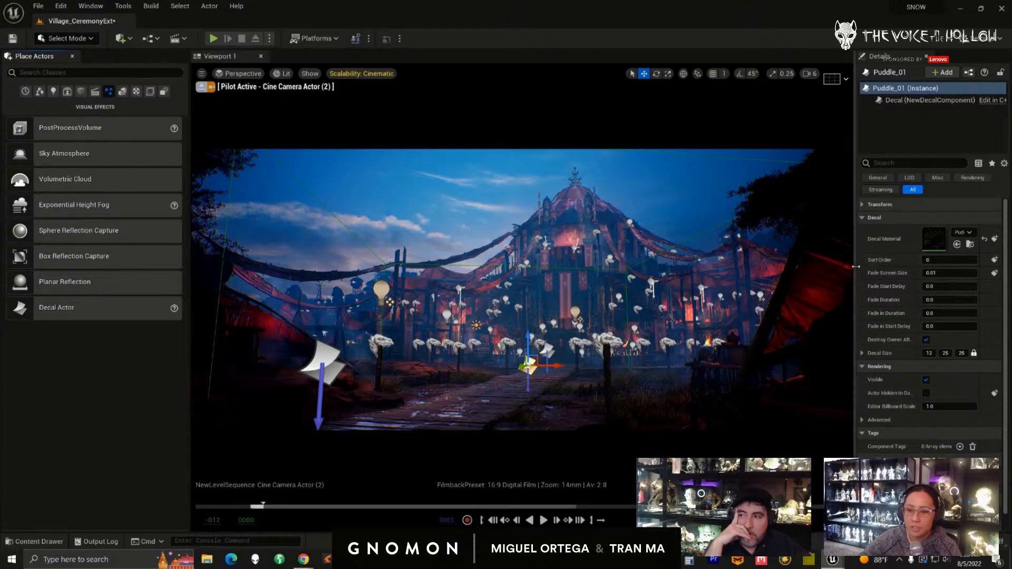
# - Widen the decal's properties area and open its Puddle_Master material to review the material domain and blend mode
pyautogui.moveTo(861, 264); pyautogui.dragTo(736, 275)
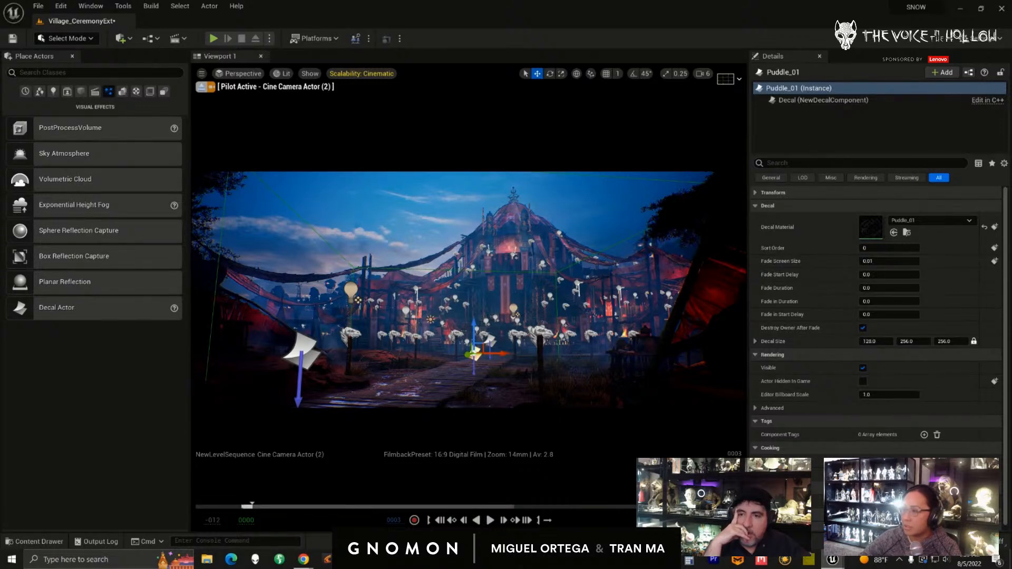
pyautogui.doubleClick(871, 226)
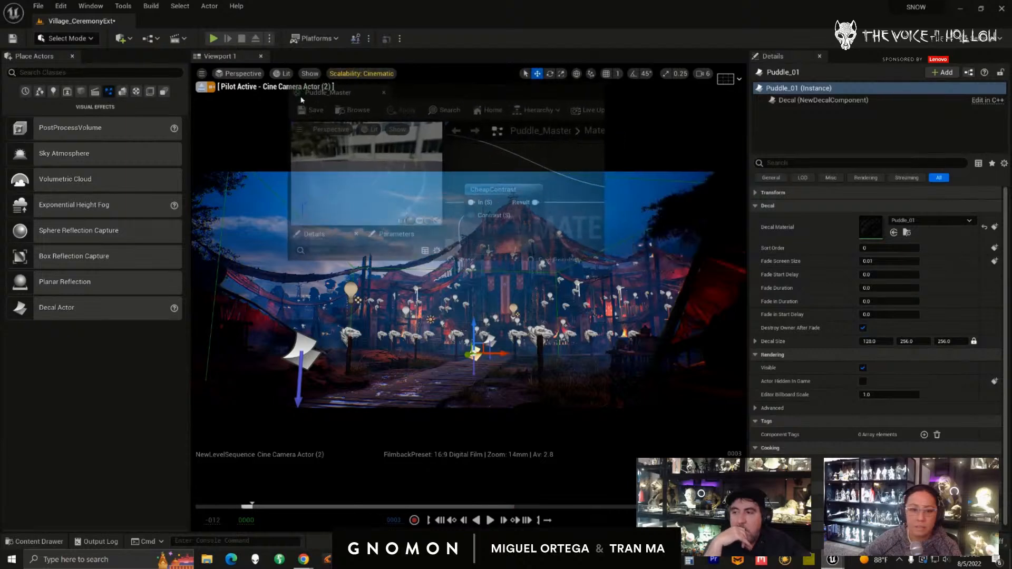
pyautogui.click(739, 94)
pyautogui.scroll(-1, 691, 229)
pyautogui.moveTo(692, 229); pyautogui.dragTo(823, 298, button='right')
pyautogui.moveTo(797, 207)
pyautogui.mouseDown()
pyautogui.moveTo(810, 200)
pyautogui.moveTo(804, 207)
pyautogui.mouseUp()
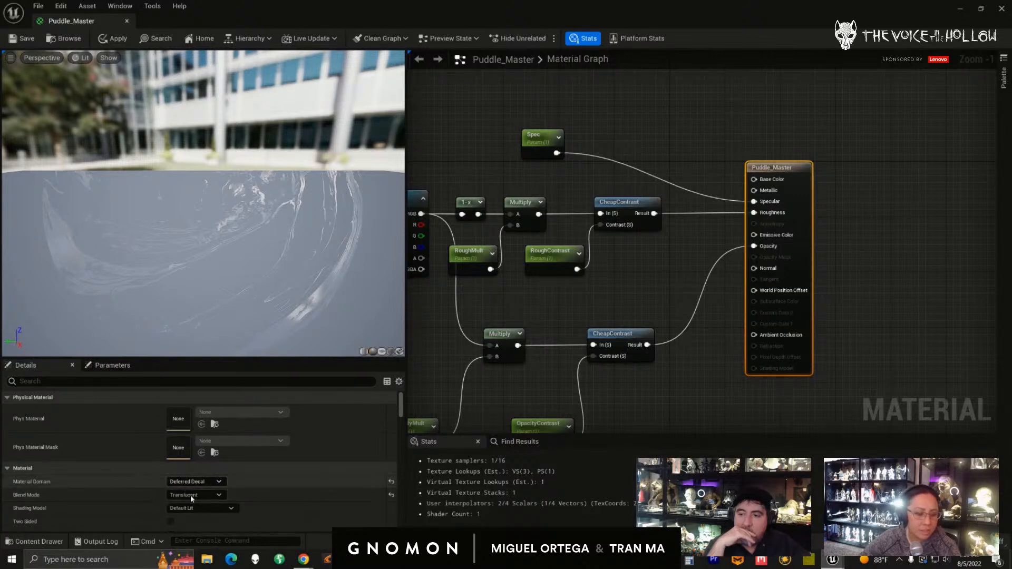
# - Move the PuddleMask texture node farther from the graph and select the roughness and opacity multiply and contrast nodes
pyautogui.moveTo(701, 358); pyautogui.dragTo(797, 314, button='right')
pyautogui.scroll(-2, 754, 336)
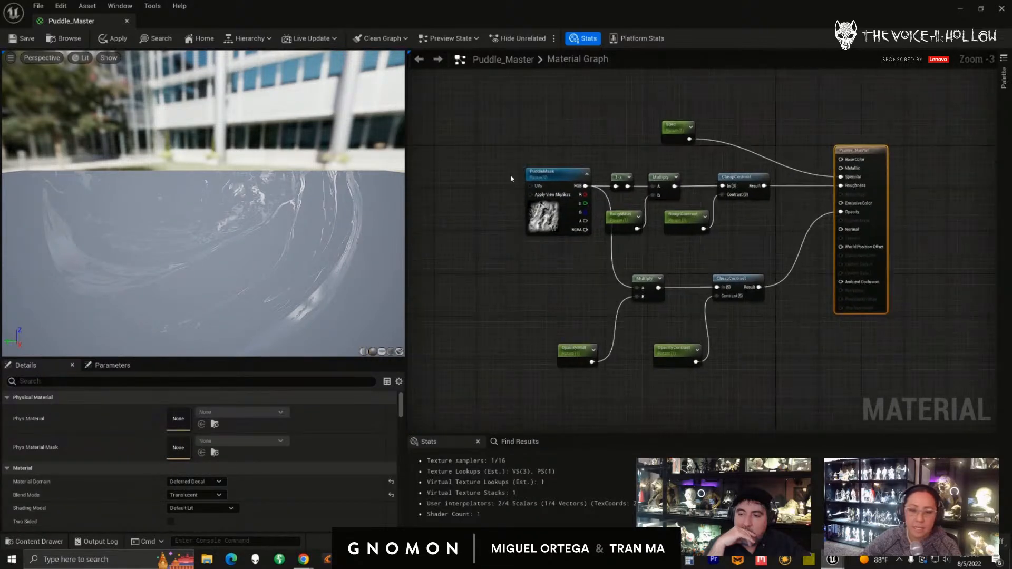
pyautogui.moveTo(530, 185); pyautogui.dragTo(481, 186)
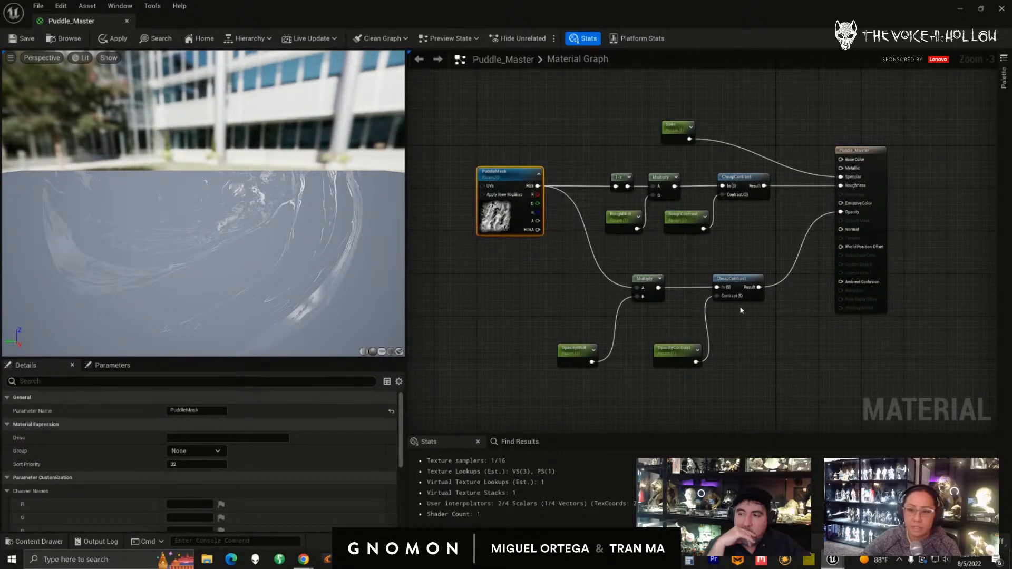
pyautogui.moveTo(583, 161); pyautogui.dragTo(788, 314)
pyautogui.scroll(1, 788, 314)
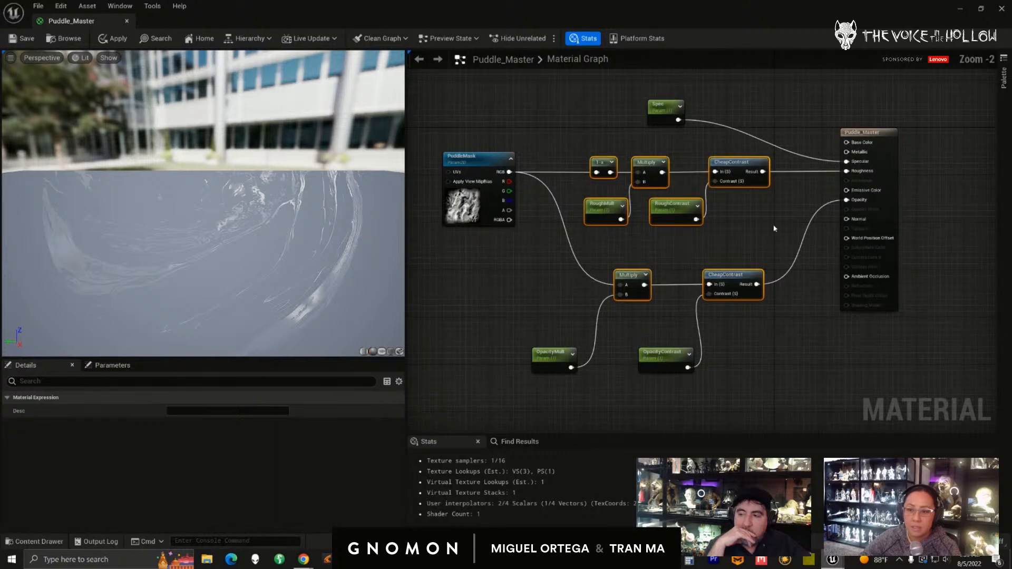
# - Select the Spec parameter node and examine how it connects to the puddle material's output
pyautogui.moveTo(773, 224); pyautogui.dragTo(777, 247, button='right')
pyautogui.scroll(1, 777, 246)
pyautogui.click(643, 141)
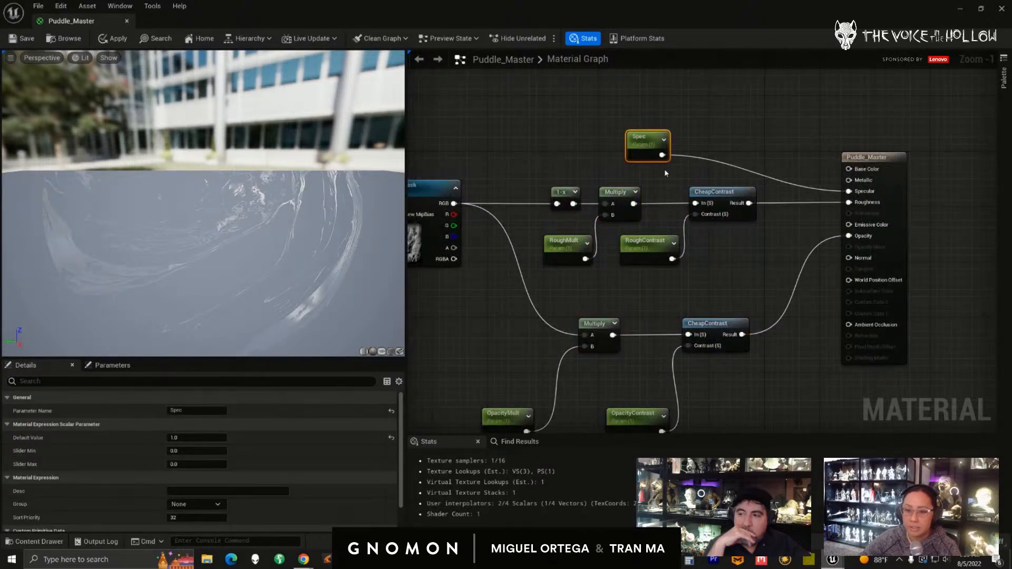
pyautogui.moveTo(777, 264); pyautogui.dragTo(772, 253, button='right')
pyautogui.scroll(-1, 765, 393)
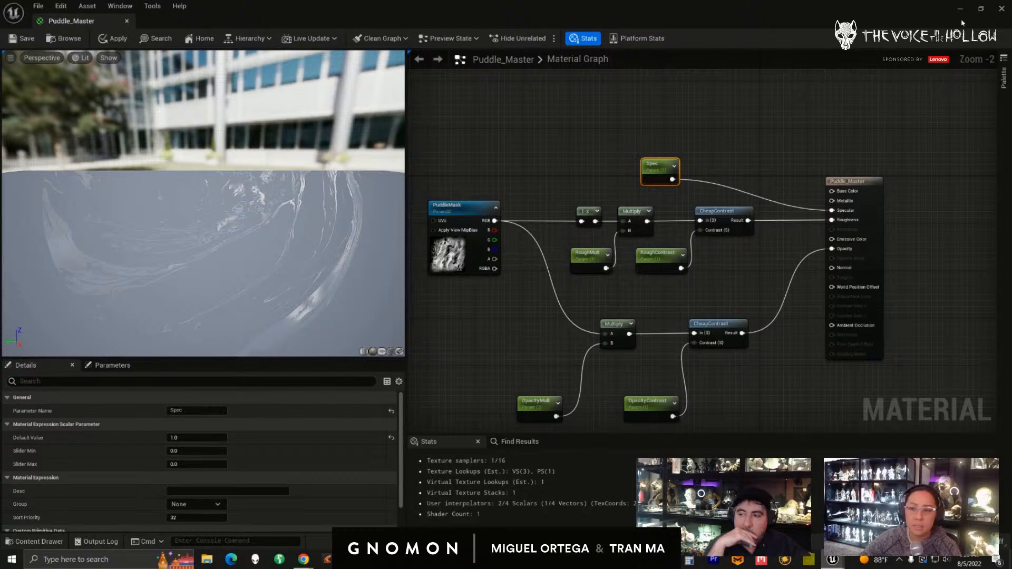
# - Close the Puddle_Master material and the Place Actors list
pyautogui.click(1002, 8)
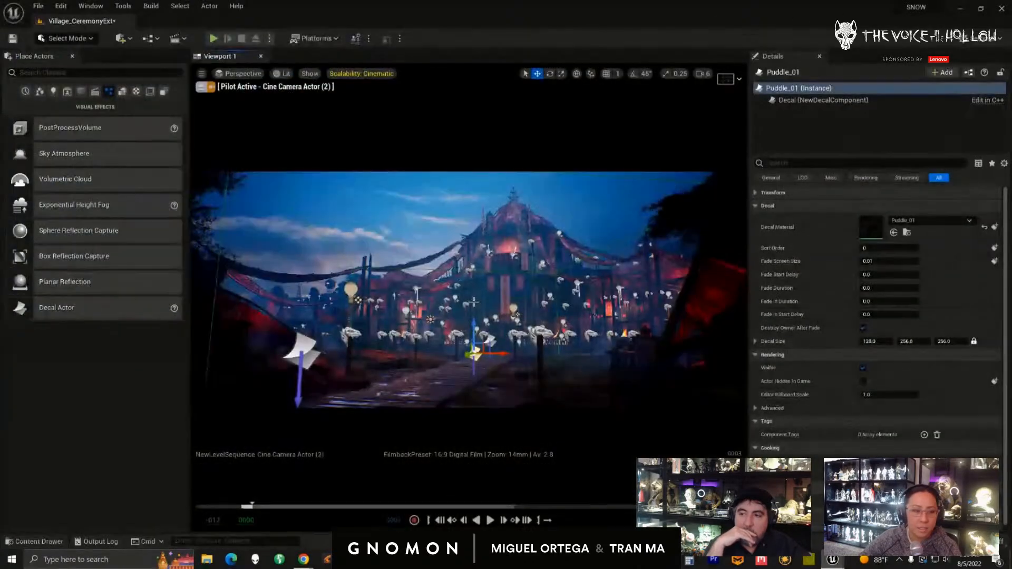
pyautogui.click(72, 55)
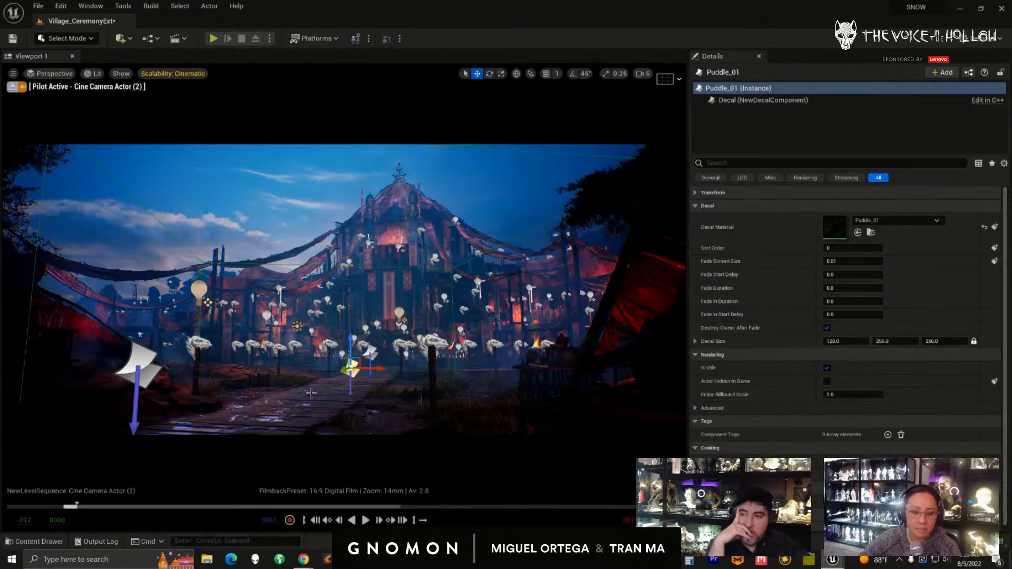
# - Hide the editor icons and select the Plane3 fog plane beside the walkway
pyautogui.moveTo(313, 377)
pyautogui.keyDown('alt'); pyautogui.mouseDown()
pyautogui.moveTo(314, 402)
pyautogui.moveTo(326, 393)
pyautogui.moveTo(309, 381)
pyautogui.mouseUp(); pyautogui.keyUp('alt')
pyautogui.press('g')
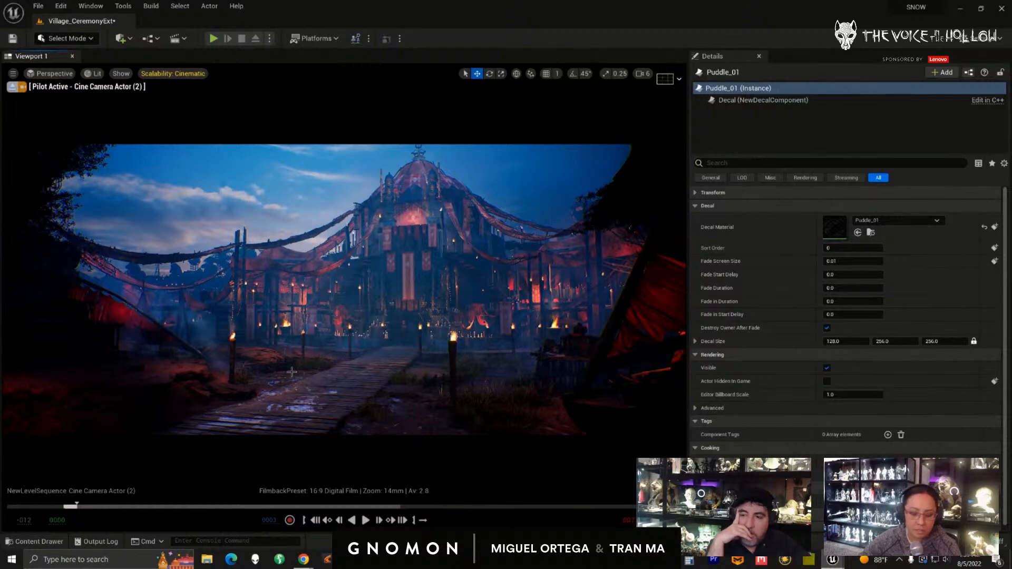
pyautogui.click(281, 360)
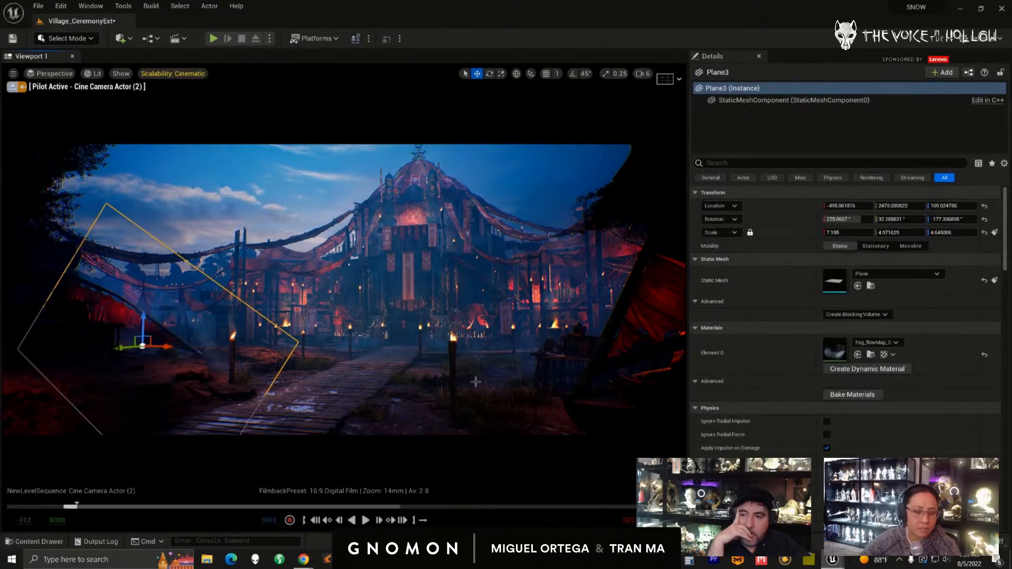
# - Select the Plane8 fog plane spanning the village grounds beyond the walkway
pyautogui.keyDown('alt'); pyautogui.moveTo(470, 399); pyautogui.dragTo(454, 395); pyautogui.keyUp('alt')
pyautogui.moveTo(471, 394)
pyautogui.mouseDown(button='right')
pyautogui.moveTo(455, 389)
pyautogui.moveTo(466, 396)
pyautogui.mouseUp(button='right')
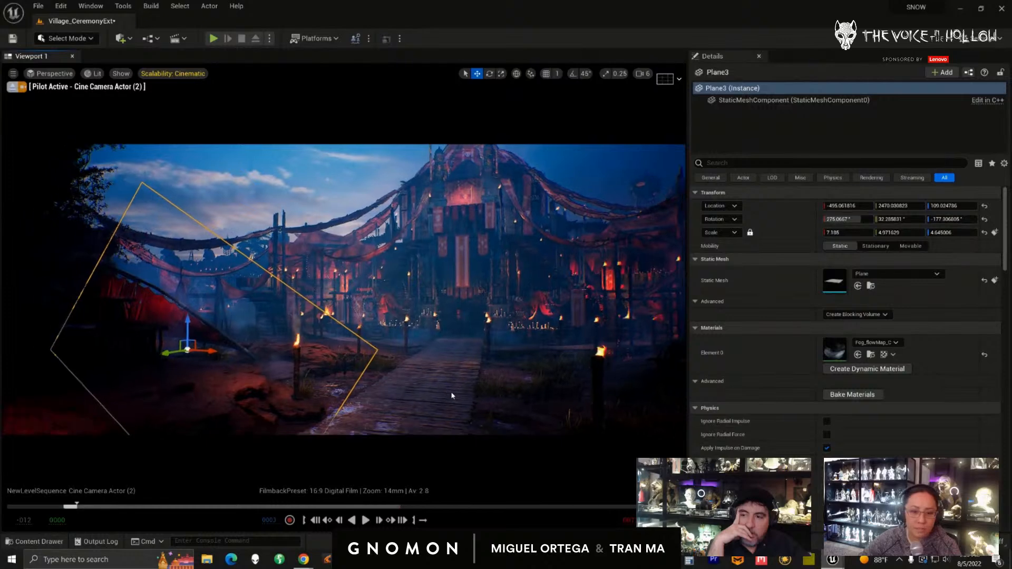
pyautogui.rightClick(464, 389)
pyautogui.press('Escape')
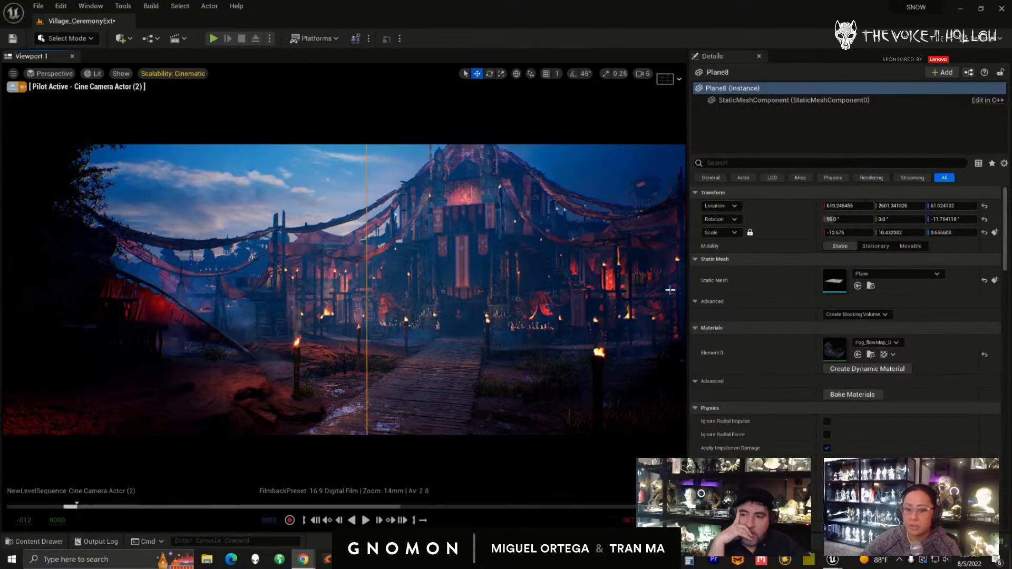
# - Select the walkWay10 walkway section and examine the puddles on and around it from several angles
pyautogui.click(346, 417)
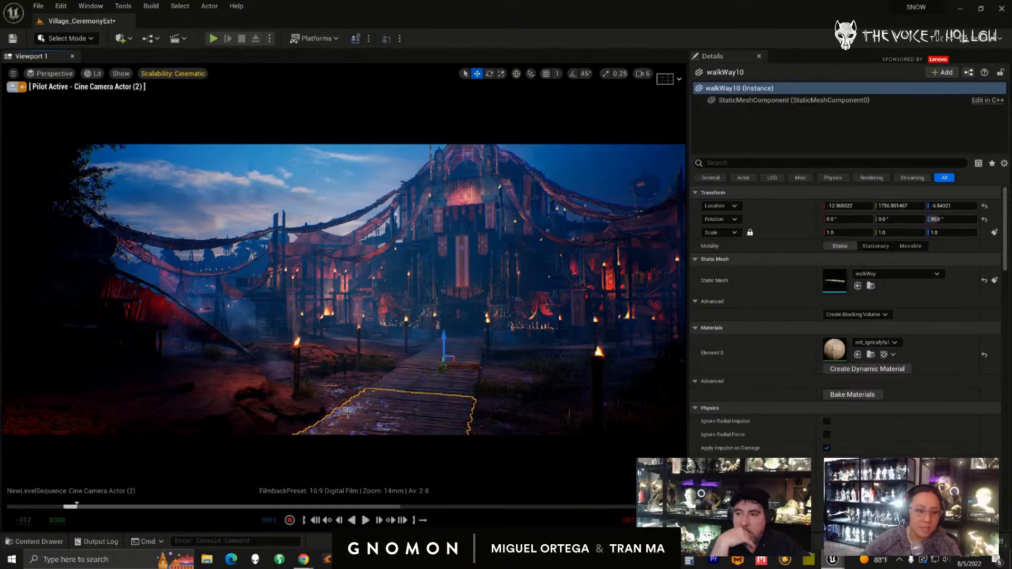
pyautogui.keyDown('alt'); pyautogui.moveTo(375, 408); pyautogui.dragTo(372, 409); pyautogui.keyUp('alt')
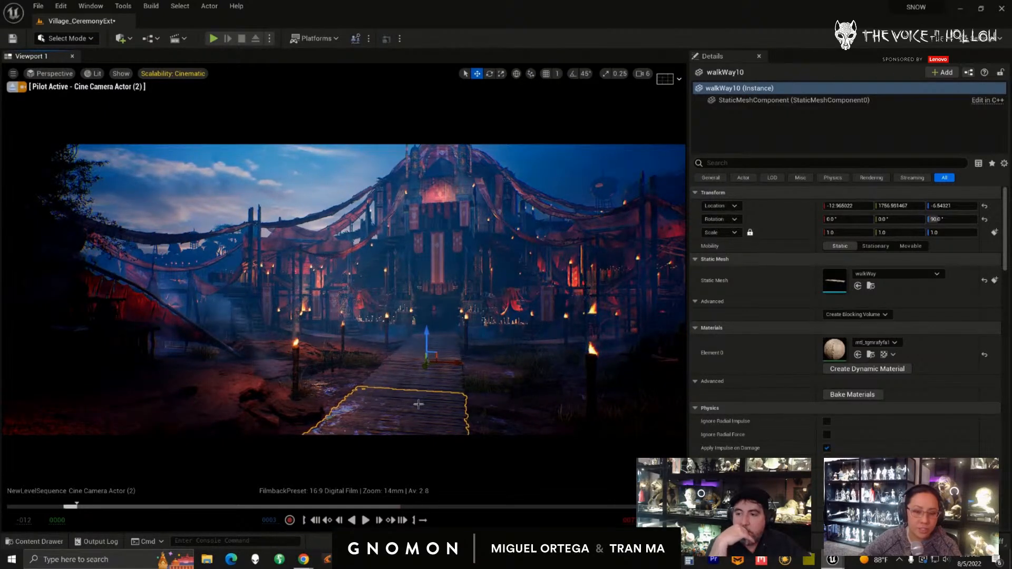
pyautogui.moveTo(415, 404); pyautogui.dragTo(403, 413, button='middle')
pyautogui.keyDown('alt'); pyautogui.moveTo(402, 413); pyautogui.dragTo(372, 408, button='right'); pyautogui.keyUp('alt')
pyautogui.keyDown('alt'); pyautogui.moveTo(372, 408); pyautogui.dragTo(347, 378); pyautogui.keyUp('alt')
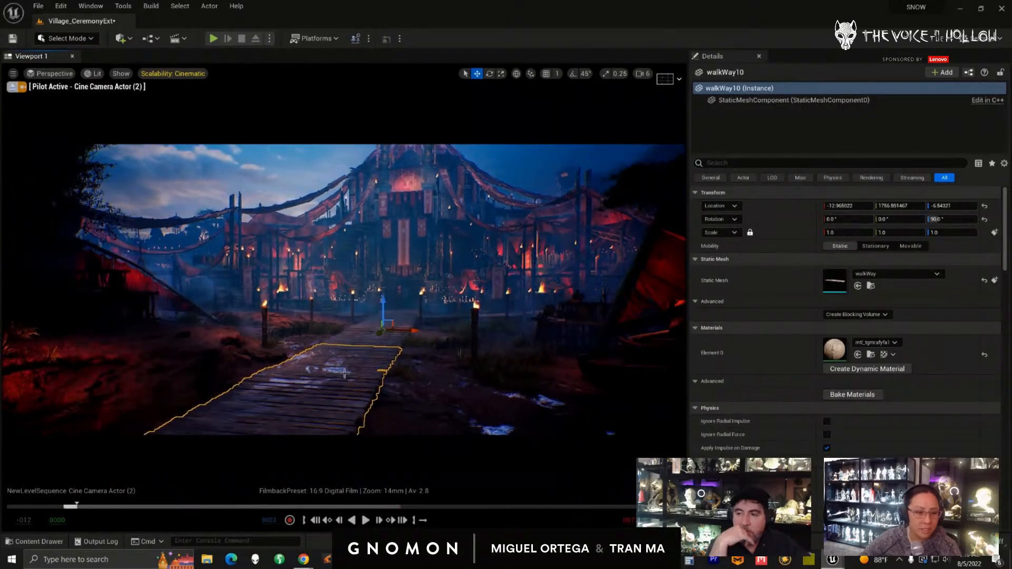
pyautogui.keyDown('alt'); pyautogui.moveTo(348, 376); pyautogui.dragTo(350, 377, button='middle'); pyautogui.keyUp('alt')
pyautogui.keyDown('alt'); pyautogui.moveTo(350, 377); pyautogui.dragTo(347, 373, button='right'); pyautogui.keyUp('alt')
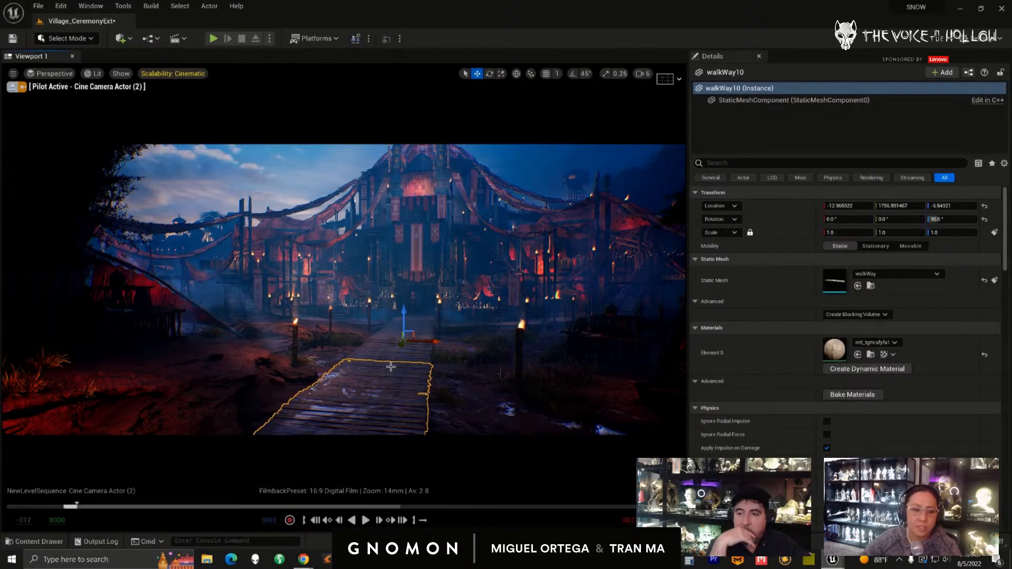
pyautogui.moveTo(392, 368); pyautogui.dragTo(387, 391, button='right')
# - Select the Plane3 fog plane beside the walkway and view the assets in the FogFlowMap folder
pyautogui.click(280, 321)
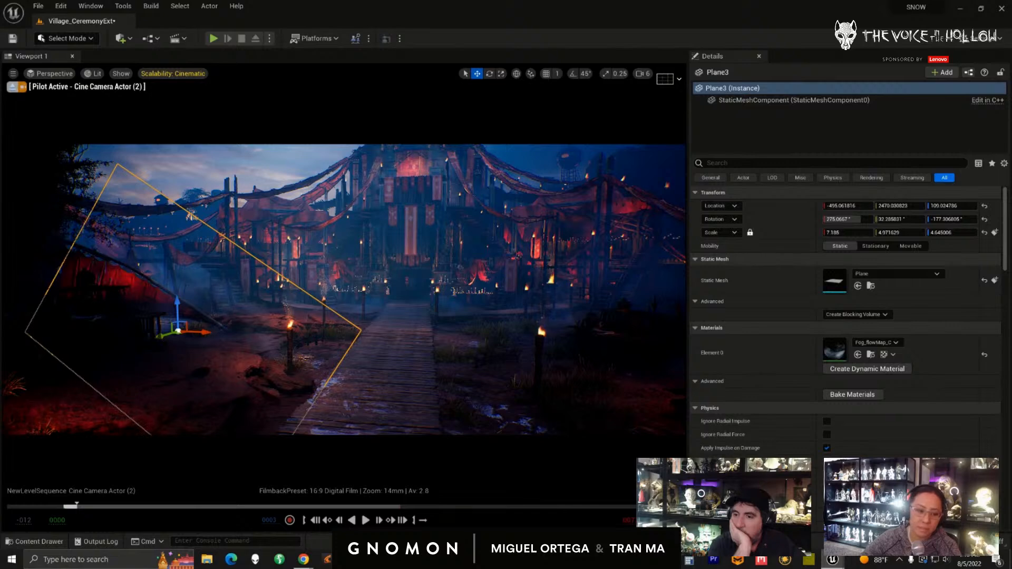
pyautogui.click(35, 541)
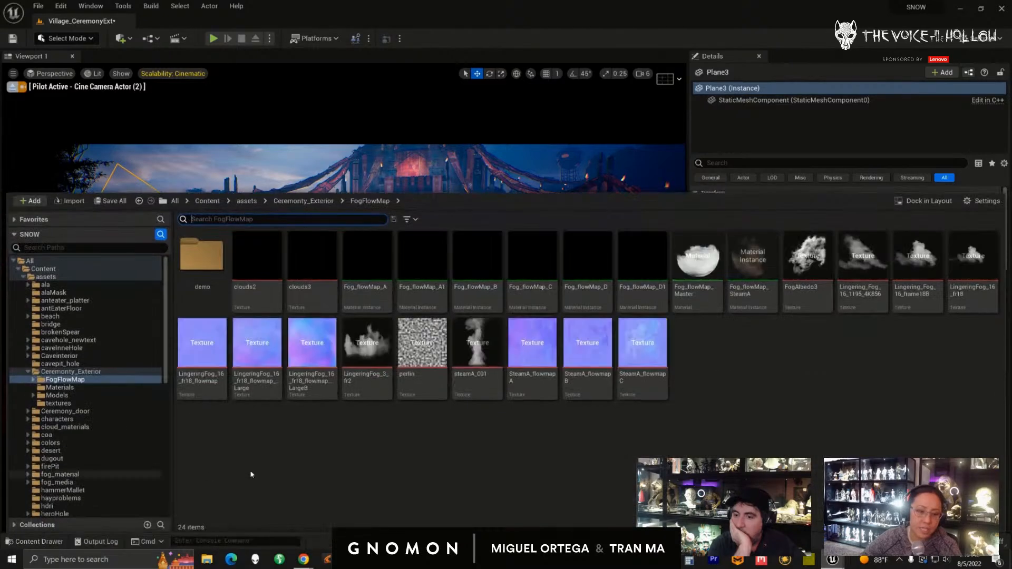
pyautogui.click(590, 33)
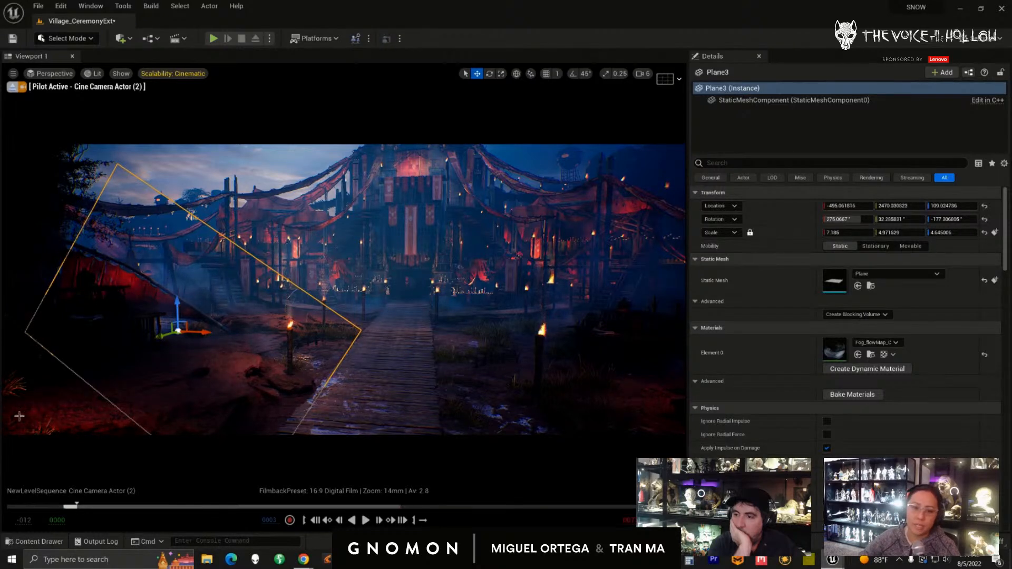
# - Select the Plane8 and Plane4 fog planes in turn to inspect the fog layers in front of the ceremony building
pyautogui.keyDown('alt'); pyautogui.moveTo(385, 358); pyautogui.dragTo(381, 358); pyautogui.keyUp('alt')
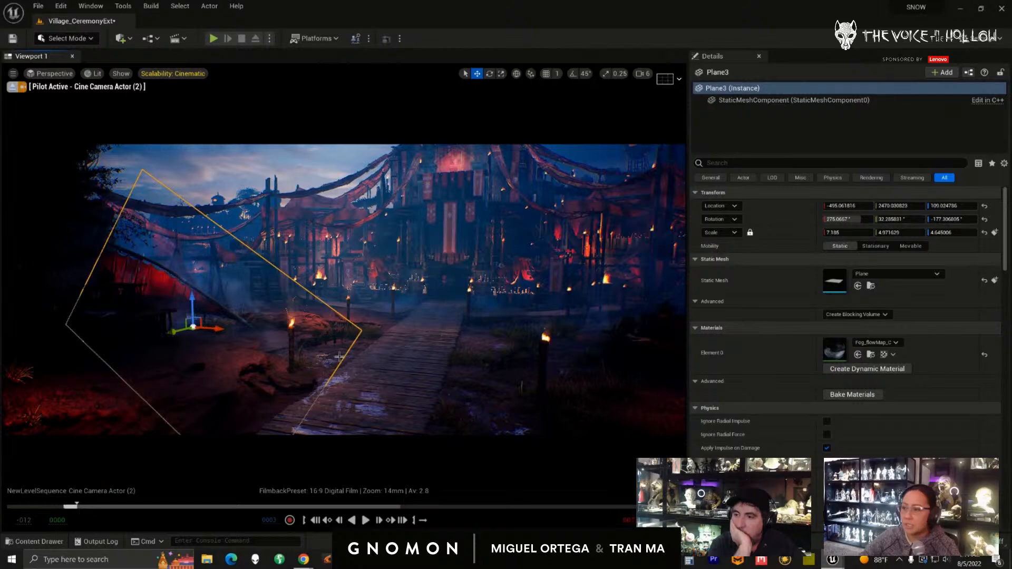
pyautogui.click(447, 310)
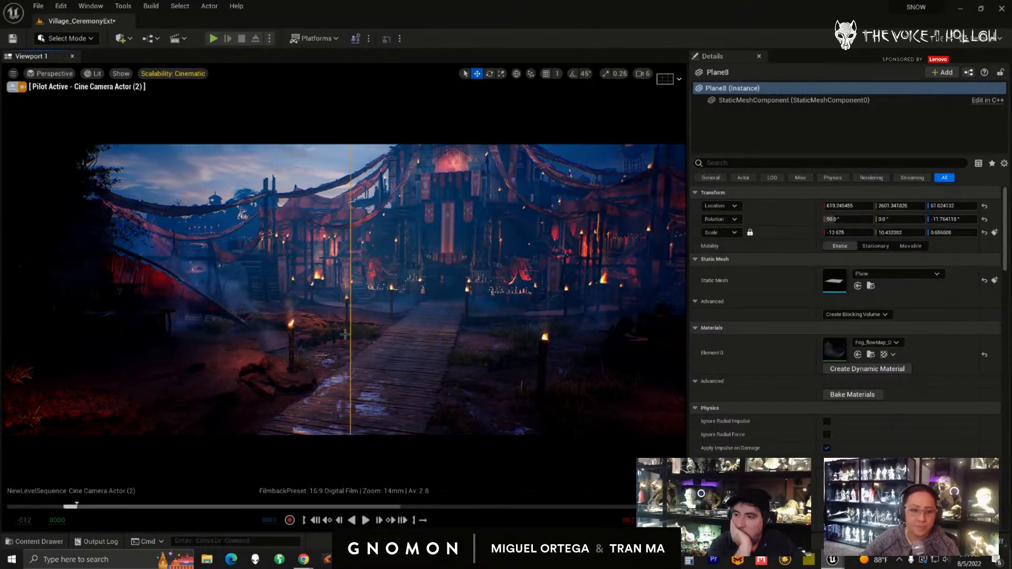
pyautogui.keyDown('alt'); pyautogui.moveTo(447, 310); pyautogui.dragTo(444, 305); pyautogui.keyUp('alt')
pyautogui.keyDown('alt'); pyautogui.moveTo(443, 306); pyautogui.dragTo(490, 345, button='right'); pyautogui.keyUp('alt')
pyautogui.click(492, 284)
pyautogui.keyDown('alt'); pyautogui.moveTo(447, 292); pyautogui.dragTo(431, 333, button='middle'); pyautogui.keyUp('alt')
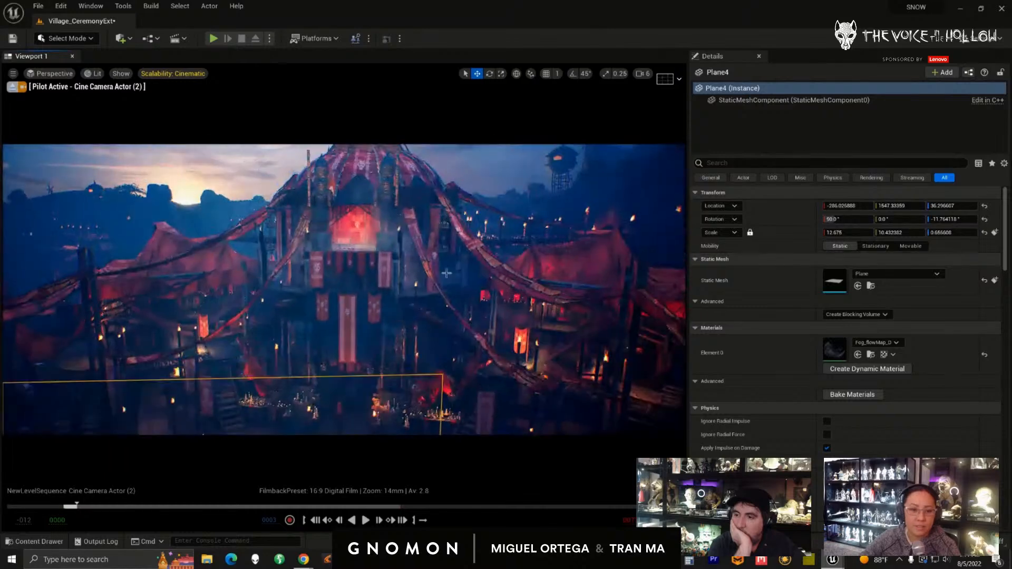
# - Select the Plane10 fog plane in front of the ceremony building's facade and inspect its coverage
pyautogui.rightClick(376, 244)
pyautogui.click(338, 235)
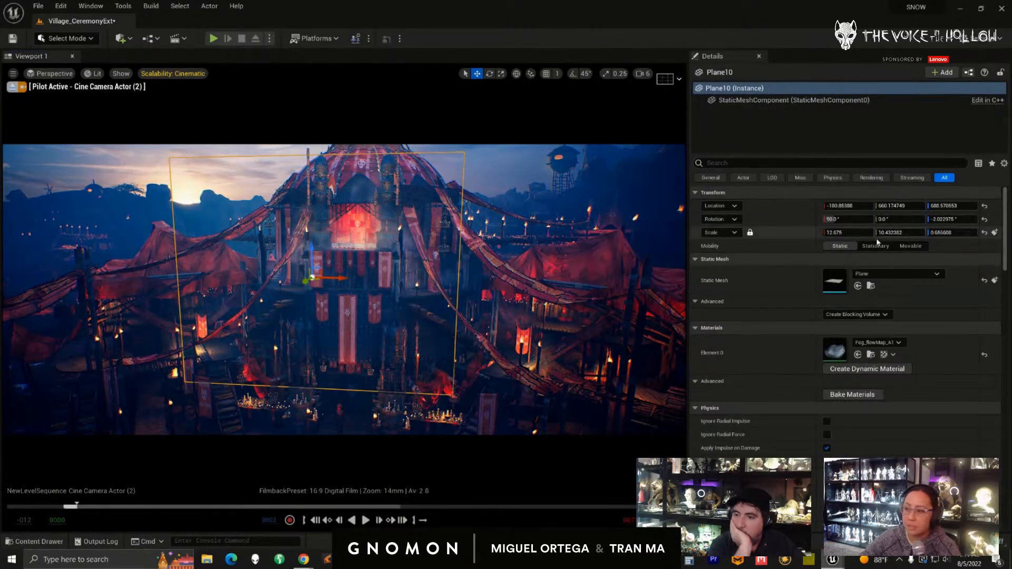
pyautogui.hotkey('ctrl', 'z')
pyautogui.click(308, 249)
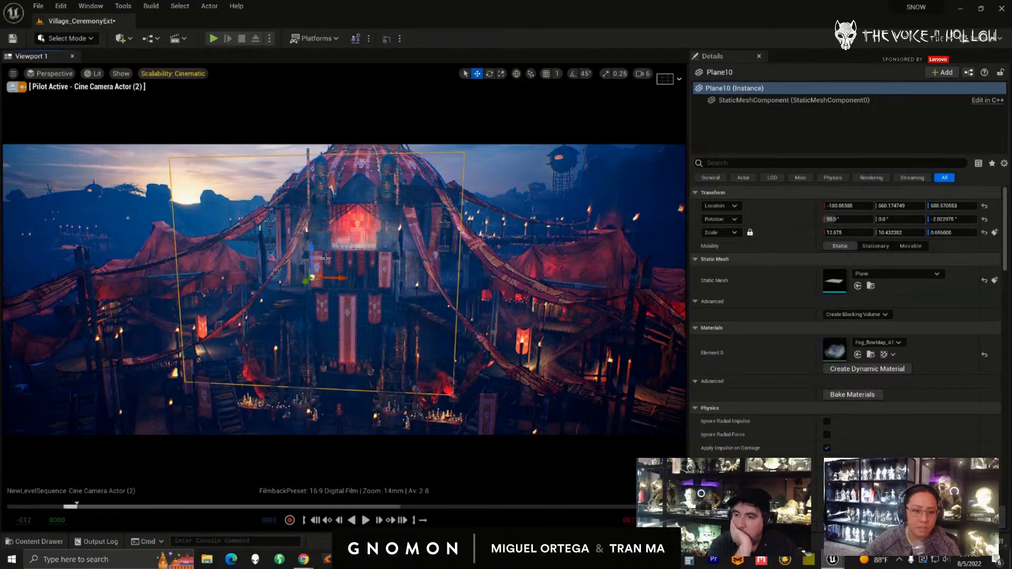
pyautogui.click(382, 270)
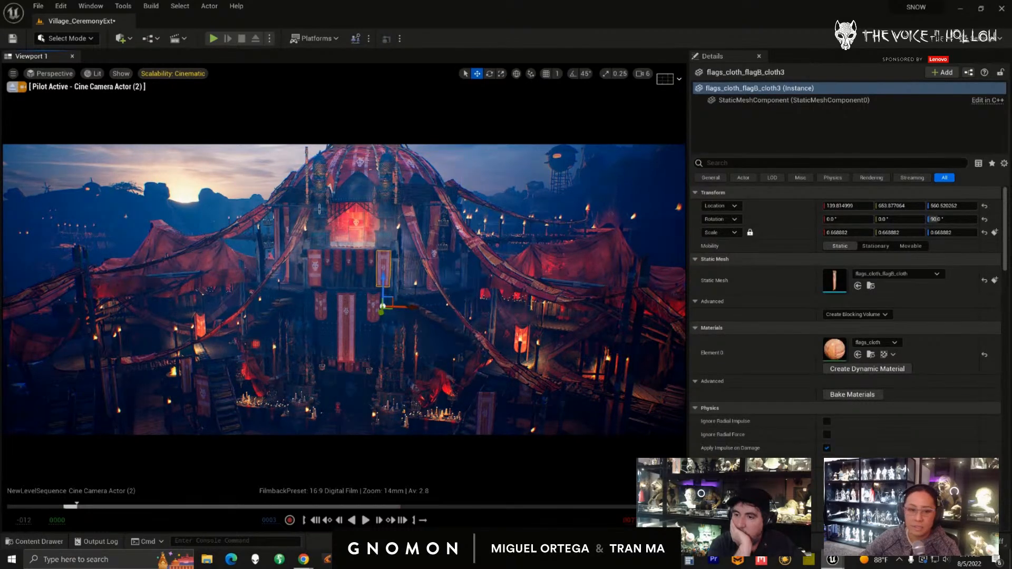
pyautogui.click(312, 226)
pyautogui.moveTo(338, 259)
pyautogui.mouseDown(button='right')
pyautogui.moveTo(328, 251)
pyautogui.moveTo(341, 263)
pyautogui.mouseUp(button='right')
pyautogui.scroll(1, 341, 263)
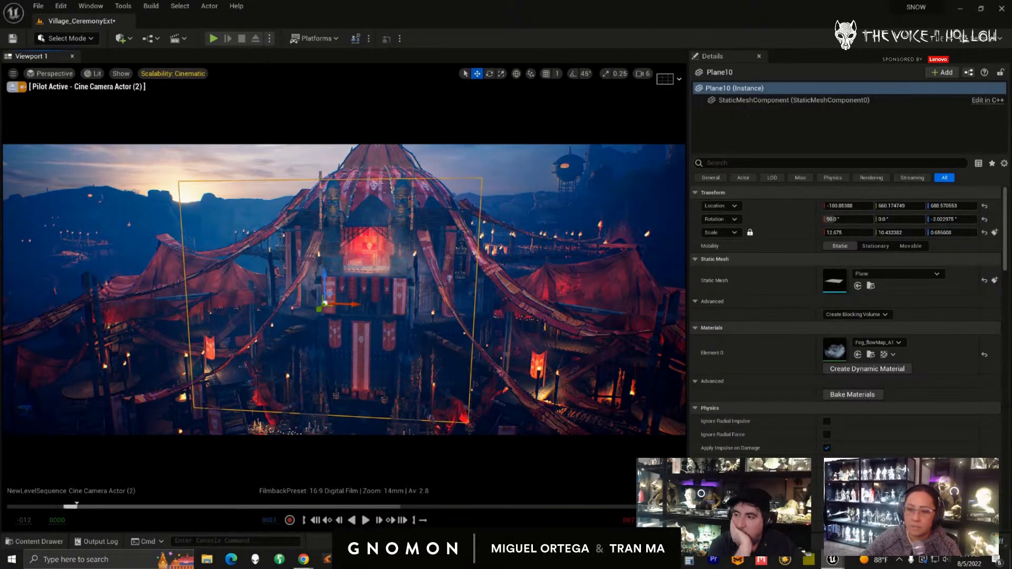
# - Inspect the tilted Plane11 fog plane over the ceremony building and return to the sequence's camera framing
pyautogui.click(434, 281)
pyautogui.scroll(-1, 472, 310)
pyautogui.press('f')
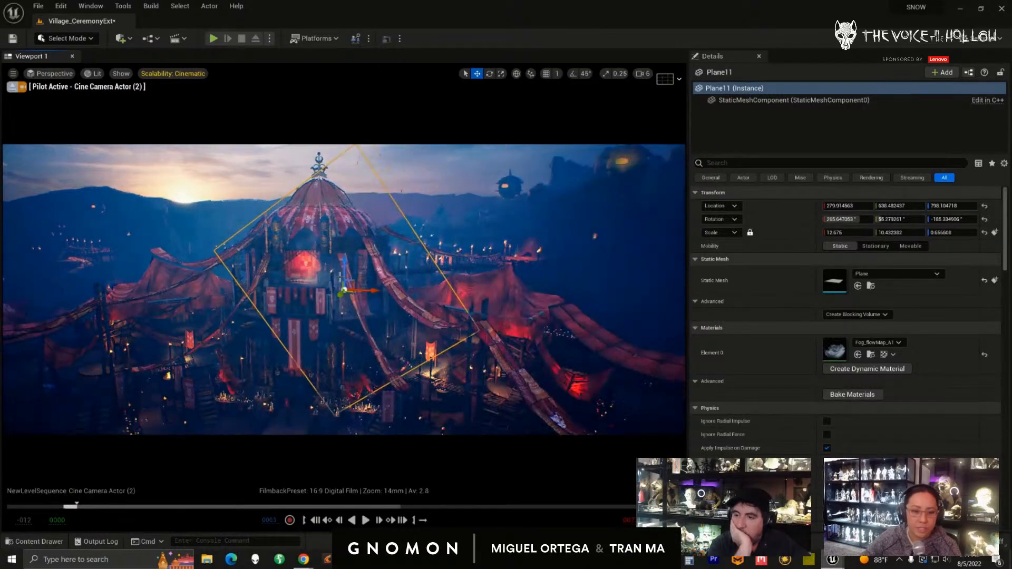
pyautogui.scroll(5, 347, 286)
pyautogui.keyDown('alt'); pyautogui.moveTo(299, 296); pyautogui.dragTo(332, 310); pyautogui.keyUp('alt')
pyautogui.keyDown('alt'); pyautogui.moveTo(298, 296); pyautogui.dragTo(337, 322, button='middle'); pyautogui.keyUp('alt')
pyautogui.keyDown('alt'); pyautogui.moveTo(299, 297); pyautogui.dragTo(273, 283); pyautogui.keyUp('alt')
pyautogui.hotkey('ctrl', 'z')
pyautogui.click(72, 507)
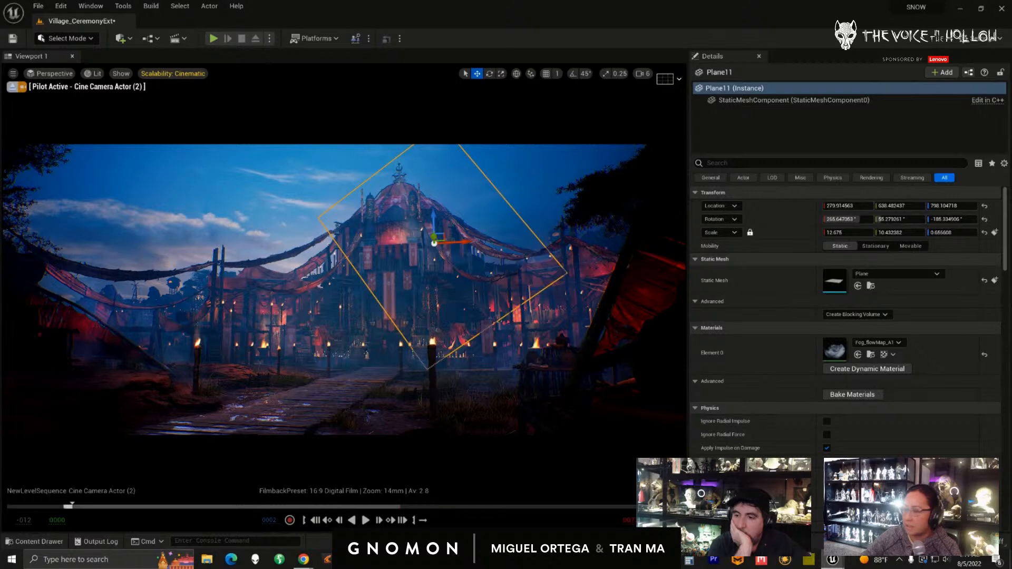
# - Bring the separate Content Browser window over the viewport and select the Fog_flowMap_Master material in the FogFlowMap folder
pyautogui.moveTo(1011, 149); pyautogui.dragTo(551, 110)
pyautogui.rightClick(706, 299)
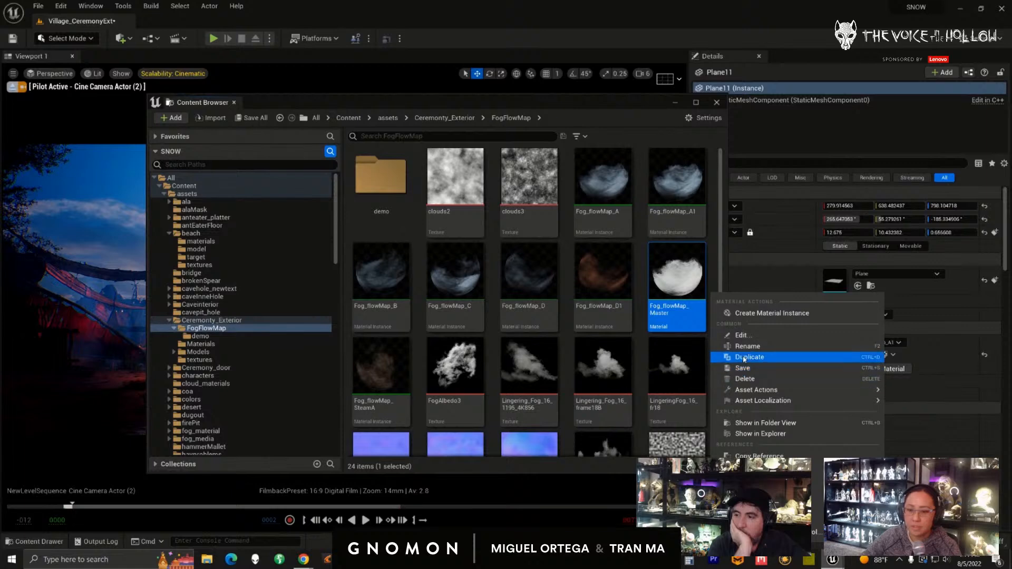
pyautogui.click(757, 425)
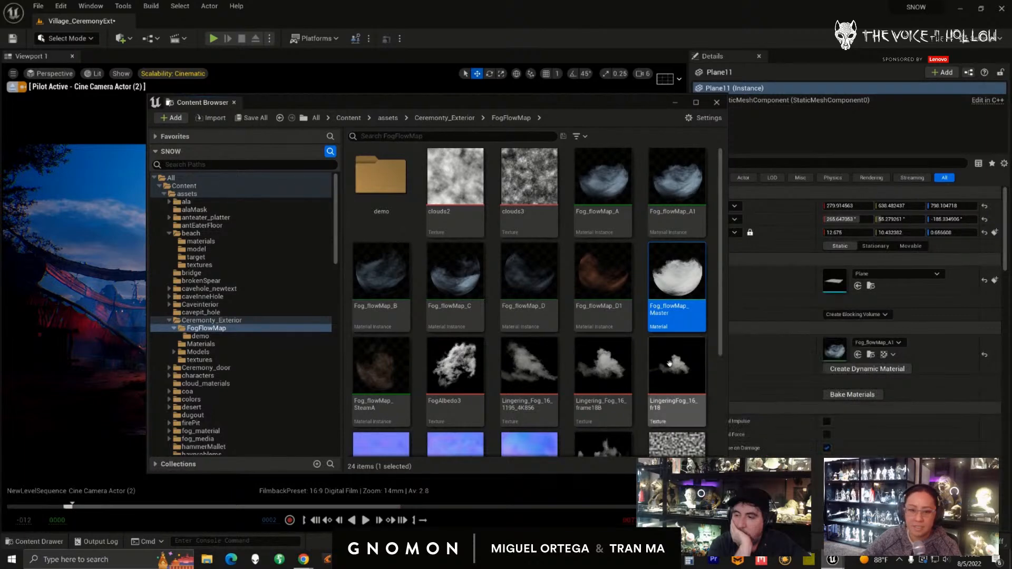
# - Create a folder named demo2 inside FogFlowMap and open it
pyautogui.rightClick(722, 293)
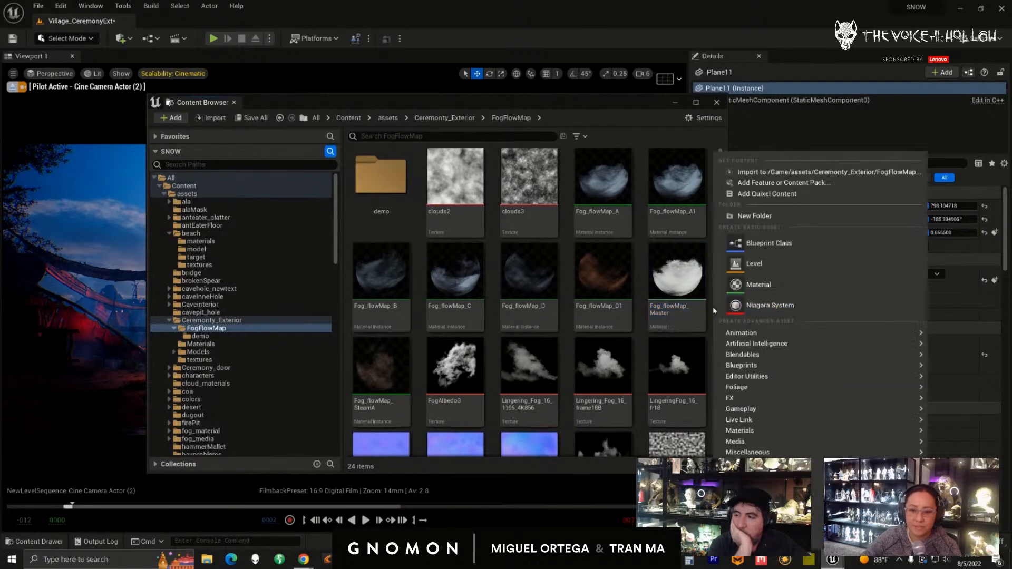
pyautogui.click(748, 215)
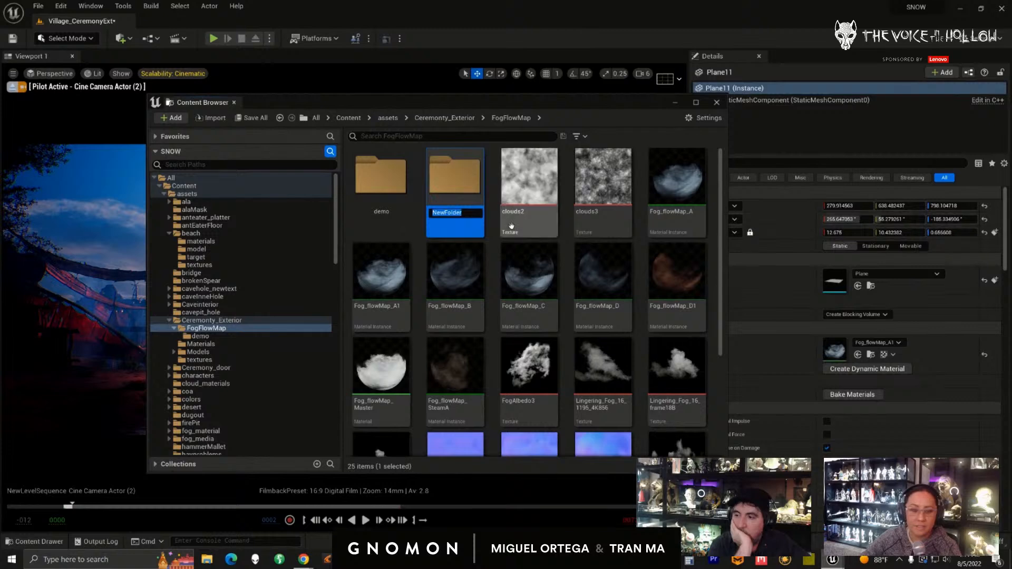
pyautogui.write('demo2')
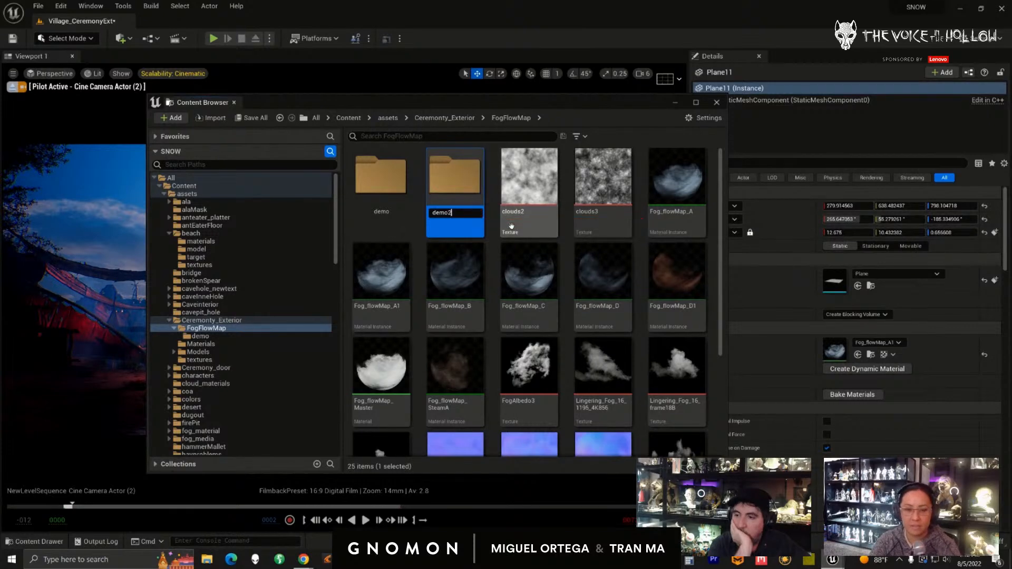
pyautogui.press('Return')
pyautogui.doubleClick(454, 182)
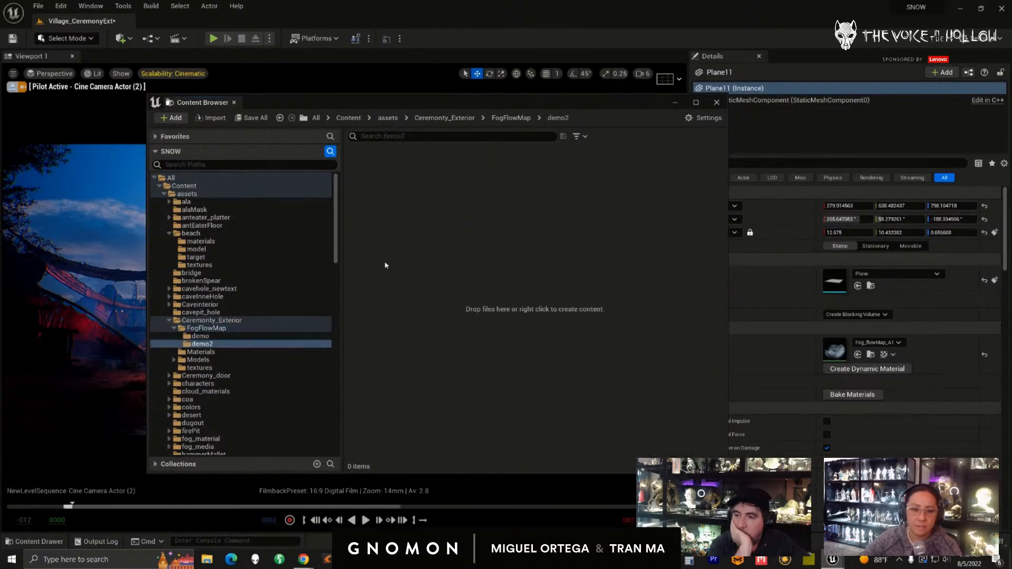
# - Create a new material in the demo2 folder and a material instance based on it
pyautogui.rightClick(385, 264)
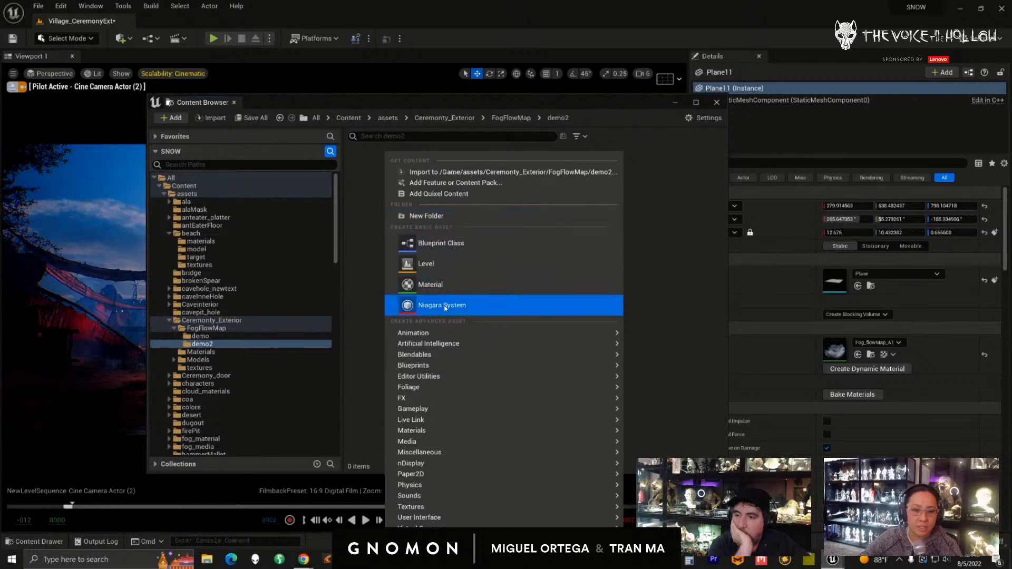
pyautogui.click(437, 289)
pyautogui.rightClick(439, 195)
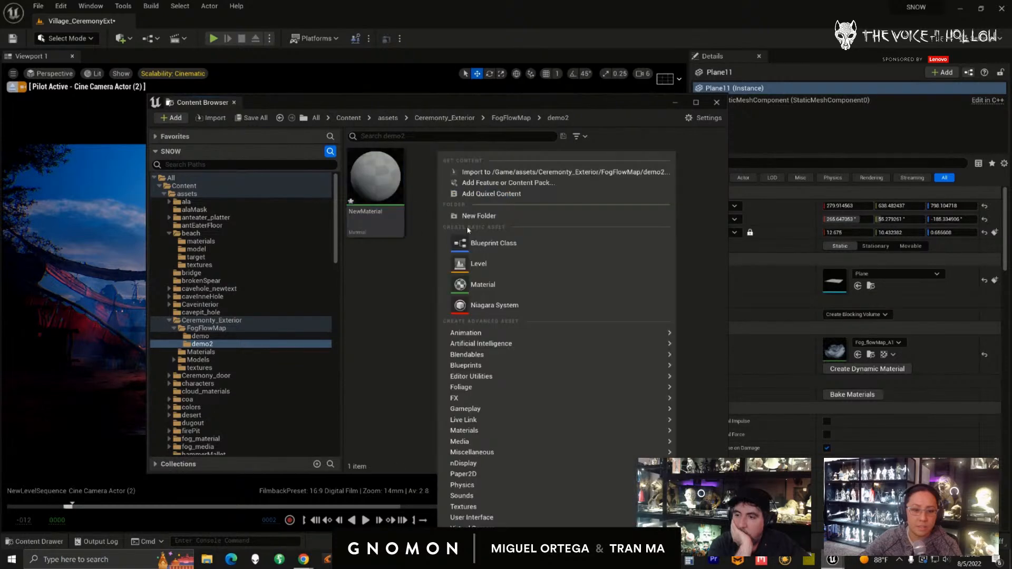
pyautogui.click(364, 187)
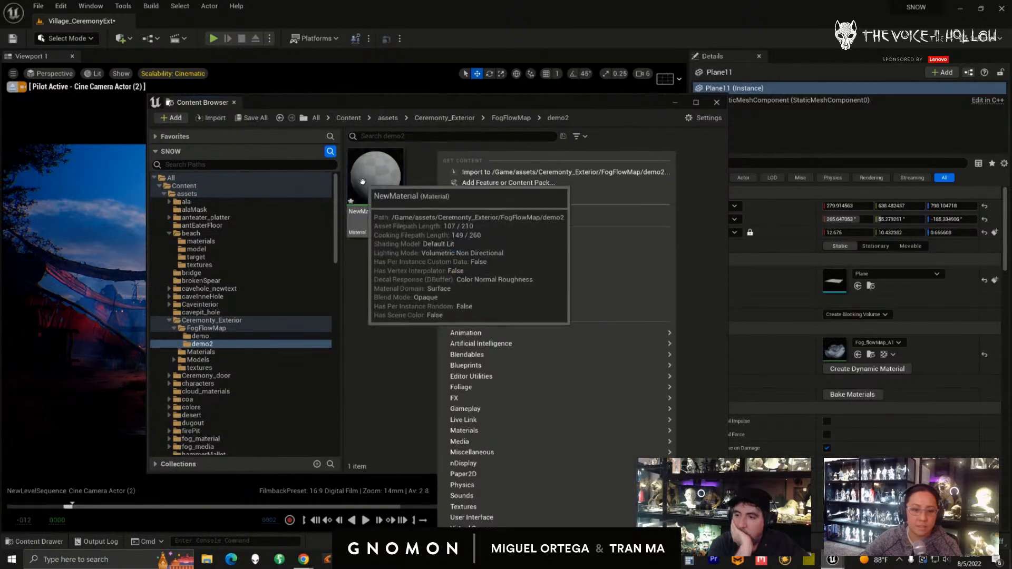
pyautogui.rightClick(365, 186)
pyautogui.click(390, 207)
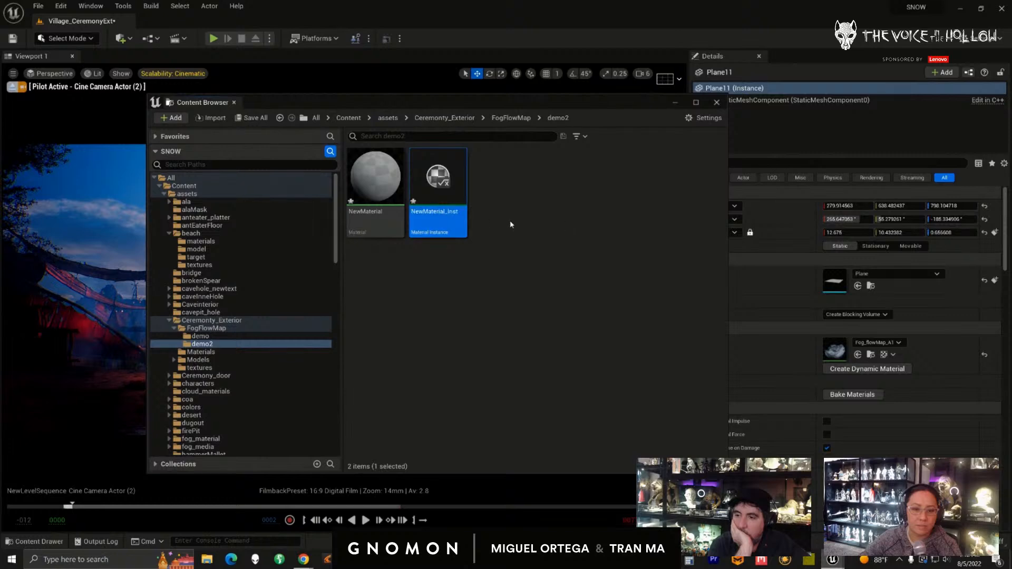
pyautogui.moveTo(438, 182); pyautogui.dragTo(433, 197)
pyautogui.click(486, 176)
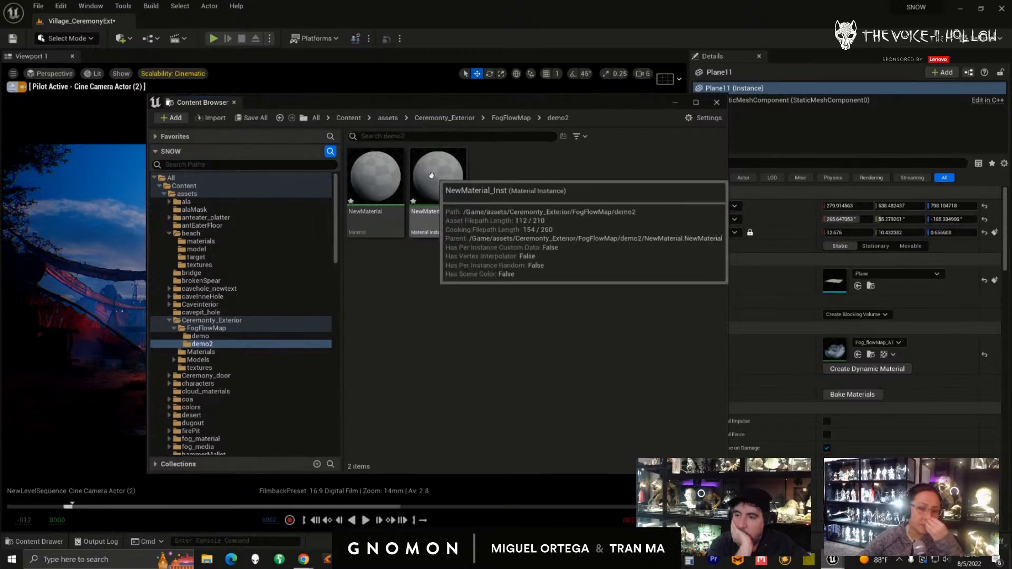
# - Open NewMaterial in the material editor and maximize its window on the main screen
pyautogui.click(391, 185)
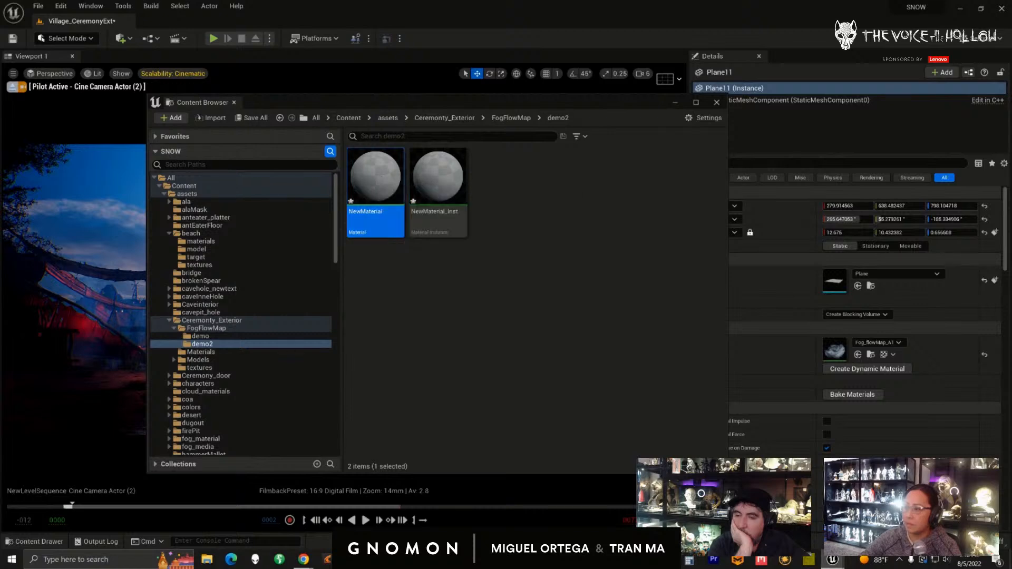
pyautogui.moveTo(1011, 219); pyautogui.dragTo(371, 83)
pyautogui.moveTo(297, 103); pyautogui.dragTo(317, 123)
pyautogui.click(695, 123)
pyautogui.click(736, 77)
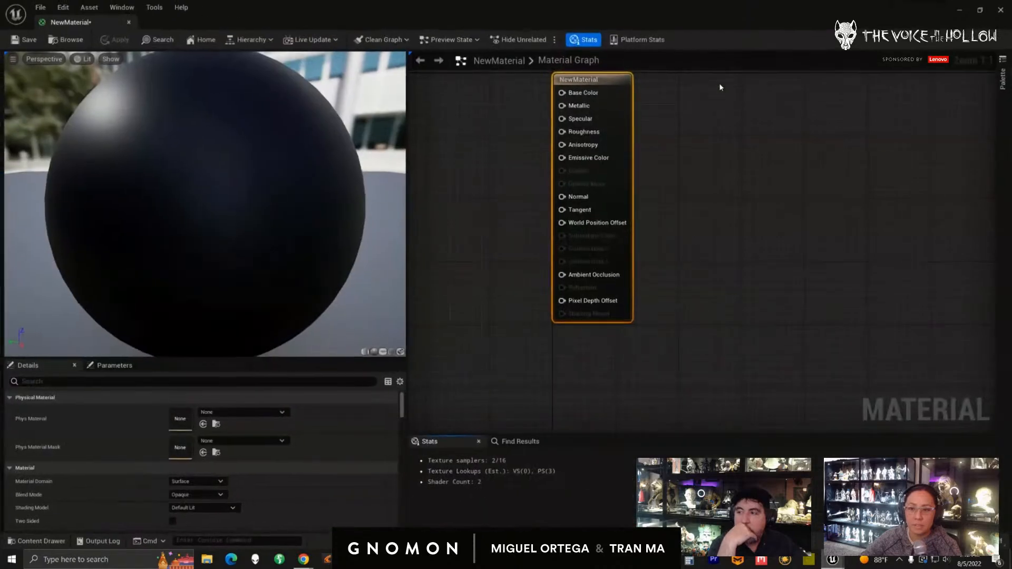
# - Launch FlowMapPainter windowed at 1280 x 800 with Beautiful graphics quality and move its window up over the material editor
pyautogui.moveTo(464, 260); pyautogui.dragTo(654, 292, button='right')
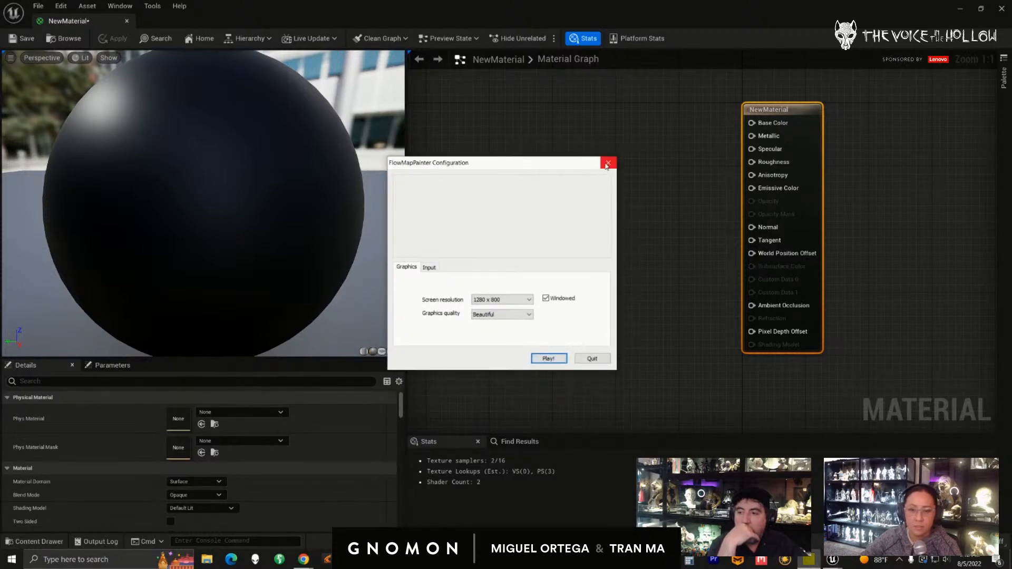
pyautogui.click(607, 165)
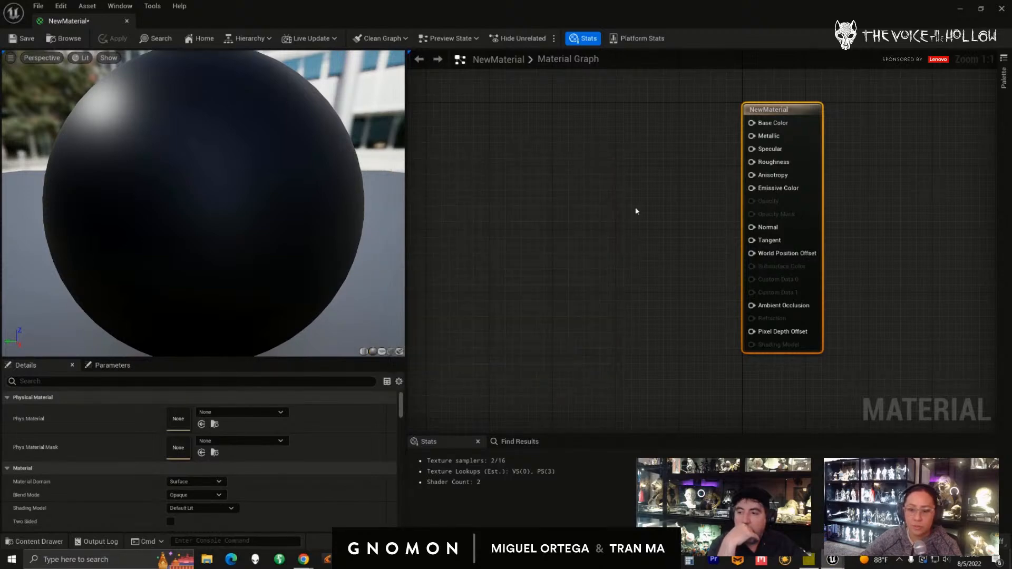
pyautogui.click(810, 561)
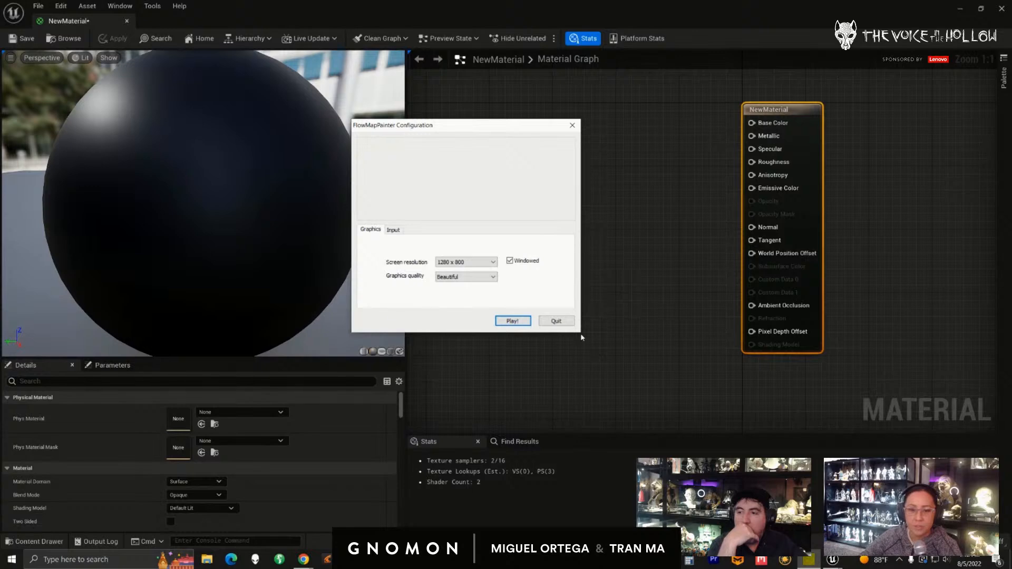
pyautogui.click(584, 340)
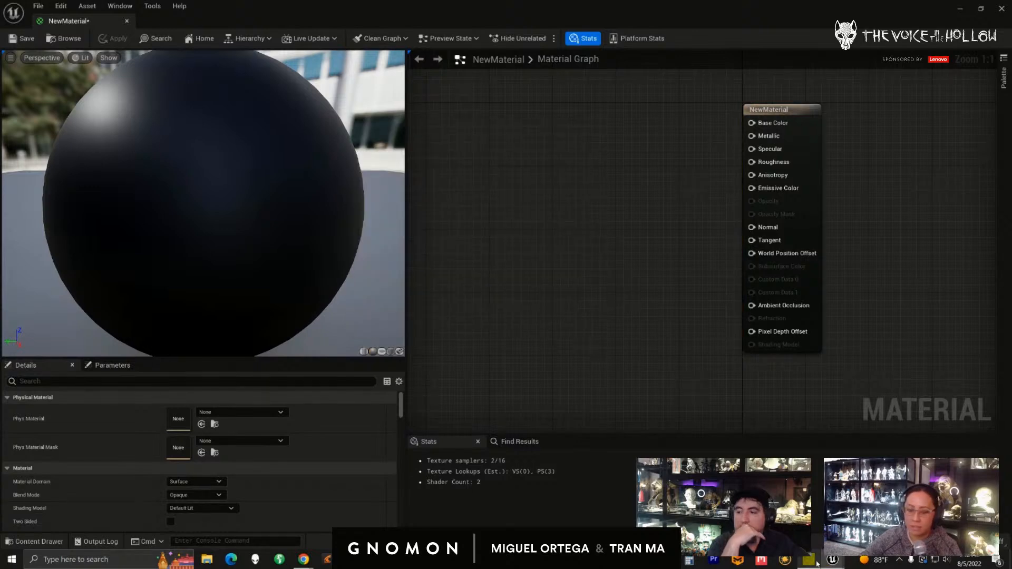
pyautogui.click(812, 562)
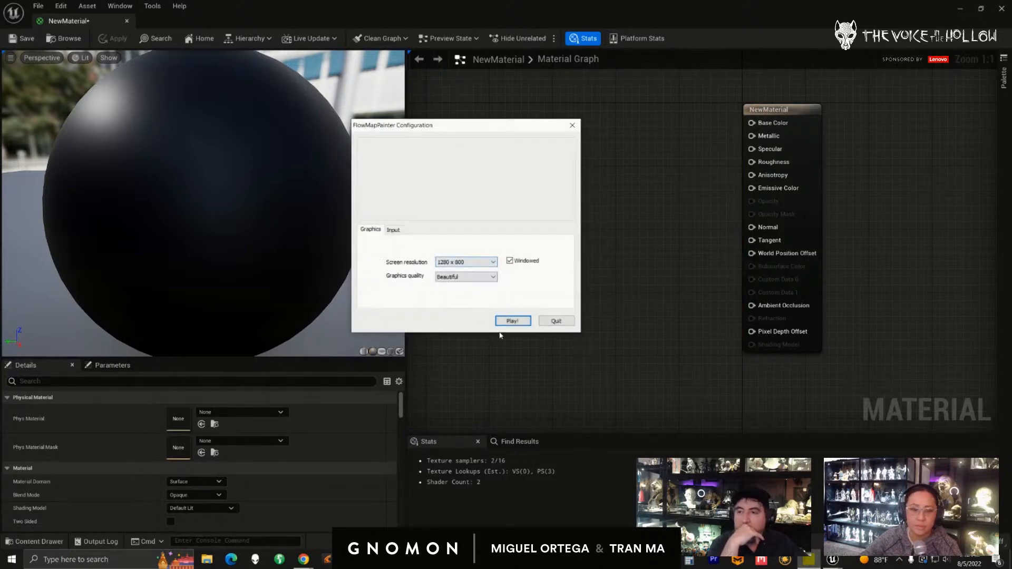
pyautogui.click(511, 321)
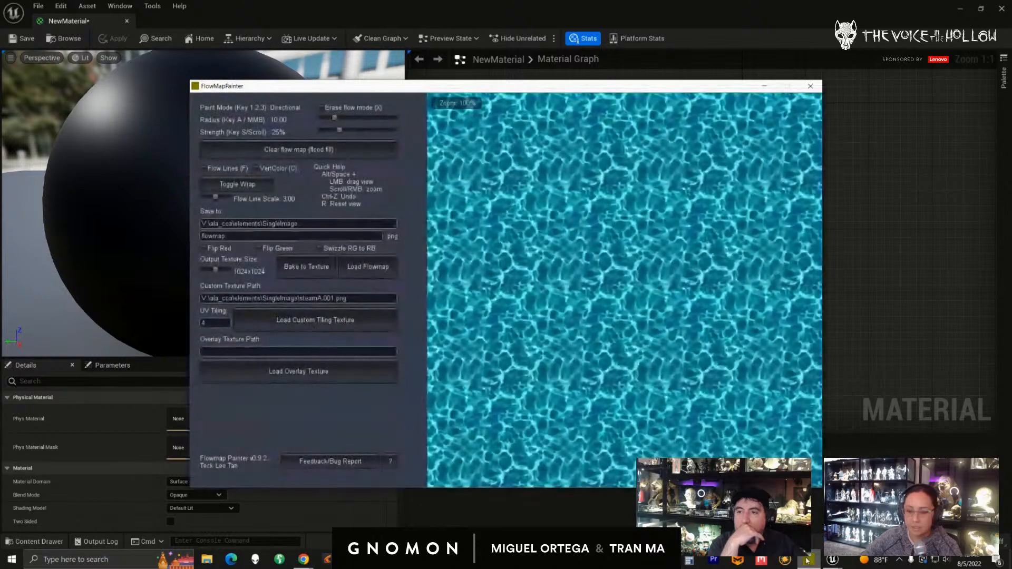
pyautogui.moveTo(368, 91); pyautogui.dragTo(296, 40)
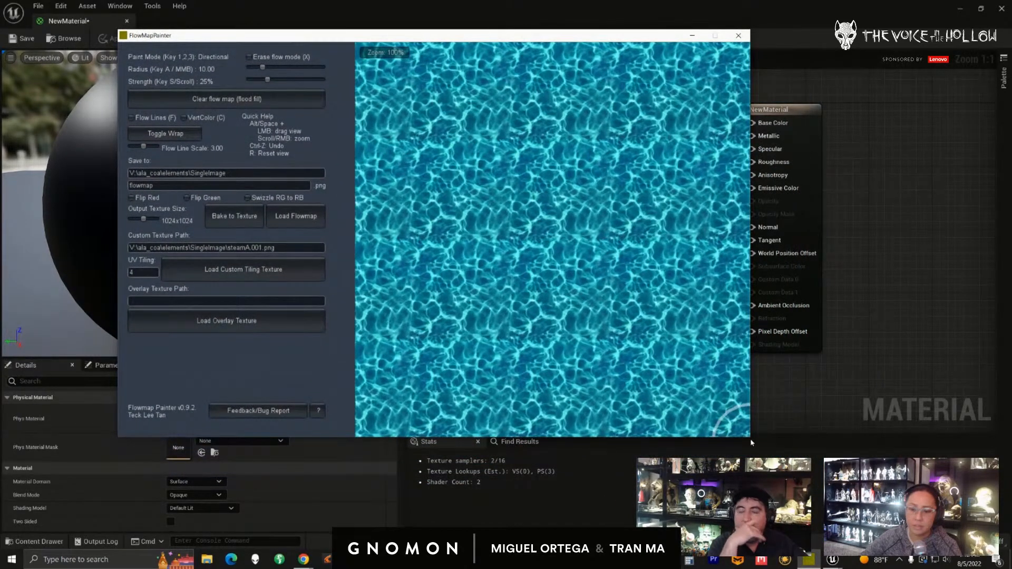
# - Paint sweeping directional flow strokes across the water texture and clear the flow map
pyautogui.moveTo(389, 95)
pyautogui.mouseDown()
pyautogui.moveTo(718, 136)
pyautogui.moveTo(576, 147)
pyautogui.moveTo(443, 232)
pyautogui.moveTo(701, 268)
pyautogui.moveTo(464, 302)
pyautogui.moveTo(440, 430)
pyautogui.moveTo(568, 374)
pyautogui.moveTo(531, 339)
pyautogui.moveTo(501, 237)
pyautogui.moveTo(488, 267)
pyautogui.moveTo(643, 188)
pyautogui.moveTo(616, 209)
pyautogui.mouseUp()
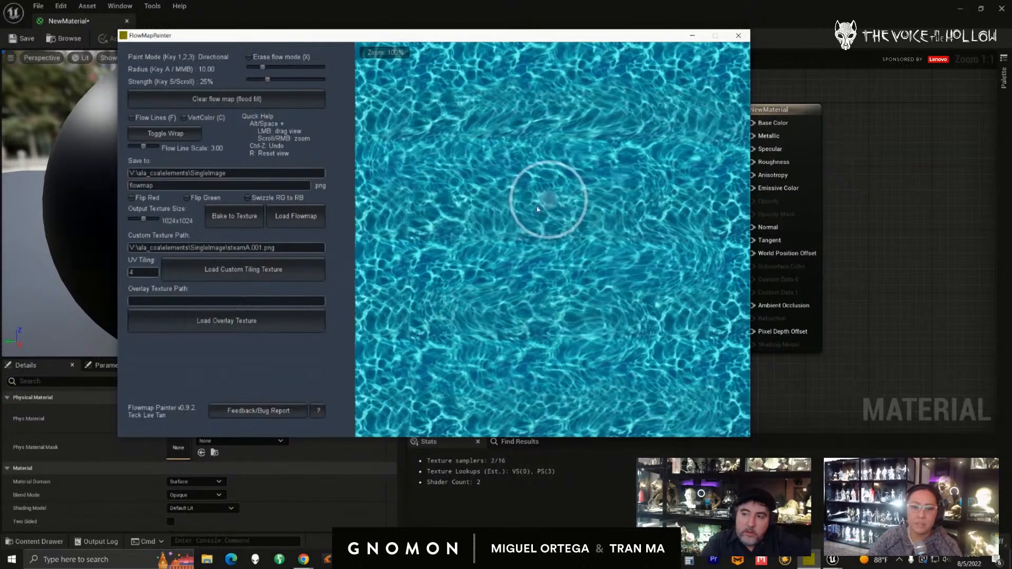
pyautogui.moveTo(394, 80)
pyautogui.mouseDown()
pyautogui.moveTo(705, 106)
pyautogui.moveTo(398, 192)
pyautogui.moveTo(685, 229)
pyautogui.moveTo(520, 280)
pyautogui.moveTo(462, 344)
pyautogui.moveTo(718, 343)
pyautogui.moveTo(537, 396)
pyautogui.moveTo(378, 391)
pyautogui.moveTo(709, 326)
pyautogui.moveTo(481, 285)
pyautogui.moveTo(485, 226)
pyautogui.moveTo(434, 181)
pyautogui.moveTo(474, 150)
pyautogui.mouseUp()
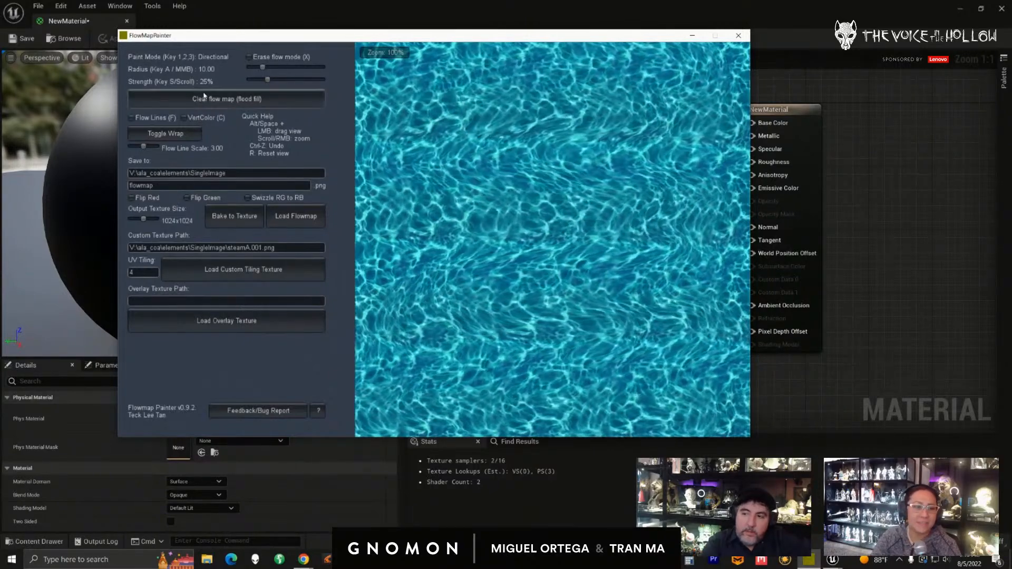
pyautogui.click(207, 97)
# - Bring FlowMapPainter in front of the Village_CeremonyExt level editor and reposition its window over the viewport
pyautogui.moveTo(643, 39); pyautogui.dragTo(681, 48)
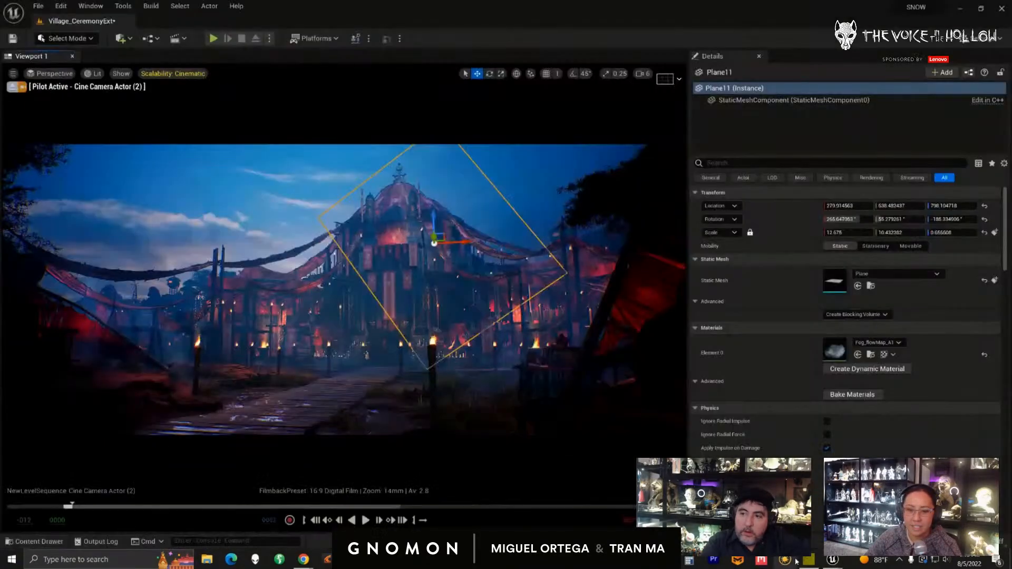
pyautogui.click(809, 559)
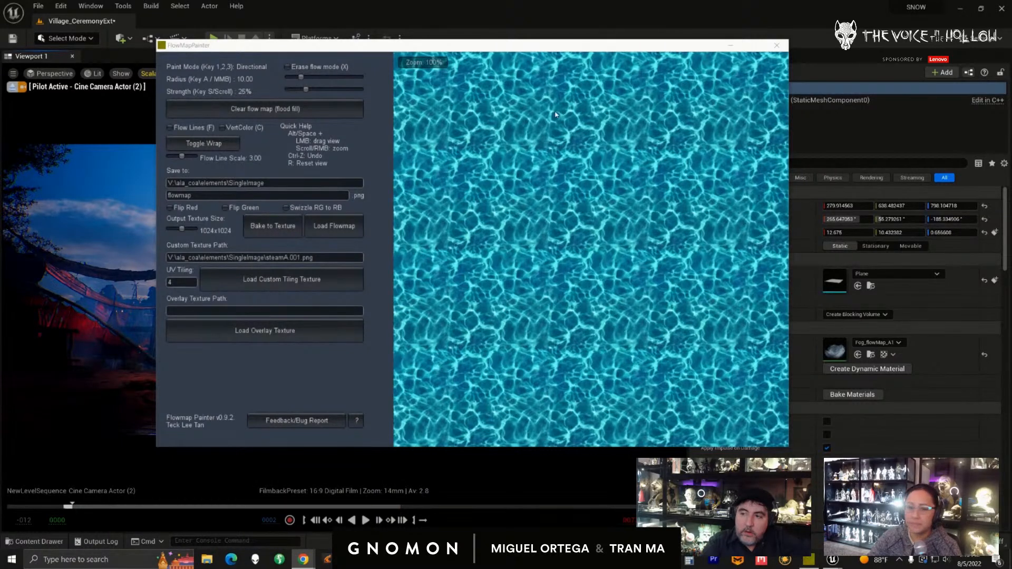
pyautogui.moveTo(594, 50); pyautogui.dragTo(579, 72)
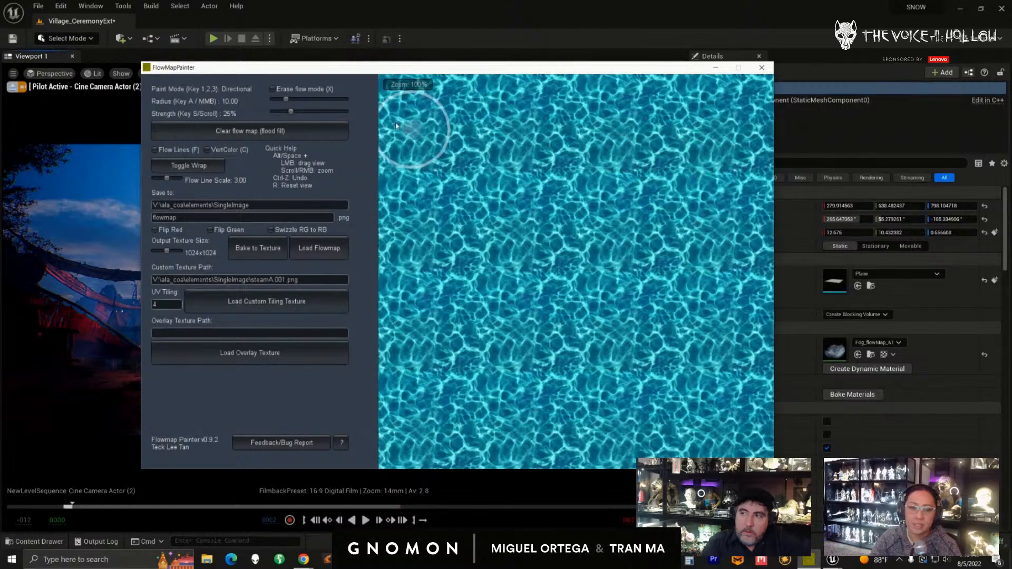
# - Paint a winding directional flow stroke down the canvas with VertColor display enabled, and clear the flow map
pyautogui.moveTo(452, 127); pyautogui.dragTo(717, 164)
pyautogui.click(207, 150)
pyautogui.click(207, 149)
pyautogui.click(207, 150)
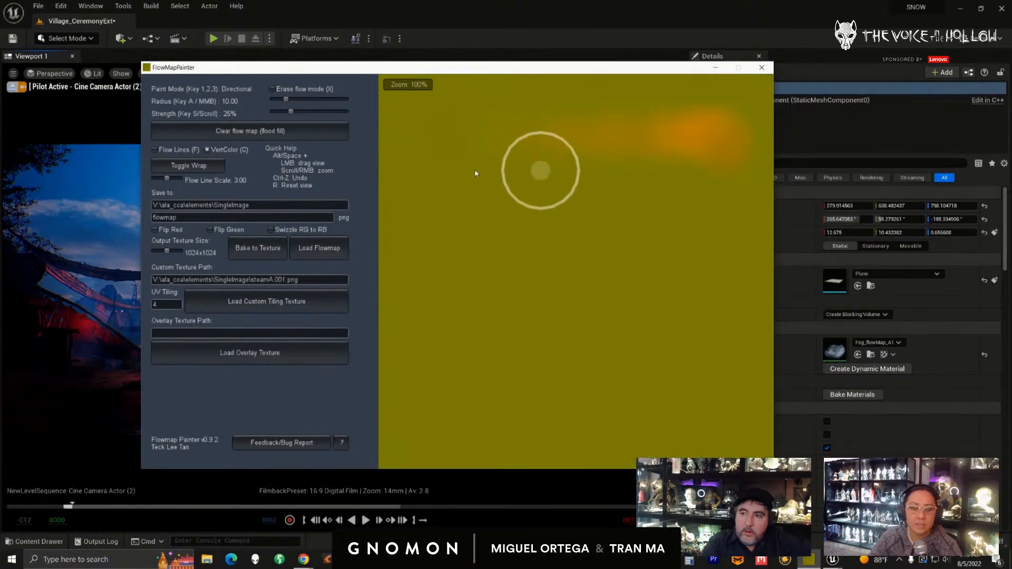
pyautogui.moveTo(483, 172)
pyautogui.mouseDown()
pyautogui.moveTo(711, 179)
pyautogui.moveTo(423, 271)
pyautogui.moveTo(731, 316)
pyautogui.mouseUp()
pyautogui.moveTo(579, 279)
pyautogui.mouseDown()
pyautogui.moveTo(583, 350)
pyautogui.moveTo(469, 394)
pyautogui.moveTo(673, 406)
pyautogui.moveTo(457, 394)
pyautogui.moveTo(556, 404)
pyautogui.mouseUp()
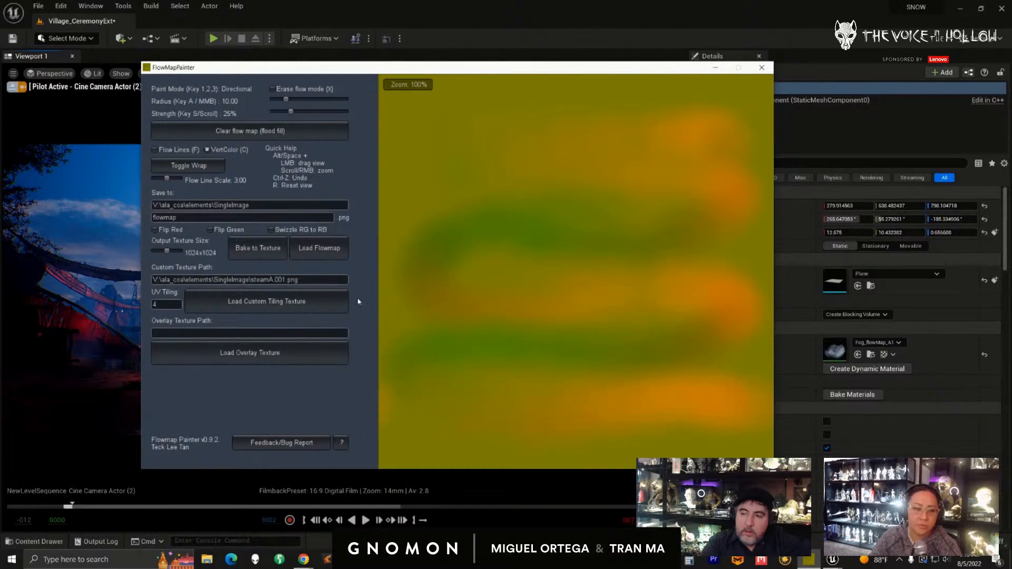
pyautogui.click(262, 131)
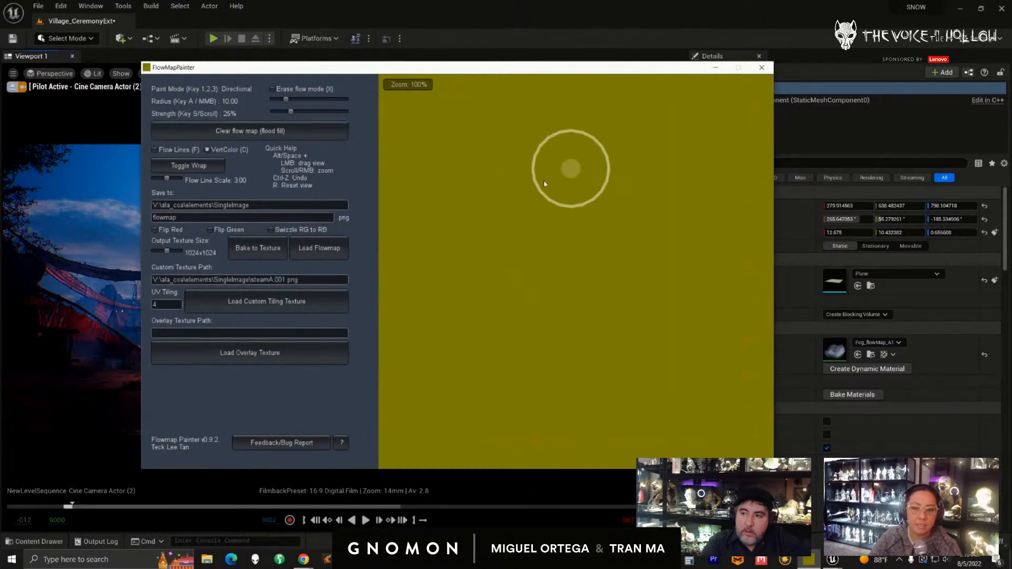
# - Paint horizontal and vertical flow strokes on the water texture and compare them in the VertColor display
pyautogui.click(207, 150)
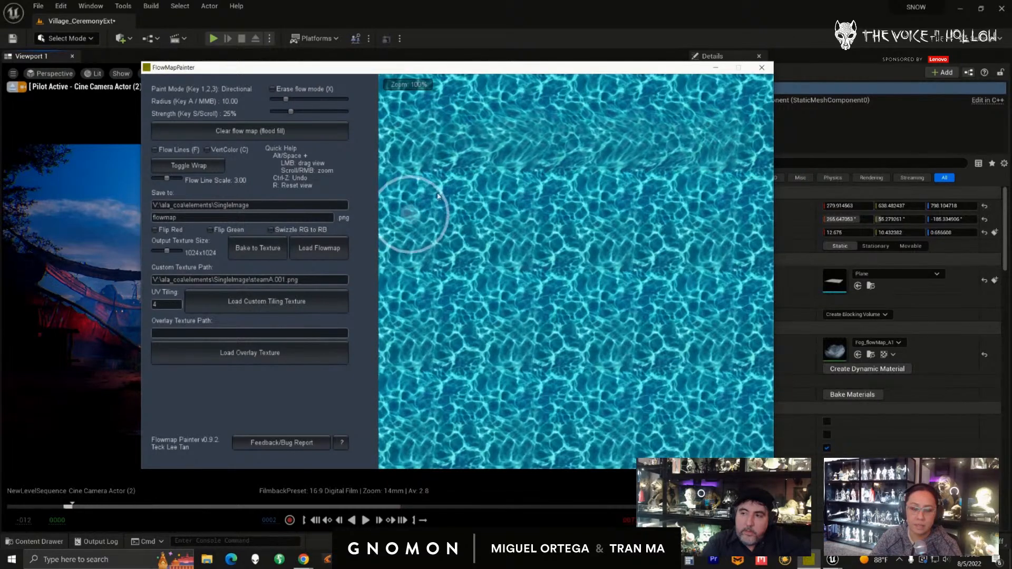
pyautogui.moveTo(464, 181); pyautogui.dragTo(634, 182)
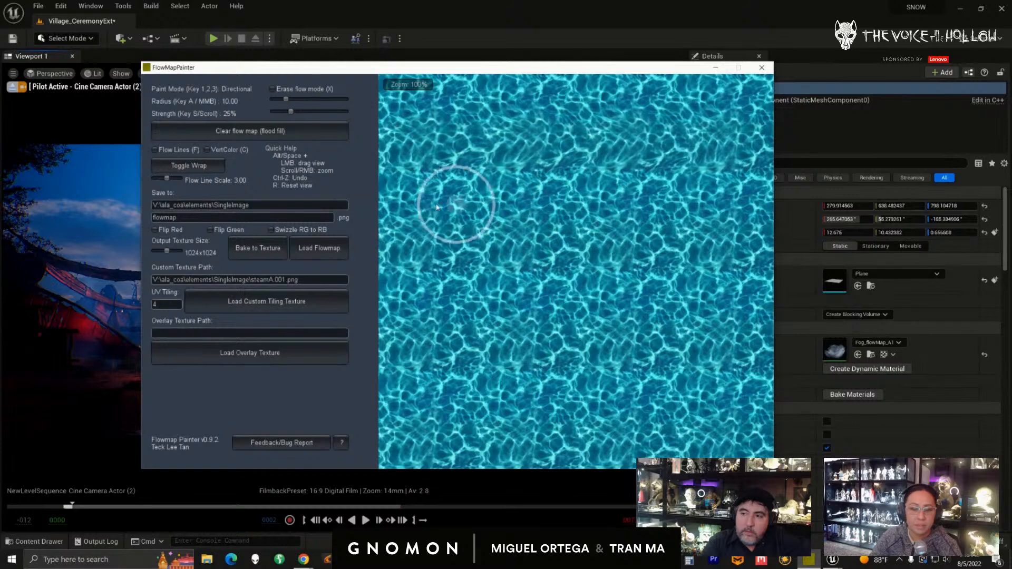
pyautogui.moveTo(696, 207); pyautogui.dragTo(416, 209)
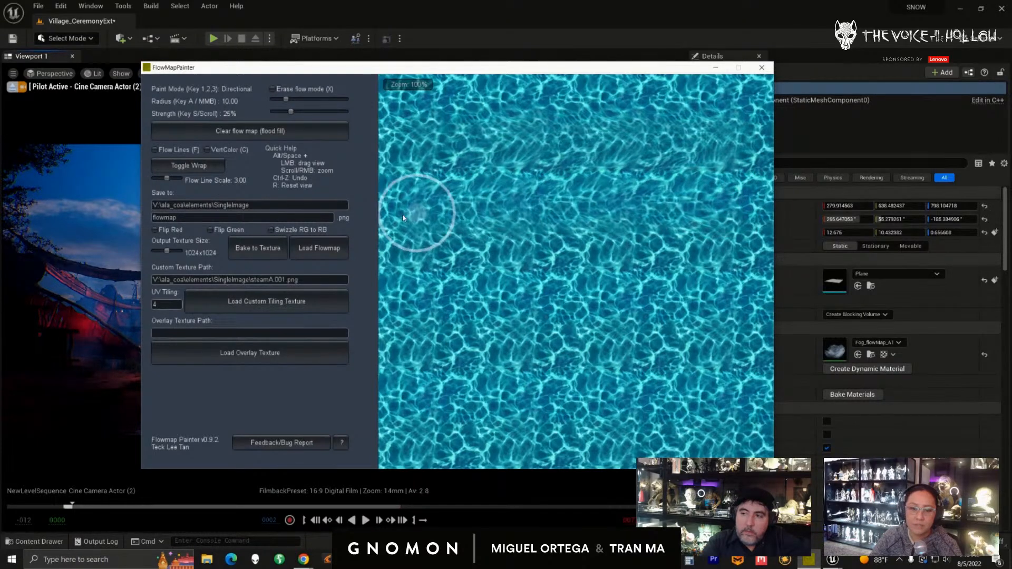
pyautogui.moveTo(456, 426)
pyautogui.mouseDown()
pyautogui.moveTo(474, 252)
pyautogui.moveTo(515, 283)
pyautogui.moveTo(515, 445)
pyautogui.moveTo(583, 418)
pyautogui.moveTo(683, 278)
pyautogui.moveTo(657, 430)
pyautogui.moveTo(731, 305)
pyautogui.moveTo(551, 393)
pyautogui.moveTo(550, 297)
pyautogui.moveTo(416, 397)
pyautogui.moveTo(437, 233)
pyautogui.moveTo(510, 242)
pyautogui.mouseUp()
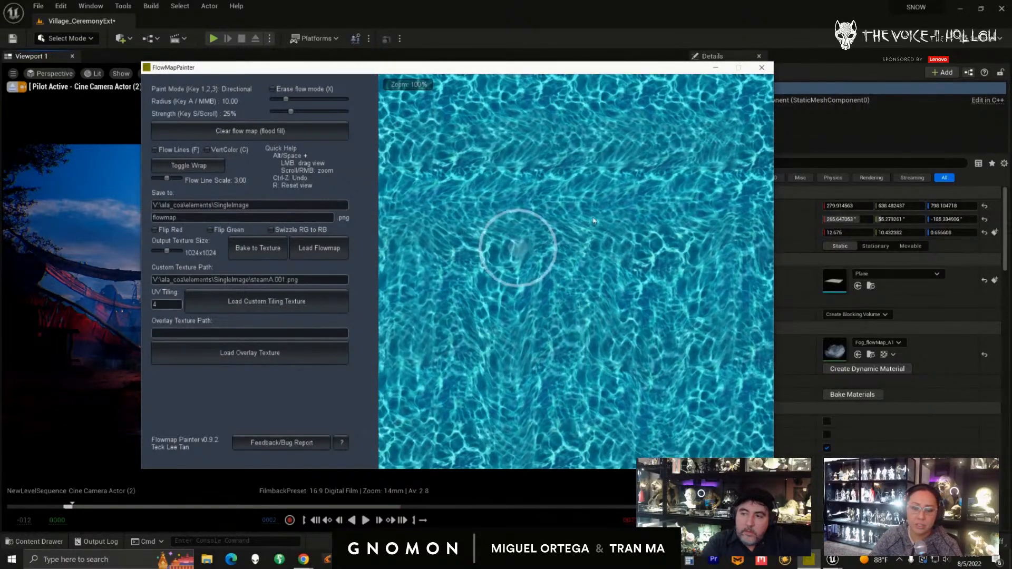
pyautogui.click(208, 150)
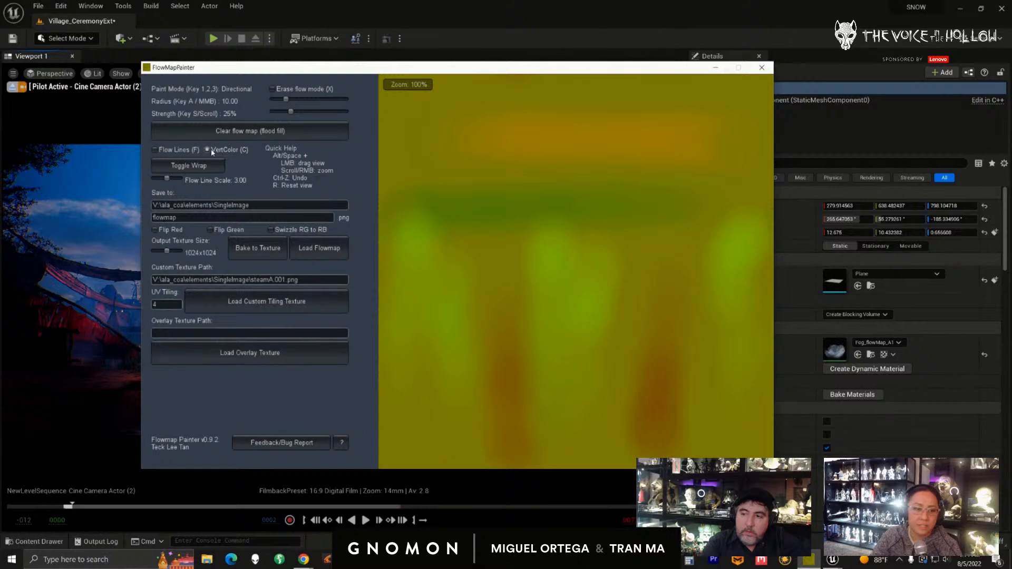
pyautogui.click(209, 150)
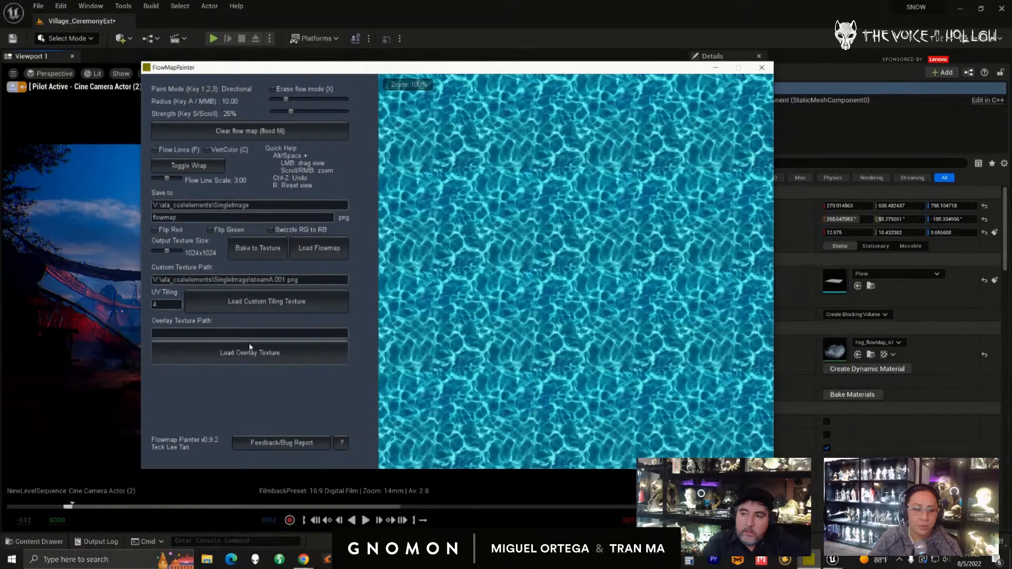
# - Load steamA.001.png as the custom tiling texture and set its UV tiling to 1
pyautogui.click(271, 305)
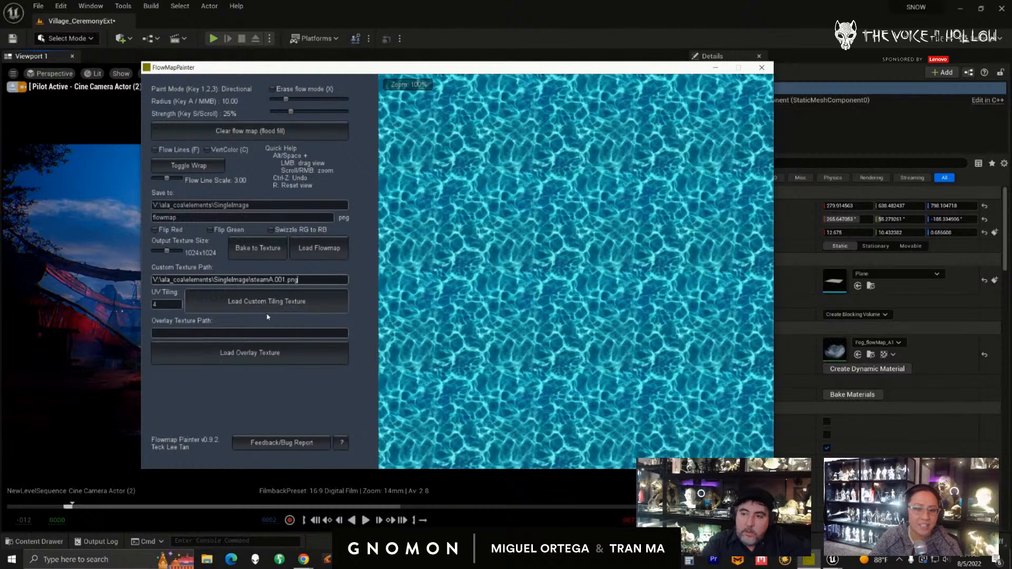
pyautogui.click(271, 303)
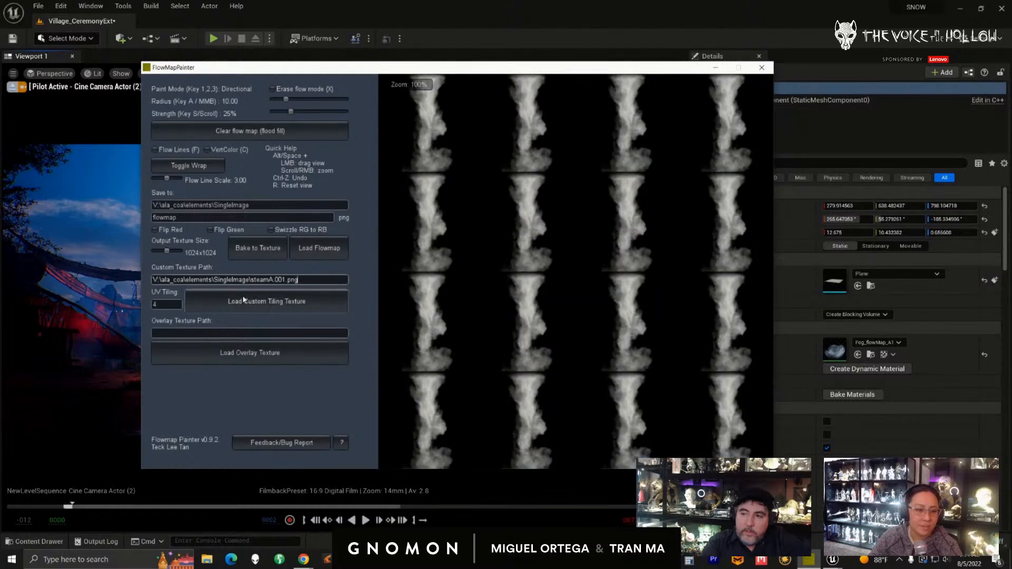
pyautogui.write('1')
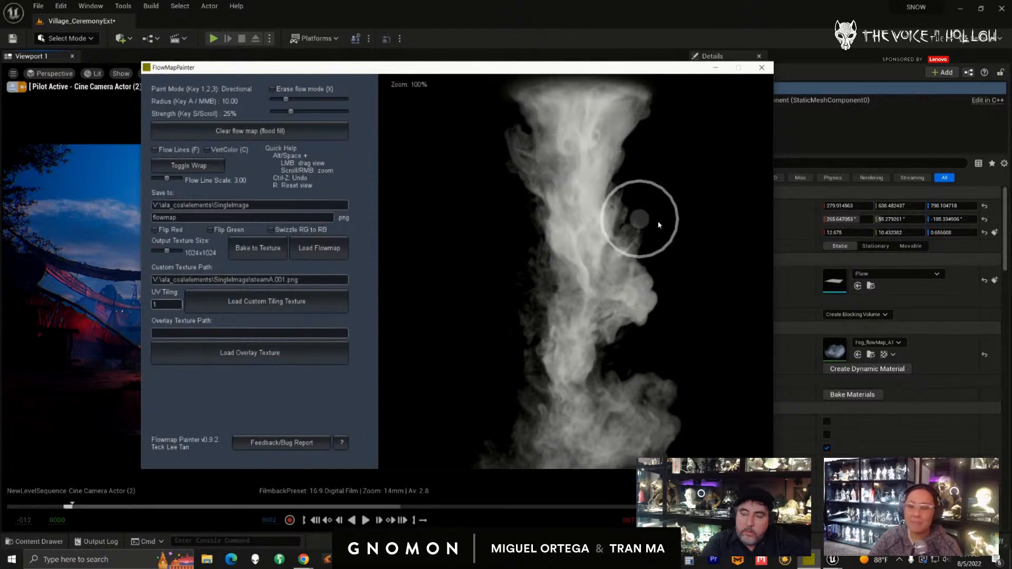
# - Paint test swirls over the steam, using a 25.56 radius and 53% strength for the larger strokes, and clear the flow map
pyautogui.moveTo(634, 219)
pyautogui.mouseDown()
pyautogui.moveTo(574, 154)
pyautogui.moveTo(609, 113)
pyautogui.moveTo(599, 249)
pyautogui.moveTo(633, 324)
pyautogui.moveTo(542, 377)
pyautogui.moveTo(598, 402)
pyautogui.moveTo(691, 404)
pyautogui.moveTo(519, 424)
pyautogui.moveTo(580, 290)
pyautogui.moveTo(569, 291)
pyautogui.moveTo(529, 172)
pyautogui.moveTo(568, 109)
pyautogui.moveTo(572, 143)
pyautogui.moveTo(624, 103)
pyautogui.moveTo(650, 295)
pyautogui.moveTo(626, 327)
pyautogui.moveTo(635, 348)
pyautogui.moveTo(606, 369)
pyautogui.moveTo(618, 372)
pyautogui.moveTo(572, 361)
pyautogui.moveTo(460, 273)
pyautogui.moveTo(517, 301)
pyautogui.moveTo(535, 390)
pyautogui.moveTo(346, 260)
pyautogui.mouseUp()
pyautogui.moveTo(671, 357); pyautogui.dragTo(471, 331)
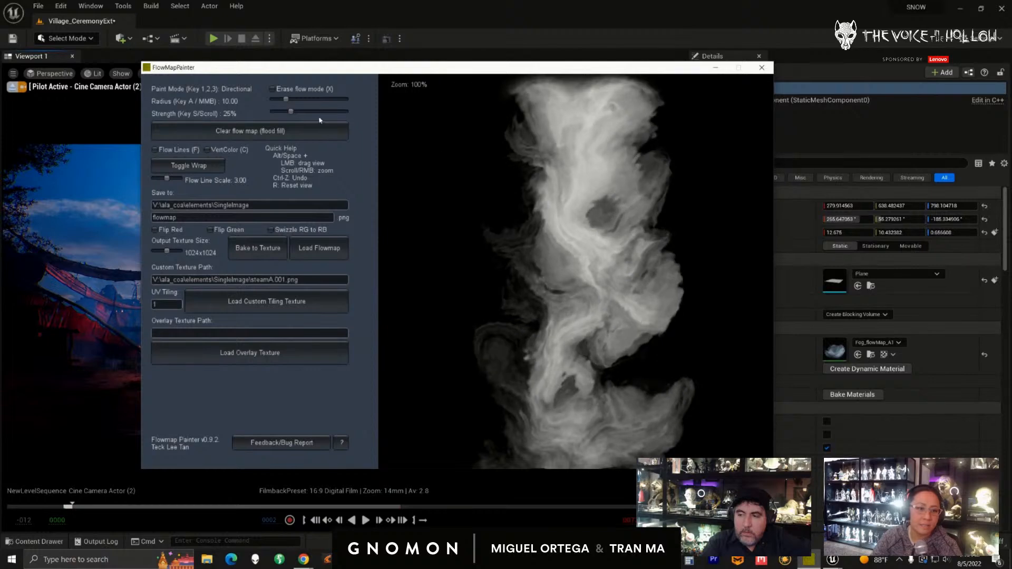
pyautogui.moveTo(286, 99)
pyautogui.mouseDown()
pyautogui.moveTo(320, 100)
pyautogui.moveTo(263, 107)
pyautogui.moveTo(312, 111)
pyautogui.mouseUp()
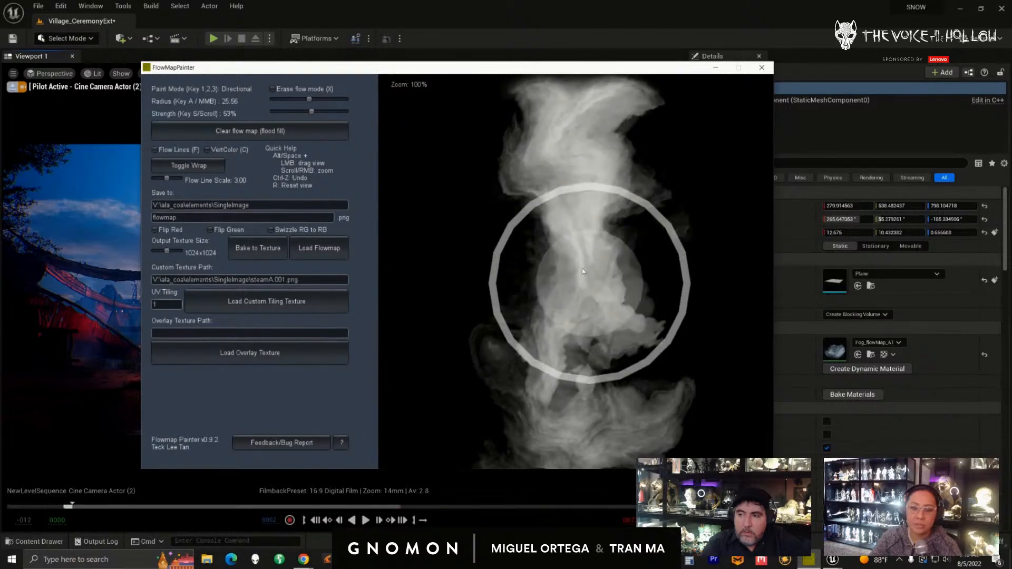
pyautogui.moveTo(548, 313)
pyautogui.mouseDown()
pyautogui.moveTo(652, 381)
pyautogui.moveTo(652, 357)
pyautogui.moveTo(593, 304)
pyautogui.moveTo(623, 328)
pyautogui.moveTo(689, 194)
pyautogui.moveTo(510, 384)
pyautogui.moveTo(515, 296)
pyautogui.moveTo(570, 148)
pyautogui.moveTo(580, 198)
pyautogui.moveTo(551, 242)
pyautogui.moveTo(530, 204)
pyautogui.mouseUp()
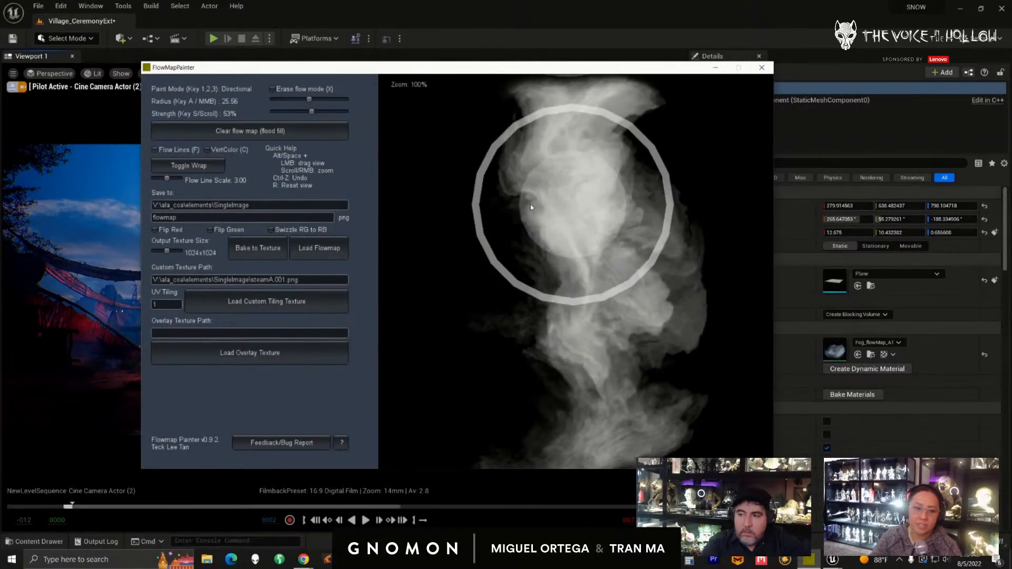
pyautogui.click(257, 132)
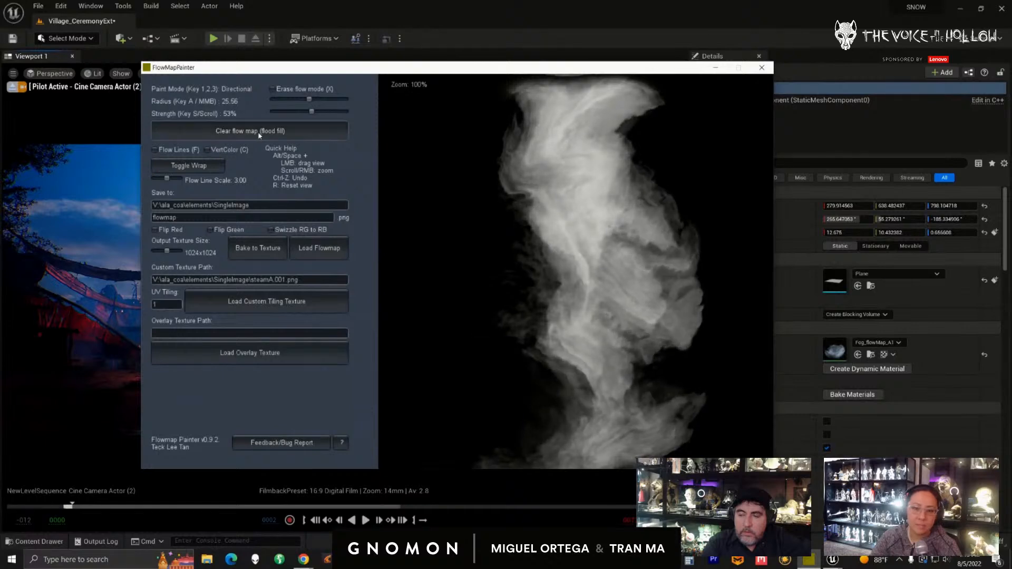
# - Paint new flow strokes along the steam column, then enable Flip Red and the VertColor display
pyautogui.moveTo(649, 145)
pyautogui.mouseDown()
pyautogui.moveTo(664, 289)
pyautogui.moveTo(631, 318)
pyautogui.moveTo(641, 387)
pyautogui.mouseUp()
pyautogui.moveTo(583, 176)
pyautogui.mouseDown()
pyautogui.moveTo(624, 165)
pyautogui.moveTo(587, 231)
pyautogui.mouseUp()
pyautogui.click(155, 231)
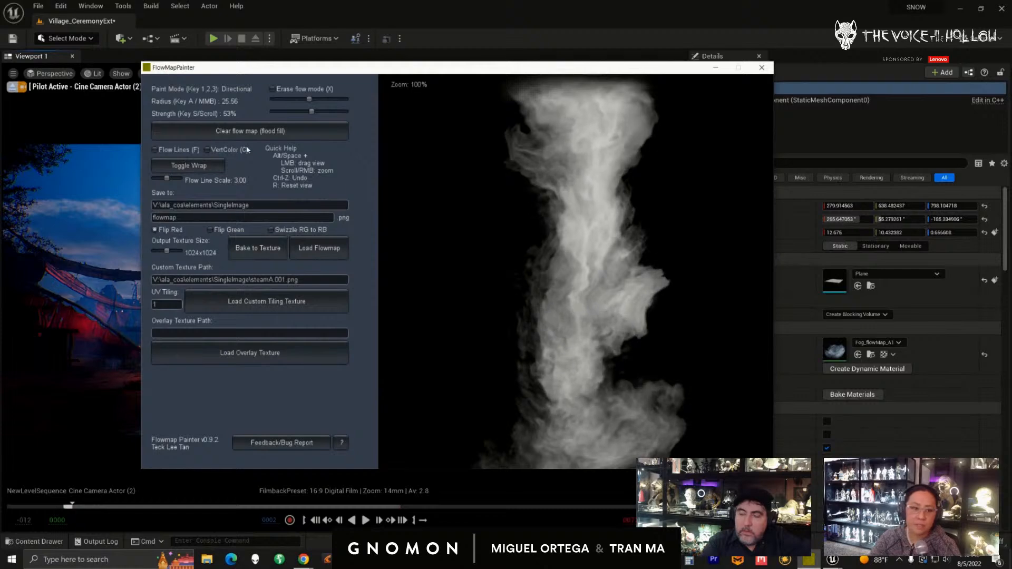
pyautogui.click(208, 150)
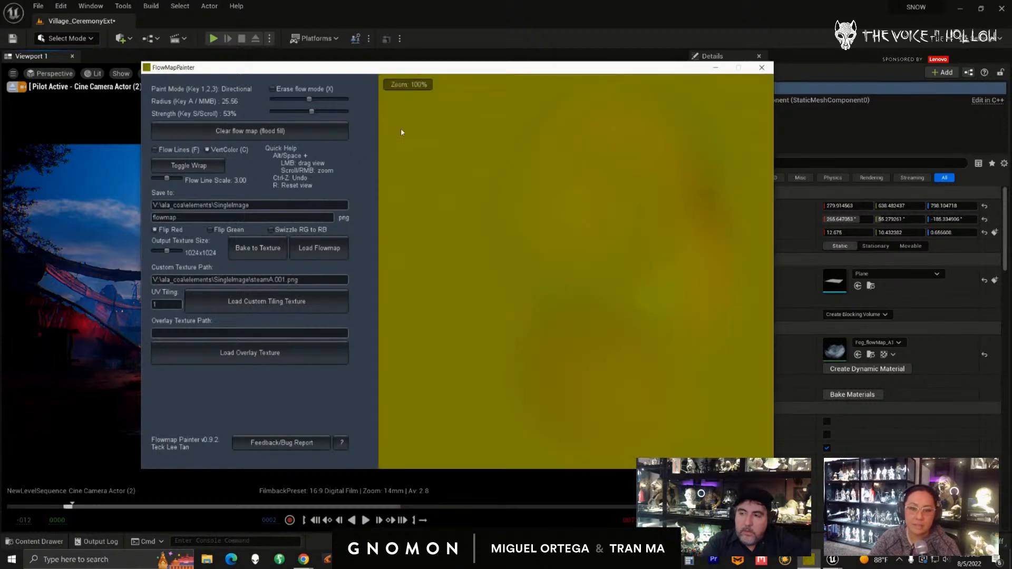
# - Switch to the Content Browser's demo2 folder and import the SteamA_flowmapB texture into it
pyautogui.click(716, 68)
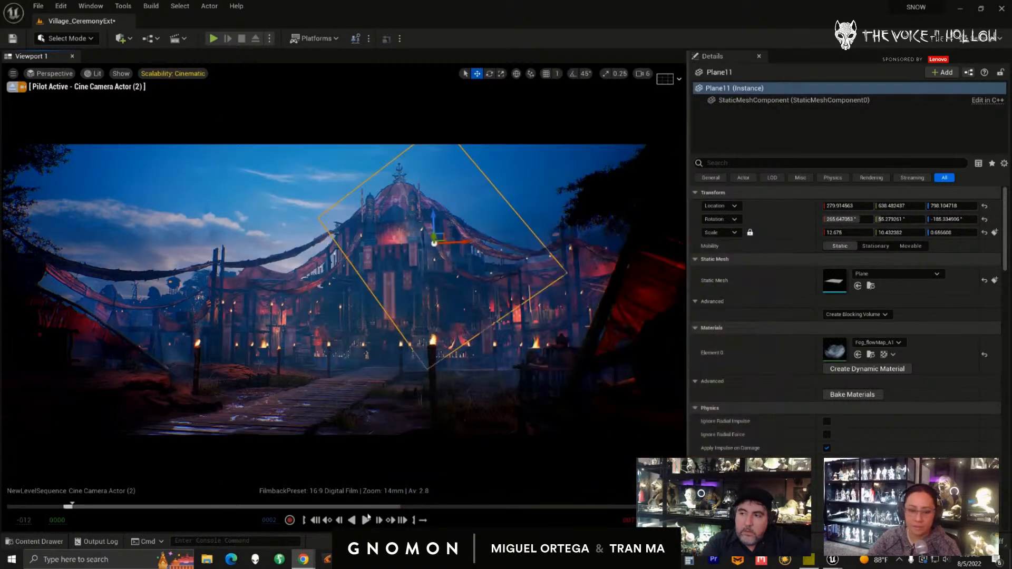
pyautogui.click(809, 560)
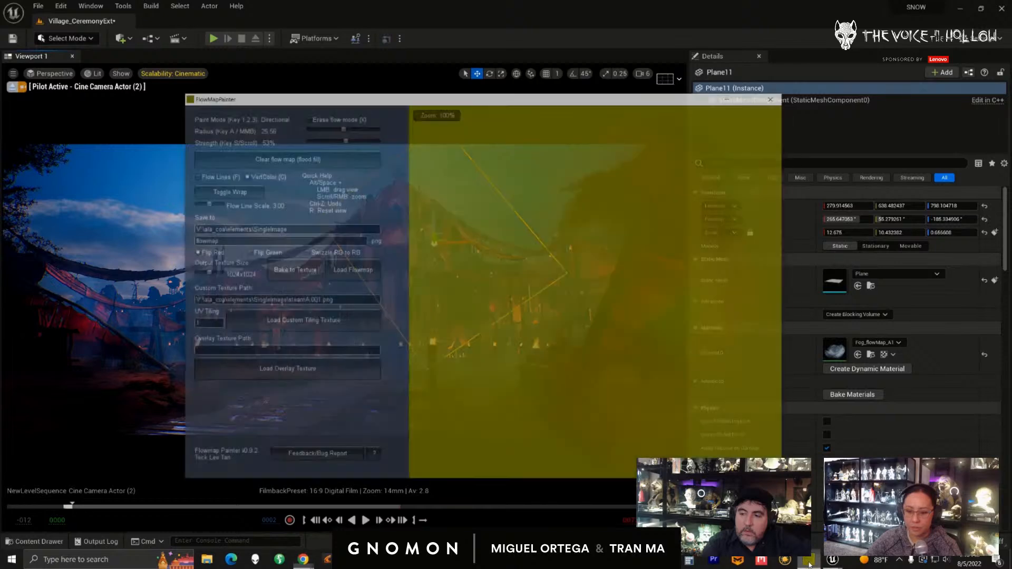
pyautogui.moveTo(833, 560)
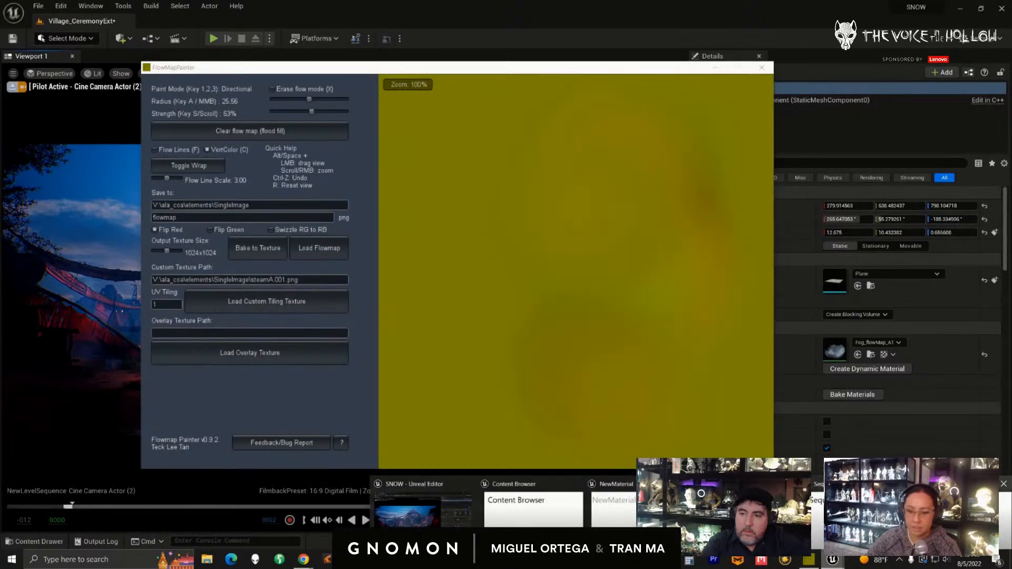
pyautogui.click(549, 482)
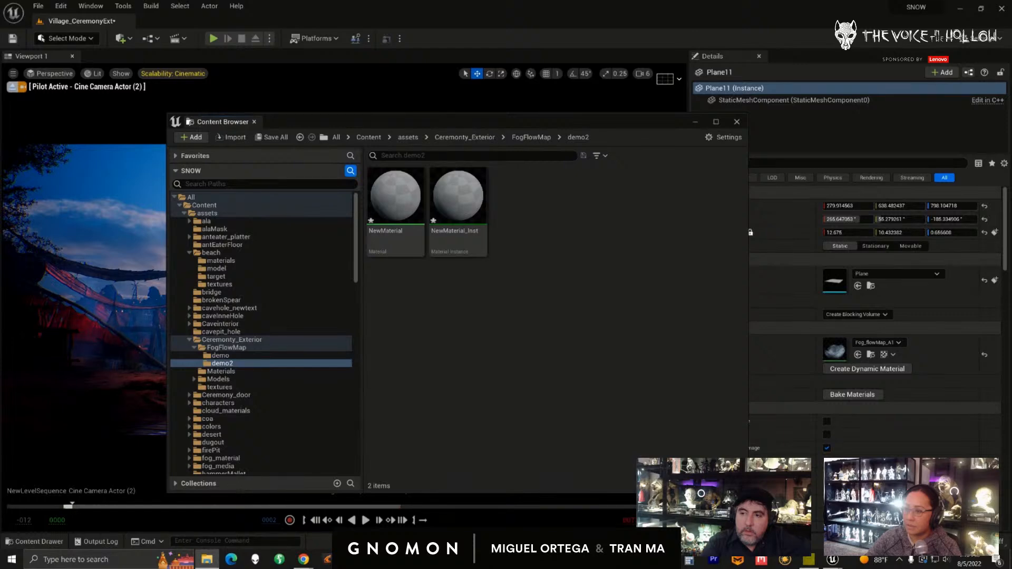
pyautogui.click(533, 211)
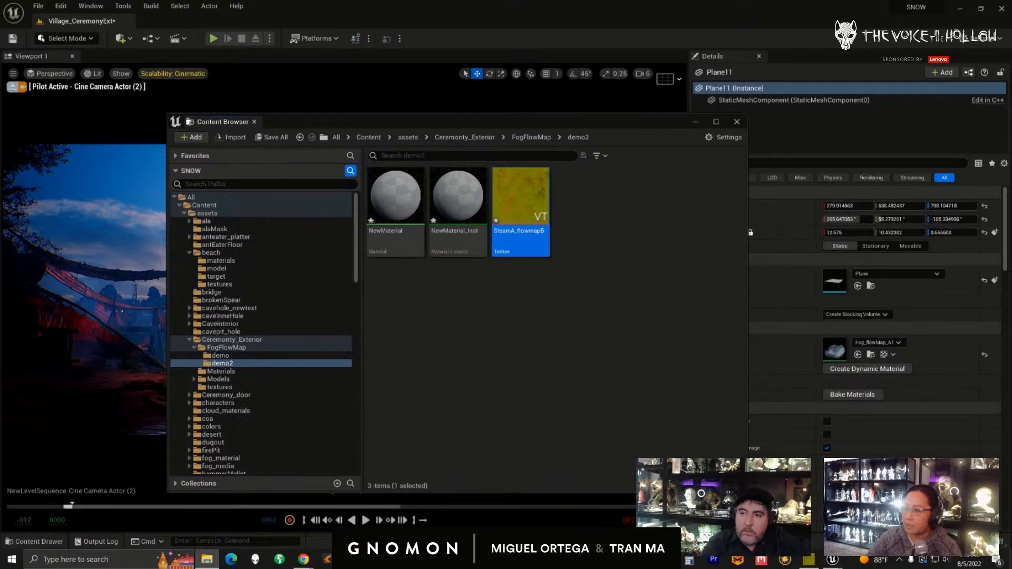
# - Import the LingeringFog_16_fr18_flowmapLargeB and Lingering_Fog_16_frame18B textures into the demo2 folder
pyautogui.moveTo(589, 232); pyautogui.dragTo(590, 241)
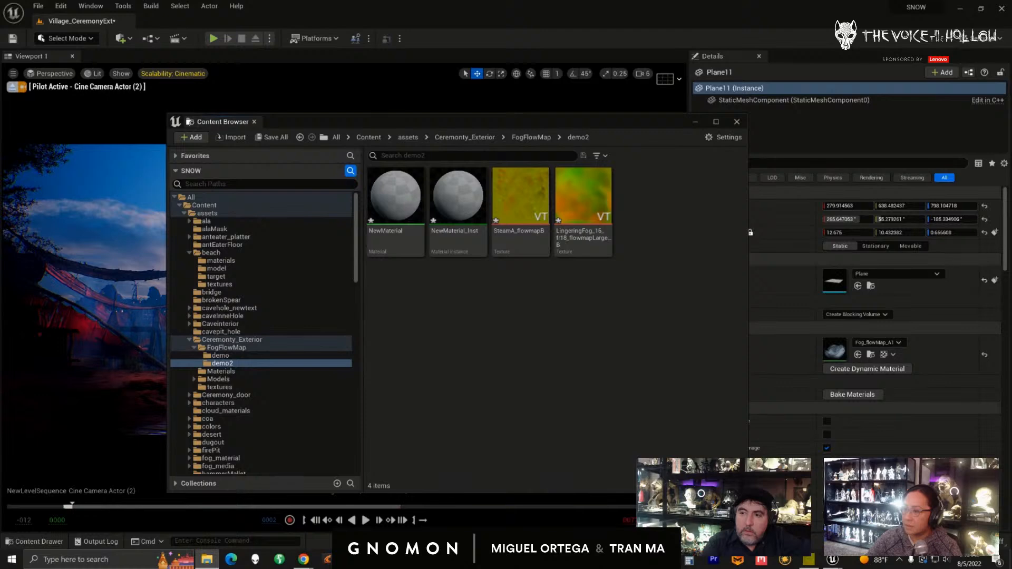
pyautogui.moveTo(638, 226); pyautogui.dragTo(638, 228)
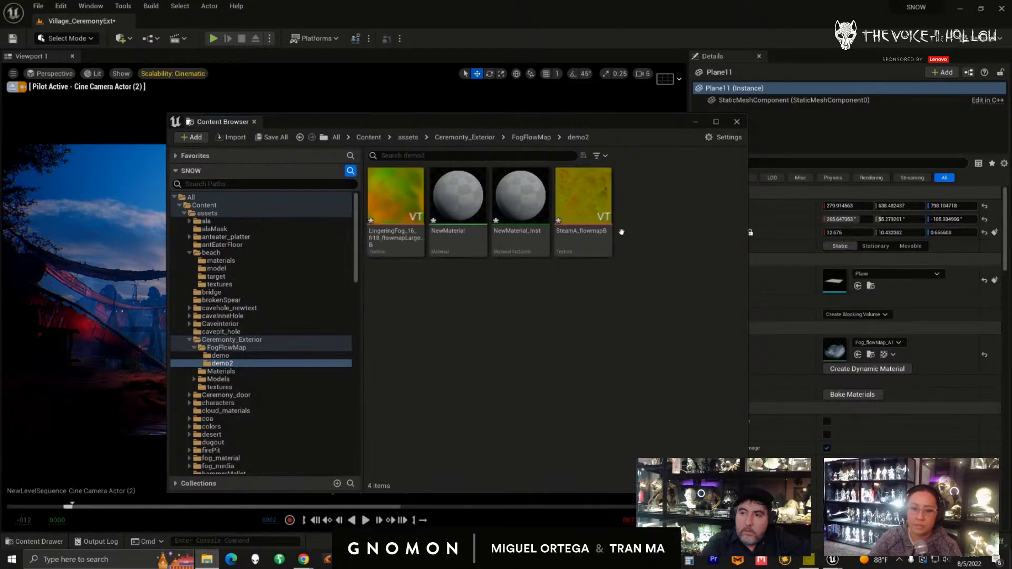
pyautogui.rightClick(386, 210)
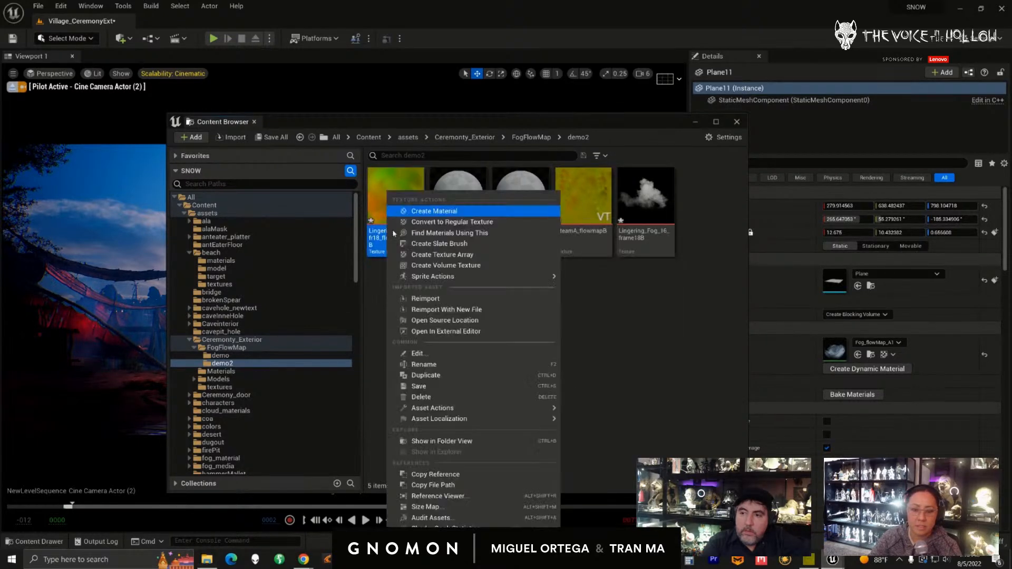
pyautogui.click(654, 281)
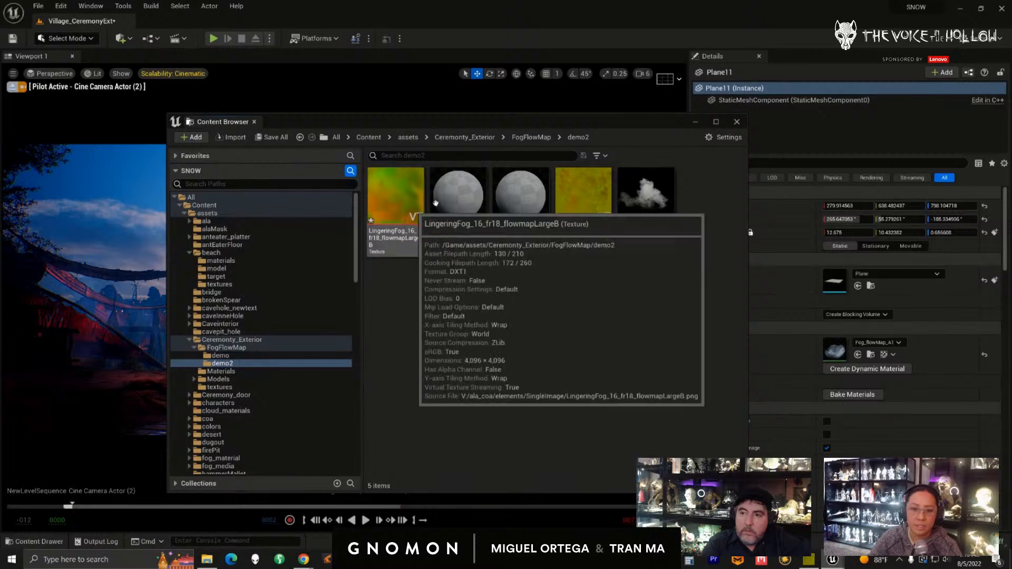
# - Delete the SteamA_flowmapB texture from the demo2 folder
pyautogui.click(654, 222)
pyautogui.rightClick(590, 194)
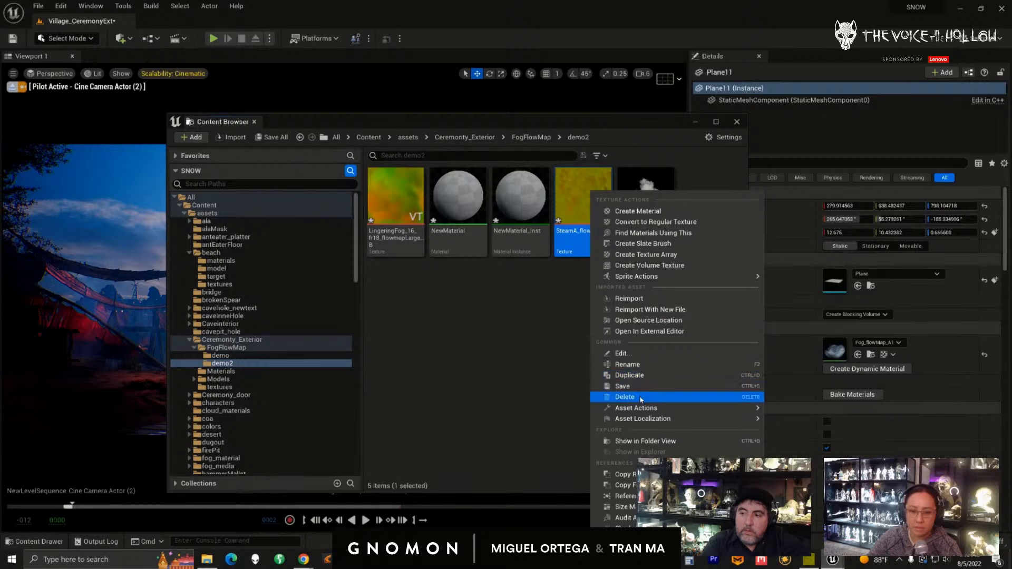
pyautogui.click(627, 396)
pyautogui.click(475, 436)
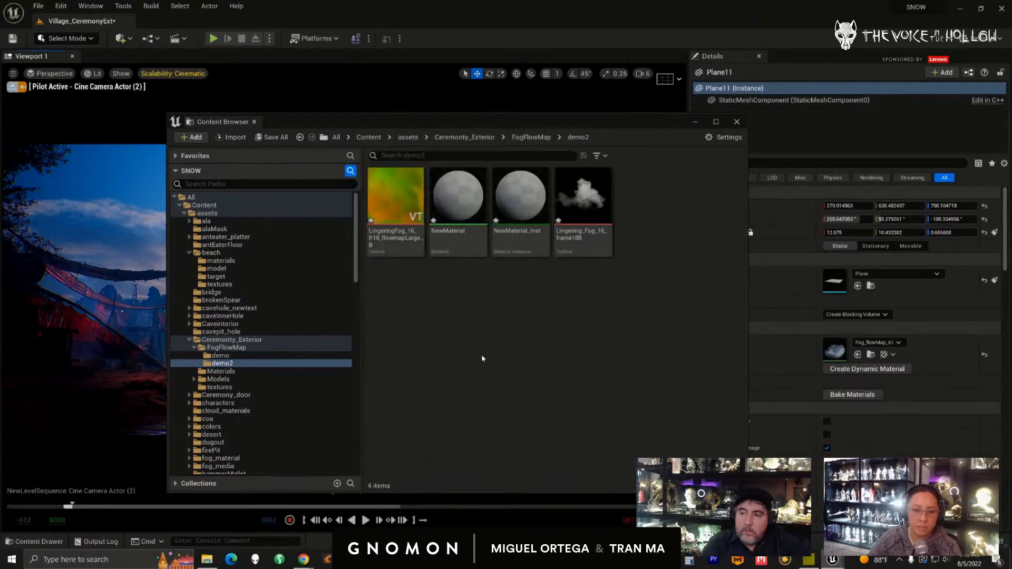
# - Inspect the Lingering_Fog_16_frame18B texture and its settings in the texture editor, and close it
pyautogui.click(378, 236)
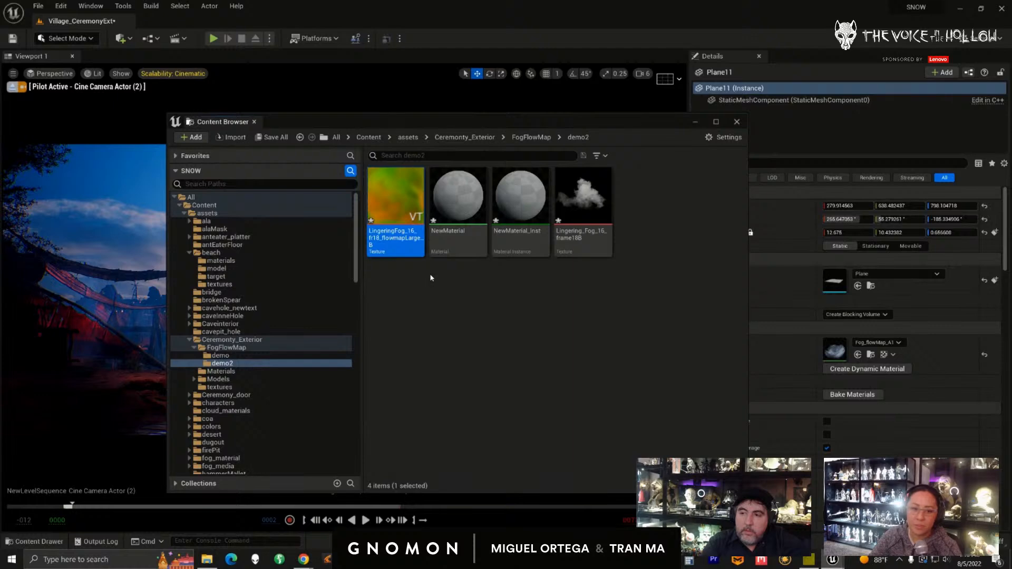
pyautogui.click(585, 211)
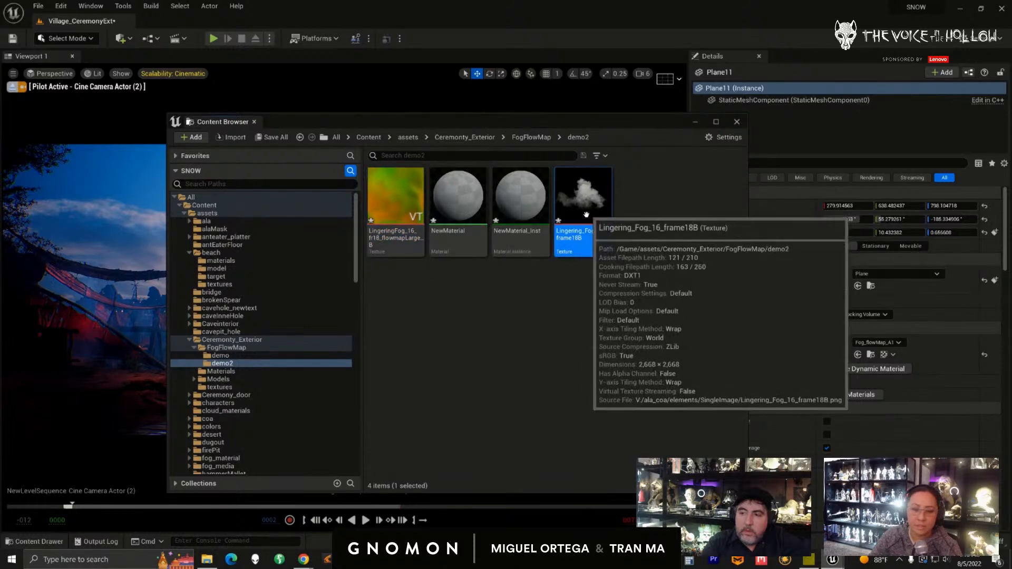
pyautogui.moveTo(1011, 179); pyautogui.dragTo(487, 96)
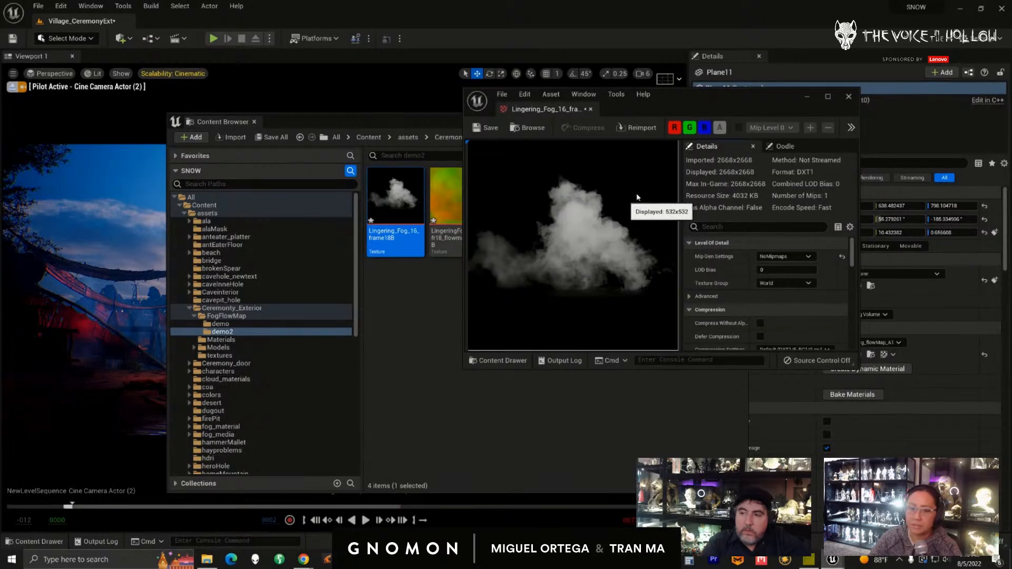
pyautogui.click(848, 96)
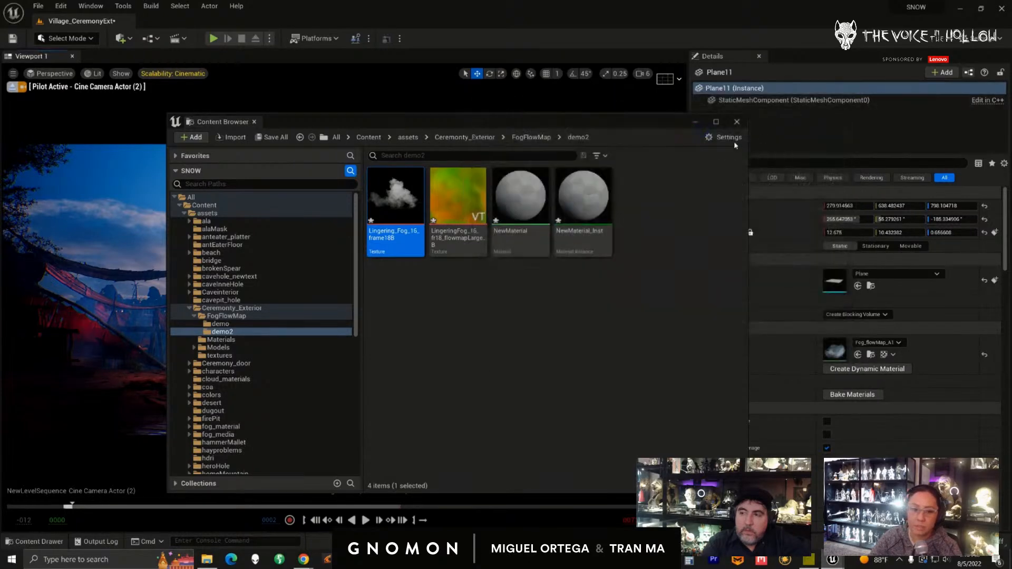
# - Set the compression of the LingeringFog_16_fr18_flowmapLargeB texture to Normalmap (DXT5, BC5 on DX11), save it and close its editor
pyautogui.click(457, 211)
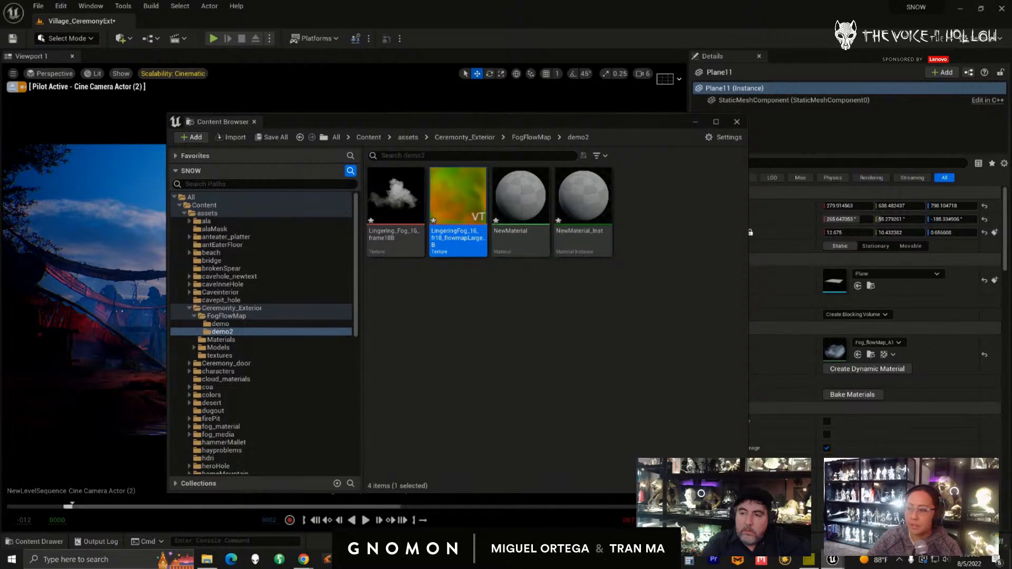
pyautogui.doubleClick(458, 200)
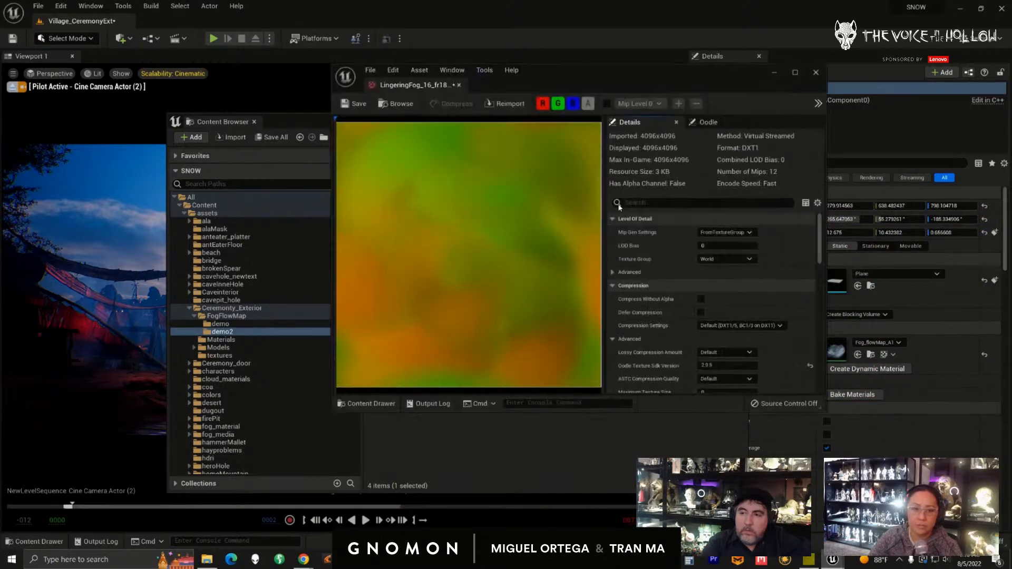
pyautogui.moveTo(696, 94); pyautogui.dragTo(584, 58)
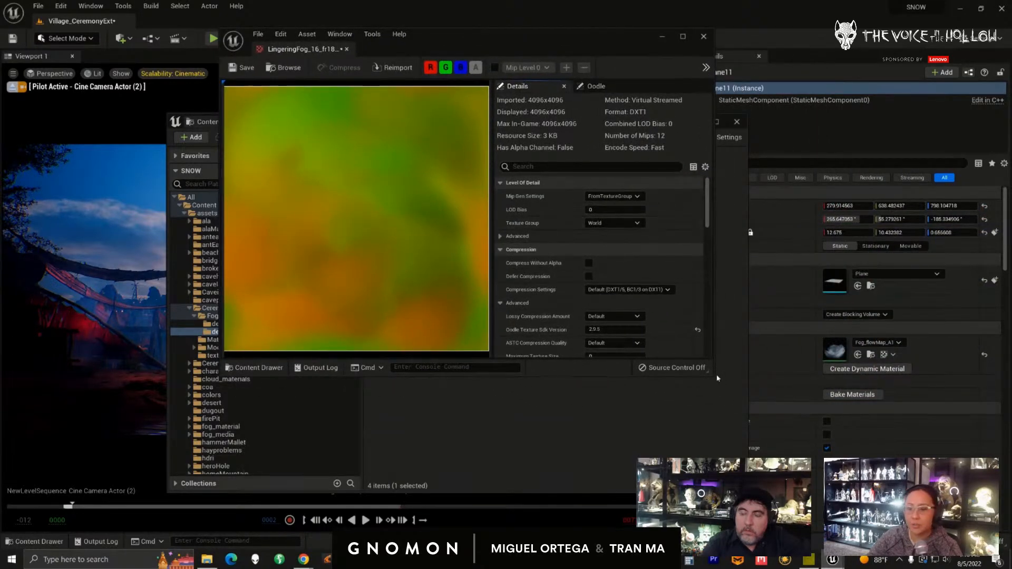
pyautogui.moveTo(712, 376); pyautogui.dragTo(913, 515)
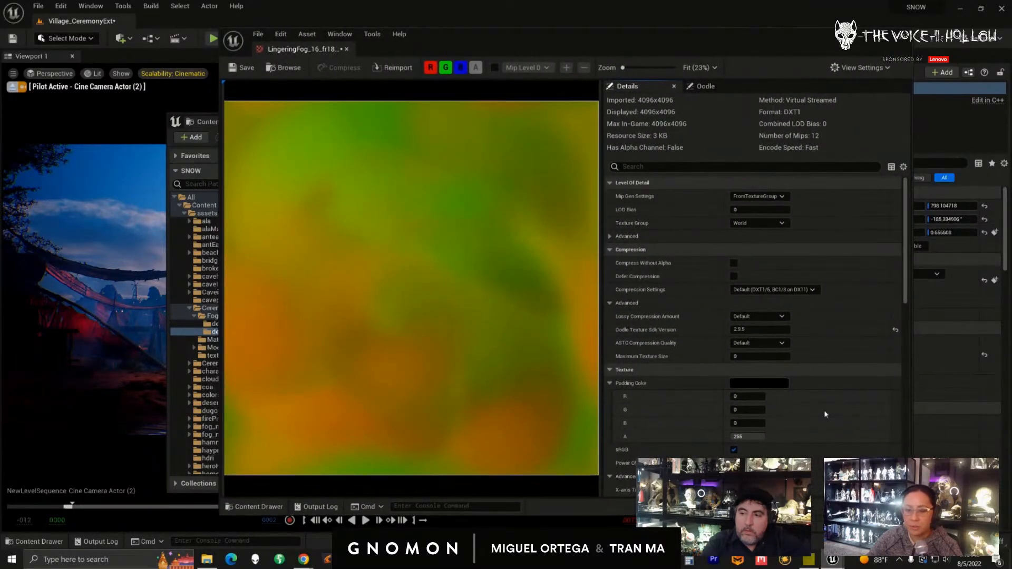
pyautogui.click(772, 290)
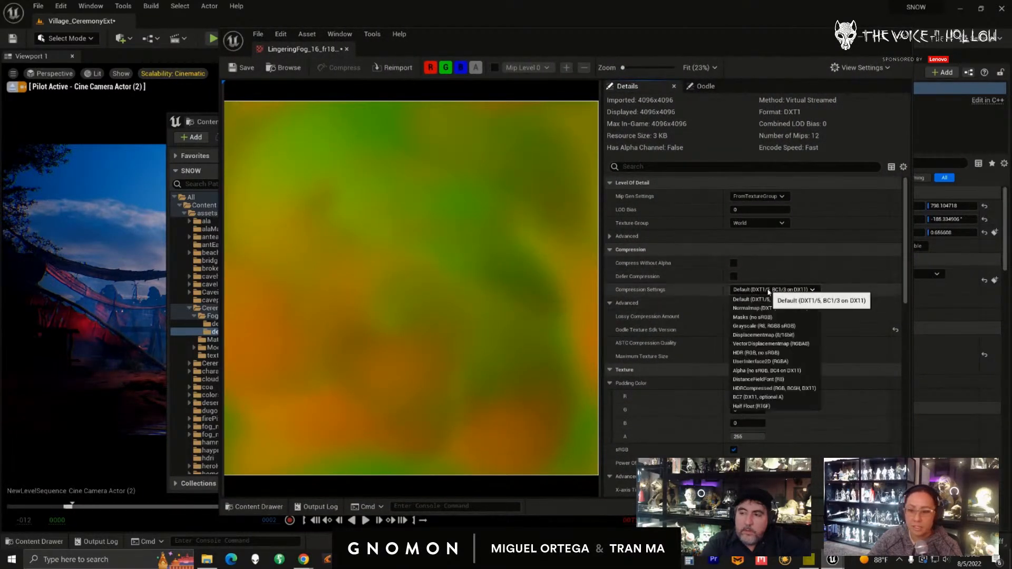
pyautogui.click(773, 309)
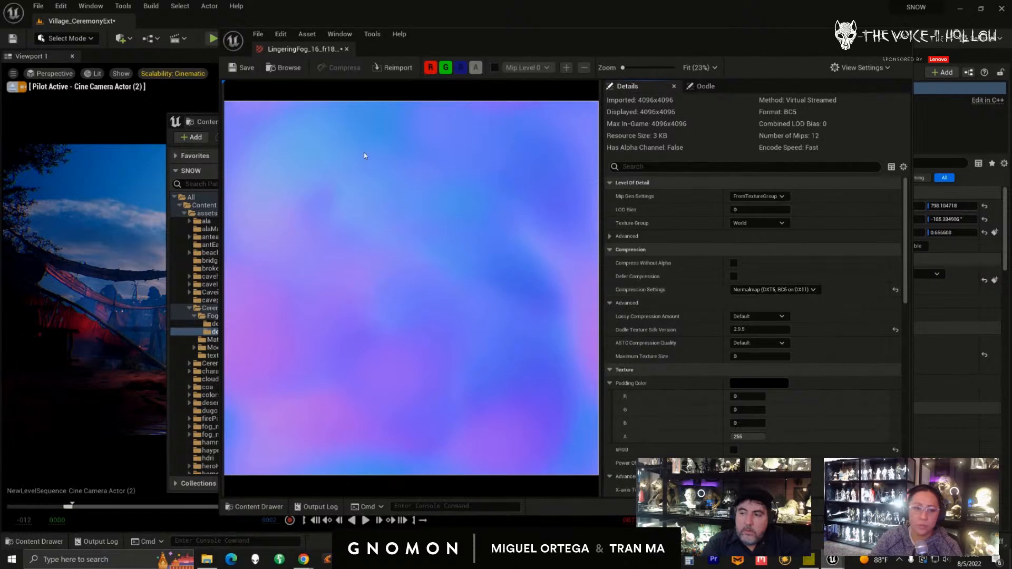
pyautogui.click(240, 69)
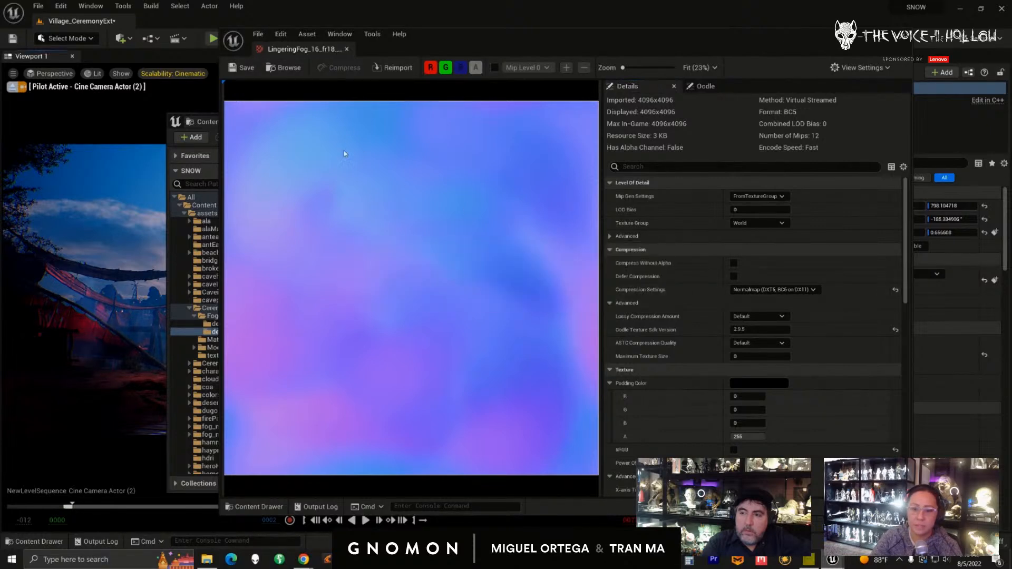
pyautogui.click(903, 40)
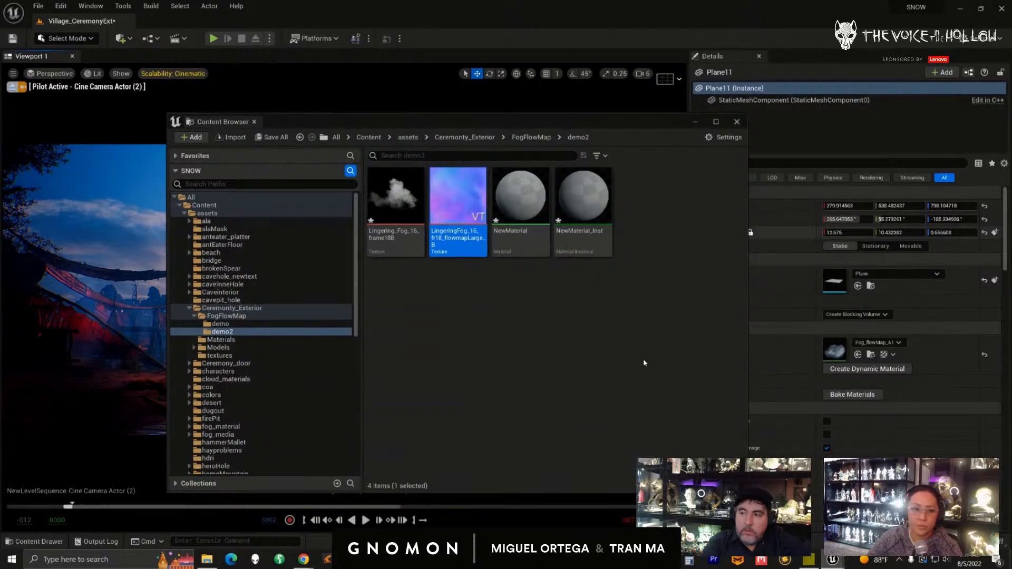
# - Bring up the NewMaterial graph and add the flow map and the Lingering_Fog_16_frame18B texture as Texture Sample nodes
pyautogui.moveTo(832, 562)
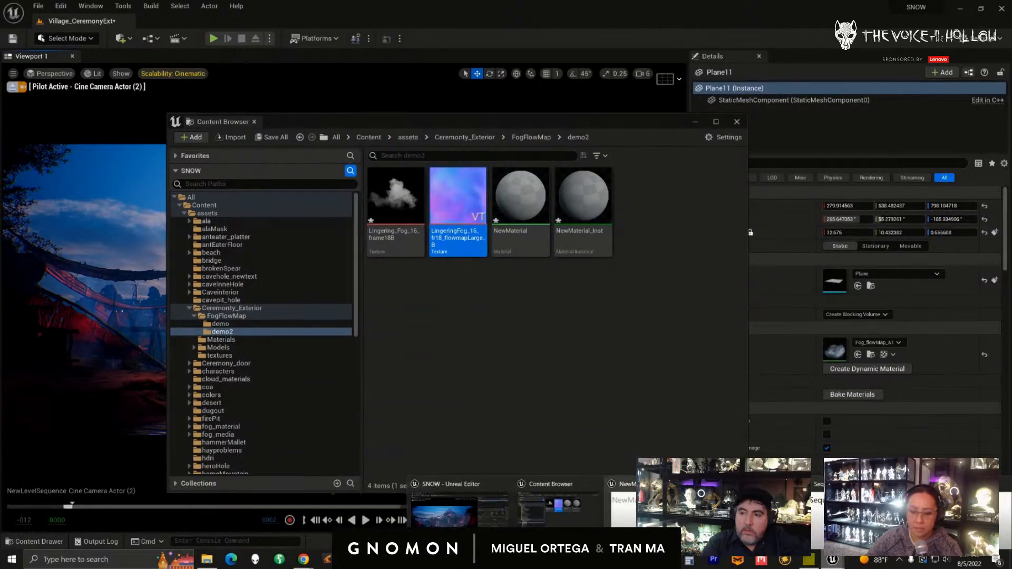
pyautogui.click(654, 503)
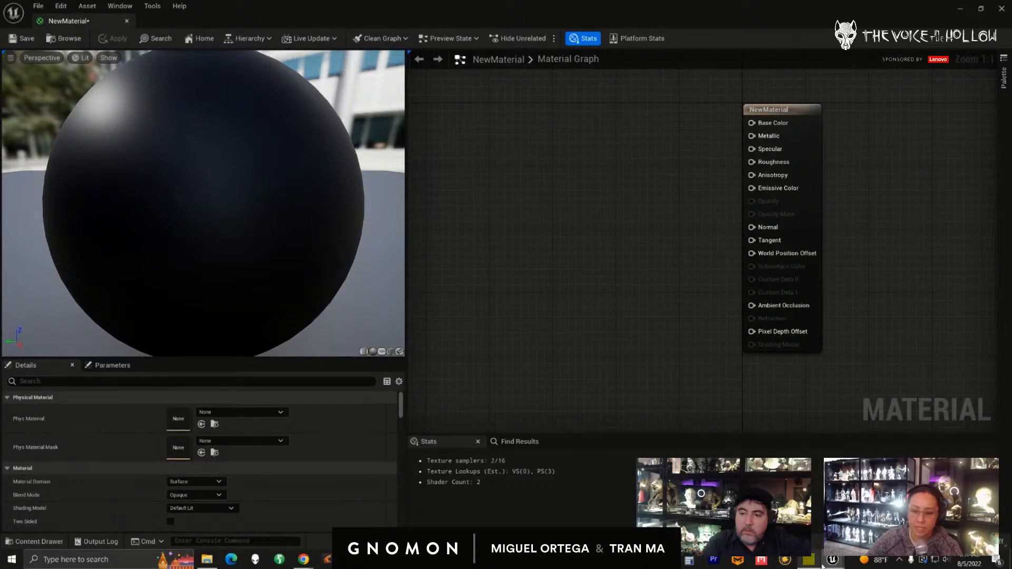
pyautogui.click(559, 503)
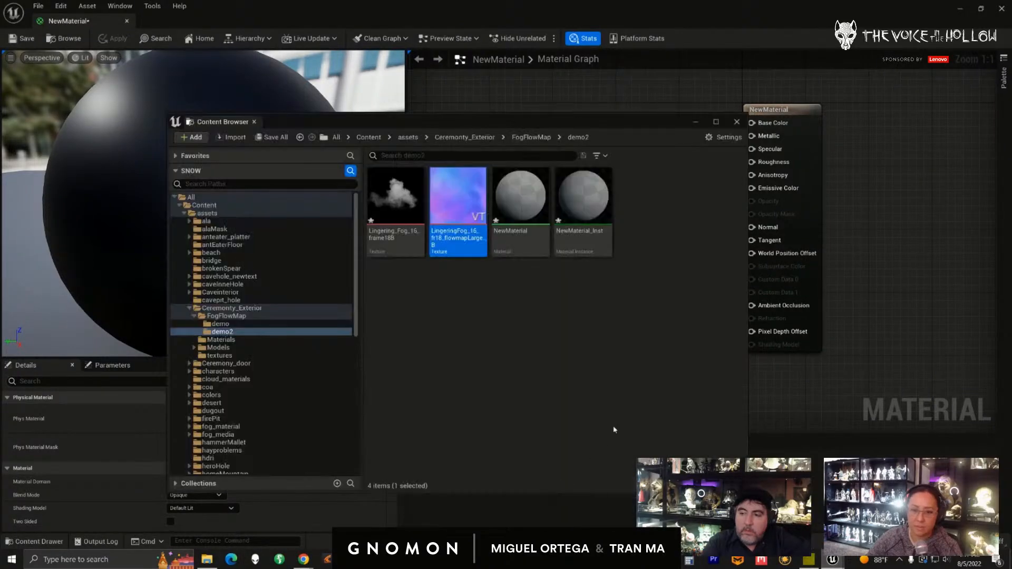
pyautogui.moveTo(520, 123); pyautogui.dragTo(1011, 150)
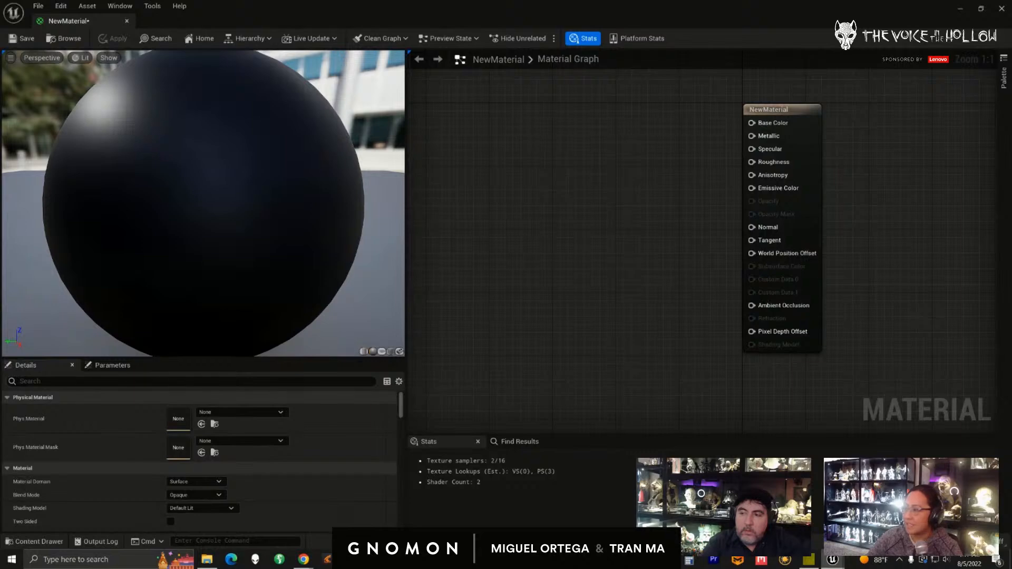
pyautogui.moveTo(1011, 222); pyautogui.dragTo(489, 138)
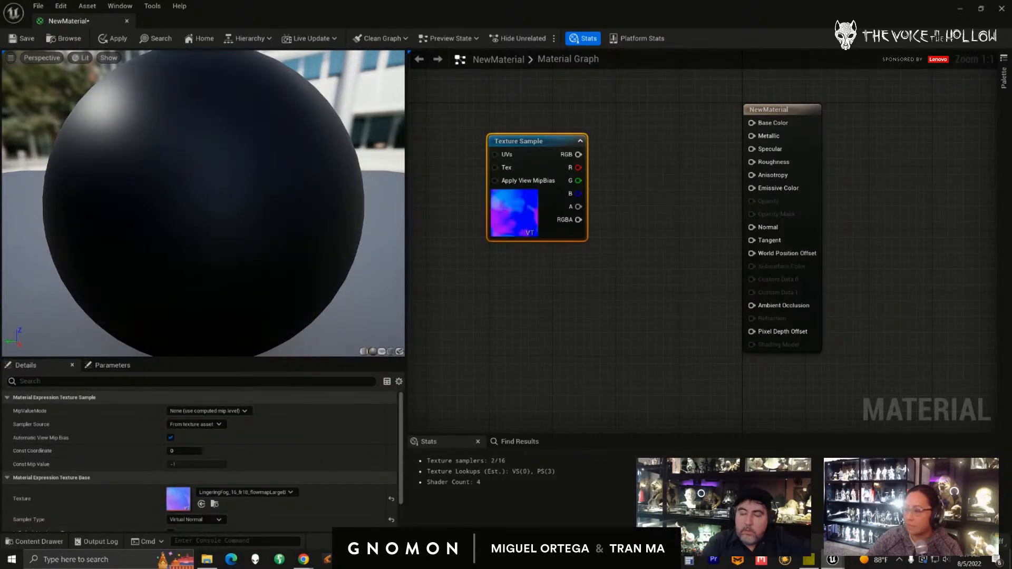
pyautogui.moveTo(1011, 327); pyautogui.dragTo(610, 182)
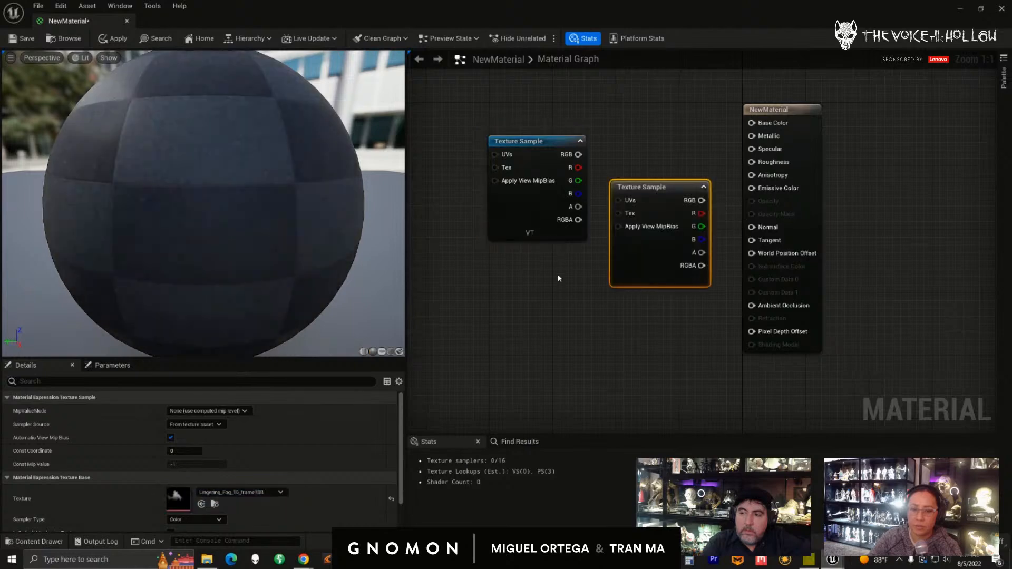
# - Separate the two texture samples and connect the fog sample's RGB output to the material's Base Color
pyautogui.moveTo(540, 319); pyautogui.dragTo(603, 356, button='right')
pyautogui.moveTo(585, 178); pyautogui.dragTo(414, 147)
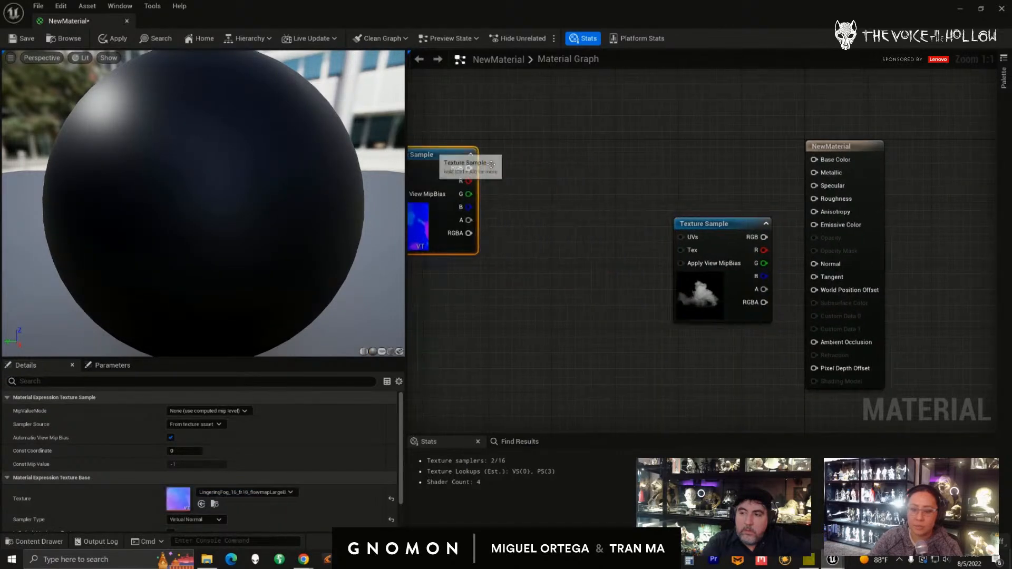
pyautogui.moveTo(725, 231); pyautogui.dragTo(612, 166)
pyautogui.moveTo(690, 246); pyautogui.dragTo(793, 267, button='right')
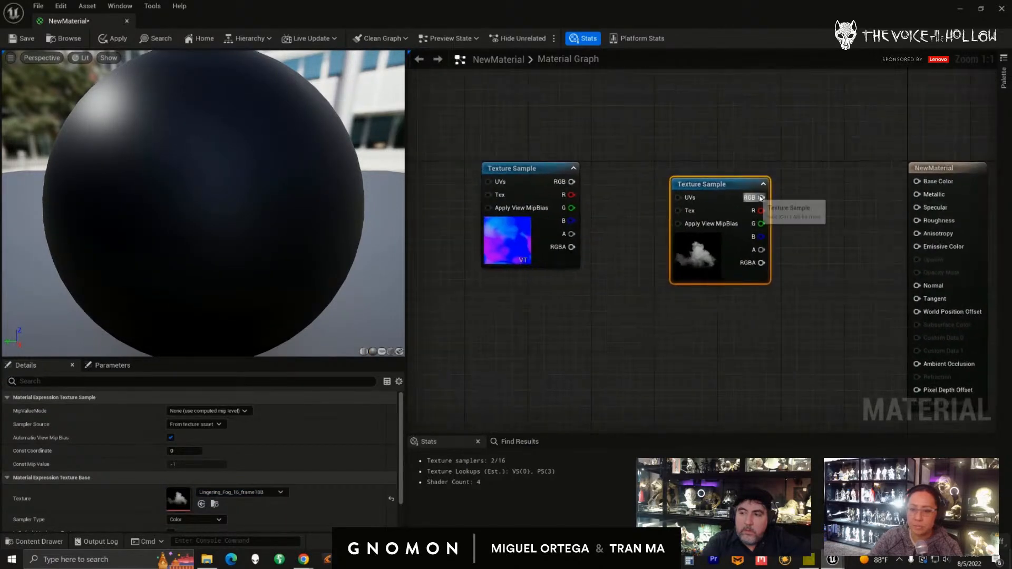
pyautogui.moveTo(761, 197); pyautogui.dragTo(917, 181)
# - Reposition the flow-map and fog texture samples, leaving a wide gap between them for more nodes
pyautogui.moveTo(728, 188); pyautogui.dragTo(672, 165)
pyautogui.moveTo(666, 300); pyautogui.dragTo(725, 312, button='right')
pyautogui.moveTo(727, 173); pyautogui.dragTo(710, 181)
pyautogui.moveTo(567, 183); pyautogui.dragTo(472, 143)
pyautogui.moveTo(585, 277); pyautogui.dragTo(700, 297, button='right')
pyautogui.scroll(-1, 637, 308)
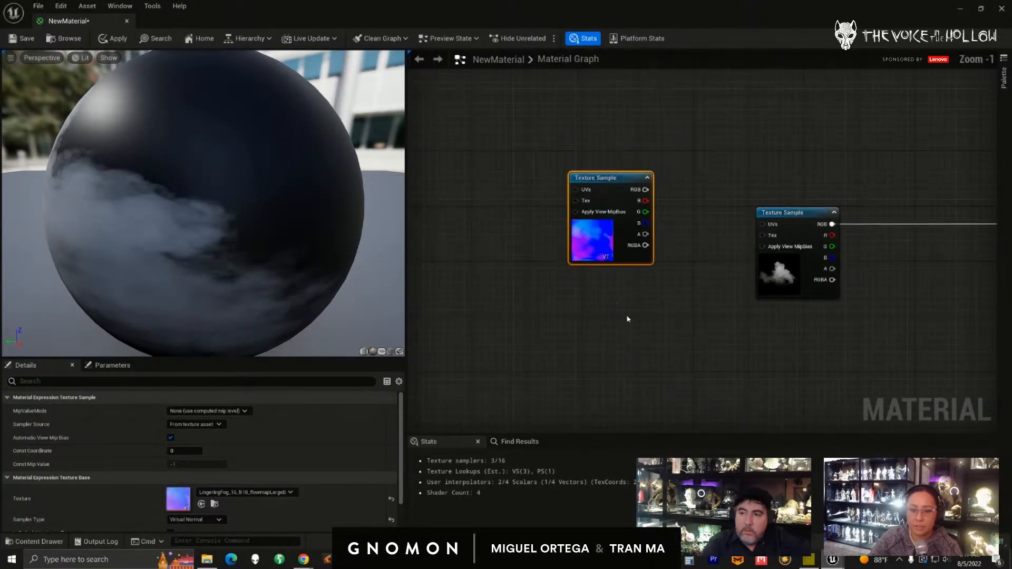
pyautogui.moveTo(612, 319); pyautogui.dragTo(665, 323, button='right')
pyautogui.moveTo(663, 186); pyautogui.dragTo(574, 180)
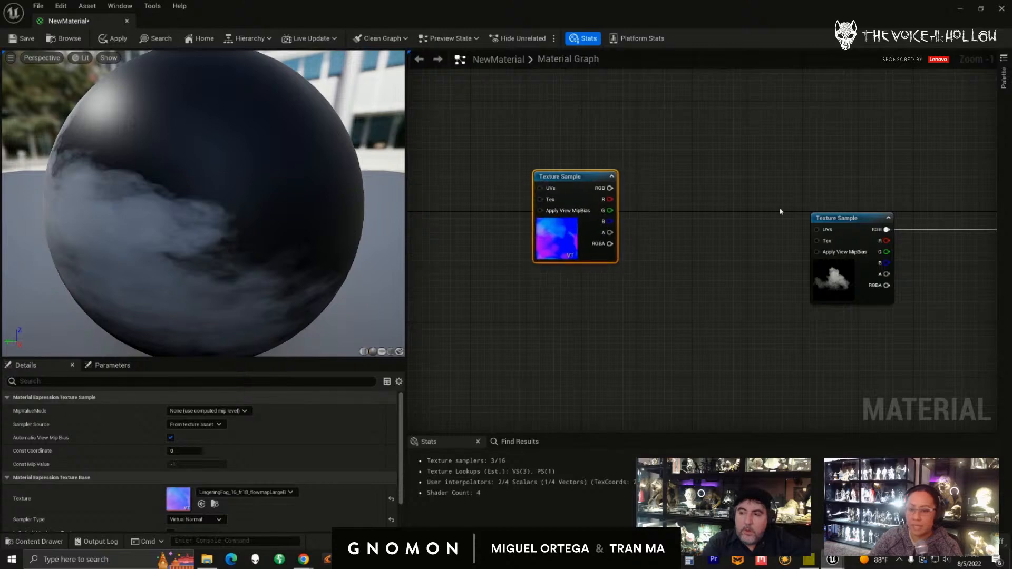
pyautogui.click(851, 225)
pyautogui.moveTo(851, 225); pyautogui.dragTo(791, 210, button='right')
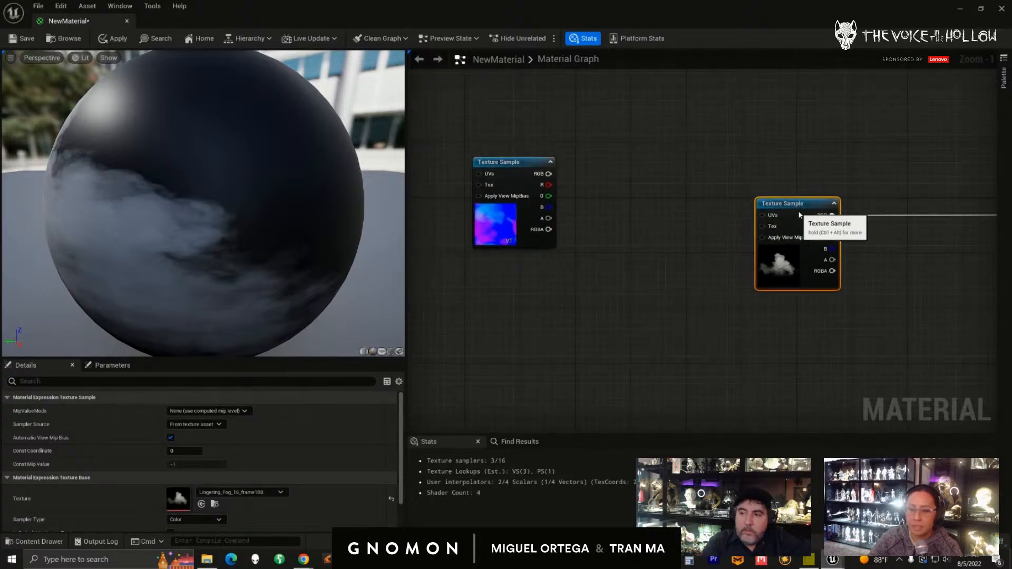
pyautogui.moveTo(687, 307); pyautogui.dragTo(790, 320, button='right')
pyautogui.click(617, 190)
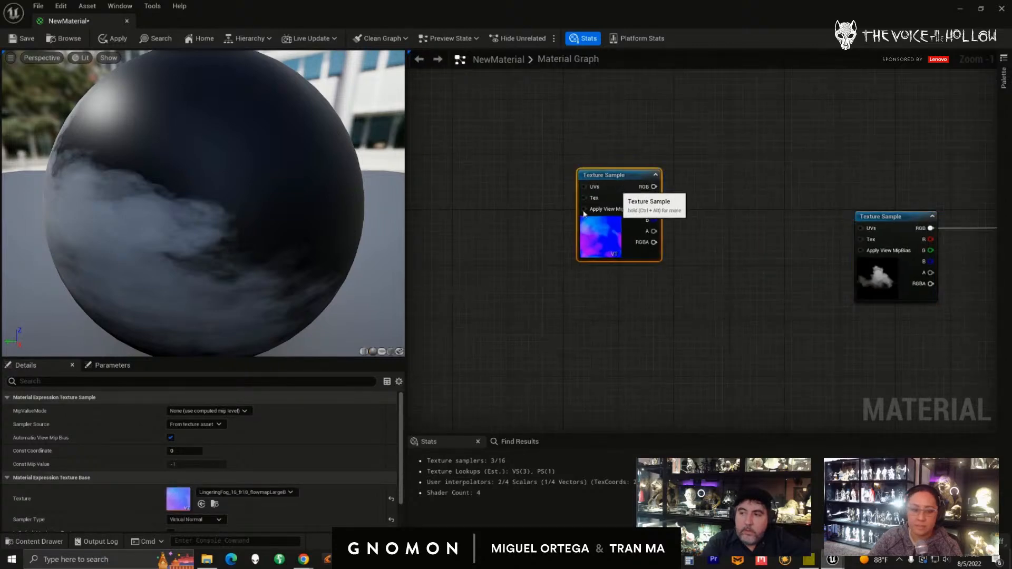
# - Show the material preview on a flat plane in Unlit mode, facing the fog image
pyautogui.click(392, 353)
pyautogui.click(82, 57)
pyautogui.click(93, 95)
pyautogui.moveTo(258, 236); pyautogui.dragTo(318, 244)
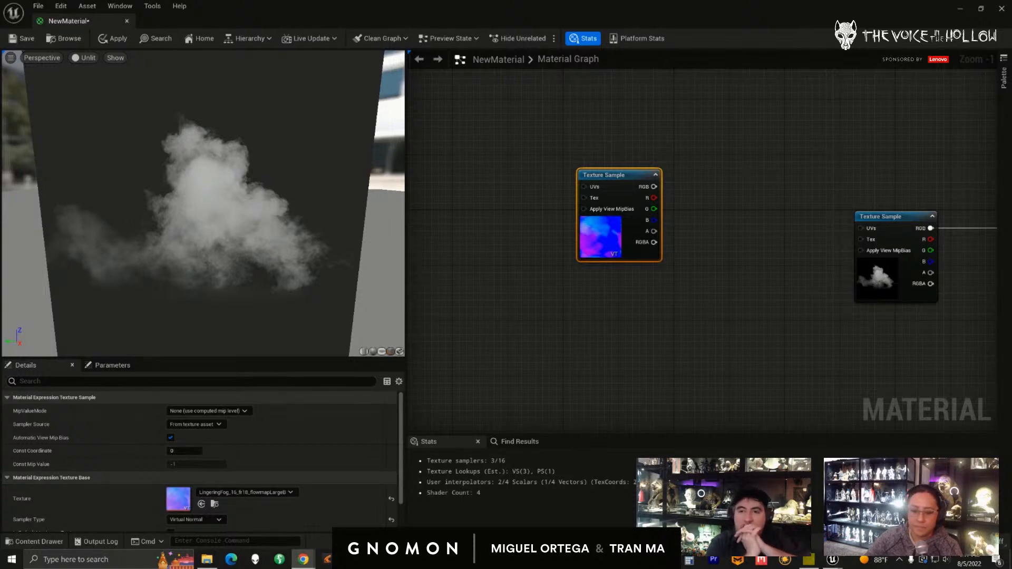
# - Feed the flow-map sample's RGB output into a ComponentMask node that keeps R and G, and place it beside the sample
pyautogui.moveTo(833, 559)
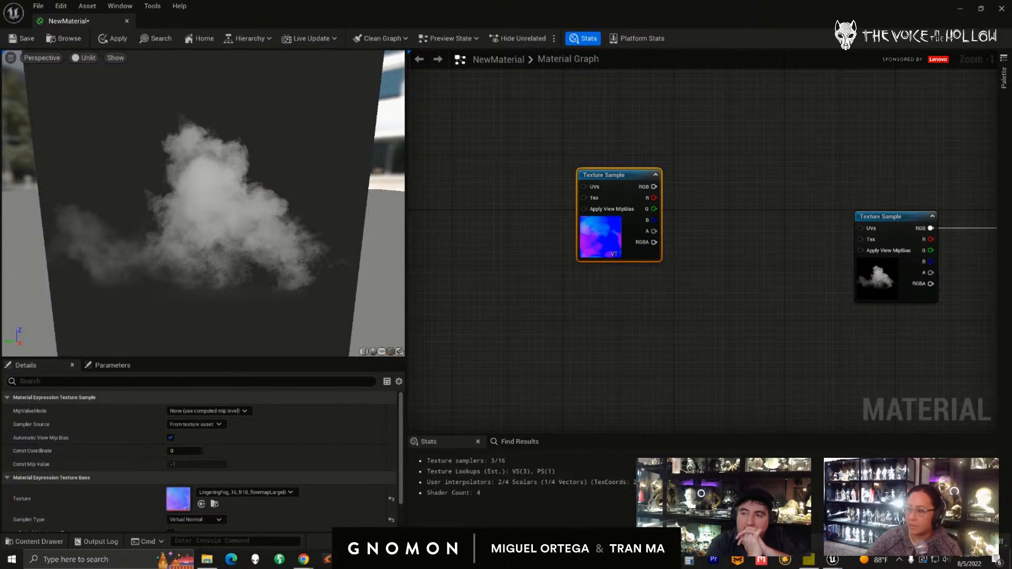
pyautogui.scroll(1, 612, 334)
pyautogui.moveTo(614, 212); pyautogui.dragTo(538, 211)
pyautogui.moveTo(647, 175); pyautogui.dragTo(622, 190)
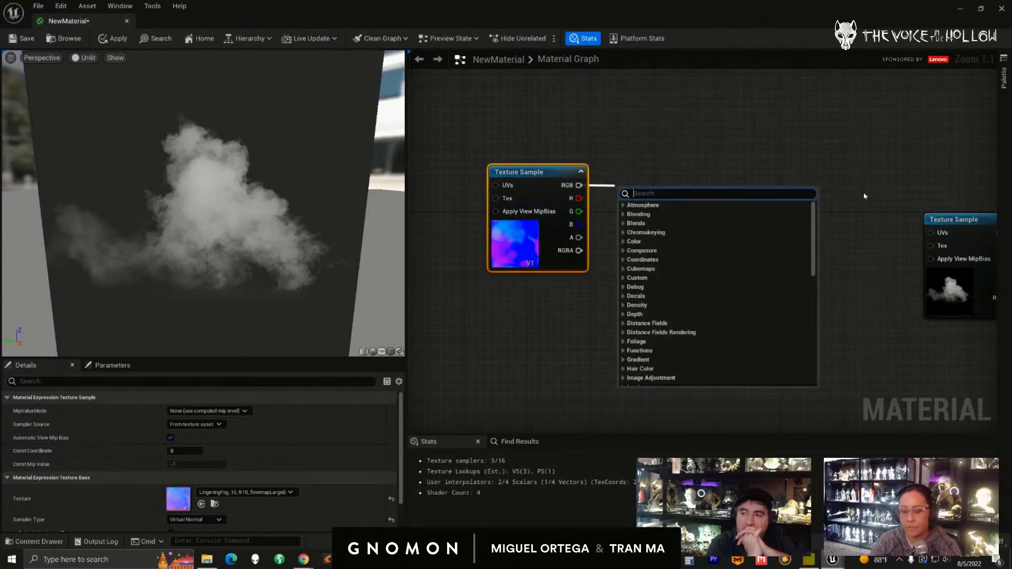
pyautogui.write('rg')
pyautogui.press('BackSpace')
pyautogui.press('BackSpace')
pyautogui.write('com')
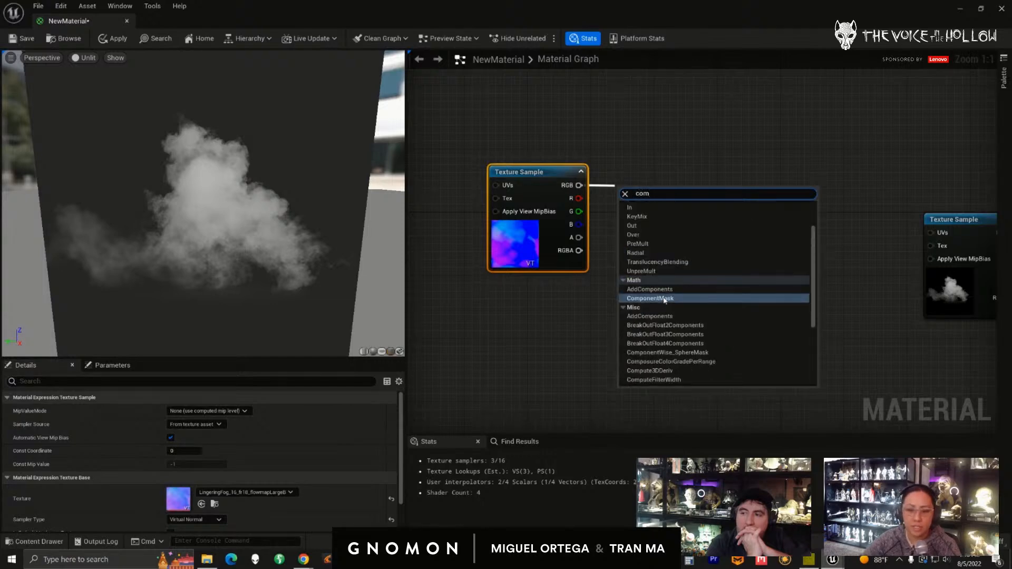
pyautogui.click(650, 299)
pyautogui.moveTo(649, 190); pyautogui.dragTo(662, 169)
pyautogui.moveTo(659, 243); pyautogui.dragTo(628, 251, button='right')
pyautogui.scroll(1, 637, 239)
pyautogui.moveTo(627, 182); pyautogui.dragTo(629, 183)
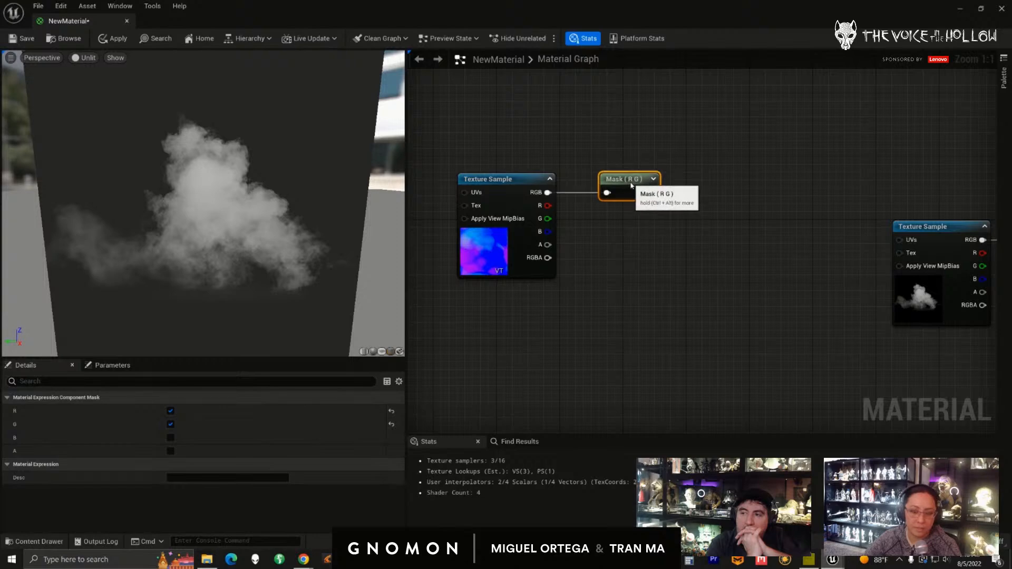
# - Nudge the R G mask node slightly closer to the flow-map texture sample
pyautogui.moveTo(626, 245)
pyautogui.mouseDown(button='right')
pyautogui.moveTo(597, 222)
pyautogui.moveTo(613, 233)
pyautogui.mouseUp(button='right')
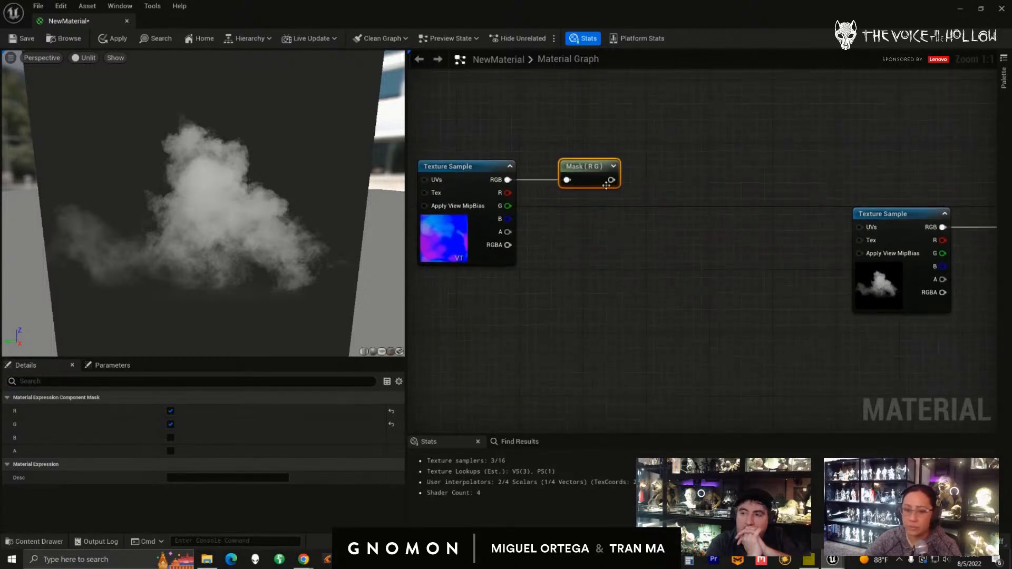
pyautogui.moveTo(598, 180); pyautogui.dragTo(590, 180)
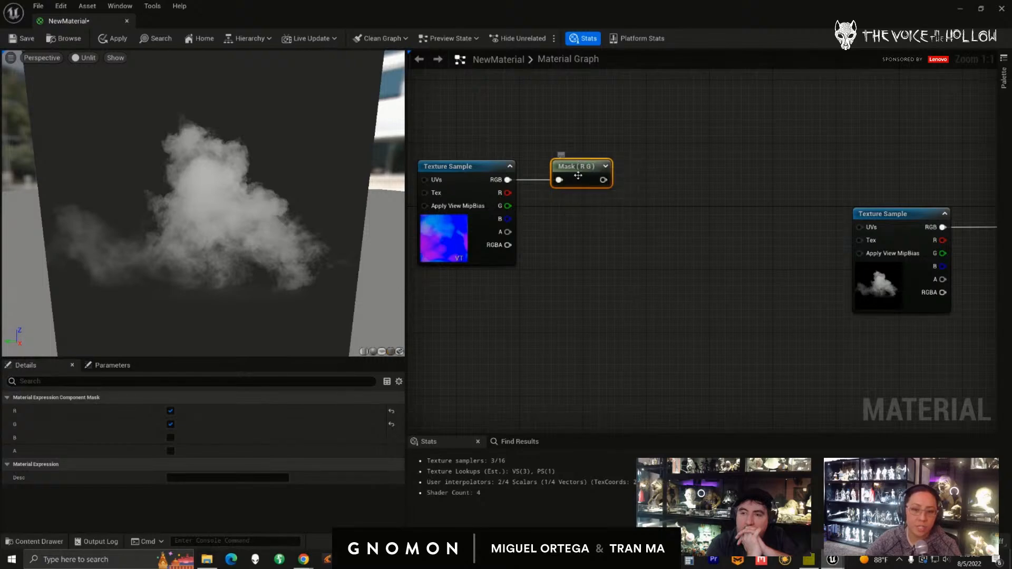
pyautogui.rightClick(573, 234)
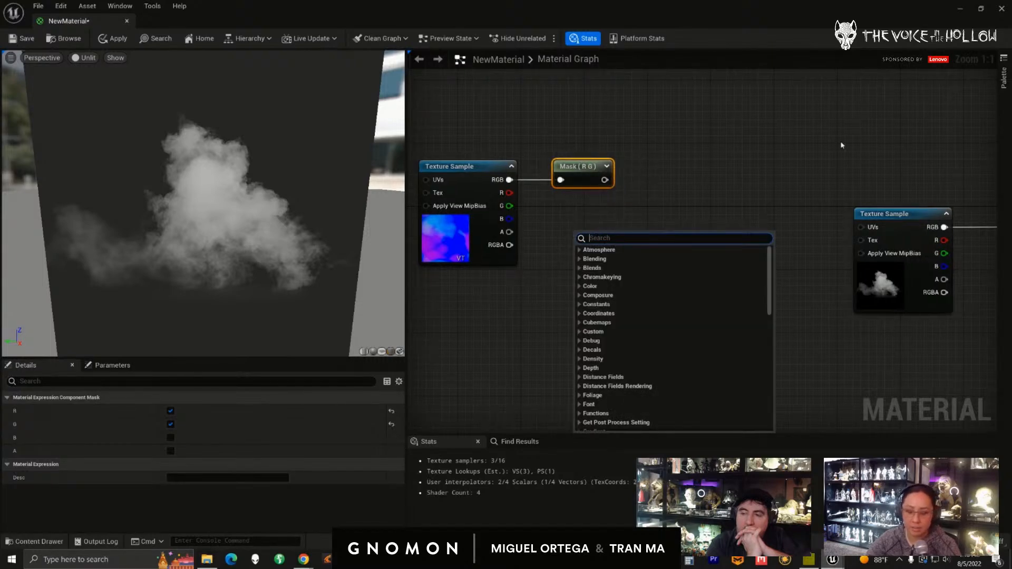
pyautogui.write('comp')
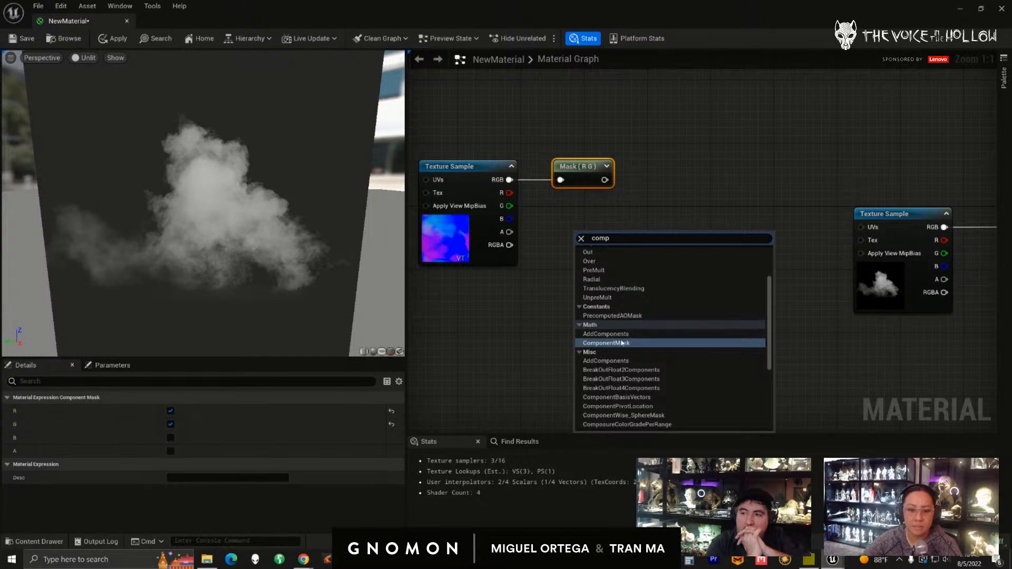
pyautogui.click(622, 343)
pyautogui.moveTo(616, 246); pyautogui.dragTo(602, 241)
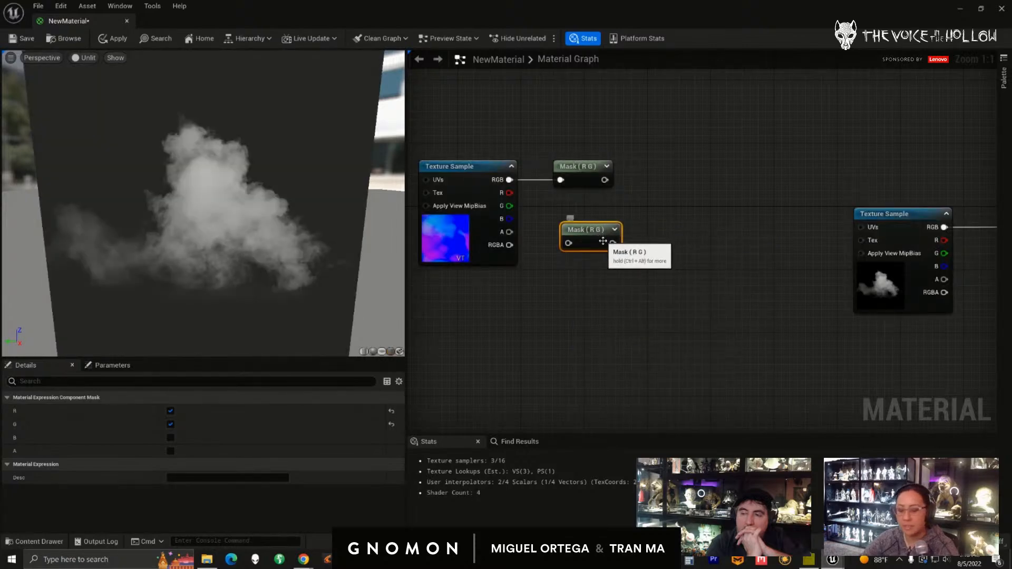
pyautogui.press('Delete')
# - Preview the output of the R G mask node on the plane
pyautogui.click(582, 181)
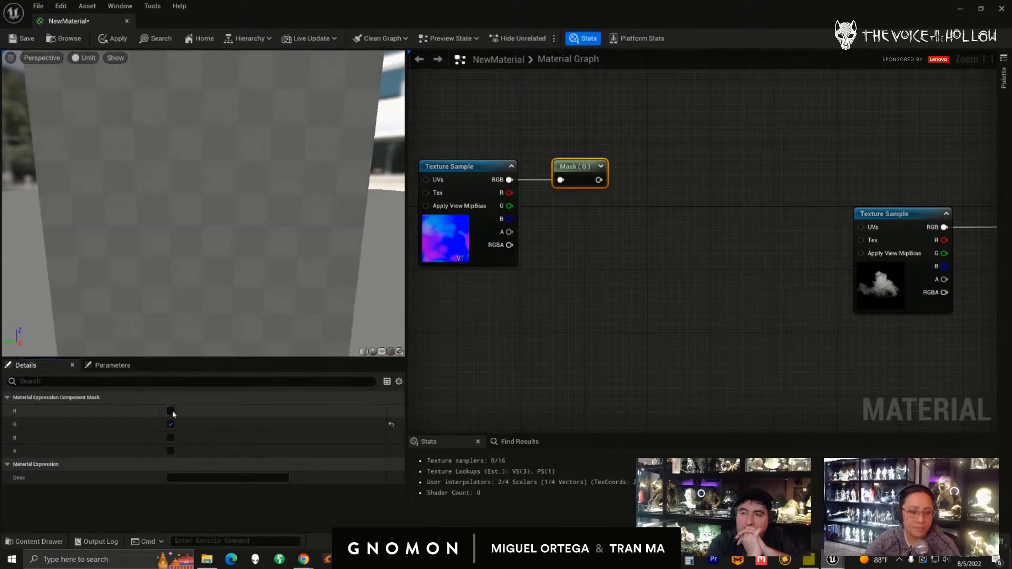
pyautogui.rightClick(573, 172)
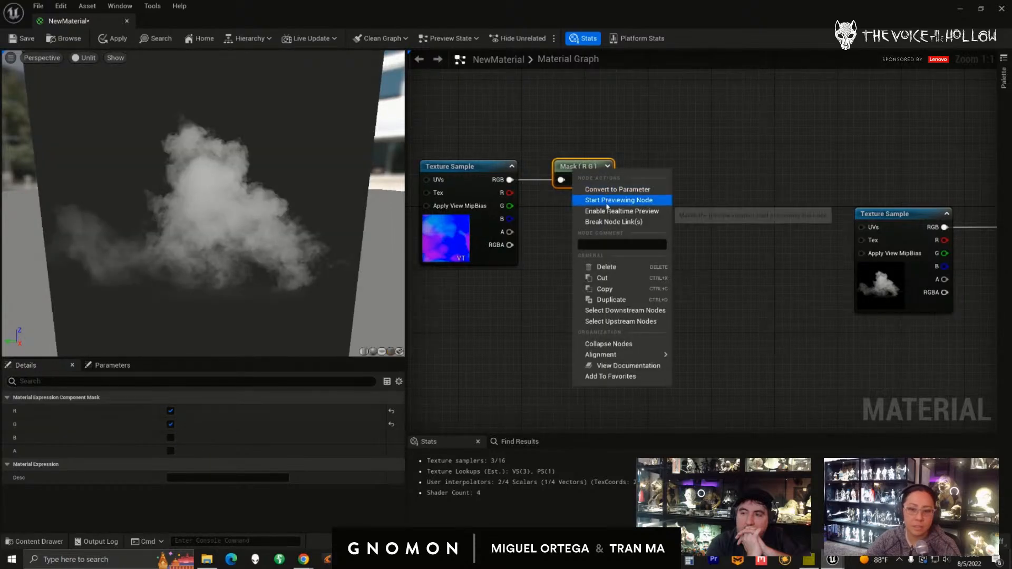
pyautogui.click(607, 201)
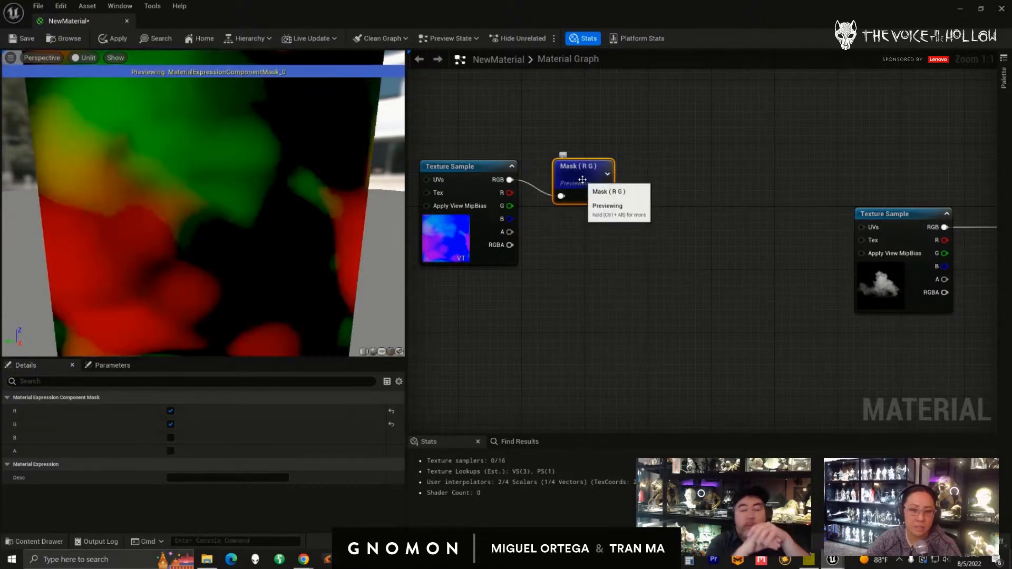
# - Compare the mask preview with R, G and B enabled and with R alone, ending with R and G enabled
pyautogui.click(170, 438)
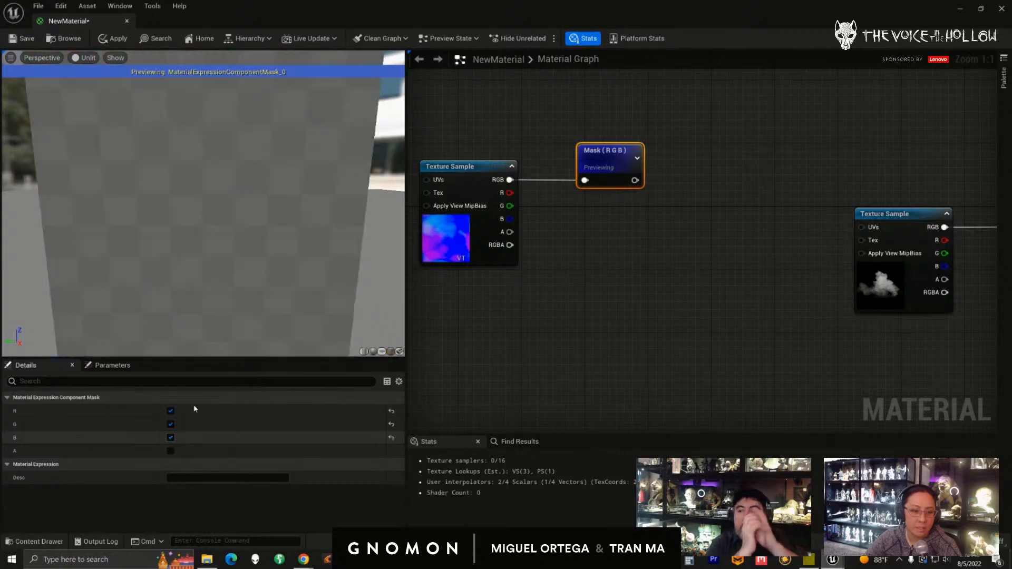
pyautogui.scroll(-2, 243, 256)
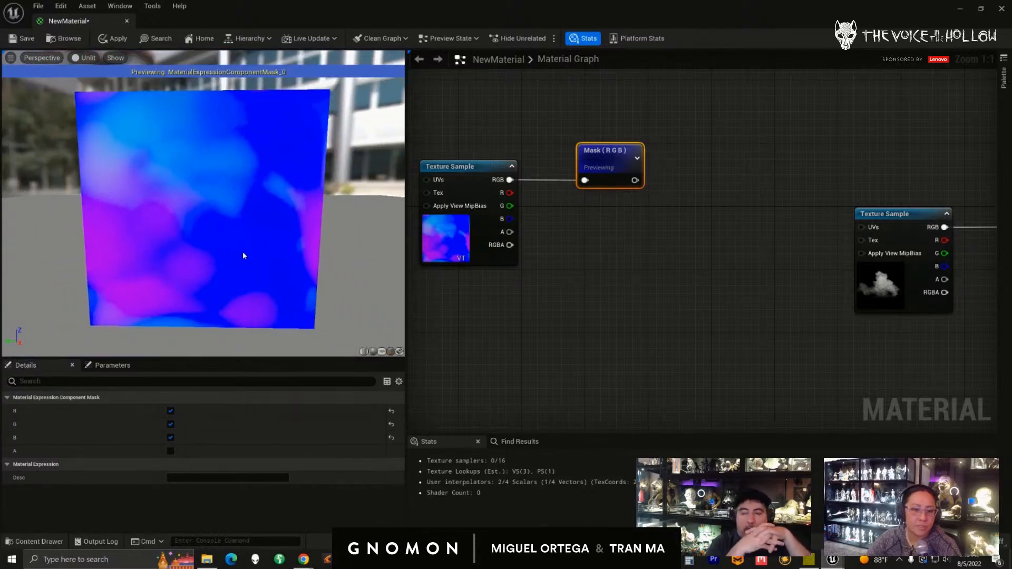
pyautogui.moveTo(248, 268); pyautogui.dragTo(257, 270)
pyautogui.click(170, 438)
pyautogui.click(170, 425)
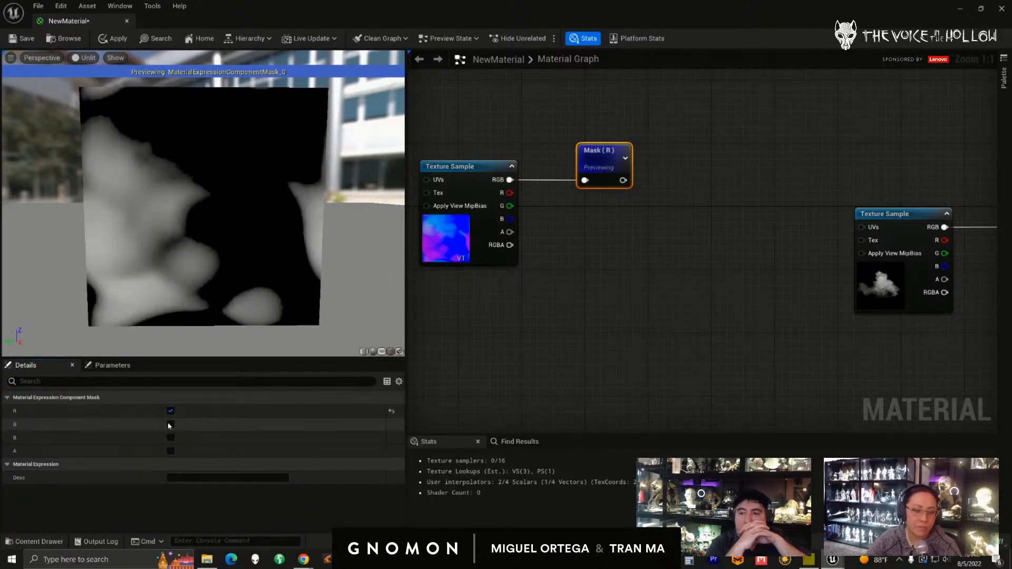
pyautogui.click(171, 425)
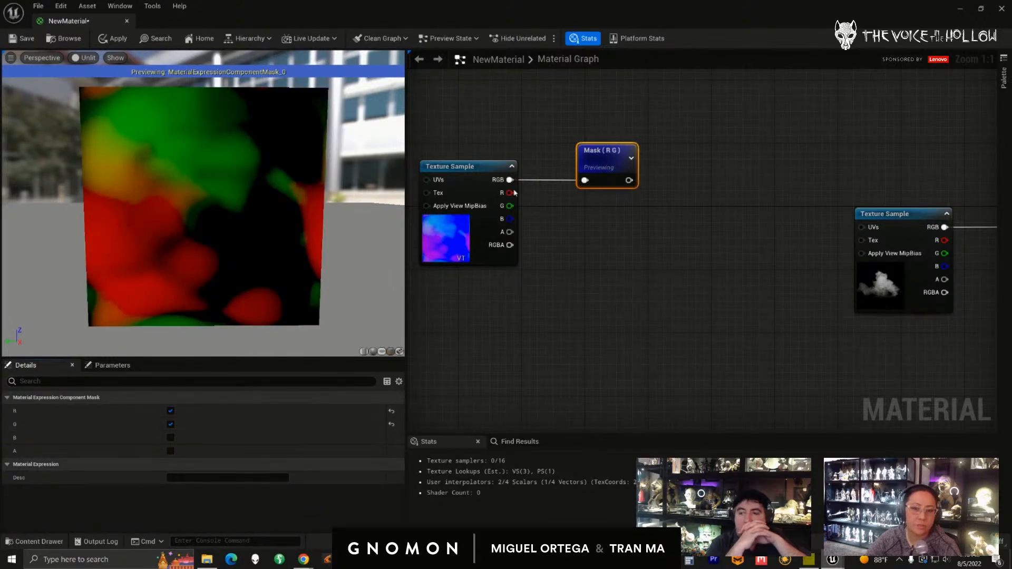
# - Add a TextureCoordinate node below the gap between the mask and the fog texture sample
pyautogui.moveTo(631, 239); pyautogui.dragTo(618, 243, button='right')
pyautogui.moveTo(594, 167); pyautogui.dragTo(586, 167)
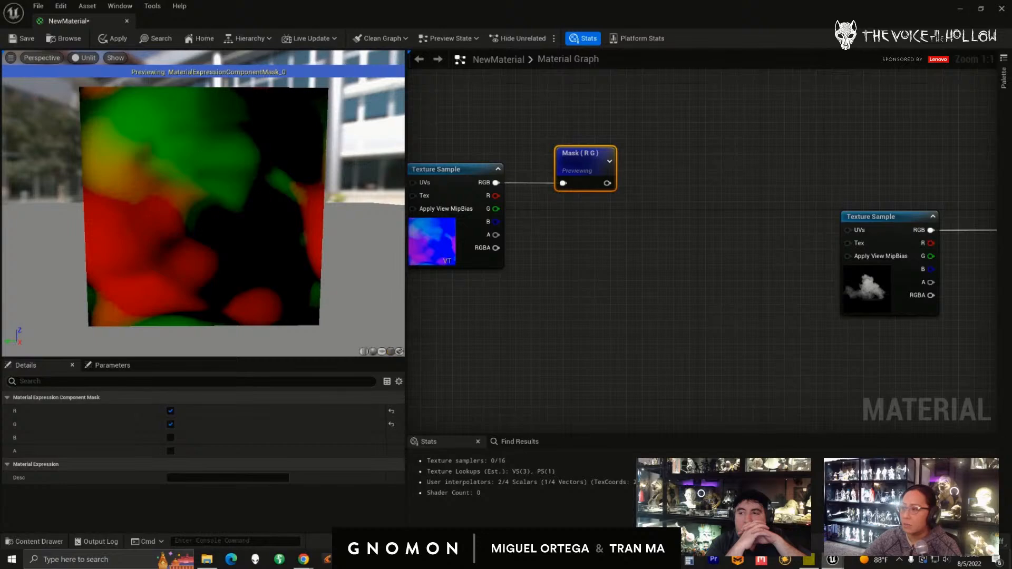
pyautogui.moveTo(606, 273)
pyautogui.mouseDown(button='right')
pyautogui.moveTo(571, 284)
pyautogui.moveTo(593, 269)
pyautogui.mouseUp(button='right')
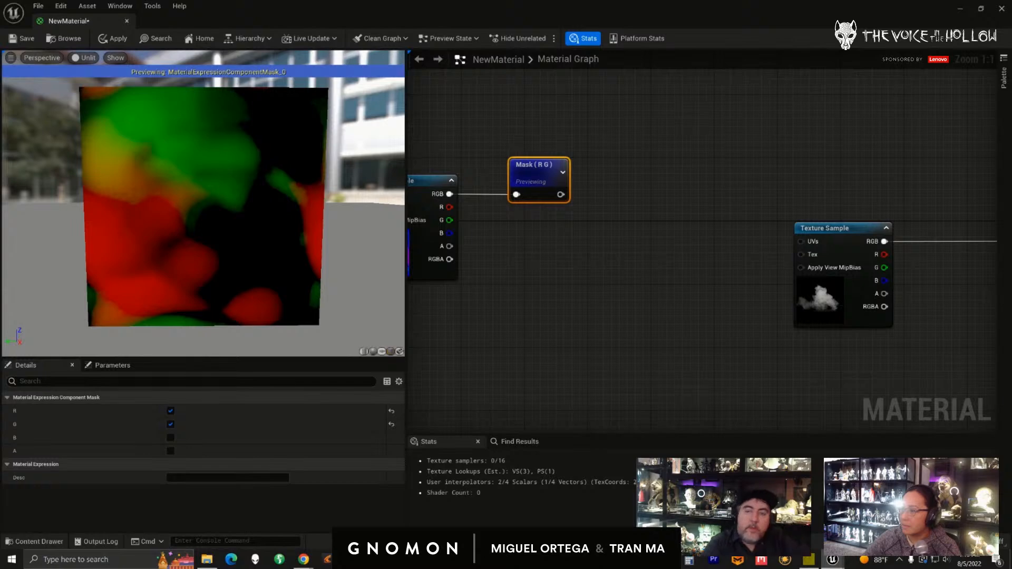
pyautogui.moveTo(697, 321); pyautogui.dragTo(663, 319, button='right')
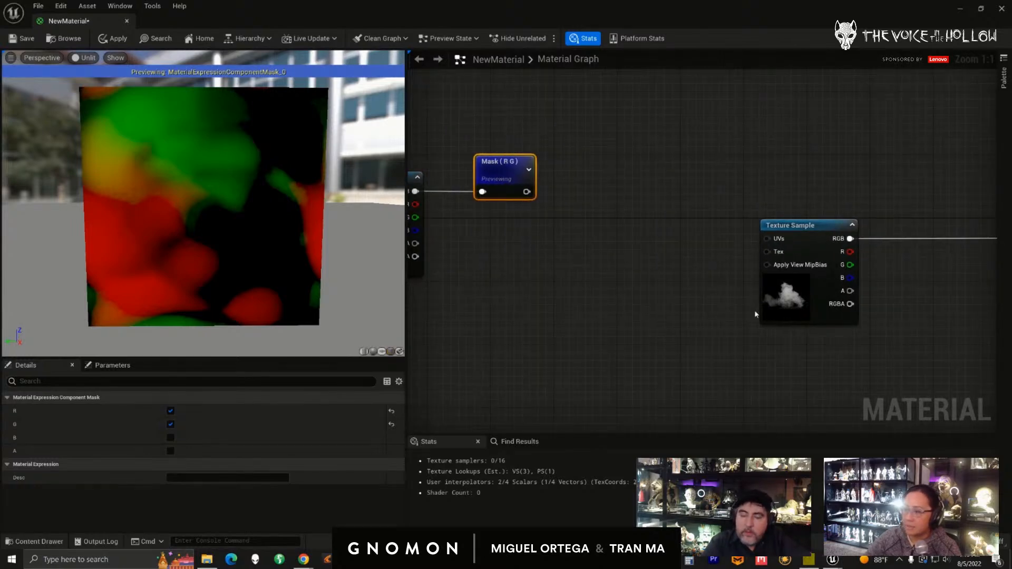
pyautogui.rightClick(637, 326)
pyautogui.write('tex')
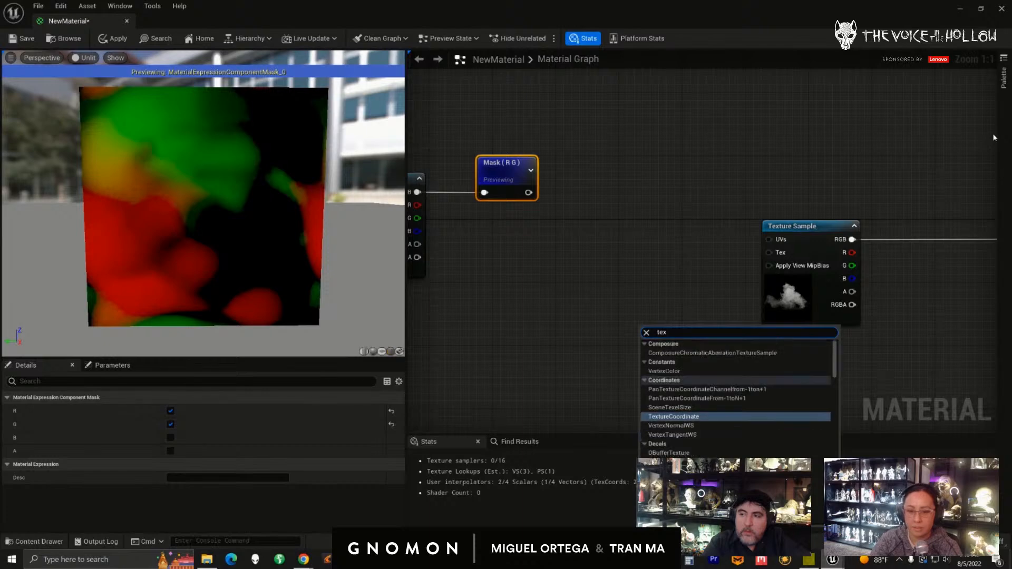
pyautogui.click(673, 416)
pyautogui.moveTo(698, 350); pyautogui.dragTo(624, 334)
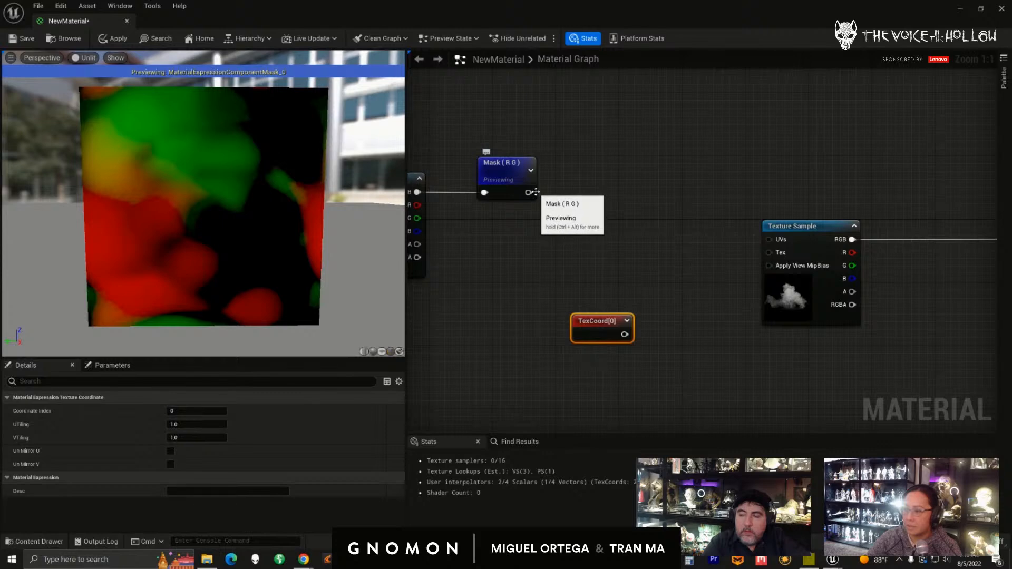
# - Create an Add node between the R G mask and the fog texture sample
pyautogui.rightClick(608, 239)
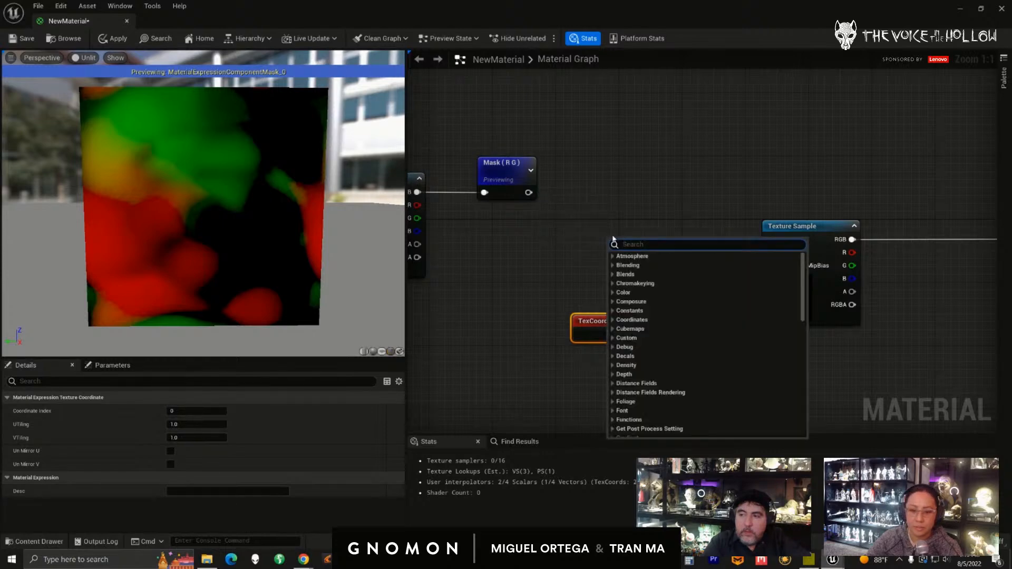
pyautogui.write('add')
pyautogui.click(646, 293)
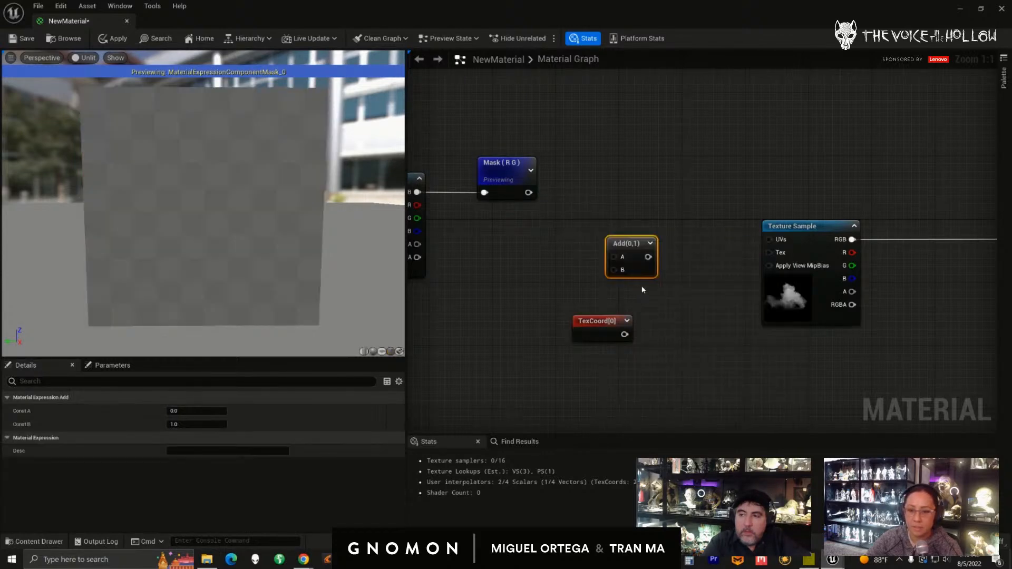
pyautogui.moveTo(640, 256); pyautogui.dragTo(660, 247)
# - Connect the mask to Add's A input, TexCoord to B, and the Add output to the fog sample's UVs
pyautogui.moveTo(529, 193); pyautogui.dragTo(635, 251)
pyautogui.moveTo(615, 340); pyautogui.dragTo(711, 251)
pyautogui.moveTo(774, 242); pyautogui.dragTo(780, 239)
pyautogui.moveTo(600, 216); pyautogui.dragTo(643, 223, button='right')
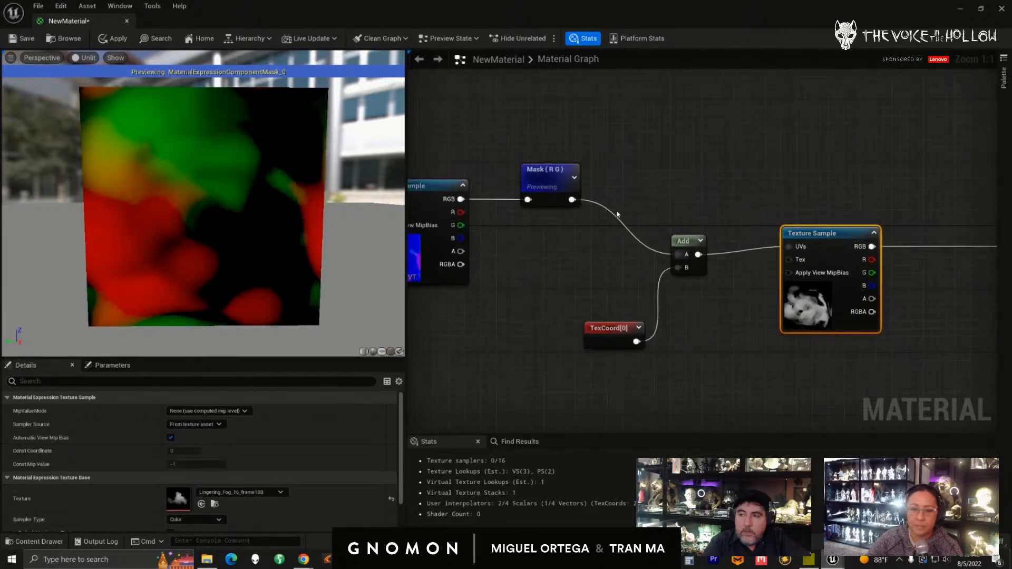
# - Stop previewing the R G mask node to show the full material on the plane
pyautogui.rightClick(553, 188)
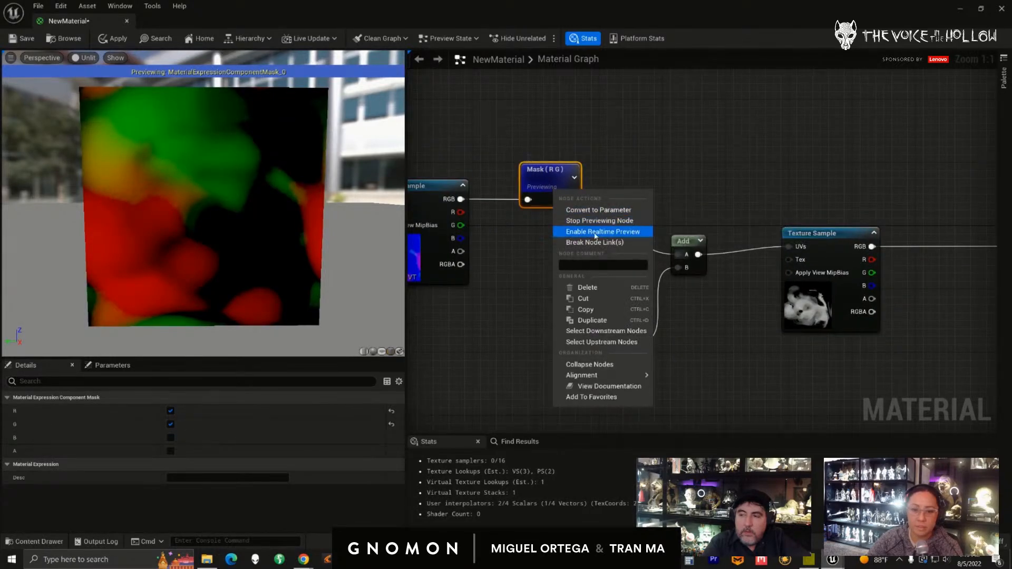
pyautogui.click(591, 221)
pyautogui.moveTo(719, 201); pyautogui.dragTo(759, 205, button='right')
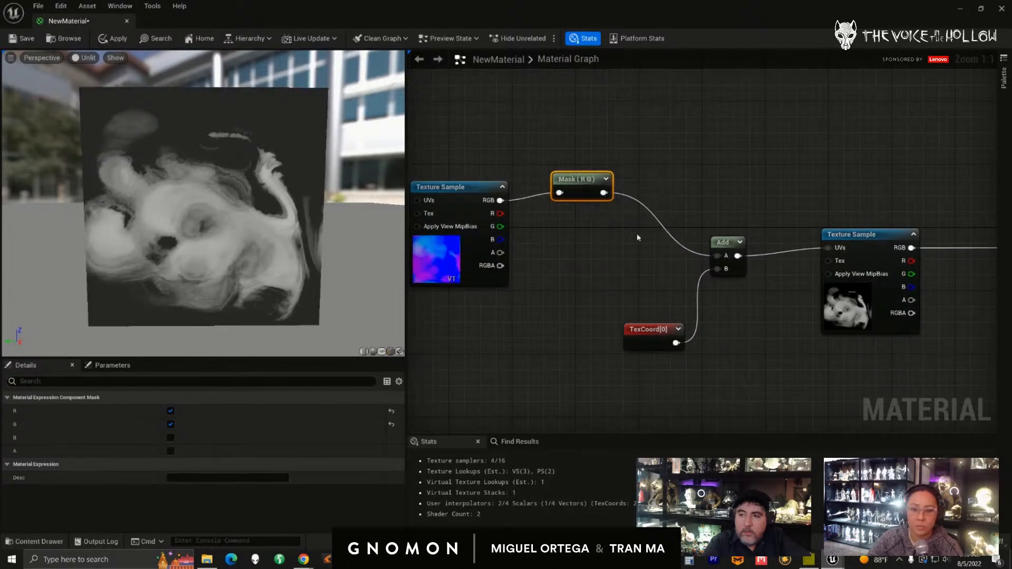
# - Straighten the connections by aligning the fog sample with the Add node and the mask with the flow-map sample
pyautogui.moveTo(611, 213); pyautogui.dragTo(519, 182, button='right')
pyautogui.click(759, 216)
pyautogui.moveTo(671, 274); pyautogui.dragTo(723, 303, button='right')
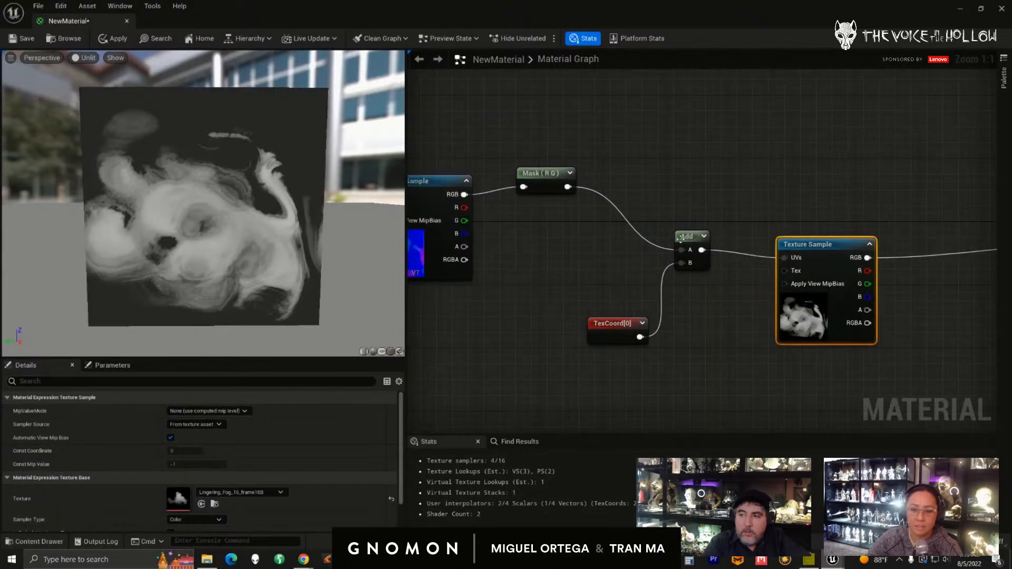
pyautogui.moveTo(536, 185); pyautogui.dragTo(536, 193)
pyautogui.moveTo(507, 280); pyautogui.dragTo(546, 262, button='right')
pyautogui.moveTo(726, 221)
pyautogui.mouseDown()
pyautogui.moveTo(735, 237)
pyautogui.moveTo(743, 229)
pyautogui.mouseUp()
# - Move the flow-map sample and mask together away from the Add node to make room for another node
pyautogui.moveTo(617, 275); pyautogui.dragTo(704, 295, button='right')
pyautogui.moveTo(427, 149); pyautogui.dragTo(698, 298)
pyautogui.moveTo(648, 197); pyautogui.dragTo(577, 196)
pyautogui.moveTo(628, 221); pyautogui.dragTo(636, 232)
pyautogui.click(619, 279)
pyautogui.moveTo(468, 148); pyautogui.dragTo(687, 272)
pyautogui.moveTo(650, 184); pyautogui.dragTo(539, 178)
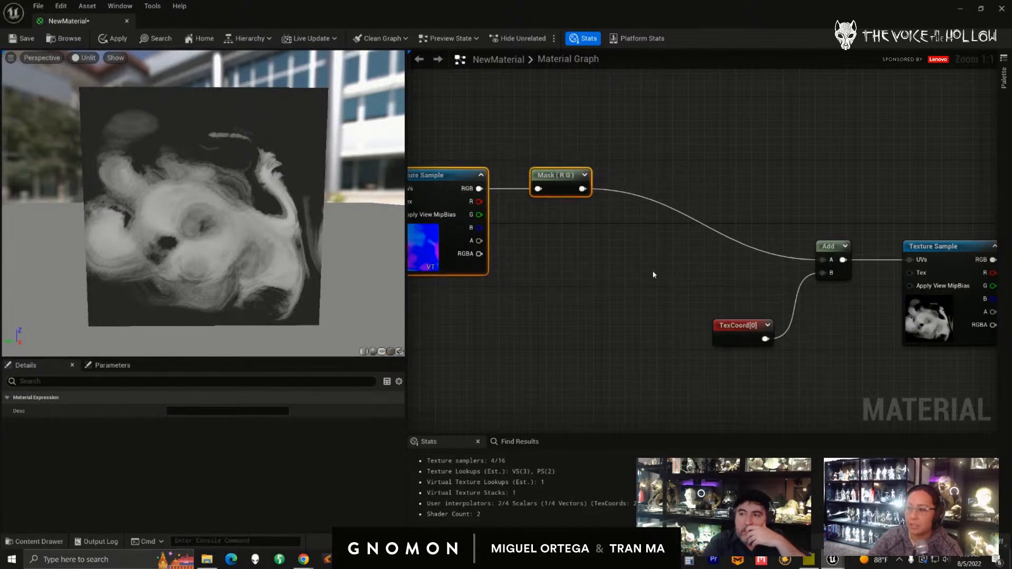
pyautogui.moveTo(655, 272); pyautogui.dragTo(642, 267, button='right')
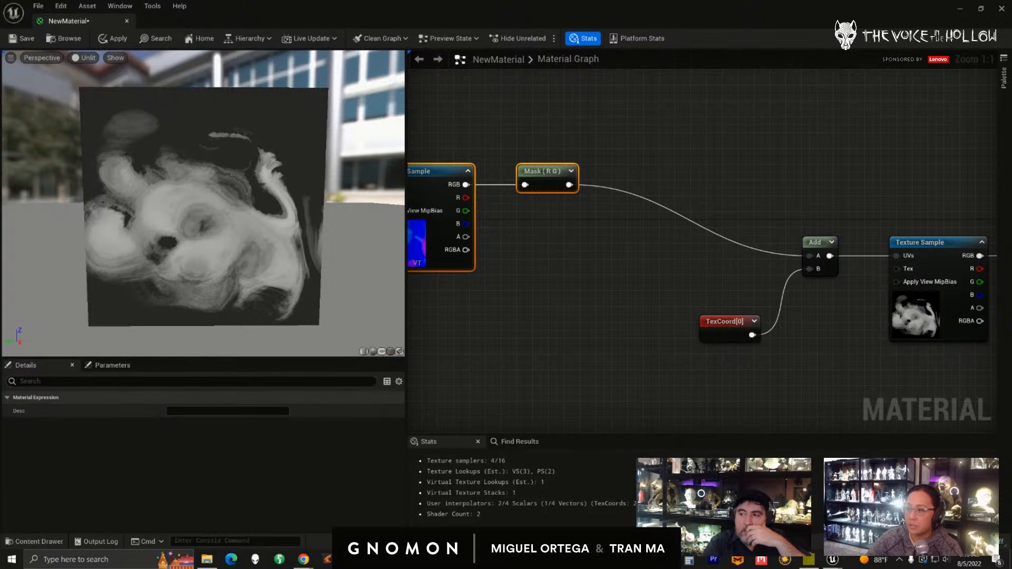
pyautogui.click(586, 279)
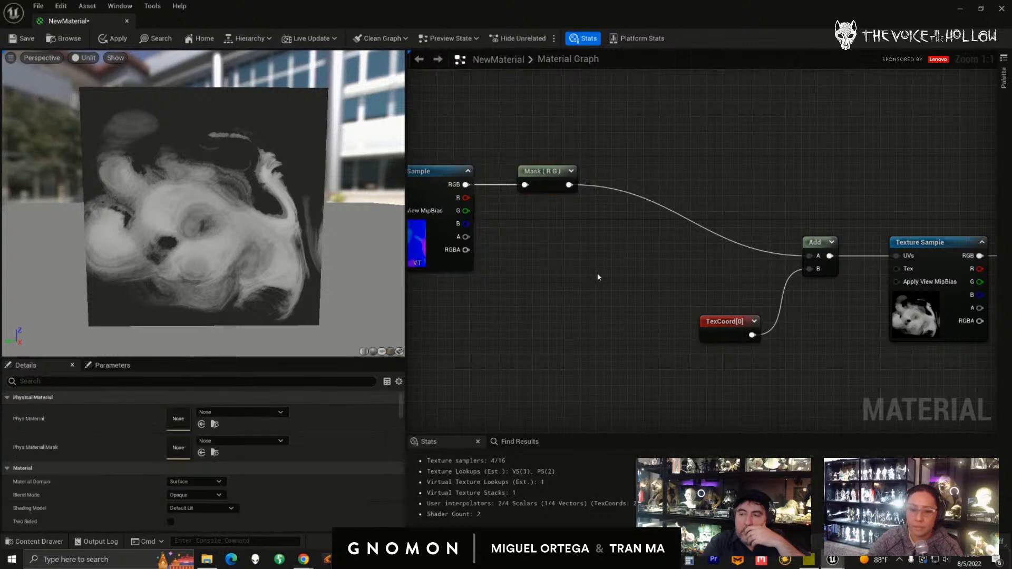
# - Insert a Multiply node between the mask and Add, wiring the mask into its A input and its output into Add's A
pyautogui.click(620, 253)
pyautogui.moveTo(622, 252); pyautogui.dragTo(612, 232)
pyautogui.moveTo(569, 184); pyautogui.dragTo(619, 253)
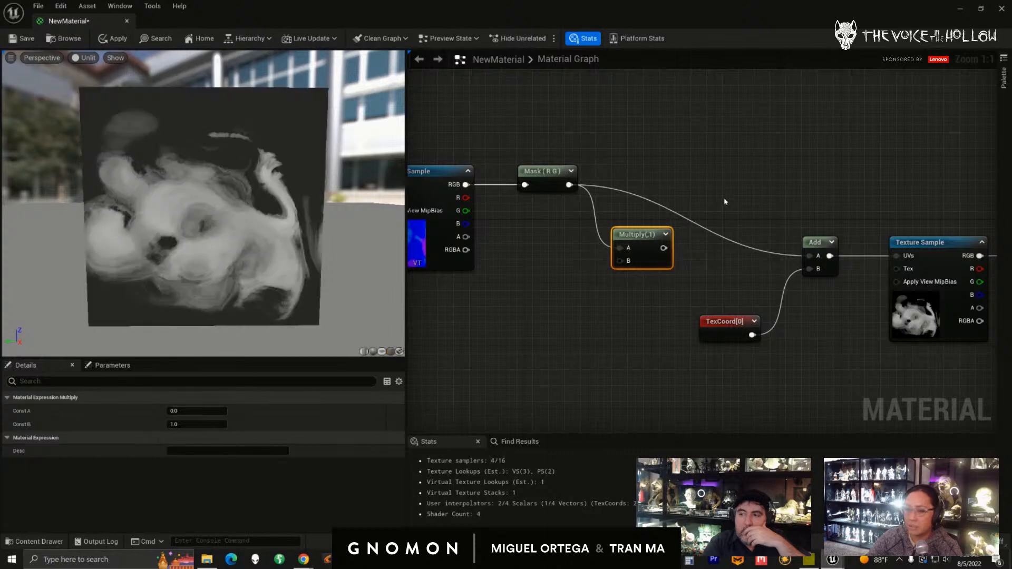
pyautogui.moveTo(726, 202); pyautogui.dragTo(717, 209, button='right')
pyautogui.moveTo(639, 244); pyautogui.dragTo(639, 237)
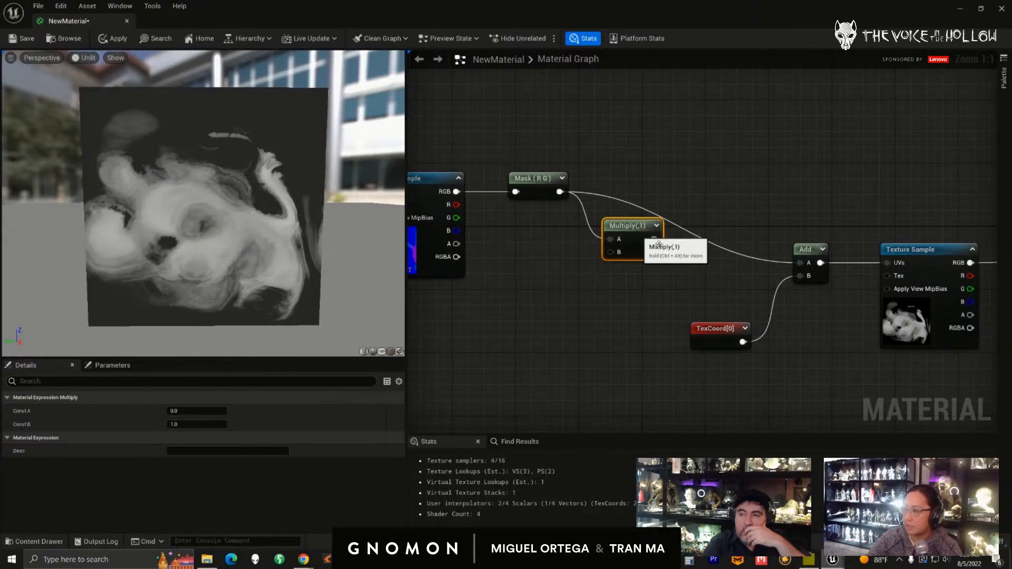
pyautogui.moveTo(643, 237); pyautogui.dragTo(630, 236, button='right')
pyautogui.moveTo(653, 239); pyautogui.dragTo(786, 260)
pyautogui.moveTo(622, 236); pyautogui.dragTo(634, 180)
# - Create a constant, convert it to a parameter named Flow Strength, and connect it to Multiply's B input
pyautogui.press('1')
pyautogui.click(602, 251)
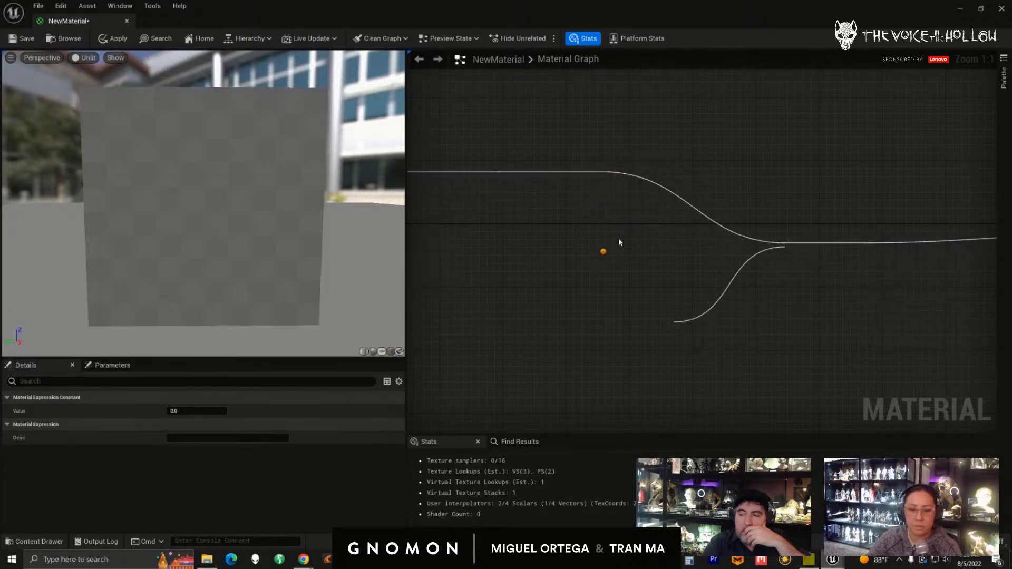
pyautogui.rightClick(601, 273)
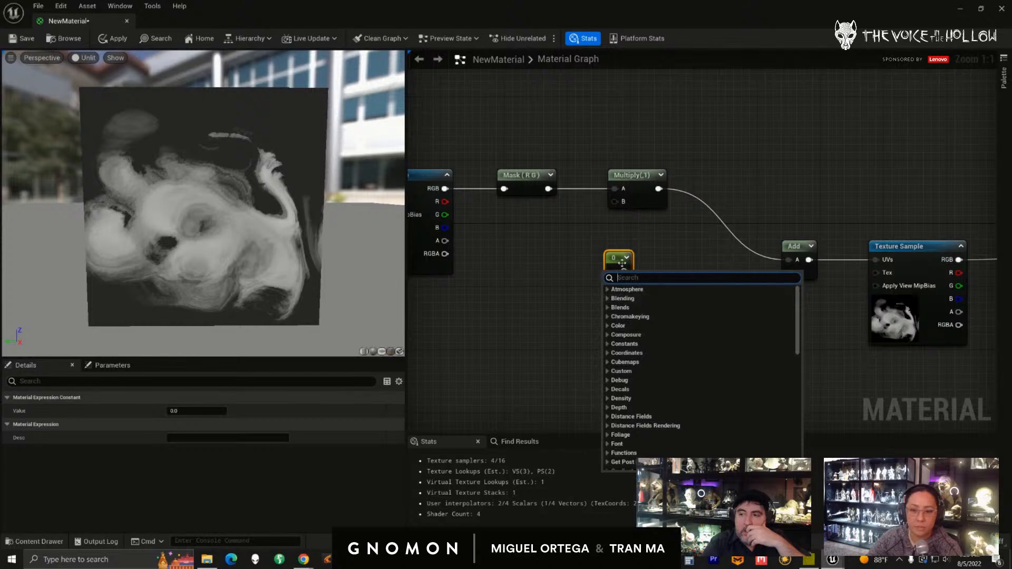
pyautogui.rightClick(624, 267)
pyautogui.click(655, 284)
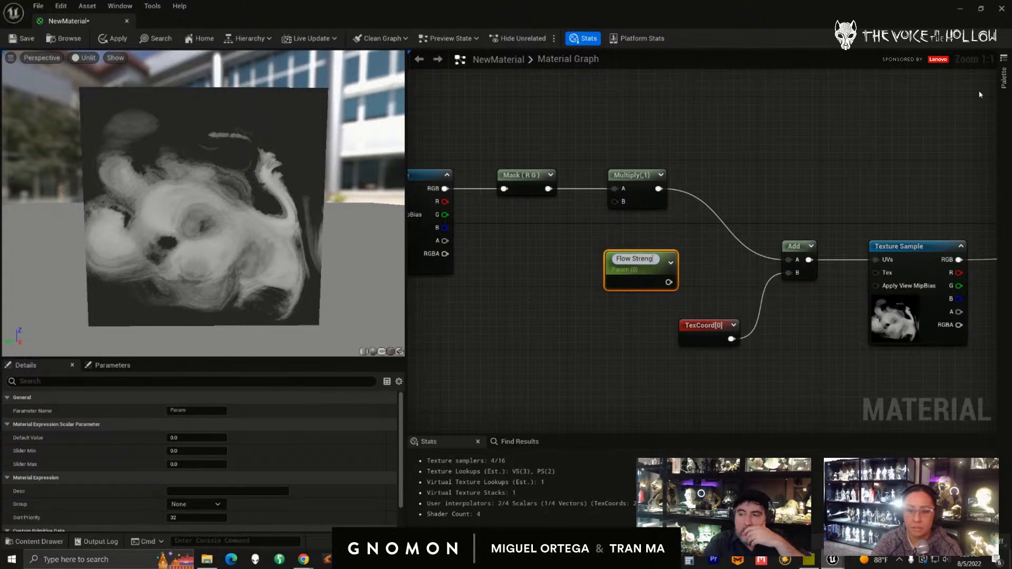
pyautogui.press('Return')
pyautogui.moveTo(642, 269); pyautogui.dragTo(615, 202)
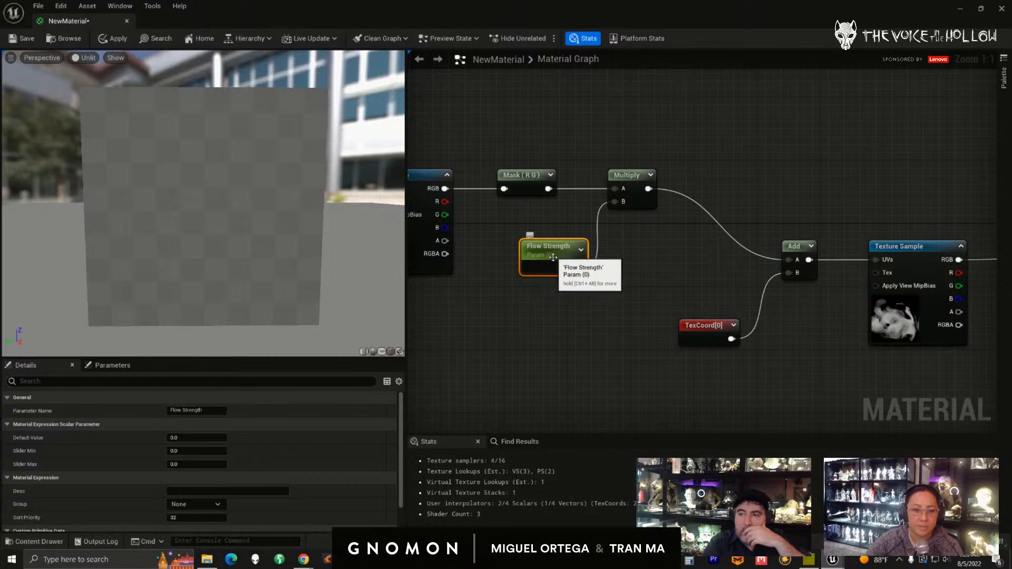
pyautogui.moveTo(552, 255); pyautogui.dragTo(574, 252)
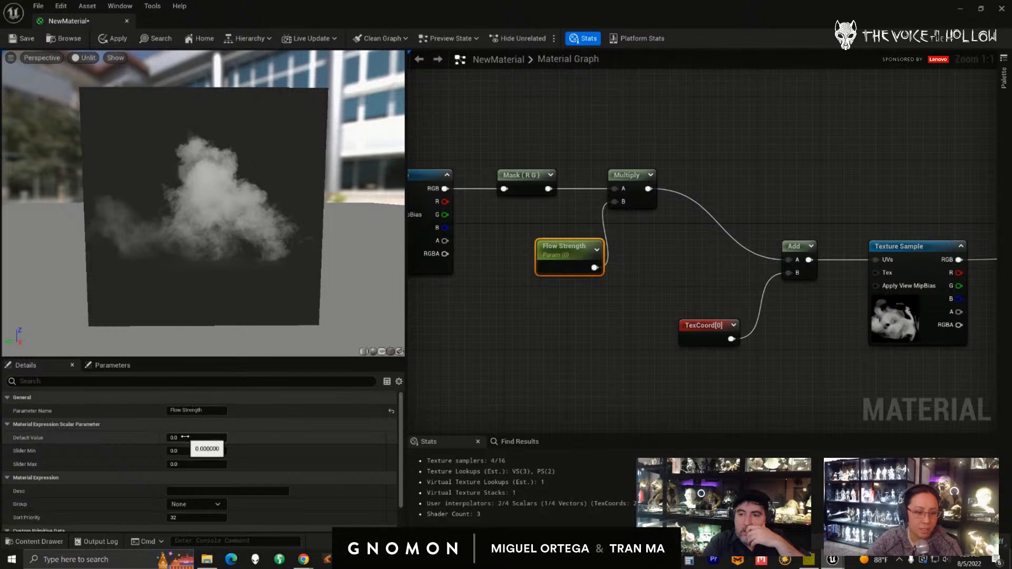
# - Try Flow Strength's default value at 1, vary it while watching the distortion, and set it to 0.25
pyautogui.write('1')
pyautogui.press('Tab')
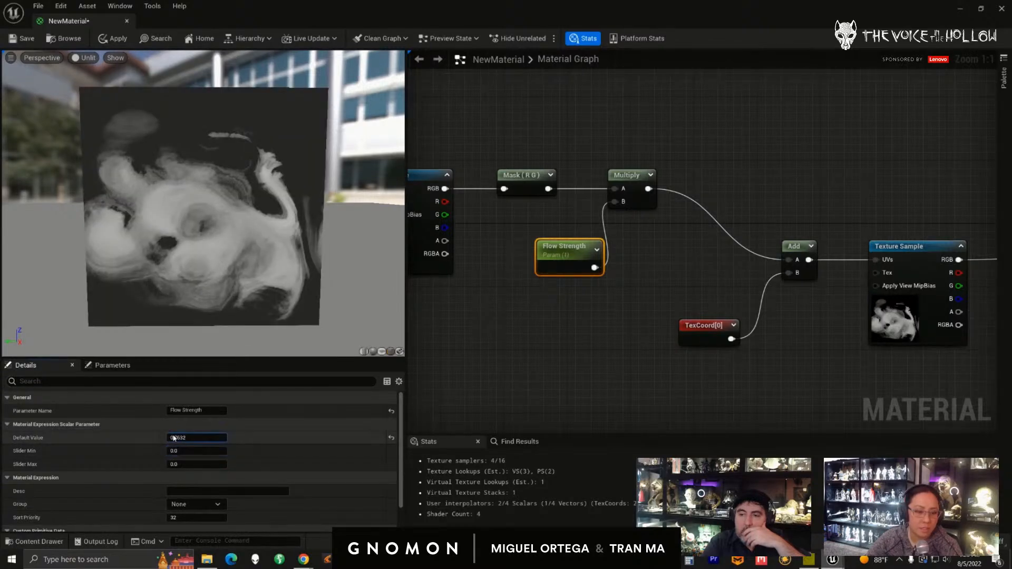
pyautogui.moveTo(167, 437); pyautogui.dragTo(201, 442)
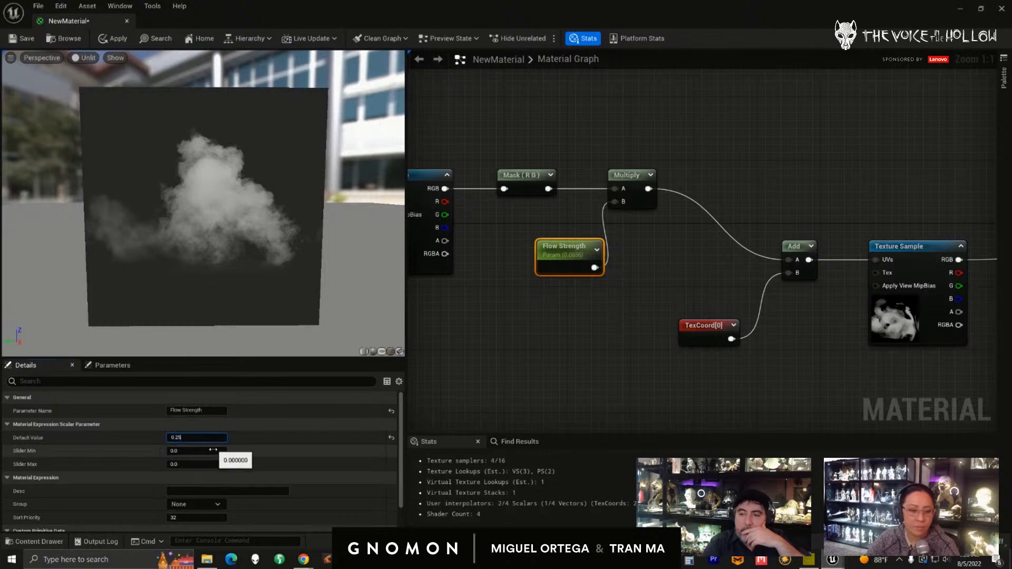
pyautogui.click(209, 450)
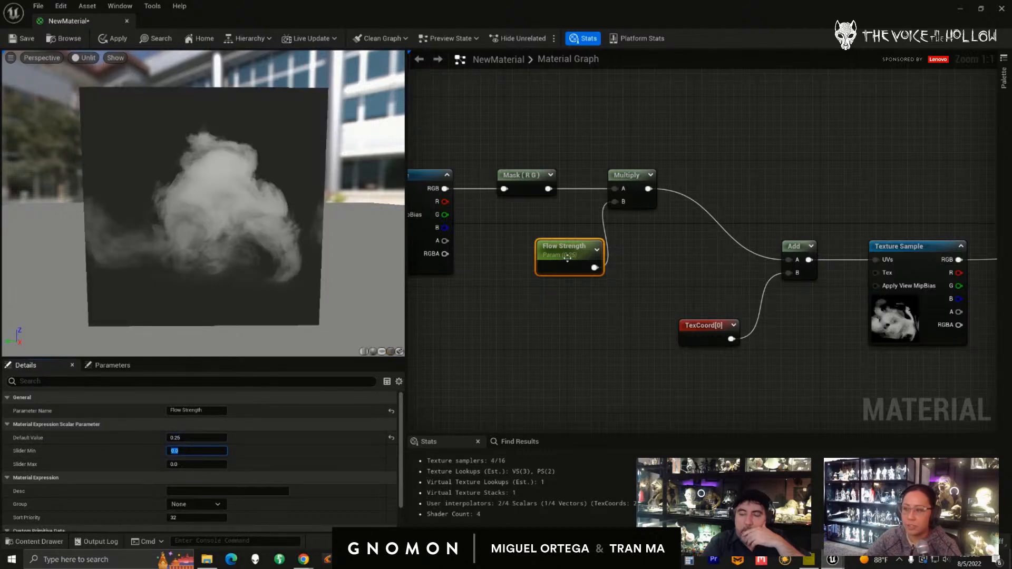
pyautogui.moveTo(568, 259); pyautogui.dragTo(551, 260)
pyautogui.moveTo(627, 361); pyautogui.dragTo(662, 334, button='right')
pyautogui.scroll(-1, 650, 344)
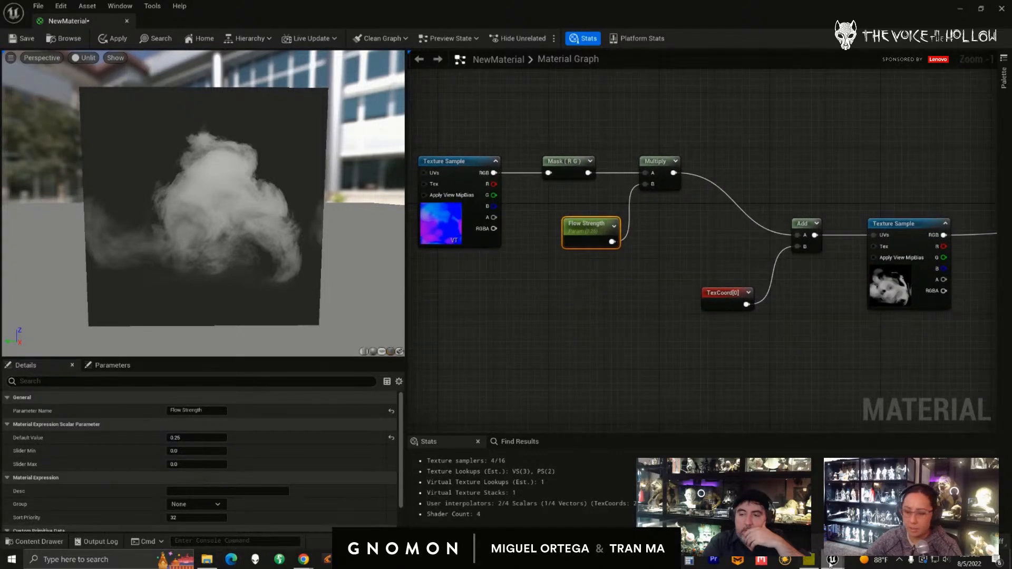
pyautogui.moveTo(832, 562)
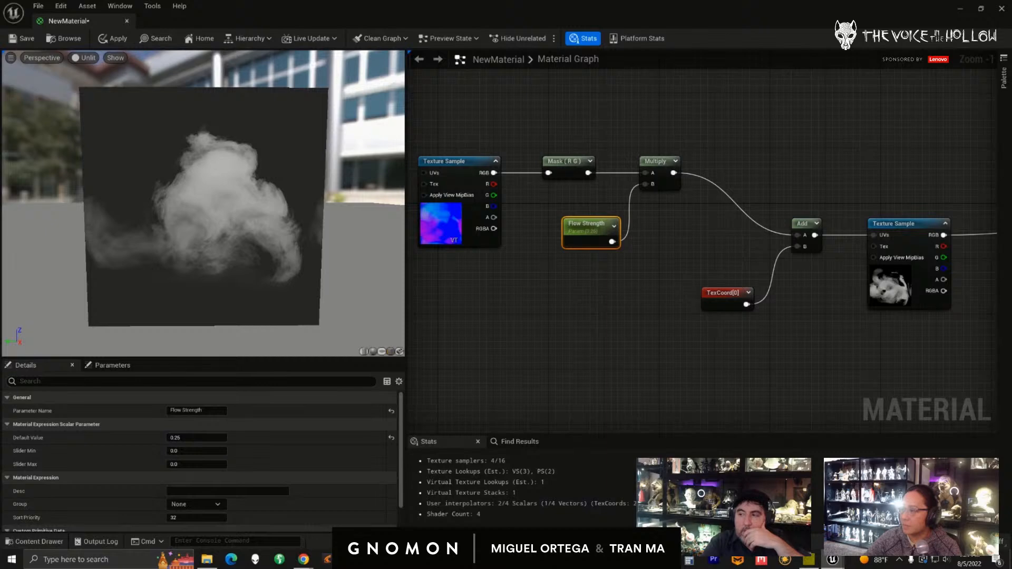
pyautogui.moveTo(727, 346)
pyautogui.mouseDown(button='right')
pyautogui.moveTo(704, 341)
pyautogui.moveTo(726, 355)
pyautogui.mouseUp(button='right')
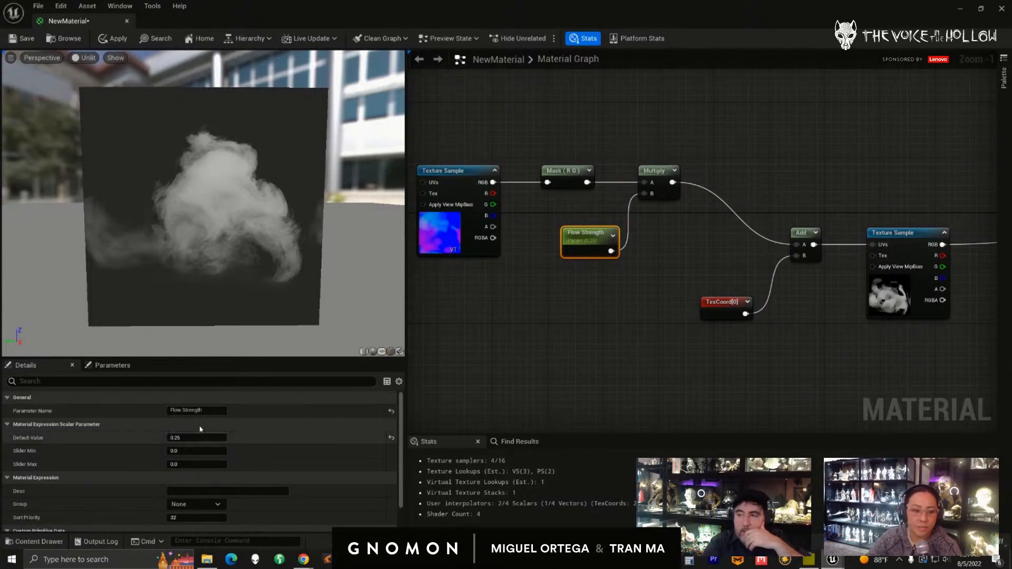
pyautogui.moveTo(204, 441); pyautogui.dragTo(178, 438)
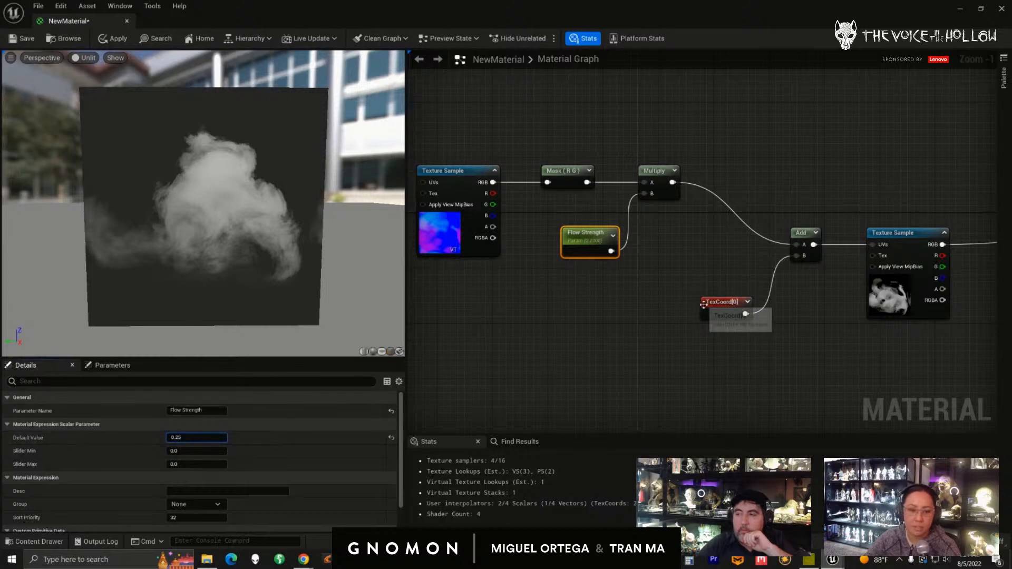
# - Add a Time node to the graph and place it in the empty area below the flow-map sample
pyautogui.click(722, 302)
pyautogui.scroll(-1, 635, 363)
pyautogui.moveTo(631, 355); pyautogui.dragTo(624, 328, button='right')
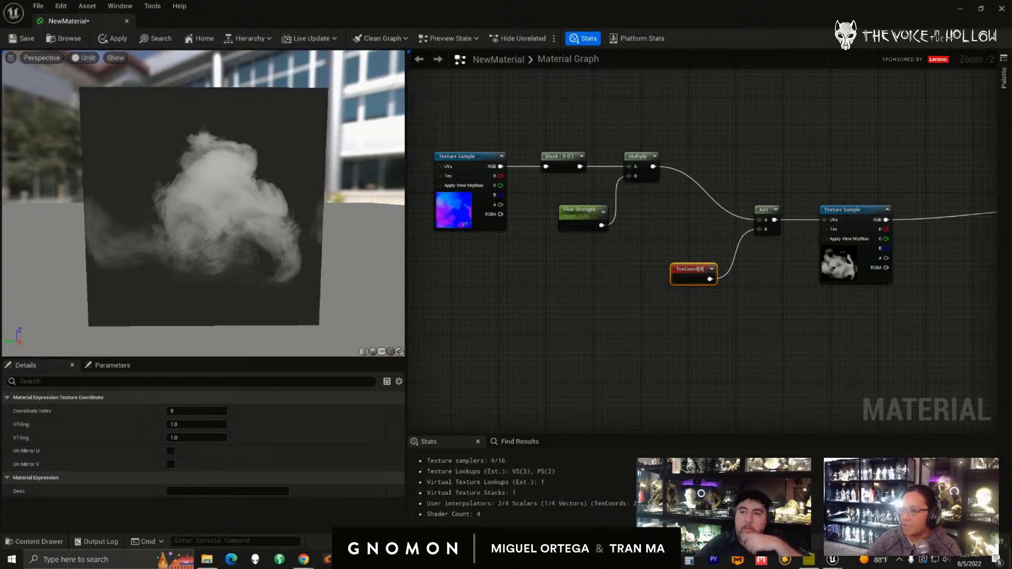
pyautogui.moveTo(605, 365); pyautogui.dragTo(594, 343, button='right')
pyautogui.rightClick(578, 349)
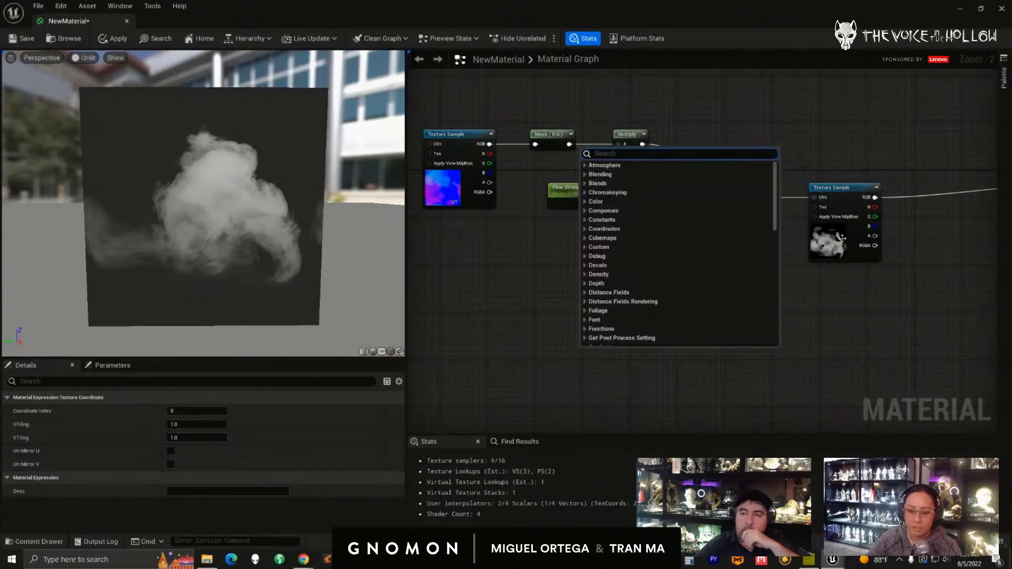
pyautogui.write('time')
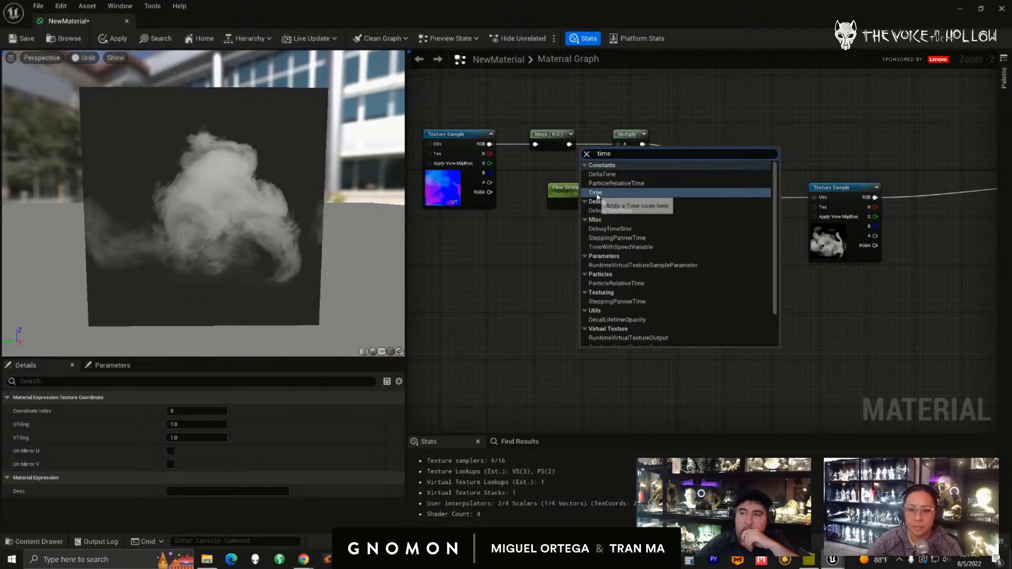
pyautogui.click(596, 193)
pyautogui.moveTo(595, 361); pyautogui.dragTo(503, 352)
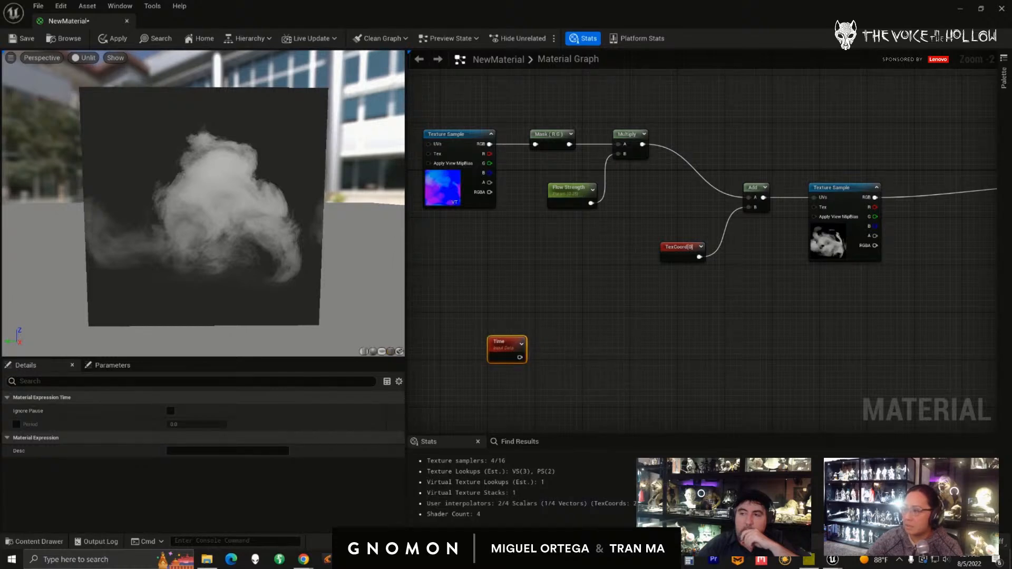
pyautogui.moveTo(673, 337); pyautogui.dragTo(704, 324, button='right')
pyautogui.moveTo(521, 334); pyautogui.dragTo(505, 315)
pyautogui.moveTo(591, 304); pyautogui.dragTo(591, 314, button='right')
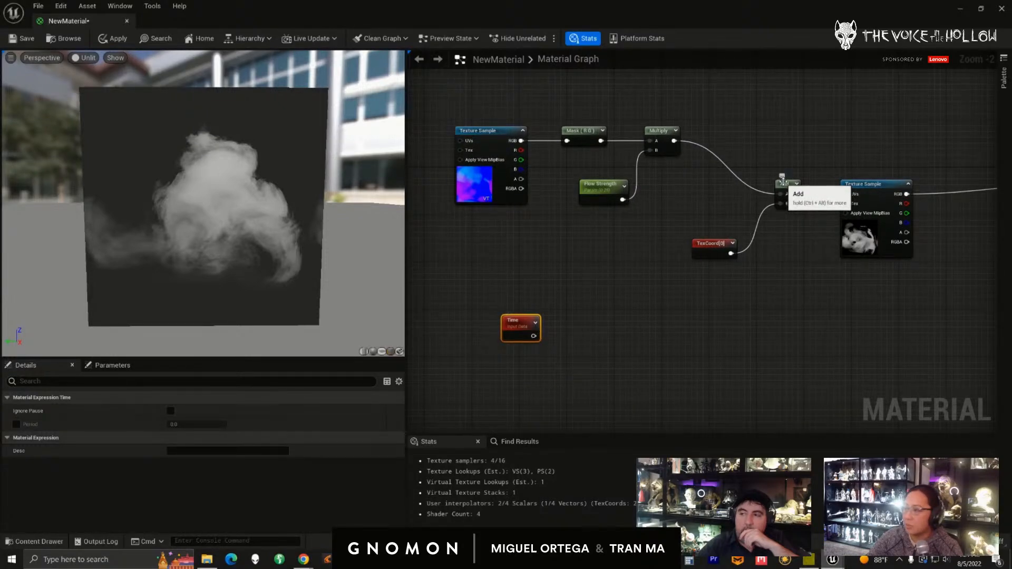
# - Move TexCoord aside and add a second Multiply node, feeding the first Multiply's output into its A input
pyautogui.moveTo(708, 250); pyautogui.dragTo(731, 273)
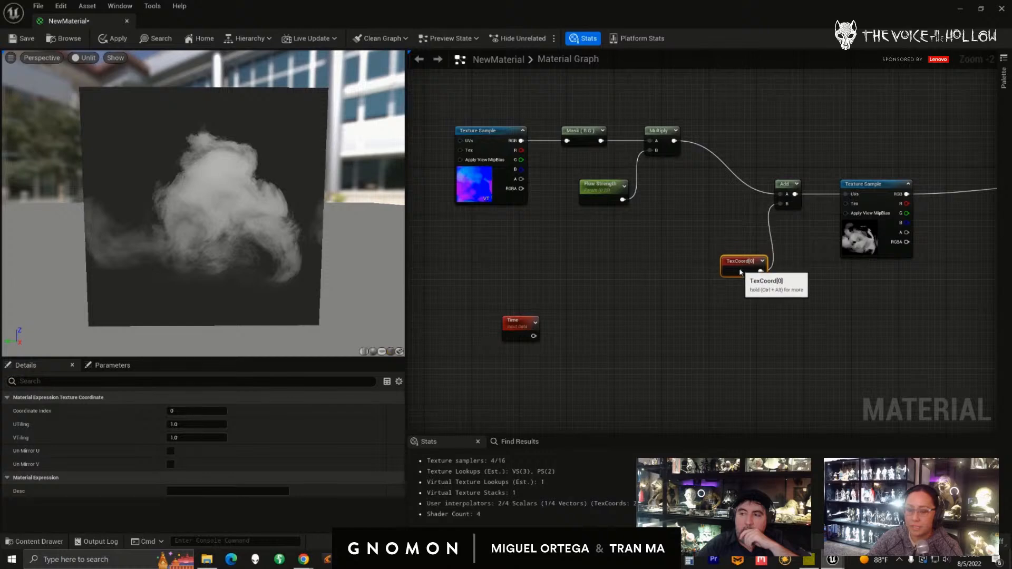
pyautogui.click(634, 302)
pyautogui.click(636, 305)
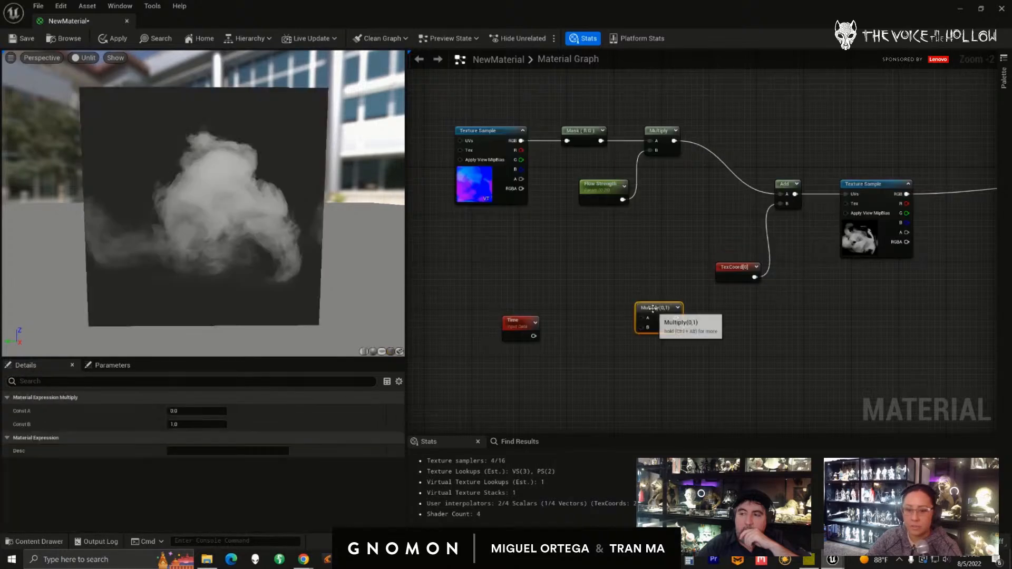
pyautogui.moveTo(657, 310); pyautogui.dragTo(708, 211)
pyautogui.moveTo(675, 141); pyautogui.dragTo(722, 192)
pyautogui.moveTo(614, 262); pyautogui.dragTo(614, 276, button='right')
# - Shift the flow-map nodes away as a group and connect the second Multiply's output to Add's A input
pyautogui.moveTo(462, 121); pyautogui.dragTo(683, 226)
pyautogui.moveTo(660, 159); pyautogui.dragTo(589, 154)
pyautogui.click(725, 208)
pyautogui.moveTo(725, 209); pyautogui.dragTo(781, 209)
# - Connect Time to the second Multiply's B input and move the Time node farther away from it
pyautogui.moveTo(527, 348); pyautogui.dragTo(675, 221)
pyautogui.moveTo(561, 335); pyautogui.dragTo(595, 324, button='right')
pyautogui.moveTo(512, 306); pyautogui.dragTo(488, 313)
pyautogui.moveTo(590, 343); pyautogui.dragTo(657, 328, button='right')
pyautogui.moveTo(526, 298); pyautogui.dragTo(503, 298)
# - Add a DebugScalarValues node below the Time connection
pyautogui.moveTo(568, 341); pyautogui.dragTo(559, 334, button='right')
pyautogui.rightClick(564, 330)
pyautogui.write('d')
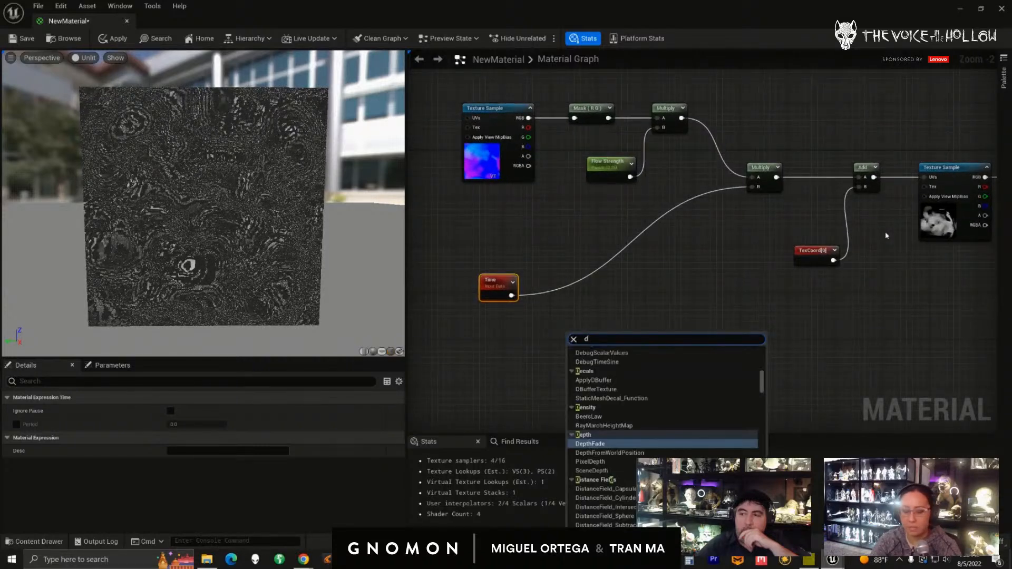
pyautogui.write('ebu')
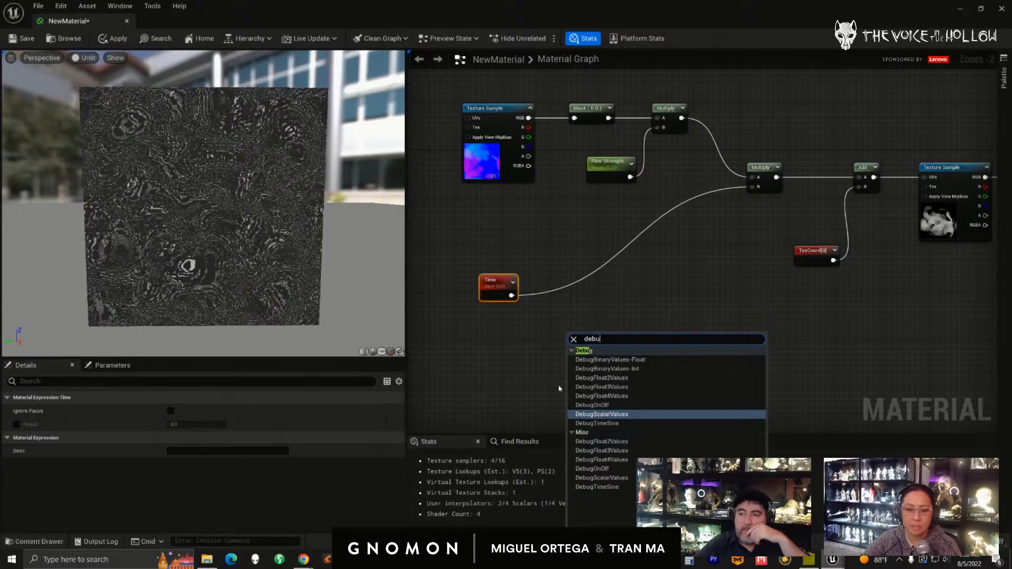
pyautogui.click(603, 415)
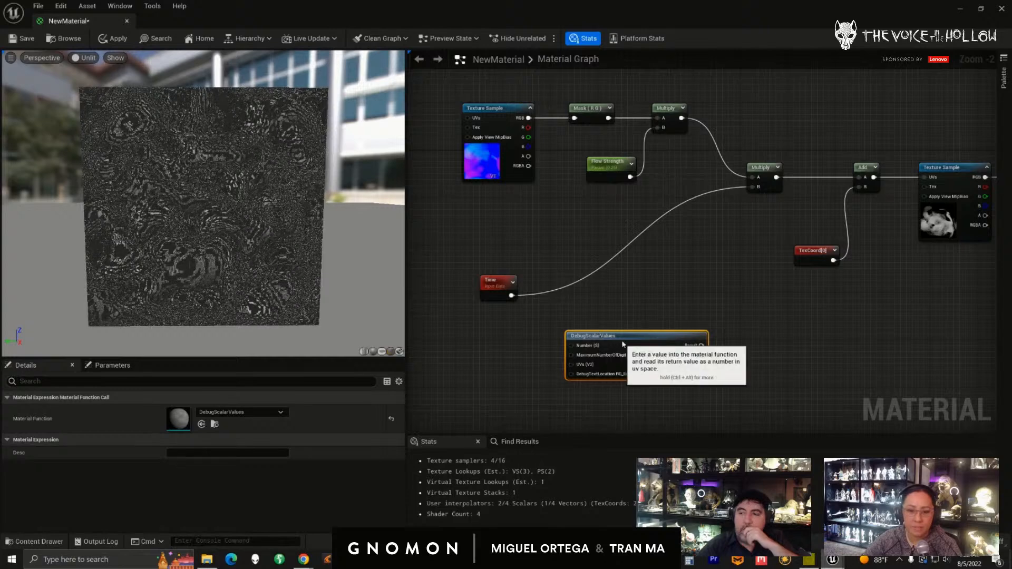
# - Preview the Time node's output on the material preview mesh
pyautogui.scroll(1, 575, 364)
pyautogui.click(464, 265)
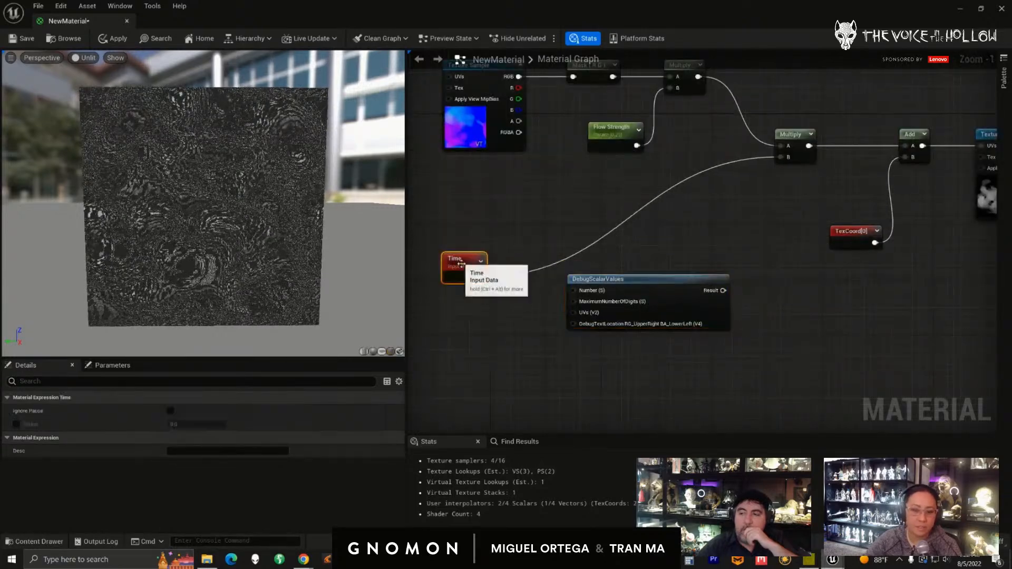
pyautogui.moveTo(480, 320); pyautogui.dragTo(497, 318, button='right')
pyautogui.rightClick(485, 275)
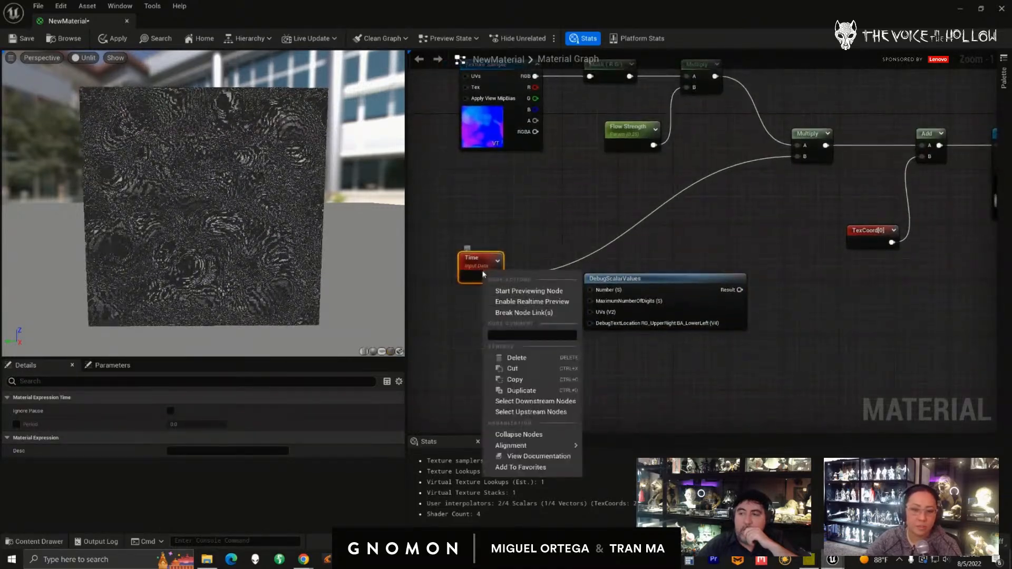
pyautogui.click(507, 291)
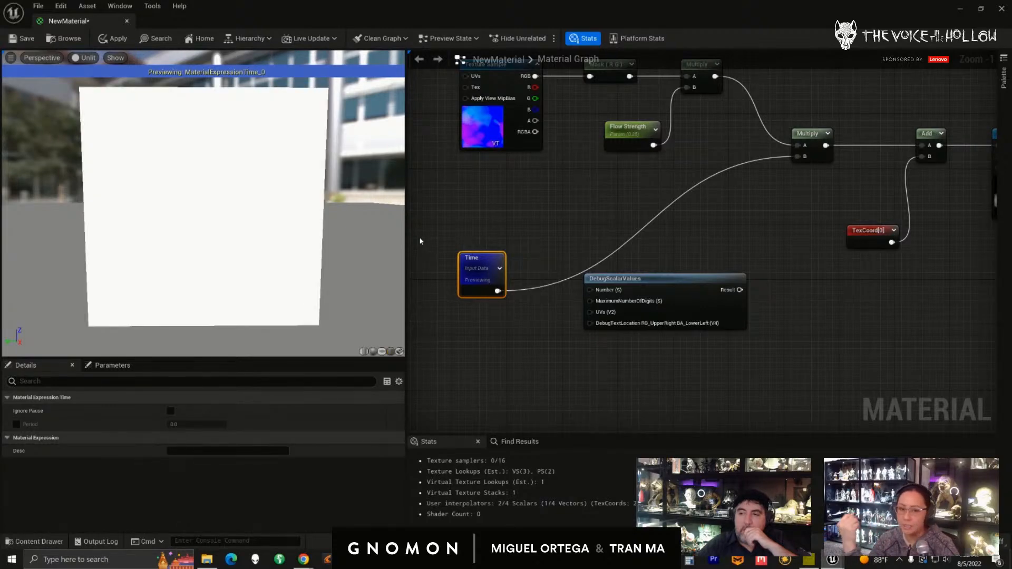
# - Connect Time to the Number input of DebugScalarValues and preview that node to read the time value
pyautogui.moveTo(504, 282); pyautogui.dragTo(601, 294)
pyautogui.click(599, 290)
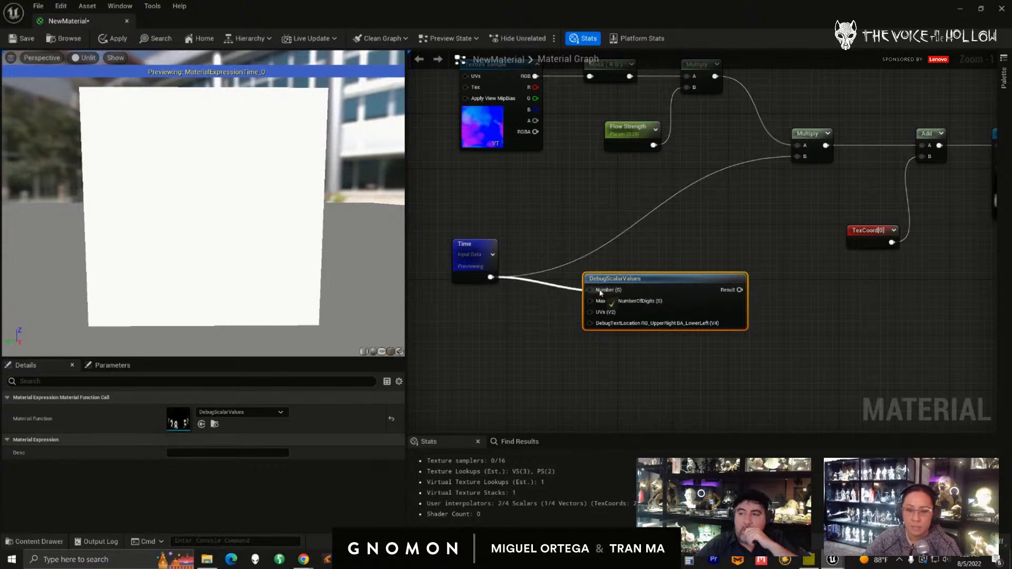
pyautogui.scroll(1, 554, 318)
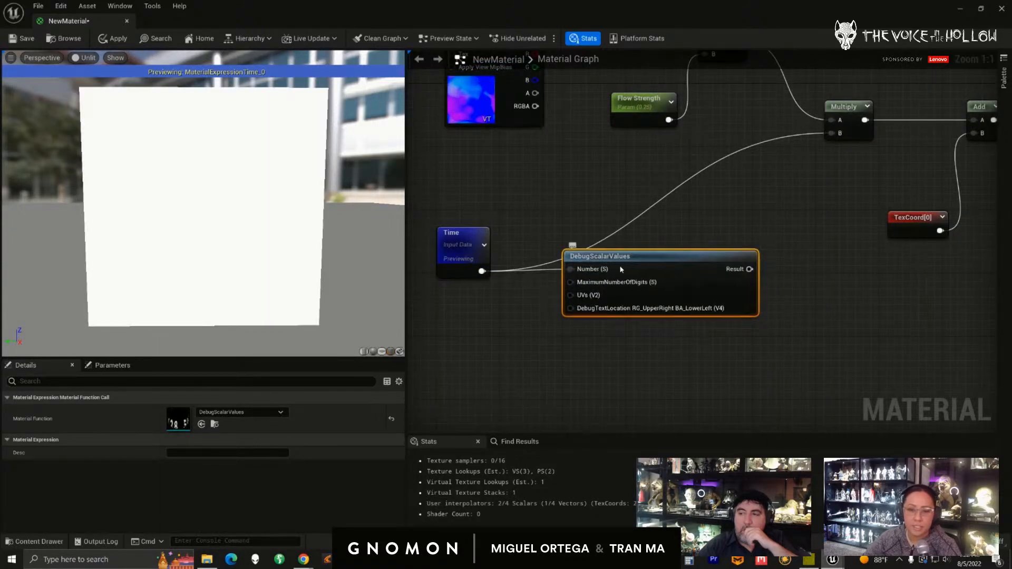
pyautogui.rightClick(587, 272)
pyautogui.click(665, 287)
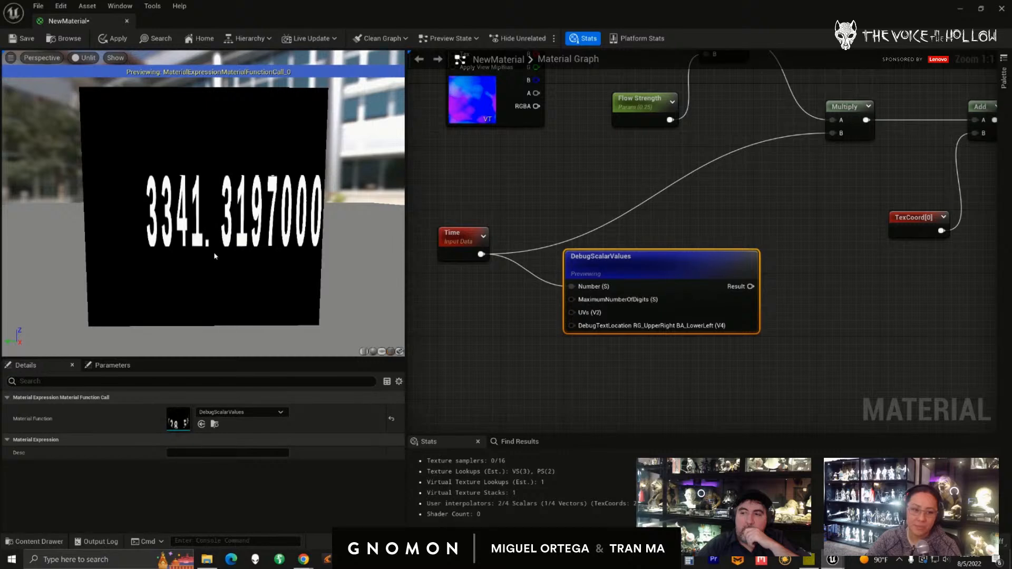
# - Insert a Frac node between Time and the Number input of DebugScalarValues
pyautogui.moveTo(533, 339); pyautogui.dragTo(549, 339, button='right')
pyautogui.rightClick(526, 325)
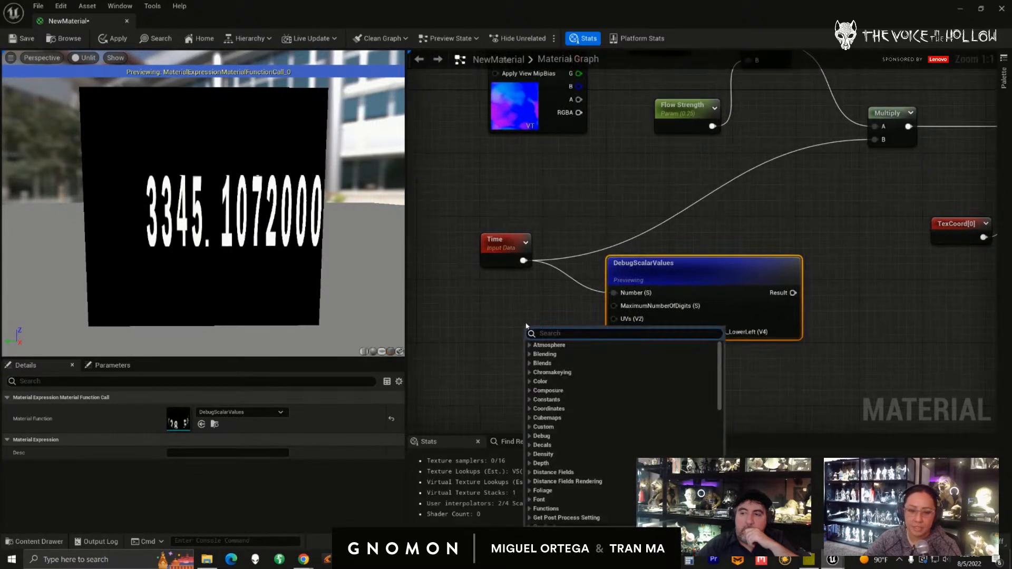
pyautogui.write('frac')
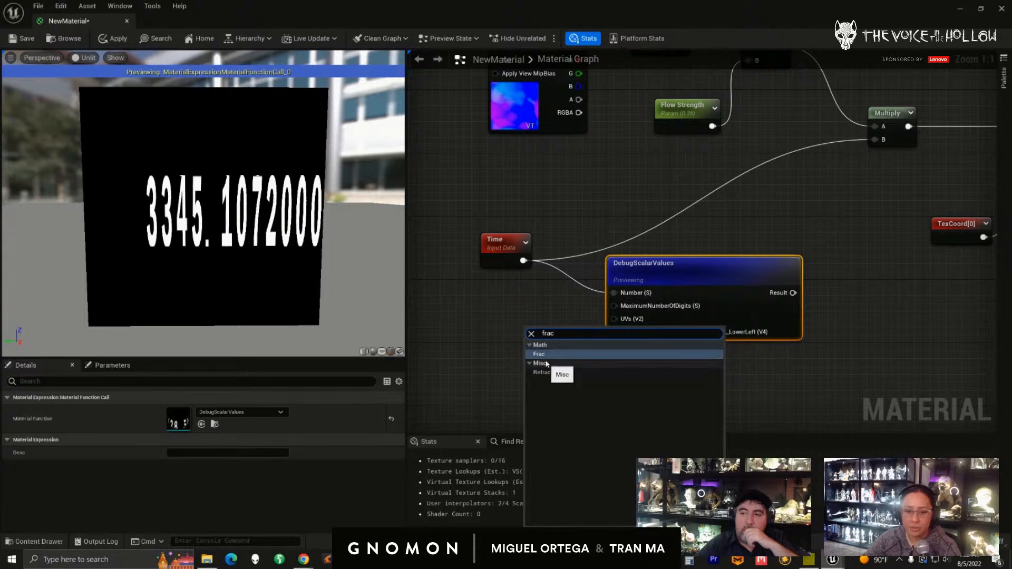
pyautogui.click(548, 355)
pyautogui.moveTo(552, 346); pyautogui.dragTo(531, 268)
pyautogui.click(517, 318)
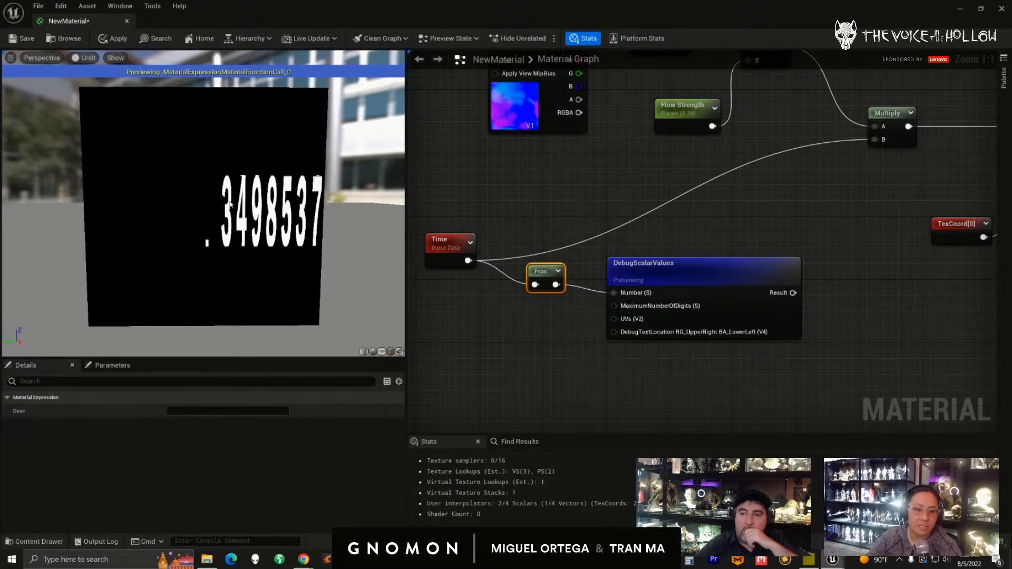
# - Align Frac with the Time node and wire its output into the second Multiply's B input
pyautogui.scroll(-1, 550, 328)
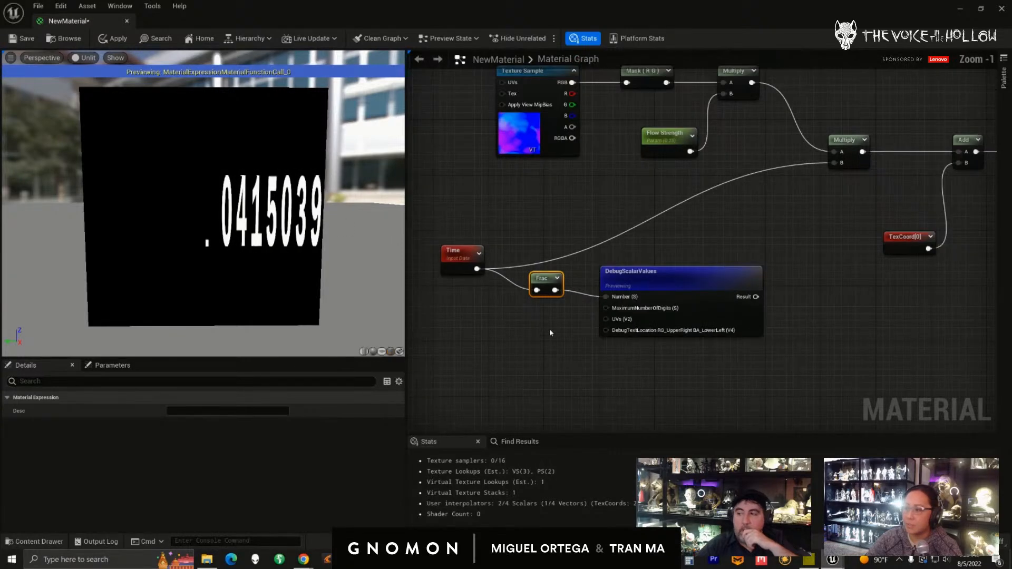
pyautogui.moveTo(541, 278); pyautogui.dragTo(552, 259)
pyautogui.moveTo(820, 160); pyautogui.dragTo(834, 162)
# - Stop previewing DebugScalarValues and shift the node slightly away from the Frac connection
pyautogui.rightClick(667, 286)
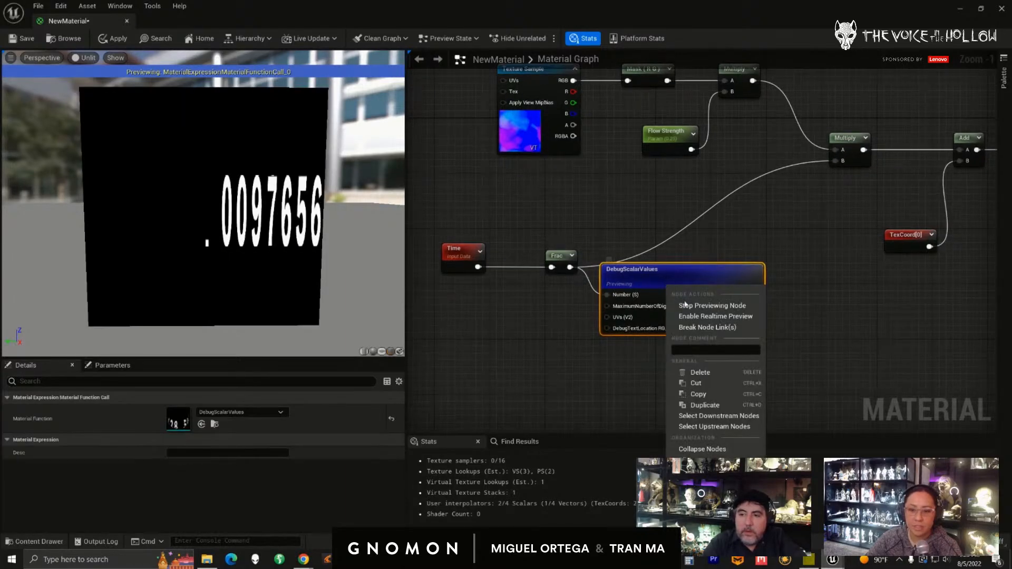
pyautogui.click(678, 303)
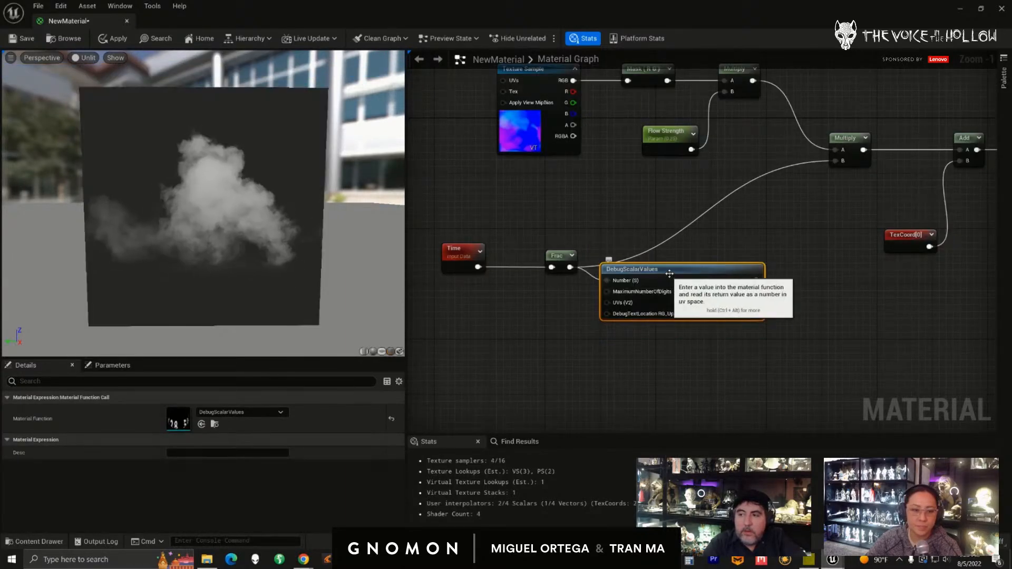
pyautogui.moveTo(670, 273); pyautogui.dragTo(677, 280)
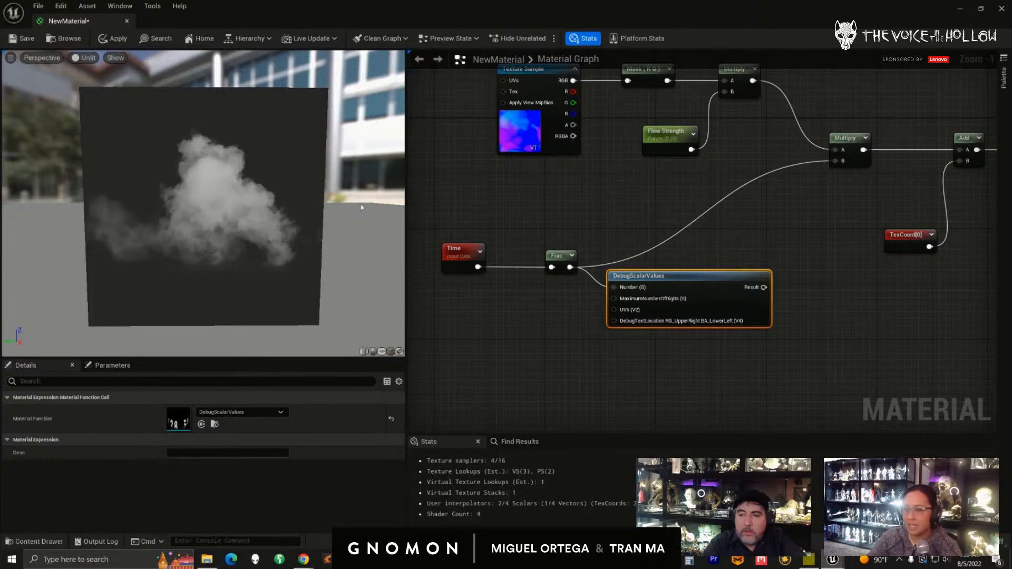
# - Move the Time node farther from Frac to make room between them, and widen the graph area
pyautogui.moveTo(554, 342); pyautogui.dragTo(598, 334, button='right')
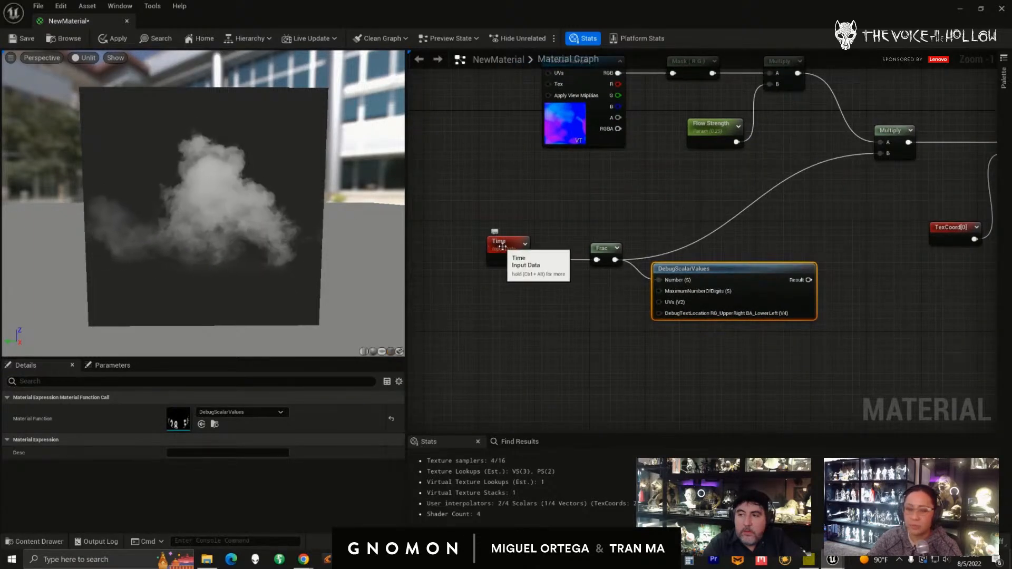
pyautogui.moveTo(491, 245); pyautogui.dragTo(435, 251)
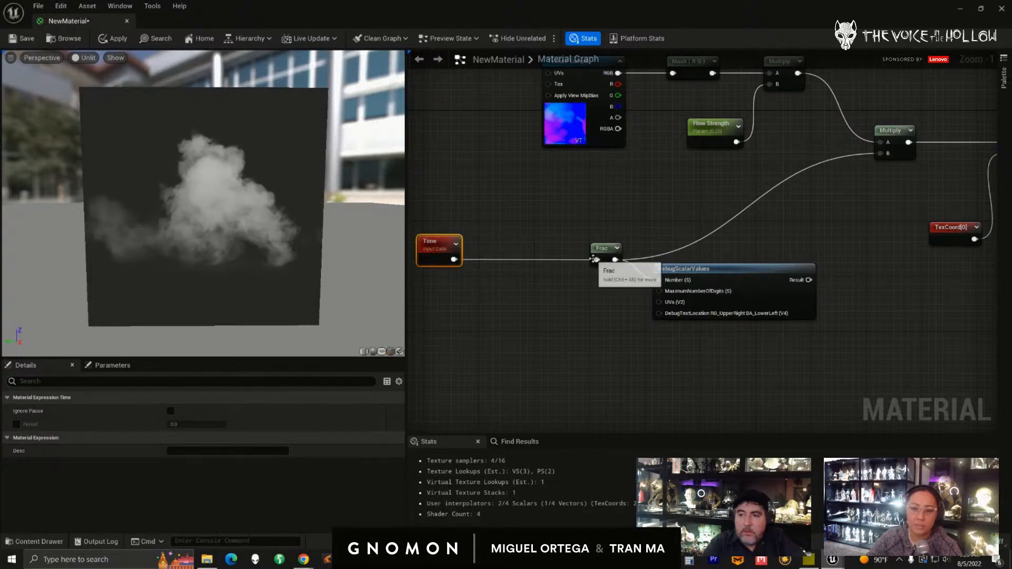
pyautogui.scroll(-2, 611, 248)
pyautogui.scroll(-2, 598, 248)
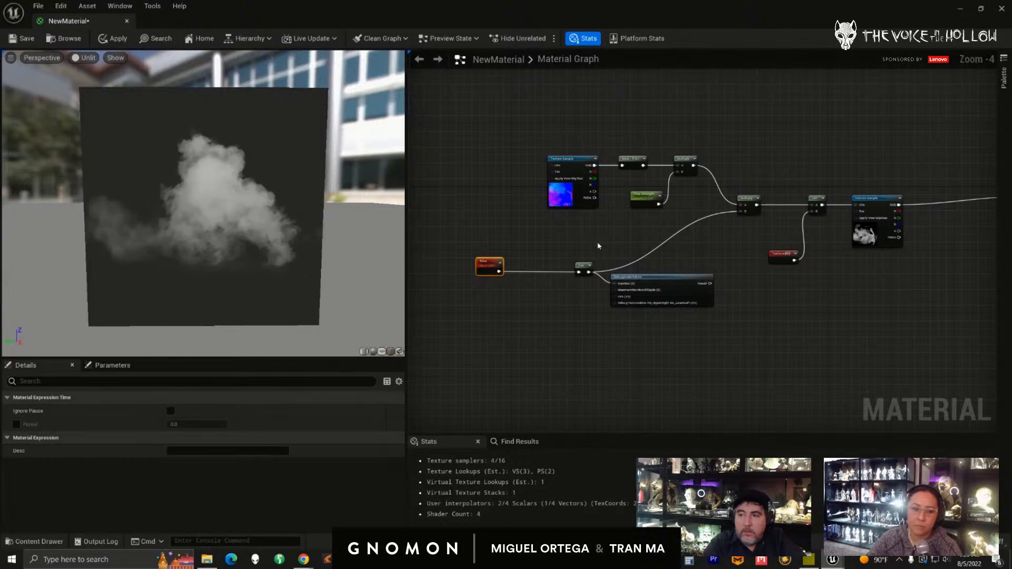
pyautogui.scroll(1, 596, 240)
pyautogui.moveTo(576, 243); pyautogui.dragTo(548, 246, button='right')
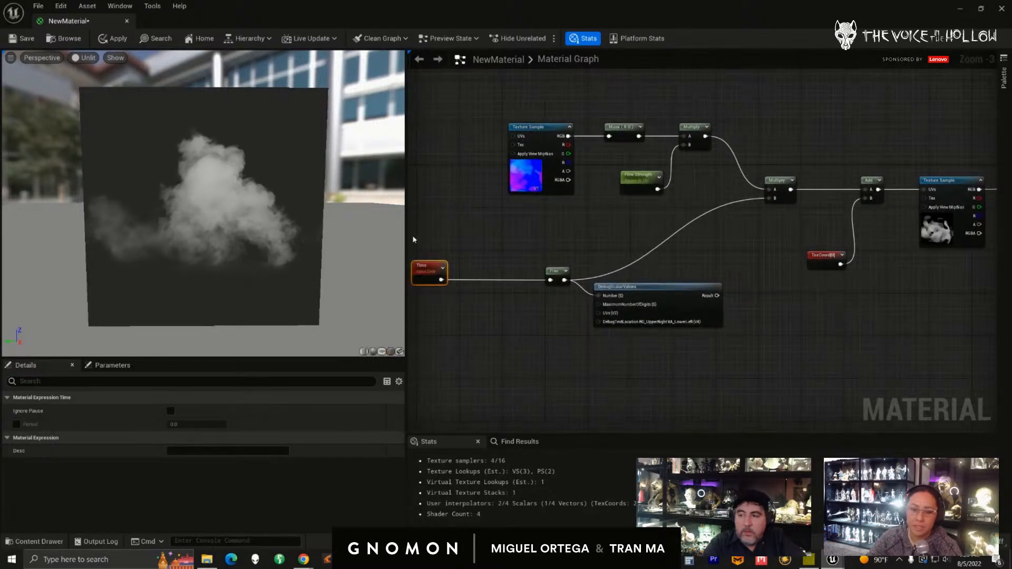
pyautogui.moveTo(406, 234); pyautogui.dragTo(389, 233)
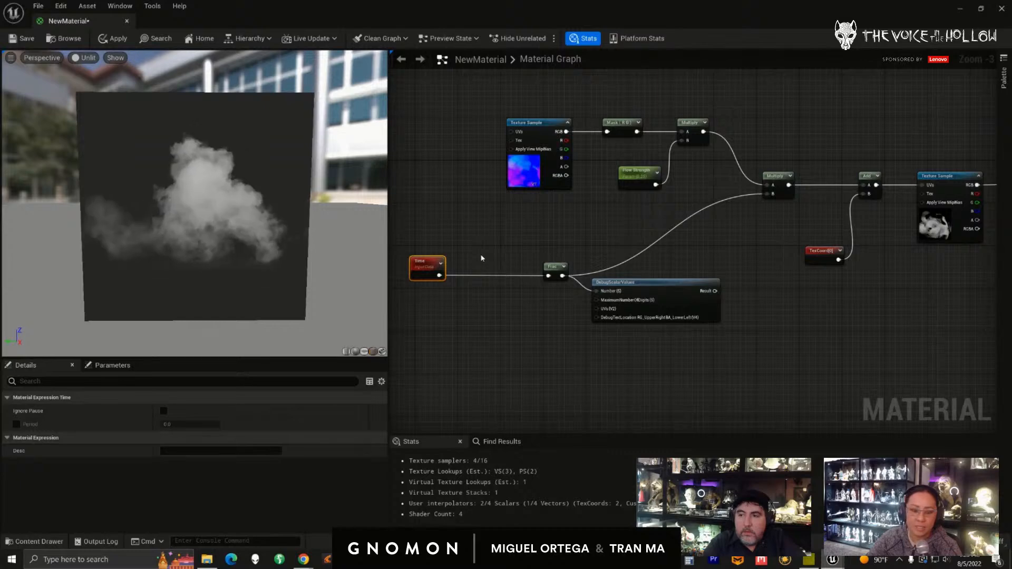
# - Add a Multiply node between Time and Frac and wire Time's output into its A input
pyautogui.scroll(1, 485, 256)
pyautogui.moveTo(474, 269); pyautogui.dragTo(463, 262)
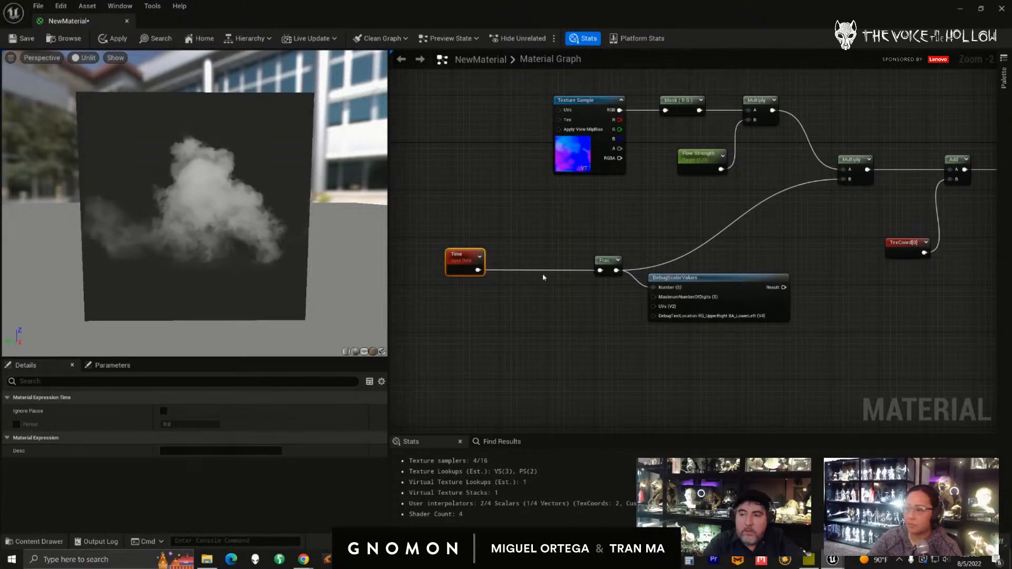
pyautogui.rightClick(517, 305)
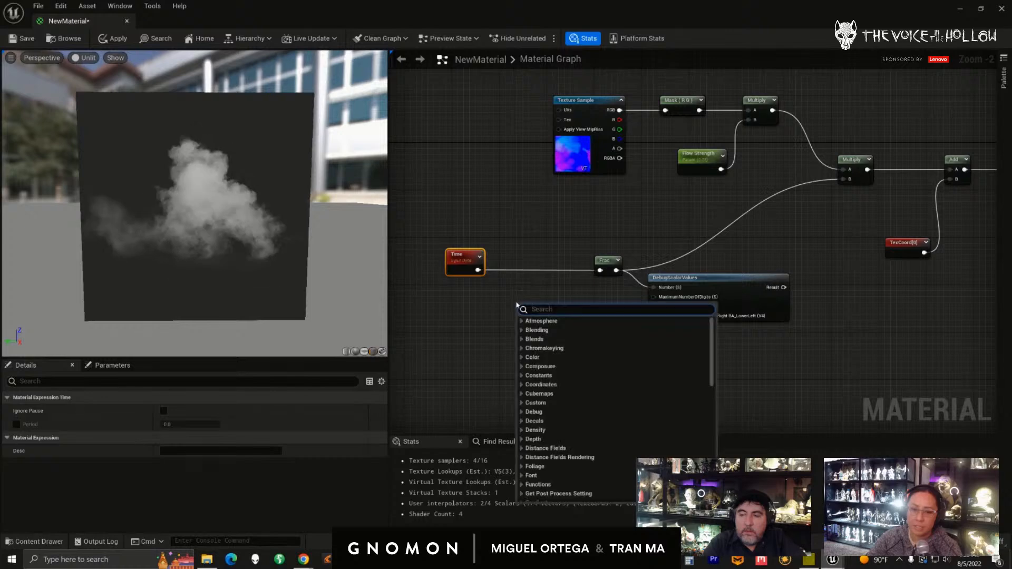
pyautogui.write('m')
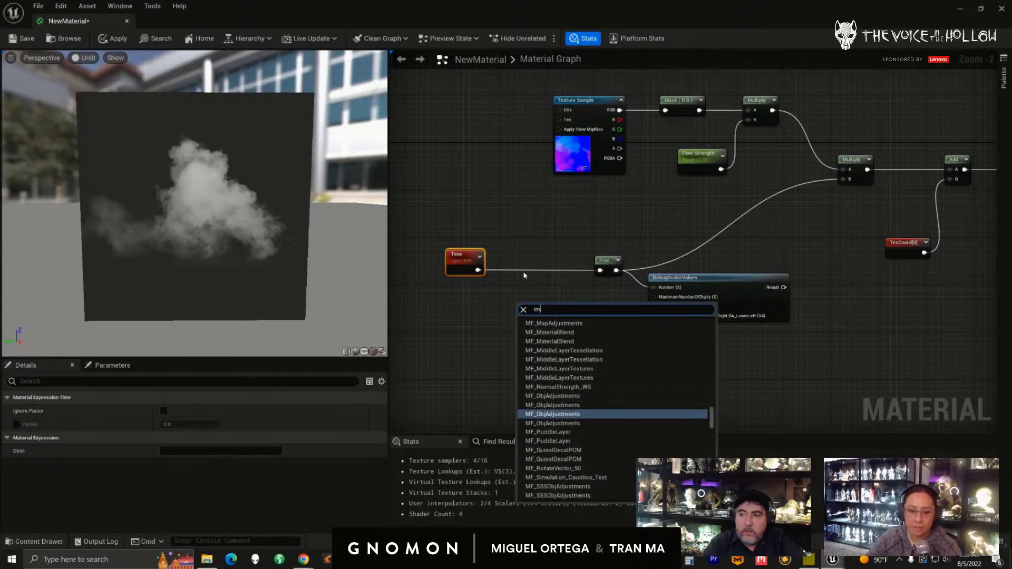
pyautogui.click(522, 305)
pyautogui.click(523, 305)
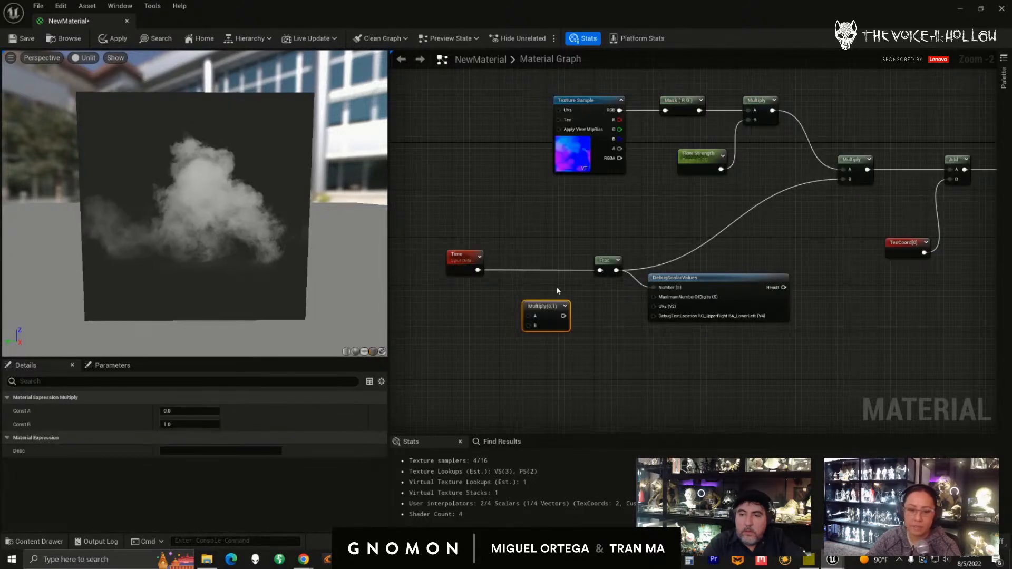
pyautogui.moveTo(541, 310); pyautogui.dragTo(542, 297)
pyautogui.moveTo(477, 270); pyautogui.dragTo(530, 300)
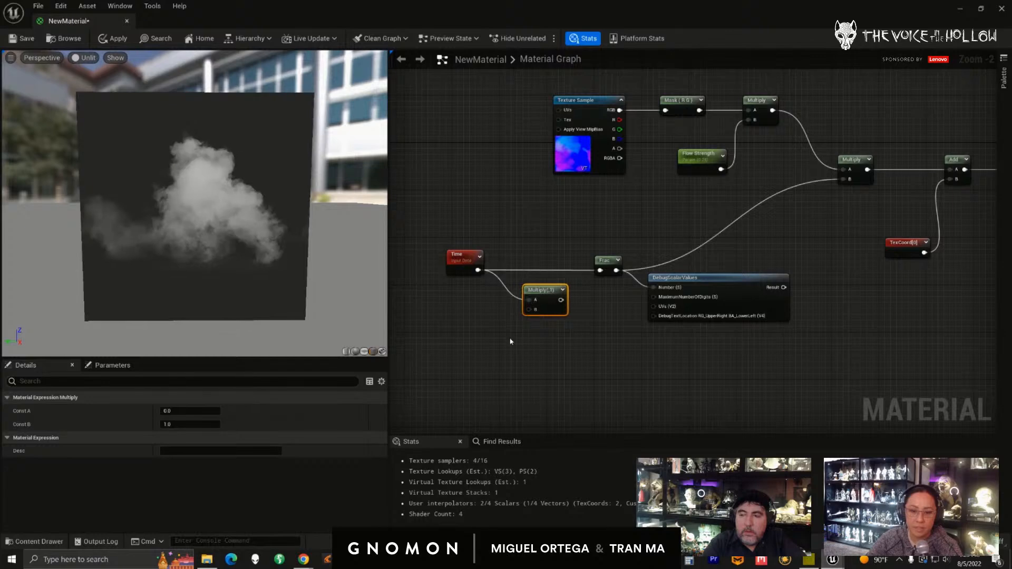
# - Create a constant below the new Multiply and convert it into a scalar parameter named Speed
pyautogui.click(507, 340)
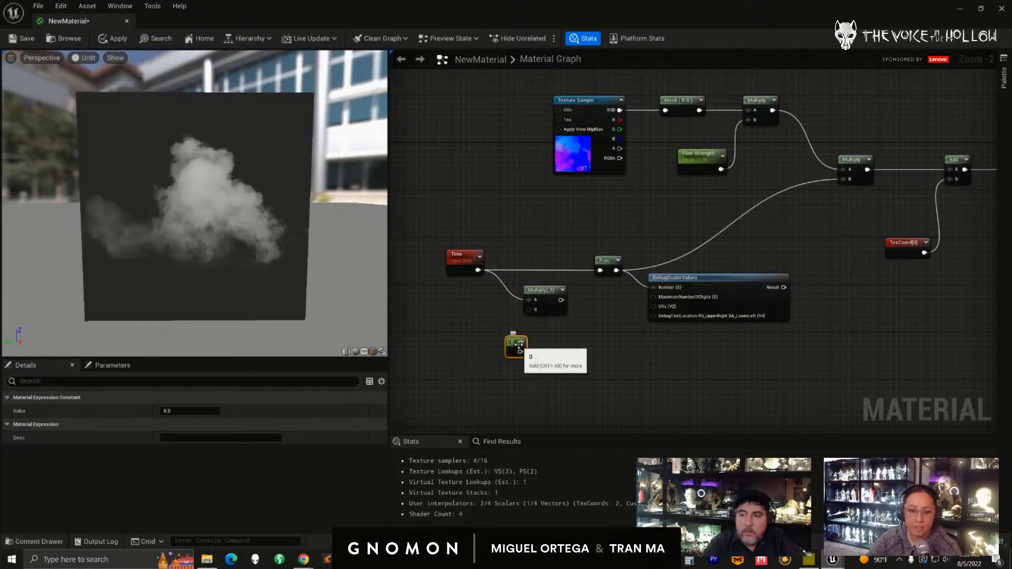
pyautogui.rightClick(516, 346)
pyautogui.click(560, 147)
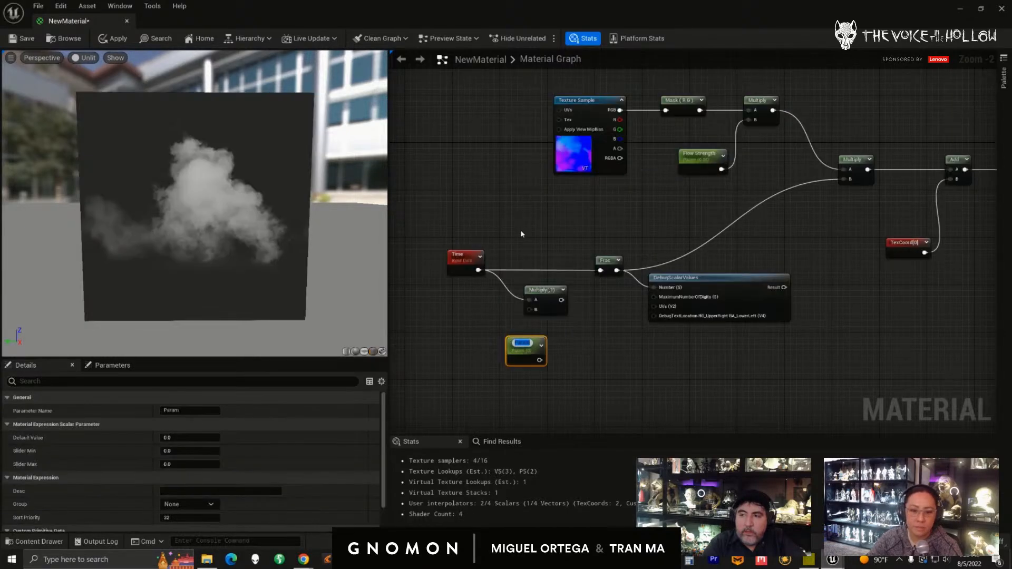
pyautogui.write('Speed')
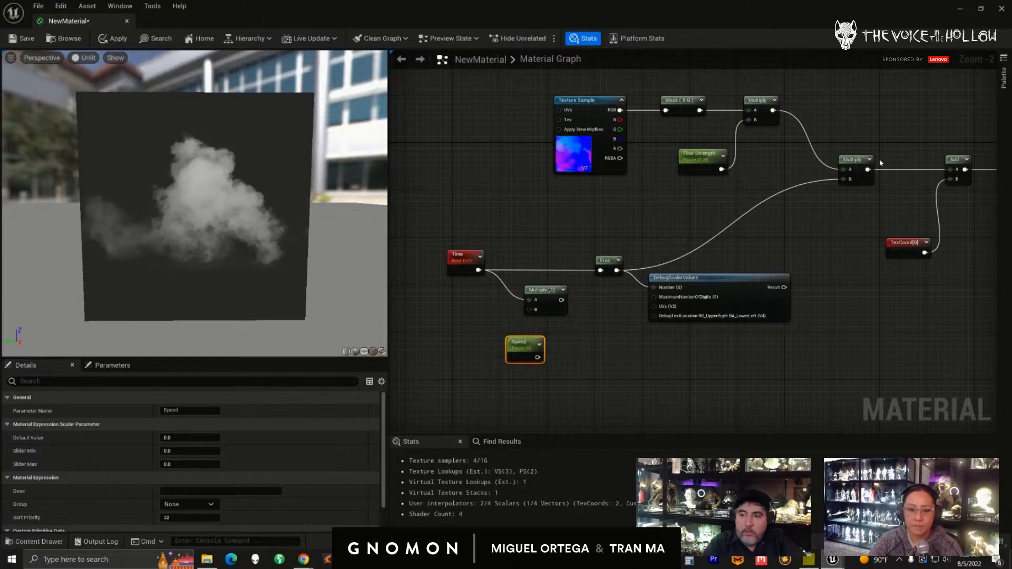
# - Wire Speed into the new Multiply's B input, route Multiply into Frac, and line the nodes up with Time
pyautogui.moveTo(519, 357); pyautogui.dragTo(530, 310)
pyautogui.moveTo(475, 331); pyautogui.dragTo(487, 337)
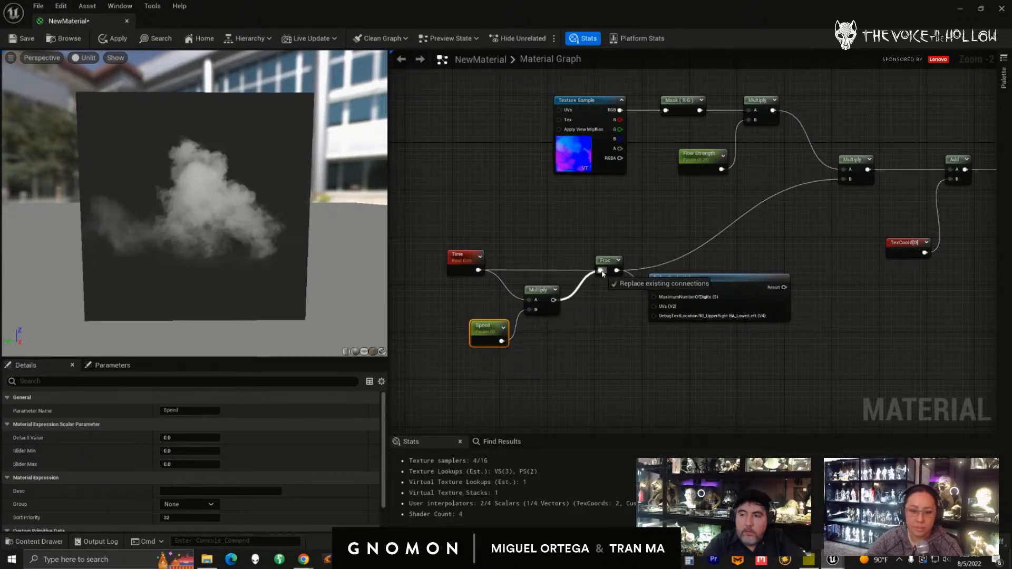
pyautogui.moveTo(539, 299); pyautogui.dragTo(539, 269)
pyautogui.moveTo(487, 330); pyautogui.dragTo(487, 313)
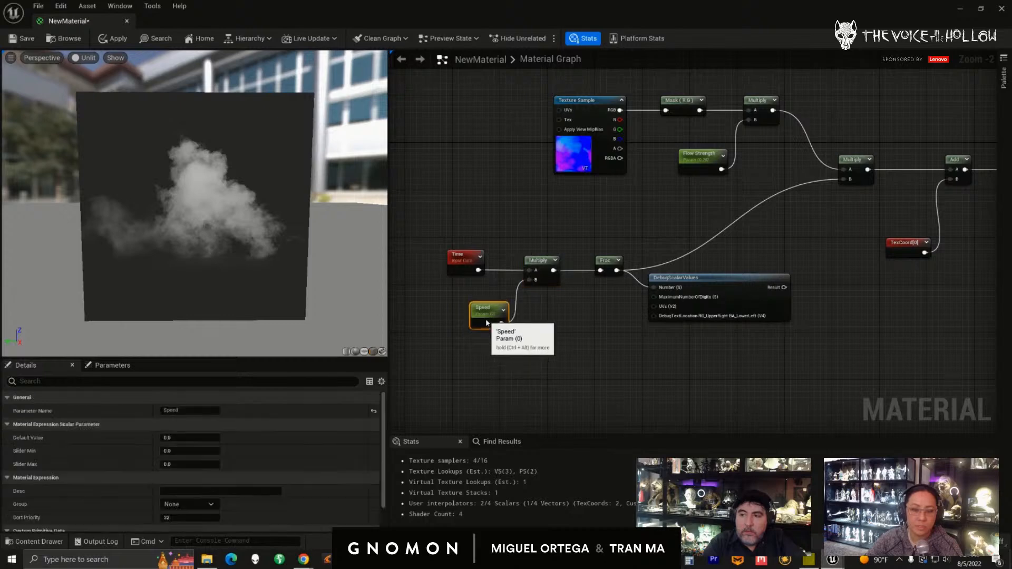
# - Try a default value of 1 for the Speed parameter, plus some slower and faster values
pyautogui.write('1')
pyautogui.press('Tab')
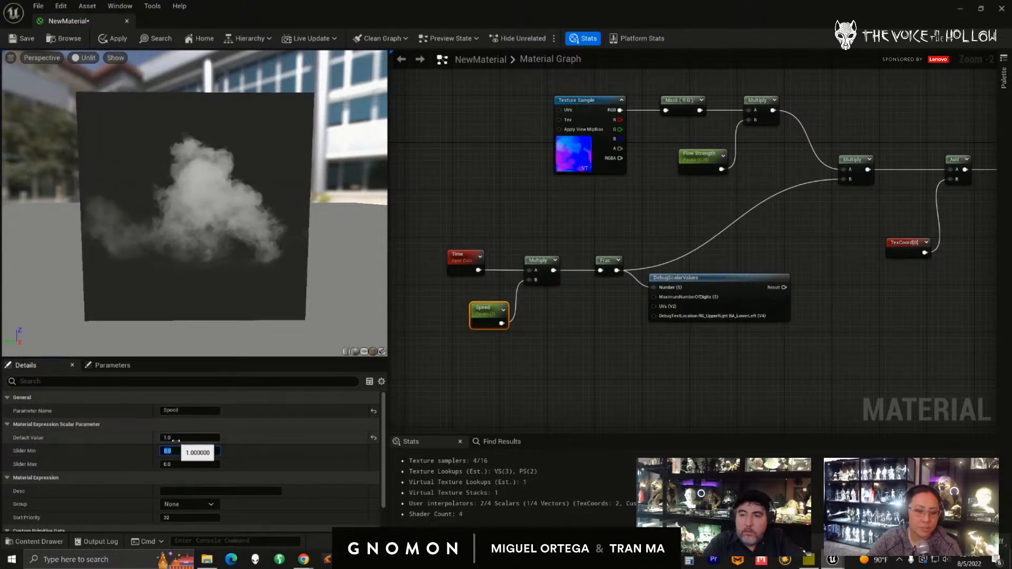
pyautogui.click(175, 438)
pyautogui.write('0.68')
pyautogui.moveTo(148, 438); pyautogui.dragTo(122, 437)
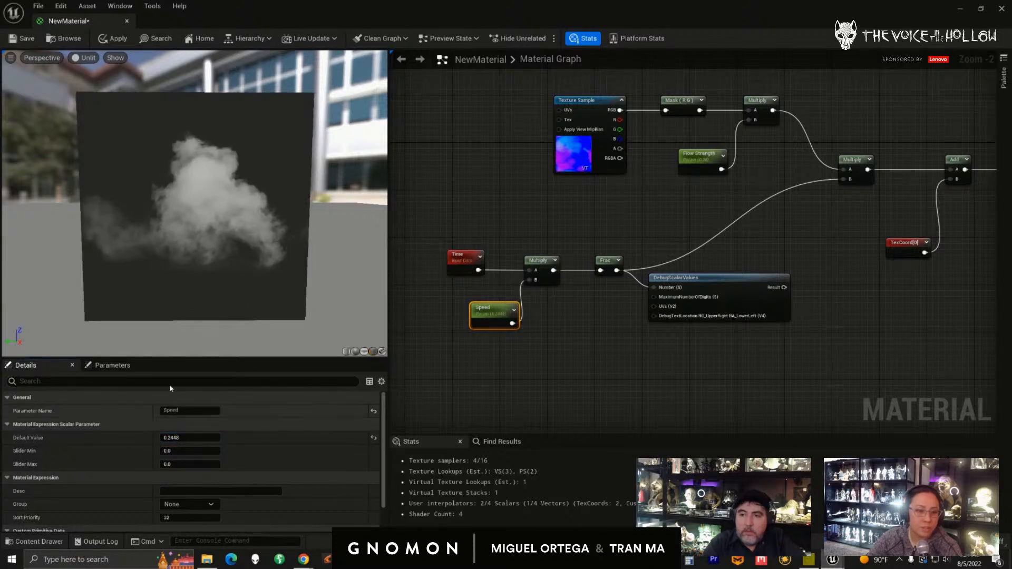
pyautogui.moveTo(395, 433); pyautogui.dragTo(426, 432)
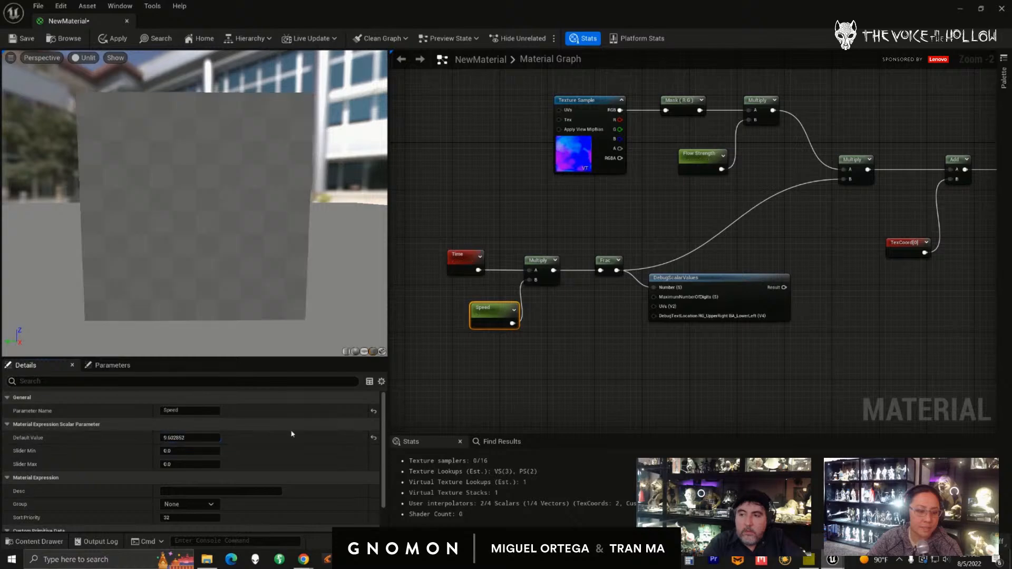
# - Set the Speed parameter's default value to 0.4
pyautogui.click(190, 437)
pyautogui.press('BackSpace')
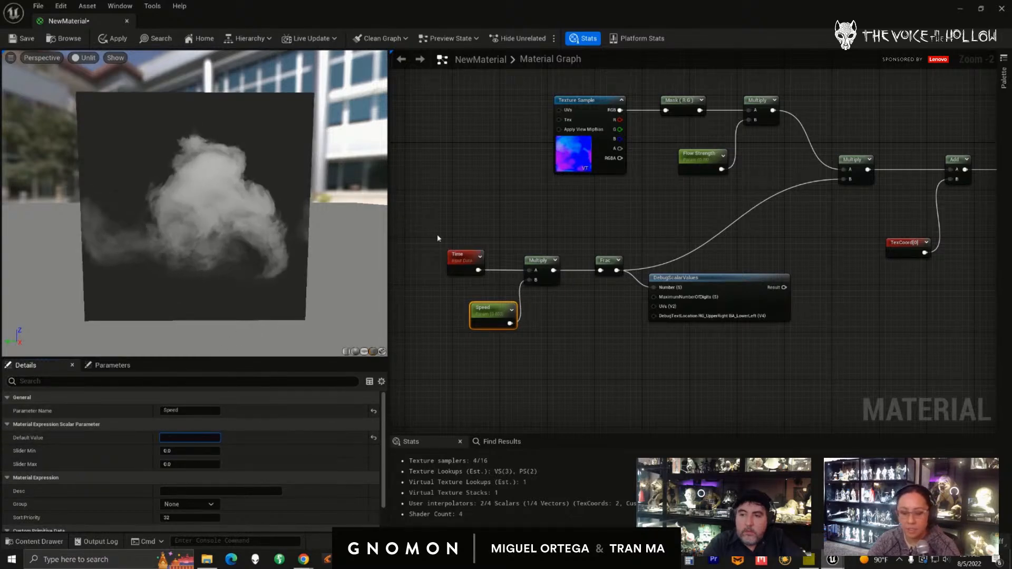
pyautogui.write('0.4')
pyautogui.press('Return')
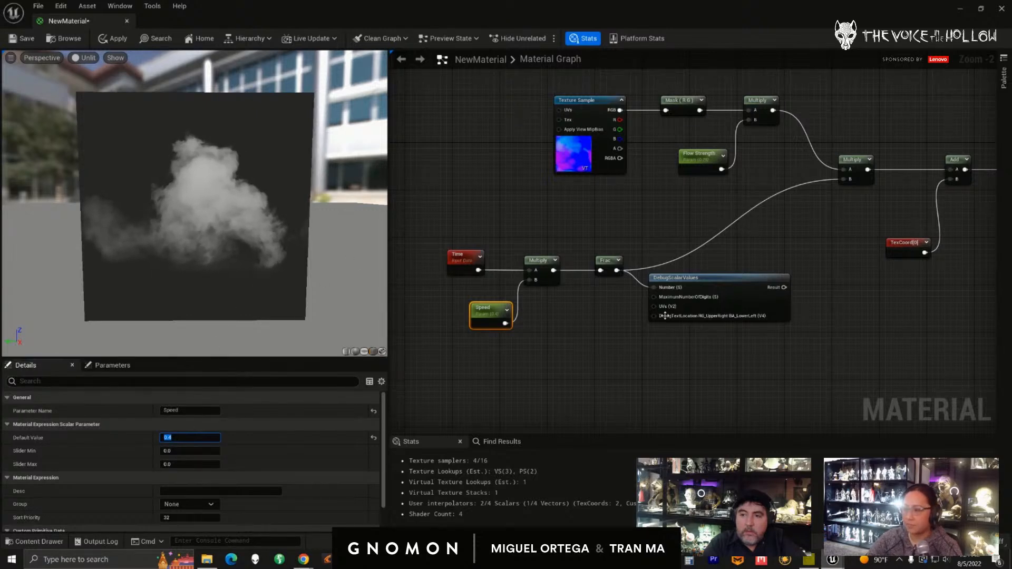
# - Move the DebugScalarValues node well below the rest of the node network
pyautogui.scroll(-2, 583, 343)
pyautogui.moveTo(570, 363); pyautogui.dragTo(549, 310, button='right')
pyautogui.moveTo(629, 258); pyautogui.dragTo(620, 376)
pyautogui.moveTo(624, 333); pyautogui.dragTo(615, 318, button='right')
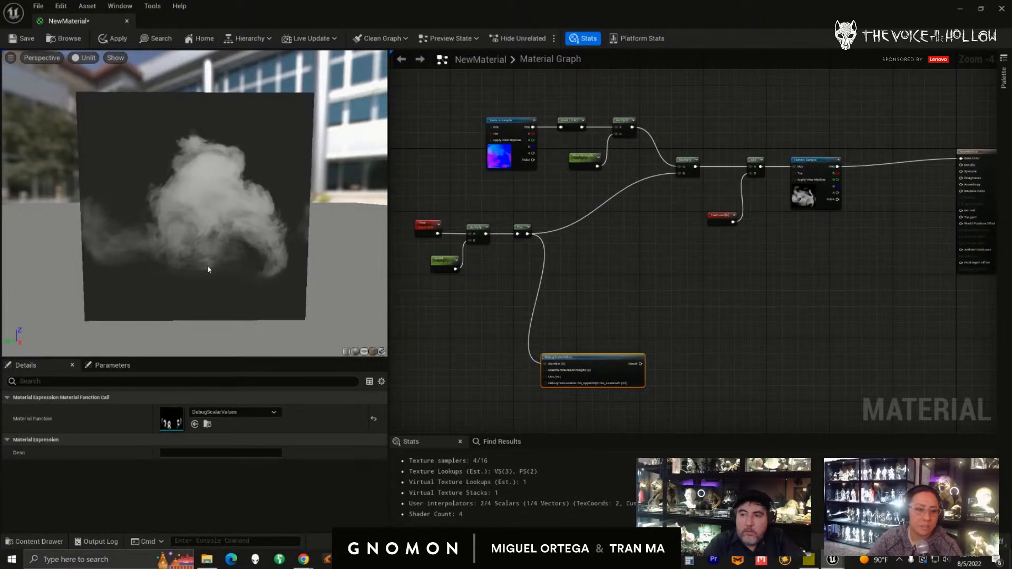
pyautogui.scroll(1, 195, 235)
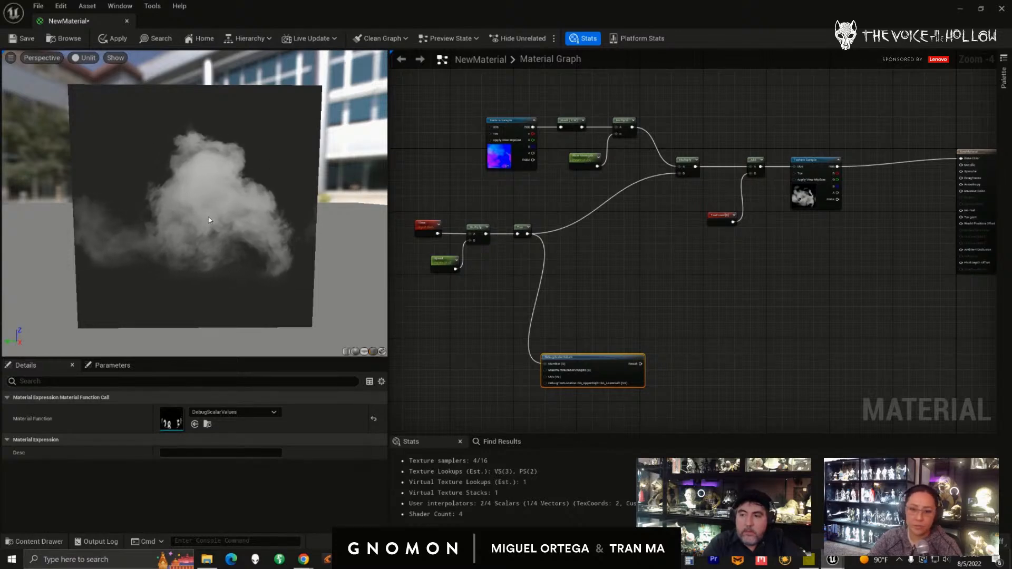
# - Duplicate the UV Multiply, Add, TexCoord and fog Texture Sample nodes below the originals, moving DebugScalarValues out of the way
pyautogui.moveTo(684, 267); pyautogui.dragTo(669, 263, button='right')
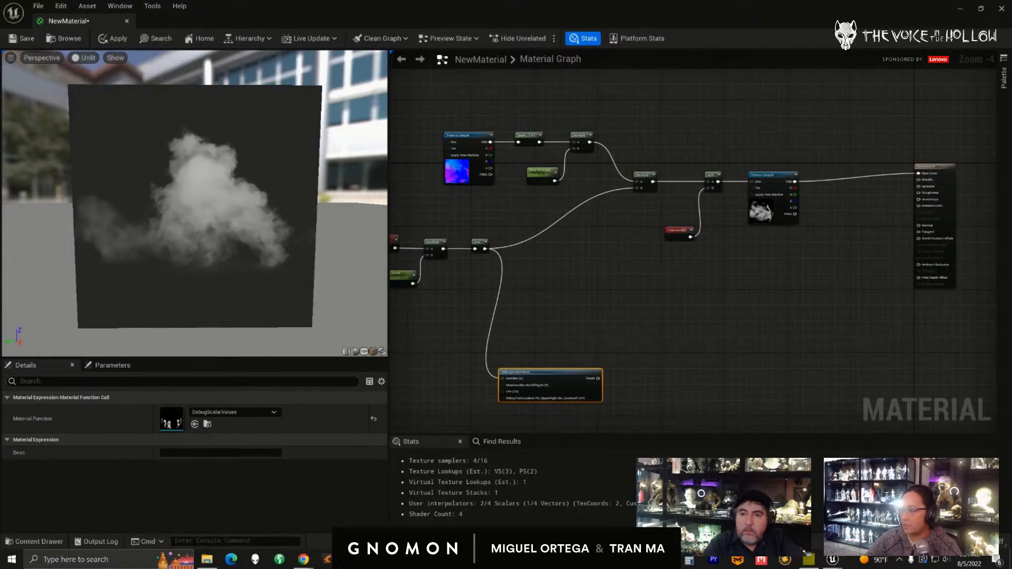
pyautogui.moveTo(614, 254); pyautogui.dragTo(620, 266, button='right')
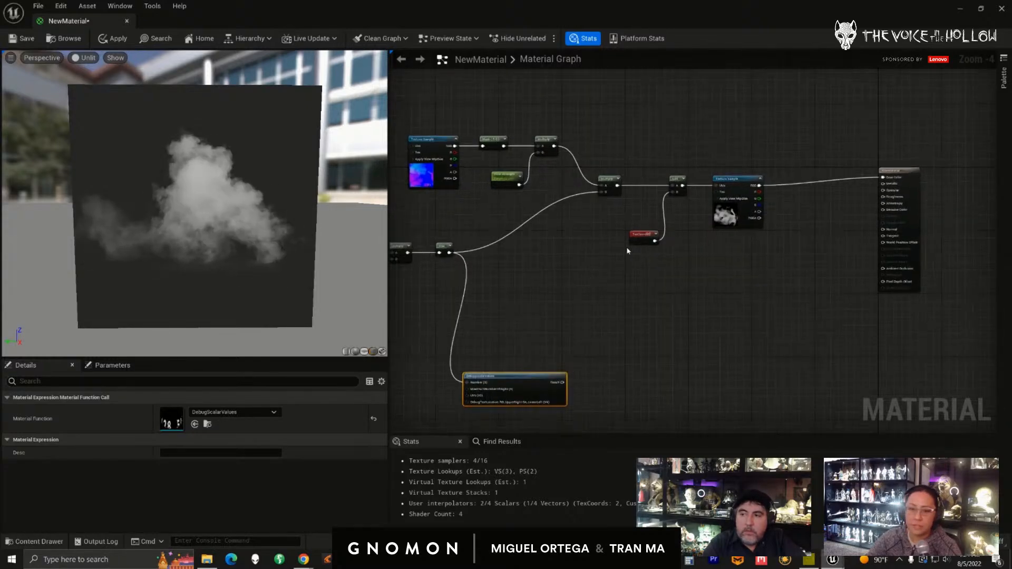
pyautogui.moveTo(593, 148); pyautogui.dragTo(766, 266)
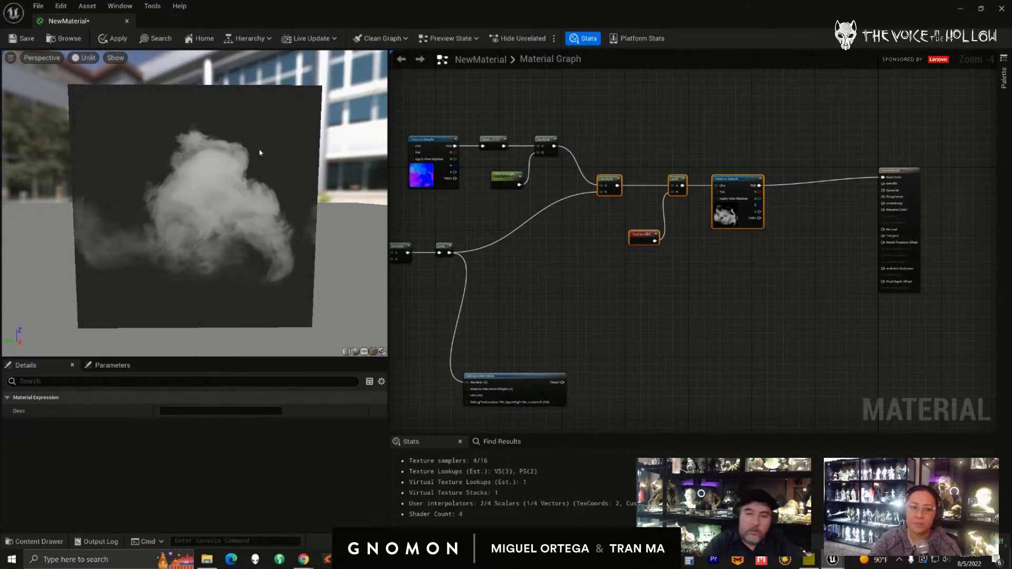
pyautogui.moveTo(597, 141); pyautogui.dragTo(773, 263)
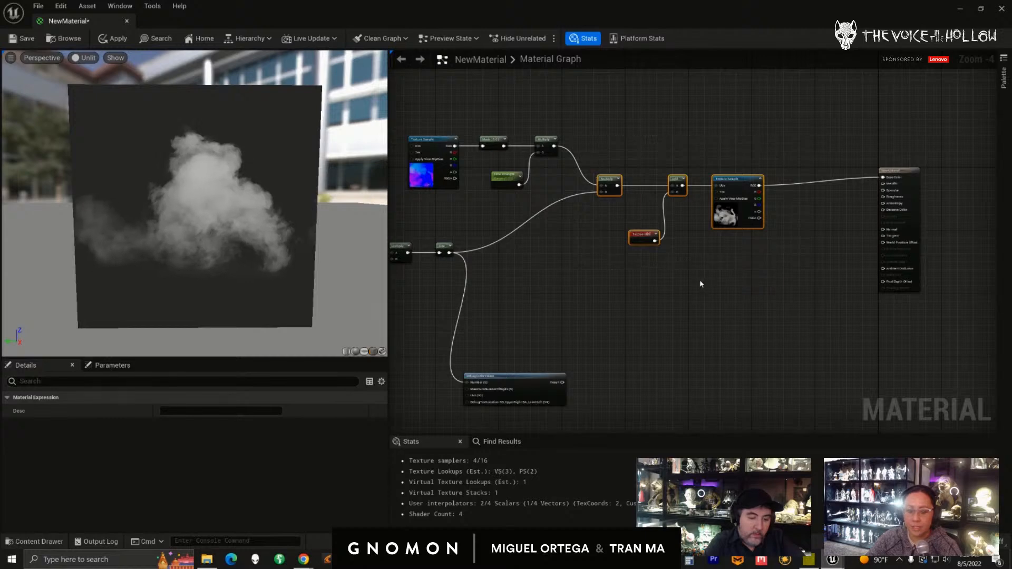
pyautogui.hotkey('ctrl', 'c')
pyautogui.hotkey('ctrl', 'v')
pyautogui.moveTo(778, 276); pyautogui.dragTo(722, 291)
pyautogui.moveTo(683, 261); pyautogui.dragTo(709, 241, button='right')
pyautogui.moveTo(754, 263); pyautogui.dragTo(757, 262)
pyautogui.moveTo(563, 316); pyautogui.dragTo(578, 310, button='right')
pyautogui.moveTo(563, 364); pyautogui.dragTo(582, 407)
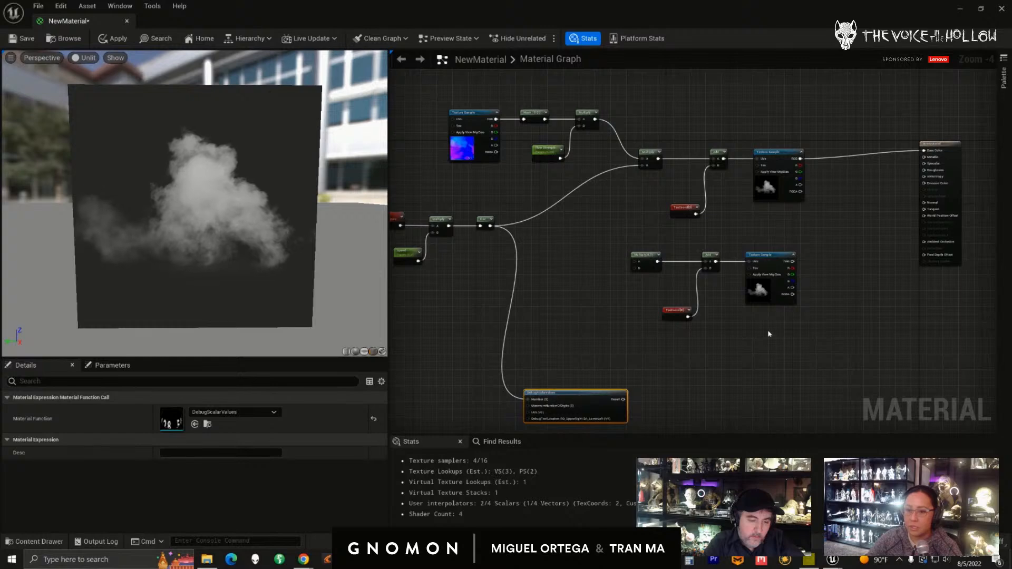
# - Delete the duplicated TexCoord node and reposition the remaining duplicated Multiply, Add and Texture Sample nodes
pyautogui.moveTo(769, 334); pyautogui.dragTo(743, 349, button='right')
pyautogui.click(645, 326)
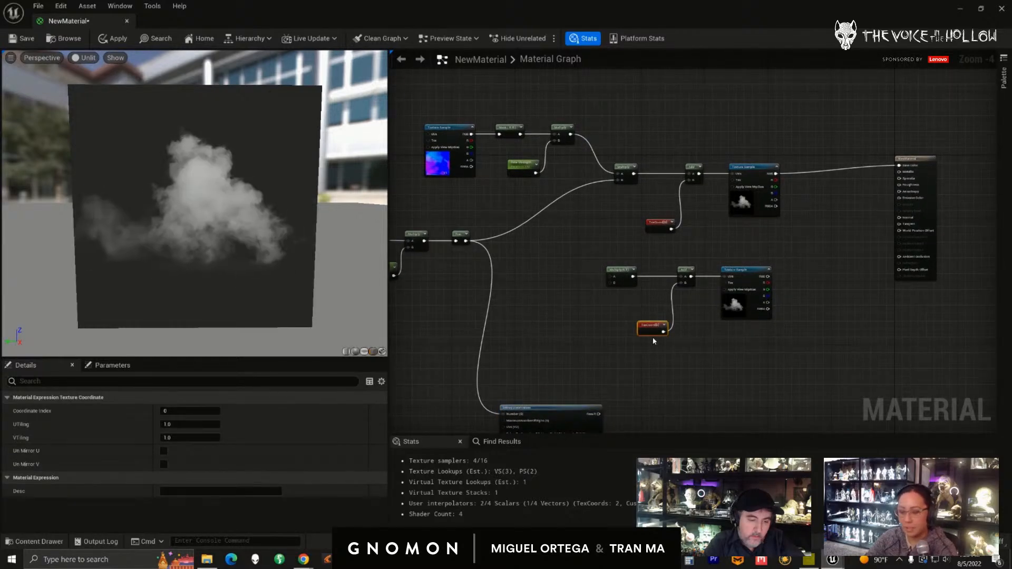
pyautogui.press('Delete')
pyautogui.scroll(3, 708, 322)
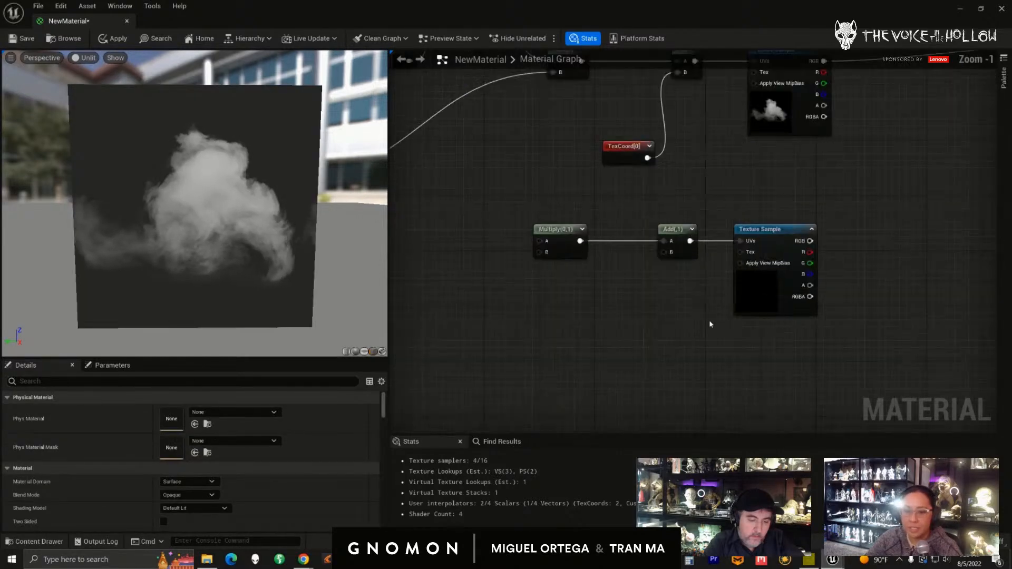
pyautogui.moveTo(528, 240); pyautogui.dragTo(814, 316)
pyautogui.moveTo(562, 282); pyautogui.dragTo(568, 290)
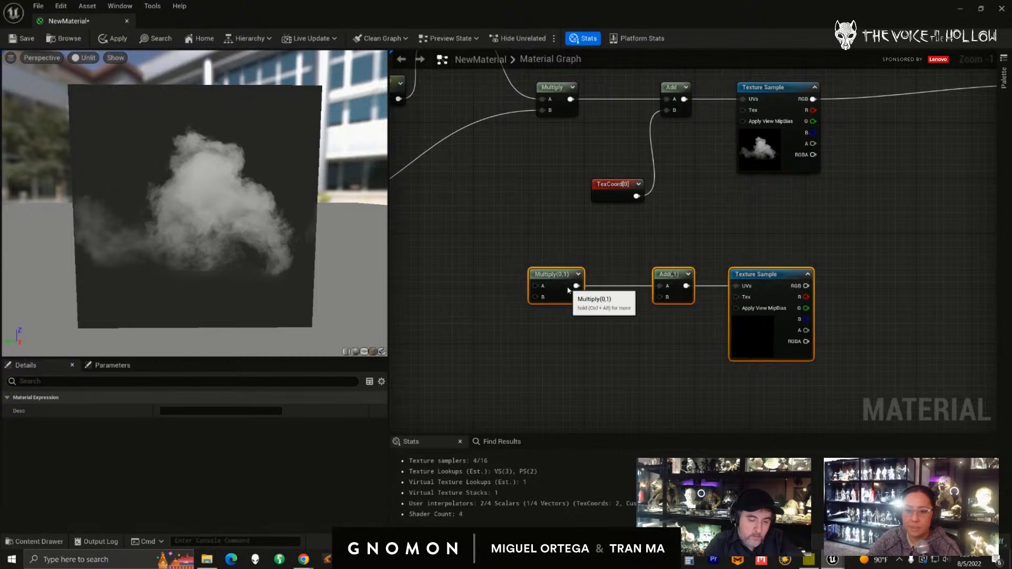
# - Wire the original TexCoord into the duplicated Add's B input and align the duplicated nodes beneath the originals
pyautogui.click(606, 258)
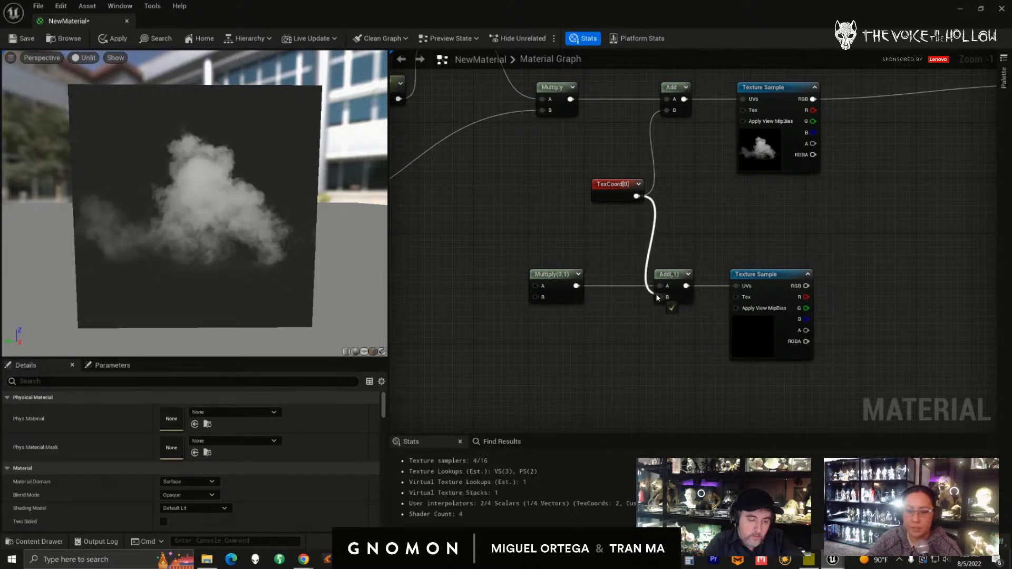
pyautogui.moveTo(660, 298); pyautogui.dragTo(661, 298)
pyautogui.click(613, 188)
pyautogui.scroll(-2, 614, 326)
pyautogui.moveTo(535, 258); pyautogui.dragTo(742, 356)
pyautogui.moveTo(709, 273); pyautogui.dragTo(720, 273)
pyautogui.scroll(-2, 676, 343)
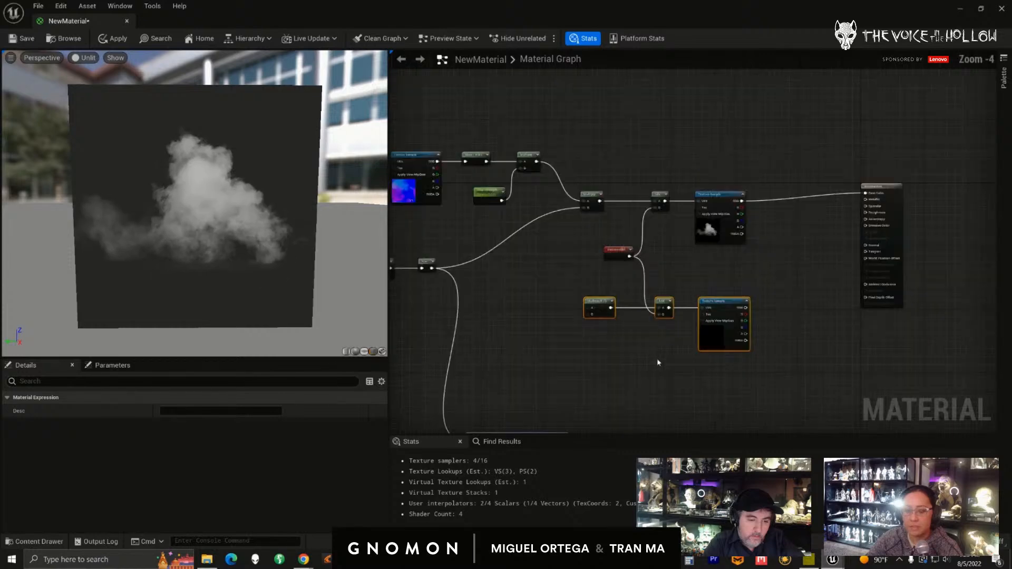
# - Move the flow-map nodes farther from the UV Multiply and straighten the duplicated Multiply with its Add
pyautogui.moveTo(447, 125); pyautogui.dragTo(554, 142)
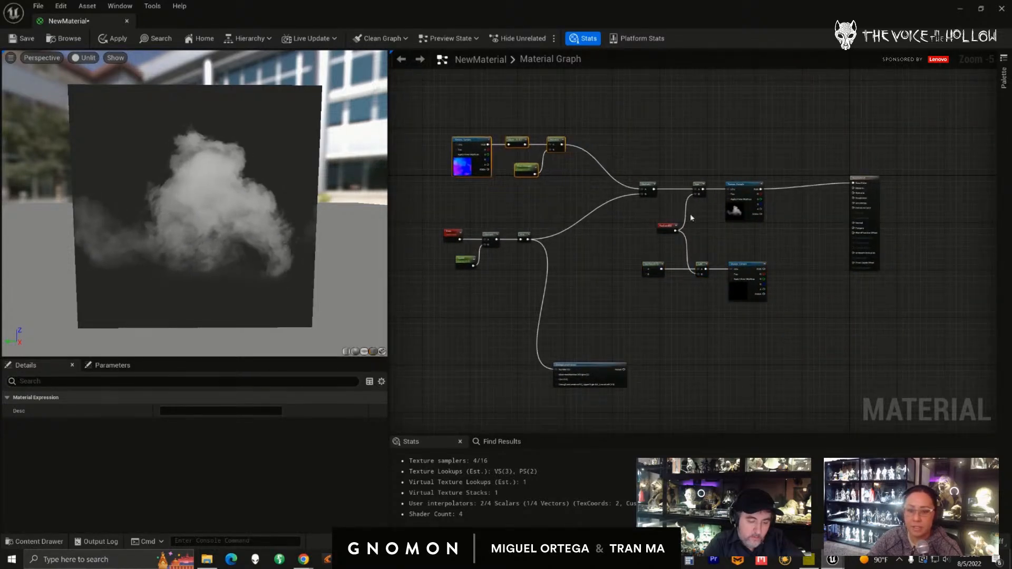
pyautogui.click(647, 266)
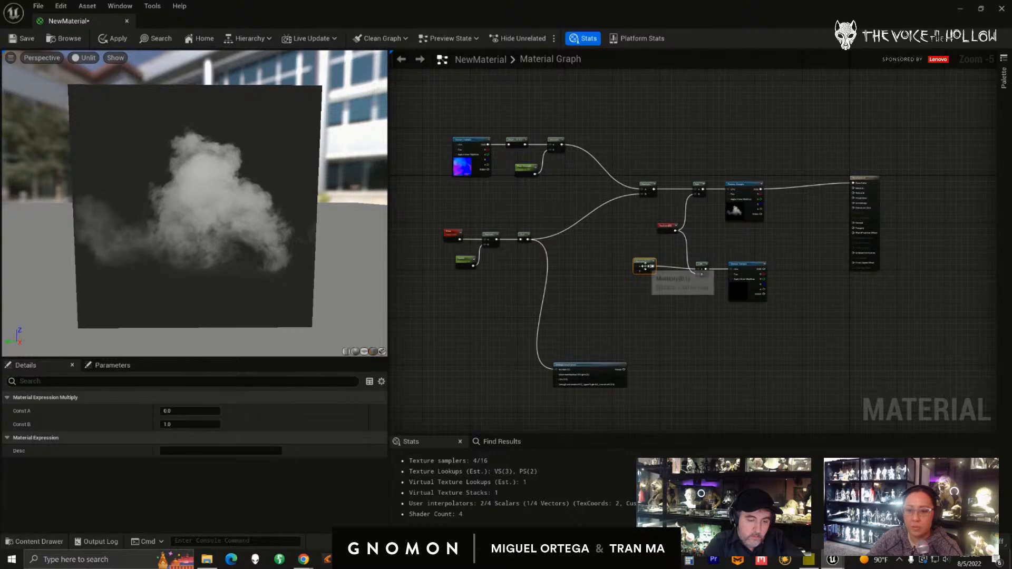
pyautogui.moveTo(645, 267); pyautogui.dragTo(652, 268)
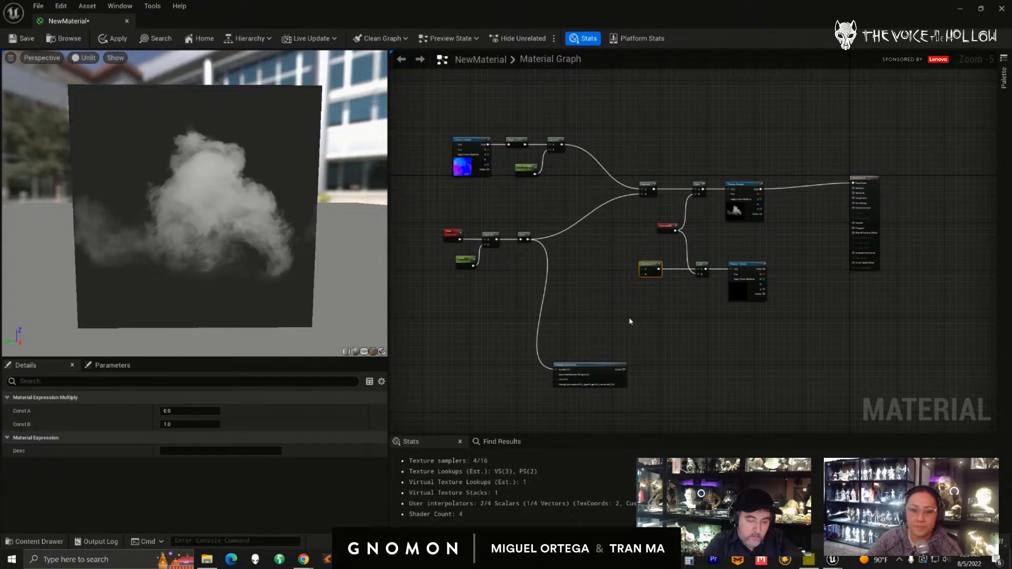
# - Wire the flow-strength Multiply into the duplicated Multiply's A input and Frac into its B input
pyautogui.scroll(1, 610, 309)
pyautogui.moveTo(475, 211); pyautogui.dragTo(488, 215)
pyautogui.moveTo(625, 261); pyautogui.dragTo(549, 264)
pyautogui.moveTo(521, 86); pyautogui.dragTo(554, 152)
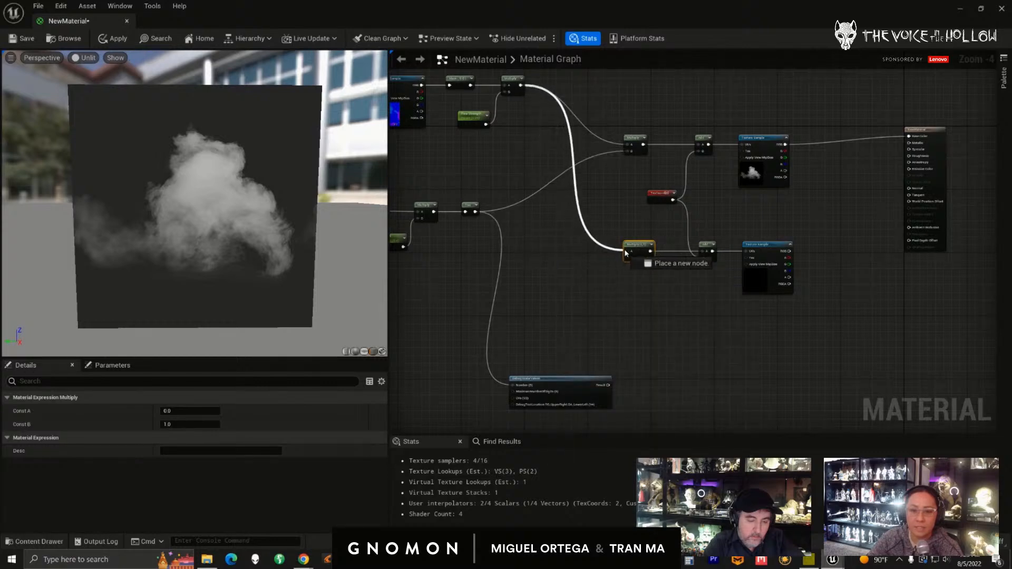
pyautogui.moveTo(622, 150); pyautogui.dragTo(627, 145)
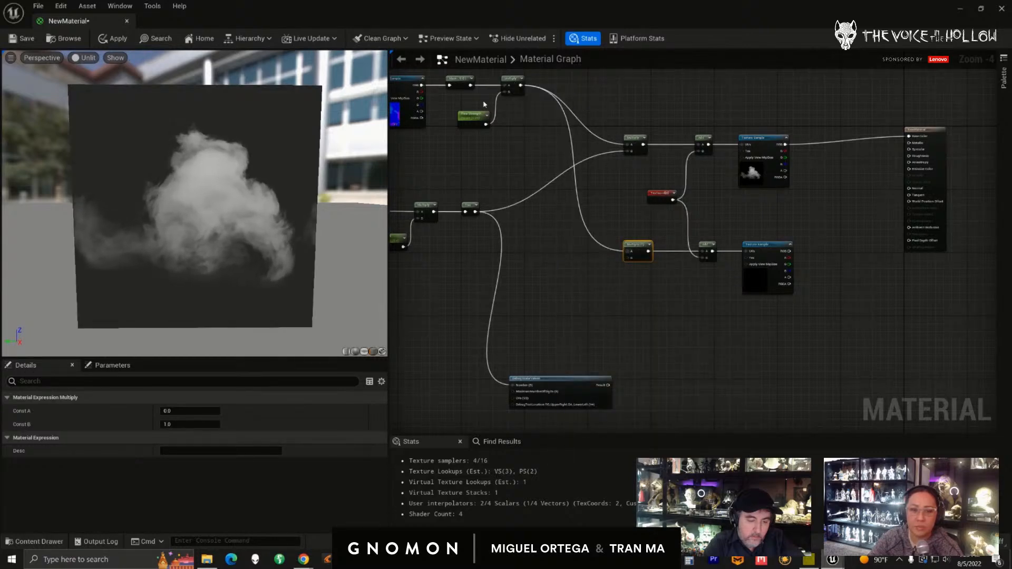
pyautogui.moveTo(476, 212); pyautogui.dragTo(630, 257)
# - Create an Add node beneath the time nodes and wire the Time–Speed Multiply's output into its A input
pyautogui.moveTo(588, 298); pyautogui.dragTo(614, 280, button='right')
pyautogui.moveTo(603, 369); pyautogui.dragTo(559, 392)
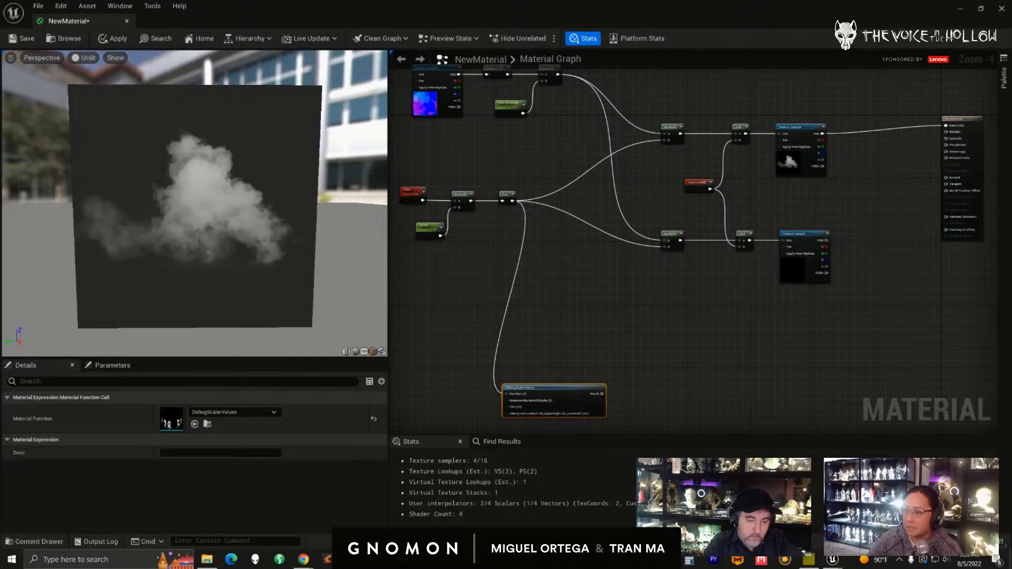
pyautogui.rightClick(569, 282)
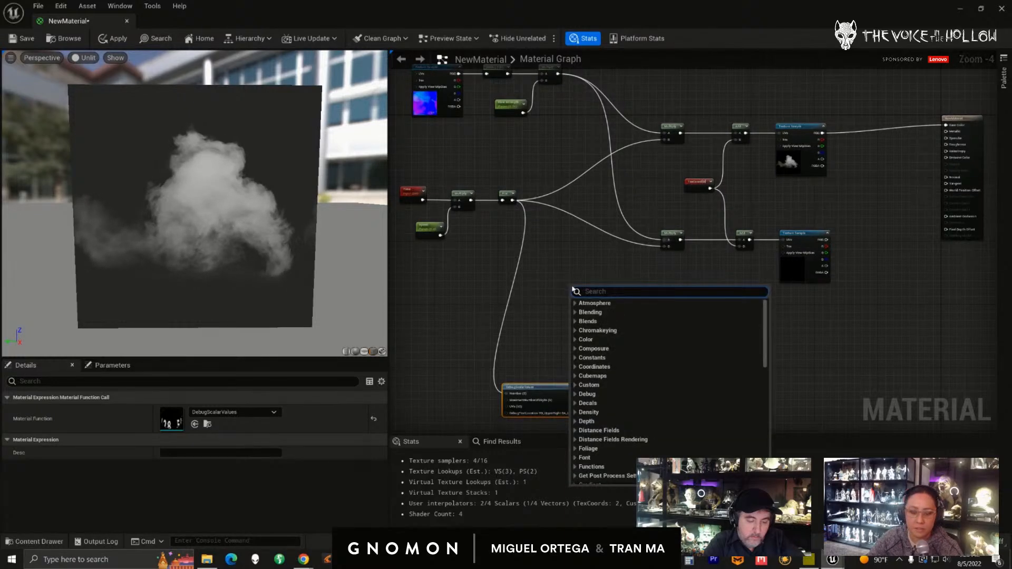
pyautogui.write('add')
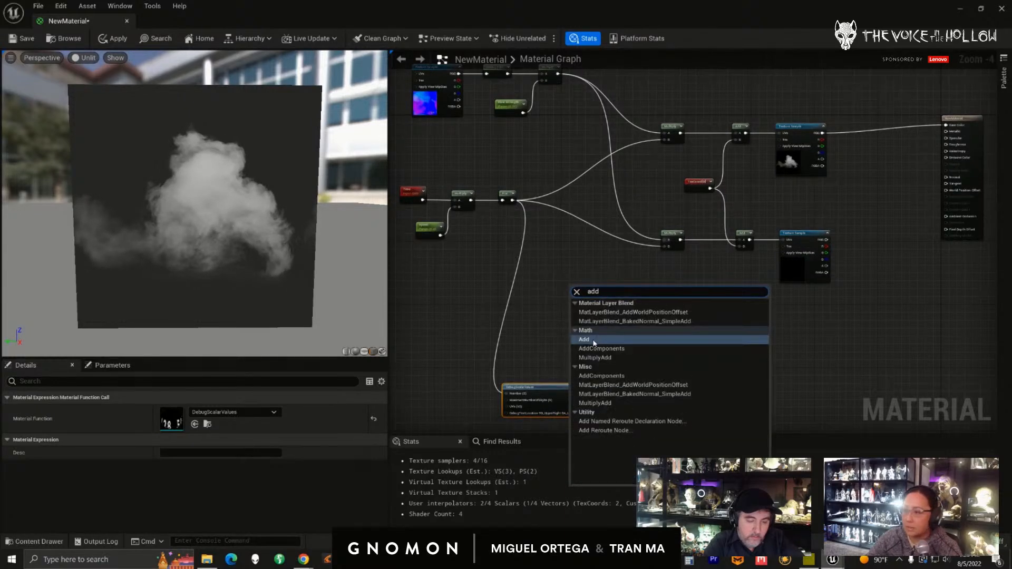
pyautogui.click(593, 341)
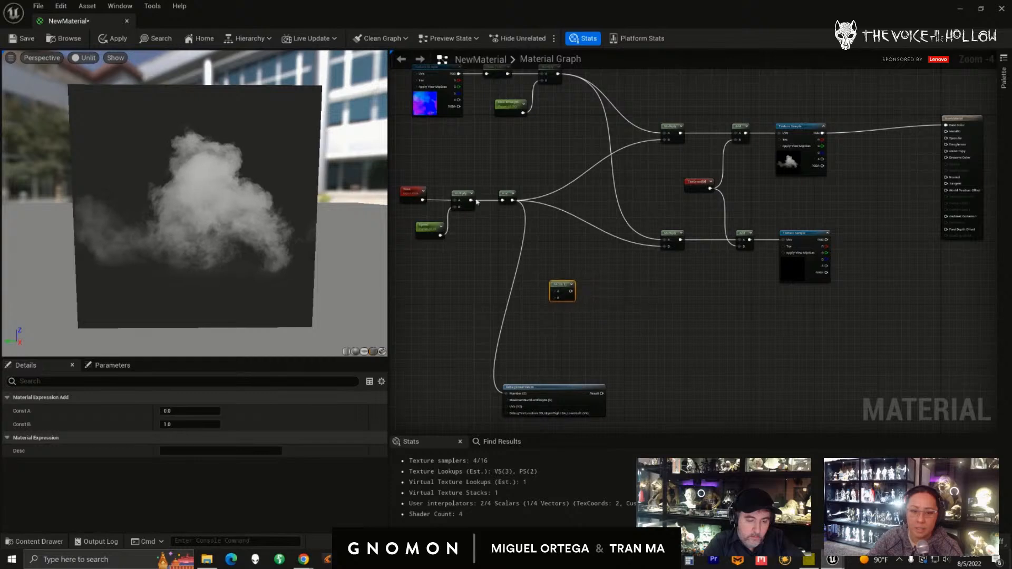
pyautogui.moveTo(471, 202); pyautogui.dragTo(501, 283)
pyautogui.moveTo(573, 287); pyautogui.dragTo(578, 245, button='right')
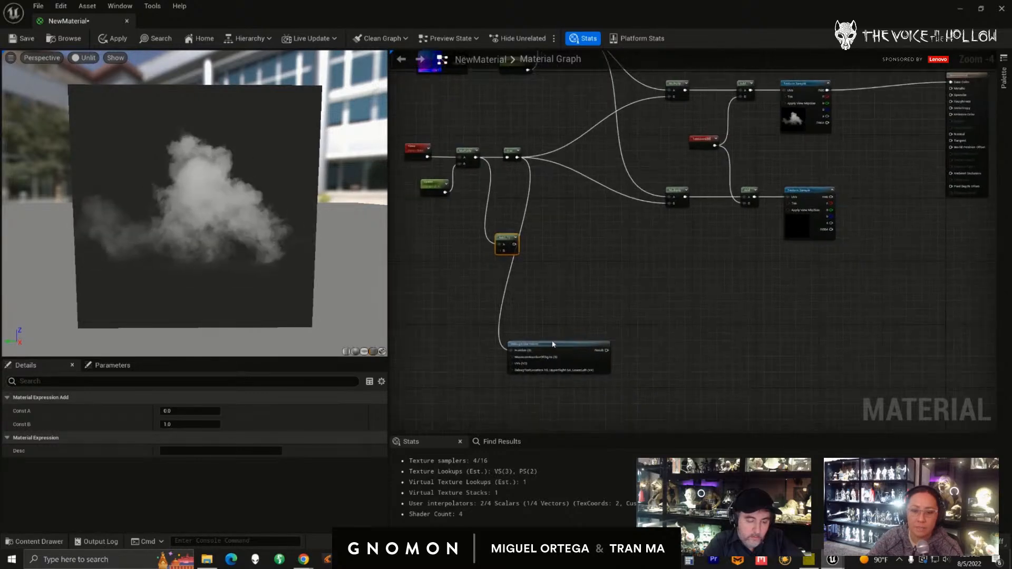
# - Move the DebugScalarValues node farther away from the new Add node to clear space
pyautogui.moveTo(552, 344); pyautogui.dragTo(593, 363)
pyautogui.moveTo(562, 311); pyautogui.dragTo(578, 324, button='right')
pyautogui.rightClick(589, 307)
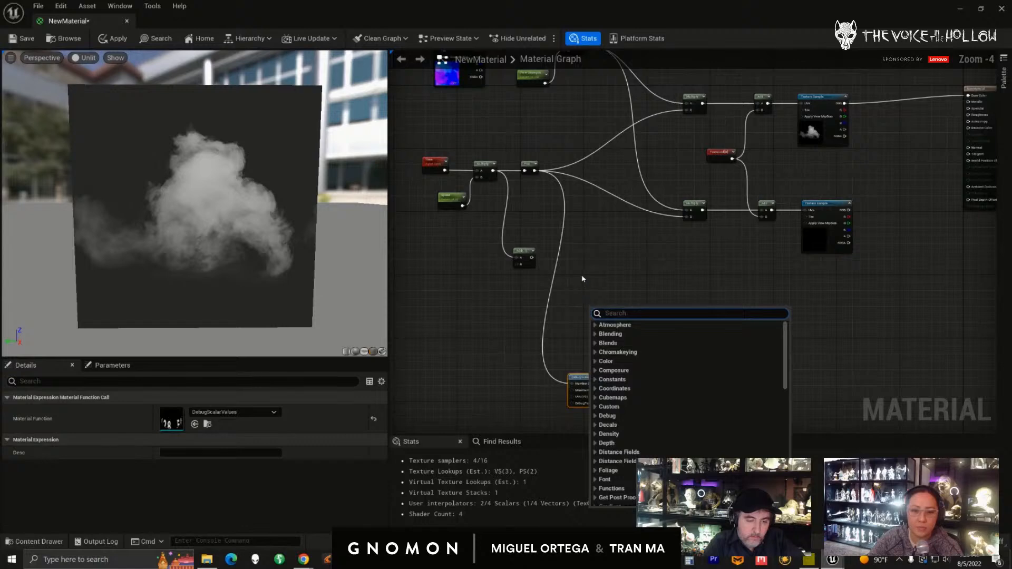
pyautogui.scroll(2, 582, 275)
pyautogui.click(525, 258)
# - Create a constant of 0.5, wire it into the new Add's B input and tidy both nodes
pyautogui.moveTo(599, 267); pyautogui.dragTo(673, 296, button='right')
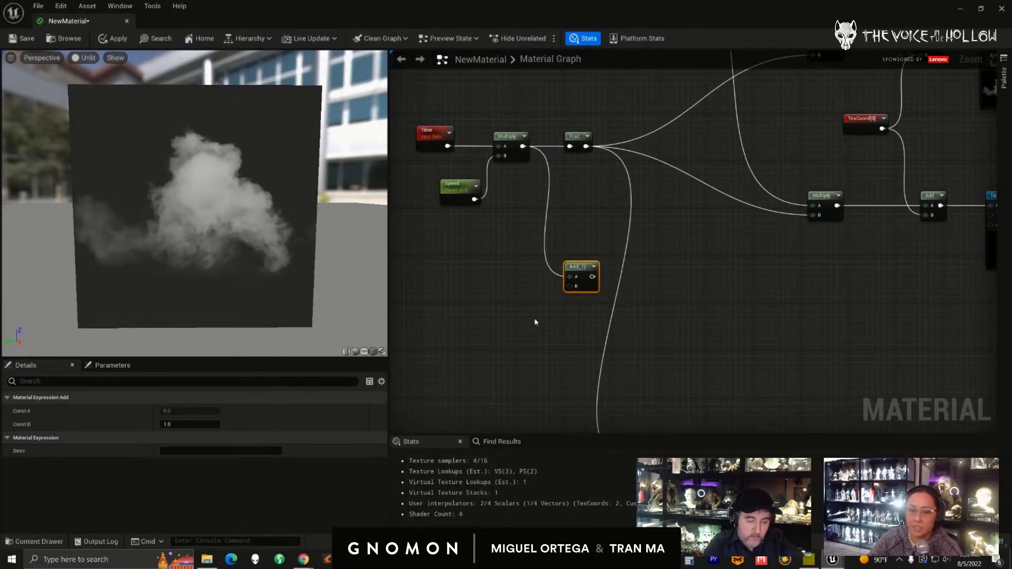
pyautogui.moveTo(525, 330); pyautogui.dragTo(526, 331, button='right')
pyautogui.click(510, 326)
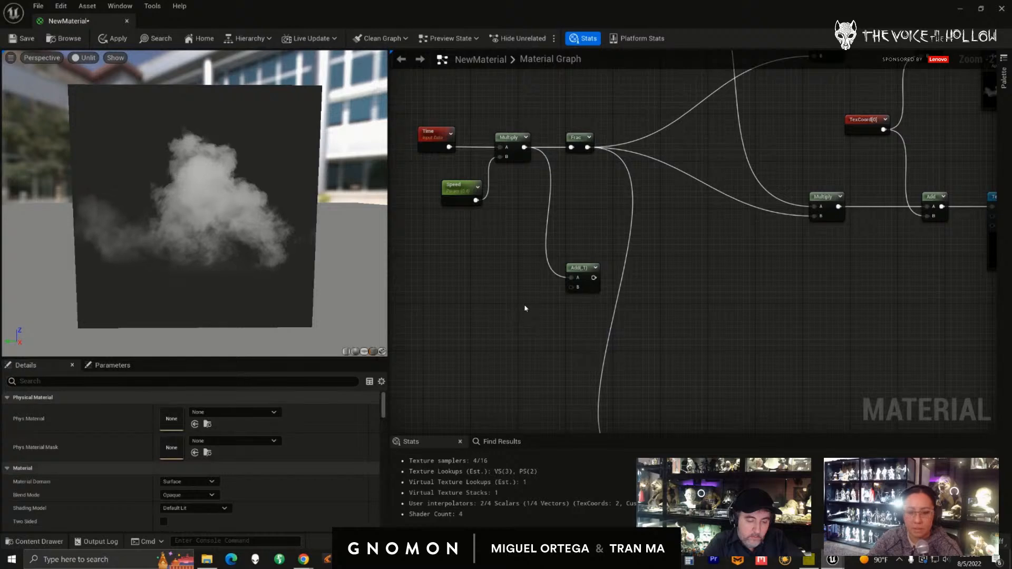
pyautogui.click(518, 318)
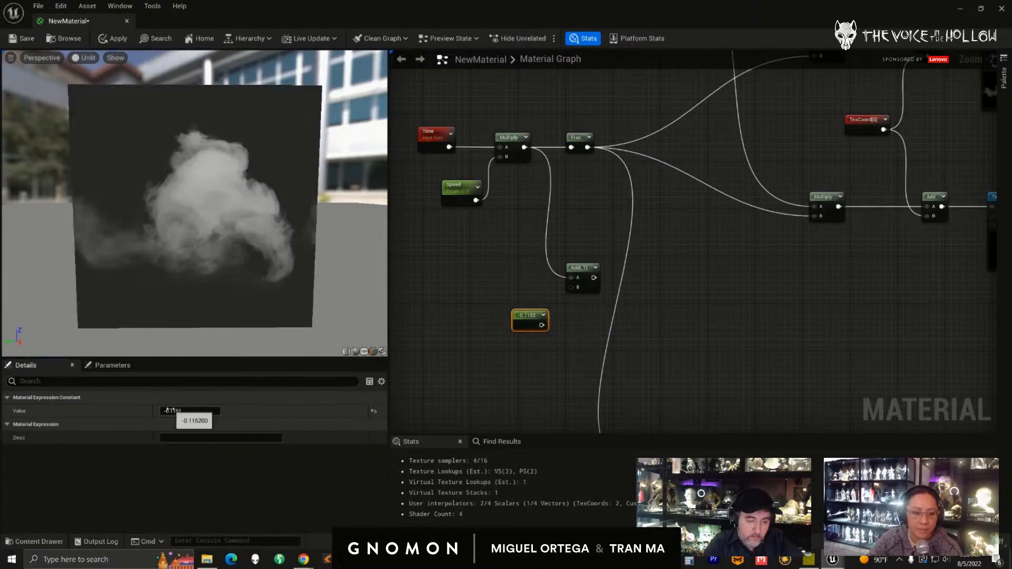
pyautogui.write('0.5')
pyautogui.press('Return')
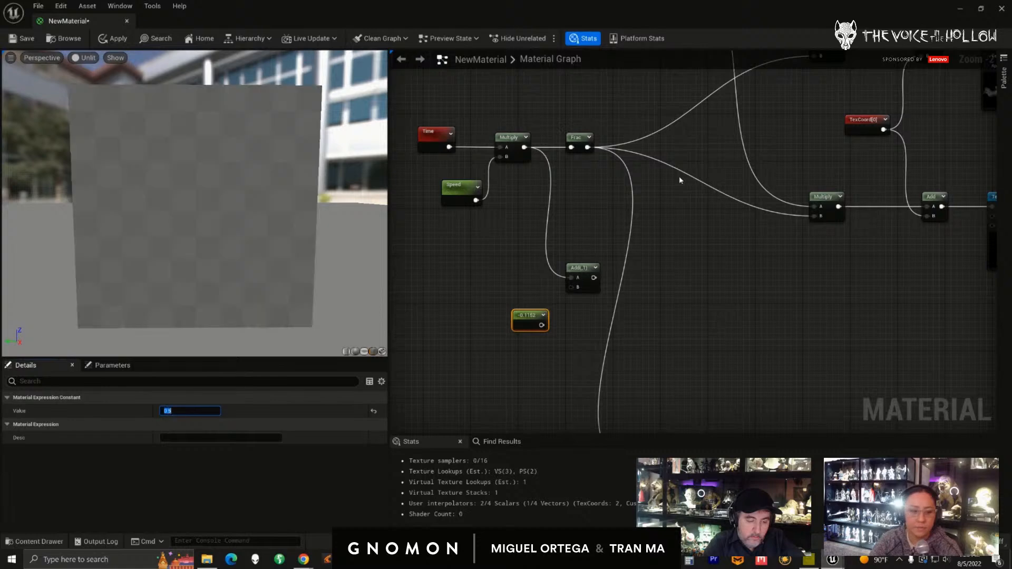
pyautogui.moveTo(571, 300); pyautogui.dragTo(572, 288)
pyautogui.moveTo(522, 321); pyautogui.dragTo(534, 323)
pyautogui.moveTo(640, 317); pyautogui.dragTo(627, 322, button='right')
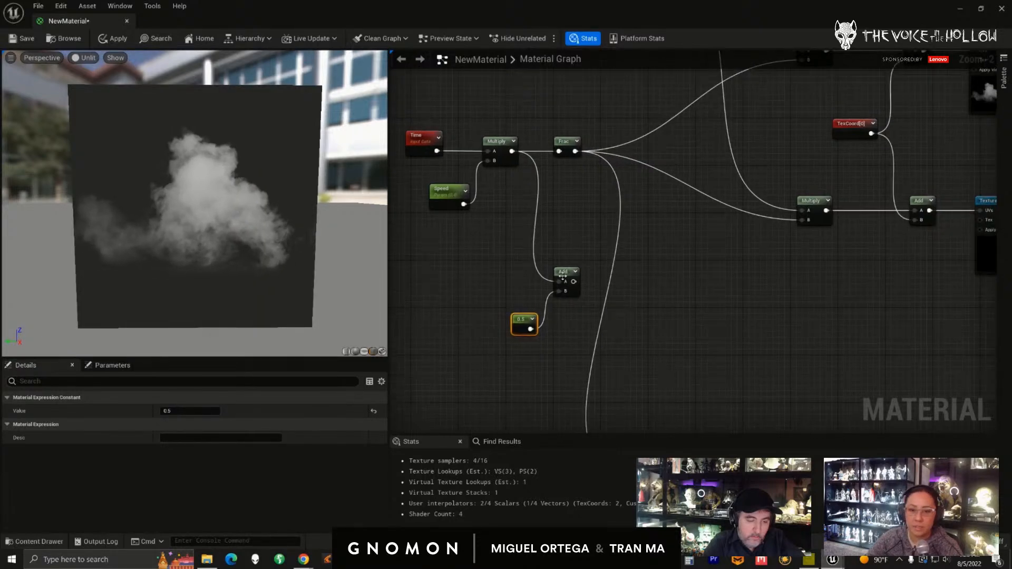
pyautogui.moveTo(565, 281); pyautogui.dragTo(572, 275)
# - Create a second Frac node and wire the time-offset Add's output into it
pyautogui.moveTo(642, 291); pyautogui.dragTo(591, 309, button='right')
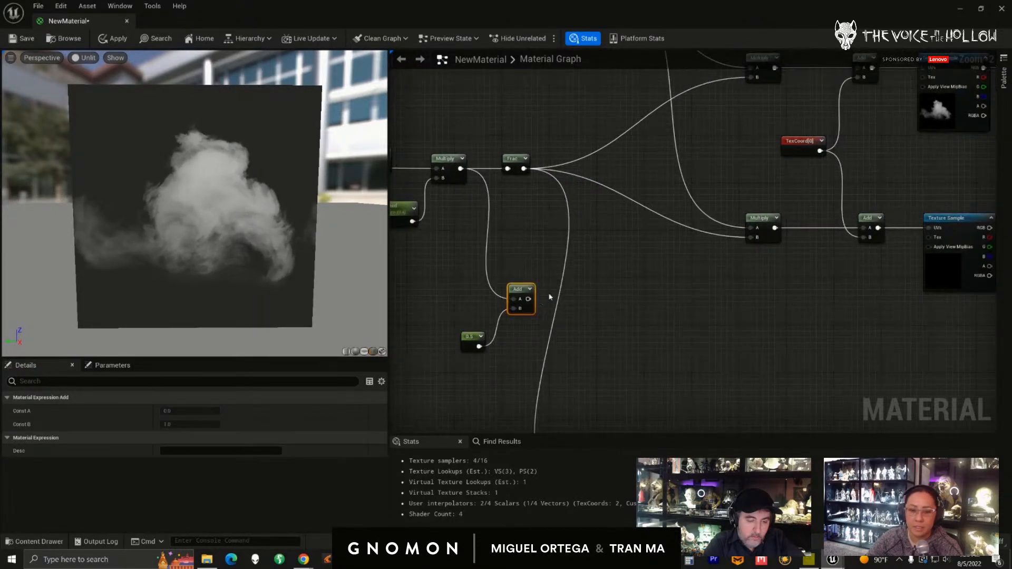
pyautogui.rightClick(614, 309)
pyautogui.write('frac')
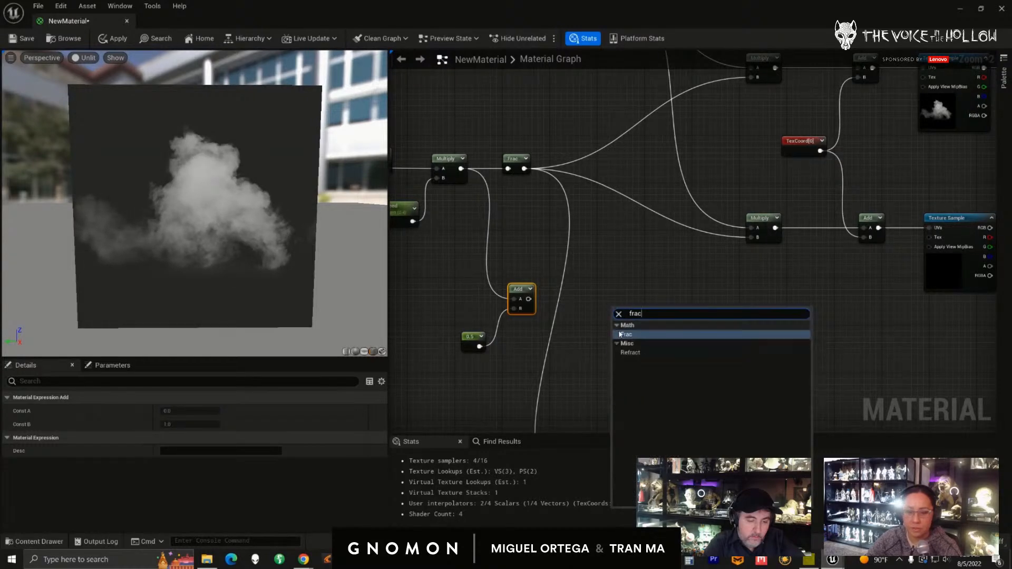
pyautogui.click(627, 335)
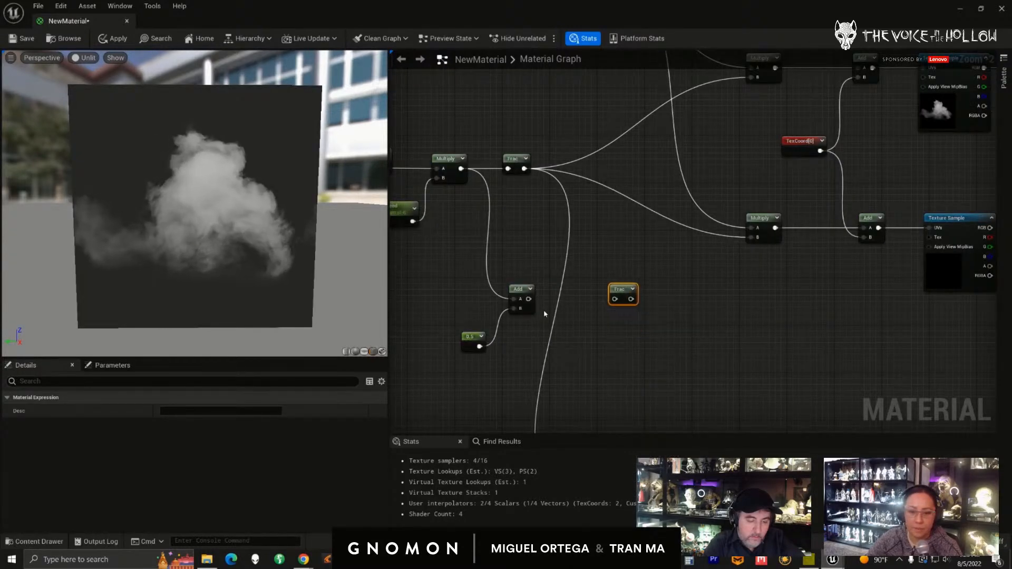
pyautogui.moveTo(529, 299); pyautogui.dragTo(614, 299)
# - Align the constant, Add and second Frac beneath the original Frac, and move Time, Speed and their Multiply farther back
pyautogui.moveTo(444, 280); pyautogui.dragTo(641, 348)
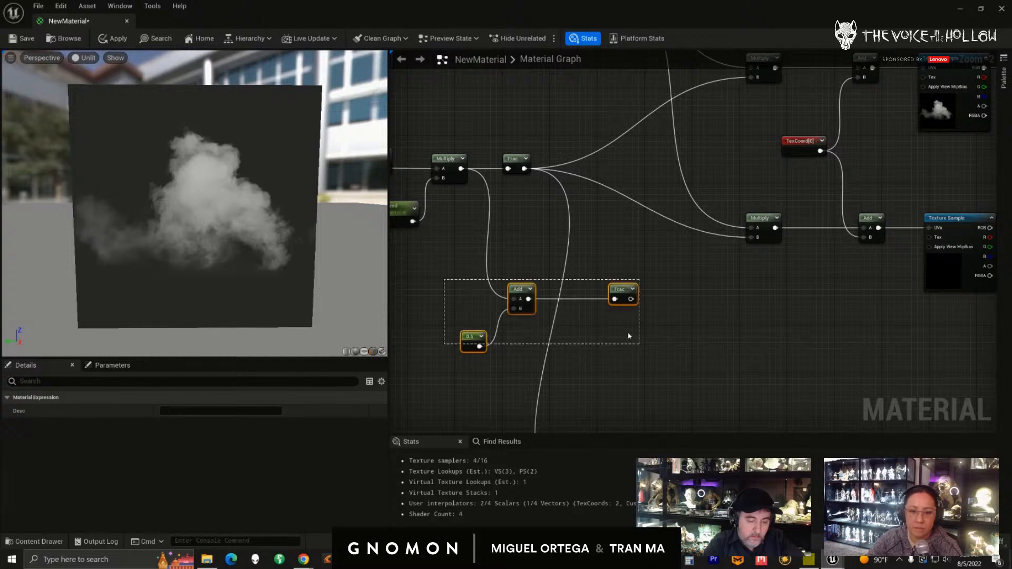
pyautogui.moveTo(621, 291); pyautogui.dragTo(514, 291)
pyautogui.moveTo(619, 303); pyautogui.dragTo(783, 329, button='right')
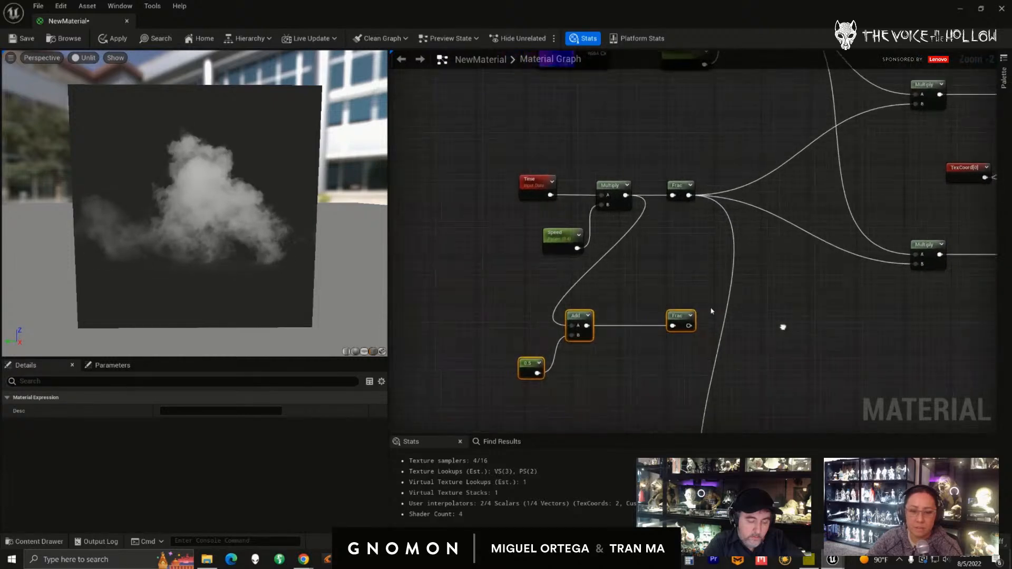
pyautogui.moveTo(574, 234); pyautogui.dragTo(491, 187)
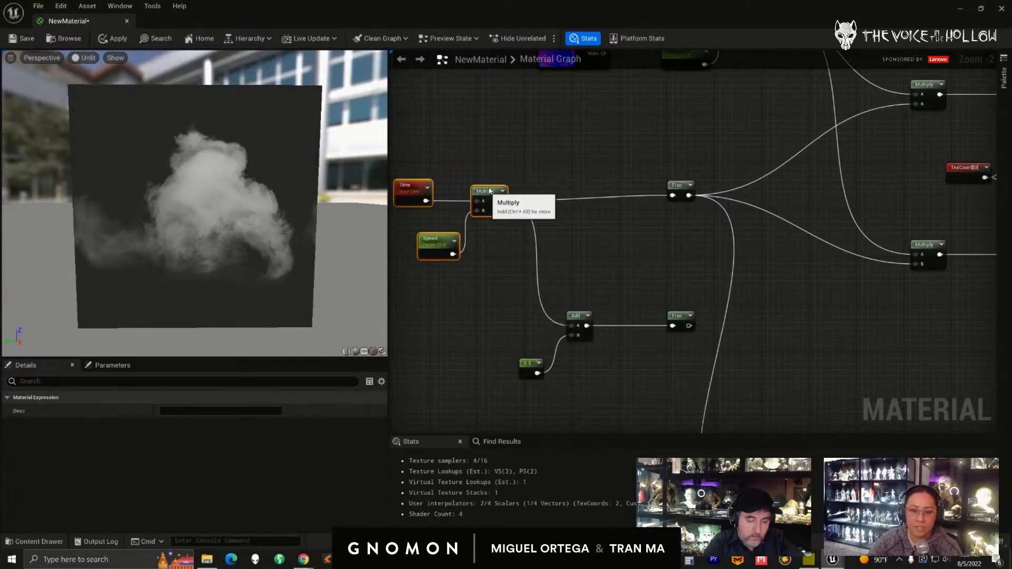
pyautogui.moveTo(657, 281); pyautogui.dragTo(602, 269, button='right')
# - Wire the second Frac's output into the duplicated UV Multiply's B input, replacing the original Frac connection
pyautogui.moveTo(656, 309); pyautogui.dragTo(541, 317, button='right')
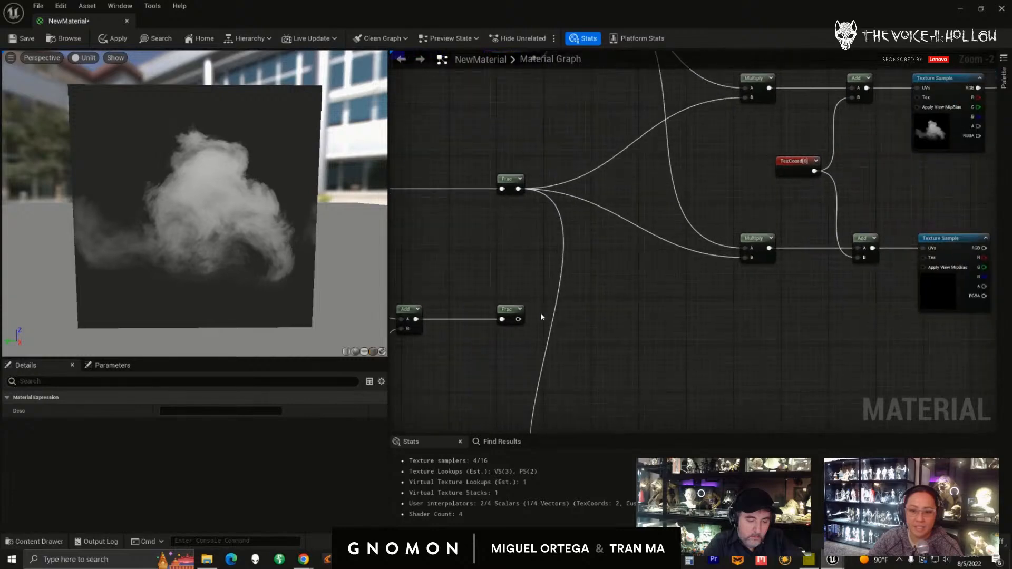
pyautogui.moveTo(517, 319); pyautogui.dragTo(745, 257)
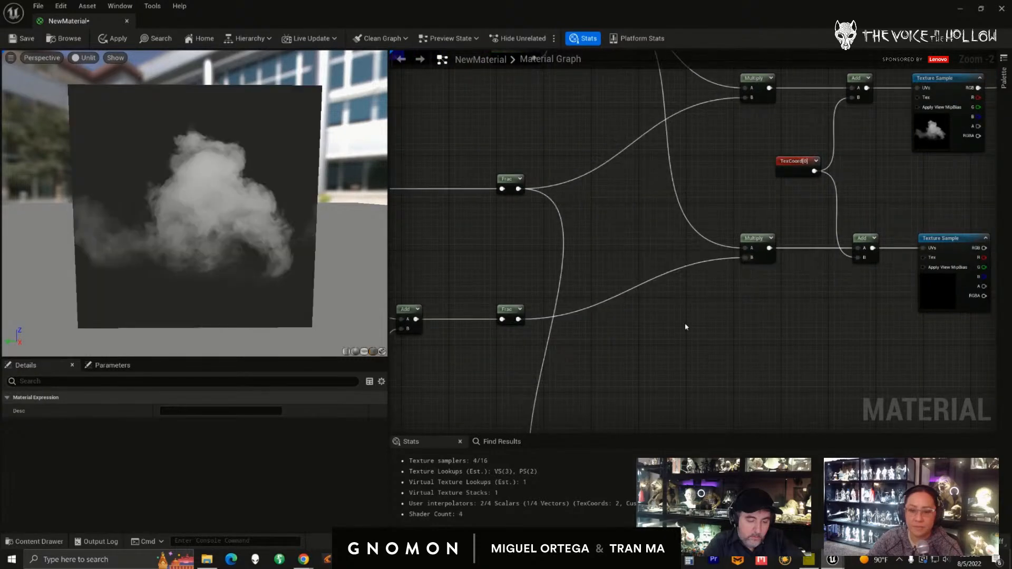
pyautogui.scroll(-2, 680, 330)
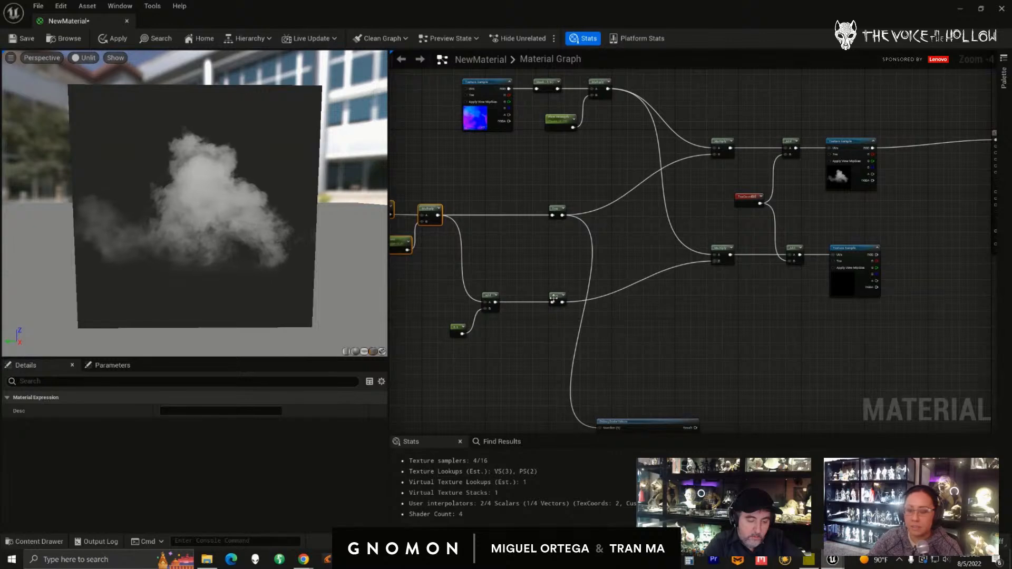
pyautogui.moveTo(714, 286); pyautogui.dragTo(630, 291, button='right')
pyautogui.moveTo(561, 337); pyautogui.dragTo(612, 311, button='right')
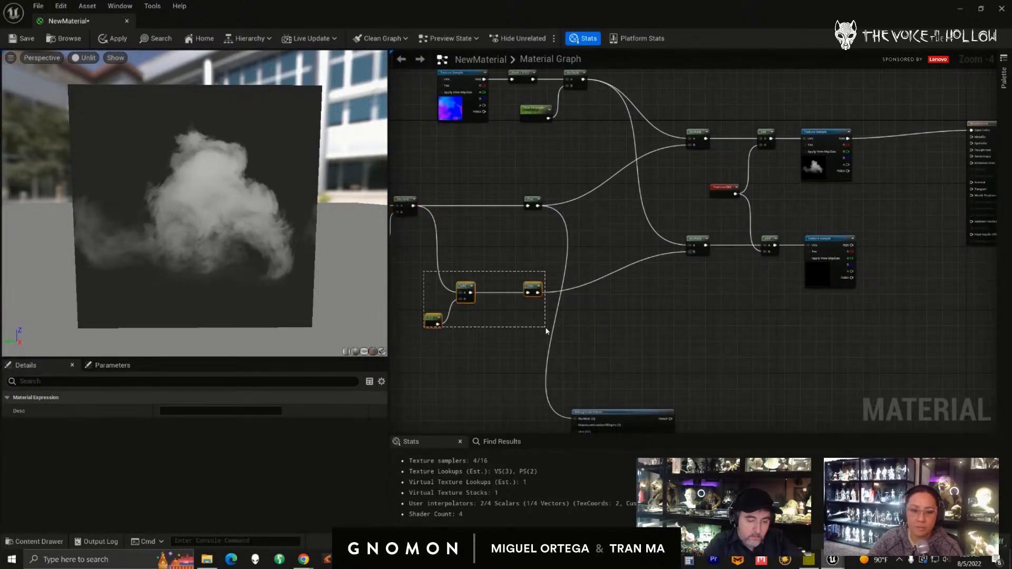
# - Preview the duplicated fog Texture Sample in the viewport and align it beneath the original Texture Sample
pyautogui.scroll(2, 732, 307)
pyautogui.click(710, 272)
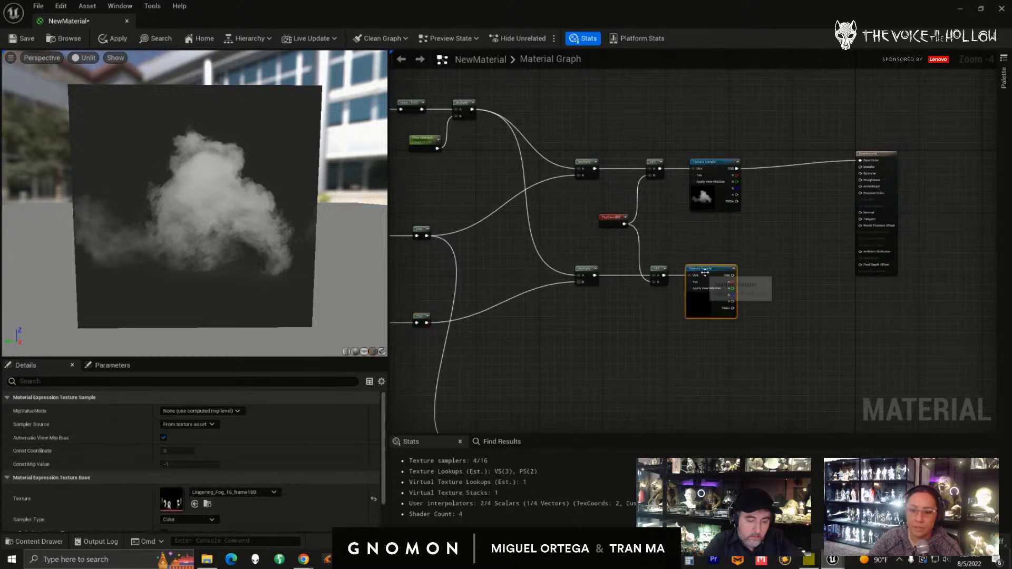
pyautogui.rightClick(710, 271)
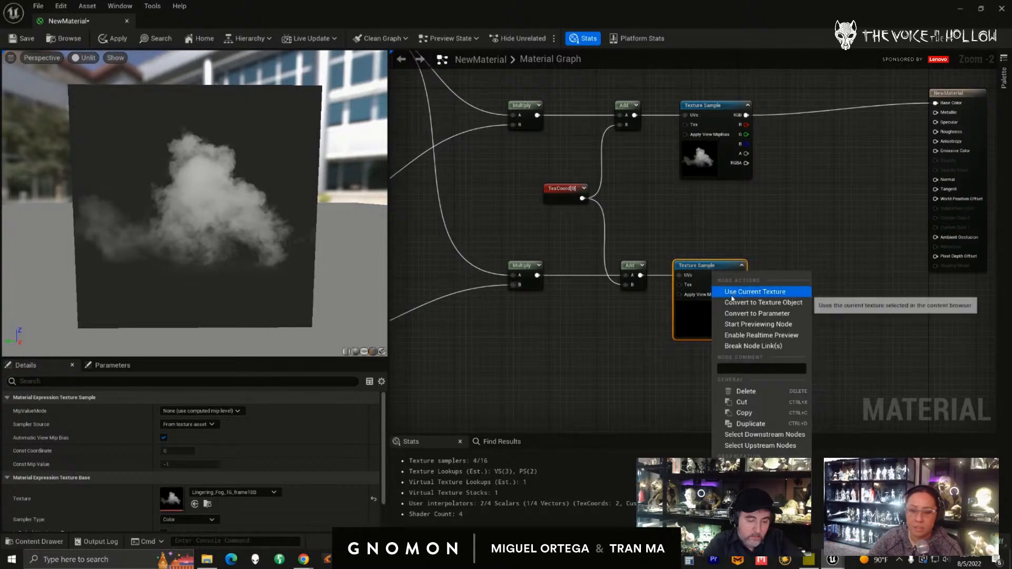
pyautogui.click(743, 324)
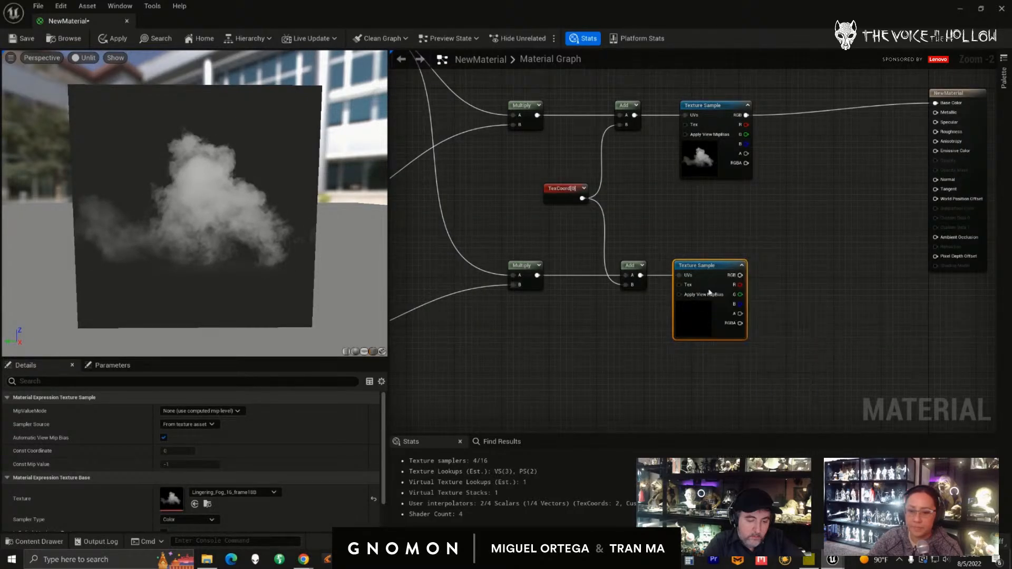
pyautogui.moveTo(705, 276); pyautogui.dragTo(714, 267)
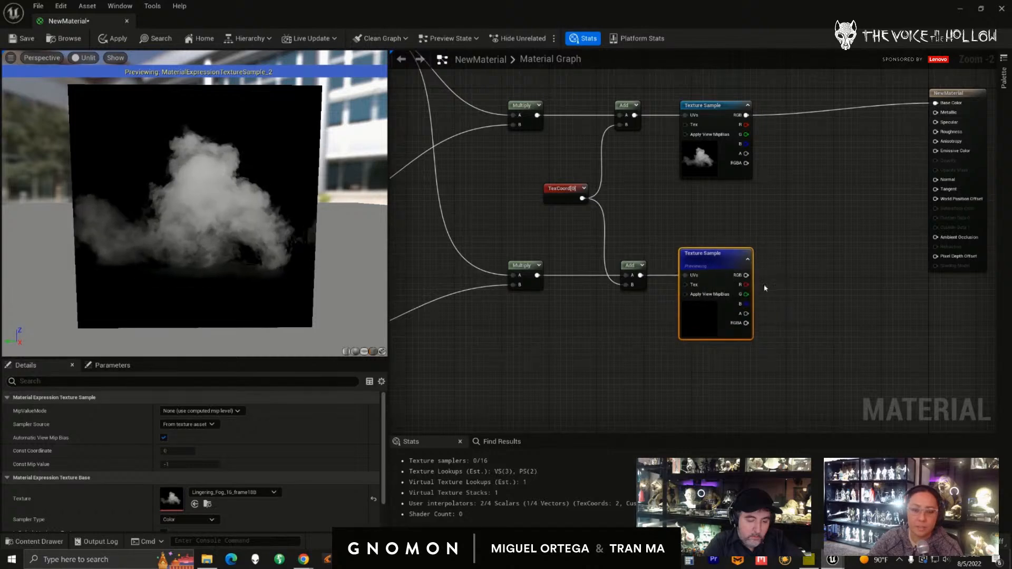
# - Align the NewMaterial result node so its Base Color link from the original Texture Sample runs straight
pyautogui.scroll(-2, 772, 292)
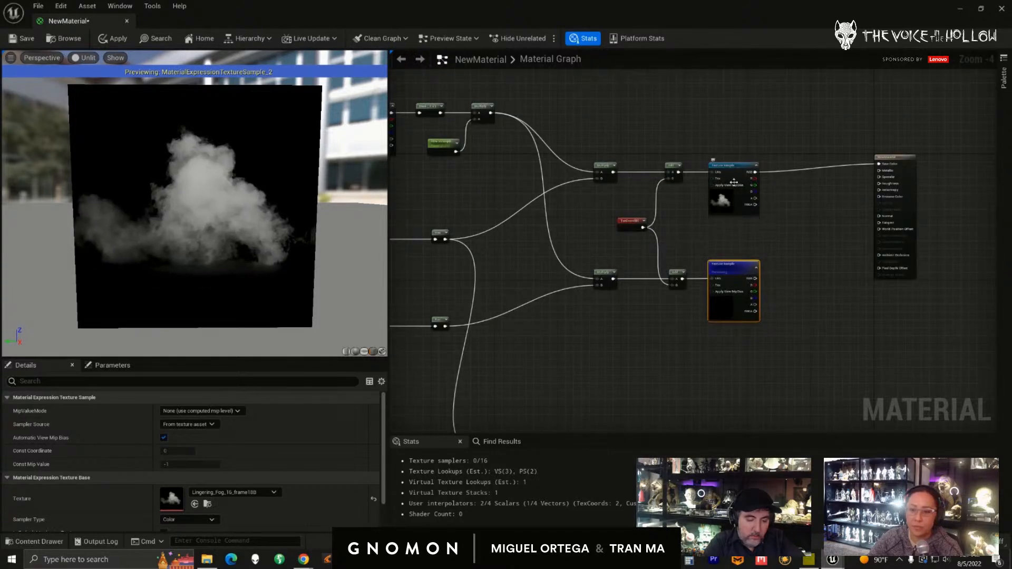
pyautogui.moveTo(789, 246); pyautogui.dragTo(729, 253, button='right')
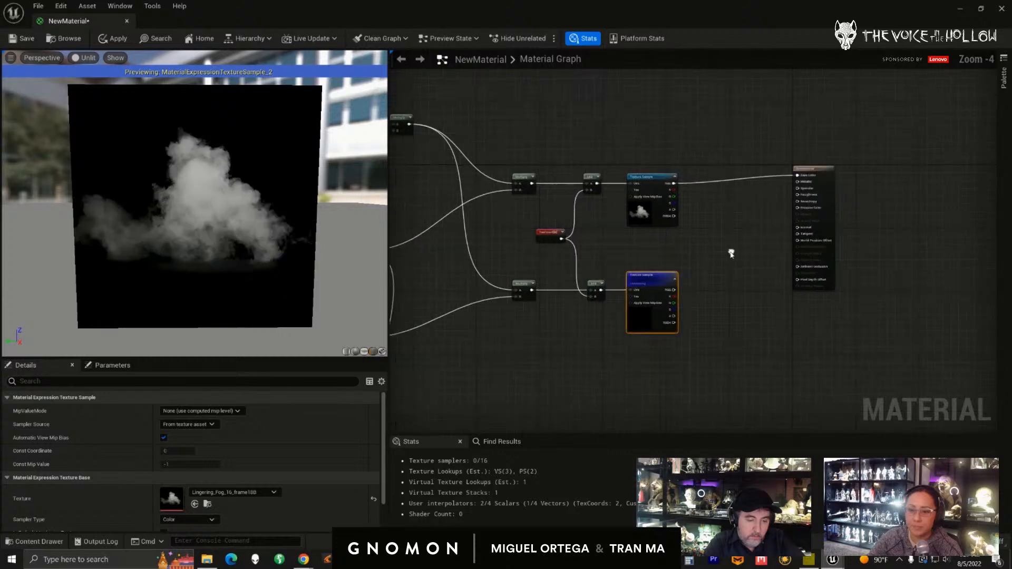
pyautogui.scroll(2, 743, 264)
pyautogui.moveTo(865, 188); pyautogui.dragTo(881, 200)
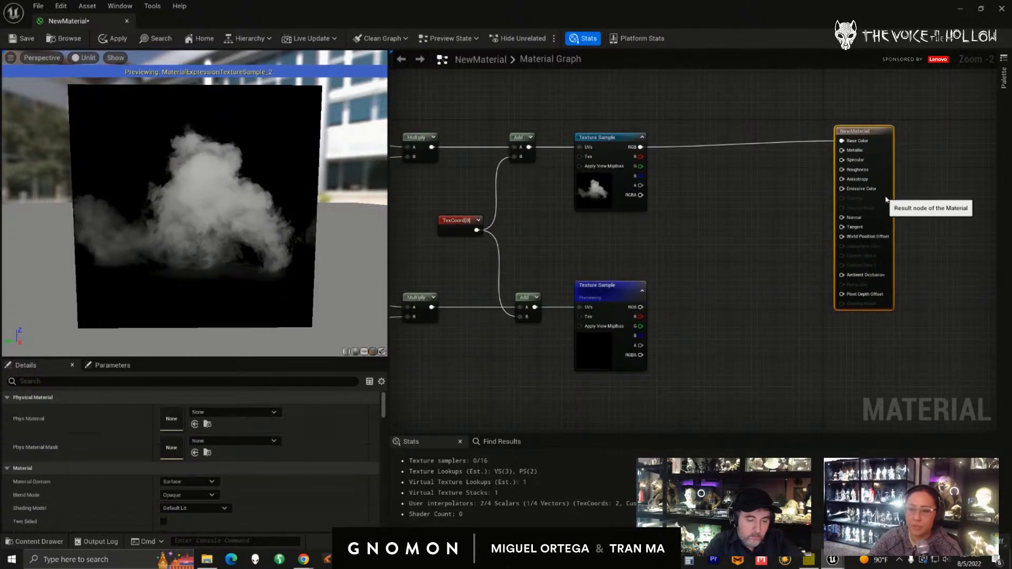
# - Create a LinearInterpolate node and wire the original Texture Sample's RGB into A and the duplicate's RGB into B
pyautogui.rightClick(705, 242)
pyautogui.write('linear')
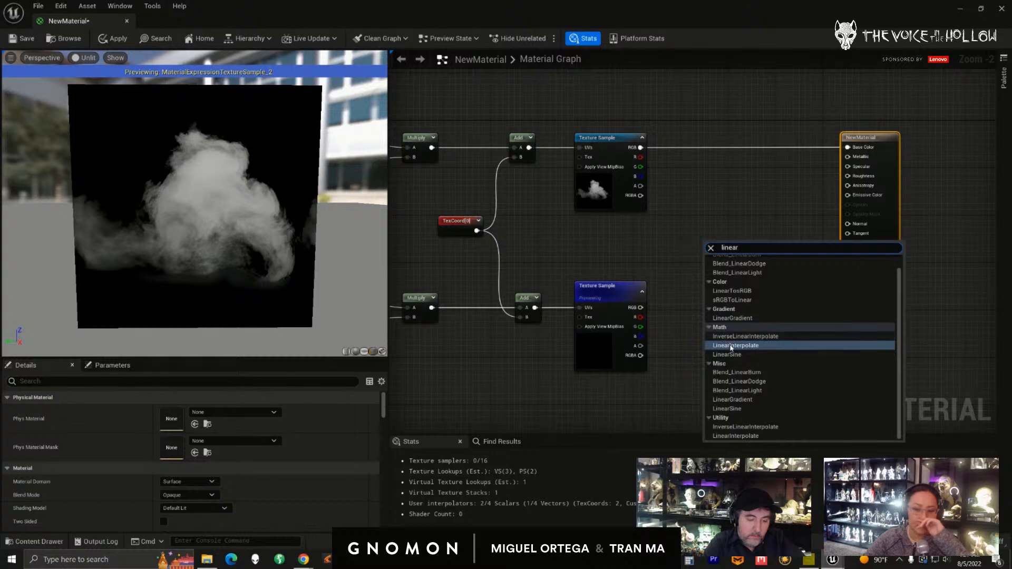
pyautogui.click(736, 345)
pyautogui.moveTo(641, 147); pyautogui.dragTo(709, 255)
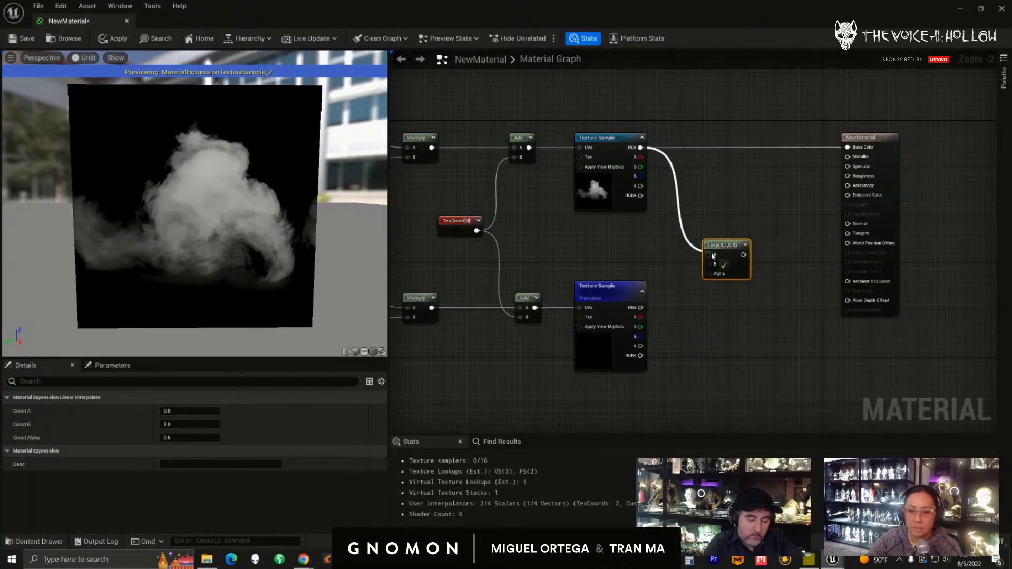
pyautogui.moveTo(641, 307); pyautogui.dragTo(709, 264)
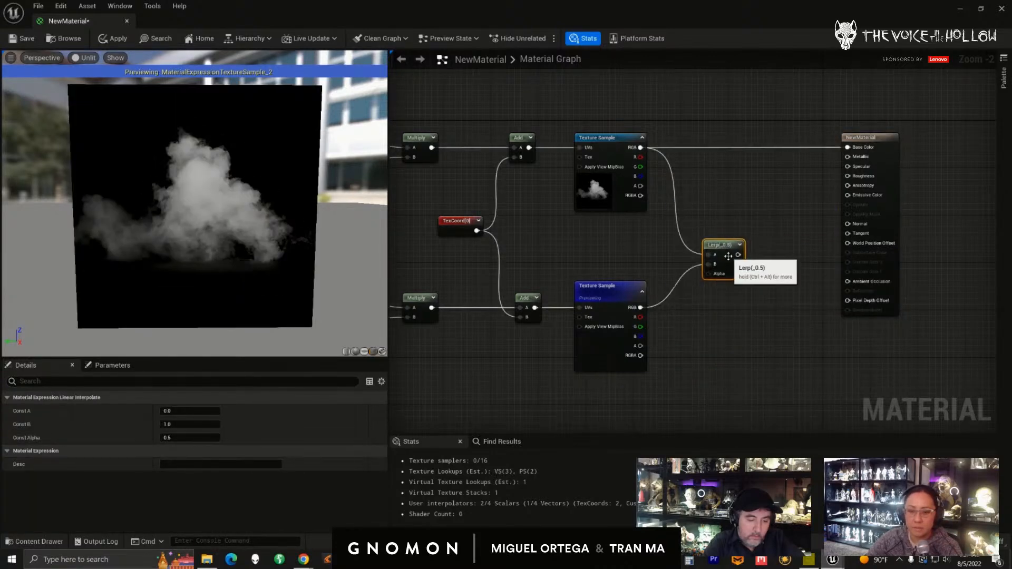
# - Preview the Lerp node, align it between the Texture Samples and examine the blended fog up close
pyautogui.rightClick(723, 264)
pyautogui.click(748, 284)
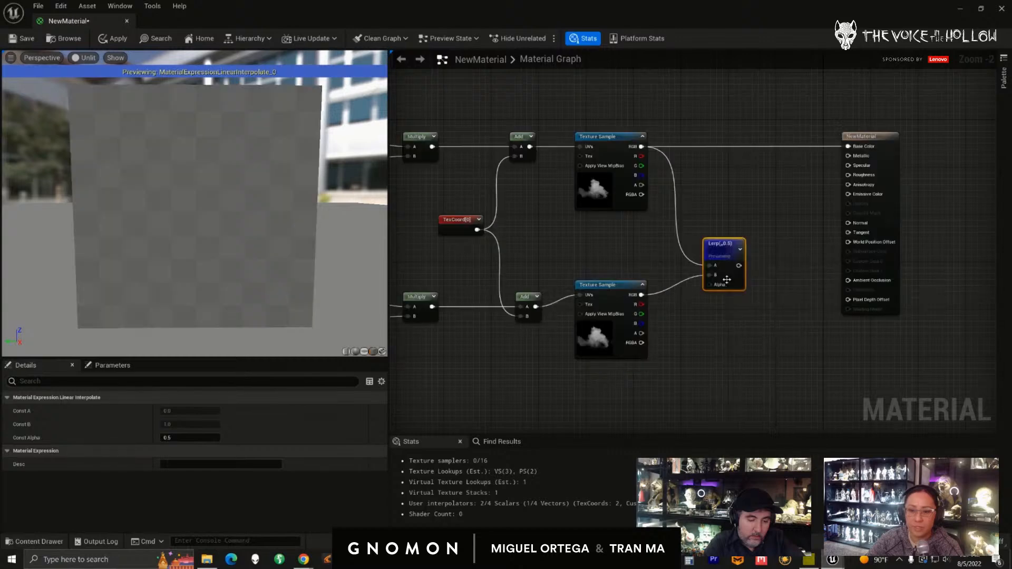
pyautogui.moveTo(725, 265); pyautogui.dragTo(727, 253)
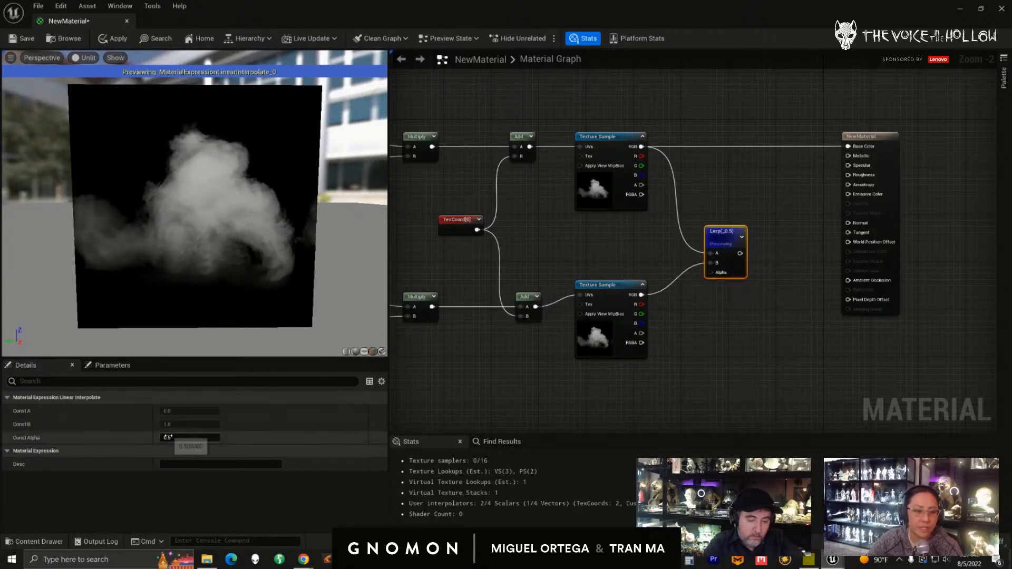
pyautogui.scroll(4, 236, 241)
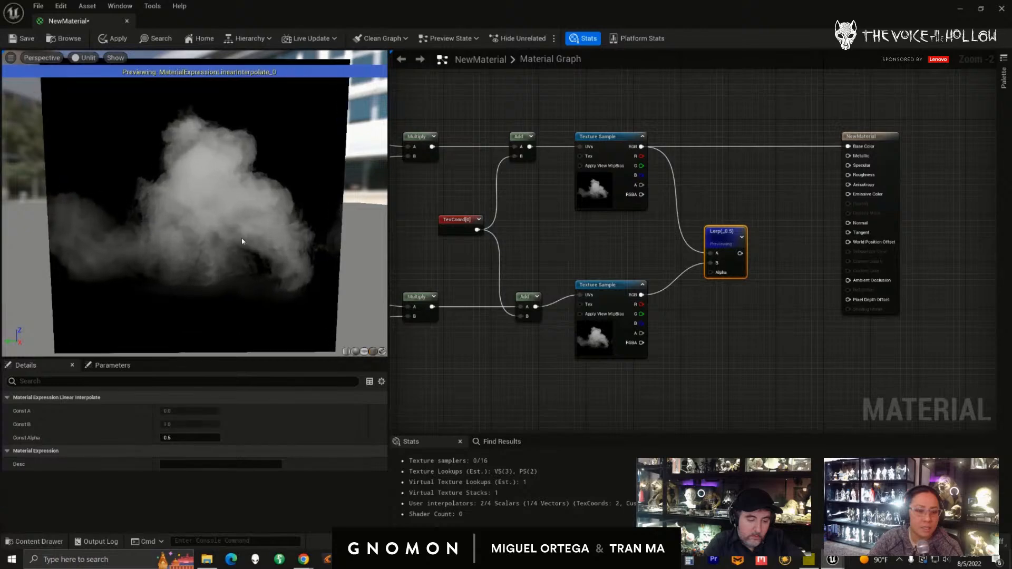
pyautogui.scroll(-4, 250, 253)
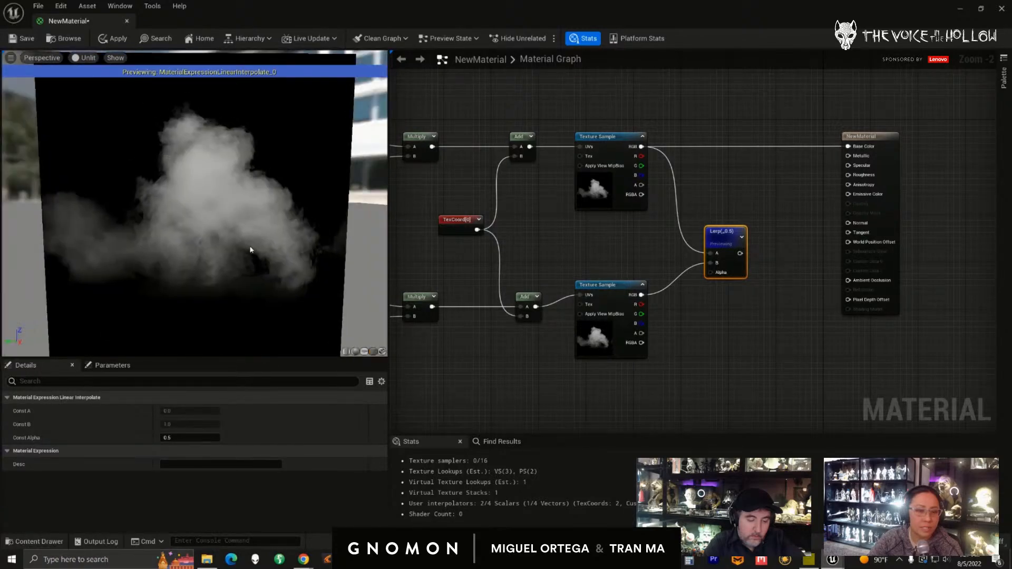
# - Set the Lerp's Const Alpha to 0 and then to 1 to compare the two fog samples
pyautogui.click(183, 438)
pyautogui.write('0')
pyautogui.press('Return')
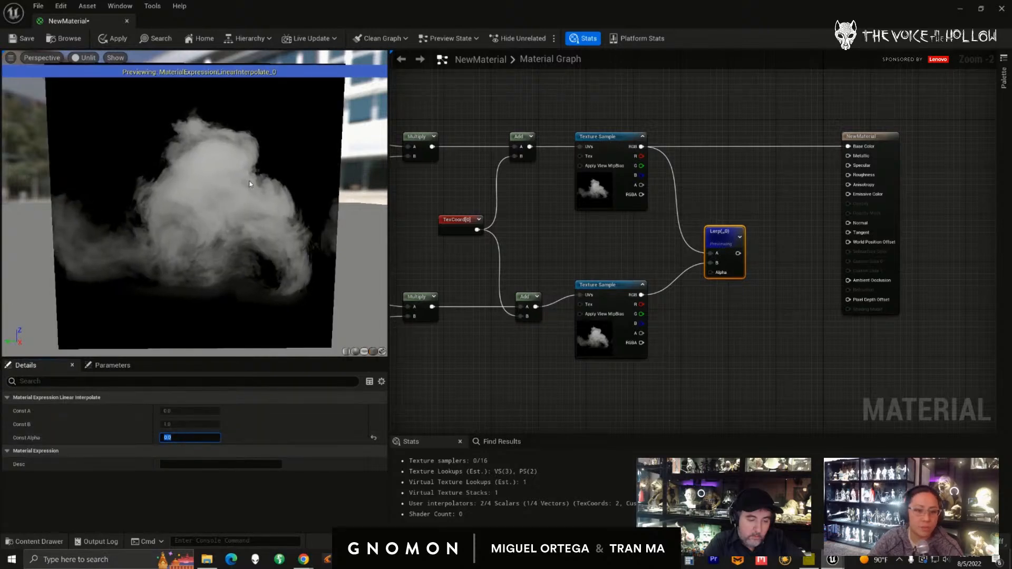
pyautogui.write('1')
pyautogui.press('Return')
# - Nudge the two fog Texture Samples, aligning the lower one so its UVs link from the Add node runs straight
pyautogui.click(598, 171)
pyautogui.moveTo(598, 164); pyautogui.dragTo(599, 161)
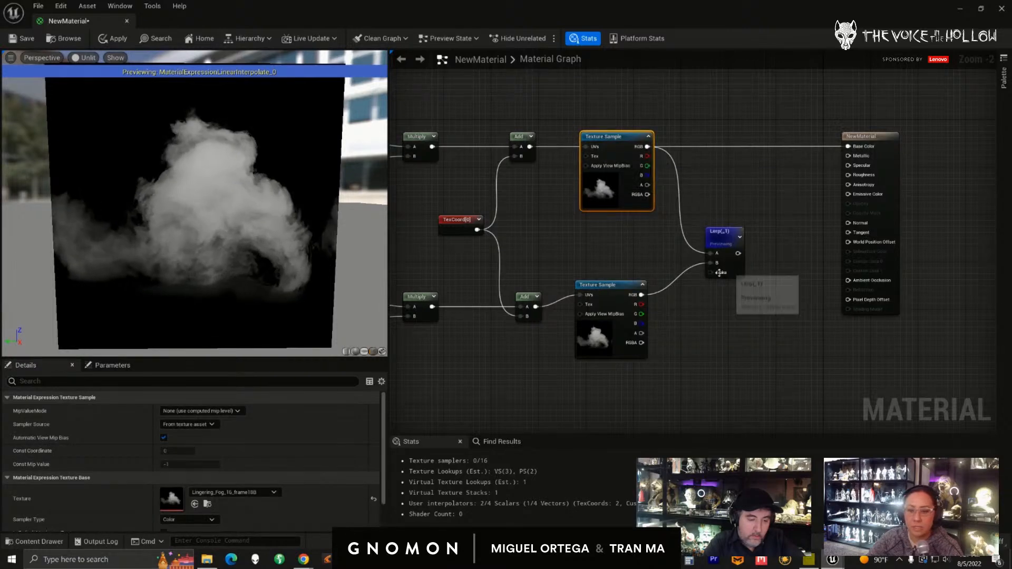
pyautogui.moveTo(711, 272); pyautogui.dragTo(689, 345)
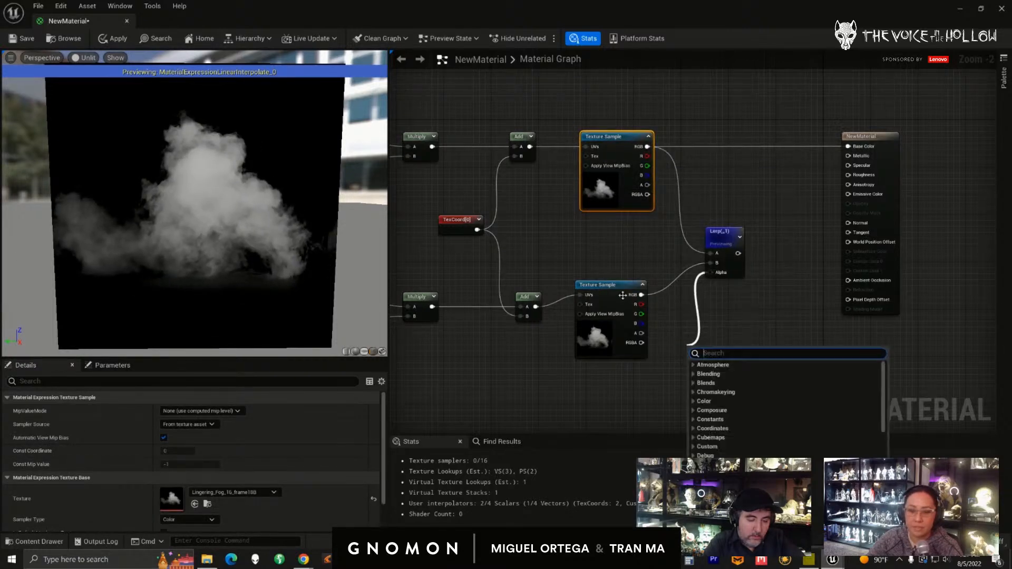
pyautogui.moveTo(606, 286); pyautogui.dragTo(606, 297)
pyautogui.scroll(-2, 719, 353)
pyautogui.moveTo(720, 357); pyautogui.dragTo(861, 265, button='right')
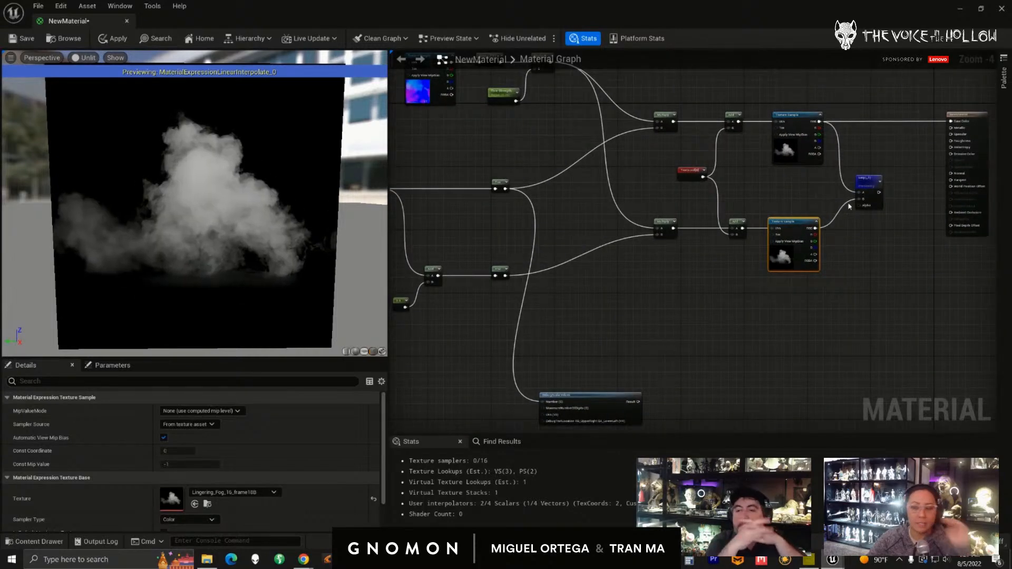
pyautogui.moveTo(859, 205); pyautogui.dragTo(814, 338)
pyautogui.click(654, 288)
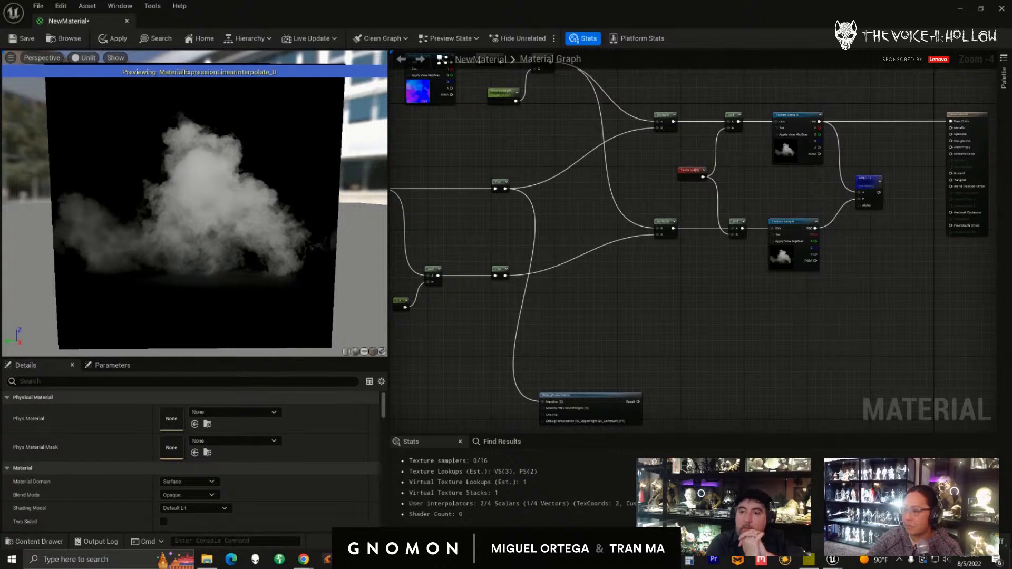
# - Create a Multiply node above DebugScalarValues and wire the upper Frac's output into its A input
pyautogui.moveTo(669, 345); pyautogui.dragTo(616, 358, button='right')
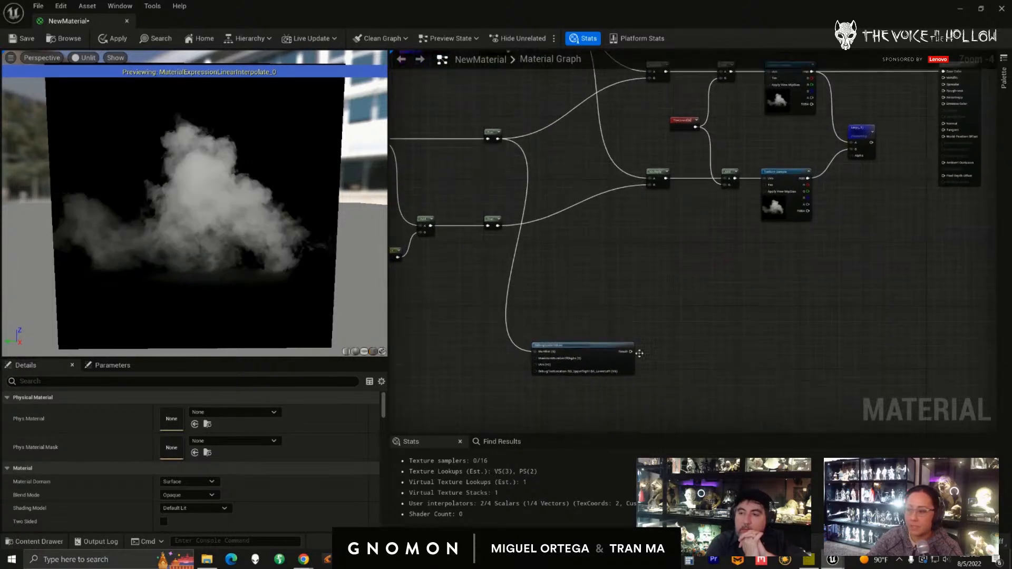
pyautogui.moveTo(519, 270); pyautogui.dragTo(525, 271, button='right')
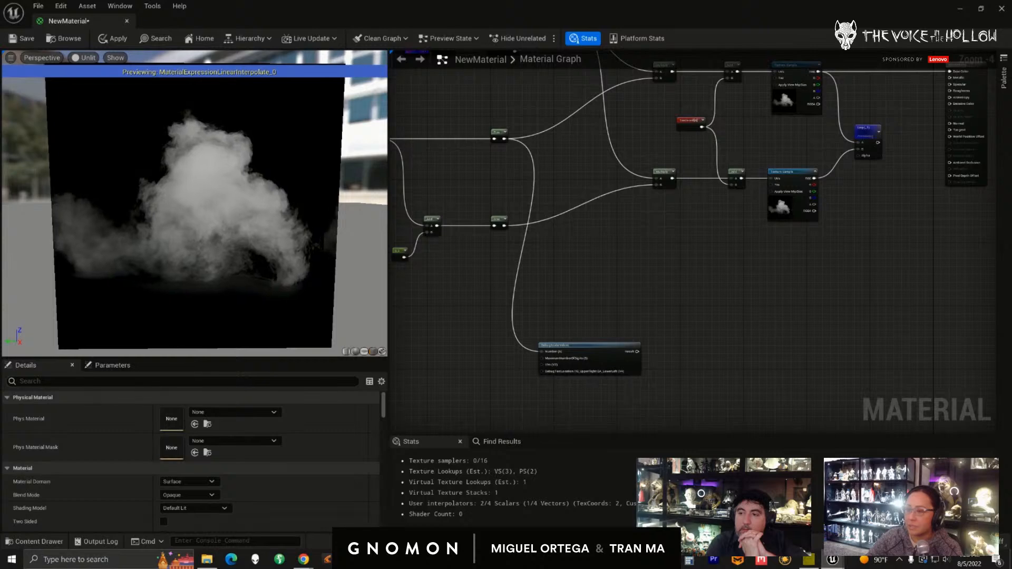
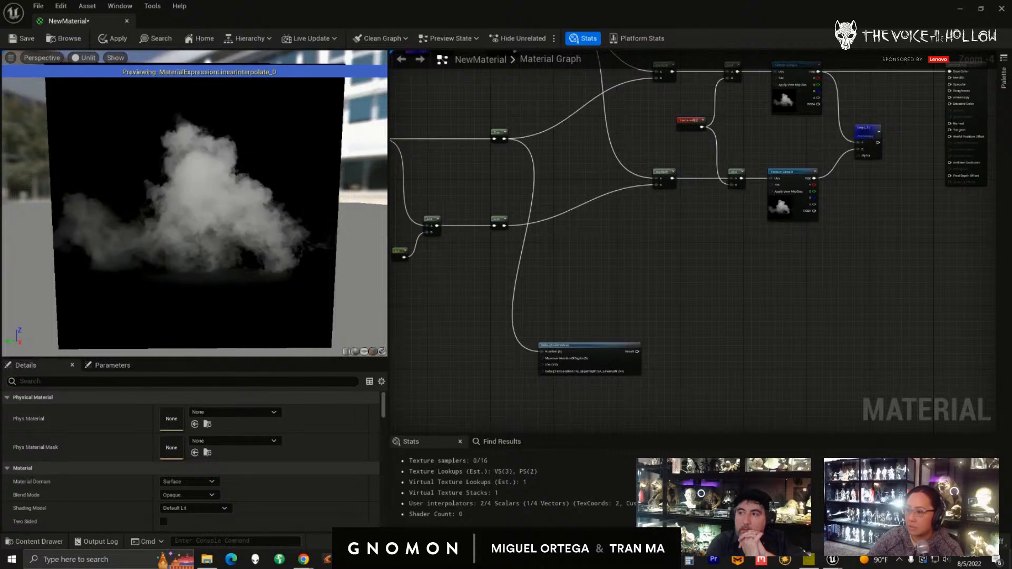
pyautogui.click(617, 274)
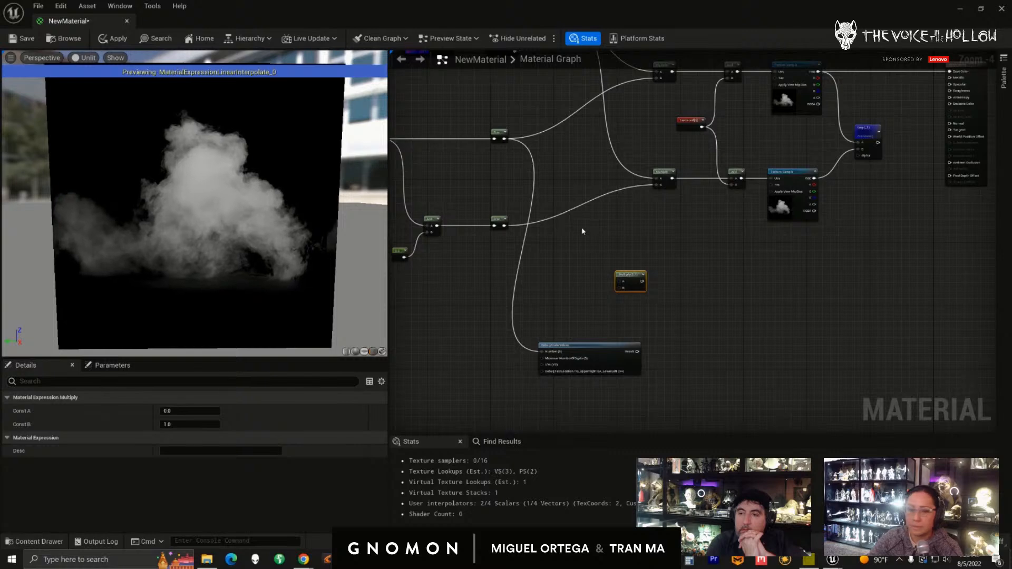
pyautogui.moveTo(632, 277); pyautogui.dragTo(616, 279)
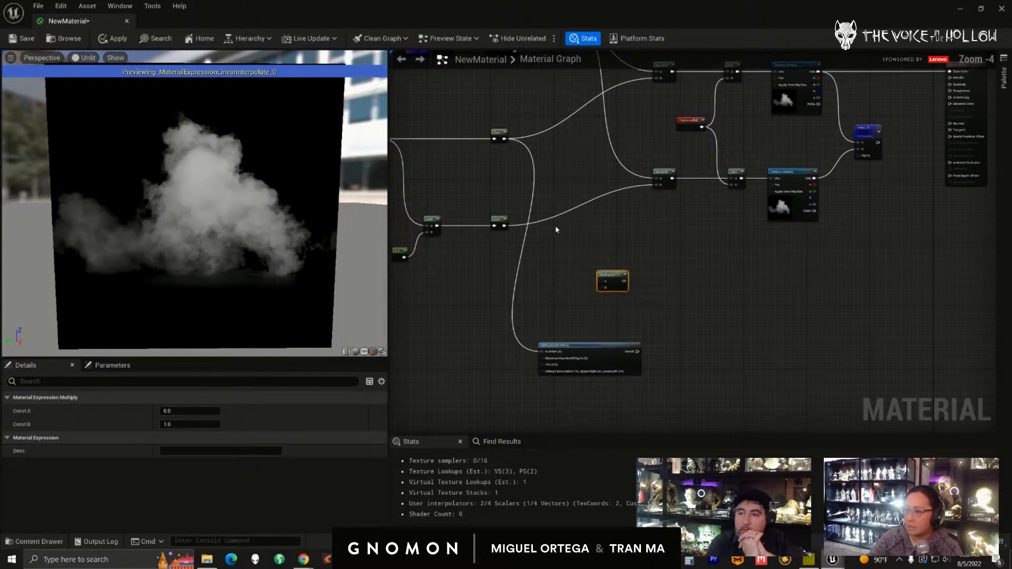
pyautogui.moveTo(505, 139); pyautogui.dragTo(604, 287)
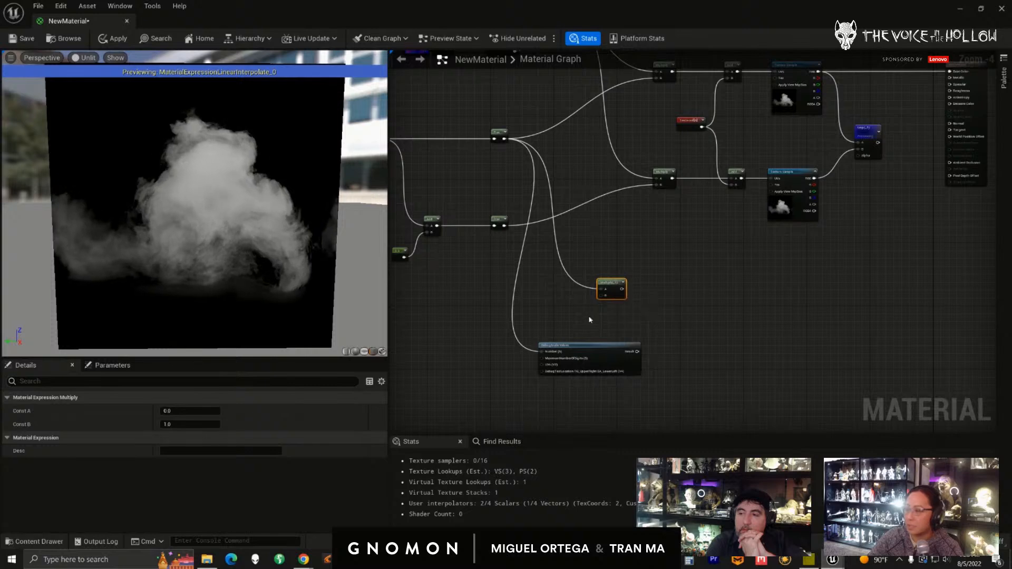
pyautogui.scroll(3, 589, 318)
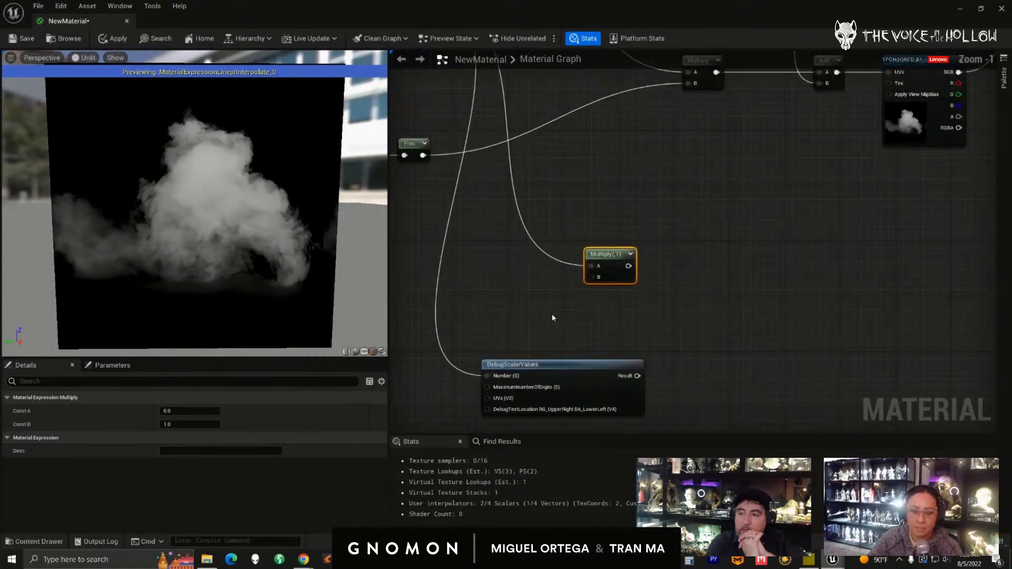
pyautogui.scroll(-2, 571, 326)
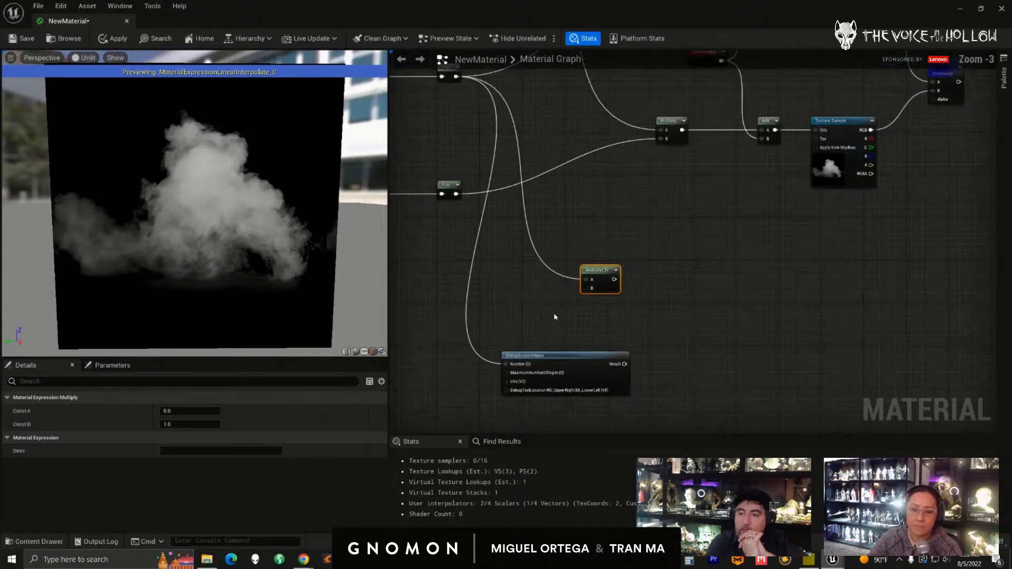
pyautogui.rightClick(607, 268)
pyautogui.moveTo(523, 334); pyautogui.dragTo(542, 333, button='right')
pyautogui.click(532, 328)
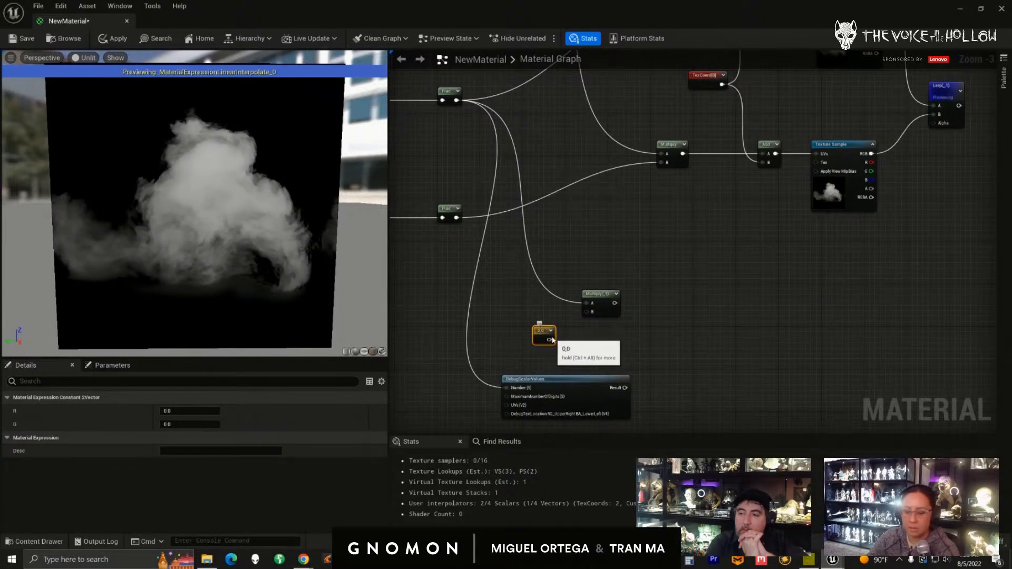
pyautogui.press('Delete')
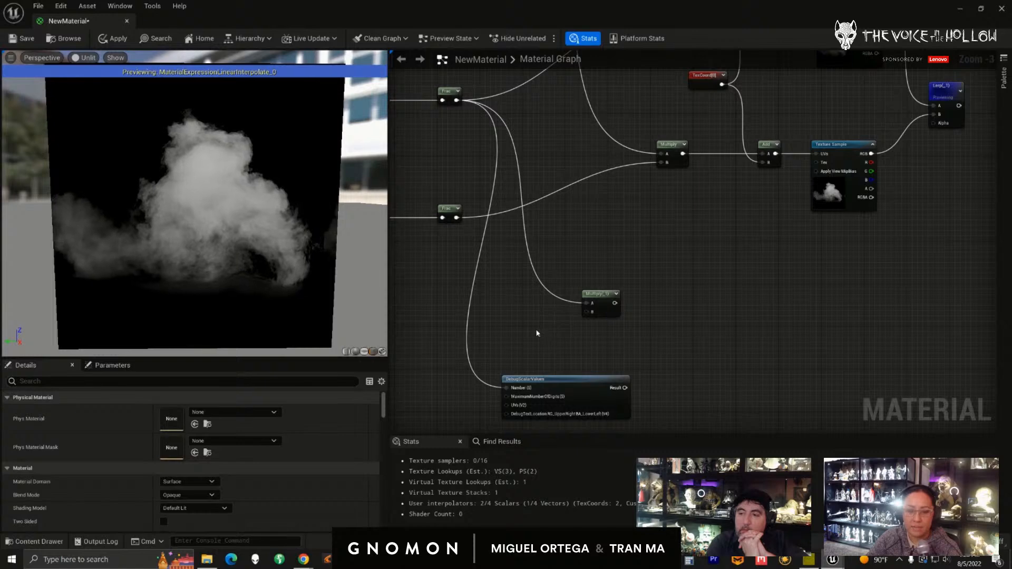
pyautogui.click(538, 334)
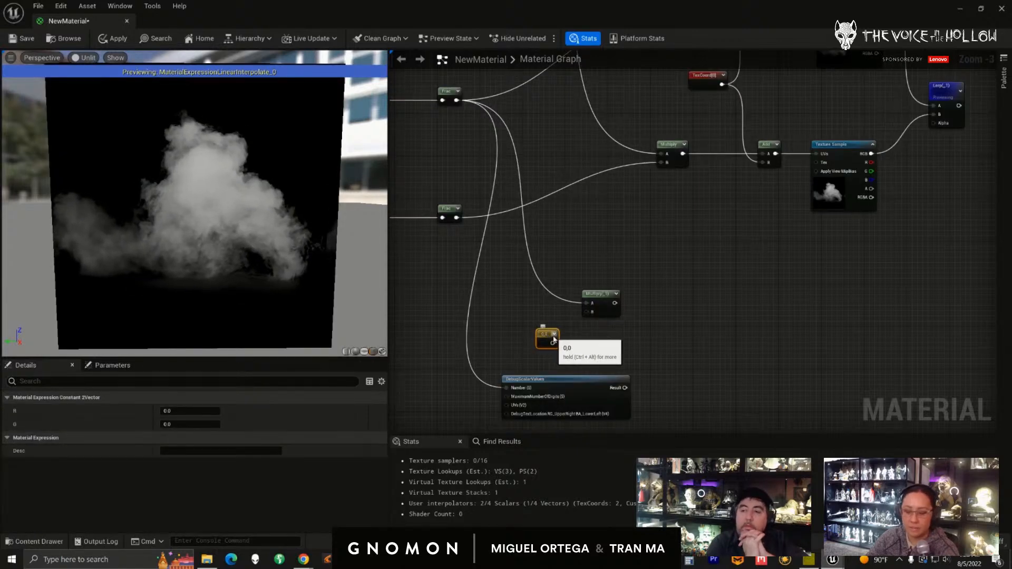
pyautogui.press('Delete')
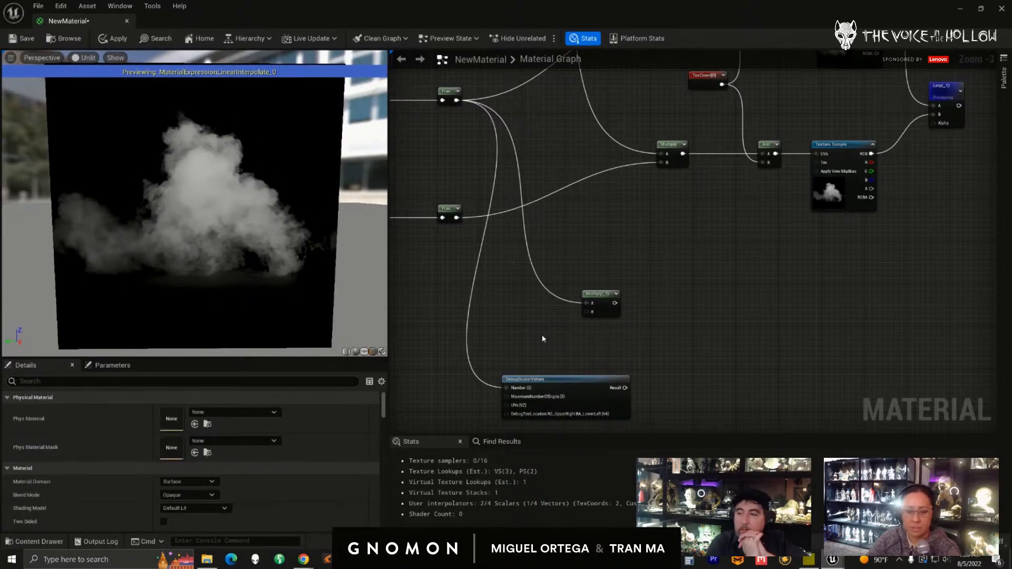
# - Create a Constant node with the value 2 beneath the new Multiply node
pyautogui.click(542, 340)
pyautogui.click(195, 412)
pyautogui.write('2')
pyautogui.press('Return')
# - Wire the constant 2 into the B input of the new Multiply and position the constant beside it
pyautogui.moveTo(514, 276); pyautogui.dragTo(726, 320, button='right')
pyautogui.click(422, 113)
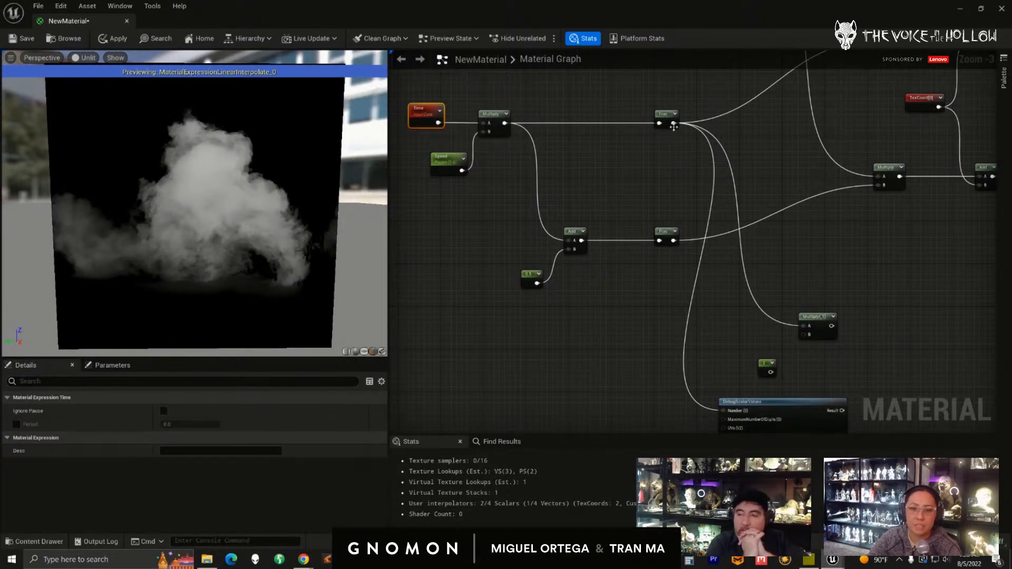
pyautogui.click(664, 117)
pyautogui.moveTo(654, 187); pyautogui.dragTo(571, 176, button='right')
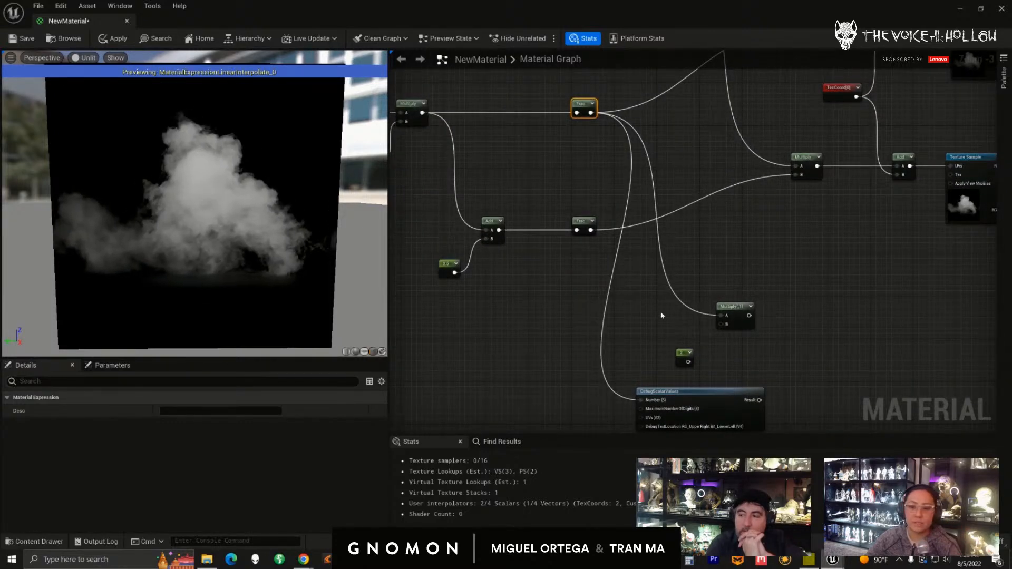
pyautogui.moveTo(667, 317); pyautogui.dragTo(625, 294, button='right')
pyautogui.scroll(1, 643, 293)
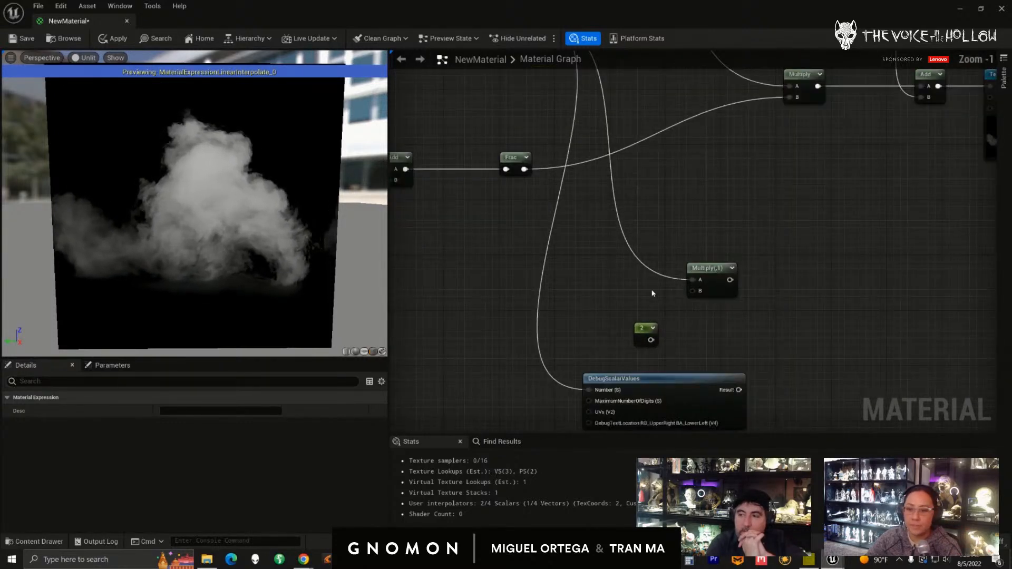
pyautogui.click(710, 278)
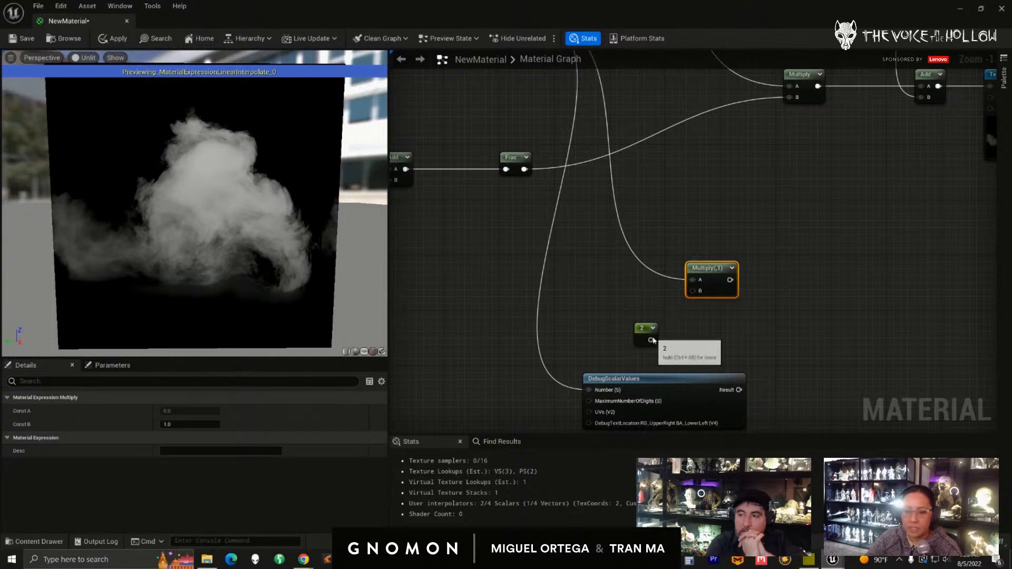
pyautogui.moveTo(652, 337); pyautogui.dragTo(693, 290)
pyautogui.moveTo(674, 323); pyautogui.dragTo(618, 336, button='right')
pyautogui.click(596, 353)
pyautogui.moveTo(597, 354); pyautogui.dragTo(604, 354)
# - Add a Subtract node fed by the new Multiply's output through A and align it with the Multiply
pyautogui.moveTo(701, 319); pyautogui.dragTo(648, 331, button='right')
pyautogui.moveTo(612, 306); pyautogui.dragTo(667, 309)
pyautogui.write('subta')
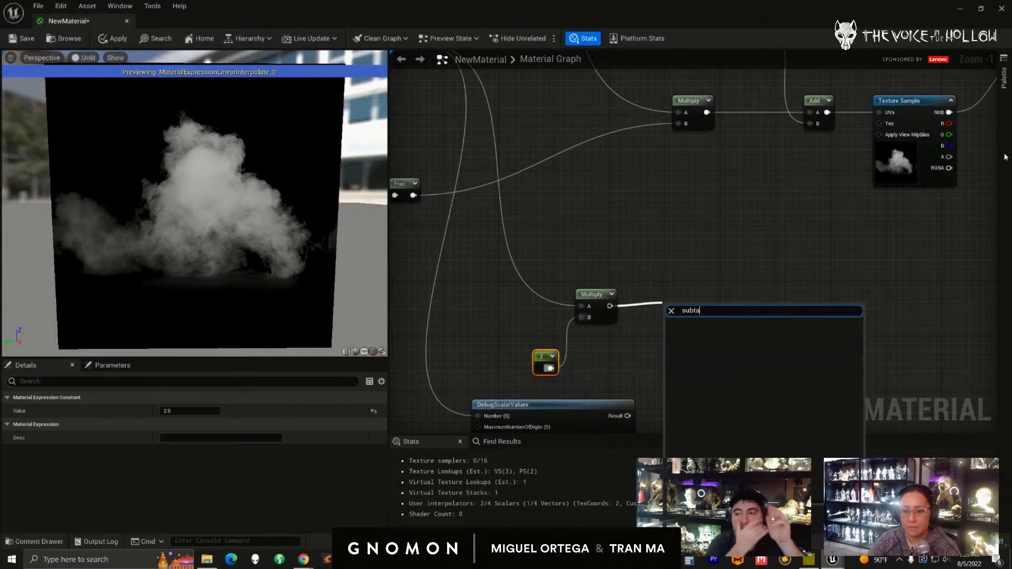
pyautogui.press('BackSpace')
pyautogui.write('ra')
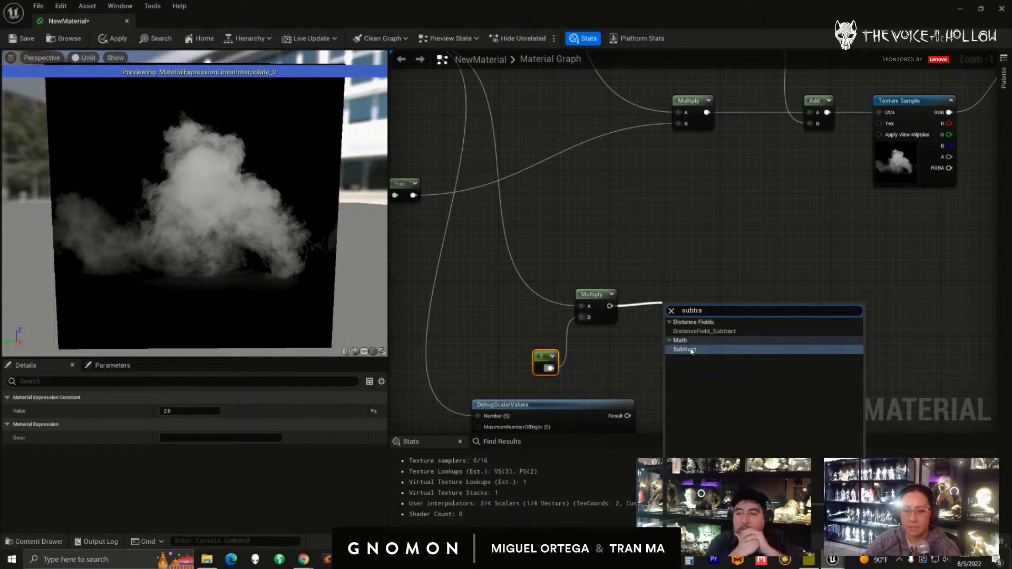
pyautogui.click(692, 349)
pyautogui.moveTo(677, 308); pyautogui.dragTo(670, 293)
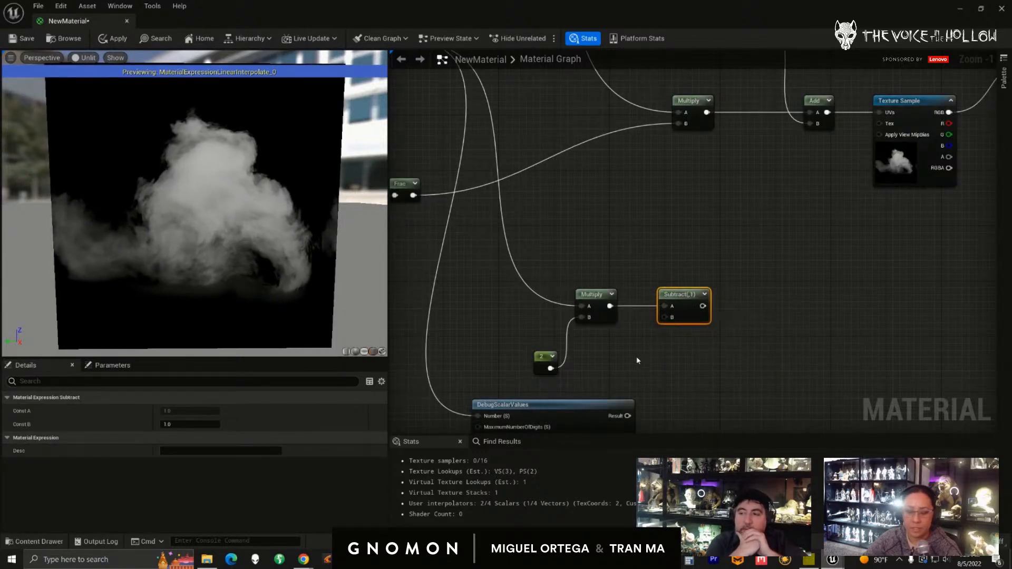
# - Create a Constant node with the value 1 and wire it into the Subtract node's B input
pyautogui.press('1')
pyautogui.click(637, 359)
pyautogui.moveTo(658, 366); pyautogui.dragTo(643, 360)
pyautogui.click(190, 411)
pyautogui.write('1')
pyautogui.click(655, 363)
pyautogui.moveTo(640, 369); pyautogui.dragTo(666, 317)
pyautogui.click(629, 369)
# - Place DebugScalarValues after Subtract, wire the Subtract output into its Number input and preview it in the viewport
pyautogui.moveTo(682, 367); pyautogui.dragTo(638, 322, button='right')
pyautogui.moveTo(523, 367); pyautogui.dragTo(764, 289)
pyautogui.moveTo(649, 263); pyautogui.dragTo(743, 296)
pyautogui.rightClick(742, 299)
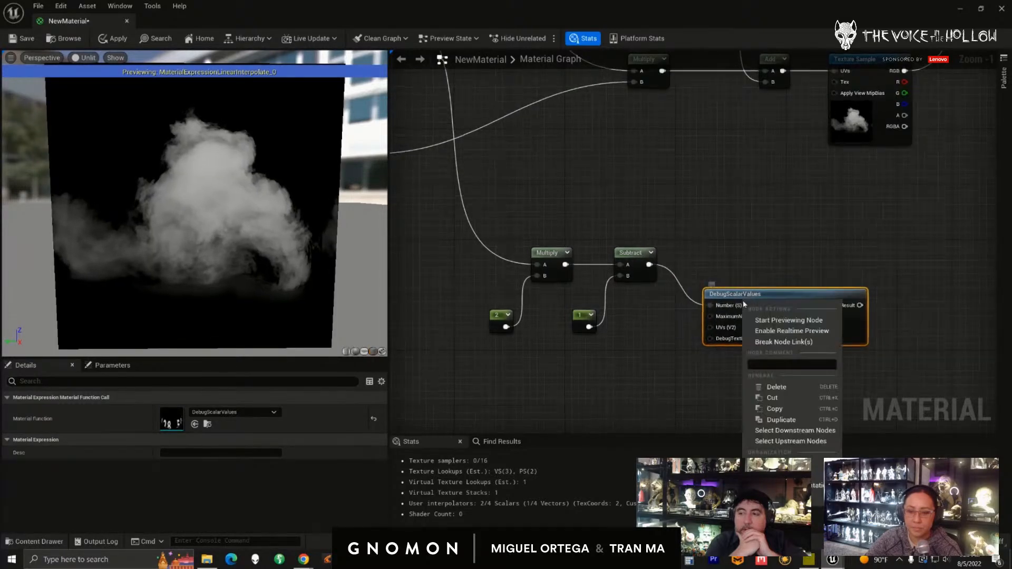
pyautogui.click(767, 321)
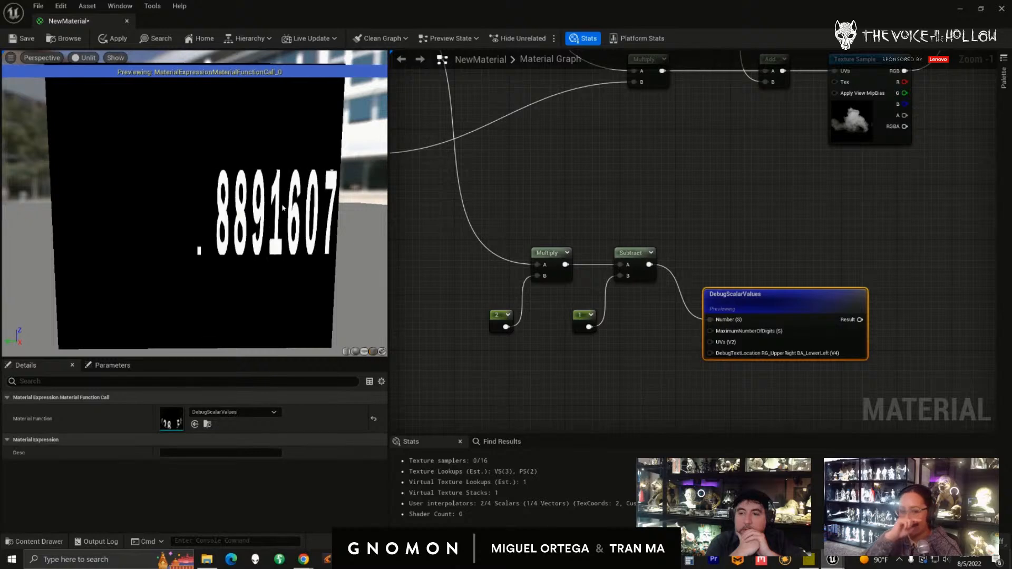
pyautogui.moveTo(738, 289); pyautogui.dragTo(772, 309)
# - Add an Abs node after Subtract and wire its output into the Number input of DebugScalarValues
pyautogui.moveTo(767, 265); pyautogui.dragTo(621, 284, button='right')
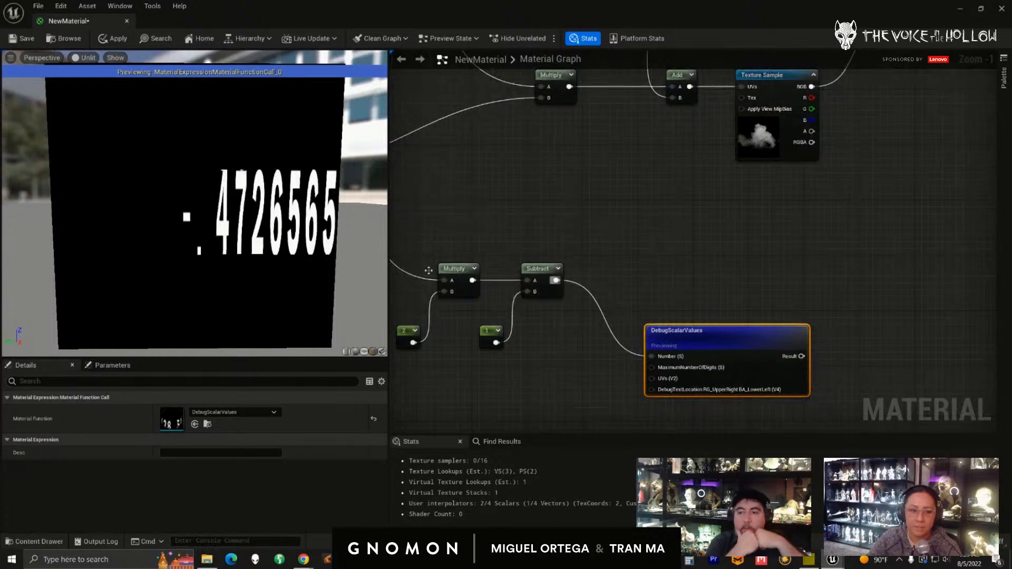
pyautogui.moveTo(556, 280); pyautogui.dragTo(626, 252)
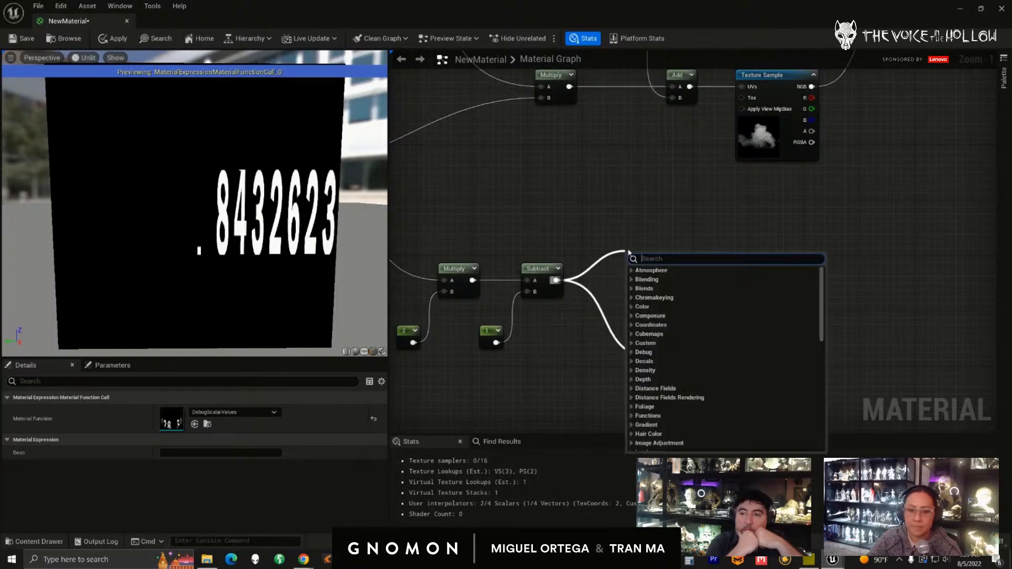
pyautogui.write('sb')
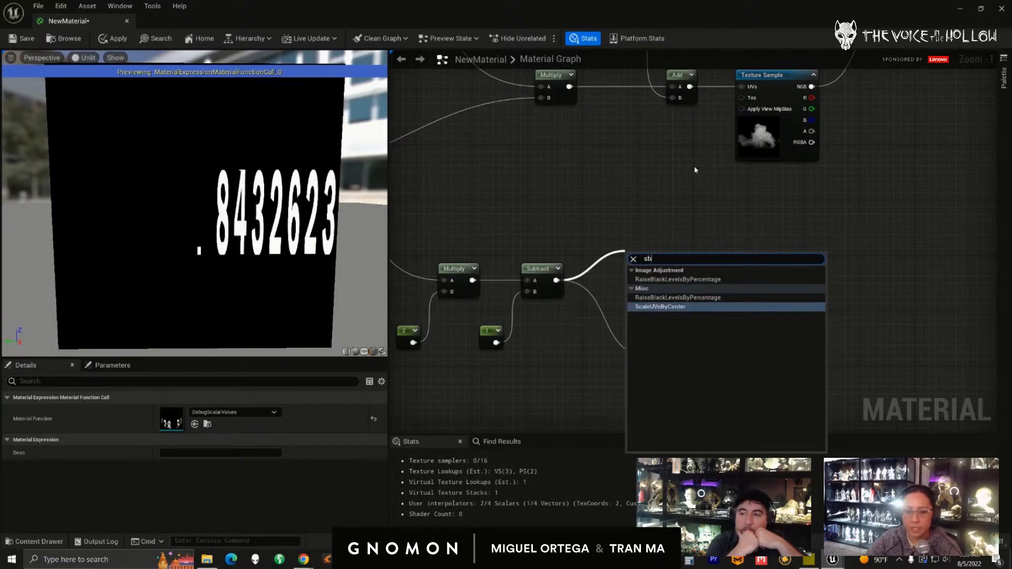
pyautogui.press('BackSpace')
pyautogui.press('BackSpace')
pyautogui.write('ab')
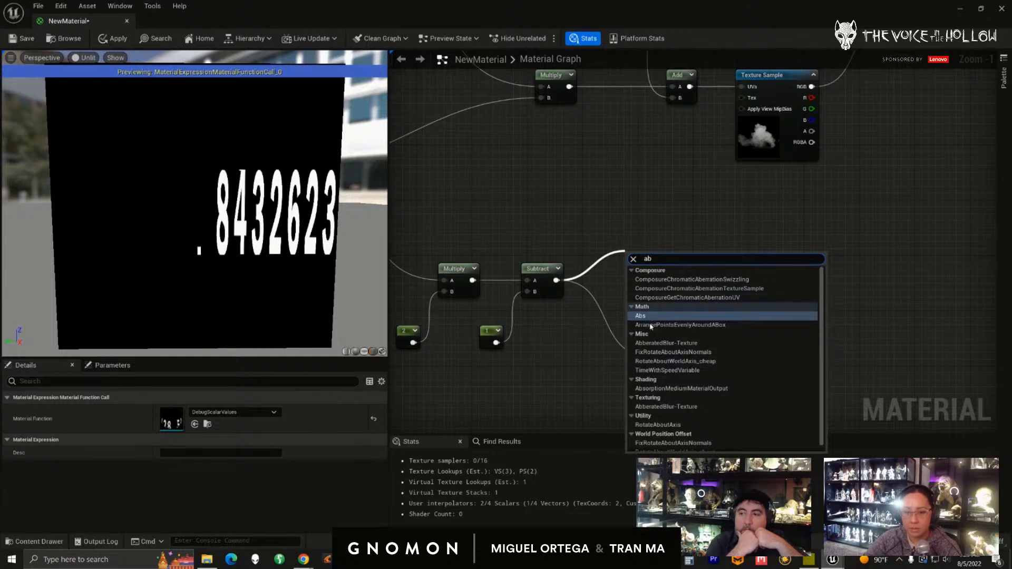
pyautogui.click(644, 316)
pyautogui.moveTo(632, 273); pyautogui.dragTo(619, 279)
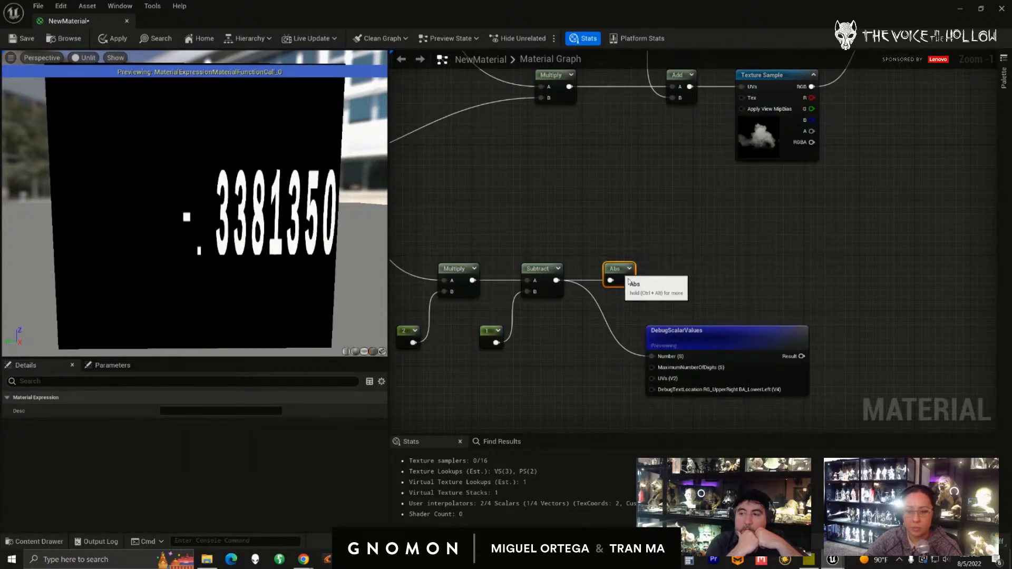
pyautogui.moveTo(677, 338); pyautogui.dragTo(725, 310)
pyautogui.moveTo(628, 281); pyautogui.dragTo(724, 284)
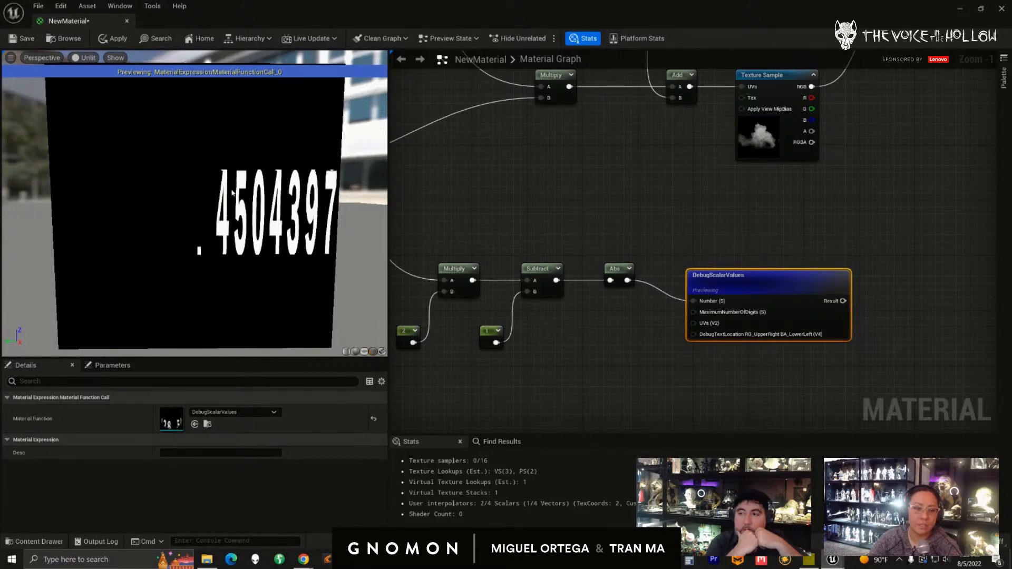
# - Set the Speed parameter's default value to 1 and examine the Abs result in the DebugScalarValues preview
pyautogui.moveTo(622, 239); pyautogui.dragTo(771, 236, button='right')
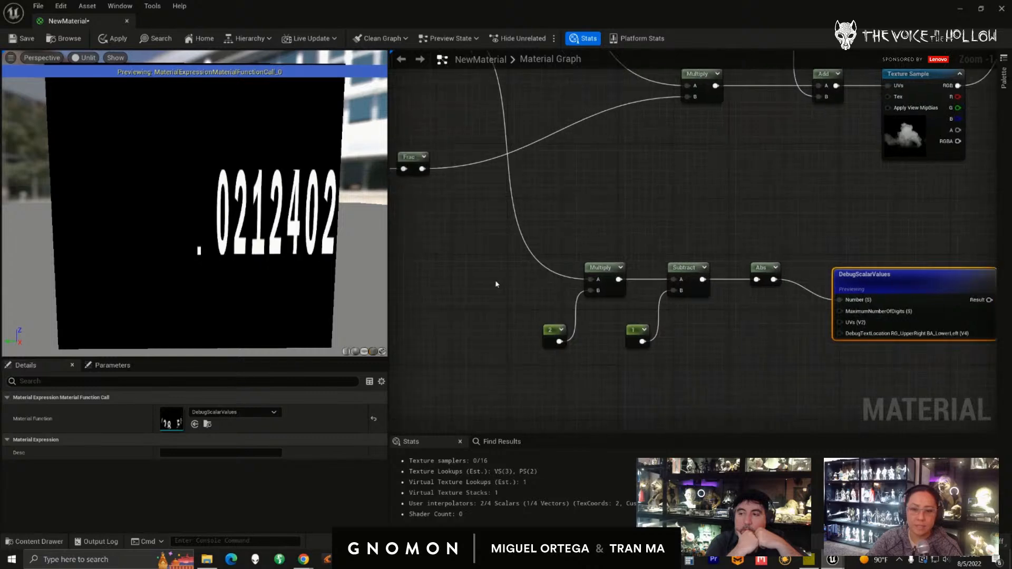
pyautogui.scroll(-3, 495, 283)
pyautogui.moveTo(490, 282); pyautogui.dragTo(522, 294, button='right')
pyautogui.scroll(1, 480, 277)
pyautogui.moveTo(437, 216); pyautogui.dragTo(464, 251, button='right')
pyautogui.click(459, 166)
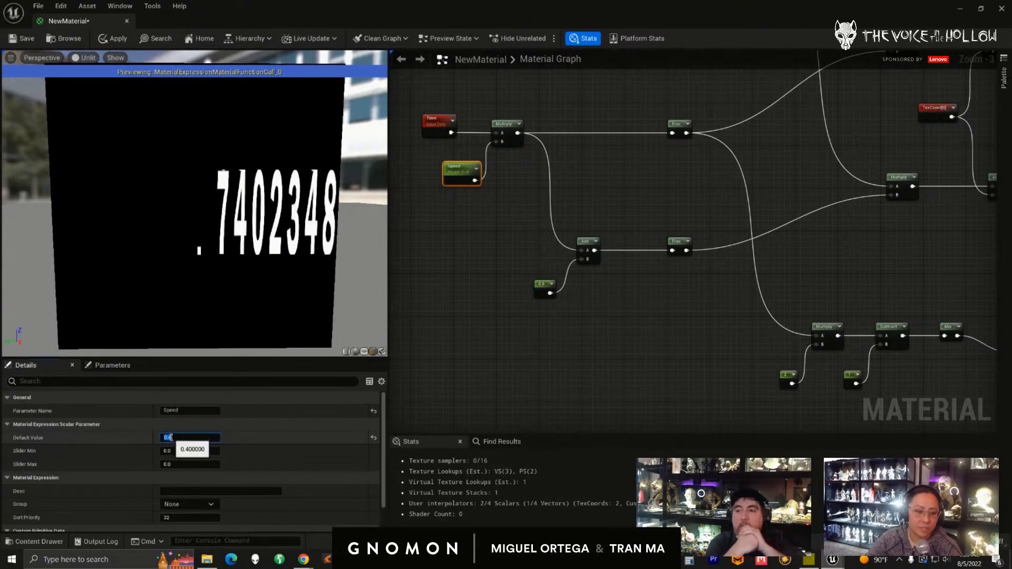
pyautogui.click(177, 439)
pyautogui.write('1')
pyautogui.click(611, 322)
pyautogui.moveTo(821, 394); pyautogui.dragTo(511, 349, button='right')
pyautogui.scroll(2, 612, 357)
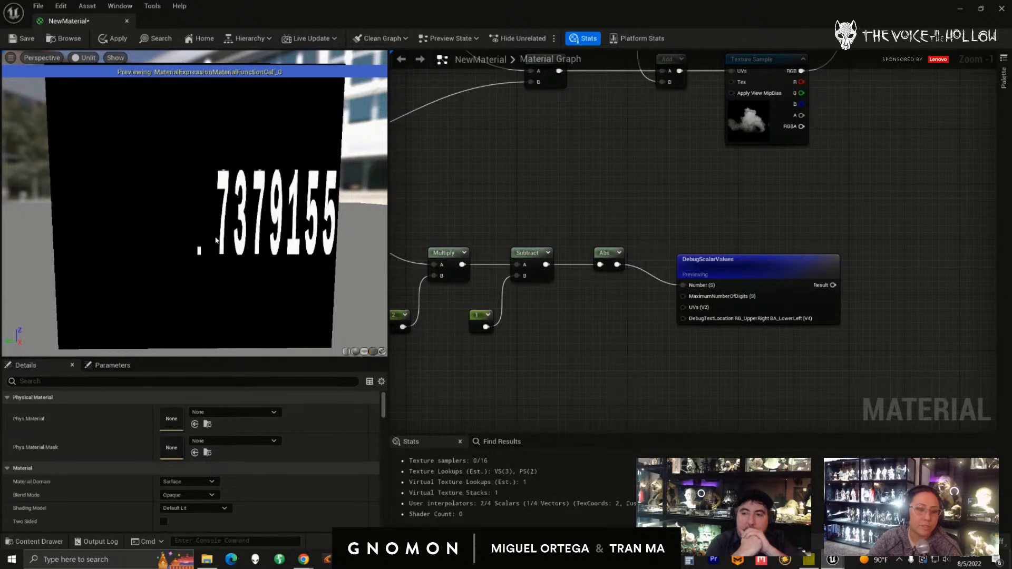
# - Move DebugScalarValues below the Abs output, break the link between them and stop previewing the debug node
pyautogui.moveTo(510, 309); pyautogui.dragTo(495, 328, button='right')
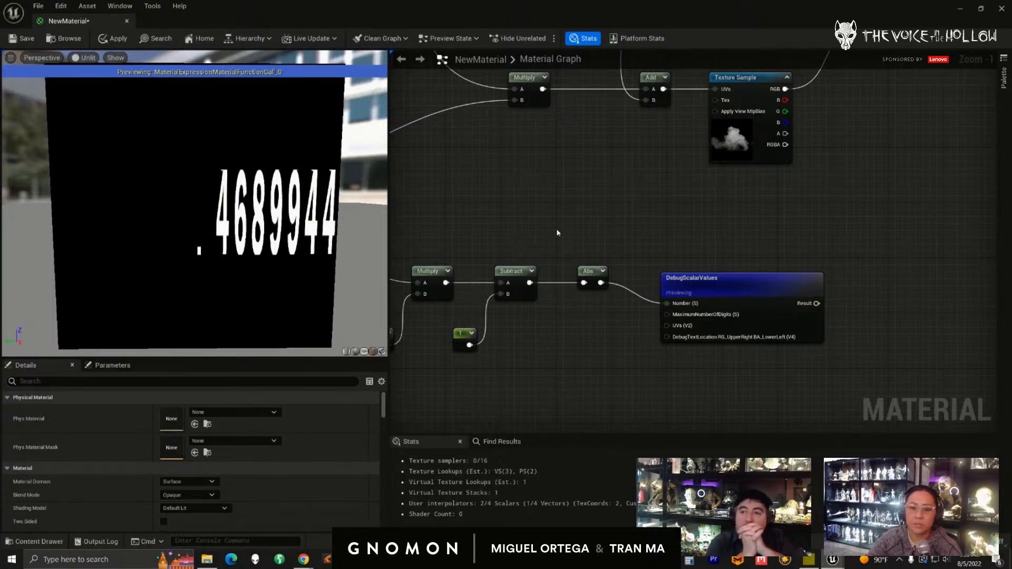
pyautogui.click(707, 289)
pyautogui.moveTo(707, 289); pyautogui.dragTo(700, 323)
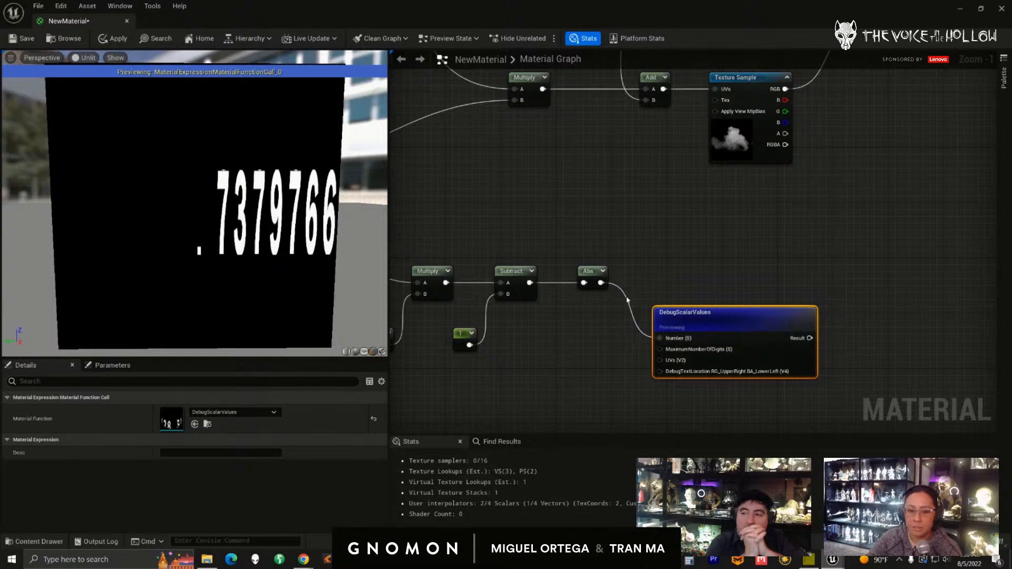
pyautogui.keyDown('alt'); pyautogui.click(601, 282); pyautogui.keyUp('alt')
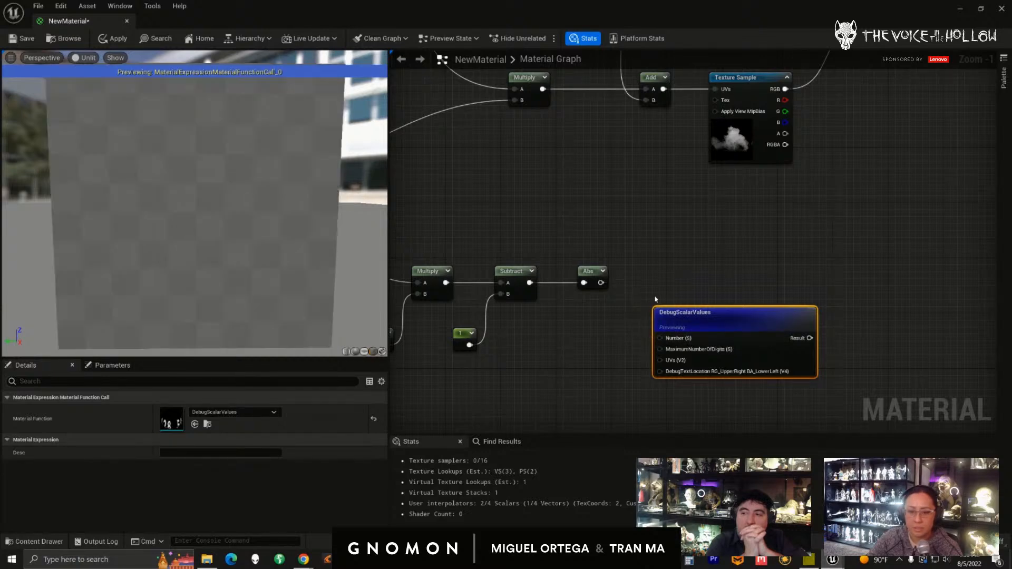
pyautogui.moveTo(654, 300); pyautogui.dragTo(630, 309, button='right')
pyautogui.rightClick(637, 326)
pyautogui.click(680, 348)
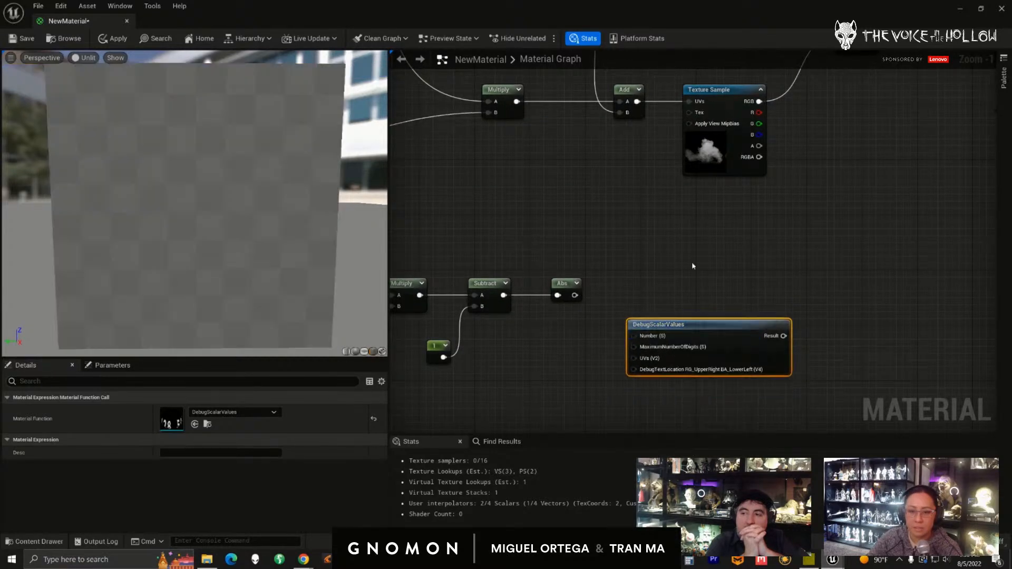
# - Wire the Abs output into the Lerp's Alpha and add a reroute node that carries the wire around the lower Texture Sample
pyautogui.scroll(-3, 686, 264)
pyautogui.moveTo(595, 294); pyautogui.dragTo(747, 153)
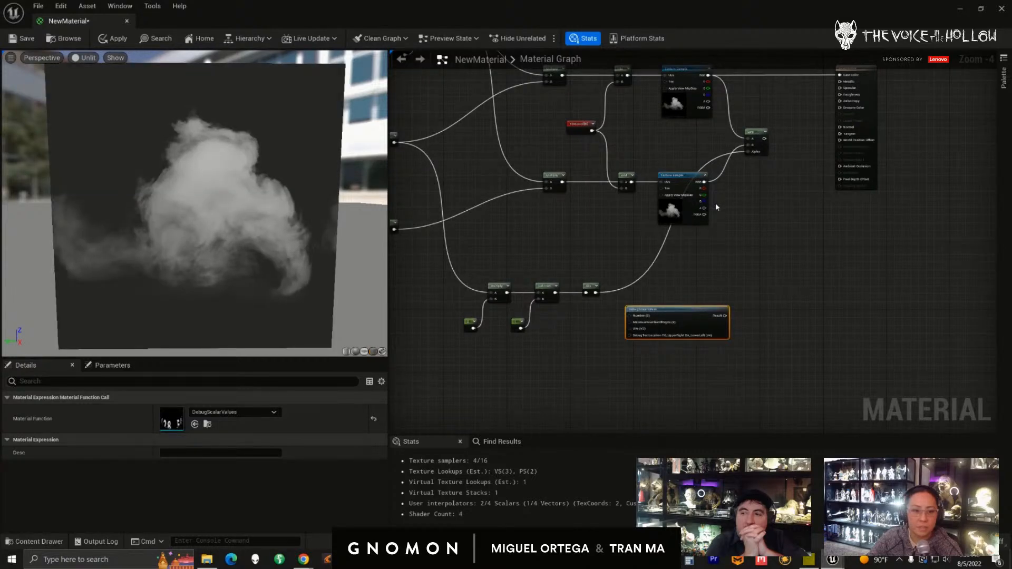
pyautogui.scroll(1, 722, 244)
pyautogui.moveTo(726, 252); pyautogui.dragTo(582, 342, button='right')
pyautogui.click(566, 363)
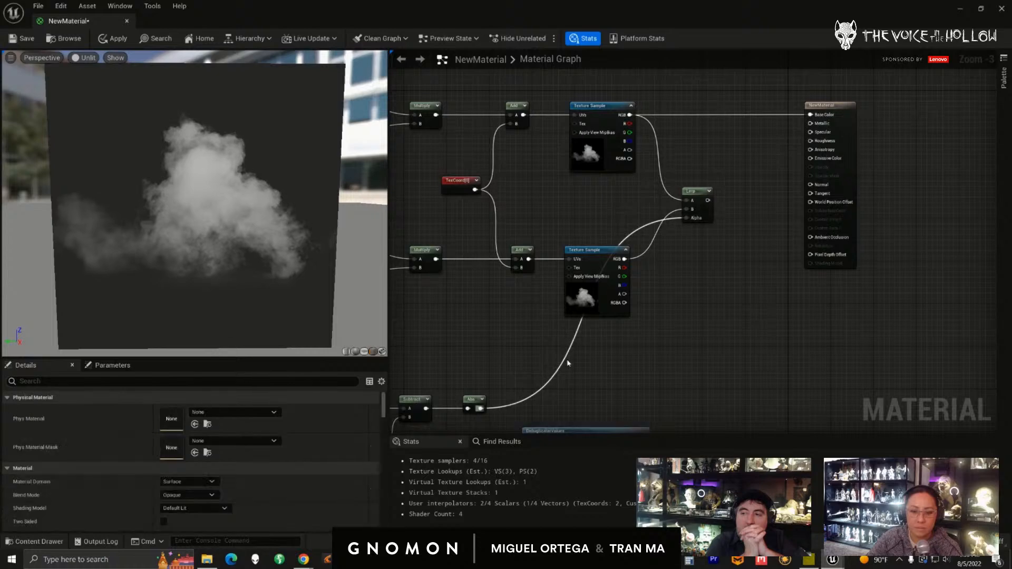
pyautogui.doubleClick(565, 360)
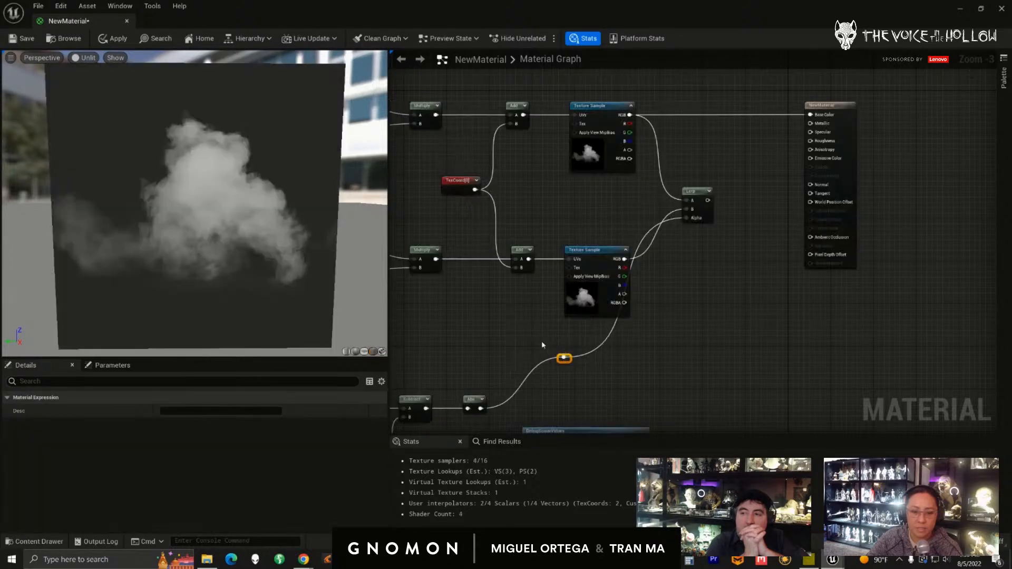
pyautogui.scroll(2, 591, 369)
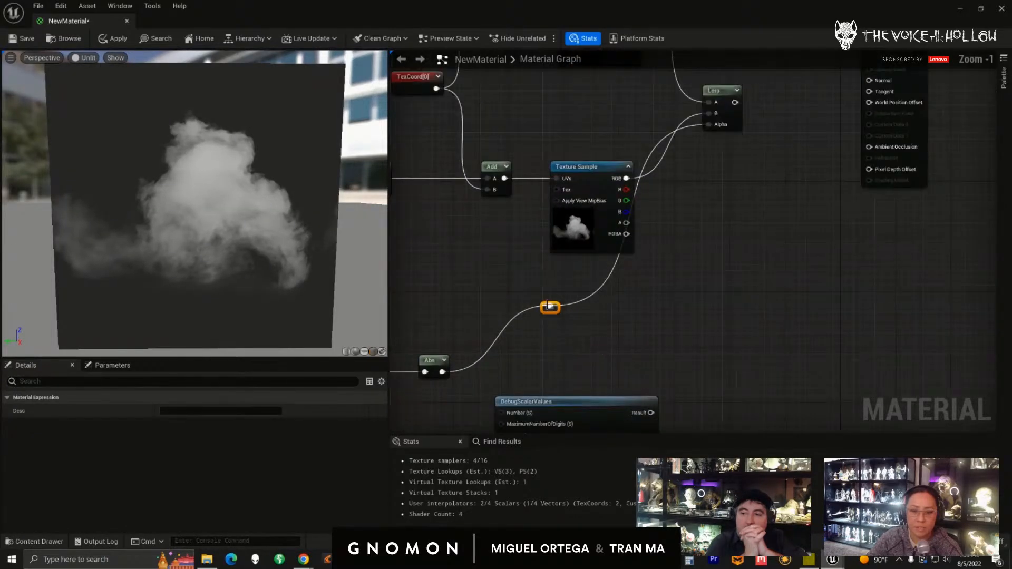
pyautogui.scroll(1, 556, 337)
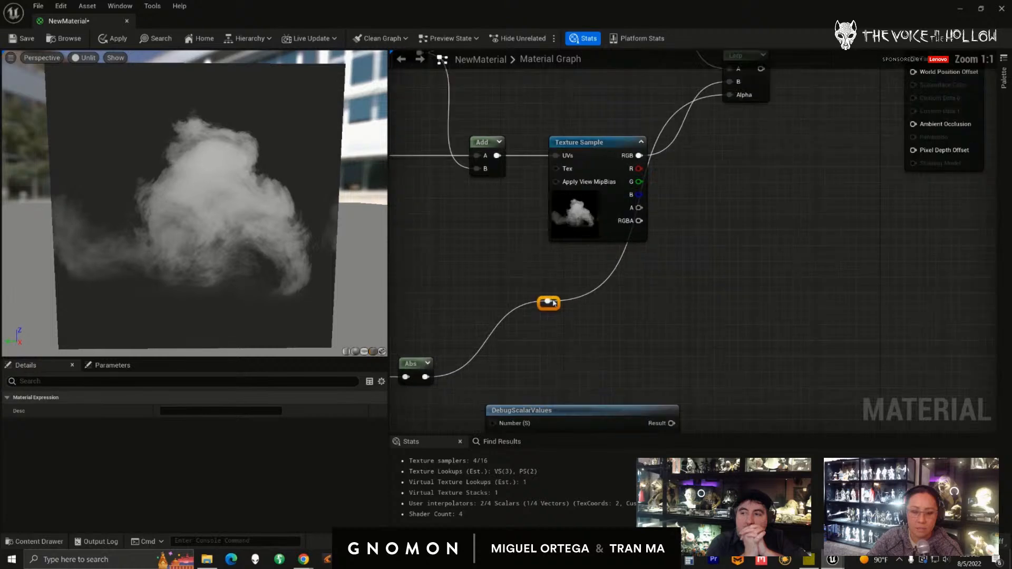
pyautogui.moveTo(555, 300); pyautogui.dragTo(684, 379)
# - Connect the Lerp output to the material's Base Color and check the blended fog in the viewport
pyautogui.moveTo(811, 227); pyautogui.dragTo(702, 417, button='right')
pyautogui.moveTo(652, 257); pyautogui.dragTo(804, 130)
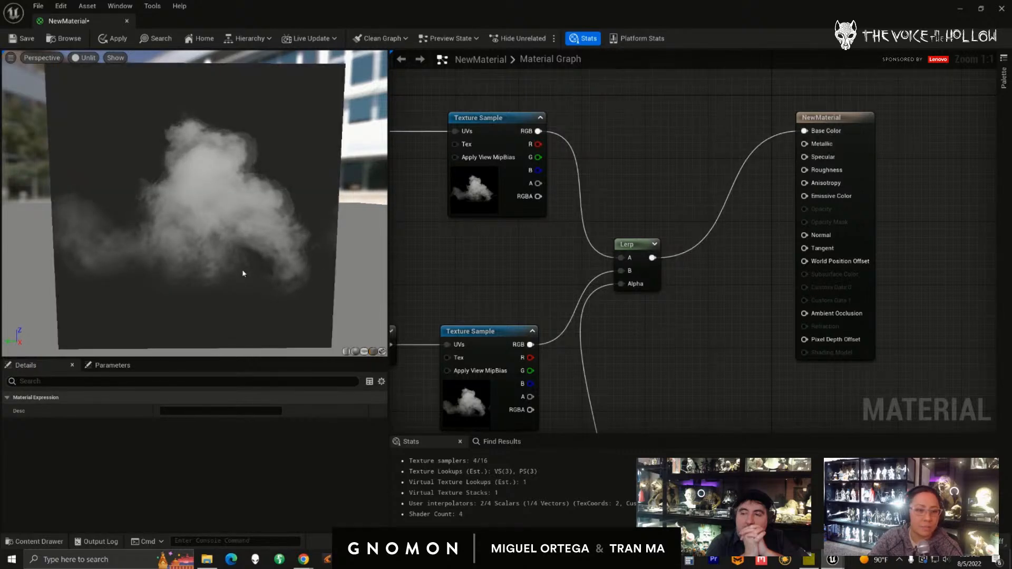
pyautogui.moveTo(234, 273); pyautogui.dragTo(264, 203)
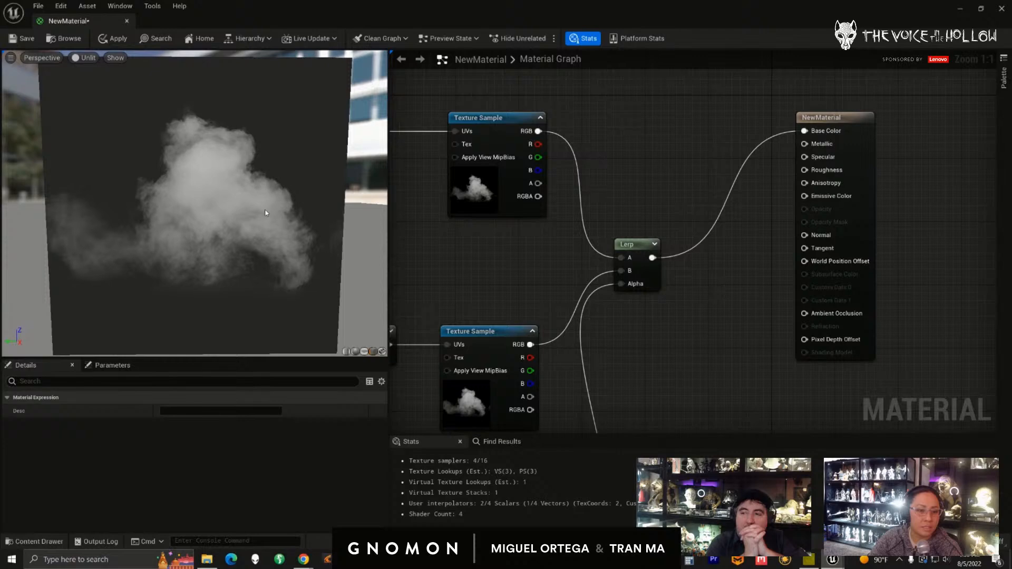
# - Preview the Abs node in the viewport and examine the alpha fading together with the node network feeding it
pyautogui.moveTo(658, 313); pyautogui.dragTo(708, 129, button='right')
pyautogui.moveTo(709, 282); pyautogui.dragTo(764, 193, button='right')
pyautogui.moveTo(477, 305); pyautogui.dragTo(626, 318, button='right')
pyautogui.rightClick(567, 292)
pyautogui.click(593, 311)
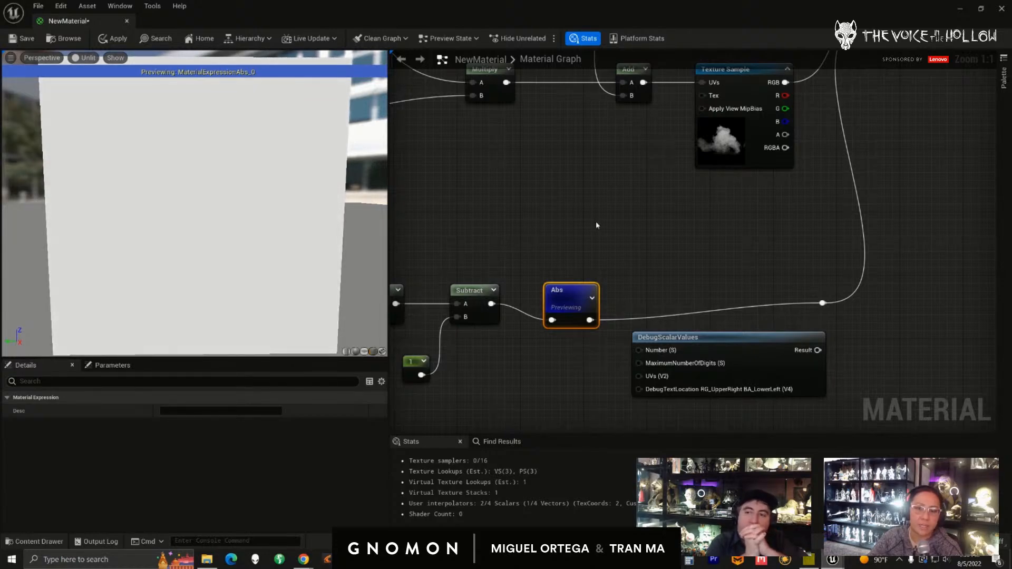
pyautogui.scroll(-2, 582, 217)
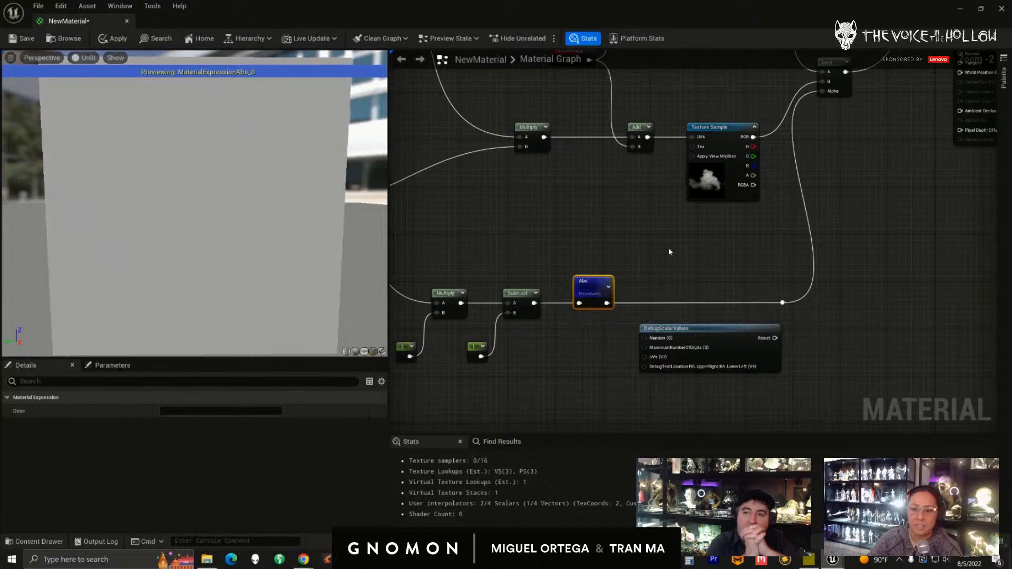
pyautogui.scroll(-5, 654, 249)
pyautogui.moveTo(634, 236); pyautogui.dragTo(664, 244, button='right')
pyautogui.scroll(3, 664, 247)
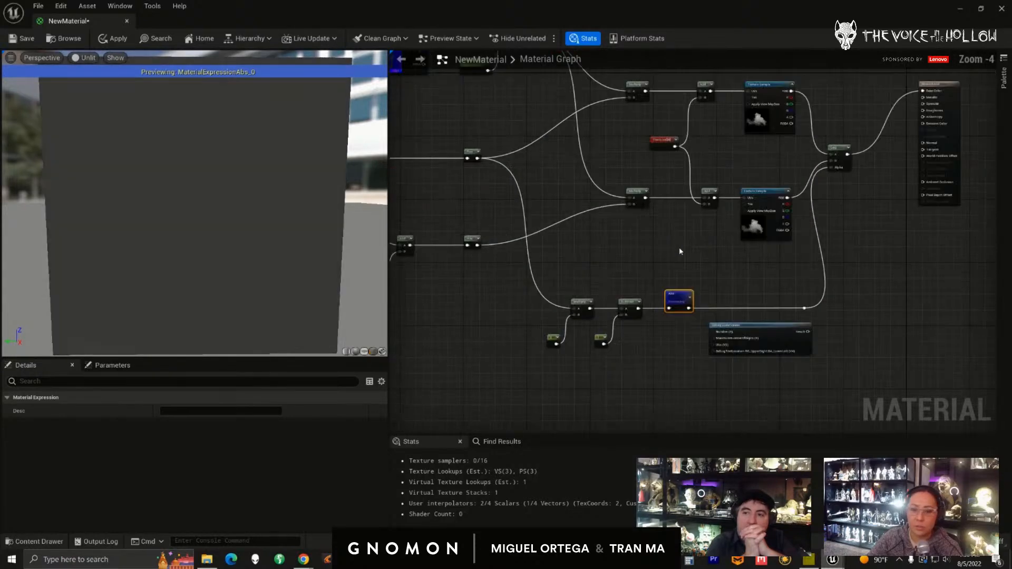
# - Stop previewing the Abs node and nudge it back into line with the Subtract node
pyautogui.rightClick(677, 296)
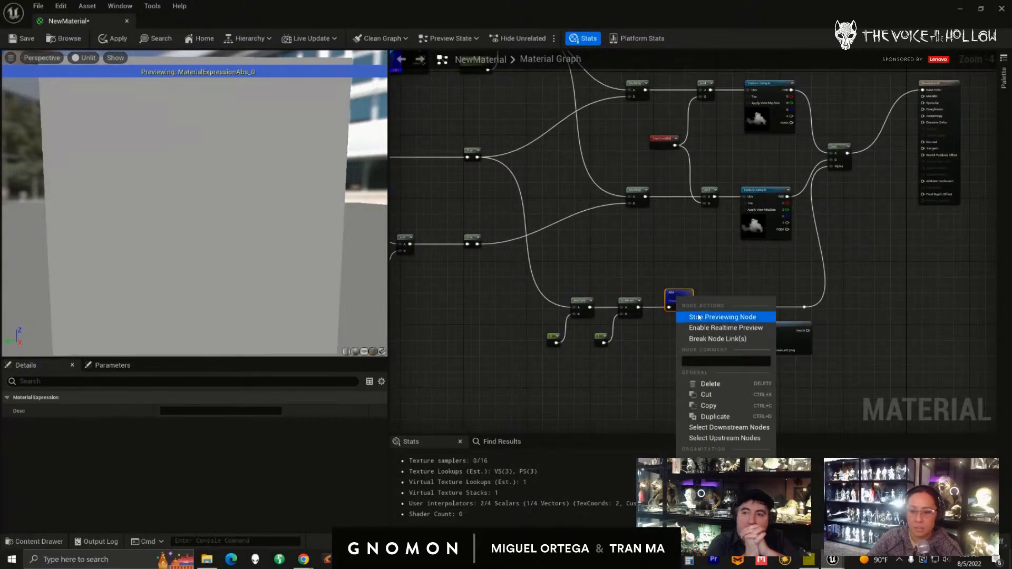
pyautogui.click(698, 317)
pyautogui.moveTo(675, 306); pyautogui.dragTo(675, 310)
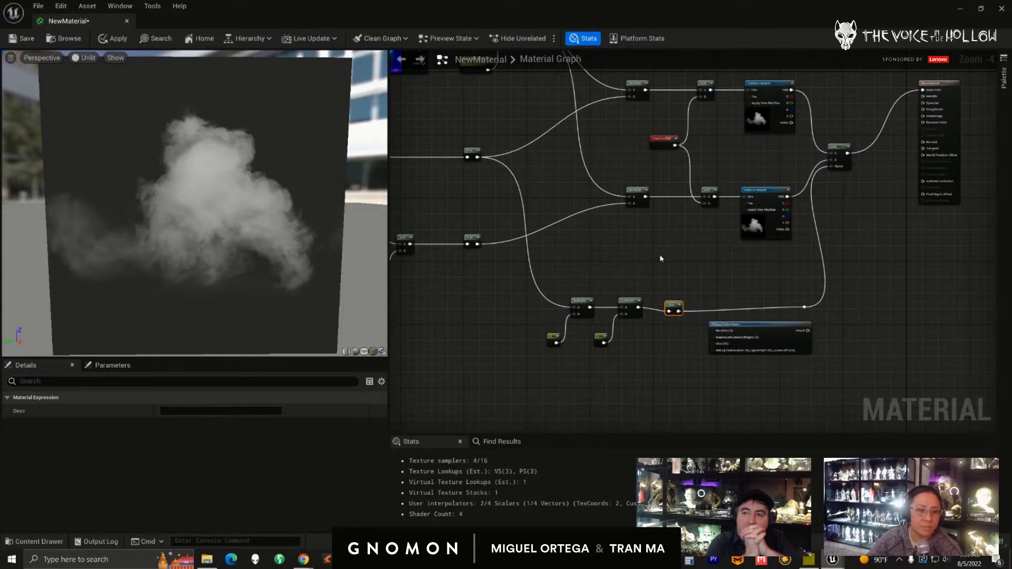
# - Open the Speed parameter's default value for editing and examine the looping fog in the viewport
pyautogui.moveTo(502, 302); pyautogui.dragTo(588, 301, button='right')
pyautogui.moveTo(438, 273); pyautogui.dragTo(527, 292, button='right')
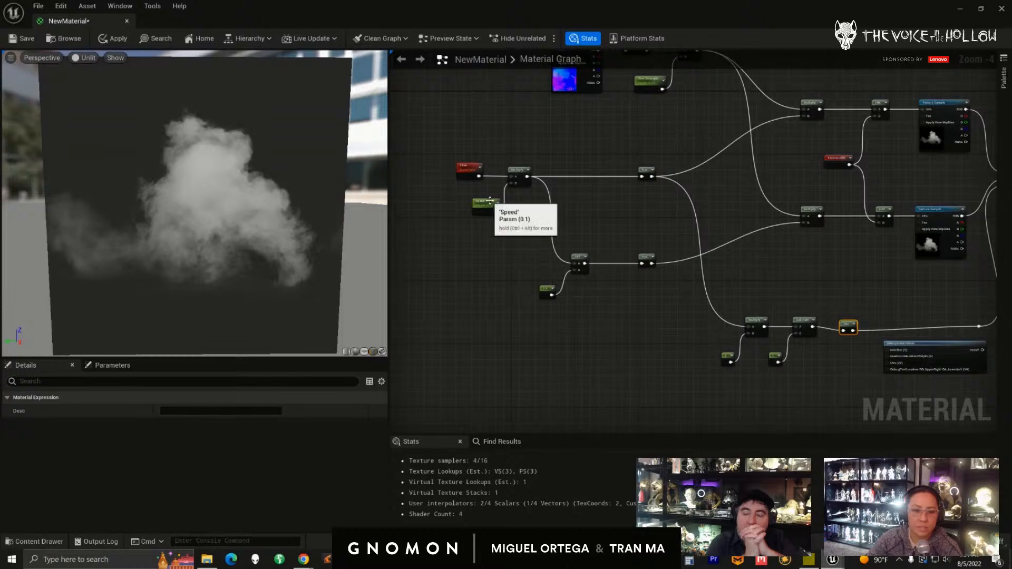
pyautogui.click(489, 200)
pyautogui.click(170, 438)
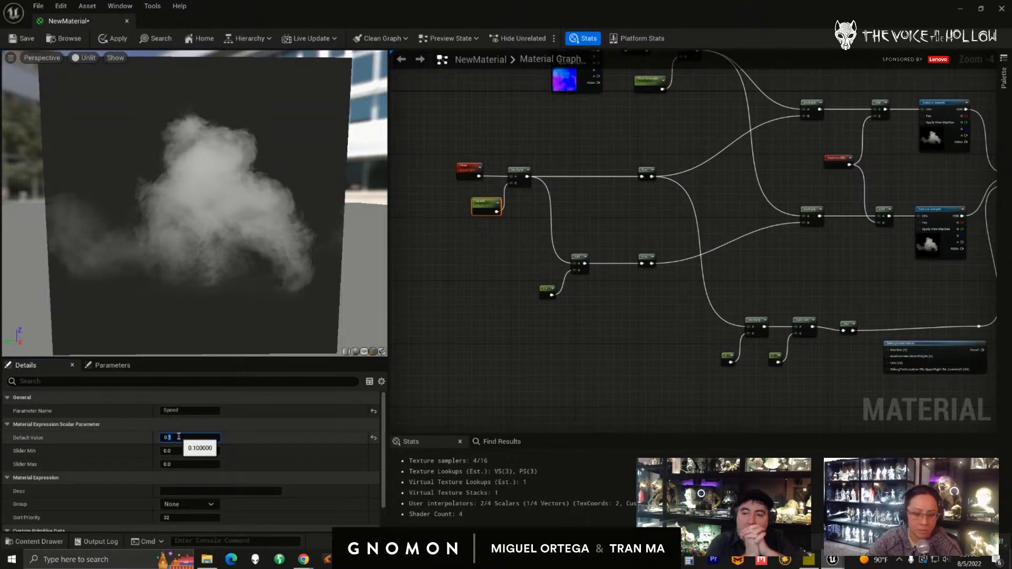
pyautogui.click(605, 299)
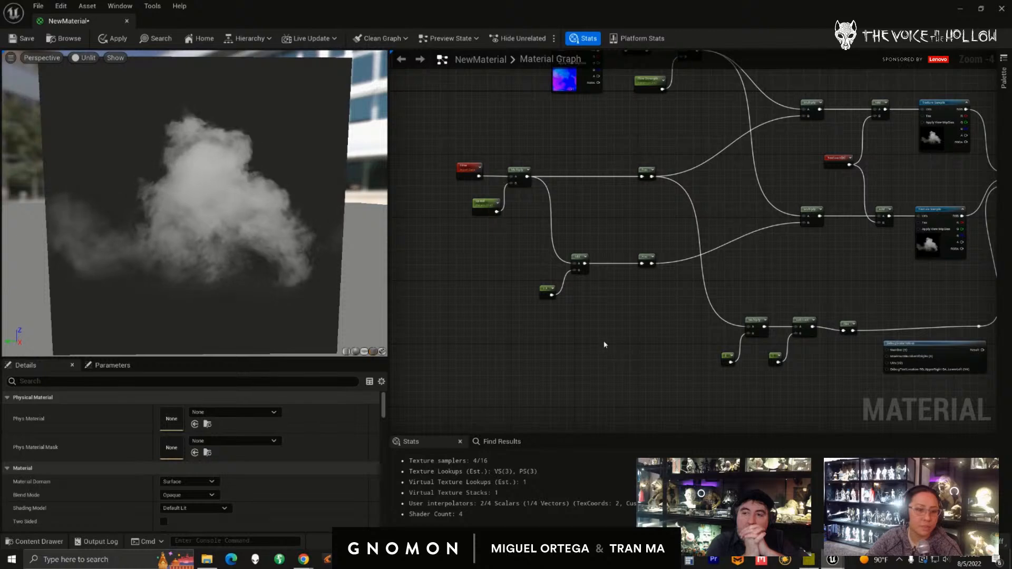
pyautogui.moveTo(250, 274); pyautogui.dragTo(233, 237)
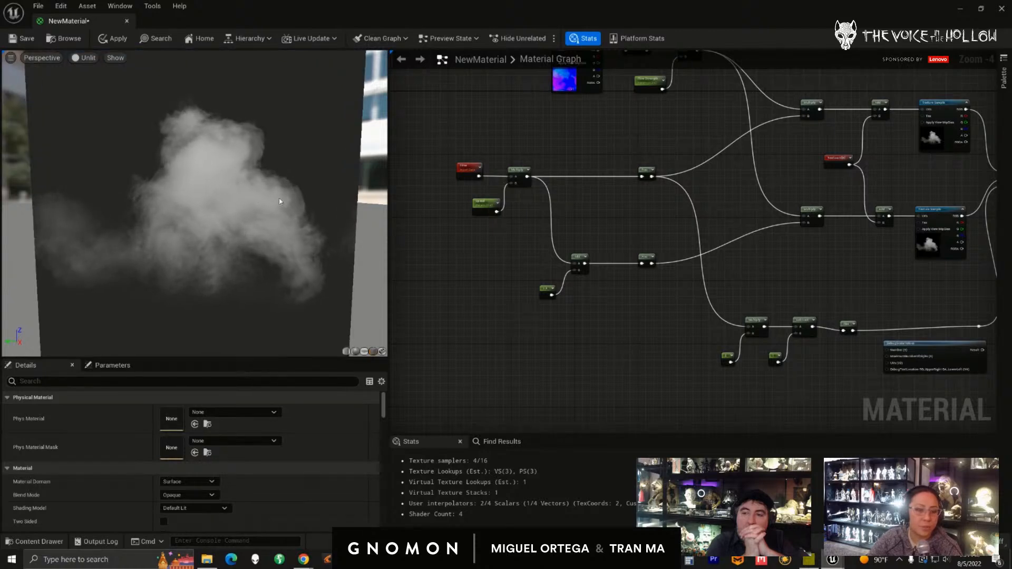
# - Align the upper fog Texture Sample vertically with the lower fog Texture Sample
pyautogui.moveTo(651, 349); pyautogui.dragTo(504, 372, button='right')
pyautogui.moveTo(684, 299); pyautogui.dragTo(581, 312, button='right')
pyautogui.moveTo(654, 328); pyautogui.dragTo(554, 357, button='right')
pyautogui.scroll(1, 572, 343)
pyautogui.click(615, 303)
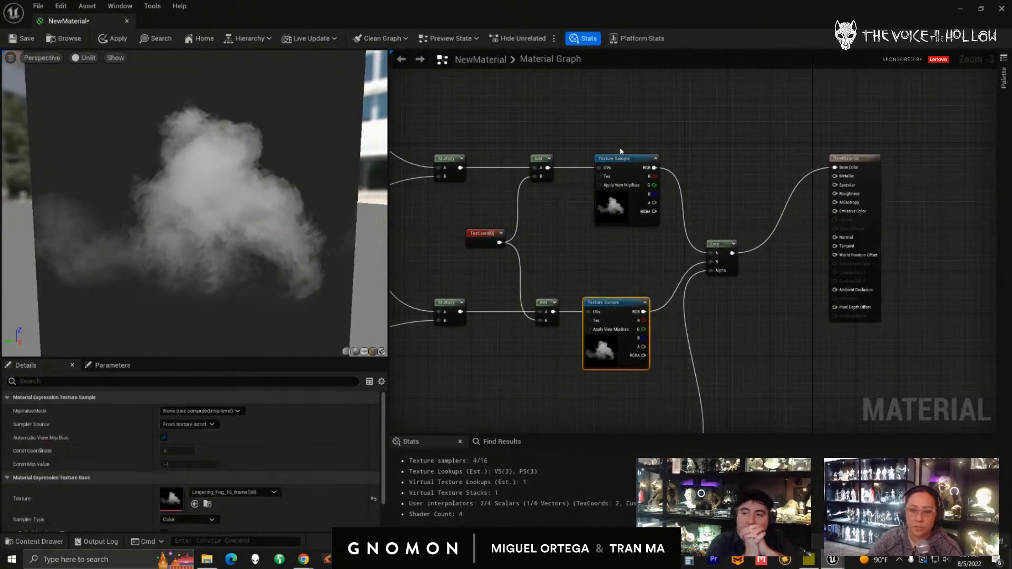
pyautogui.click(611, 159)
pyautogui.moveTo(612, 159); pyautogui.dragTo(606, 159)
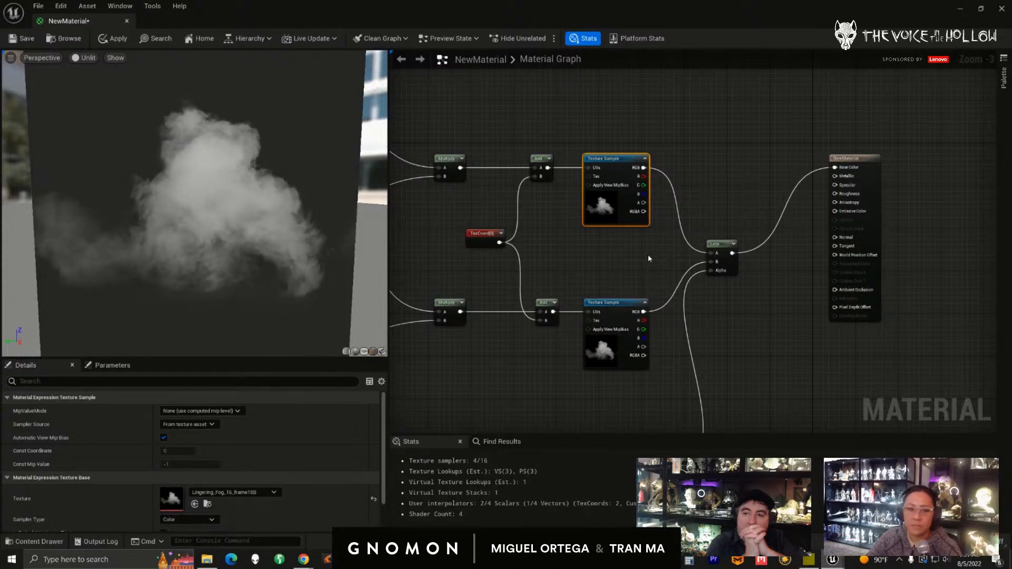
pyautogui.scroll(6, 231, 180)
pyautogui.scroll(-5, 230, 181)
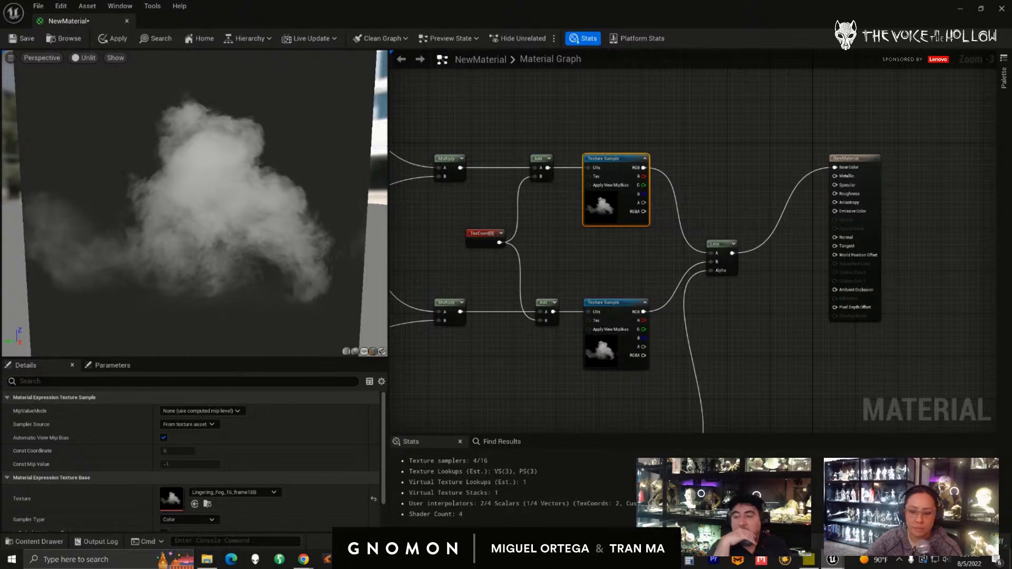
# - Bring the clouds2 texture into the material graph as a Texture Sample between the two fog samples
pyautogui.moveTo(832, 560)
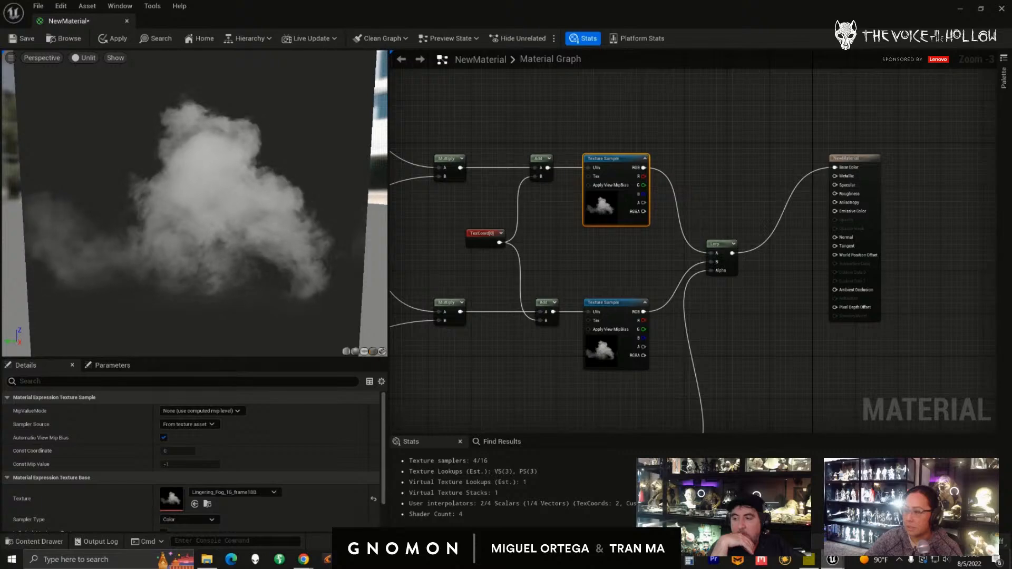
pyautogui.moveTo(737, 568); pyautogui.dragTo(683, 117)
pyautogui.moveTo(701, 160); pyautogui.dragTo(595, 278)
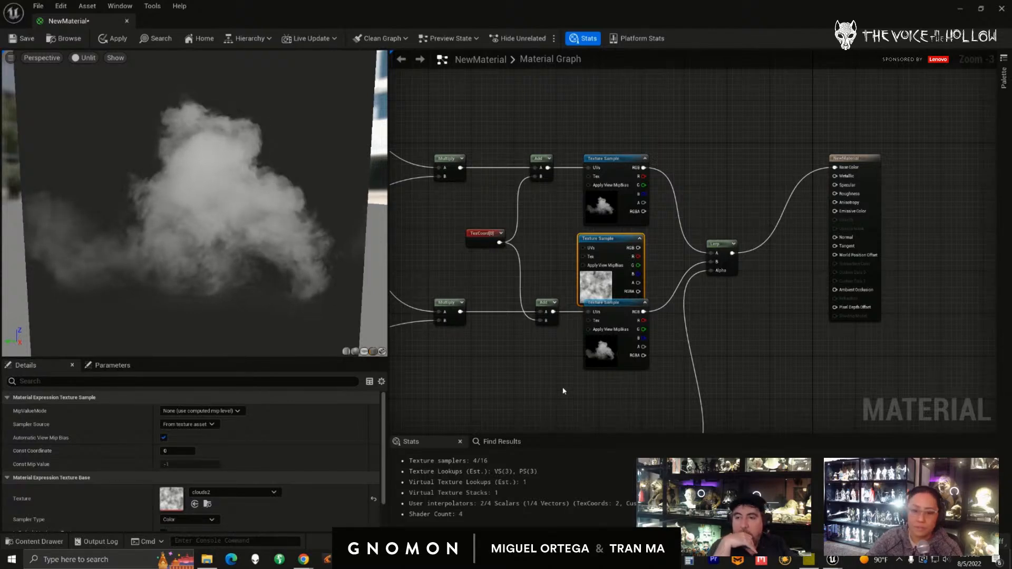
# - Move the lower branch nodes downward and reposition the flow-map Multiply to make room beneath the upper fog sample
pyautogui.scroll(-4, 548, 399)
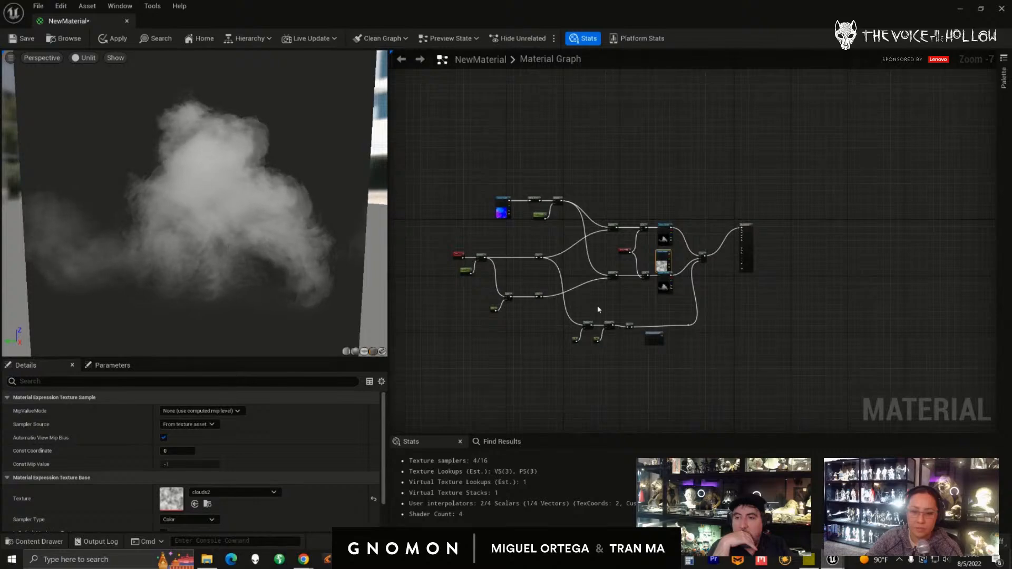
pyautogui.scroll(1, 597, 307)
pyautogui.moveTo(739, 366); pyautogui.dragTo(737, 364)
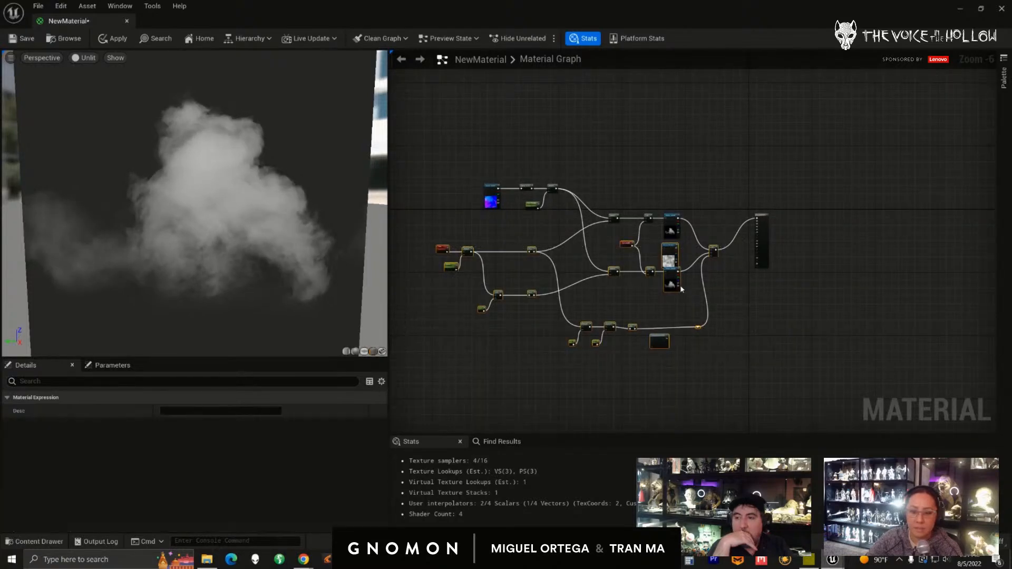
pyautogui.moveTo(671, 275); pyautogui.dragTo(670, 342)
pyautogui.moveTo(548, 191); pyautogui.dragTo(525, 193)
pyautogui.scroll(2, 670, 273)
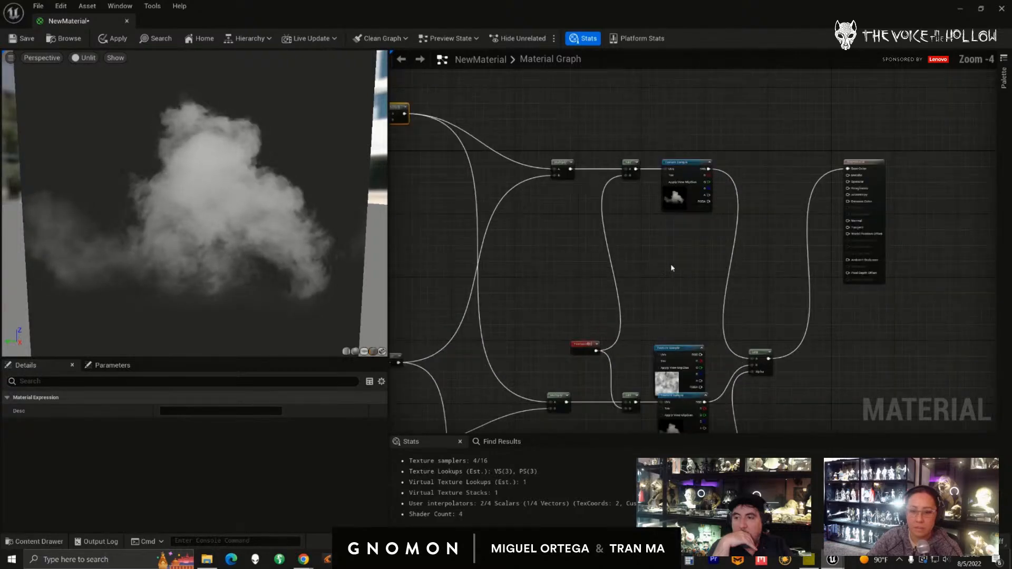
# - Place the clouds2 Texture Sample in the free space directly beneath the upper fog Texture Sample
pyautogui.moveTo(548, 311); pyautogui.dragTo(544, 263)
pyautogui.click(586, 285)
pyautogui.moveTo(659, 317); pyautogui.dragTo(659, 203)
pyautogui.moveTo(647, 272); pyautogui.dragTo(610, 344, button='right')
pyautogui.scroll(1, 614, 309)
pyautogui.click(631, 156)
pyautogui.rightClick(631, 156)
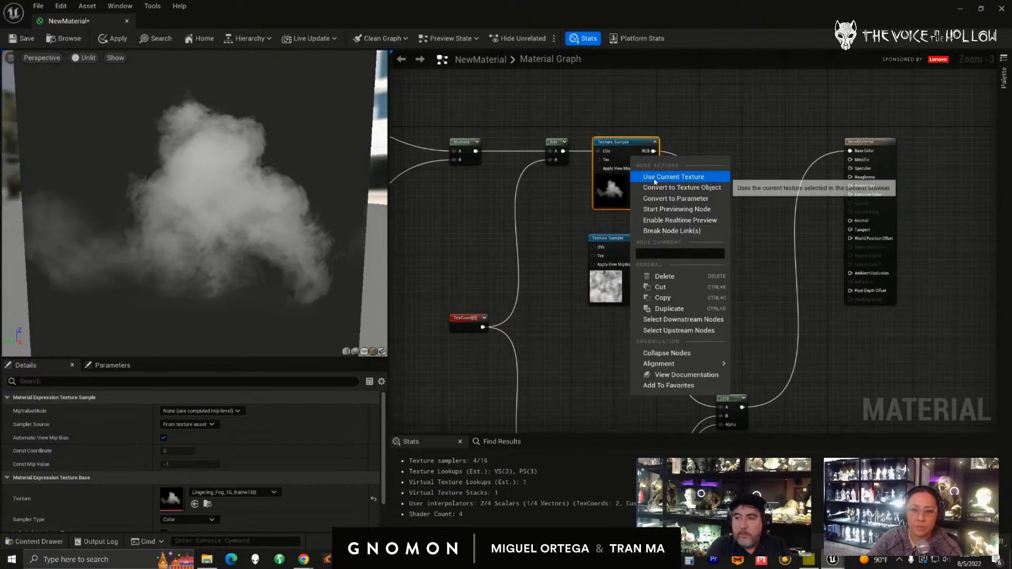
pyautogui.click(702, 155)
pyautogui.click(620, 243)
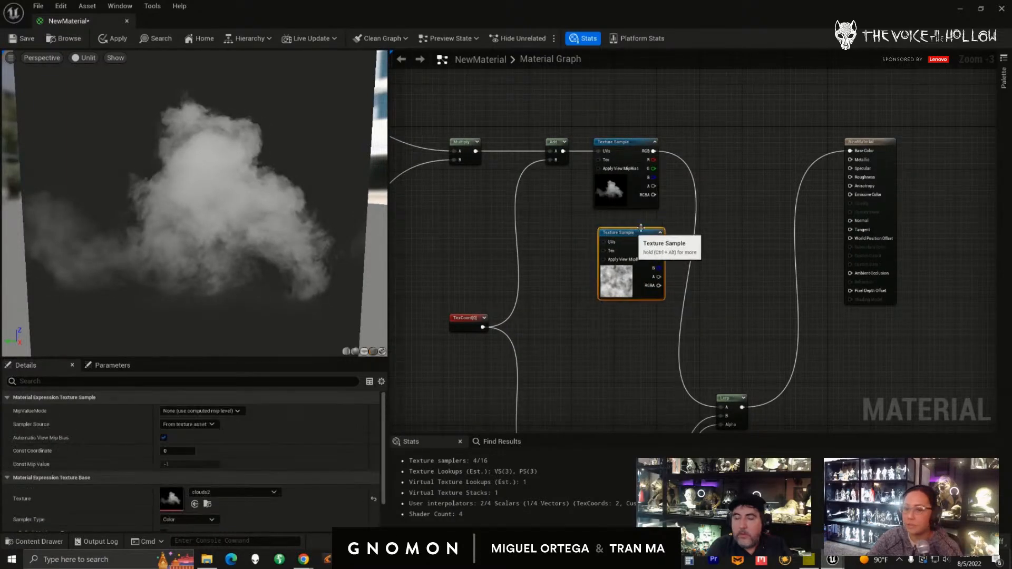
# - Add a Multiply node beside the upper fog and clouds2 Texture Samples
pyautogui.moveTo(743, 192); pyautogui.dragTo(721, 199, button='right')
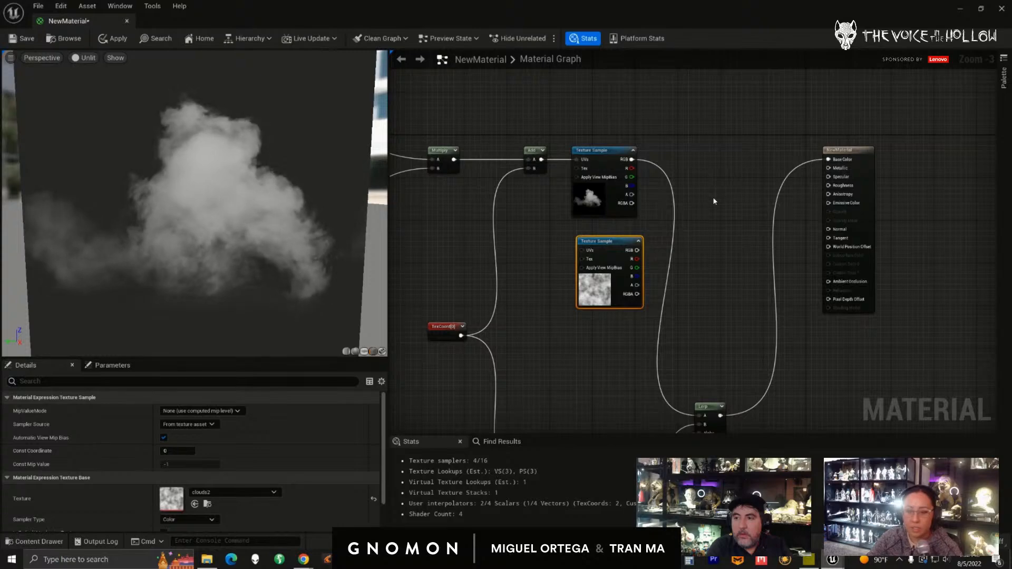
pyautogui.press('m')
pyautogui.click(713, 200)
pyautogui.moveTo(721, 202); pyautogui.dragTo(696, 220)
# - Move the NewMaterial result node and the Lerp farther from the Texture Samples to leave space for the new Multiply
pyautogui.moveTo(737, 322); pyautogui.dragTo(655, 240, button='right')
pyautogui.moveTo(786, 107); pyautogui.dragTo(928, 285)
pyautogui.moveTo(627, 327); pyautogui.dragTo(789, 332)
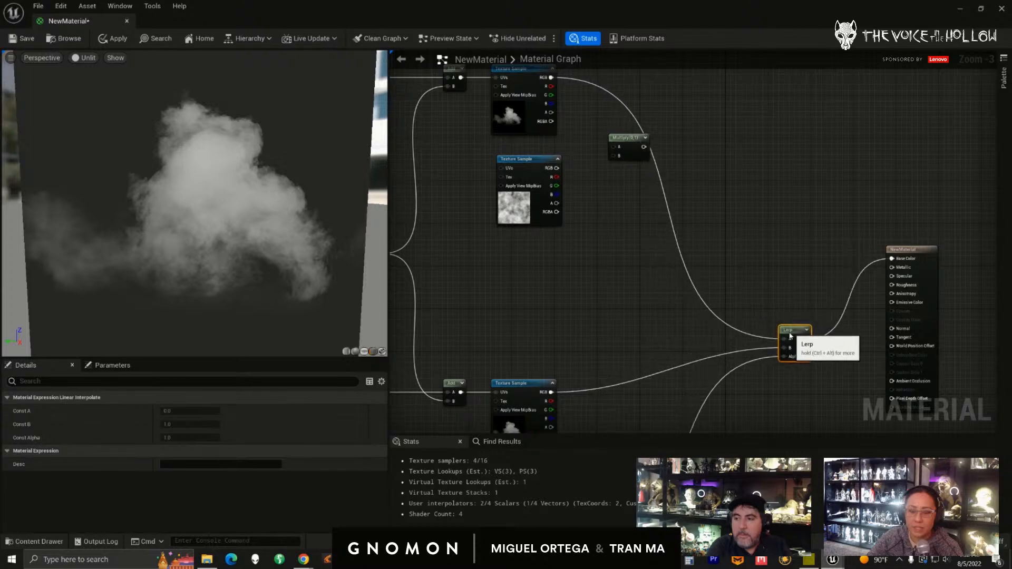
pyautogui.moveTo(770, 325); pyautogui.dragTo(771, 269, button='right')
pyautogui.moveTo(786, 287); pyautogui.dragTo(786, 207)
pyautogui.scroll(2, 648, 288)
pyautogui.moveTo(650, 288); pyautogui.dragTo(656, 341, button='right')
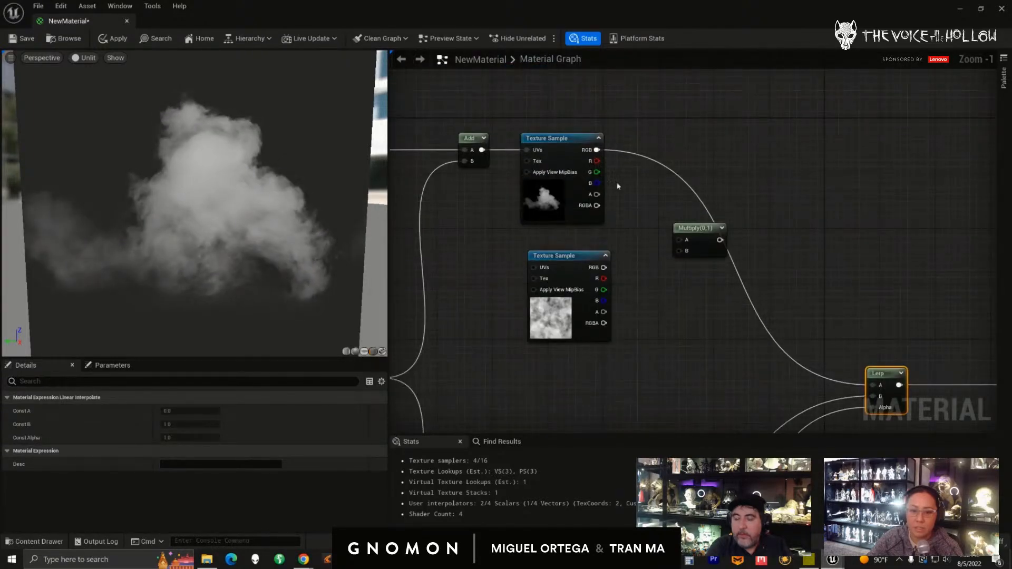
# - Wire the upper fog's RGB into Multiply A and the clouds2 RGB into B, and preview the Multiply in the viewport
pyautogui.moveTo(597, 150); pyautogui.dragTo(694, 234)
pyautogui.rightClick(694, 229)
pyautogui.click(733, 252)
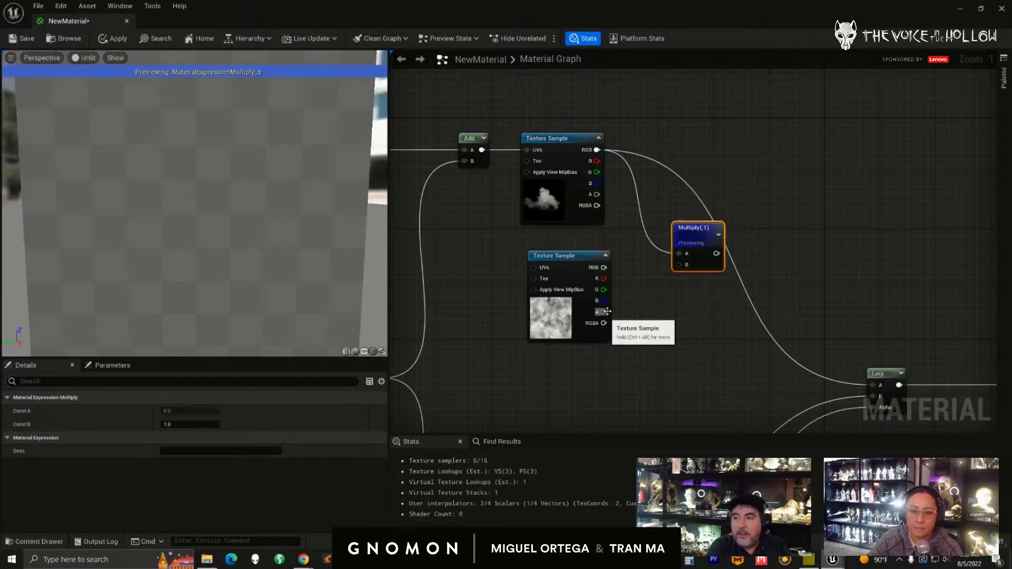
pyautogui.moveTo(604, 267)
pyautogui.mouseDown()
pyautogui.moveTo(679, 265)
pyautogui.moveTo(682, 234)
pyautogui.moveTo(663, 214)
pyautogui.moveTo(600, 264)
pyautogui.mouseUp()
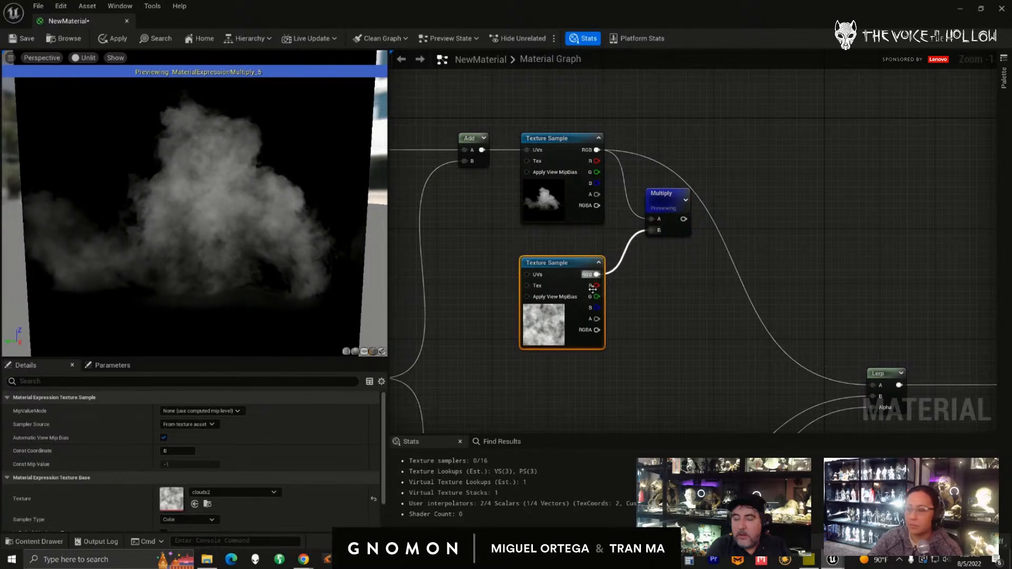
# - Drive the clouds2 Texture Sample's UVs with the output of the upper Add node
pyautogui.moveTo(657, 296); pyautogui.dragTo(735, 298, button='right')
pyautogui.moveTo(562, 271); pyautogui.dragTo(578, 243, button='right')
pyautogui.moveTo(474, 352); pyautogui.dragTo(455, 340)
pyautogui.click(574, 262)
pyautogui.moveTo(584, 287)
pyautogui.mouseDown(button='right')
pyautogui.moveTo(573, 271)
pyautogui.moveTo(590, 287)
pyautogui.mouseUp(button='right')
pyautogui.moveTo(583, 124); pyautogui.dragTo(664, 240)
pyautogui.keyDown('alt'); pyautogui.click(606, 222); pyautogui.keyUp('alt')
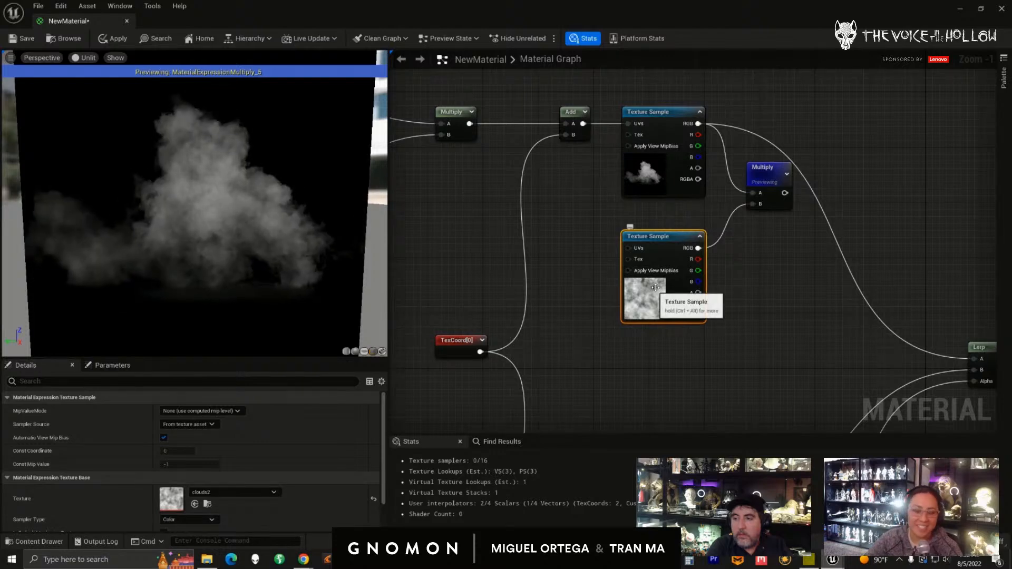
pyautogui.moveTo(667, 145); pyautogui.dragTo(668, 152)
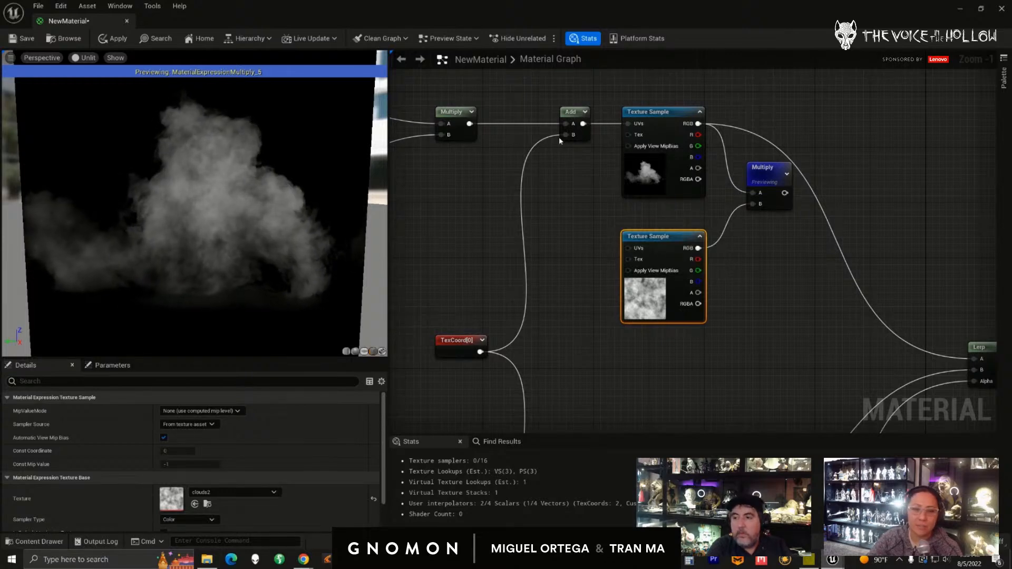
pyautogui.moveTo(583, 124); pyautogui.dragTo(627, 248)
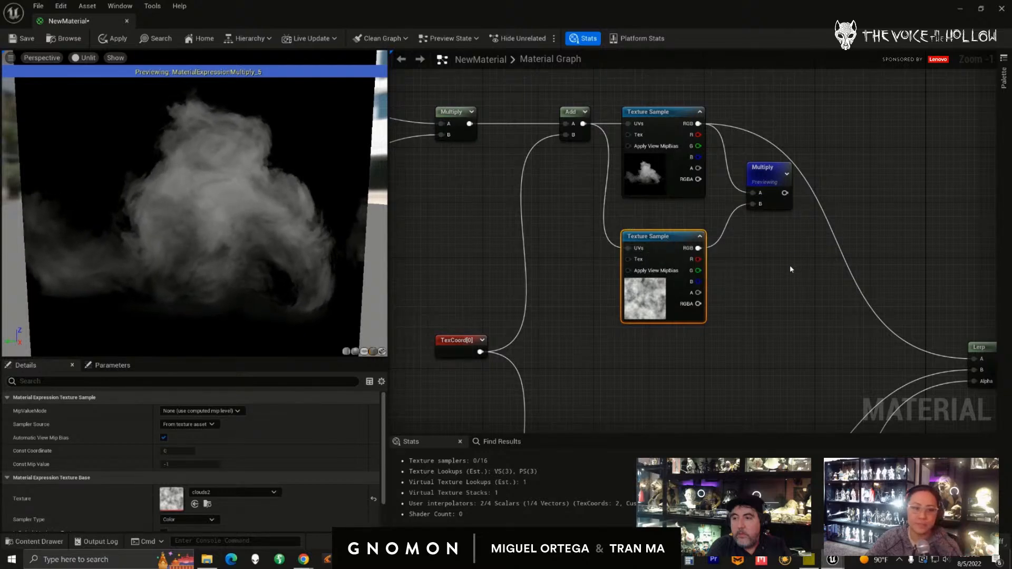
# - Move the Multiply farther from the Texture Samples and add a Power node beside the clouds2 sample
pyautogui.moveTo(790, 268); pyautogui.dragTo(764, 259, button='right')
pyautogui.moveTo(738, 176); pyautogui.dragTo(810, 177)
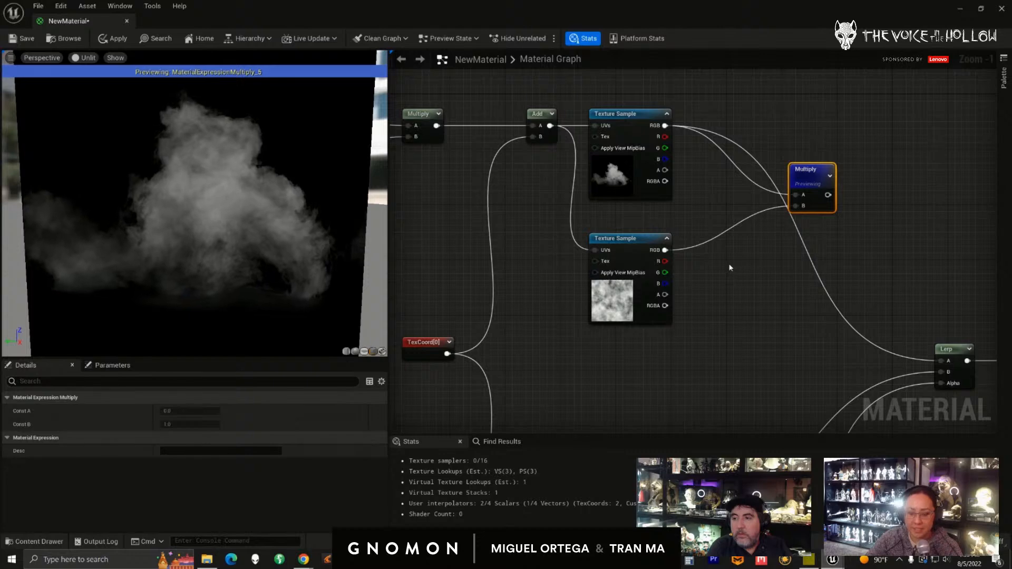
pyautogui.moveTo(730, 275); pyautogui.dragTo(728, 273, button='right')
pyautogui.write('power')
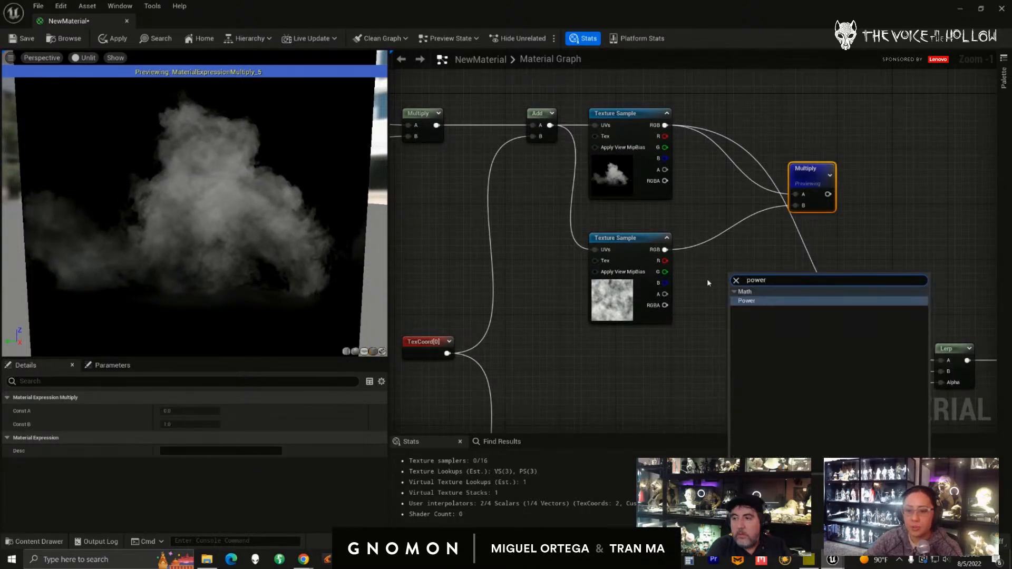
pyautogui.press('Return')
# - Arrange the clouds2 sample, Multiply and Power nodes, and wire the clouds2 RGB into Power's Base
pyautogui.moveTo(621, 247); pyautogui.dragTo(627, 247)
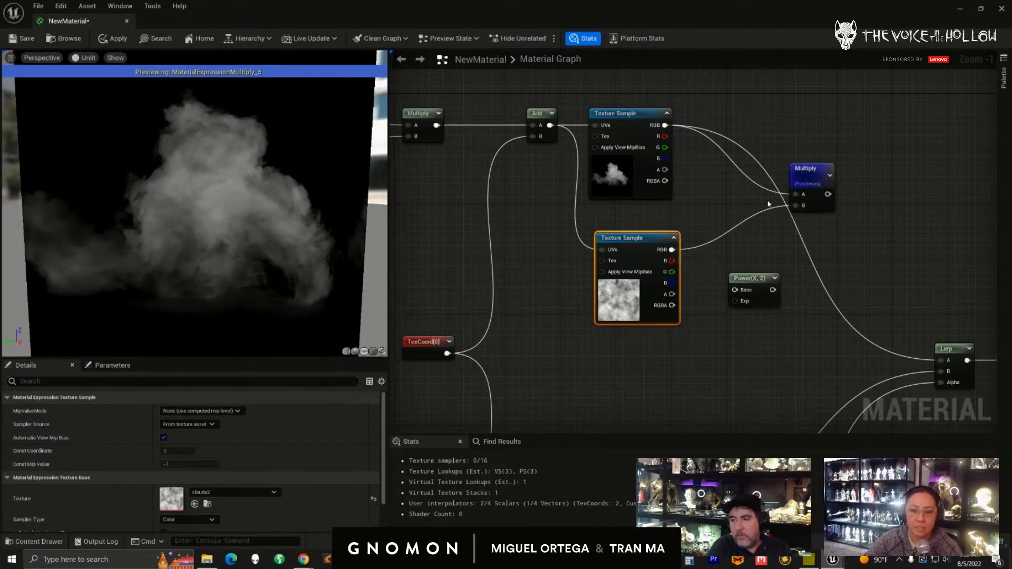
pyautogui.moveTo(814, 173); pyautogui.dragTo(801, 153)
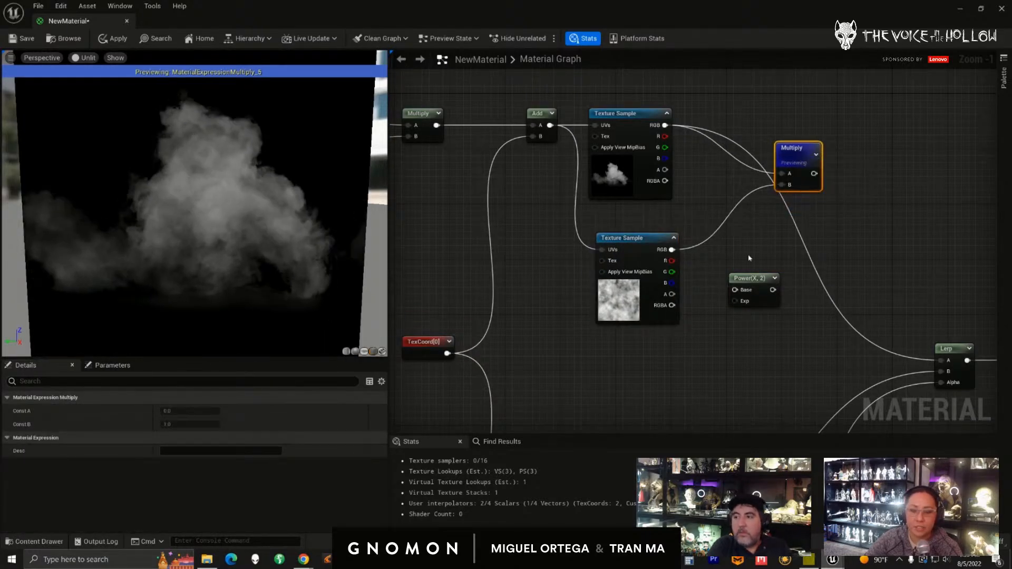
pyautogui.moveTo(748, 280); pyautogui.dragTo(733, 250)
pyautogui.moveTo(672, 249); pyautogui.dragTo(733, 243)
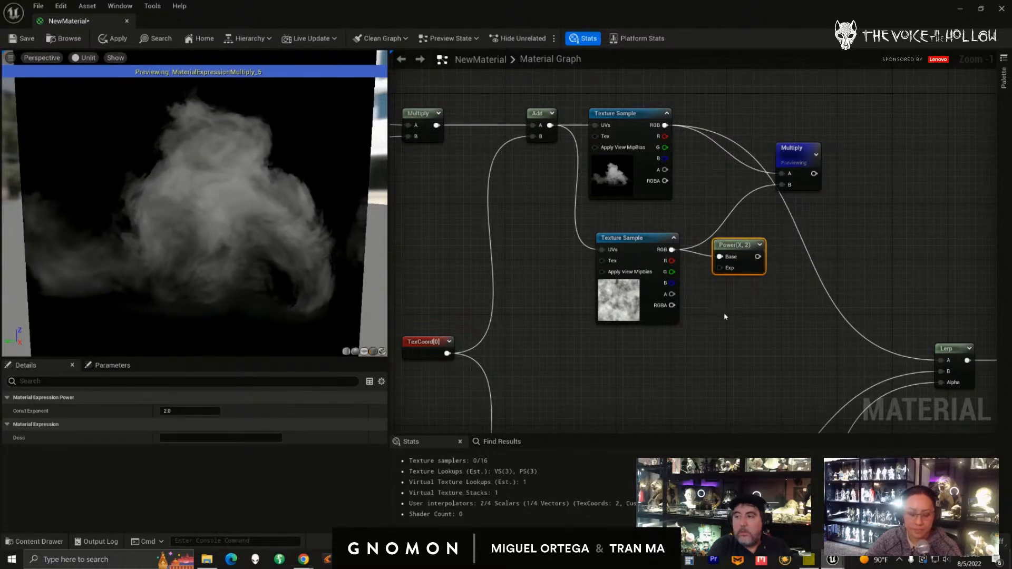
# - Create a constant, convert it to a parameter named NoiseStrength, and wire it into Power's Exp
pyautogui.press('1')
pyautogui.click(716, 324)
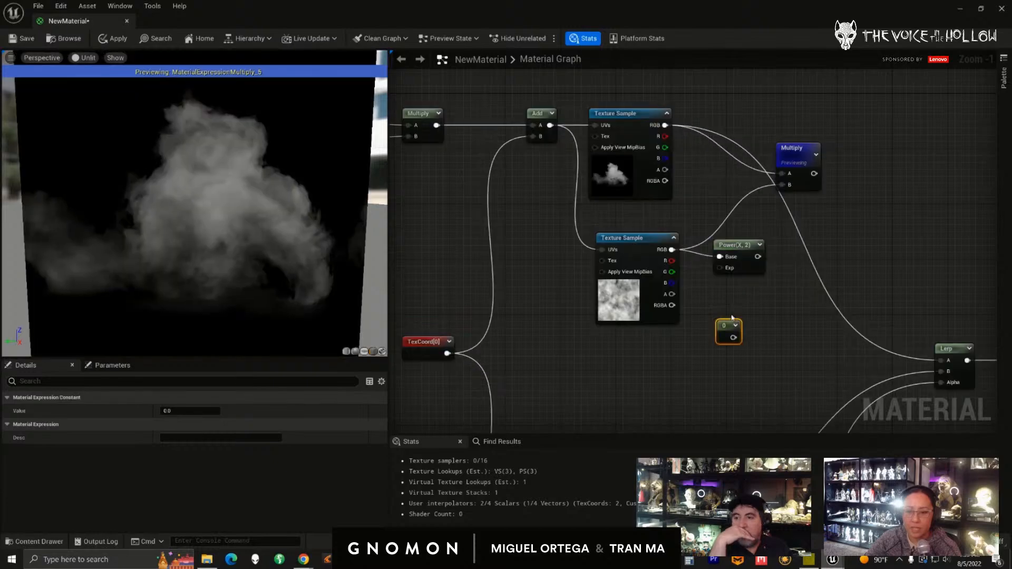
pyautogui.rightClick(725, 324)
pyautogui.click(751, 346)
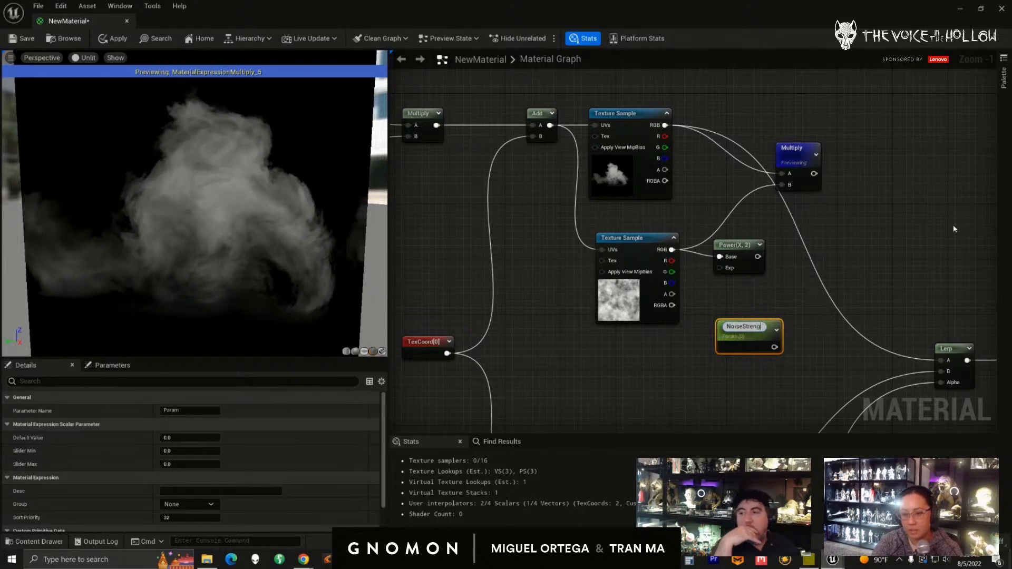
pyautogui.press('Return')
pyautogui.moveTo(765, 345); pyautogui.dragTo(721, 268)
pyautogui.moveTo(744, 331); pyautogui.dragTo(692, 333)
# - Replace the upper Multiply's B input with the Power output and spread the connected nodes apart for readability
pyautogui.moveTo(744, 257); pyautogui.dragTo(763, 239)
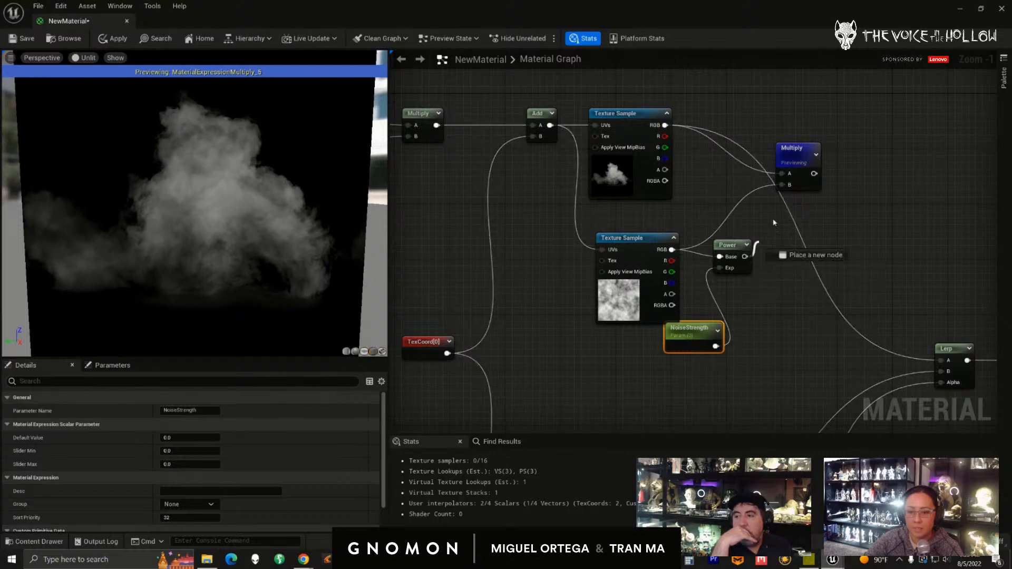
pyautogui.moveTo(779, 191); pyautogui.dragTo(779, 188)
pyautogui.click(750, 224)
pyautogui.moveTo(744, 256); pyautogui.dragTo(782, 187)
pyautogui.moveTo(797, 152); pyautogui.dragTo(823, 145)
pyautogui.moveTo(731, 247); pyautogui.dragTo(762, 240)
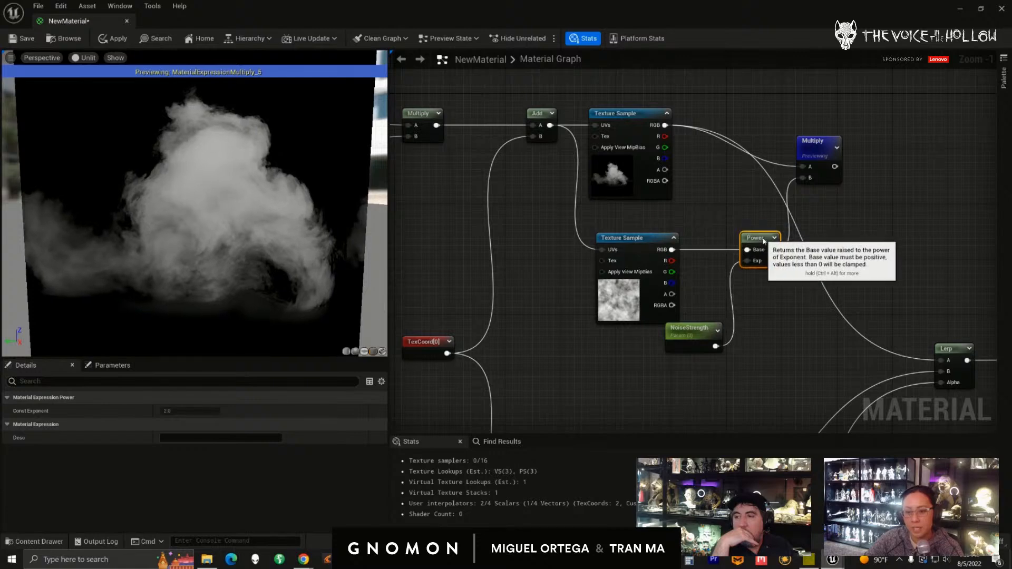
pyautogui.moveTo(708, 325); pyautogui.dragTo(736, 283)
pyautogui.moveTo(765, 238); pyautogui.dragTo(778, 238)
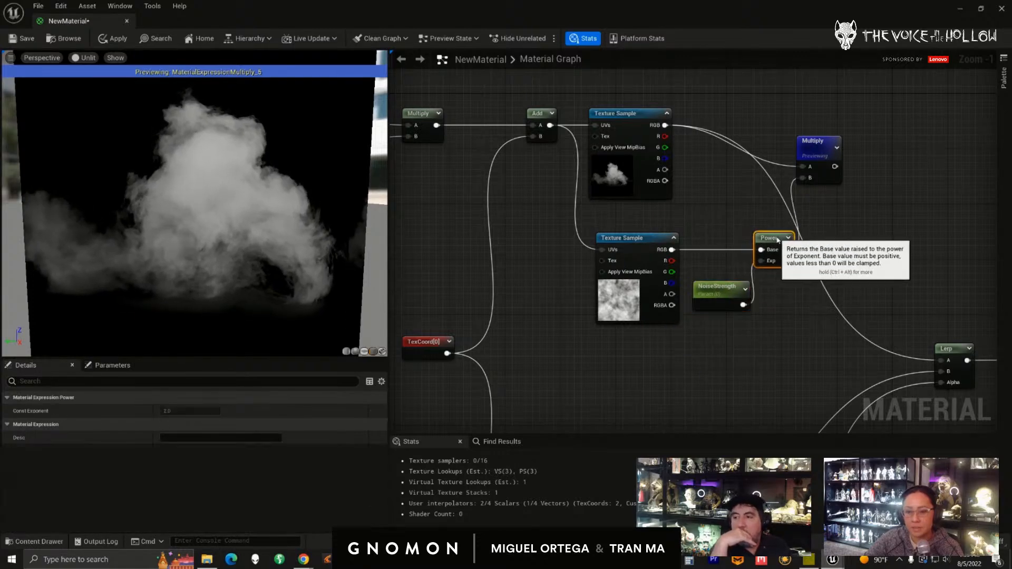
pyautogui.moveTo(830, 157); pyautogui.dragTo(858, 157)
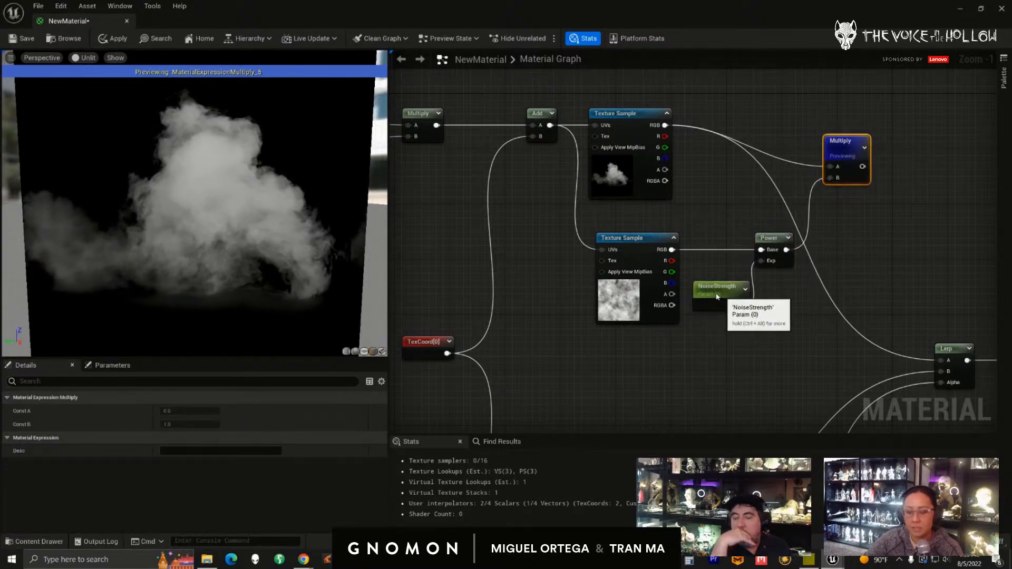
# - Set the NoiseStrength default value to 0.7568 and realign the clouds2 sample beneath the upper fog Texture Sample
pyautogui.moveTo(724, 292); pyautogui.dragTo(715, 293)
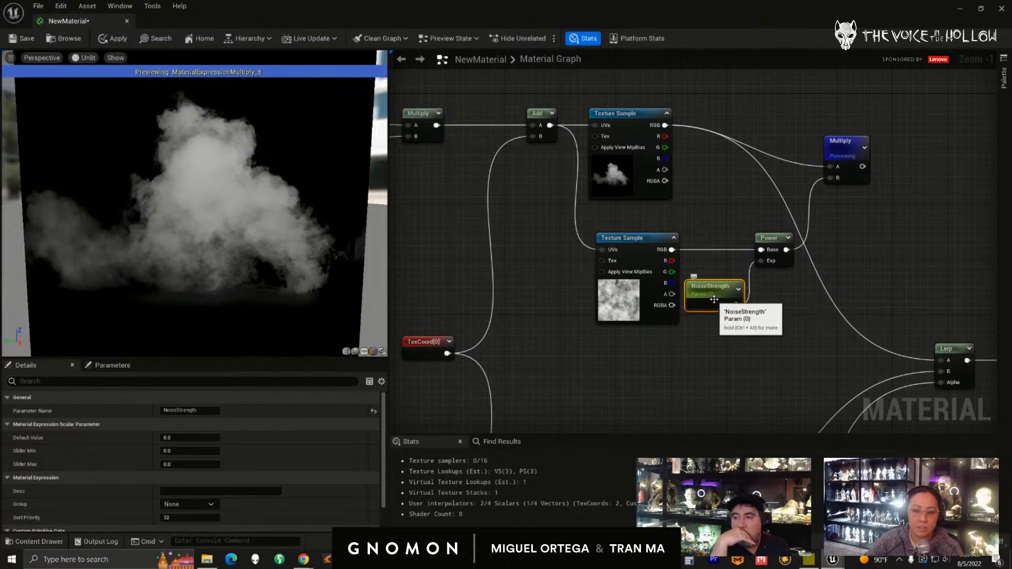
pyautogui.click(189, 438)
pyautogui.write('1')
pyautogui.press('Tab')
pyautogui.moveTo(185, 438); pyautogui.dragTo(176, 438)
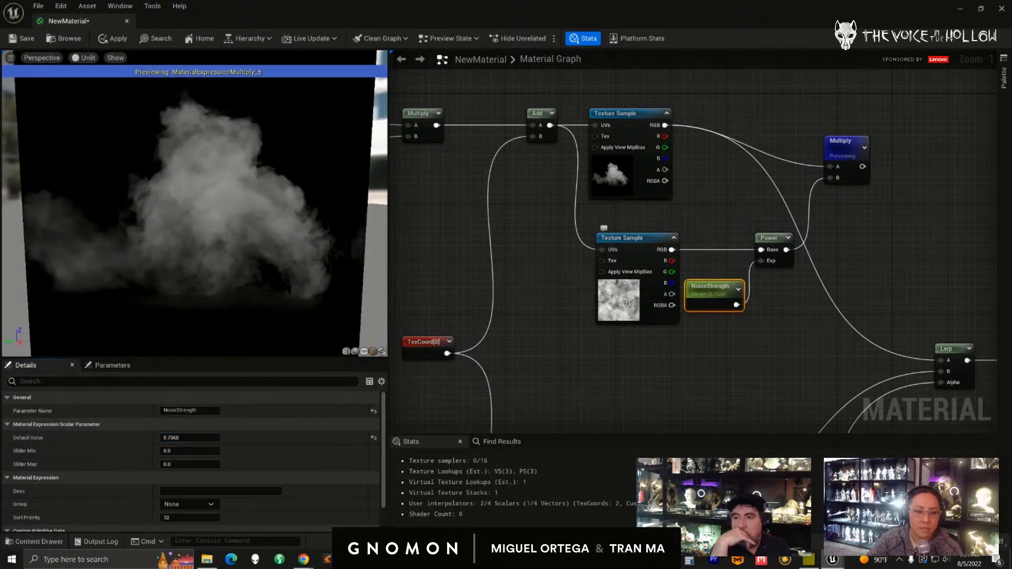
pyautogui.moveTo(611, 292); pyautogui.dragTo(603, 292)
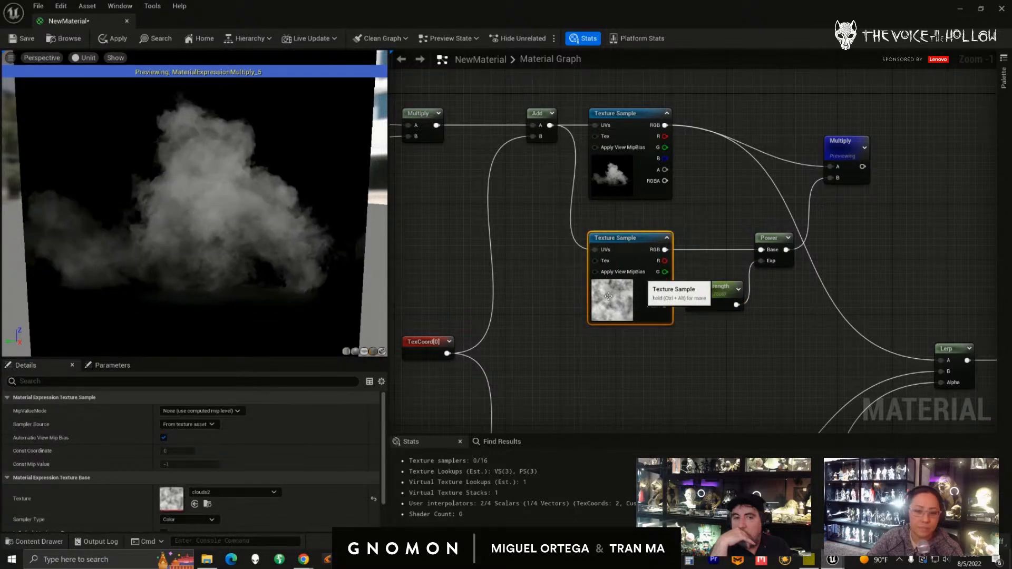
pyautogui.click(702, 298)
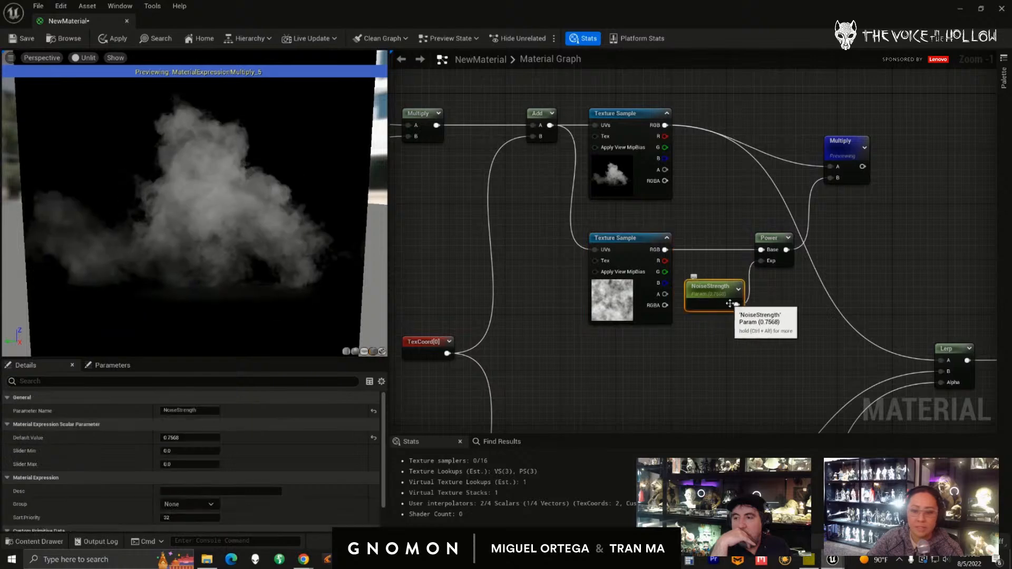
# - Wire the upper Multiply's output into Lerp A, replacing the direct fog connection
pyautogui.scroll(-2, 668, 342)
pyautogui.moveTo(667, 343); pyautogui.dragTo(570, 345, button='right')
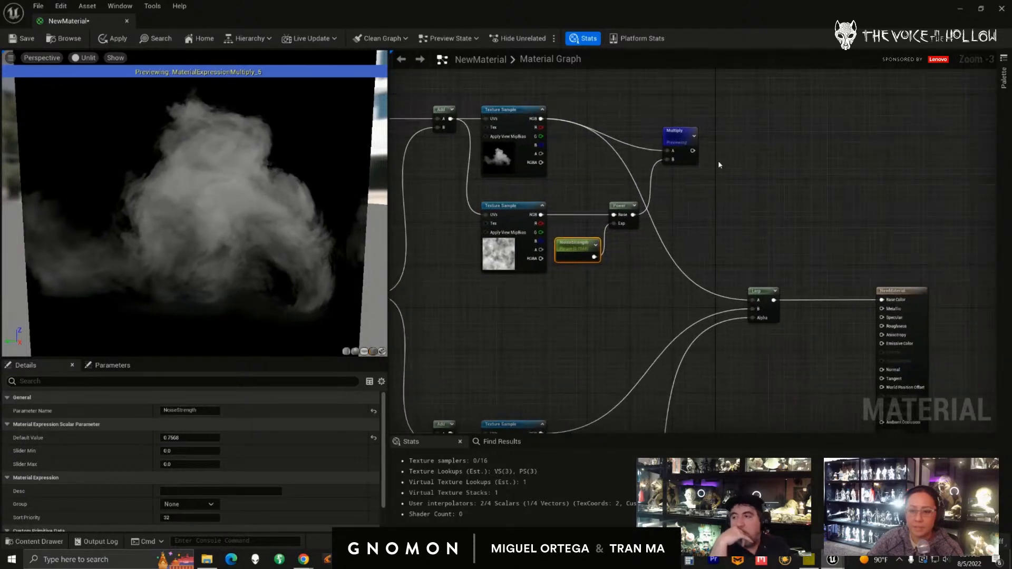
pyautogui.moveTo(693, 150); pyautogui.dragTo(756, 303)
pyautogui.click(738, 218)
pyautogui.moveTo(692, 150); pyautogui.dragTo(752, 300)
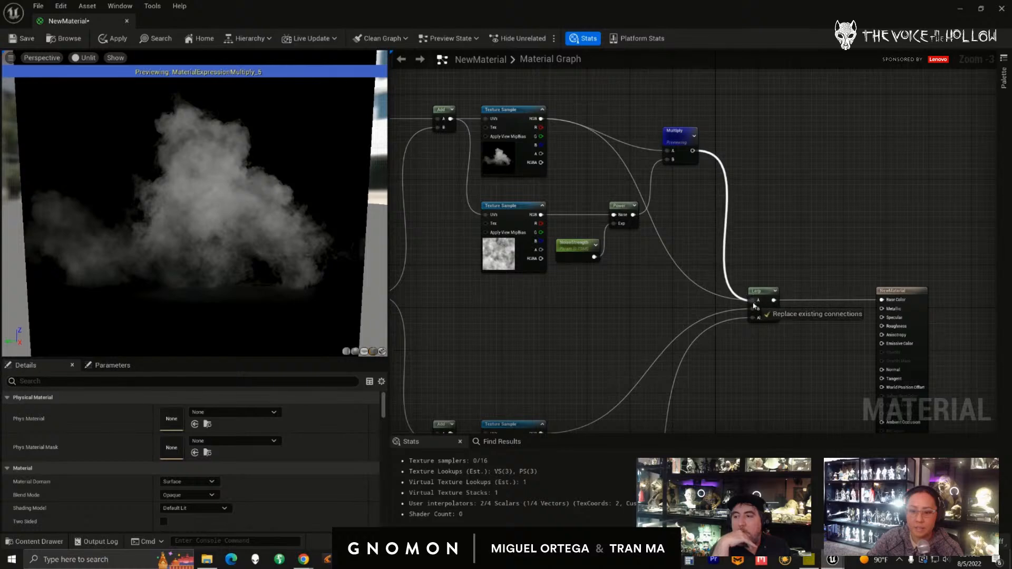
# - Copy the clouds2 Texture Sample, NoiseStrength, Power and upper Multiply nodes
pyautogui.moveTo(590, 325); pyautogui.dragTo(658, 301, button='right')
pyautogui.click(579, 201)
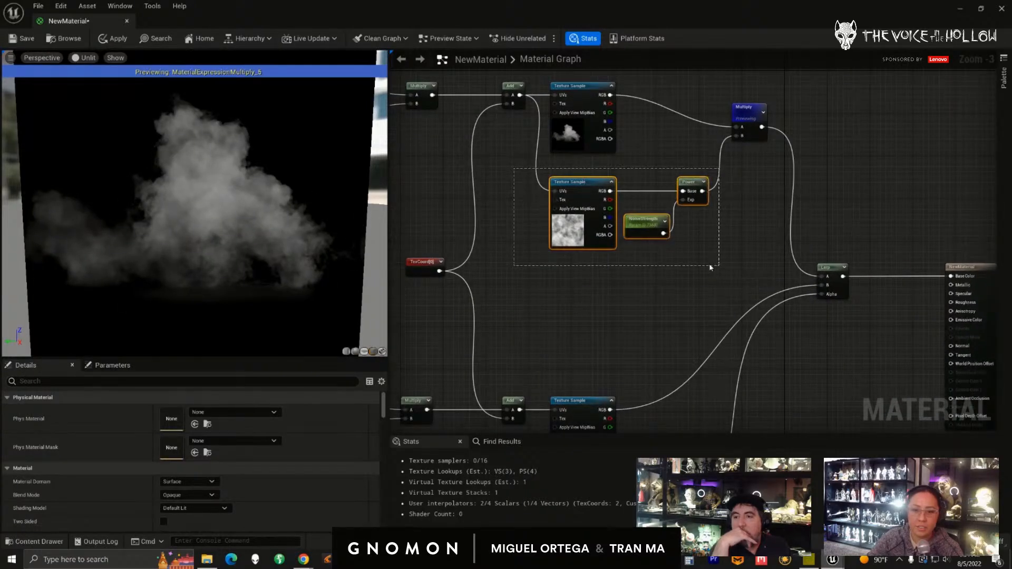
pyautogui.moveTo(715, 267); pyautogui.dragTo(715, 267)
pyautogui.click(748, 111)
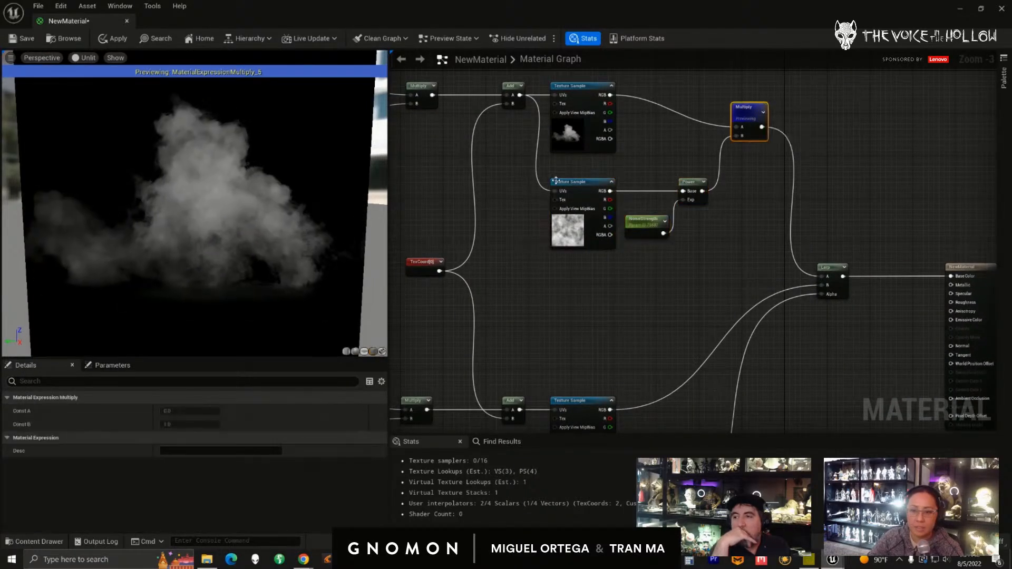
pyautogui.moveTo(651, 229); pyautogui.dragTo(694, 233)
pyautogui.keyDown('shift'); pyautogui.click(744, 114); pyautogui.keyUp('shift')
# - Move the node group that feeds the Lerp Alpha farther below the lower fog Texture Sample to make room
pyautogui.moveTo(626, 284)
pyautogui.mouseDown(button='right')
pyautogui.moveTo(625, 188)
pyautogui.moveTo(601, 181)
pyautogui.mouseUp(button='right')
pyautogui.moveTo(604, 309)
pyautogui.mouseDown(button='right')
pyautogui.moveTo(605, 292)
pyautogui.moveTo(703, 258)
pyautogui.mouseUp(button='right')
pyautogui.scroll(-6, 596, 272)
pyautogui.moveTo(659, 331); pyautogui.dragTo(658, 332)
pyautogui.scroll(4, 648, 331)
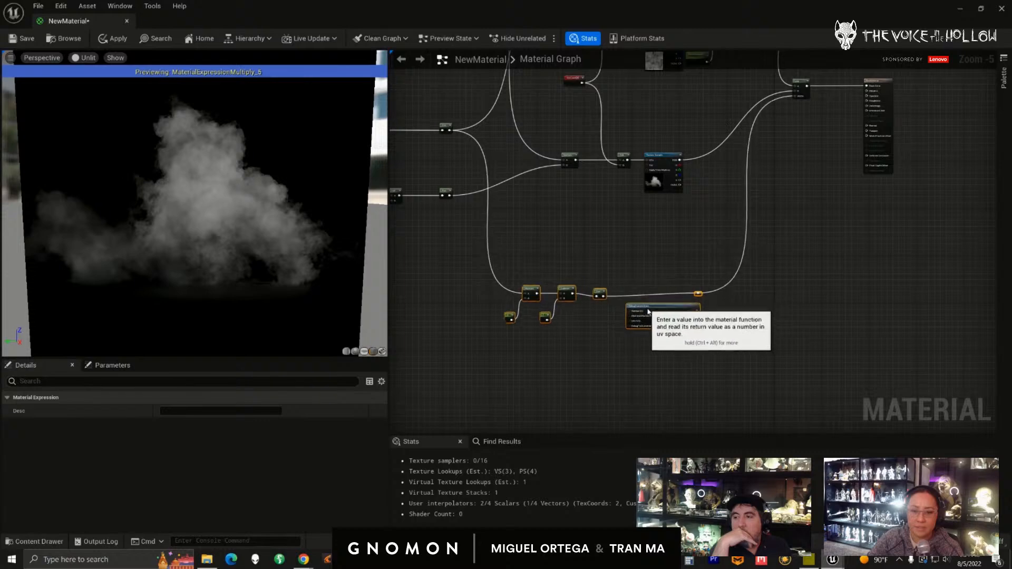
pyautogui.moveTo(662, 183); pyautogui.dragTo(629, 319, button='right')
pyautogui.moveTo(629, 393); pyautogui.dragTo(635, 349, button='right')
pyautogui.moveTo(634, 349); pyautogui.dragTo(643, 352)
# - Paste the copied noise nodes and place them beneath the lower fog Texture Sample
pyautogui.moveTo(637, 268); pyautogui.dragTo(618, 317, button='right')
pyautogui.scroll(1, 618, 327)
pyautogui.scroll(-1, 617, 326)
pyautogui.scroll(2, 620, 352)
pyautogui.click(618, 301)
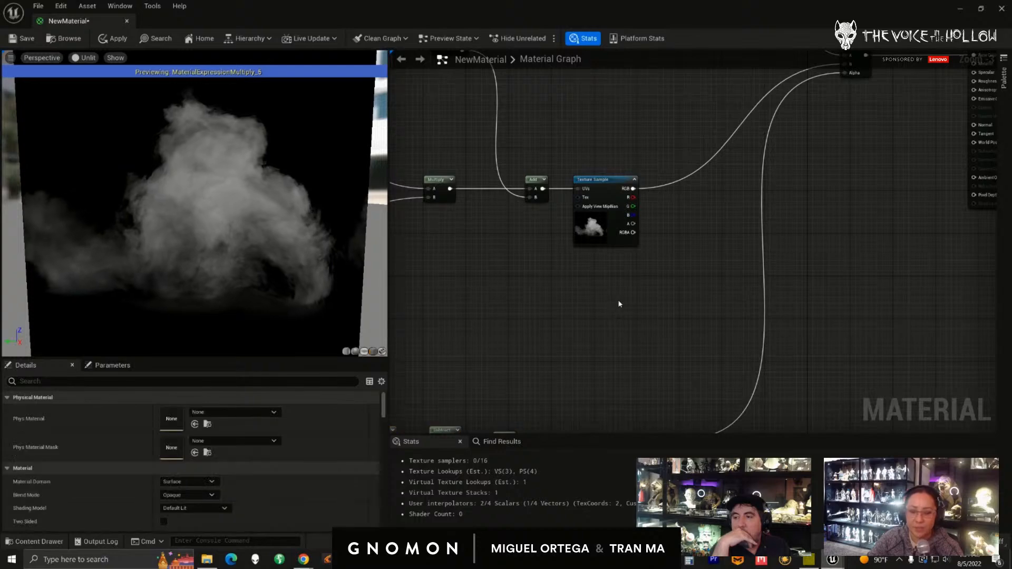
pyautogui.hotkey('ctrl', 'v')
pyautogui.moveTo(488, 382); pyautogui.dragTo(775, 216)
pyautogui.keyDown('ctrl'); pyautogui.click(718, 241); pyautogui.keyUp('ctrl')
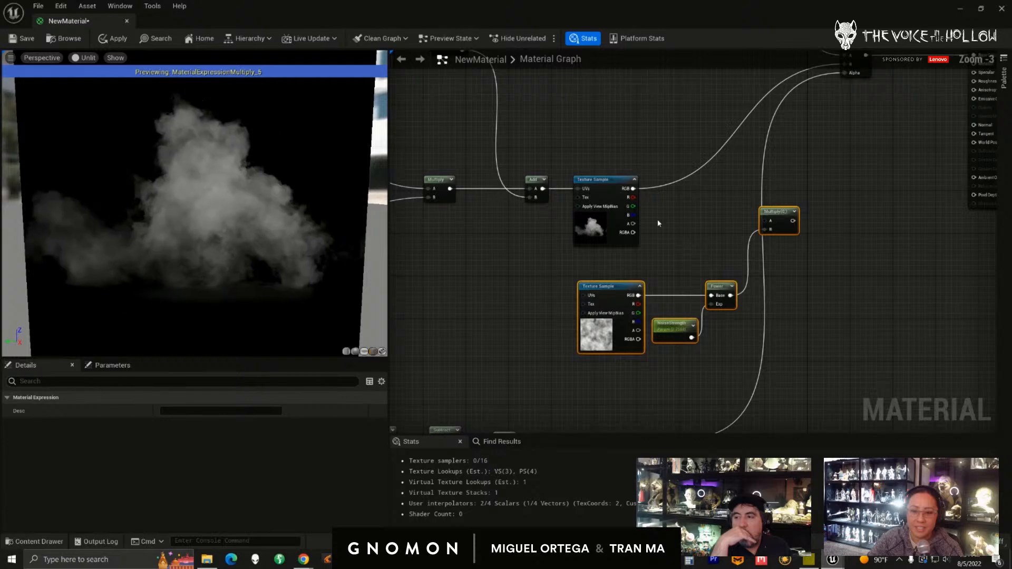
# - Wire the lower fog RGB into the pasted Multiply's A, the lower Add into the pasted clouds2 UVs, and that Multiply into Lerp B
pyautogui.moveTo(633, 188); pyautogui.dragTo(762, 222)
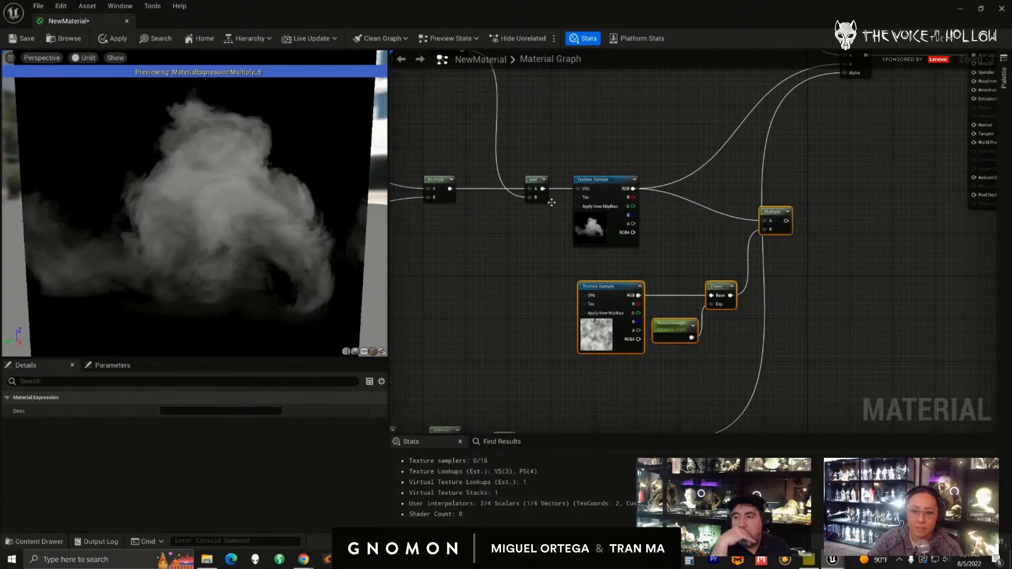
pyautogui.moveTo(543, 188); pyautogui.dragTo(582, 295)
pyautogui.moveTo(650, 246); pyautogui.dragTo(613, 306, button='right')
pyautogui.moveTo(537, 243); pyautogui.dragTo(518, 278, button='right')
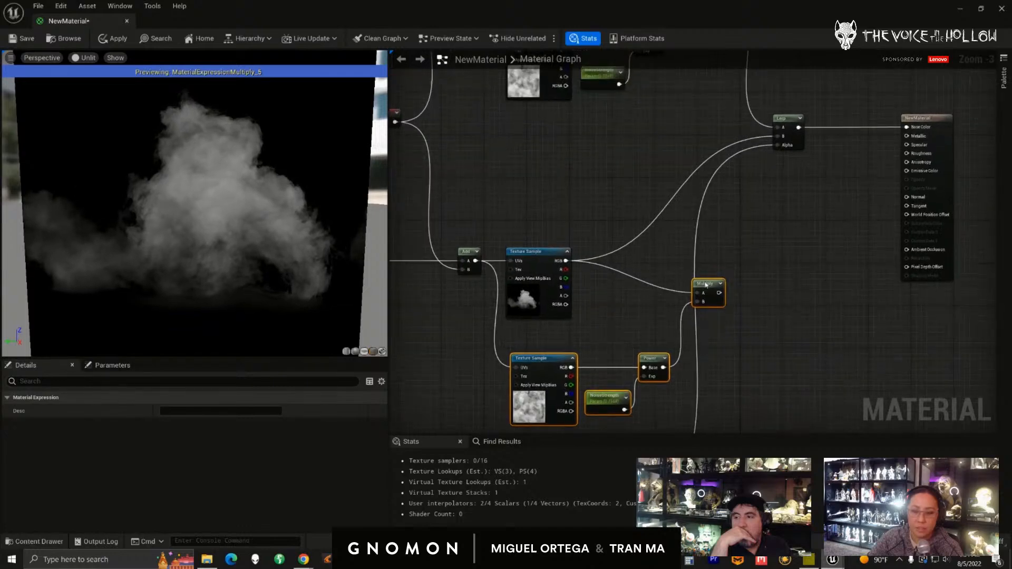
pyautogui.moveTo(719, 293); pyautogui.dragTo(779, 138)
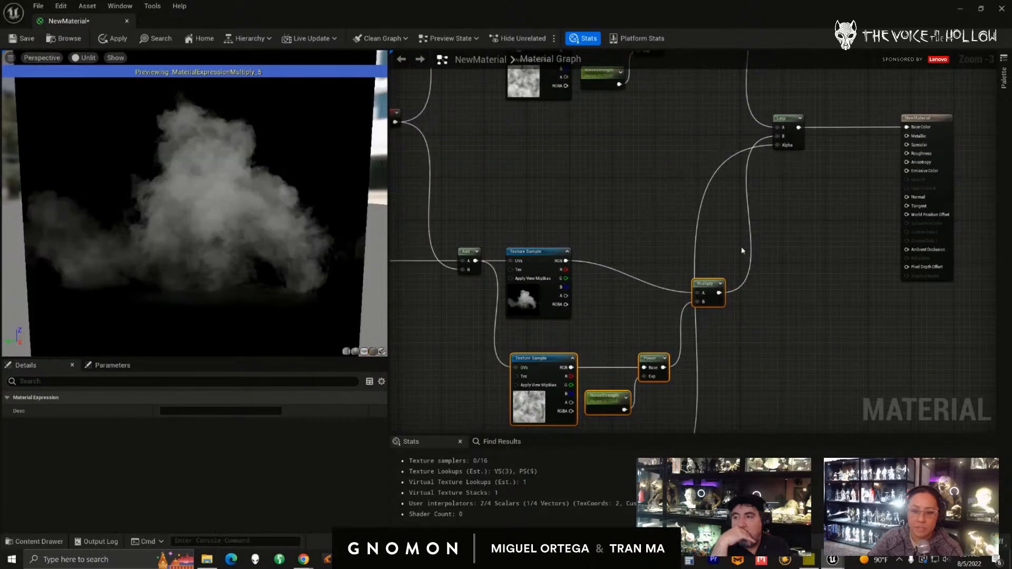
pyautogui.moveTo(707, 289); pyautogui.dragTo(701, 269)
# - Stop previewing the upper Multiply and align the lower Multiply with the lower fog sample's RGB output
pyautogui.moveTo(701, 269); pyautogui.dragTo(651, 77, button='right')
pyautogui.rightClick(653, 79)
pyautogui.click(680, 101)
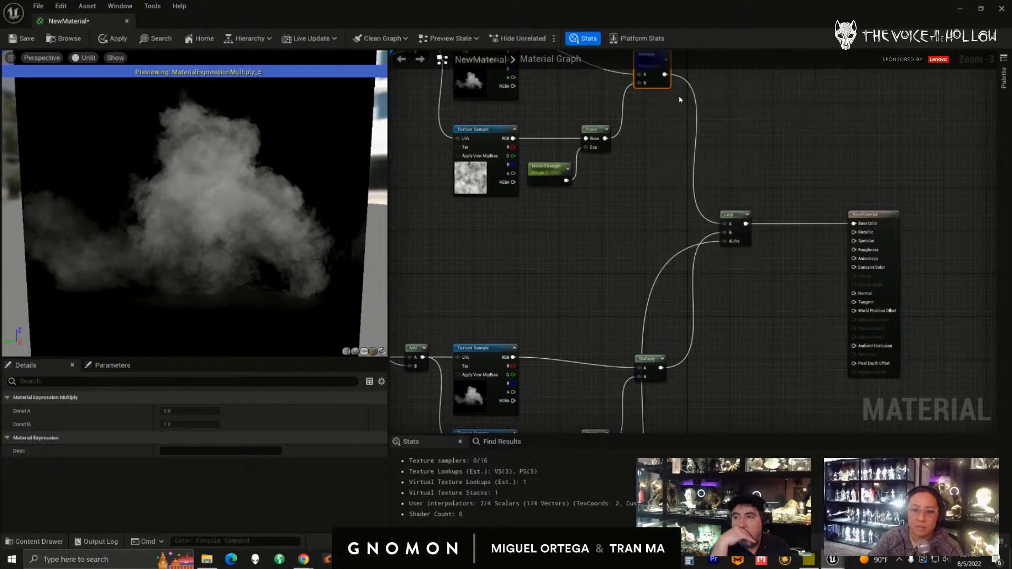
pyautogui.moveTo(583, 243); pyautogui.dragTo(619, 208, button='right')
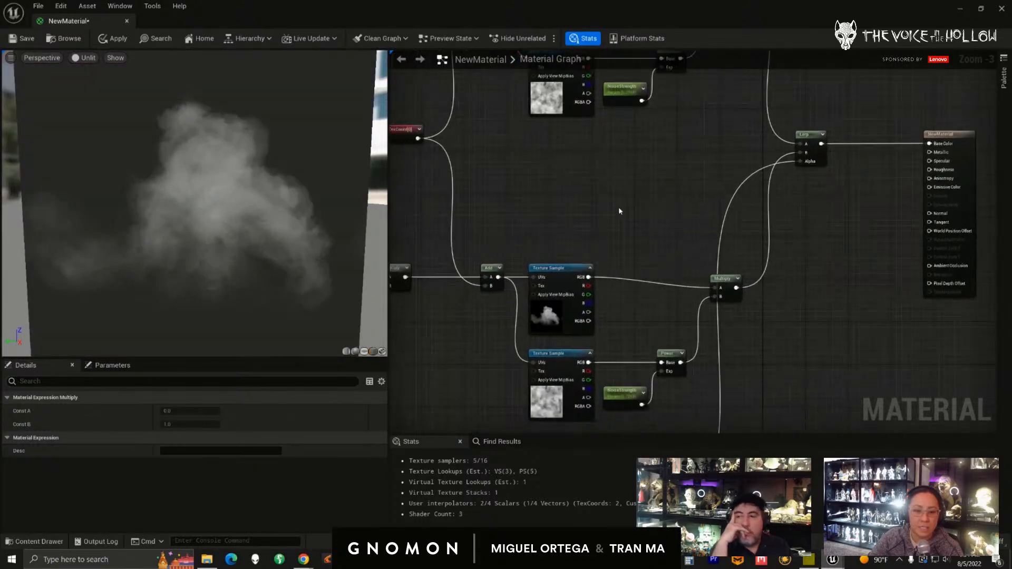
pyautogui.click(726, 282)
pyautogui.scroll(-1, 646, 318)
pyautogui.moveTo(607, 249); pyautogui.dragTo(646, 286, button='right')
pyautogui.scroll(1, 659, 264)
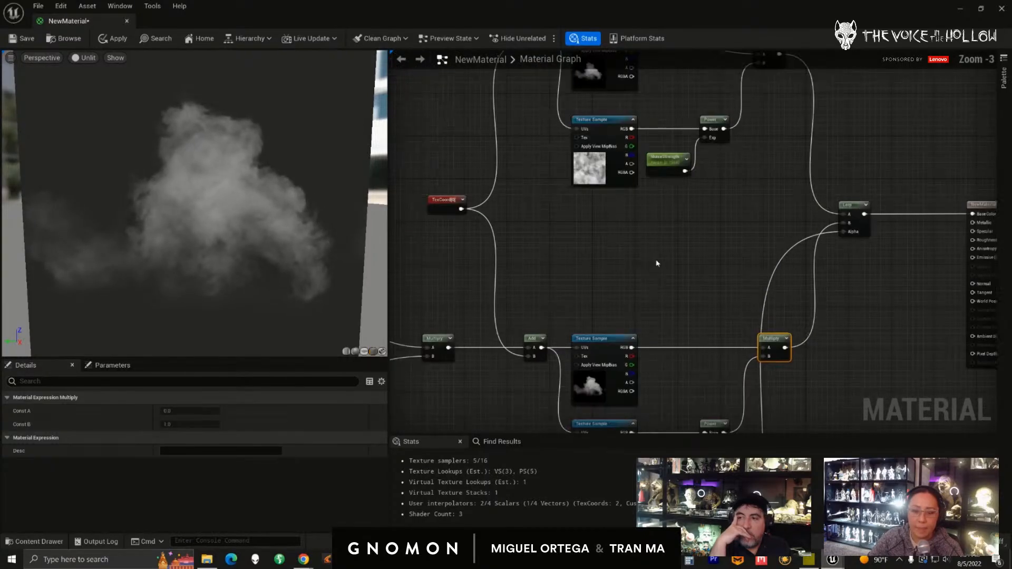
pyautogui.moveTo(623, 170); pyautogui.dragTo(644, 243, button='right')
pyautogui.click(630, 98)
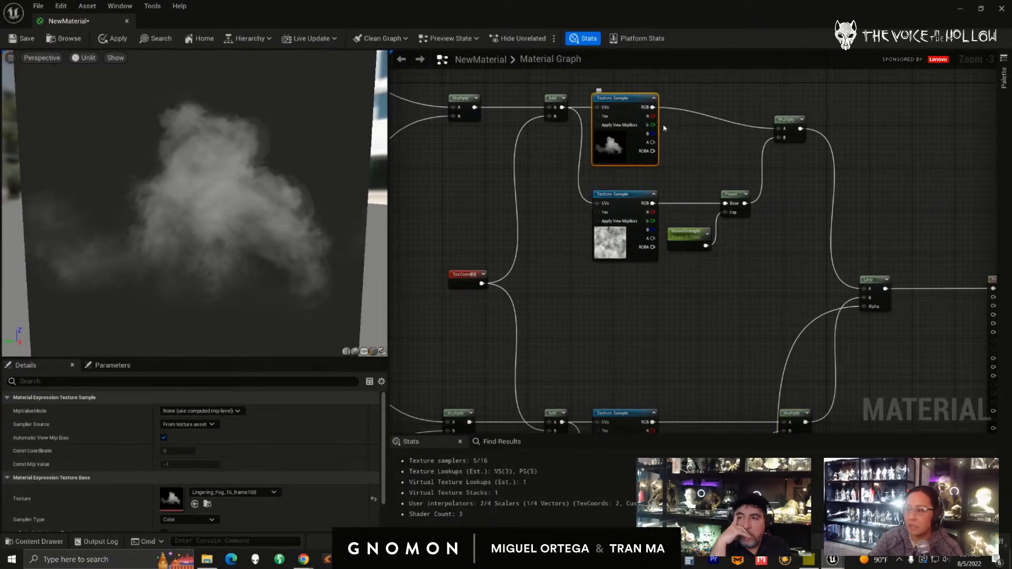
# - Bring up the Content Browser at the demo2 folder and save NewMaterial
pyautogui.moveTo(833, 561)
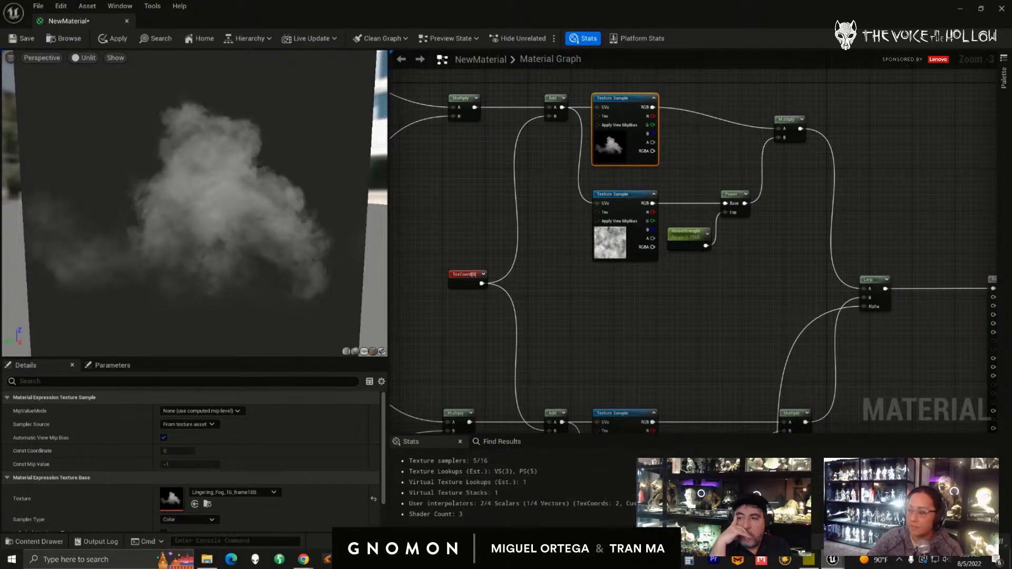
pyautogui.moveTo(1011, 173); pyautogui.dragTo(567, 149)
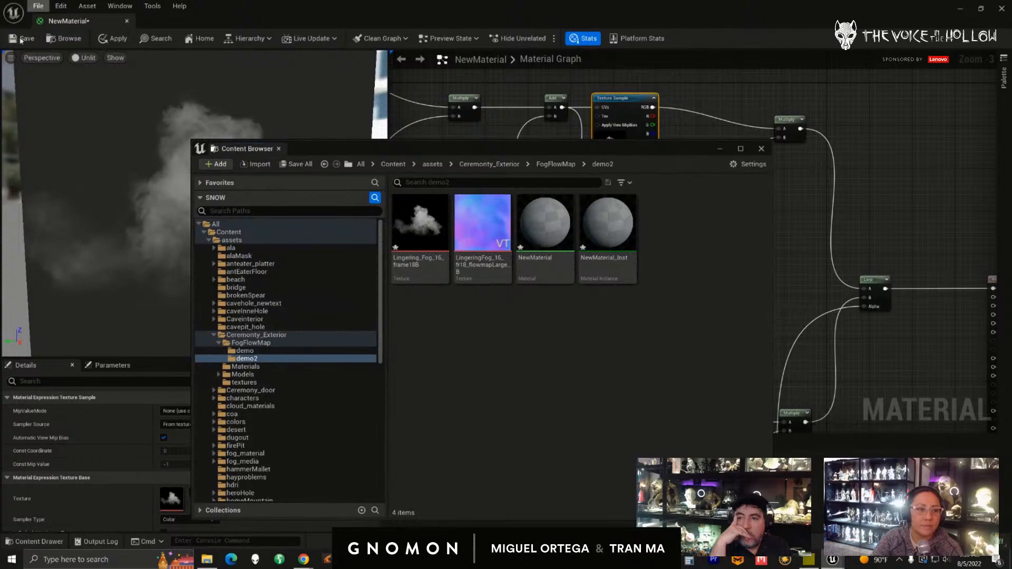
pyautogui.click(21, 38)
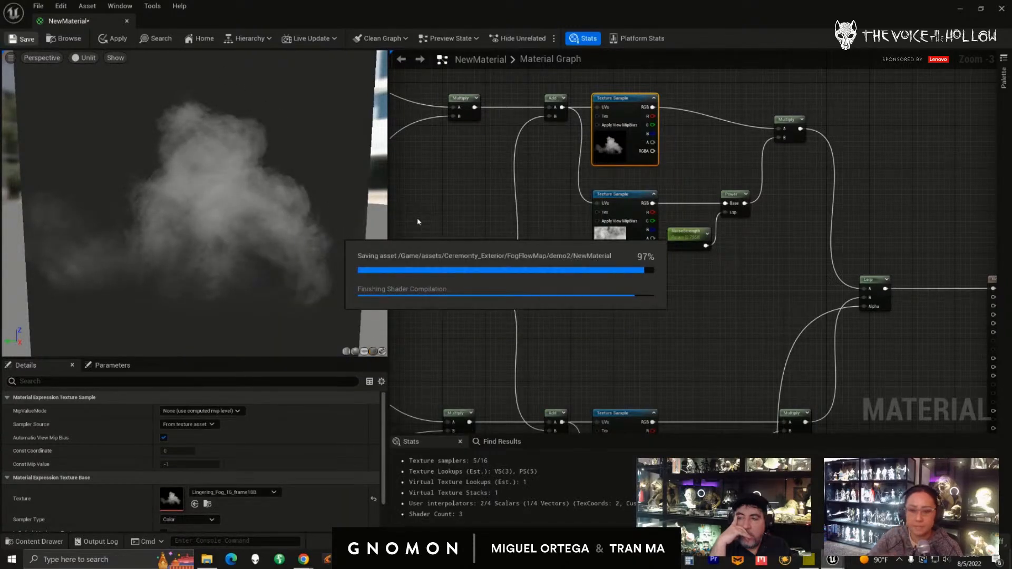
# - Open the NewMaterial_Inst material instance from the demo2 folder and preview it on a plane
pyautogui.moveTo(833, 560)
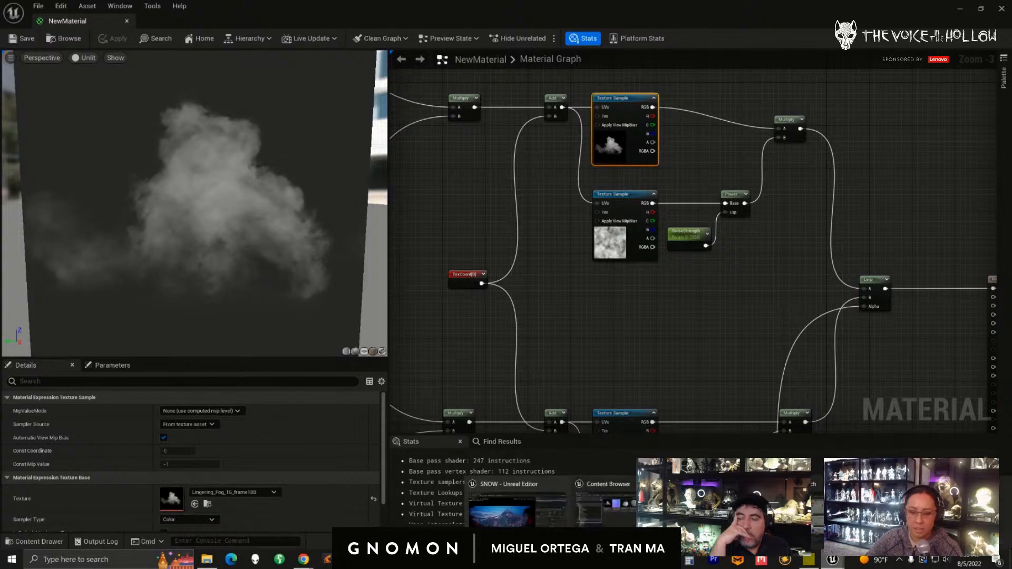
pyautogui.click(612, 504)
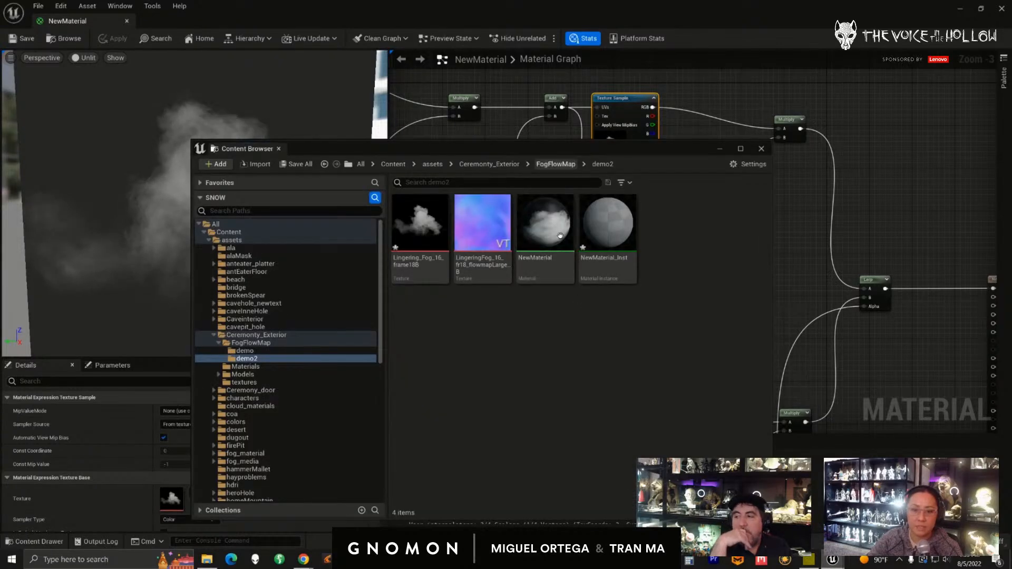
pyautogui.click(623, 221)
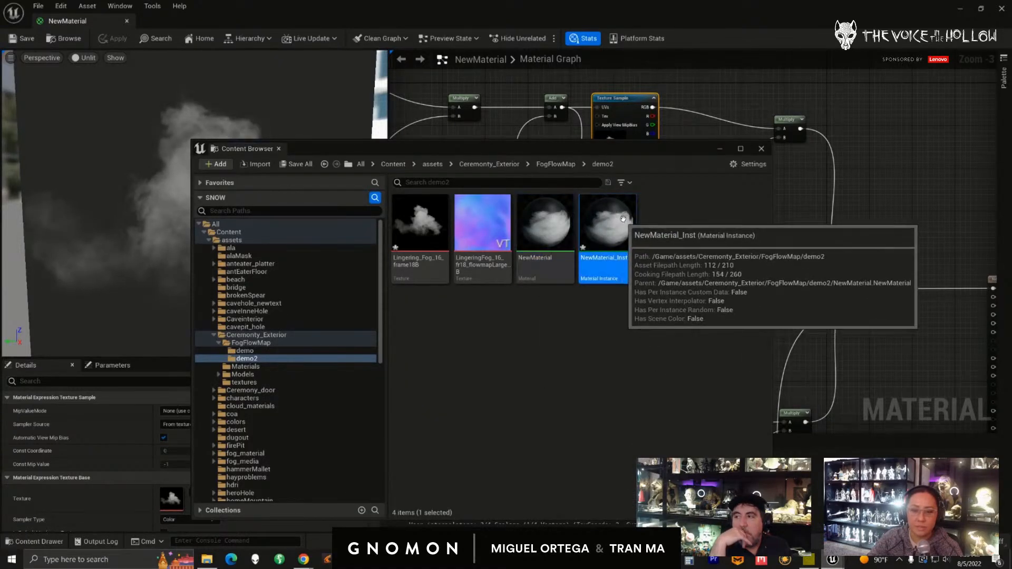
pyautogui.doubleClick(594, 274)
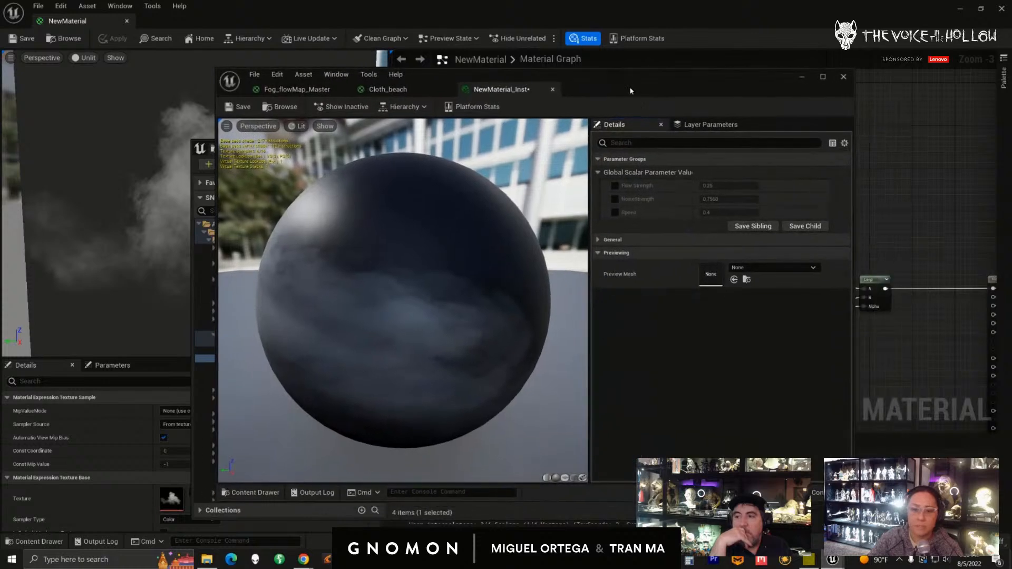
pyautogui.click(573, 478)
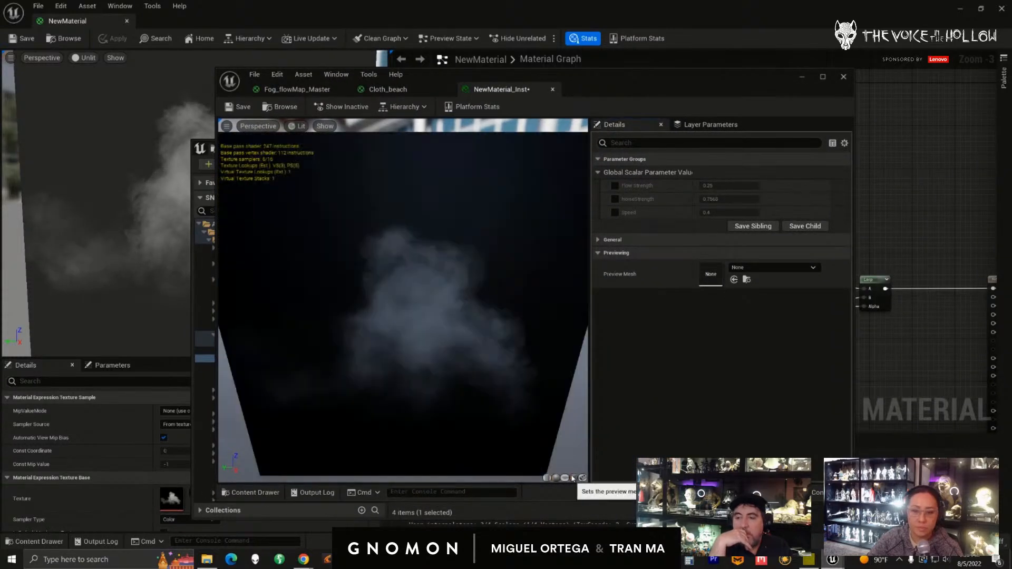
# - Enable the Flow Strength, NoiseStrength and Speed parameter overrides in NewMaterial_Inst
pyautogui.click(615, 186)
pyautogui.click(614, 200)
pyautogui.click(615, 212)
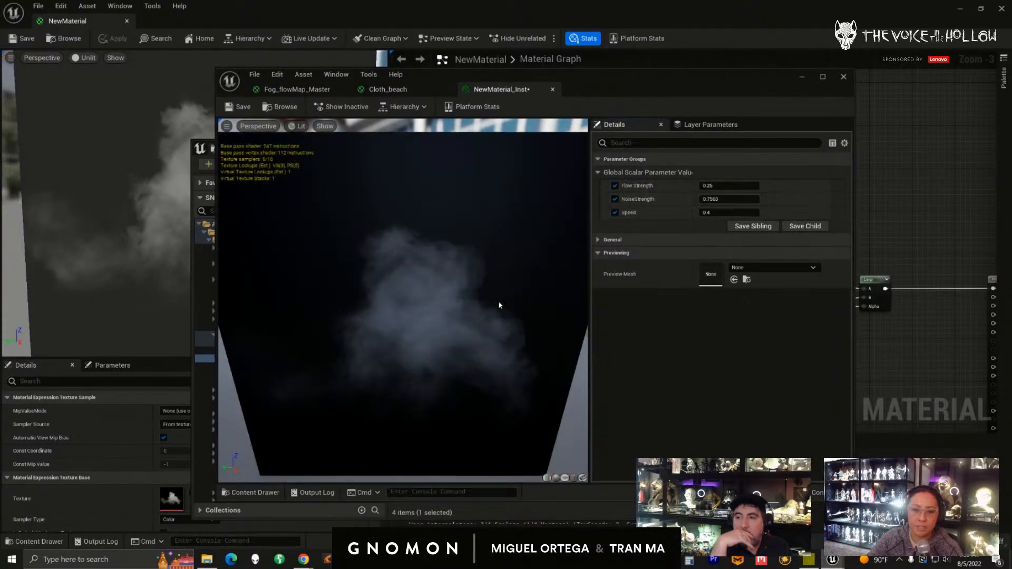
# - Set the material instance's preview to Unlit and frame the whole fog plane
pyautogui.scroll(-4, 503, 310)
pyautogui.moveTo(483, 269); pyautogui.dragTo(454, 248)
pyautogui.click(300, 128)
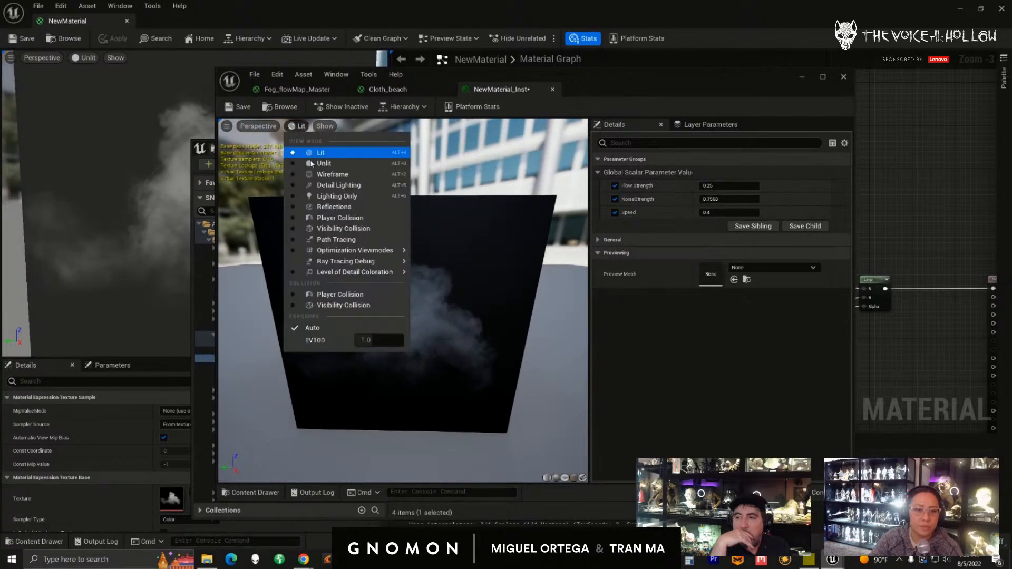
pyautogui.click(347, 162)
pyautogui.moveTo(452, 316); pyautogui.dragTo(457, 269)
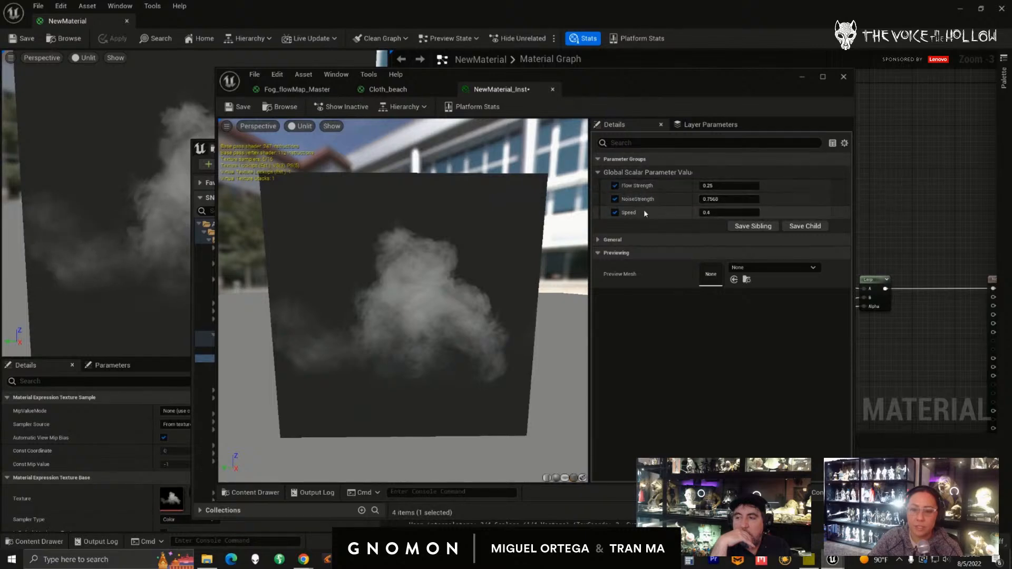
# - Bring up the Fog_flowMap_Master material graph for reference
pyautogui.click(297, 89)
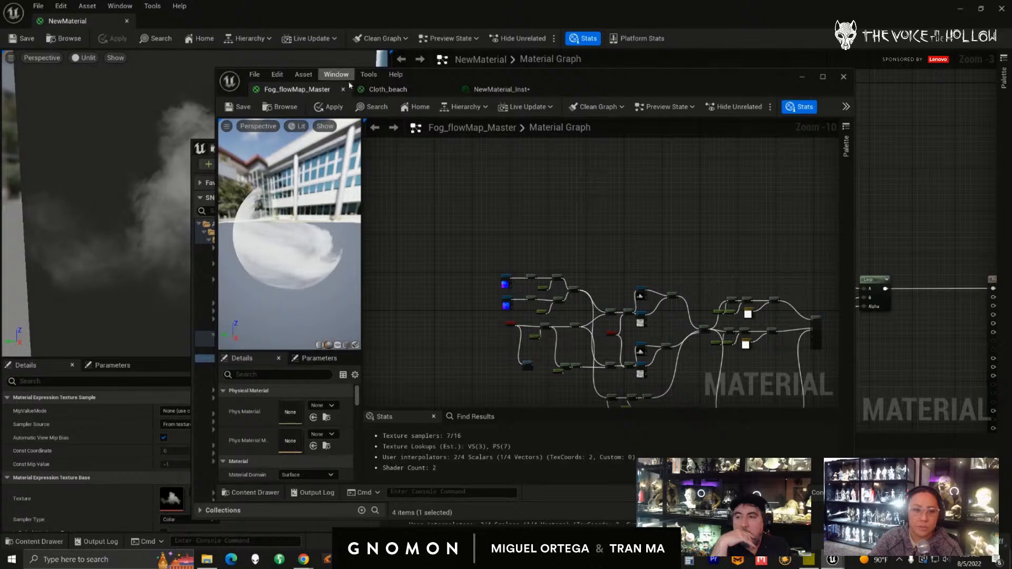
# - Compare the Fog_flowMap_Master graph with the NewMaterial_Inst settings, and return to the NewMaterial graph
pyautogui.click(405, 93)
pyautogui.click(501, 90)
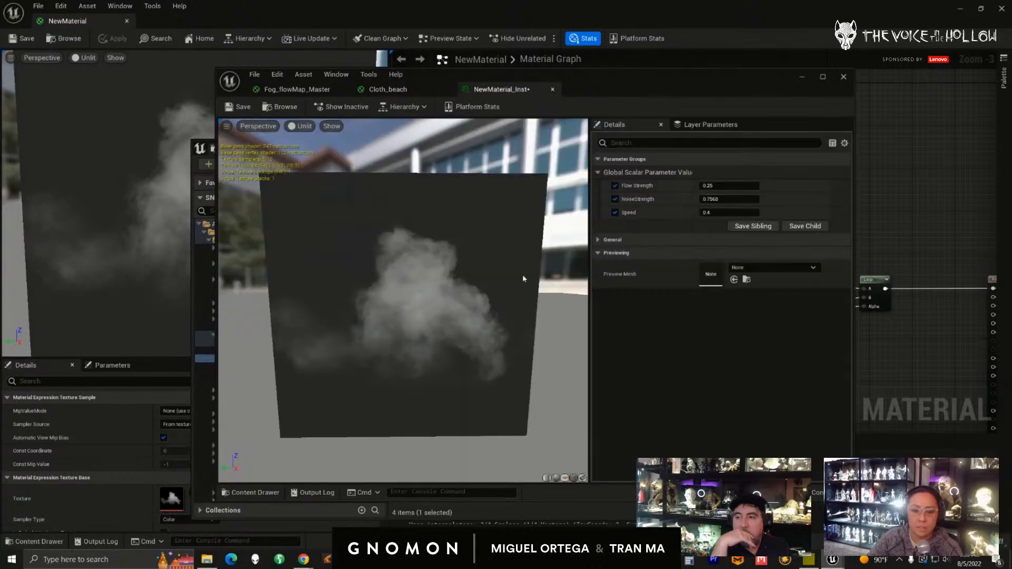
pyautogui.click(316, 90)
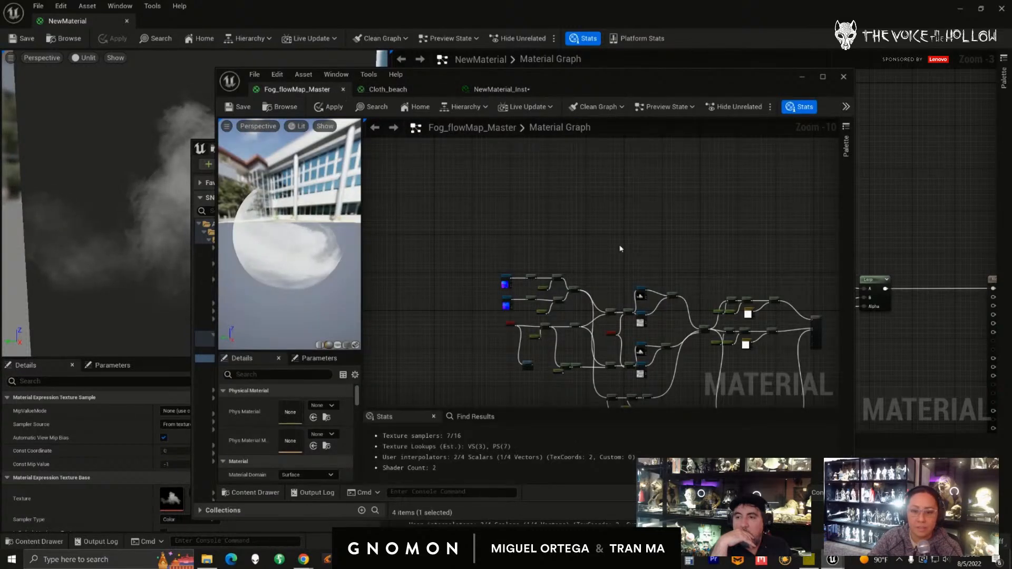
pyautogui.moveTo(652, 249); pyautogui.dragTo(595, 224, button='right')
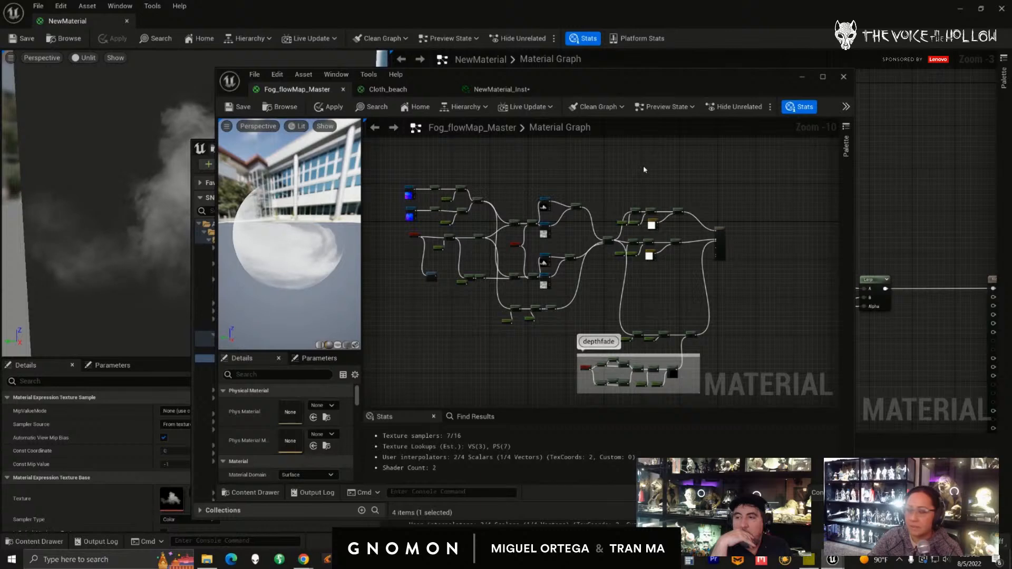
pyautogui.moveTo(615, 80); pyautogui.dragTo(1009, 132)
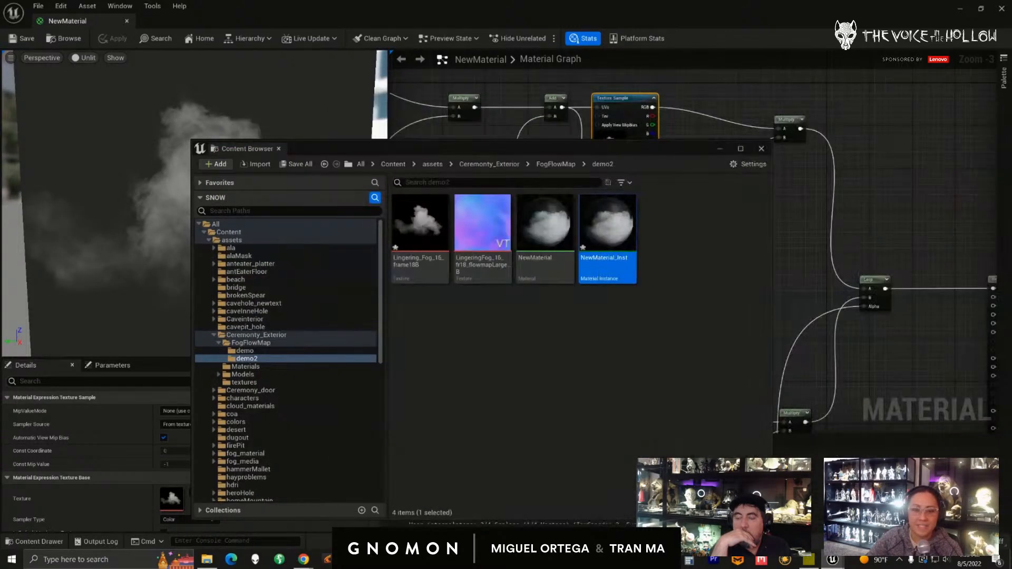
pyautogui.click(688, 31)
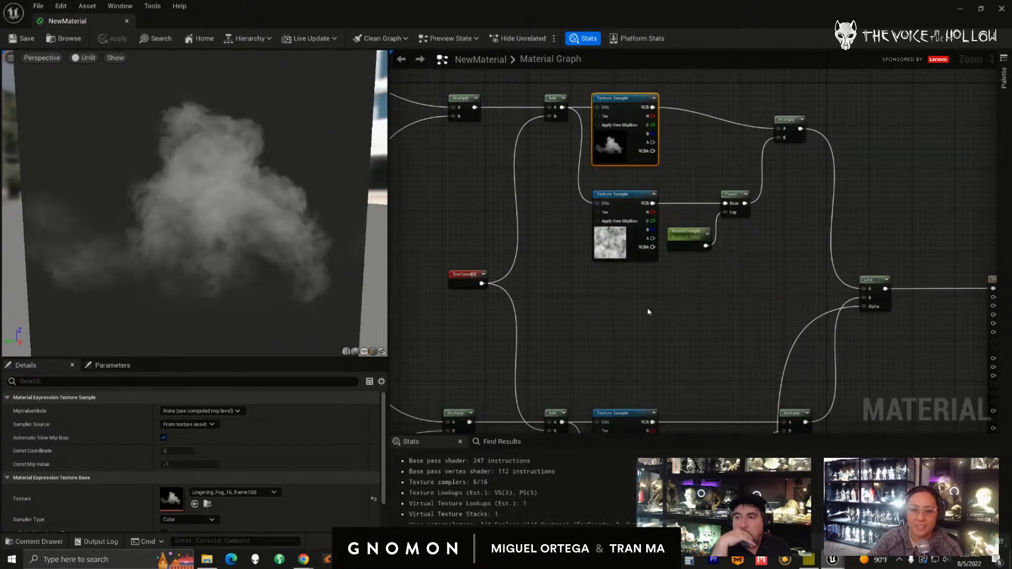
# - Convert the upper cloud Texture Sample in the material graph to a parameter named CloudMap
pyautogui.scroll(2, 641, 312)
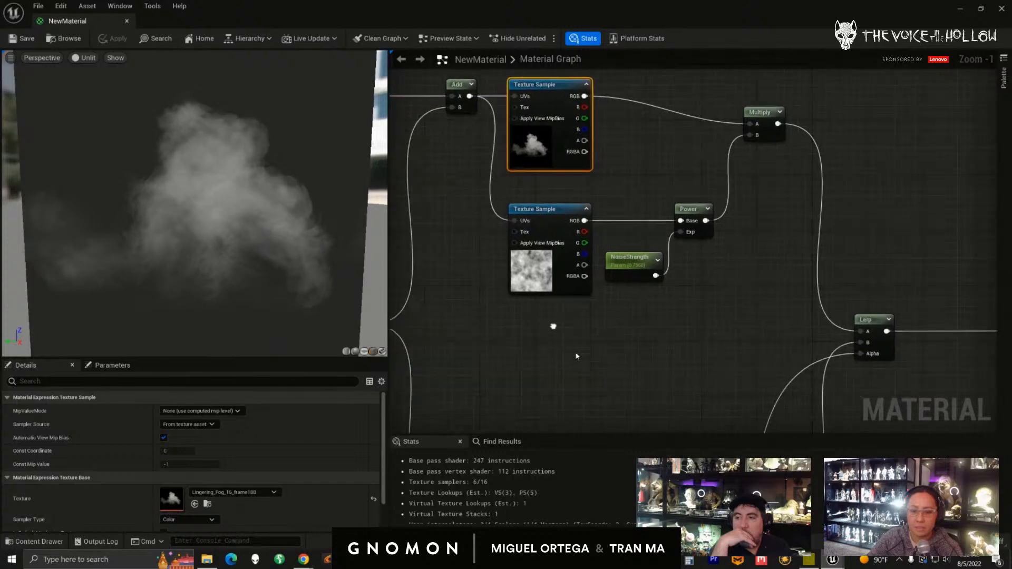
pyautogui.moveTo(553, 326); pyautogui.dragTo(538, 280, button='right')
pyautogui.scroll(-4, 573, 362)
pyautogui.moveTo(574, 364); pyautogui.dragTo(599, 376, button='right')
pyautogui.scroll(3, 597, 371)
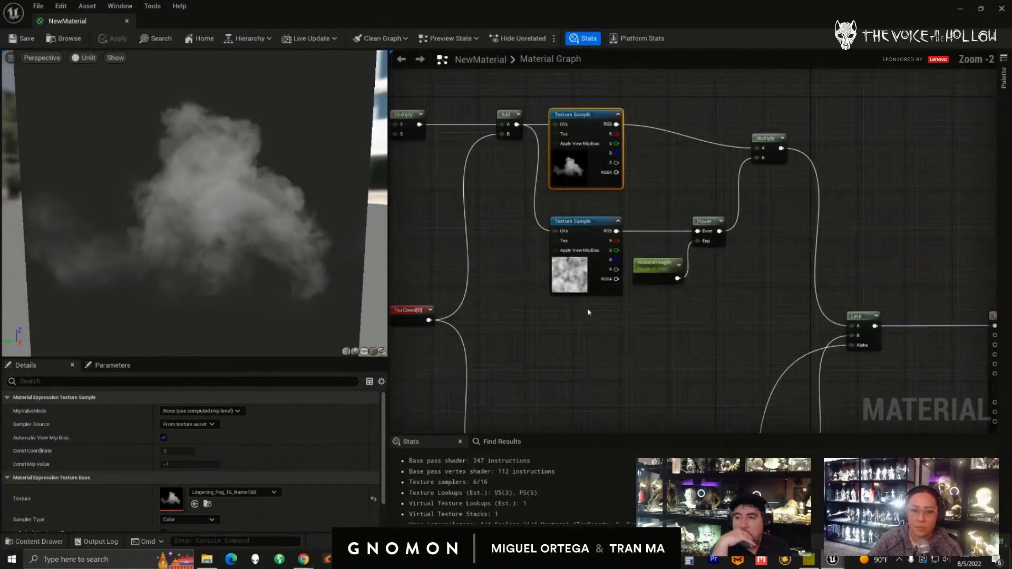
pyautogui.rightClick(582, 134)
pyautogui.click(617, 163)
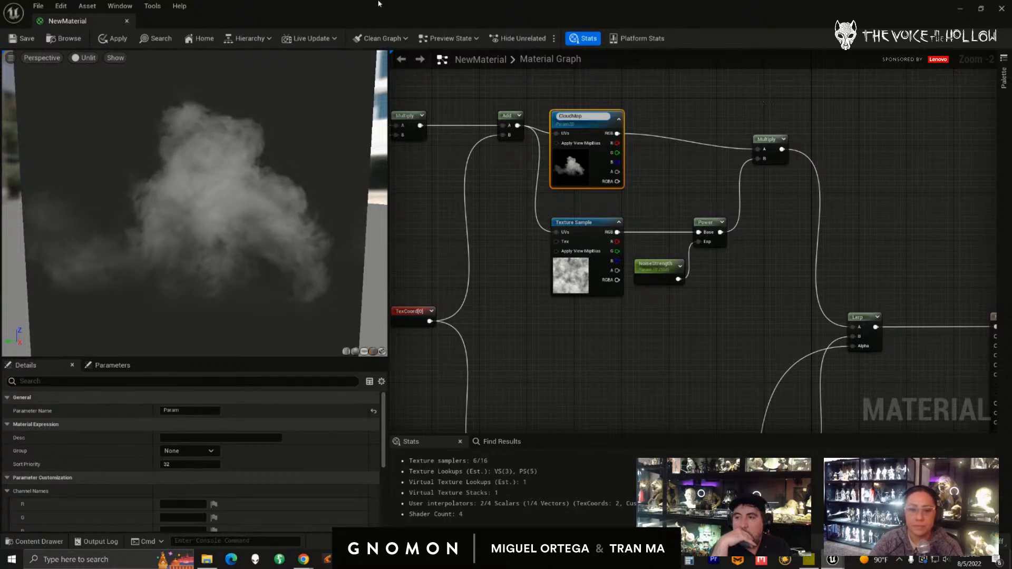
pyautogui.press('Return')
# - Convert the lower cloud Texture Sample to a texture parameter
pyautogui.moveTo(614, 350); pyautogui.dragTo(611, 213, button='right')
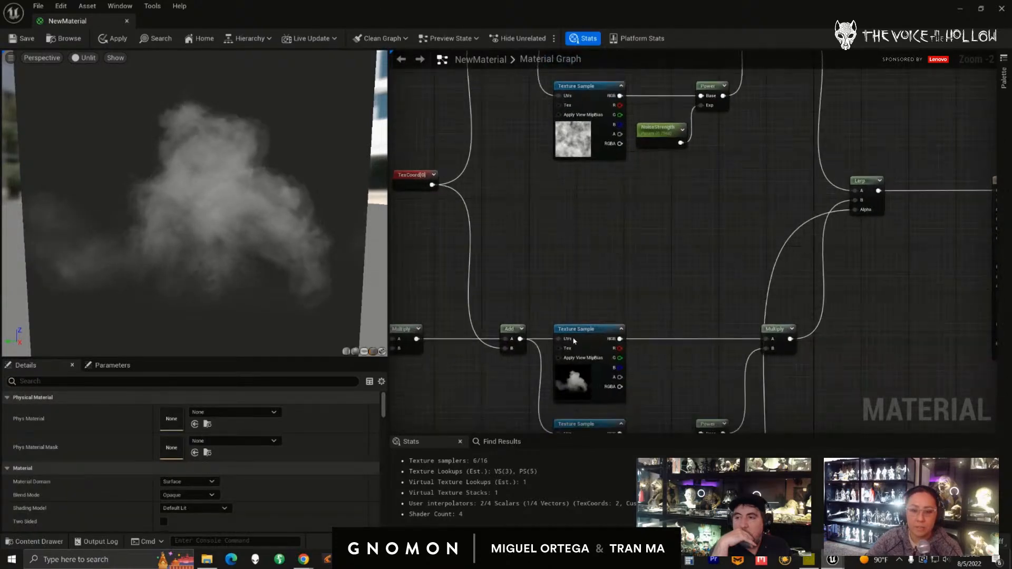
pyautogui.click(586, 336)
pyautogui.scroll(-2, 588, 327)
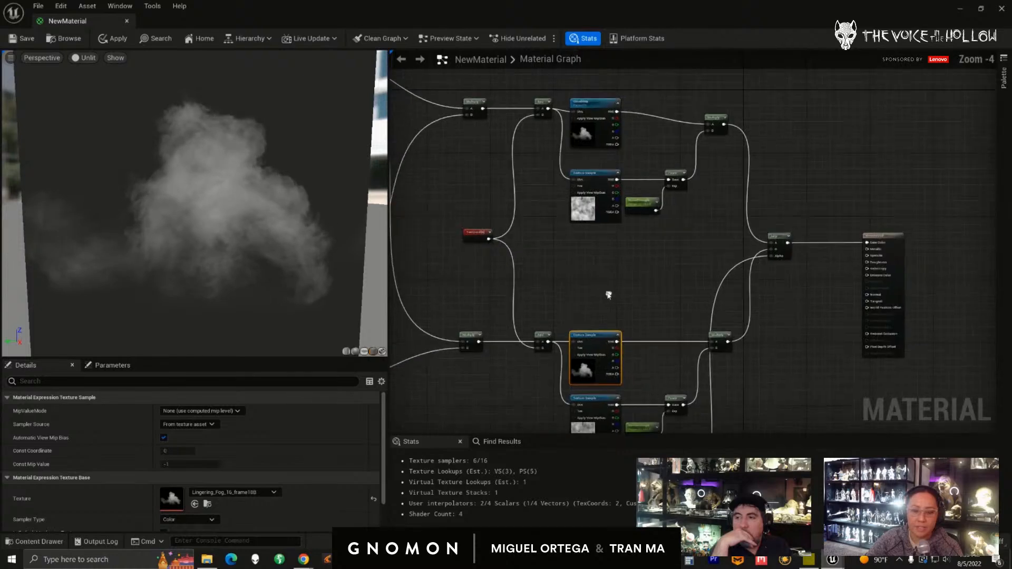
pyautogui.rightClick(605, 337)
pyautogui.click(641, 144)
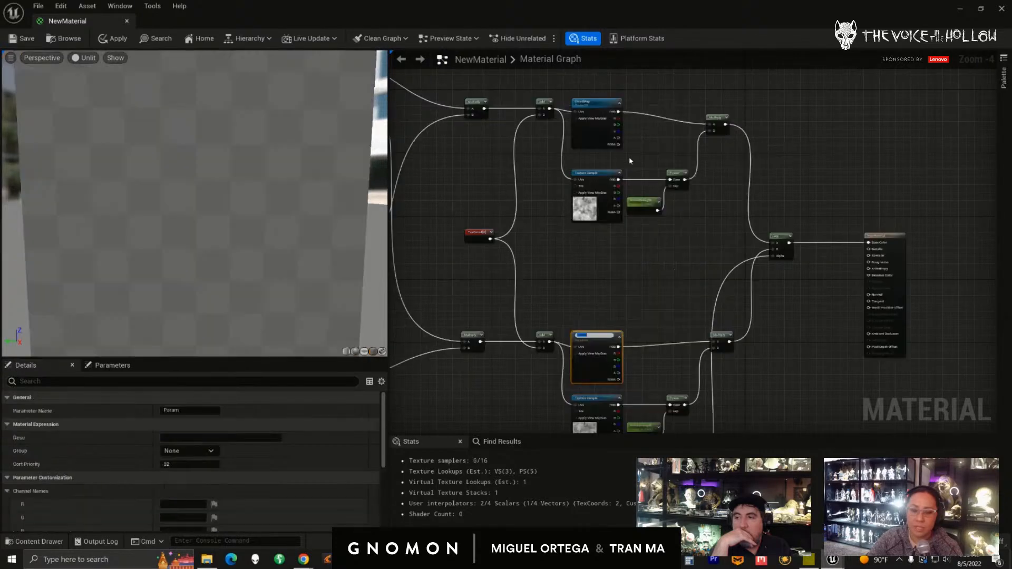
pyautogui.click(626, 281)
# - Give the lower cloud texture parameter the same name as the upper one, CloudMap
pyautogui.moveTo(603, 129); pyautogui.dragTo(598, 130)
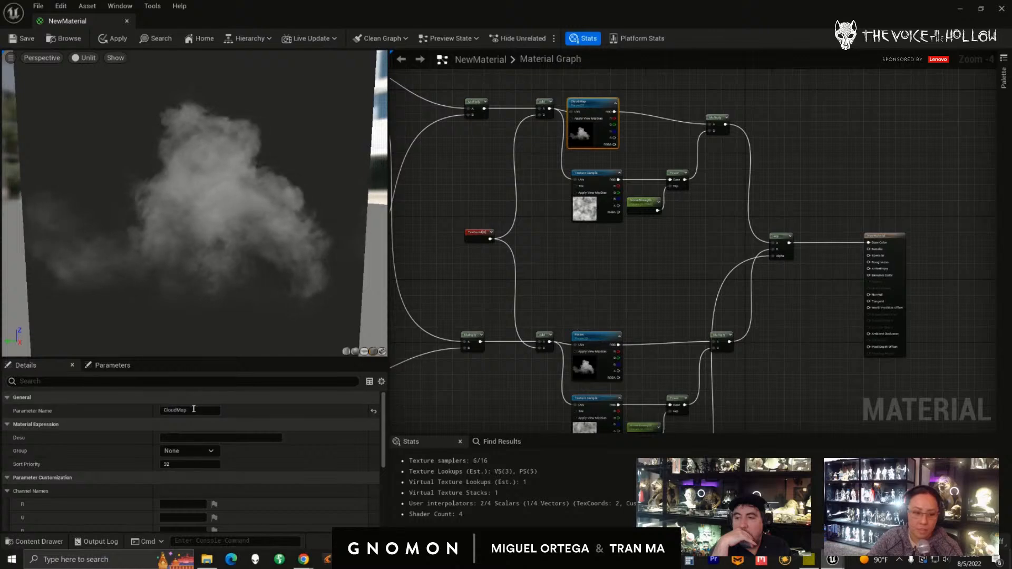
pyautogui.click(612, 283)
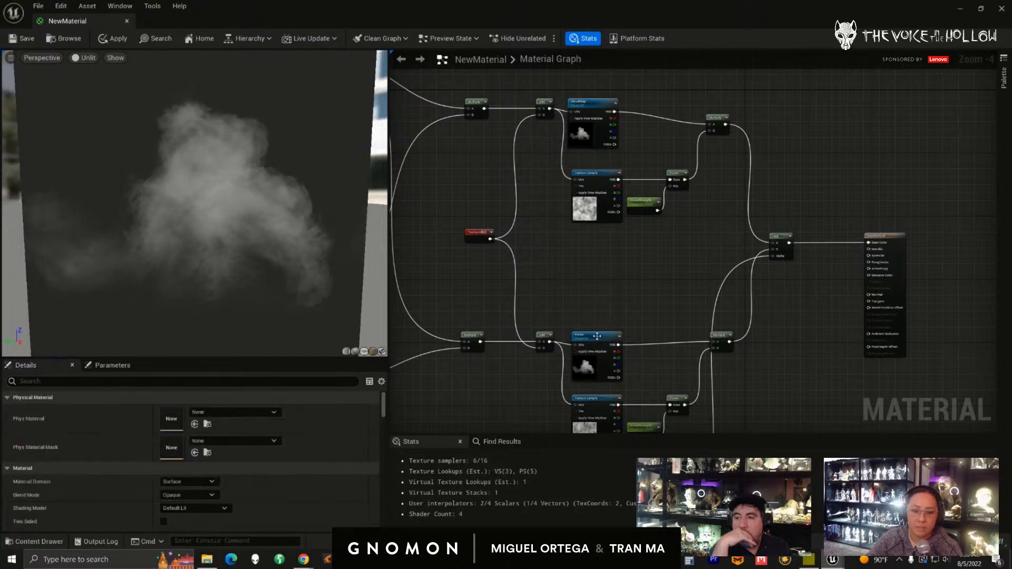
pyautogui.click(593, 336)
pyautogui.click(190, 410)
pyautogui.write('CloudMap')
pyautogui.click(601, 272)
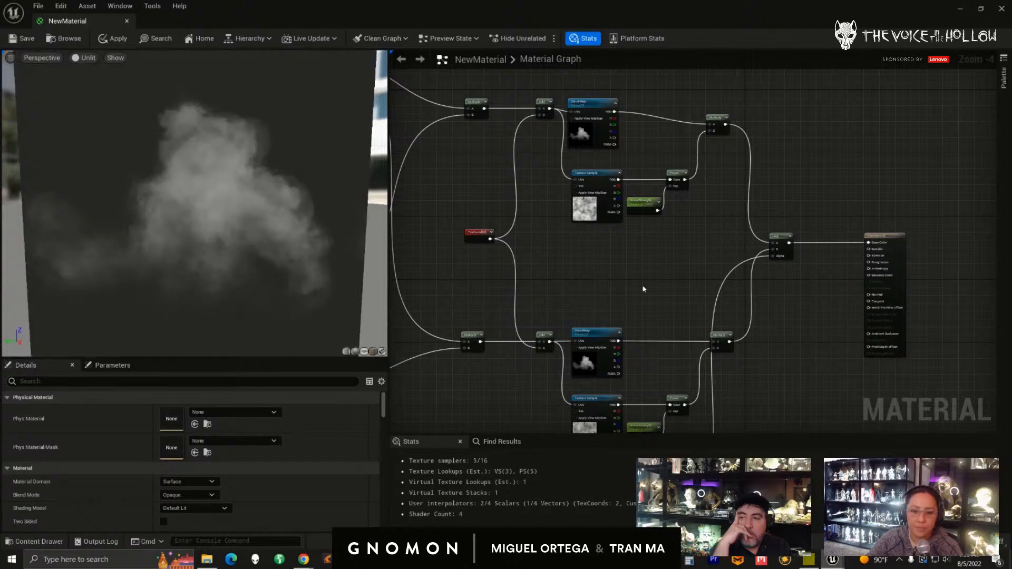
# - Create a constant in the empty area between the two cloud branches and convert it to a scalar parameter named AAA
pyautogui.scroll(2, 629, 281)
pyautogui.scroll(2, 615, 274)
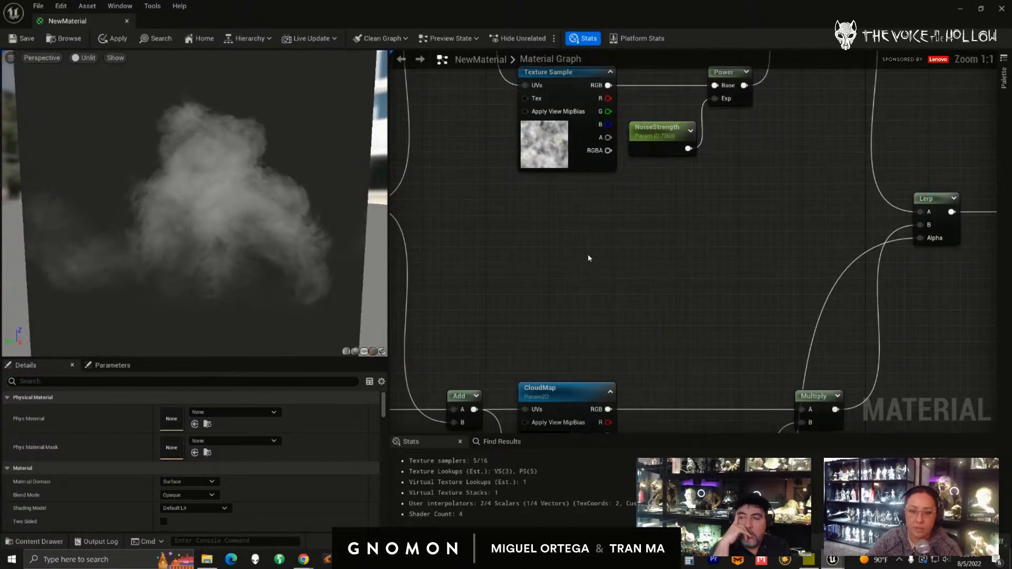
pyautogui.press('1')
pyautogui.click(590, 258)
pyautogui.rightClick(609, 267)
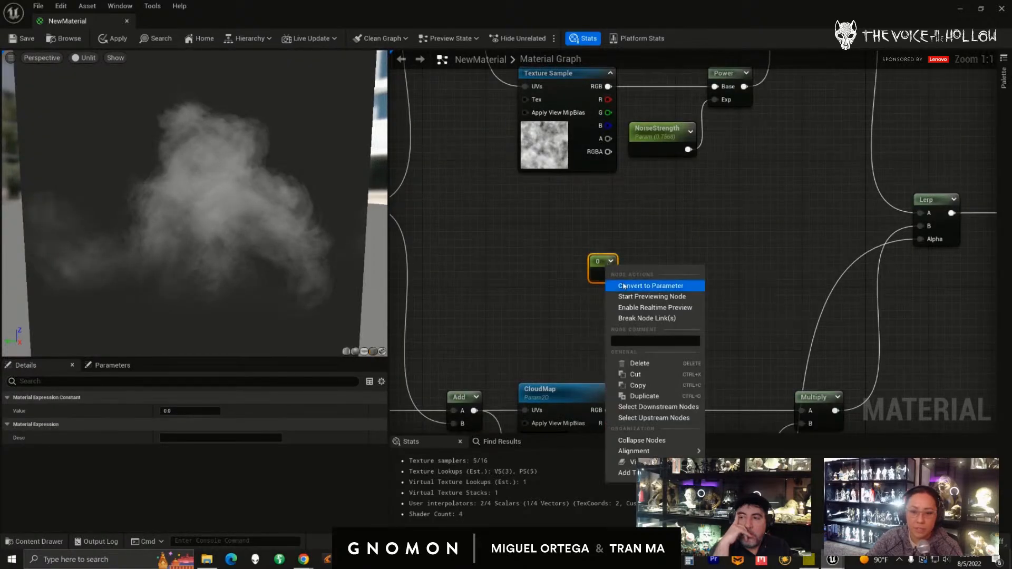
pyautogui.click(625, 286)
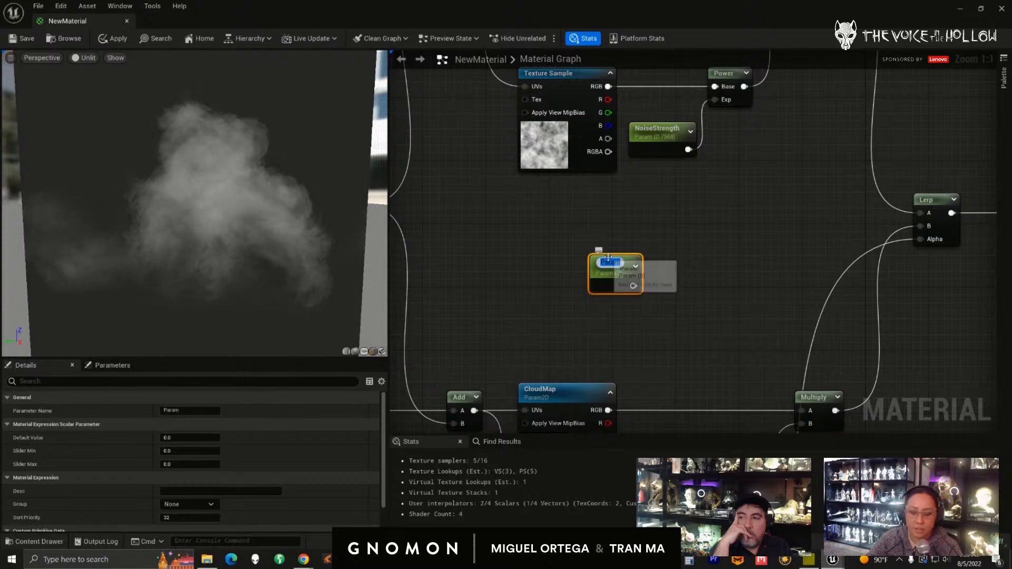
pyautogui.write('A')
pyautogui.moveTo(608, 284); pyautogui.dragTo(561, 276)
pyautogui.click(185, 438)
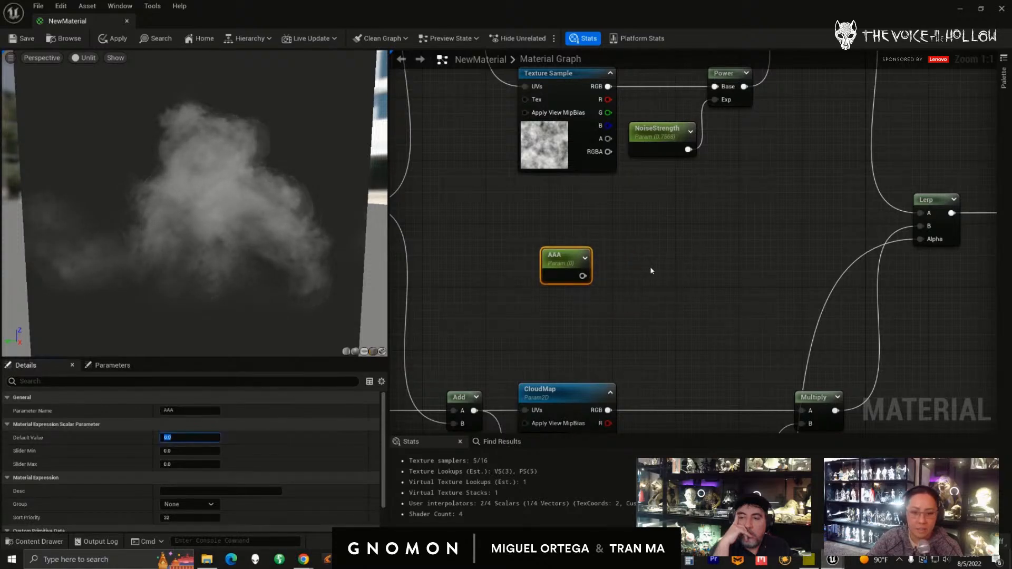
pyautogui.click(654, 271)
# - Duplicate the AAA parameter beside the original and change the copy's default value to about 1.28
pyautogui.click(552, 265)
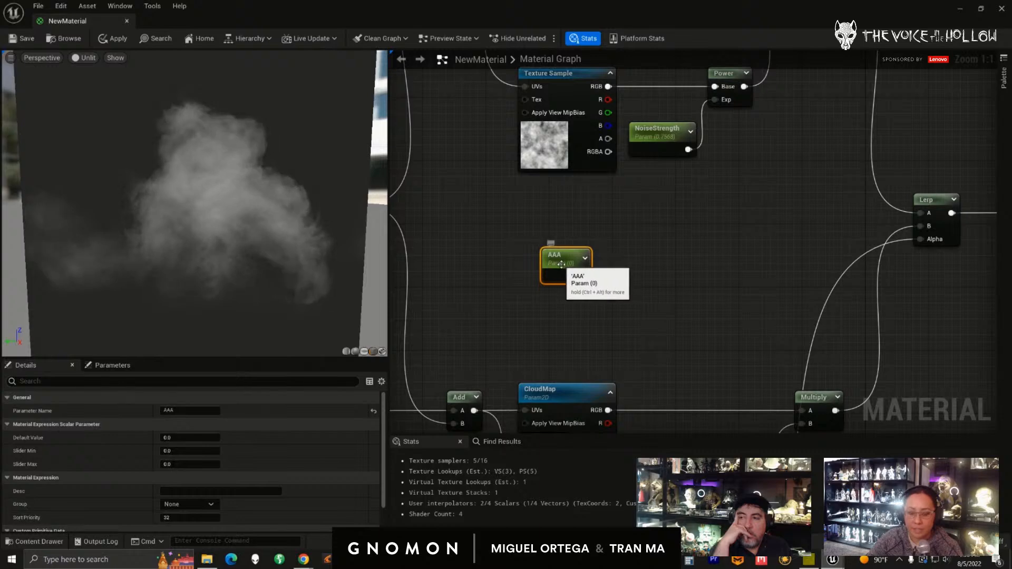
pyautogui.click(643, 273)
pyautogui.hotkey('ctrl', 'v')
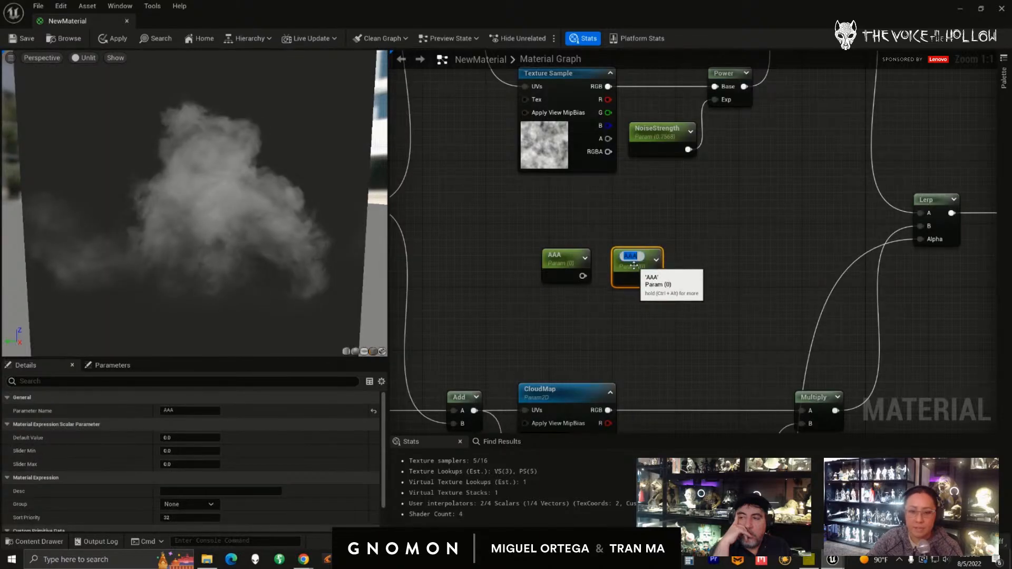
pyautogui.click(604, 273)
pyautogui.moveTo(632, 257); pyautogui.dragTo(632, 269)
pyautogui.moveTo(191, 438)
pyautogui.mouseDown()
pyautogui.moveTo(222, 432)
pyautogui.moveTo(204, 433)
pyautogui.mouseUp()
pyautogui.moveTo(625, 268); pyautogui.dragTo(639, 270)
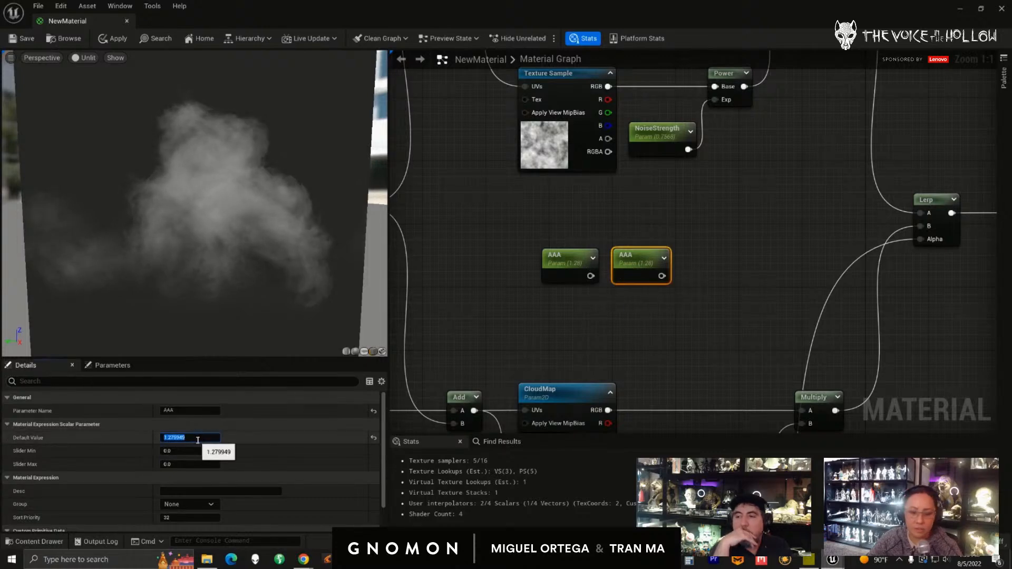
# - Set the duplicated AAA parameter's default value to 5, compare both AAA nodes, and delete them
pyautogui.write('5')
pyautogui.press('Return')
pyautogui.click(566, 263)
pyautogui.click(653, 266)
pyautogui.click(564, 262)
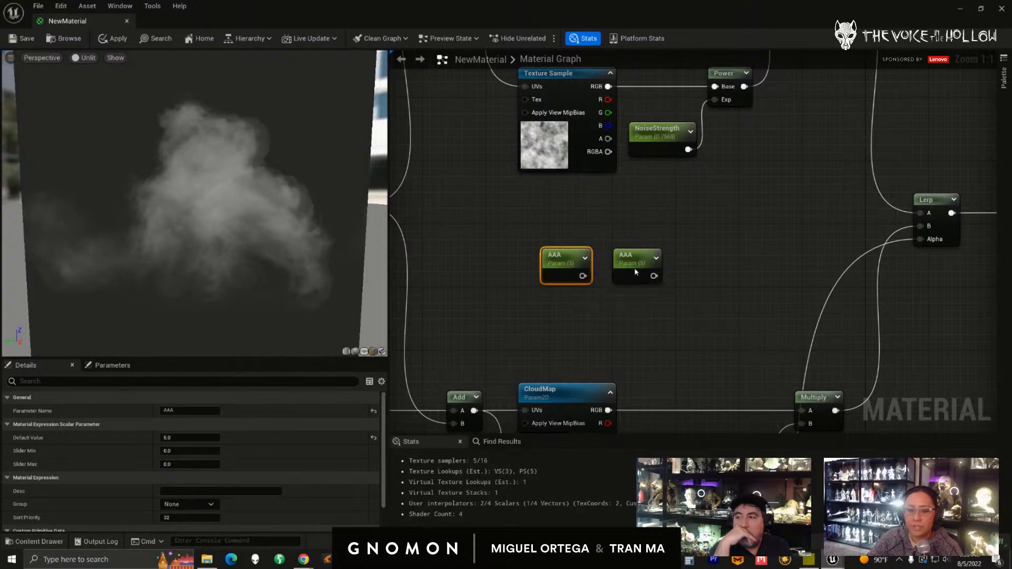
pyautogui.keyDown('shift'); pyautogui.click(637, 257); pyautogui.keyUp('shift')
pyautogui.press('Delete')
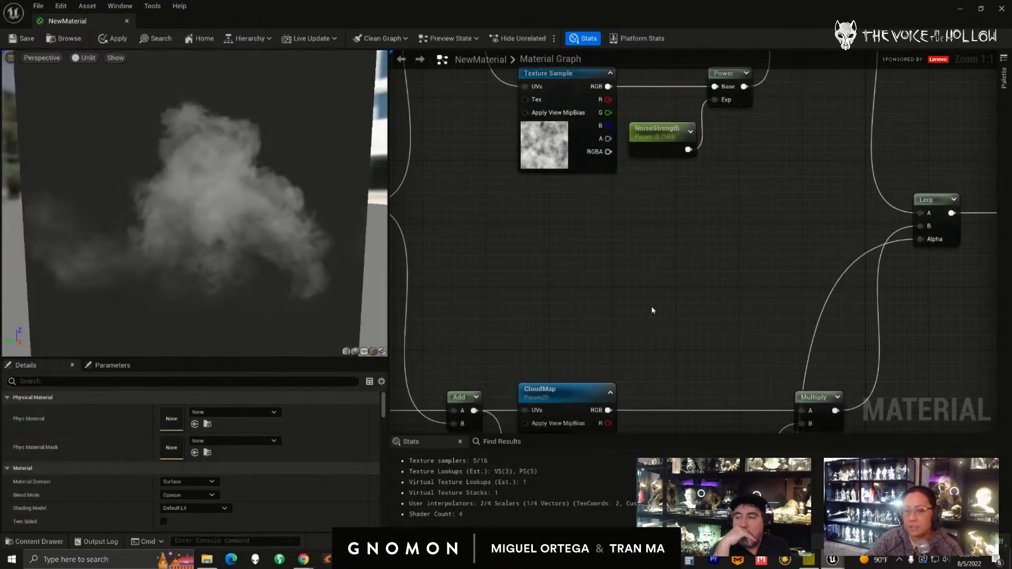
# - Align the upper CloudMap node with the noise Texture Sample beneath it and save NewMaterial
pyautogui.scroll(-5, 651, 305)
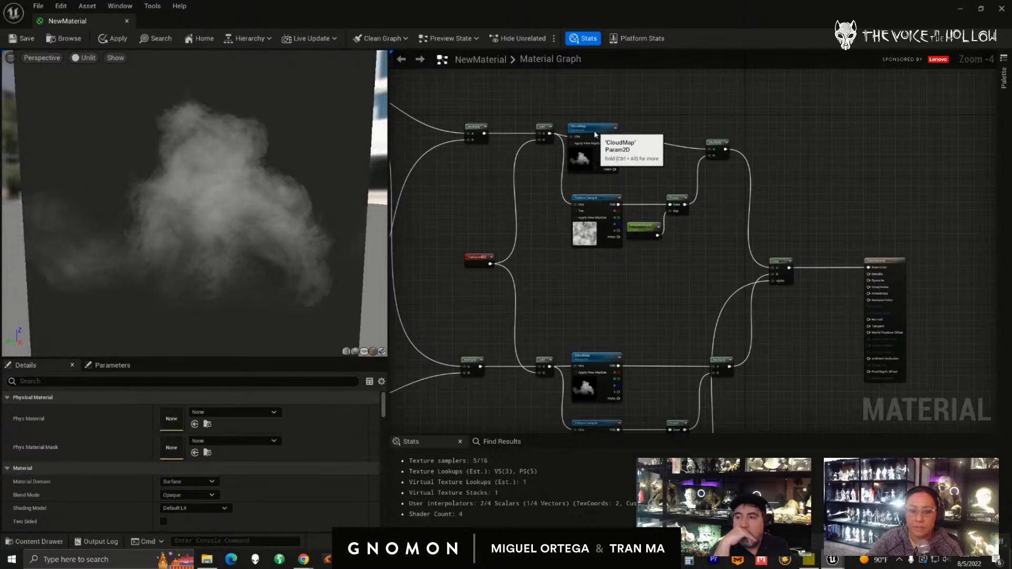
pyautogui.click(595, 133)
pyautogui.click(597, 358)
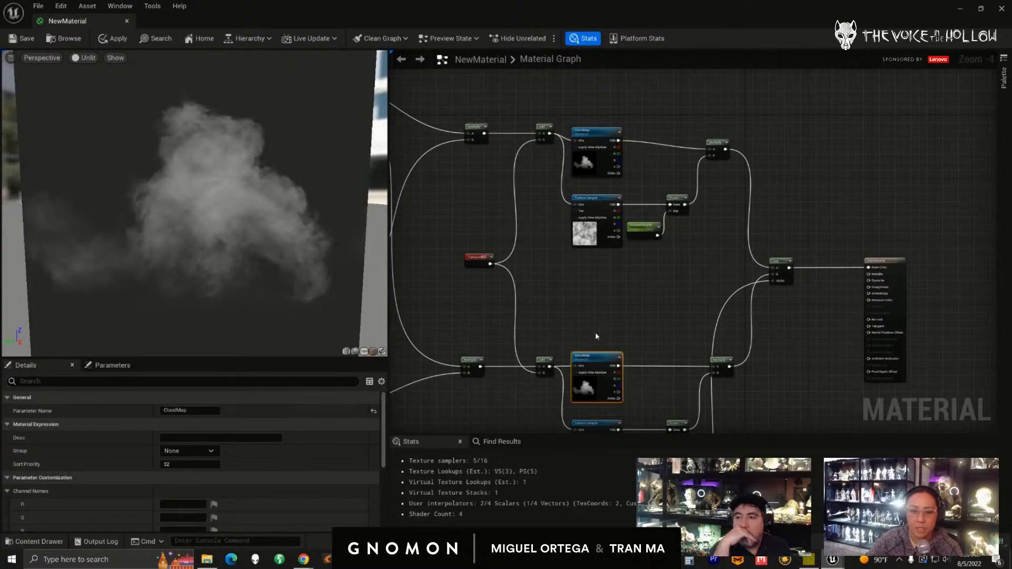
pyautogui.scroll(1, 594, 336)
pyautogui.scroll(-1, 618, 324)
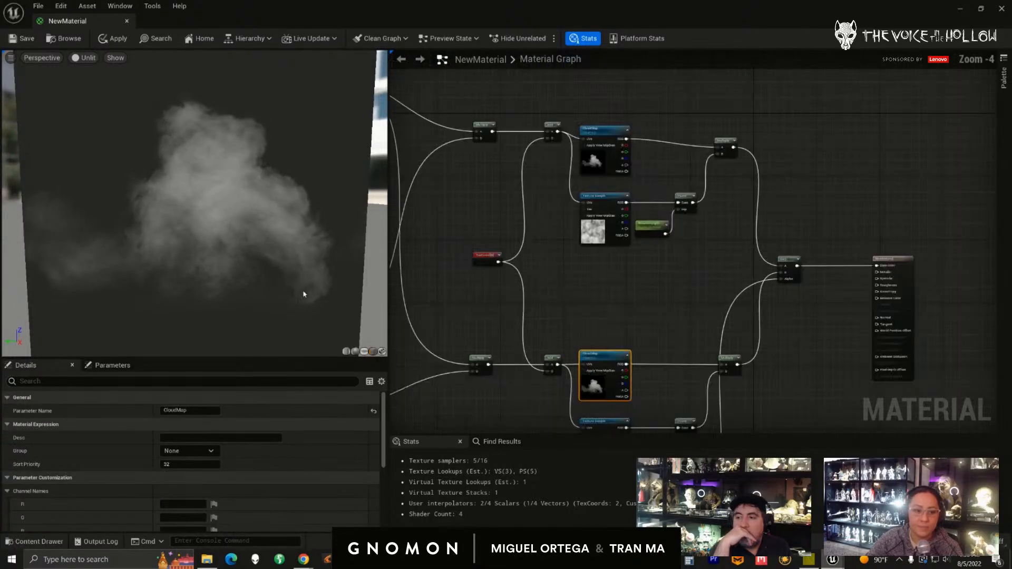
pyautogui.click(22, 38)
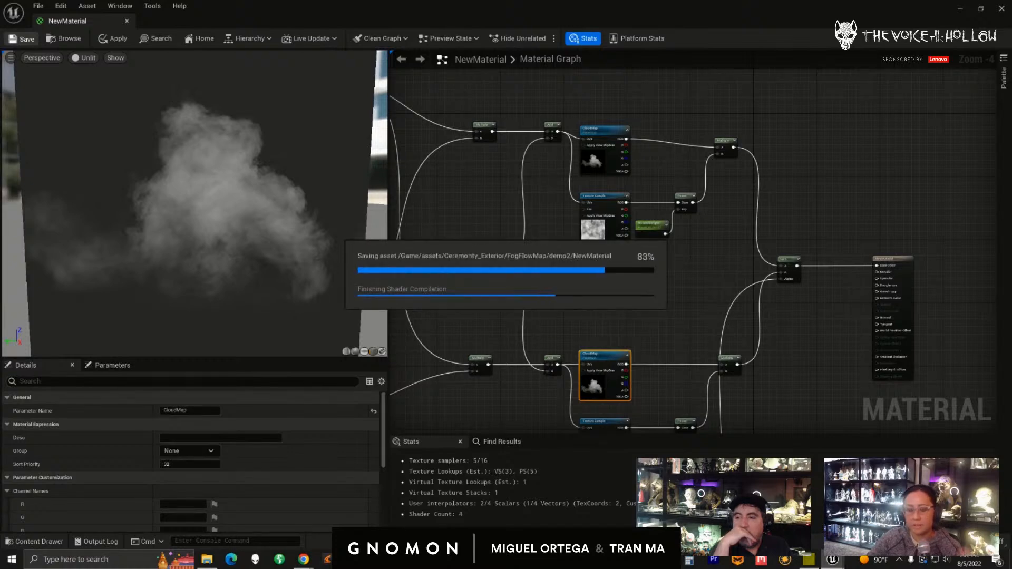
# - Dock the NewMaterial_Inst editor beside NewMaterial and enable the instance's CloudMap texture override
pyautogui.moveTo(374, 94); pyautogui.dragTo(194, 21)
pyautogui.click(617, 178)
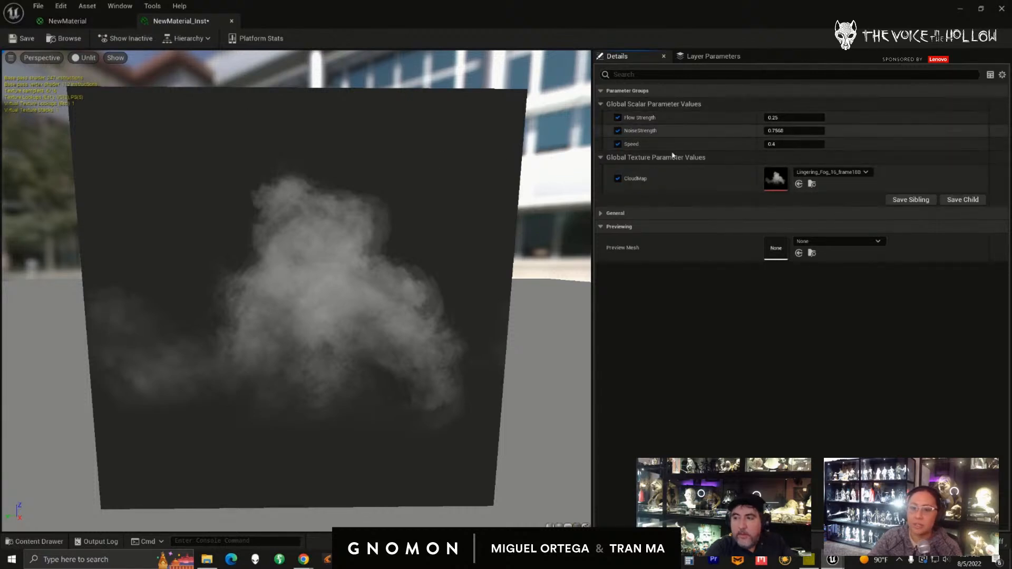
# - Return to the NewMaterial graph and assign the upper CloudMap parameter to a new group named 01 - Maps
pyautogui.click(67, 20)
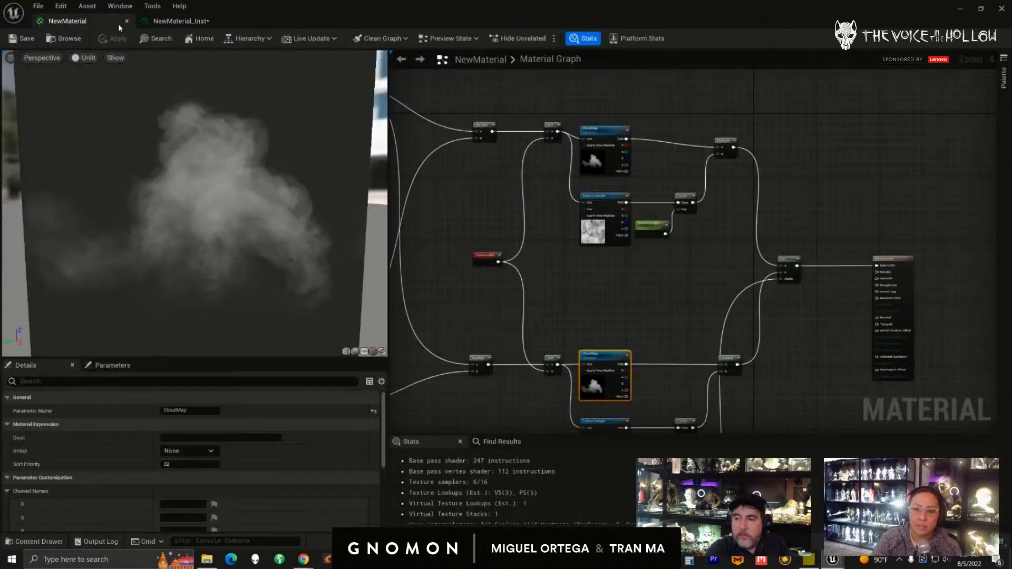
pyautogui.scroll(3, 608, 262)
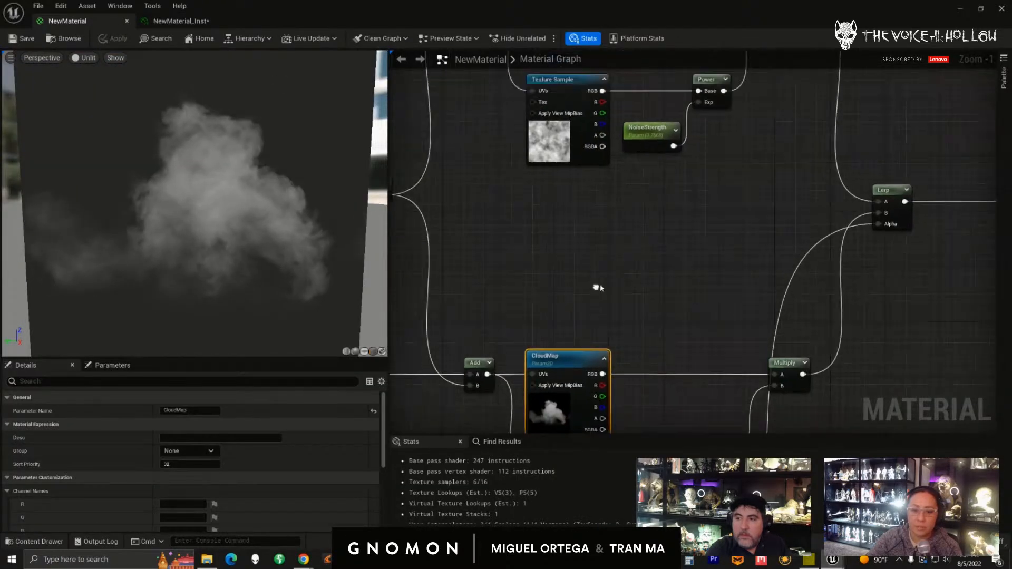
pyautogui.moveTo(597, 399); pyautogui.dragTo(595, 457, button='right')
pyautogui.click(566, 193)
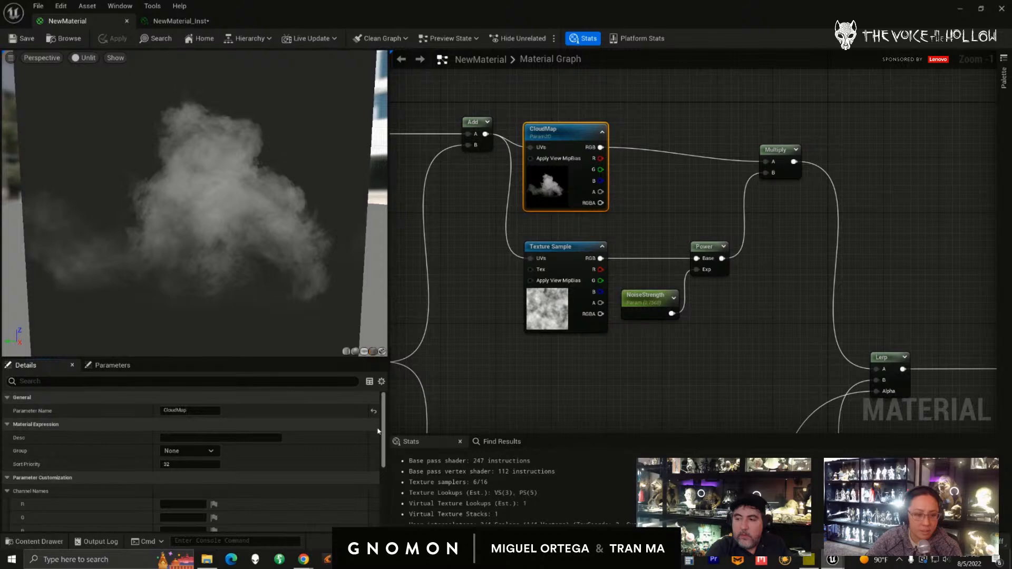
pyautogui.click(186, 451)
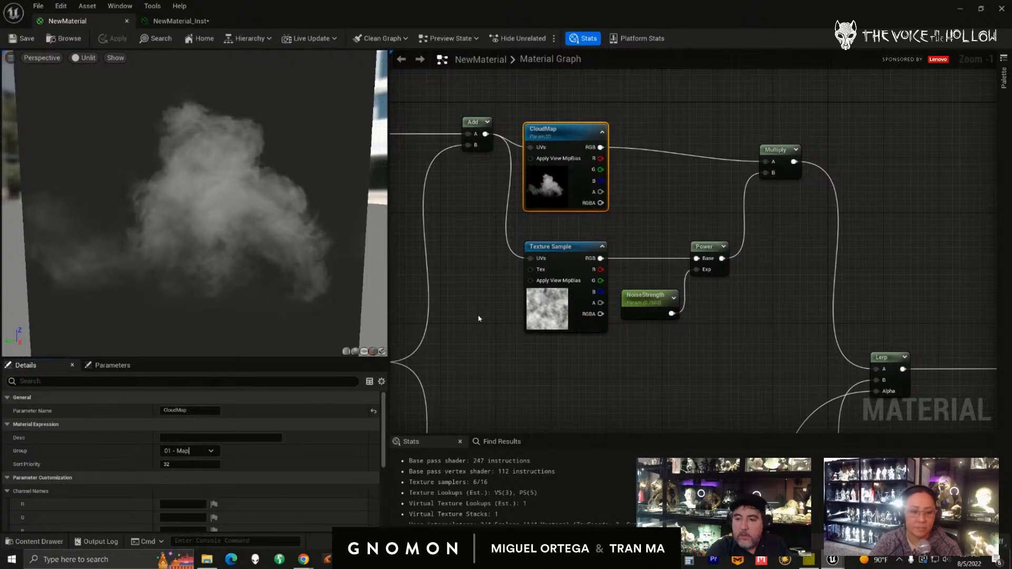
# - Check the parameter group assigned to the lower CloudMap node
pyautogui.moveTo(529, 380); pyautogui.dragTo(533, 211, button='right')
pyautogui.moveTo(552, 274); pyautogui.dragTo(553, 243, button='right')
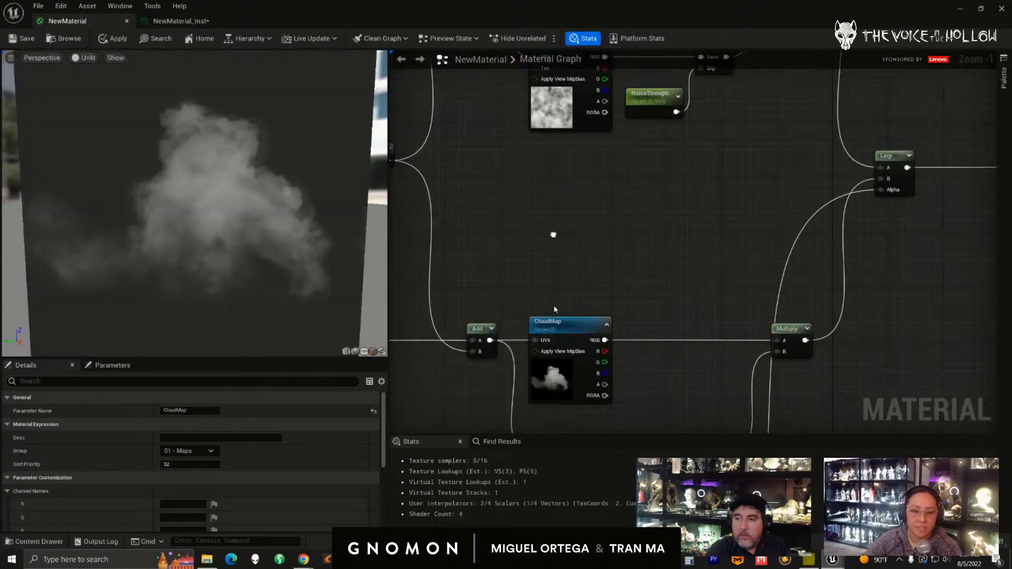
pyautogui.click(569, 331)
pyautogui.click(210, 451)
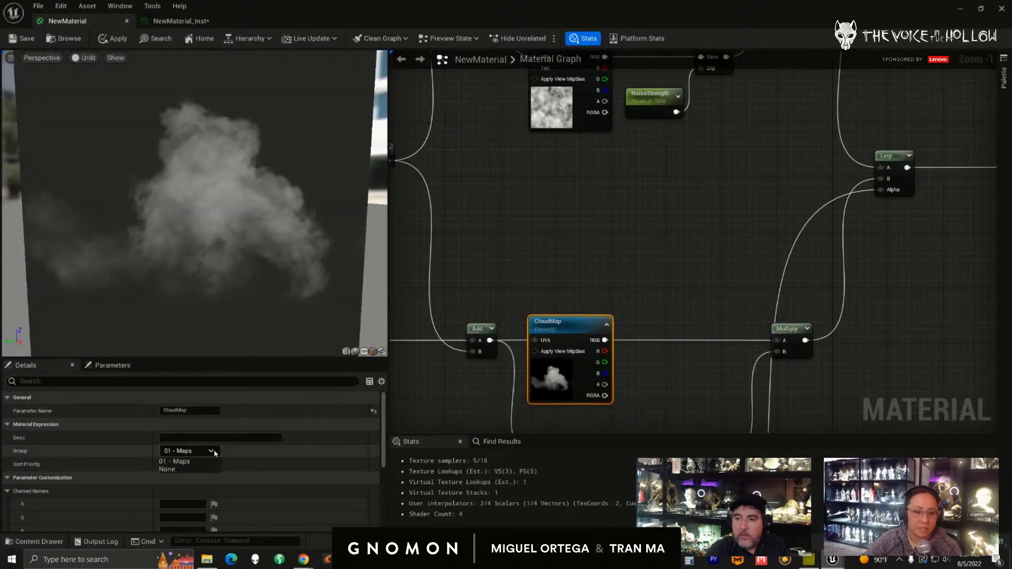
pyautogui.click(574, 266)
pyautogui.moveTo(591, 56); pyautogui.dragTo(560, 146, button='right')
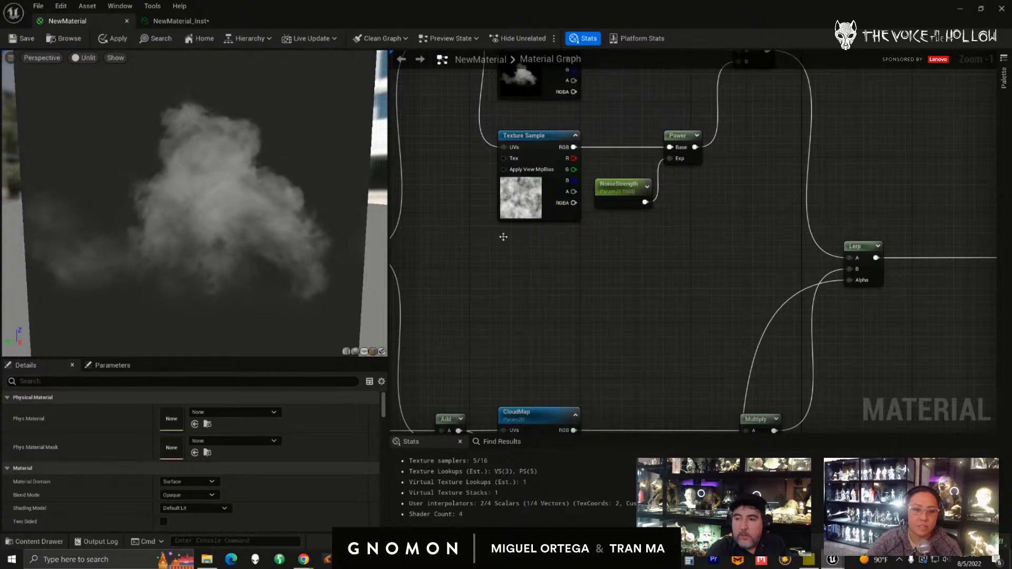
# - Apply NewMaterial with the upper CloudMap node selected and check the 01 - Maps group in NewMaterial_Inst, returning to the NewMaterial graph
pyautogui.moveTo(518, 225); pyautogui.dragTo(512, 297, button='right')
pyautogui.click(535, 150)
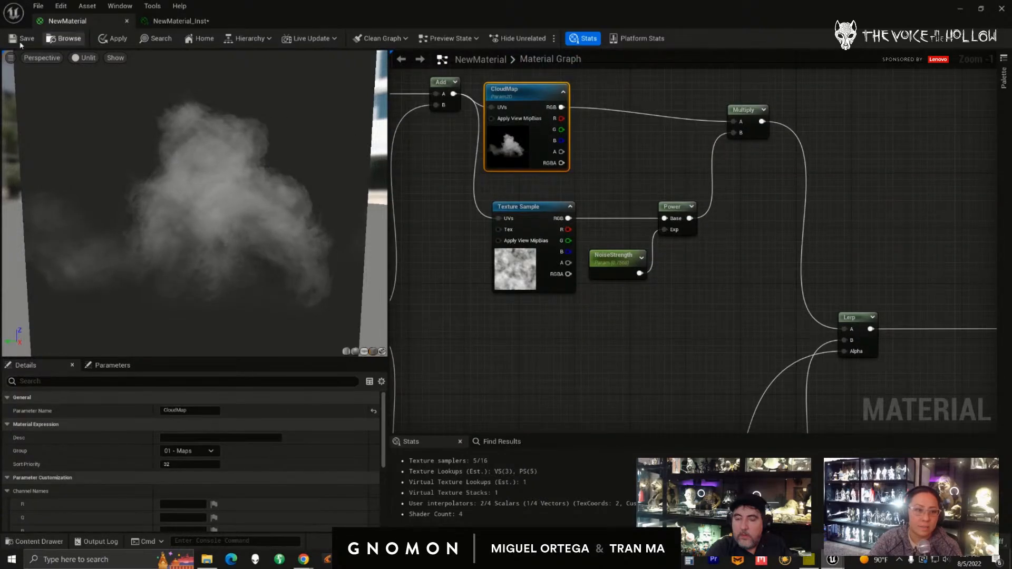
pyautogui.click(112, 38)
pyautogui.click(181, 21)
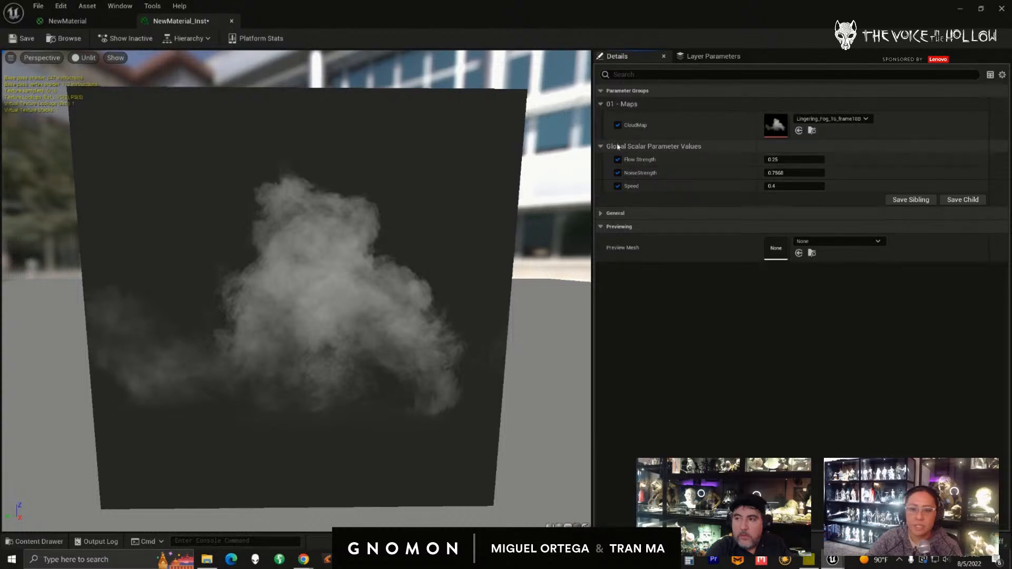
pyautogui.click(67, 20)
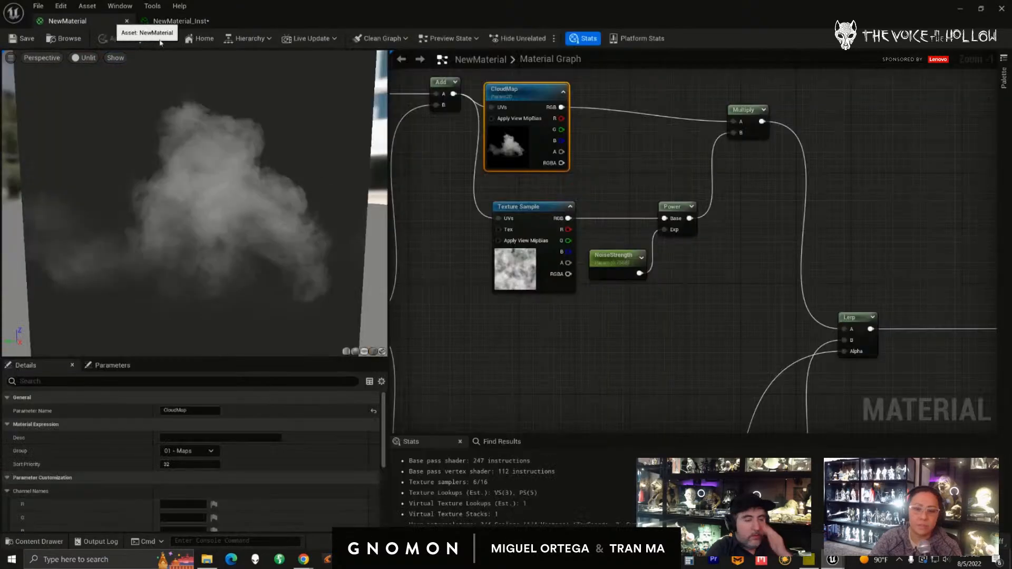
# - Move the material's result node further away from the final Lerp node
pyautogui.scroll(-4, 564, 354)
pyautogui.moveTo(596, 373); pyautogui.dragTo(652, 251, button='right')
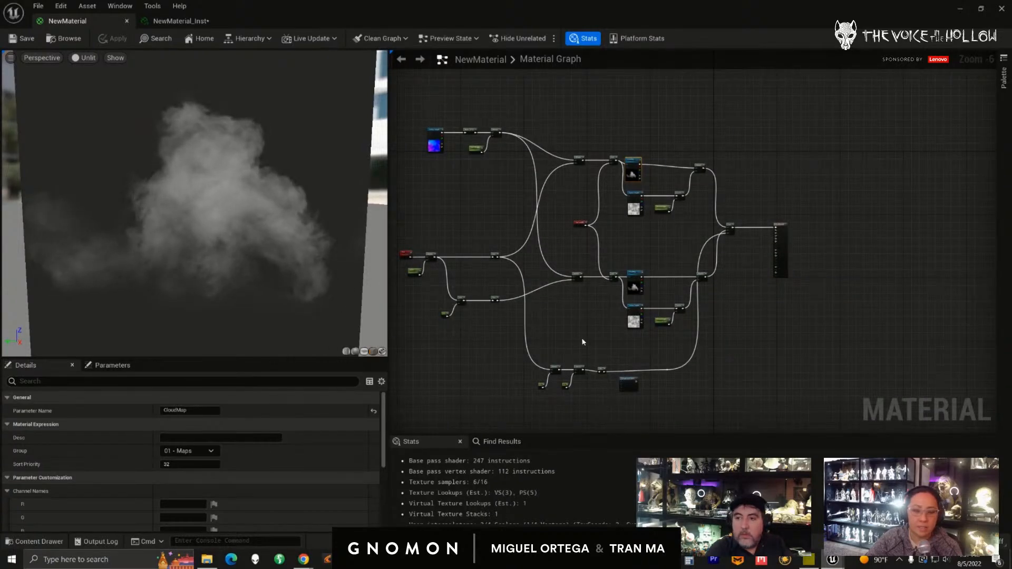
pyautogui.scroll(1, 579, 339)
pyautogui.scroll(-2, 598, 335)
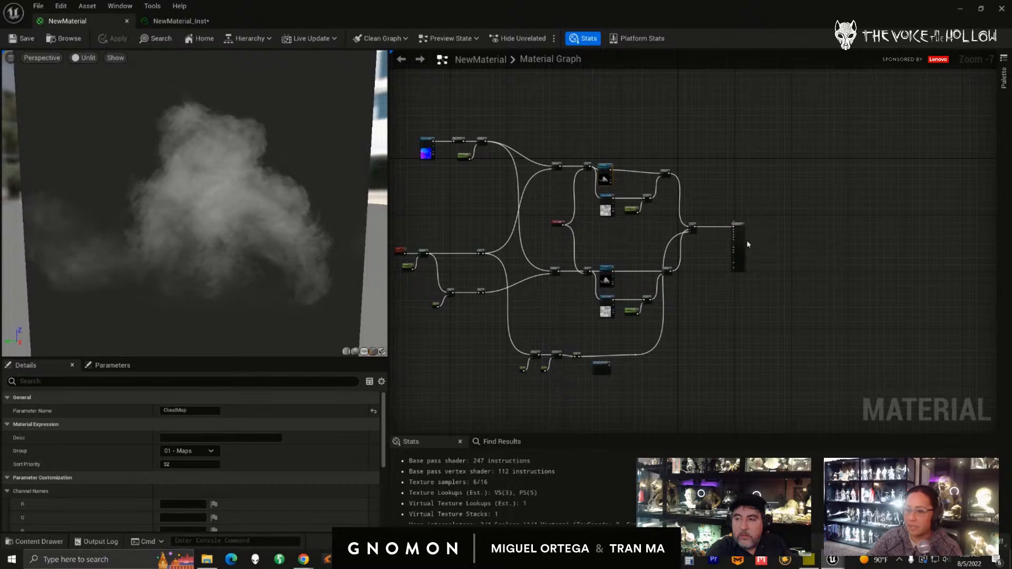
pyautogui.moveTo(749, 246); pyautogui.dragTo(785, 243)
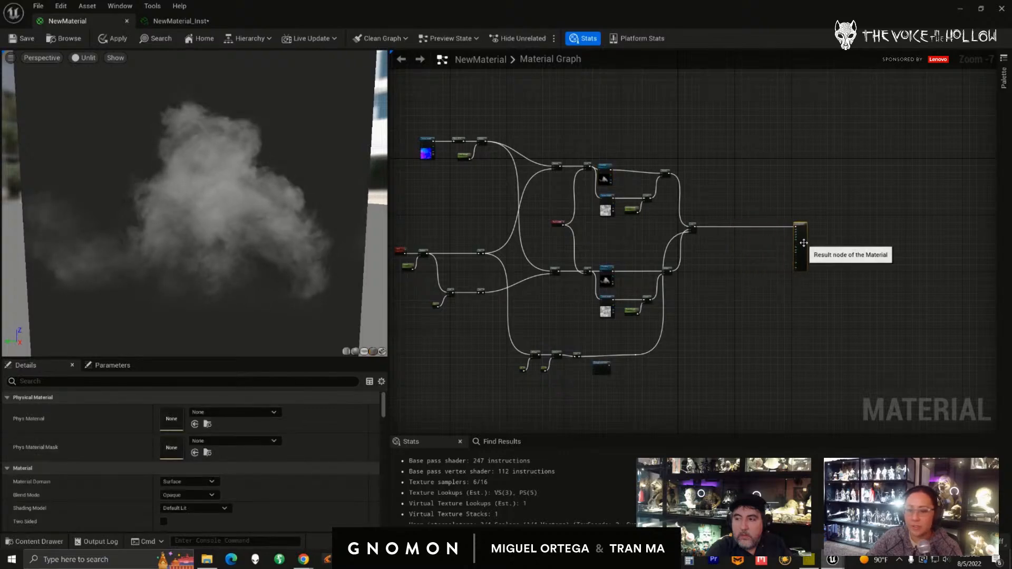
pyautogui.rightClick(715, 271)
pyautogui.moveTo(715, 270); pyautogui.dragTo(707, 256, button='right')
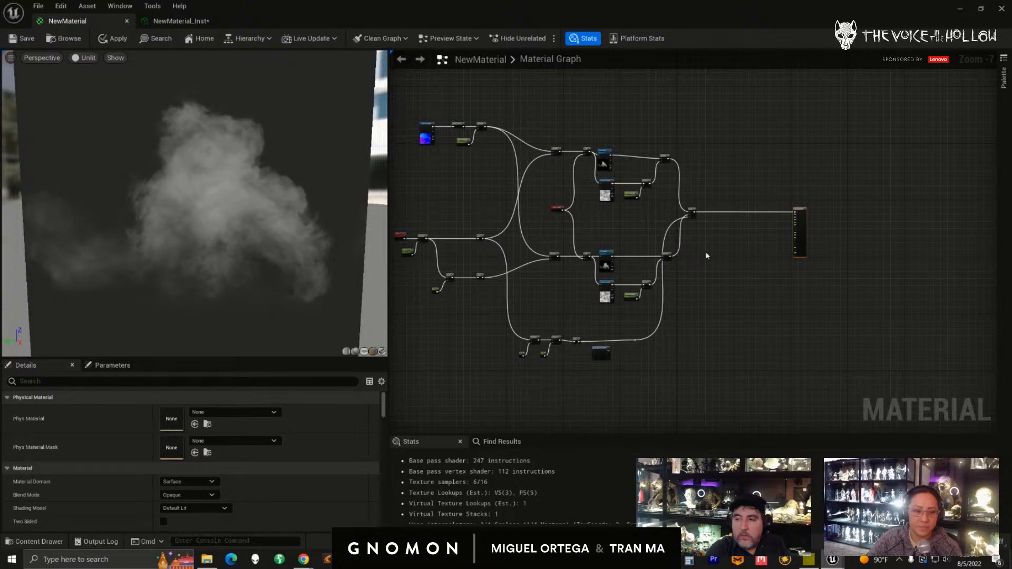
pyautogui.scroll(1, 709, 256)
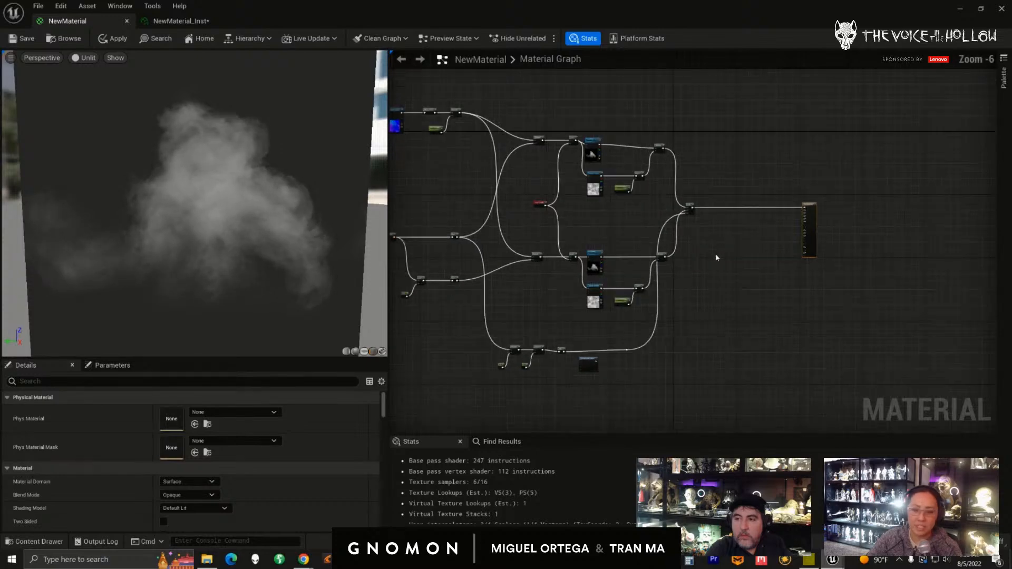
pyautogui.scroll(3, 715, 260)
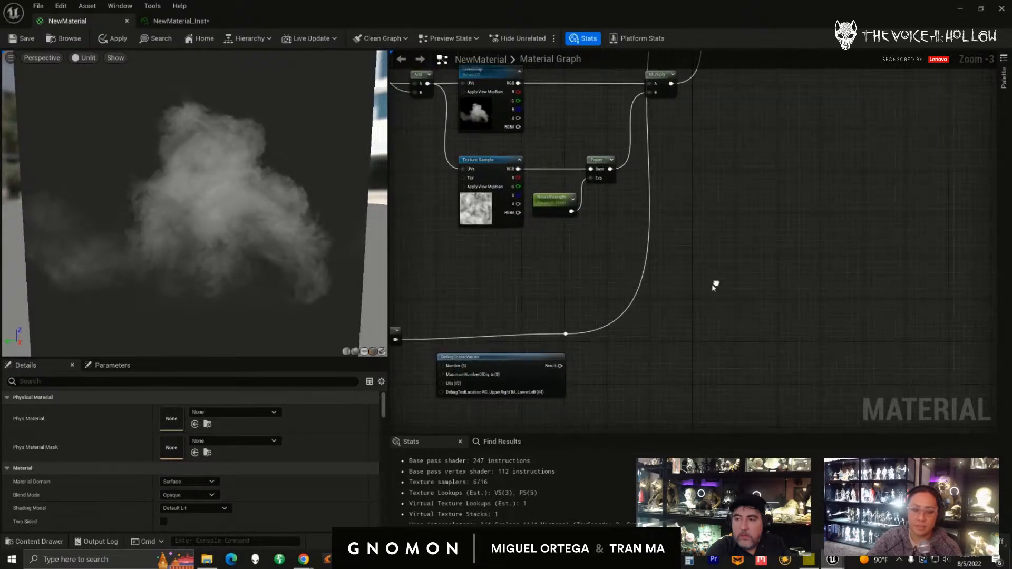
pyautogui.scroll(-3, 729, 281)
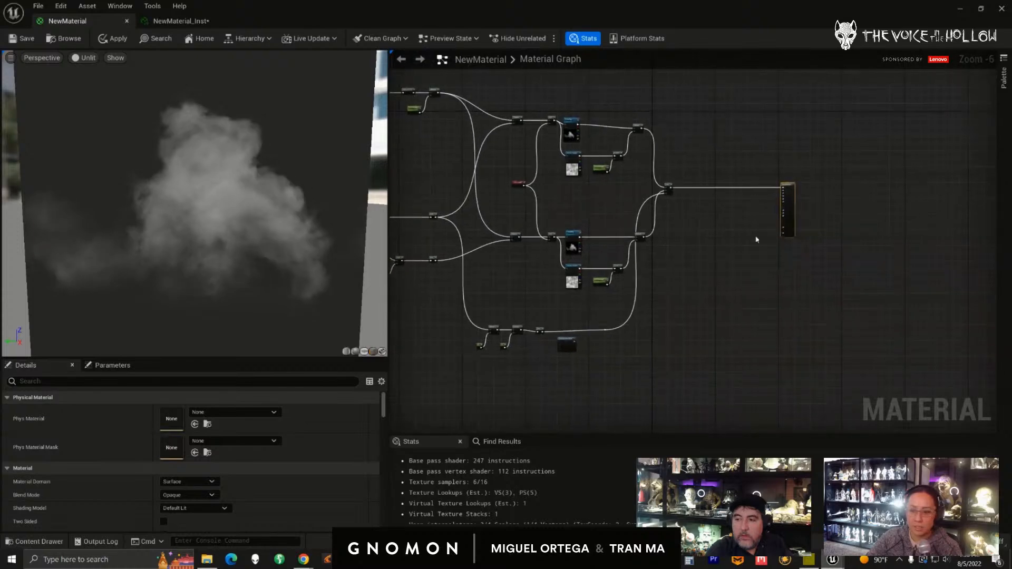
pyautogui.moveTo(586, 350); pyautogui.dragTo(617, 331, button='right')
pyautogui.click(598, 325)
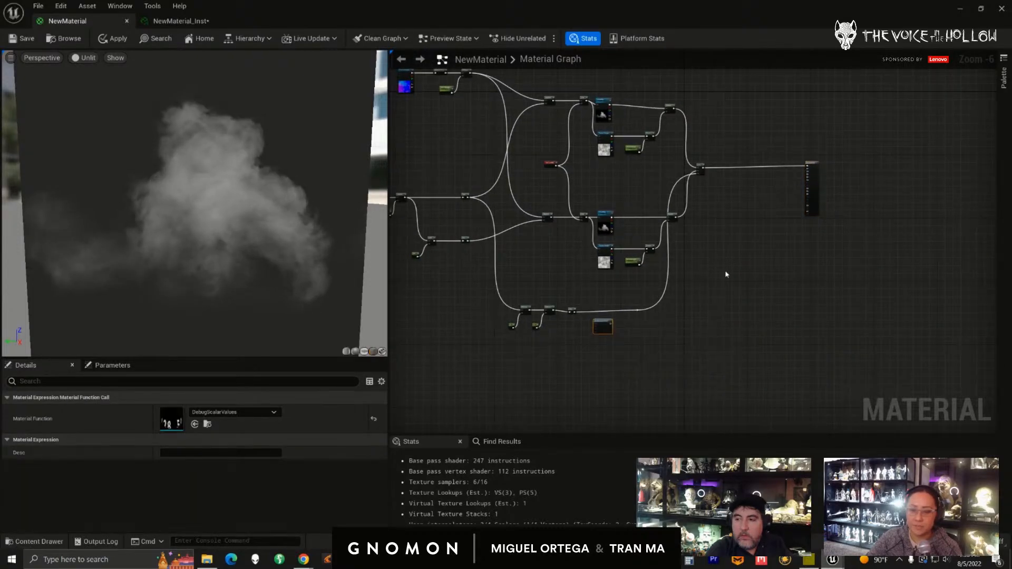
# - Set the blend mode of NewMaterial's result node to Translucent
pyautogui.moveTo(746, 249); pyautogui.dragTo(656, 298, button='right')
pyautogui.scroll(3, 654, 298)
pyautogui.click(683, 250)
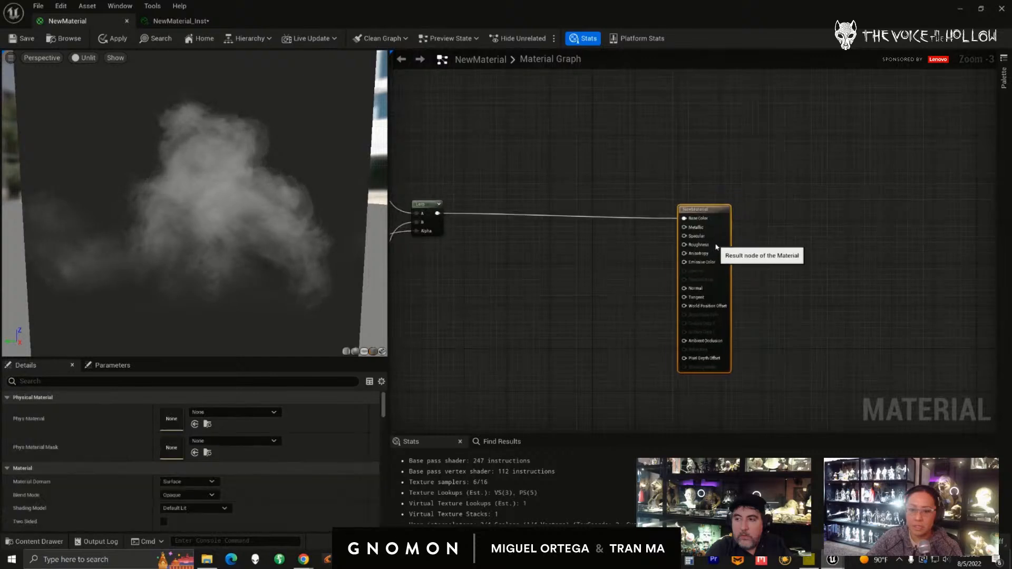
pyautogui.click(206, 482)
pyautogui.click(300, 484)
pyautogui.click(213, 494)
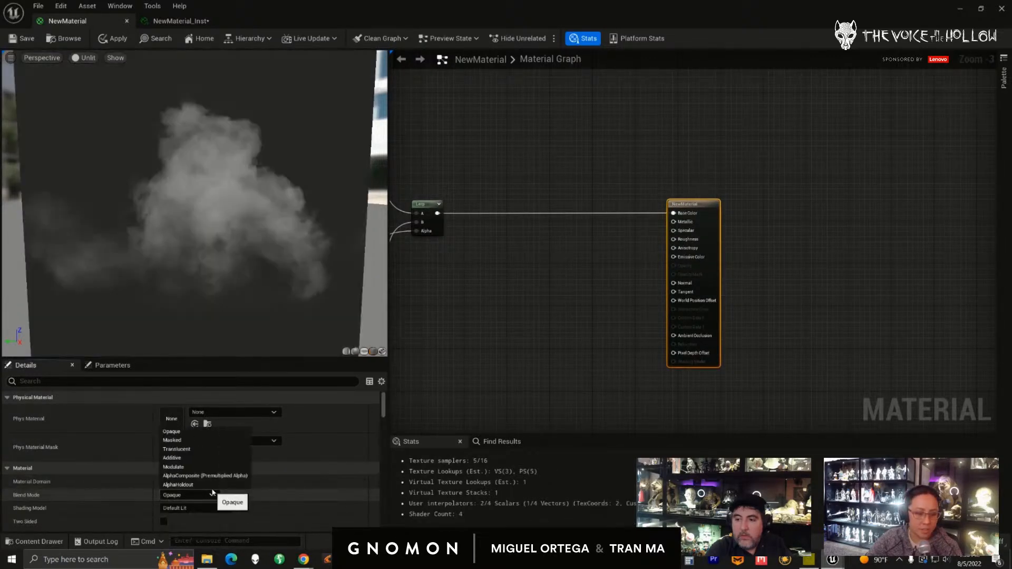
pyautogui.click(201, 450)
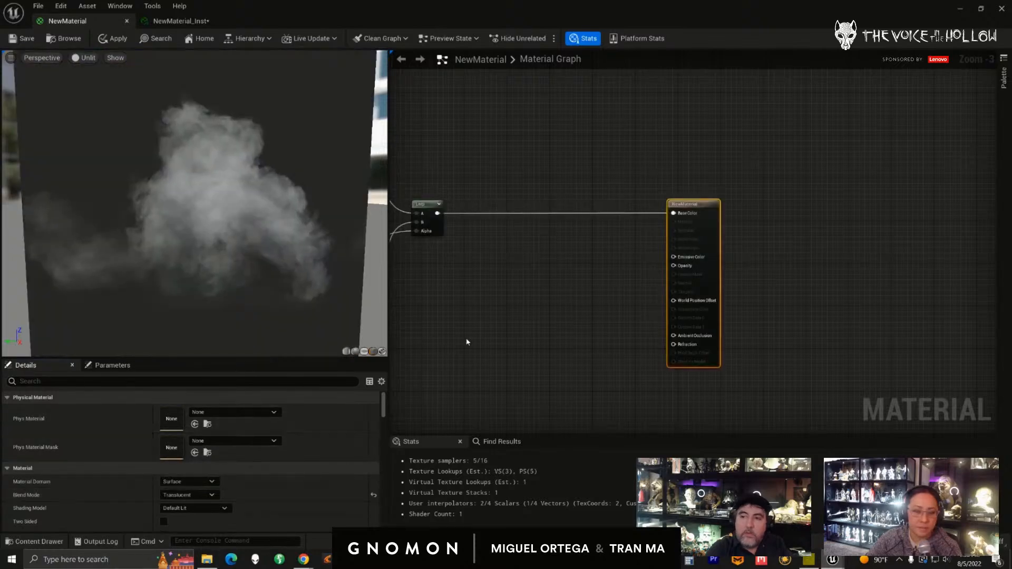
# - Break the Lerp's Base Color link, connect its output to Emissive Color instead and straighten the connection
pyautogui.keyDown('alt'); pyautogui.click(587, 214); pyautogui.keyUp('alt')
pyautogui.scroll(1, 577, 253)
pyautogui.moveTo(421, 209); pyautogui.dragTo(684, 256)
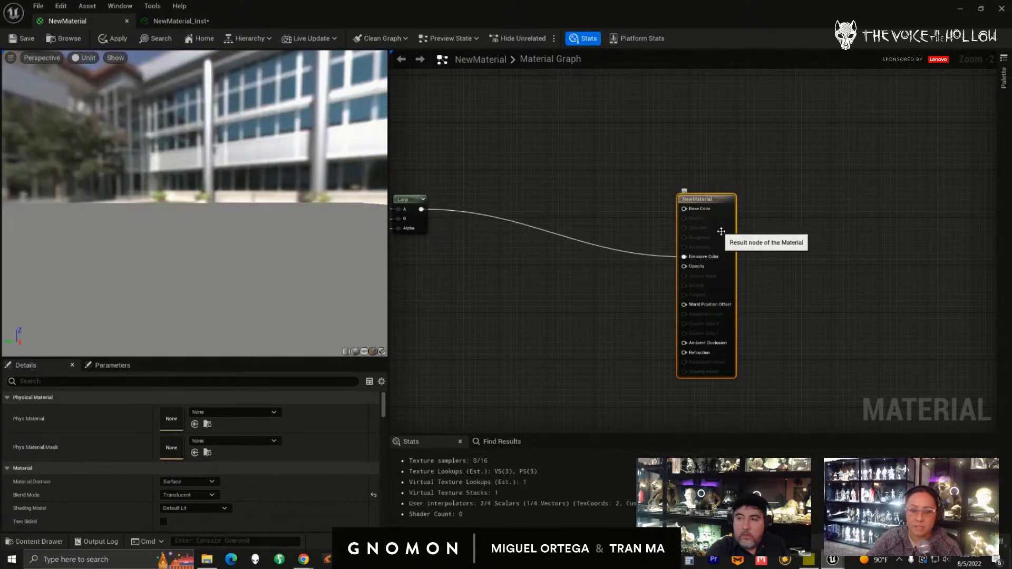
pyautogui.press('q')
pyautogui.moveTo(729, 196); pyautogui.dragTo(727, 201)
pyautogui.moveTo(490, 290); pyautogui.dragTo(571, 291, button='right')
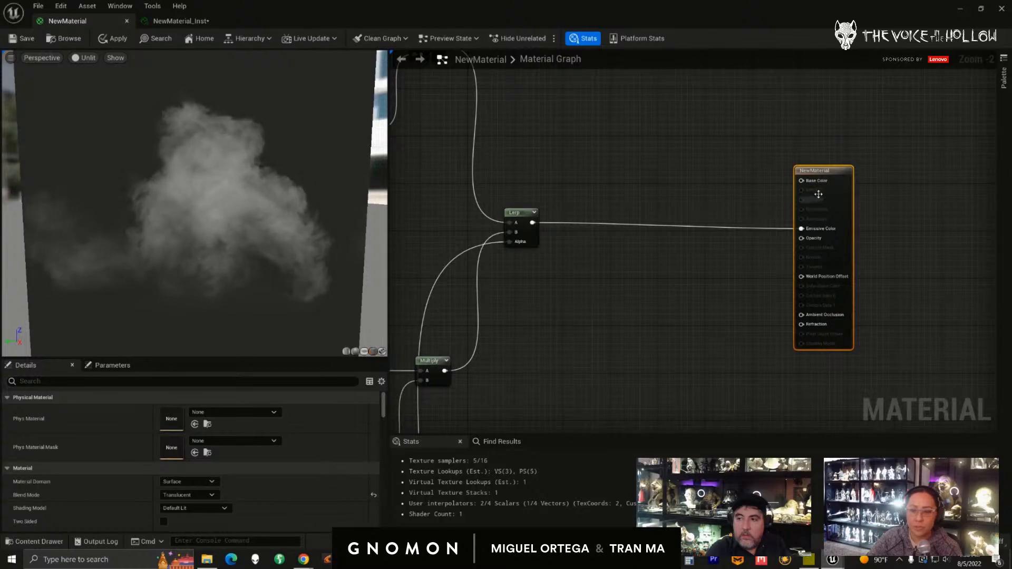
# - Set the preview viewport to Lit and briefly preview the final Lerp node by itself, stopping that node preview again
pyautogui.click(86, 58)
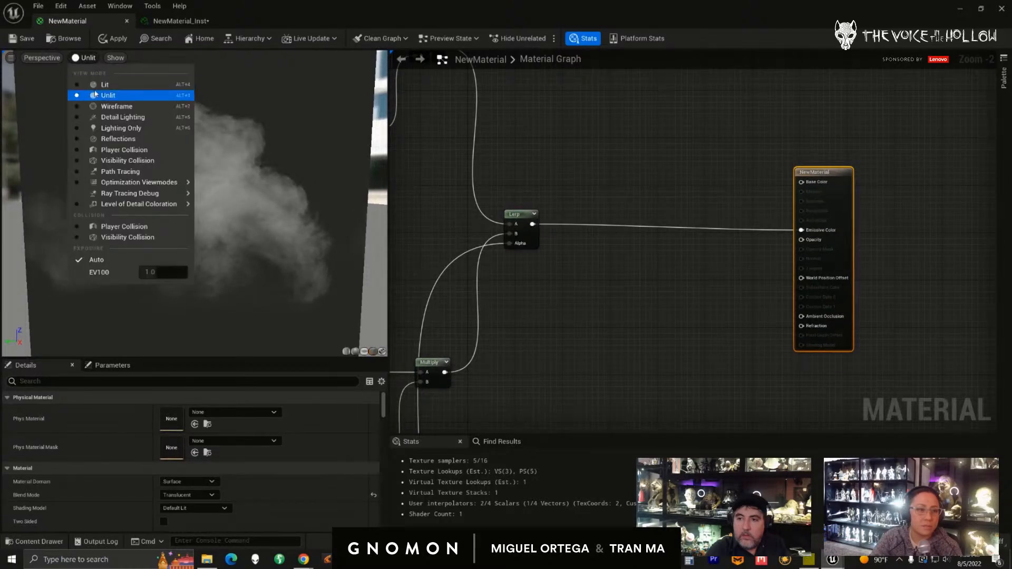
pyautogui.click(99, 86)
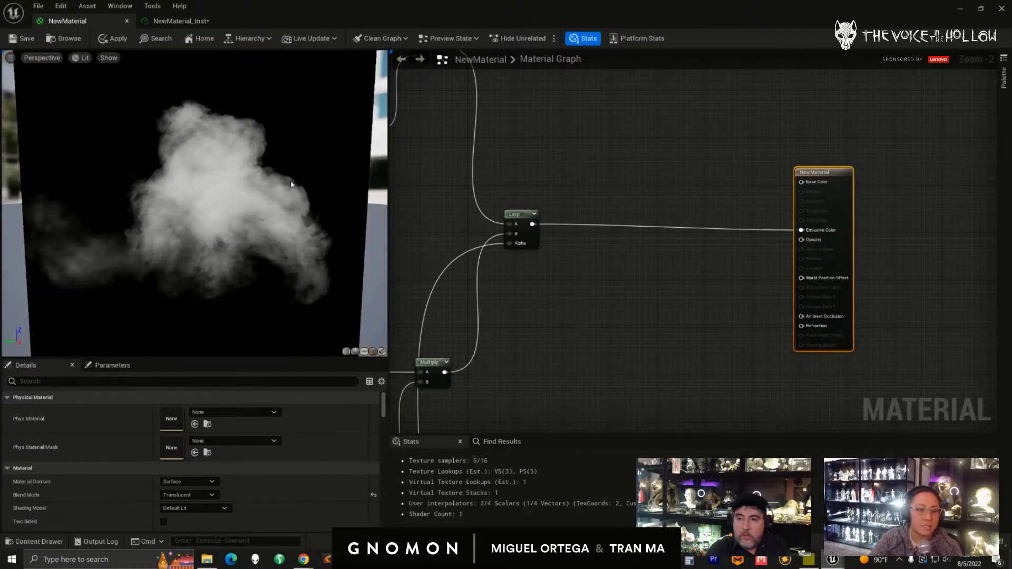
pyautogui.scroll(-3, 655, 309)
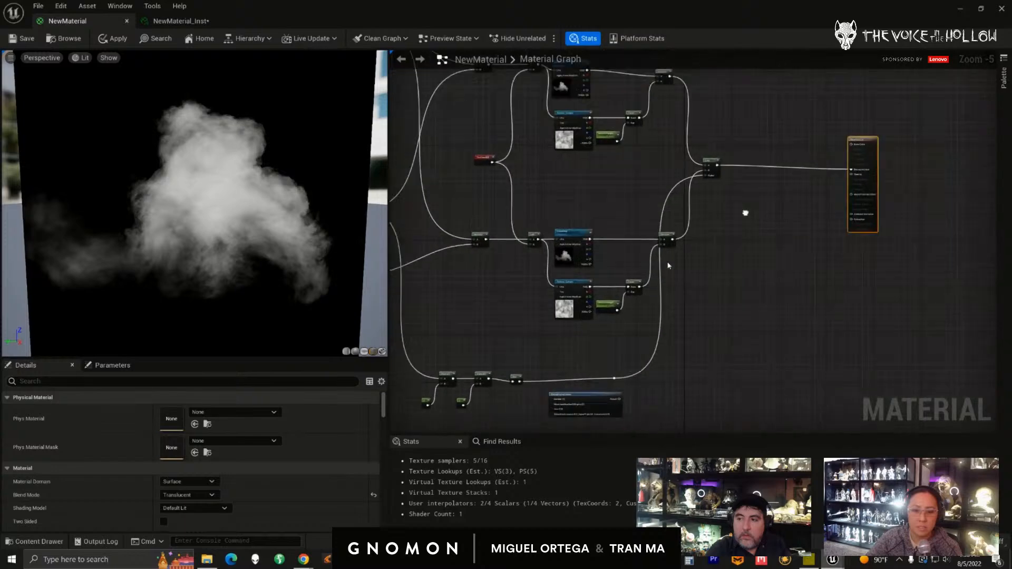
pyautogui.moveTo(800, 186); pyautogui.dragTo(664, 257, button='right')
pyautogui.rightClick(629, 212)
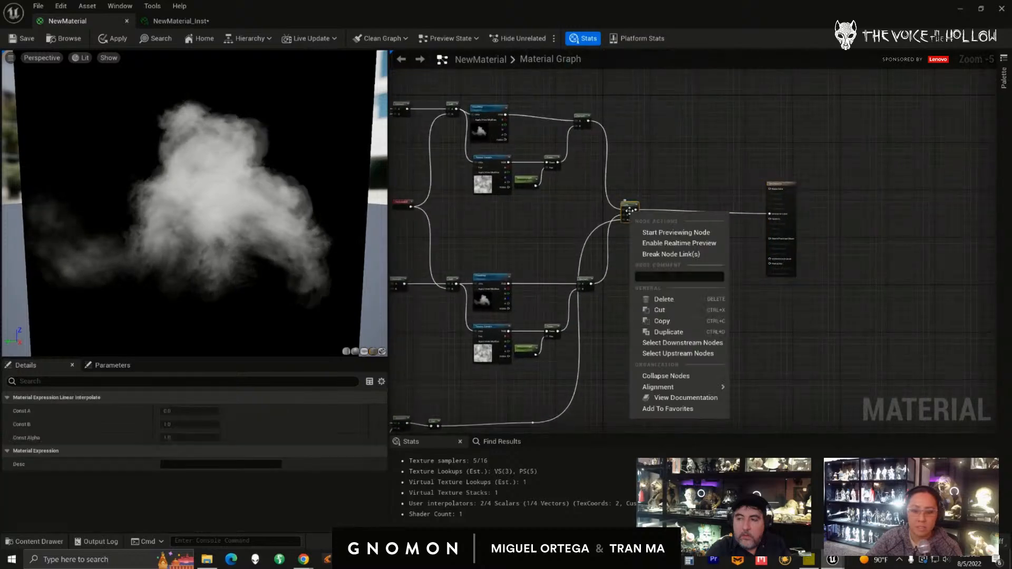
pyautogui.click(660, 234)
pyautogui.rightClick(632, 211)
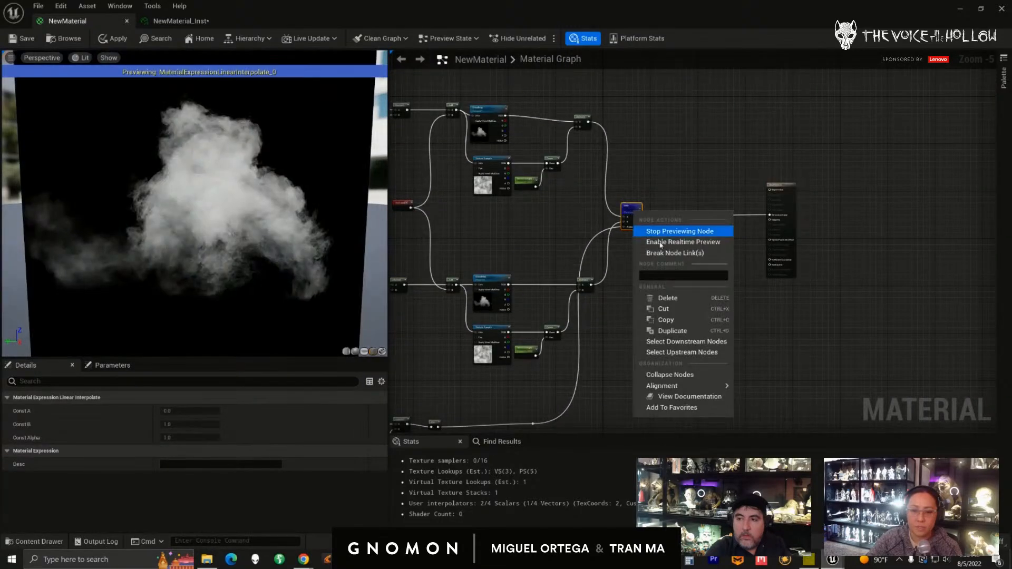
pyautogui.click(662, 232)
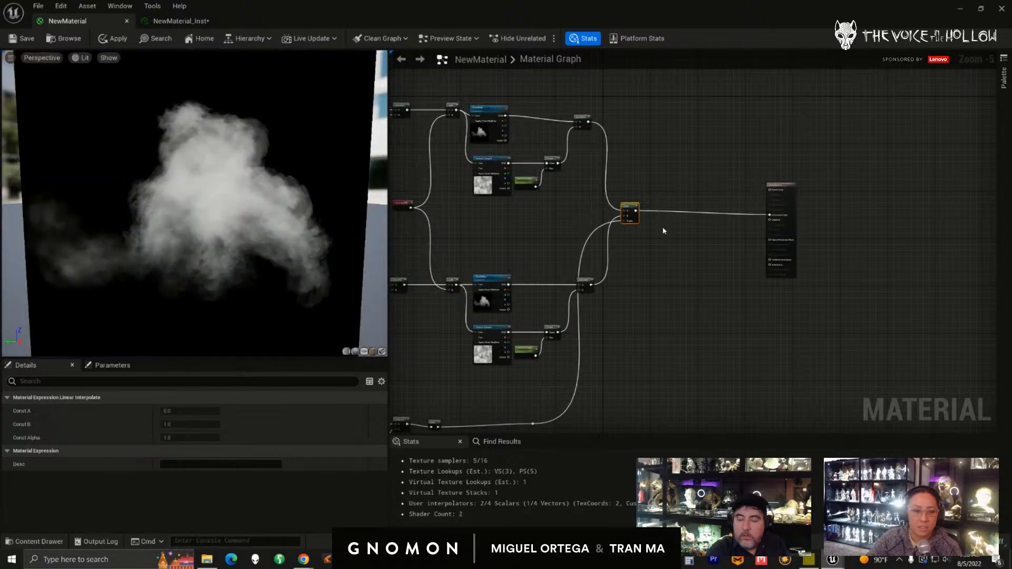
# - Change the blend mode of the material's result node to Additive
pyautogui.click(780, 222)
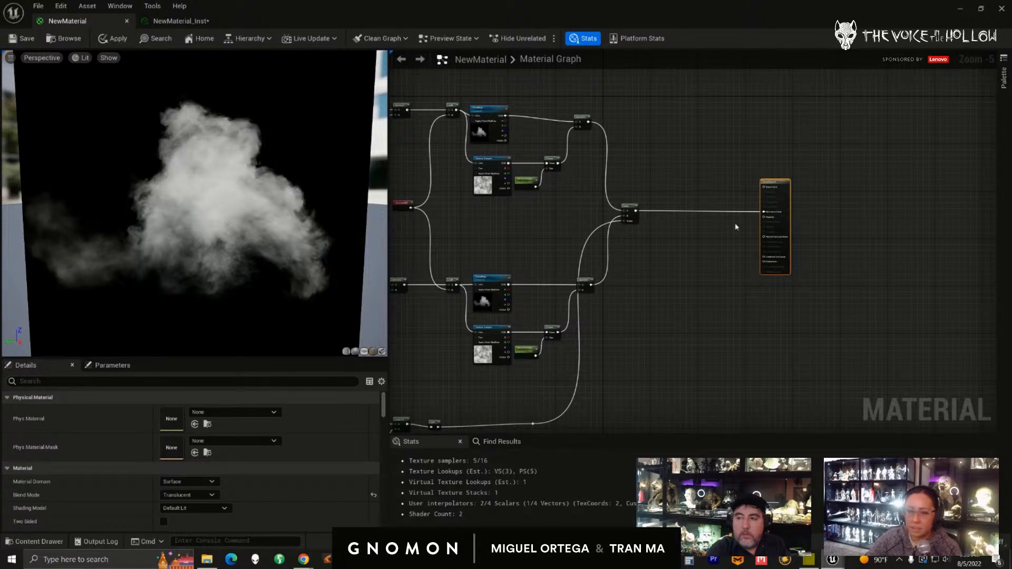
pyautogui.click(188, 495)
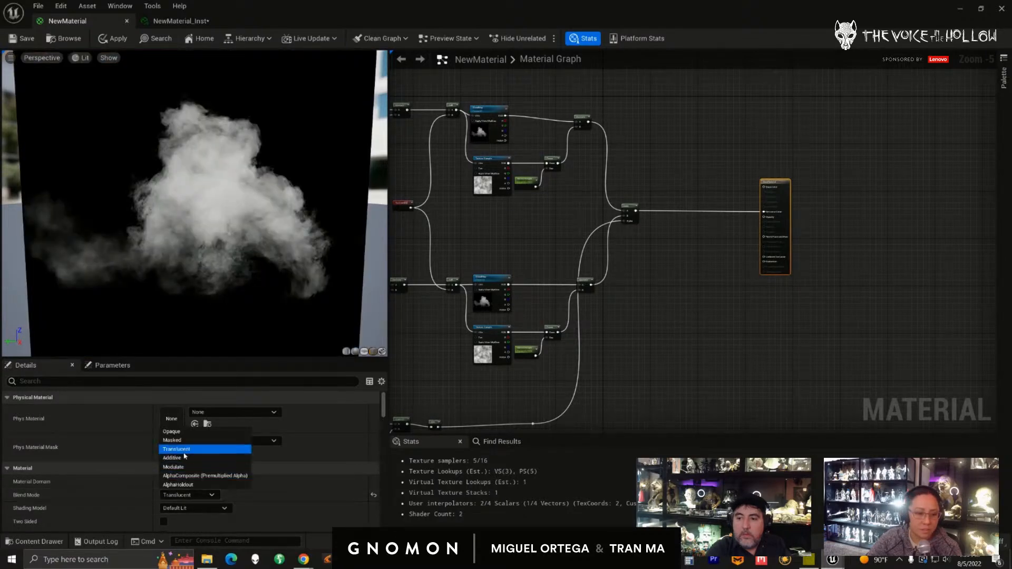
pyautogui.click(182, 458)
# - Examine the fog plane in the preview viewport from several angles and distances
pyautogui.scroll(1, 733, 288)
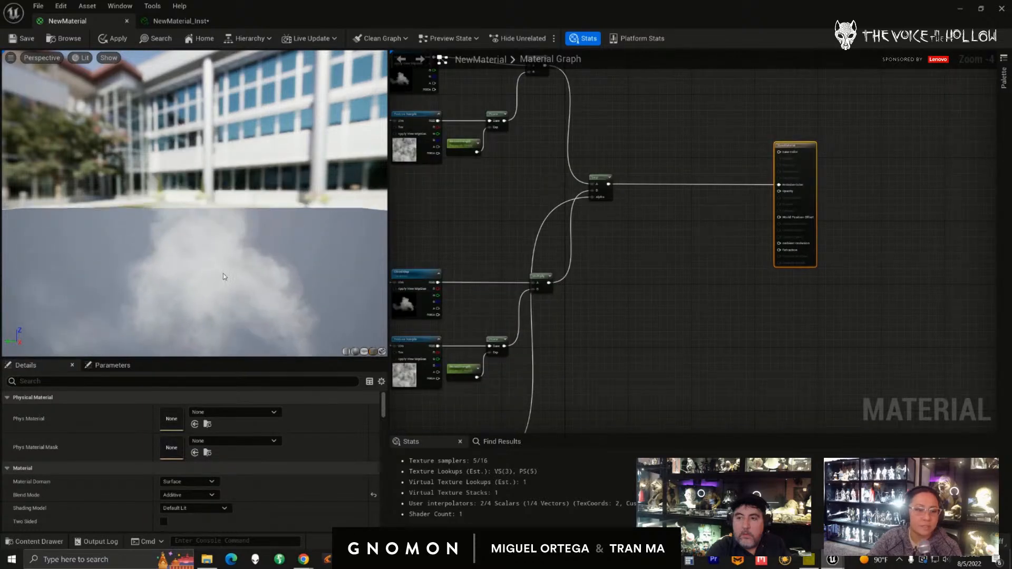
pyautogui.moveTo(224, 277)
pyautogui.mouseDown()
pyautogui.moveTo(216, 303)
pyautogui.moveTo(232, 287)
pyautogui.mouseUp()
pyautogui.scroll(2, 730, 277)
pyautogui.moveTo(730, 277); pyautogui.dragTo(722, 299, button='right')
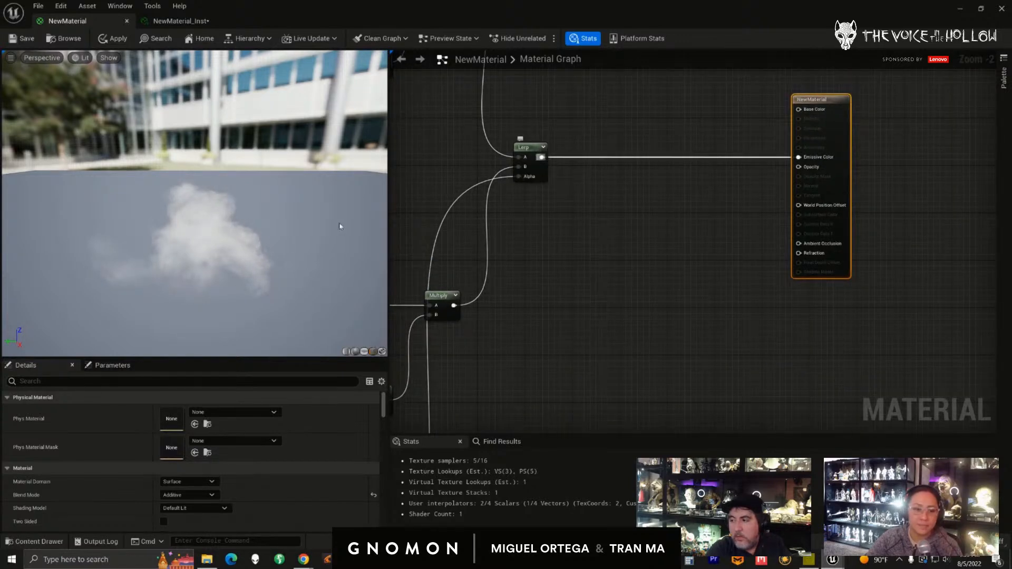
pyautogui.moveTo(262, 282)
pyautogui.mouseDown()
pyautogui.moveTo(251, 270)
pyautogui.moveTo(274, 283)
pyautogui.mouseUp()
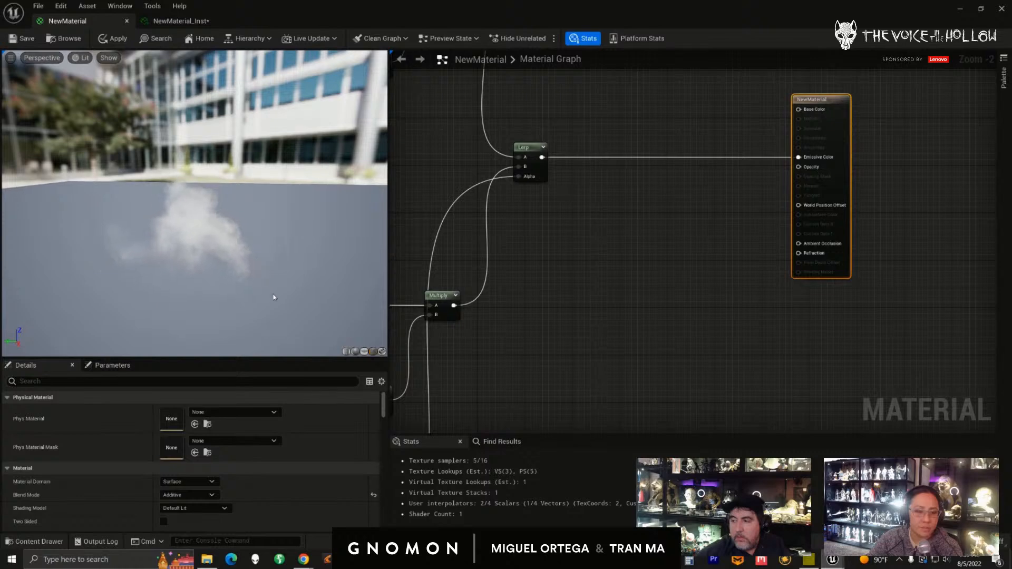
pyautogui.moveTo(265, 295); pyautogui.dragTo(290, 287)
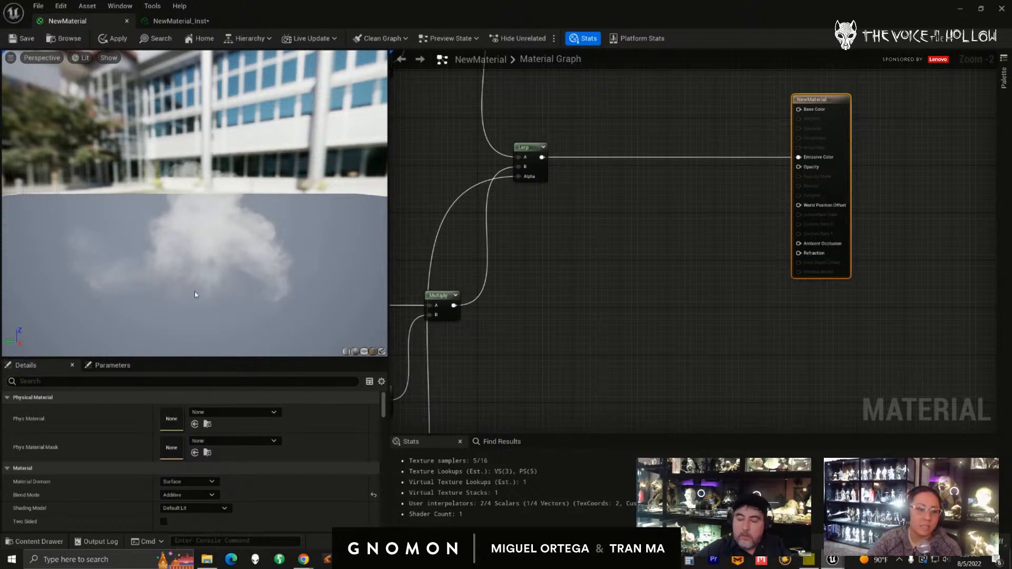
pyautogui.moveTo(195, 289); pyautogui.dragTo(184, 292)
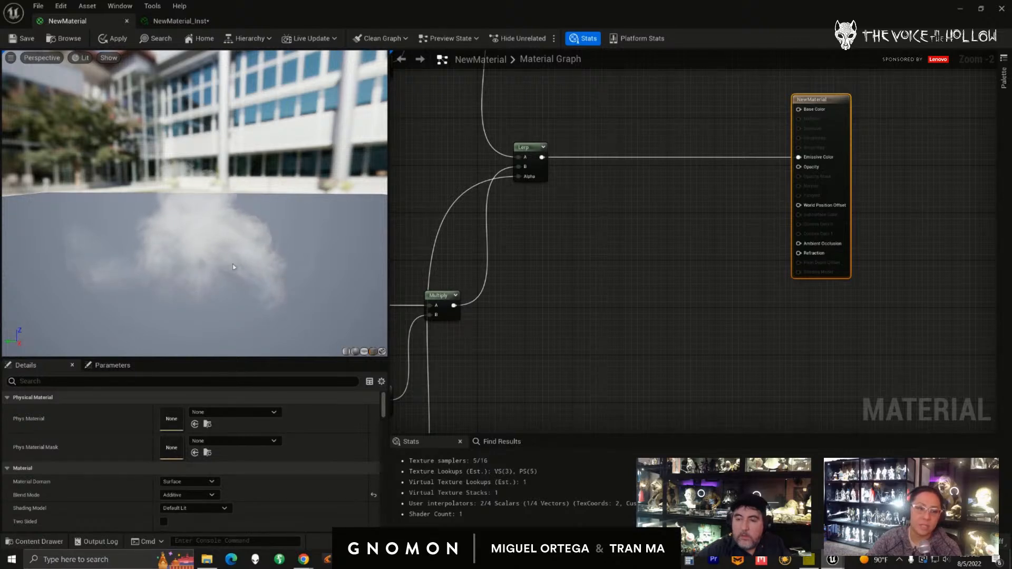
pyautogui.moveTo(207, 298); pyautogui.dragTo(208, 291)
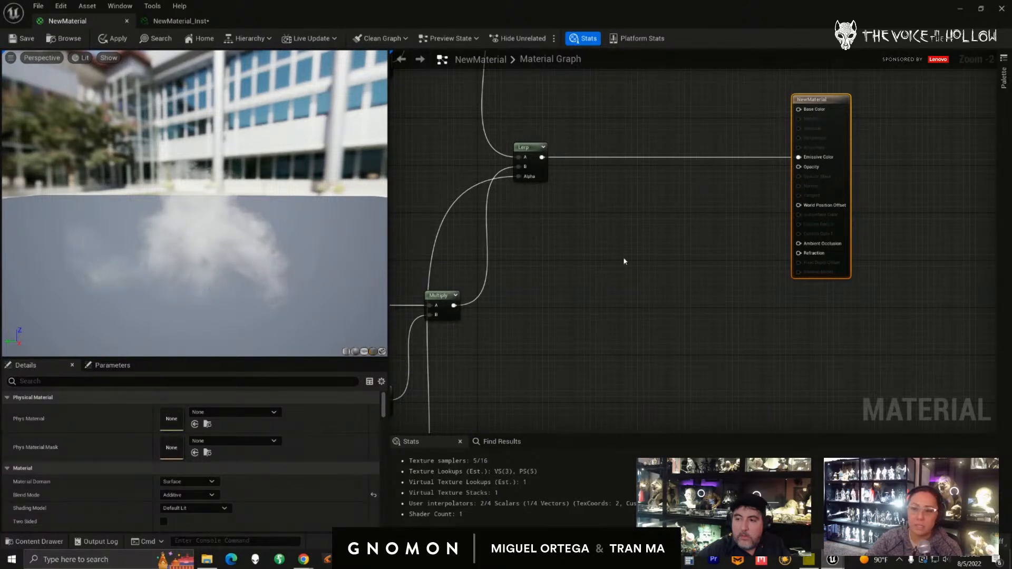
pyautogui.moveTo(639, 269); pyautogui.dragTo(633, 275, button='right')
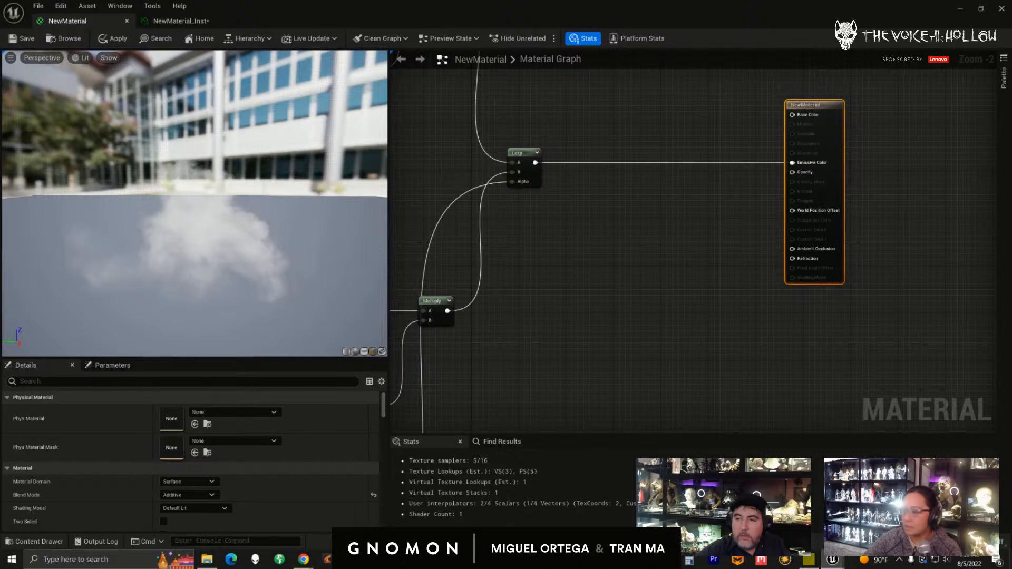
pyautogui.moveTo(590, 375); pyautogui.dragTo(719, 177, button='right')
pyautogui.moveTo(655, 417); pyautogui.dragTo(718, 194, button='right')
pyautogui.moveTo(558, 388); pyautogui.dragTo(682, 251, button='right')
pyautogui.moveTo(553, 327); pyautogui.dragTo(527, 345, button='right')
pyautogui.moveTo(678, 314); pyautogui.dragTo(603, 422, button='right')
pyautogui.moveTo(652, 240); pyautogui.dragTo(643, 339, button='right')
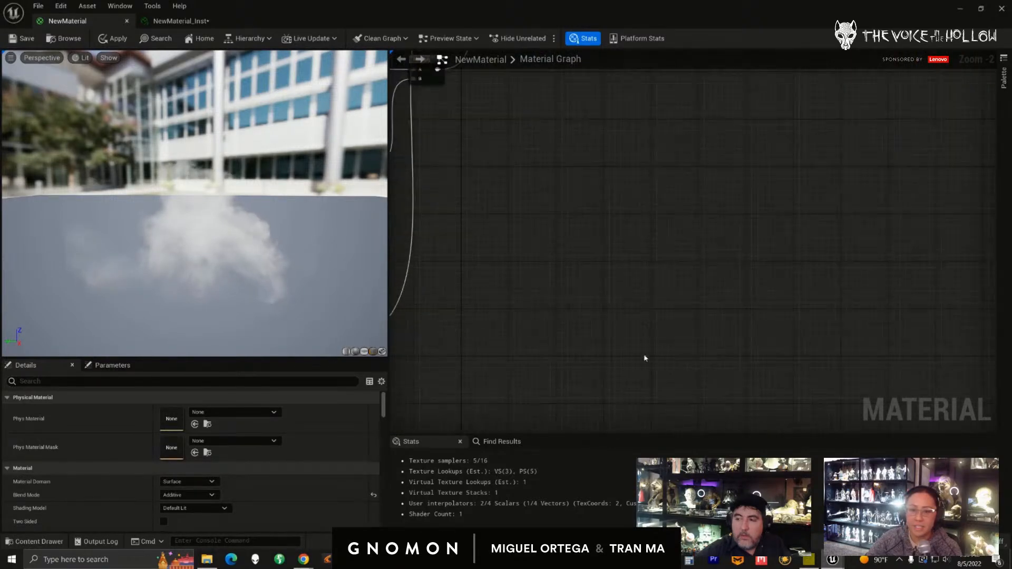
pyautogui.moveTo(637, 266); pyautogui.dragTo(638, 369, button='right')
pyautogui.moveTo(647, 306); pyautogui.dragTo(663, 343, button='right')
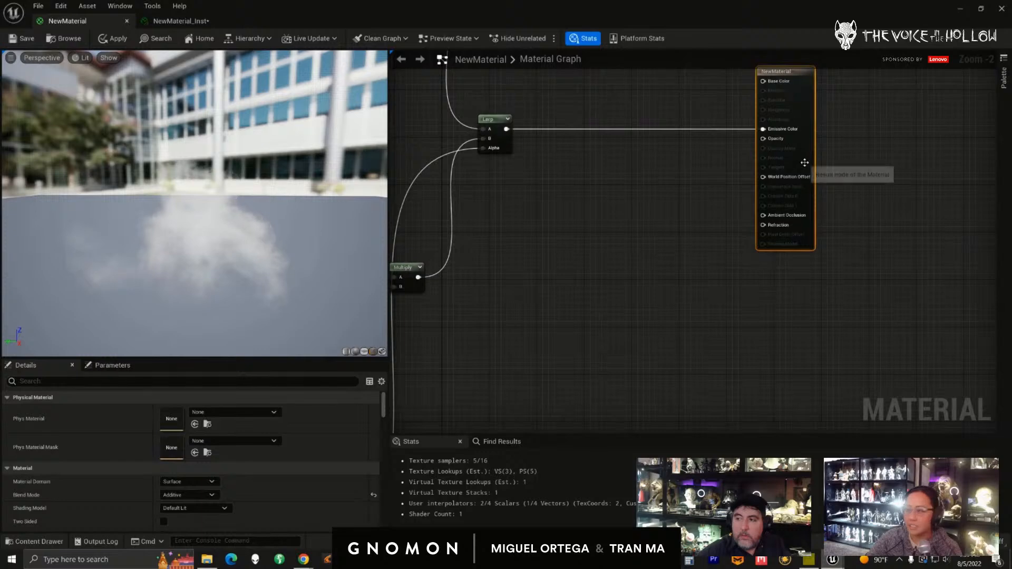
# - Move the material's result node farther away from the Lerp and add a DepthFade node in the space below their link
pyautogui.moveTo(811, 164); pyautogui.dragTo(895, 165)
pyautogui.moveTo(737, 280); pyautogui.dragTo(682, 265, button='right')
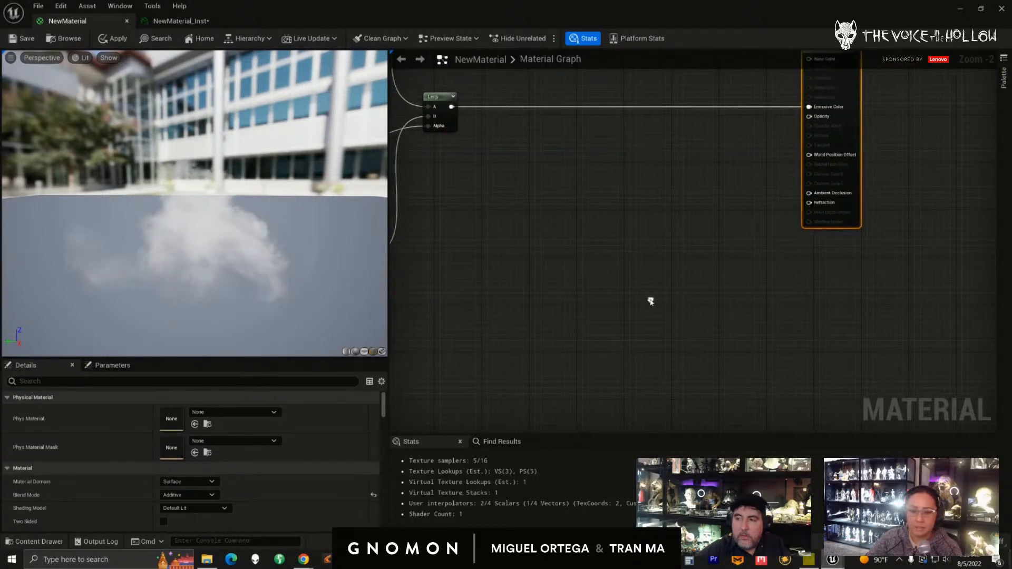
pyautogui.rightClick(653, 350)
pyautogui.write('de')
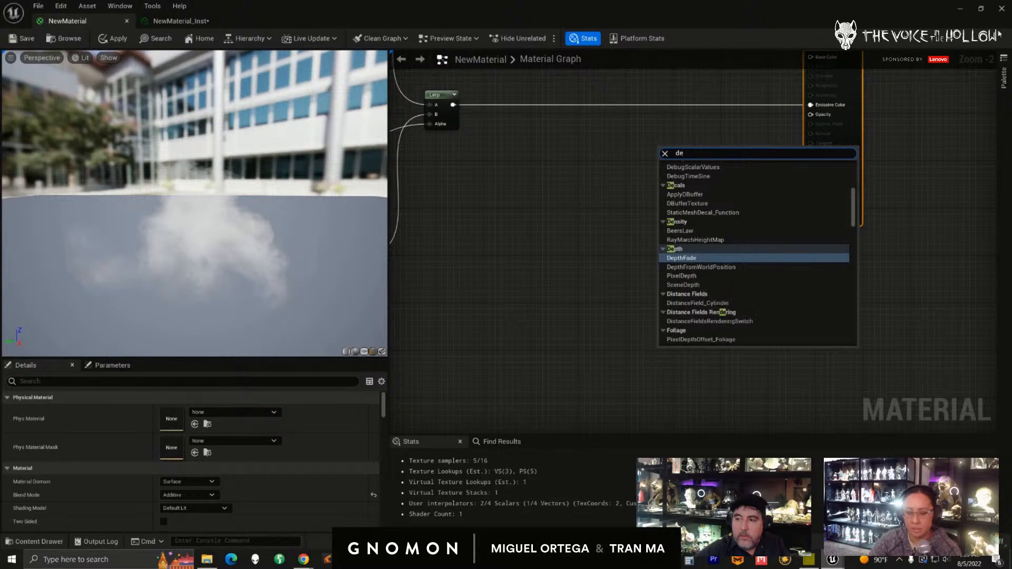
pyautogui.write('pth')
pyautogui.click(682, 192)
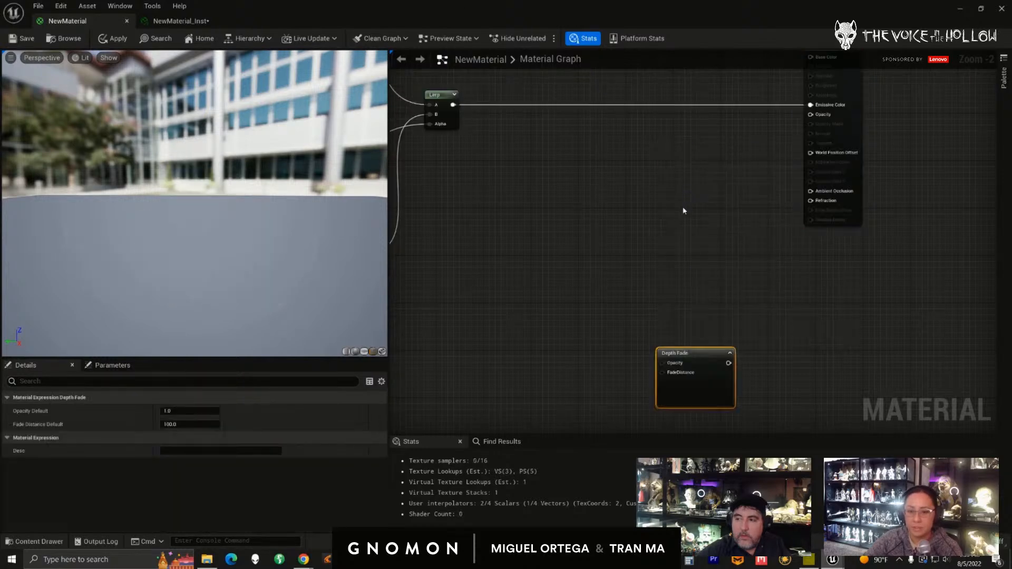
# - Move the Depth Fade node farther down into an empty area of the graph, clear of the existing node network
pyautogui.moveTo(641, 293); pyautogui.dragTo(673, 196, button='right')
pyautogui.moveTo(724, 265); pyautogui.dragTo(729, 286)
pyautogui.moveTo(730, 287); pyautogui.dragTo(789, 247, button='right')
pyautogui.moveTo(789, 247); pyautogui.dragTo(689, 362)
pyautogui.moveTo(689, 362); pyautogui.dragTo(704, 238, button='right')
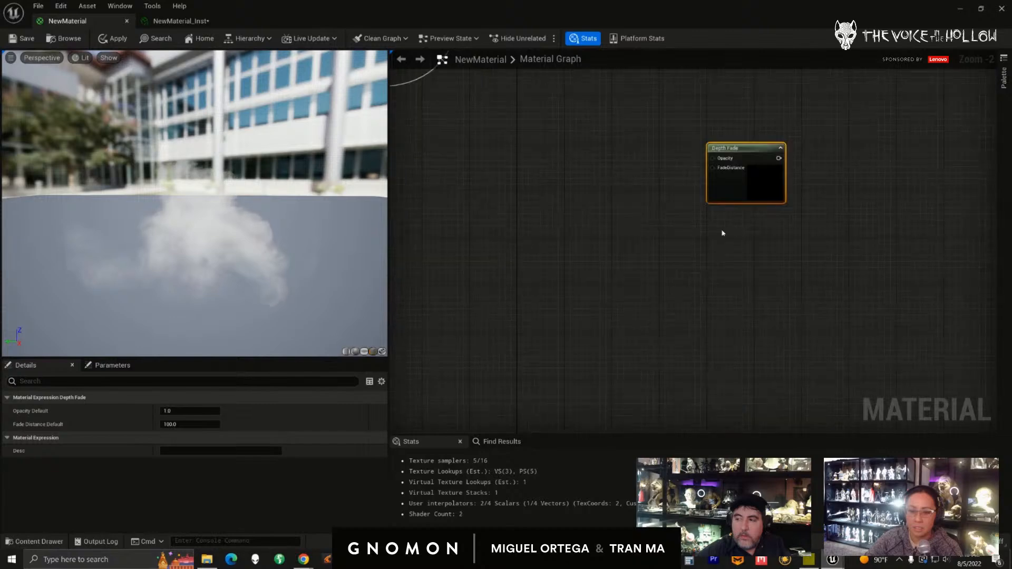
pyautogui.moveTo(758, 157); pyautogui.dragTo(784, 249)
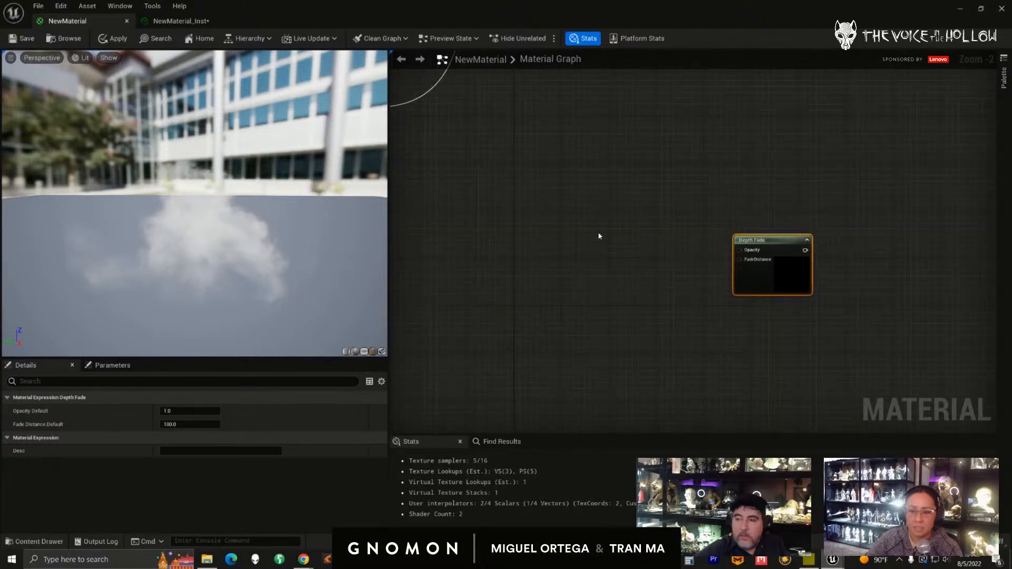
# - Wrap the Depth Fade node in a comment named DepthFade, widen and reposition the comment, and place the node near its far end
pyautogui.press('c')
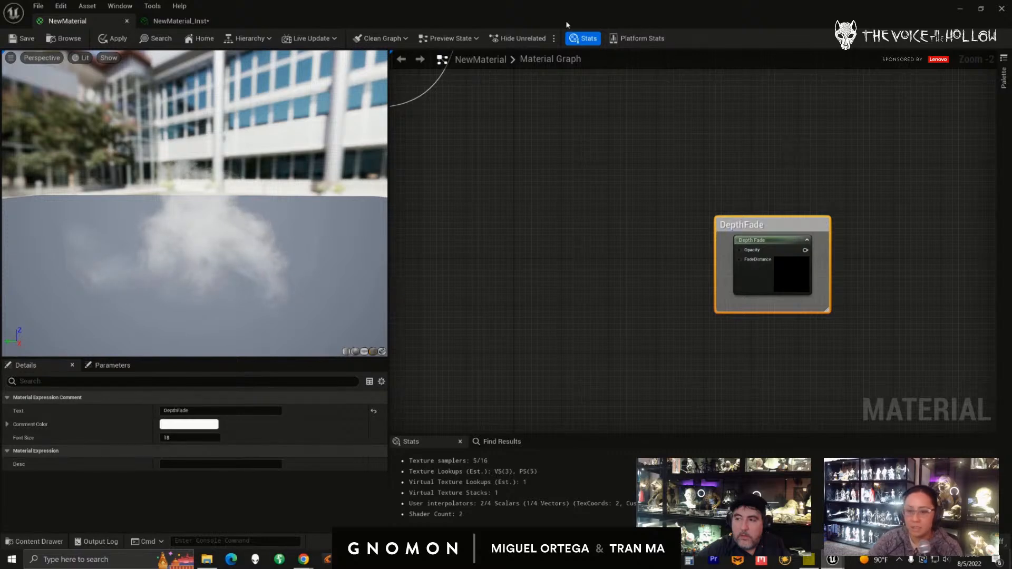
pyautogui.moveTo(825, 315); pyautogui.dragTo(994, 390)
pyautogui.scroll(-3, 844, 330)
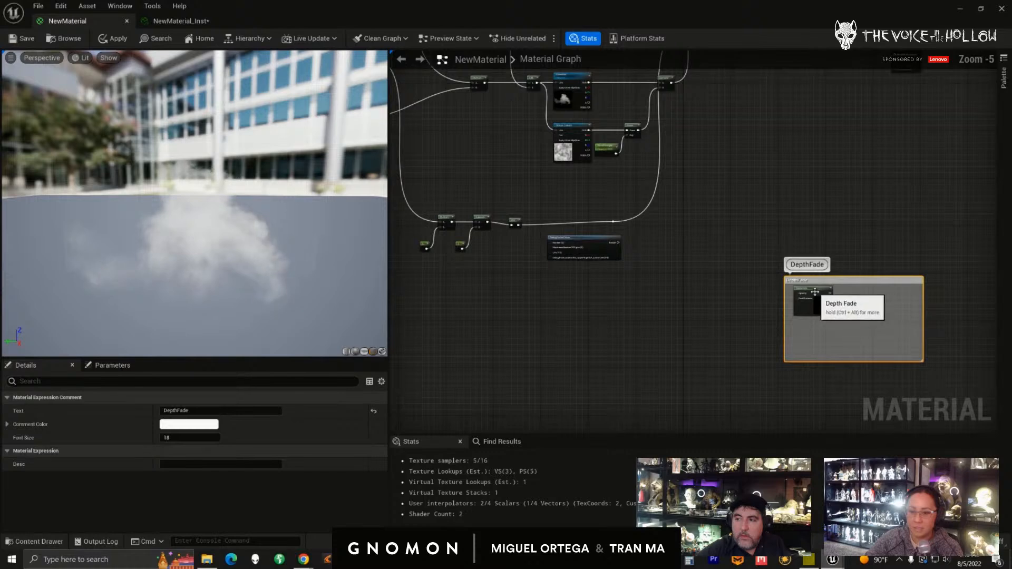
pyautogui.moveTo(871, 286); pyautogui.dragTo(714, 289)
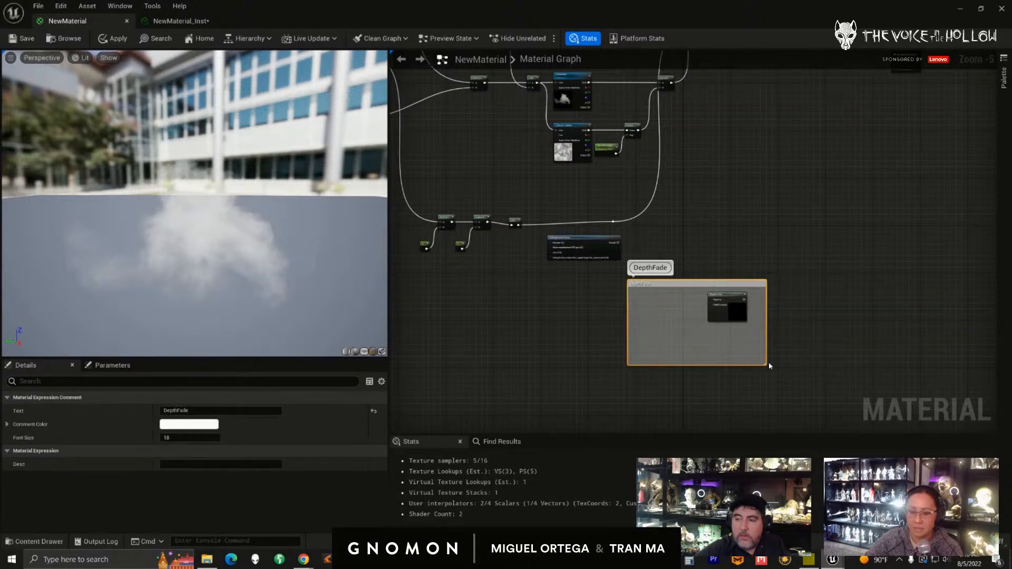
pyautogui.moveTo(766, 363); pyautogui.dragTo(986, 395)
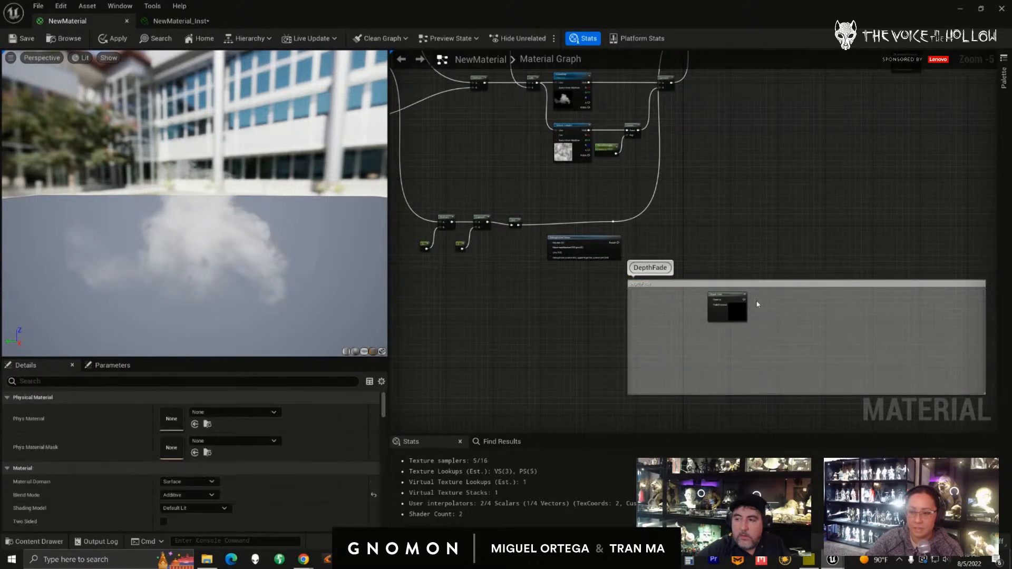
pyautogui.moveTo(730, 296); pyautogui.dragTo(951, 301)
# - Add a Multiply node below the final Lerp and connect the Lerp's output to its A input
pyautogui.moveTo(865, 174); pyautogui.dragTo(792, 313, button='right')
pyautogui.scroll(1, 789, 253)
pyautogui.scroll(2, 701, 227)
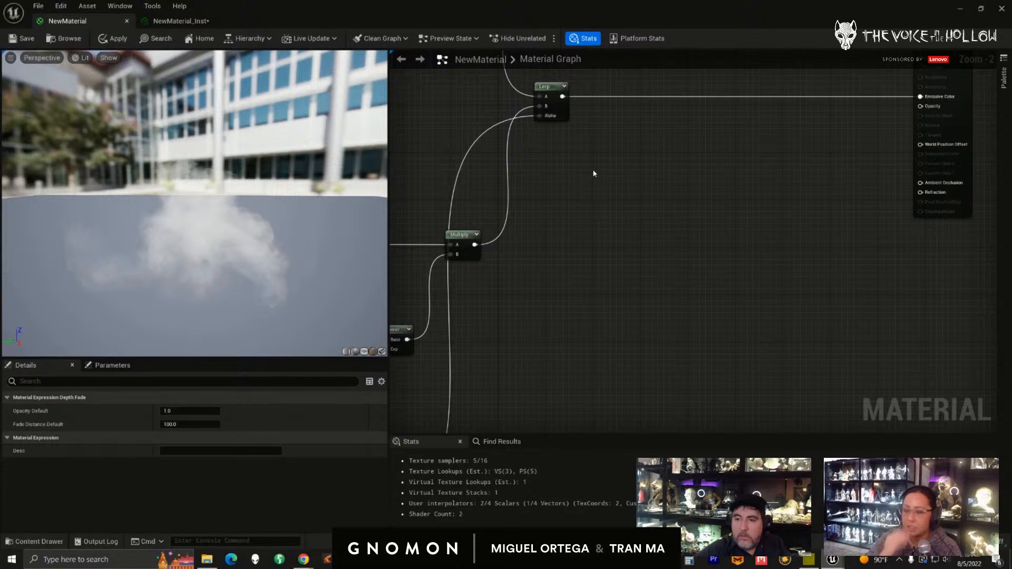
pyautogui.moveTo(631, 194); pyautogui.dragTo(595, 238, button='right')
pyautogui.moveTo(526, 140); pyautogui.dragTo(592, 201)
pyautogui.click(515, 136)
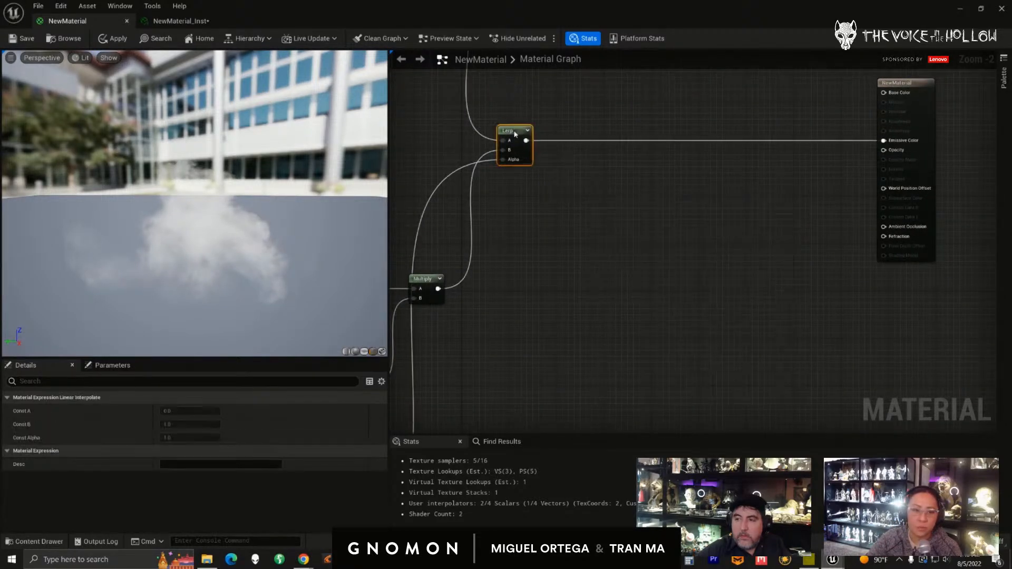
pyautogui.moveTo(573, 206); pyautogui.dragTo(566, 218, button='right')
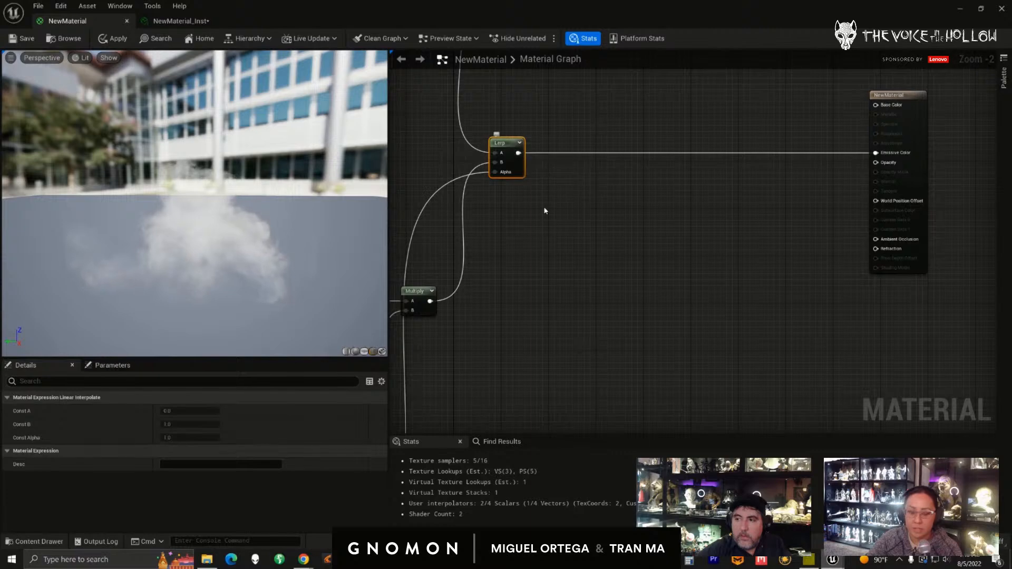
pyautogui.scroll(2, 571, 220)
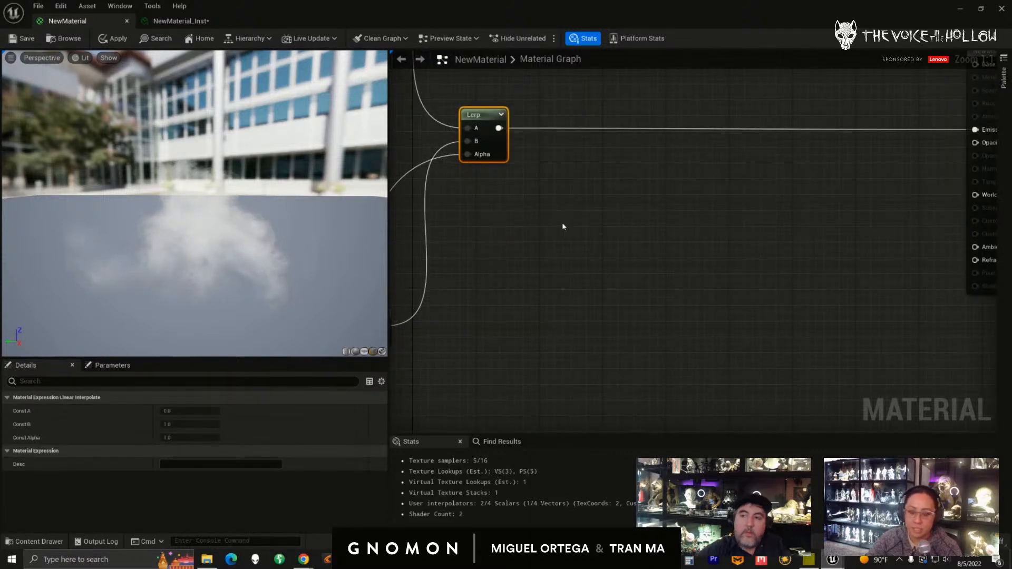
pyautogui.rightClick(599, 243)
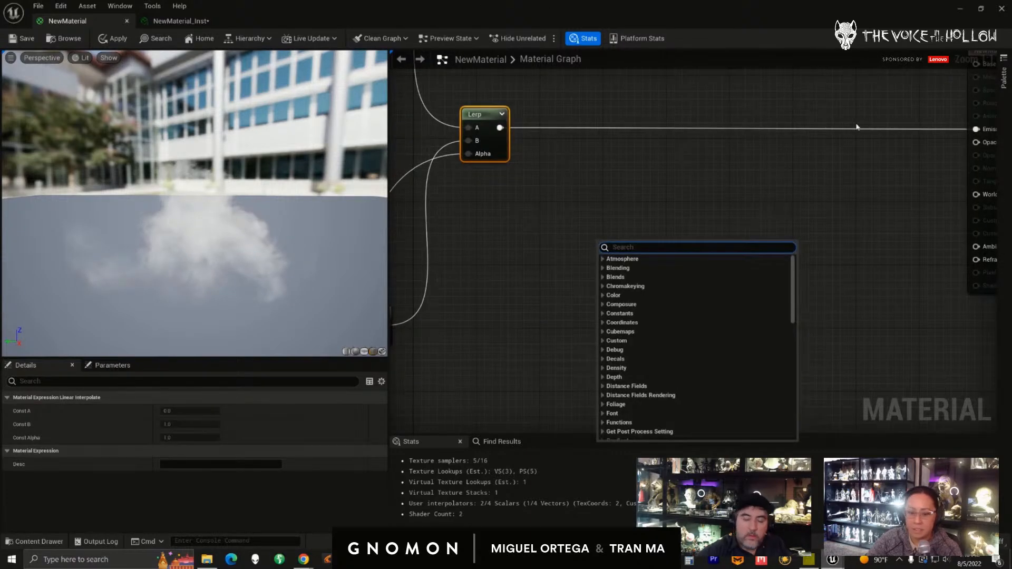
pyautogui.write('mult')
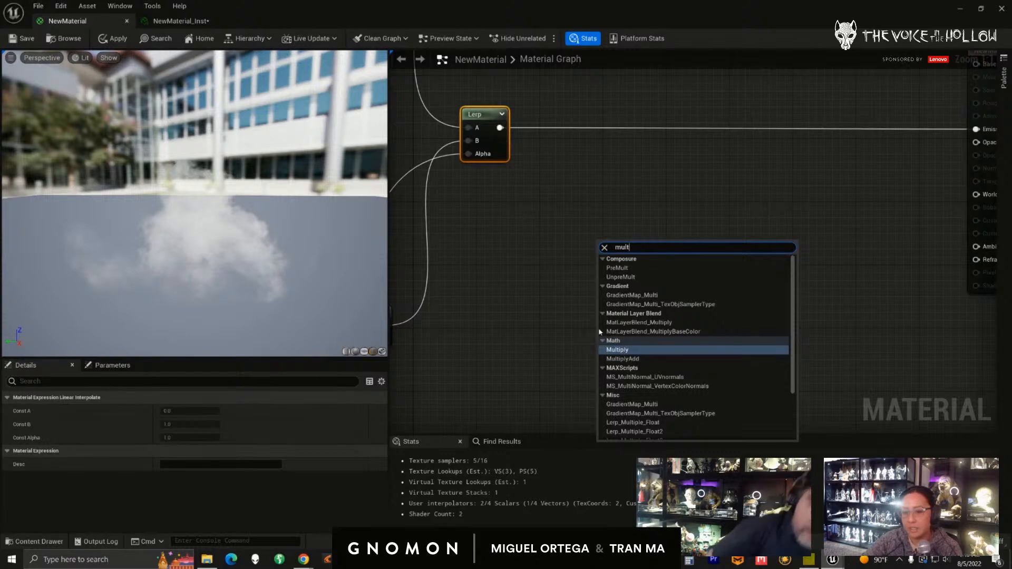
pyautogui.click(615, 354)
pyautogui.moveTo(621, 246); pyautogui.dragTo(596, 239)
pyautogui.moveTo(500, 128); pyautogui.dragTo(586, 241)
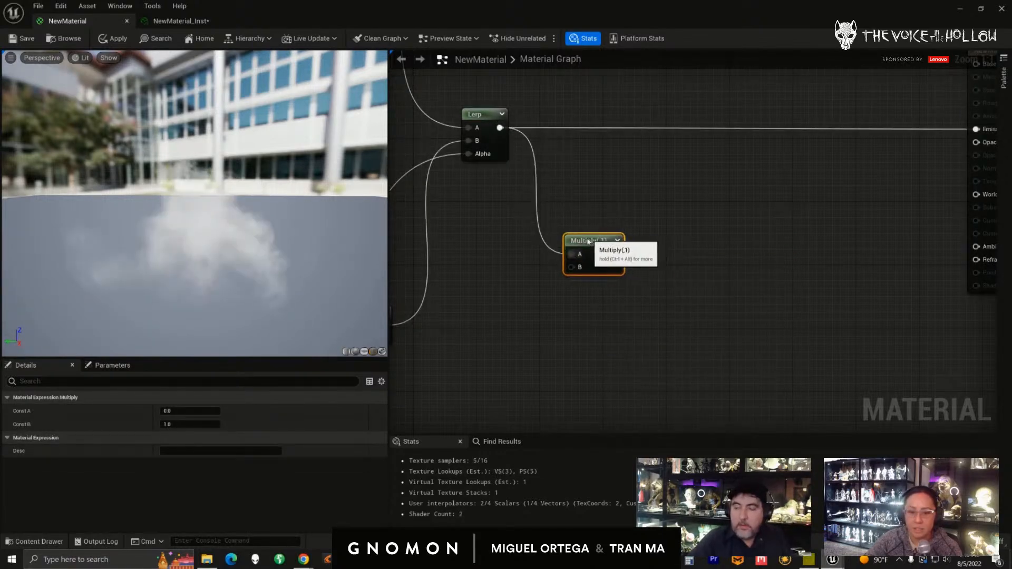
# - Create a scalar parameter named Opacity Mult with default value 1 and connect it to the Multiply's B input
pyautogui.click(529, 305)
pyautogui.rightClick(548, 317)
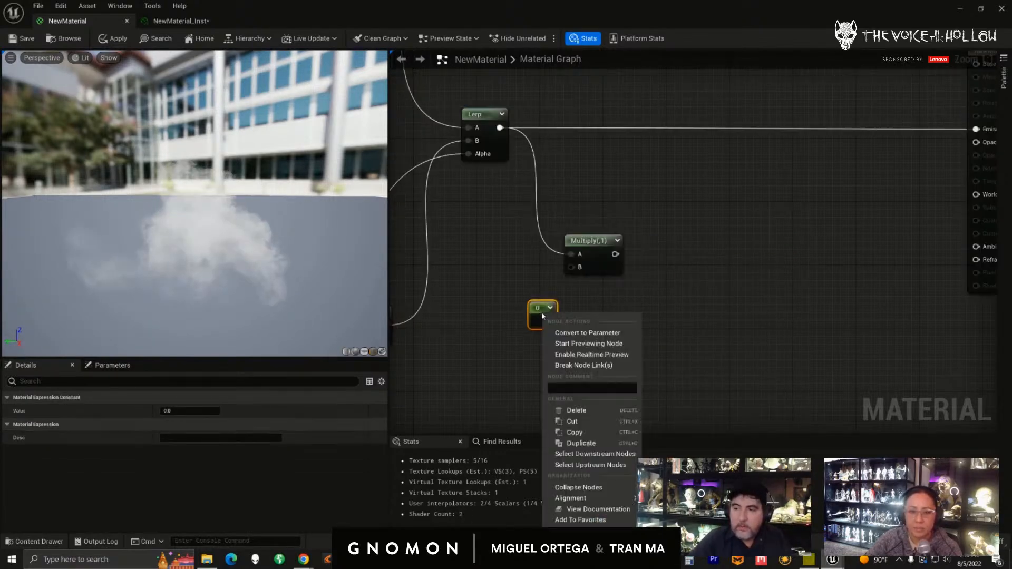
pyautogui.click(579, 332)
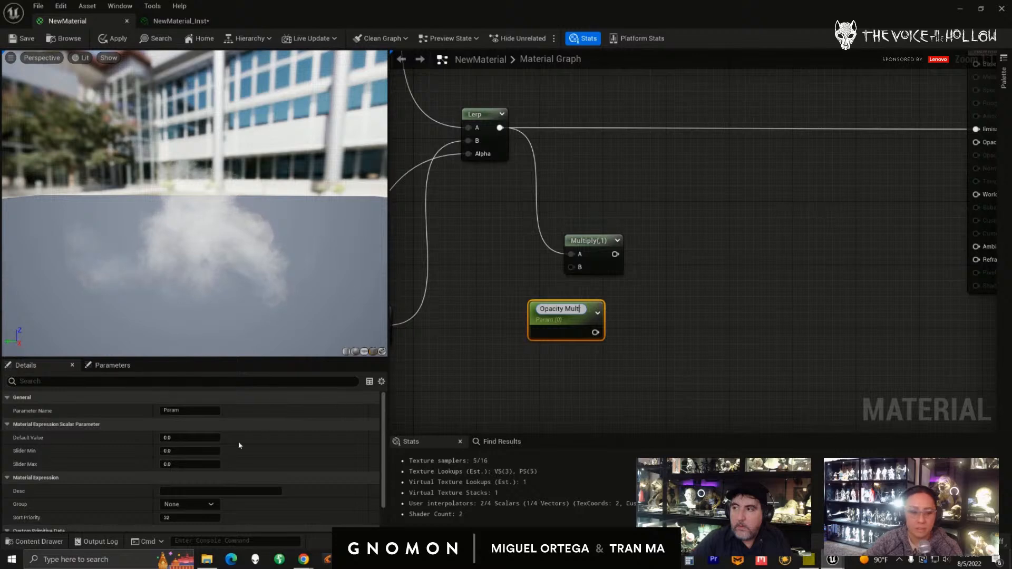
pyautogui.click(190, 438)
pyautogui.write('1')
# - Add a Power node after the Multiply, with the Multiply's output feeding its Base input
pyautogui.moveTo(555, 322); pyautogui.dragTo(652, 256)
pyautogui.write('power')
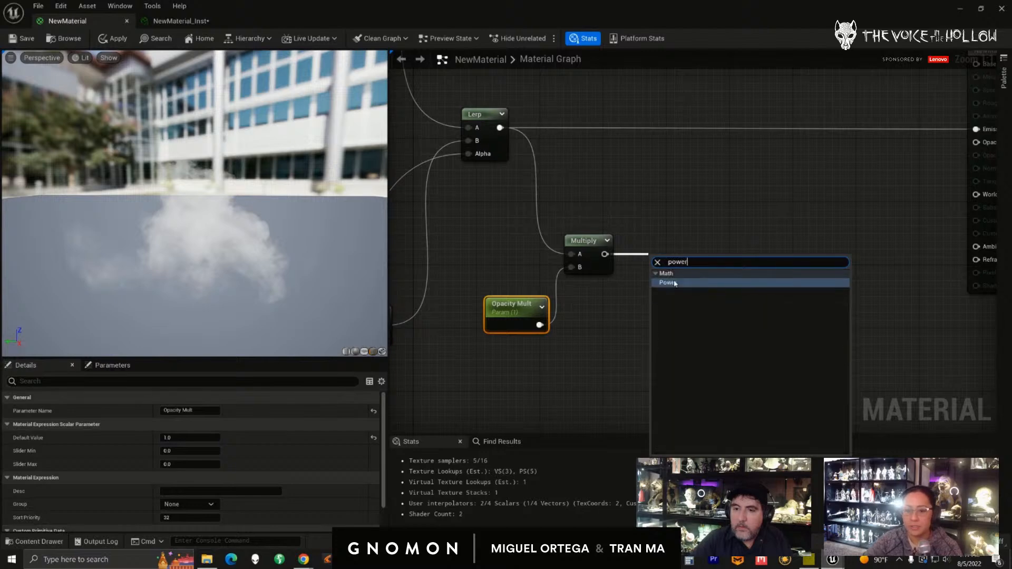
pyautogui.click(670, 283)
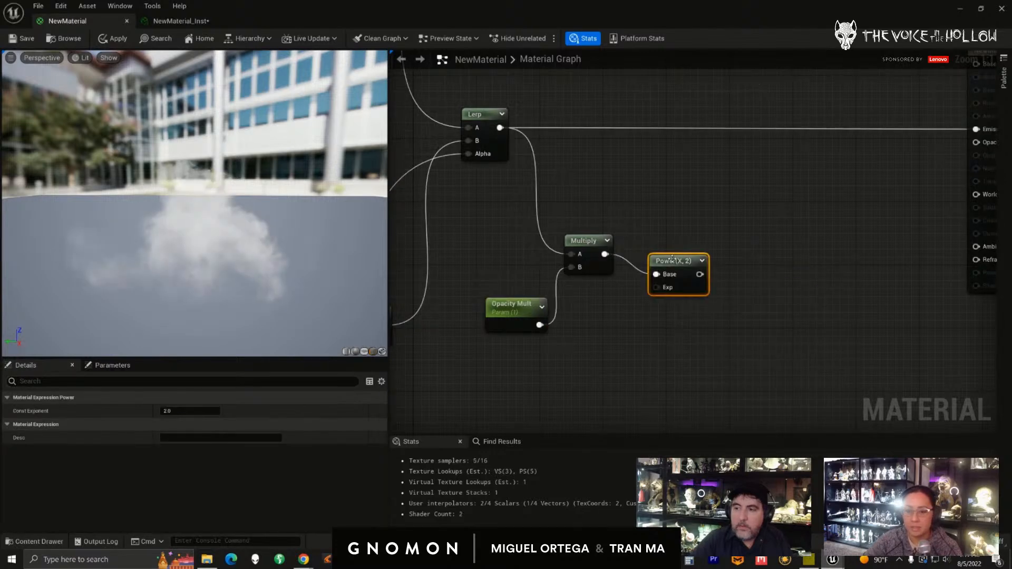
# - Convert a new constant to a scalar parameter with default value 1 and connect it to the Power node's Exp input
pyautogui.click(618, 318)
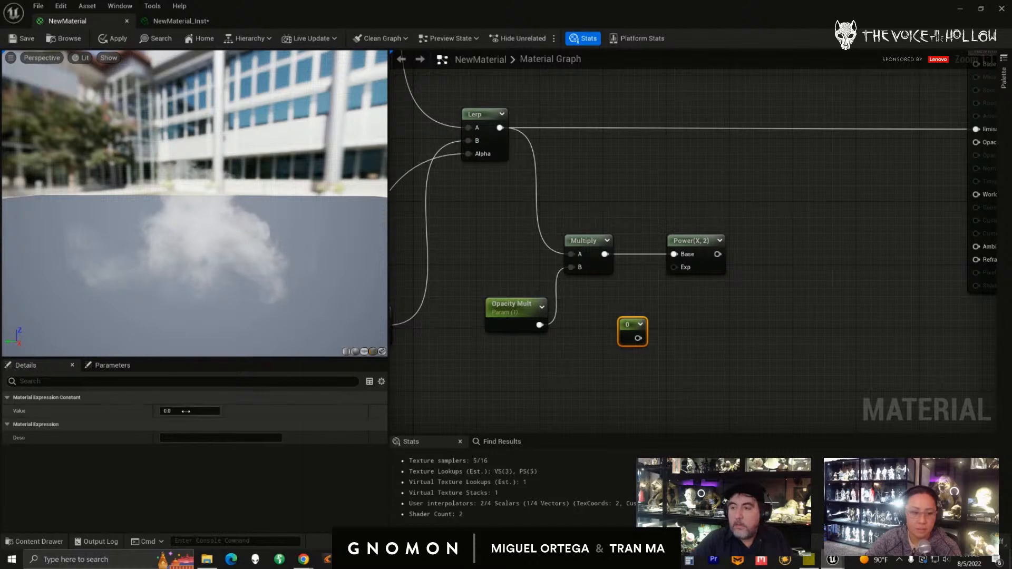
pyautogui.rightClick(637, 327)
pyautogui.click(660, 345)
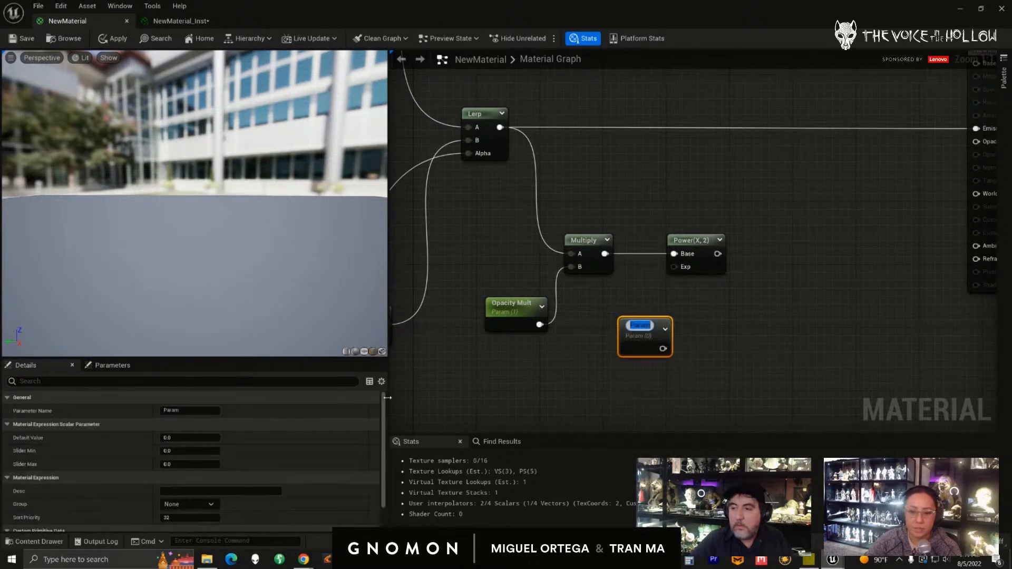
pyautogui.click(190, 438)
pyautogui.write('1')
pyautogui.moveTo(629, 319); pyautogui.dragTo(675, 273)
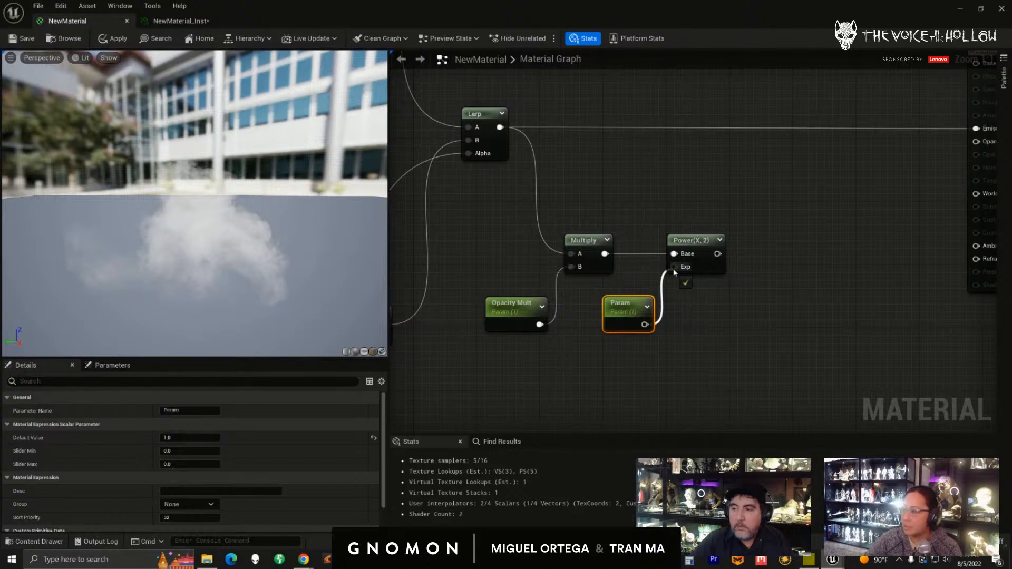
# - Try connecting the Power node's output directly to the Opacity input of the material's result node
pyautogui.moveTo(736, 330); pyautogui.dragTo(653, 361, button='right')
pyautogui.moveTo(612, 291); pyautogui.dragTo(888, 180)
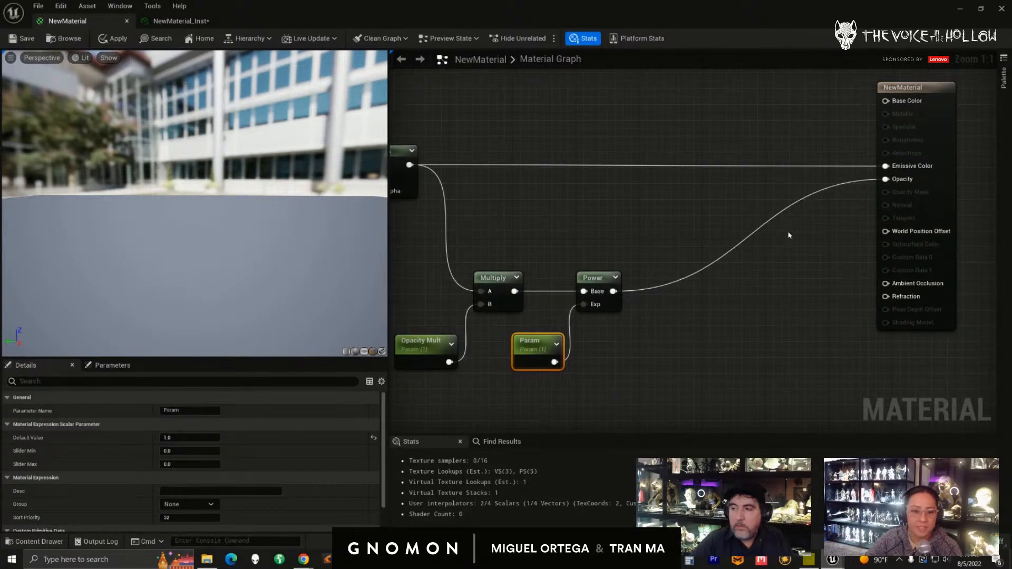
pyautogui.moveTo(711, 340); pyautogui.dragTo(716, 315, button='right')
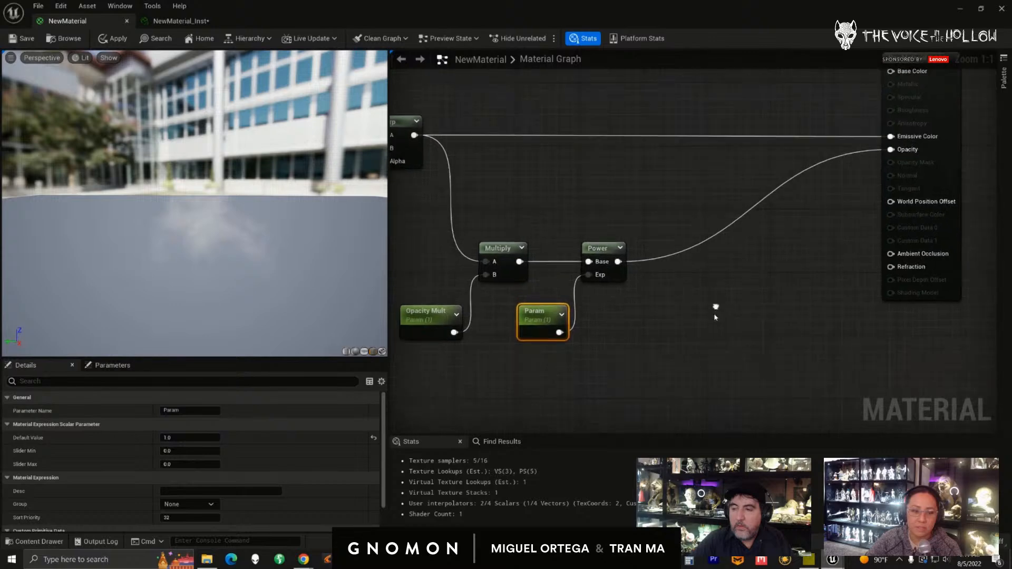
pyautogui.moveTo(772, 205); pyautogui.dragTo(701, 248, button='right')
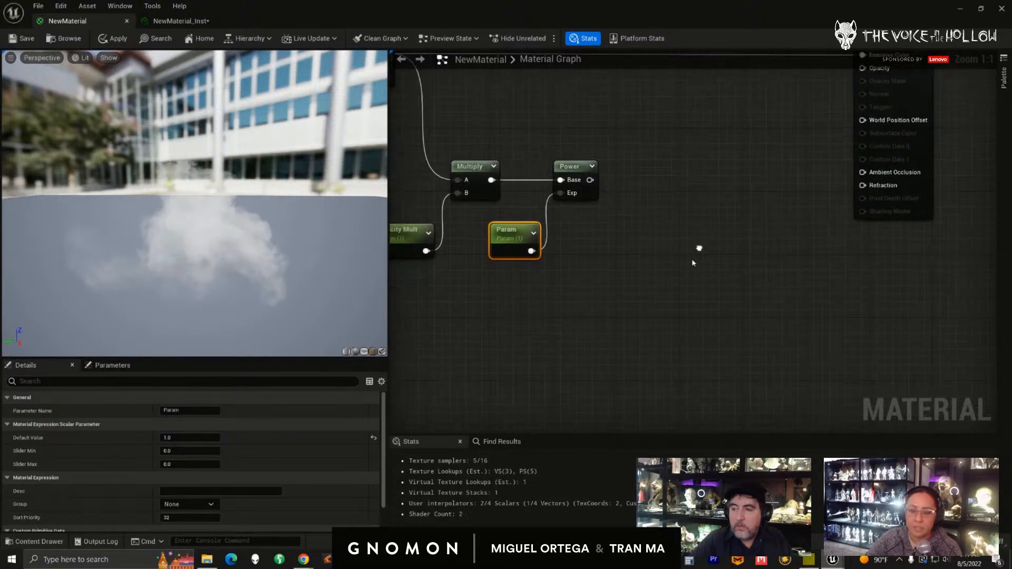
# - Add a second Multiply node fed by the Power node and move the whole opacity chain down near the DepthFade comment
pyautogui.moveTo(579, 176); pyautogui.dragTo(654, 178)
pyautogui.write('mult')
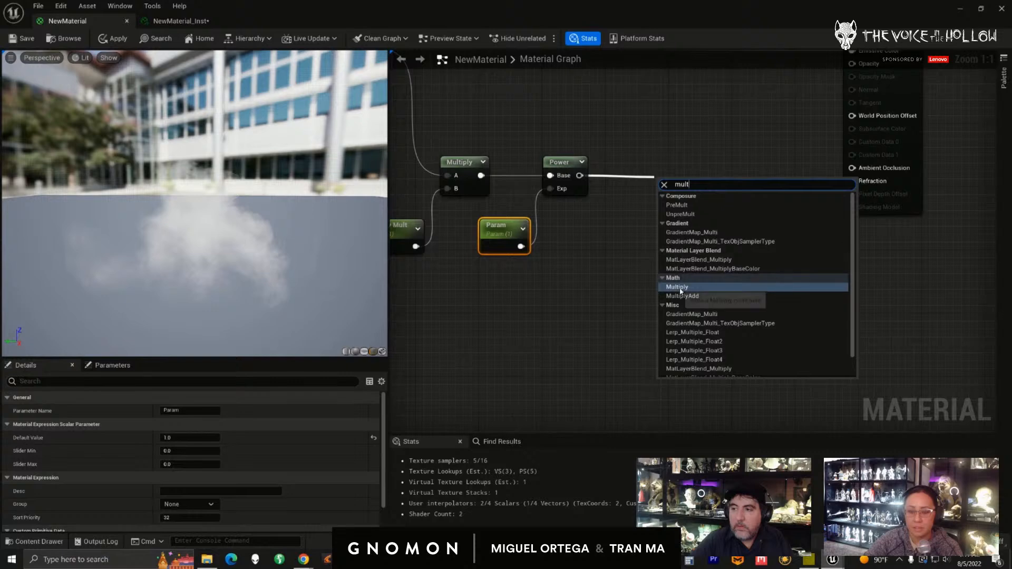
pyautogui.click(678, 287)
pyautogui.moveTo(685, 220); pyautogui.dragTo(681, 260, button='right')
pyautogui.scroll(-5, 687, 292)
pyautogui.moveTo(663, 311); pyautogui.dragTo(649, 250, button='right')
pyautogui.moveTo(558, 198); pyautogui.dragTo(710, 348)
pyautogui.moveTo(773, 207); pyautogui.dragTo(738, 167, button='right')
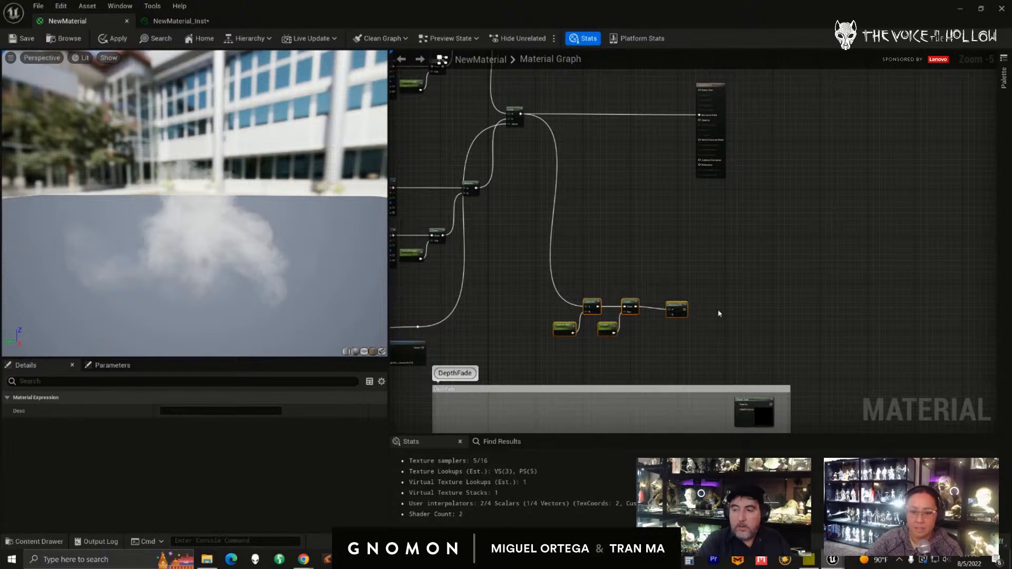
# - Move the DepthFade comment up beneath the opacity chain and shift the Depth Fade node inside it closer to the chain
pyautogui.moveTo(721, 305); pyautogui.dragTo(790, 229, button='right')
pyautogui.moveTo(666, 312); pyautogui.dragTo(624, 276)
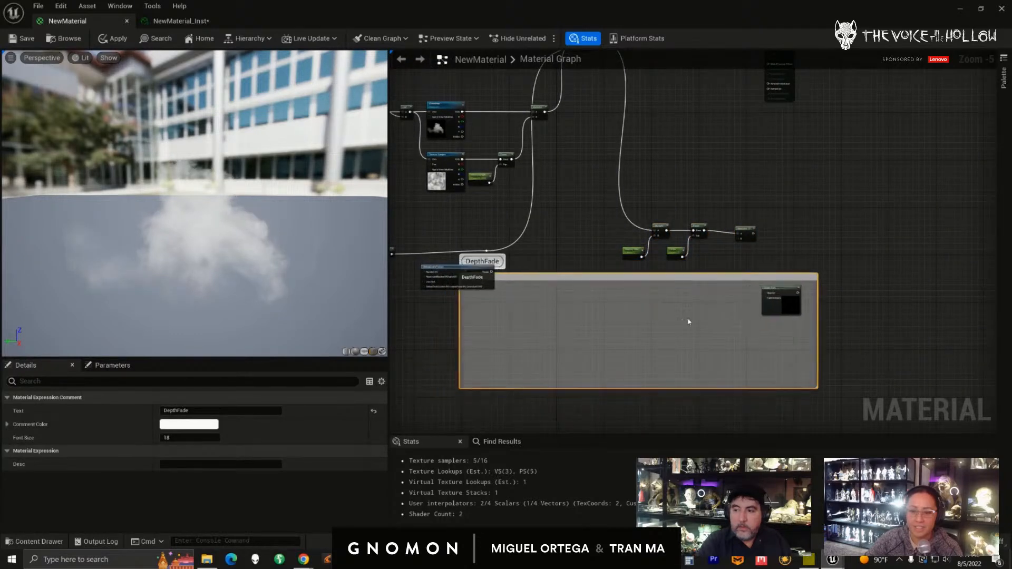
pyautogui.scroll(2, 681, 320)
pyautogui.moveTo(676, 318); pyautogui.dragTo(634, 347, button='right')
pyautogui.moveTo(809, 292); pyautogui.dragTo(664, 317)
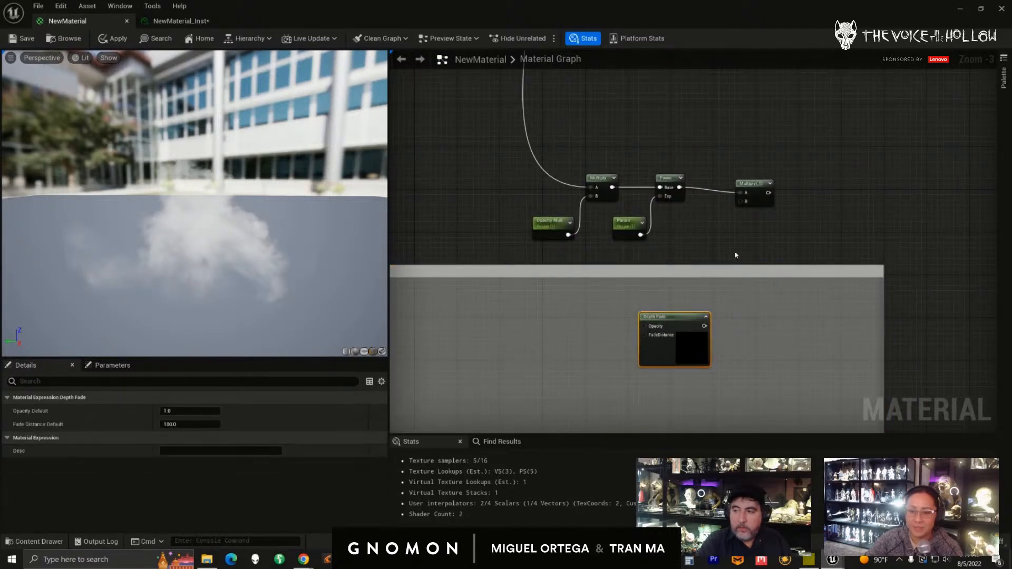
# - Connect Depth Fade's output to the second Multiply's B input and that Multiply's output to the material's Opacity, tidying the node positions
pyautogui.moveTo(728, 262); pyautogui.dragTo(730, 279, button='right')
pyautogui.click(754, 198)
pyautogui.moveTo(696, 346); pyautogui.dragTo(740, 213)
pyautogui.moveTo(674, 344); pyautogui.dragTo(663, 344)
pyautogui.moveTo(822, 218); pyautogui.dragTo(755, 359, button='right')
pyautogui.moveTo(688, 346); pyautogui.dragTo(736, 102)
pyautogui.moveTo(613, 428); pyautogui.dragTo(622, 268, button='right')
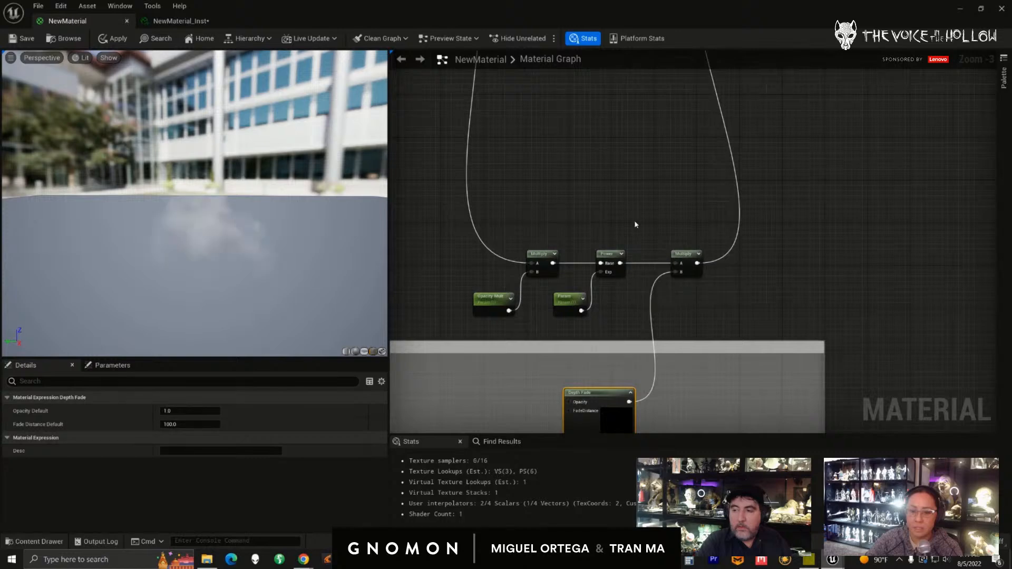
# - Rename the scalar parameter feeding the Power node's exponent to Opacity Power
pyautogui.moveTo(654, 215); pyautogui.dragTo(662, 218, button='right')
pyautogui.click(499, 247)
pyautogui.moveTo(612, 321); pyautogui.dragTo(669, 292, button='right')
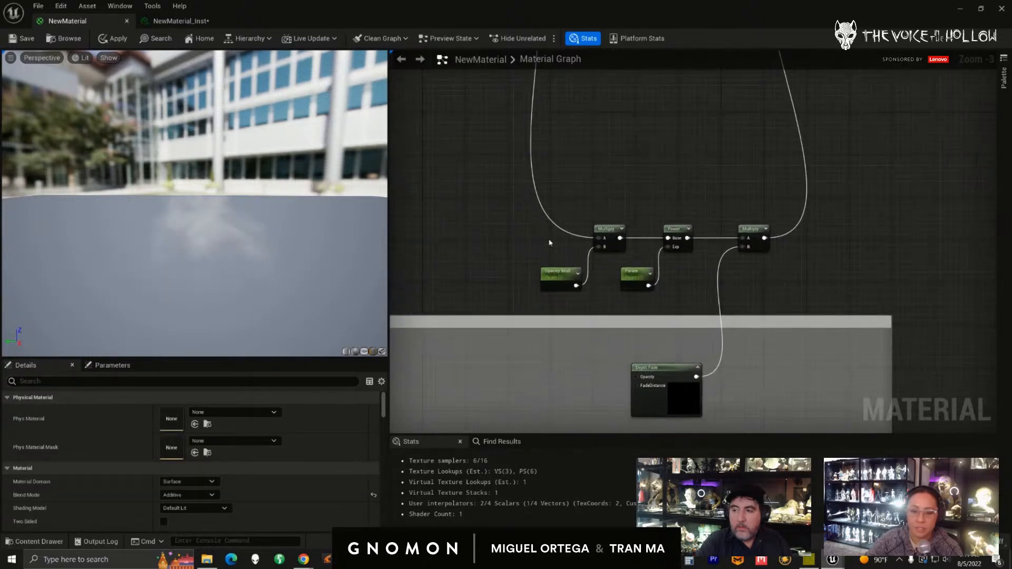
pyautogui.moveTo(695, 297); pyautogui.dragTo(685, 274)
pyautogui.scroll(1, 678, 293)
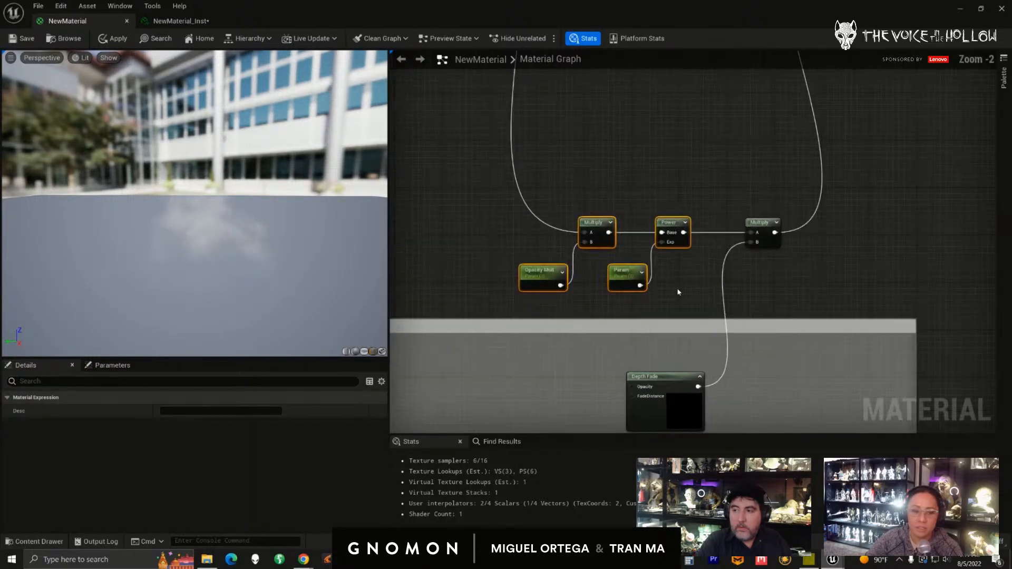
pyautogui.click(626, 277)
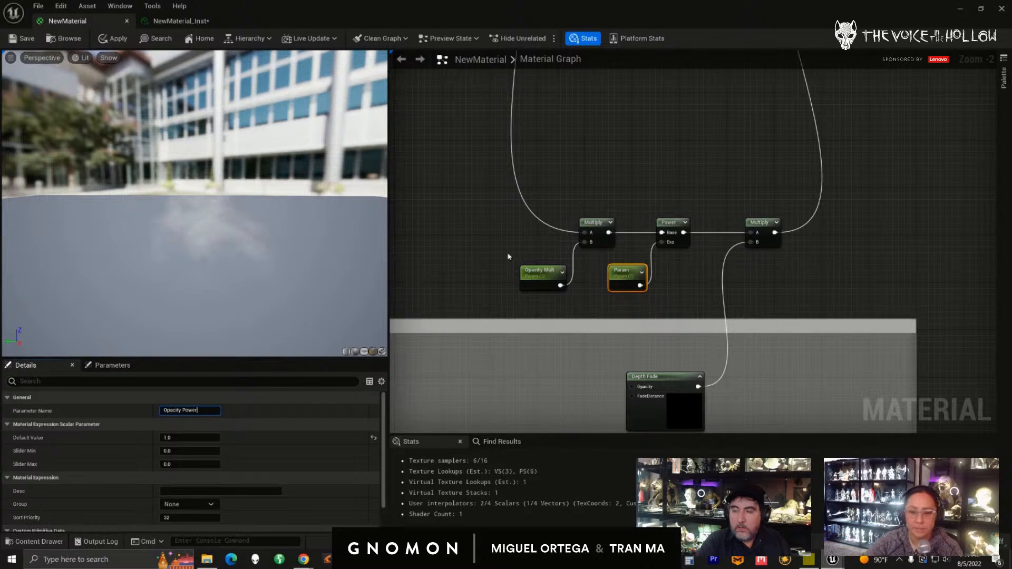
# - Shift the Depth Fade node slightly farther along inside the DepthFade comment
pyautogui.moveTo(548, 426); pyautogui.dragTo(609, 300, button='right')
pyautogui.moveTo(725, 258); pyautogui.dragTo(757, 258)
pyautogui.scroll(2, 662, 305)
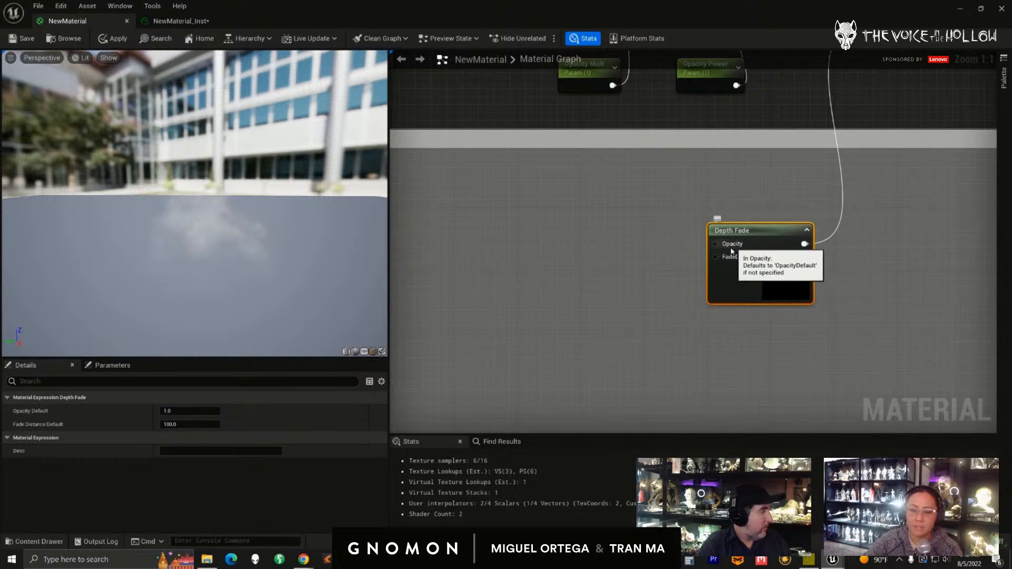
# - Add a scalar parameter named Fade Distance with a default of 50 and connect it to Depth Fade's FadeDistance input
pyautogui.click(618, 303)
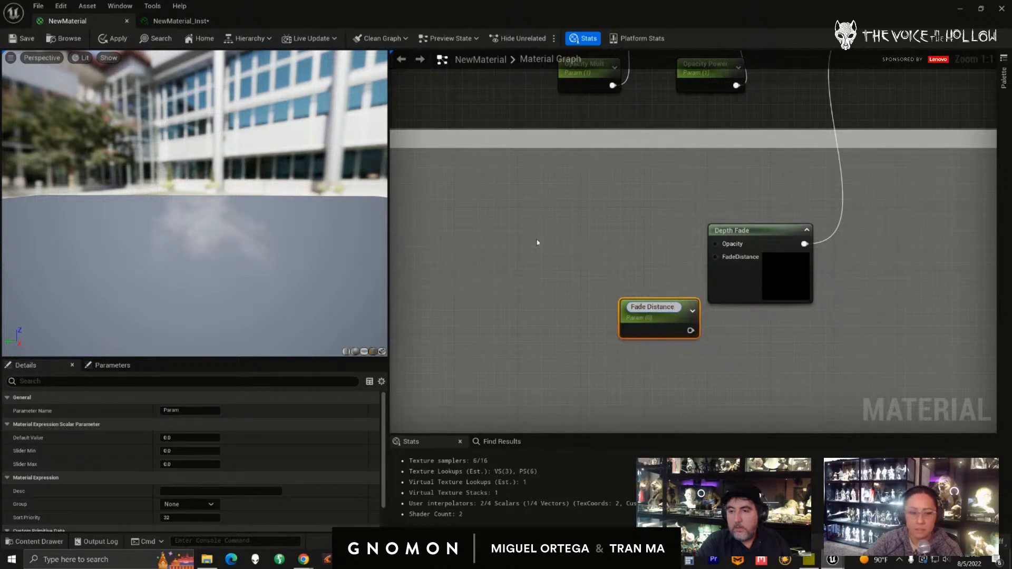
pyautogui.click(183, 437)
pyautogui.write('50')
pyautogui.click(466, 330)
pyautogui.moveTo(678, 326); pyautogui.dragTo(716, 259)
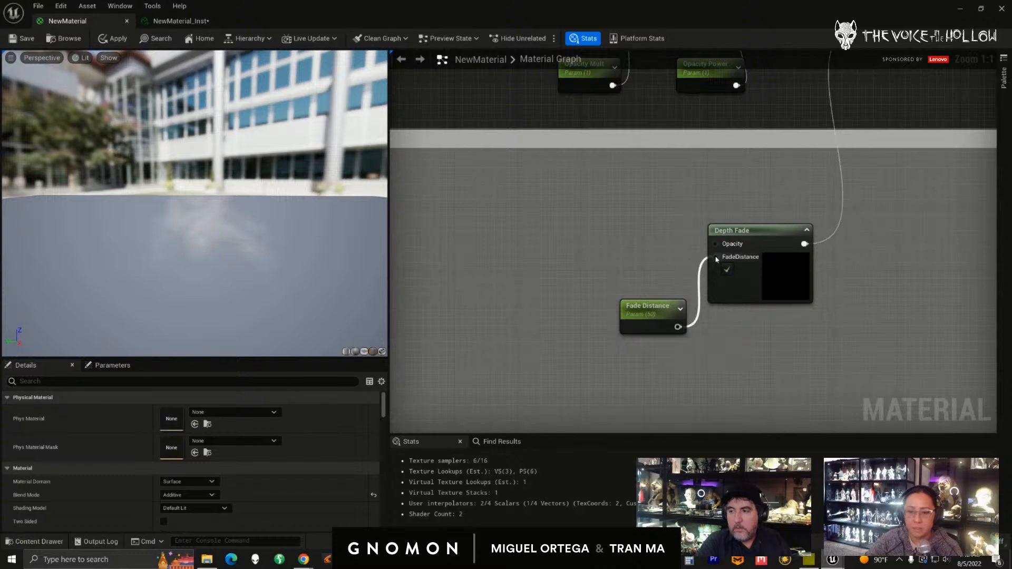
pyautogui.moveTo(651, 311); pyautogui.dragTo(645, 346)
pyautogui.scroll(-2, 648, 300)
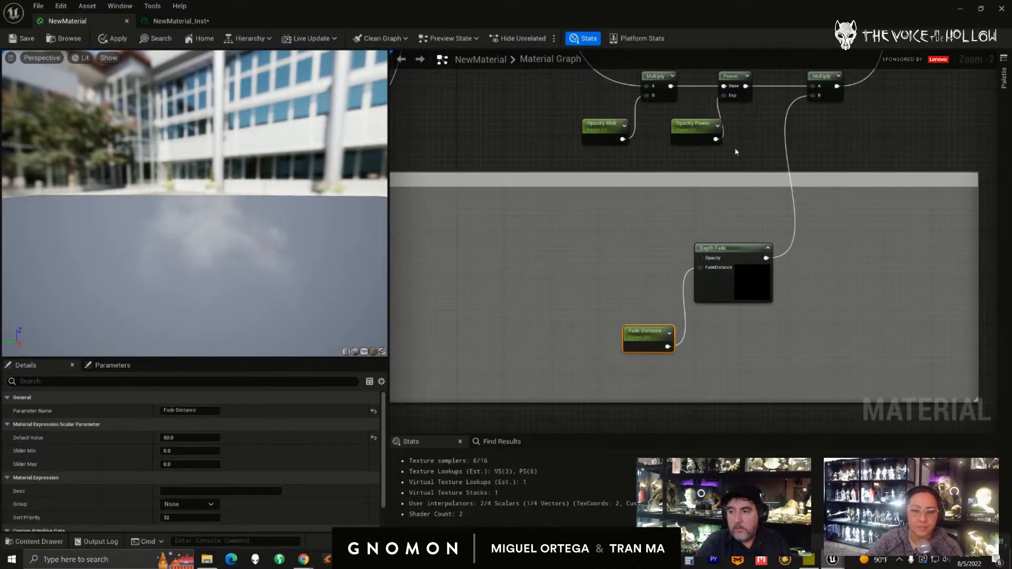
# - Start previewing the Lerp node that feeds Emissive Color and inspect the smoke on the preview plane
pyautogui.moveTo(301, 331); pyautogui.dragTo(288, 310)
pyautogui.moveTo(279, 256); pyautogui.dragTo(244, 273)
pyautogui.moveTo(528, 140); pyautogui.dragTo(500, 237, button='right')
pyautogui.moveTo(593, 121); pyautogui.dragTo(546, 321, button='right')
pyautogui.moveTo(563, 100); pyautogui.dragTo(577, 386, button='right')
pyautogui.moveTo(460, 245); pyautogui.dragTo(574, 194, button='right')
pyautogui.click(574, 194)
pyautogui.rightClick(573, 197)
pyautogui.click(582, 216)
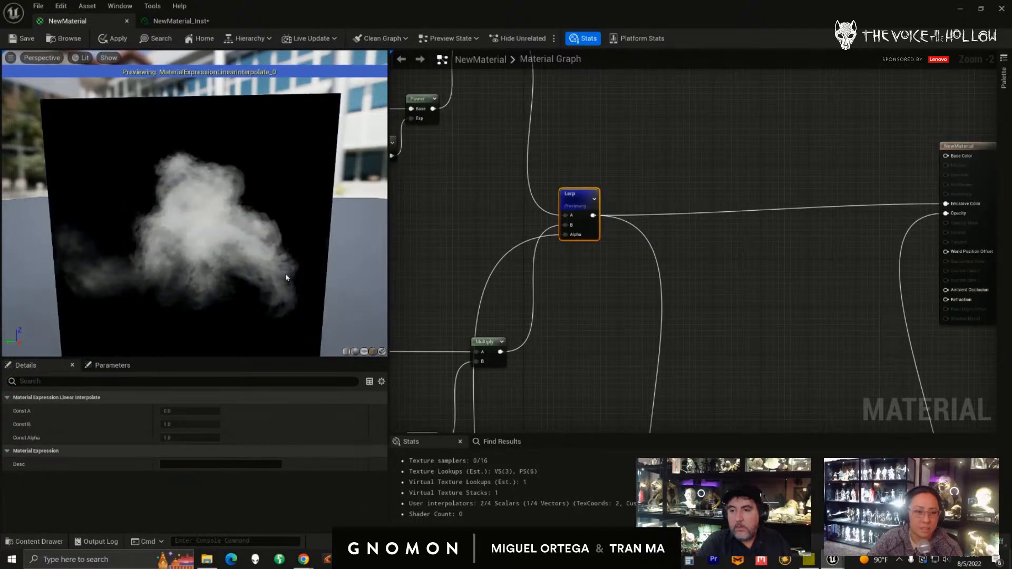
pyautogui.moveTo(234, 297); pyautogui.dragTo(313, 274)
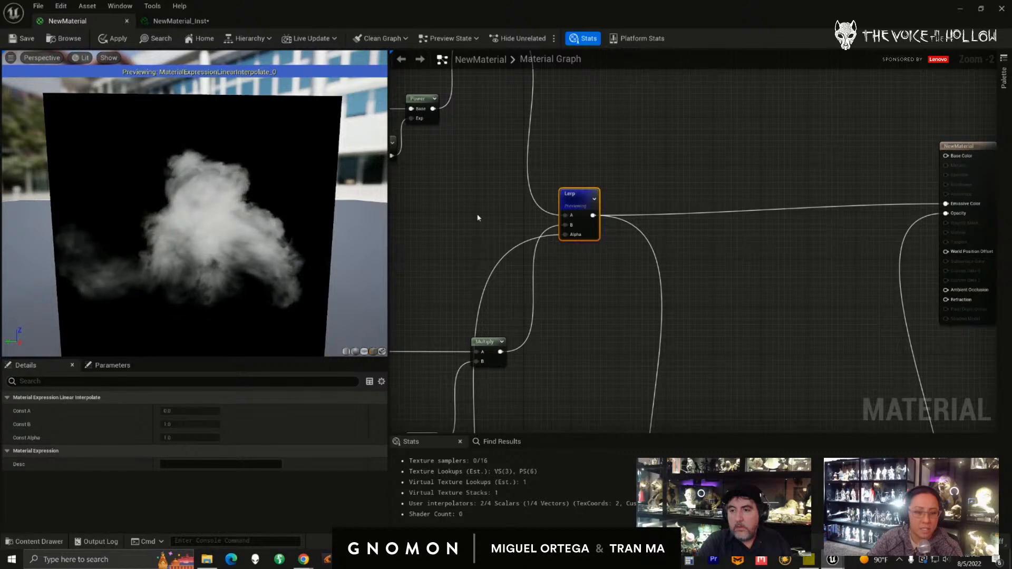
# - Raise the Flow Strength parameter's default value to 0.5124 and inspect the smoke distortion up close in the preview
pyautogui.moveTo(479, 218); pyautogui.dragTo(696, 253, button='right')
pyautogui.moveTo(504, 246); pyautogui.dragTo(709, 291, button='right')
pyautogui.moveTo(540, 215)
pyautogui.mouseDown(button='right')
pyautogui.moveTo(727, 251)
pyautogui.moveTo(577, 220)
pyautogui.moveTo(715, 254)
pyautogui.mouseUp(button='right')
pyautogui.moveTo(616, 228); pyautogui.dragTo(617, 285, button='right')
pyautogui.click(616, 196)
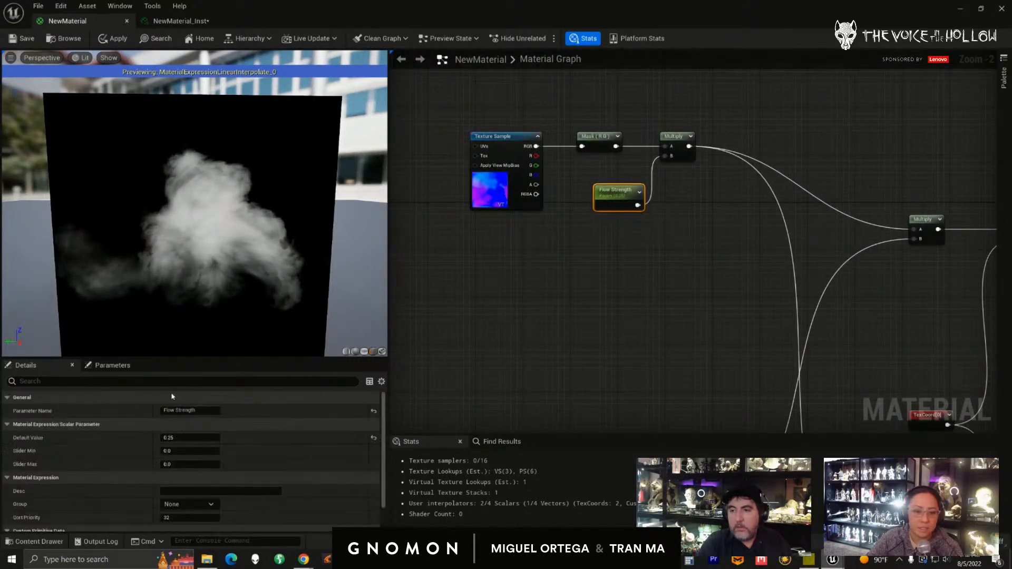
pyautogui.moveTo(190, 438); pyautogui.dragTo(201, 438)
pyautogui.scroll(-5, 281, 310)
pyautogui.scroll(6, 295, 319)
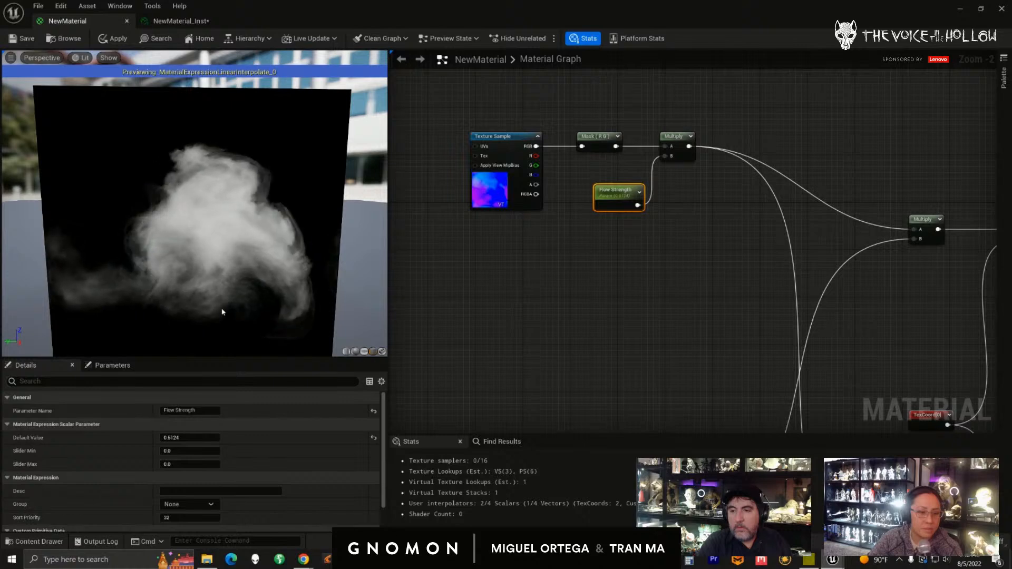
pyautogui.scroll(3, 233, 314)
pyautogui.moveTo(252, 282); pyautogui.dragTo(237, 276, button='middle')
pyautogui.scroll(3, 256, 286)
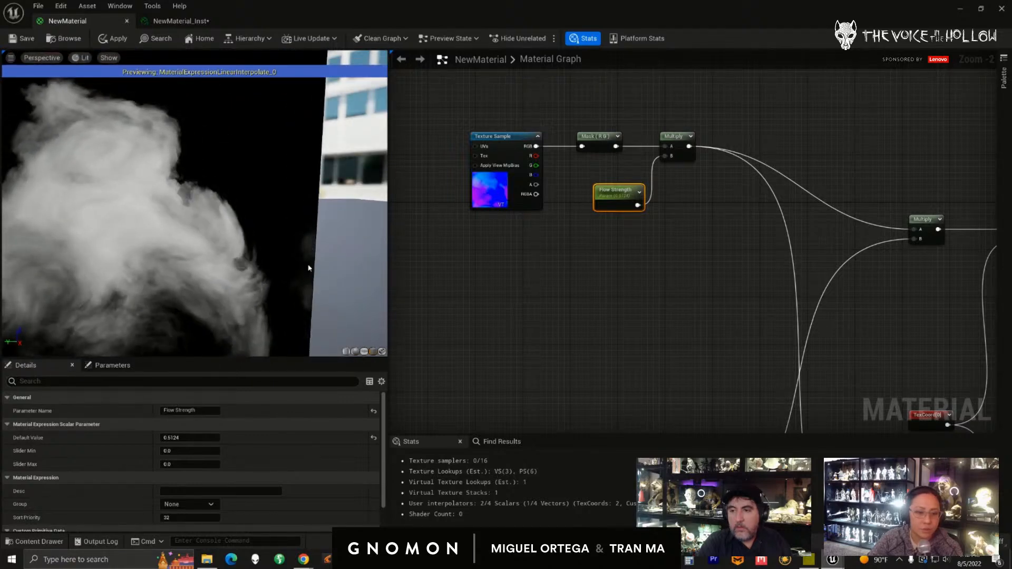
pyautogui.scroll(-2, 232, 293)
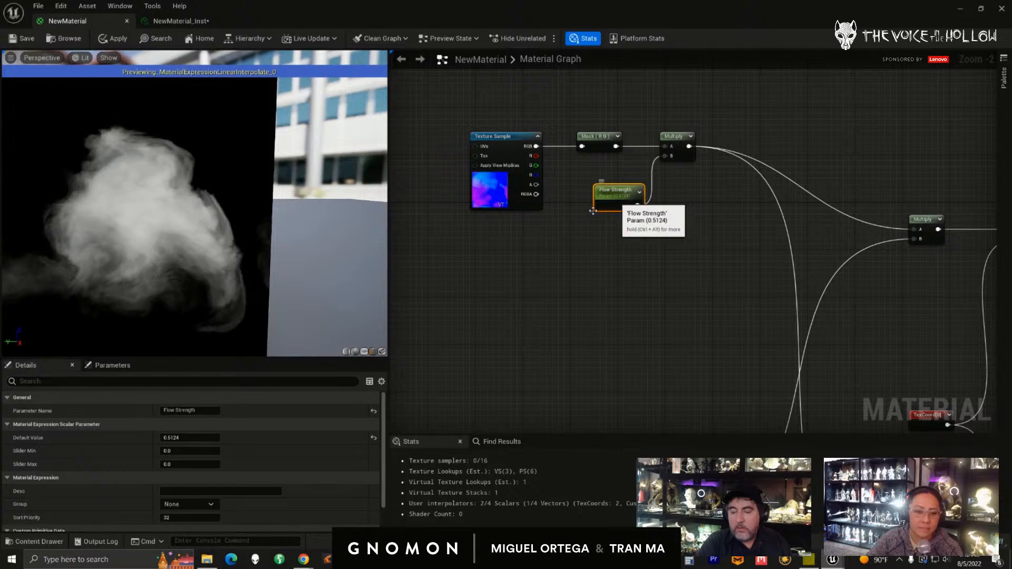
# - Set the Flow Strength parameter's default value to 0.25
pyautogui.doubleClick(171, 438)
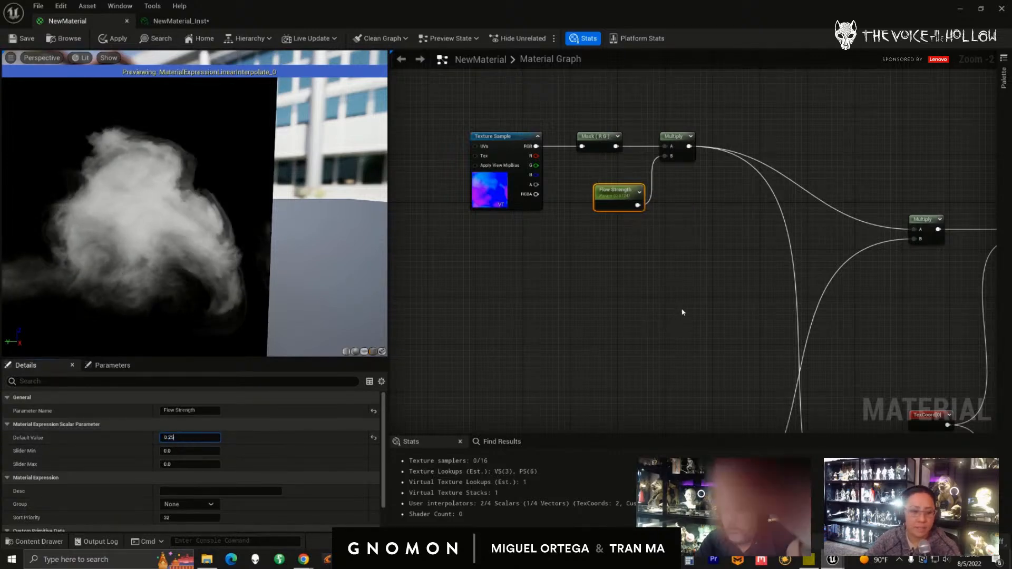
pyautogui.click(666, 354)
# - Return to the DepthFade area, launch Epic Pen to mark up the border around the previewed smoke, and clear the markup
pyautogui.scroll(-4, 640, 359)
pyautogui.moveTo(639, 359); pyautogui.dragTo(455, 211, button='right')
pyautogui.moveTo(714, 422); pyautogui.dragTo(639, 296, button='right')
pyautogui.scroll(2, 639, 296)
pyautogui.scroll(3, 156, 280)
pyautogui.scroll(-4, 165, 258)
pyautogui.moveTo(165, 258); pyautogui.dragTo(114, 261, button='middle')
pyautogui.scroll(-2, 170, 263)
pyautogui.press('super')
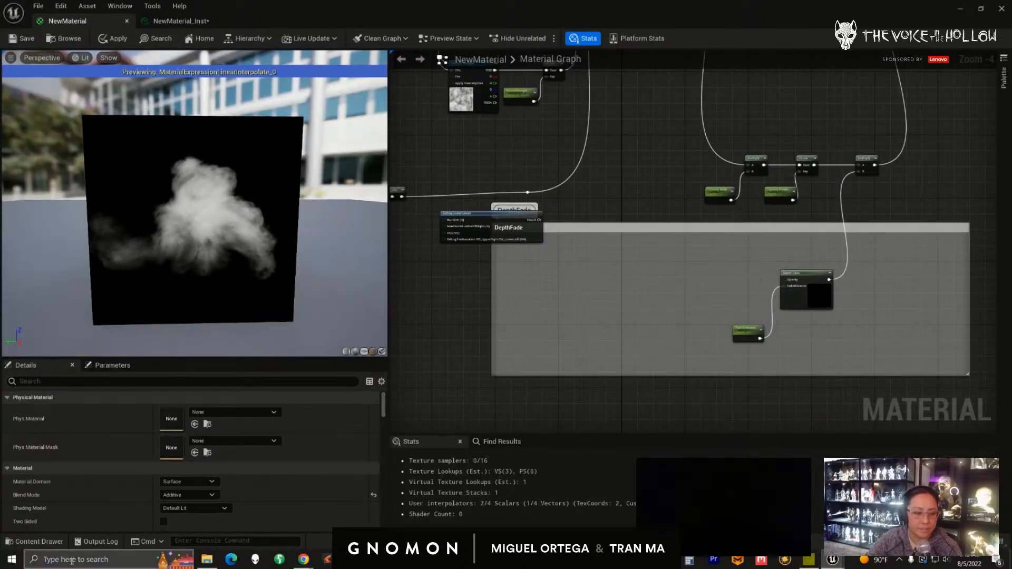
pyautogui.write('epic')
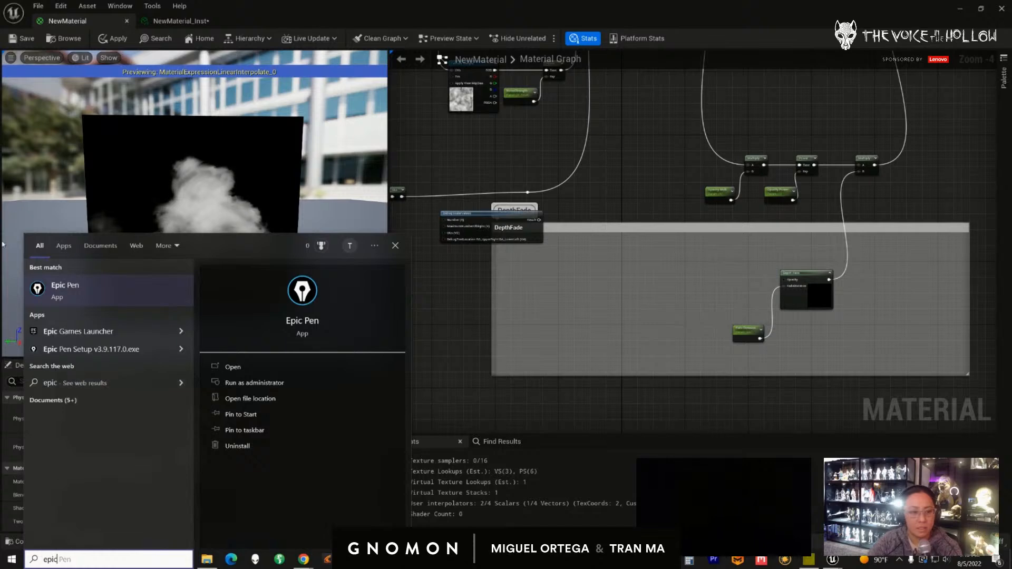
pyautogui.press('Return')
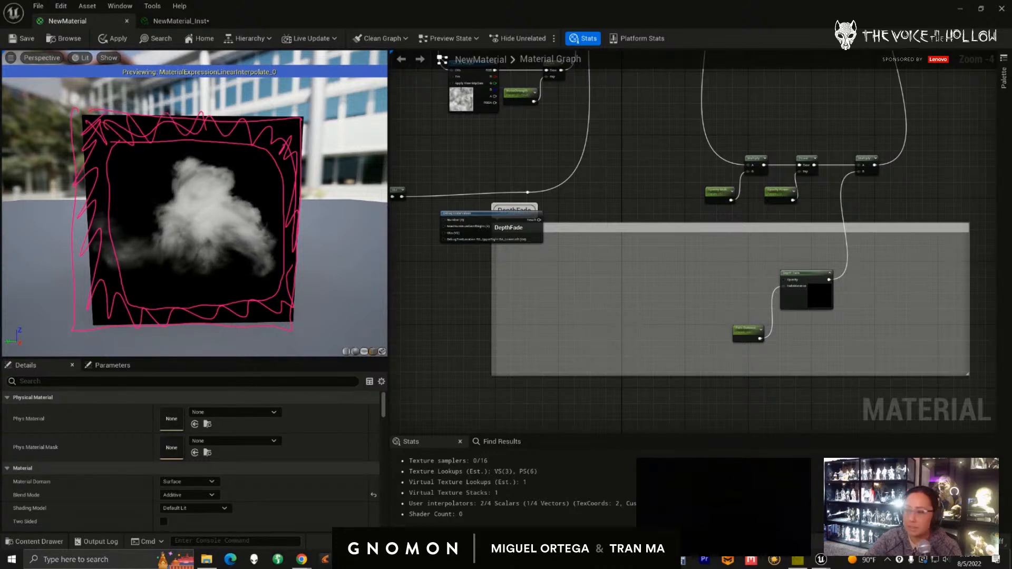
pyautogui.press('Escape')
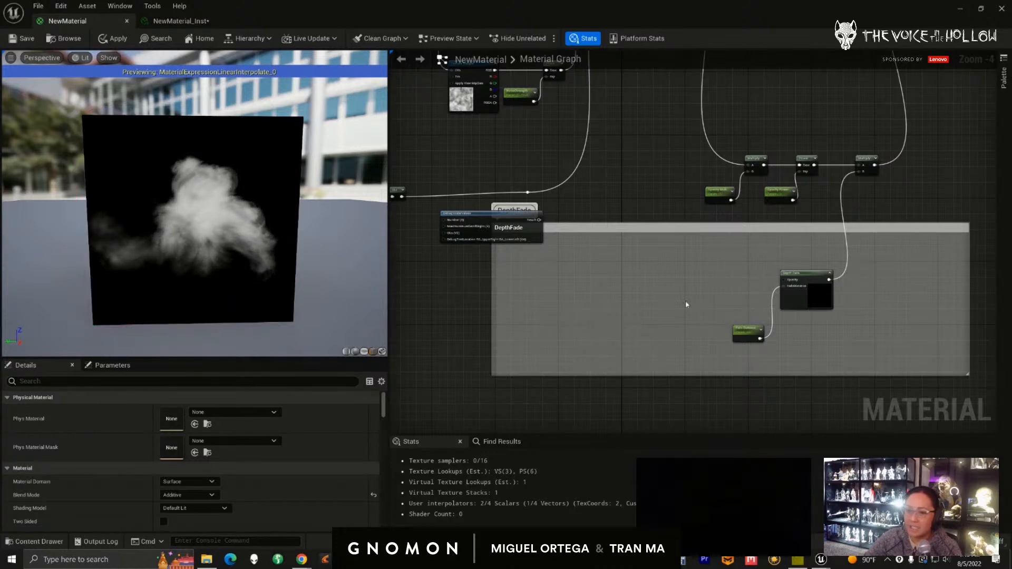
# - Move the DebugScalarValues node clear of the DepthFade comment and nudge the Depth Fade node slightly farther along
pyautogui.scroll(2, 658, 308)
pyautogui.moveTo(438, 170); pyautogui.dragTo(369, 181)
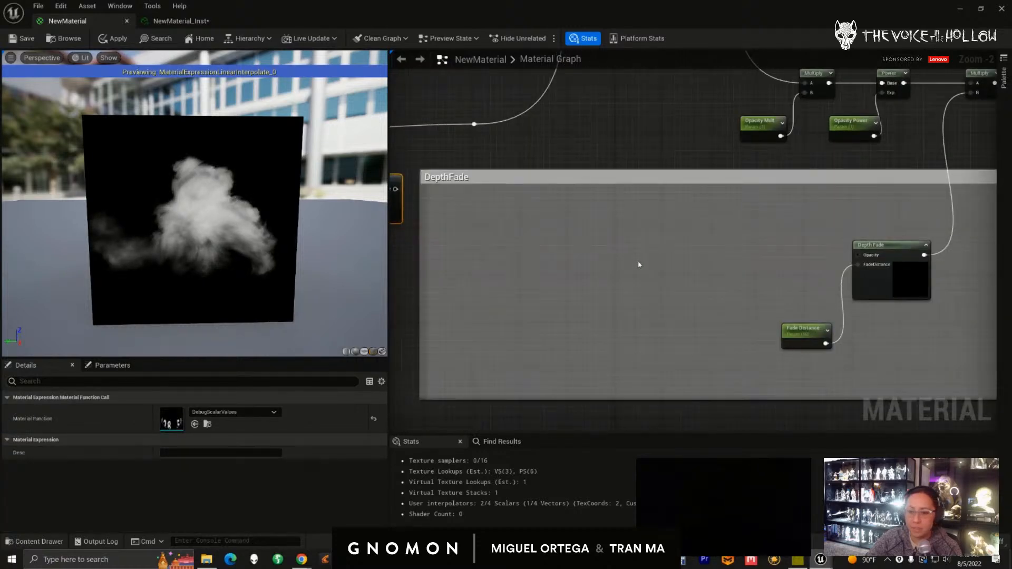
pyautogui.moveTo(904, 242); pyautogui.dragTo(905, 249)
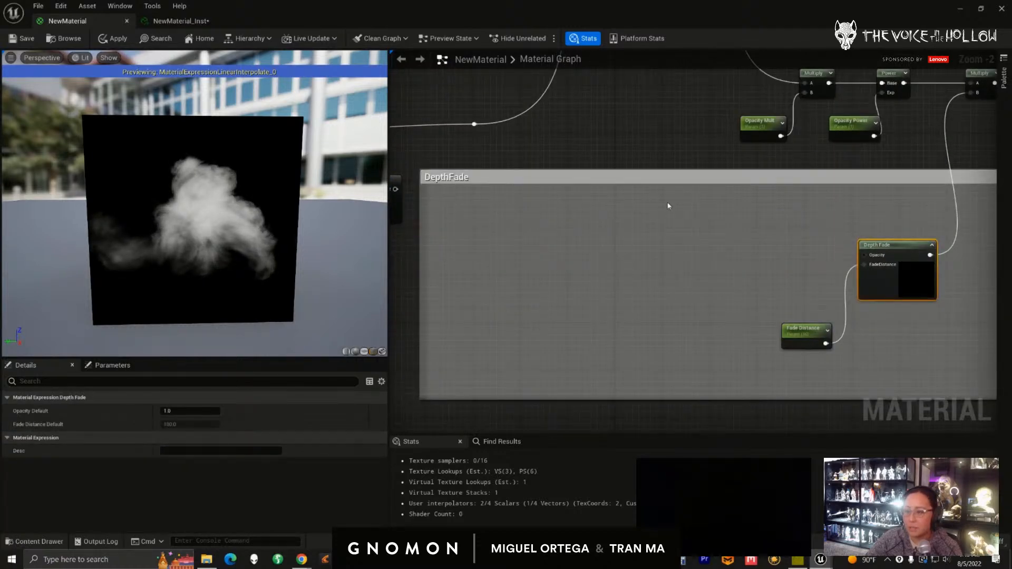
pyautogui.scroll(1, 590, 269)
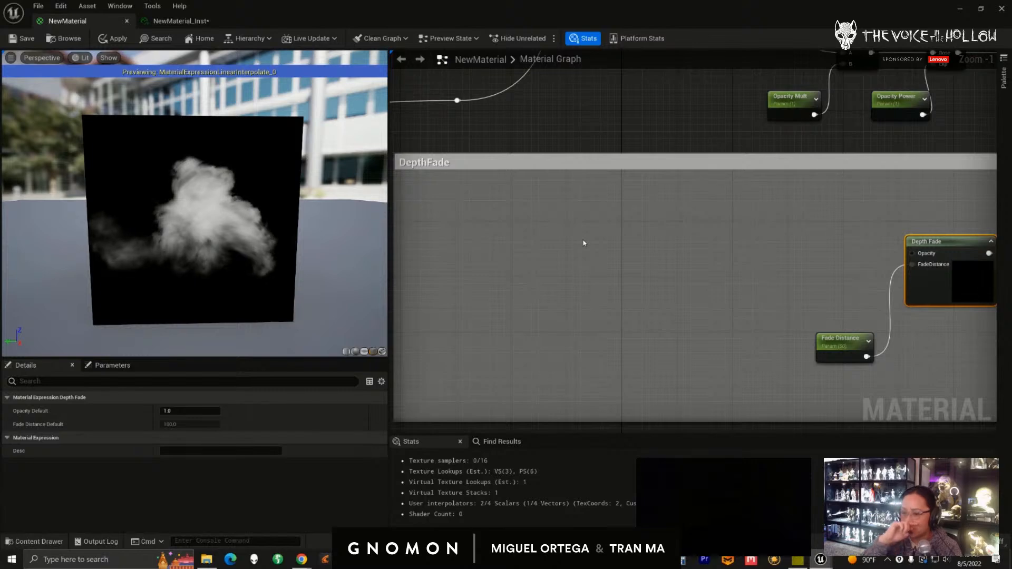
# - Add a TexCoord node in the empty part of the DepthFade comment and feed it into a new ComponentMask node
pyautogui.rightClick(505, 242)
pyautogui.write('tex')
pyautogui.click(535, 330)
pyautogui.moveTo(522, 243); pyautogui.dragTo(522, 214)
pyautogui.scroll(1, 549, 217)
pyautogui.write('comp')
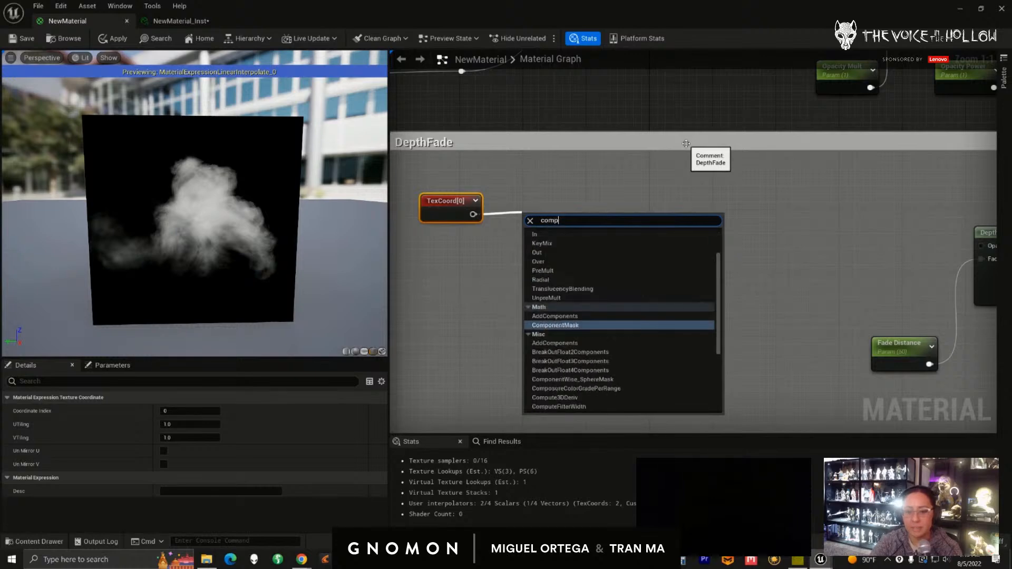
pyautogui.click(576, 326)
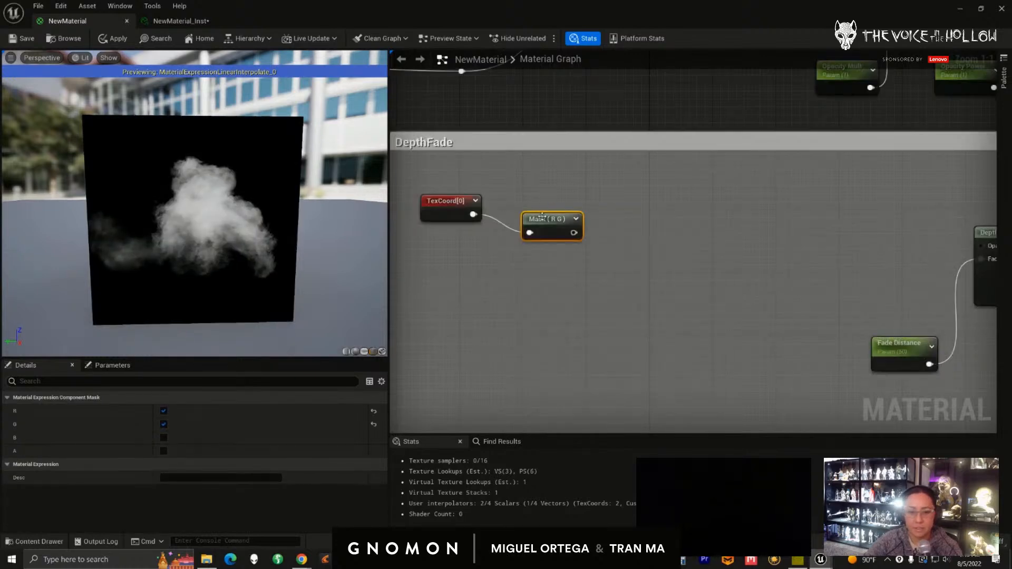
pyautogui.rightClick(547, 206)
pyautogui.click(566, 222)
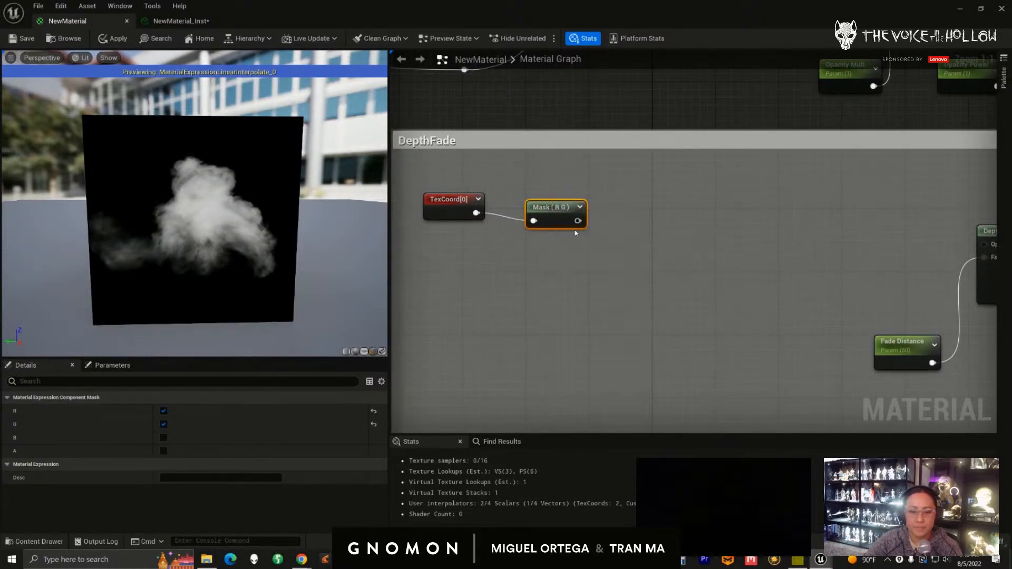
pyautogui.click(622, 205)
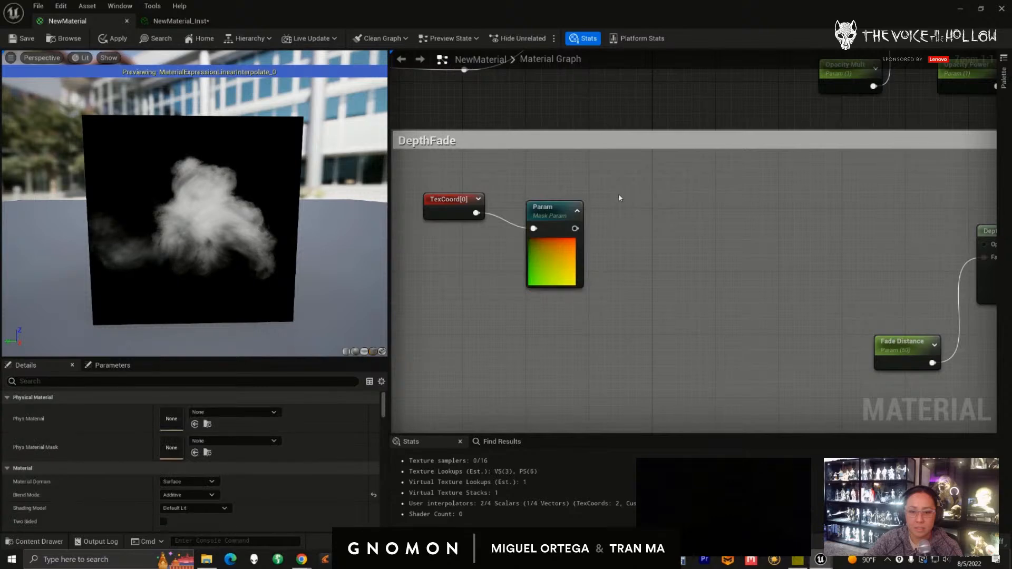
pyautogui.hotkey('ctrl', 'z')
# - Preview the component mask after TexCoord and restrict it to the R channel only
pyautogui.rightClick(551, 214)
pyautogui.click(580, 227)
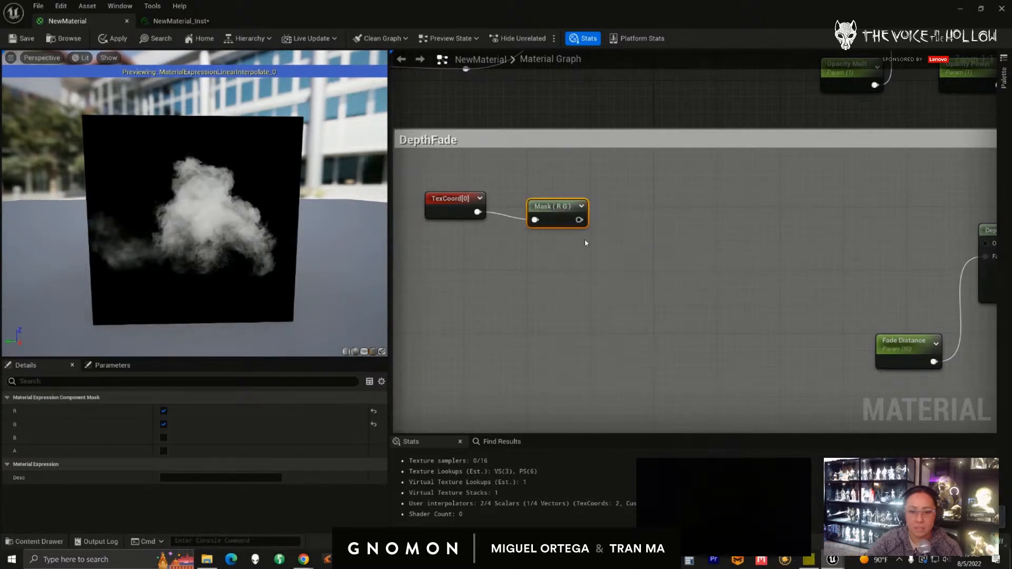
pyautogui.moveTo(559, 216); pyautogui.dragTo(558, 199)
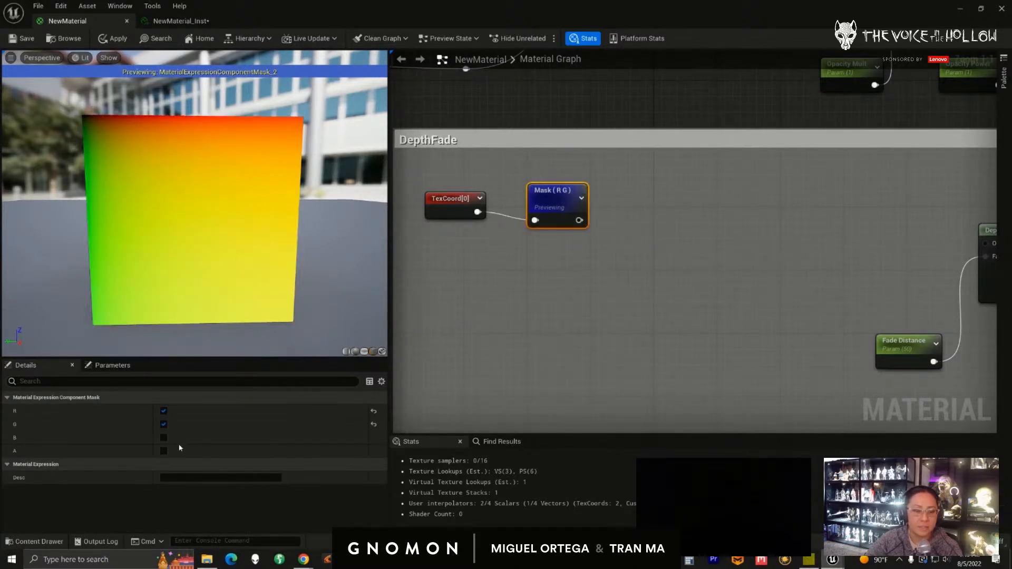
pyautogui.click(163, 424)
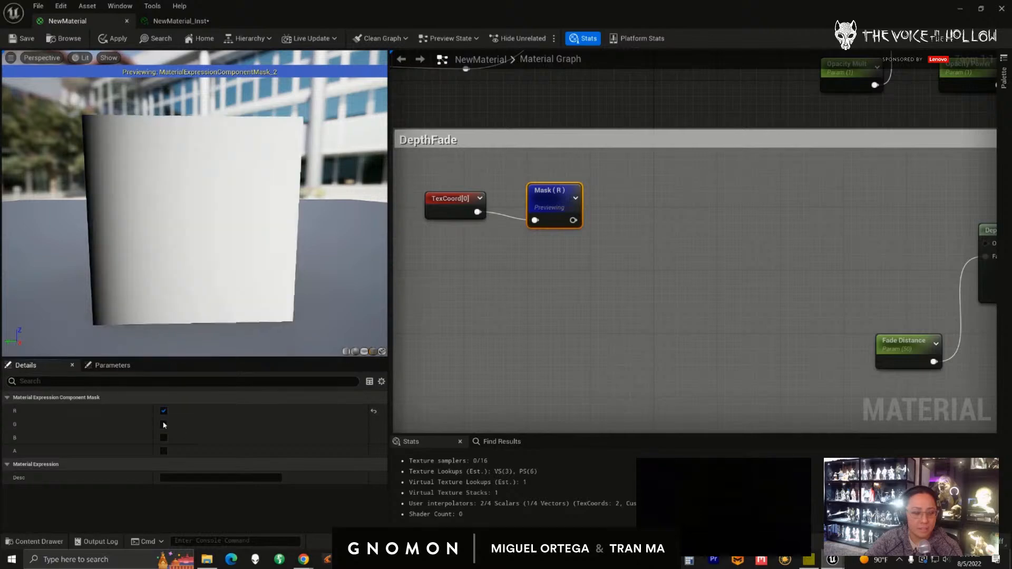
pyautogui.moveTo(255, 285); pyautogui.dragTo(194, 261)
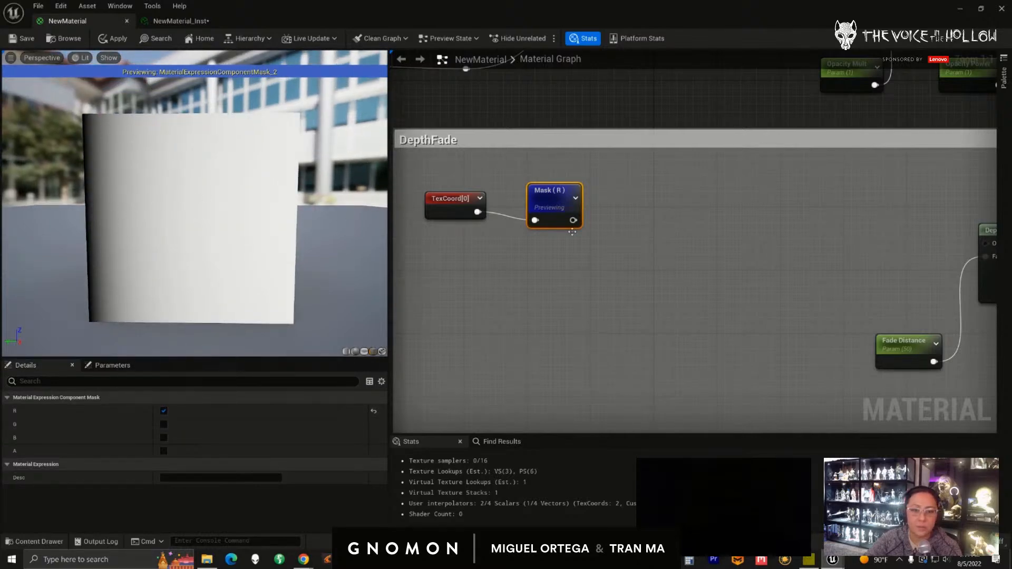
# - Line up Mask (R) with TexCoord, feed it into a new One Minus node, and place a Multiply node beside that
pyautogui.moveTo(557, 209); pyautogui.dragTo(640, 229)
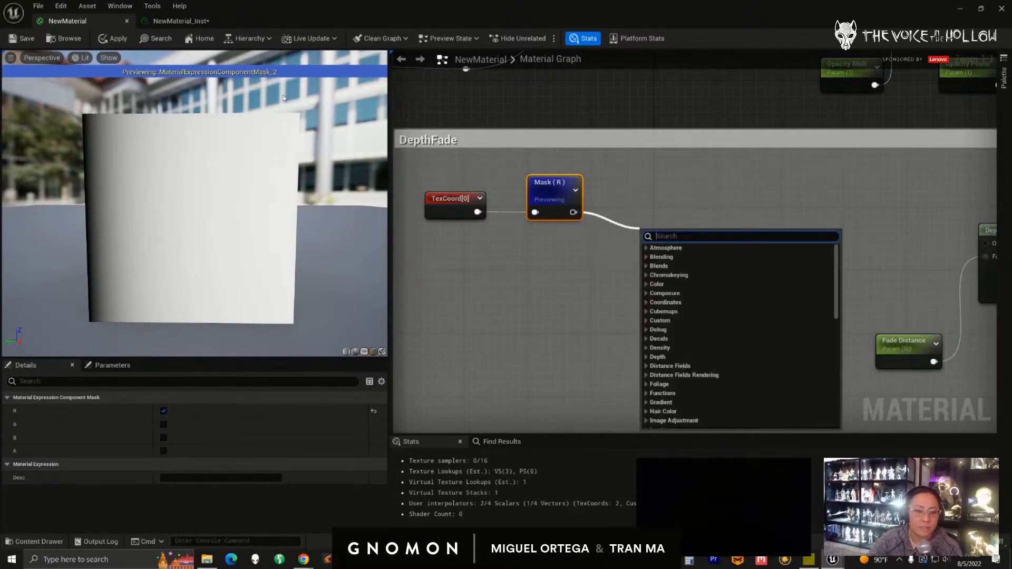
pyautogui.click(593, 215)
pyautogui.moveTo(573, 212); pyautogui.dragTo(628, 194)
pyautogui.write('one')
pyautogui.click(654, 257)
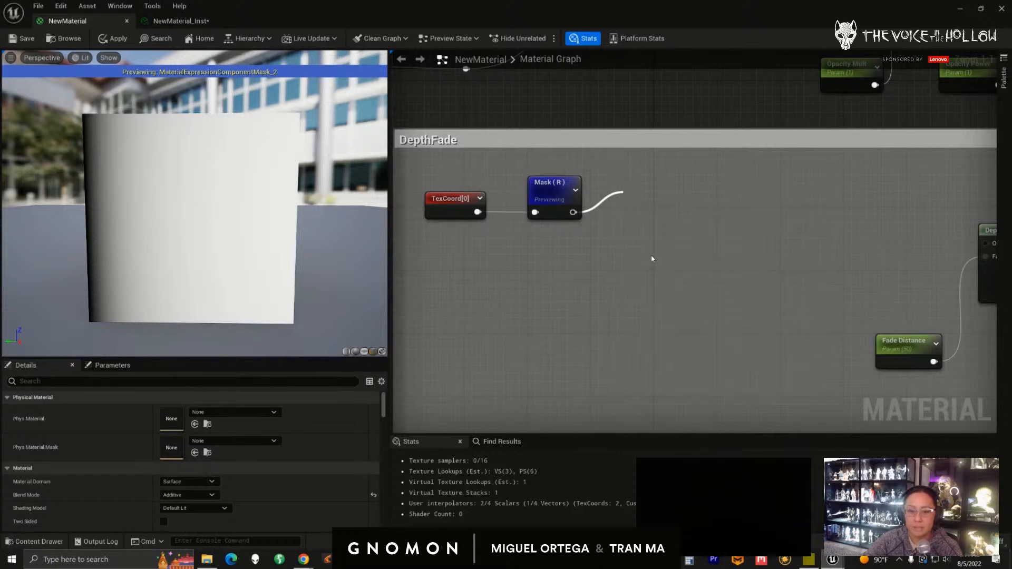
pyautogui.moveTo(641, 196); pyautogui.dragTo(642, 176)
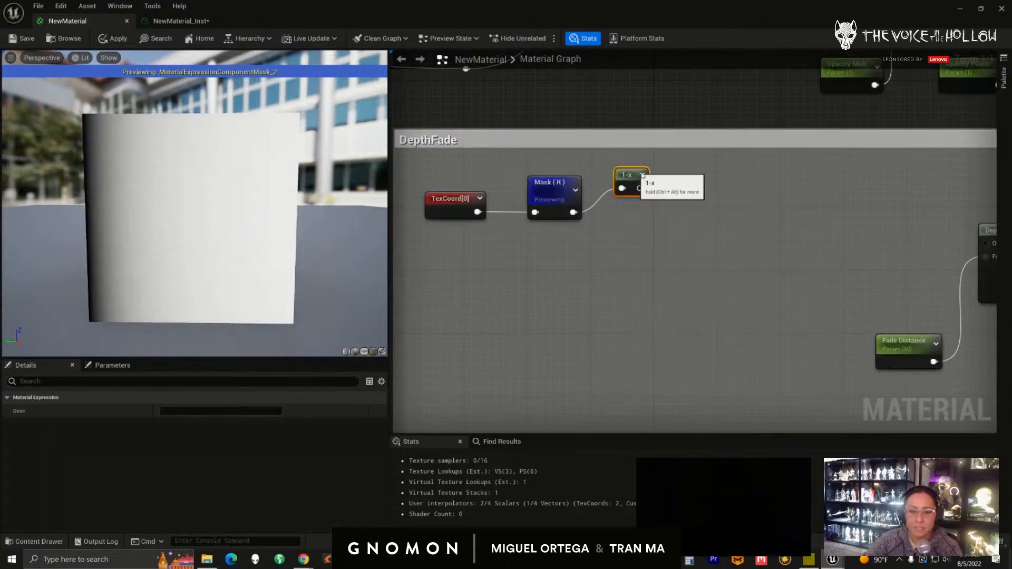
pyautogui.click(685, 204)
pyautogui.press('m')
pyautogui.click(685, 204)
pyautogui.moveTo(697, 206); pyautogui.dragTo(689, 184)
# - Start previewing the 1-x node to examine the inverted red gradient
pyautogui.click(634, 175)
pyautogui.rightClick(629, 175)
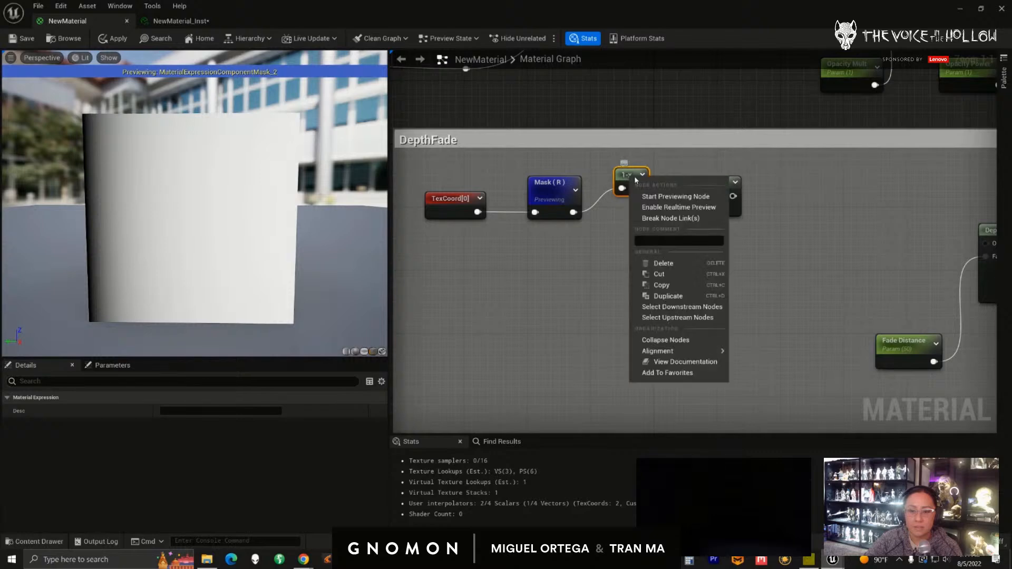
pyautogui.click(654, 197)
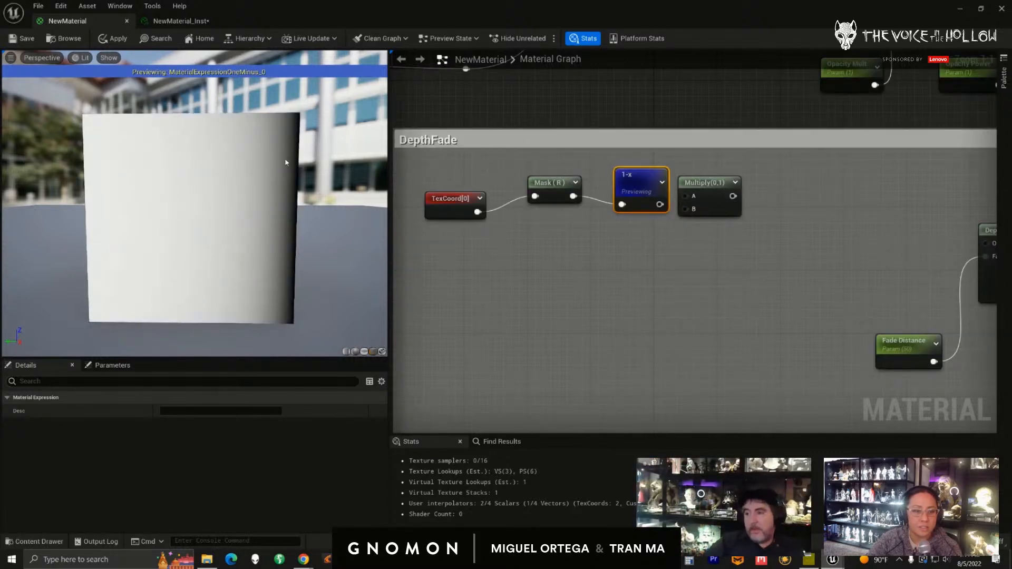
# - Connect 1-x to the new Multiply's A input and Mask (R) to its B input, tidy the nodes, and preview the Multiply
pyautogui.moveTo(556, 196); pyautogui.dragTo(555, 211)
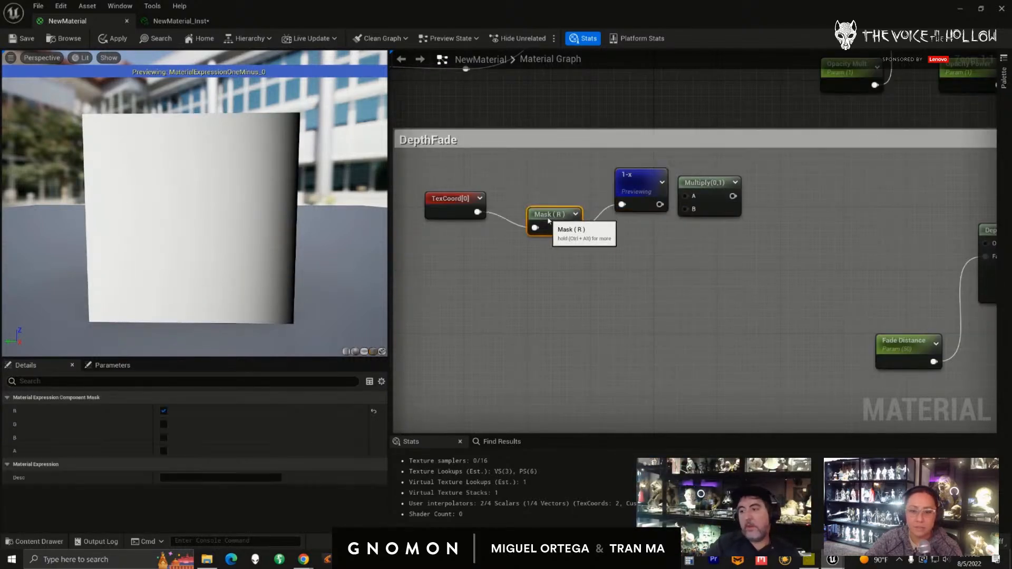
pyautogui.moveTo(637, 183); pyautogui.dragTo(630, 175)
pyautogui.moveTo(711, 195); pyautogui.dragTo(693, 213)
pyautogui.moveTo(703, 194); pyautogui.dragTo(703, 186)
pyautogui.moveTo(708, 197); pyautogui.dragTo(712, 198, button='right')
pyautogui.rightClick(712, 197)
pyautogui.click(731, 216)
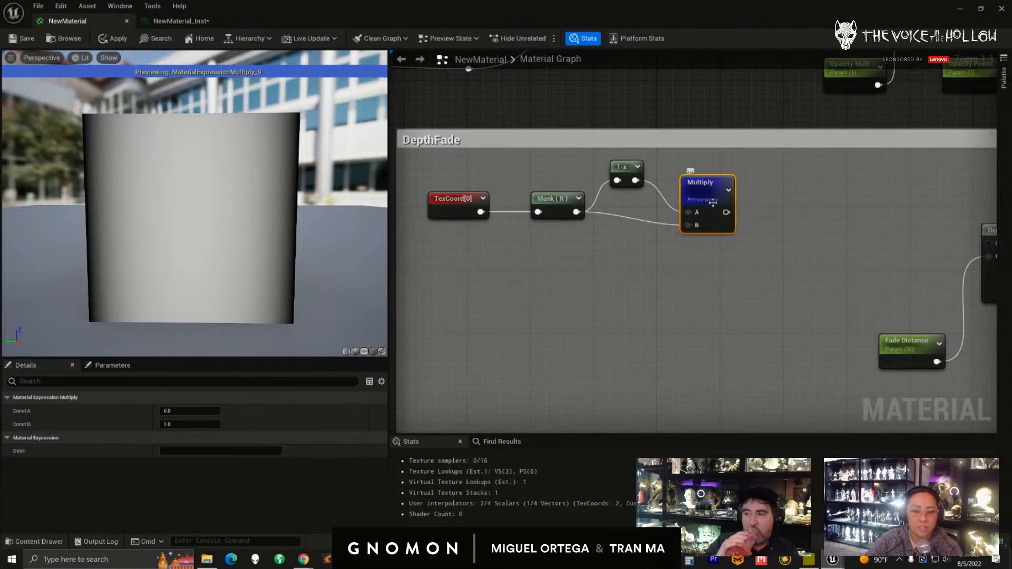
# - Duplicate the Mask (R), 1-x and Multiply nodes and place the copies directly beneath the originals
pyautogui.scroll(-5, 666, 269)
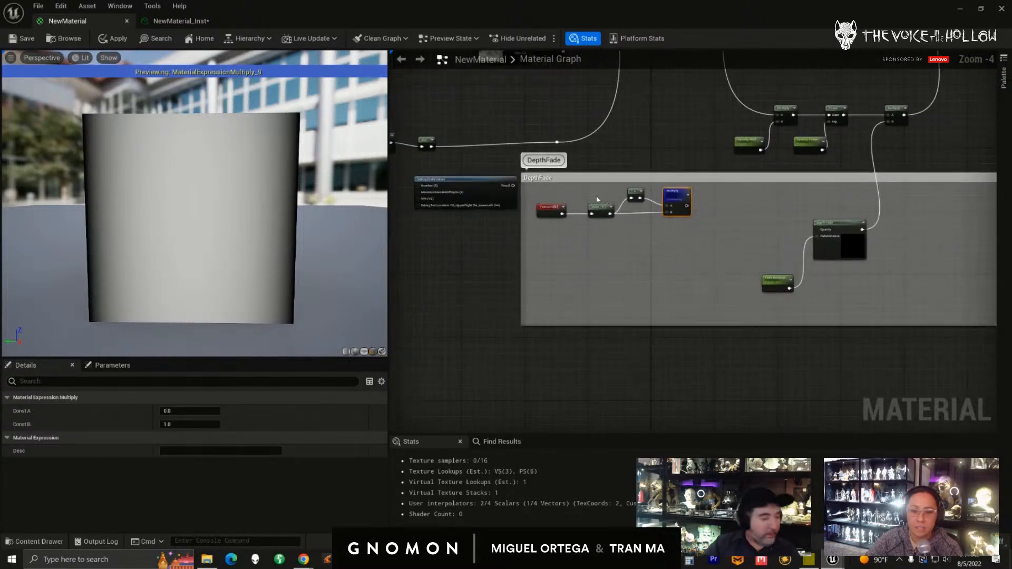
pyautogui.scroll(2, 597, 199)
pyautogui.moveTo(716, 228); pyautogui.dragTo(700, 264)
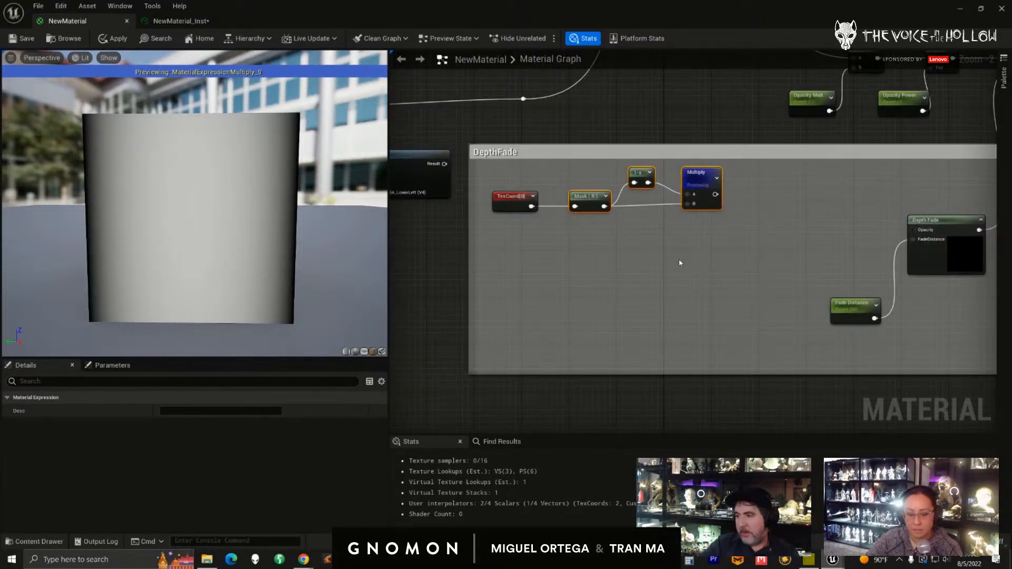
pyautogui.hotkey('ctrl', 'v')
pyautogui.moveTo(601, 295); pyautogui.dragTo(594, 280)
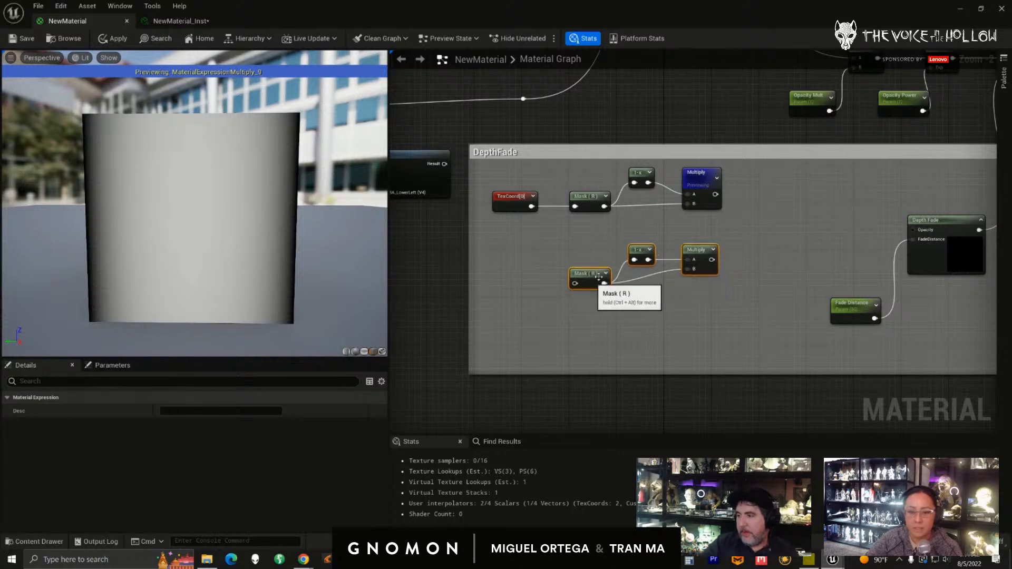
# - Connect TexCoord to the duplicated Mask (R) node's input and line up the duplicated Multiply with it
pyautogui.click(594, 280)
pyautogui.moveTo(531, 206); pyautogui.dragTo(575, 283)
pyautogui.moveTo(696, 250)
pyautogui.mouseDown()
pyautogui.moveTo(696, 269)
pyautogui.moveTo(691, 260)
pyautogui.mouseUp()
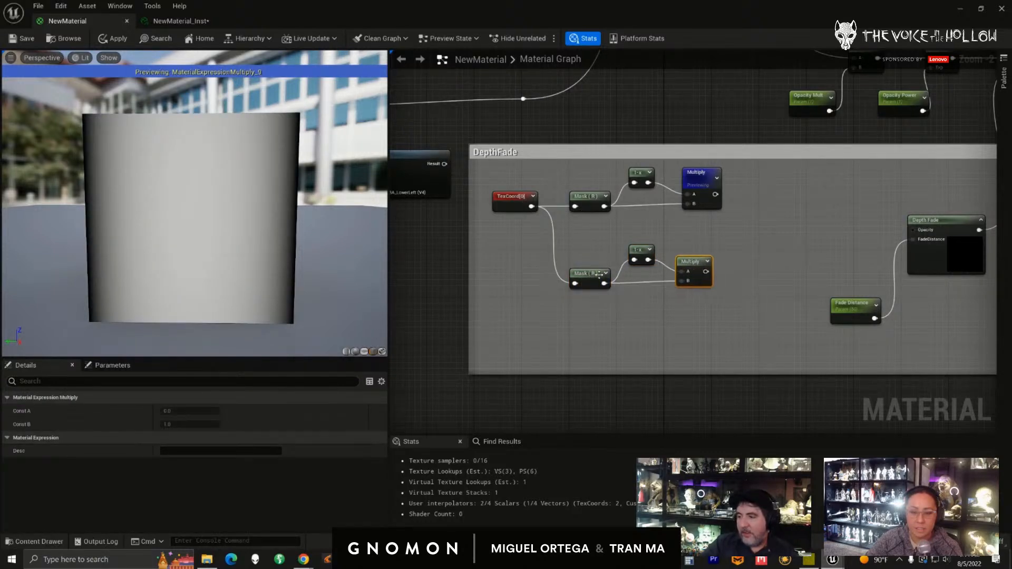
# - Start previewing the duplicated Mask node and switch its channel to G only
pyautogui.click(596, 277)
pyautogui.rightClick(596, 277)
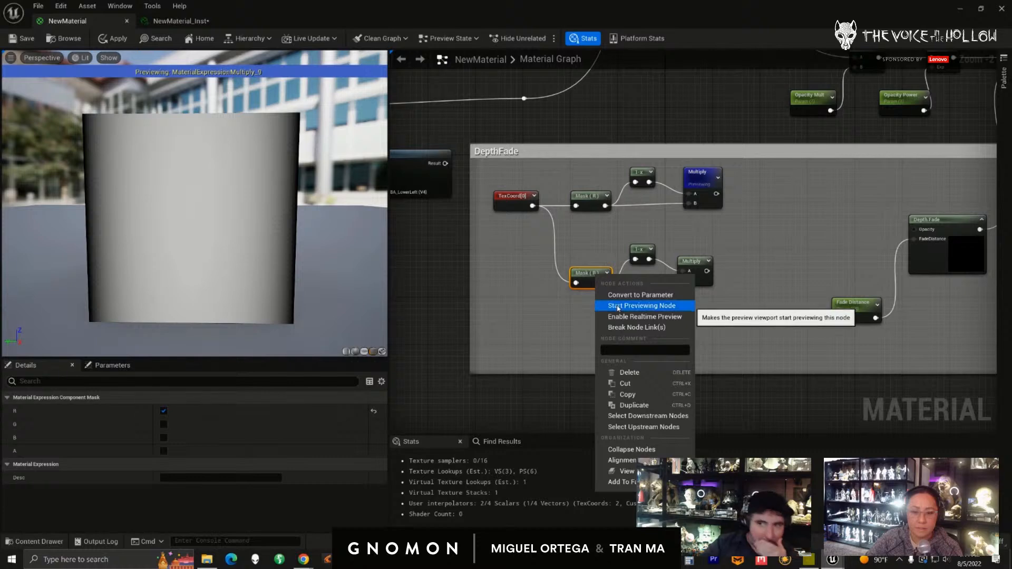
pyautogui.click(630, 305)
pyautogui.click(164, 411)
pyautogui.click(164, 425)
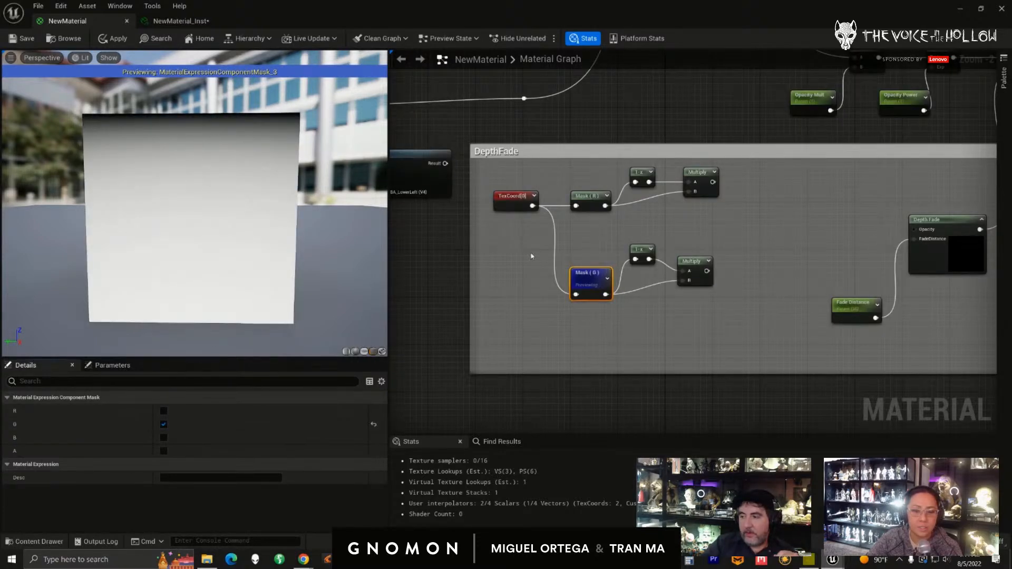
# - Line up the Multiply of the Mask (G) branch and start previewing it
pyautogui.moveTo(694, 271); pyautogui.dragTo(694, 282)
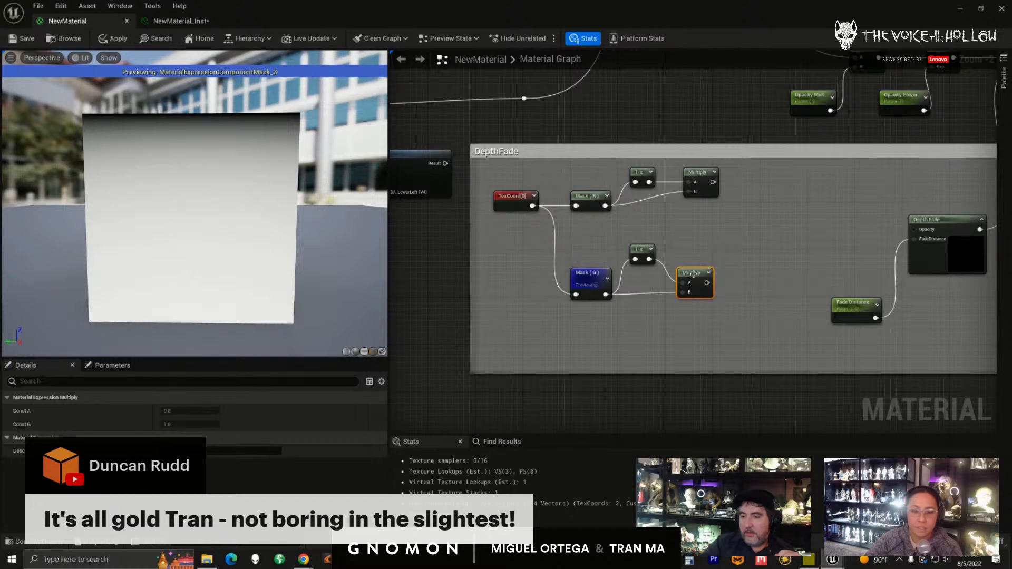
pyautogui.rightClick(693, 274)
pyautogui.click(733, 295)
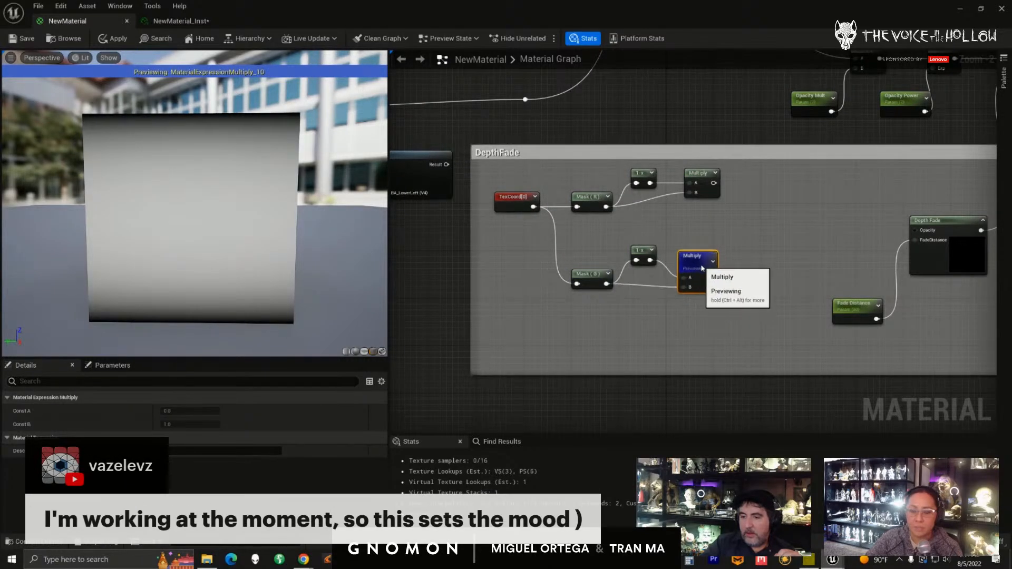
# - Add a Multiply node that takes the Mask (R) branch's Multiply in A and the Mask (G) branch's Multiply in B
pyautogui.moveTo(742, 215); pyautogui.dragTo(662, 225, button='right')
pyautogui.moveTo(619, 191); pyautogui.dragTo(613, 195)
pyautogui.click(695, 240)
pyautogui.press('m')
pyautogui.click(696, 239)
pyautogui.moveTo(712, 245); pyautogui.dragTo(671, 235)
pyautogui.moveTo(630, 204); pyautogui.dragTo(656, 241)
pyautogui.moveTo(632, 288); pyautogui.dragTo(678, 245)
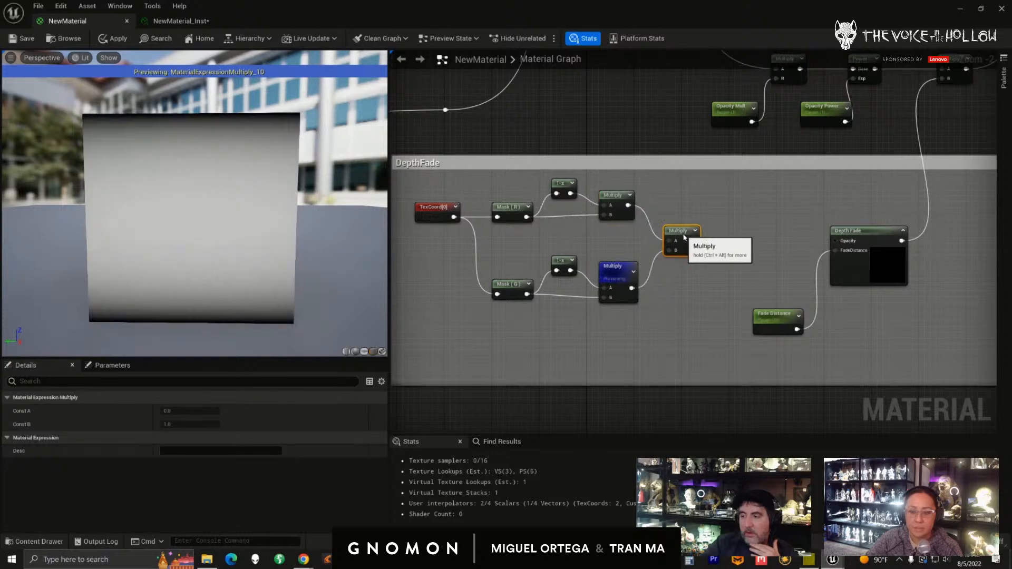
# - Start previewing the Multiply that combines both branches and tidy the positions of the surrounding Multiply nodes
pyautogui.rightClick(680, 245)
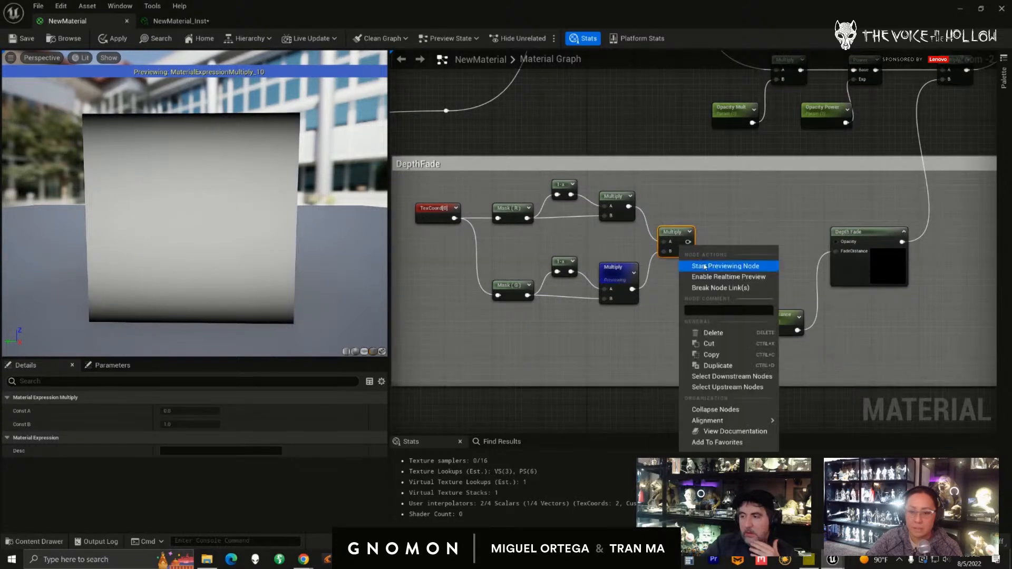
pyautogui.click(709, 259)
pyautogui.moveTo(612, 269); pyautogui.dragTo(613, 274)
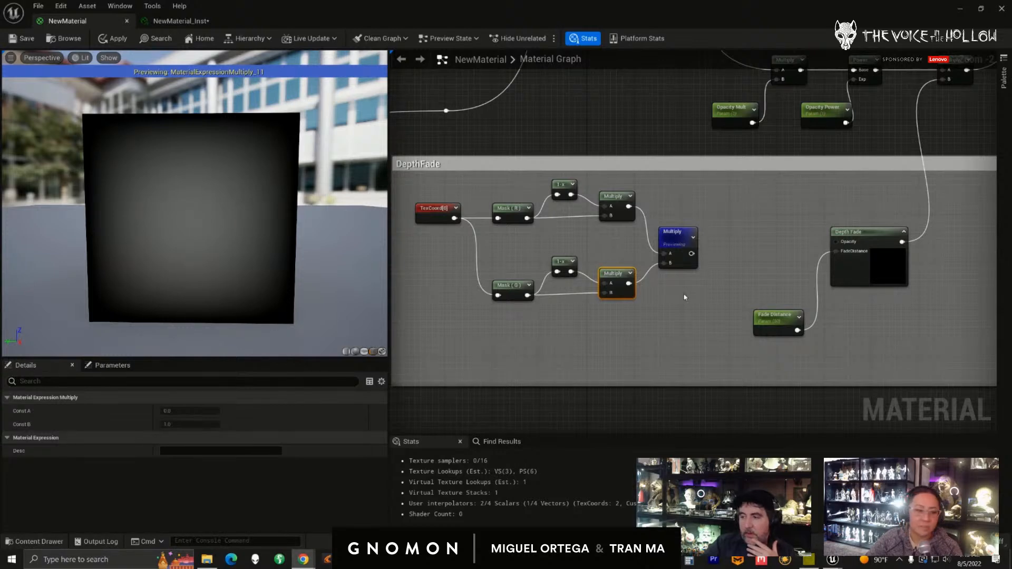
pyautogui.scroll(1, 653, 318)
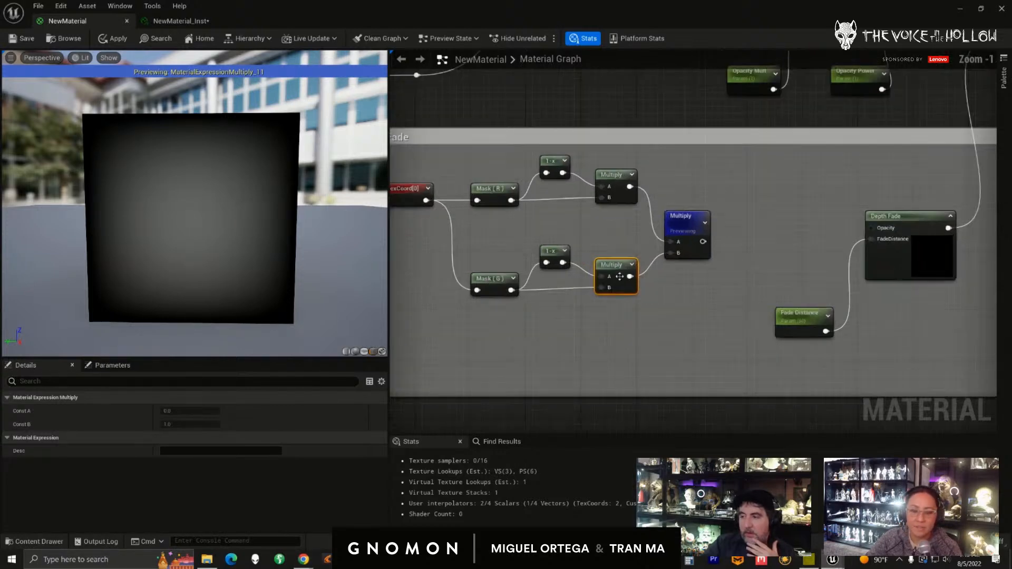
pyautogui.click(693, 223)
pyautogui.moveTo(693, 223); pyautogui.dragTo(687, 223)
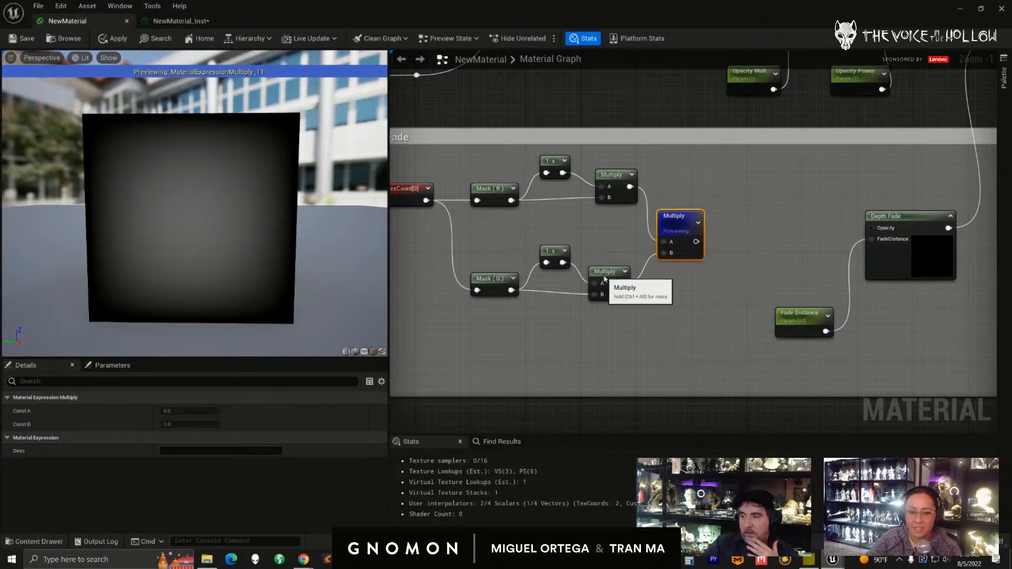
pyautogui.moveTo(606, 271); pyautogui.dragTo(613, 264)
pyautogui.moveTo(694, 287); pyautogui.dragTo(641, 282, button='right')
pyautogui.click(632, 231)
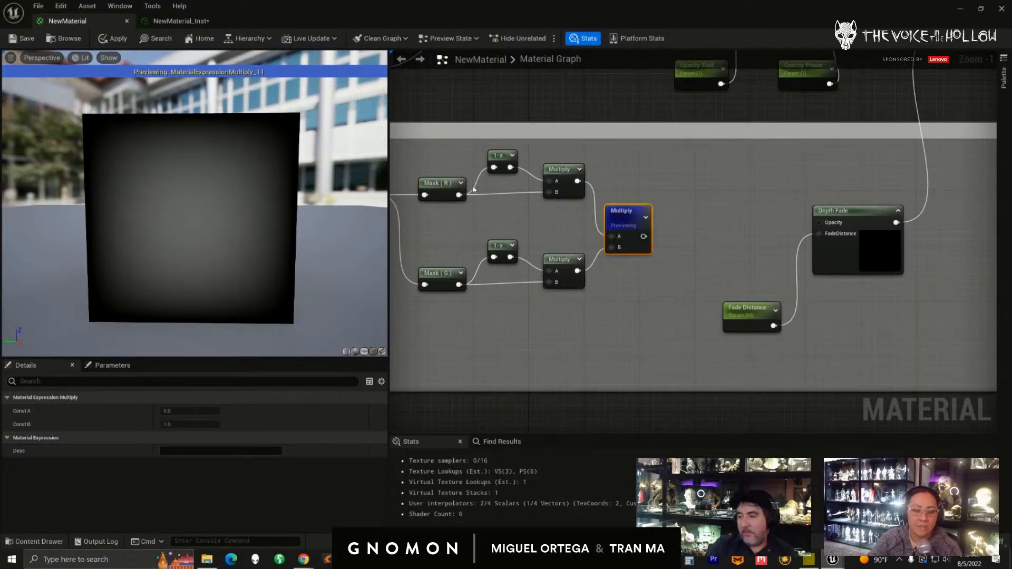
# - Add another Multiply node fed by the output of the combining Multiply
pyautogui.moveTo(643, 239); pyautogui.dragTo(690, 236)
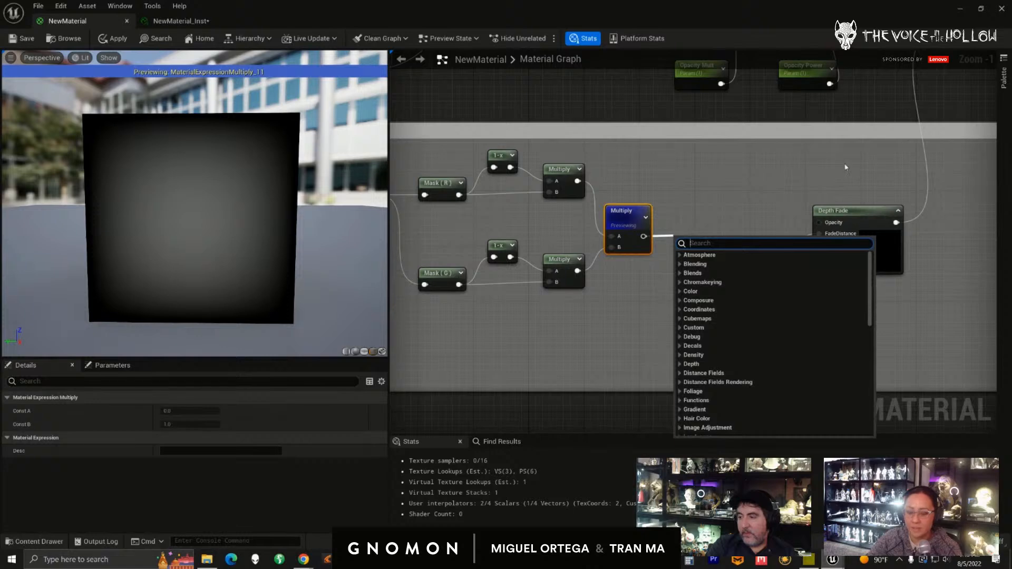
pyautogui.write('mu')
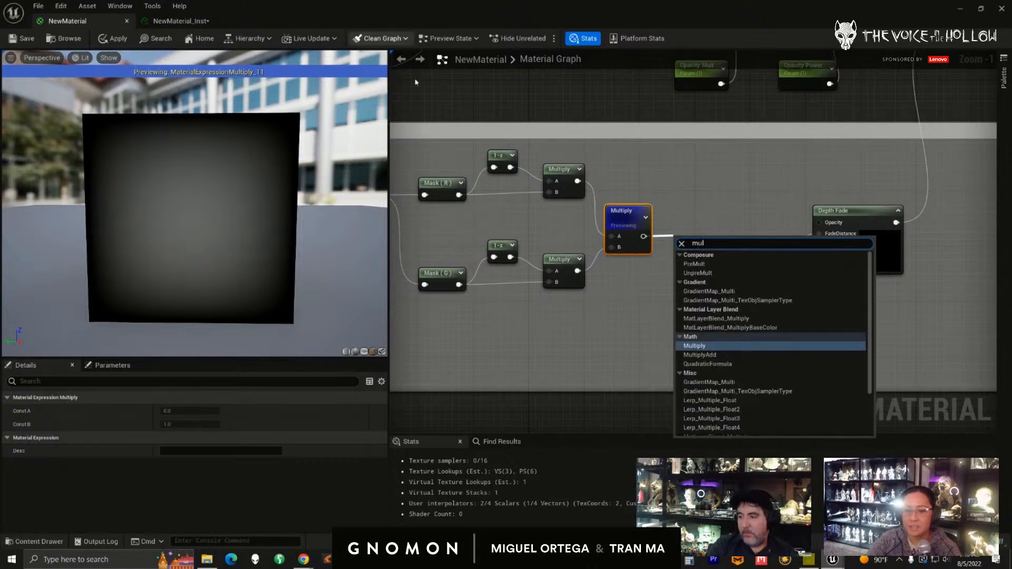
pyautogui.write('l')
pyautogui.click(694, 346)
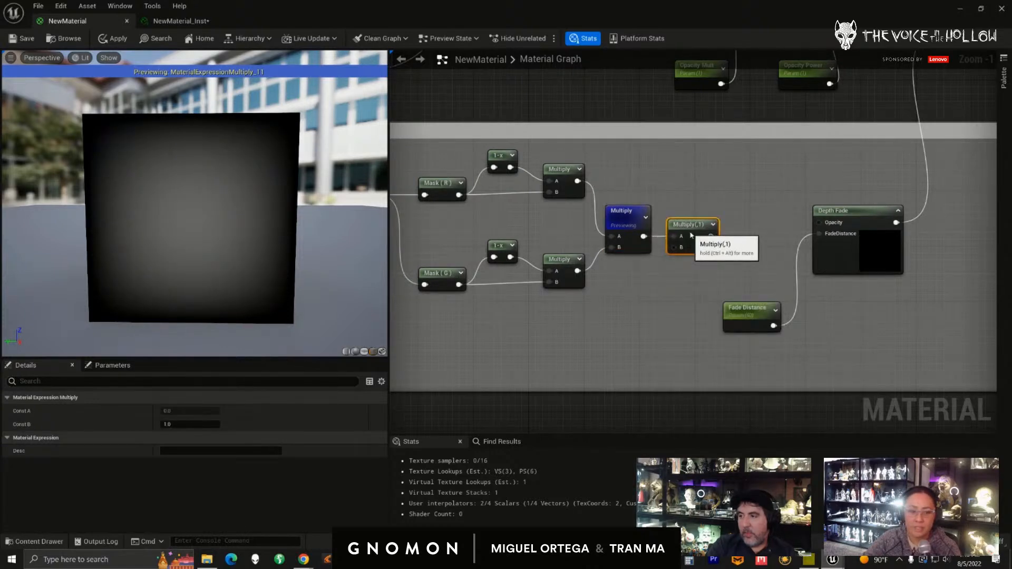
# - Create a Constant node below the newest Multiply and connect it to that Multiply's B input
pyautogui.press('1')
pyautogui.click(624, 275)
pyautogui.moveTo(642, 293); pyautogui.dragTo(675, 248)
pyautogui.moveTo(642, 292); pyautogui.dragTo(675, 247)
pyautogui.moveTo(636, 288); pyautogui.dragTo(644, 294)
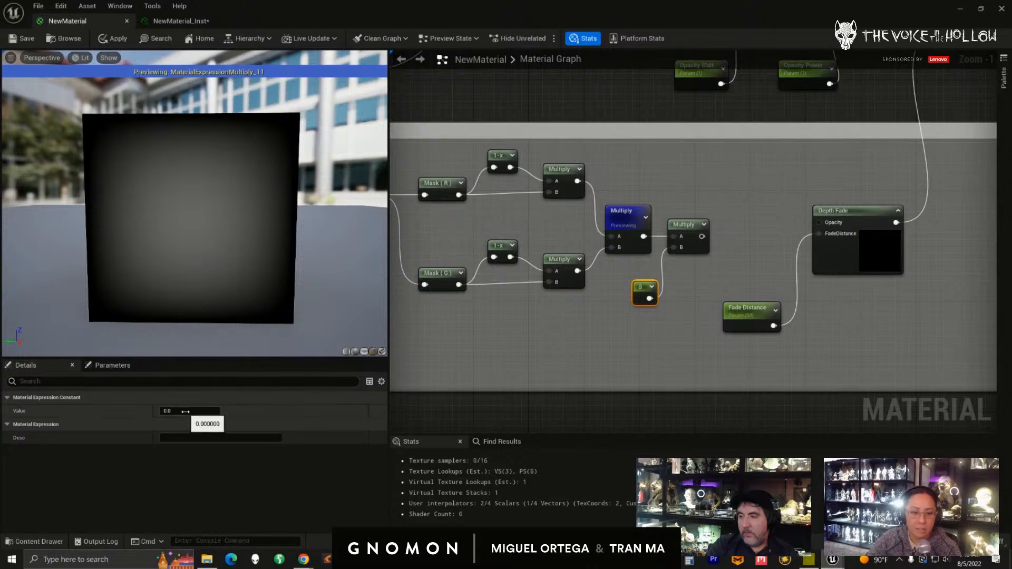
# - Set the Constant to about 0.544 and start previewing the Multiply it feeds
pyautogui.moveTo(222, 415); pyautogui.dragTo(232, 416)
pyautogui.rightClick(689, 228)
pyautogui.click(715, 254)
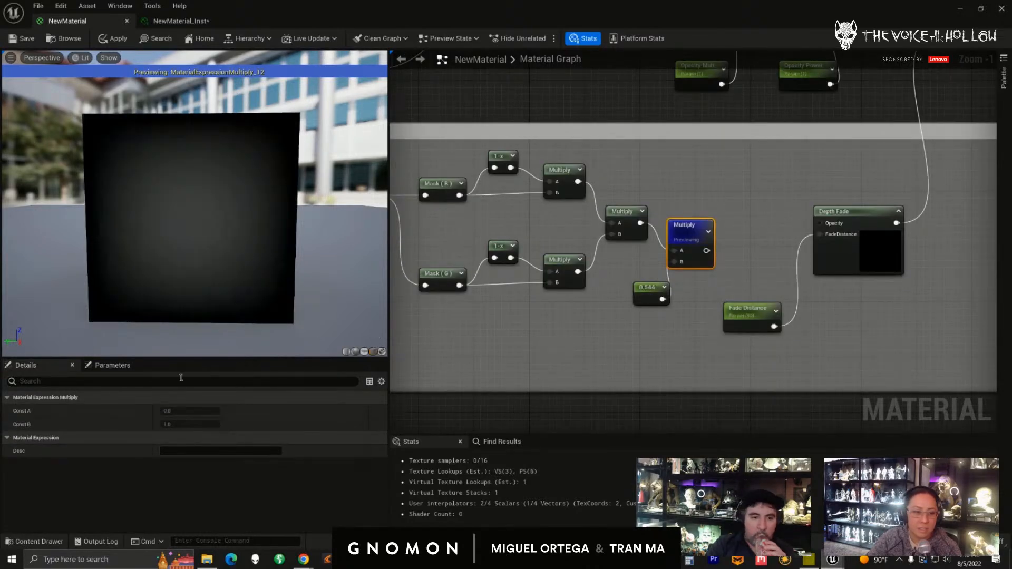
# - Brighten the previewed edge mask by setting the Constant's value to 4
pyautogui.click(652, 293)
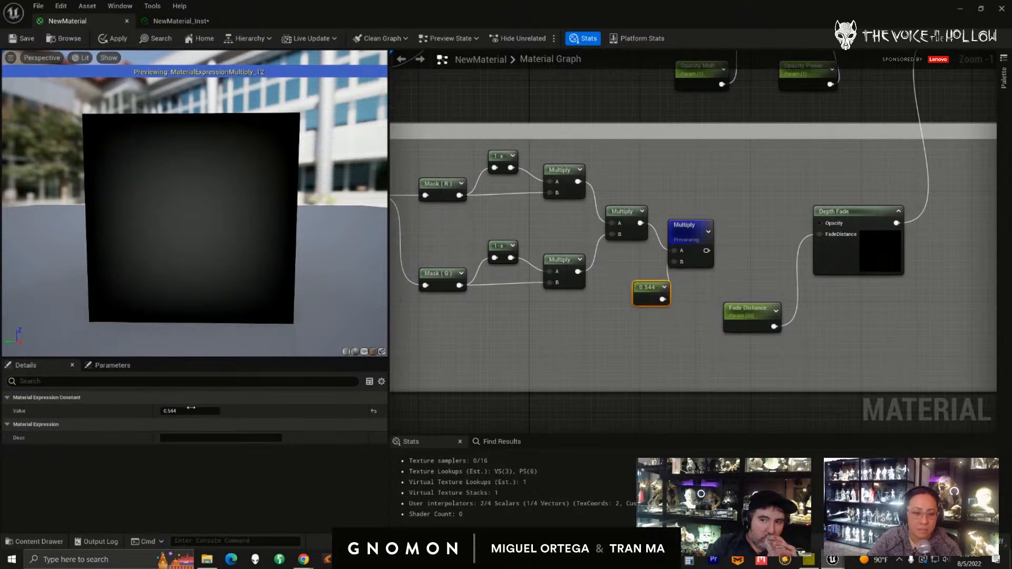
pyautogui.moveTo(191, 411)
pyautogui.mouseDown()
pyautogui.moveTo(203, 413)
pyautogui.moveTo(196, 409)
pyautogui.mouseUp()
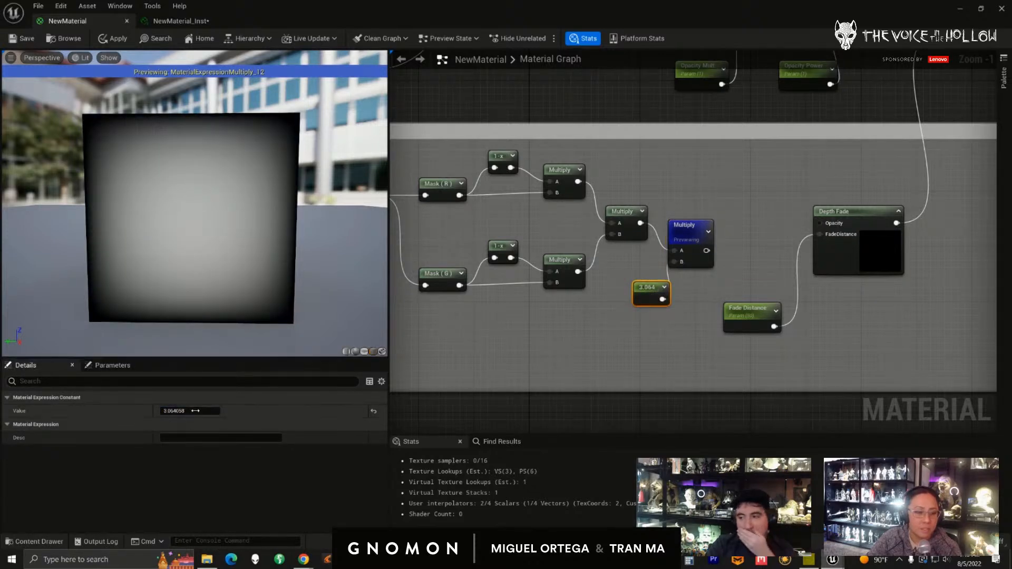
pyautogui.click(198, 410)
pyautogui.write('4')
pyautogui.press('Return')
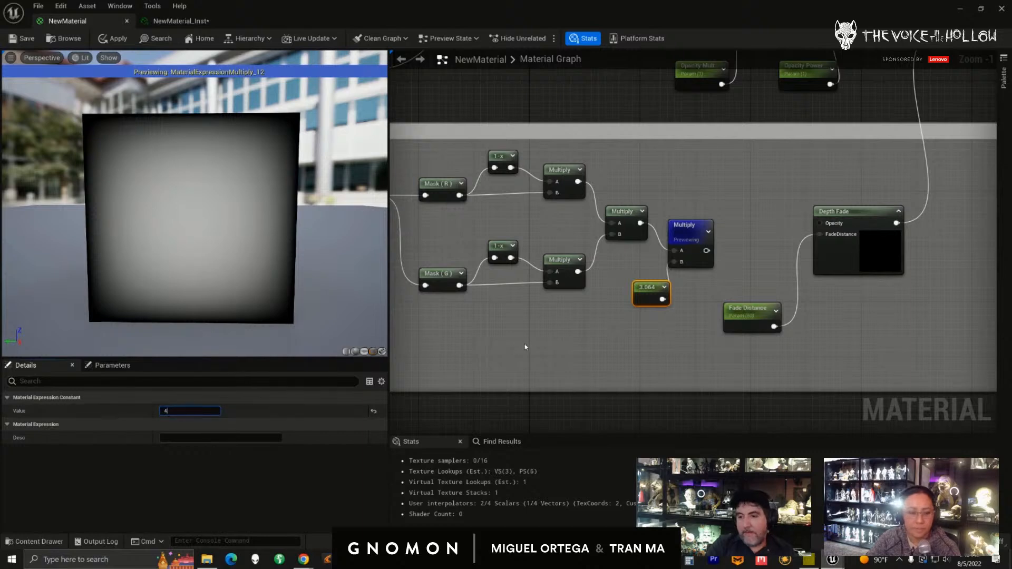
pyautogui.click(521, 316)
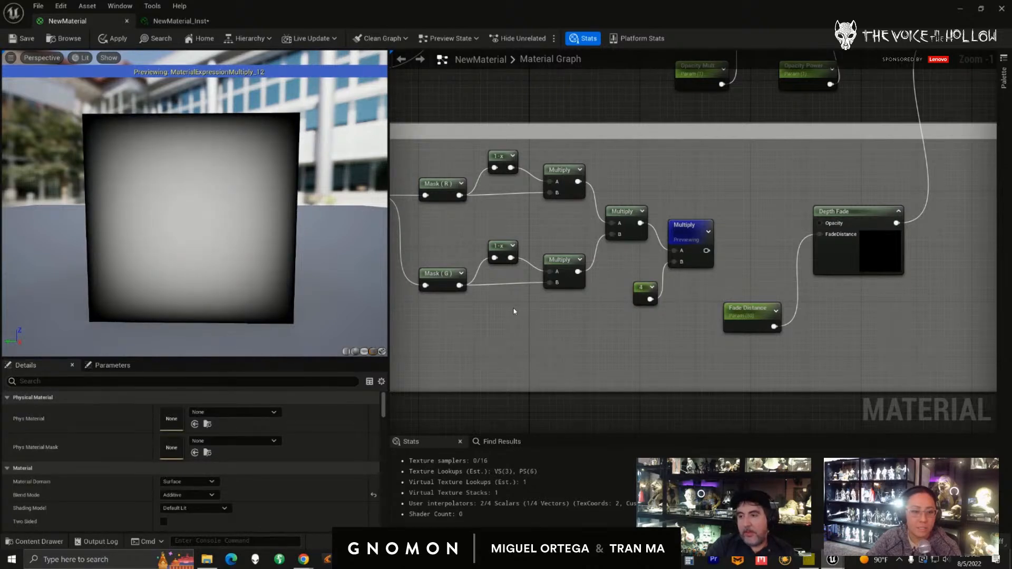
# - Connect the final Multiply to Depth Fade's Opacity input and stop previewing that Multiply
pyautogui.moveTo(576, 326); pyautogui.dragTo(509, 346, button='right')
pyautogui.moveTo(572, 313); pyautogui.dragTo(565, 313)
pyautogui.moveTo(640, 271); pyautogui.dragTo(753, 242)
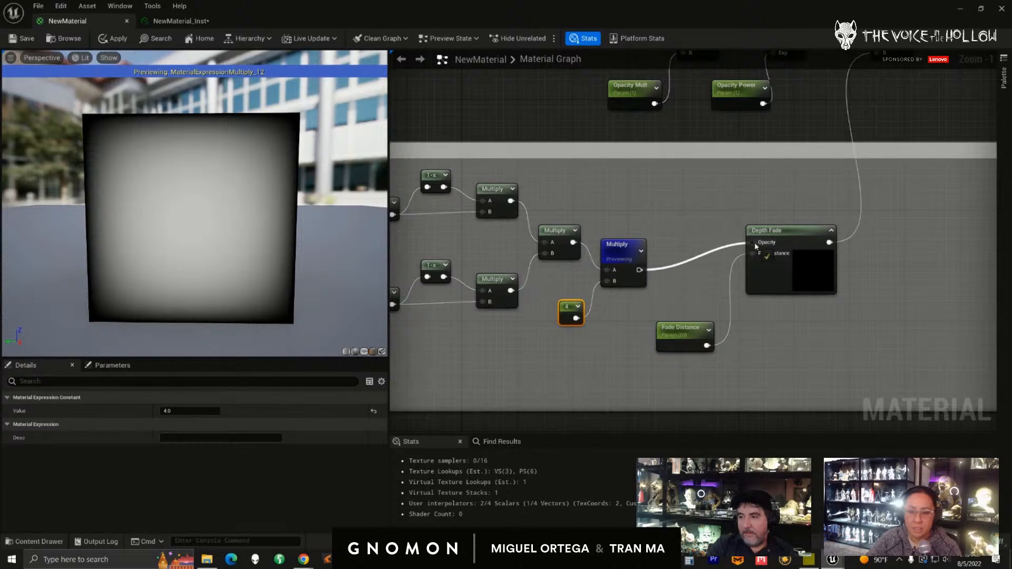
pyautogui.moveTo(619, 261); pyautogui.dragTo(632, 232)
pyautogui.rightClick(632, 232)
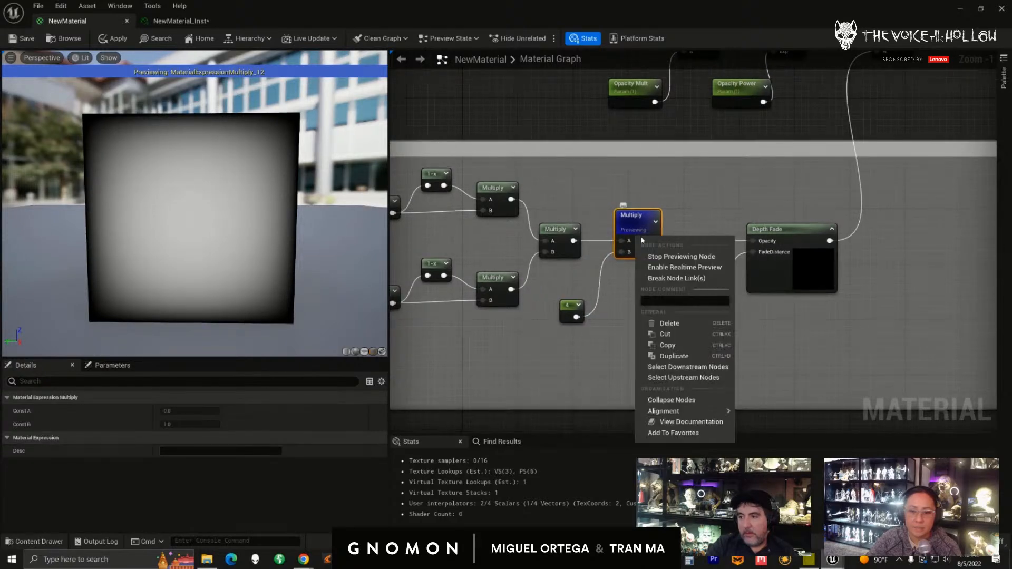
pyautogui.click(659, 255)
# - Line up the Depth Fade node with the final Multiply so their connection runs straight
pyautogui.moveTo(786, 236); pyautogui.dragTo(779, 219)
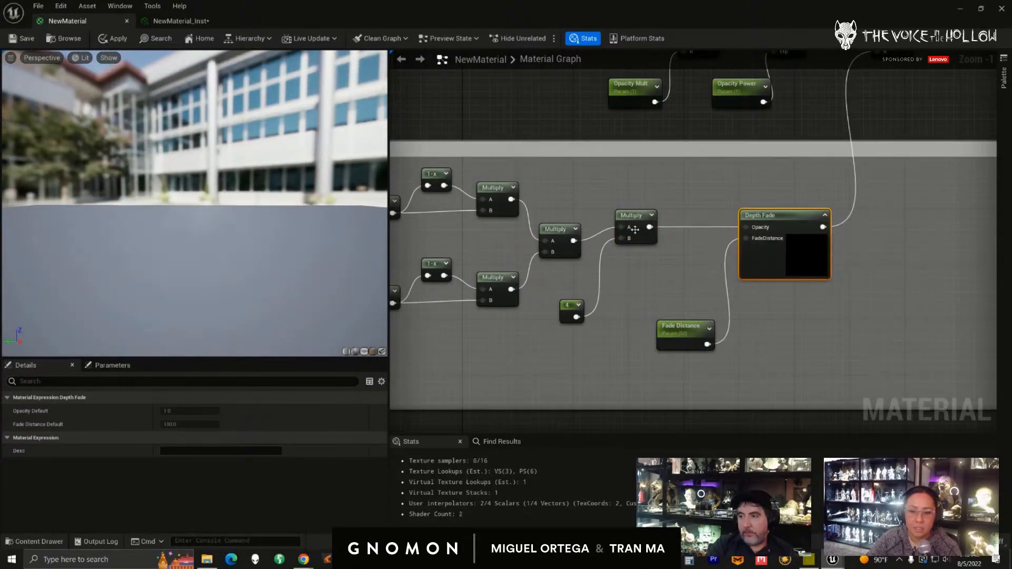
pyautogui.moveTo(640, 226); pyautogui.dragTo(640, 232)
pyautogui.scroll(-2, 697, 241)
pyautogui.moveTo(759, 232); pyautogui.dragTo(753, 237)
# - Move the material's main result node farther away from the rest of the graph
pyautogui.moveTo(738, 213); pyautogui.dragTo(630, 297, button='right')
pyautogui.scroll(-1, 686, 244)
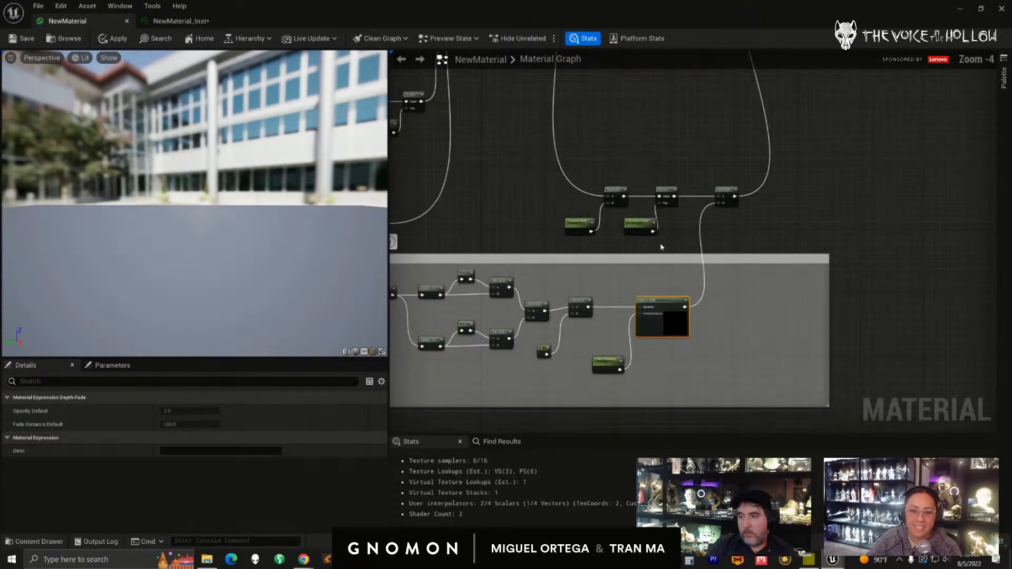
pyautogui.scroll(-2, 667, 249)
pyautogui.scroll(1, 717, 95)
pyautogui.click(778, 132)
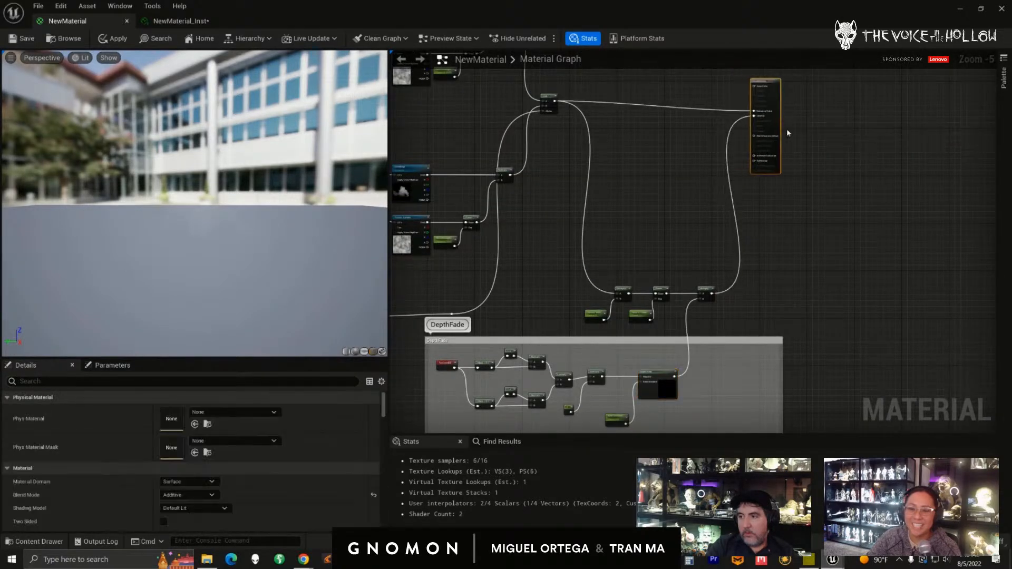
pyautogui.moveTo(780, 132); pyautogui.dragTo(825, 125)
pyautogui.moveTo(715, 212); pyautogui.dragTo(784, 157, button='right')
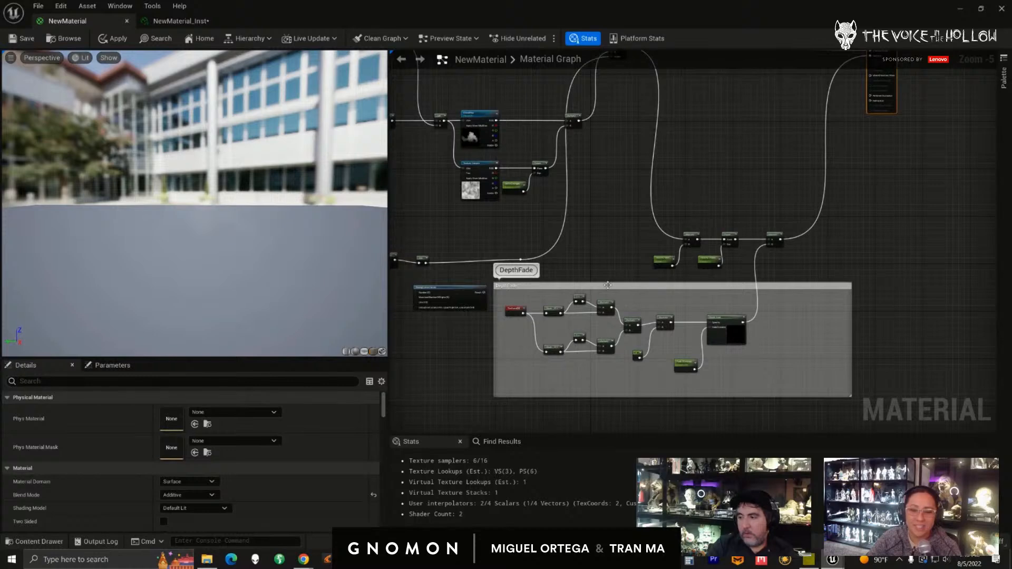
pyautogui.scroll(1, 607, 285)
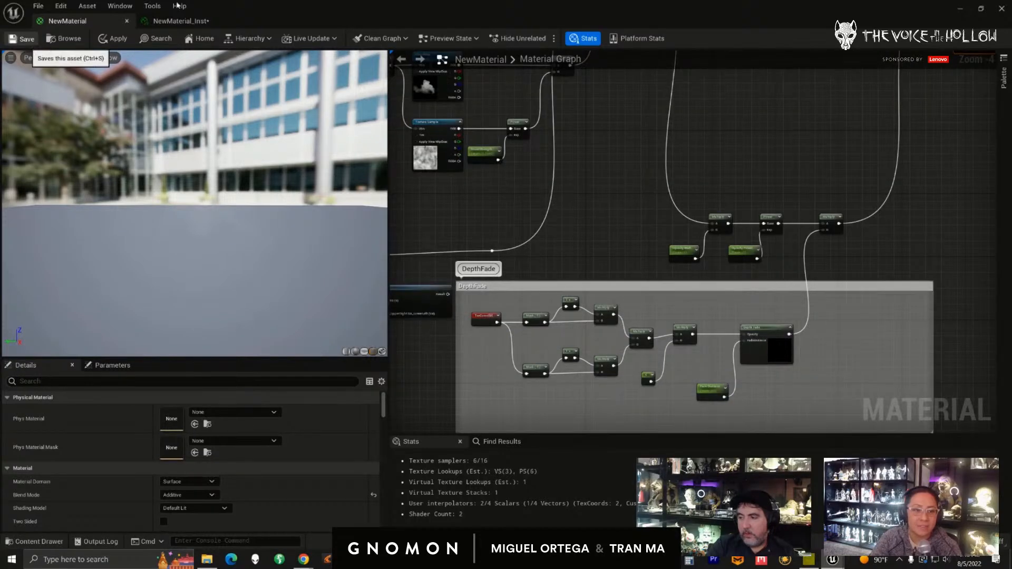
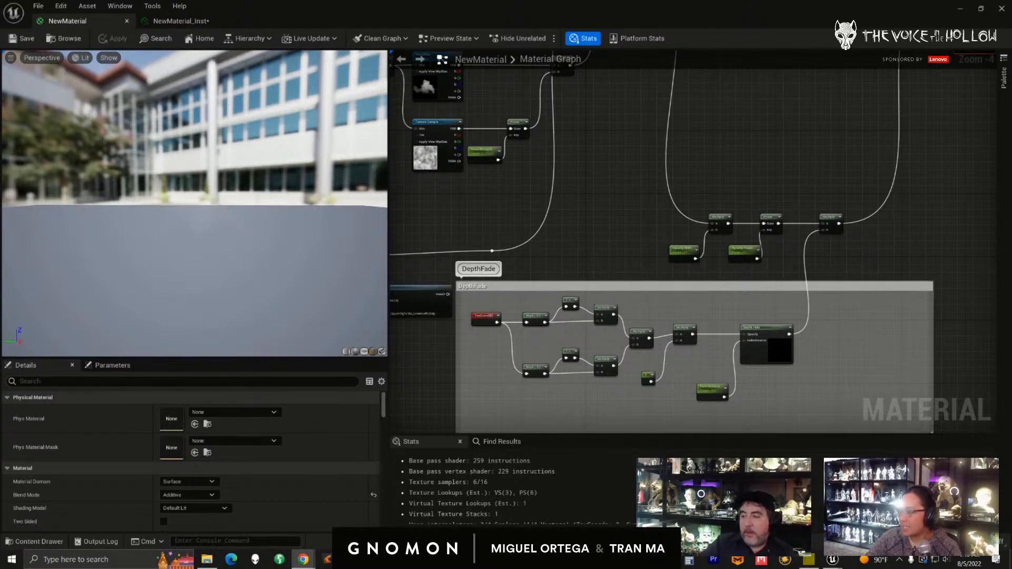
# - Shift the TexCoord and Mask (R) nodes slightly away from the 1-x nodes in the DepthFade group
pyautogui.scroll(3, 468, 384)
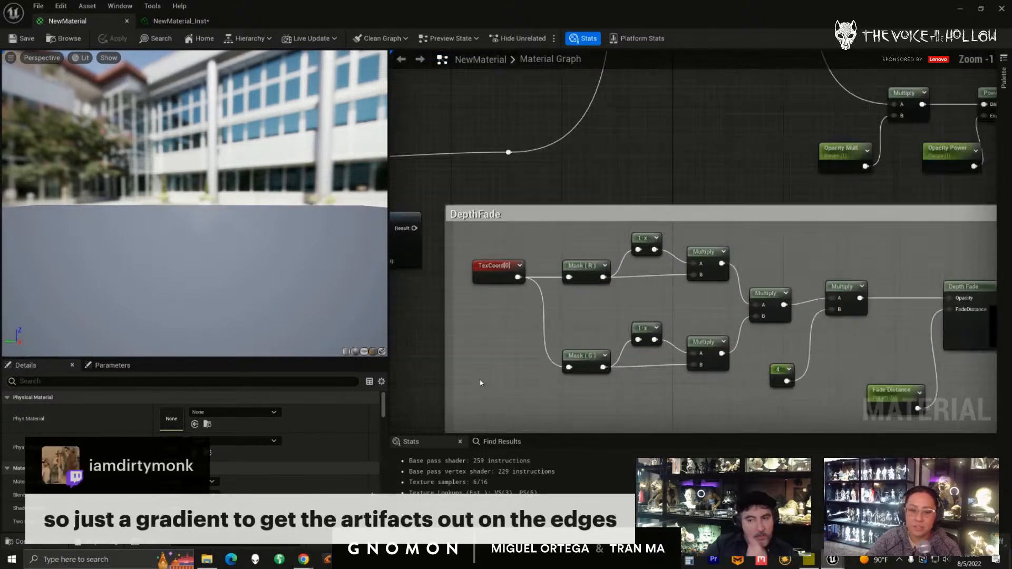
pyautogui.click(495, 267)
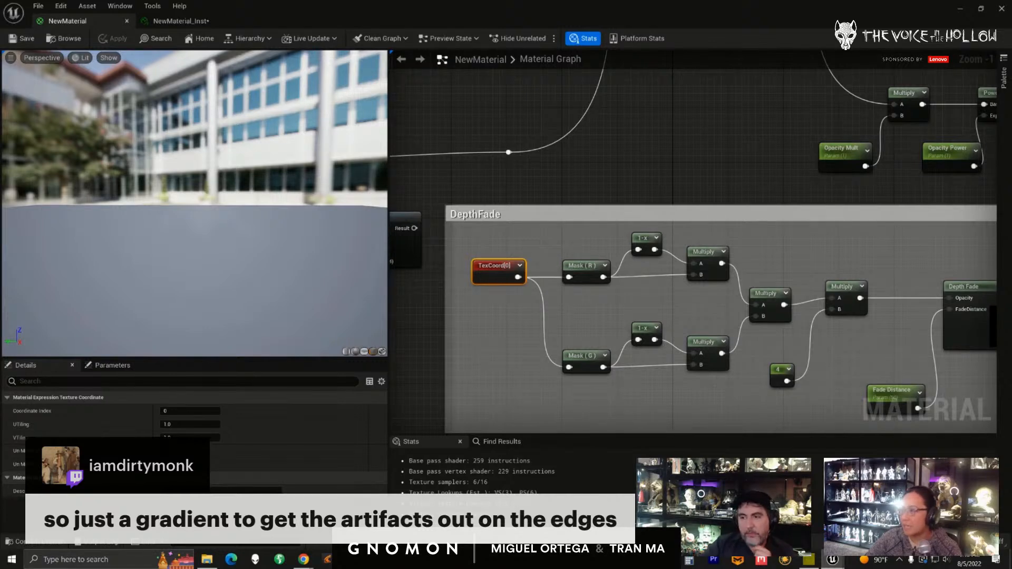
pyautogui.moveTo(493, 271); pyautogui.dragTo(486, 270)
pyautogui.moveTo(587, 278); pyautogui.dragTo(579, 278)
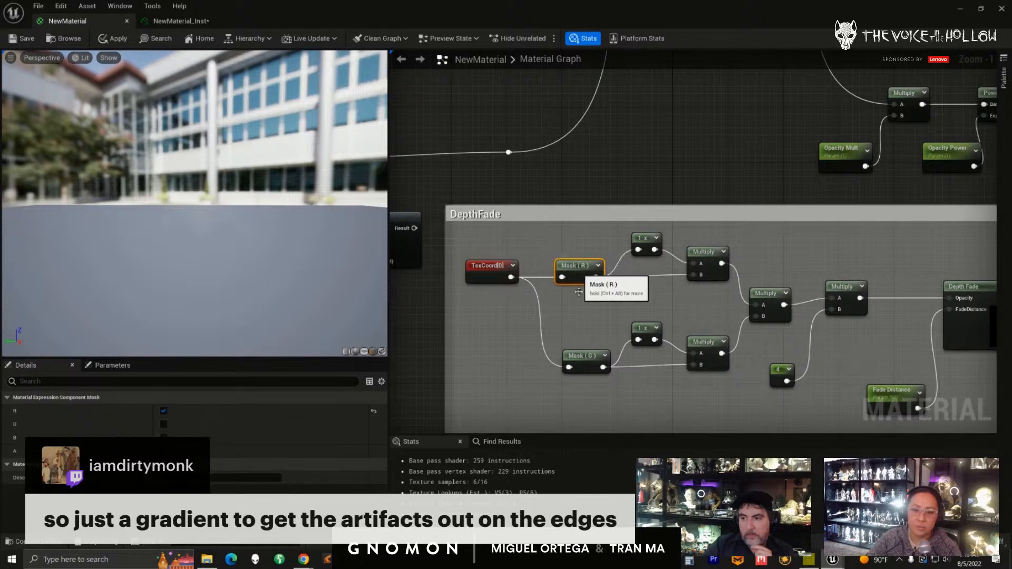
# - Examine the DepthFade group's mask branches and their two Multiply nodes within the whole graph
pyautogui.scroll(-2, 579, 278)
pyautogui.click(551, 346)
pyautogui.scroll(-1, 590, 372)
pyautogui.click(555, 337)
pyautogui.scroll(-2, 567, 375)
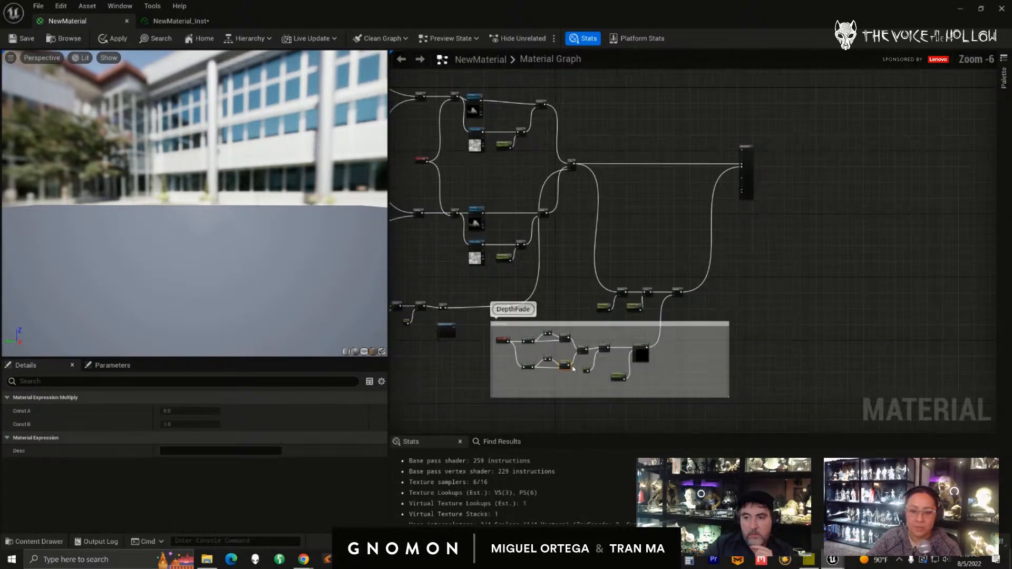
pyautogui.scroll(2, 567, 375)
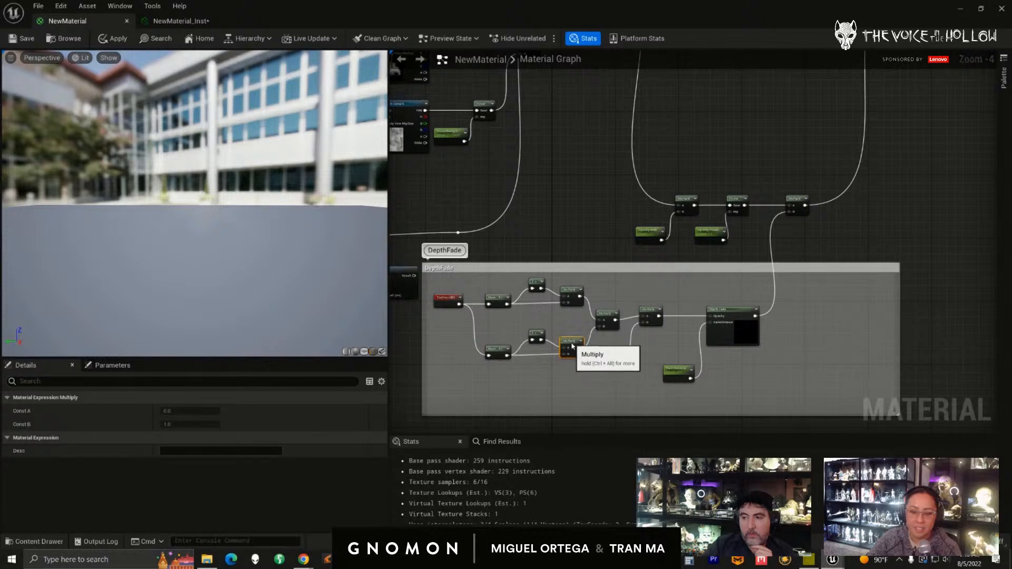
pyautogui.click(573, 287)
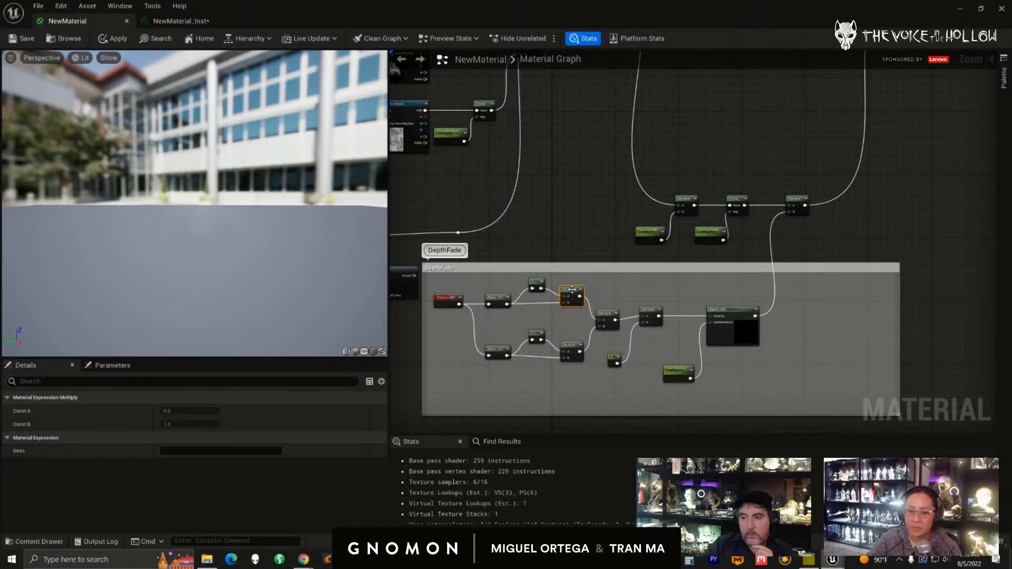
pyautogui.click(572, 343)
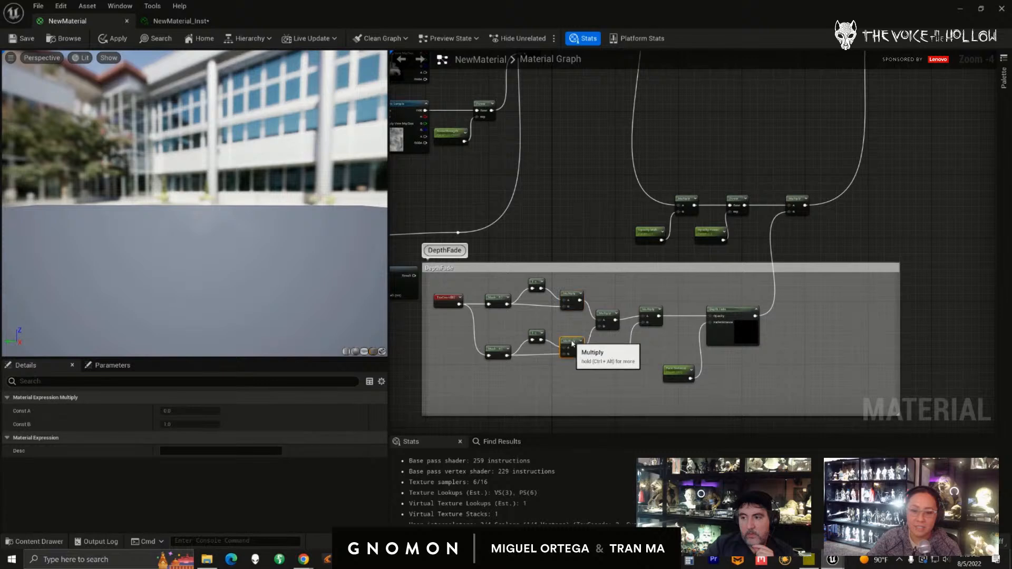
# - Reduce the material editor to a smaller window and bring up NewMaterial_Inst's parameters
pyautogui.scroll(-2, 605, 390)
pyautogui.scroll(-2, 605, 304)
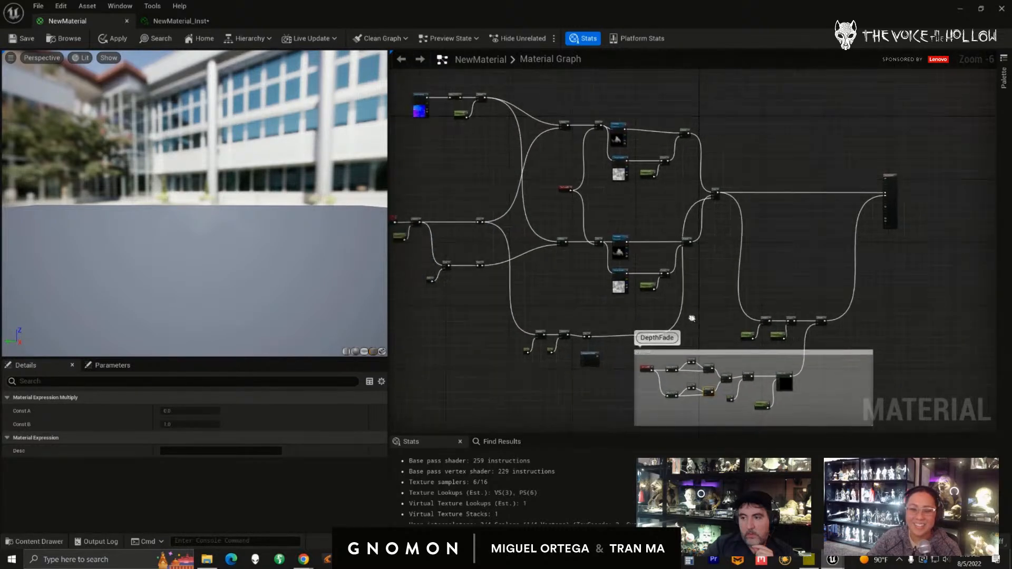
pyautogui.moveTo(613, 317); pyautogui.dragTo(556, 315, button='right')
pyautogui.scroll(1, 584, 307)
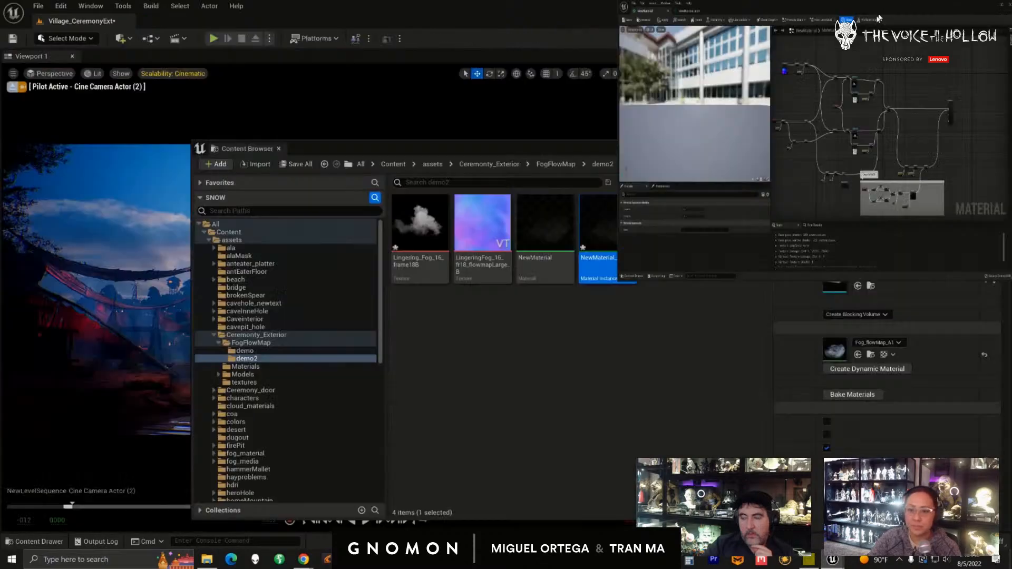
pyautogui.moveTo(875, 22); pyautogui.dragTo(751, 88)
pyautogui.click(732, 98)
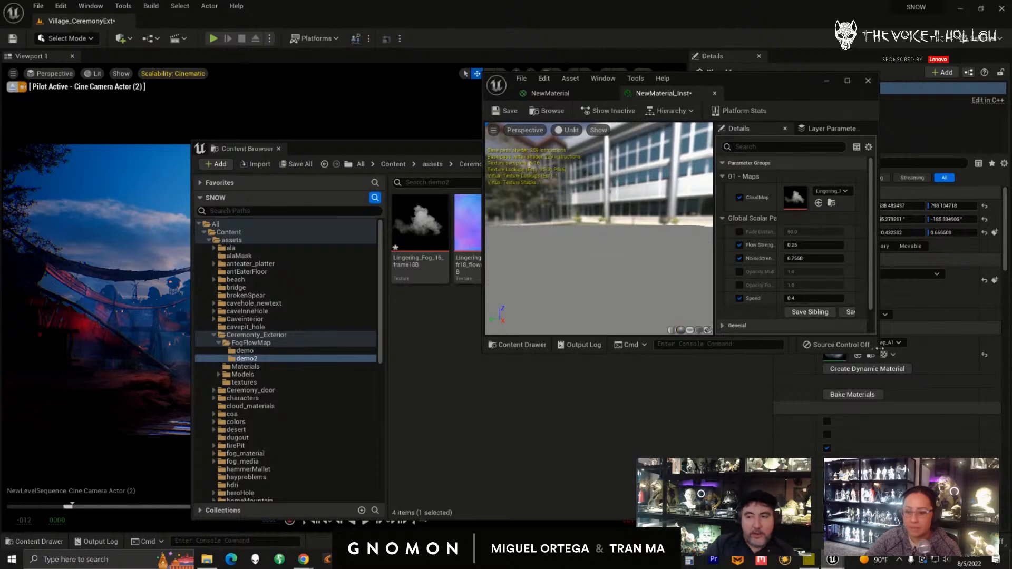
pyautogui.moveTo(876, 344); pyautogui.dragTo(955, 453)
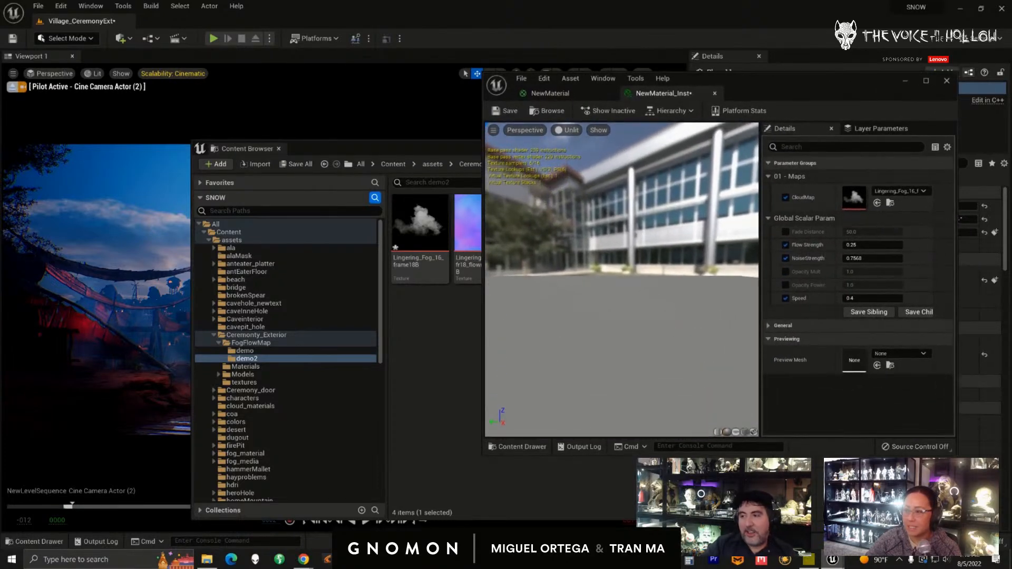
# - View the assets in the FogFlowMap folder, then return to the NewMaterial graph at full window size
pyautogui.click(430, 326)
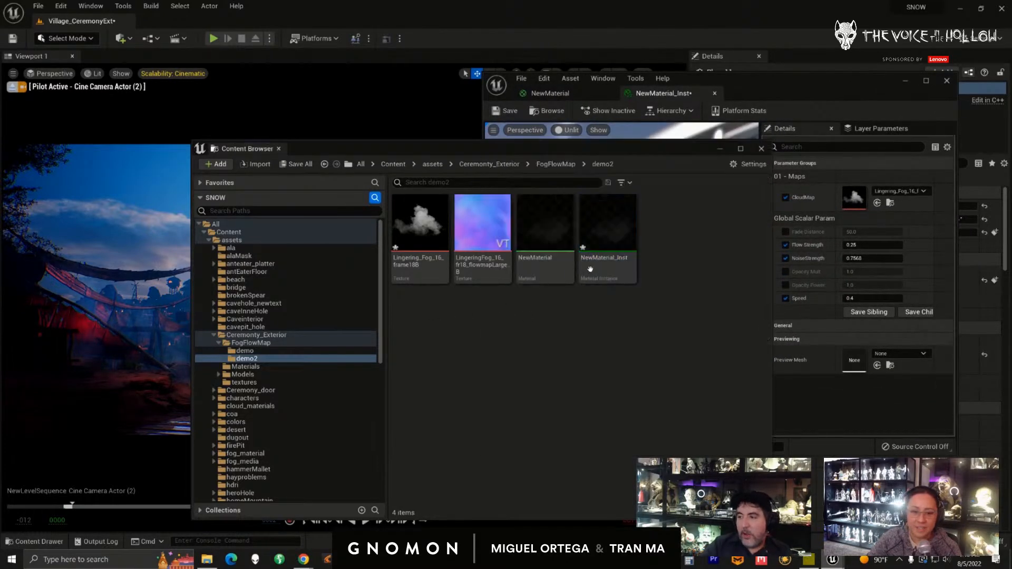
pyautogui.click(248, 343)
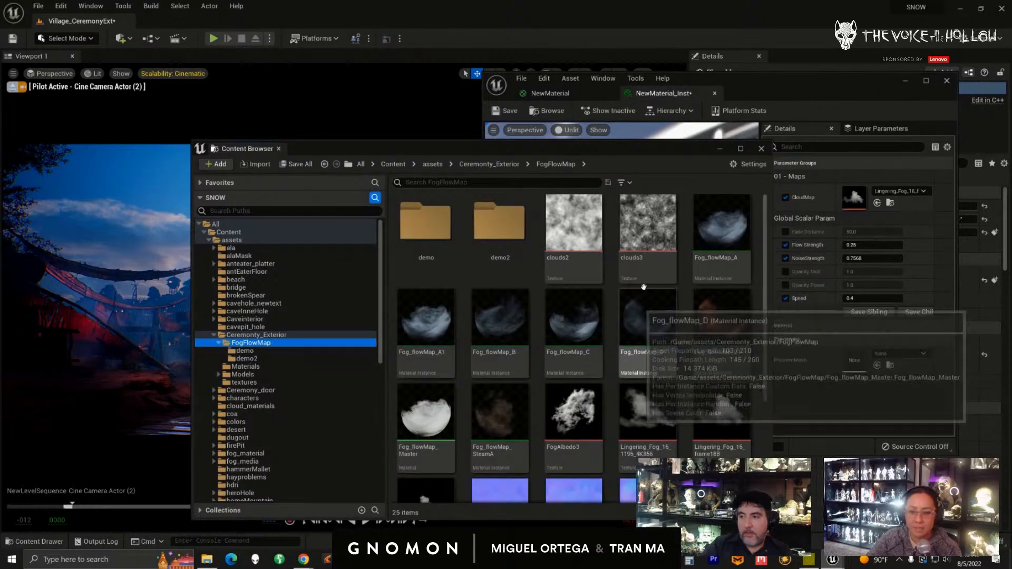
pyautogui.moveTo(774, 89); pyautogui.dragTo(634, 103)
pyautogui.click(417, 107)
pyautogui.click(785, 95)
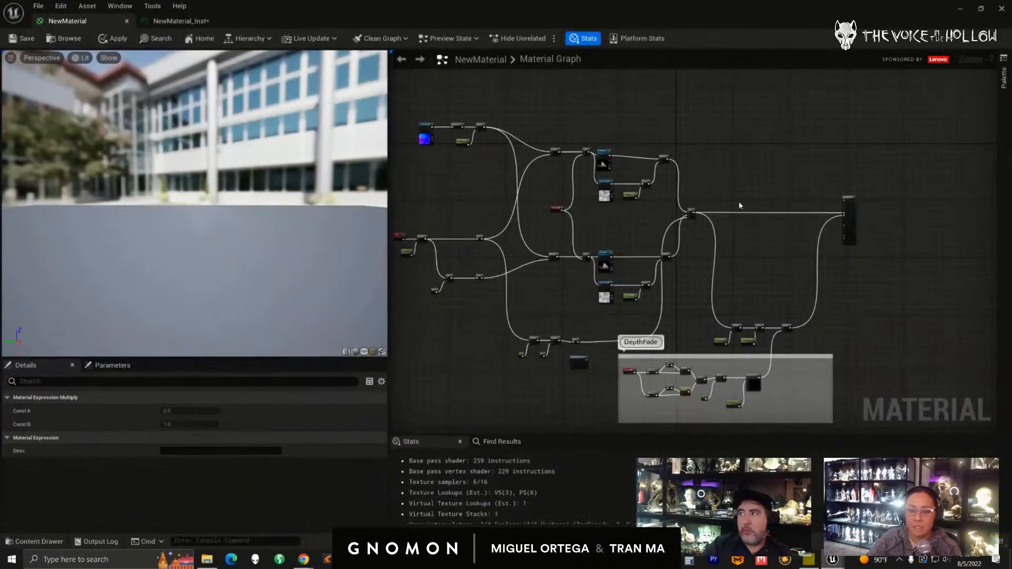
# - Insert a Multiply node between the final Lerp and the material's Emissive Color input
pyautogui.scroll(4, 737, 204)
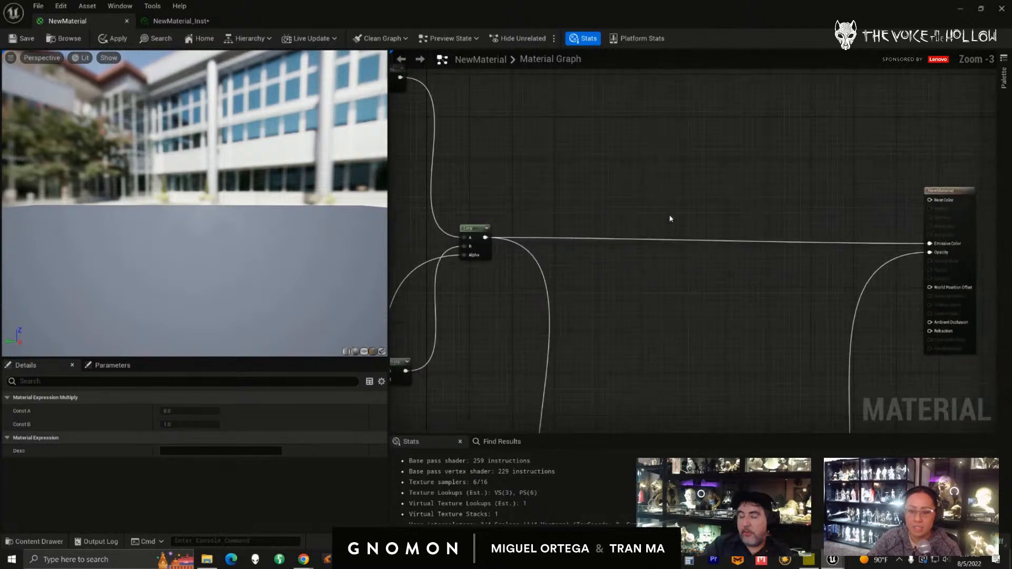
pyautogui.moveTo(477, 230); pyautogui.dragTo(606, 262)
pyautogui.rightClick(610, 278)
pyautogui.scroll(1, 570, 287)
pyautogui.write('mult')
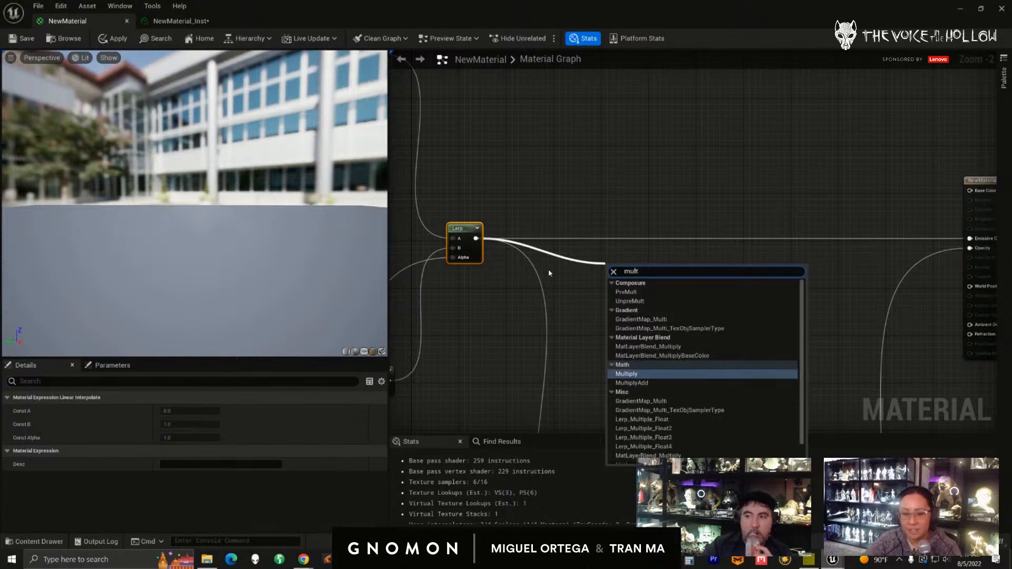
pyautogui.click(627, 374)
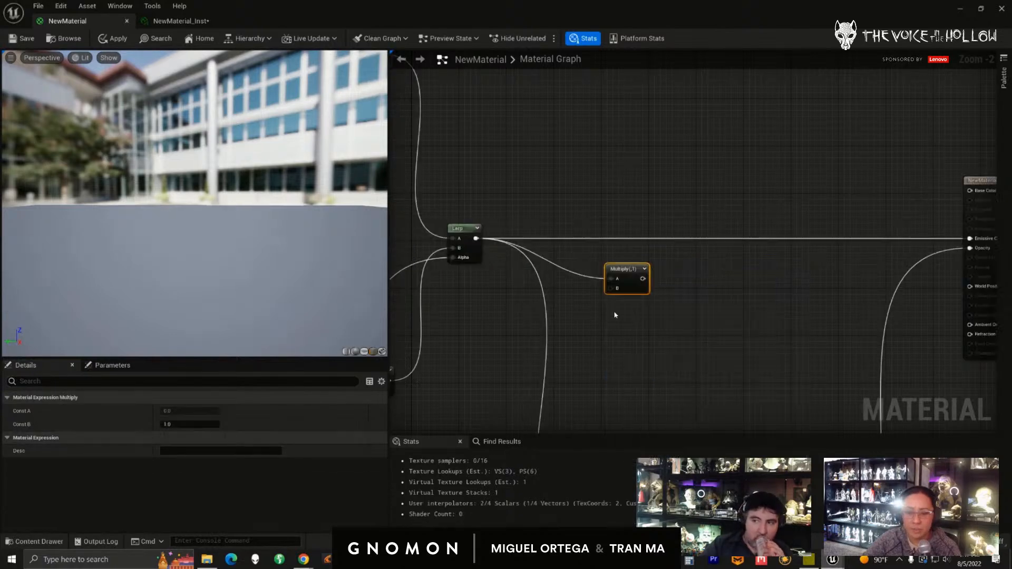
pyautogui.moveTo(641, 286); pyautogui.dragTo(970, 240)
pyautogui.moveTo(613, 258); pyautogui.dragTo(624, 235)
pyautogui.scroll(2, 620, 281)
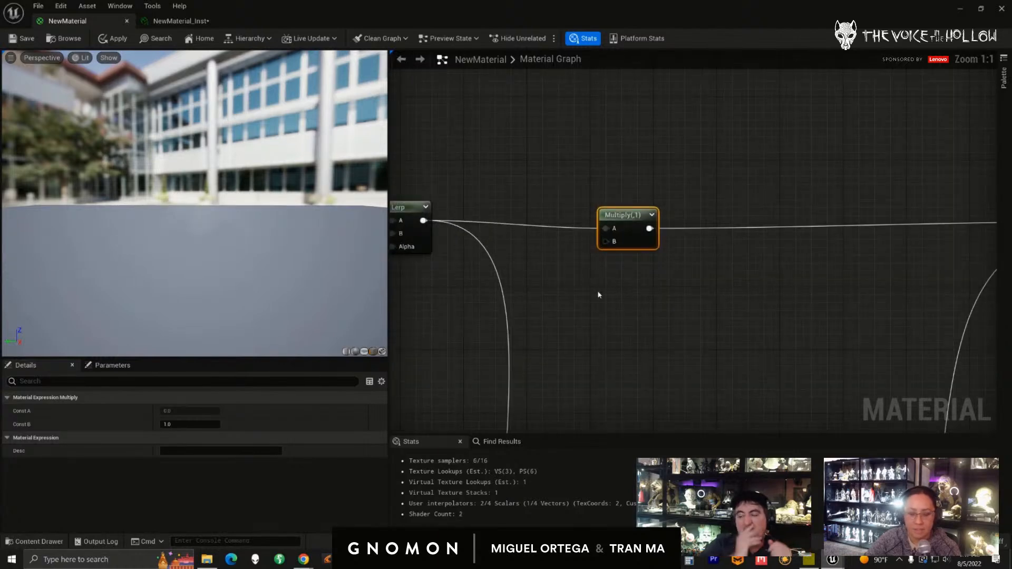
# - Add a scalar parameter named Mult with default value 1 and connect it to the new Multiply's B input
pyautogui.click(597, 286)
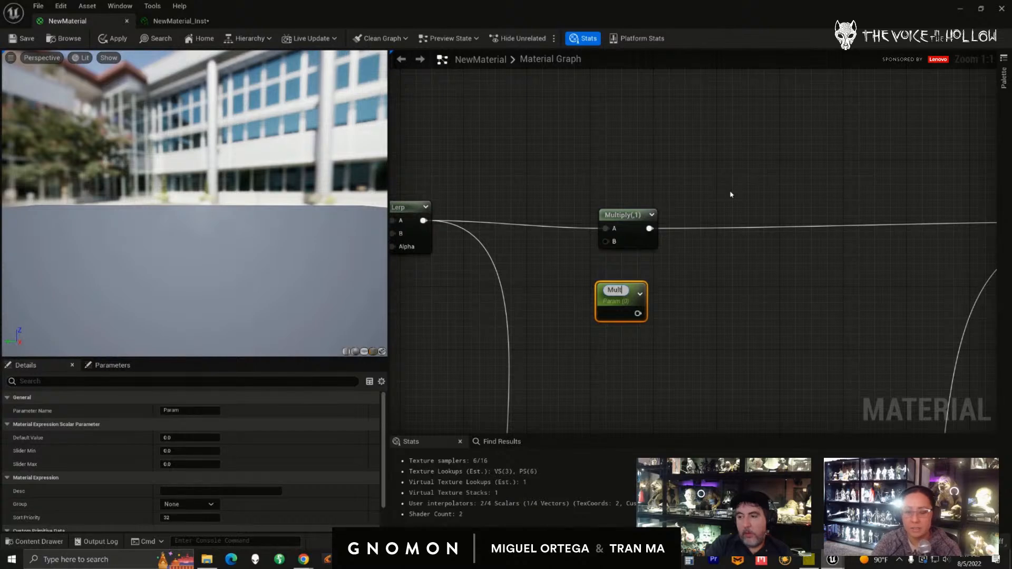
pyautogui.write('Mult')
pyautogui.press('Return')
pyautogui.click(192, 436)
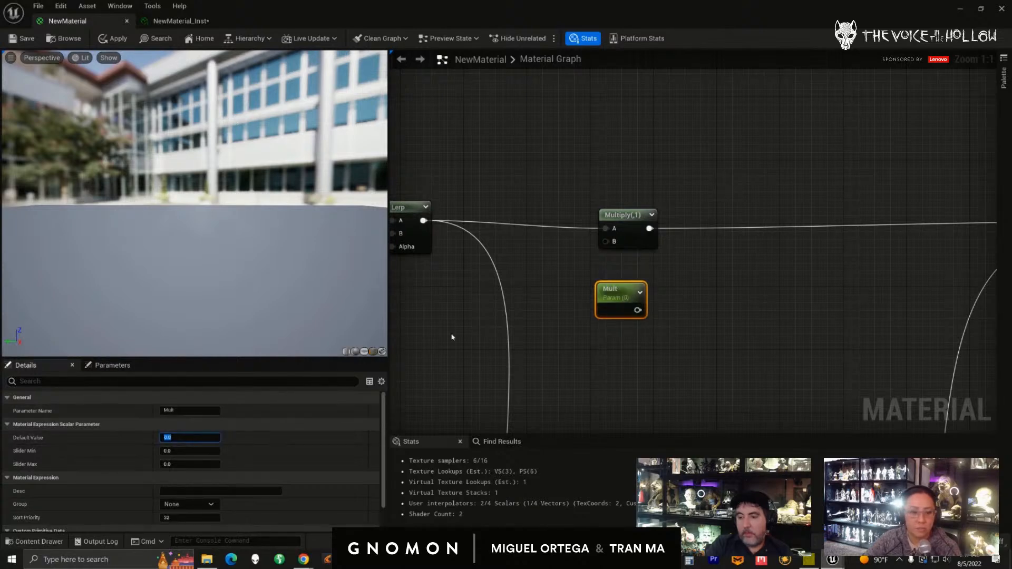
pyautogui.write('1')
pyautogui.click(548, 332)
pyautogui.moveTo(635, 311); pyautogui.dragTo(606, 242)
pyautogui.moveTo(612, 288); pyautogui.dragTo(540, 269)
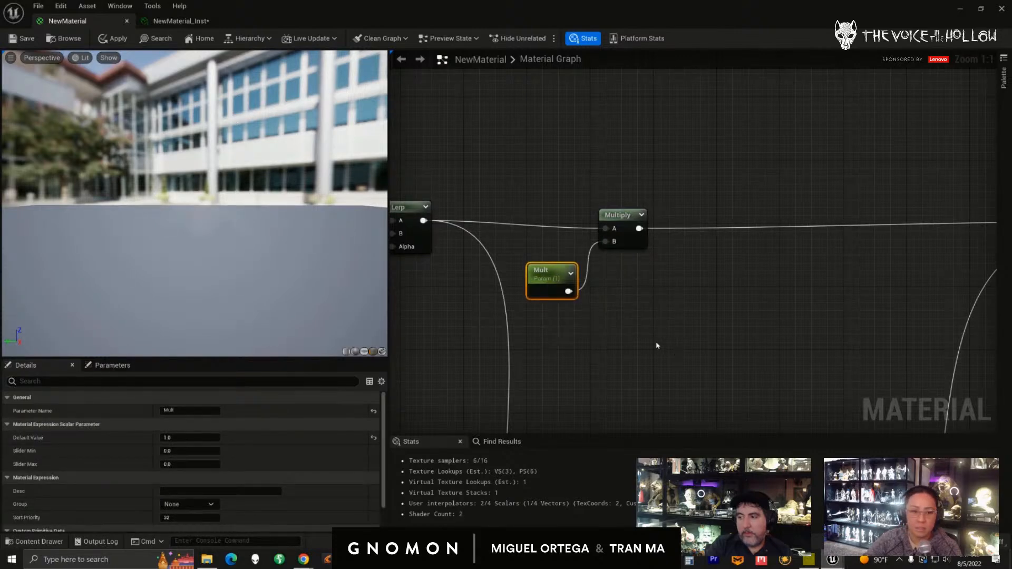
# - Insert a second Multiply between the Mult-driven Multiply and Emissive Color, lined up with the first one
pyautogui.scroll(-3, 663, 347)
pyautogui.moveTo(669, 316); pyautogui.dragTo(664, 279, button='right')
pyautogui.moveTo(599, 183); pyautogui.dragTo(600, 172)
pyautogui.moveTo(635, 248); pyautogui.dragTo(590, 266, button='right')
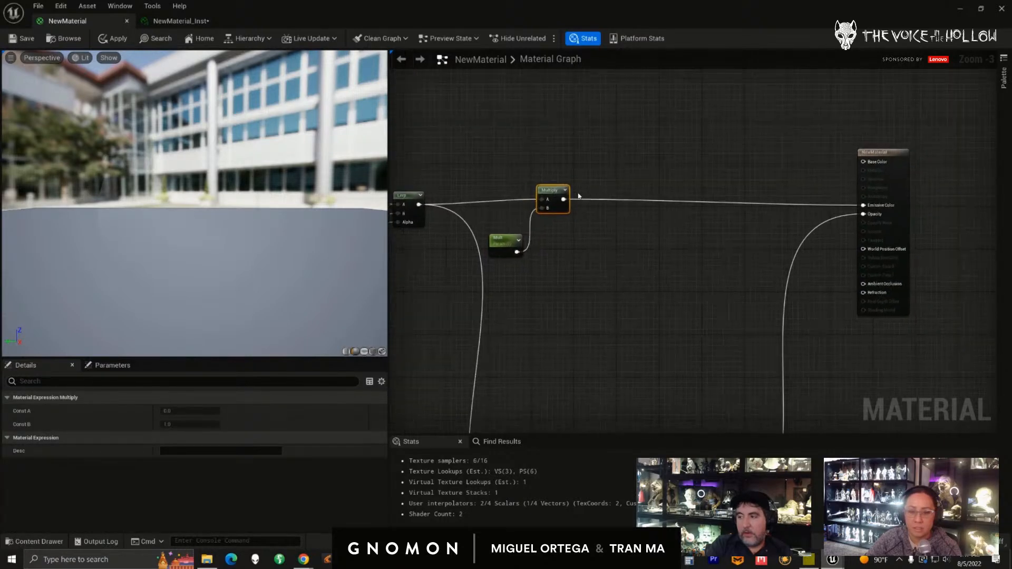
pyautogui.moveTo(564, 199); pyautogui.dragTo(635, 232)
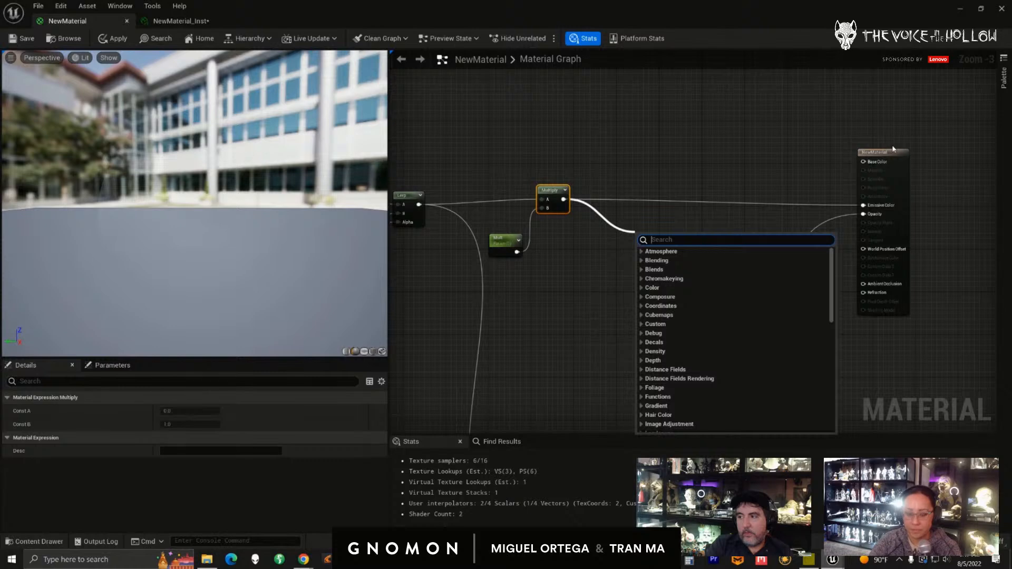
pyautogui.write('mut')
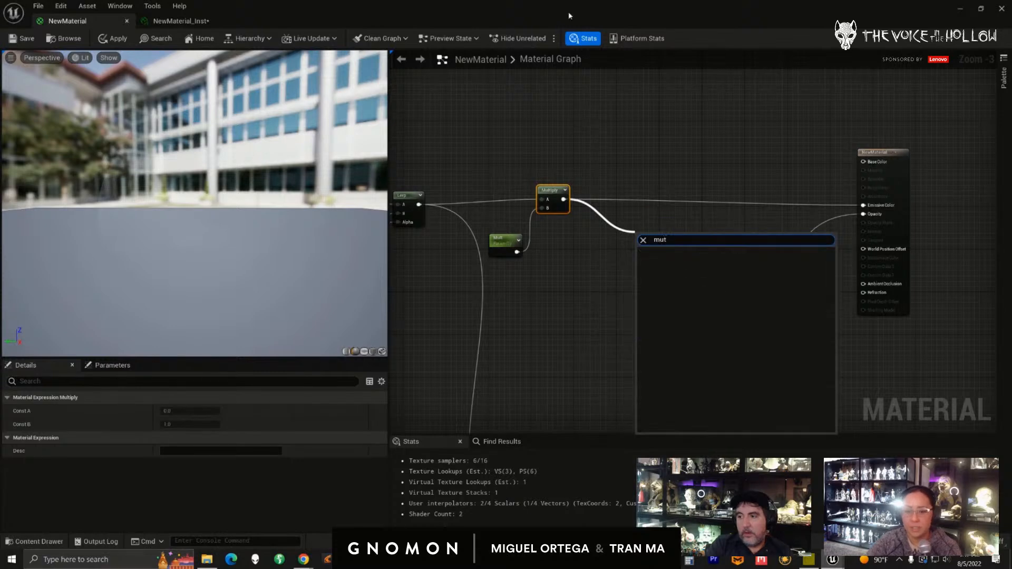
pyautogui.press('BackSpace')
pyautogui.write('lt')
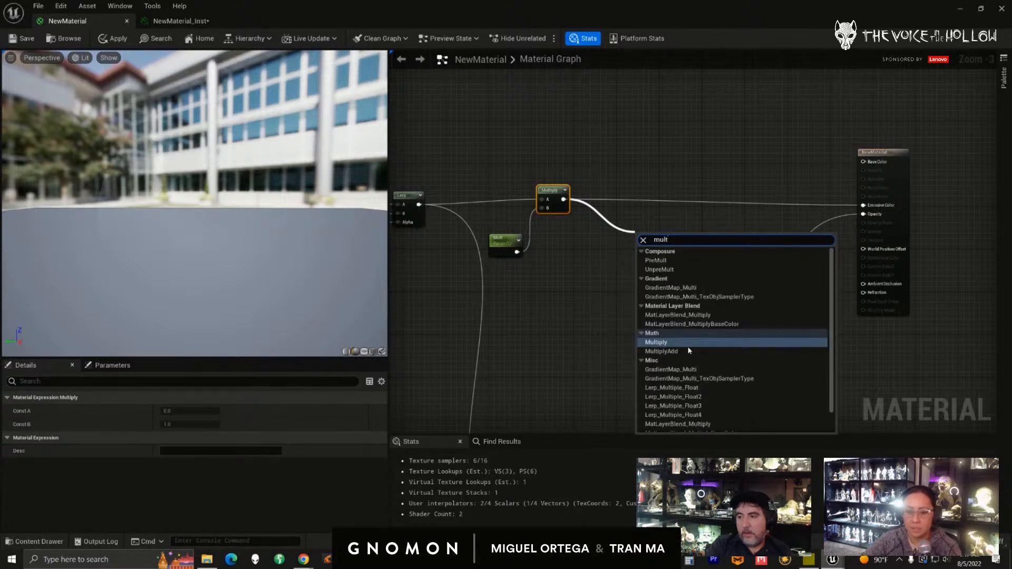
pyautogui.click(667, 339)
pyautogui.moveTo(653, 237); pyautogui.dragTo(863, 205)
pyautogui.moveTo(651, 217); pyautogui.dragTo(662, 185)
pyautogui.scroll(1, 598, 231)
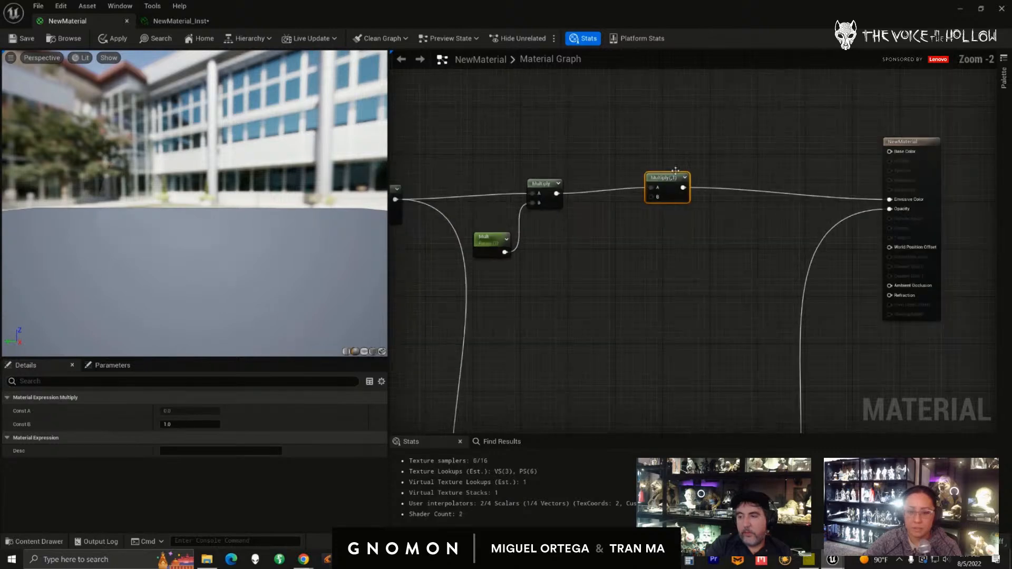
# - Add a three-component constant, convert it to a parameter named Color Tint, and connect it to the second Multiply's B input
pyautogui.click(612, 248)
pyautogui.rightClick(635, 279)
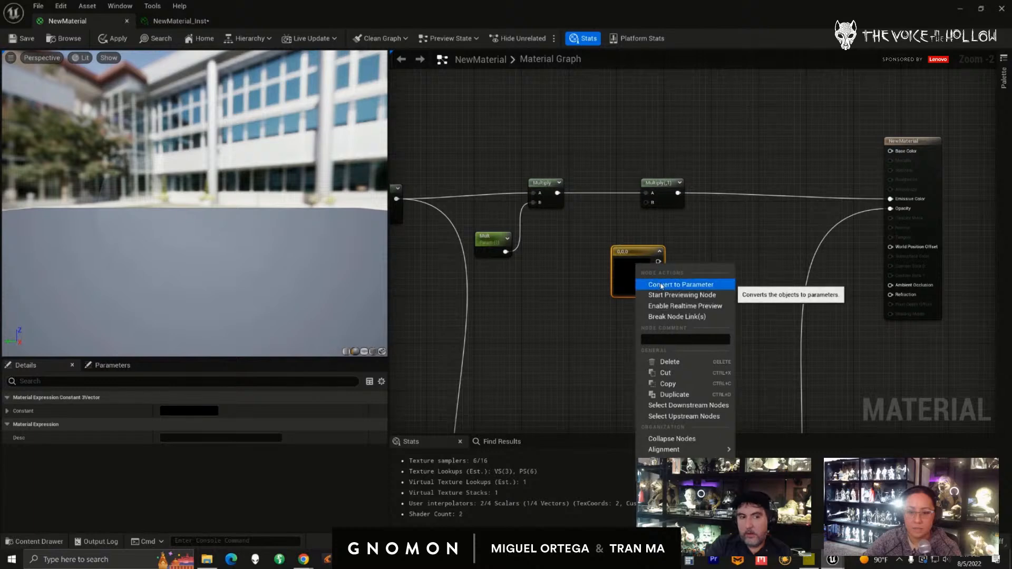
pyautogui.click(653, 284)
pyautogui.write('Colo')
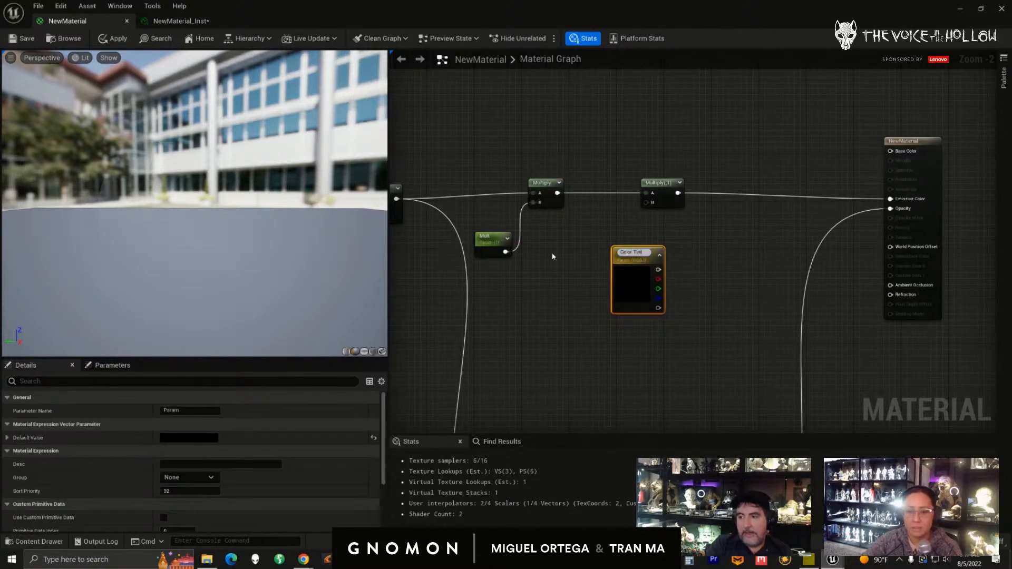
pyautogui.write('r Tint')
pyautogui.press('Return')
pyautogui.moveTo(651, 257); pyautogui.dragTo(646, 202)
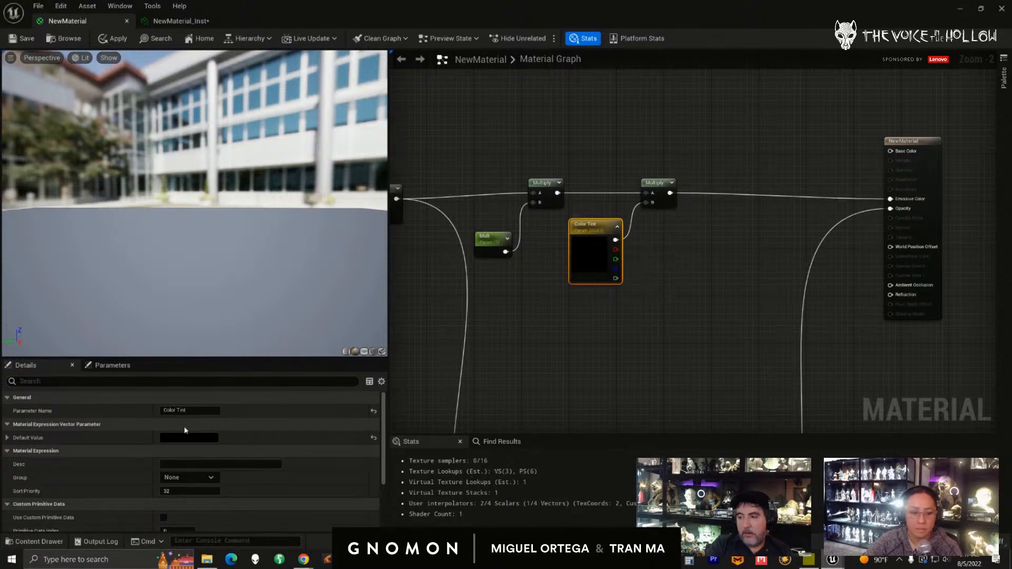
# - Set Color Tint's default value to a light turquoise and settle the node beneath the emissive Multiply nodes
pyautogui.click(190, 438)
pyautogui.moveTo(240, 353); pyautogui.dragTo(226, 346)
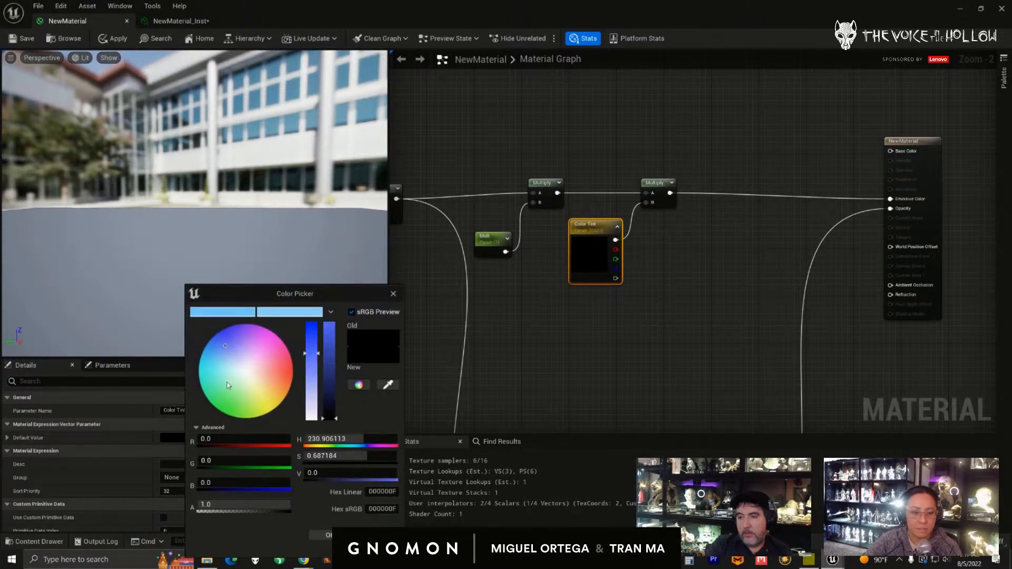
pyautogui.click(227, 374)
pyautogui.click(329, 342)
pyautogui.click(311, 342)
pyautogui.click(327, 535)
pyautogui.moveTo(594, 230); pyautogui.dragTo(583, 242)
# - Examine the opacity chain's final Multiply and its Opacity Power parameter
pyautogui.scroll(-2, 594, 347)
pyautogui.moveTo(597, 364); pyautogui.dragTo(662, 250, button='right')
pyautogui.moveTo(663, 309); pyautogui.dragTo(585, 274, button='right')
pyautogui.click(656, 352)
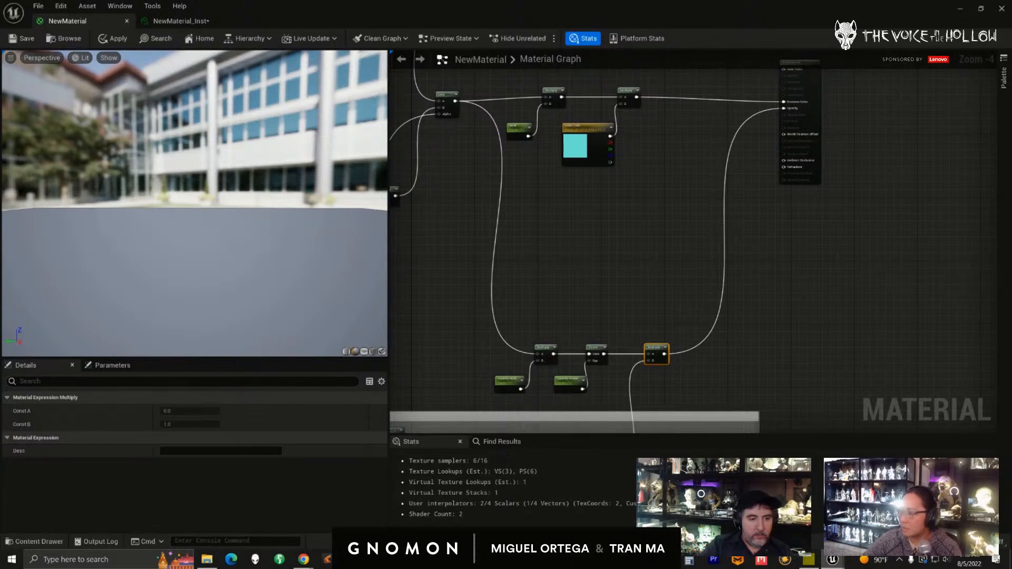
pyautogui.moveTo(572, 283); pyautogui.dragTo(619, 194, button='right')
pyautogui.scroll(3, 600, 287)
pyautogui.moveTo(632, 313); pyautogui.dragTo(618, 312)
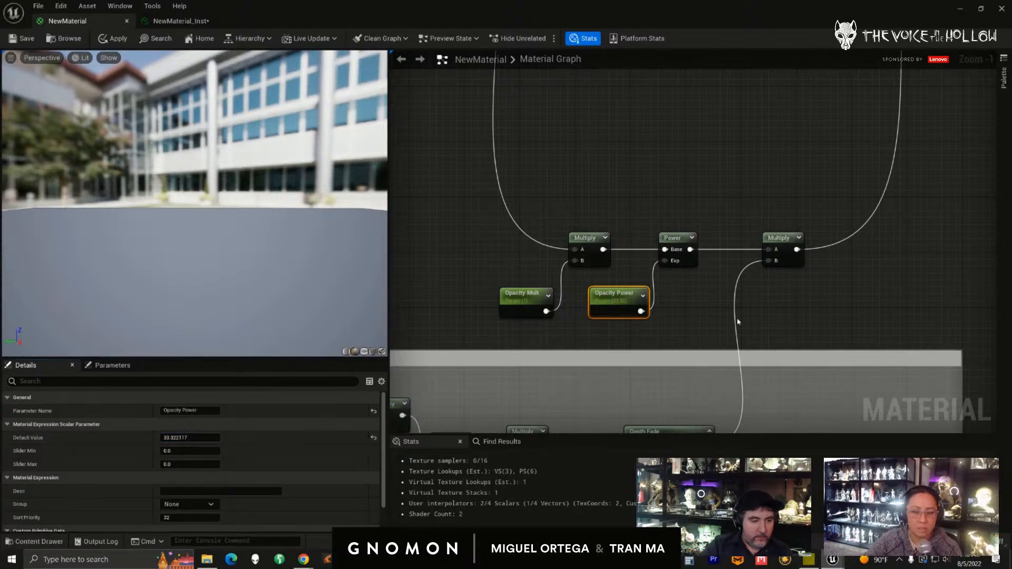
# - Preview the Multiply that feeds Depth Fade's Opacity input, using a plane as the preview mesh
pyautogui.scroll(-4, 712, 303)
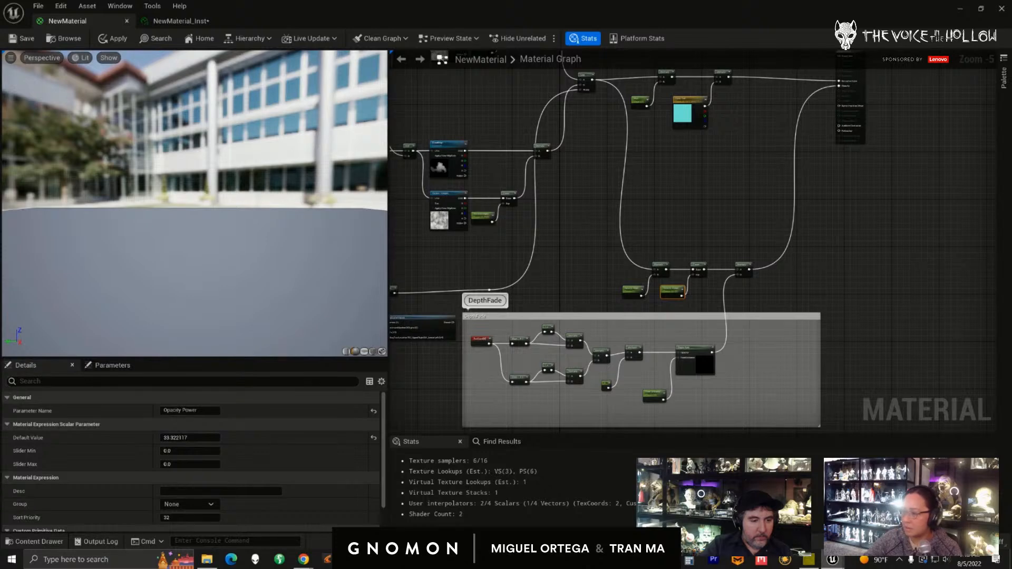
pyautogui.scroll(3, 623, 378)
pyautogui.click(651, 337)
pyautogui.rightClick(650, 335)
pyautogui.click(685, 354)
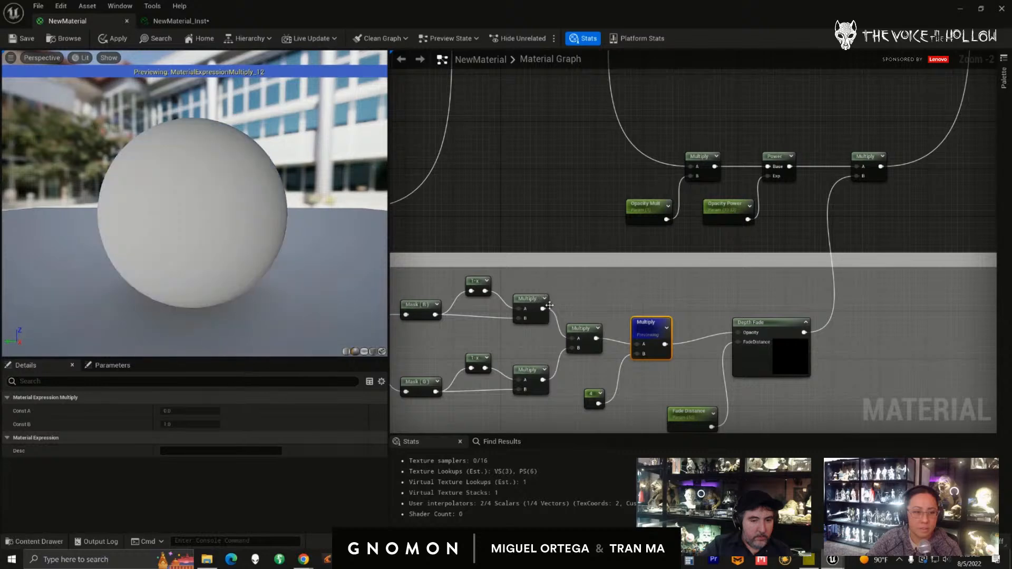
pyautogui.click(364, 352)
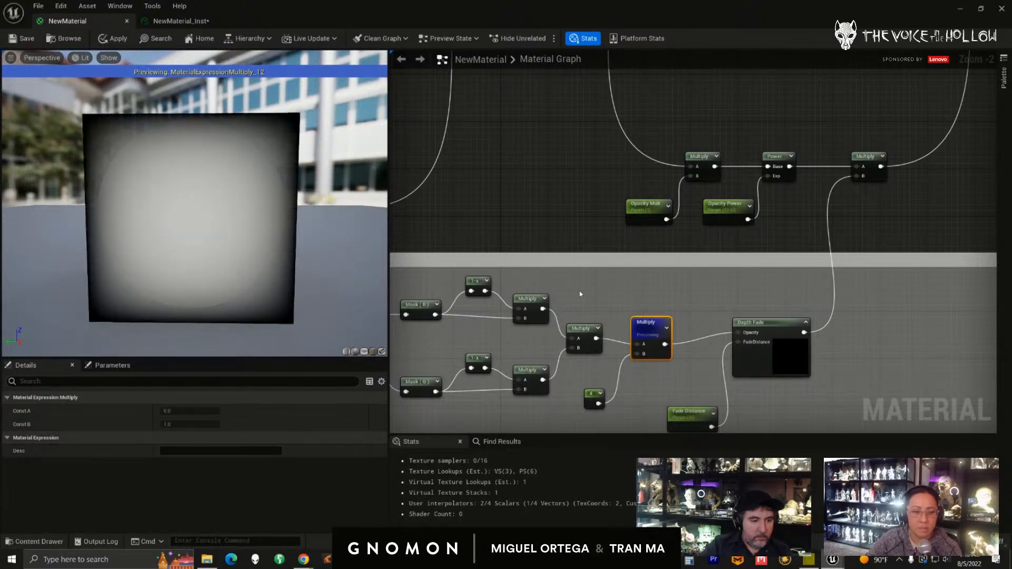
# - Check the Depth Fade and Opacity Mult nodes, and set Opacity Power's default value to 1
pyautogui.moveTo(760, 306); pyautogui.dragTo(719, 308, button='right')
pyautogui.click(738, 332)
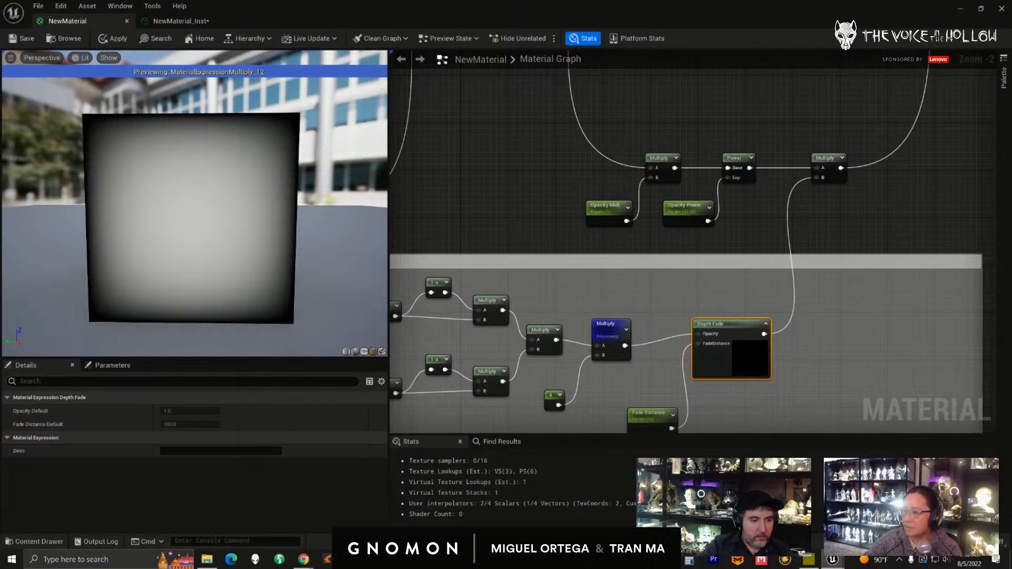
pyautogui.moveTo(605, 261); pyautogui.dragTo(594, 292, button='right')
pyautogui.moveTo(596, 248); pyautogui.dragTo(589, 241)
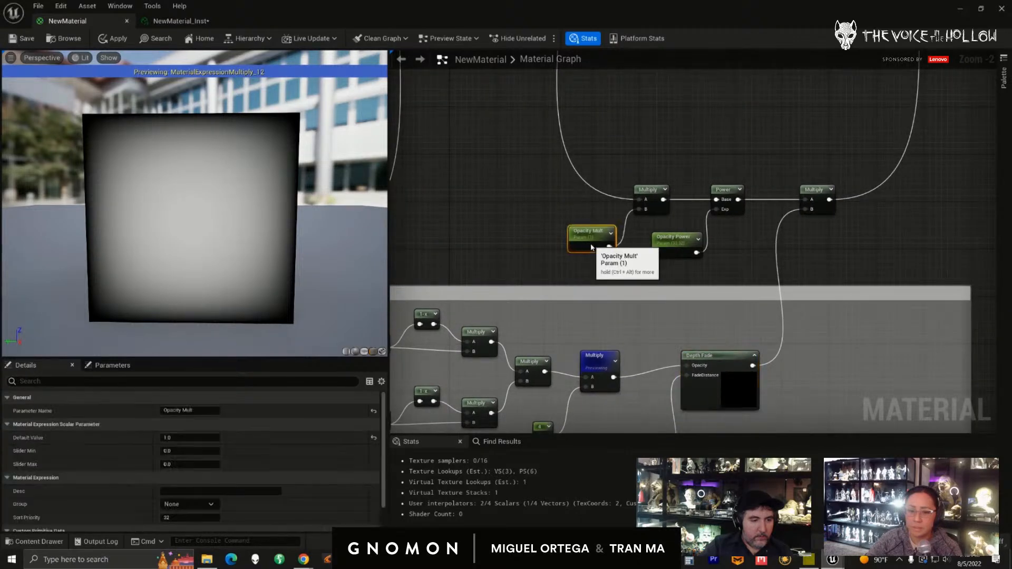
pyautogui.moveTo(635, 239); pyautogui.dragTo(635, 278, button='right')
pyautogui.click(650, 291)
pyautogui.click(189, 437)
pyautogui.write('1')
pyautogui.press('Return')
# - Stop previewing the DepthFade Multiply and raise Opacity Mult's default value to about 36.21
pyautogui.click(557, 287)
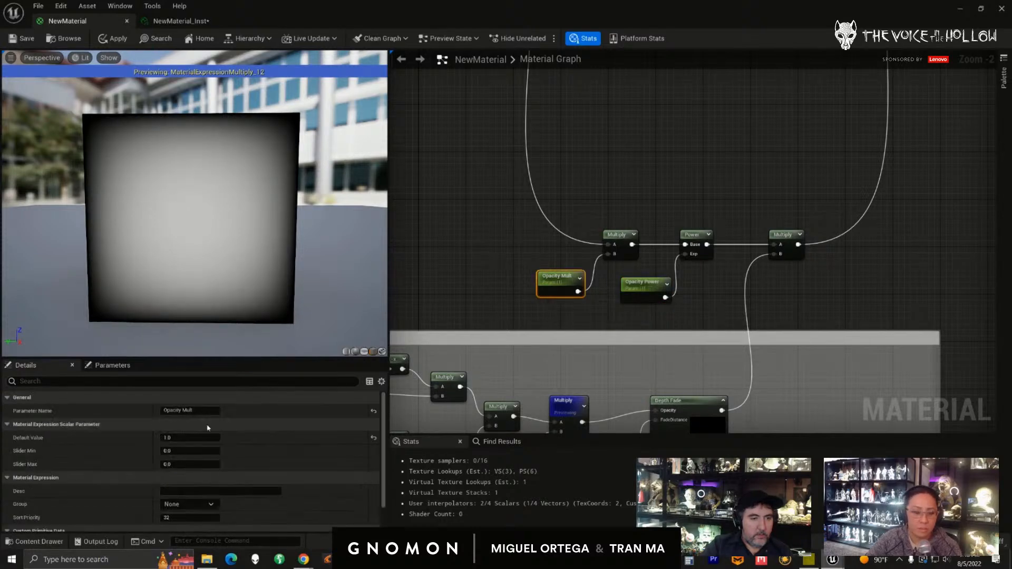
pyautogui.rightClick(578, 410)
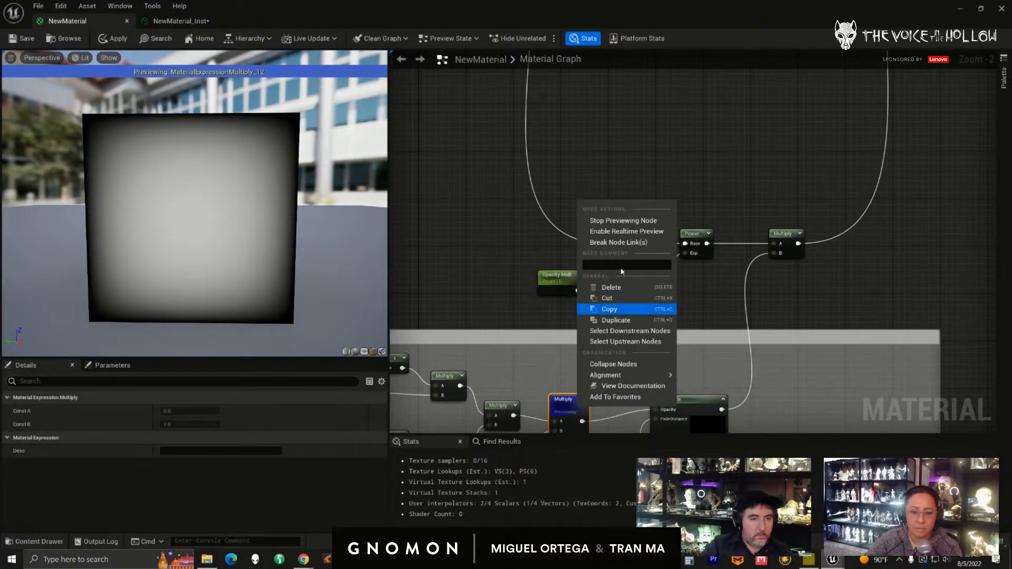
pyautogui.click(601, 220)
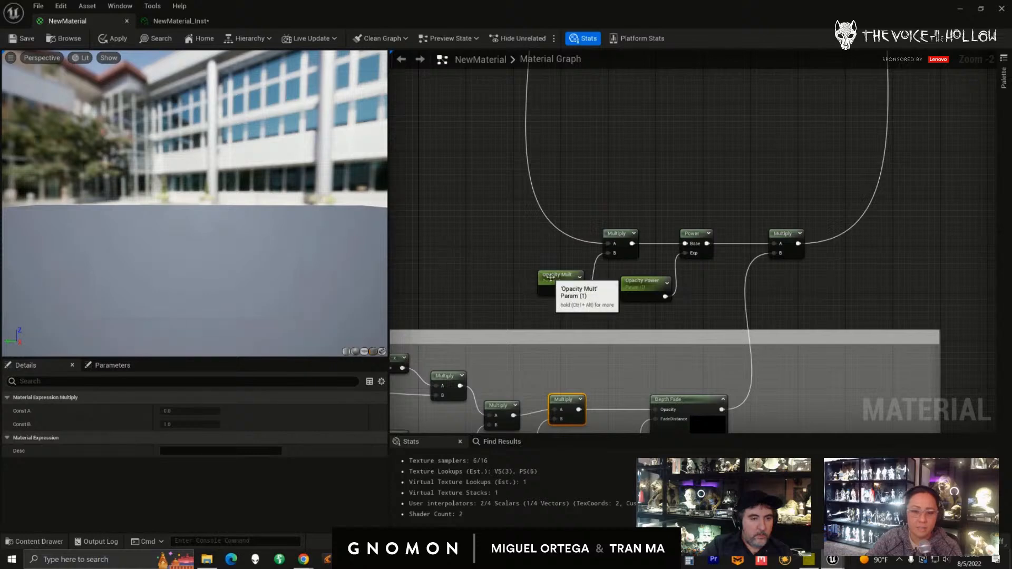
pyautogui.moveTo(562, 281); pyautogui.dragTo(555, 287)
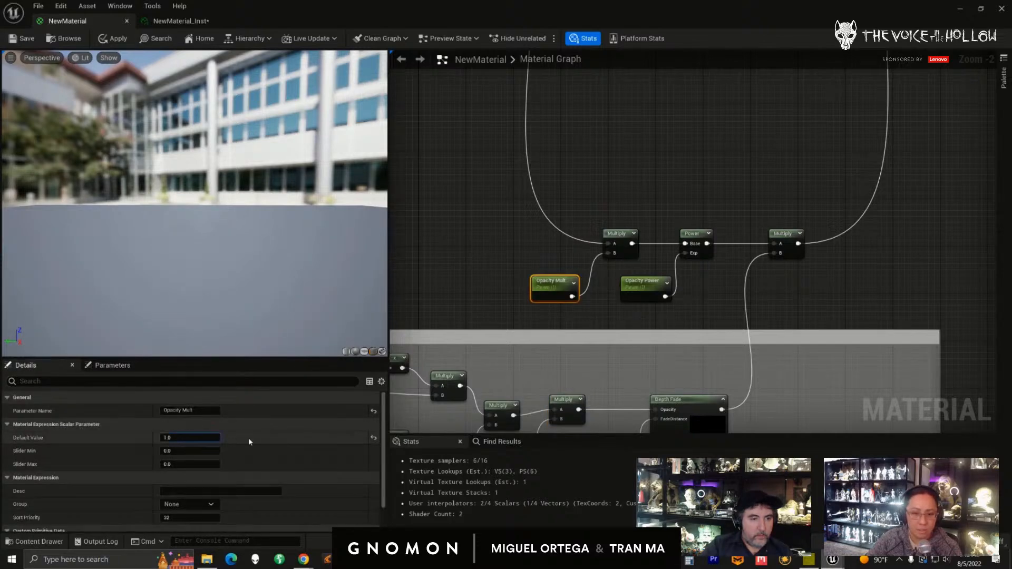
pyautogui.moveTo(194, 438); pyautogui.dragTo(248, 432)
pyautogui.moveTo(621, 234); pyautogui.dragTo(601, 229)
pyautogui.moveTo(547, 290); pyautogui.dragTo(543, 285)
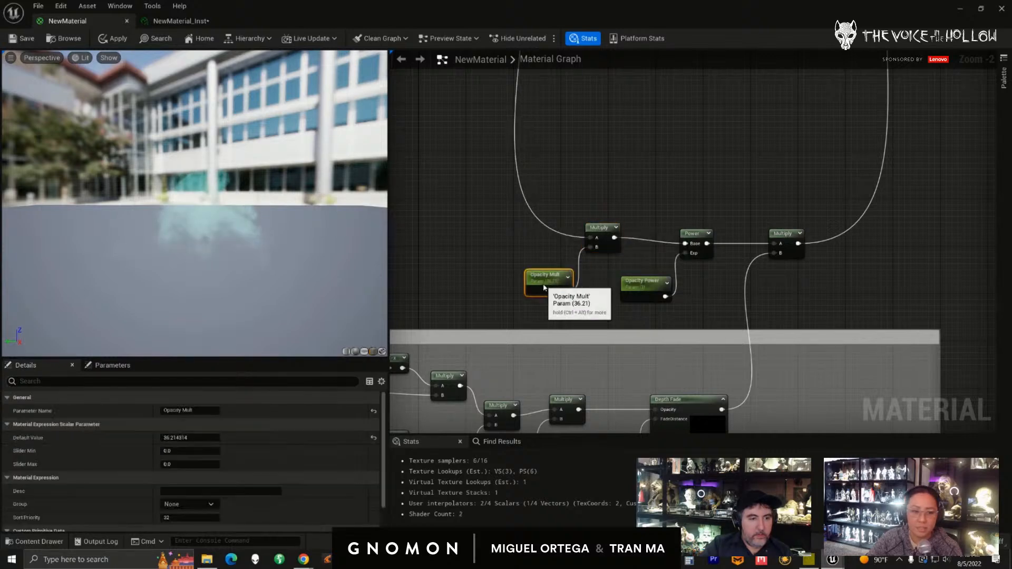
# - Set Opacity Mult's default value to 40 and move its node slightly away from the Multiply it feeds
pyautogui.moveTo(197, 438); pyautogui.dragTo(219, 441)
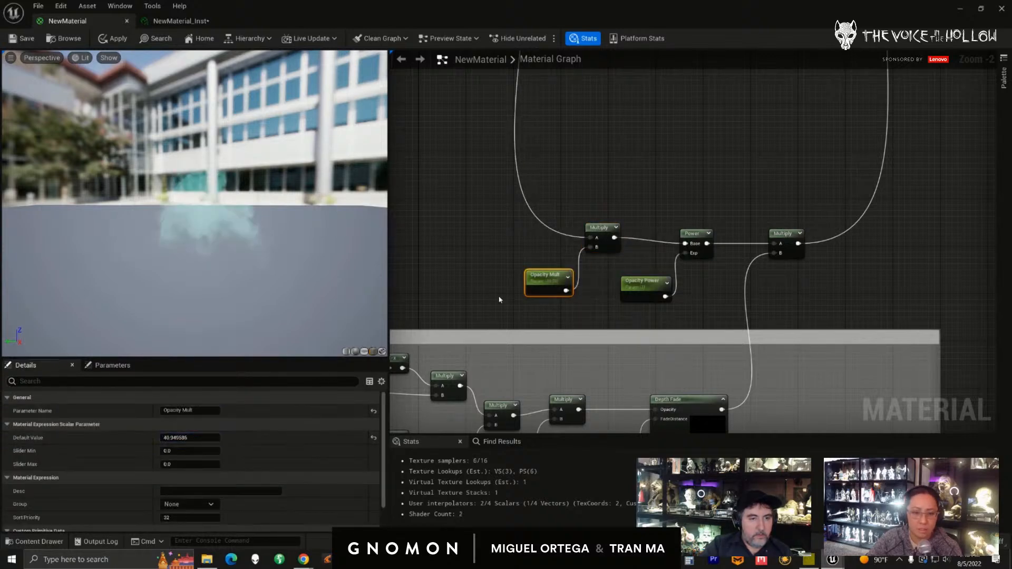
pyautogui.scroll(1, 495, 303)
pyautogui.click(196, 439)
pyautogui.write('40')
pyautogui.press('Return')
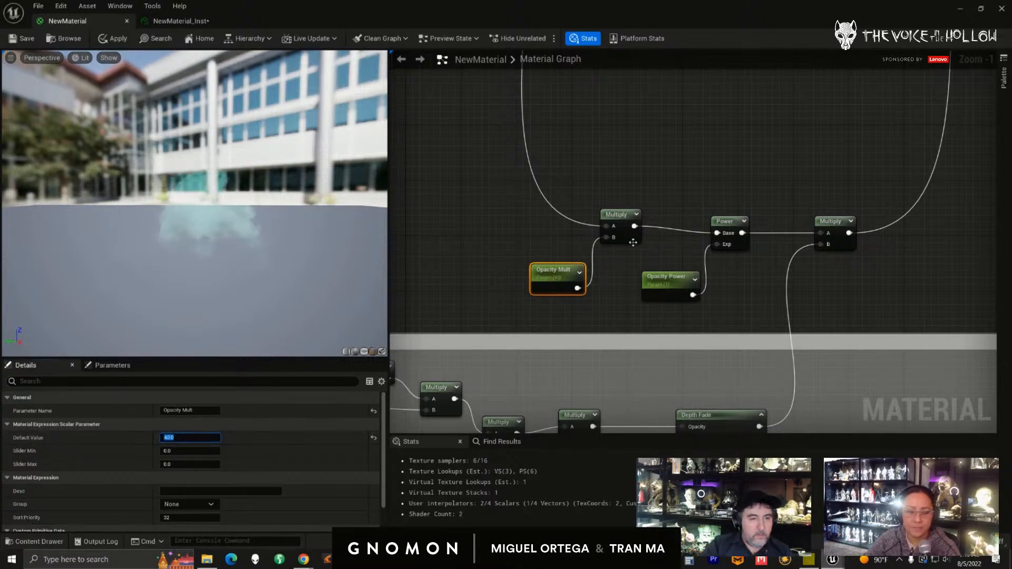
pyautogui.moveTo(559, 271); pyautogui.dragTo(544, 278)
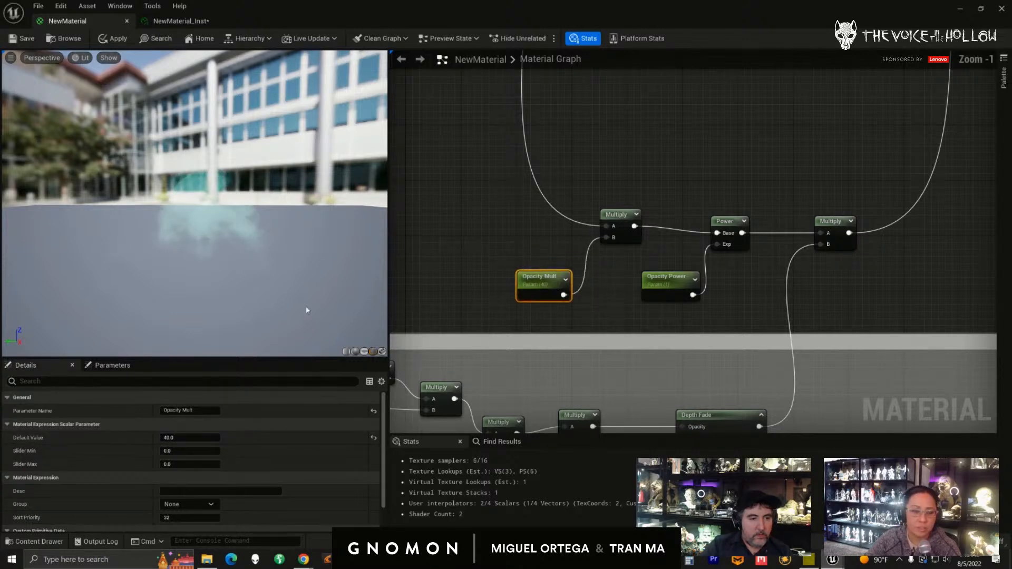
# - Select the Opacity Mult and Opacity Power parameters with their Multiply and Power nodes, and save the material
pyautogui.scroll(-4, 617, 274)
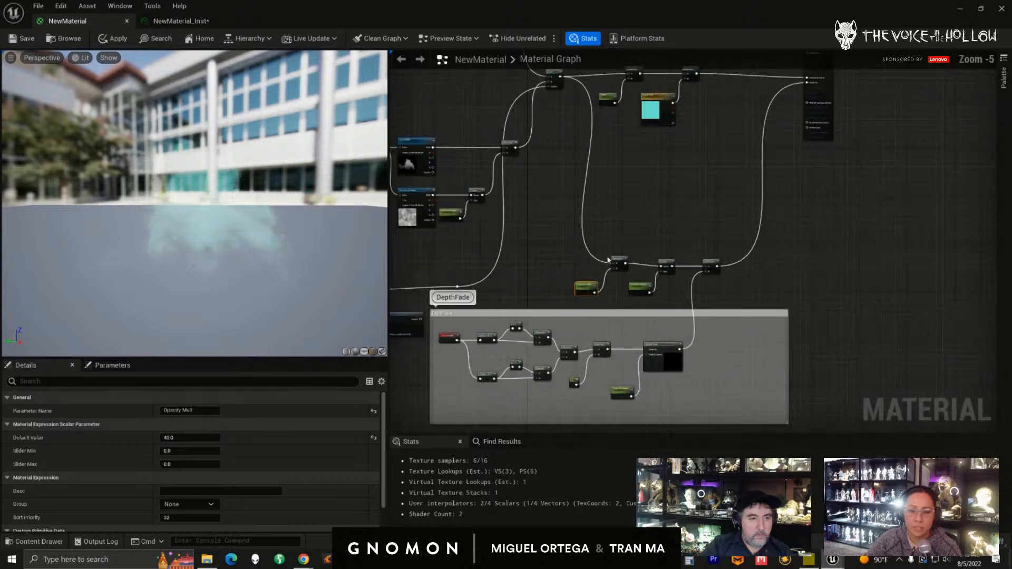
pyautogui.moveTo(680, 296); pyautogui.dragTo(680, 296)
pyautogui.moveTo(592, 261); pyautogui.dragTo(556, 211, button='right')
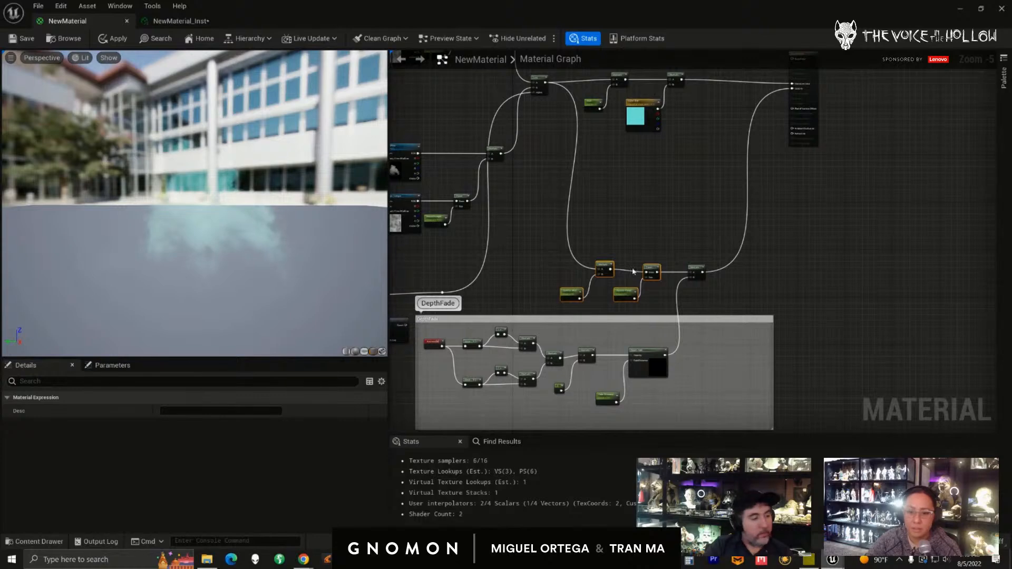
pyautogui.scroll(2, 638, 268)
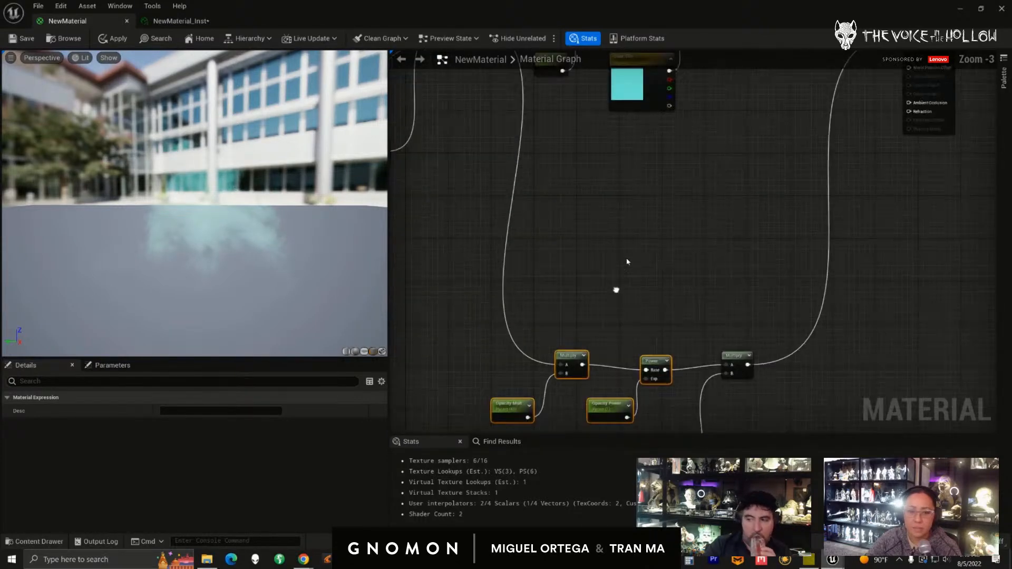
pyautogui.scroll(-2, 619, 261)
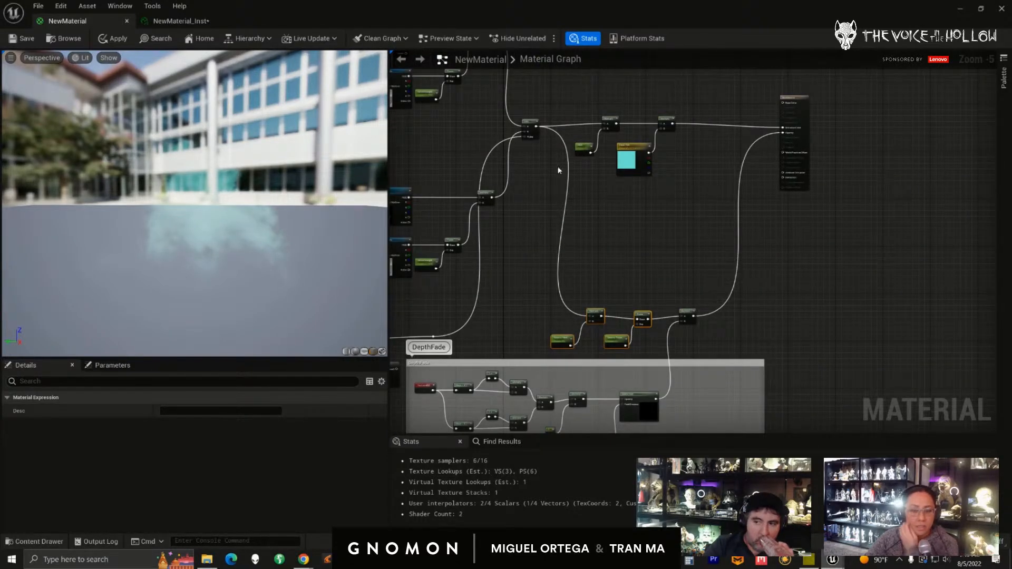
pyautogui.hotkey('ctrl', 's')
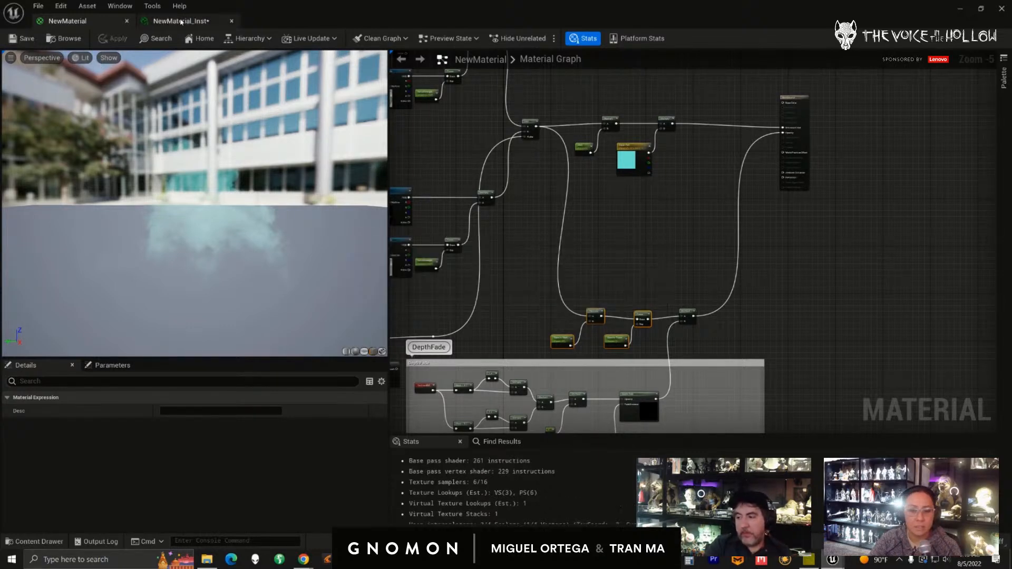
# - Check the fog and its parameters in NewMaterial_Inst, and move the editor window aside to return to the village level
pyautogui.click(181, 21)
pyautogui.moveTo(390, 317); pyautogui.dragTo(401, 317)
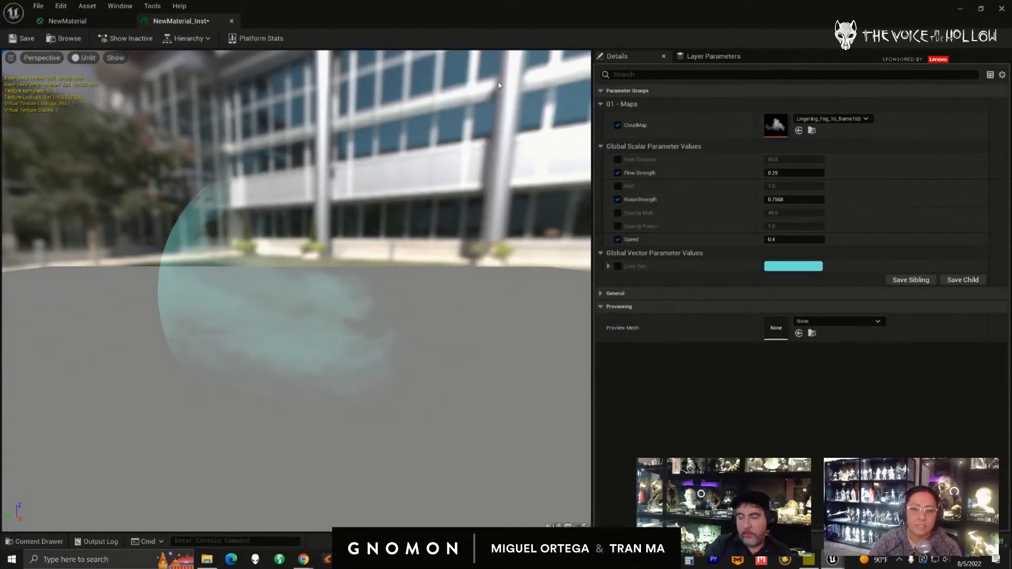
pyautogui.moveTo(607, 15); pyautogui.dragTo(1011, 142)
pyautogui.moveTo(594, 156); pyautogui.dragTo(1011, 142)
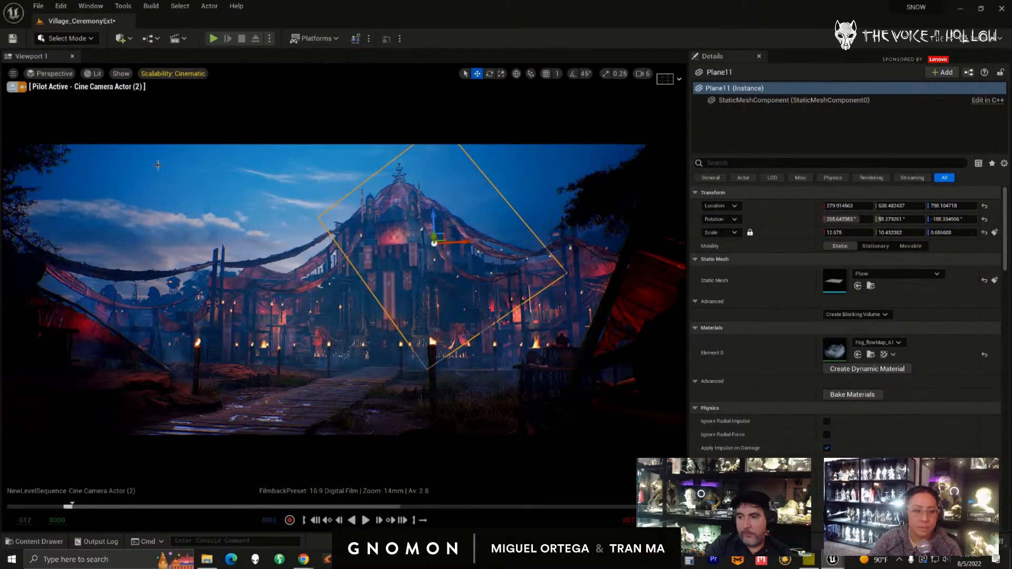
# - Show the placeable basic shapes and place a plane on the path in front of the village
pyautogui.click(123, 6)
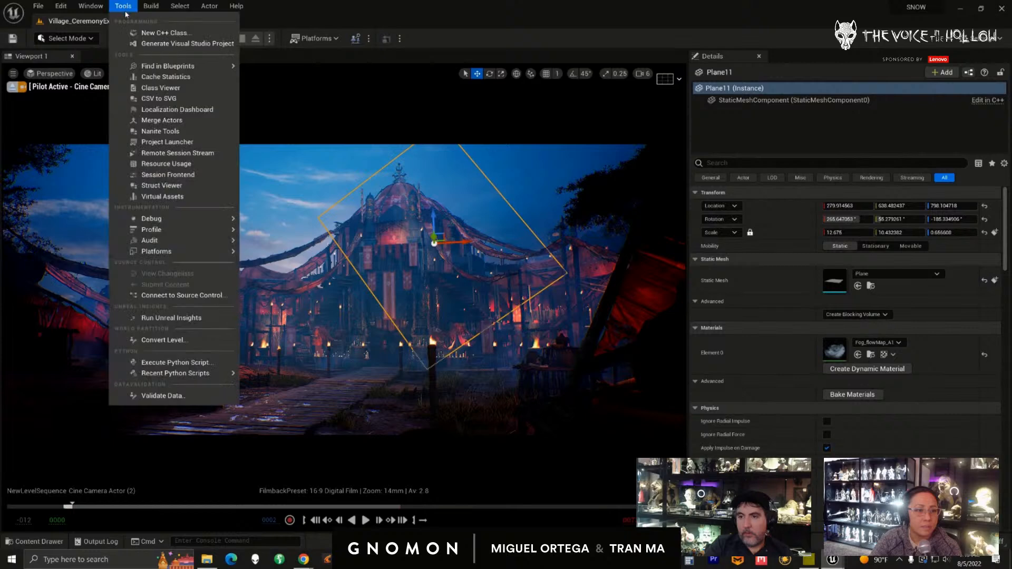
pyautogui.click(90, 6)
pyautogui.click(125, 163)
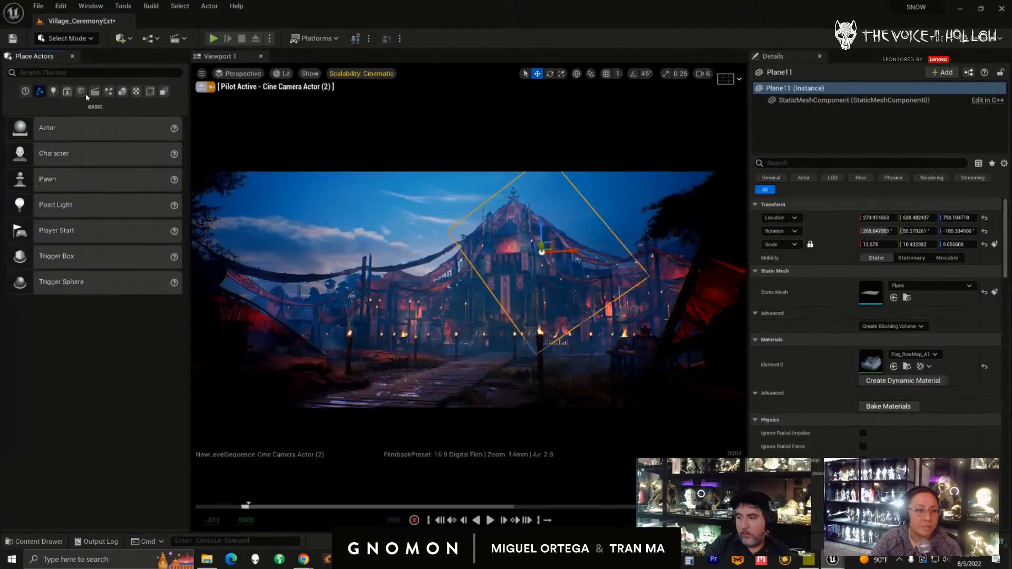
pyautogui.click(81, 93)
pyautogui.moveTo(49, 230); pyautogui.dragTo(464, 374)
# - Stand the plane upright at about 94°, scale it uniformly to about 3.11, and position it over the path at about X 183
pyautogui.press('e')
pyautogui.press('r')
pyautogui.moveTo(625, 351); pyautogui.dragTo(970, 295)
pyautogui.moveTo(455, 374); pyautogui.dragTo(429, 372)
pyautogui.press('w')
pyautogui.moveTo(456, 333); pyautogui.dragTo(455, 281)
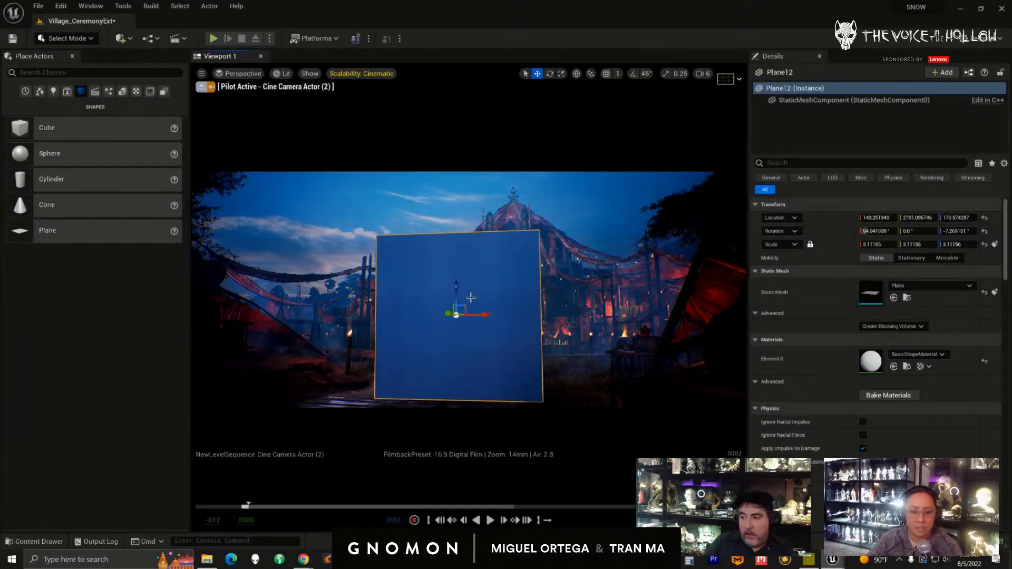
pyautogui.moveTo(483, 313); pyautogui.dragTo(505, 313)
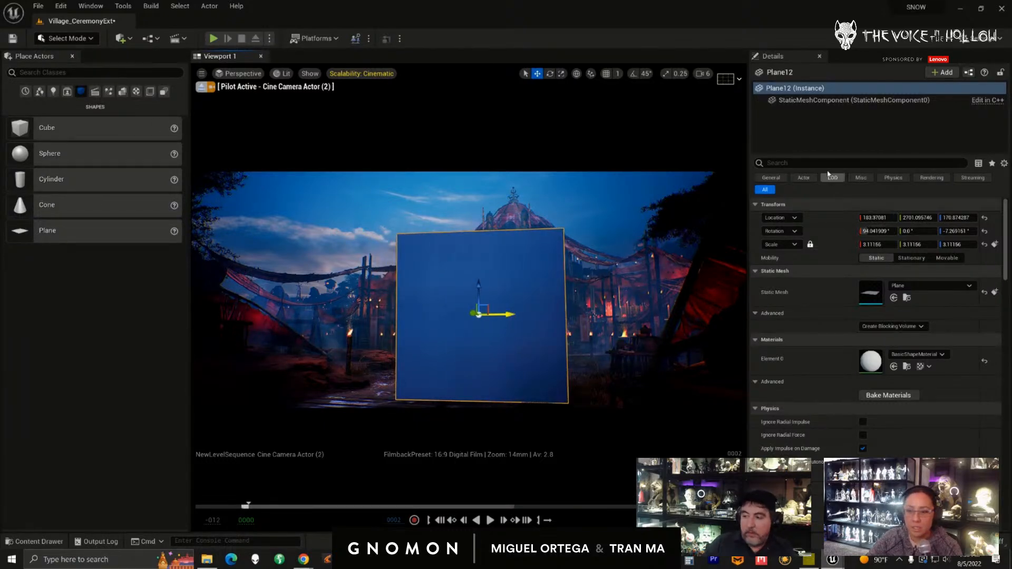
# - Turn off Cast Shadow for the new plane
pyautogui.write('ca')
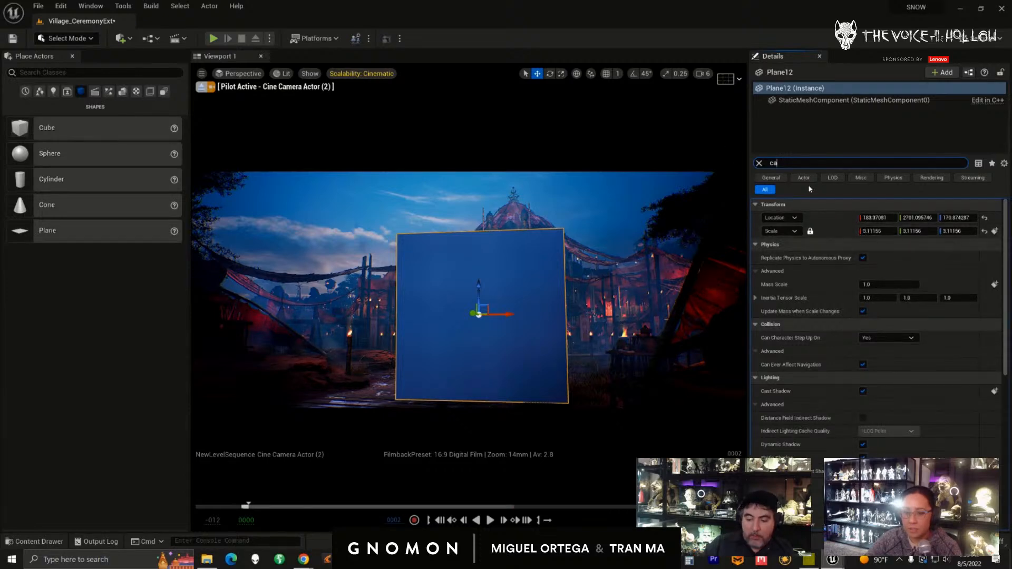
pyautogui.click(862, 391)
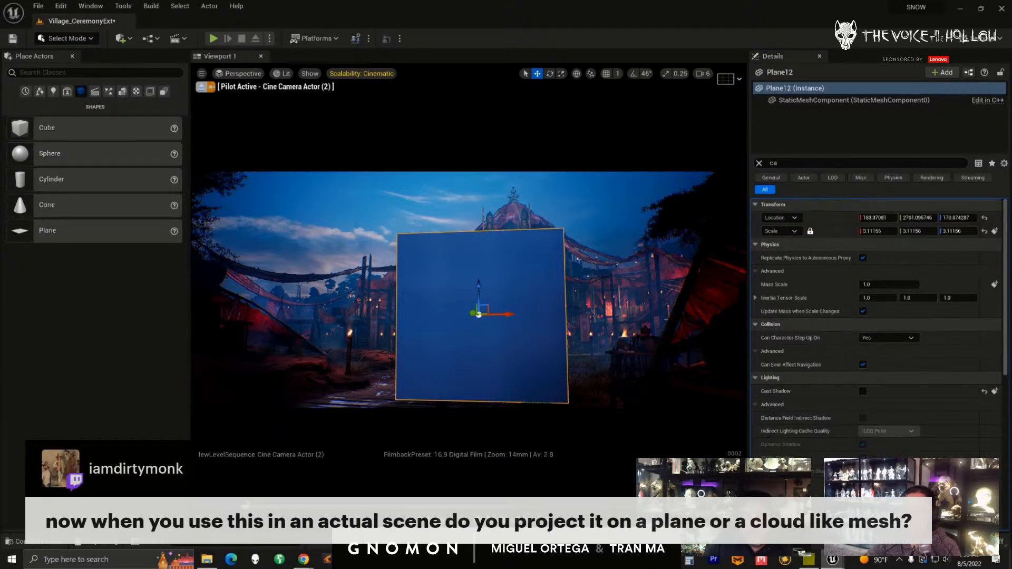
pyautogui.moveTo(1004, 273); pyautogui.dragTo(1004, 242)
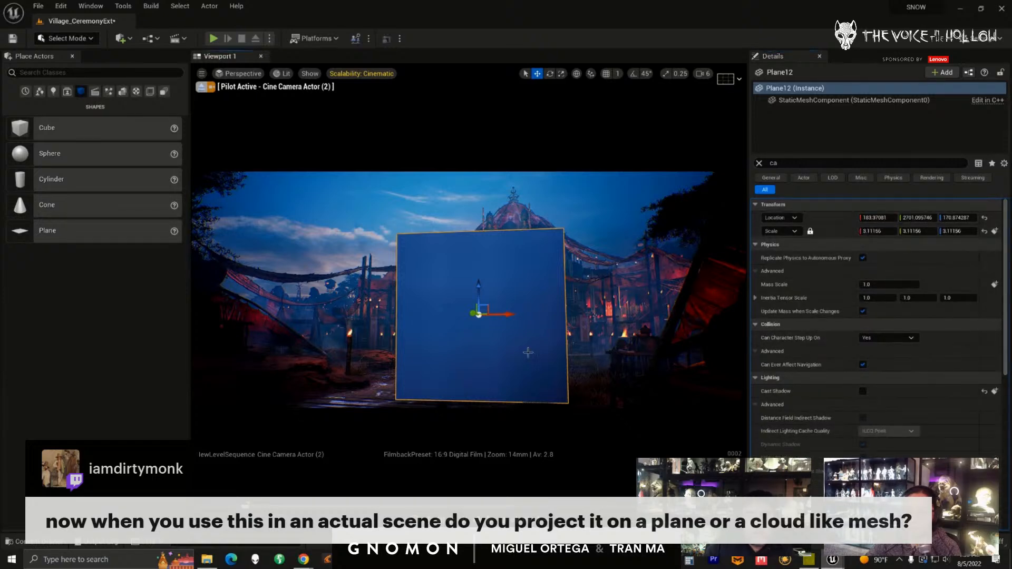
pyautogui.click(759, 163)
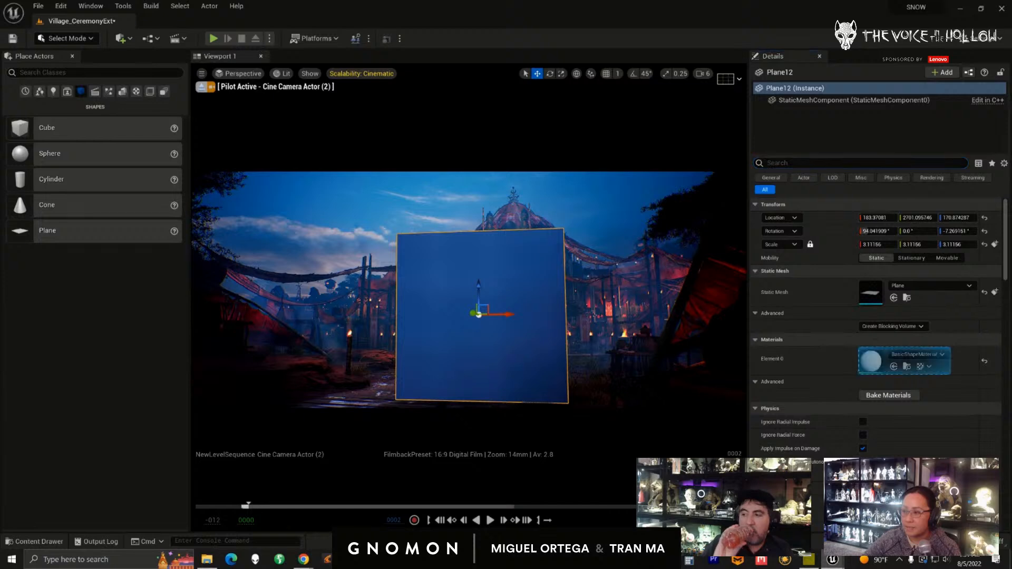
# - Assign NewMaterial_Inst to the plane and move the plane along X to about 106.8
pyautogui.moveTo(855, 359); pyautogui.dragTo(869, 363)
pyautogui.moveTo(509, 315); pyautogui.dragTo(488, 330)
# - Scale the fog plane uniformly to about 5.4 and lower it to about Z 36.6
pyautogui.press('r')
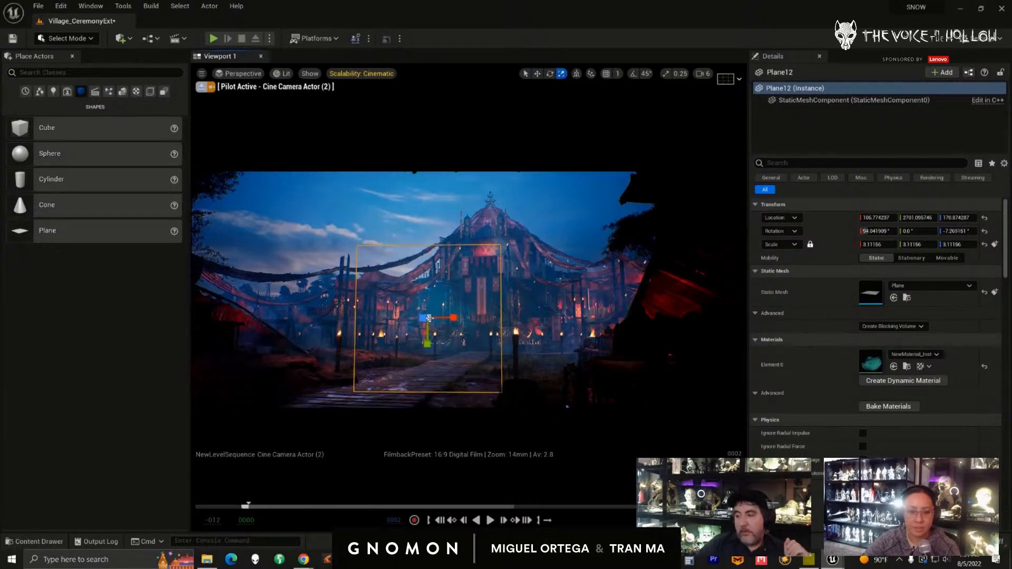
pyautogui.moveTo(427, 318); pyautogui.dragTo(437, 313)
pyautogui.hotkey('ctrl', 'z')
pyautogui.moveTo(871, 244); pyautogui.dragTo(918, 244)
pyautogui.moveTo(552, 343); pyautogui.dragTo(527, 429, button='middle')
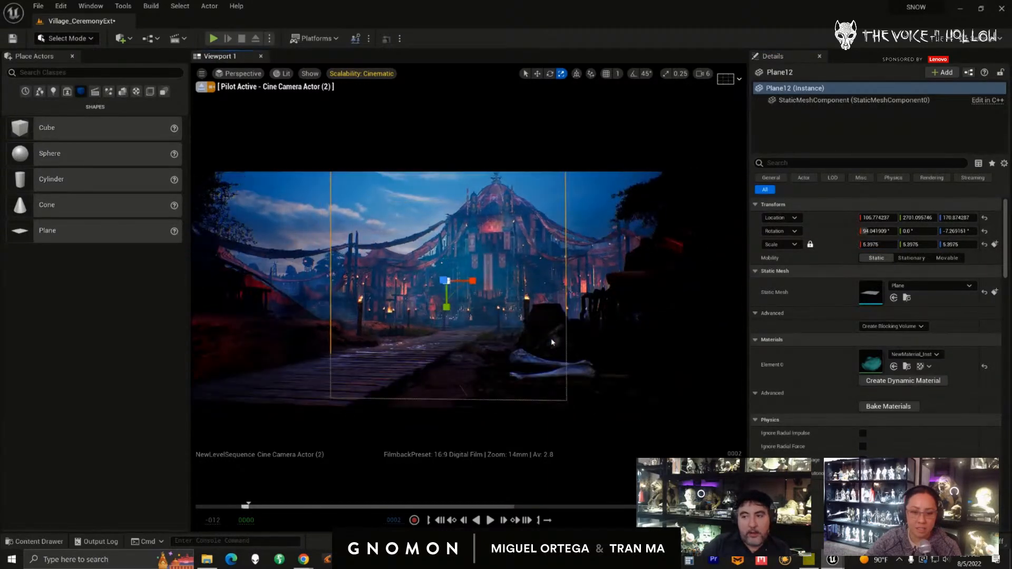
pyautogui.moveTo(552, 343); pyautogui.dragTo(558, 295, button='middle')
pyautogui.press('w')
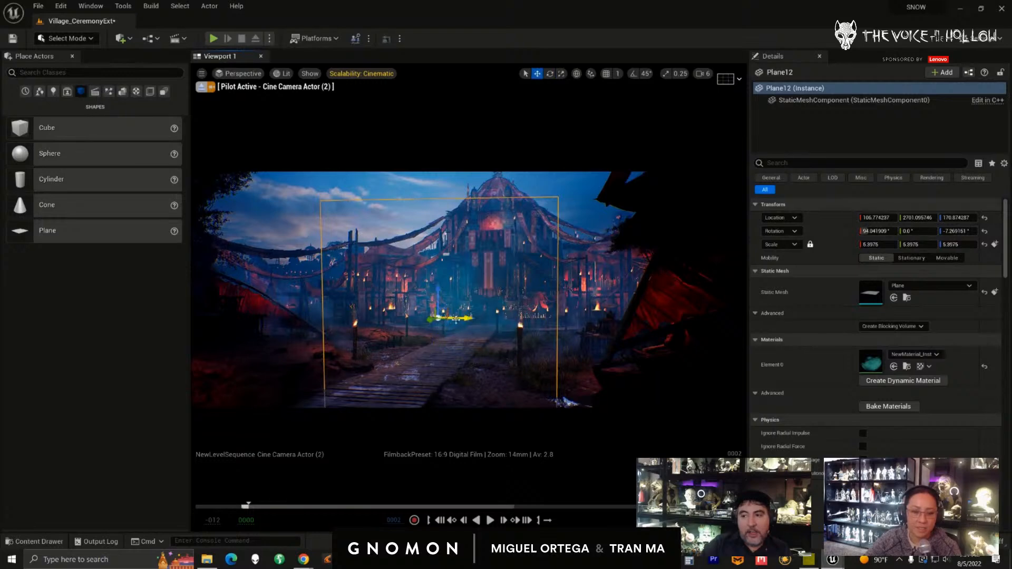
pyautogui.moveTo(439, 298); pyautogui.dragTo(457, 351)
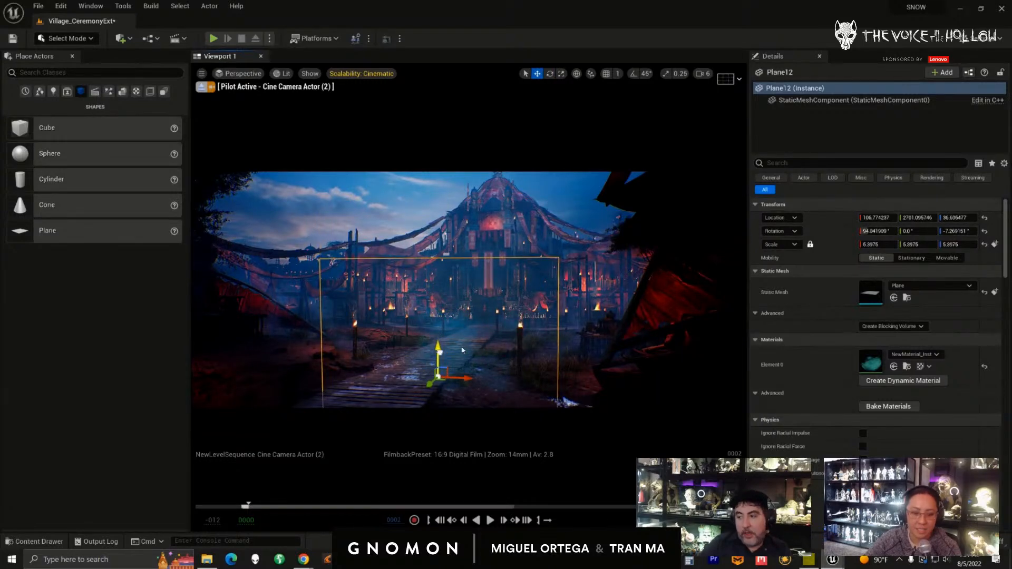
# - Move the fog plane along X to about 170.6 and close the list of placeable actors
pyautogui.moveTo(500, 367); pyautogui.dragTo(485, 350, button='middle')
pyautogui.scroll(3, 498, 360)
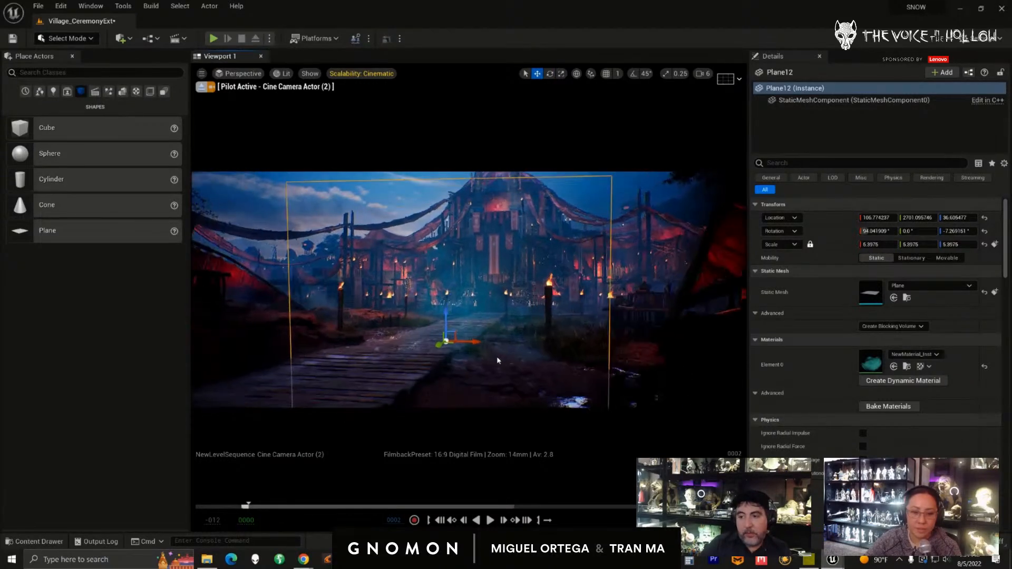
pyautogui.moveTo(548, 361); pyautogui.dragTo(529, 350, button='middle')
pyautogui.moveTo(510, 363); pyautogui.dragTo(556, 364)
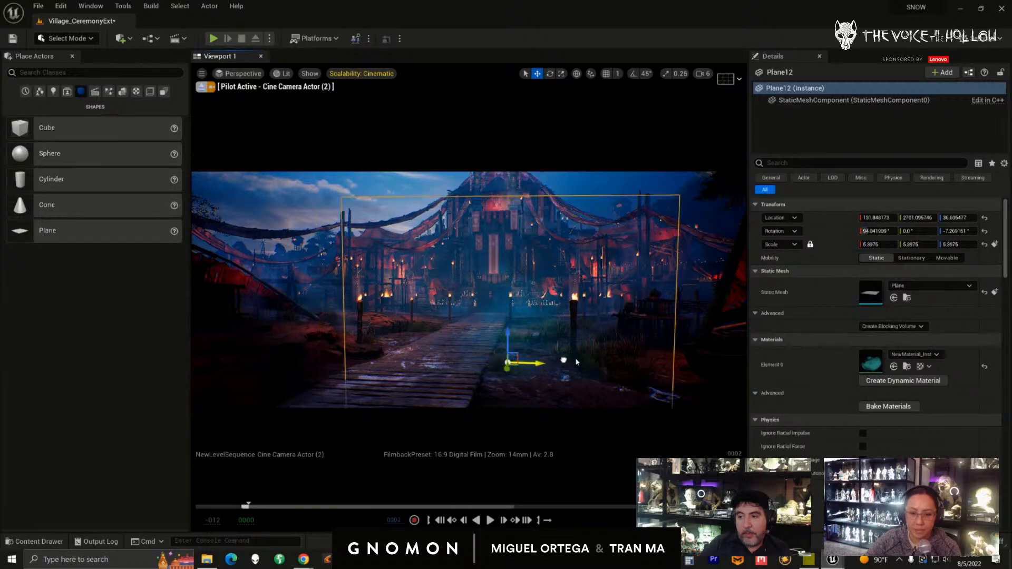
pyautogui.moveTo(452, 387); pyautogui.dragTo(471, 399, button='middle')
pyautogui.scroll(2, 451, 383)
pyautogui.scroll(2, 454, 387)
pyautogui.click(72, 56)
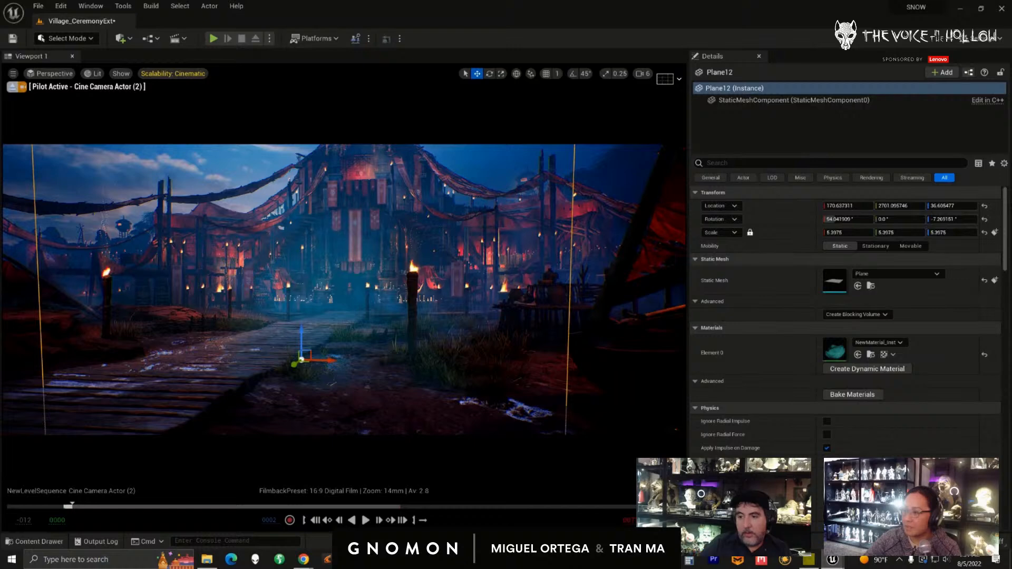
# - Bring the material instance beside the level view, override Color Tint and Mult, and raise Mult to about 3.13
pyautogui.moveTo(1011, 157); pyautogui.dragTo(764, 120)
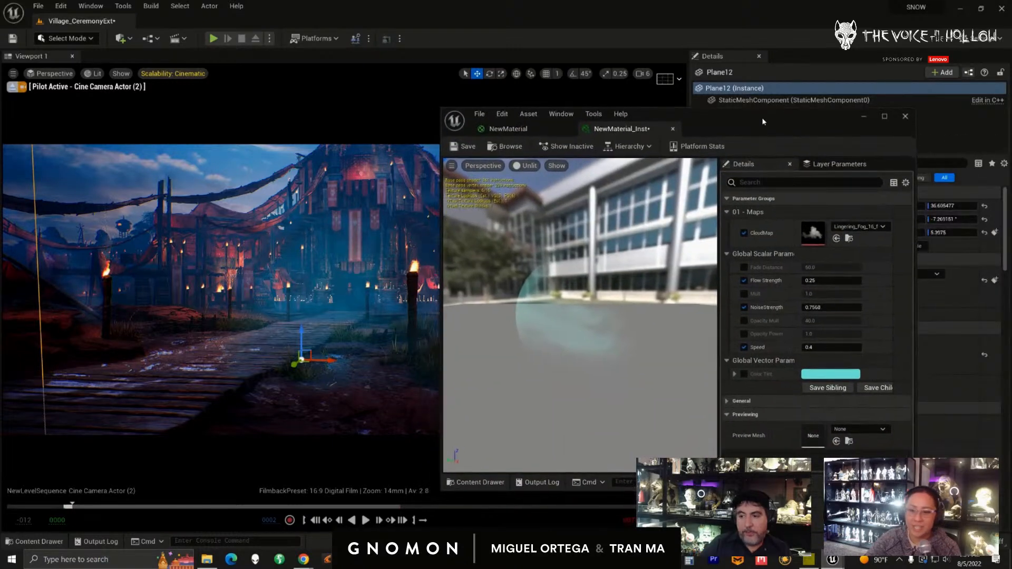
pyautogui.click(743, 373)
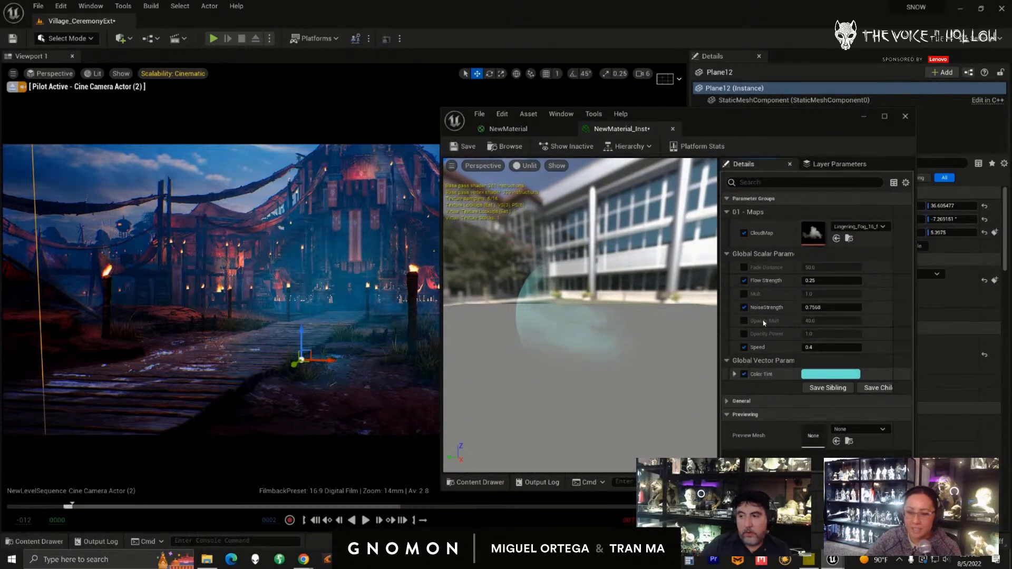
pyautogui.click(744, 293)
pyautogui.moveTo(832, 294); pyautogui.dragTo(959, 218)
# - Move the instance window clear of the fog, override Fade Distance and increase it
pyautogui.moveTo(811, 123); pyautogui.dragTo(825, 70)
pyautogui.click(824, 214)
pyautogui.moveTo(913, 217)
pyautogui.mouseDown()
pyautogui.moveTo(997, 217)
pyautogui.moveTo(967, 217)
pyautogui.mouseUp()
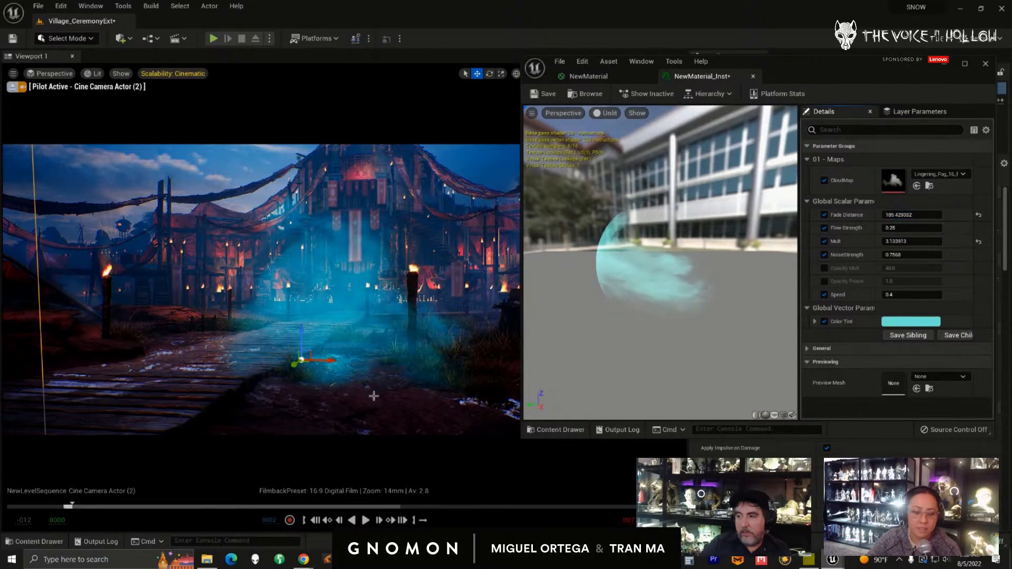
# - Examine the fog plane in the village from several distances and angles, checking how it blends with the ground
pyautogui.moveTo(347, 363); pyautogui.dragTo(380, 402, button='middle')
pyautogui.scroll(-2, 376, 398)
pyautogui.scroll(-1, 369, 393)
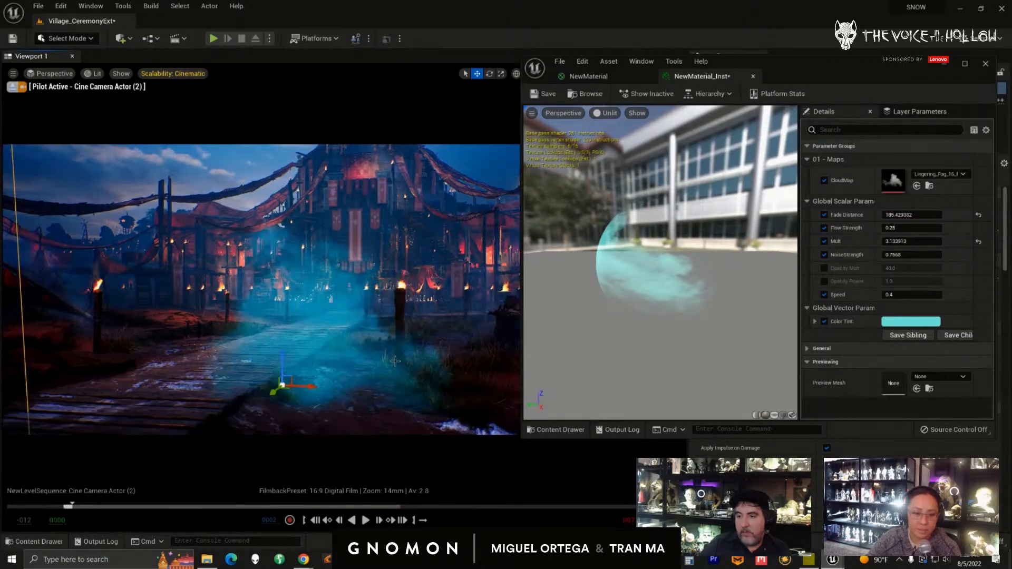
pyautogui.scroll(-5, 347, 377)
pyautogui.scroll(6, 344, 370)
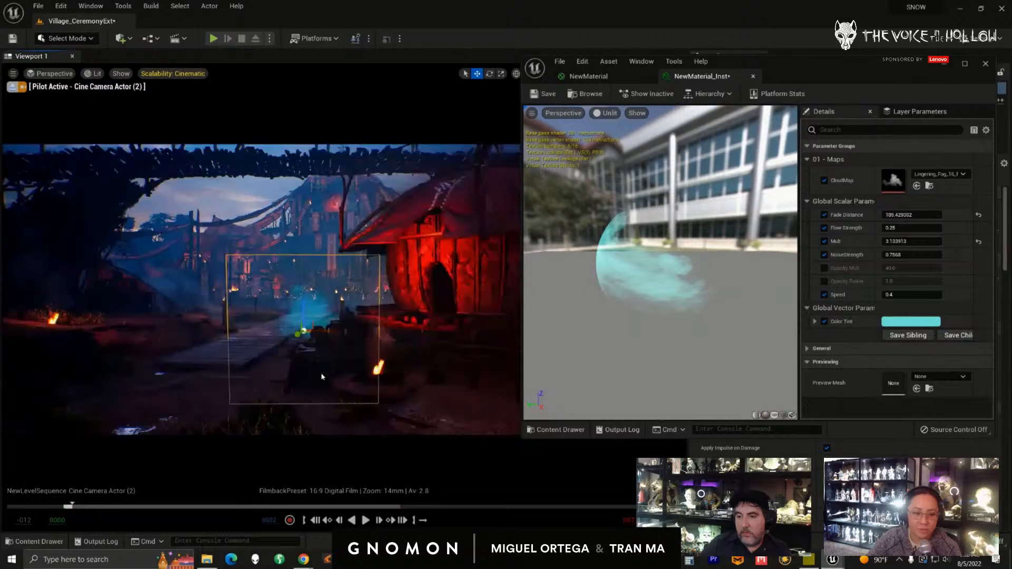
pyautogui.scroll(5, 359, 385)
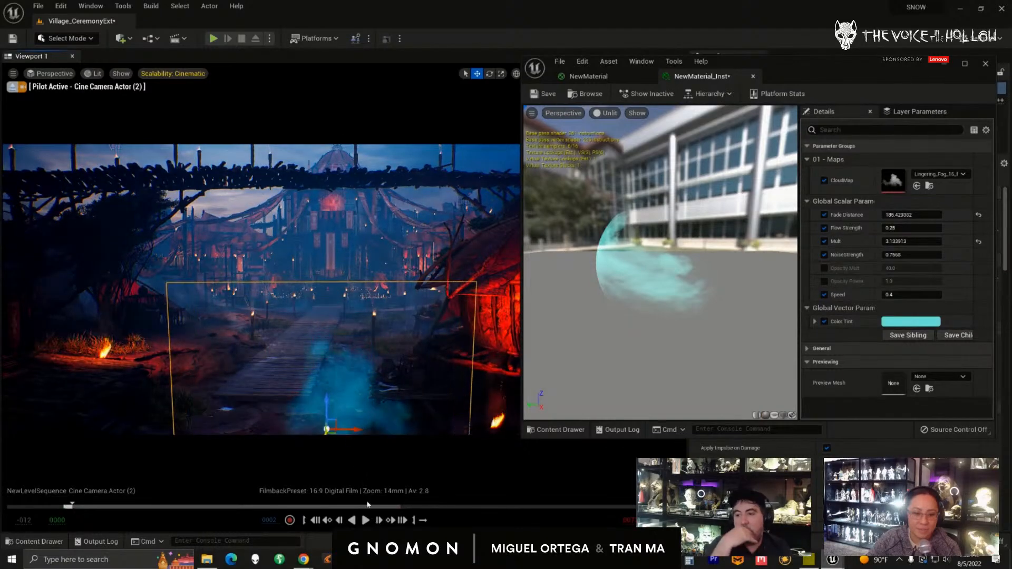
pyautogui.scroll(-3, 367, 394)
# - Scale the plane up so its fog spreads across the path and the neighbouring hut
pyautogui.moveTo(316, 351); pyautogui.dragTo(896, 328)
pyautogui.press('r')
pyautogui.moveTo(315, 376); pyautogui.dragTo(371, 406, button='middle')
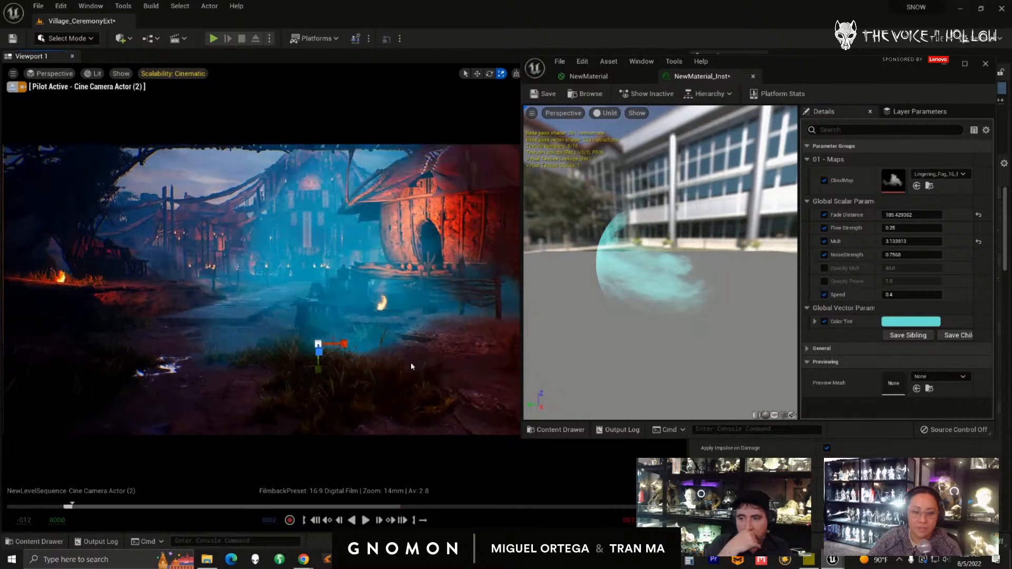
pyautogui.hotkey('ctrl', 'z')
pyautogui.click(397, 355)
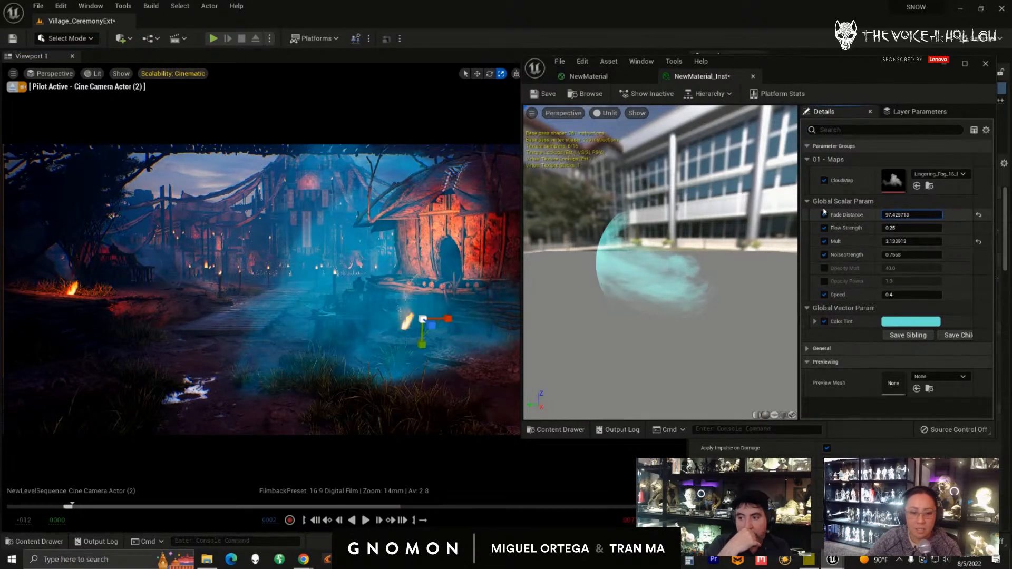
# - Set Fade Distance to 0 and check where the fog plane intersects the ground and hut
pyautogui.moveTo(917, 215); pyautogui.dragTo(929, 214)
pyautogui.click(929, 215)
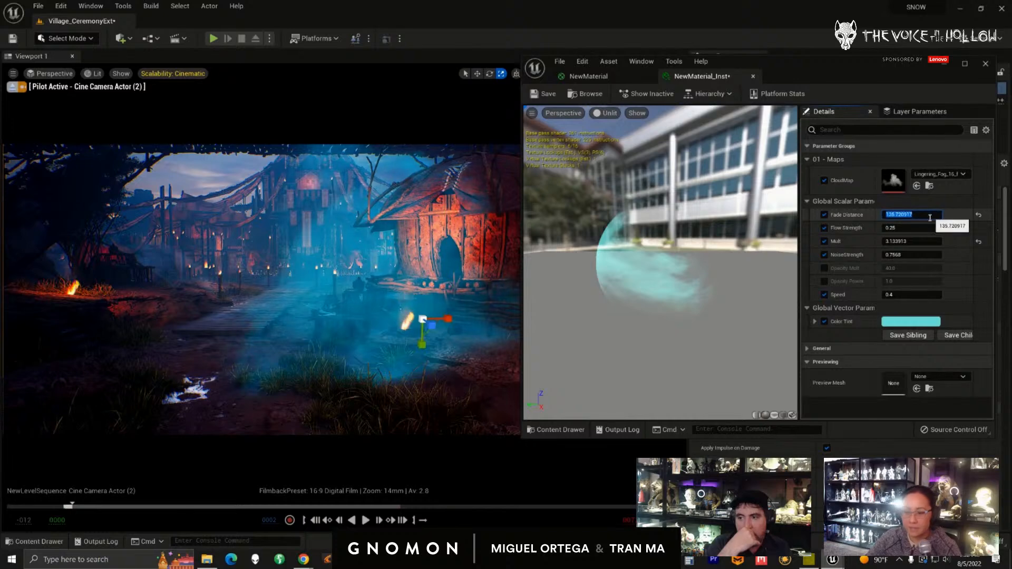
pyautogui.write('0')
pyautogui.press('Return')
pyautogui.moveTo(427, 381)
pyautogui.mouseDown(button='right')
pyautogui.moveTo(428, 403)
pyautogui.moveTo(420, 398)
pyautogui.mouseUp(button='right')
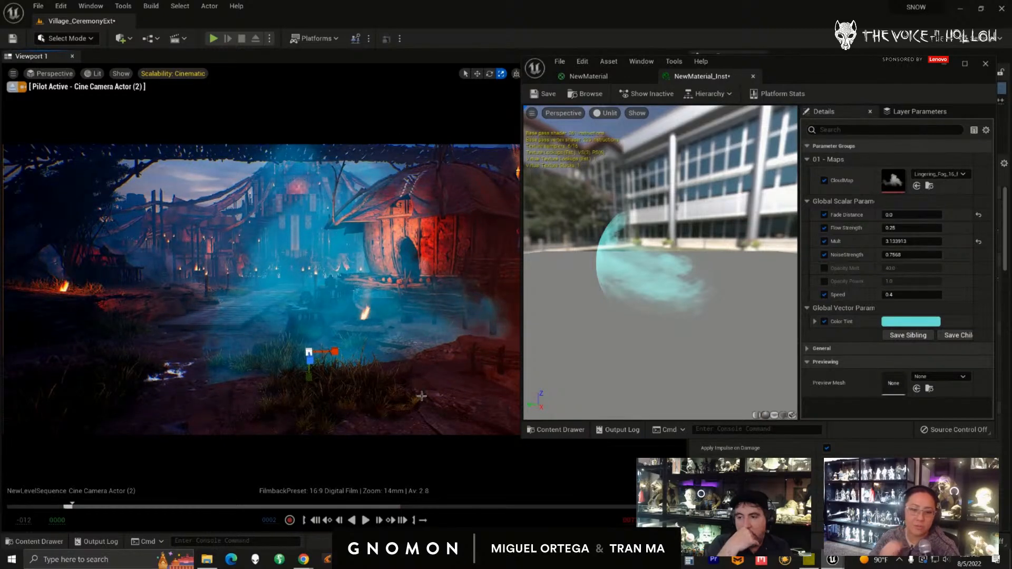
# - Set the fog material's Fade Distance to 50 to test a soft fade where the plane meets the ground
pyautogui.moveTo(394, 340); pyautogui.dragTo(420, 350, button='right')
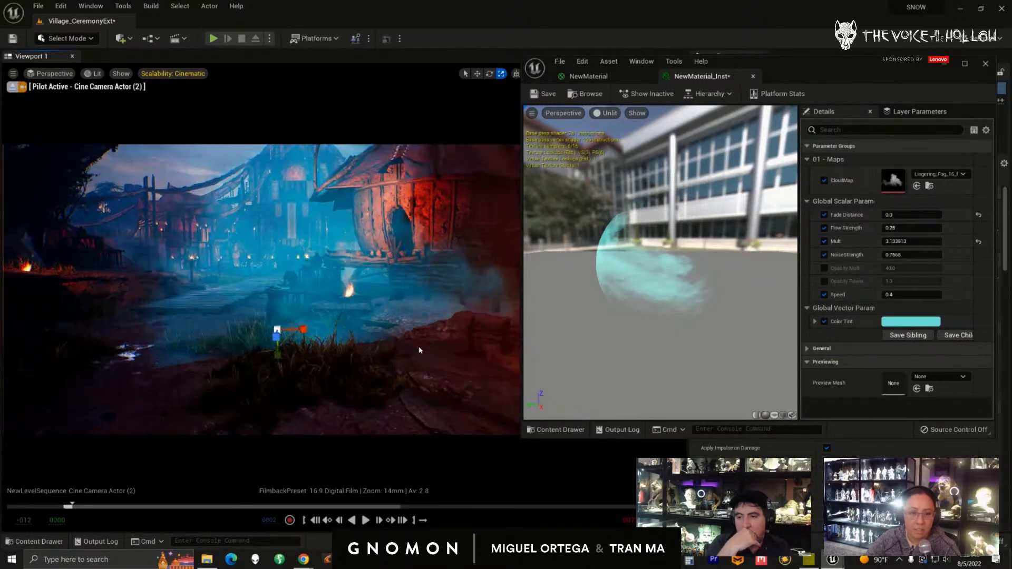
pyautogui.moveTo(896, 214); pyautogui.dragTo(922, 217)
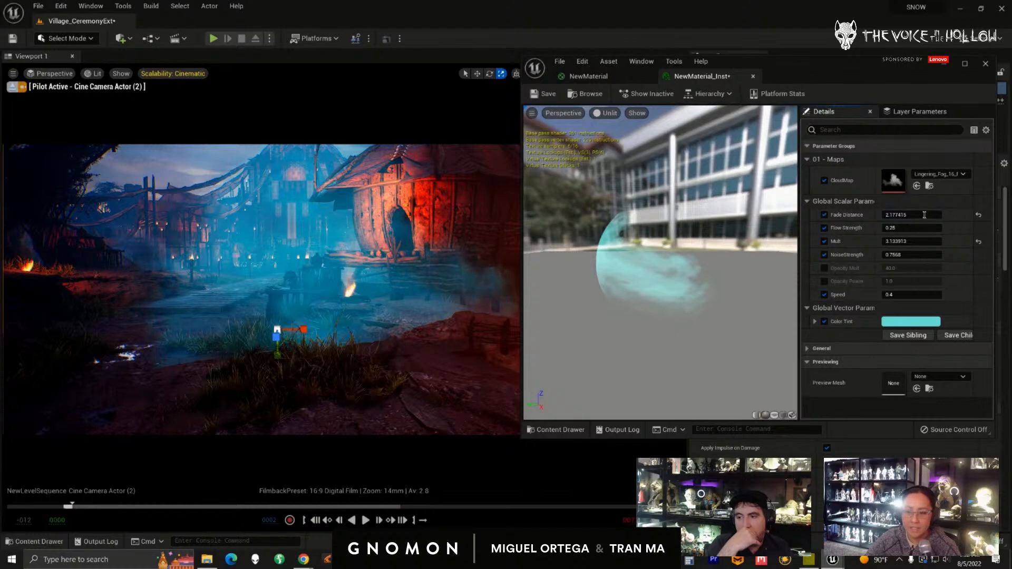
pyautogui.click(921, 217)
pyautogui.write('50')
pyautogui.press('Return')
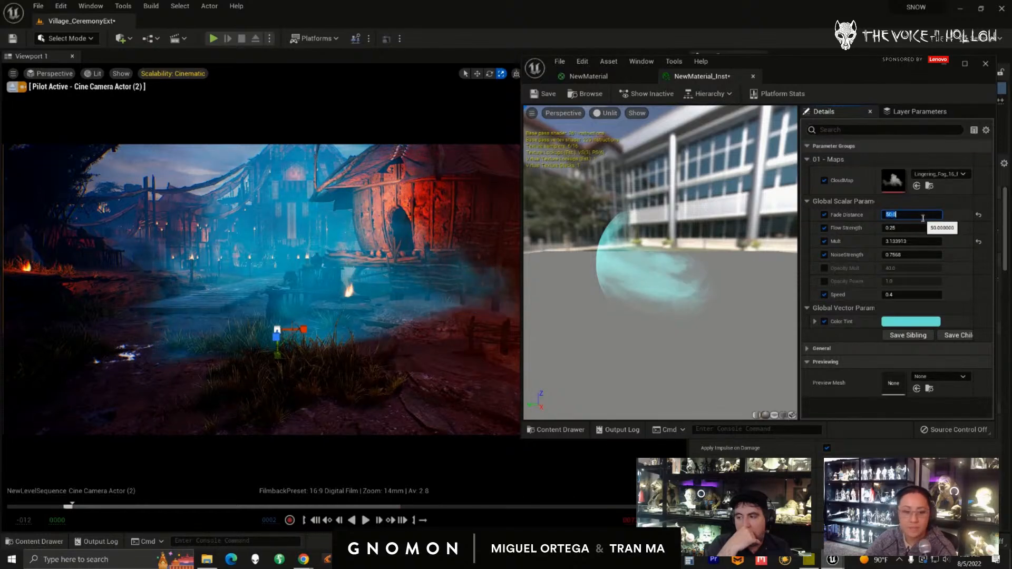
pyautogui.click(934, 214)
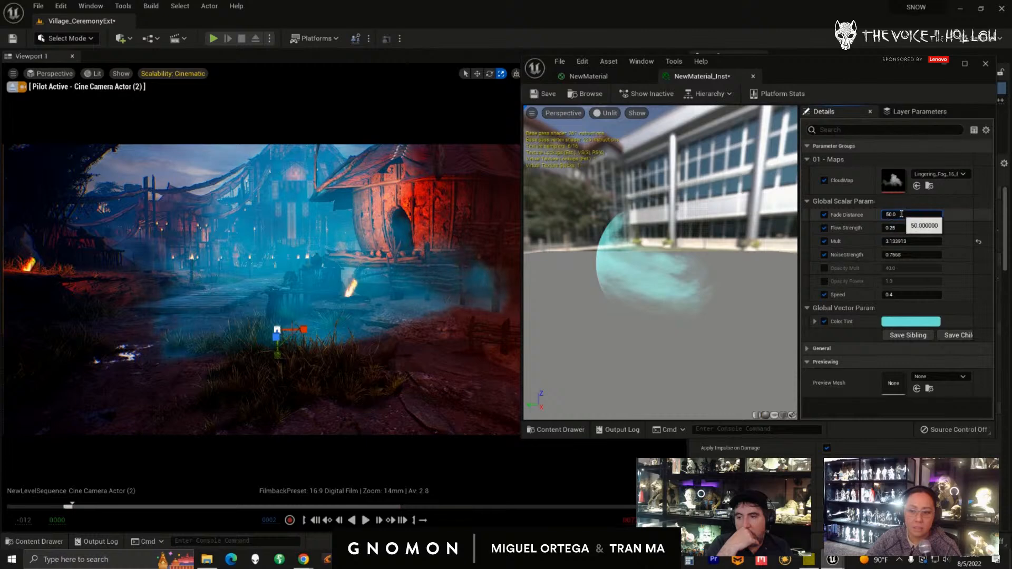
# - Try Fade Distance at about 574, 302, 72 and 2.7, comparing how the fog blends with the ground and hut
pyautogui.moveTo(903, 215); pyautogui.dragTo(596, 297)
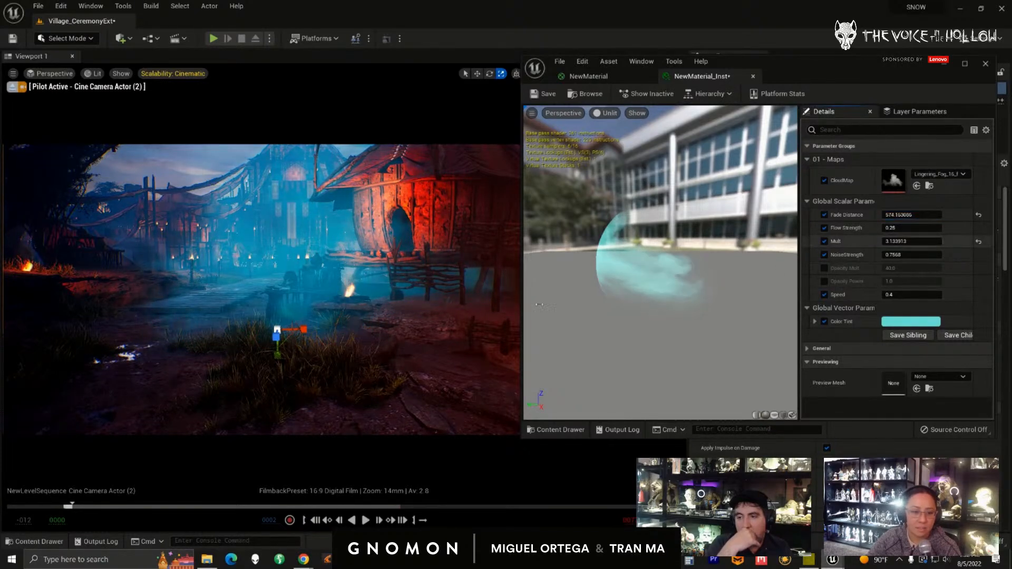
pyautogui.moveTo(370, 314); pyautogui.dragTo(397, 348, button='middle')
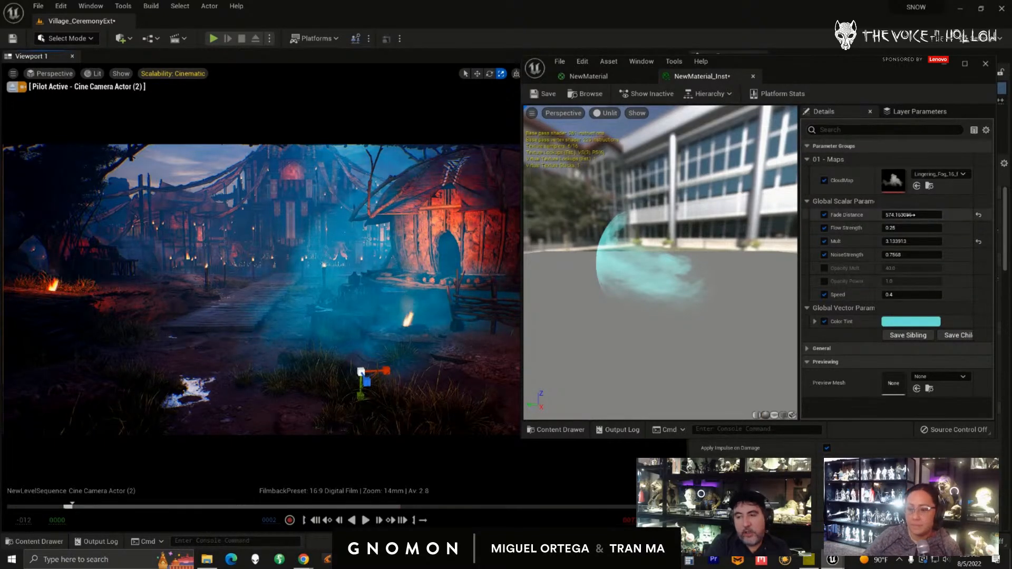
pyautogui.moveTo(916, 214)
pyautogui.mouseDown()
pyautogui.moveTo(972, 216)
pyautogui.moveTo(909, 214)
pyautogui.mouseUp()
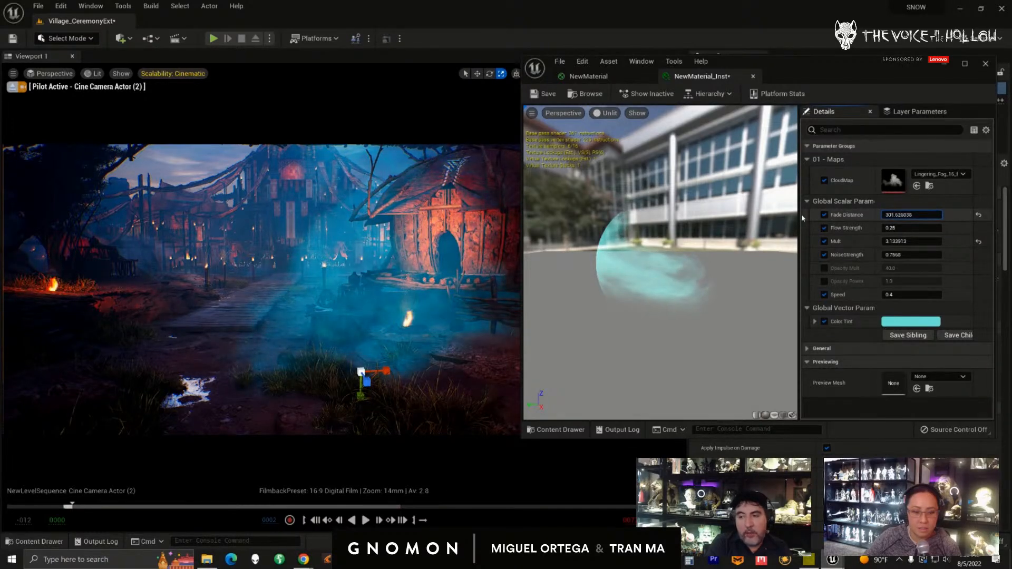
pyautogui.moveTo(783, 217); pyautogui.dragTo(760, 222)
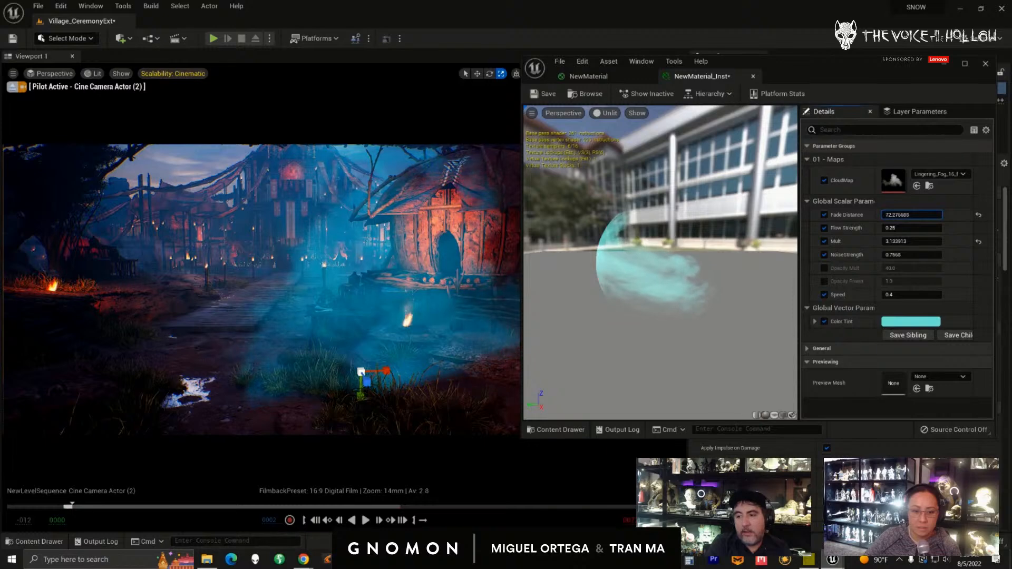
pyautogui.moveTo(918, 216)
pyautogui.mouseDown()
pyautogui.moveTo(928, 215)
pyautogui.moveTo(910, 216)
pyautogui.mouseUp()
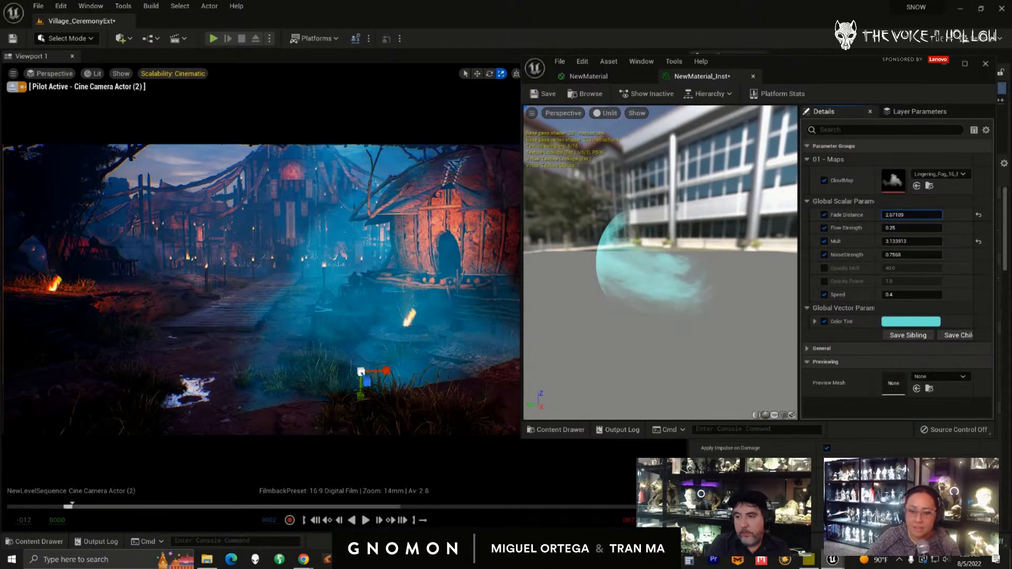
# - Raise Fade Distance to about 1250, reduce it to about 472, and check the fog from near and far
pyautogui.moveTo(918, 214); pyautogui.dragTo(1004, 224)
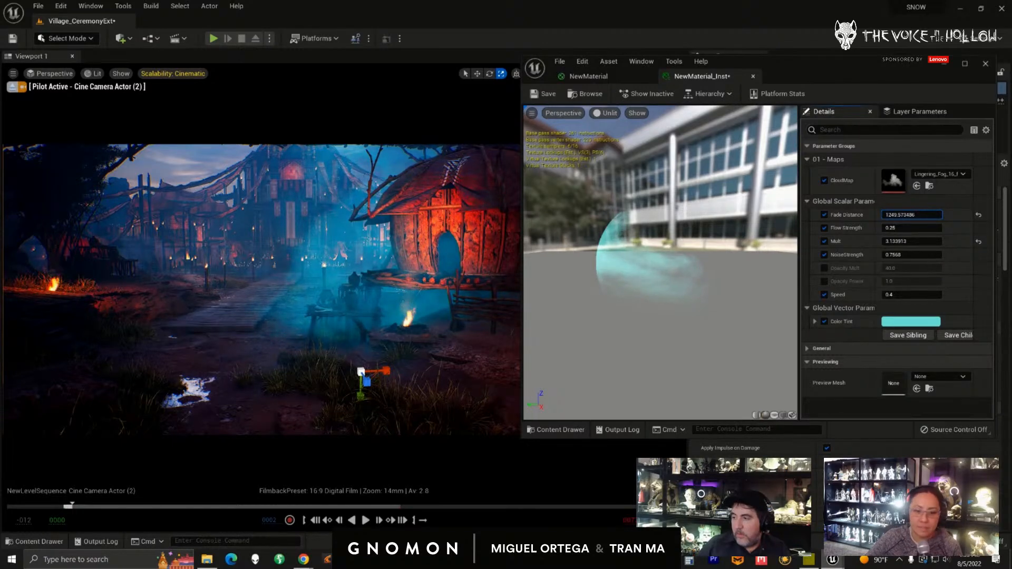
pyautogui.moveTo(1004, 224); pyautogui.dragTo(969, 215)
pyautogui.moveTo(346, 350)
pyautogui.mouseDown(button='right')
pyautogui.moveTo(278, 341)
pyautogui.moveTo(348, 329)
pyautogui.mouseUp(button='right')
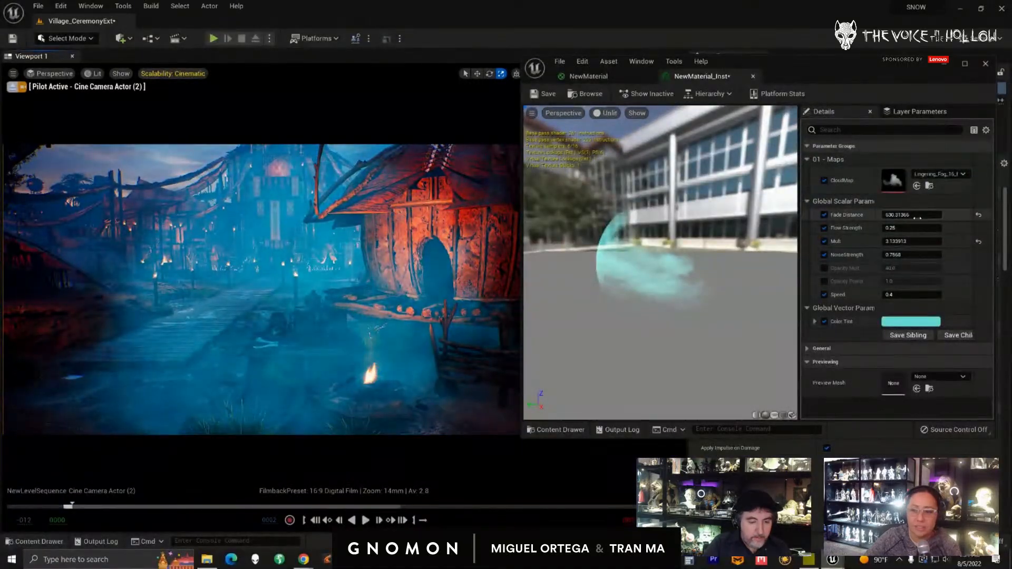
pyautogui.moveTo(936, 219)
pyautogui.mouseDown()
pyautogui.moveTo(964, 220)
pyautogui.moveTo(909, 215)
pyautogui.moveTo(933, 215)
pyautogui.mouseUp()
pyautogui.scroll(-3, 316, 332)
pyautogui.scroll(-3, 316, 331)
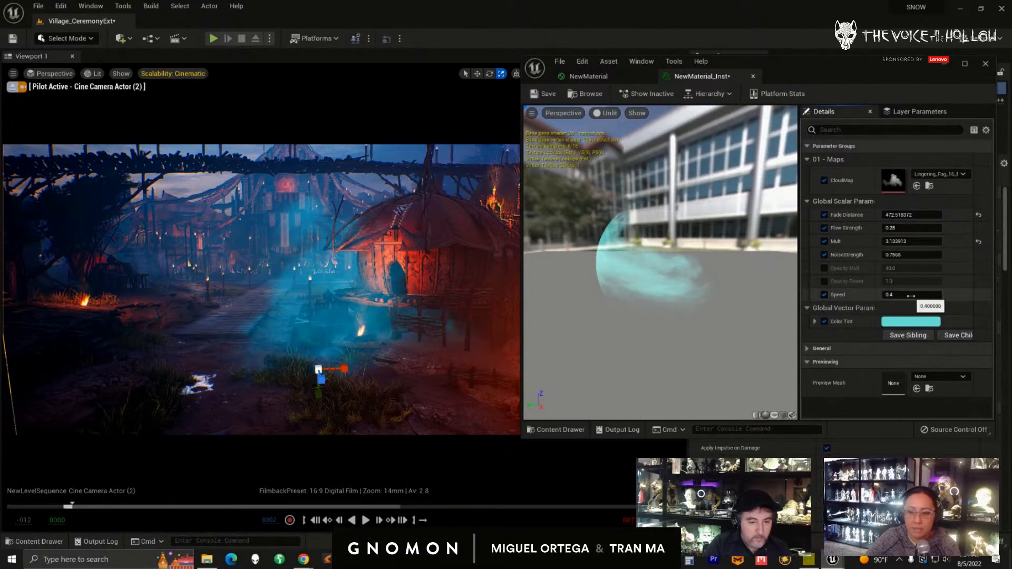
# - Set the fog's Speed to about 0.7 and its Flow Strength to about 0.49
pyautogui.moveTo(934, 299); pyautogui.dragTo(841, 287)
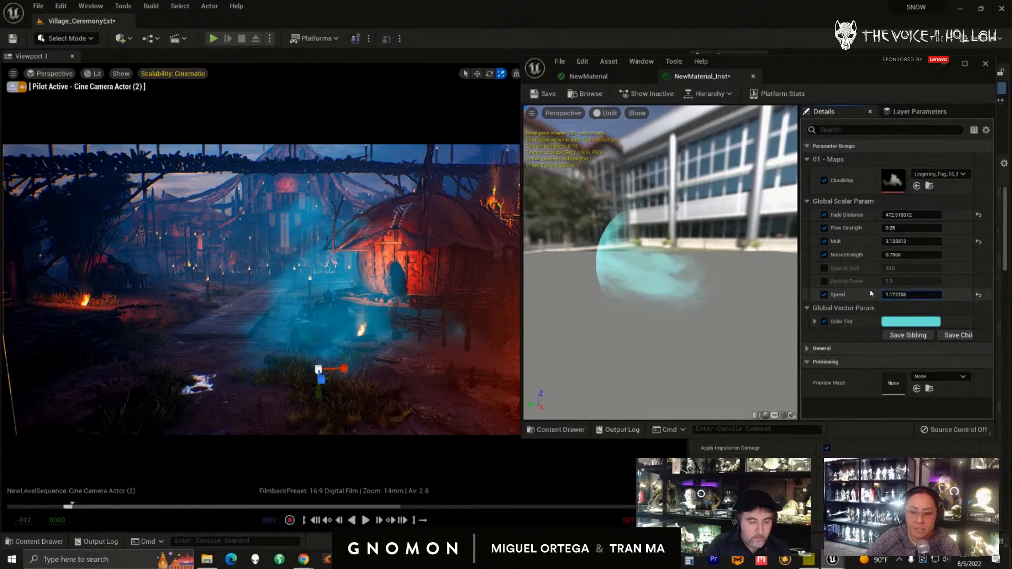
pyautogui.moveTo(903, 293); pyautogui.dragTo(894, 293)
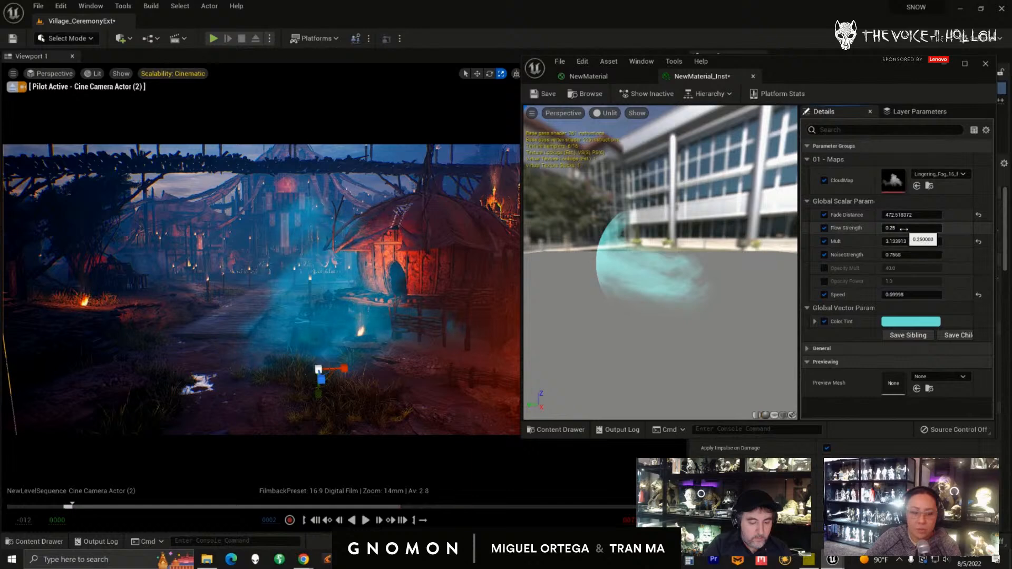
pyautogui.moveTo(904, 230); pyautogui.dragTo(1004, 233)
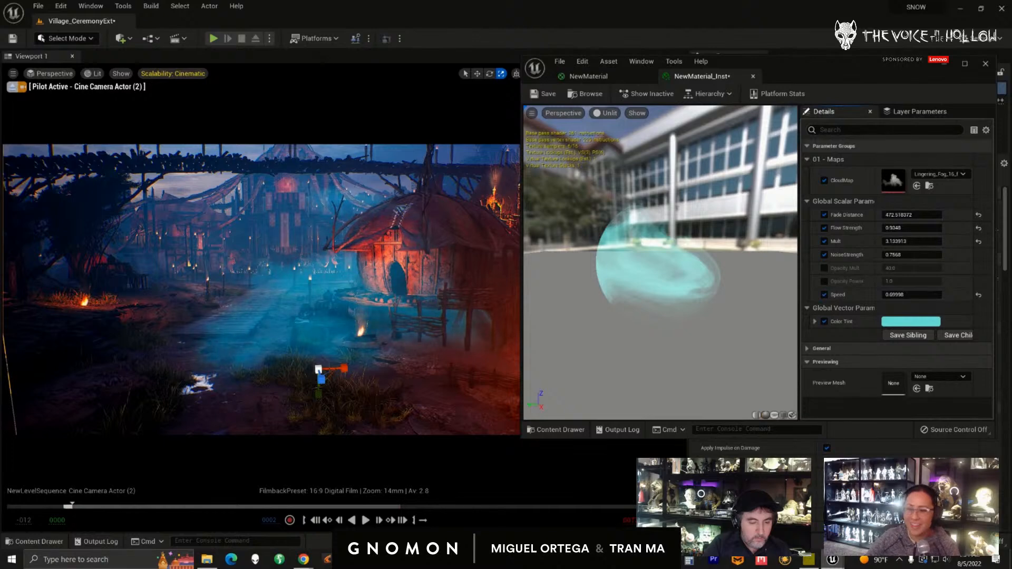
pyautogui.scroll(2, 284, 366)
pyautogui.scroll(1, 285, 365)
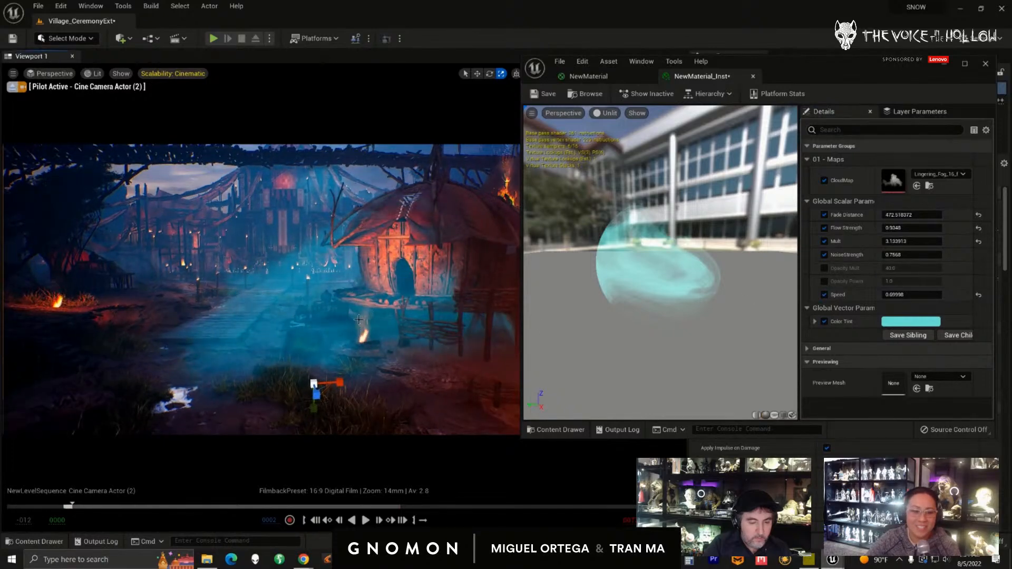
pyautogui.moveTo(915, 227); pyautogui.dragTo(942, 231)
pyautogui.click(919, 228)
pyautogui.click(909, 227)
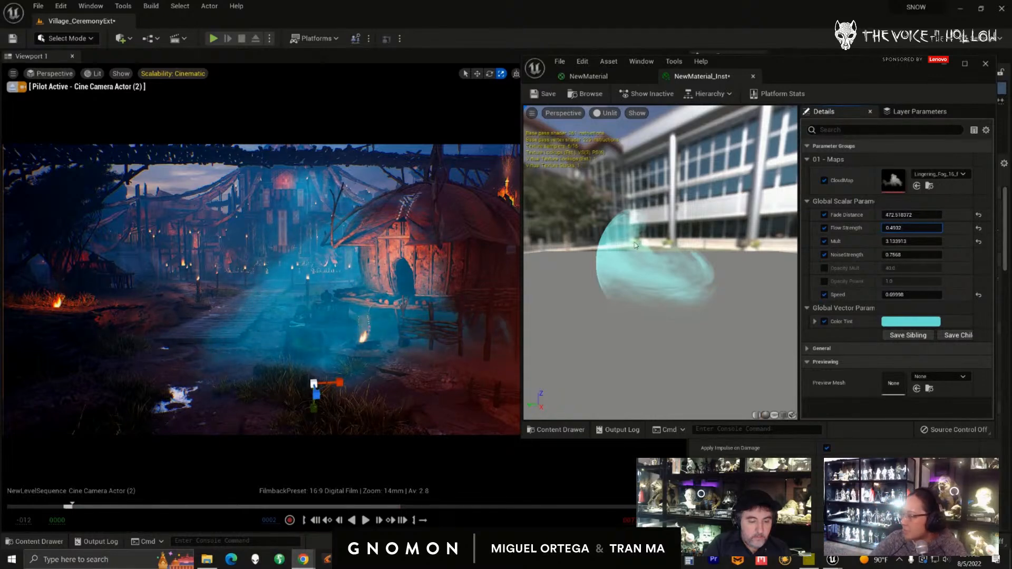
# - Move the fog plane up slightly and increase Fade Distance to about 765
pyautogui.moveTo(452, 331); pyautogui.dragTo(412, 346, button='middle')
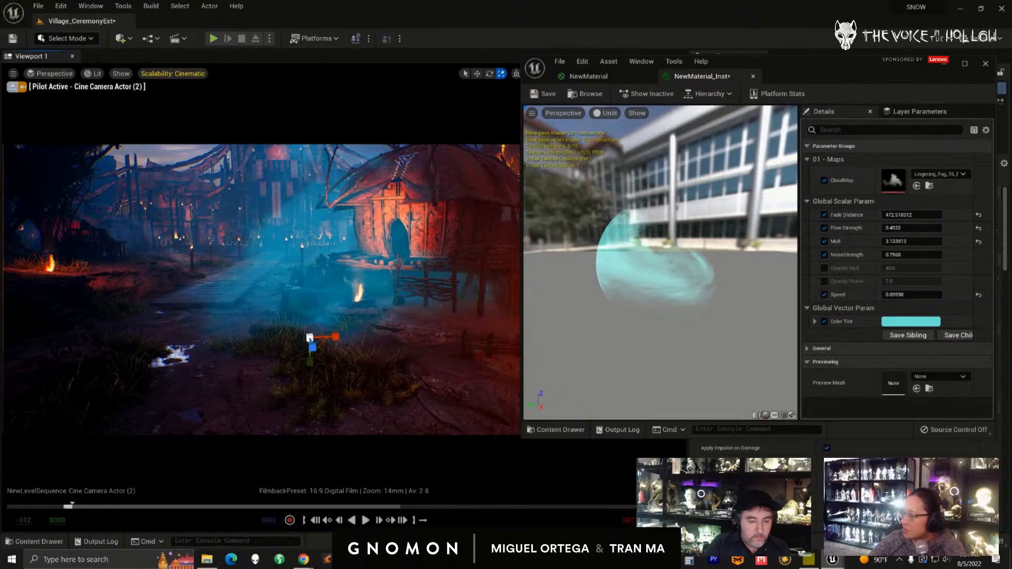
pyautogui.scroll(5, 318, 306)
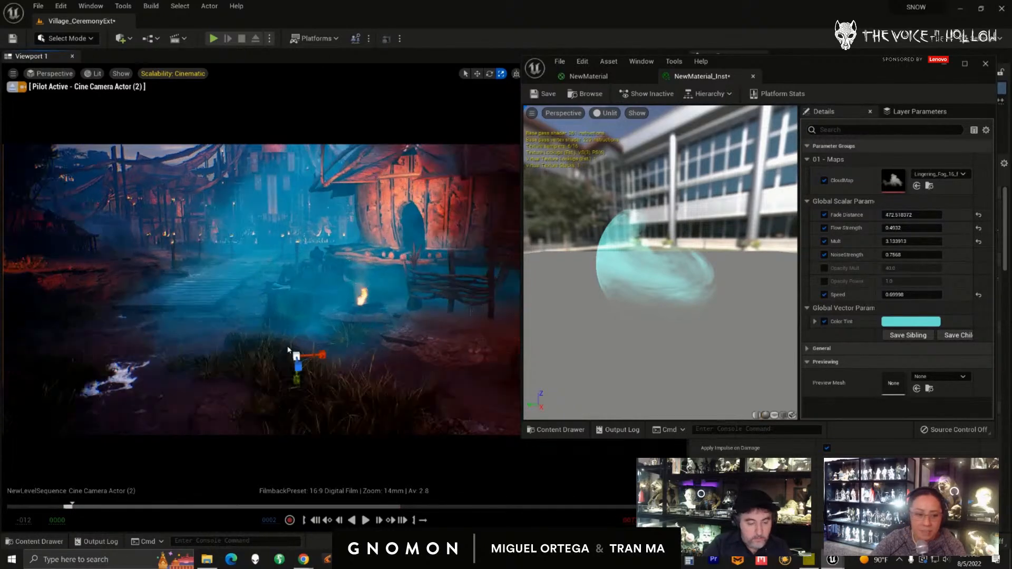
pyautogui.scroll(2, 317, 307)
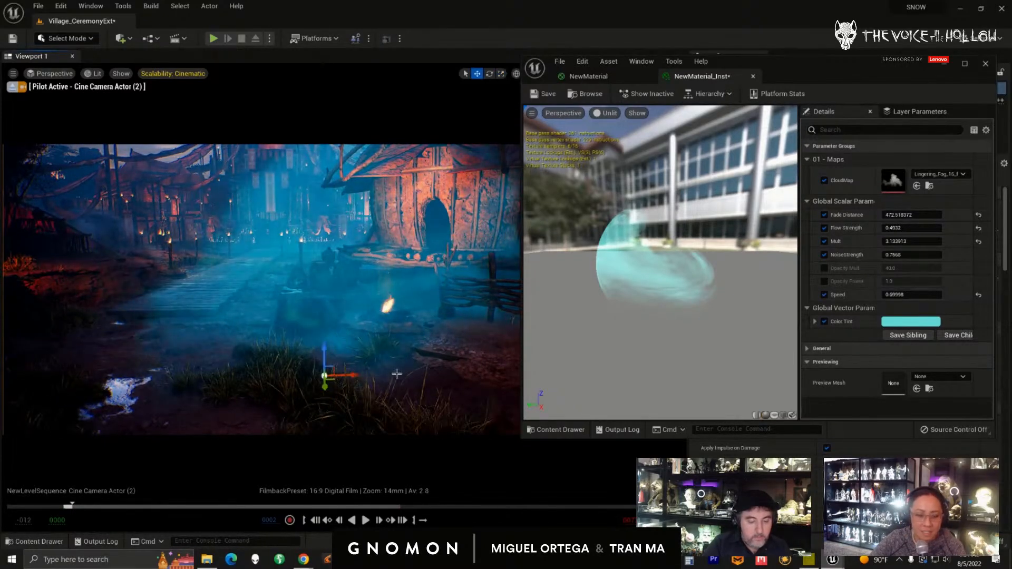
pyautogui.scroll(2, 332, 369)
pyautogui.press('w')
pyautogui.moveTo(342, 394); pyautogui.dragTo(347, 360)
pyautogui.scroll(2, 347, 361)
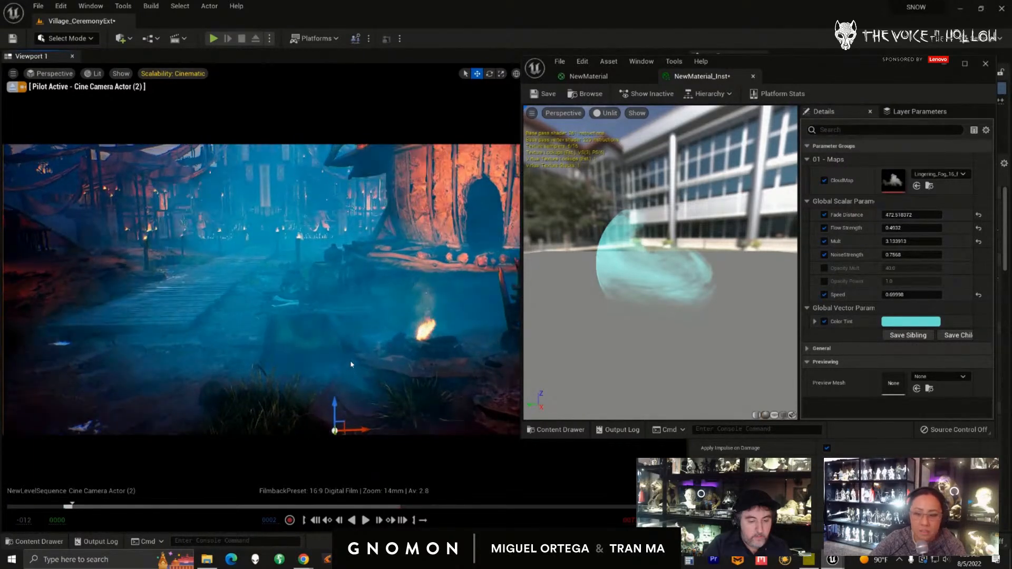
pyautogui.moveTo(906, 215); pyautogui.dragTo(937, 215)
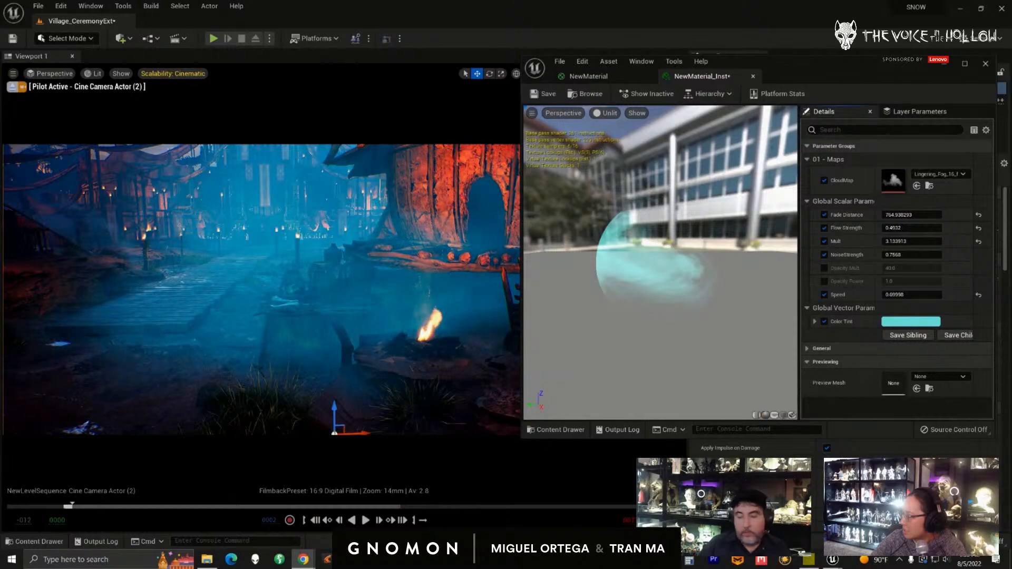
# - Examine from several distances and angles how the fog fades around the hut, path and campfire
pyautogui.scroll(-5, 305, 348)
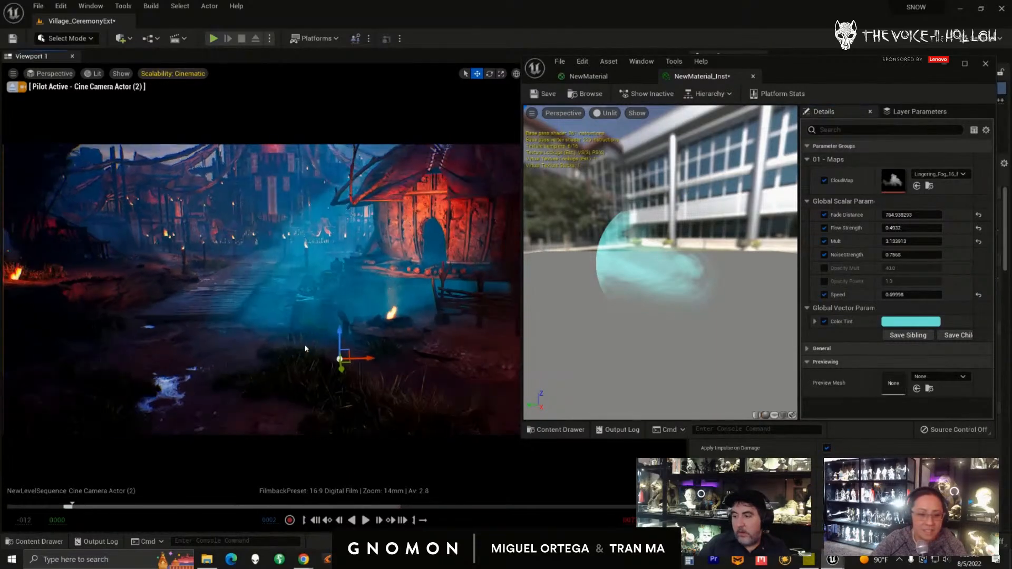
pyautogui.moveTo(284, 355); pyautogui.dragTo(325, 351, button='right')
pyautogui.scroll(-1, 325, 352)
pyautogui.moveTo(379, 374); pyautogui.dragTo(382, 324)
pyautogui.scroll(3, 285, 376)
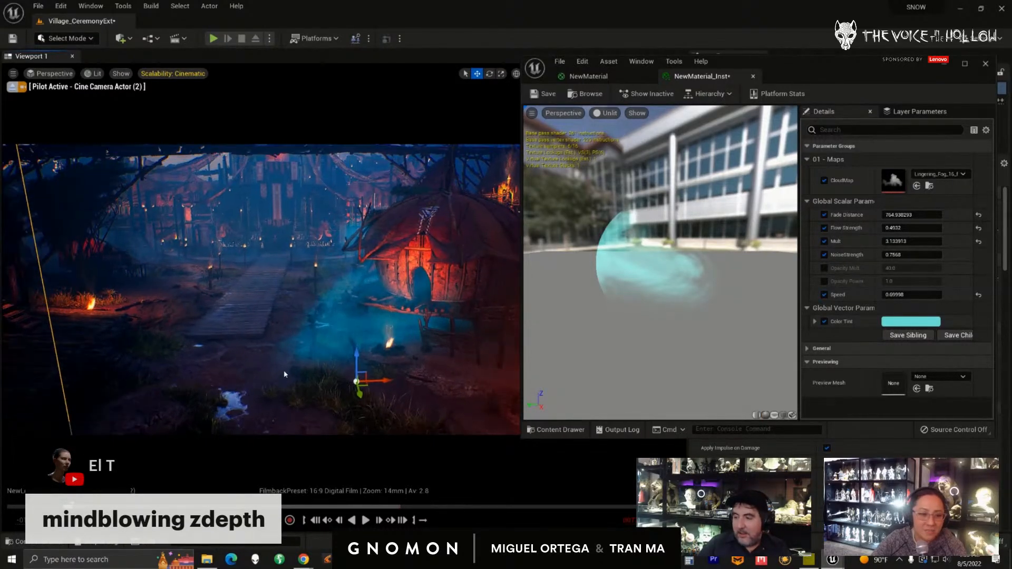
pyautogui.scroll(2, 285, 376)
pyautogui.moveTo(284, 376); pyautogui.dragTo(348, 378, button='middle')
pyautogui.scroll(-5, 276, 343)
pyautogui.scroll(4, 283, 343)
pyautogui.scroll(-2, 299, 354)
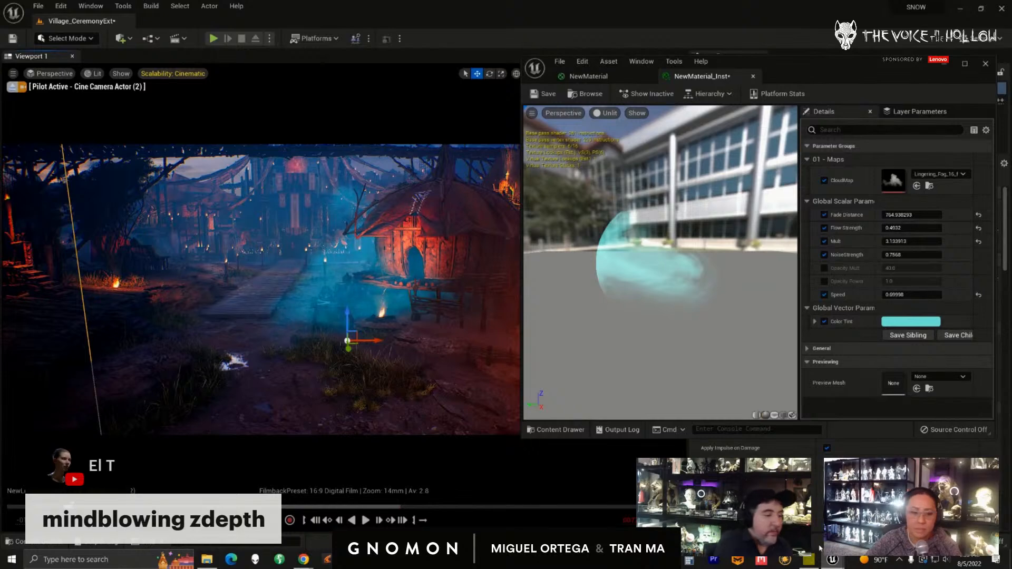
pyautogui.scroll(3, 257, 316)
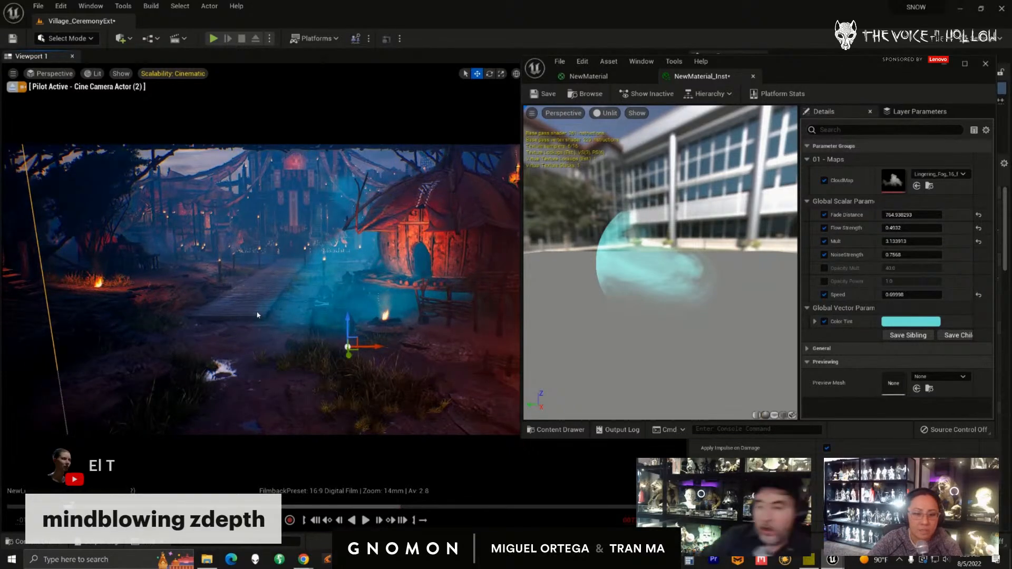
pyautogui.scroll(2, 257, 315)
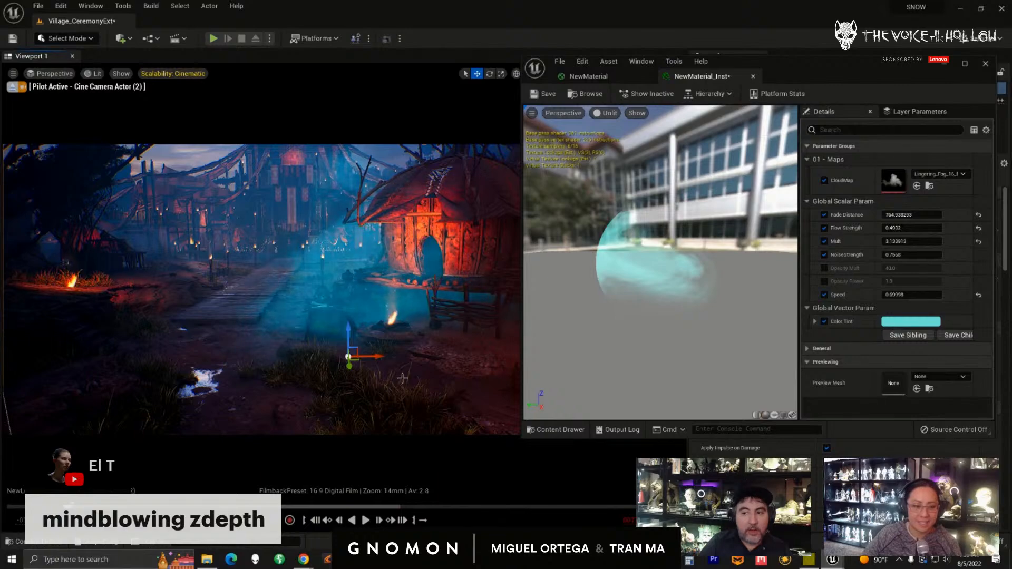
# - Rotate the fog plane about its vertical axis by about 6 degrees
pyautogui.scroll(-3, 403, 378)
pyautogui.press('e')
pyautogui.scroll(-2, 360, 363)
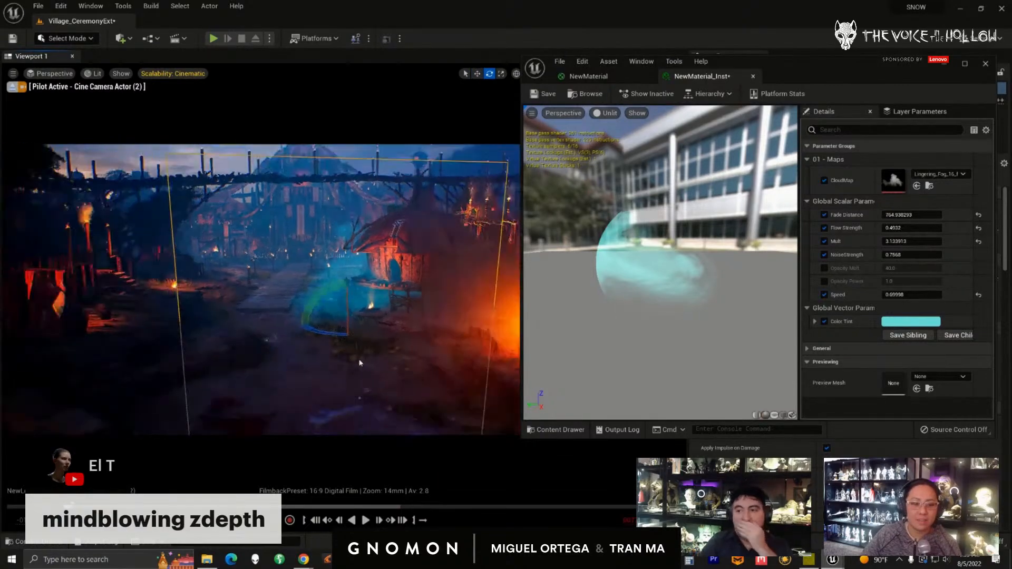
pyautogui.scroll(4, 360, 363)
pyautogui.moveTo(336, 341)
pyautogui.mouseDown()
pyautogui.moveTo(363, 340)
pyautogui.moveTo(269, 344)
pyautogui.moveTo(328, 338)
pyautogui.mouseUp()
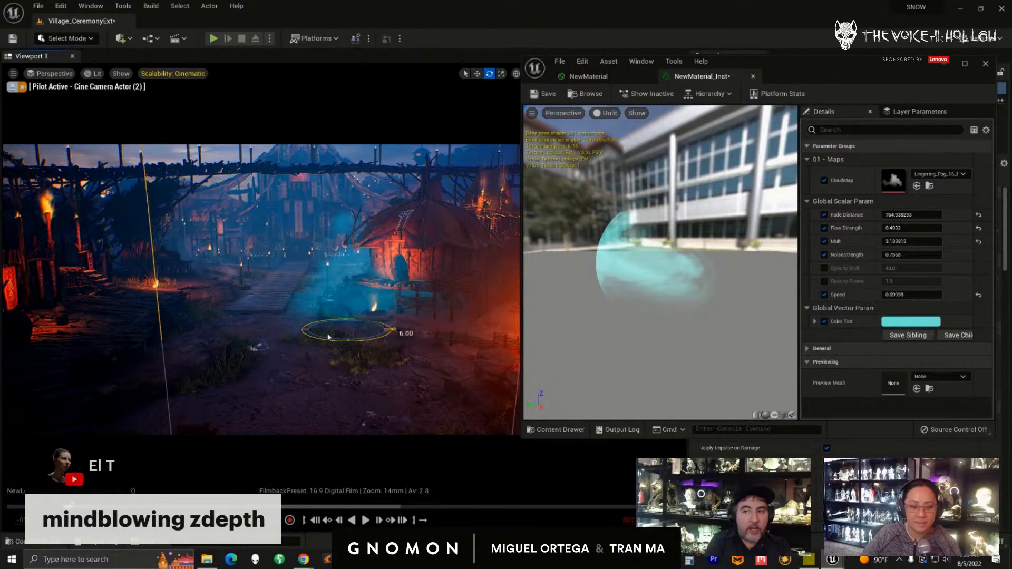
pyautogui.moveTo(365, 375); pyautogui.dragTo(378, 389)
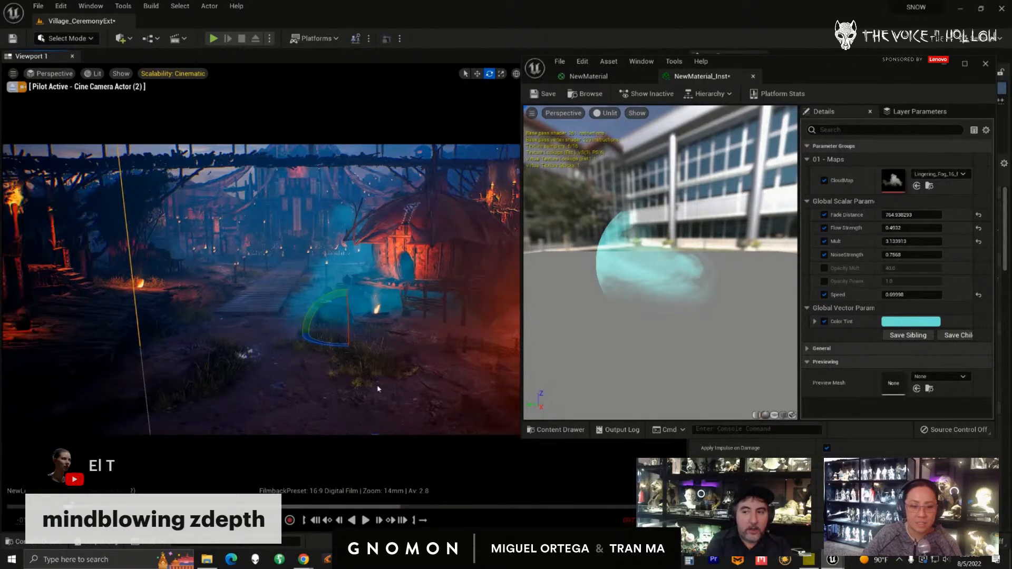
# - Inspect the rotated fog plane from nearer and farther camera distances beside the hut and path
pyautogui.scroll(3, 376, 386)
pyautogui.scroll(-2, 375, 385)
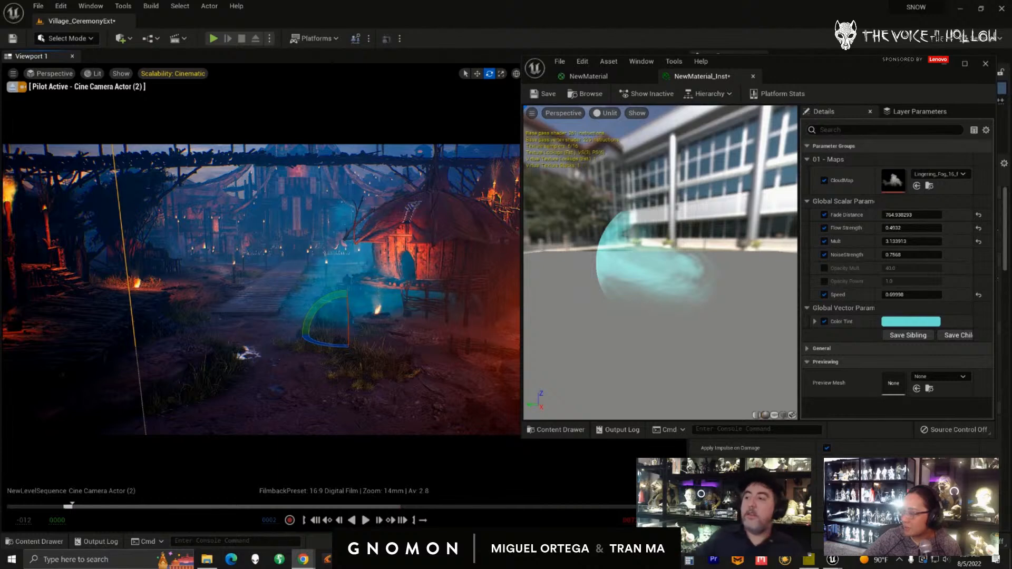
pyautogui.click(376, 352)
pyautogui.scroll(4, 388, 360)
pyautogui.scroll(-3, 388, 369)
pyautogui.scroll(-1, 387, 367)
pyautogui.scroll(3, 390, 376)
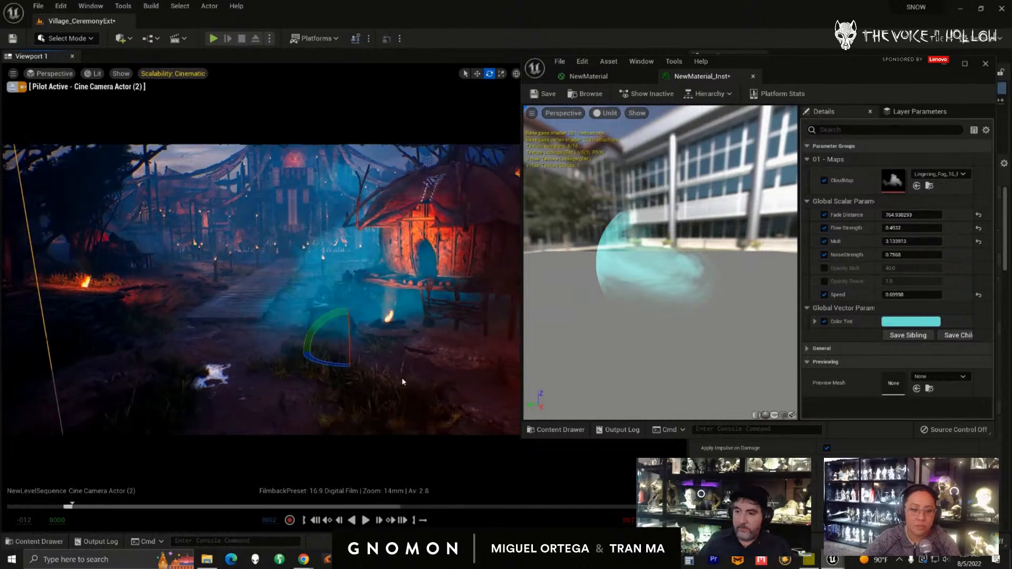
pyautogui.scroll(-2, 400, 378)
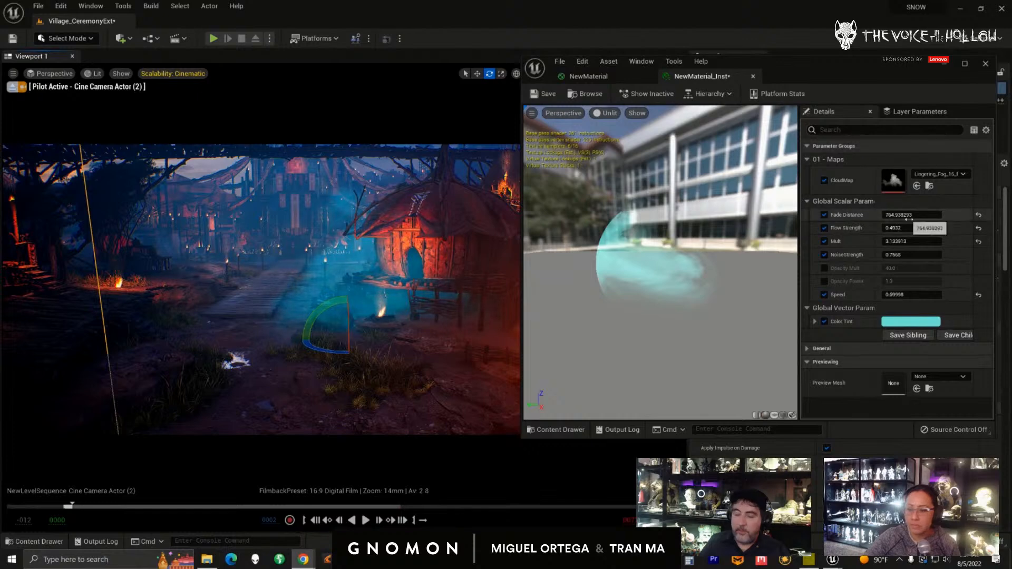
# - Reduce the fog material instance's Fade Distance to about 195 and check the fog around the hut
pyautogui.moveTo(917, 215); pyautogui.dragTo(888, 219)
pyautogui.click(910, 255)
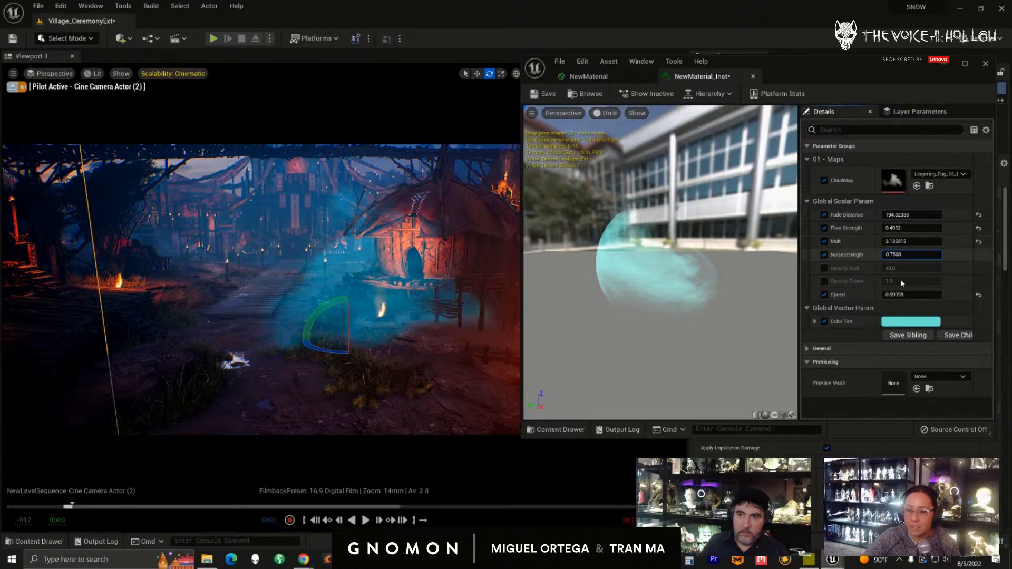
pyautogui.doubleClick(908, 227)
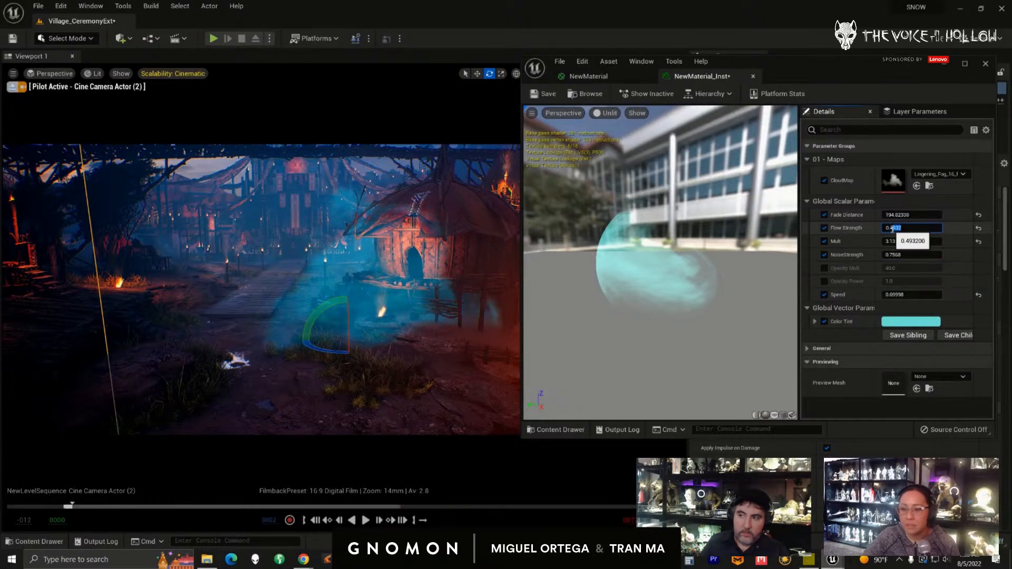
pyautogui.moveTo(288, 287); pyautogui.dragTo(302, 330, button='middle')
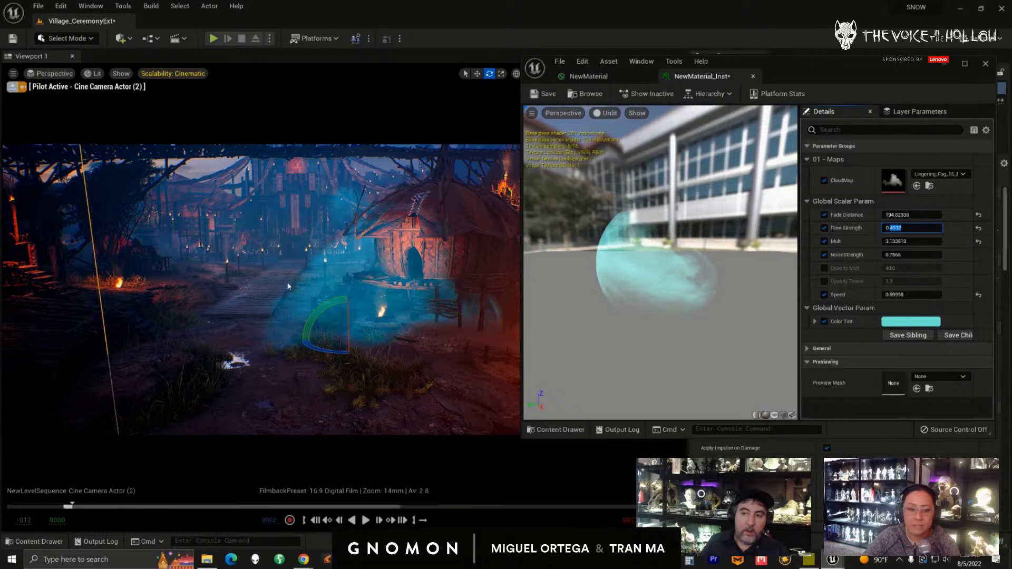
# - Examine the existing fog at the red ceremonial stage between the two statues from near and far camera positions
pyautogui.scroll(6, 354, 352)
pyautogui.scroll(5, 327, 342)
pyautogui.scroll(-6, 324, 337)
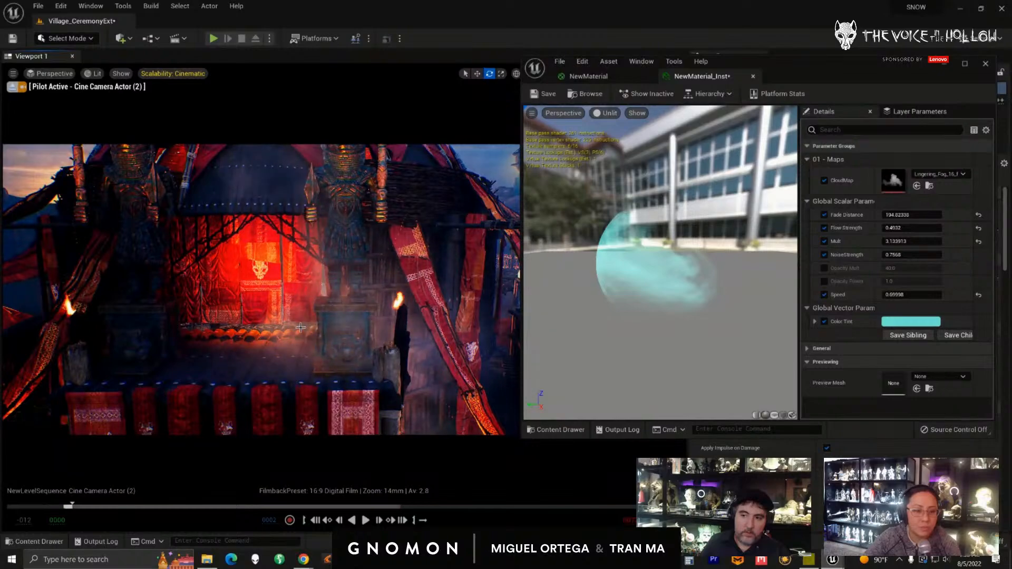
pyautogui.scroll(2, 330, 321)
pyautogui.moveTo(318, 315); pyautogui.dragTo(306, 334, button='middle')
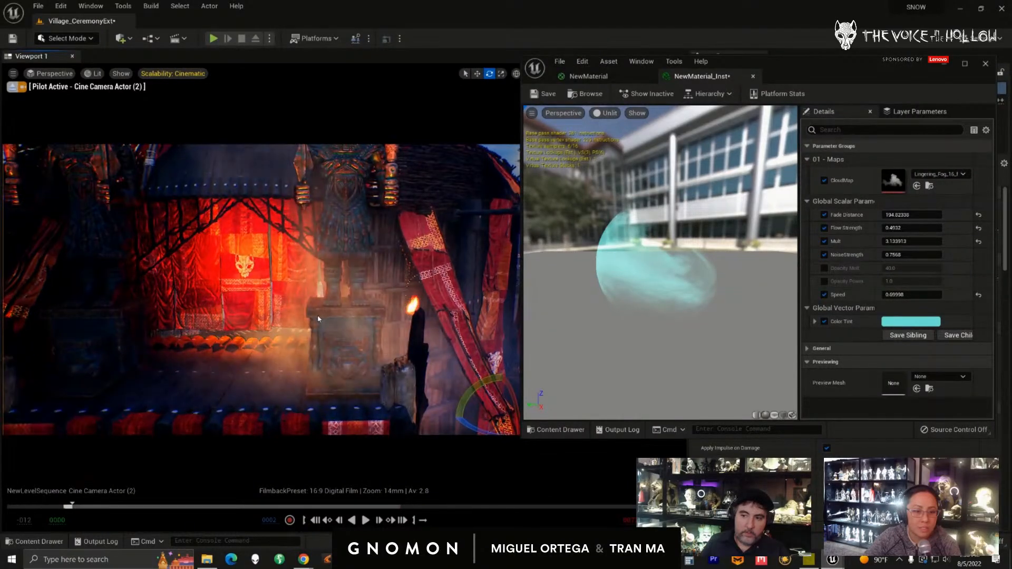
pyautogui.scroll(-3, 323, 317)
pyautogui.scroll(3, 313, 307)
pyautogui.scroll(-3, 312, 307)
pyautogui.scroll(-3, 318, 318)
pyautogui.scroll(4, 325, 321)
pyautogui.scroll(-2, 323, 320)
pyautogui.rightClick(323, 319)
pyautogui.scroll(-1, 277, 334)
pyautogui.scroll(2, 305, 335)
pyautogui.keyDown('alt'); pyautogui.moveTo(307, 335); pyautogui.dragTo(322, 353); pyautogui.keyUp('alt')
pyautogui.scroll(2, 322, 353)
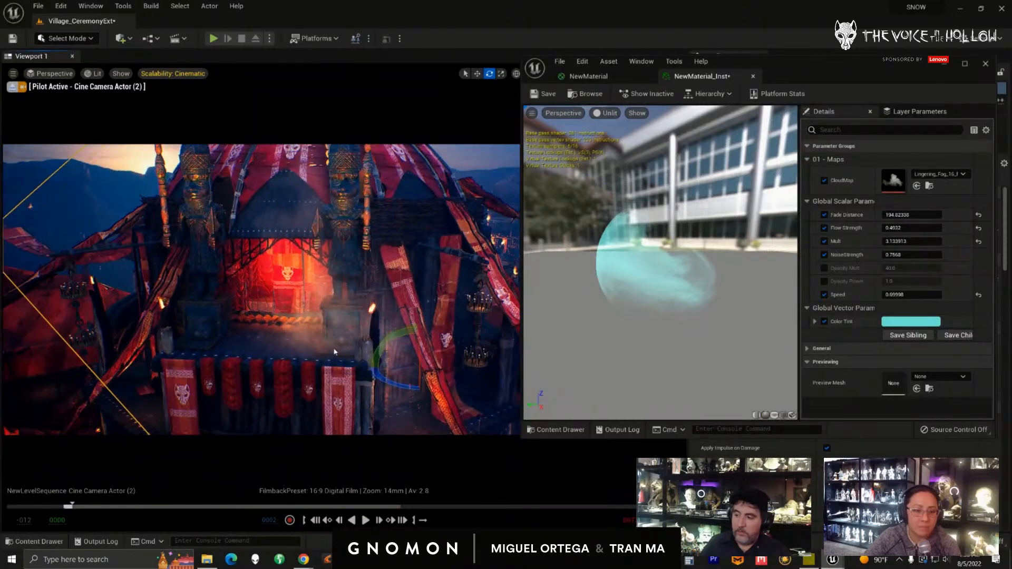
# - Browse to the FogFlowMap folder and open the Fog_flowMap_B material instance
pyautogui.press('w')
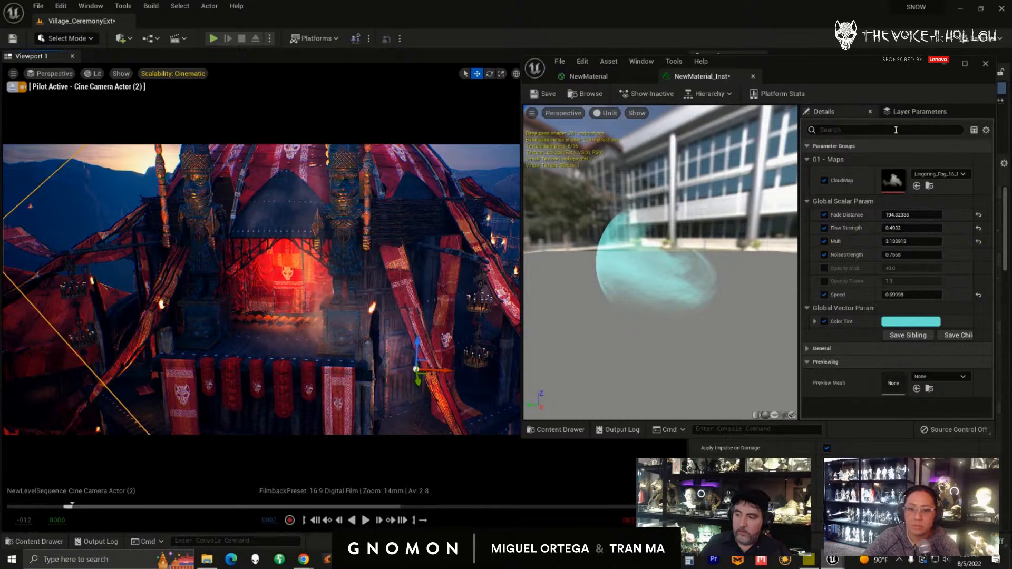
pyautogui.moveTo(765, 64); pyautogui.dragTo(686, 60)
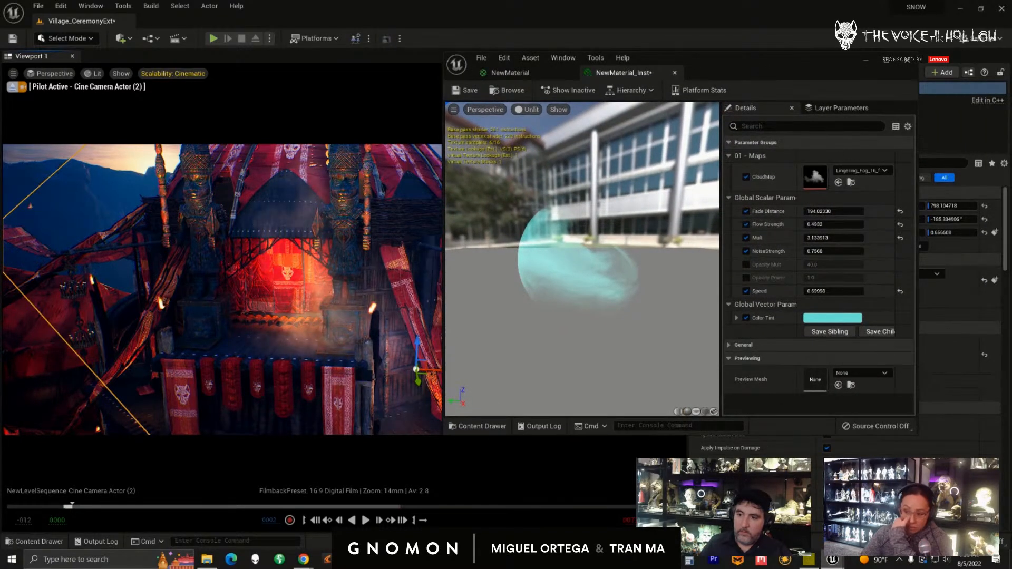
pyautogui.moveTo(1011, 175); pyautogui.dragTo(550, 96)
pyautogui.click(437, 312)
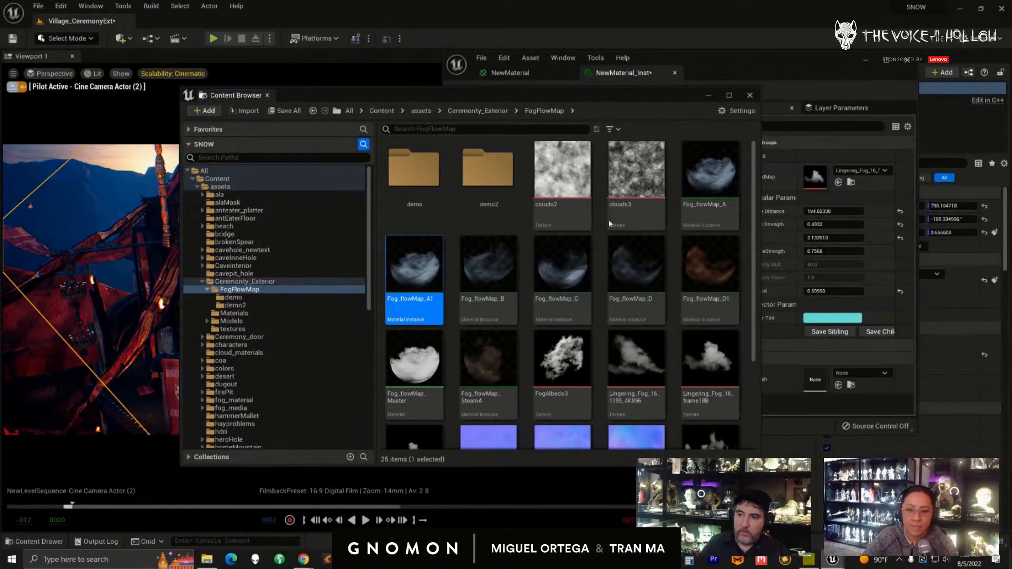
pyautogui.click(685, 203)
pyautogui.click(507, 289)
pyautogui.moveTo(586, 288); pyautogui.dragTo(574, 304)
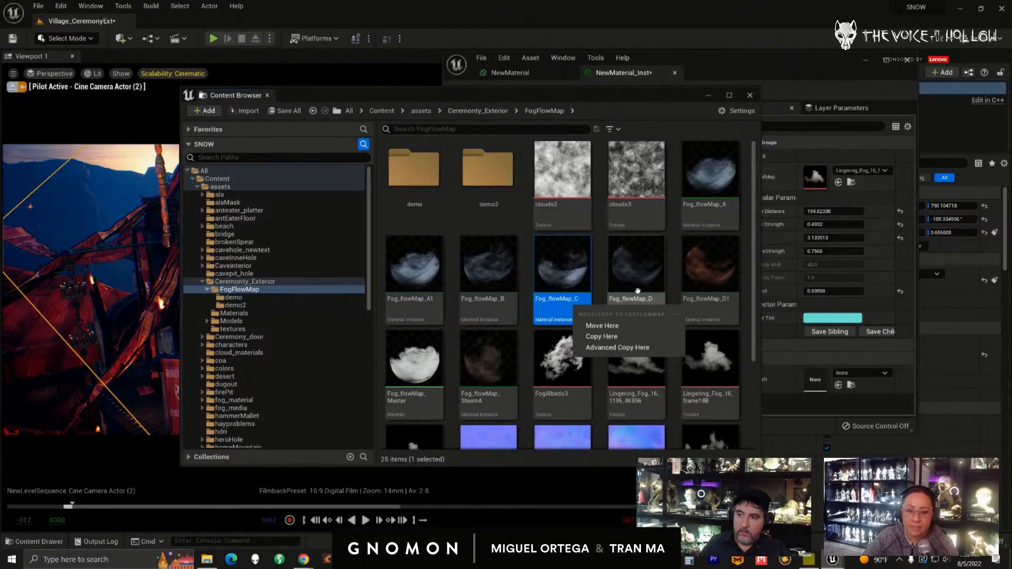
pyautogui.click(487, 279)
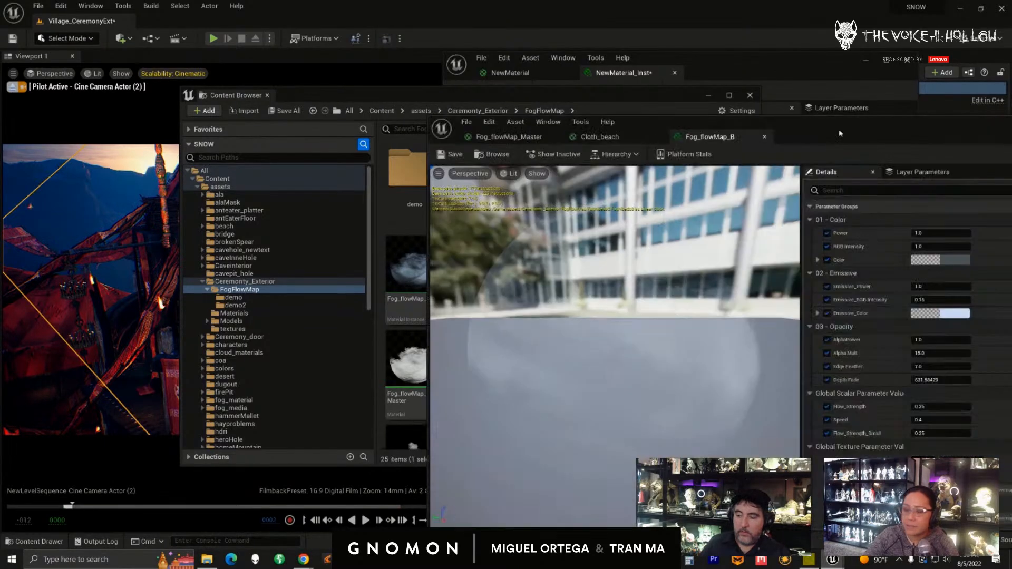
# - Review Fog_flowMap_B's color, emissive, opacity and flow parameters, and clear the editor windows from the viewport
pyautogui.moveTo(840, 132); pyautogui.dragTo(651, 94)
pyautogui.scroll(-2, 859, 291)
pyautogui.moveTo(859, 294); pyautogui.dragTo(861, 235)
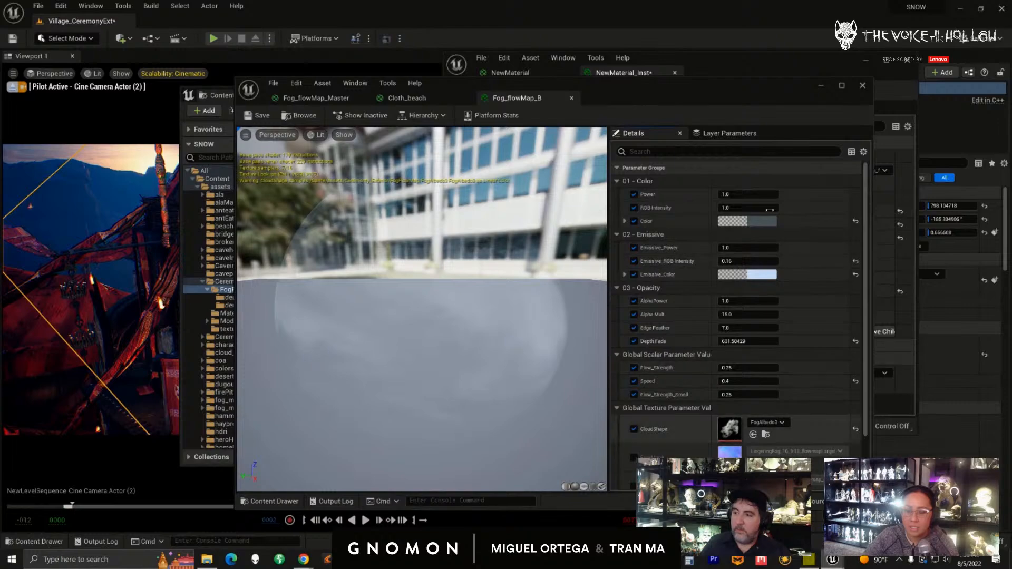
pyautogui.moveTo(756, 98); pyautogui.dragTo(1011, 108)
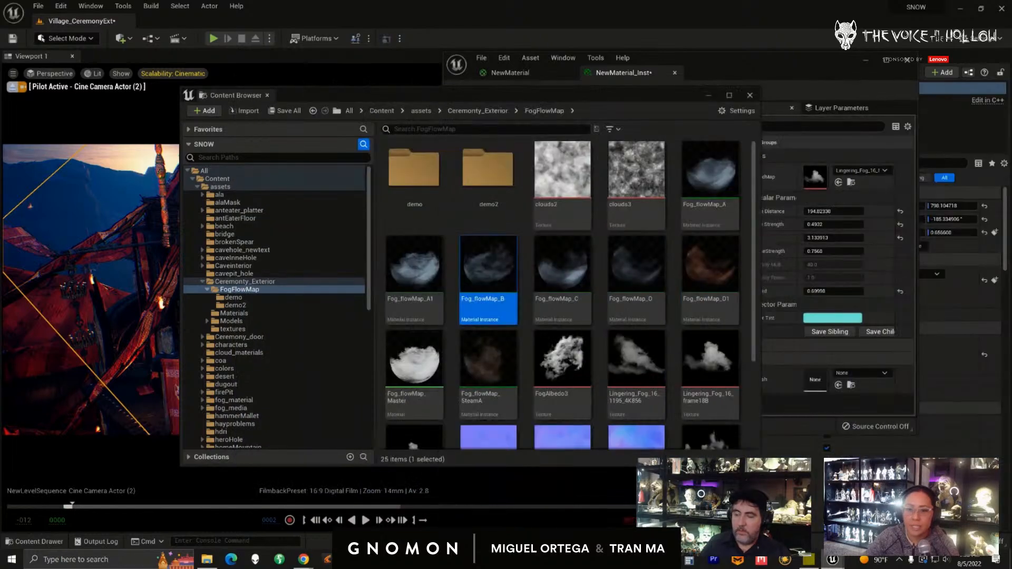
pyautogui.click(709, 96)
pyautogui.click(865, 60)
# - Move the character reference mesh off the wooden path into the blue fog beside the hut, near X 324, Y 3471
pyautogui.moveTo(376, 342); pyautogui.dragTo(342, 240, button='right')
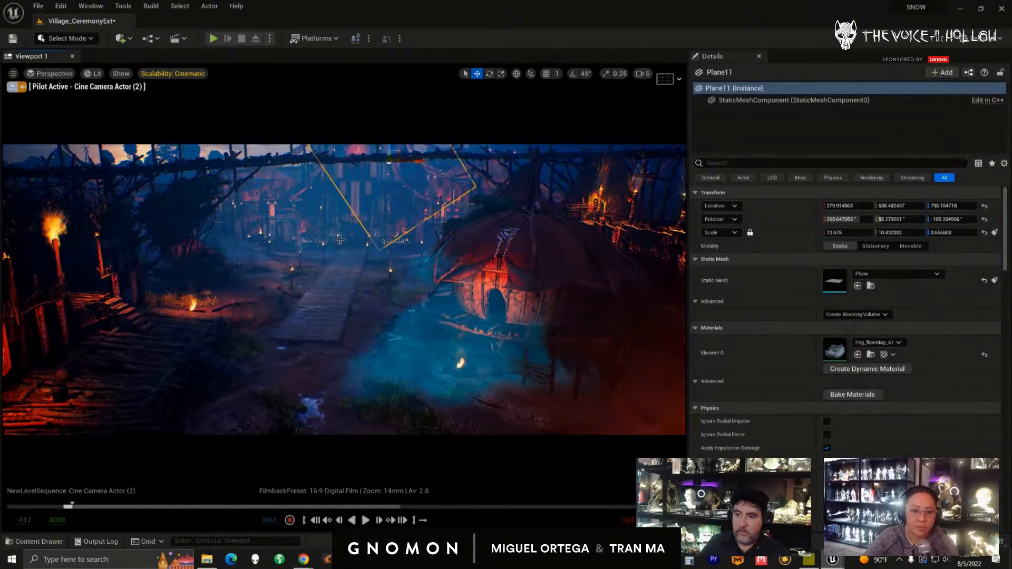
pyautogui.click(358, 289)
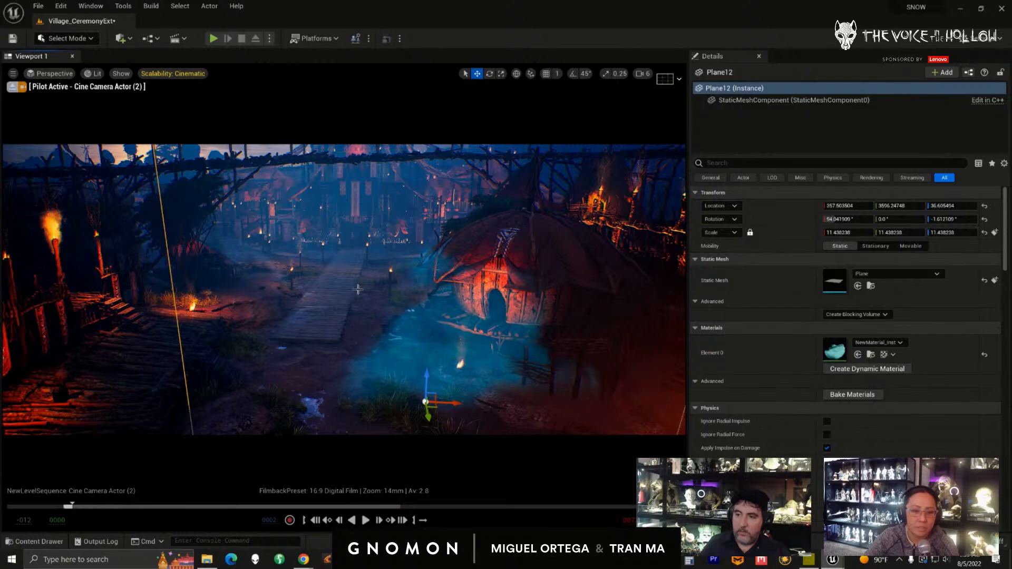
pyautogui.scroll(2, 368, 292)
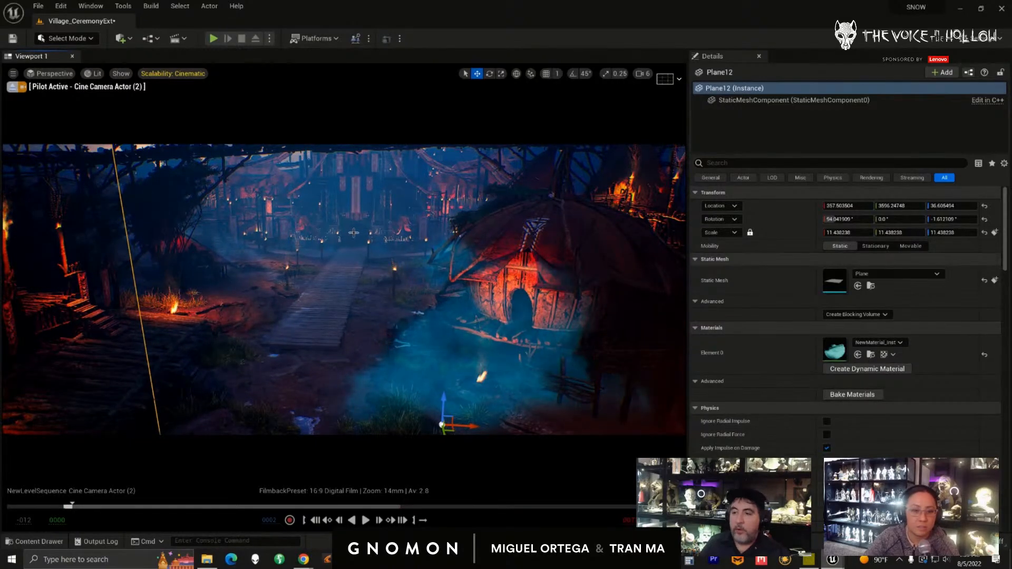
pyautogui.click(353, 234)
pyautogui.moveTo(349, 246); pyautogui.dragTo(279, 537)
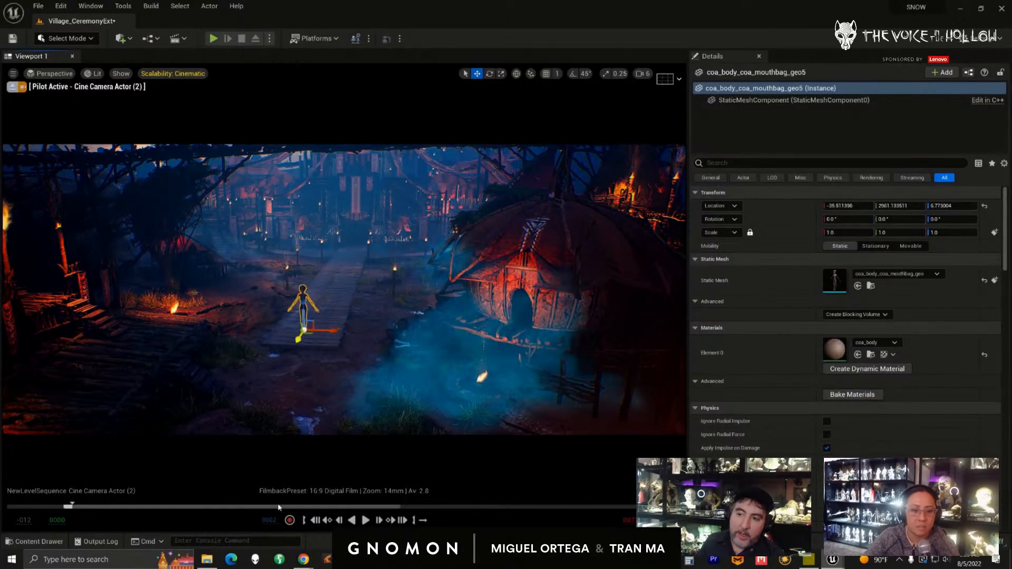
pyautogui.moveTo(305, 337); pyautogui.dragTo(446, 482)
pyautogui.moveTo(418, 435); pyautogui.dragTo(366, 362, button='middle')
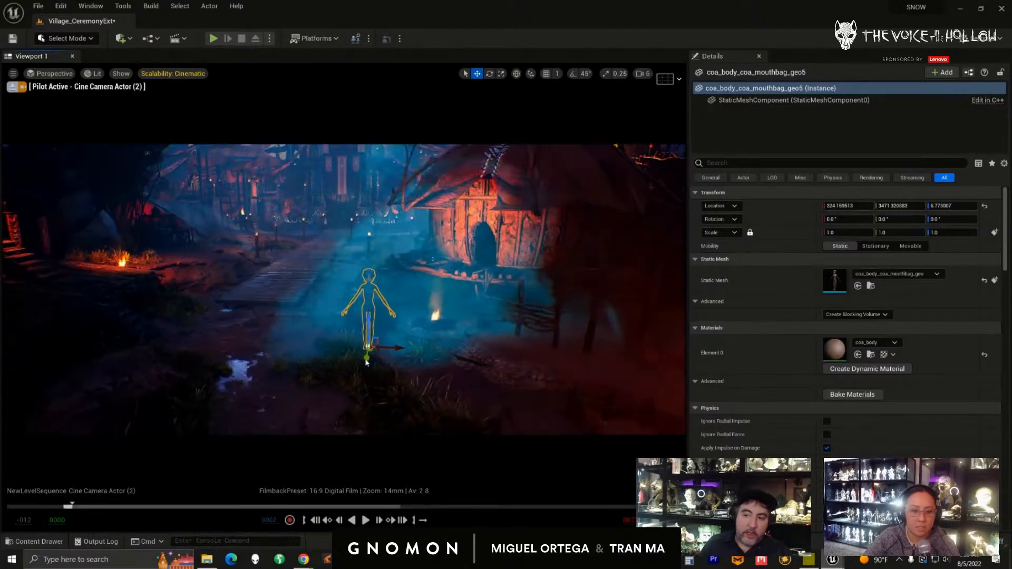
pyautogui.moveTo(432, 349); pyautogui.dragTo(430, 357, button='middle')
pyautogui.scroll(3, 430, 358)
# - Select the blue fog plane in front of the hut and view its fog around the campfire and grass
pyautogui.click(316, 358)
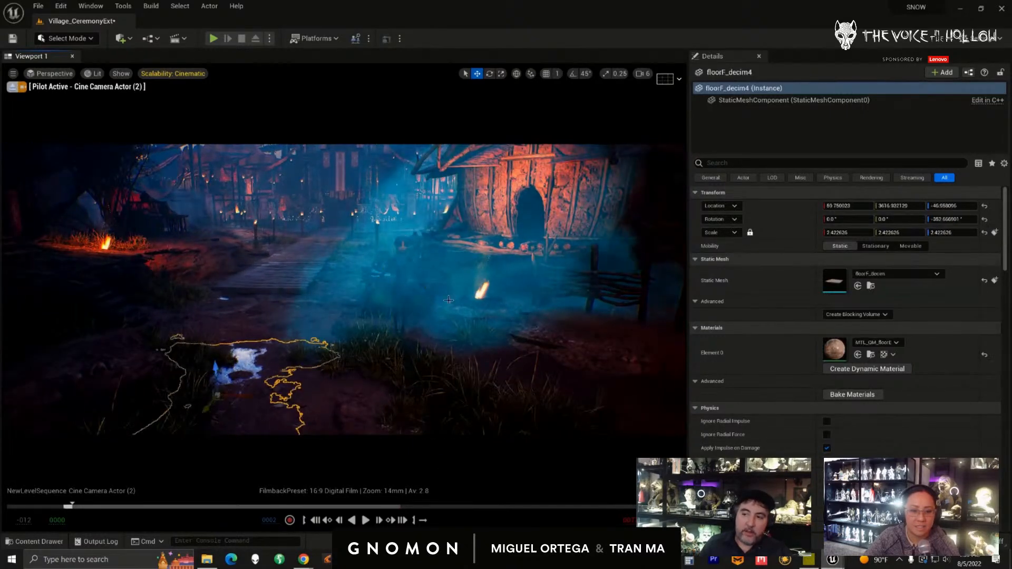
pyautogui.moveTo(430, 308); pyautogui.dragTo(464, 324, button='middle')
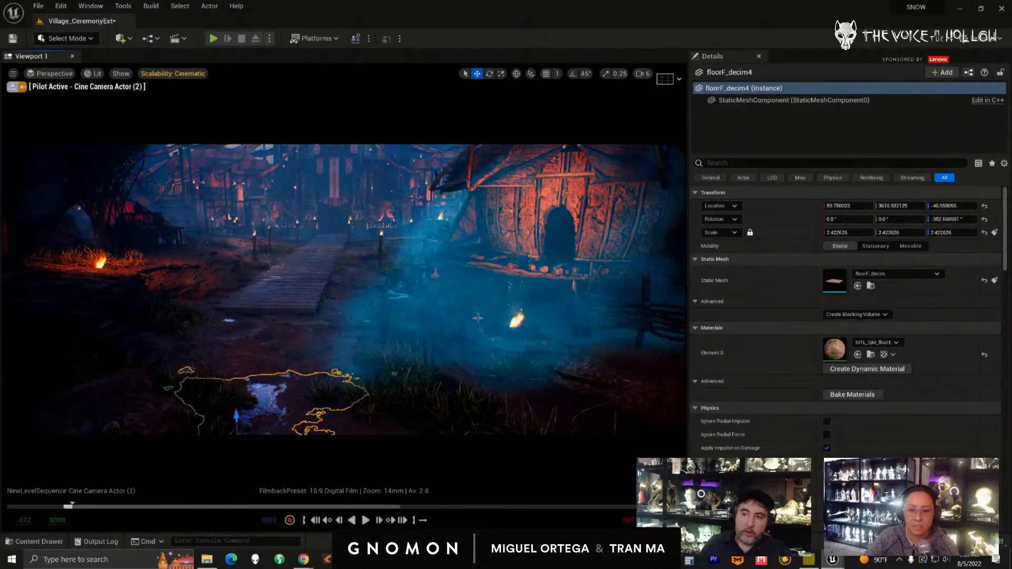
pyautogui.click(478, 318)
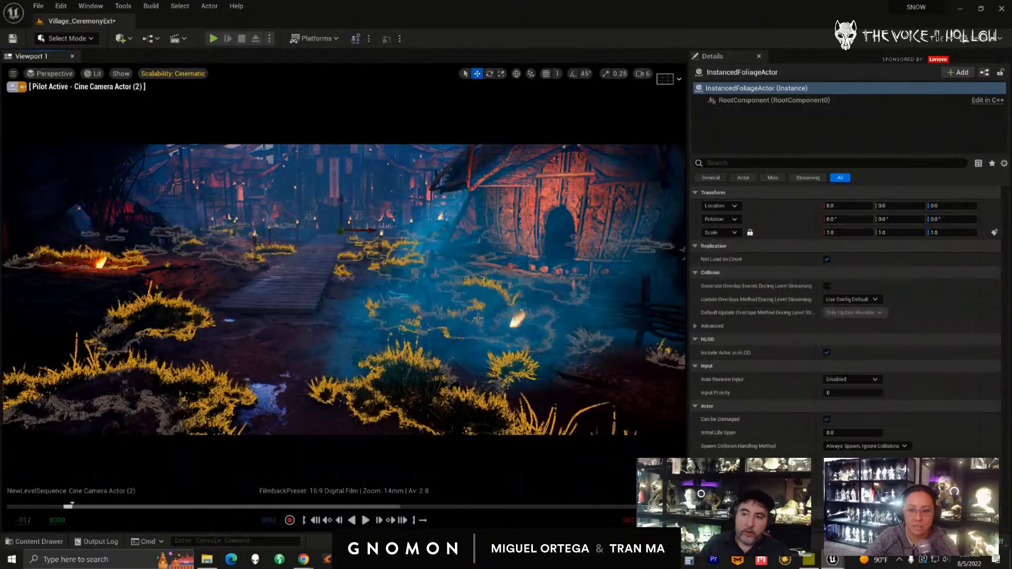
pyautogui.click(478, 310)
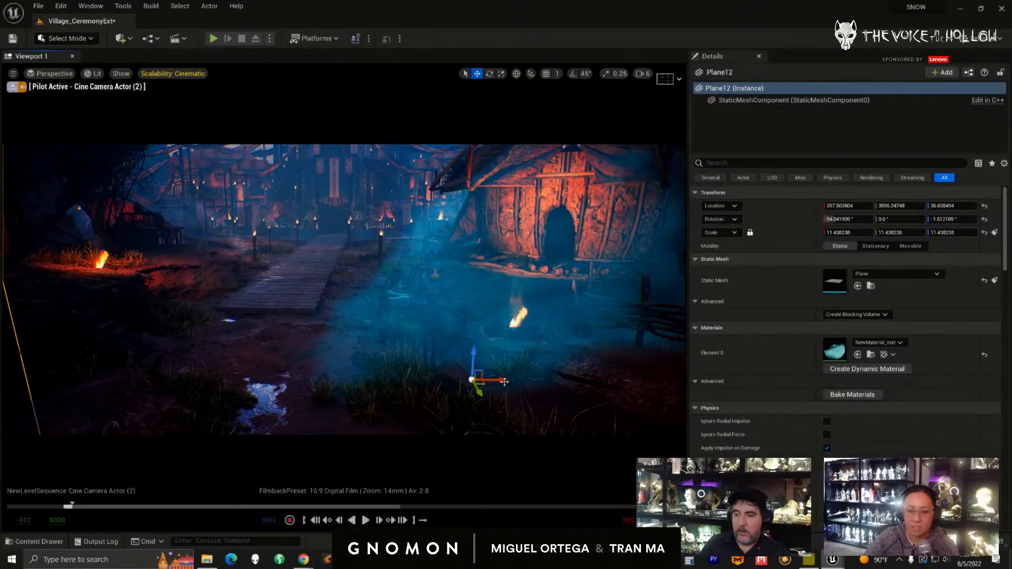
pyautogui.scroll(-4, 504, 381)
pyautogui.moveTo(509, 372); pyautogui.dragTo(508, 367, button='right')
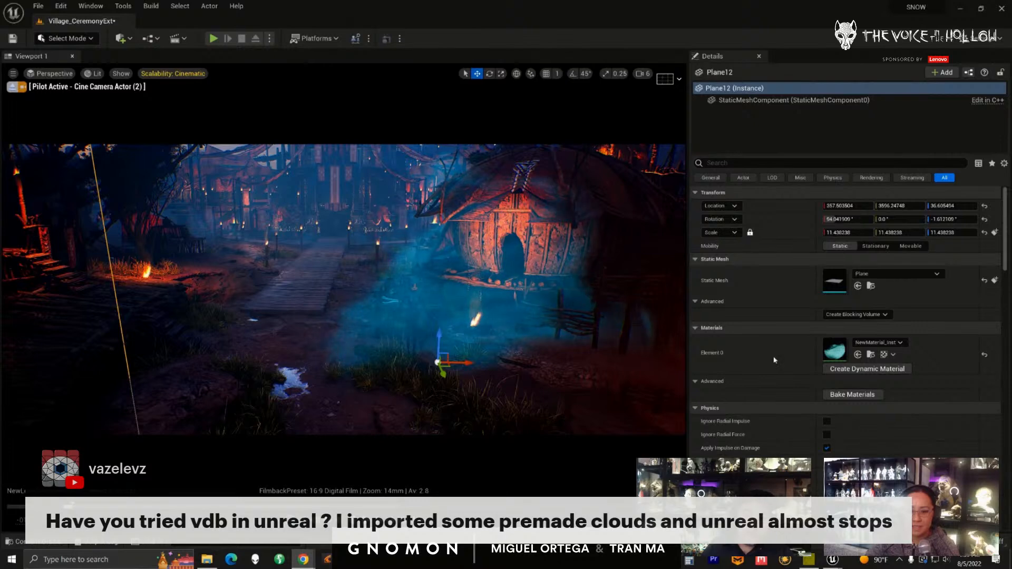
# - Open the fog plane's material instance and reduce Flow Strength to about 0.29 and Mult to about 1.1
pyautogui.doubleClick(837, 350)
pyautogui.moveTo(800, 69); pyautogui.dragTo(862, 143)
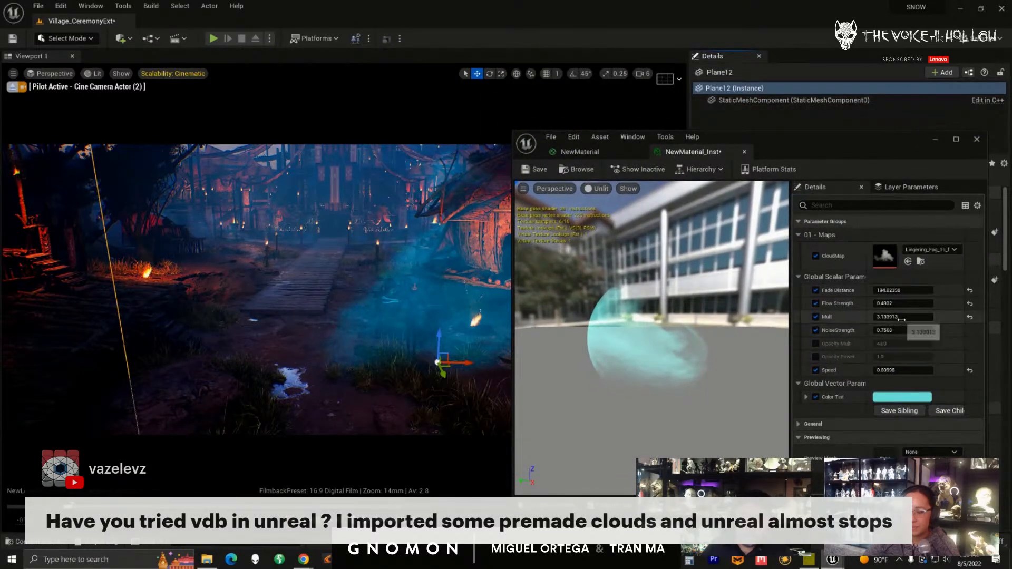
pyautogui.moveTo(908, 304); pyautogui.dragTo(879, 304)
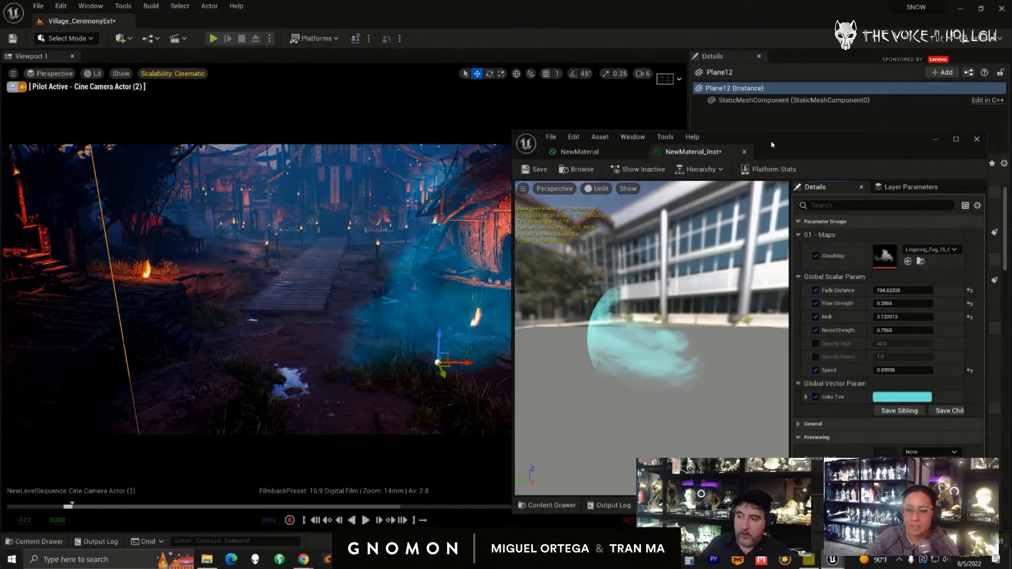
pyautogui.moveTo(905, 317)
pyautogui.mouseDown()
pyautogui.moveTo(871, 318)
pyautogui.moveTo(890, 318)
pyautogui.mouseUp()
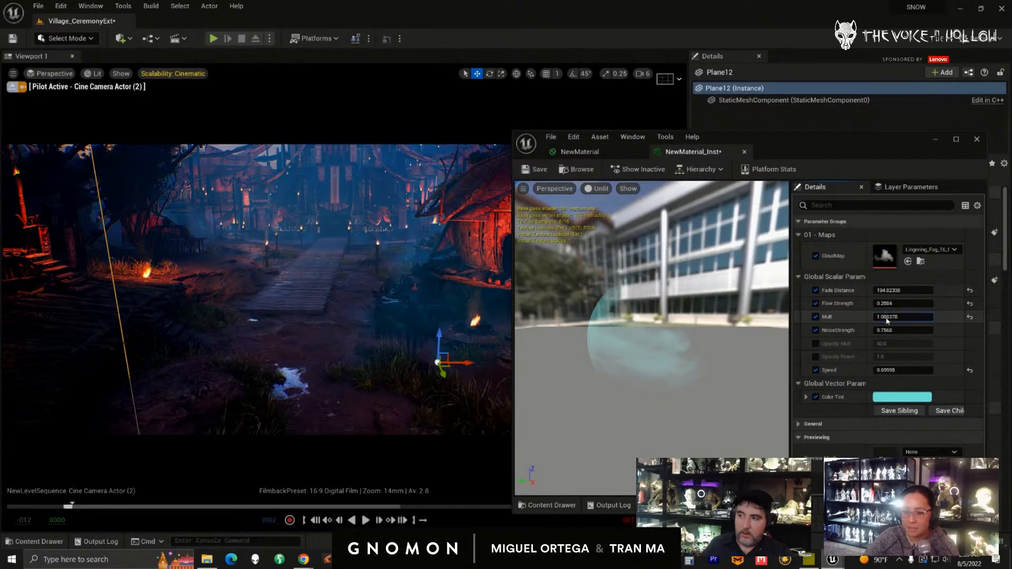
pyautogui.moveTo(802, 147); pyautogui.dragTo(1011, 126)
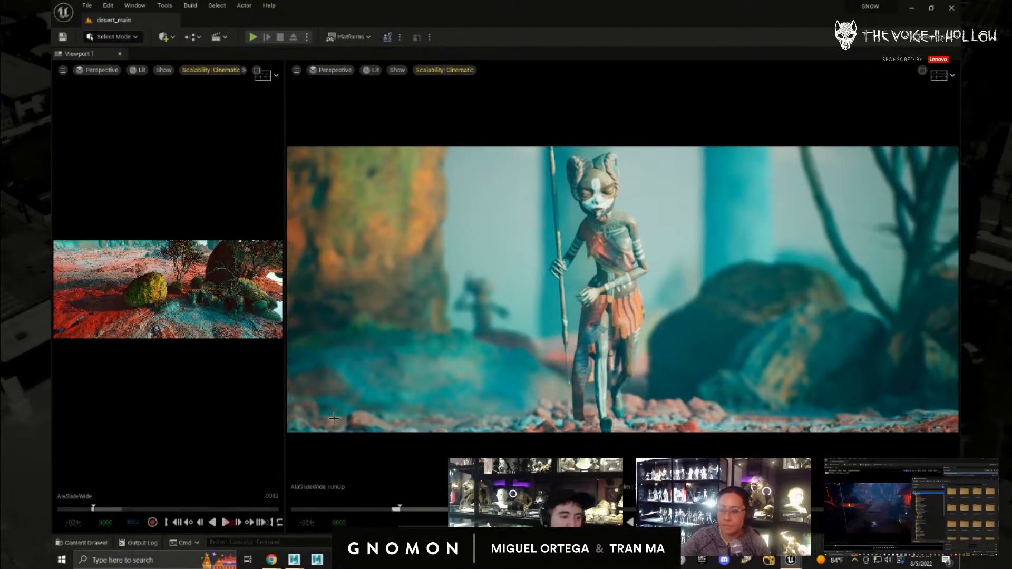
pyautogui.moveTo(303, 563)
pyautogui.click(317, 541)
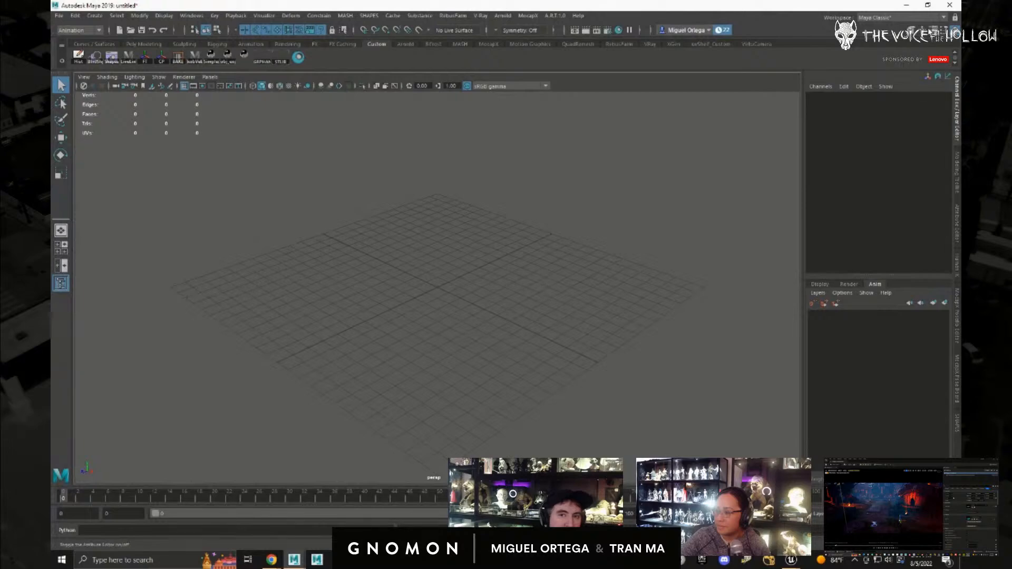
pyautogui.click(906, 6)
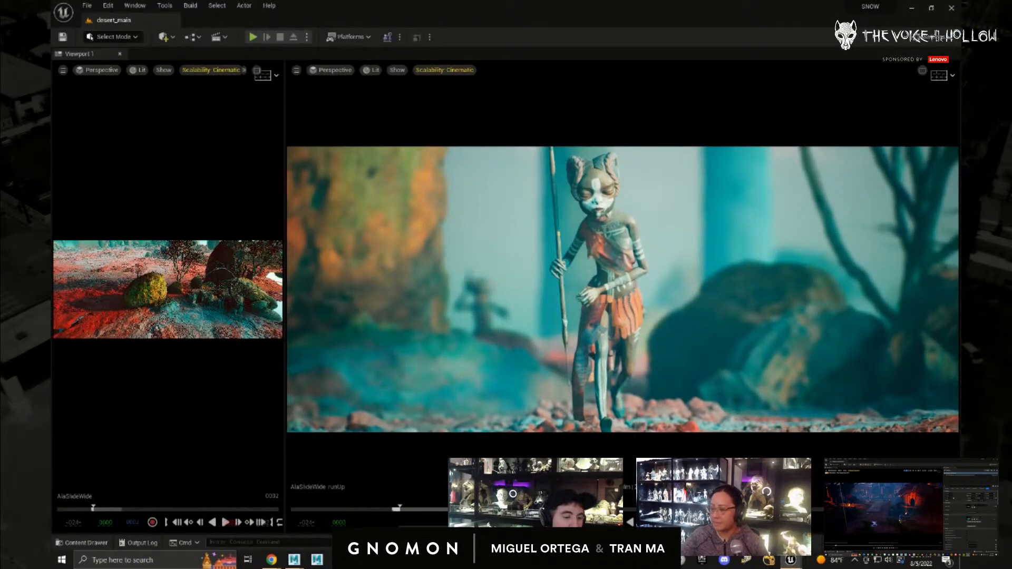
# - Switch to Premiere Pro and scrub the MASTER CHASE sequence forward to 00:00:12:01
pyautogui.click(543, 560)
pyautogui.click(463, 302)
pyautogui.click(462, 304)
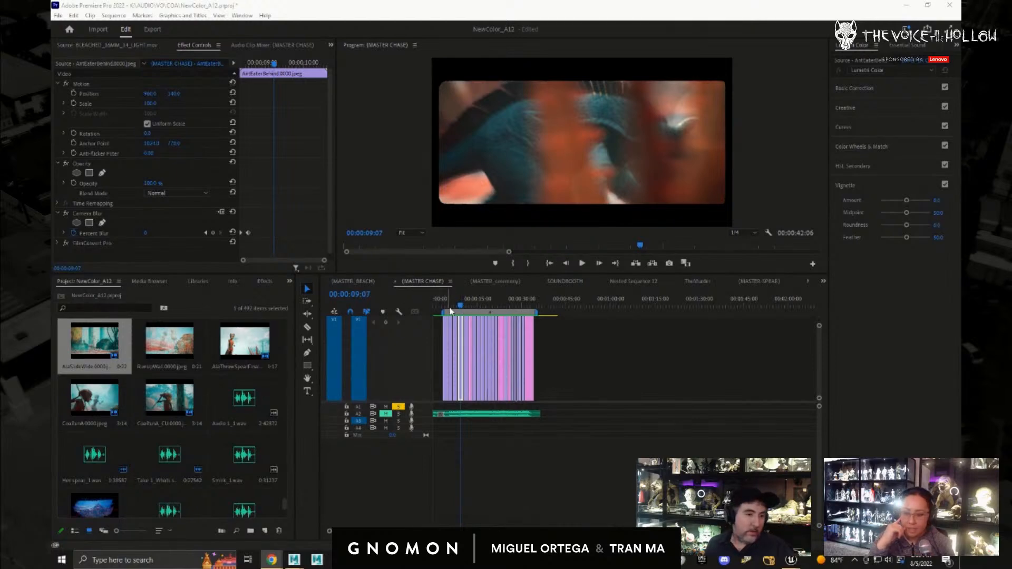
pyautogui.moveTo(463, 310)
pyautogui.mouseDown()
pyautogui.moveTo(479, 312)
pyautogui.moveTo(459, 304)
pyautogui.moveTo(471, 306)
pyautogui.mouseUp()
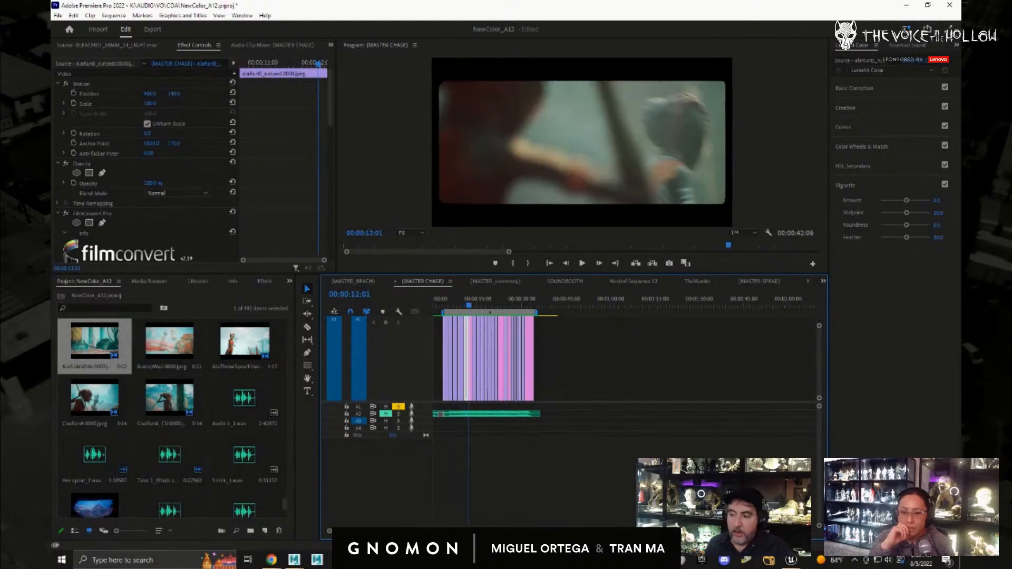
pyautogui.hotkey('alt', 'Tab')
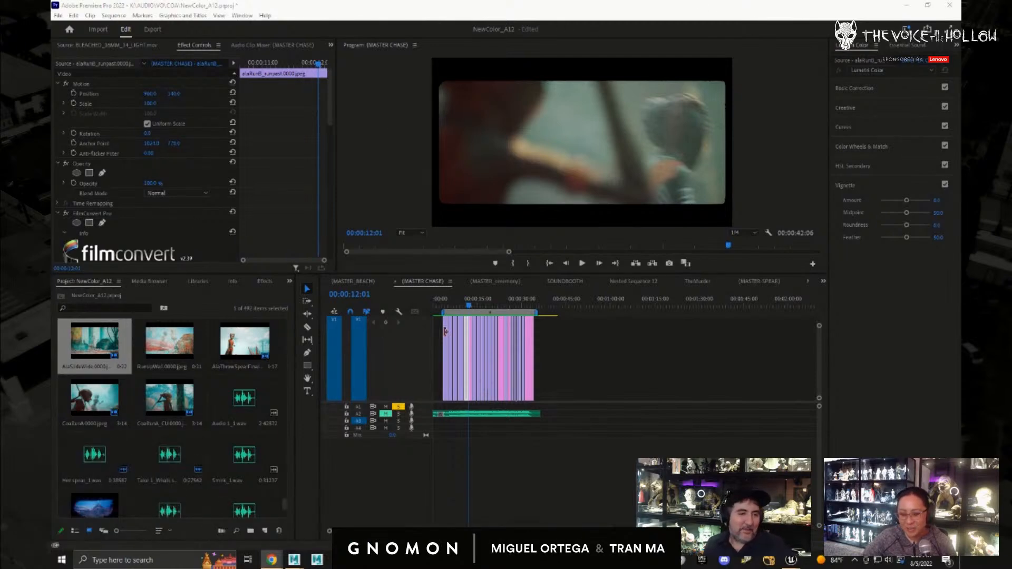
# - Scrub back through the MASTER CHASE sequence and return the playhead to 00:00:00:00
pyautogui.moveTo(473, 308); pyautogui.dragTo(445, 311)
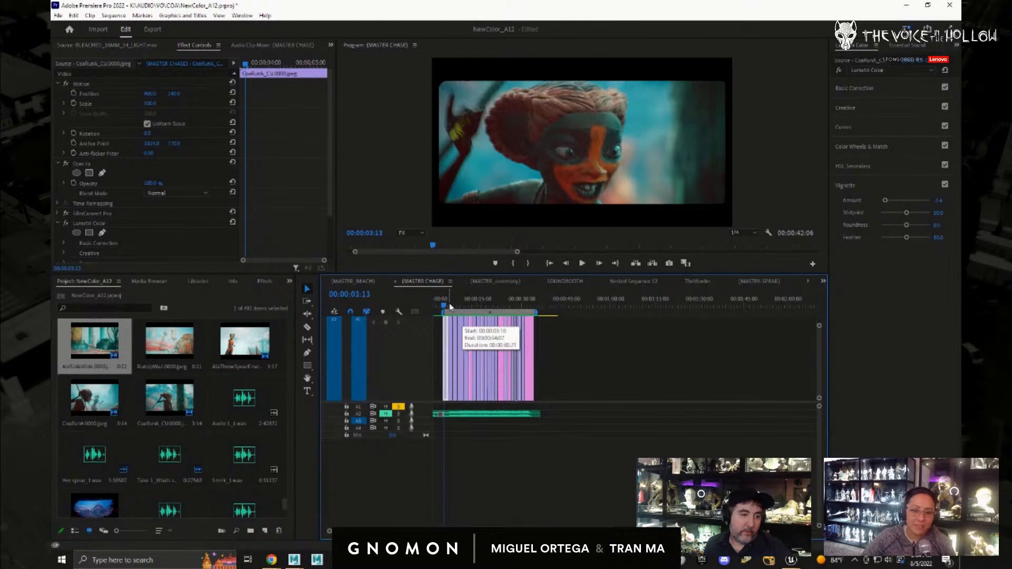
pyautogui.click(435, 303)
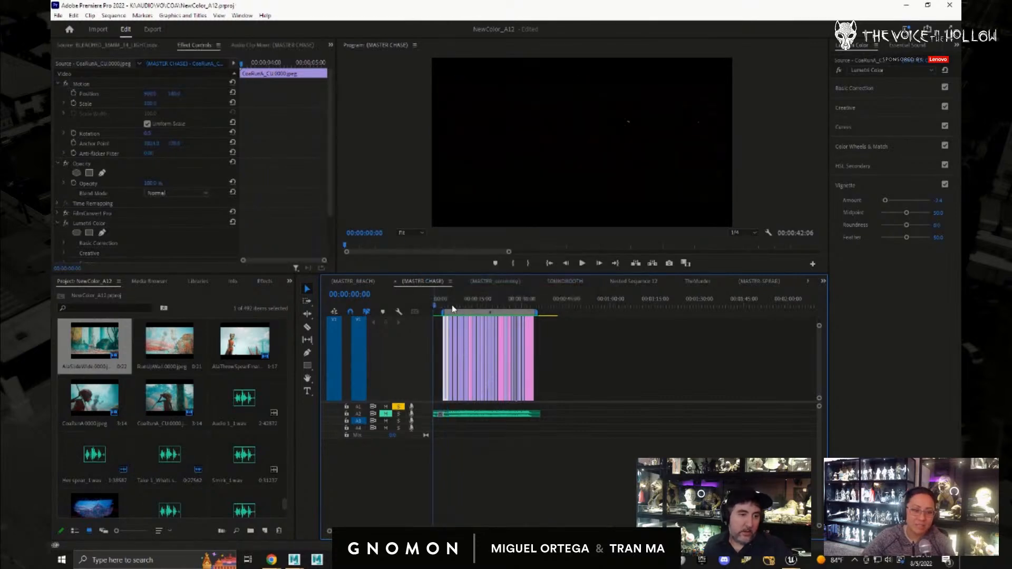
pyautogui.click(437, 304)
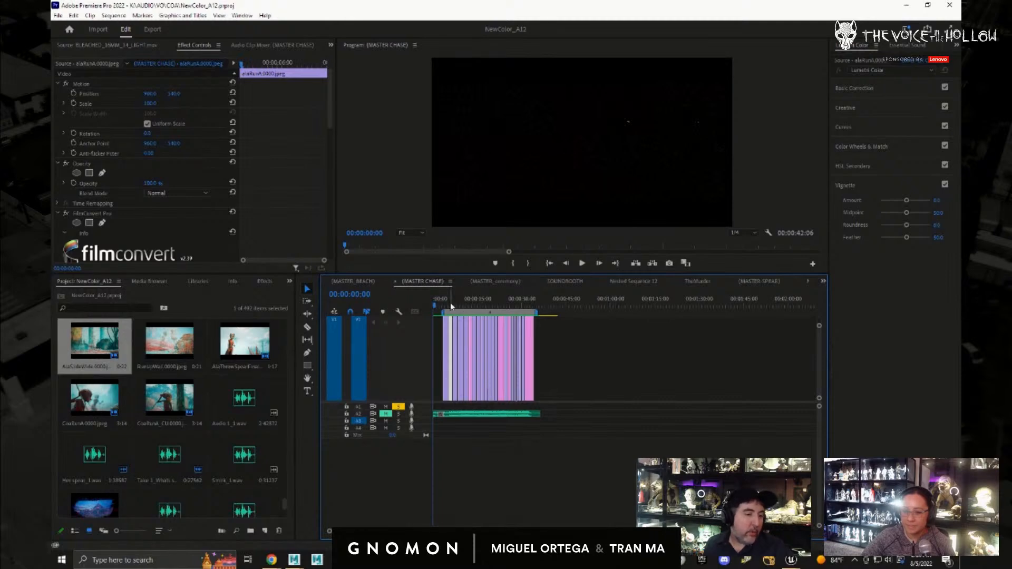
# - Play the MASTER CHASE sequence full screen from its start to about 00:00:04:18
pyautogui.moveTo(448, 305)
pyautogui.mouseDown()
pyautogui.moveTo(433, 304)
pyautogui.moveTo(448, 306)
pyautogui.moveTo(441, 315)
pyautogui.mouseUp()
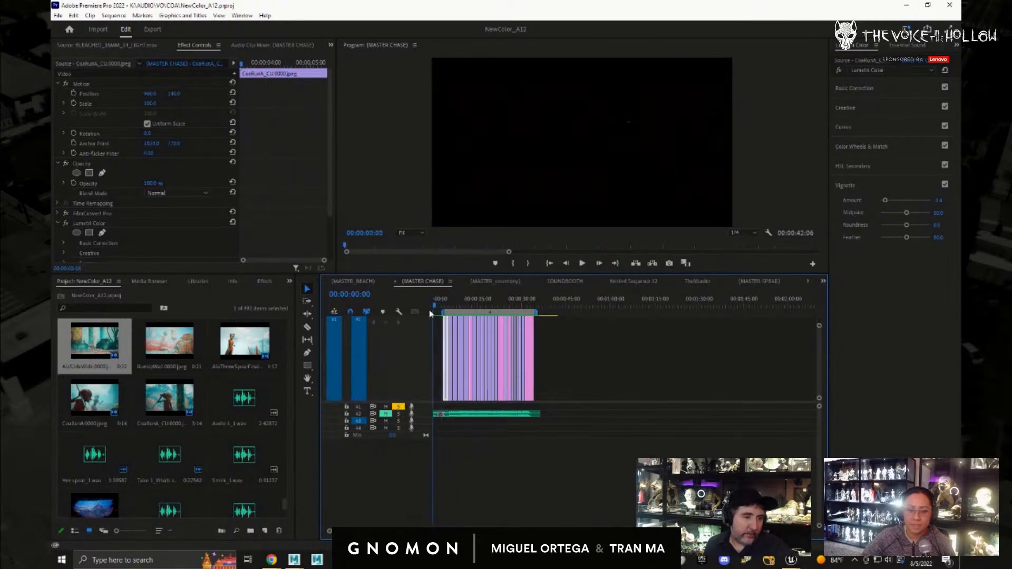
pyautogui.hotkey('ctrl', '`')
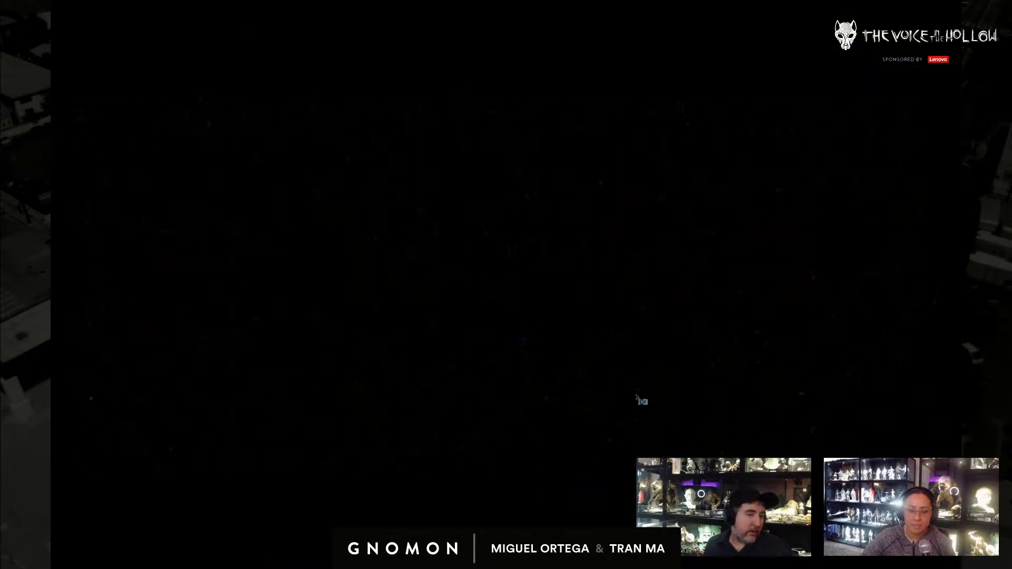
pyautogui.press('space')
pyautogui.hotkey('ctrl', '`')
pyautogui.press('space')
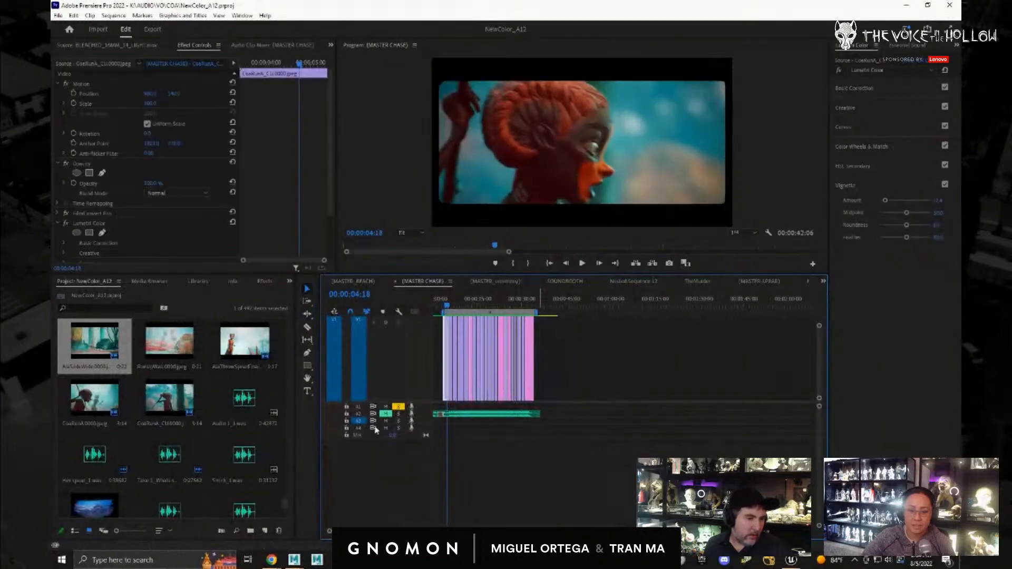
# - Turn off solo on audio track A1 and mute on A2, and replay the sequence from near its start
pyautogui.click(398, 408)
pyautogui.click(386, 414)
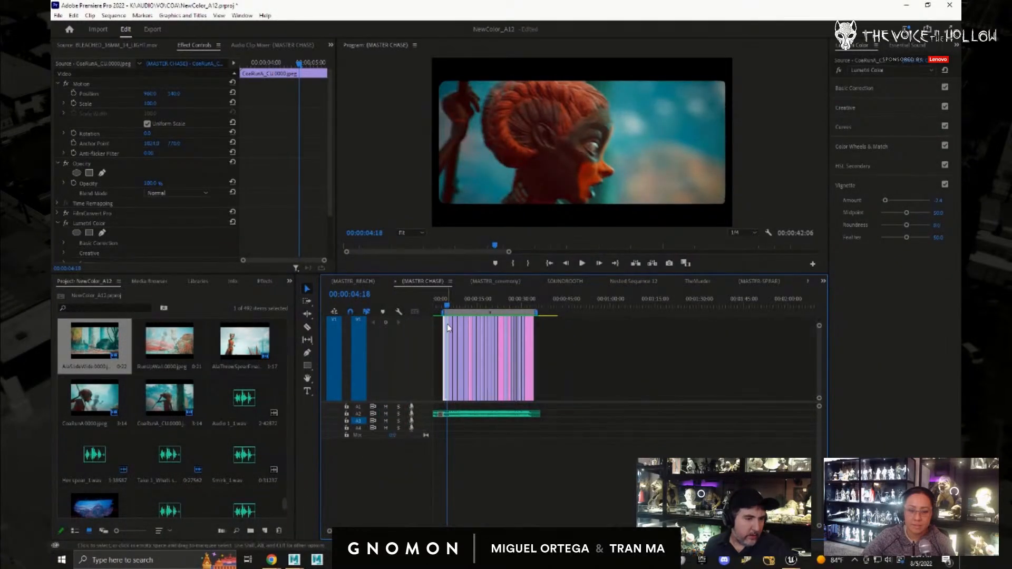
pyautogui.moveTo(443, 305); pyautogui.dragTo(440, 306)
pyautogui.press('space')
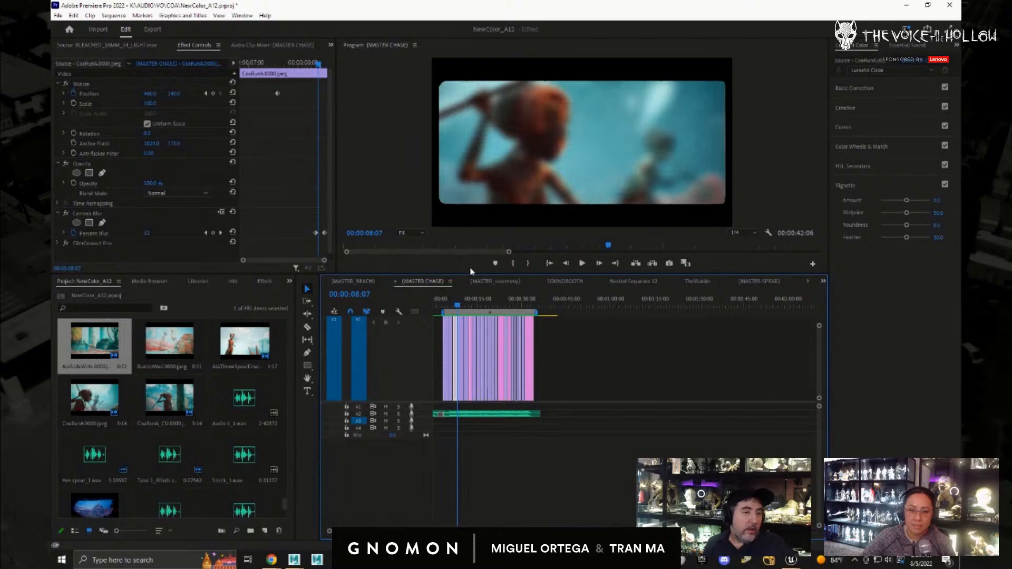
pyautogui.press('space')
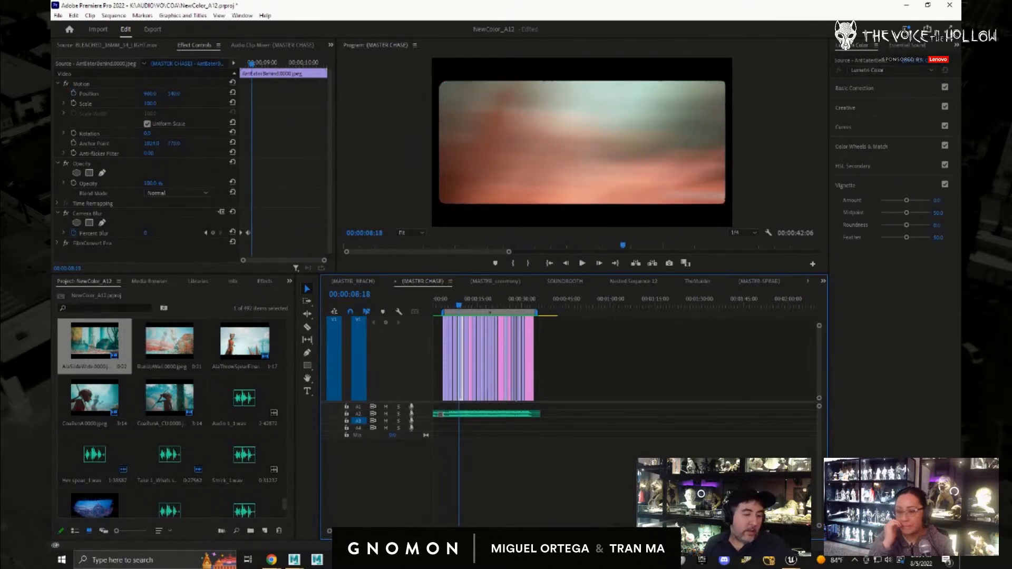
# - Zoom in on the chase timeline, set the playhead to 00:00:09:08 and play the sequence full screen
pyautogui.moveTo(329, 532); pyautogui.dragTo(478, 532)
pyautogui.moveTo(511, 304)
pyautogui.mouseDown()
pyautogui.moveTo(490, 307)
pyautogui.moveTo(539, 312)
pyautogui.moveTo(503, 305)
pyautogui.mouseUp()
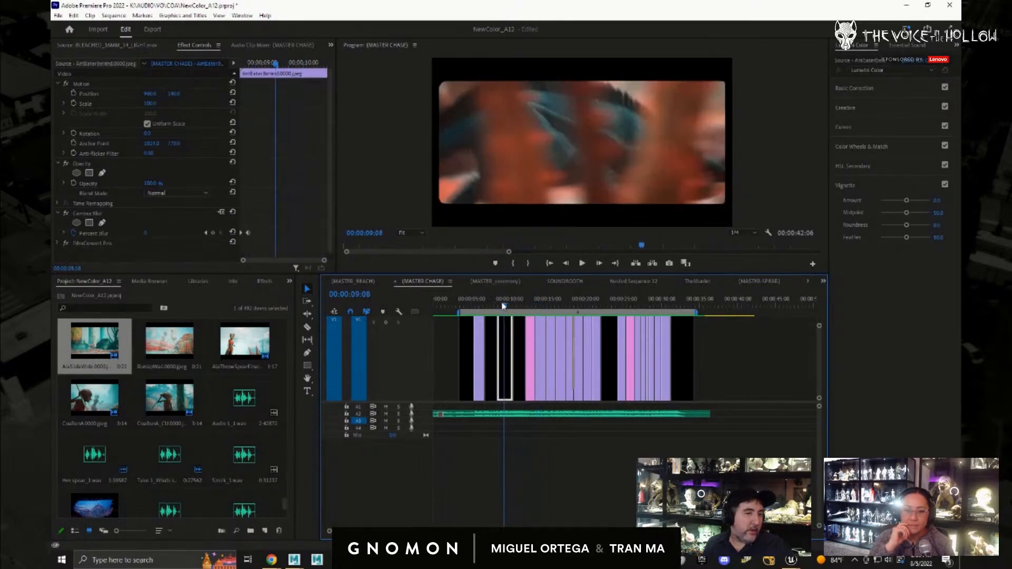
pyautogui.hotkey('ctrl', '`')
pyautogui.press('space')
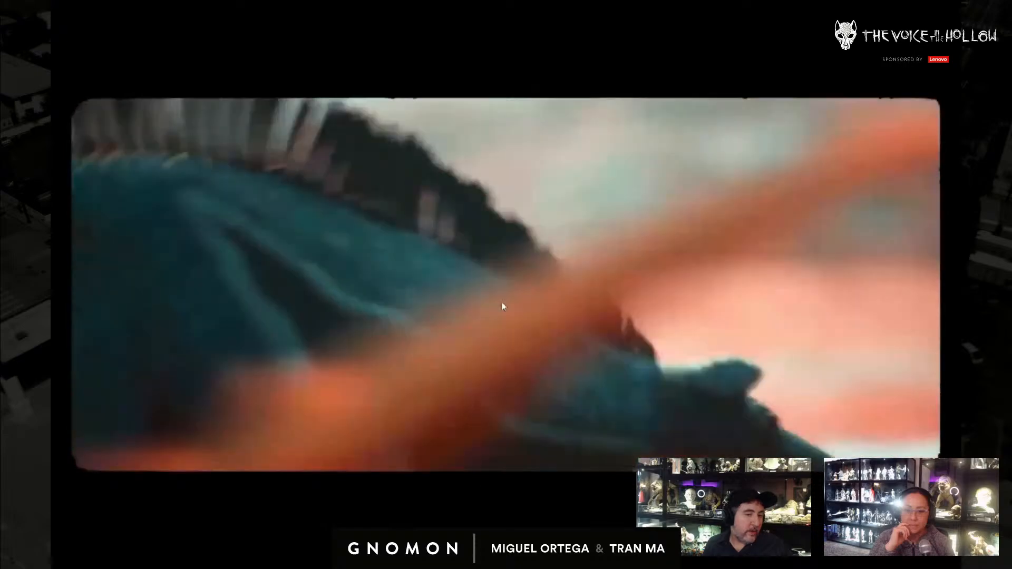
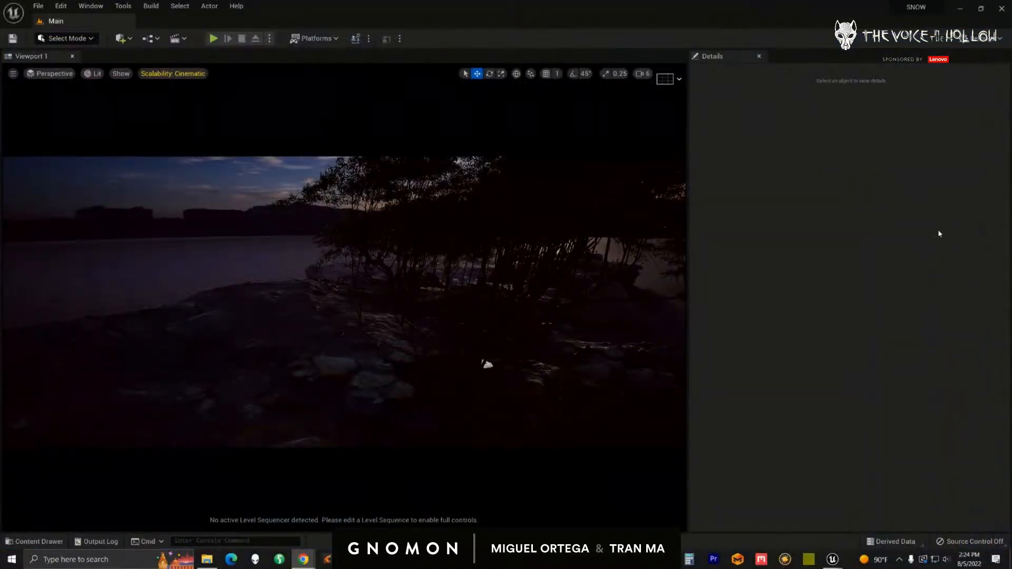
# - In Unreal Engine, open the Village_CeremonyExt level and hide the editor icons with game view
pyautogui.click(35, 542)
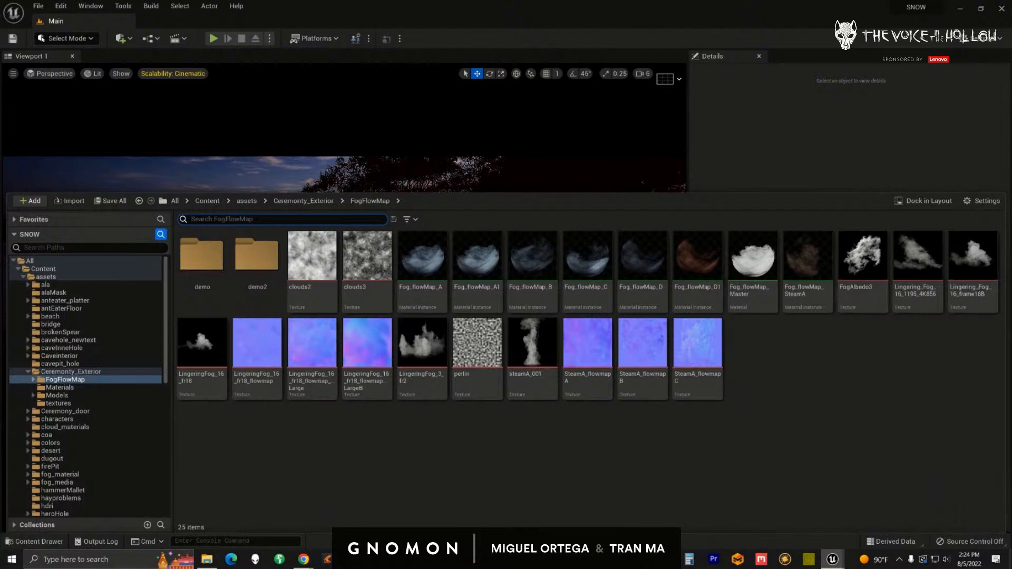
pyautogui.hotkey('ctrl', 'space')
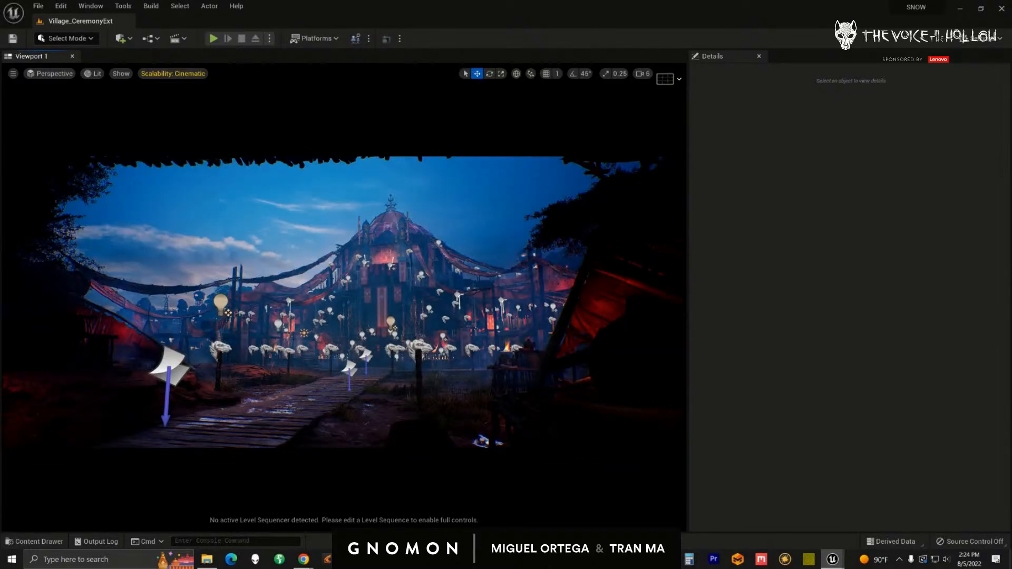
pyautogui.click(308, 408)
pyautogui.press('g')
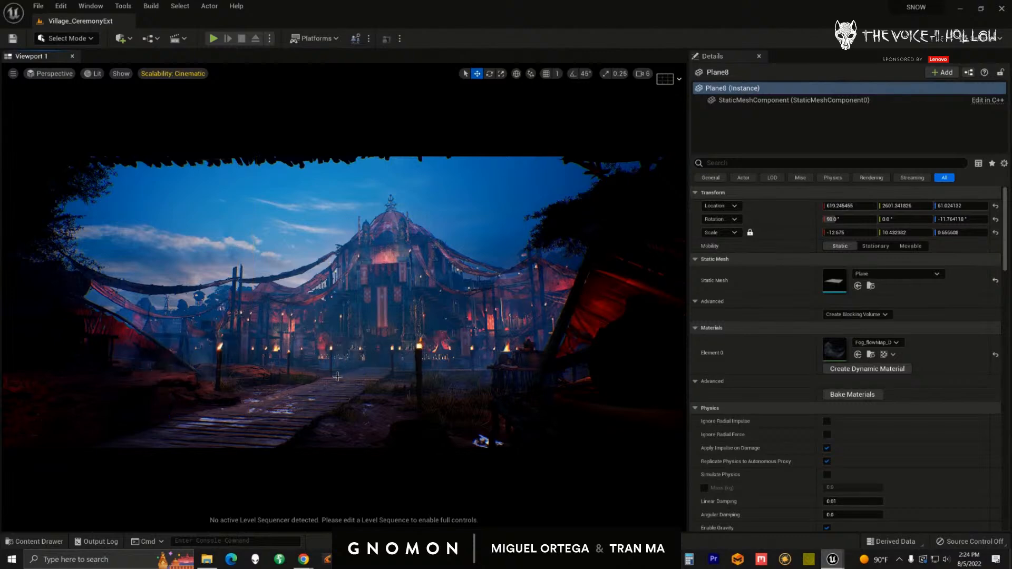
# - Examine the ceremony tent from the walkway and from above, selecting the fog planes around its facade
pyautogui.scroll(5, 327, 390)
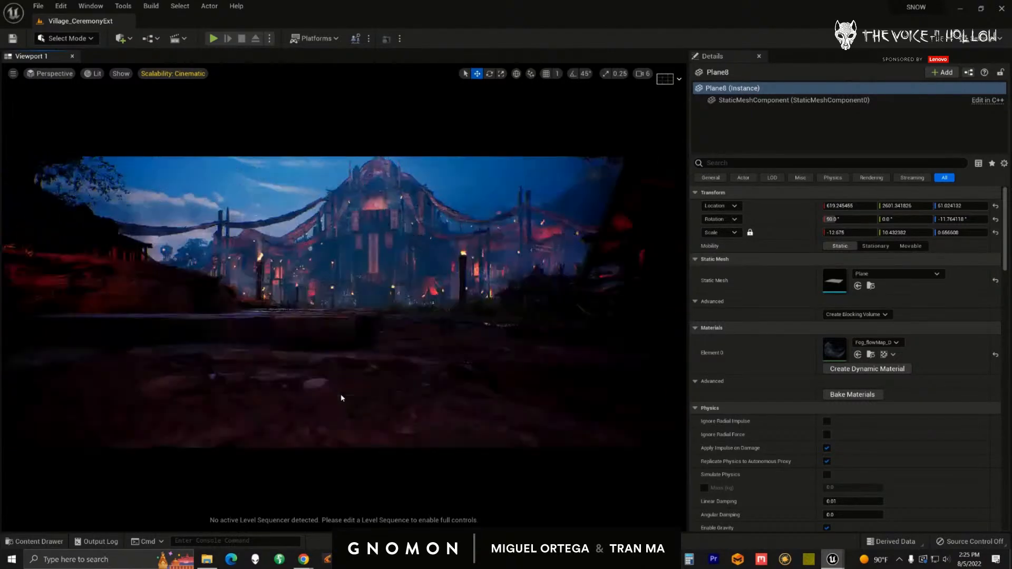
pyautogui.keyDown('alt'); pyautogui.moveTo(327, 391); pyautogui.dragTo(369, 366); pyautogui.keyUp('alt')
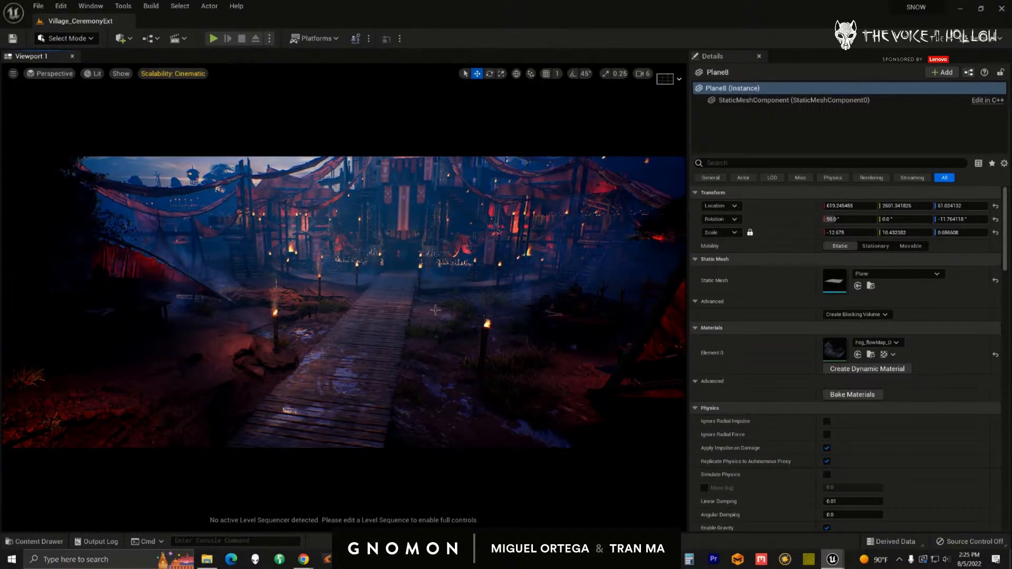
pyautogui.keyDown('alt'); pyautogui.moveTo(375, 363); pyautogui.dragTo(402, 324); pyautogui.keyUp('alt')
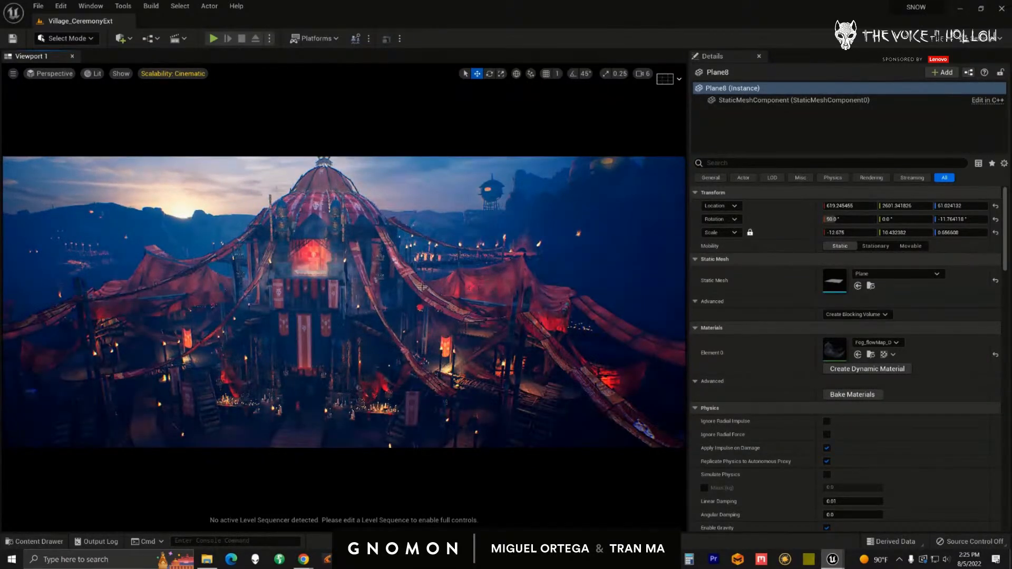
pyautogui.keyDown('alt'); pyautogui.moveTo(417, 322); pyautogui.dragTo(361, 369); pyautogui.keyUp('alt')
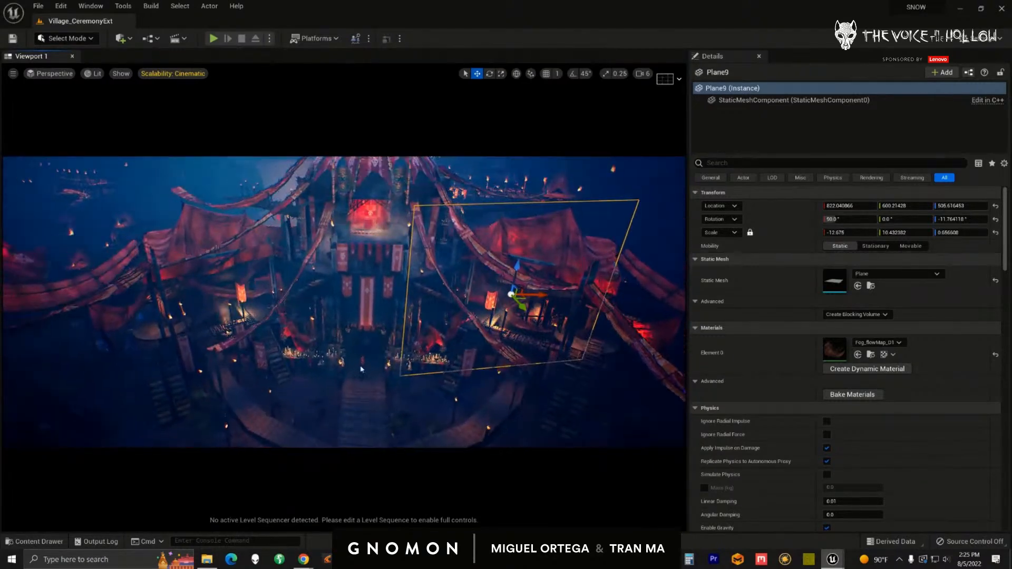
pyautogui.click(475, 400)
pyautogui.click(423, 369)
pyautogui.click(383, 228)
pyautogui.moveTo(421, 310)
pyautogui.mouseDown(button='right')
pyautogui.moveTo(409, 317)
pyautogui.moveTo(419, 317)
pyautogui.mouseUp(button='right')
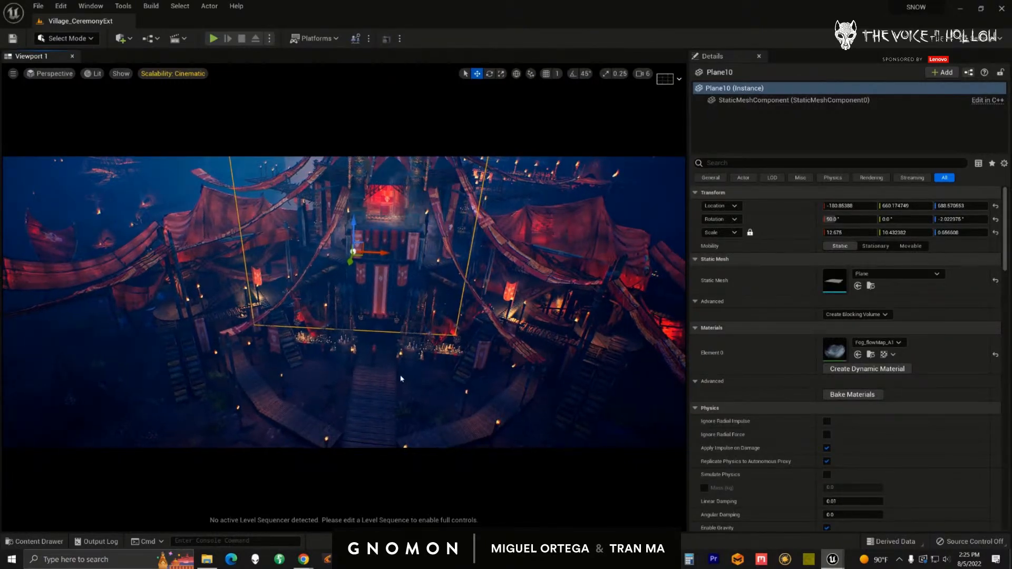
pyautogui.moveTo(402, 379); pyautogui.dragTo(432, 381, button='right')
pyautogui.scroll(3, 422, 396)
pyautogui.click(406, 397)
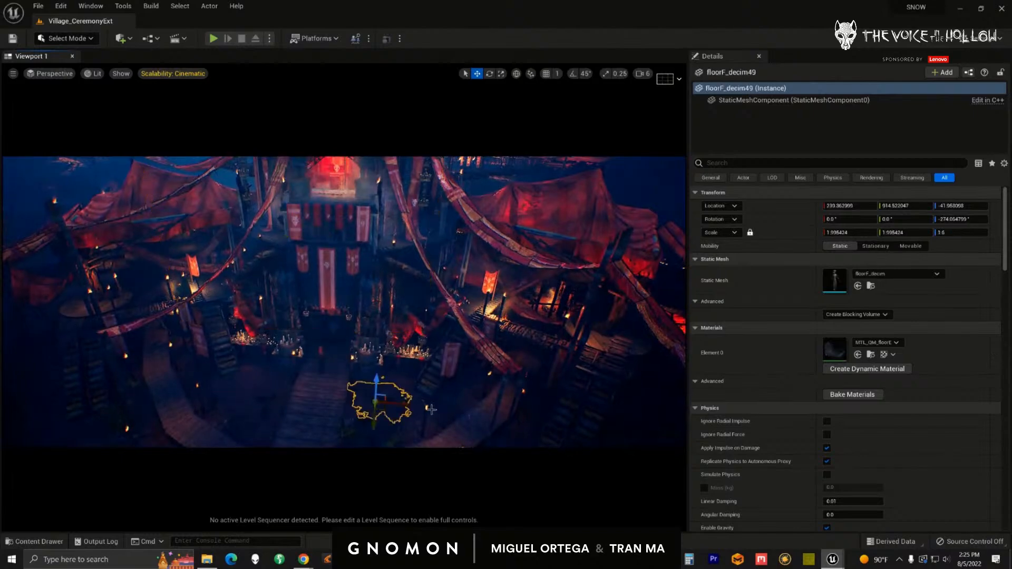
# - Examine the ceremony tent, its hanging drapes and the surrounding boardwalks in close and distant views
pyautogui.scroll(-2, 416, 389)
pyautogui.scroll(1, 454, 350)
pyautogui.moveTo(453, 350); pyautogui.dragTo(421, 323, button='right')
pyautogui.scroll(-2, 443, 340)
pyautogui.scroll(-2, 434, 319)
pyautogui.moveTo(433, 318); pyautogui.dragTo(432, 268, button='middle')
pyautogui.scroll(1, 436, 328)
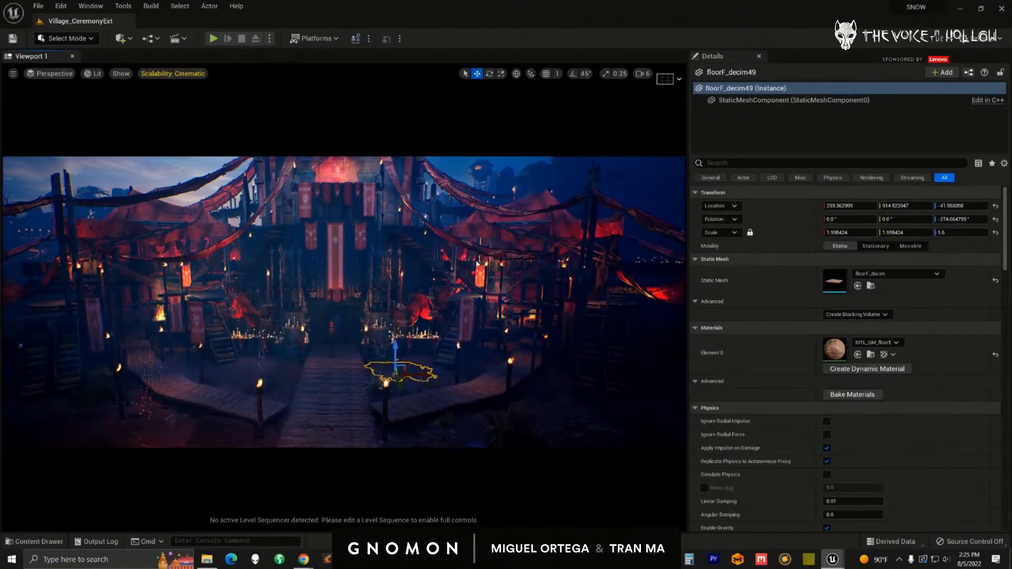
pyautogui.click(464, 245)
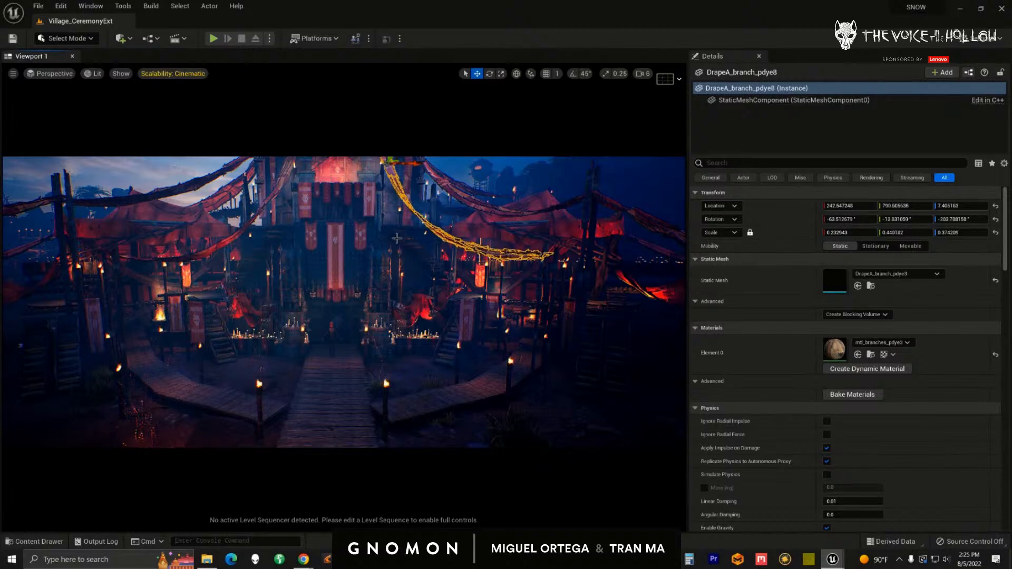
pyautogui.moveTo(396, 236); pyautogui.dragTo(399, 221, button='middle')
pyautogui.scroll(3, 419, 265)
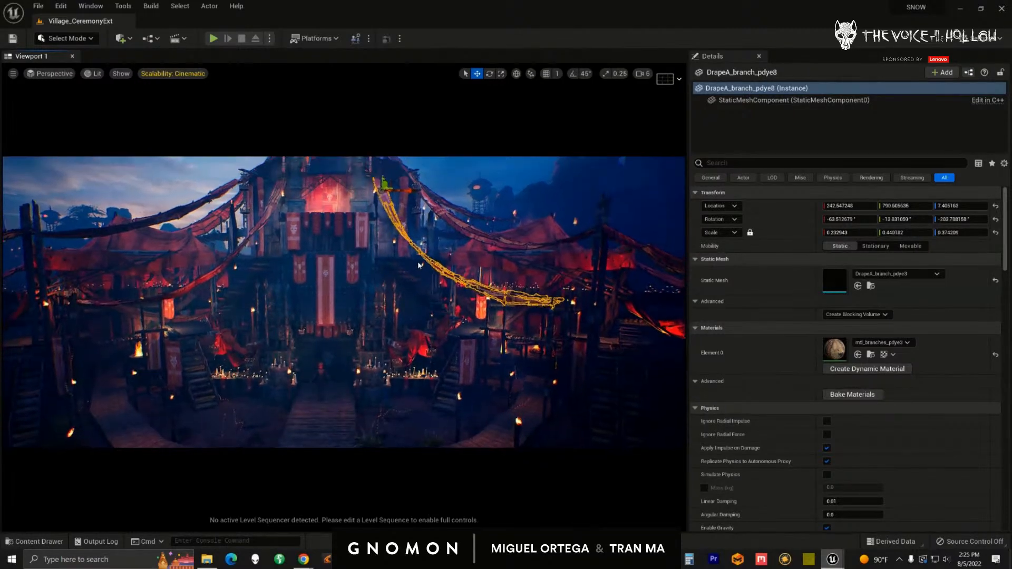
pyautogui.moveTo(419, 265); pyautogui.dragTo(448, 275, button='right')
pyautogui.scroll(-3, 448, 275)
pyautogui.scroll(-5, 540, 274)
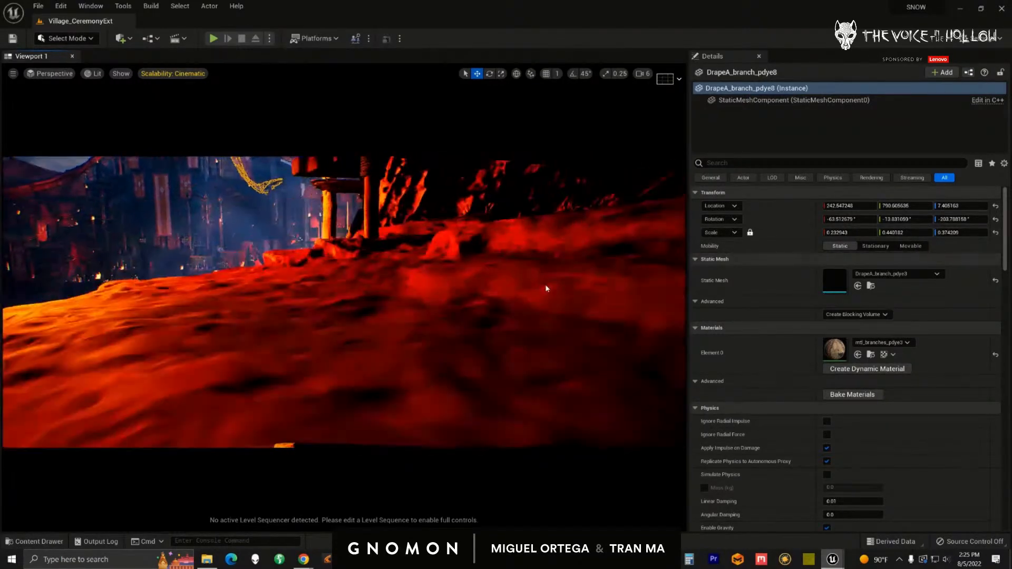
pyautogui.scroll(-10, 546, 288)
pyautogui.scroll(-3, 520, 277)
pyautogui.moveTo(417, 302); pyautogui.dragTo(428, 305, button='middle')
pyautogui.moveTo(428, 304); pyautogui.dragTo(190, 320, button='right')
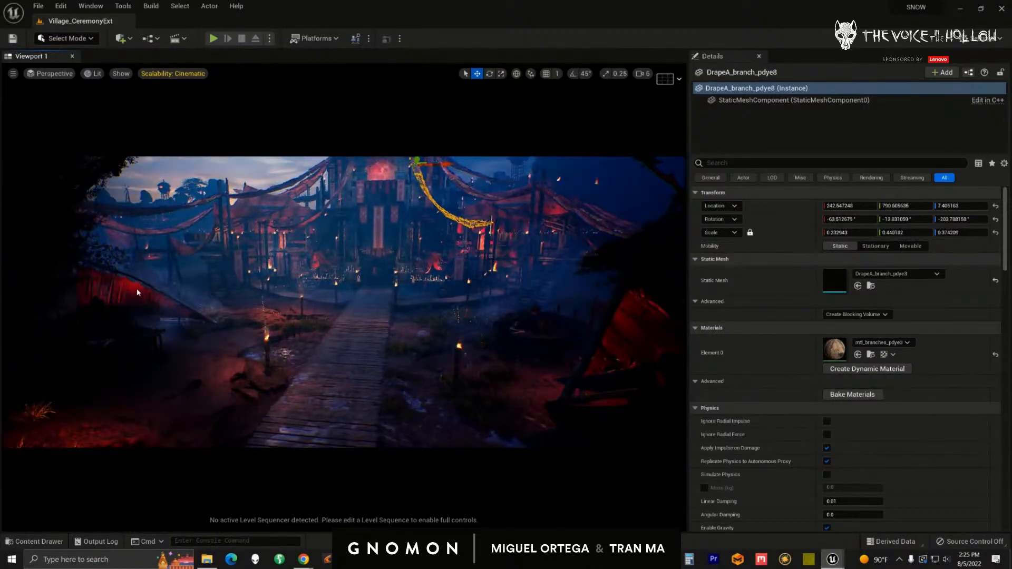
pyautogui.scroll(8, 334, 272)
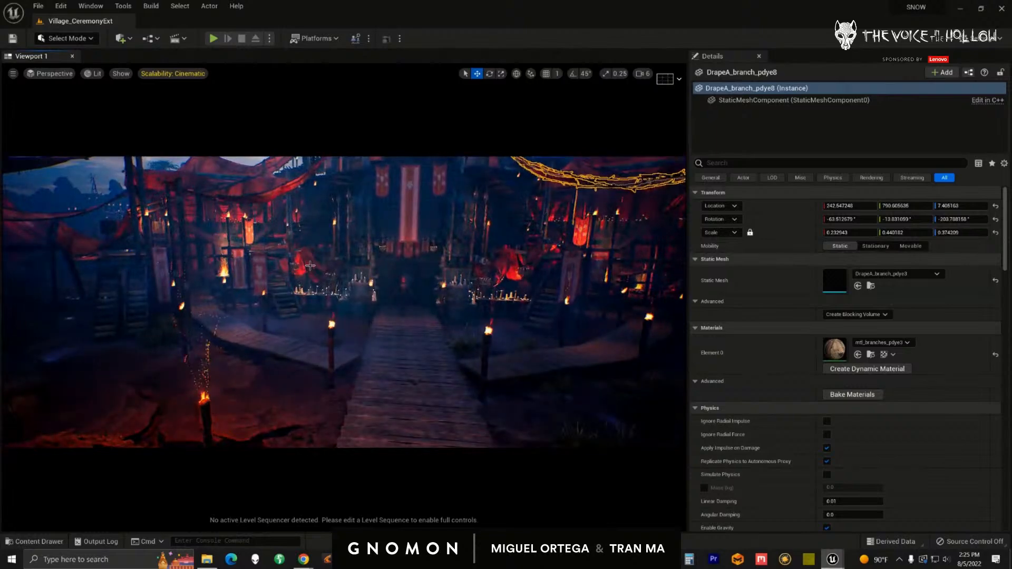
# - Frame the tent entrance and select the red AwningA_cloth mesh on both sides of it
pyautogui.click(321, 262)
pyautogui.press('f')
pyautogui.keyDown('alt'); pyautogui.moveTo(314, 316); pyautogui.dragTo(327, 357); pyautogui.keyUp('alt')
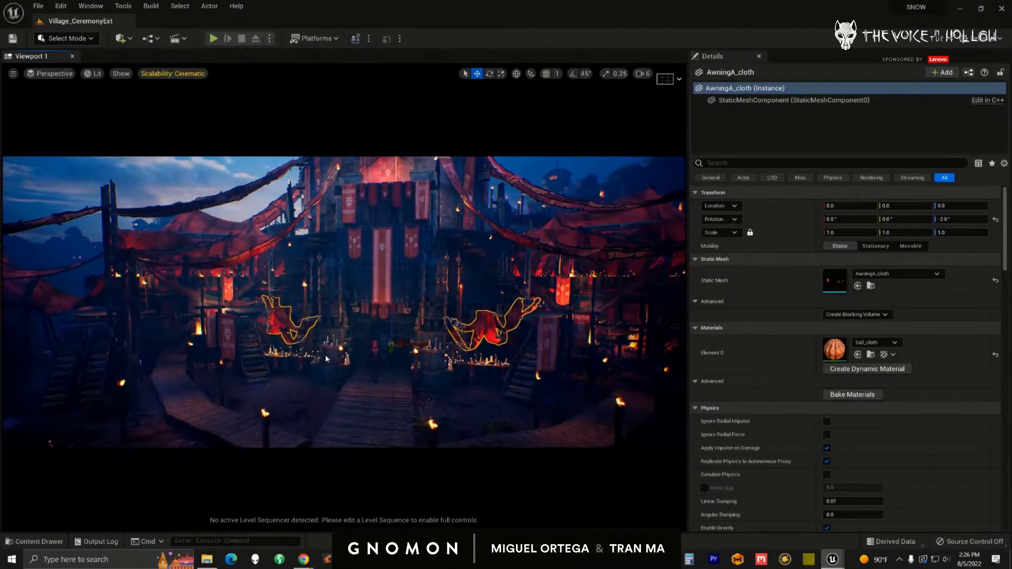
pyautogui.click(363, 382)
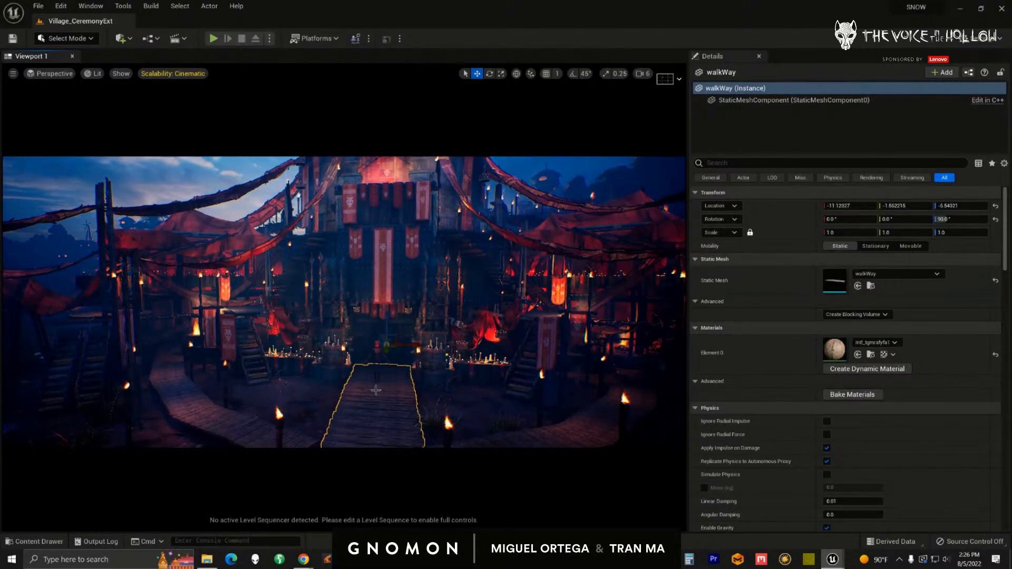
pyautogui.click(477, 327)
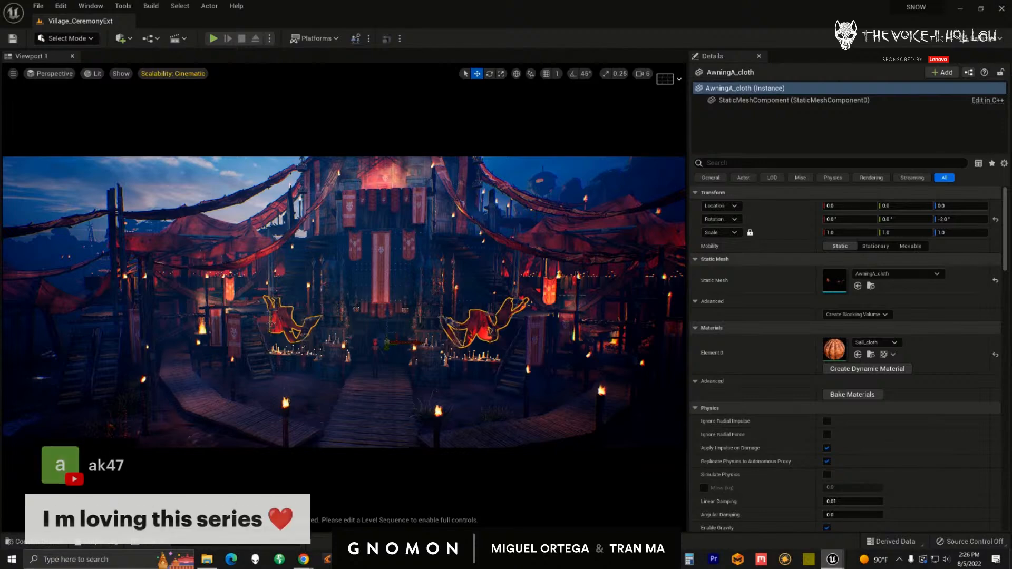
# - Bring up the Sail_cloth_Master material editor full size and examine its result node and enlarged material properties
pyautogui.moveTo(1011, 287); pyautogui.dragTo(588, 96)
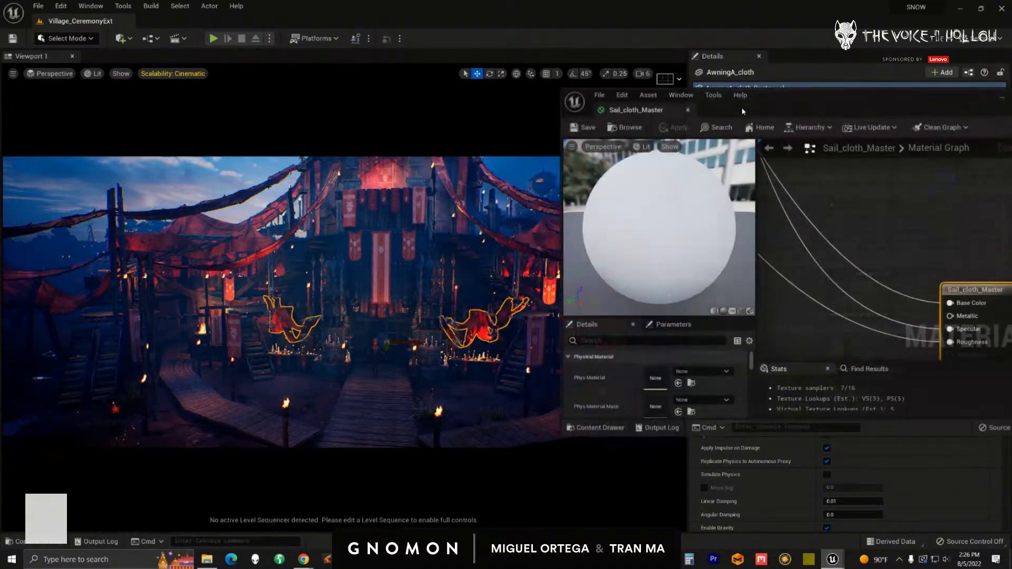
pyautogui.moveTo(885, 101); pyautogui.dragTo(682, 99)
pyautogui.click(815, 92)
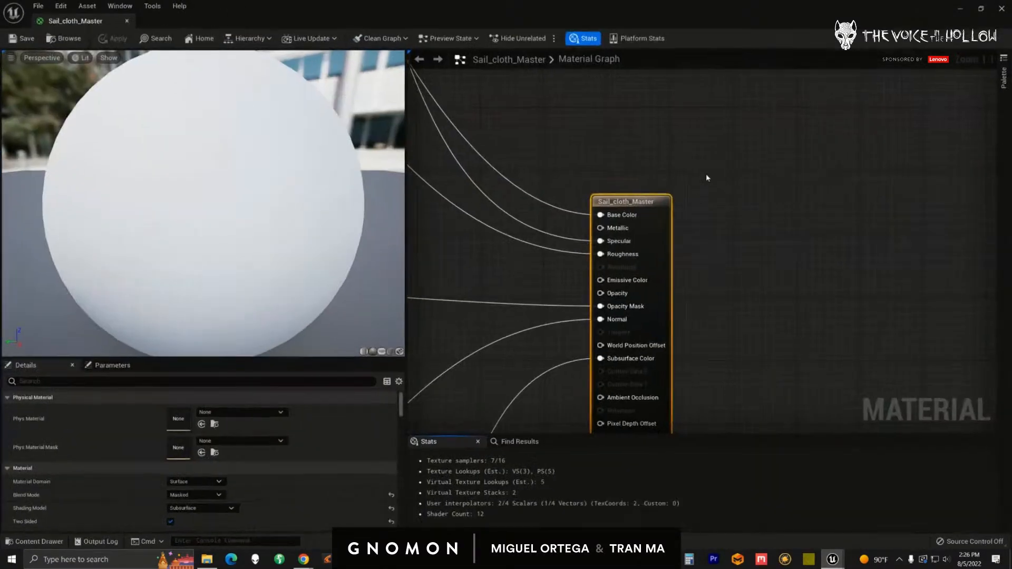
pyautogui.scroll(-3, 711, 227)
pyautogui.moveTo(729, 242); pyautogui.dragTo(769, 212, button='right')
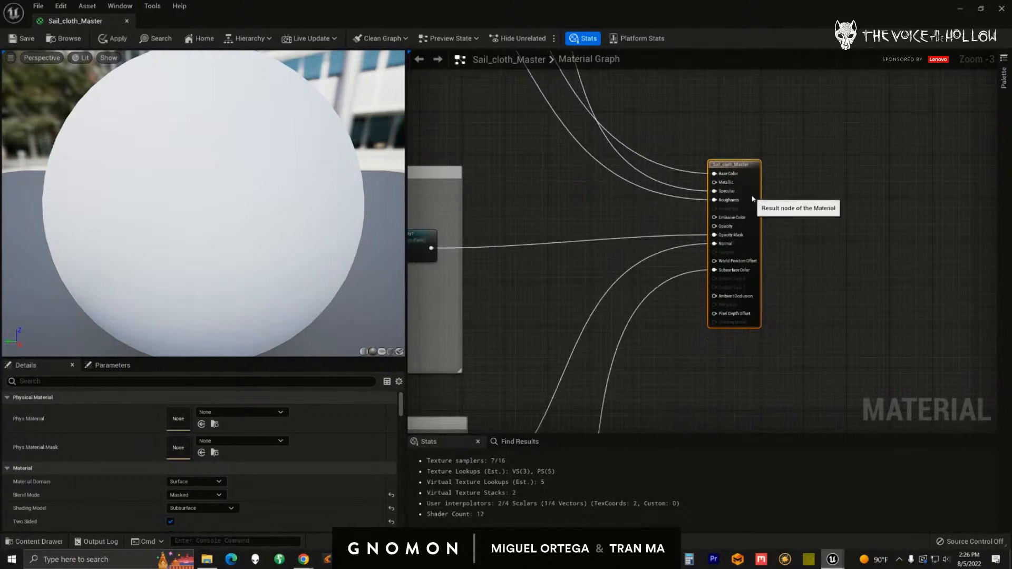
pyautogui.moveTo(821, 187); pyautogui.dragTo(751, 166, button='right')
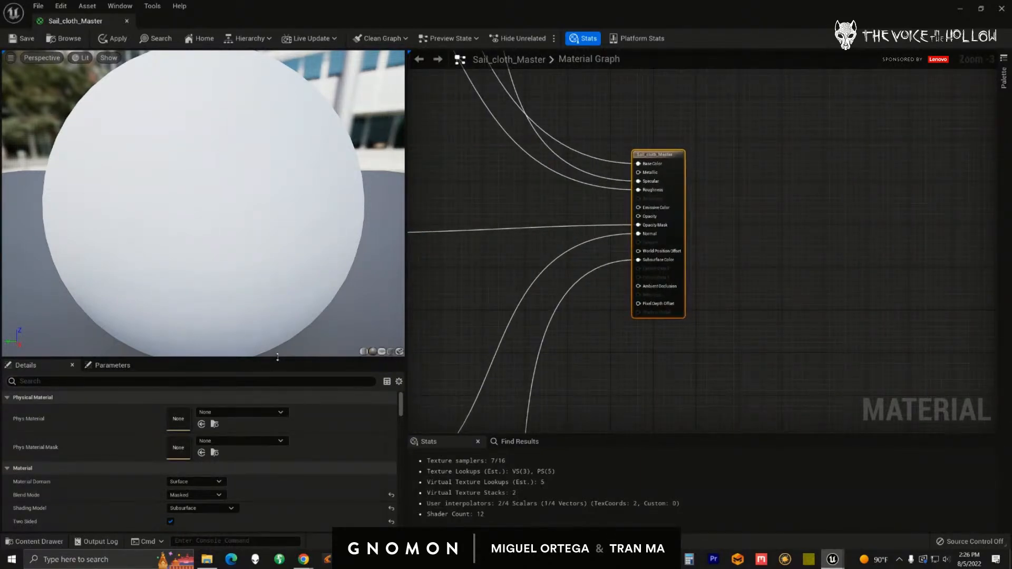
pyautogui.moveTo(278, 351); pyautogui.dragTo(278, 185)
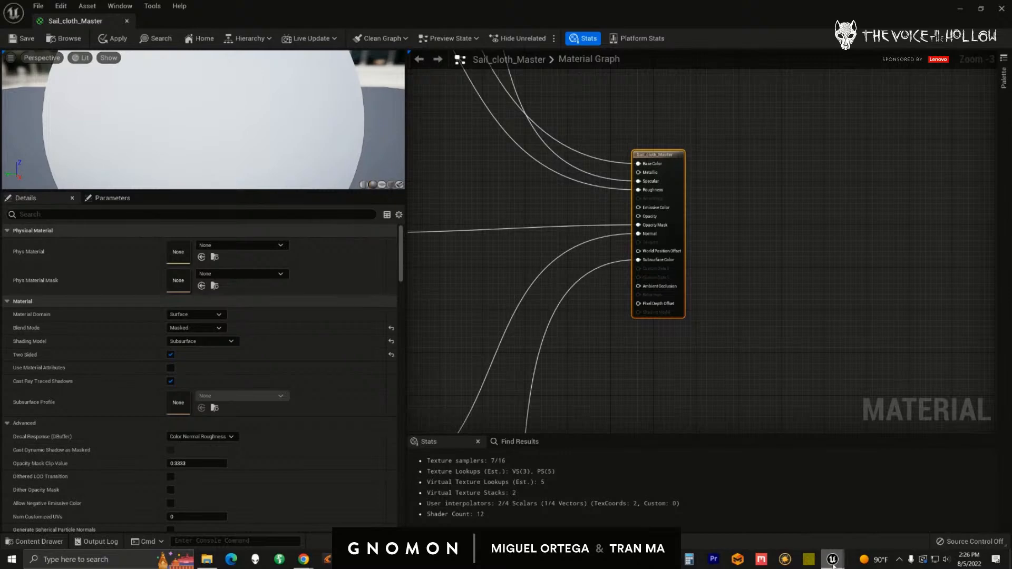
# - Bring the Content Browser over the material editor and create a material called clothdemo in the demo2 folder
pyautogui.moveTo(832, 561)
pyautogui.moveTo(1011, 211); pyautogui.dragTo(529, 138)
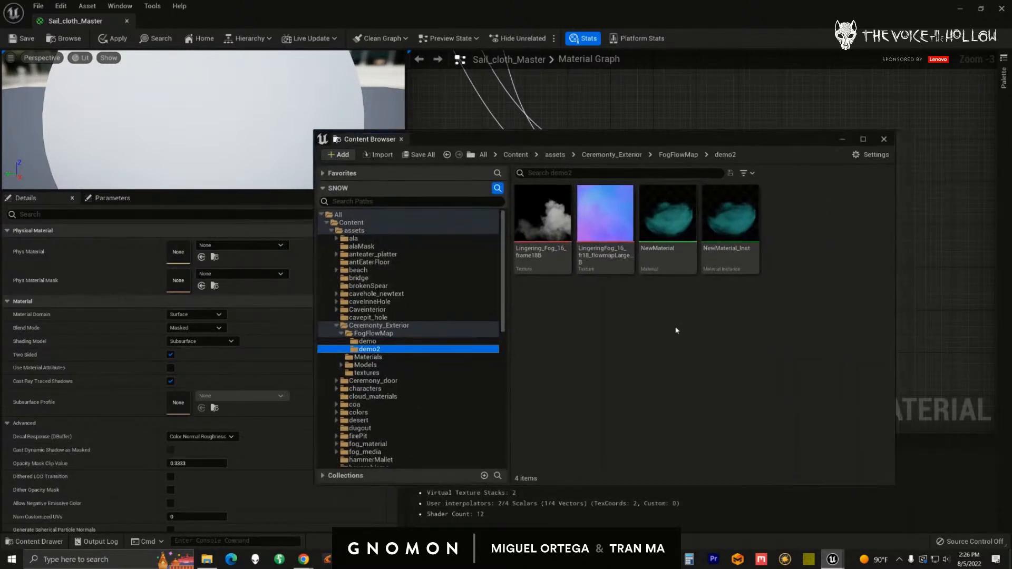
pyautogui.rightClick(675, 330)
pyautogui.click(721, 285)
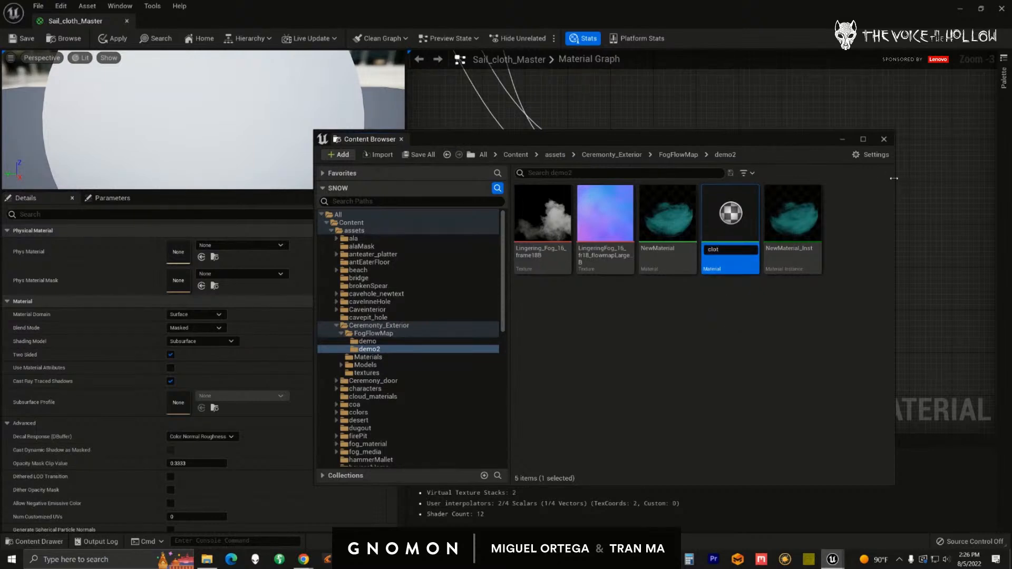
pyautogui.write('clothdemo')
pyautogui.press('Return')
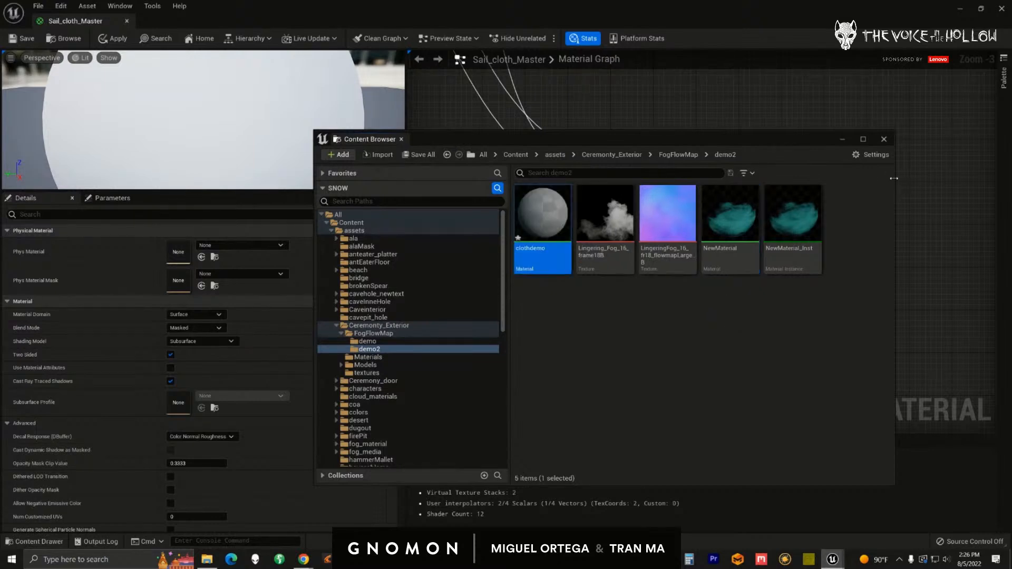
# - Create a material instance of clothdemo and open the parent clothdemo material full size in the material editor
pyautogui.rightClick(543, 224)
pyautogui.click(600, 240)
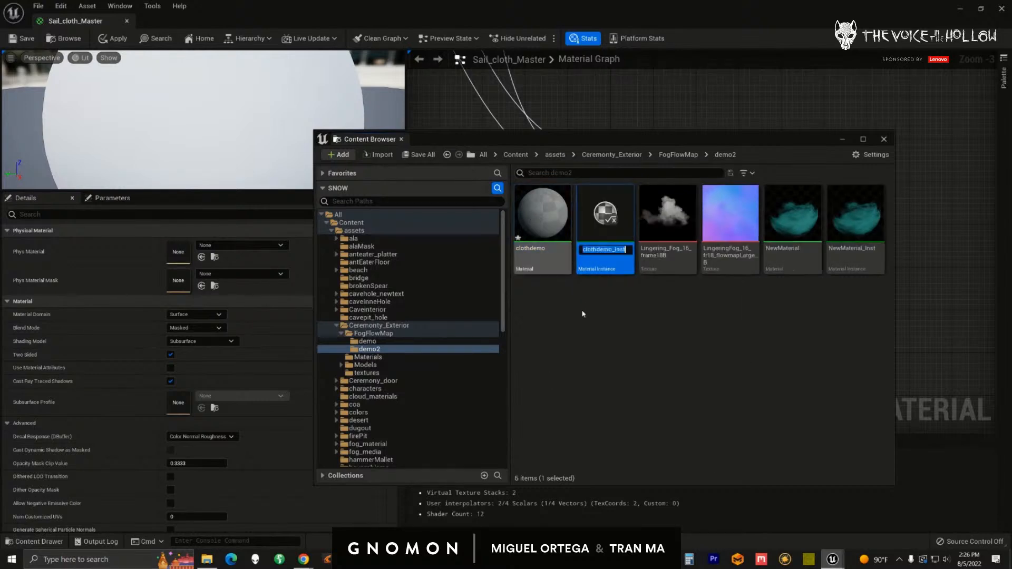
pyautogui.click(548, 214)
pyautogui.moveTo(977, 147); pyautogui.dragTo(257, 20)
pyautogui.moveTo(577, 139); pyautogui.dragTo(1011, 158)
pyautogui.moveTo(612, 140); pyautogui.dragTo(707, 203)
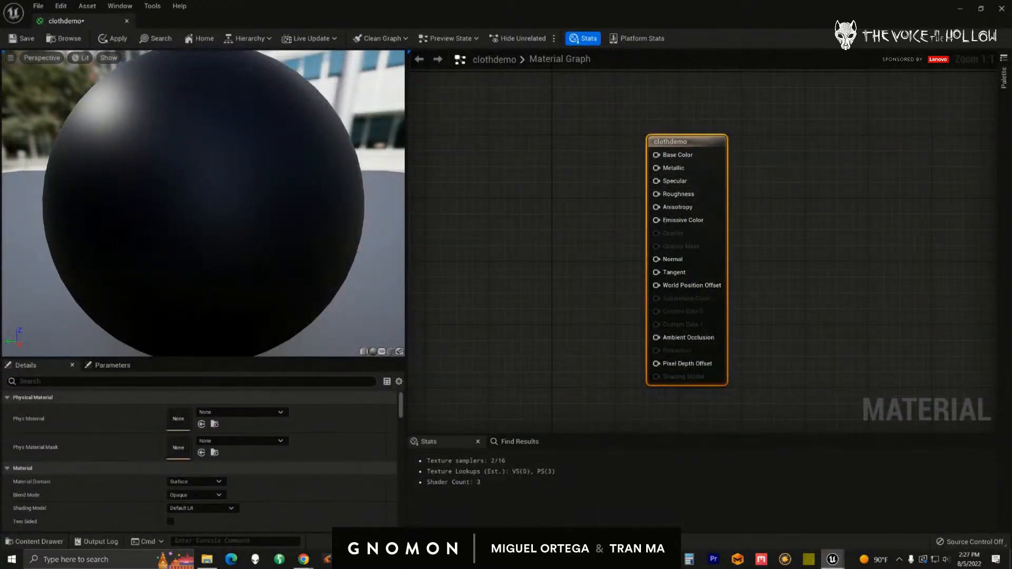
pyautogui.moveTo(706, 162)
pyautogui.mouseDown()
pyautogui.moveTo(714, 171)
pyautogui.moveTo(723, 157)
pyautogui.moveTo(706, 156)
pyautogui.mouseUp()
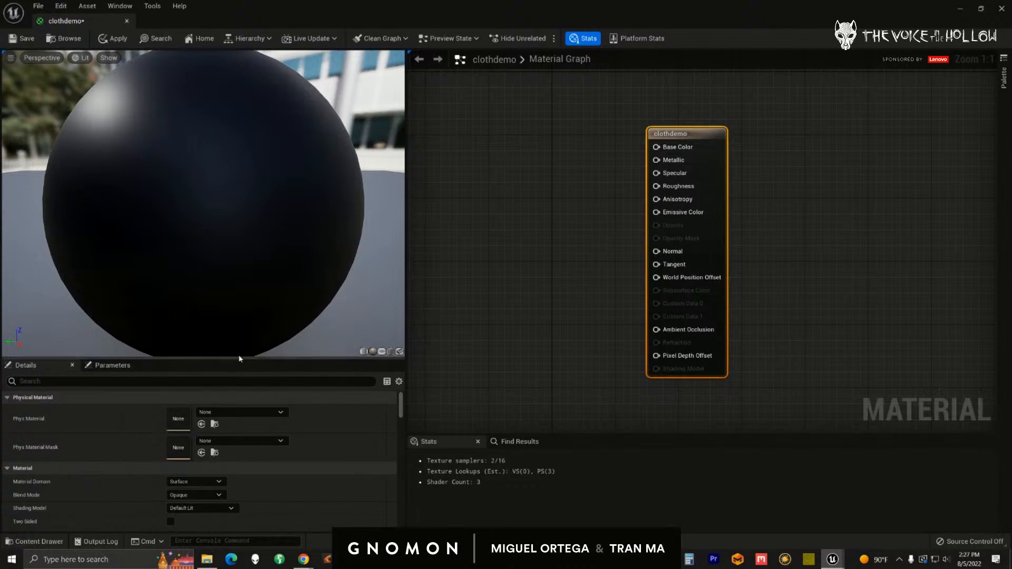
# - Enlarge the clothdemo material properties, keep the Surface domain and set the blend mode to Masked
pyautogui.moveTo(238, 358); pyautogui.dragTo(244, 208)
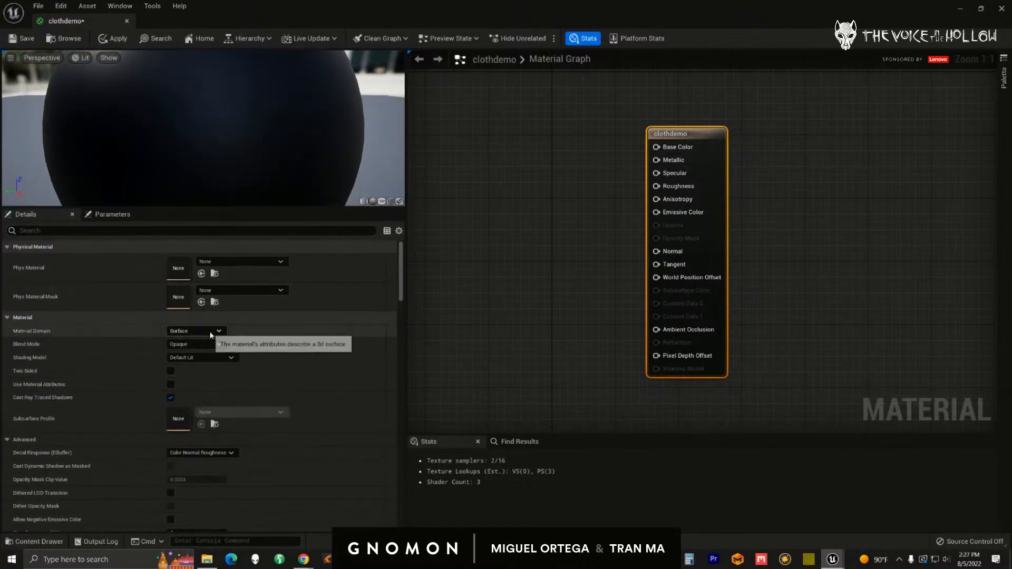
pyautogui.click(210, 331)
pyautogui.click(203, 340)
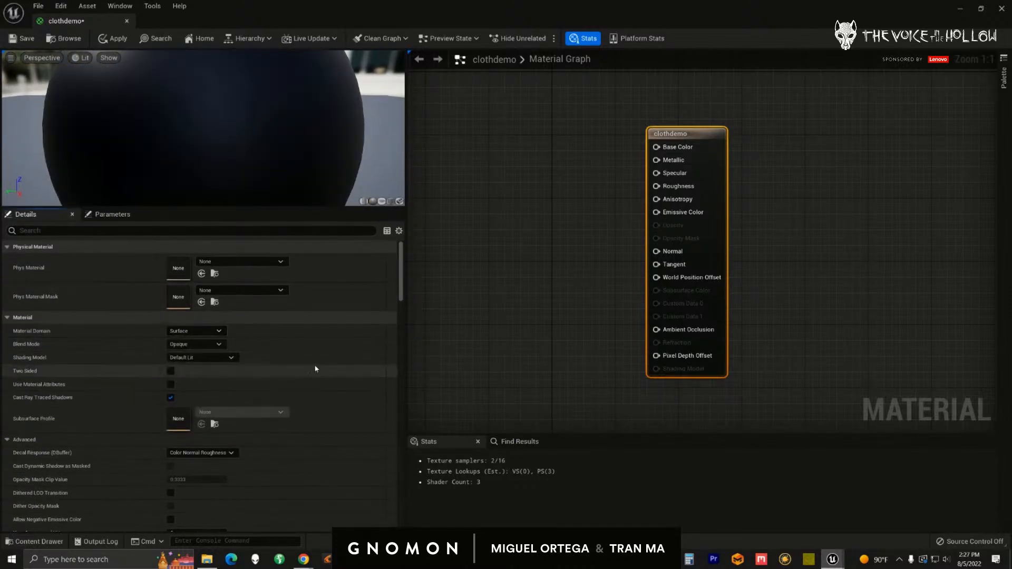
pyautogui.click(202, 347)
pyautogui.click(199, 360)
pyautogui.moveTo(546, 261); pyautogui.dragTo(579, 272, button='right')
pyautogui.moveTo(732, 185); pyautogui.dragTo(756, 178)
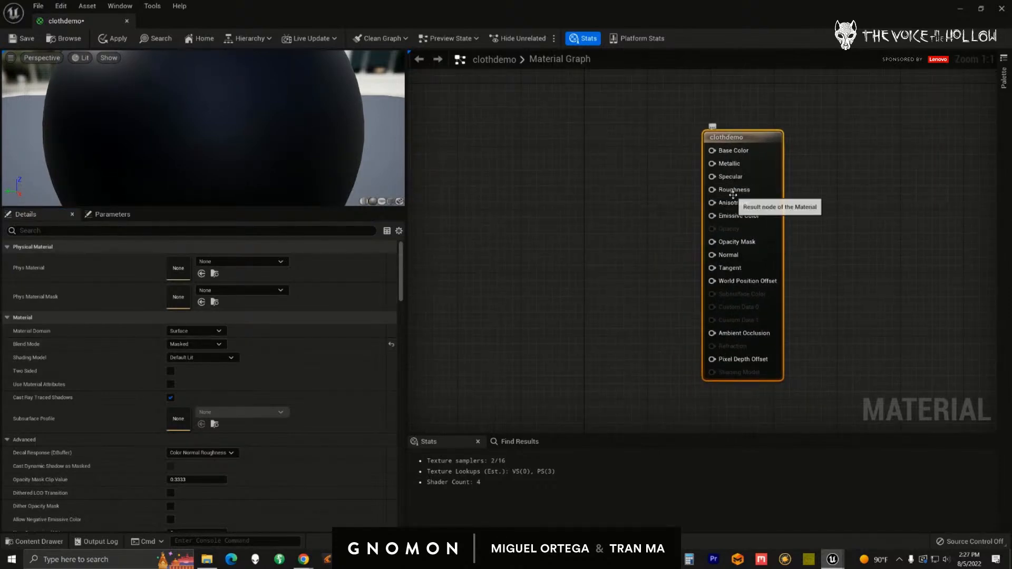
# - Set clothdemo's shading model to Subsurface and make the material two-sided
pyautogui.click(223, 359)
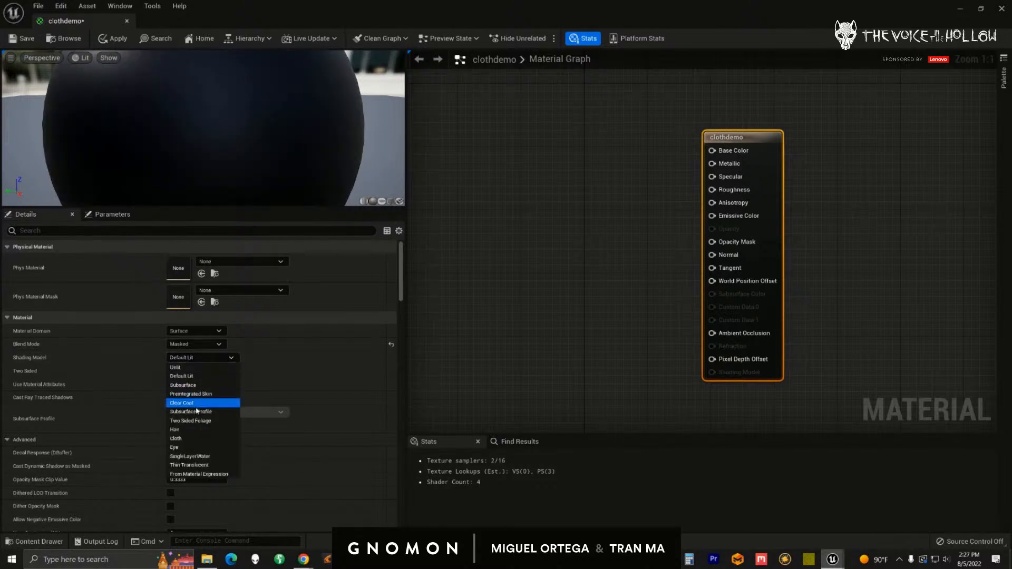
pyautogui.click(194, 389)
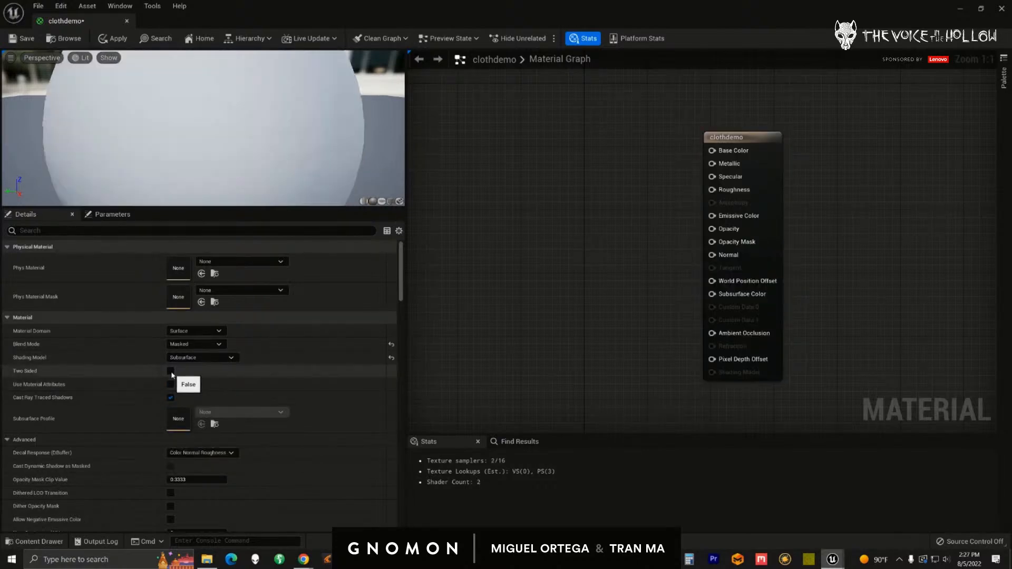
pyautogui.click(171, 371)
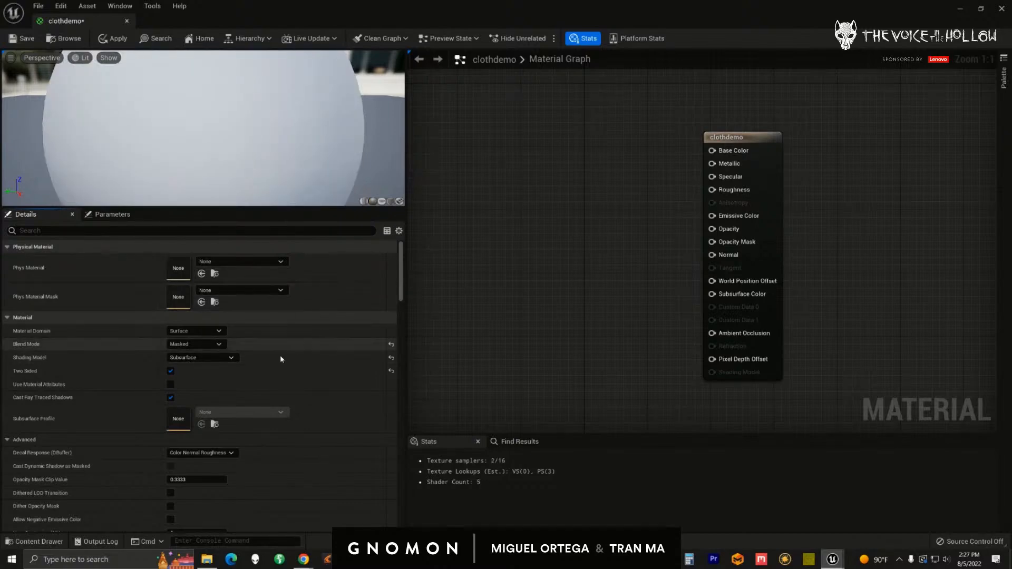
pyautogui.moveTo(598, 289); pyautogui.dragTo(571, 309, button='right')
pyautogui.moveTo(731, 259); pyautogui.dragTo(676, 235)
pyautogui.moveTo(546, 285); pyautogui.dragTo(641, 297, button='right')
pyautogui.moveTo(688, 306); pyautogui.dragTo(602, 293)
pyautogui.moveTo(715, 158); pyautogui.dragTo(603, 184)
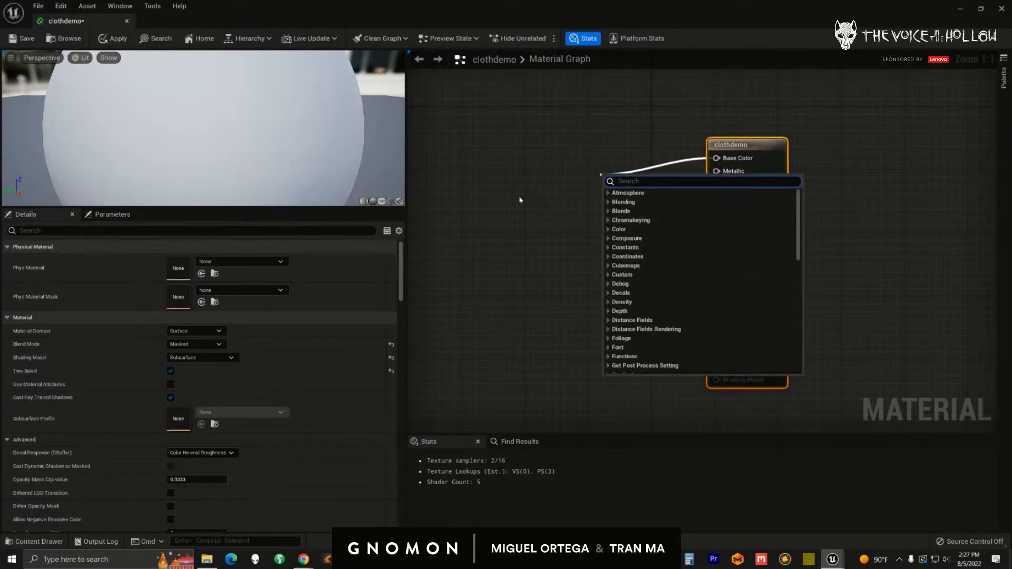
pyautogui.click(673, 170)
pyautogui.moveTo(717, 302); pyautogui.dragTo(578, 254)
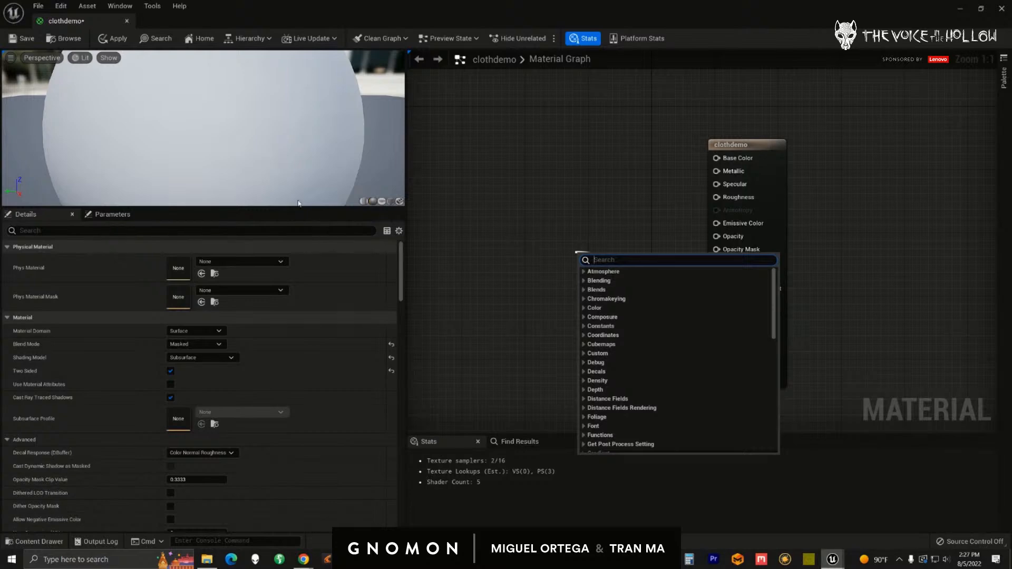
# - Enlarge the material preview, look at the village level behind the reduced clothdemo editor, and return the editor to full size
pyautogui.moveTo(302, 209); pyautogui.dragTo(302, 349)
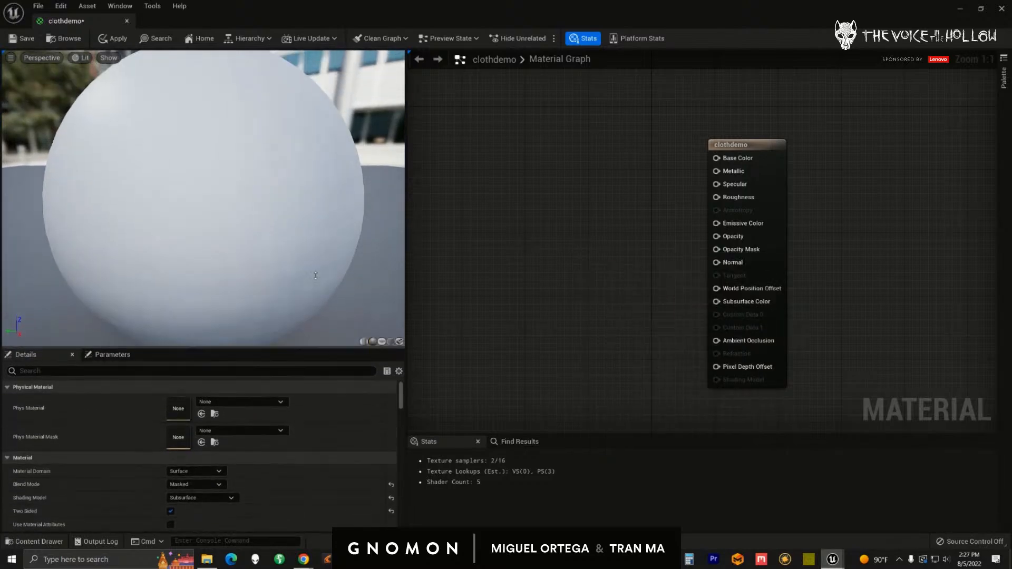
pyautogui.moveTo(596, 16); pyautogui.dragTo(571, 91)
pyautogui.scroll(-1, 685, 250)
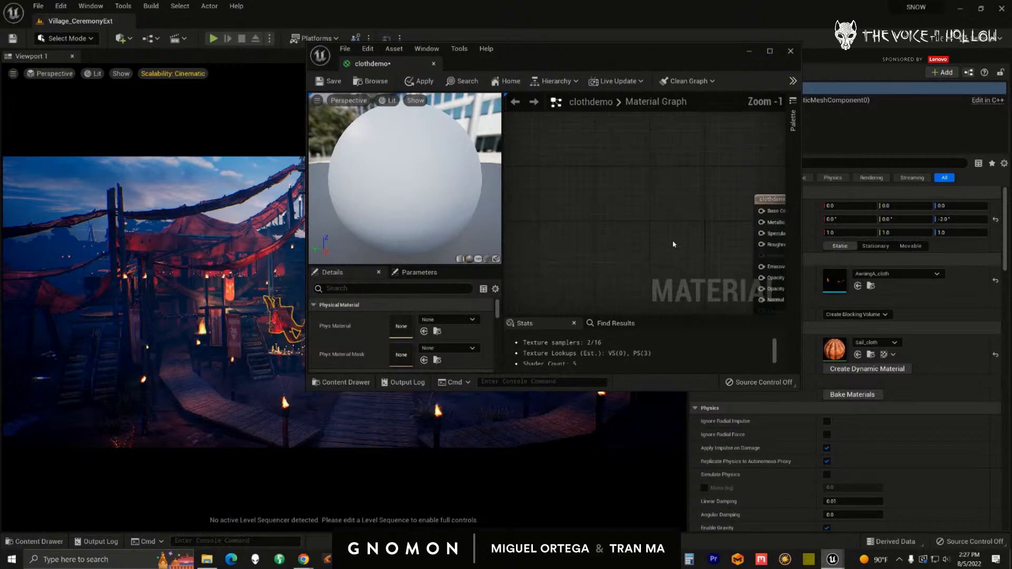
pyautogui.moveTo(671, 237); pyautogui.dragTo(594, 196, button='right')
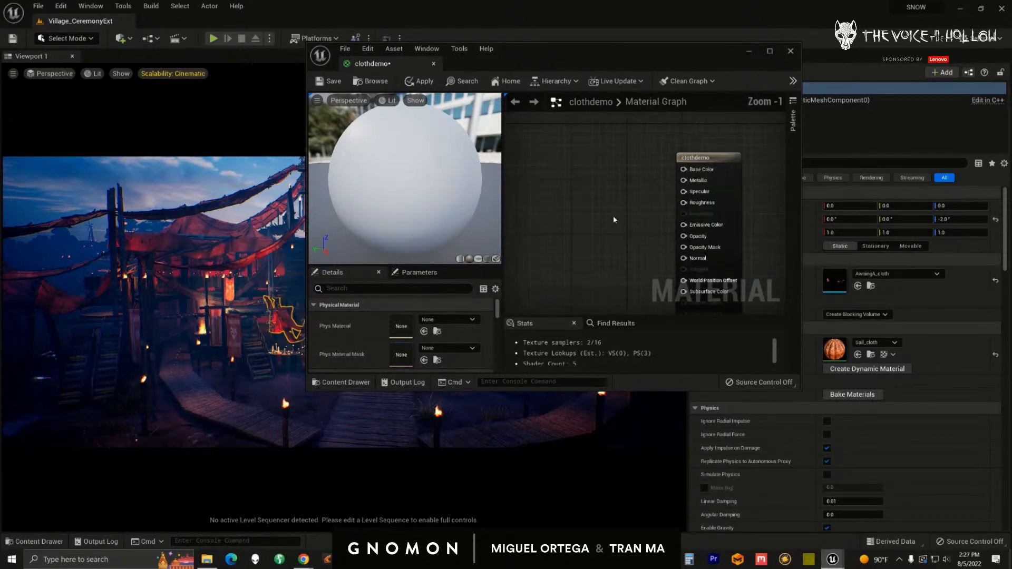
pyautogui.click(769, 50)
pyautogui.scroll(1, 527, 206)
# - Add a three-component constant vector beside the result node and convert it to a parameter named Color
pyautogui.moveTo(522, 210); pyautogui.dragTo(627, 312, button='right')
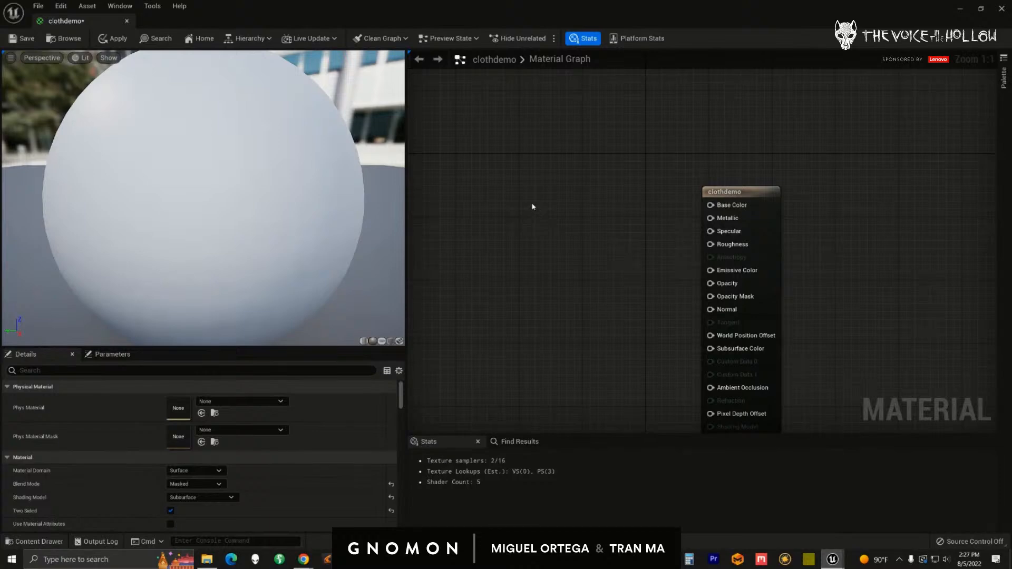
pyautogui.press('3')
pyautogui.click(532, 208)
pyautogui.moveTo(560, 206); pyautogui.dragTo(522, 188)
pyautogui.rightClick(524, 228)
pyautogui.click(542, 249)
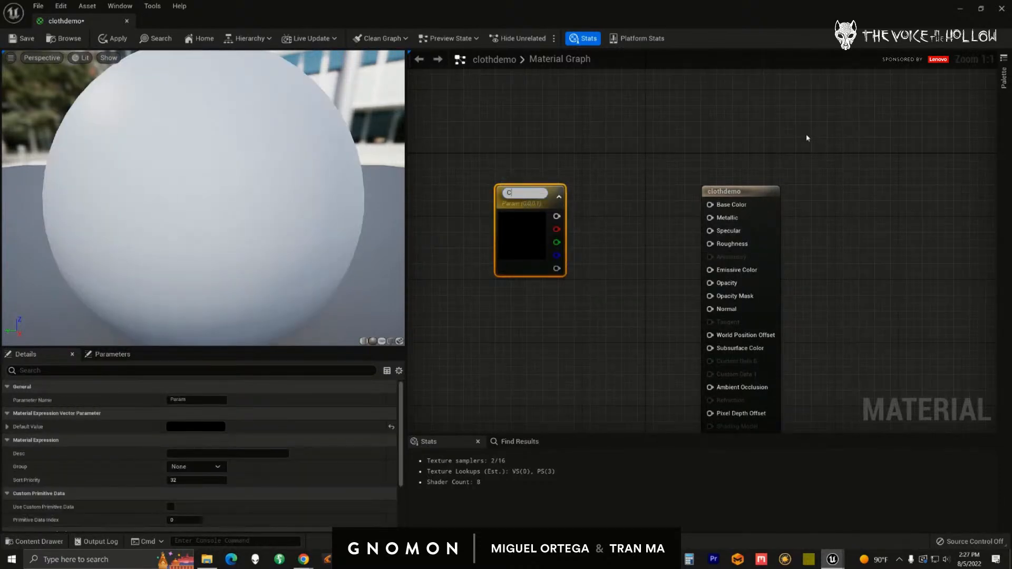
pyautogui.write('Color')
pyautogui.press('Return')
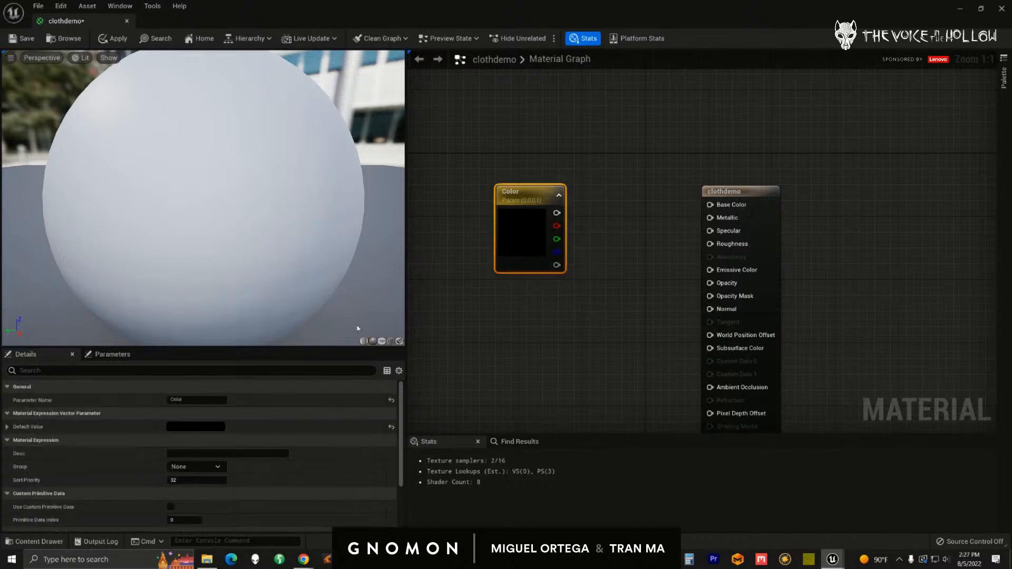
# - Set the Color parameter's default to a red of about 0.483, 0.0362, 0.0362 and connect it to Base Color
pyautogui.click(210, 427)
pyautogui.moveTo(340, 354); pyautogui.dragTo(340, 332)
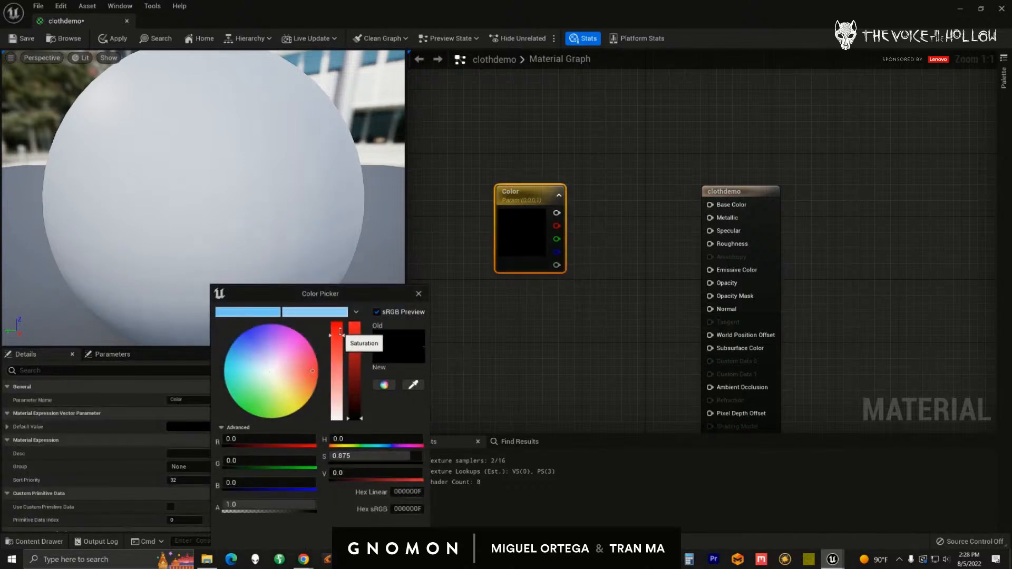
pyautogui.moveTo(357, 379)
pyautogui.mouseDown()
pyautogui.moveTo(357, 343)
pyautogui.moveTo(358, 373)
pyautogui.mouseUp()
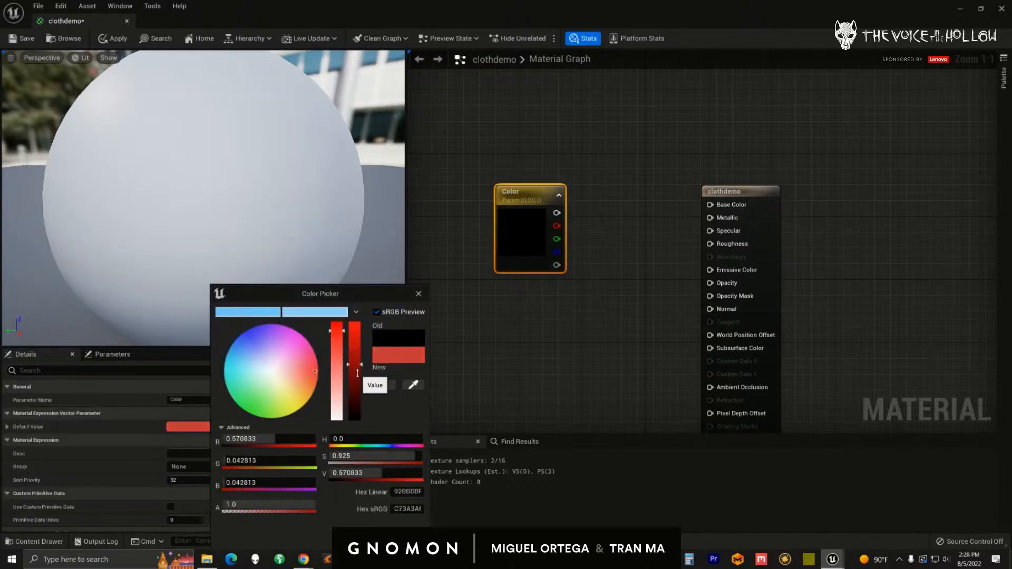
pyautogui.click(374, 520)
pyautogui.moveTo(590, 212); pyautogui.dragTo(710, 204)
pyautogui.moveTo(531, 365); pyautogui.dragTo(531, 318, button='right')
pyautogui.moveTo(548, 203); pyautogui.dragTo(525, 211)
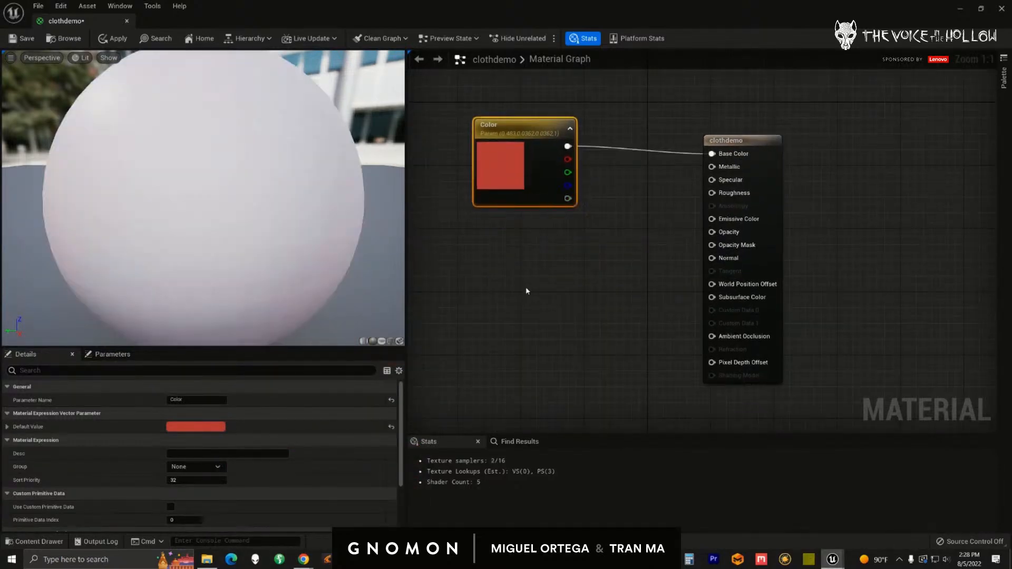
# - Add a second three-component constant vector below Color and connect it to the Subsurface Color input
pyautogui.click(534, 299)
pyautogui.click(530, 307)
pyautogui.moveTo(558, 307); pyautogui.dragTo(711, 296)
# - Convert the black constant vector into a parameter named Subsurface and align it beneath the Color node
pyautogui.rightClick(514, 321)
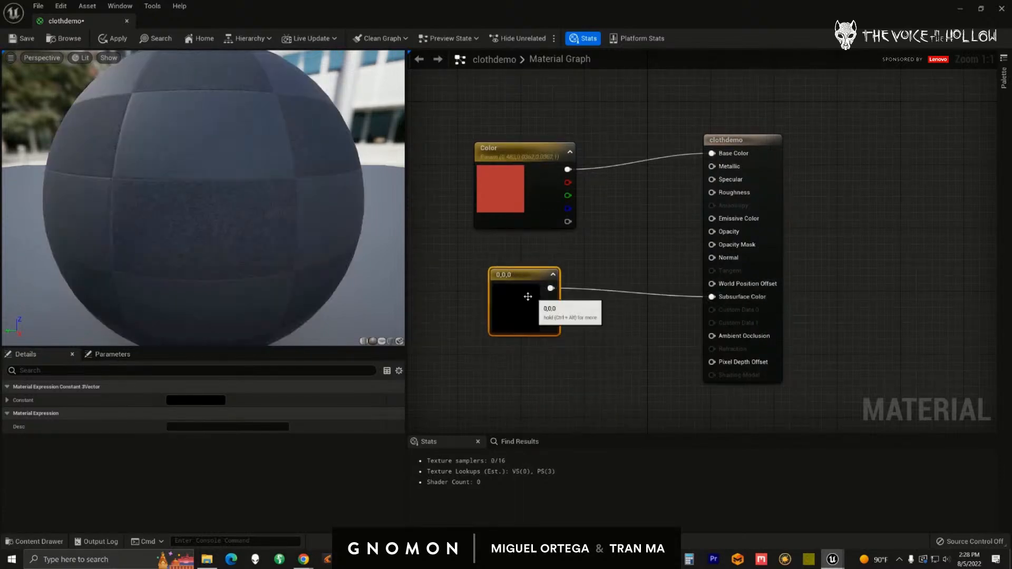
pyautogui.rightClick(534, 302)
pyautogui.click(553, 311)
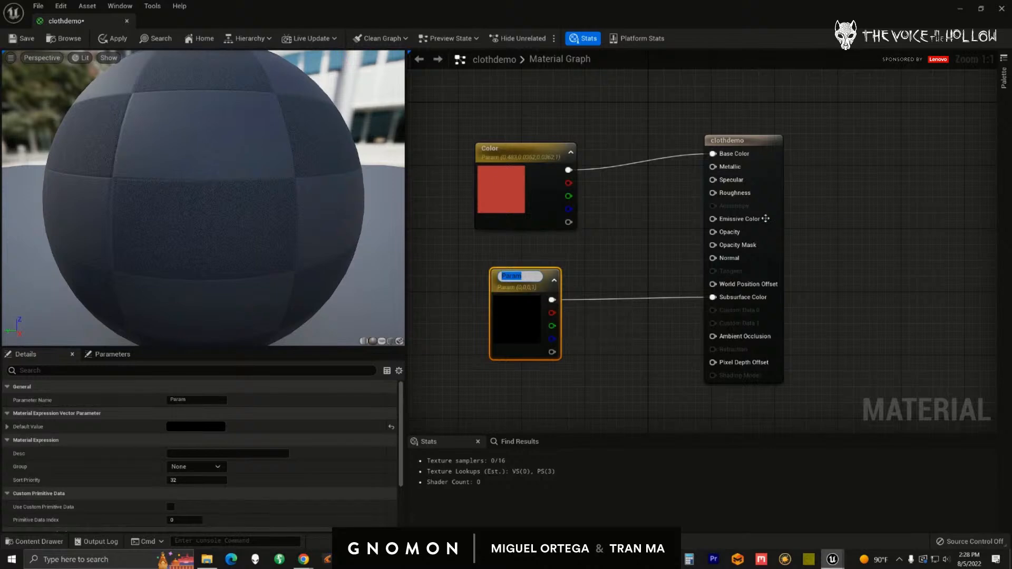
pyautogui.write('Subsurface')
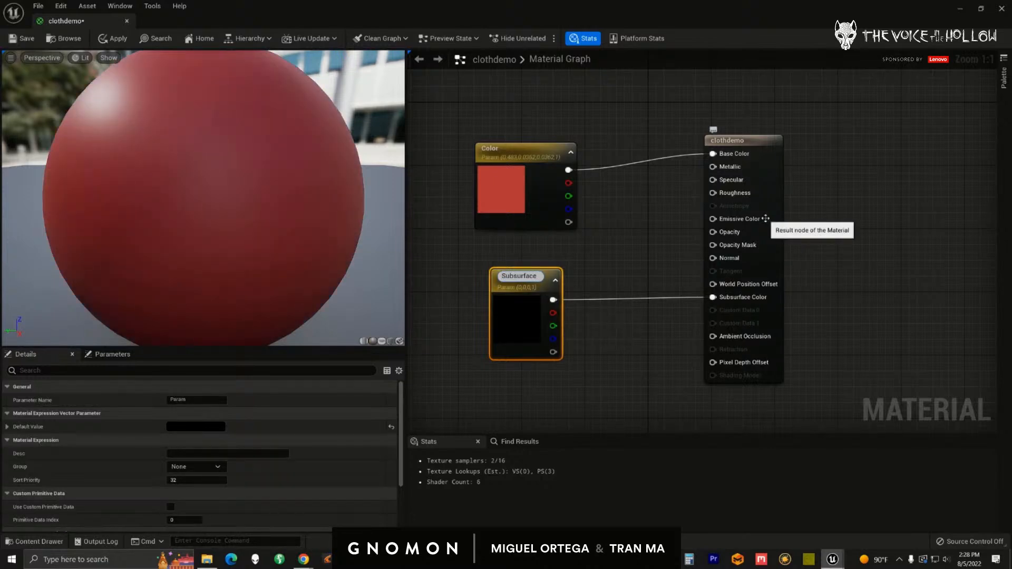
pyautogui.press('Return')
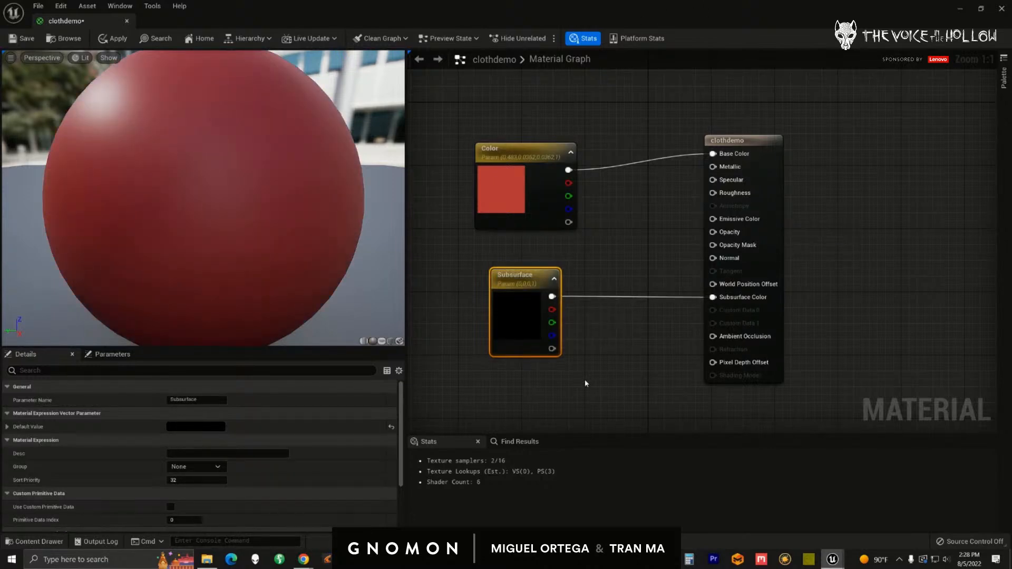
pyautogui.moveTo(599, 377); pyautogui.dragTo(612, 380, button='right')
pyautogui.moveTo(547, 325); pyautogui.dragTo(531, 325)
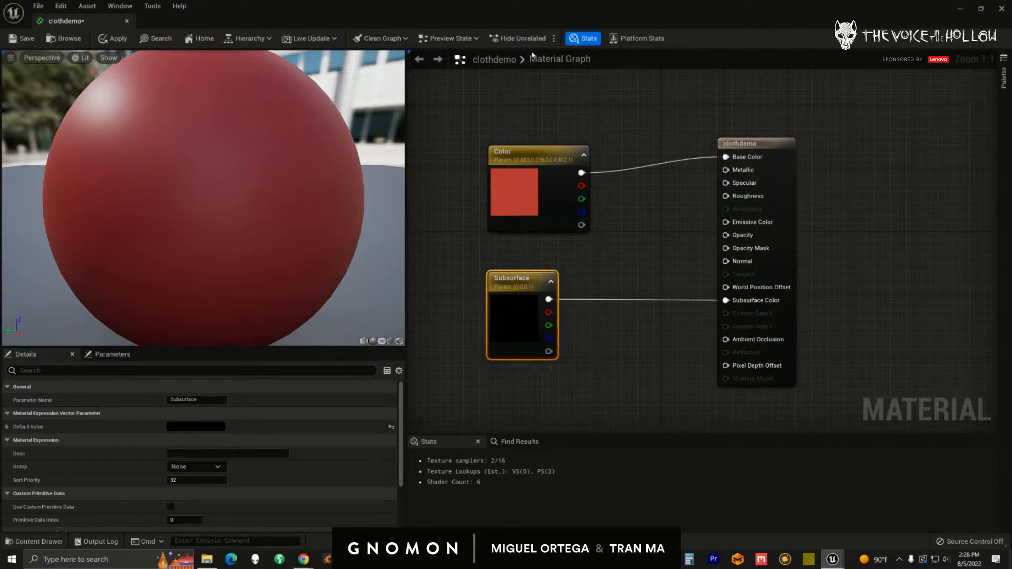
# - Save the clothdemo material and move its editor off the level viewport
pyautogui.moveTo(420, 13); pyautogui.dragTo(466, 104)
pyautogui.hotkey('ctrl', 's')
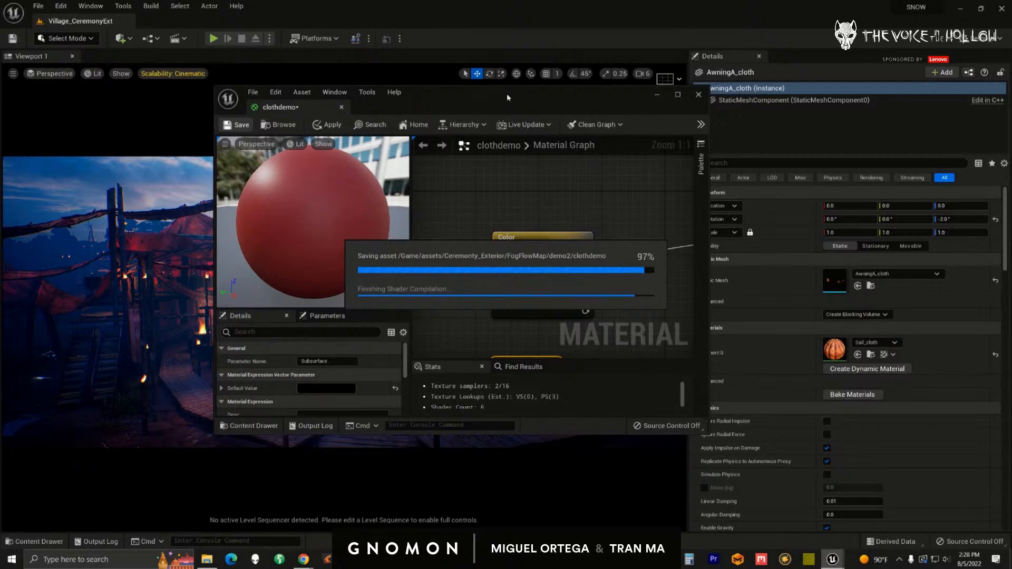
pyautogui.moveTo(508, 97); pyautogui.dragTo(1009, 124)
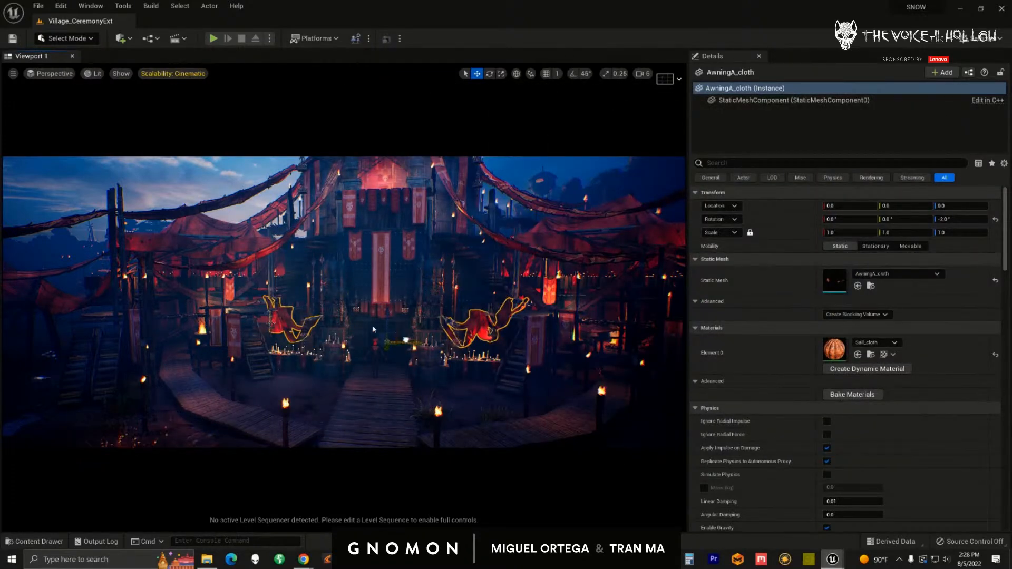
# - Find the canoe beside the ceremony boardwalk and select both its red sail cloth and its hull
pyautogui.scroll(-3, 379, 329)
pyautogui.moveTo(378, 329); pyautogui.dragTo(370, 308, button='right')
pyautogui.scroll(5, 359, 326)
pyautogui.moveTo(357, 346)
pyautogui.mouseDown(button='right')
pyautogui.moveTo(343, 336)
pyautogui.moveTo(357, 339)
pyautogui.mouseUp(button='right')
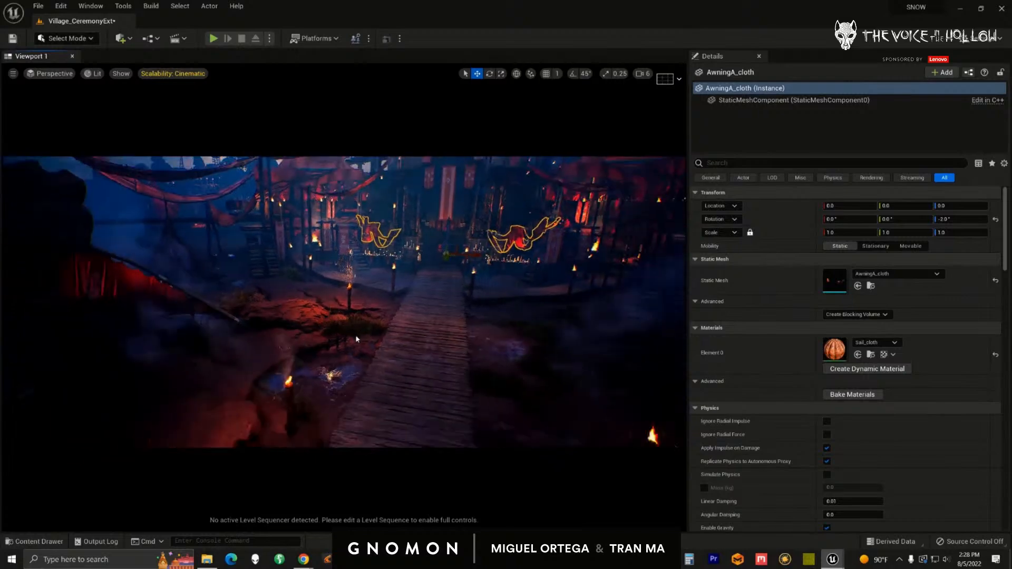
pyautogui.keyDown('alt'); pyautogui.moveTo(357, 339); pyautogui.dragTo(341, 337); pyautogui.keyUp('alt')
pyautogui.click(145, 274)
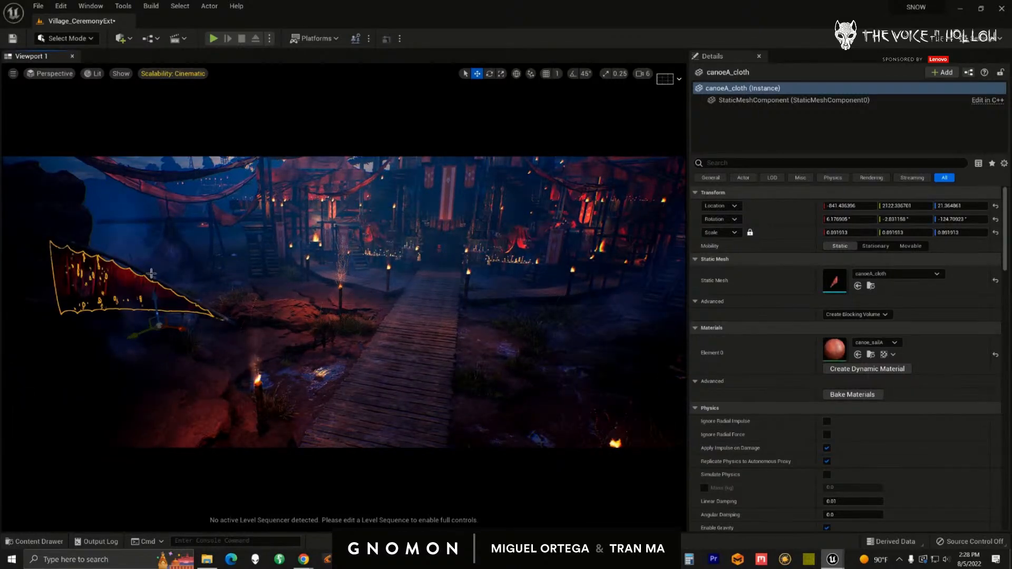
pyautogui.keyDown('ctrl'); pyautogui.click(247, 327); pyautogui.keyUp('ctrl')
# - Duplicate the canoe and its sail onto the open ground away from the ceremony tent and frame the copy
pyautogui.moveTo(180, 330); pyautogui.dragTo(435, 329)
pyautogui.scroll(-5, 413, 367)
pyautogui.keyDown('alt'); pyautogui.moveTo(400, 374); pyautogui.dragTo(58, 267); pyautogui.keyUp('alt')
pyautogui.keyDown('alt'); pyautogui.moveTo(150, 269); pyautogui.dragTo(331, 272); pyautogui.keyUp('alt')
pyautogui.press('f')
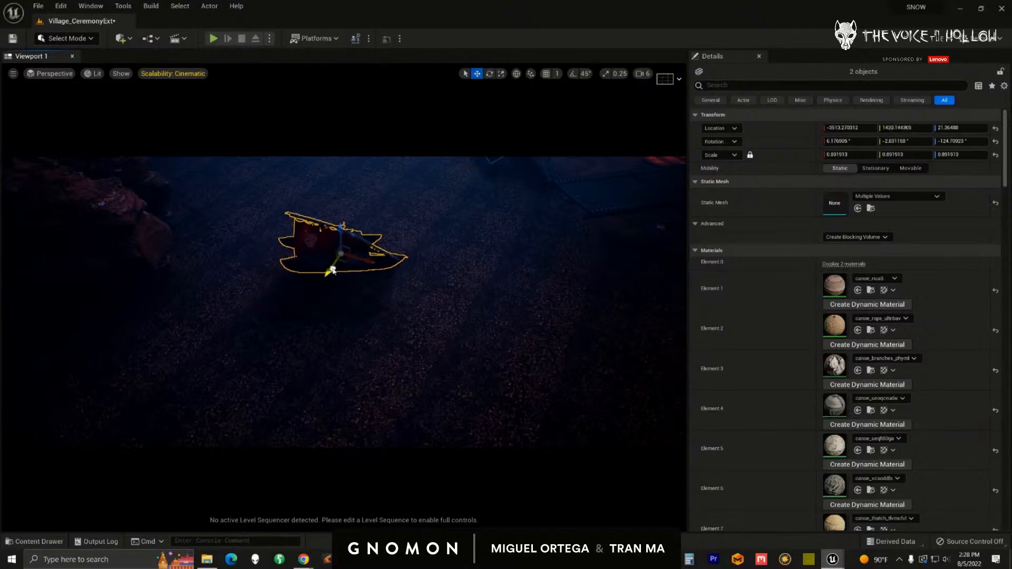
pyautogui.press('f')
pyautogui.keyDown('alt'); pyautogui.moveTo(297, 377); pyautogui.dragTo(285, 351); pyautogui.keyUp('alt')
# - Show the placeable light actors and place a point light on the ground beside the duplicated canoe
pyautogui.click(93, 6)
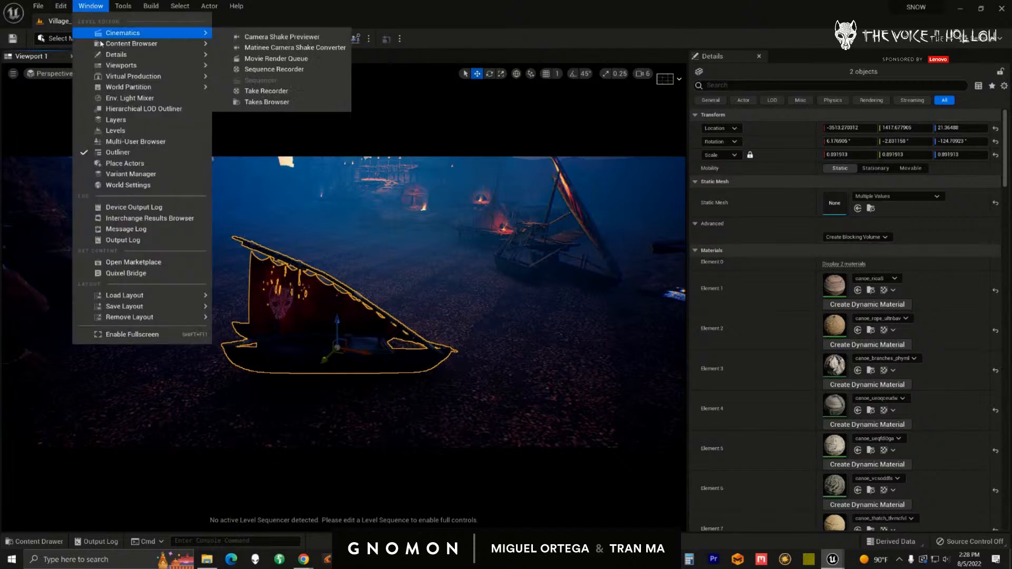
pyautogui.click(127, 164)
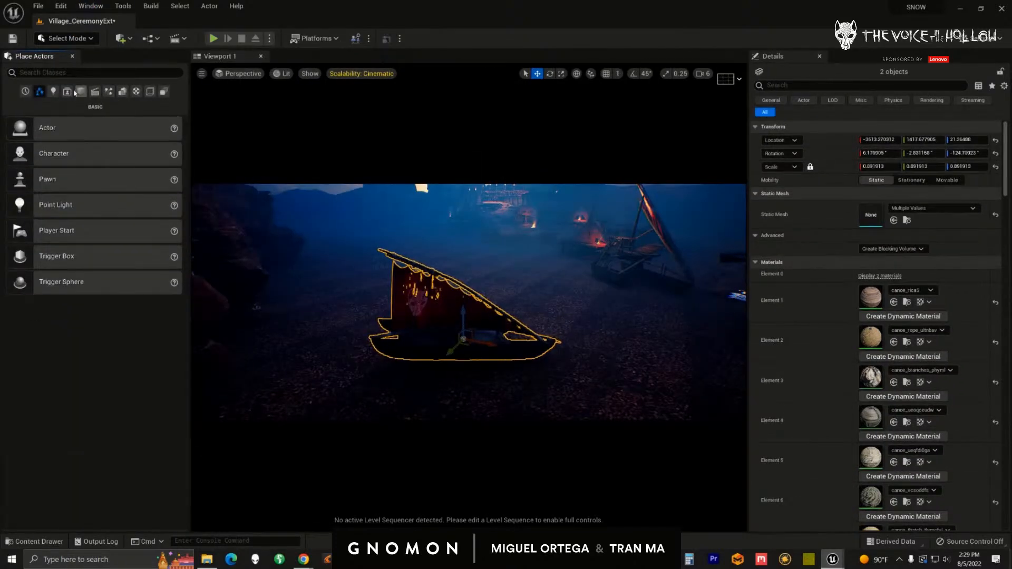
pyautogui.click(55, 91)
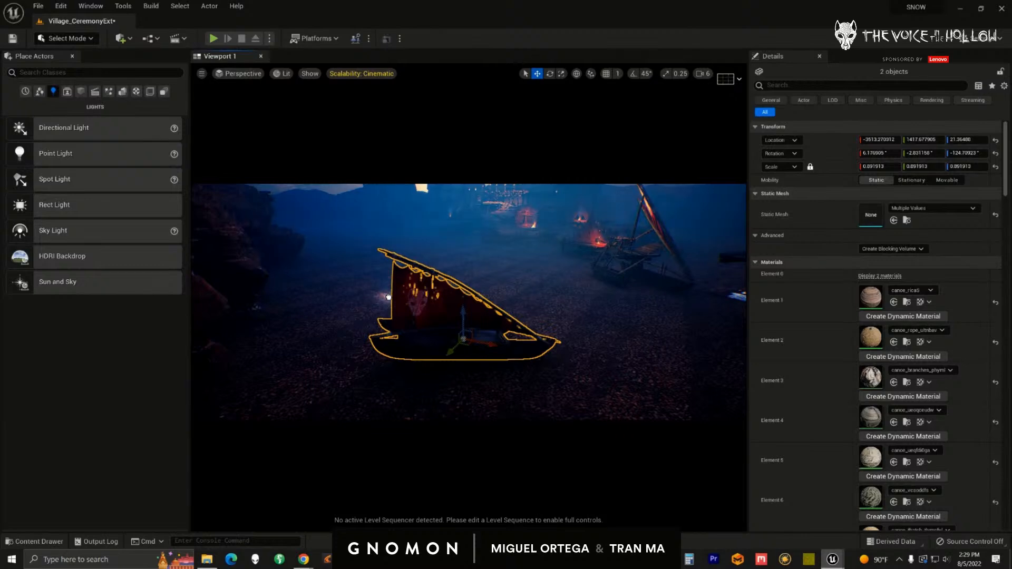
pyautogui.moveTo(387, 296); pyautogui.dragTo(387, 295)
pyautogui.keyDown('alt'); pyautogui.moveTo(330, 350); pyautogui.dragTo(332, 355); pyautogui.keyUp('alt')
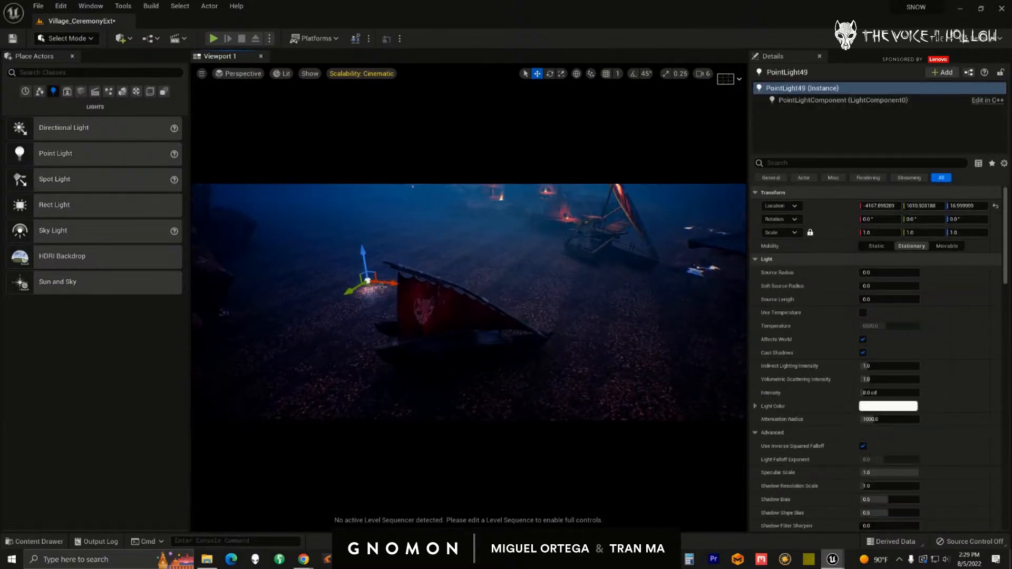
# - Select the duplicated canoe's sail cloth and assign the clothdemo_Inst material instance to it
pyautogui.click(430, 313)
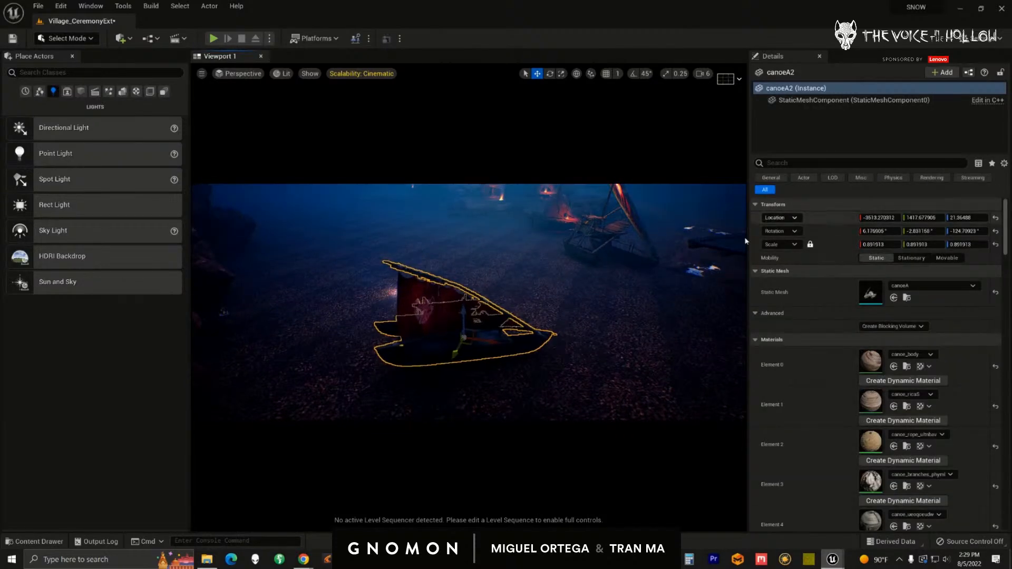
pyautogui.click(439, 281)
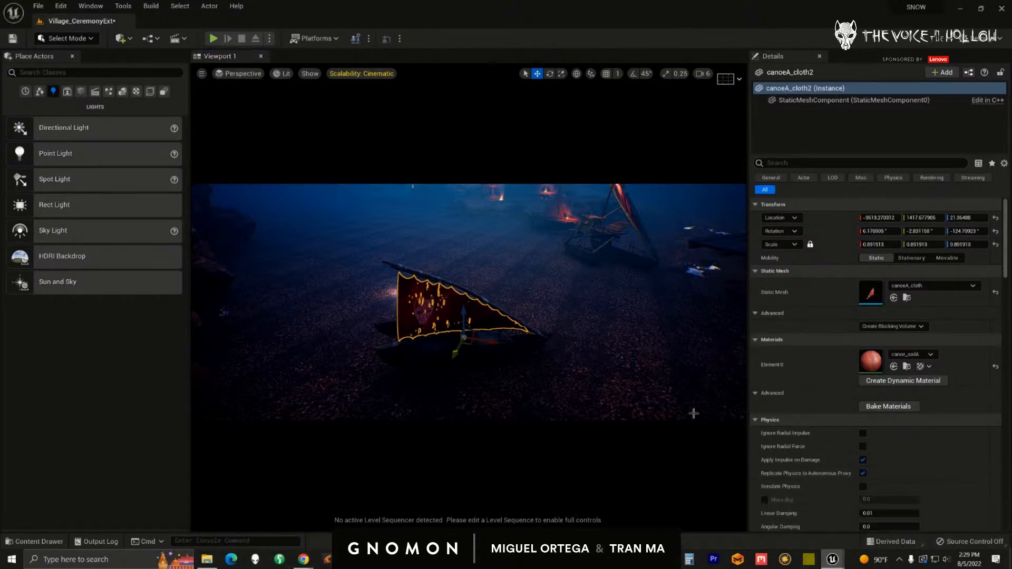
pyautogui.moveTo(1011, 206); pyautogui.dragTo(491, 255)
pyautogui.moveTo(416, 325); pyautogui.dragTo(870, 362)
pyautogui.moveTo(496, 252); pyautogui.dragTo(1011, 219)
# - Move the point light up behind the sail, to a location of about -3876, 1500, 230
pyautogui.keyDown('alt'); pyautogui.moveTo(460, 327); pyautogui.dragTo(340, 304); pyautogui.keyUp('alt')
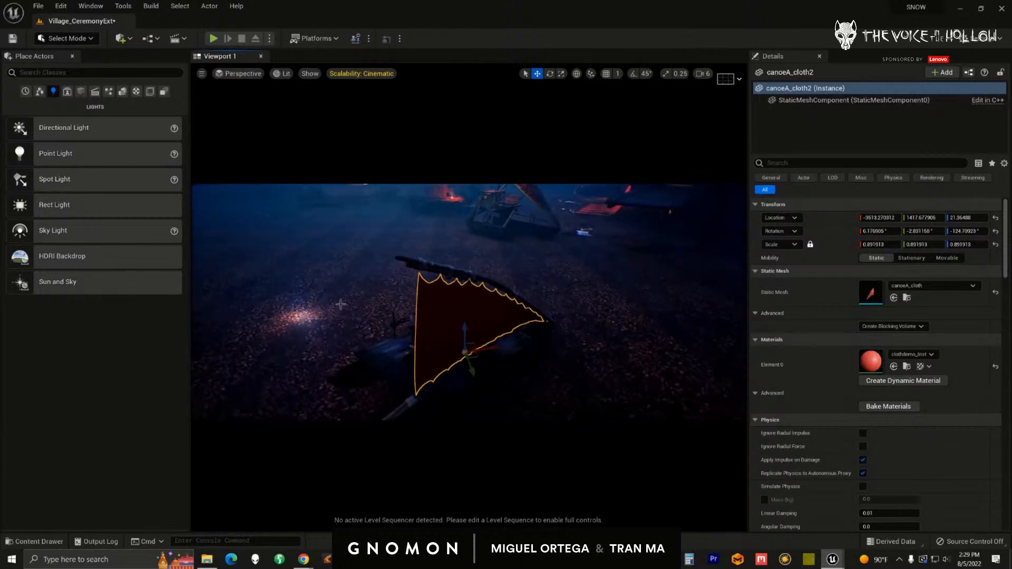
pyautogui.click(298, 302)
pyautogui.moveTo(326, 300); pyautogui.dragTo(352, 273)
pyautogui.keyDown('alt'); pyautogui.moveTo(351, 356); pyautogui.dragTo(438, 306); pyautogui.keyUp('alt')
pyautogui.moveTo(506, 348); pyautogui.dragTo(550, 379)
pyautogui.moveTo(486, 309); pyautogui.dragTo(490, 249)
# - Bring the clothdemo material editor back over the level, select its result node and enlarge the editor window
pyautogui.moveTo(1011, 185); pyautogui.dragTo(479, 95)
pyautogui.scroll(-4, 638, 221)
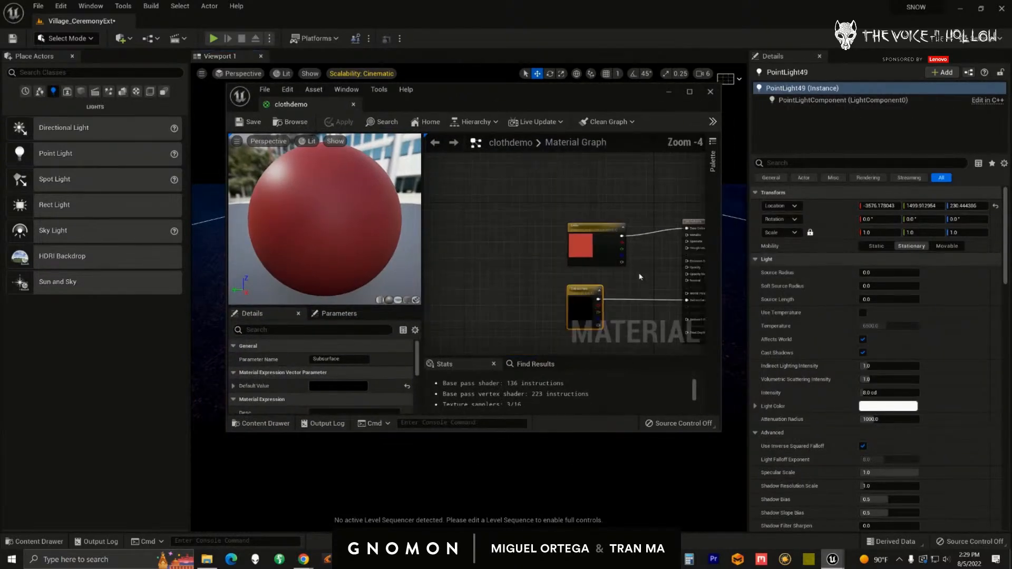
pyautogui.moveTo(639, 272); pyautogui.dragTo(543, 228, button='right')
pyautogui.scroll(1, 612, 241)
pyautogui.click(611, 240)
pyautogui.moveTo(670, 97); pyautogui.dragTo(623, 56)
pyautogui.moveTo(673, 390); pyautogui.dragTo(899, 514)
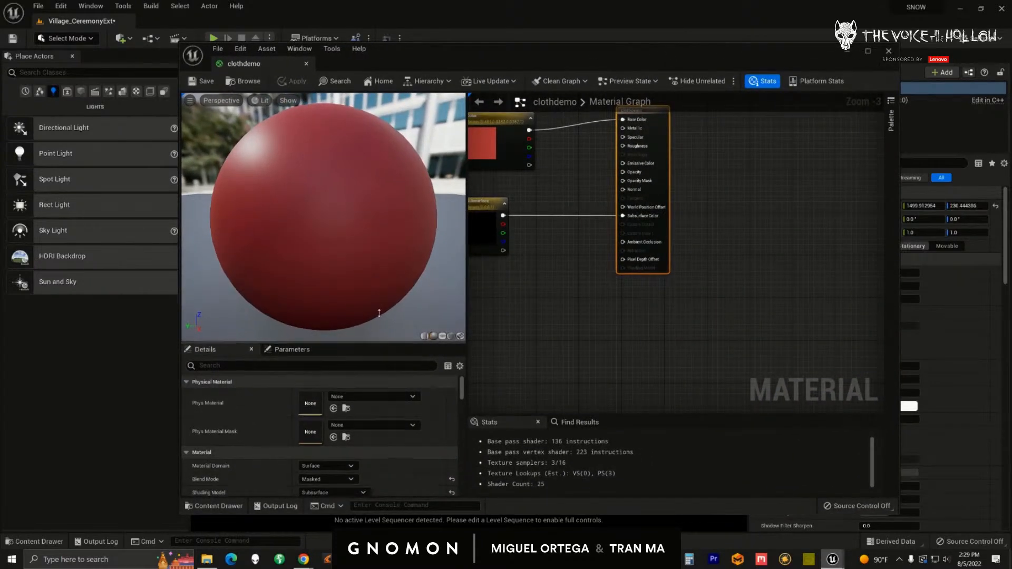
# - Try the clothdemo material with Two Sided turned off, save it, and check the sail in the scene
pyautogui.moveTo(374, 328); pyautogui.dragTo(372, 206)
pyautogui.moveTo(602, 56); pyautogui.dragTo(591, 85)
pyautogui.click(399, 397)
pyautogui.hotkey('ctrl', 's')
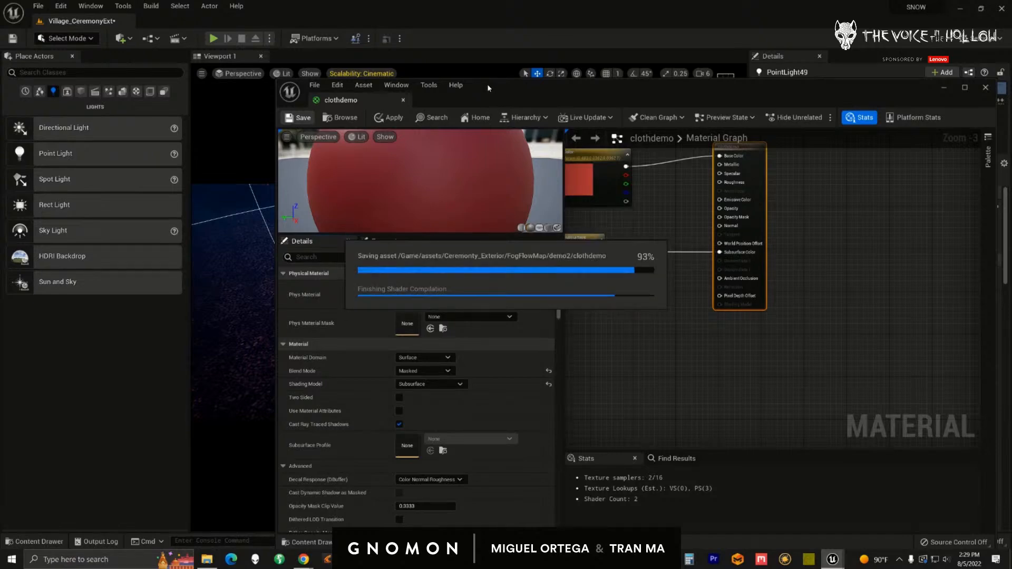
pyautogui.moveTo(488, 84); pyautogui.dragTo(1011, 87)
pyautogui.keyDown('alt'); pyautogui.moveTo(481, 308); pyautogui.dragTo(379, 273); pyautogui.keyUp('alt')
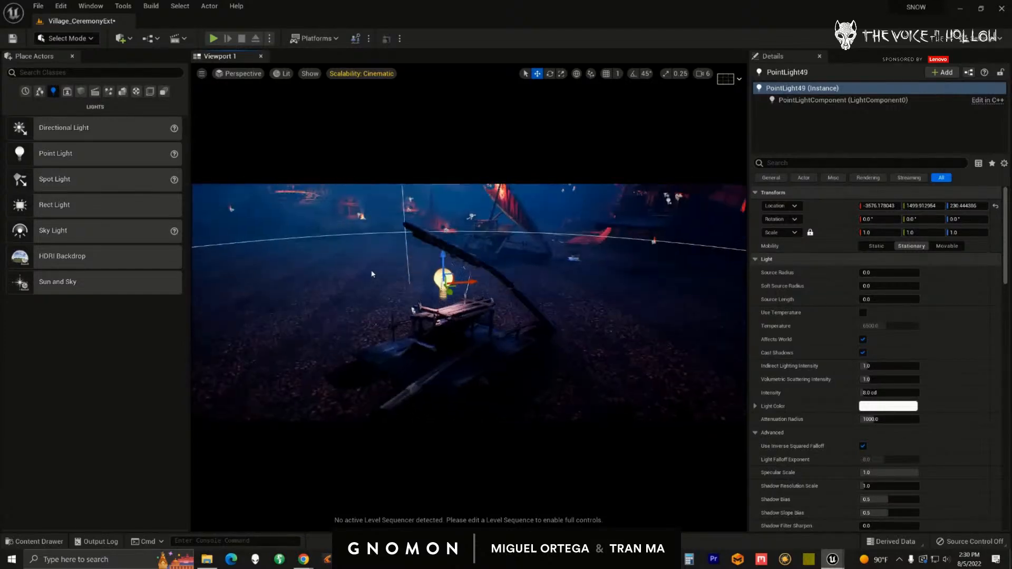
# - Turn Two Sided back on in the clothdemo material and look at the canoe's sail from another angle
pyautogui.moveTo(1011, 127); pyautogui.dragTo(435, 64)
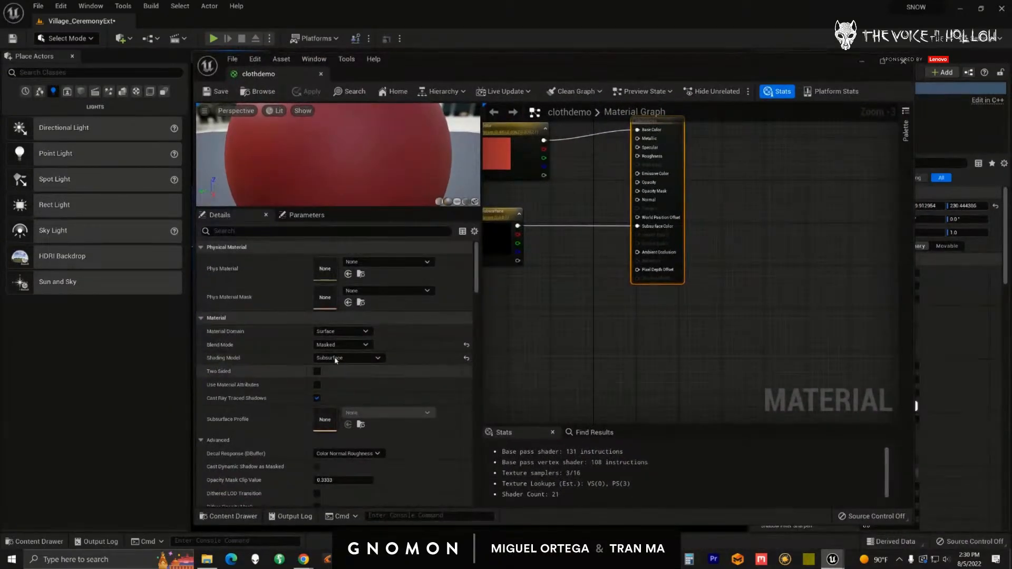
pyautogui.click(316, 372)
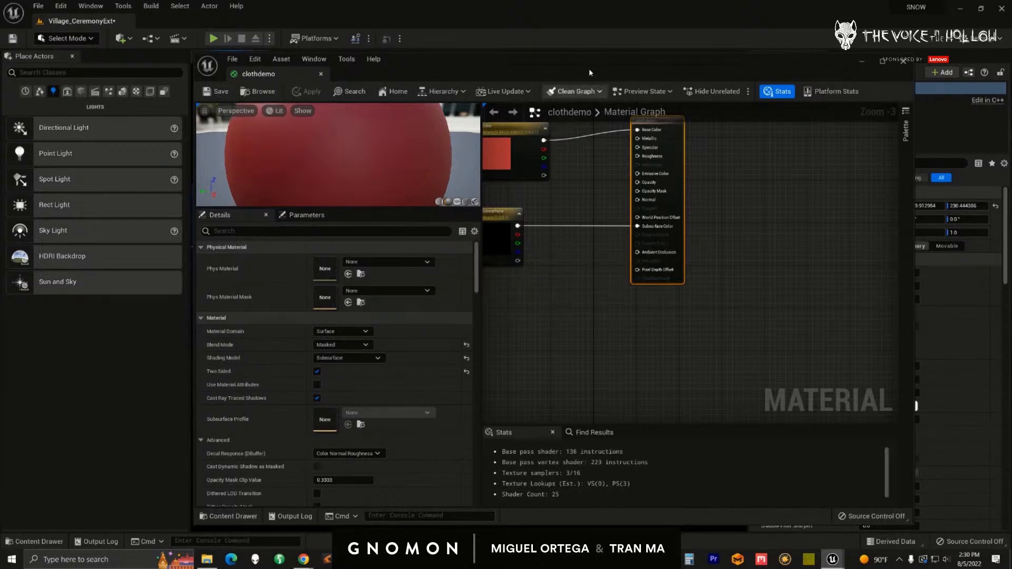
pyautogui.moveTo(597, 64); pyautogui.dragTo(1011, 77)
pyautogui.keyDown('alt'); pyautogui.moveTo(573, 336); pyautogui.dragTo(449, 375); pyautogui.keyUp('alt')
# - Change the Subsurface colour in the front canoe sail's clothdemo_Inst material to light red: R 0.934375, G 0.127503, B 0.127503
pyautogui.click(424, 334)
pyautogui.click(468, 286)
pyautogui.click(506, 306)
pyautogui.keyDown('alt'); pyautogui.moveTo(557, 310); pyautogui.dragTo(480, 309); pyautogui.keyUp('alt')
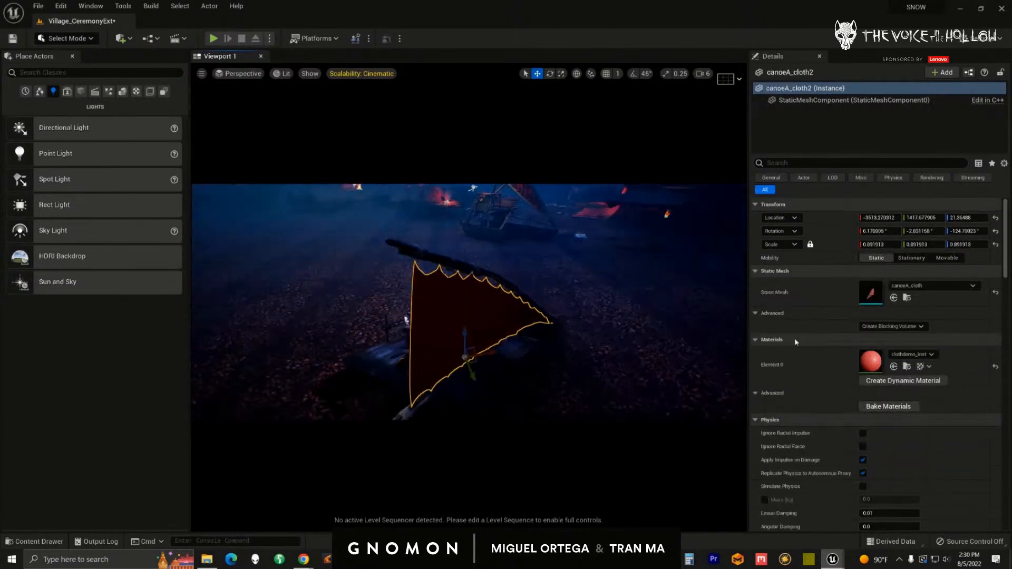
pyautogui.doubleClick(871, 361)
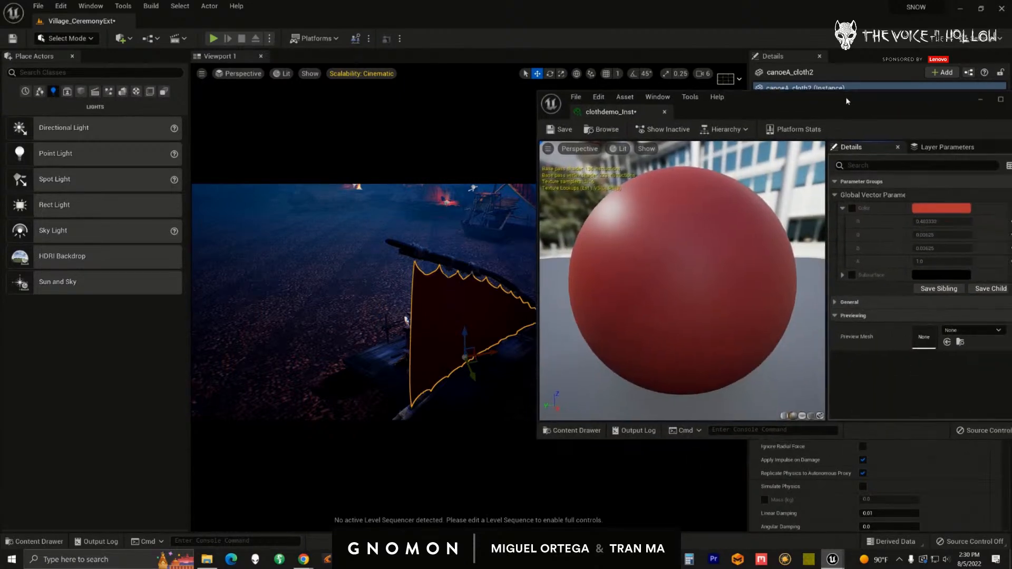
pyautogui.click(910, 265)
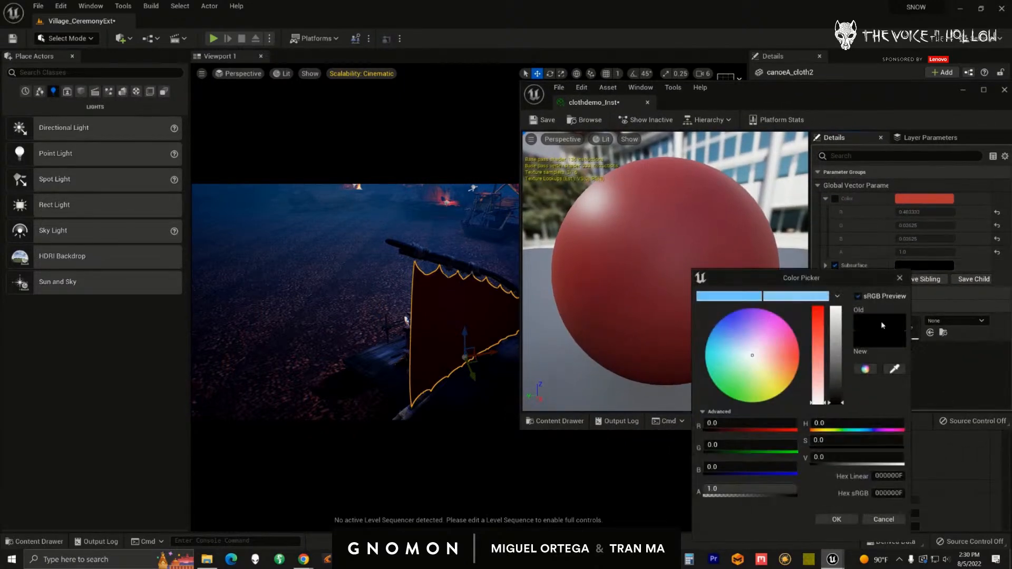
pyautogui.click(837, 316)
pyautogui.moveTo(368, 369); pyautogui.dragTo(410, 380, button='right')
pyautogui.keyDown('alt'); pyautogui.moveTo(333, 265); pyautogui.dragTo(404, 264); pyautogui.keyUp('alt')
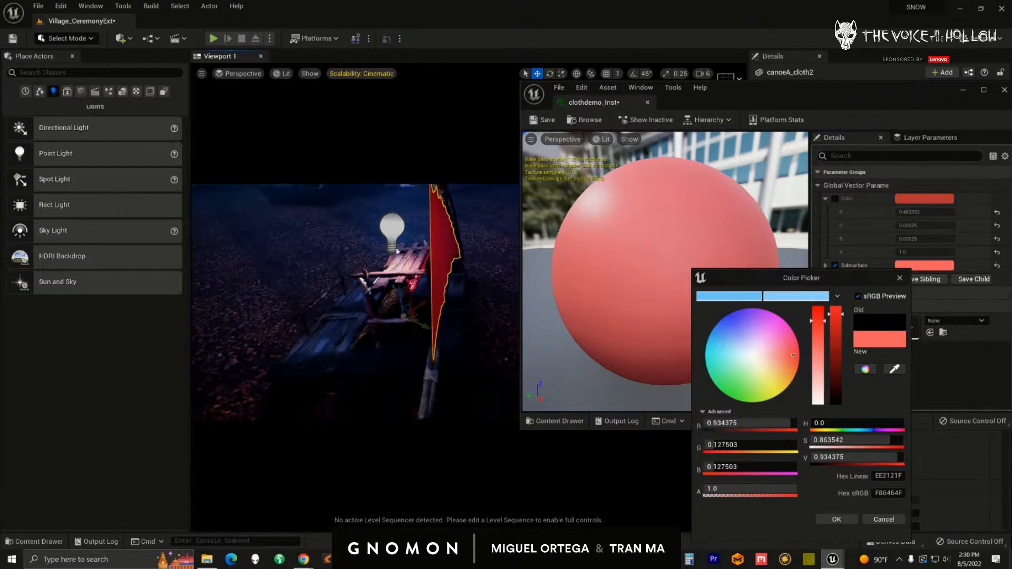
# - Give the point light above the canoe a pale blue colour (R 0.446974, G 0.697201, B 1.0) and an intensity of about 41.3 cd
pyautogui.click(393, 227)
pyautogui.click(1004, 90)
pyautogui.click(878, 405)
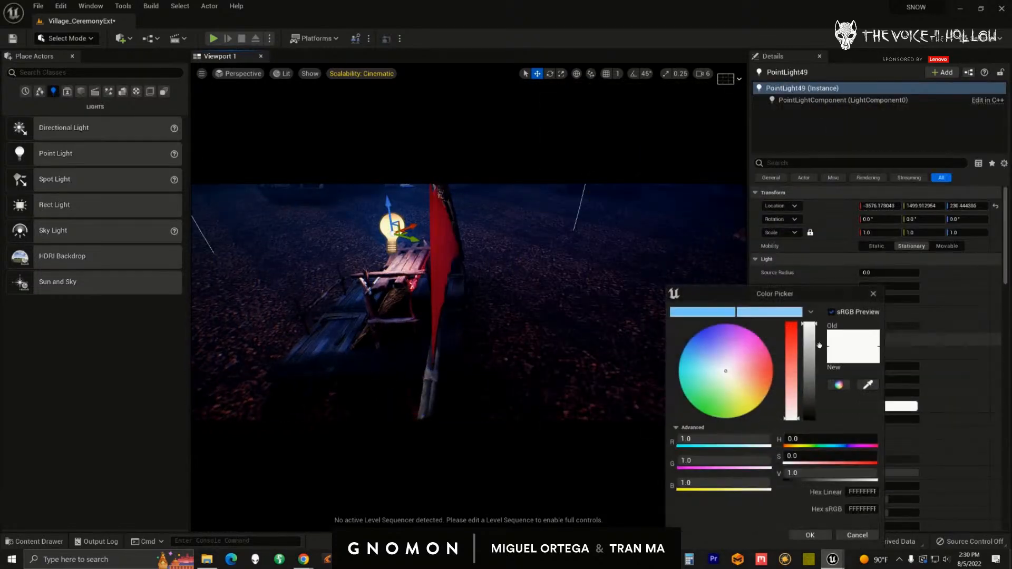
pyautogui.moveTo(700, 349); pyautogui.dragTo(695, 335)
pyautogui.keyDown('alt'); pyautogui.moveTo(510, 349); pyautogui.dragTo(479, 350); pyautogui.keyUp('alt')
pyautogui.click(705, 360)
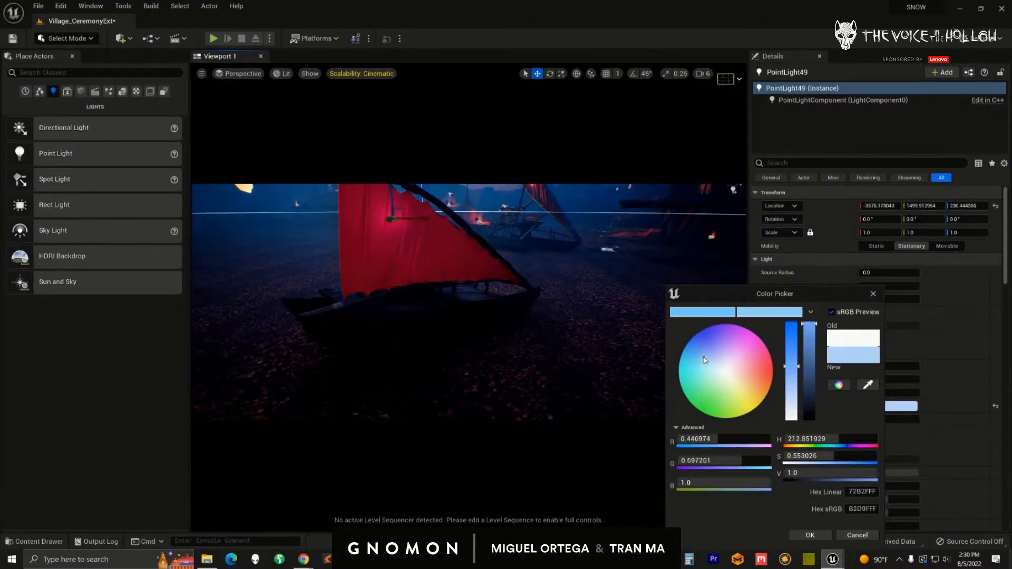
pyautogui.click(810, 535)
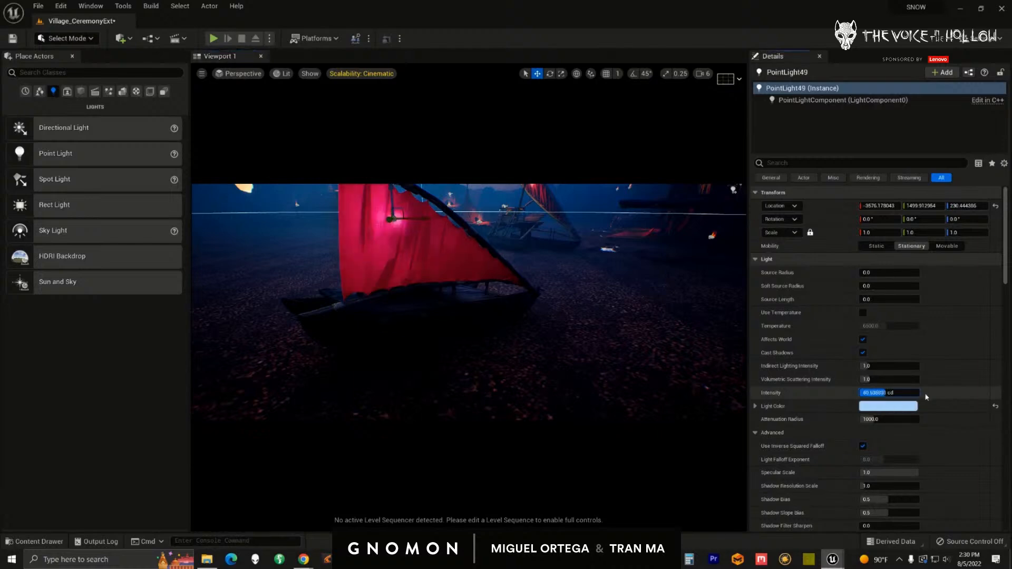
pyautogui.keyDown('alt'); pyautogui.moveTo(516, 360); pyautogui.dragTo(612, 336); pyautogui.keyUp('alt')
pyautogui.keyDown('alt'); pyautogui.moveTo(562, 284); pyautogui.dragTo(529, 236); pyautogui.keyUp('alt')
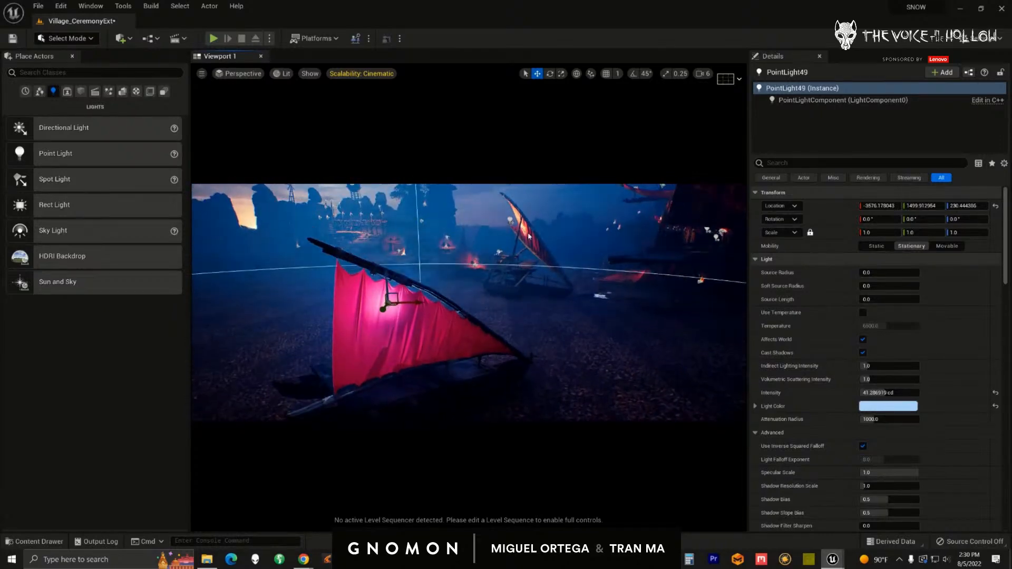
pyautogui.keyDown('alt'); pyautogui.moveTo(477, 309); pyautogui.dragTo(674, 302); pyautogui.keyUp('alt')
# - Create a new material in the demo2 folder and a material instance based on it
pyautogui.moveTo(1004, 255); pyautogui.dragTo(1003, 408)
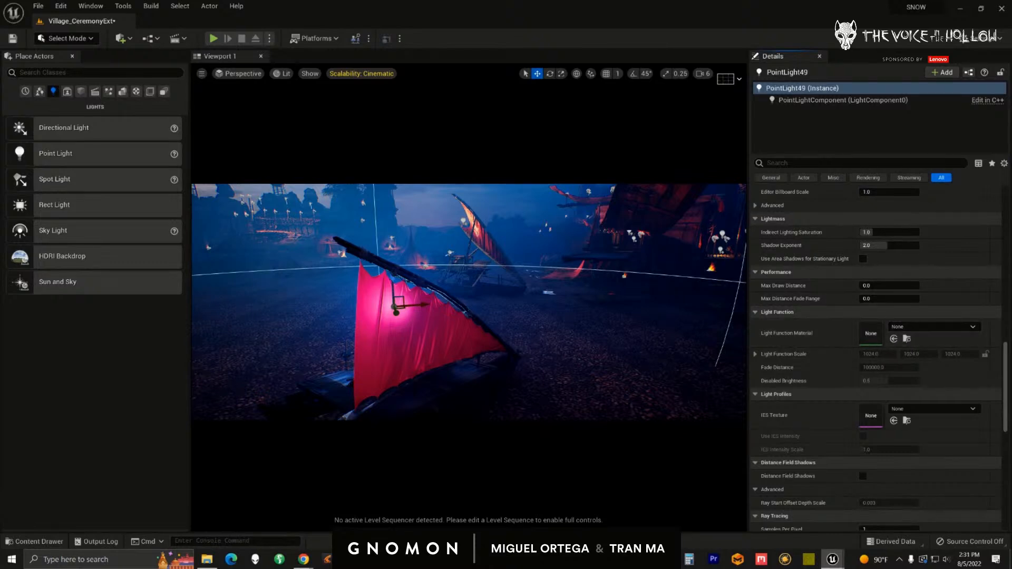
pyautogui.moveTo(835, 563)
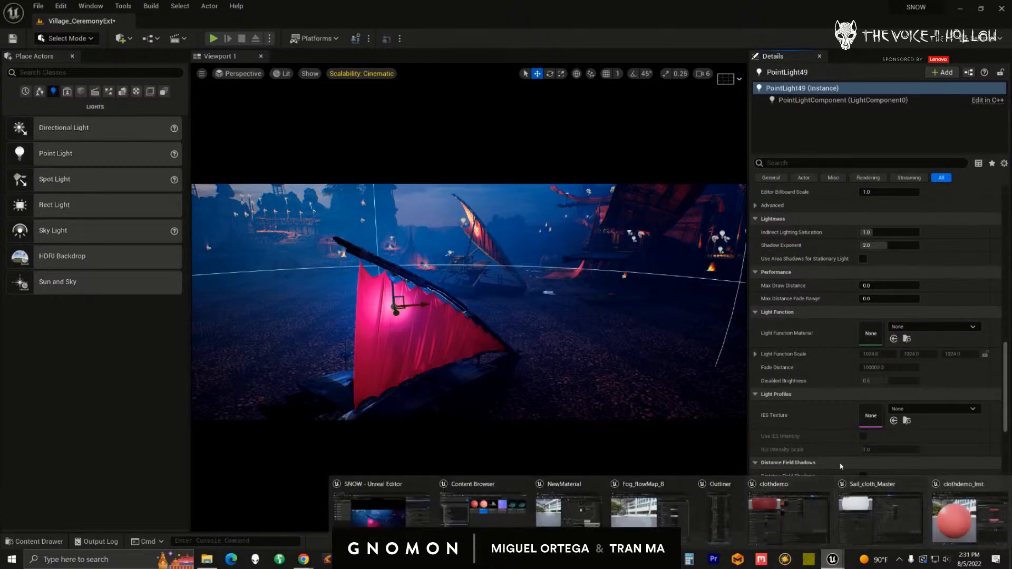
pyautogui.click(487, 488)
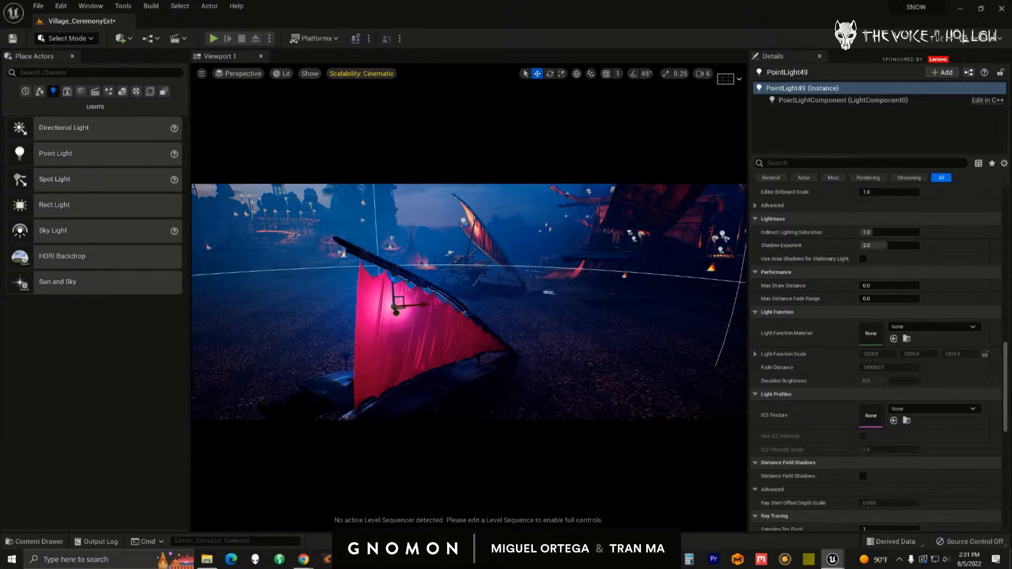
pyautogui.rightClick(654, 310)
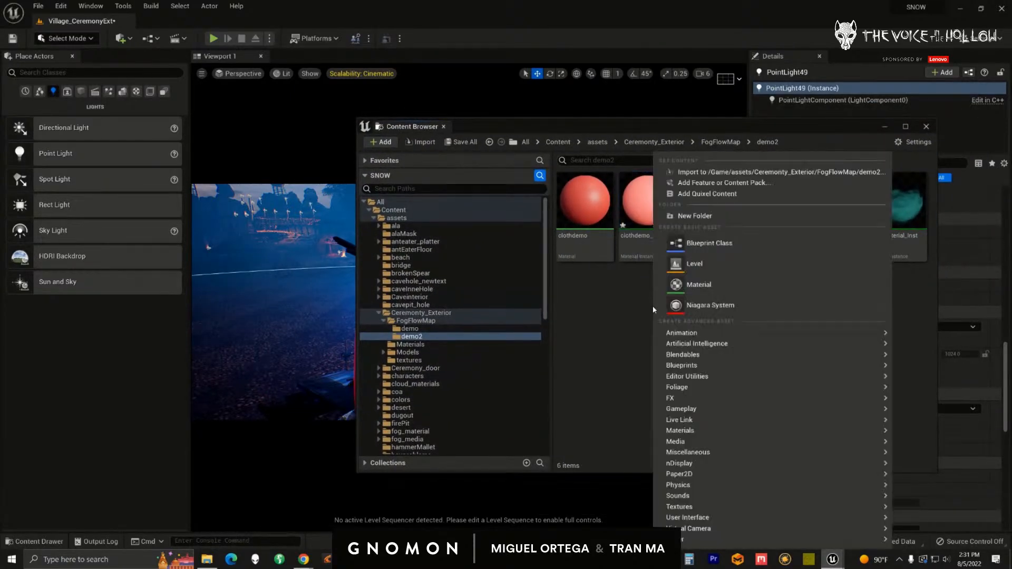
pyautogui.click(688, 285)
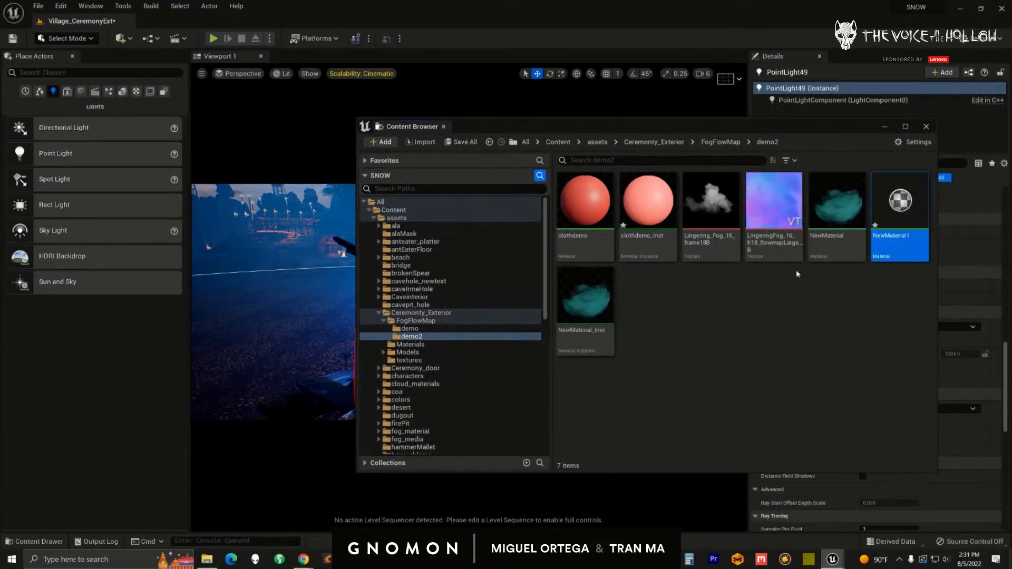
pyautogui.rightClick(908, 213)
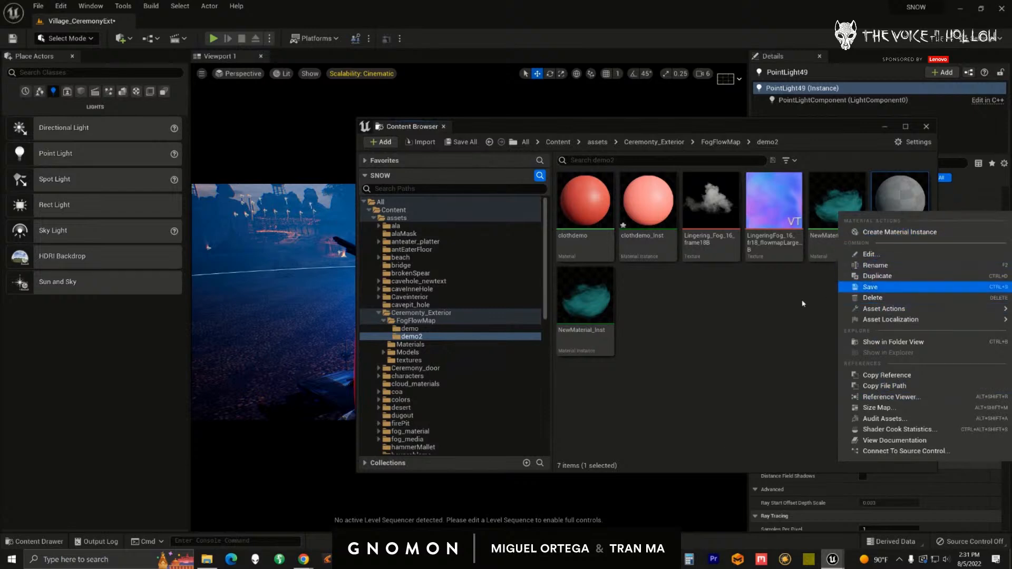
pyautogui.click(890, 236)
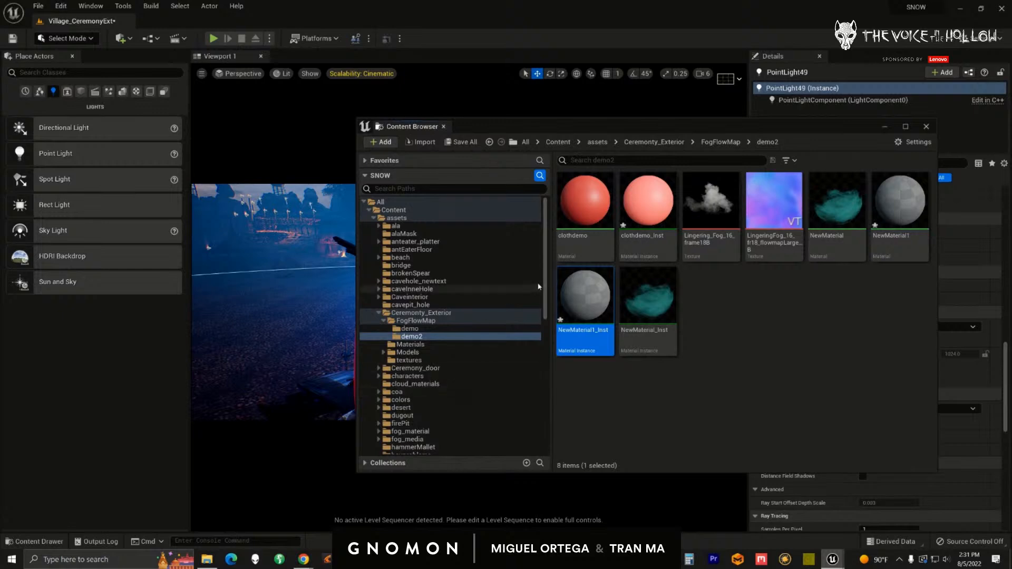
# - Open Light_flicker_master from the light_functions folder and examine its output node and Material Domain setting
pyautogui.scroll(-5, 522, 311)
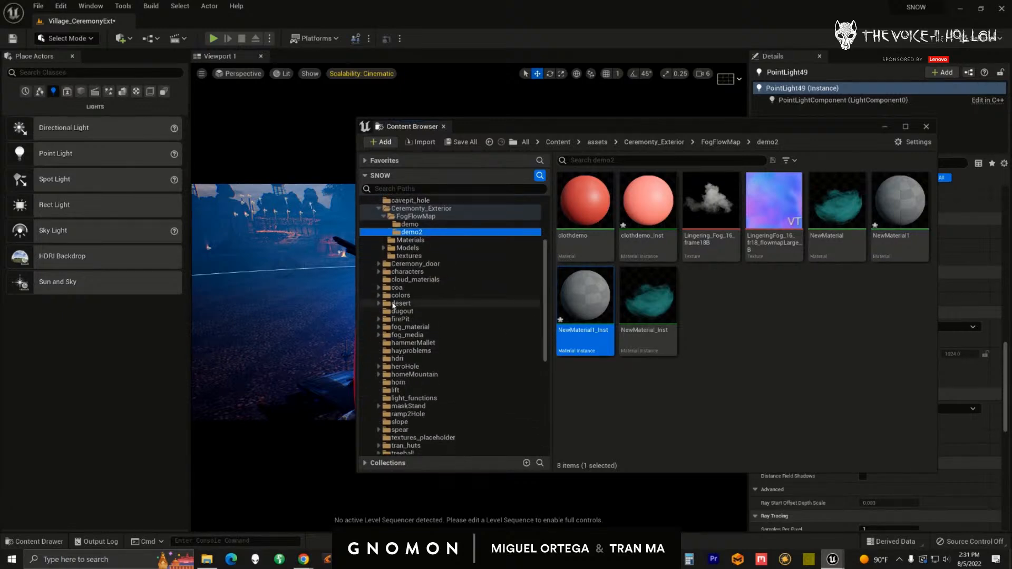
pyautogui.click(395, 304)
pyautogui.click(400, 390)
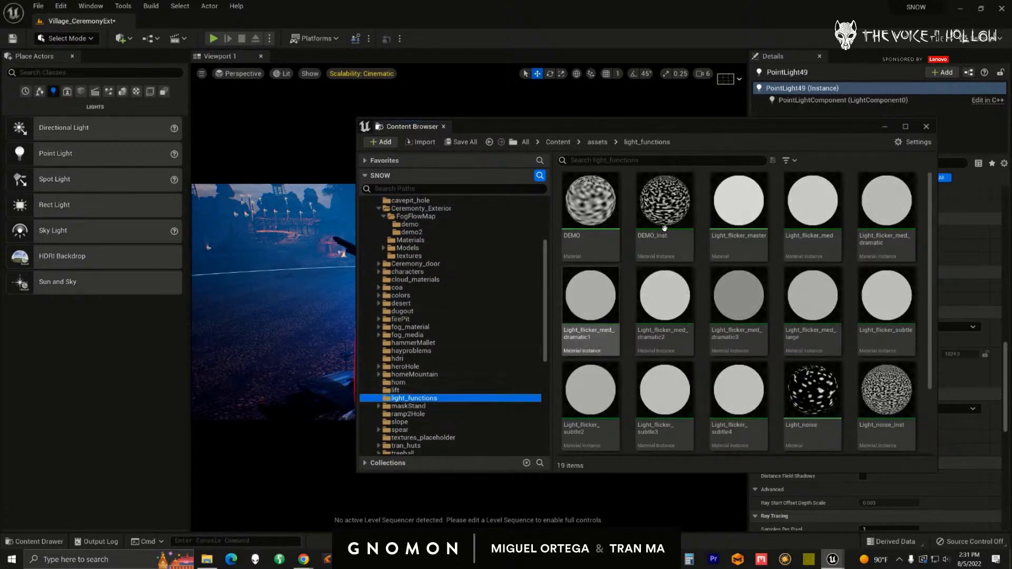
pyautogui.click(735, 244)
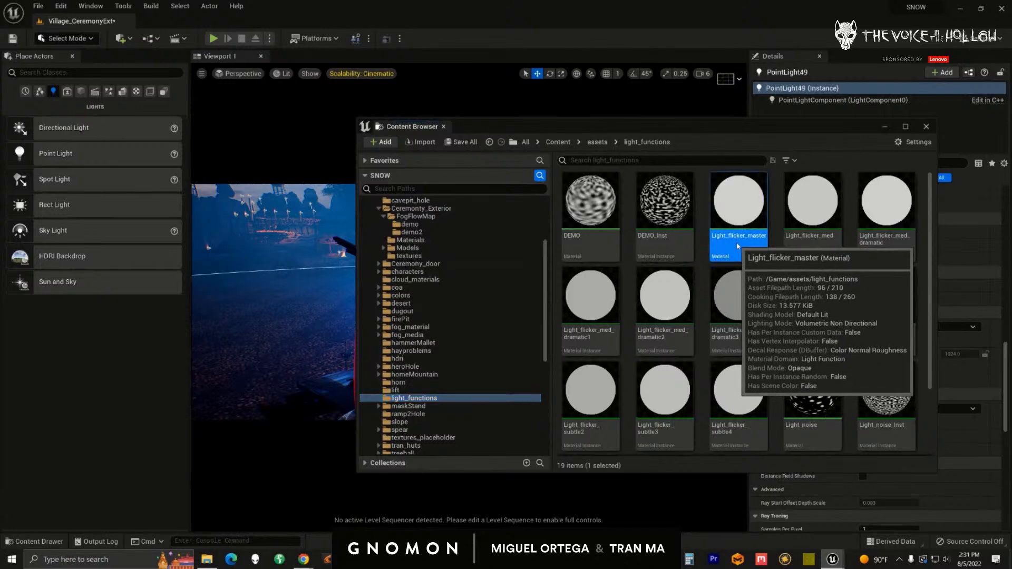
pyautogui.doubleClick(737, 217)
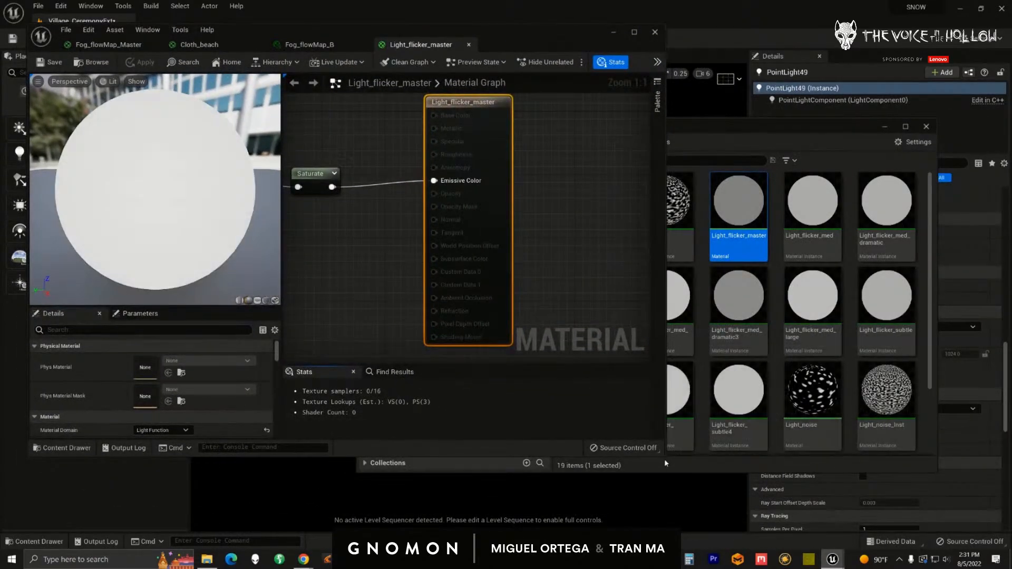
pyautogui.moveTo(667, 456); pyautogui.dragTo(778, 511)
pyautogui.scroll(-2, 599, 241)
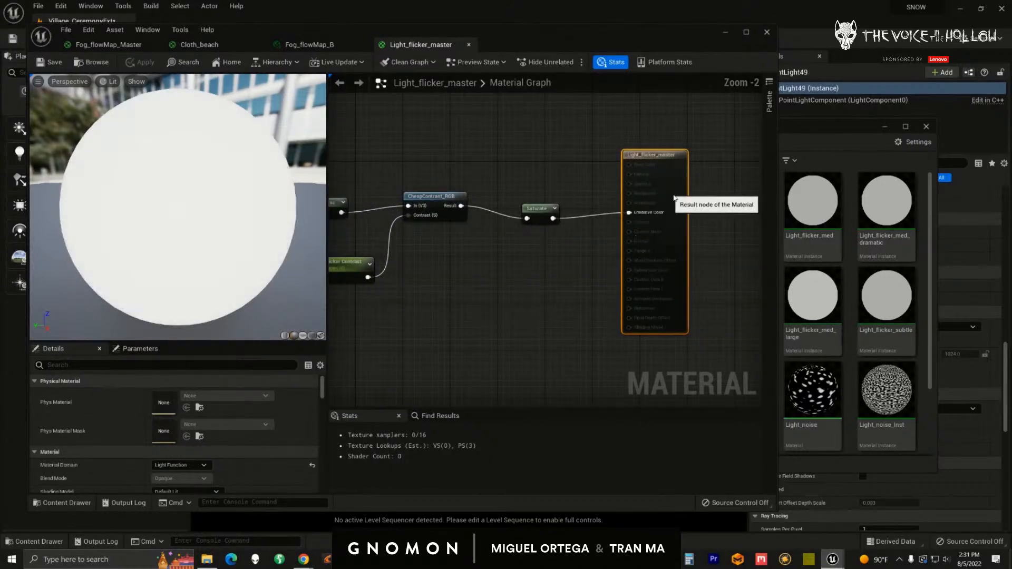
pyautogui.moveTo(667, 196); pyautogui.dragTo(679, 201)
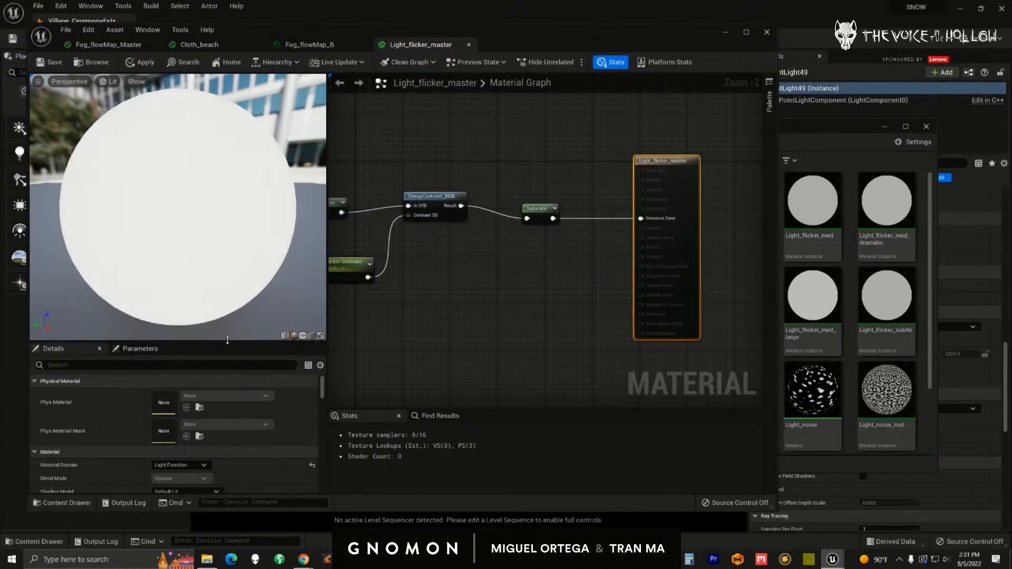
pyautogui.moveTo(228, 342); pyautogui.dragTo(241, 226)
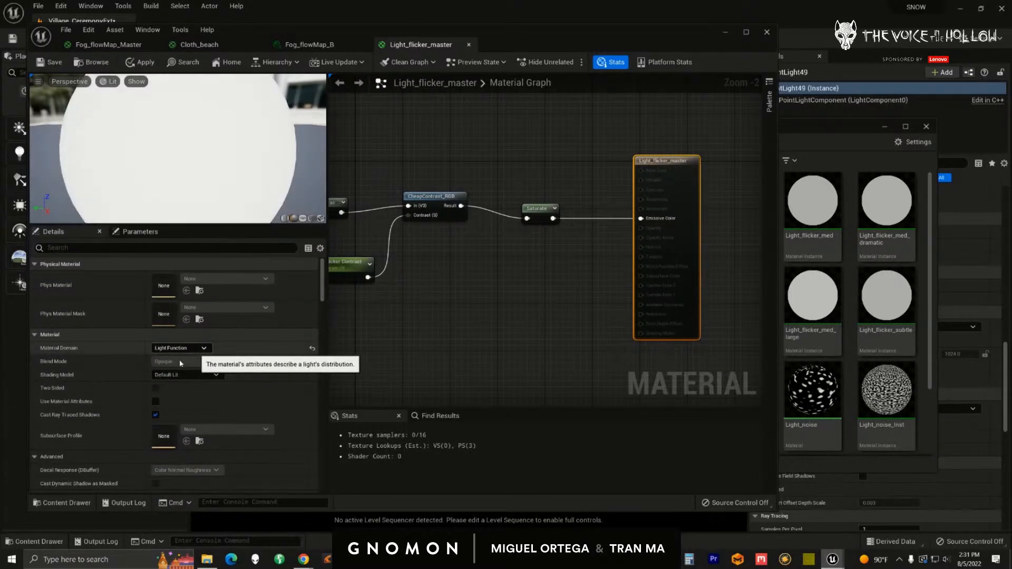
# - Open NewMaterial1 from the demo2 folder and set its Material Domain to Light Function
pyautogui.moveTo(809, 136); pyautogui.dragTo(818, 141)
pyautogui.scroll(3, 442, 316)
pyautogui.click(416, 301)
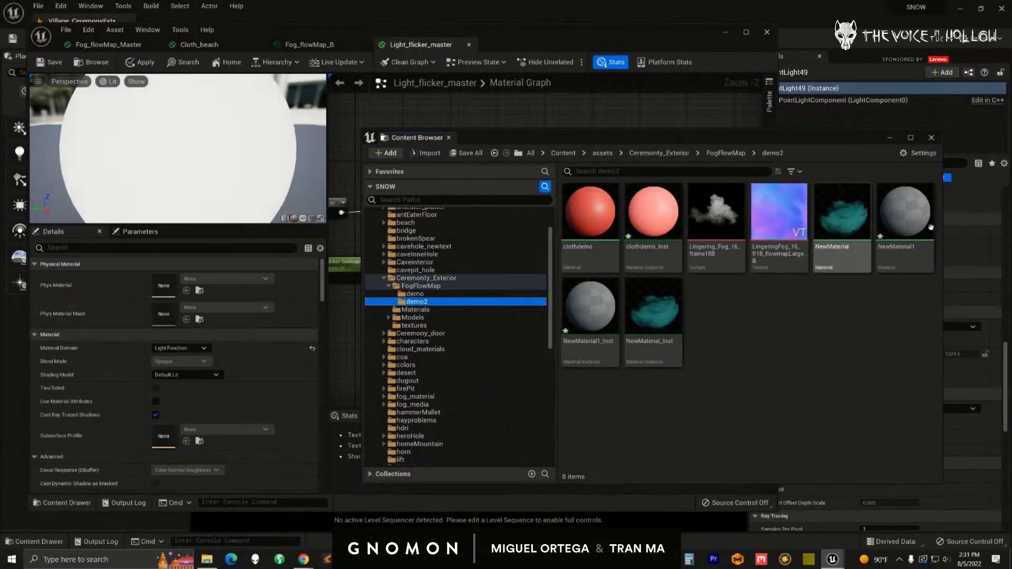
pyautogui.doubleClick(912, 216)
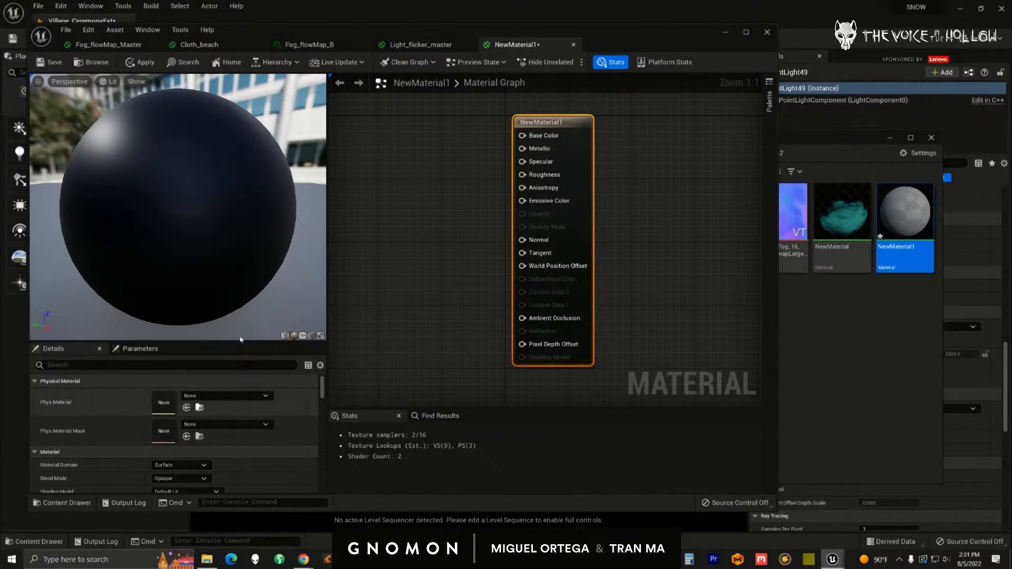
pyautogui.moveTo(239, 341); pyautogui.dragTo(235, 213)
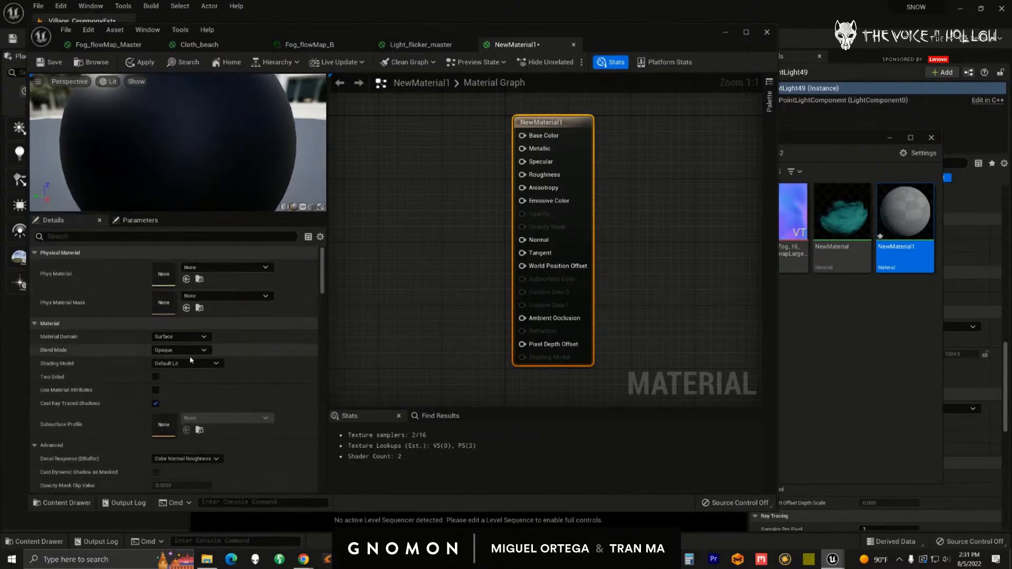
pyautogui.click(182, 337)
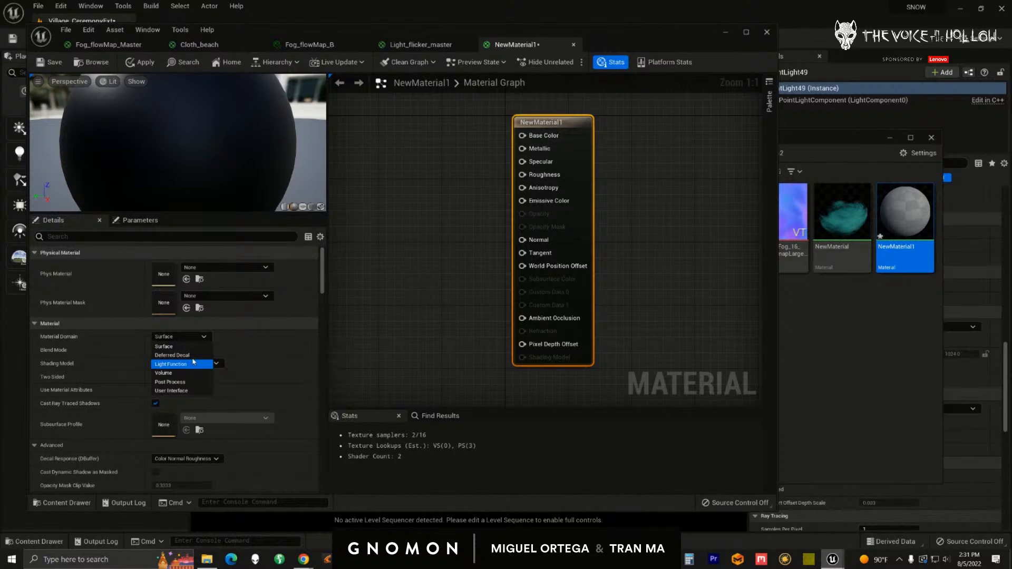
pyautogui.click(190, 364)
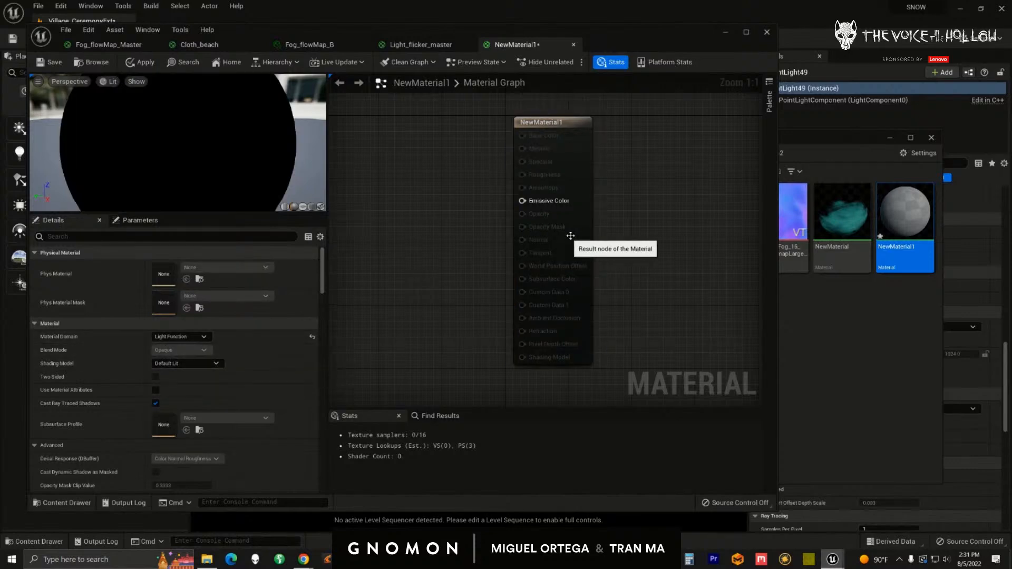
pyautogui.scroll(-3, 584, 264)
pyautogui.rightClick(644, 241)
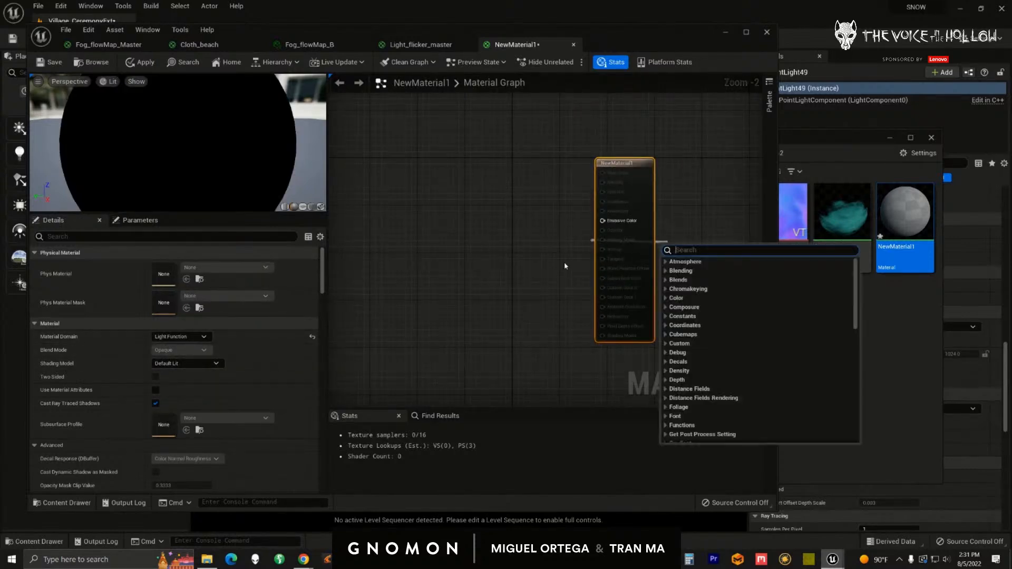
pyautogui.rightClick(562, 269)
pyautogui.moveTo(529, 272); pyautogui.dragTo(558, 287, button='right')
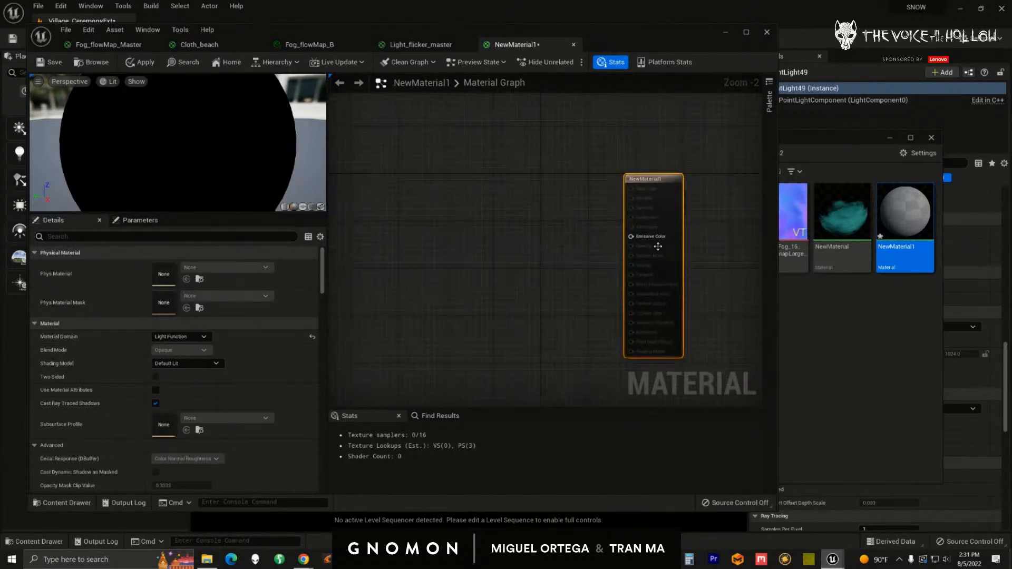
# - Return to the Light_flicker_master graph and examine the node chain leading from the Time input toward Emissive Color
pyautogui.click(434, 49)
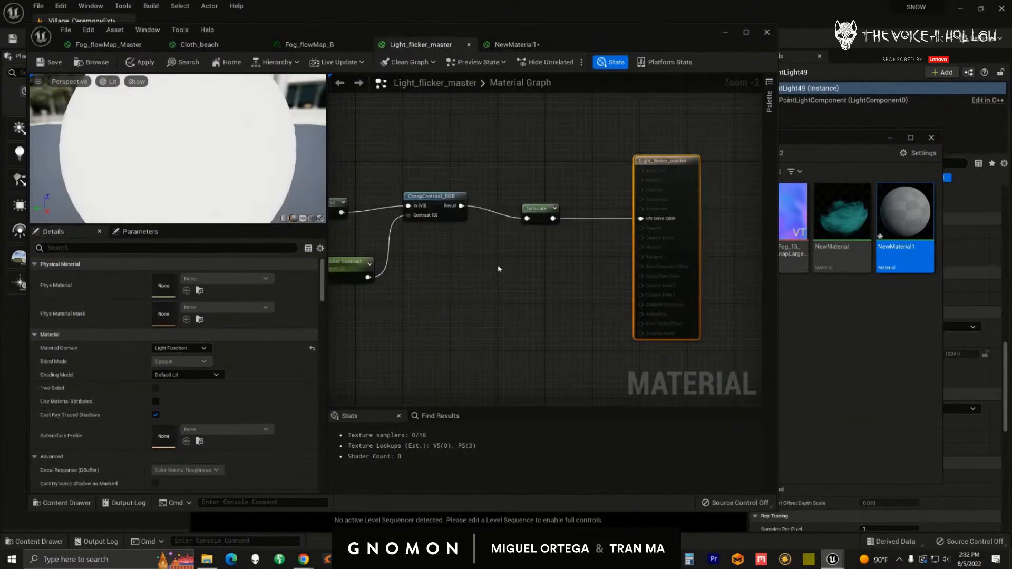
pyautogui.moveTo(506, 310); pyautogui.dragTo(671, 348, button='right')
pyautogui.moveTo(442, 309); pyautogui.dragTo(613, 300, button='right')
pyautogui.moveTo(413, 301); pyautogui.dragTo(420, 307, button='right')
pyautogui.moveTo(448, 237); pyautogui.dragTo(410, 227)
pyautogui.moveTo(579, 291); pyautogui.dragTo(539, 274, button='right')
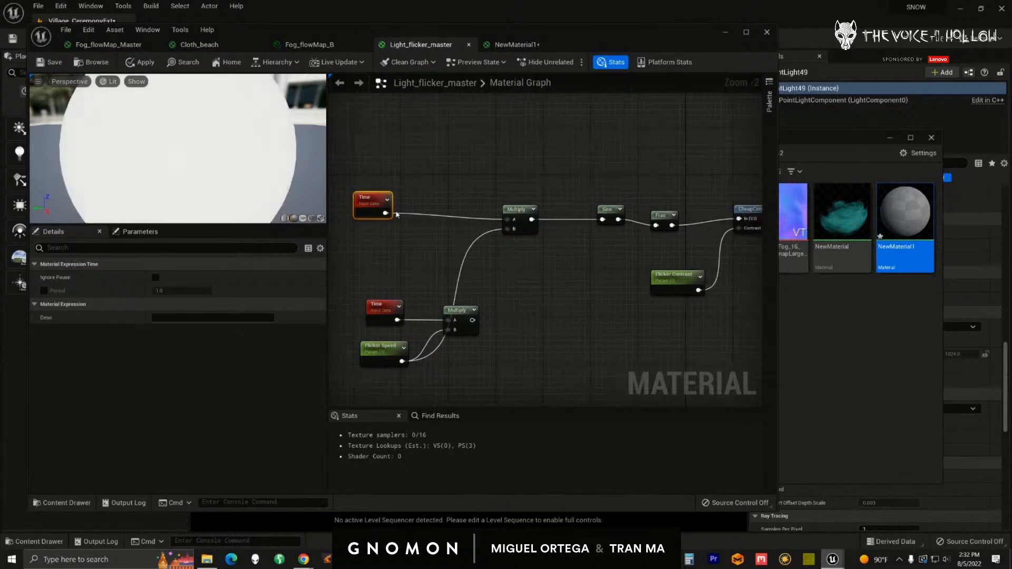
# - Trace the rest of the Light_flicker_master chain from Multiply through Sine, Frac, CheapContrast_RGB and Saturate to the output node
pyautogui.moveTo(374, 210); pyautogui.dragTo(375, 215)
pyautogui.moveTo(567, 291); pyautogui.dragTo(457, 312, button='right')
pyautogui.scroll(-2, 528, 285)
pyautogui.scroll(2, 507, 287)
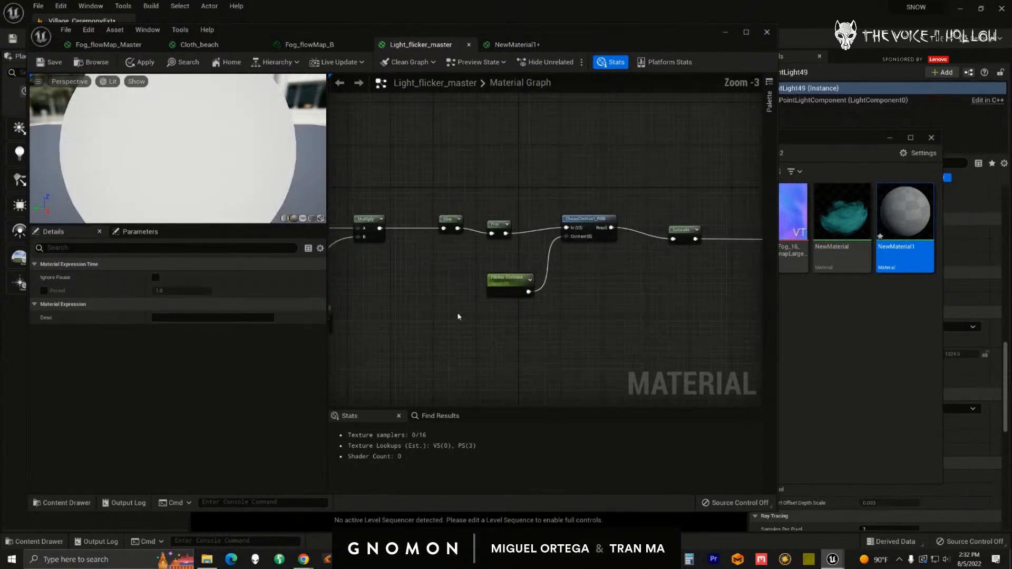
pyautogui.scroll(-2, 448, 318)
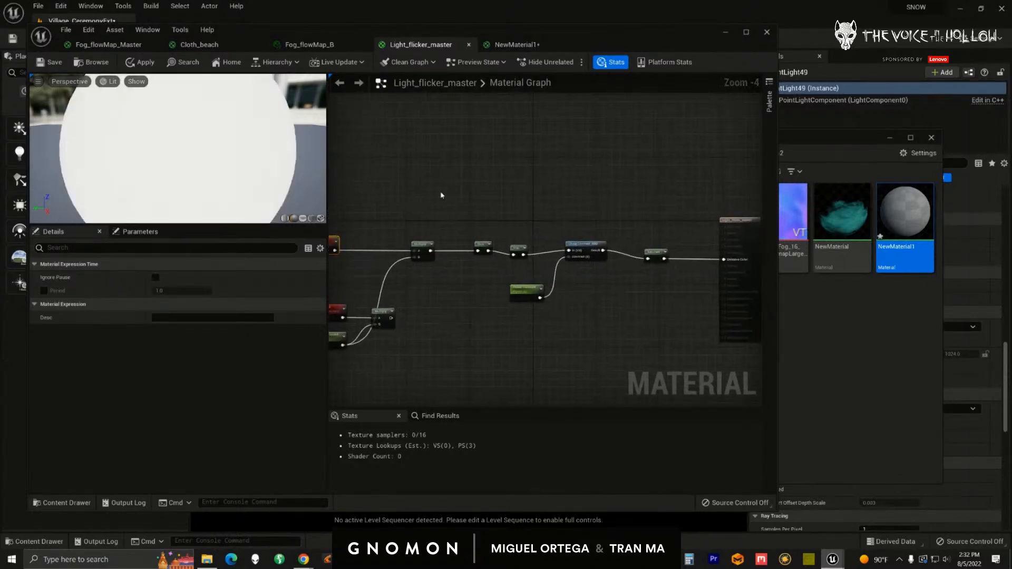
# - Return to NewMaterial1, add a Time node, and connect it to Emissive Color
pyautogui.click(514, 44)
pyautogui.moveTo(520, 252); pyautogui.dragTo(481, 261, button='right')
pyautogui.rightClick(469, 223)
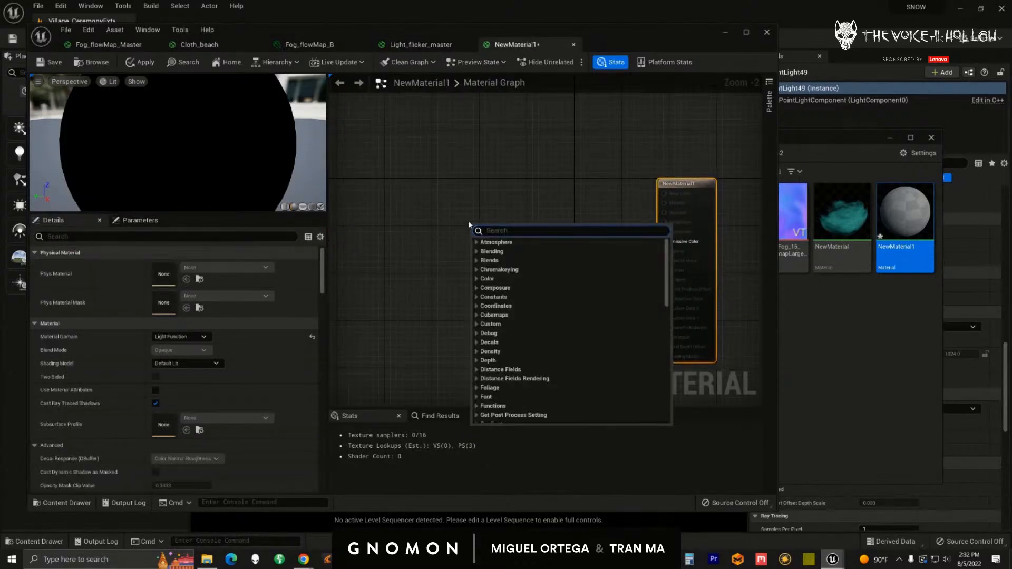
pyautogui.write('time')
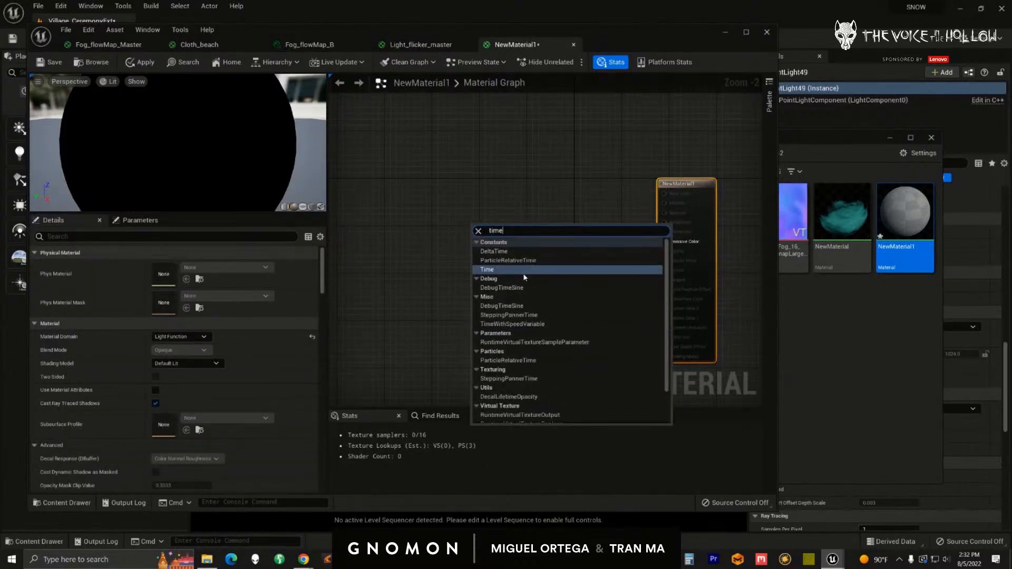
pyautogui.click(520, 271)
pyautogui.scroll(1, 502, 262)
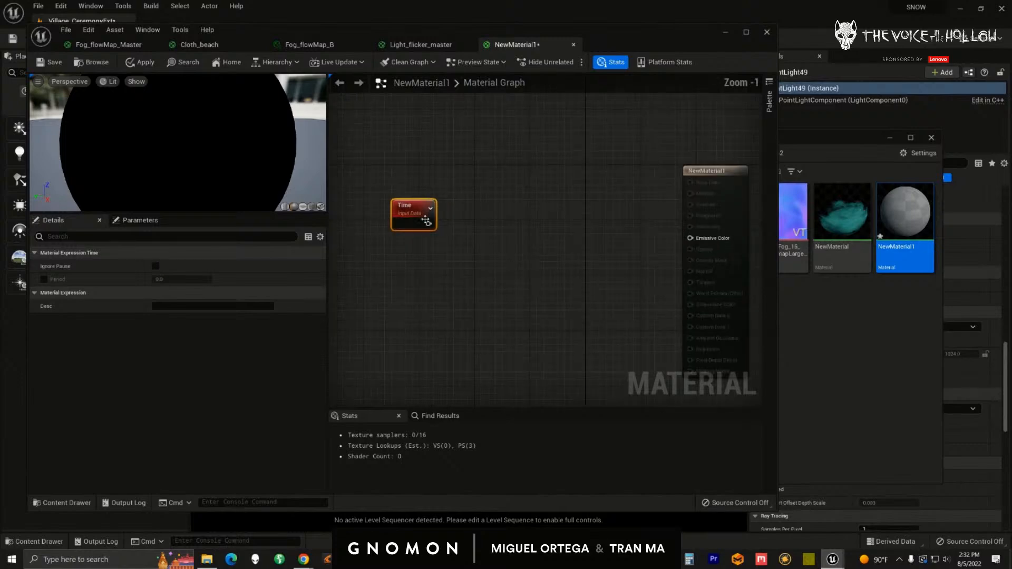
pyautogui.moveTo(410, 222); pyautogui.dragTo(384, 218)
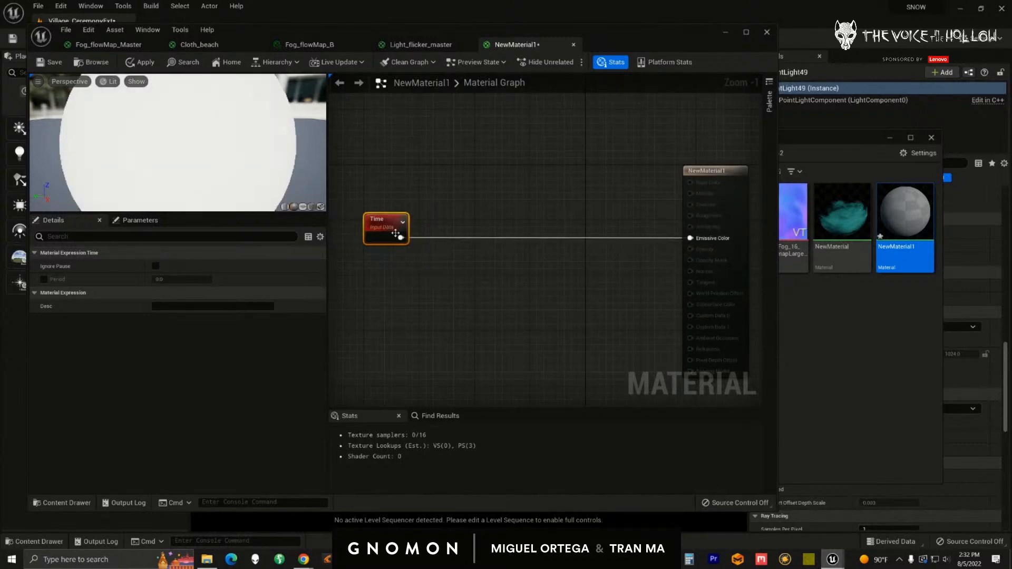
# - Add a DebugScalarValues node and feed the Time output into its Number input
pyautogui.rightClick(435, 269)
pyautogui.write('debig')
pyautogui.press('BackSpace')
pyautogui.press('BackSpace')
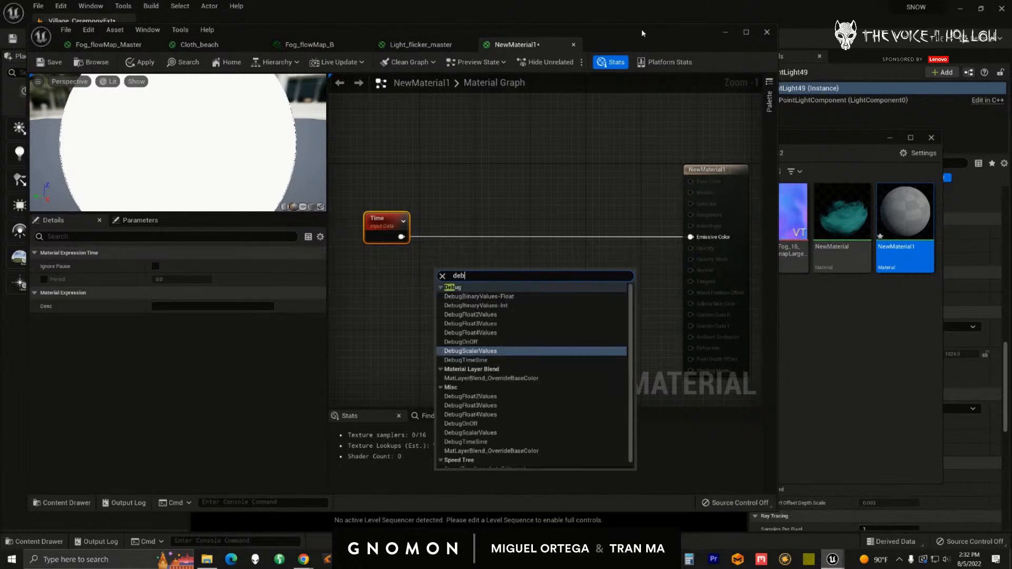
pyautogui.click(480, 351)
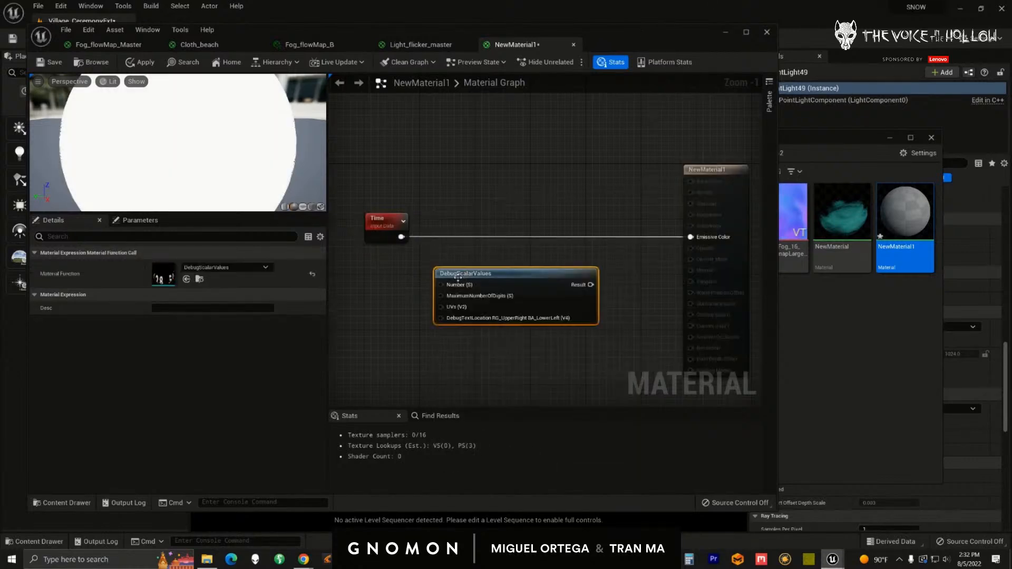
pyautogui.moveTo(402, 237); pyautogui.dragTo(454, 278)
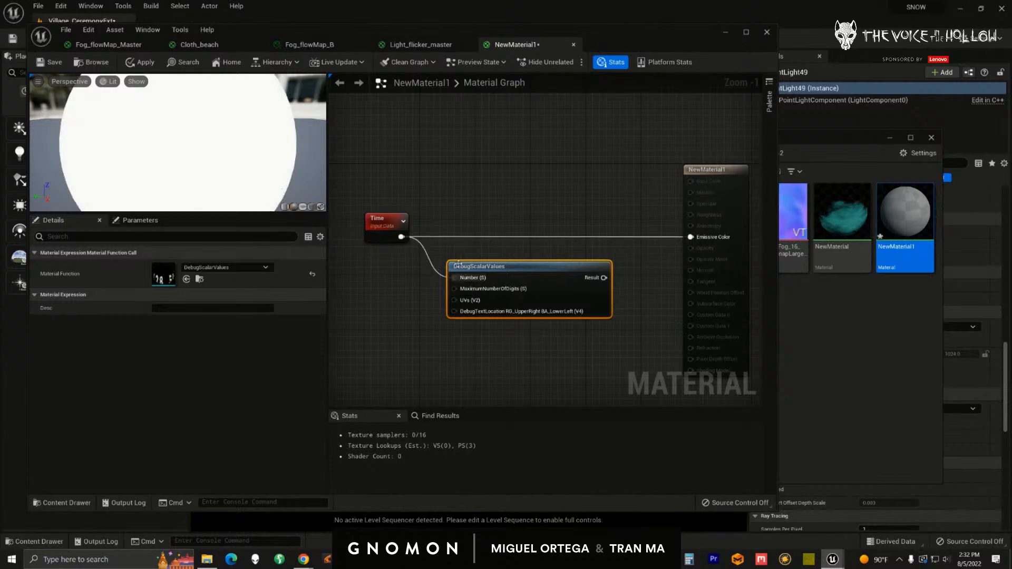
# - Preview the DebugScalarValues node on a flat-faced preview shape and shift the Time node away from it to make room
pyautogui.rightClick(488, 282)
pyautogui.click(514, 302)
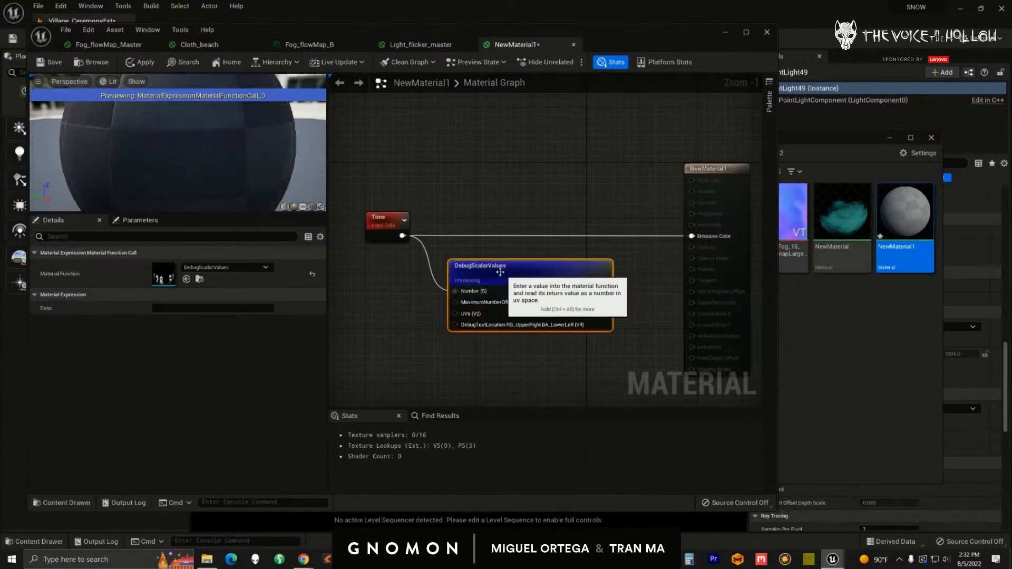
pyautogui.moveTo(273, 207); pyautogui.dragTo(250, 194)
pyautogui.scroll(-5, 273, 206)
pyautogui.moveTo(409, 312); pyautogui.dragTo(471, 307, button='right')
pyautogui.moveTo(448, 215); pyautogui.dragTo(332, 215)
# - Insert a Frac node between Time and Emissive Color and connect its output to the DebugScalarValues Number input
pyautogui.rightClick(401, 266)
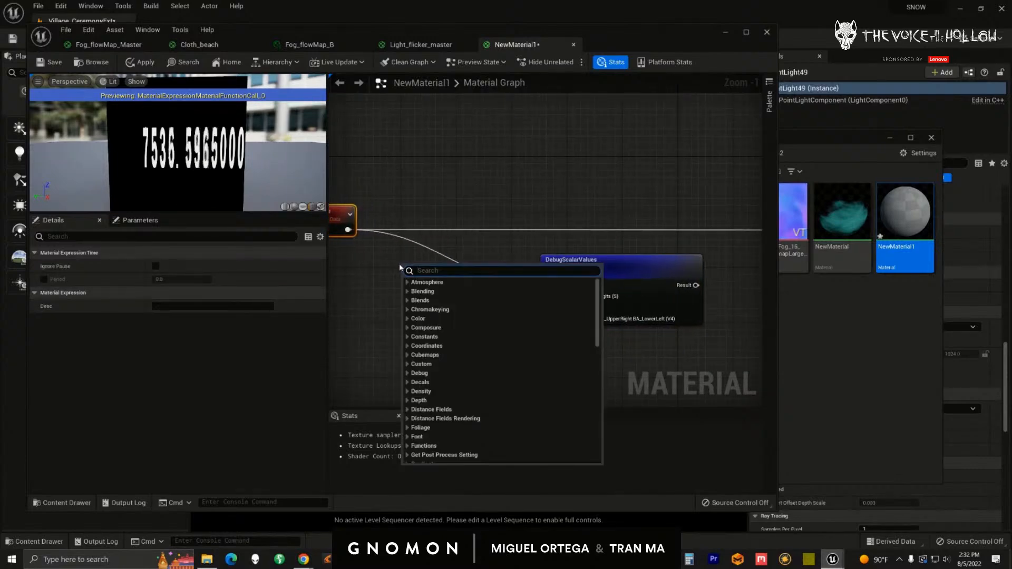
pyautogui.write('frac')
pyautogui.click(422, 301)
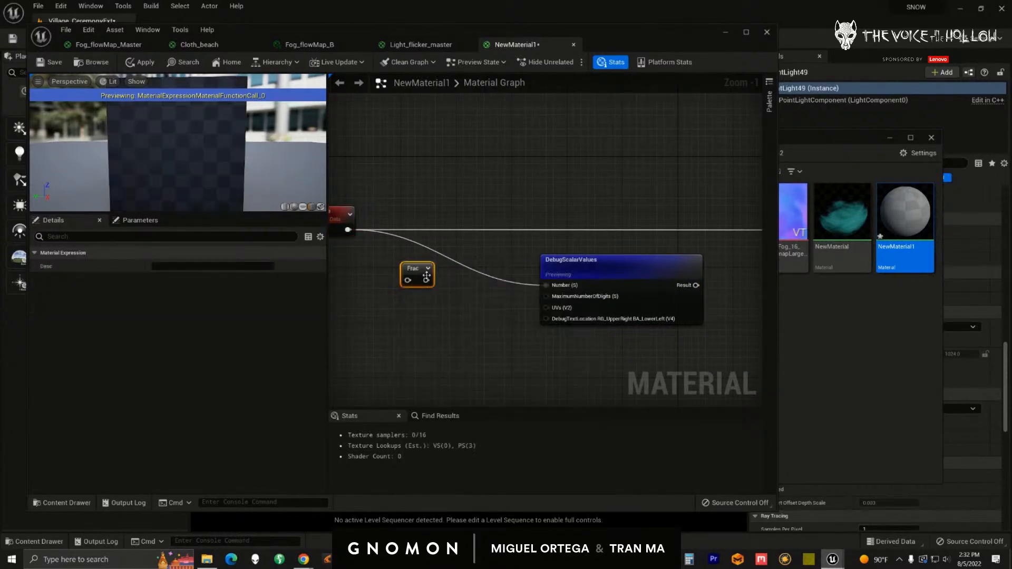
pyautogui.moveTo(363, 230); pyautogui.dragTo(437, 213)
pyautogui.moveTo(503, 220); pyautogui.dragTo(443, 230, button='right')
pyautogui.moveTo(379, 219); pyautogui.dragTo(725, 242)
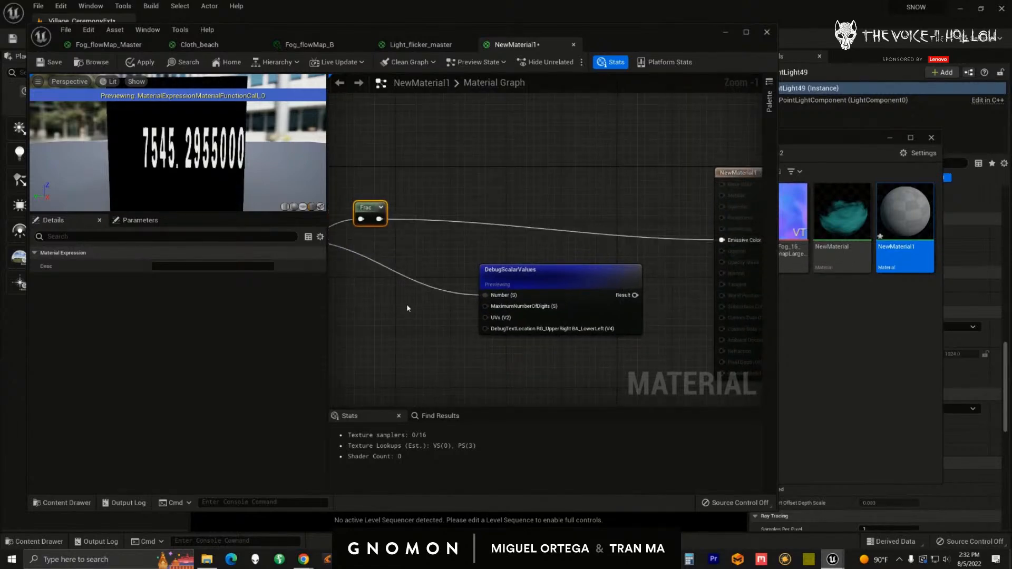
pyautogui.moveTo(401, 309); pyautogui.dragTo(438, 303, button='right')
pyautogui.moveTo(409, 202); pyautogui.dragTo(524, 288)
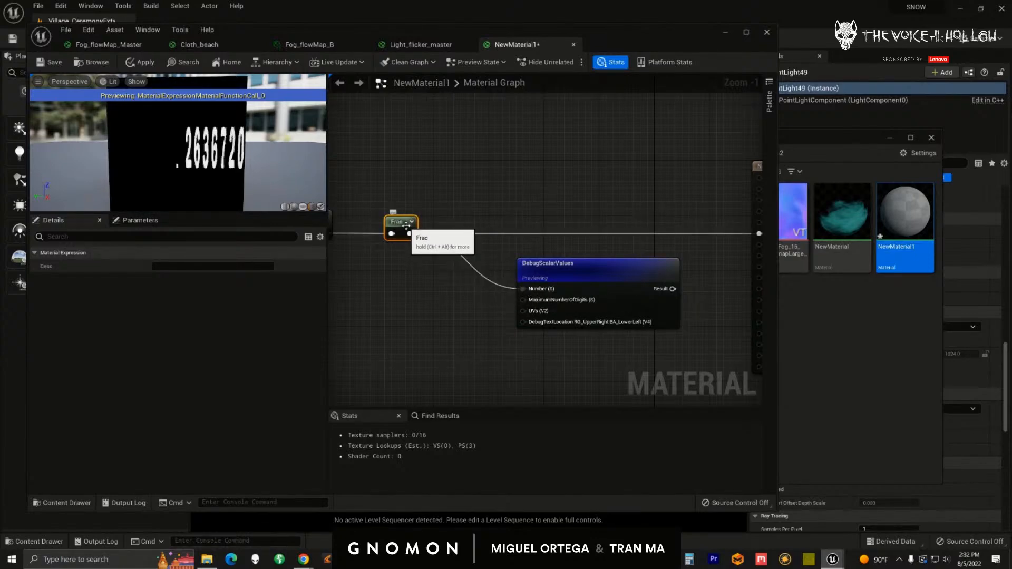
# - Stop previewing the DebugScalarValues node so the preview shows the material itself
pyautogui.moveTo(448, 300); pyautogui.dragTo(421, 291, button='right')
pyautogui.moveTo(522, 299); pyautogui.dragTo(480, 301, button='right')
pyautogui.click(714, 166)
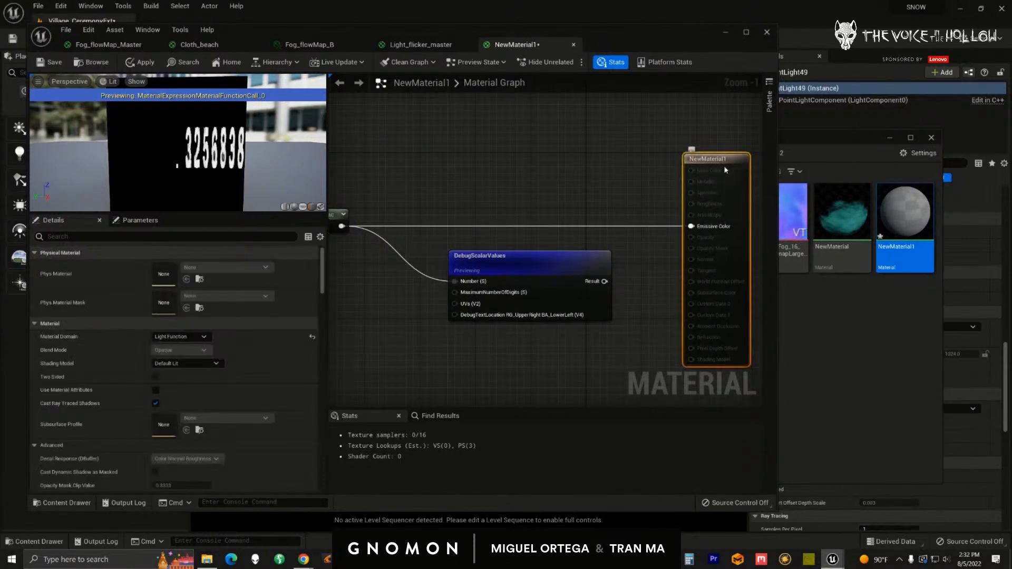
pyautogui.click(486, 281)
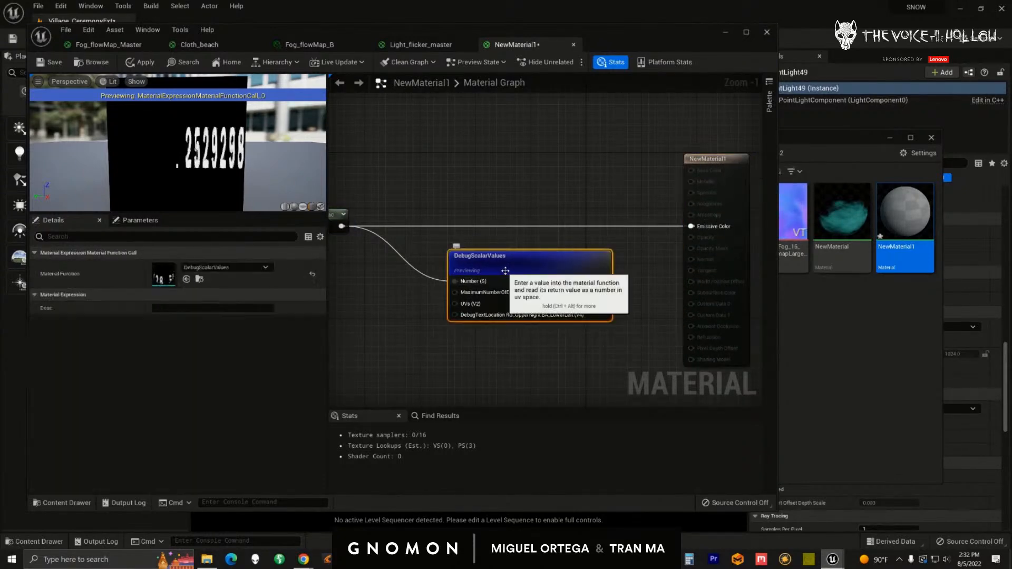
pyautogui.rightClick(517, 277)
pyautogui.click(536, 299)
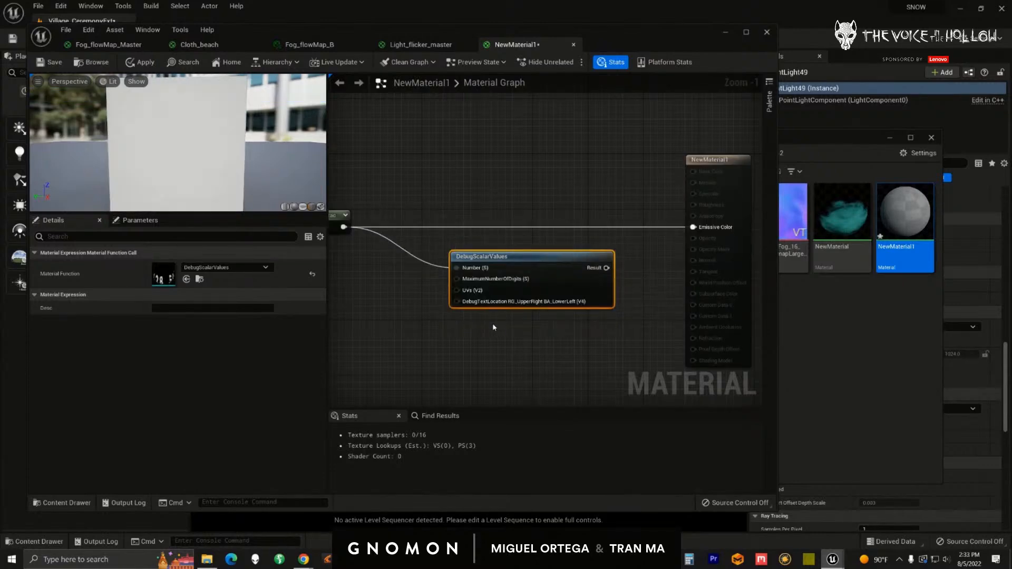
# - Spread the Time and Frac nodes apart to leave room between them for another node
pyautogui.moveTo(431, 330); pyautogui.dragTo(497, 319, button='right')
pyautogui.scroll(-1, 454, 323)
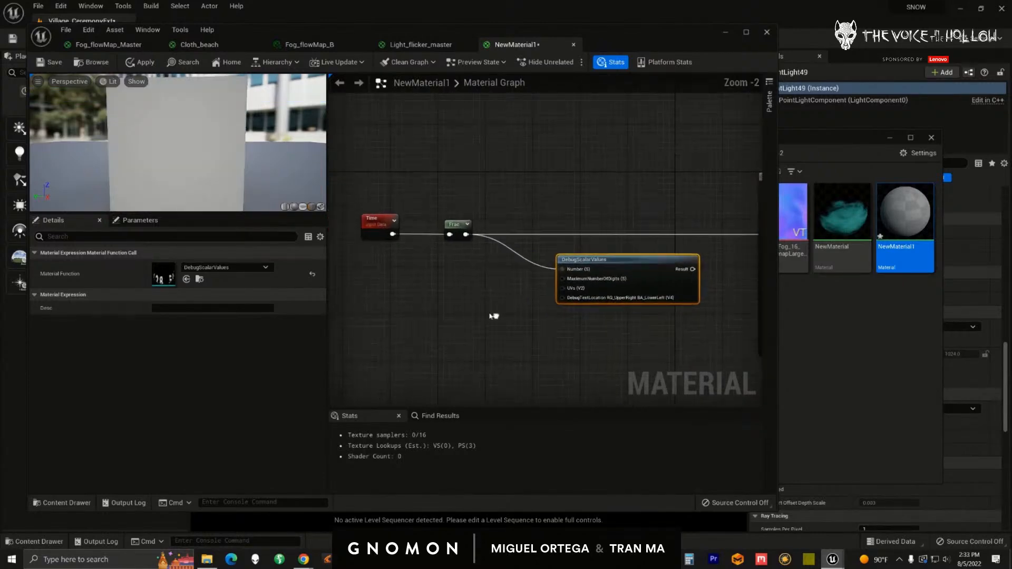
pyautogui.moveTo(374, 222); pyautogui.dragTo(333, 222)
pyautogui.moveTo(458, 224); pyautogui.dragTo(430, 225)
pyautogui.scroll(2, 466, 273)
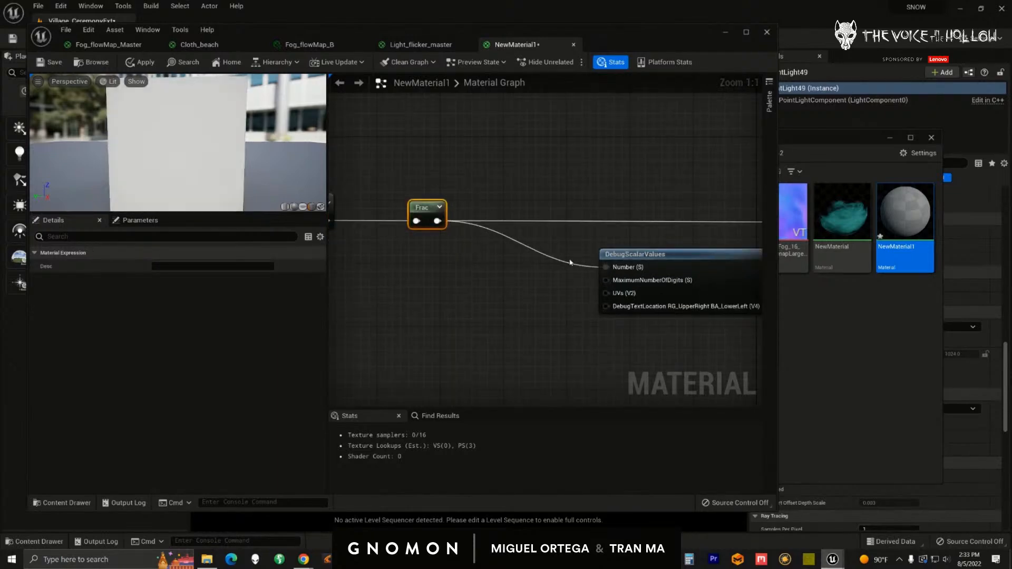
pyautogui.moveTo(344, 248); pyautogui.dragTo(478, 267, button='right')
pyautogui.click(420, 231)
pyautogui.moveTo(420, 231); pyautogui.dragTo(388, 231)
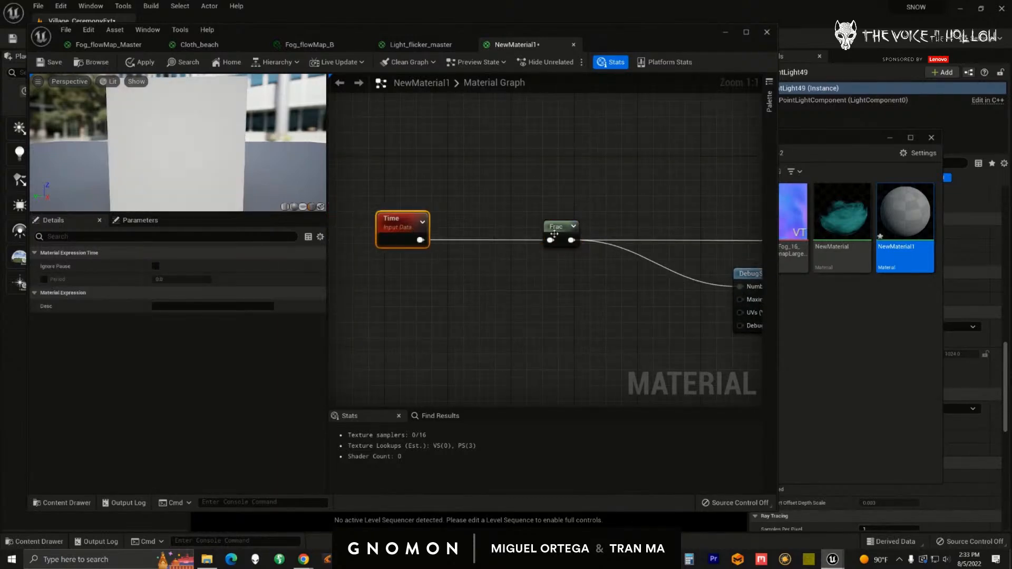
pyautogui.click(556, 228)
# - Insert a Multiply node between Time and Frac, with Time feeding its A input
pyautogui.rightClick(480, 281)
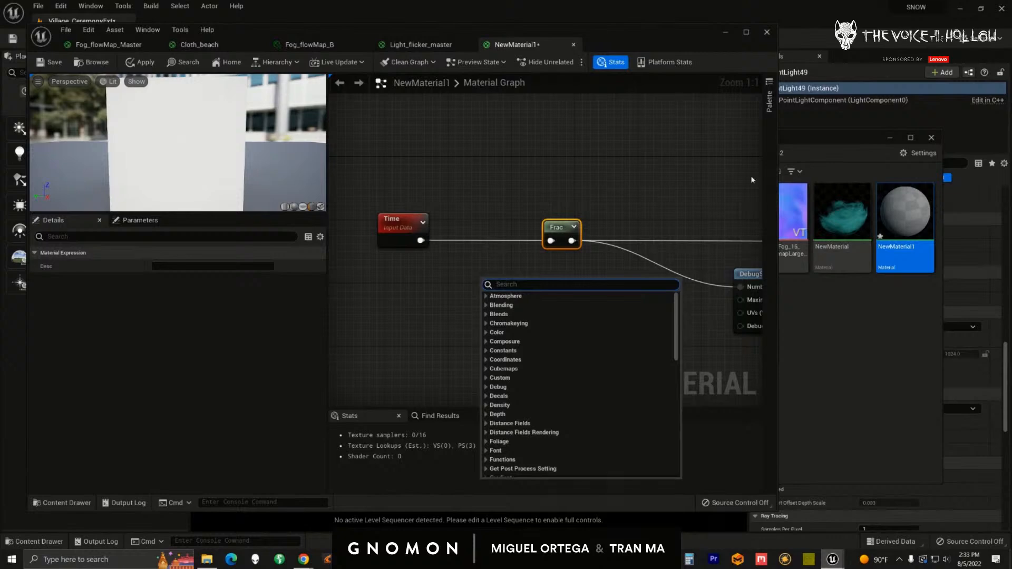
pyautogui.write('mult')
pyautogui.click(501, 387)
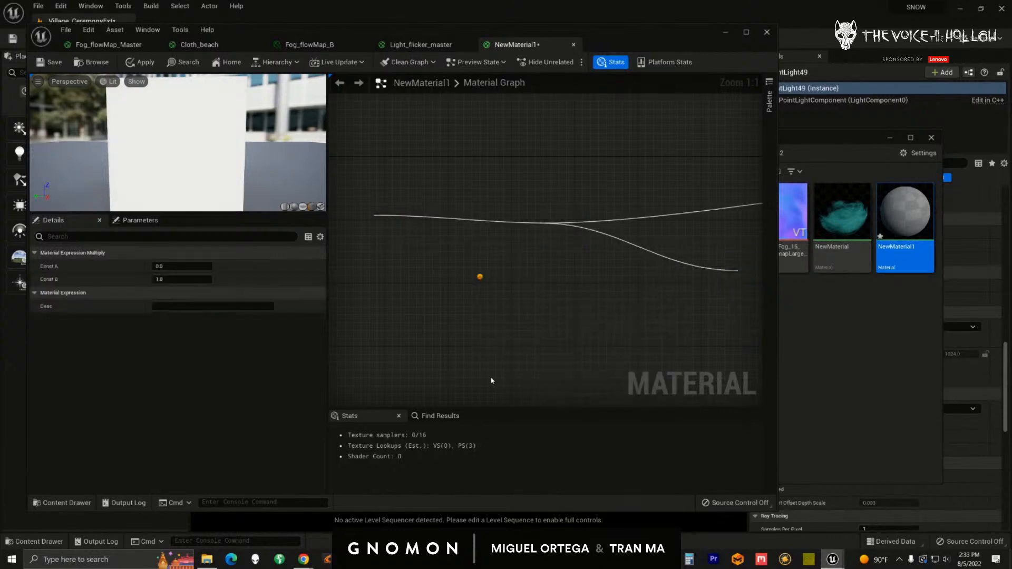
pyautogui.moveTo(410, 231); pyautogui.dragTo(554, 244)
pyautogui.click(494, 270)
pyautogui.moveTo(492, 272); pyautogui.dragTo(543, 241)
pyautogui.moveTo(480, 258); pyautogui.dragTo(461, 240)
# - Add a scalar parameter named Speed below Multiply with a default value of 1
pyautogui.click(471, 312)
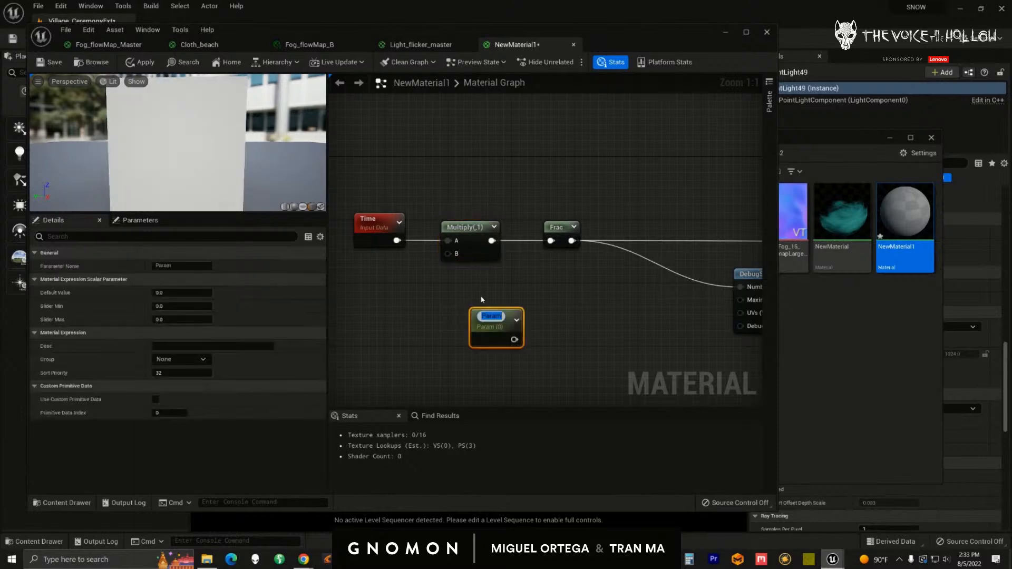
pyautogui.write('Speed')
pyautogui.press('Return')
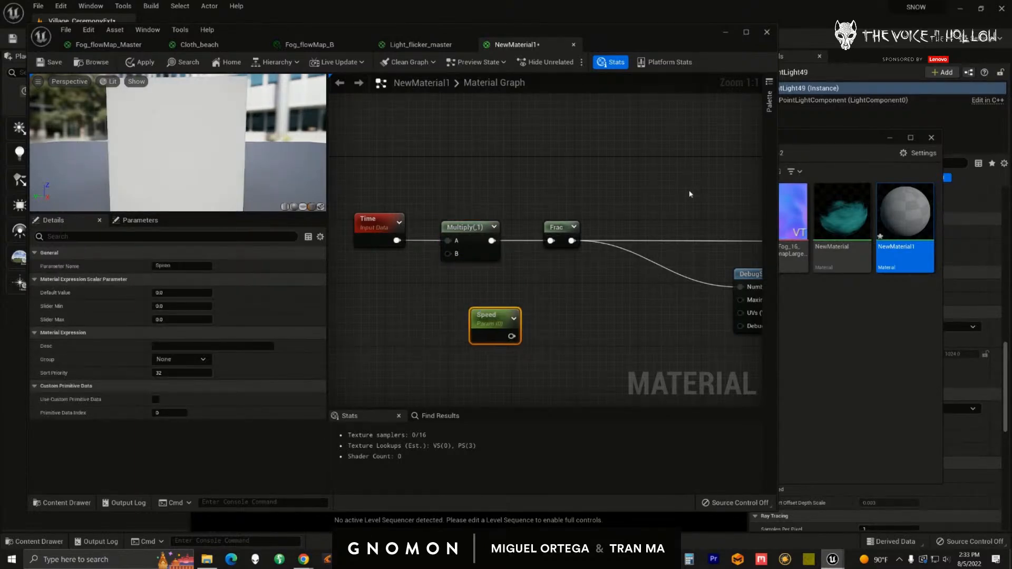
pyautogui.click(182, 293)
pyautogui.write('1')
pyautogui.press('Return')
# - Connect Speed to the B input of Multiply and set its default value to 0.5648
pyautogui.moveTo(518, 336); pyautogui.dragTo(438, 269)
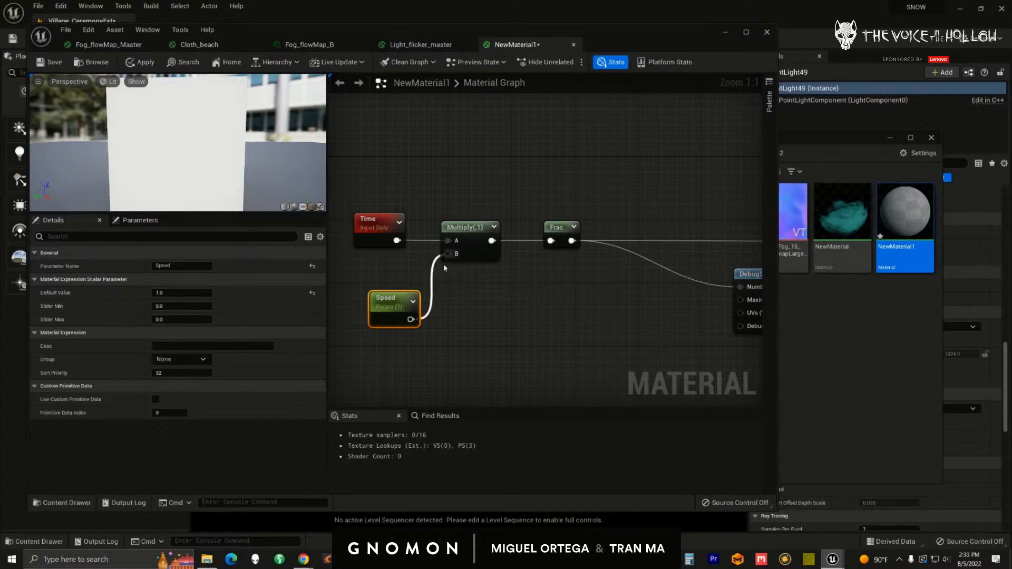
pyautogui.moveTo(390, 320); pyautogui.dragTo(390, 312)
pyautogui.moveTo(169, 293); pyautogui.dragTo(138, 294)
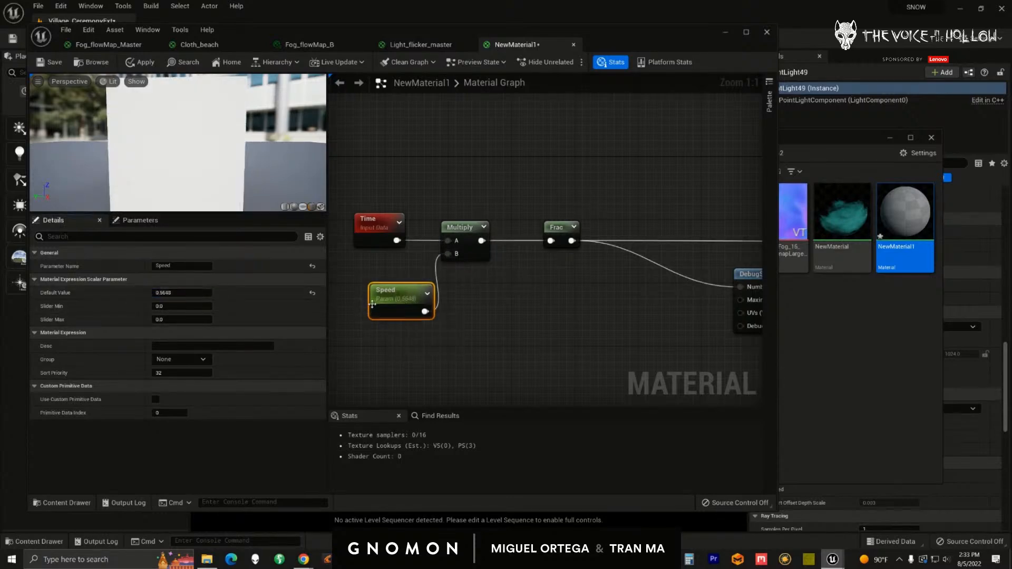
# - Preview the DebugScalarValues node again and enlarge the preview viewport to read the Frac output
pyautogui.moveTo(519, 329); pyautogui.dragTo(417, 328, button='right')
pyautogui.moveTo(687, 280); pyautogui.dragTo(625, 279)
pyautogui.rightClick(633, 285)
pyautogui.click(680, 305)
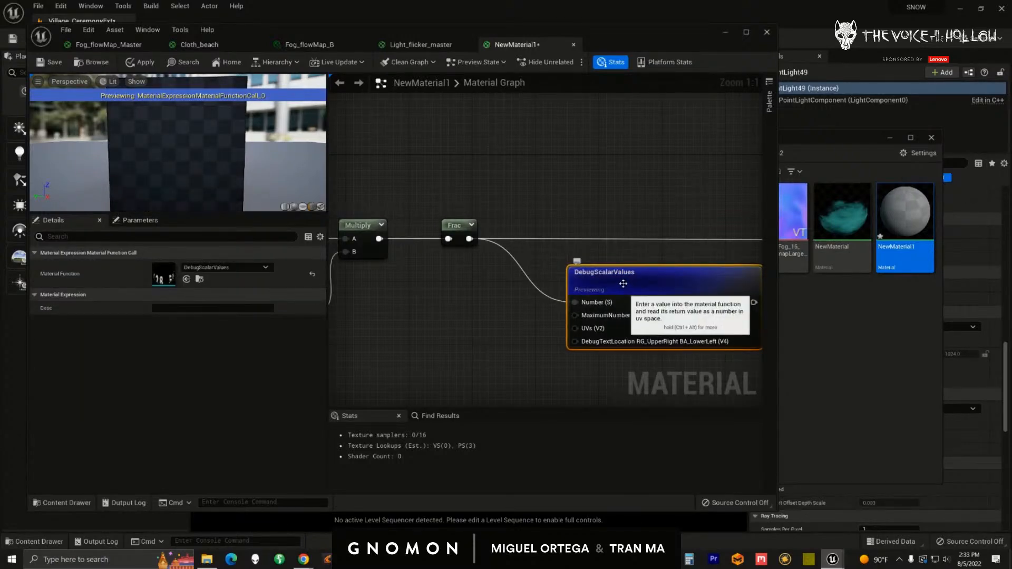
pyautogui.moveTo(208, 212); pyautogui.dragTo(210, 311)
pyautogui.scroll(3, 232, 240)
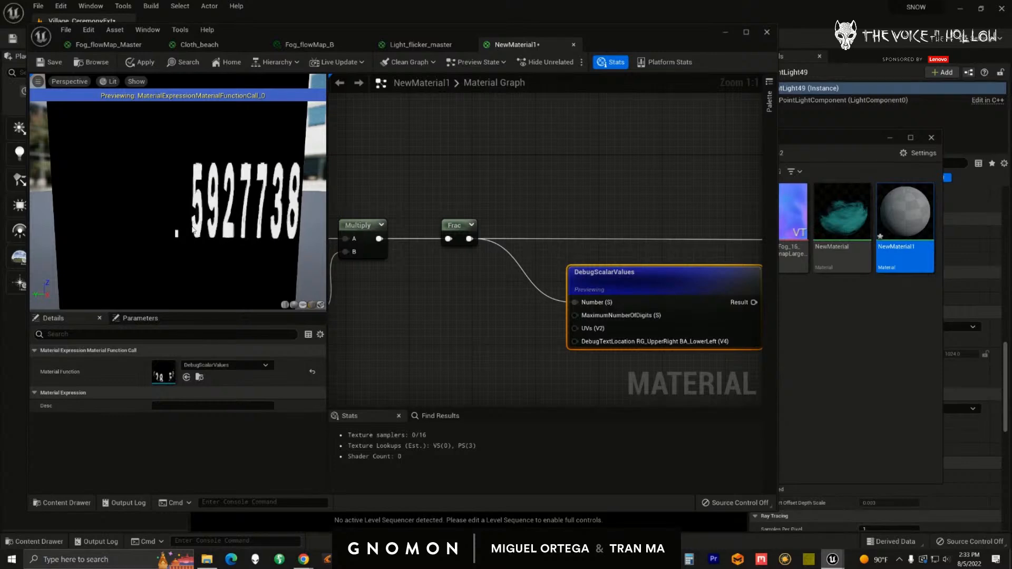
# - Shift the Time node slightly away from Multiply and add a Cosine node below Frac
pyautogui.scroll(-2, 465, 281)
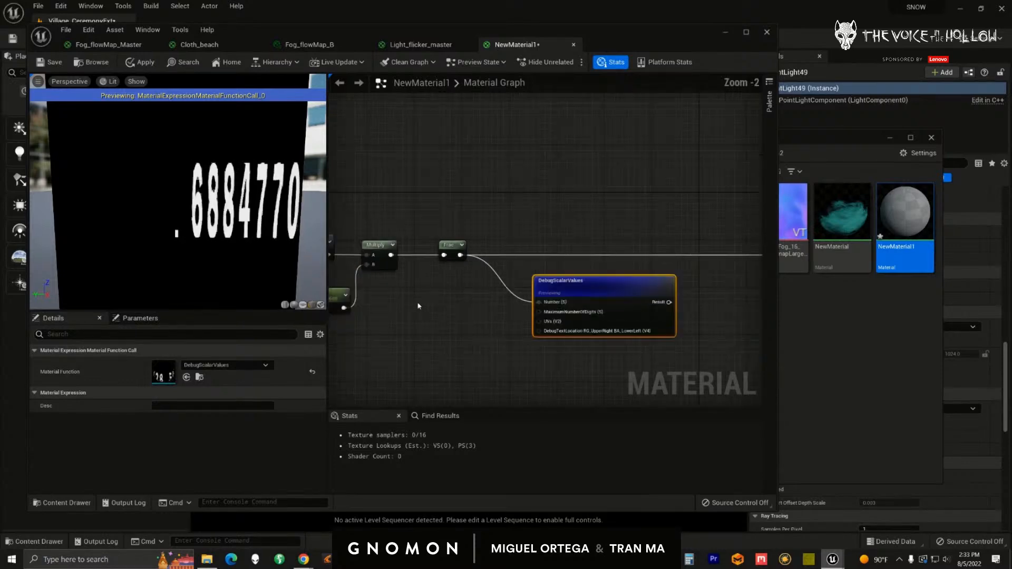
pyautogui.moveTo(466, 279); pyautogui.dragTo(468, 276, button='right')
pyautogui.moveTo(358, 201); pyautogui.dragTo(345, 201)
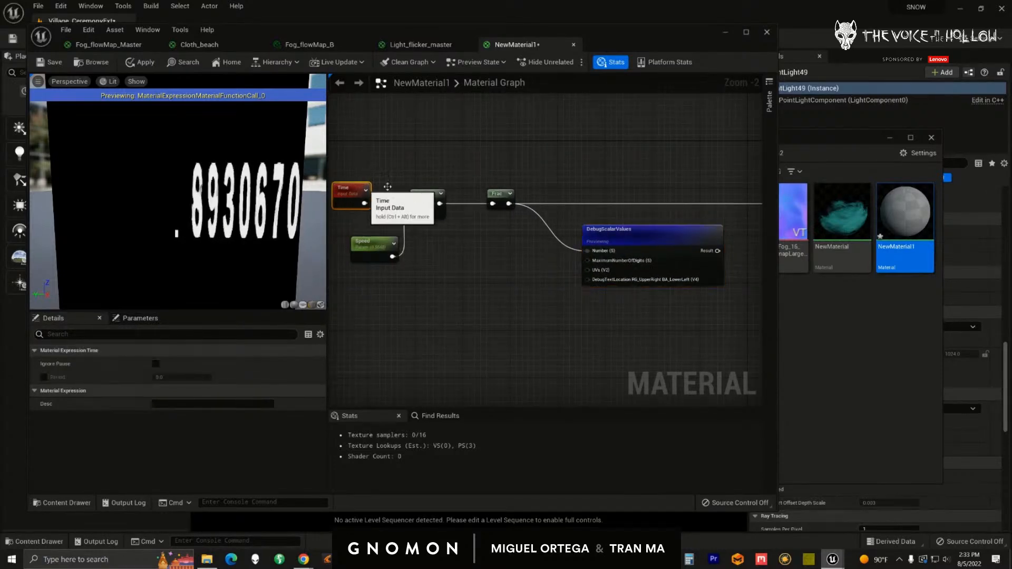
pyautogui.click(374, 246)
pyautogui.moveTo(460, 270); pyautogui.dragTo(422, 287, button='right')
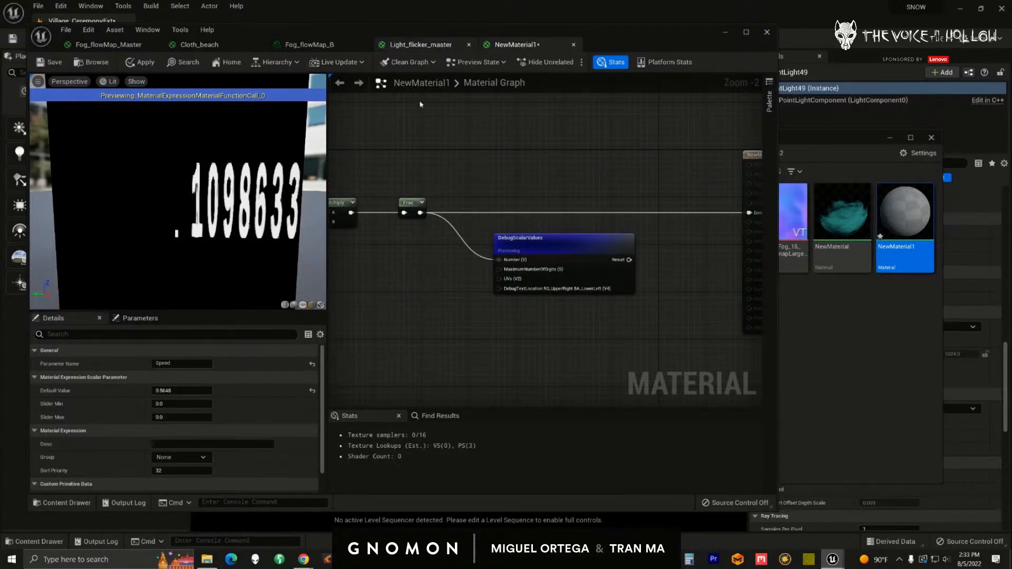
pyautogui.moveTo(412, 287); pyautogui.dragTo(426, 271, button='right')
pyautogui.rightClick(426, 271)
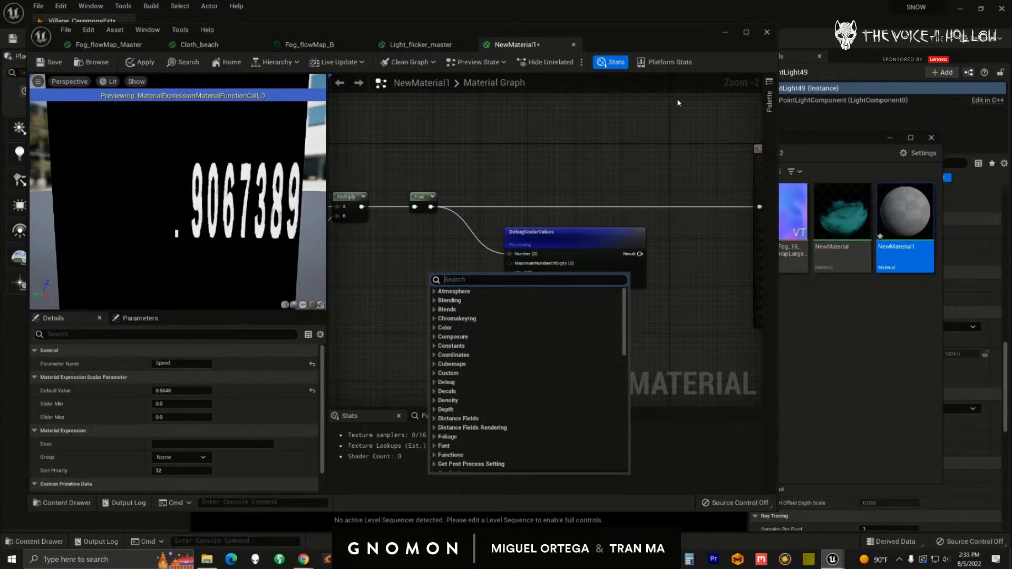
pyautogui.write('cosine')
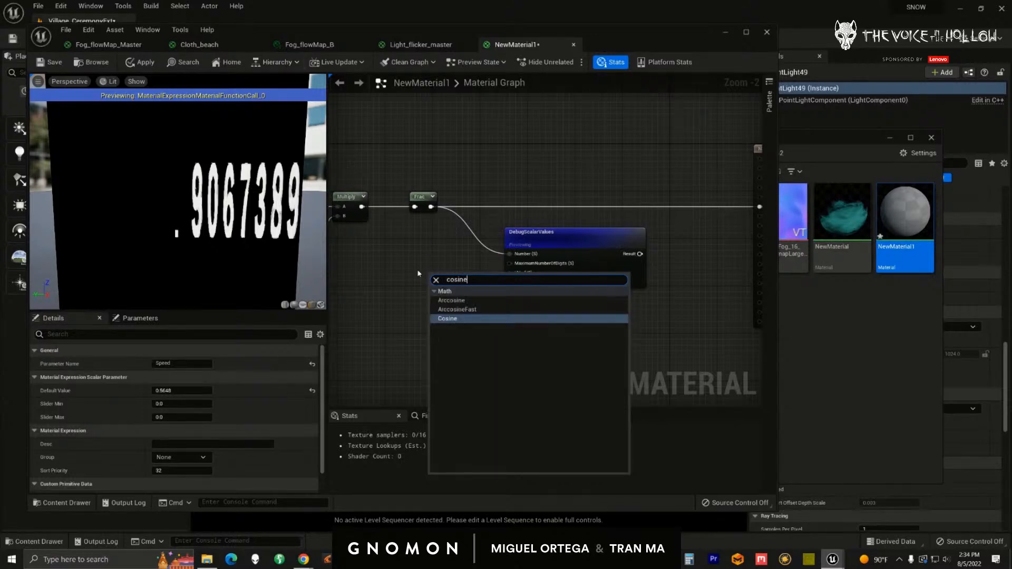
pyautogui.click(451, 319)
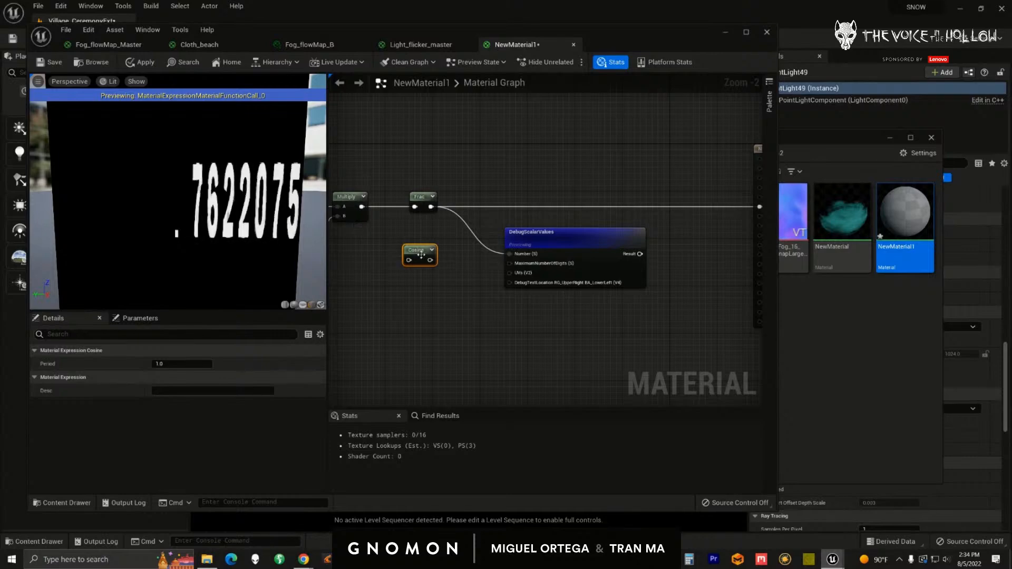
# - Route Frac through Cosine into the Number input of DebugScalarValues, leaving a gap between Cosine and the debug node
pyautogui.moveTo(431, 207); pyautogui.dragTo(457, 254)
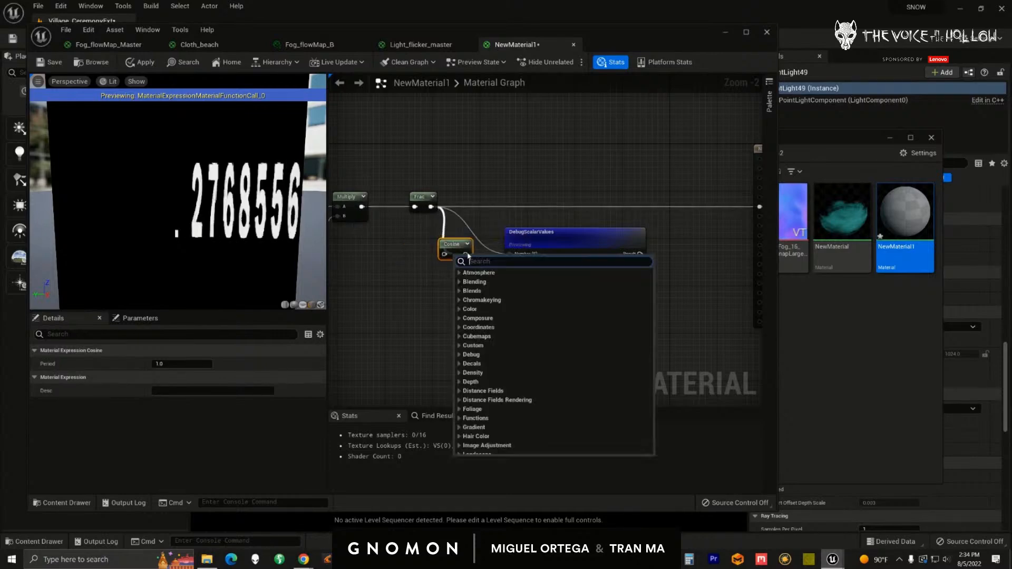
pyautogui.click(407, 257)
pyautogui.moveTo(430, 207); pyautogui.dragTo(444, 254)
pyautogui.moveTo(434, 278); pyautogui.dragTo(401, 290, button='right')
pyautogui.moveTo(483, 271); pyautogui.dragTo(478, 266)
pyautogui.moveTo(419, 256); pyautogui.dragTo(439, 256)
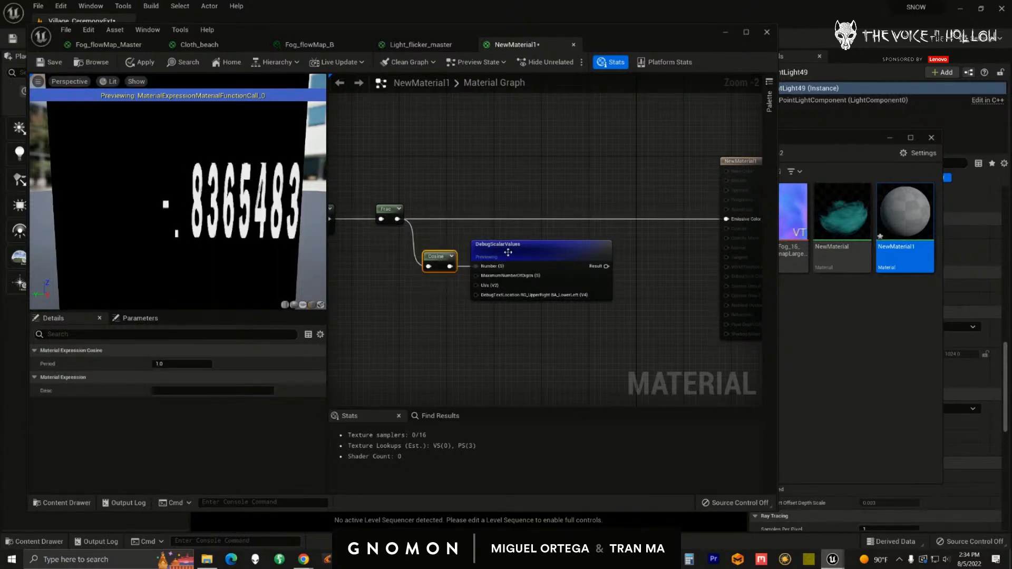
pyautogui.moveTo(506, 256); pyautogui.dragTo(566, 256)
# - Insert an Abs node between Cosine and the Number input of DebugScalarValues
pyautogui.rightClick(448, 257)
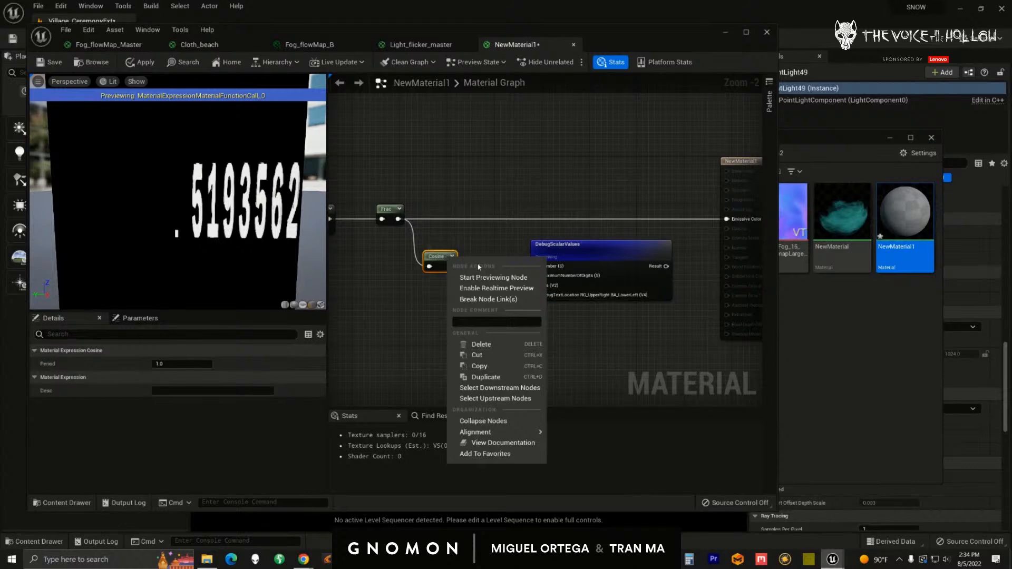
pyautogui.click(481, 243)
pyautogui.moveTo(486, 266); pyautogui.dragTo(486, 266)
pyautogui.write('sb')
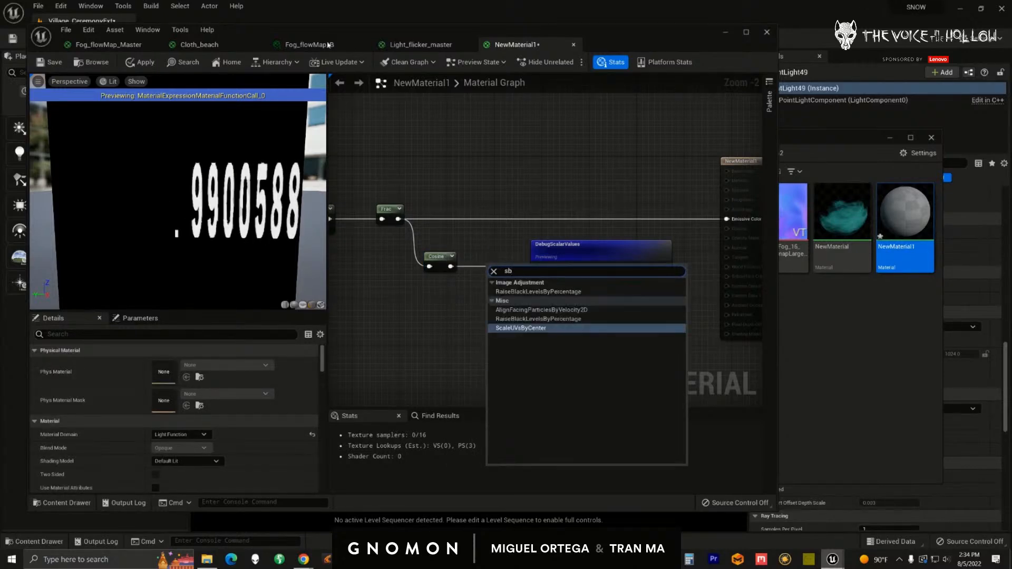
pyautogui.press('BackSpace')
pyautogui.press('BackSpace')
pyautogui.write('ab')
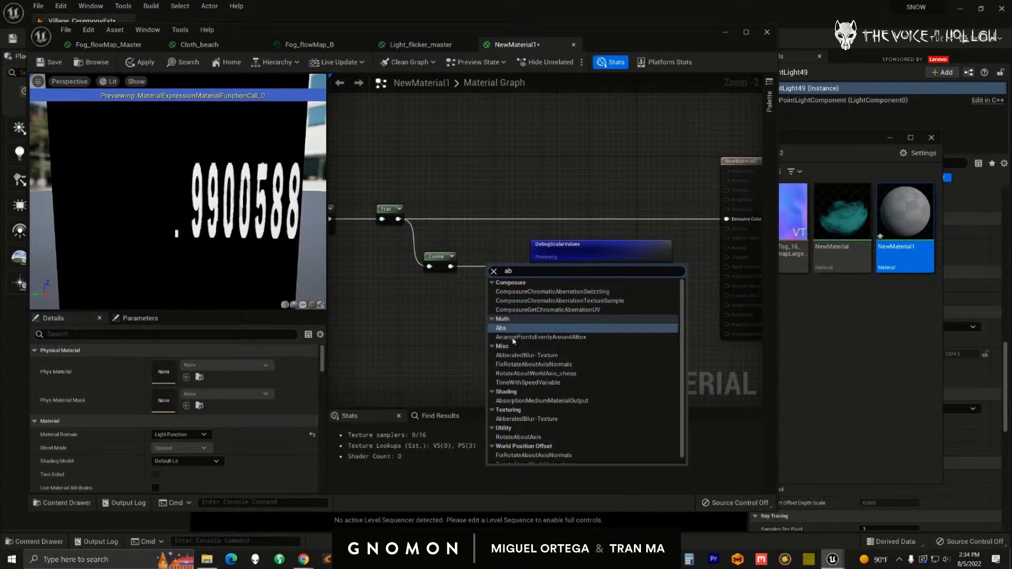
pyautogui.click(507, 326)
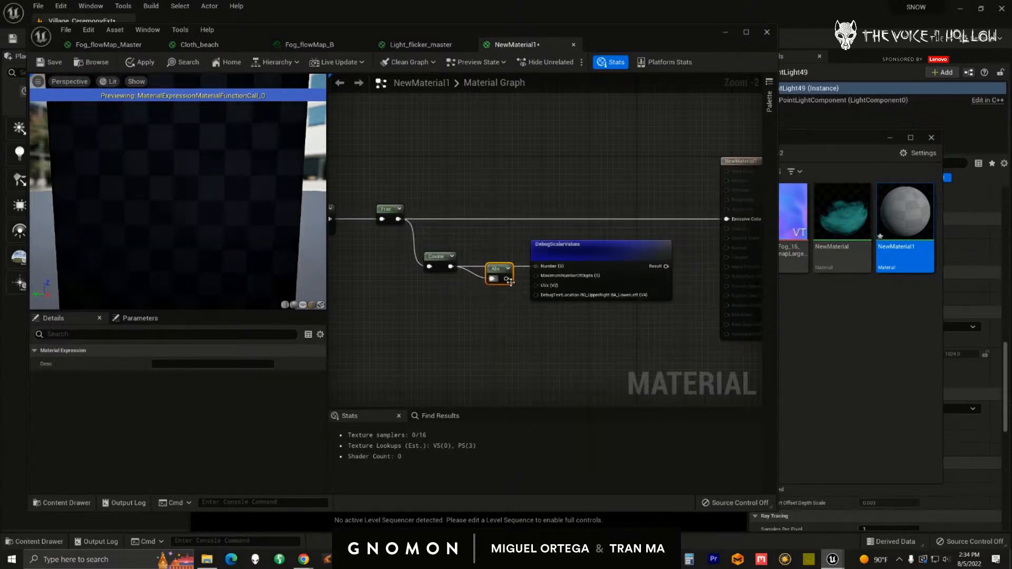
pyautogui.moveTo(510, 283); pyautogui.dragTo(495, 263)
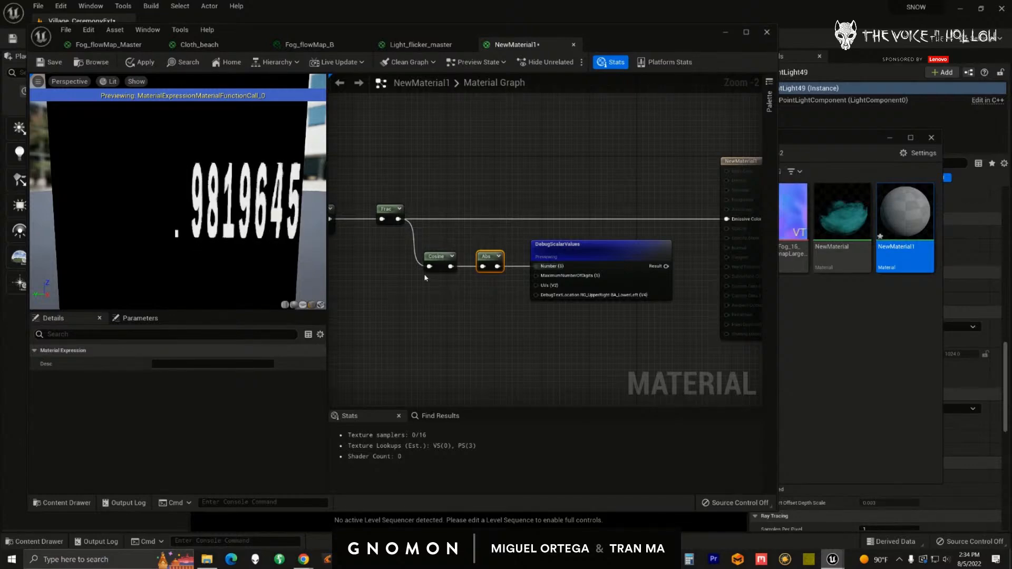
pyautogui.scroll(-2, 459, 295)
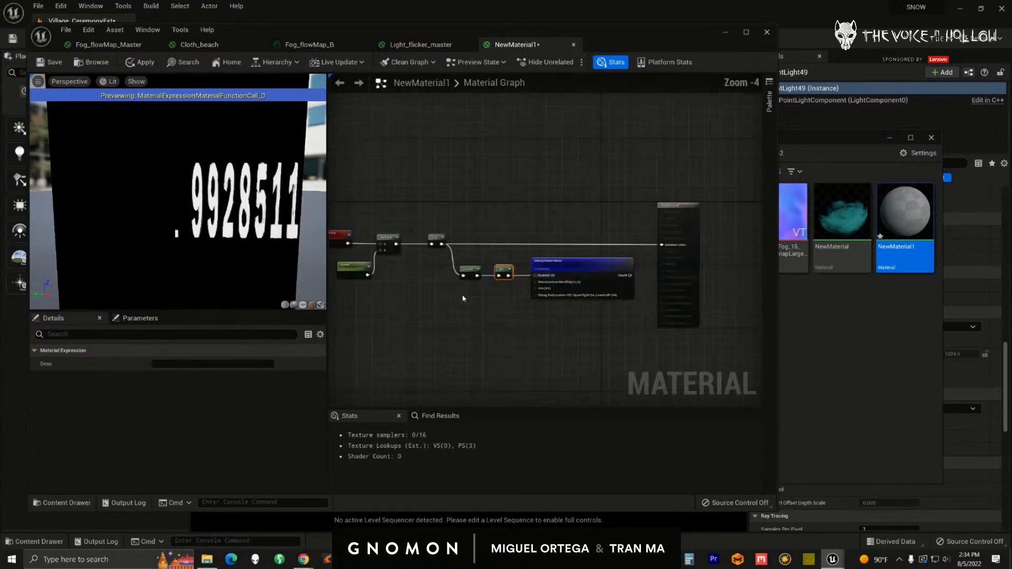
pyautogui.moveTo(478, 266); pyautogui.dragTo(612, 236)
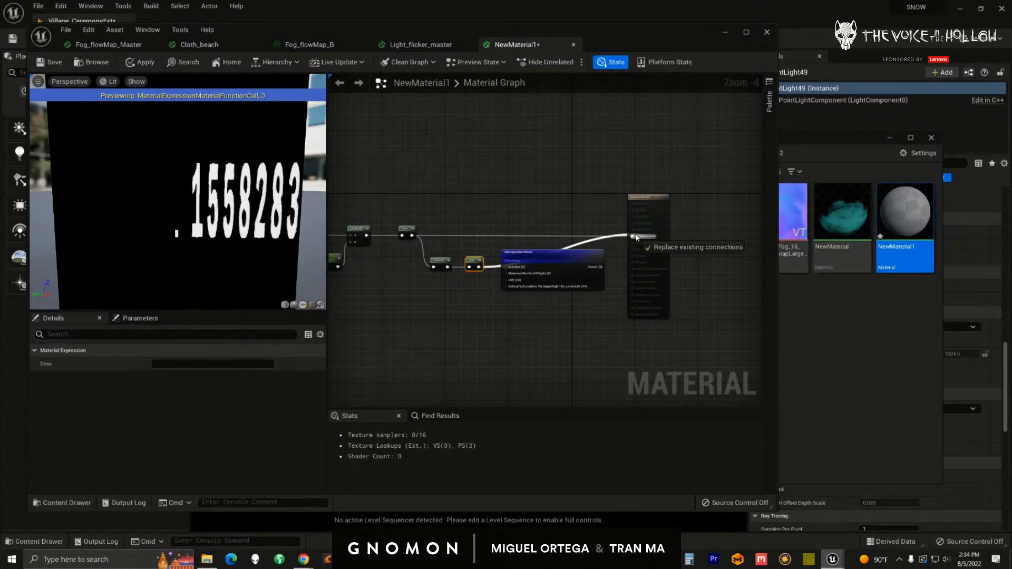
pyautogui.moveTo(489, 273); pyautogui.dragTo(461, 290)
pyautogui.click(410, 319)
# - Set the default value of the Speed parameter to 0.1
pyautogui.scroll(4, 411, 318)
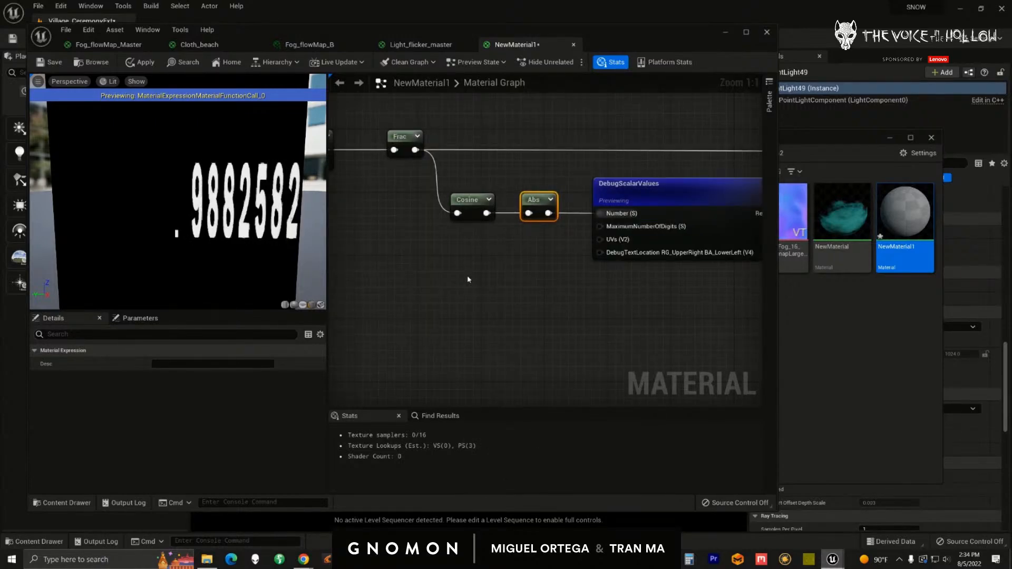
pyautogui.moveTo(603, 308); pyautogui.dragTo(633, 319, button='right')
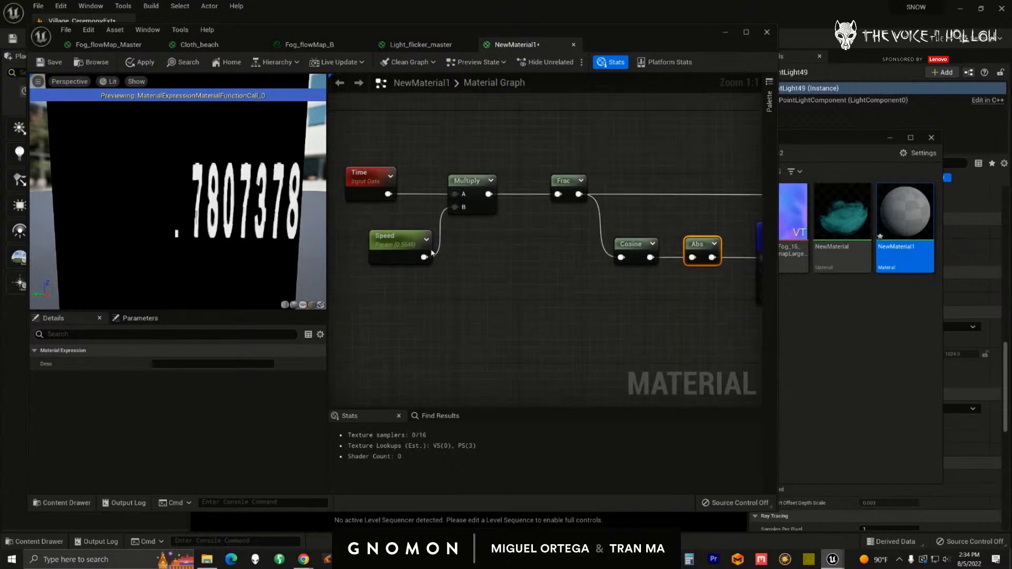
pyautogui.click(405, 255)
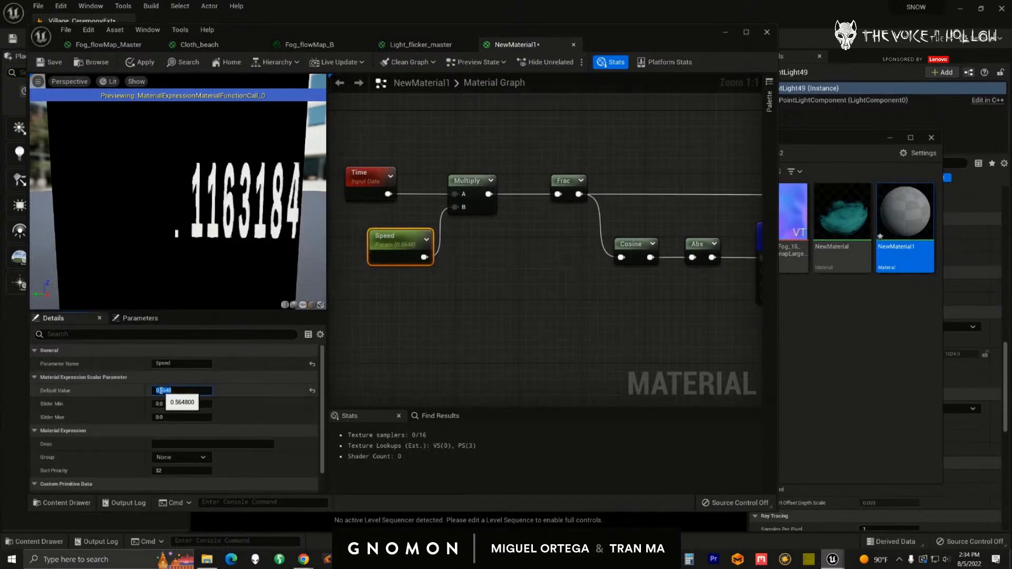
pyautogui.write('1')
pyautogui.click(472, 327)
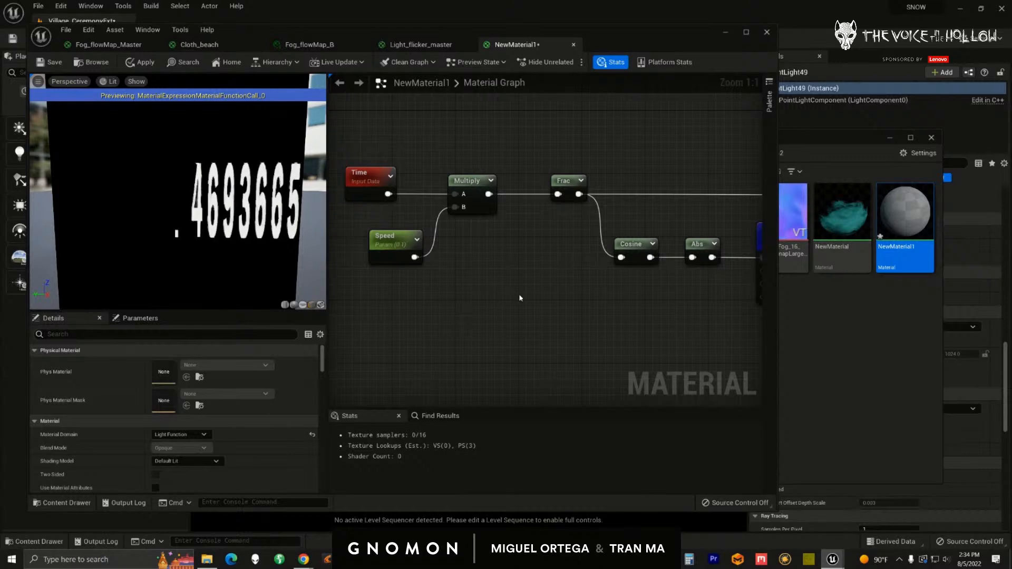
# - Connect Abs to Emissive Color in place of Frac and stop previewing the DebugScalarValues node
pyautogui.moveTo(517, 297); pyautogui.dragTo(416, 305, button='right')
pyautogui.moveTo(568, 295)
pyautogui.mouseDown(button='right')
pyautogui.moveTo(465, 311)
pyautogui.moveTo(404, 308)
pyautogui.mouseUp(button='right')
pyautogui.moveTo(404, 285); pyautogui.dragTo(710, 223)
pyautogui.rightClick(528, 266)
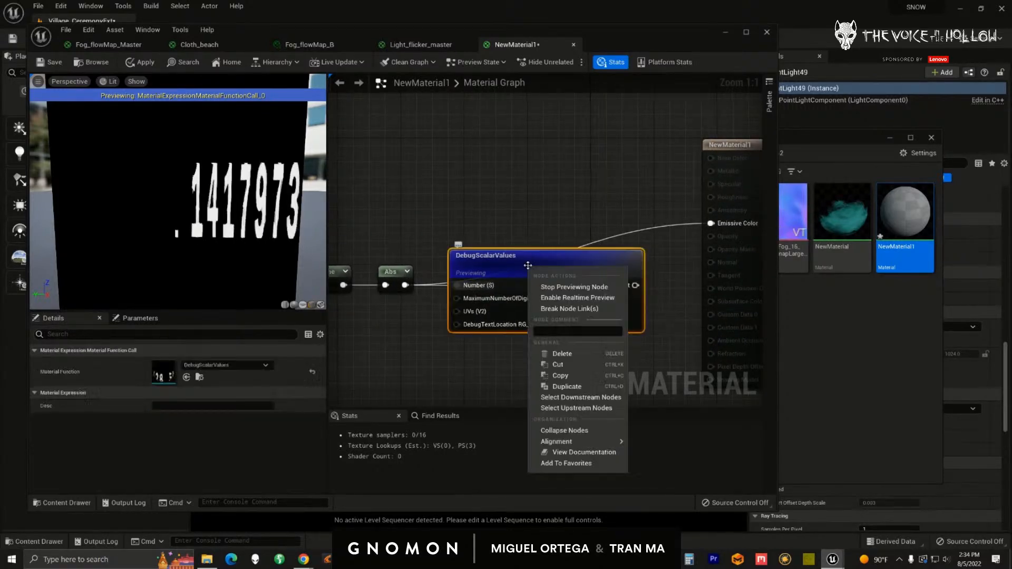
pyautogui.click(548, 285)
# - Place DebugScalarValues below the main connection and line up Cosine and Abs with Frac
pyautogui.moveTo(512, 258); pyautogui.dragTo(504, 321)
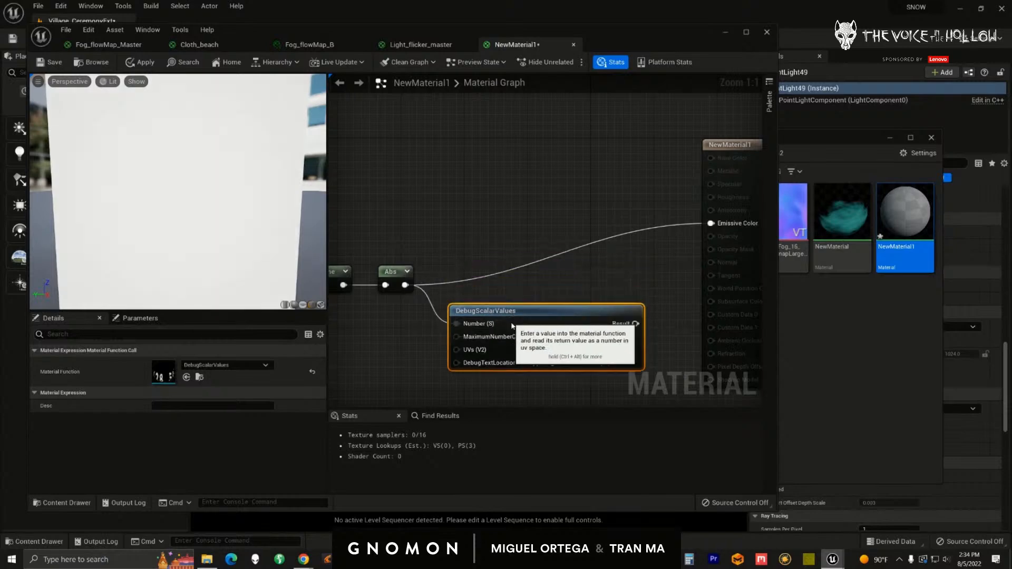
pyautogui.scroll(-5, 520, 278)
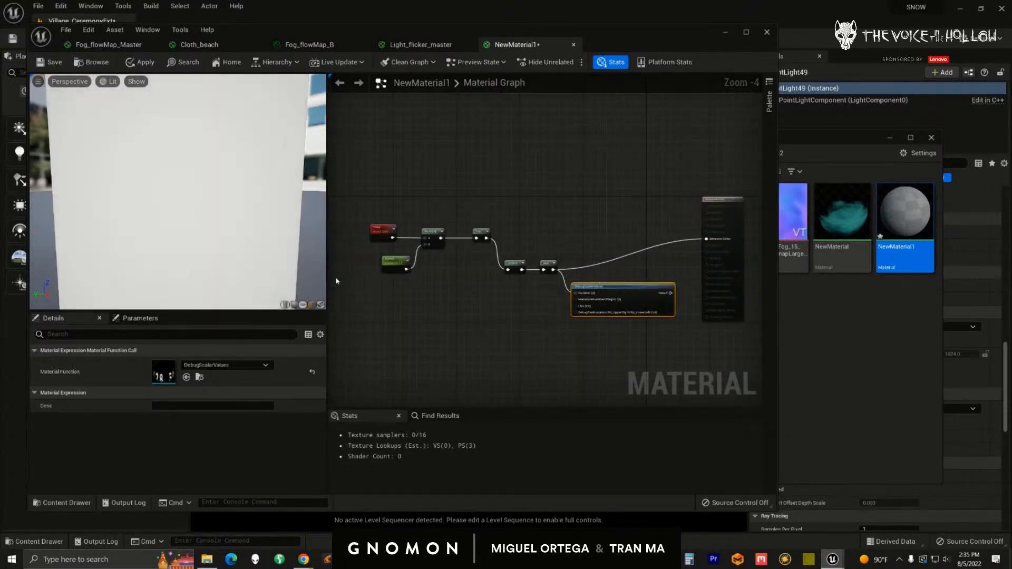
pyautogui.scroll(1, 459, 296)
pyautogui.moveTo(526, 235); pyautogui.dragTo(531, 214)
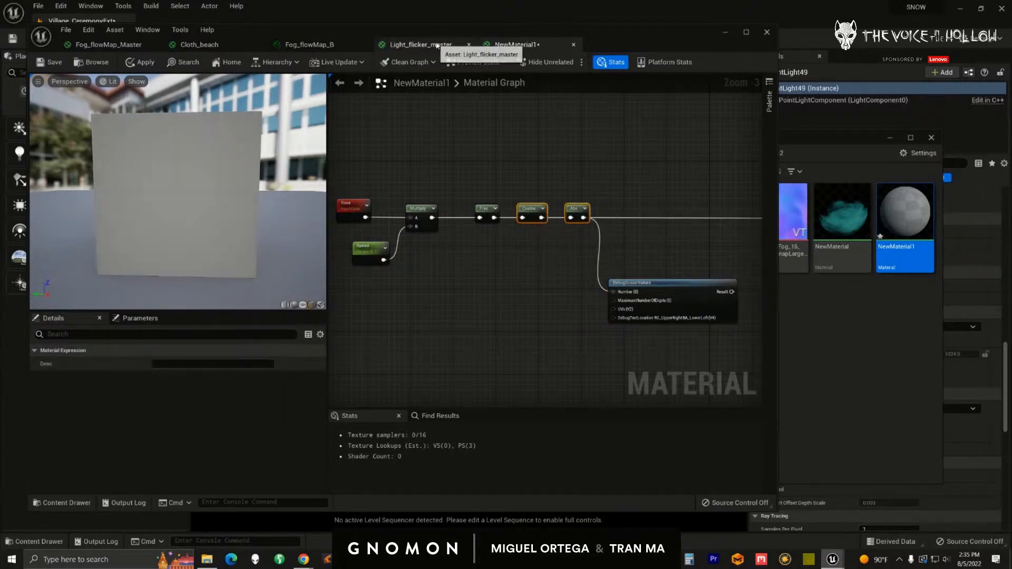
# - Assign Light_flicker_med_large as the Light Function Material of PointLight49 and check the light on the canoe's sail
pyautogui.click(420, 44)
pyautogui.moveTo(617, 36); pyautogui.dragTo(1011, 66)
pyautogui.moveTo(868, 143); pyautogui.dragTo(1011, 148)
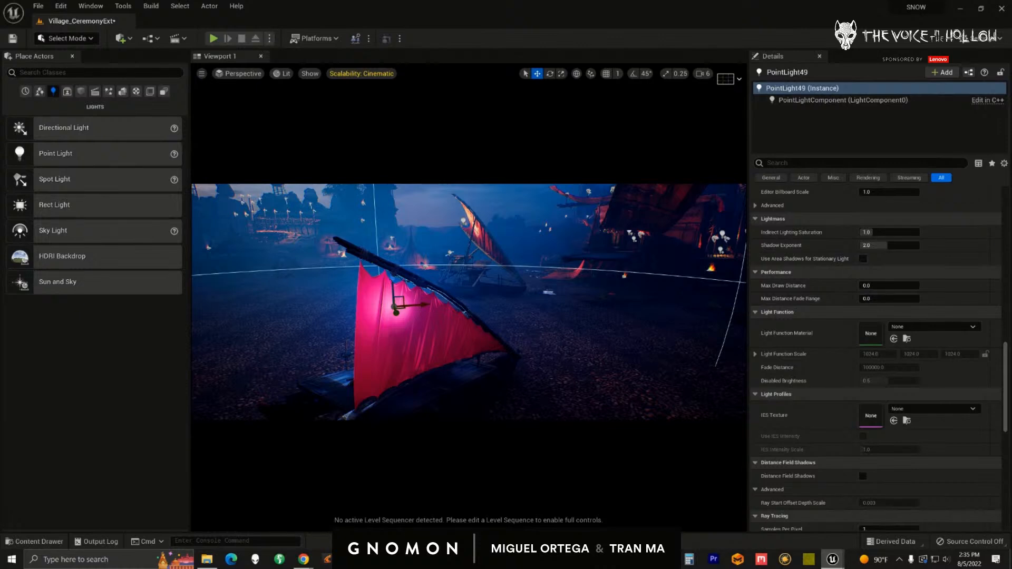
pyautogui.moveTo(1011, 343); pyautogui.dragTo(873, 332)
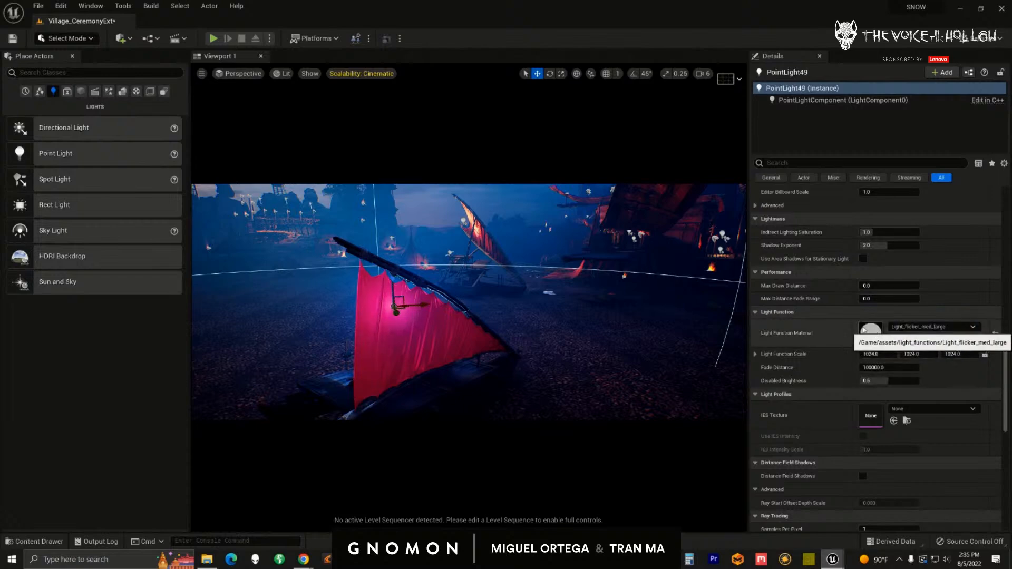
pyautogui.keyDown('alt'); pyautogui.moveTo(570, 359); pyautogui.dragTo(533, 361); pyautogui.keyUp('alt')
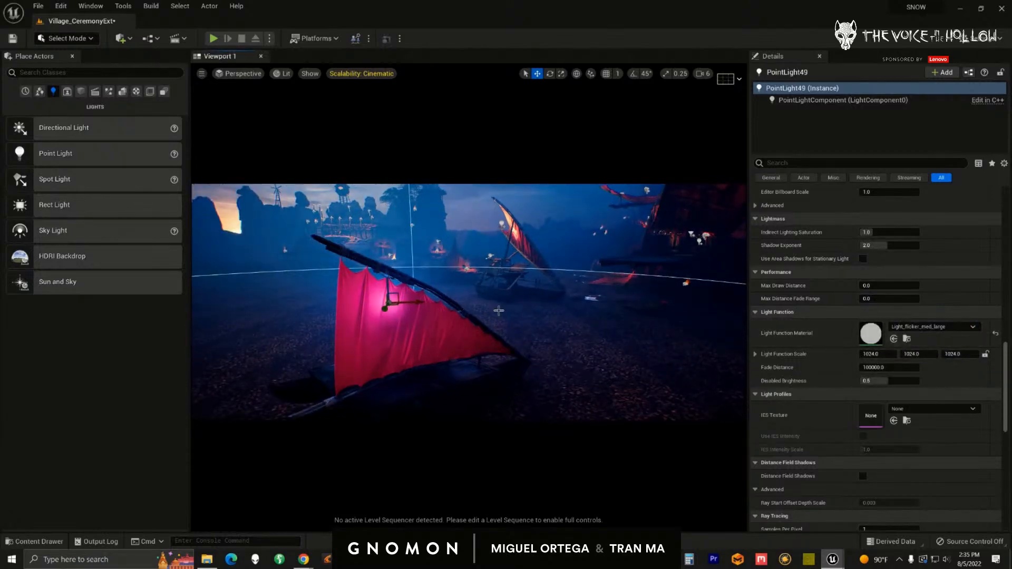
# - Open the Light_flicker_master material from the light_functions folder in a maximized editor
pyautogui.moveTo(1011, 112); pyautogui.dragTo(706, 118)
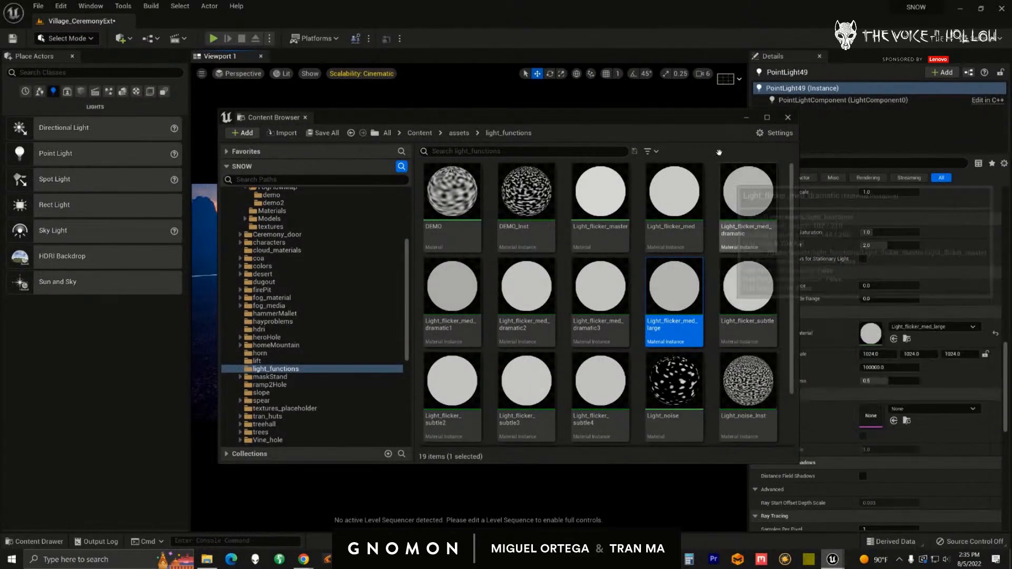
pyautogui.moveTo(700, 118); pyautogui.dragTo(703, 126)
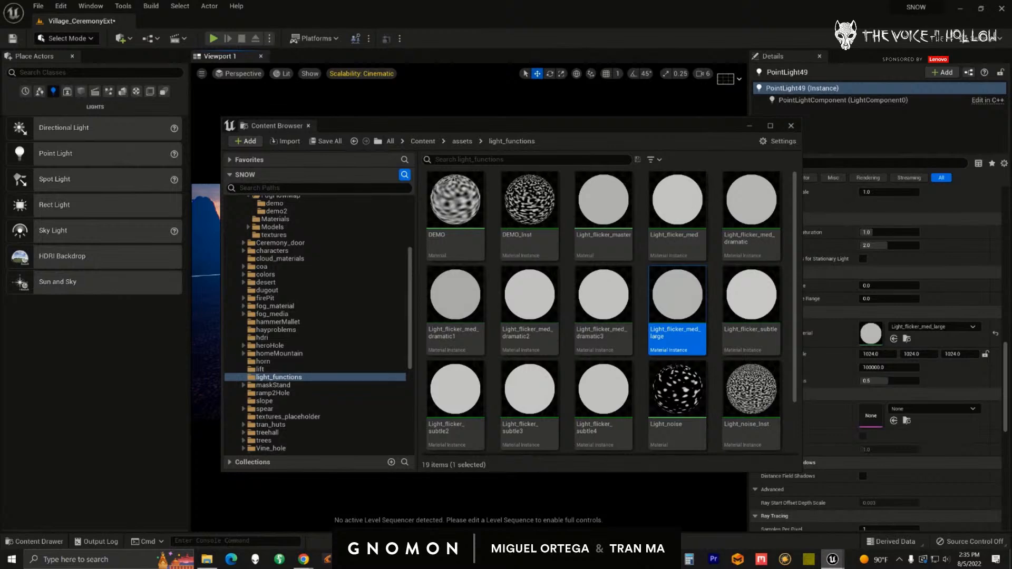
pyautogui.doubleClick(603, 206)
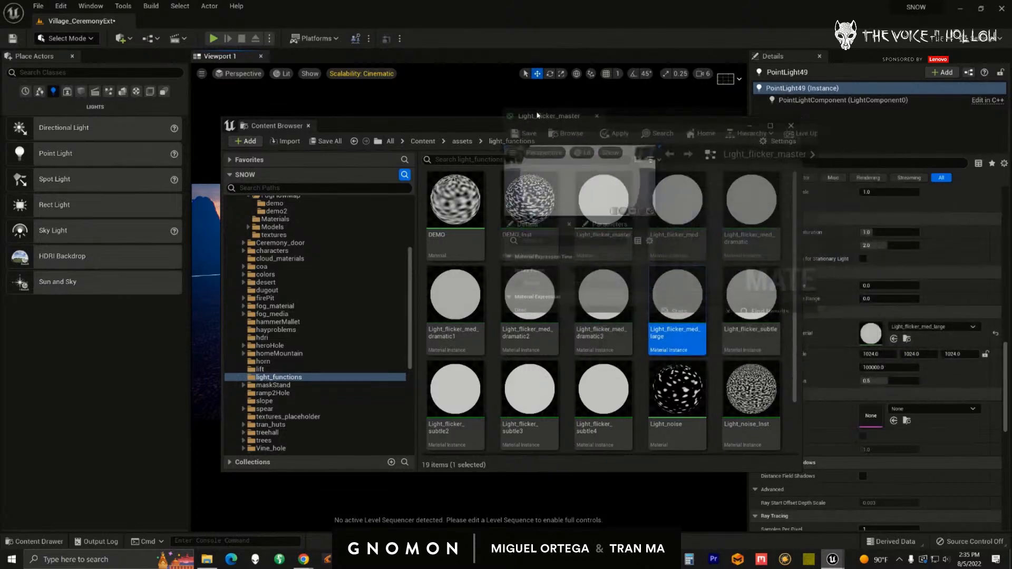
pyautogui.doubleClick(834, 115)
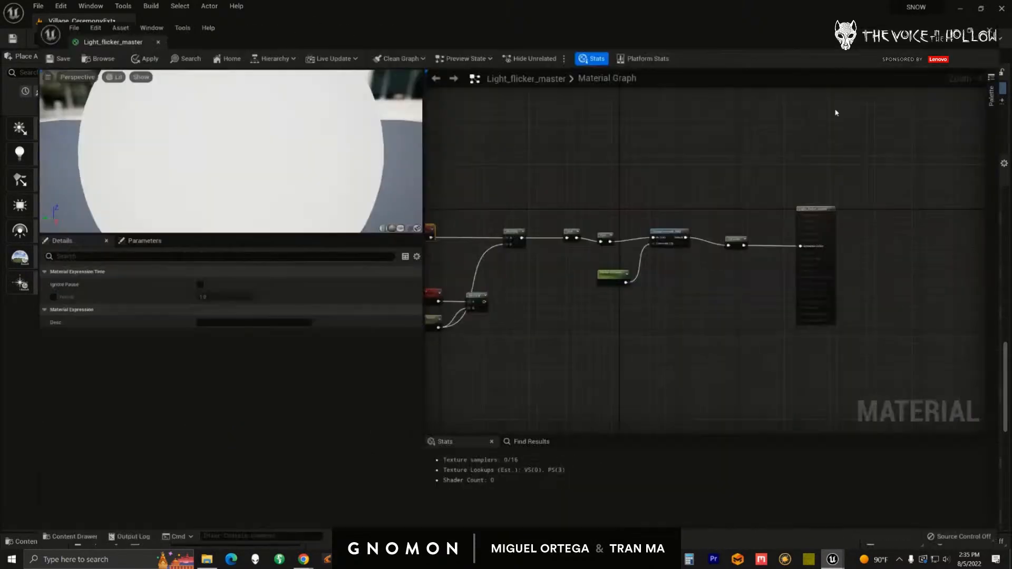
# - Examine the Flicker Contrast parameter feeding CheapContrast_RGB and straighten the Frac node in line with Sine
pyautogui.scroll(5, 632, 318)
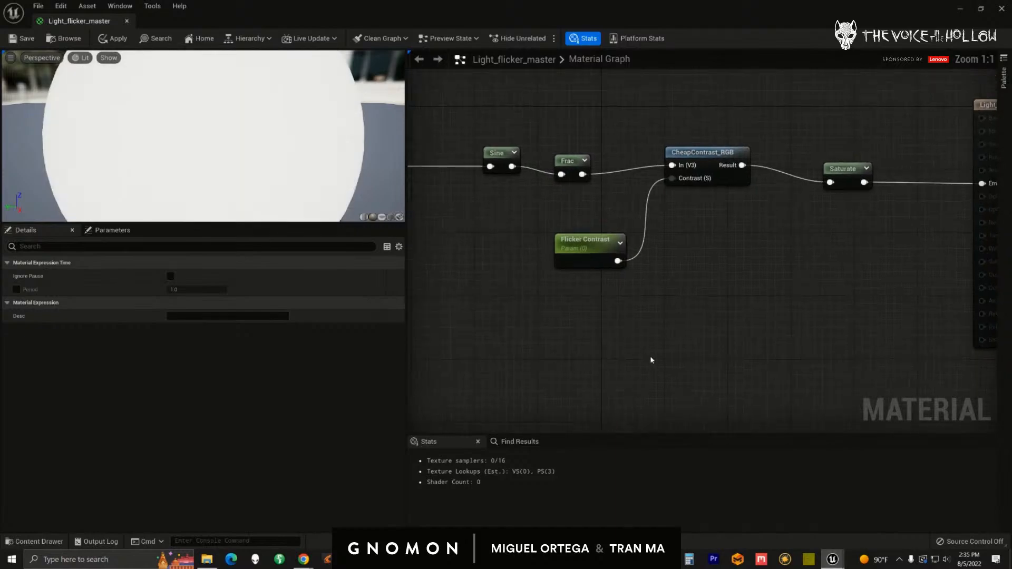
pyautogui.click(622, 285)
pyautogui.scroll(-2, 640, 343)
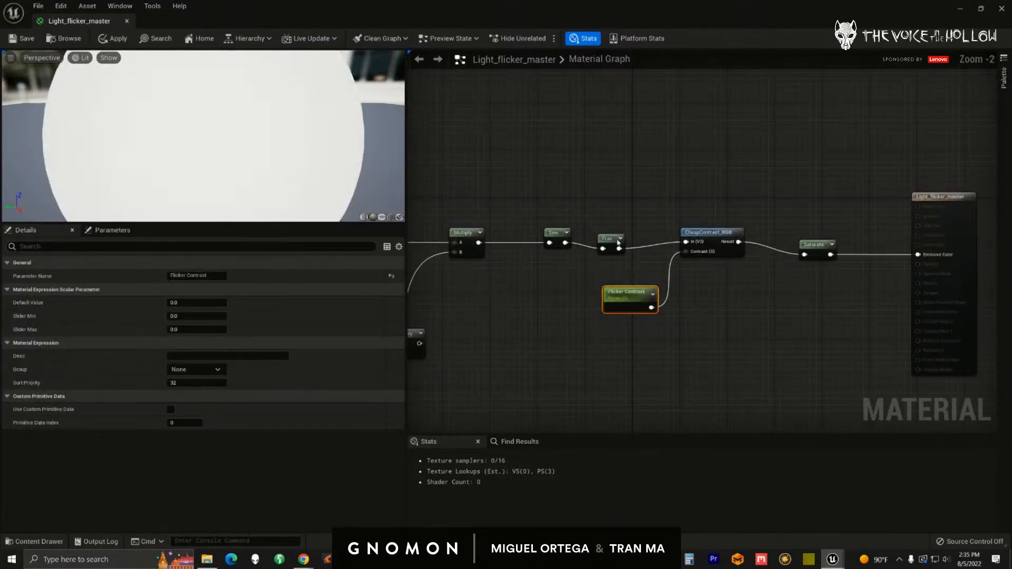
pyautogui.click(614, 228)
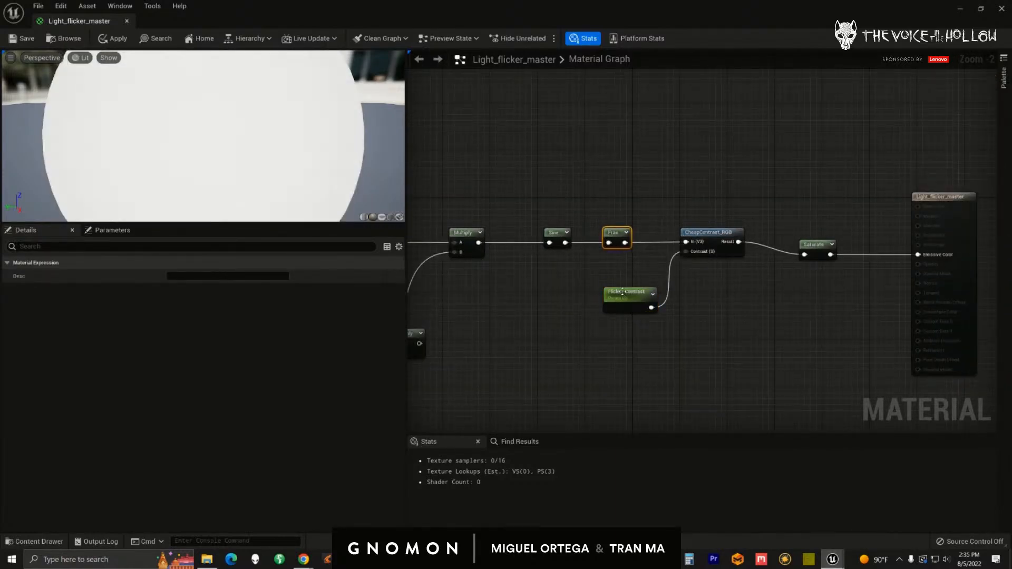
pyautogui.click(623, 294)
# - Clear the material editor and Content Browser away from the level view and inspect the flickering light on the canoe
pyautogui.moveTo(643, 24); pyautogui.dragTo(1011, 124)
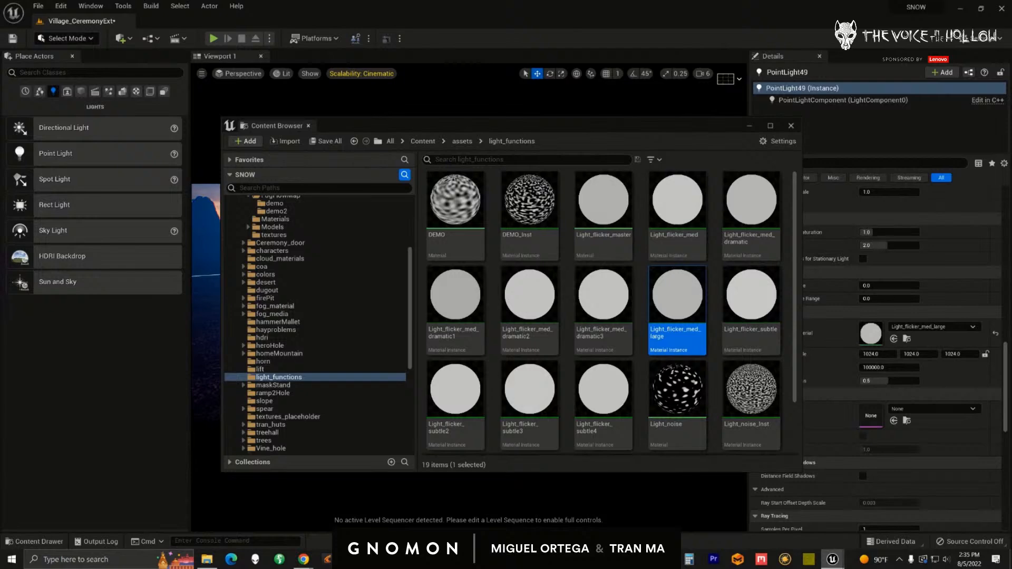
pyautogui.moveTo(635, 124); pyautogui.dragTo(661, 393)
pyautogui.keyDown('alt'); pyautogui.moveTo(525, 306); pyautogui.dragTo(463, 313); pyautogui.keyUp('alt')
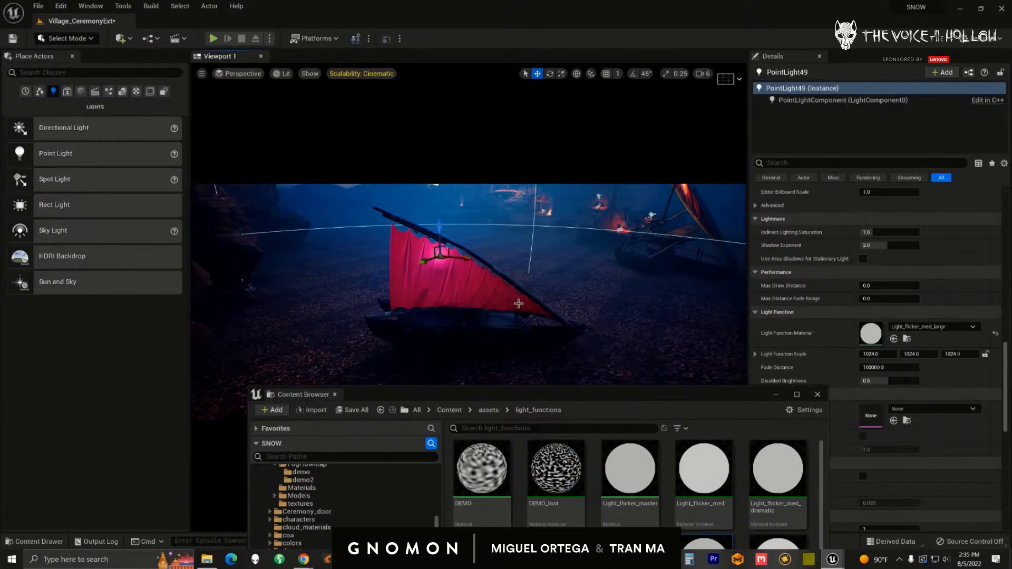
# - Enable Use Temperature on PointLight49, set its Temperature to about 2008, and reset its Light Color to white
pyautogui.scroll(8, 995, 230)
pyautogui.scroll(3, 995, 230)
pyautogui.click(862, 246)
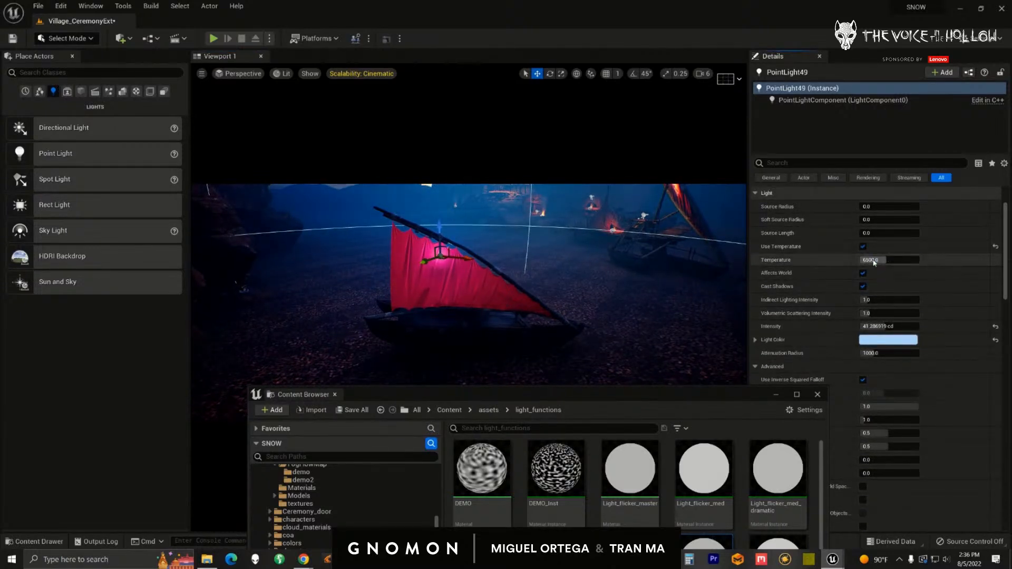
pyautogui.moveTo(854, 263); pyautogui.dragTo(853, 263)
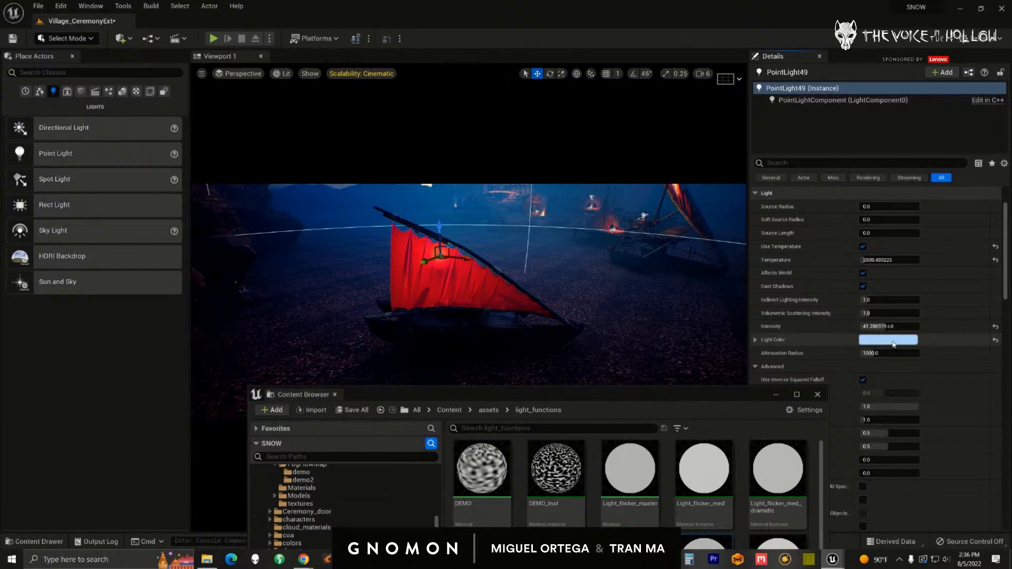
pyautogui.click(995, 340)
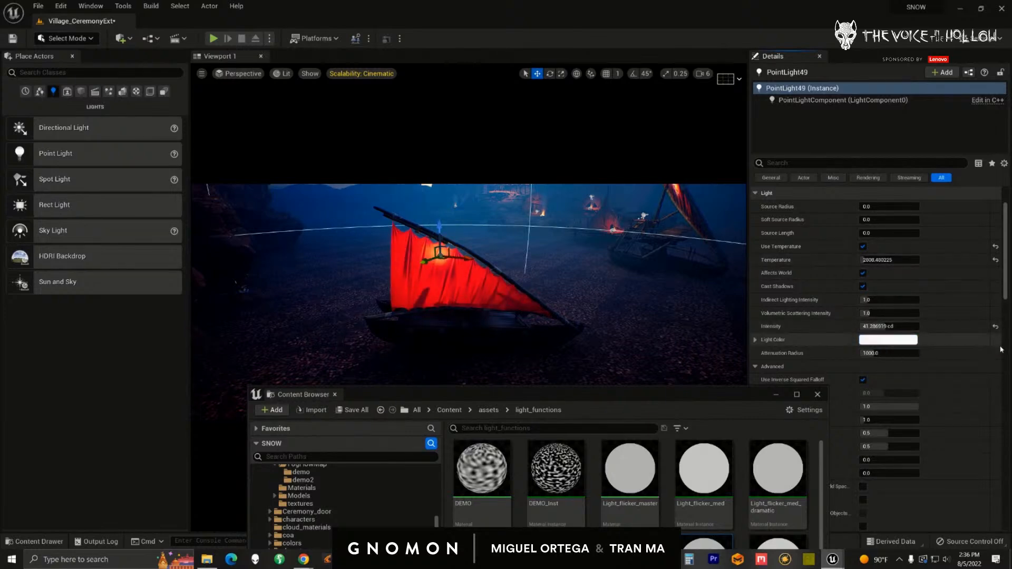
# - Clear the Content Browser and Place Actors from the layout and view the village entrance without editor gizmos
pyautogui.keyDown('alt'); pyautogui.moveTo(702, 310); pyautogui.dragTo(684, 360); pyautogui.keyUp('alt')
pyautogui.press('g')
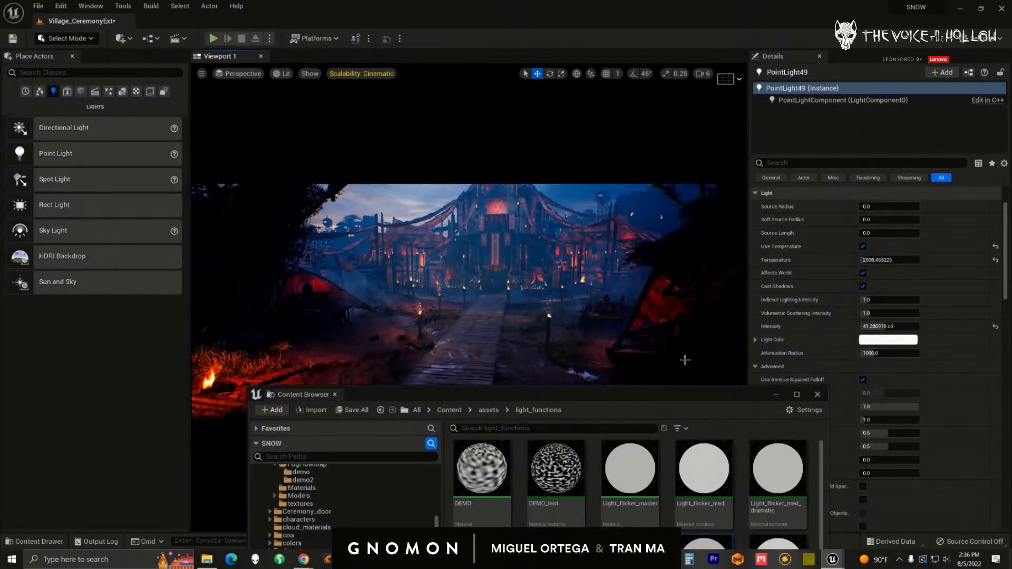
pyautogui.click(817, 396)
pyautogui.click(72, 55)
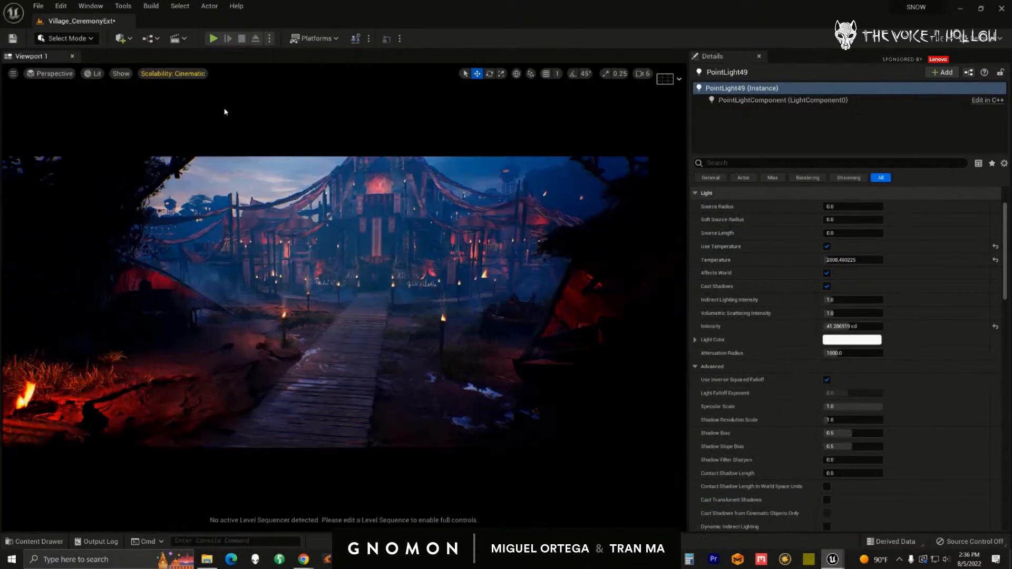
pyautogui.moveTo(386, 299); pyautogui.dragTo(380, 292, button='right')
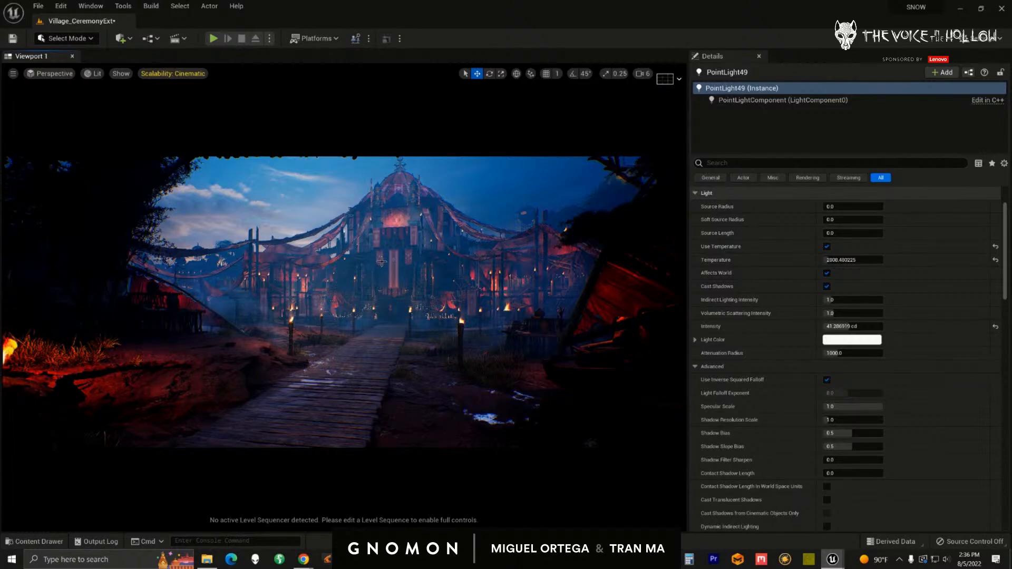
pyautogui.scroll(-3, 403, 279)
pyautogui.moveTo(403, 279); pyautogui.dragTo(439, 279, button='right')
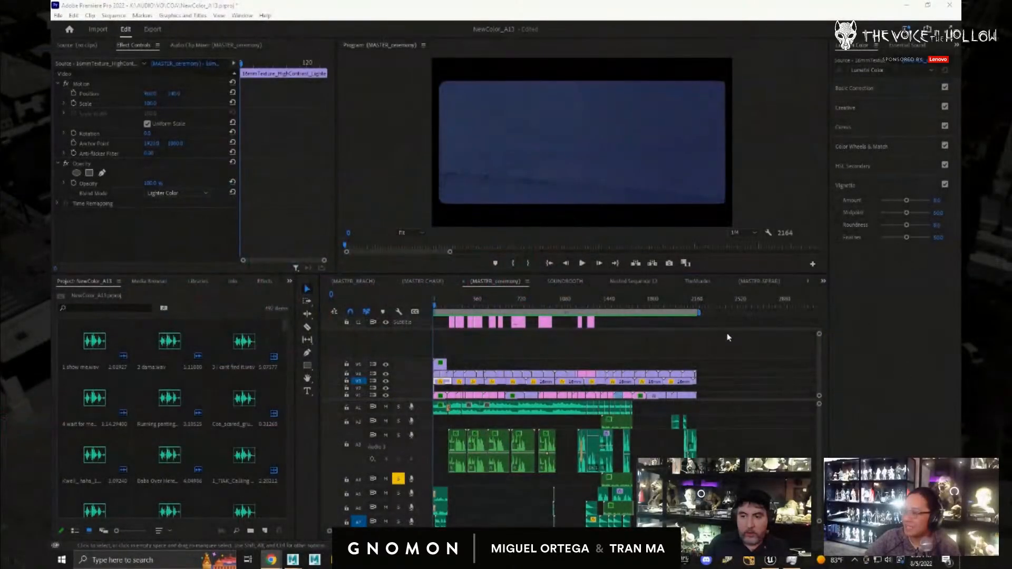
# - Switch to Premiere Pro and play the MASTER_ceremony sequence full screen from its beginning
pyautogui.moveTo(454, 307); pyautogui.dragTo(428, 307)
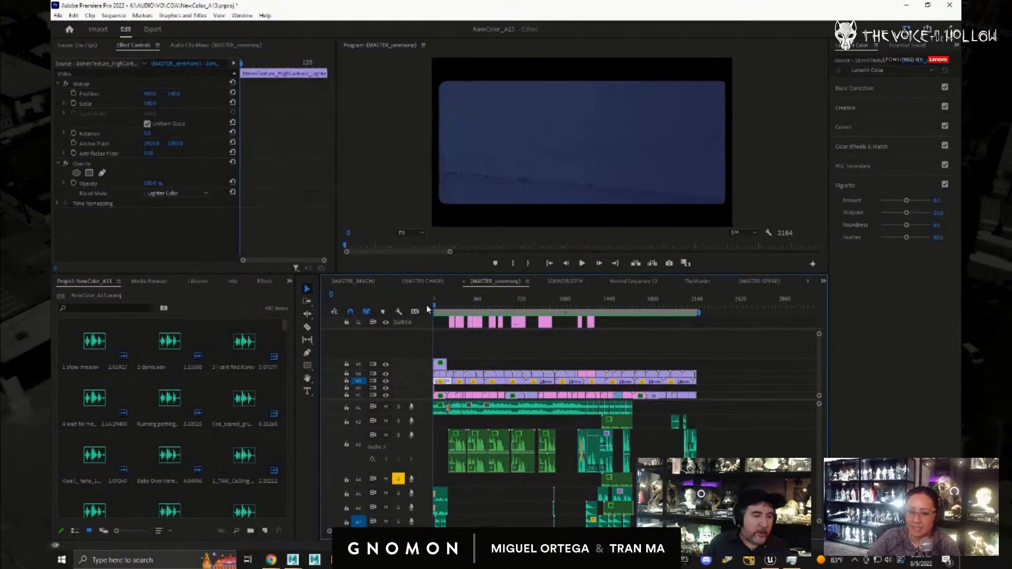
pyautogui.hotkey('ctrl', '`')
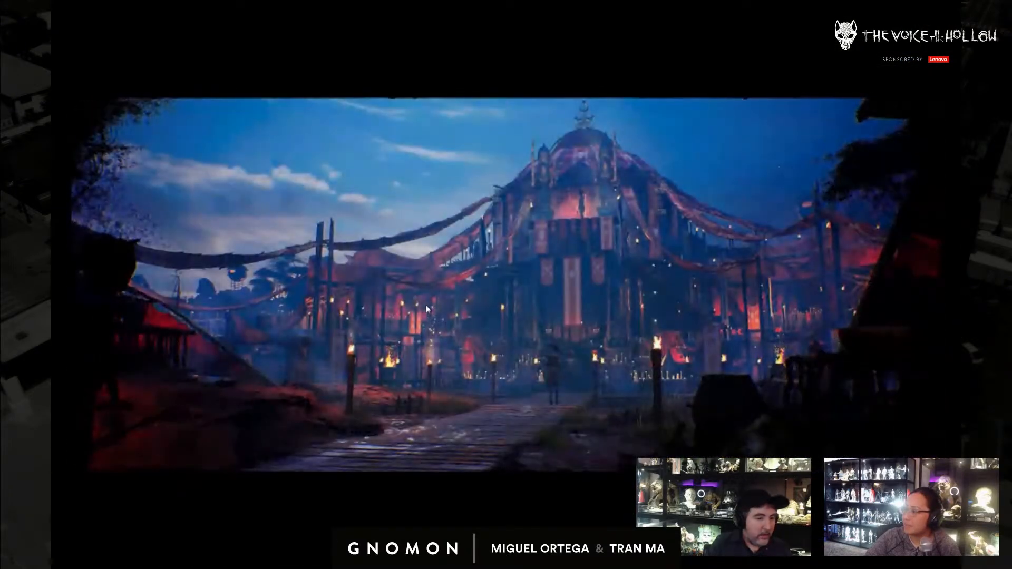
pyautogui.hotkey('ctrl', '`')
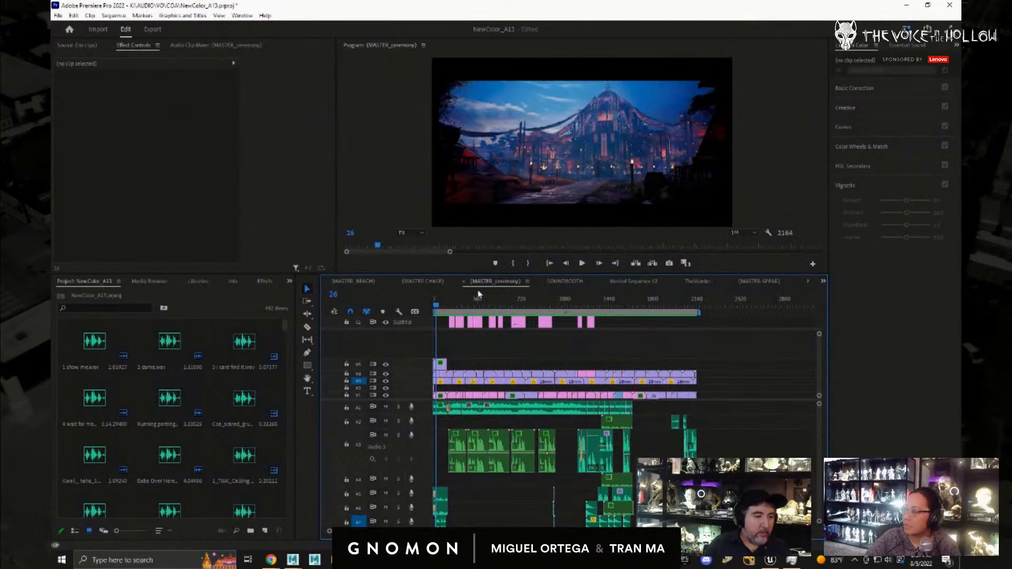
pyautogui.hotkey('ctrl', '`')
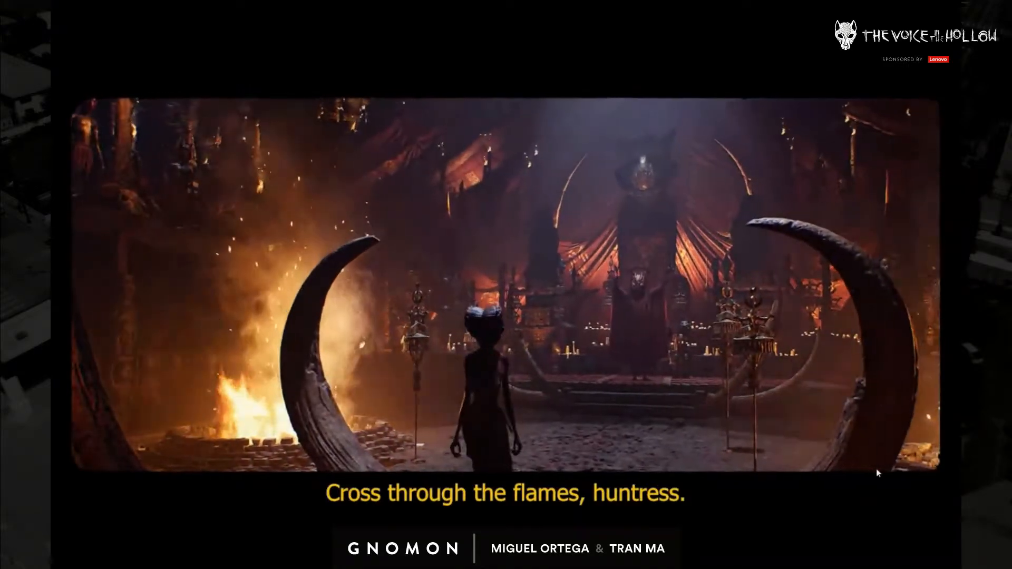
pyautogui.press('Escape')
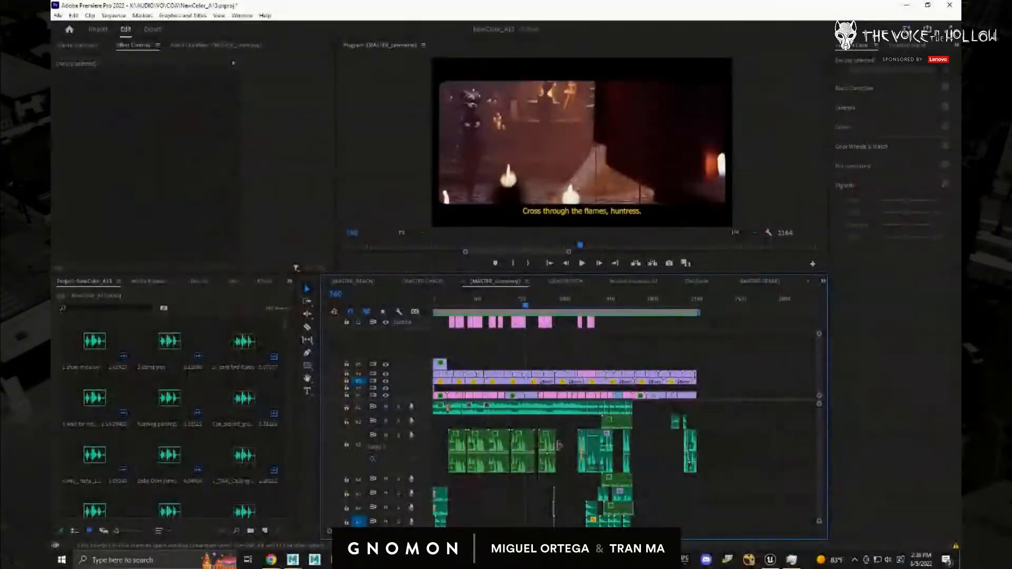
# - Go to frame 424 of MASTER_ceremony and examine the shot of the roasted creature on the platter full screen
pyautogui.moveTo(509, 307); pyautogui.dragTo(486, 319)
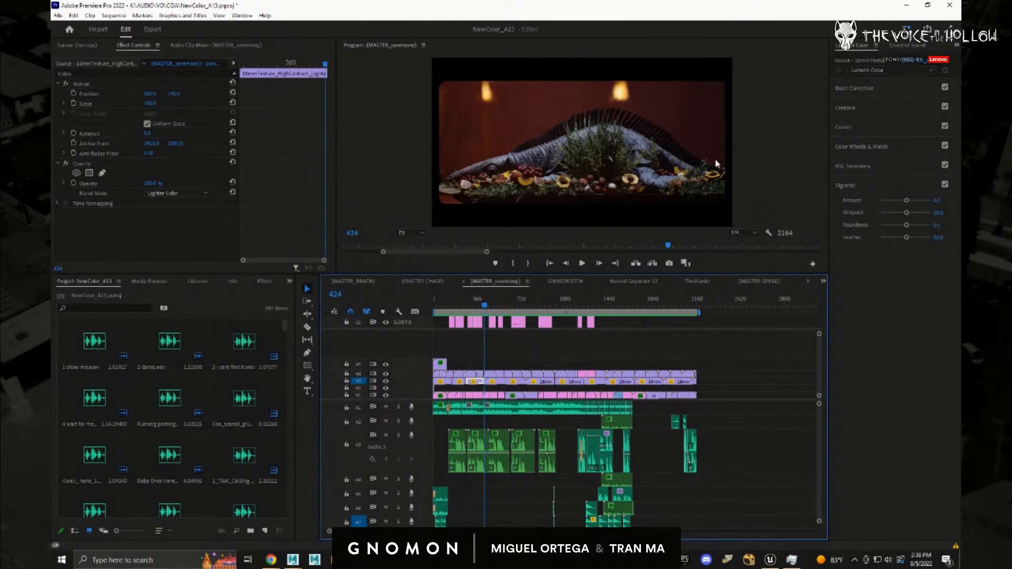
pyautogui.hotkey('ctrl', '`')
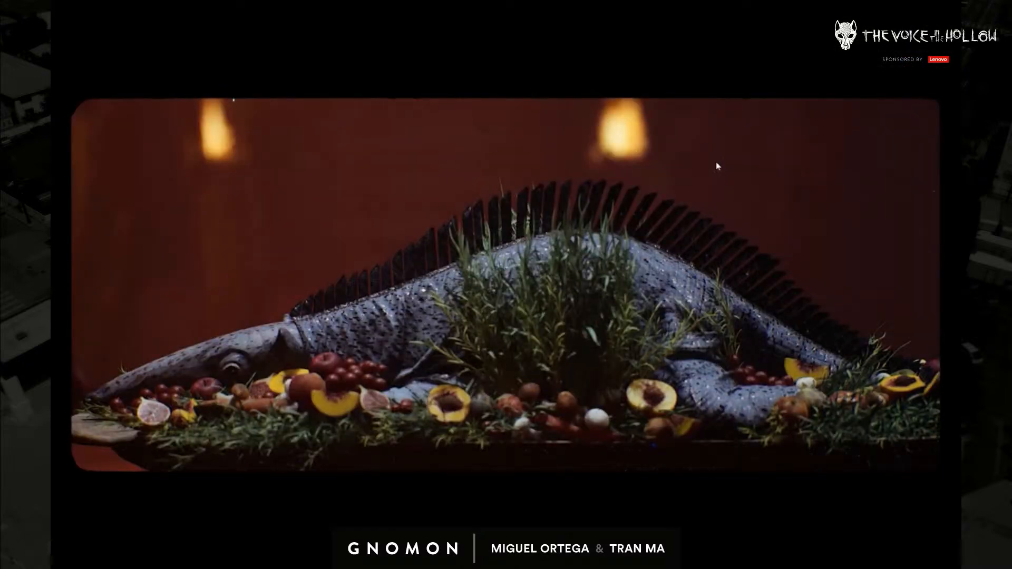
pyautogui.hotkey('ctrl', '`')
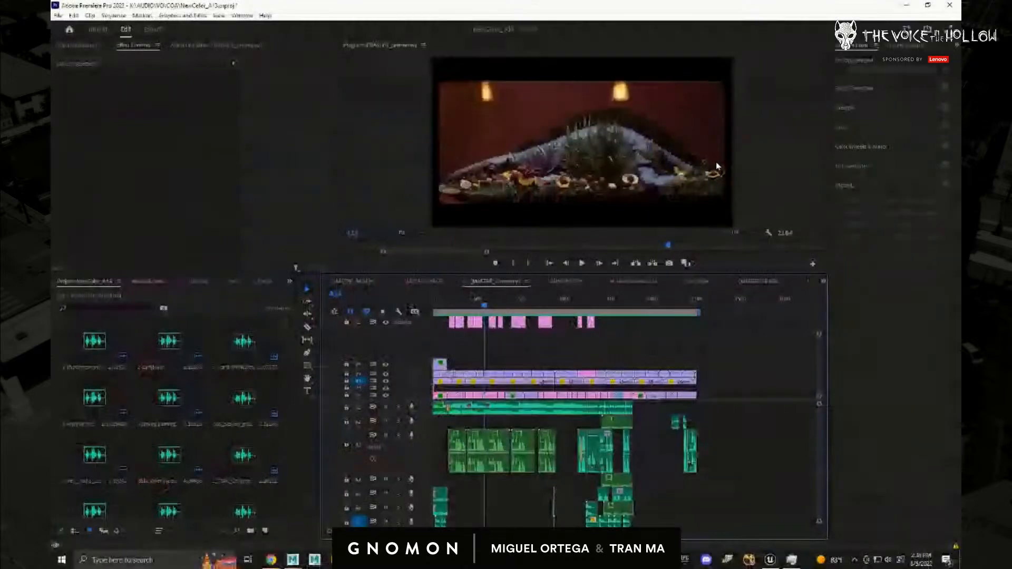
pyautogui.hotkey('ctrl', '`')
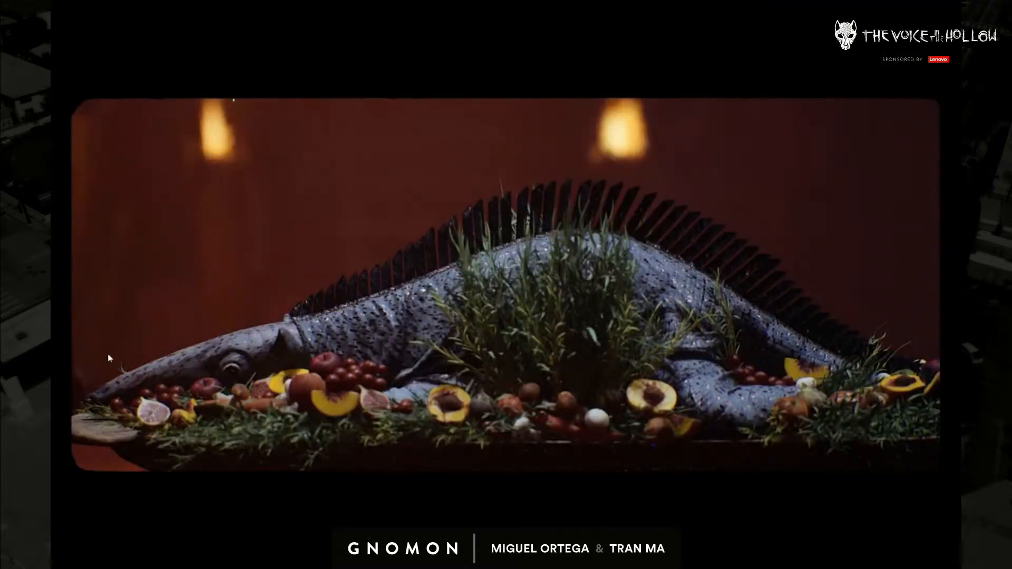
pyautogui.hotkey('ctrl', '`')
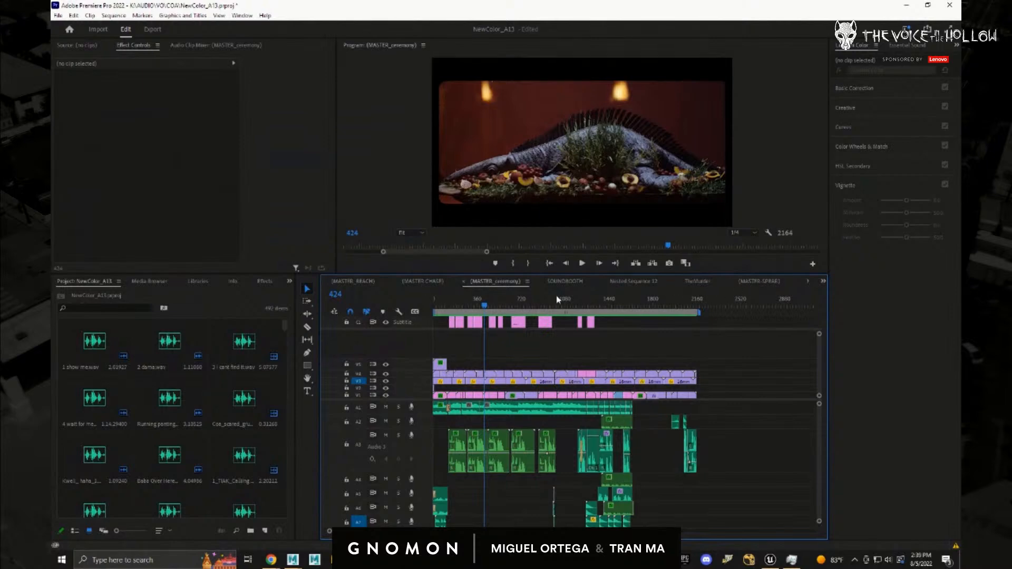
# - Open the MASTER-SPEAR sequence and scrub to the crouching character shot at 00:02:20:17
pyautogui.click(759, 283)
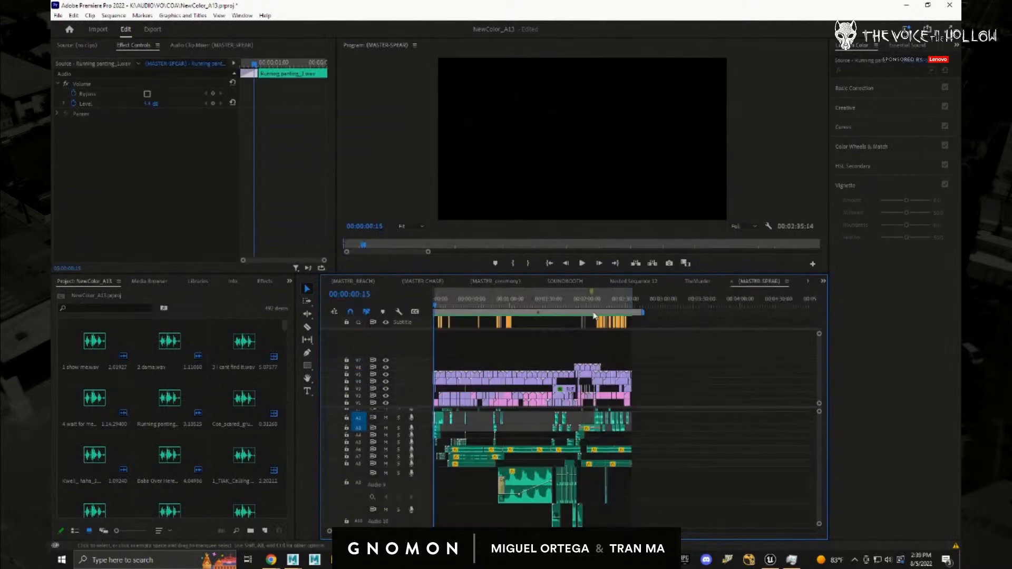
pyautogui.click(606, 306)
pyautogui.moveTo(608, 308); pyautogui.dragTo(615, 311)
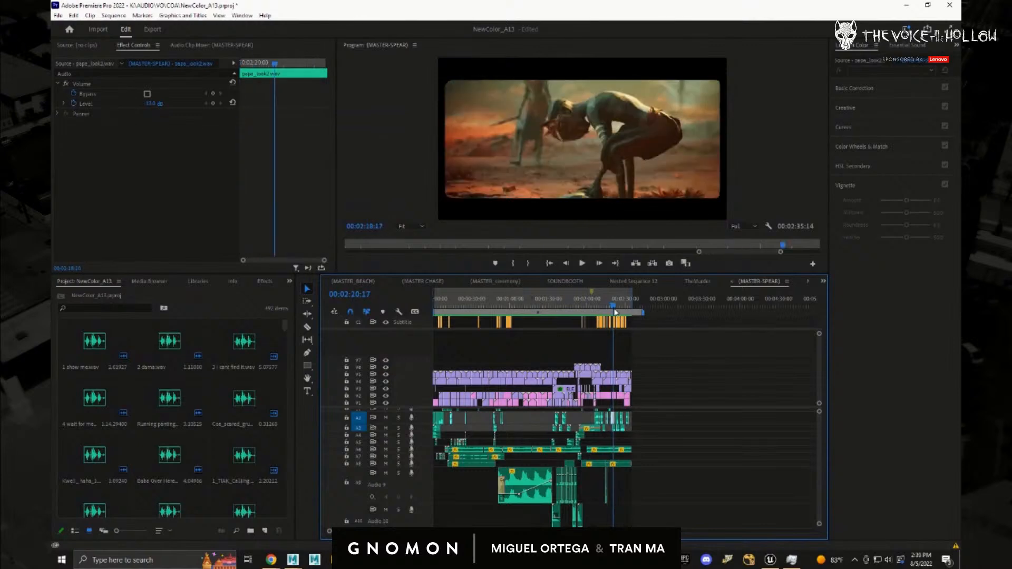
# - Open the MASTER CHASE sequence and view the sliding character shot at 00:00:27:22 full screen
pyautogui.click(419, 282)
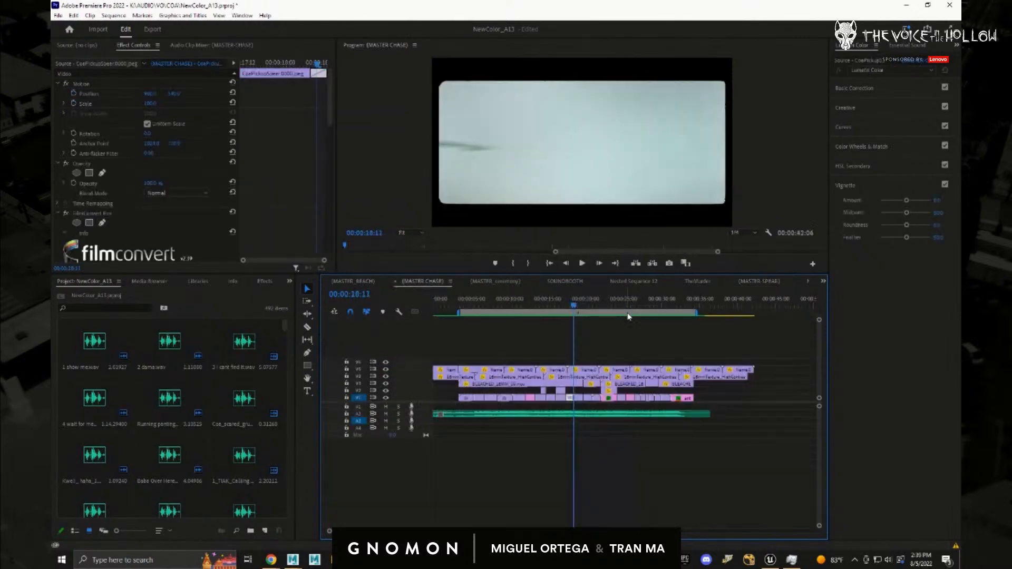
pyautogui.moveTo(666, 311)
pyautogui.mouseDown()
pyautogui.moveTo(676, 305)
pyautogui.moveTo(647, 312)
pyautogui.mouseUp()
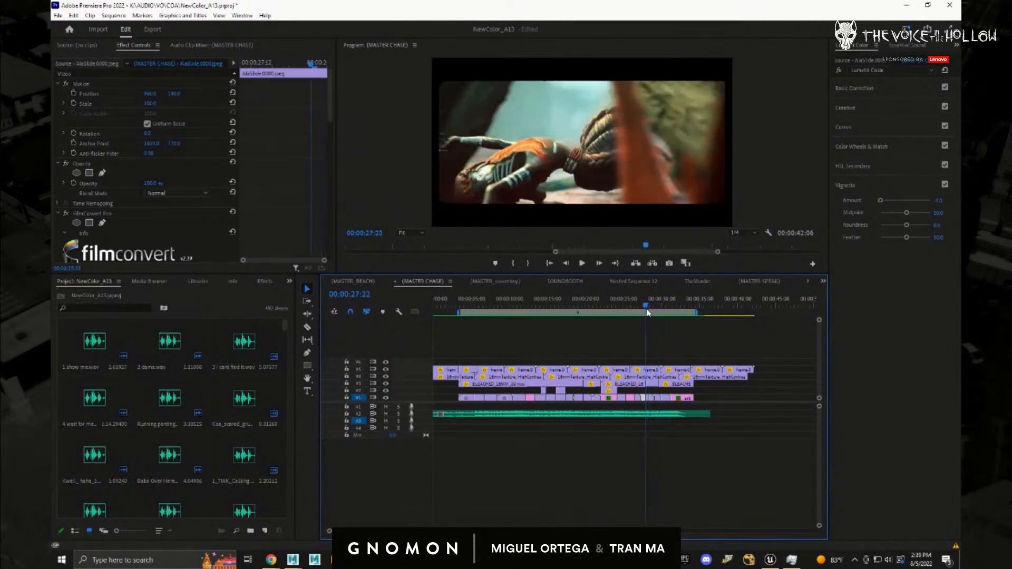
pyautogui.hotkey('ctrl', '`')
pyautogui.hotkey('ctrl', '`')
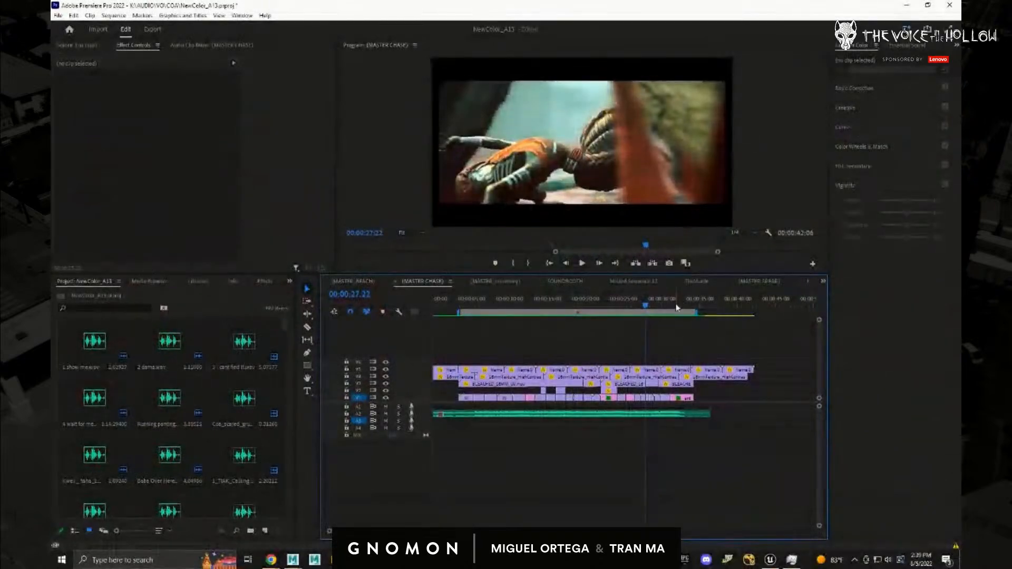
# - Return to the MASTER-SPEAR sequence and scrub back to the misty red forest shot at 00:00:30:11
pyautogui.click(755, 282)
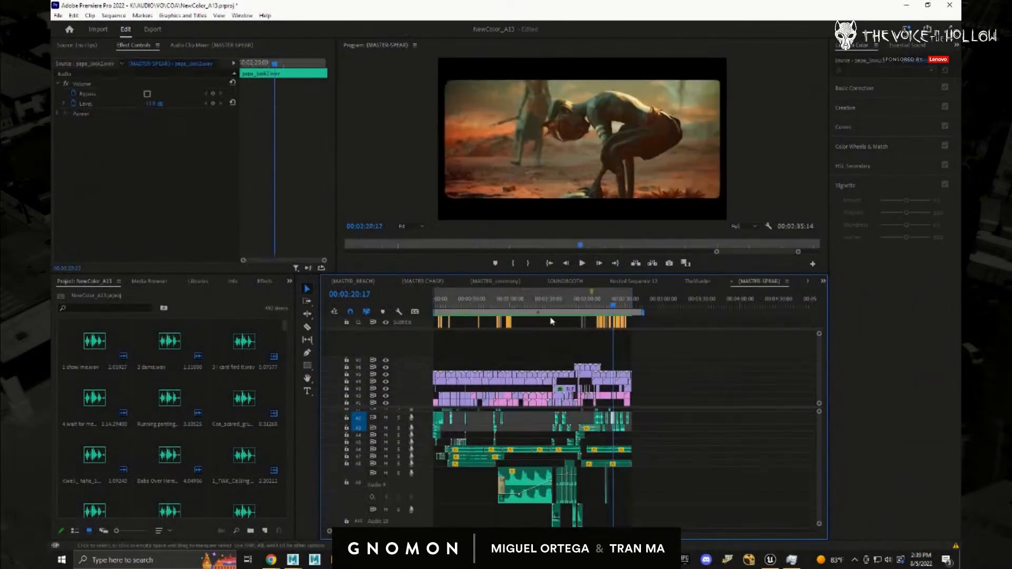
pyautogui.click(499, 308)
pyautogui.moveTo(500, 309); pyautogui.dragTo(473, 315)
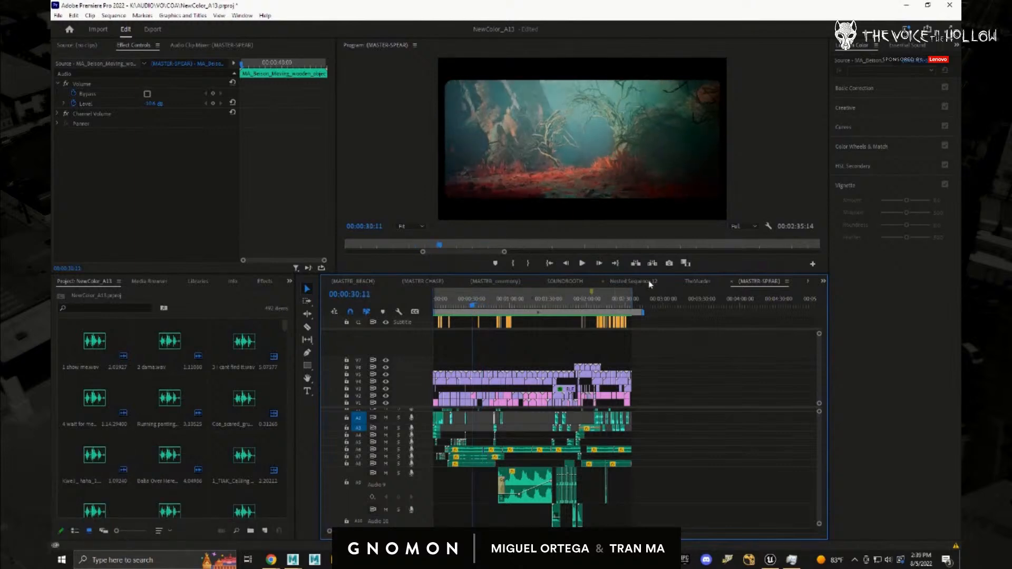
# - Play the spear throw and fallen creature shots of MASTER CHASE full screen, then return to the throw at 00:00:31:03
pyautogui.click(436, 281)
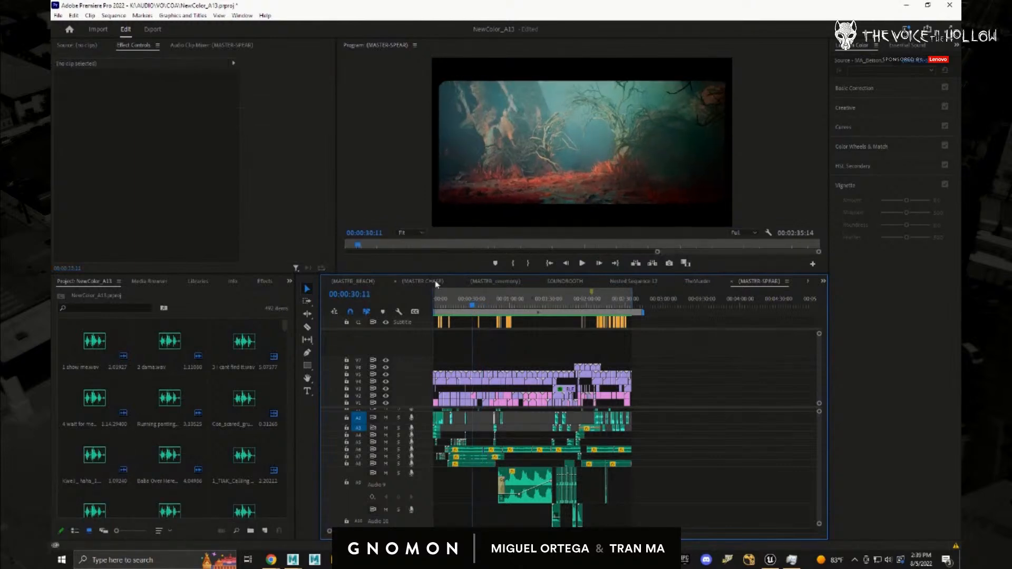
pyautogui.moveTo(659, 305); pyautogui.dragTo(671, 303)
pyautogui.hotkey('ctrl', '`')
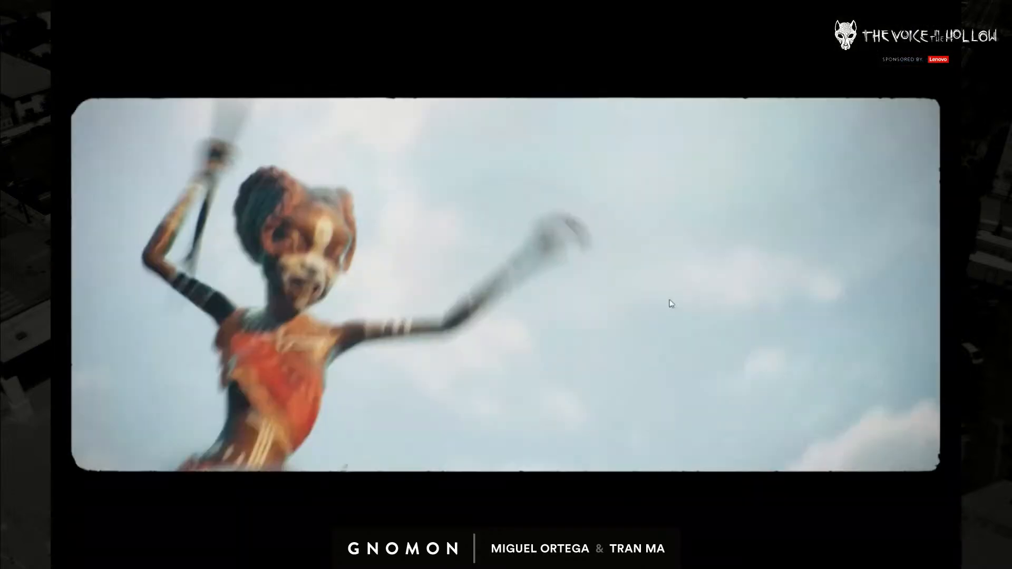
pyautogui.press('space')
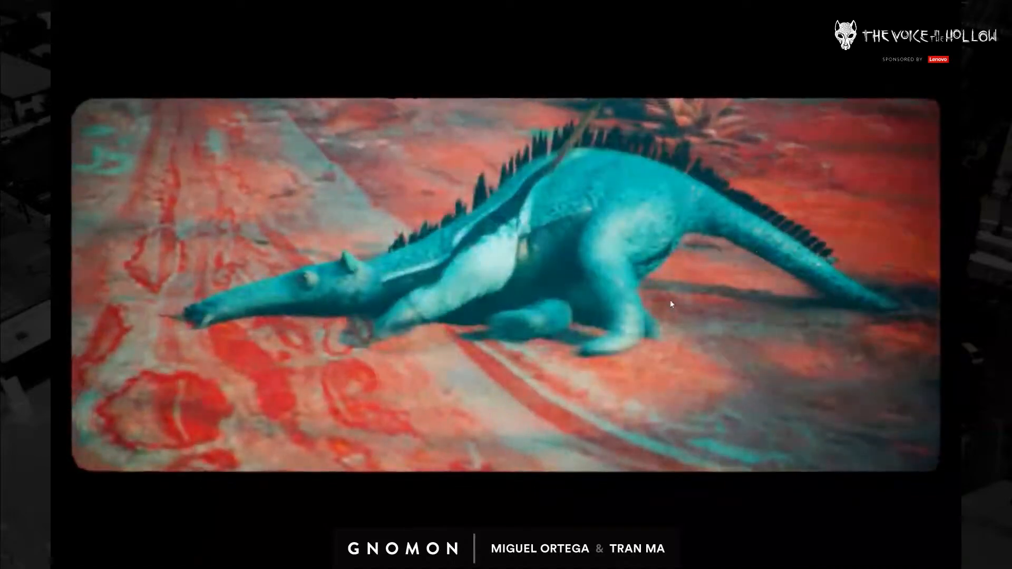
pyautogui.hotkey('ctrl', '`')
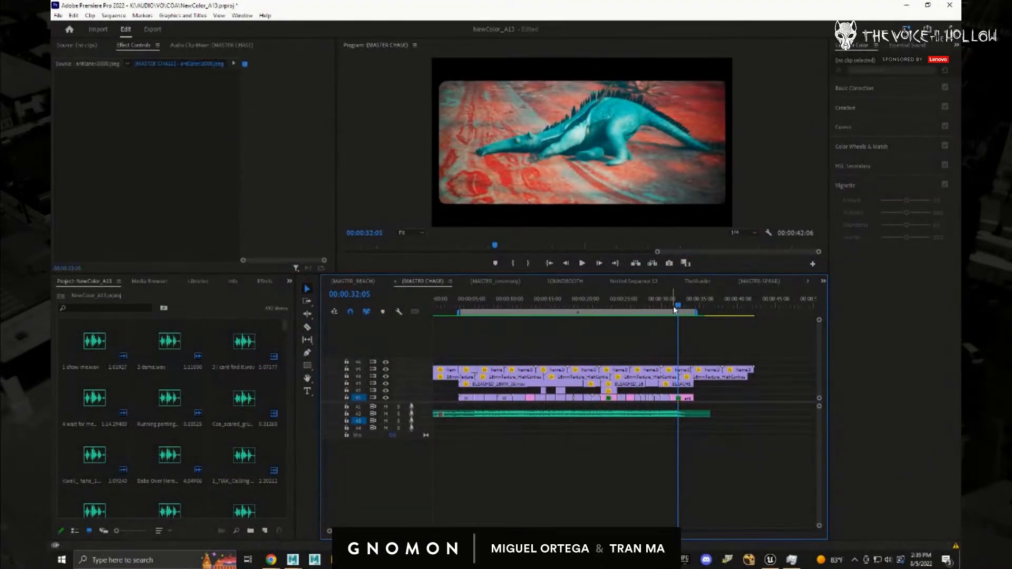
pyautogui.click(672, 305)
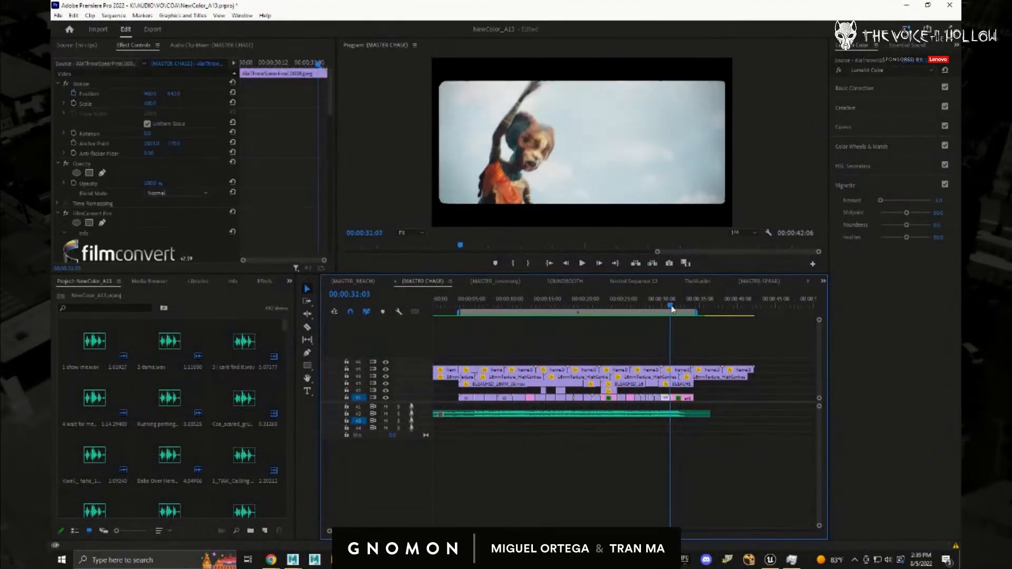
# - Examine the MASTER-SPEAR shot of the character raising the spear overhead, around 00:00:15:23 to 00:00:16:17
pyautogui.click(761, 282)
pyautogui.moveTo(443, 309)
pyautogui.mouseDown()
pyautogui.moveTo(431, 309)
pyautogui.moveTo(456, 311)
pyautogui.mouseUp()
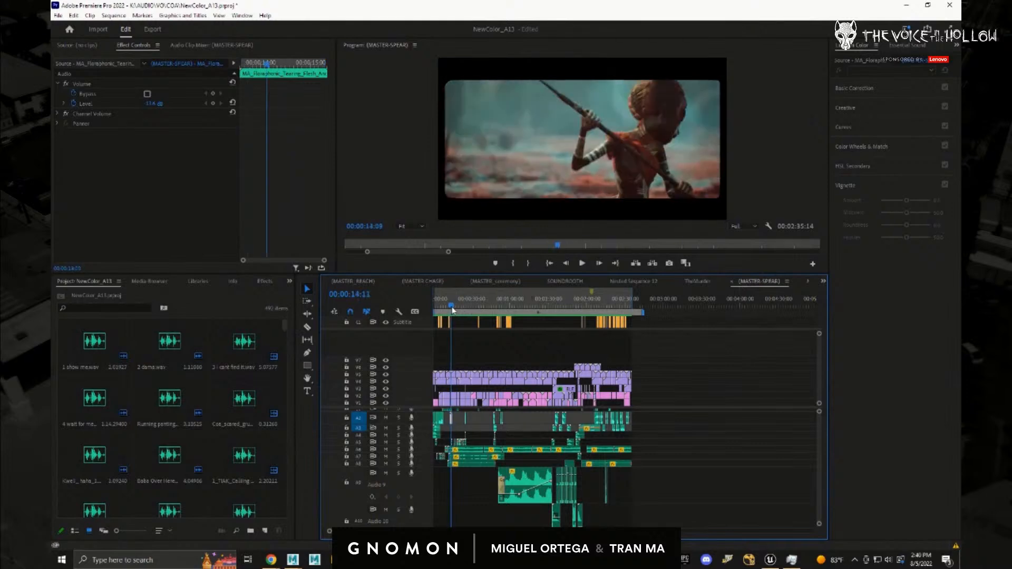
pyautogui.moveTo(457, 310); pyautogui.dragTo(455, 309)
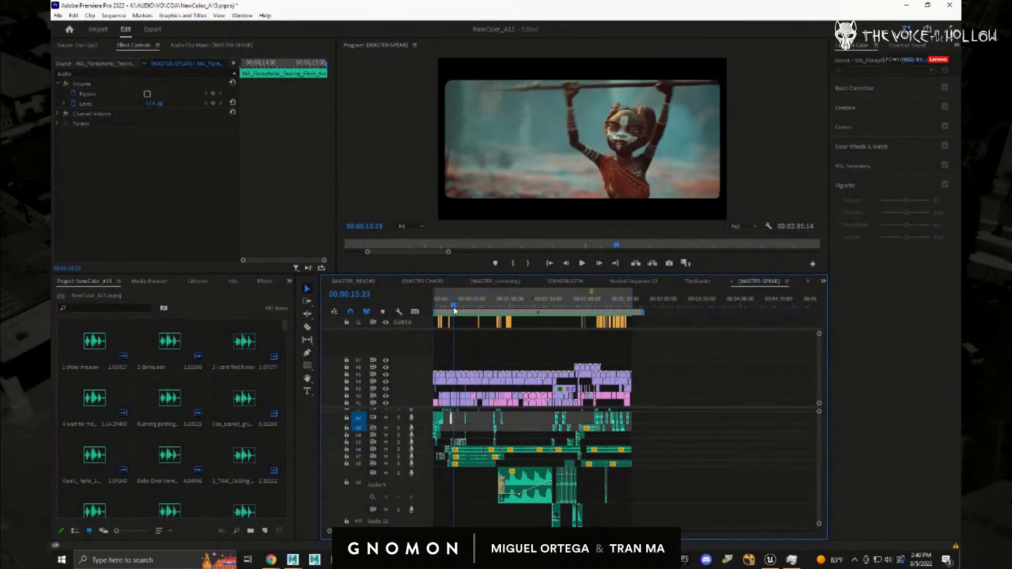
pyautogui.press('space')
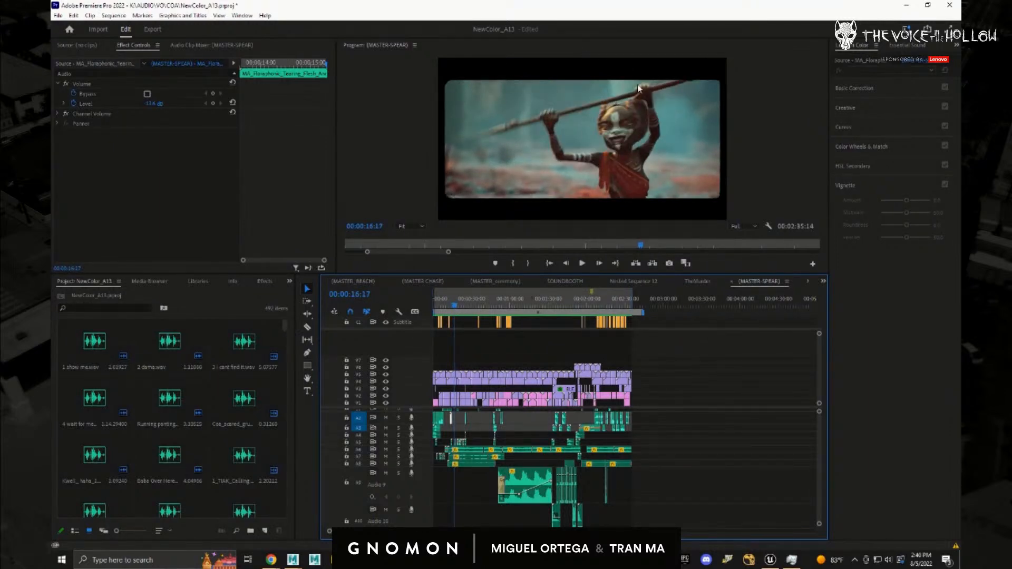
# - Return to MASTER CHASE and review the shots from the spear throw back to the slide at 00:00:28:16
pyautogui.click(695, 283)
pyautogui.click(423, 282)
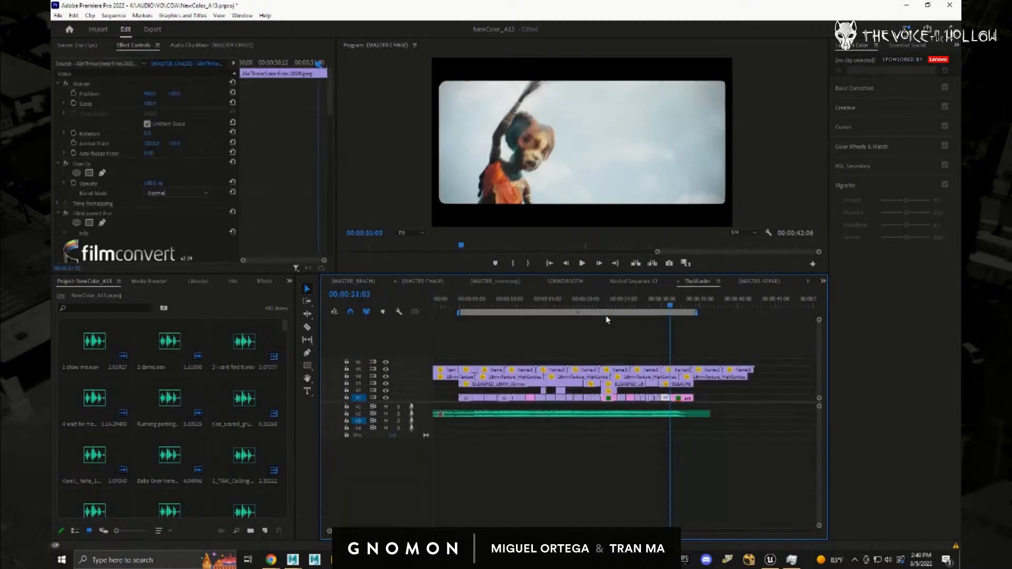
pyautogui.moveTo(675, 307); pyautogui.dragTo(652, 315)
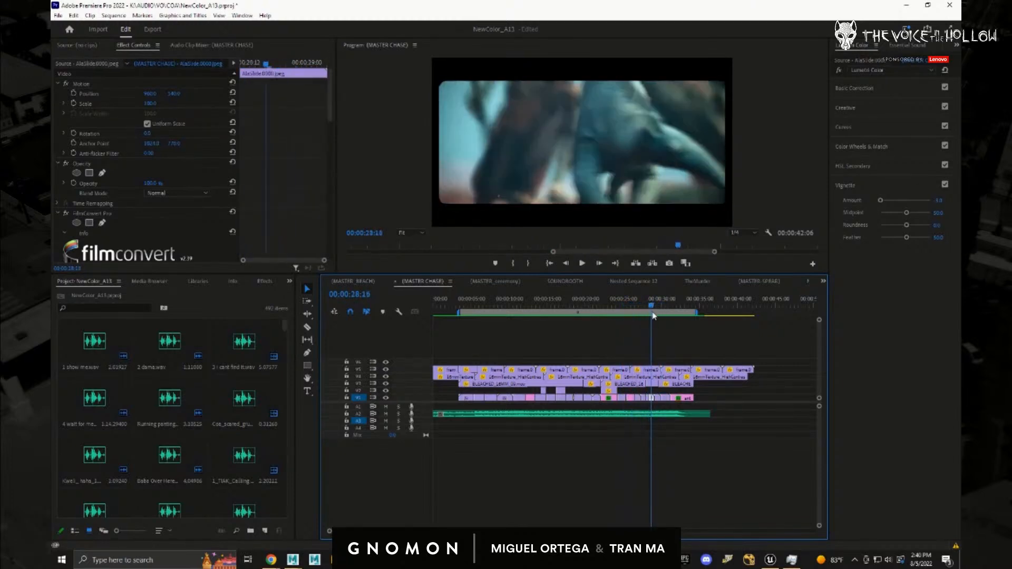
pyautogui.click(517, 378)
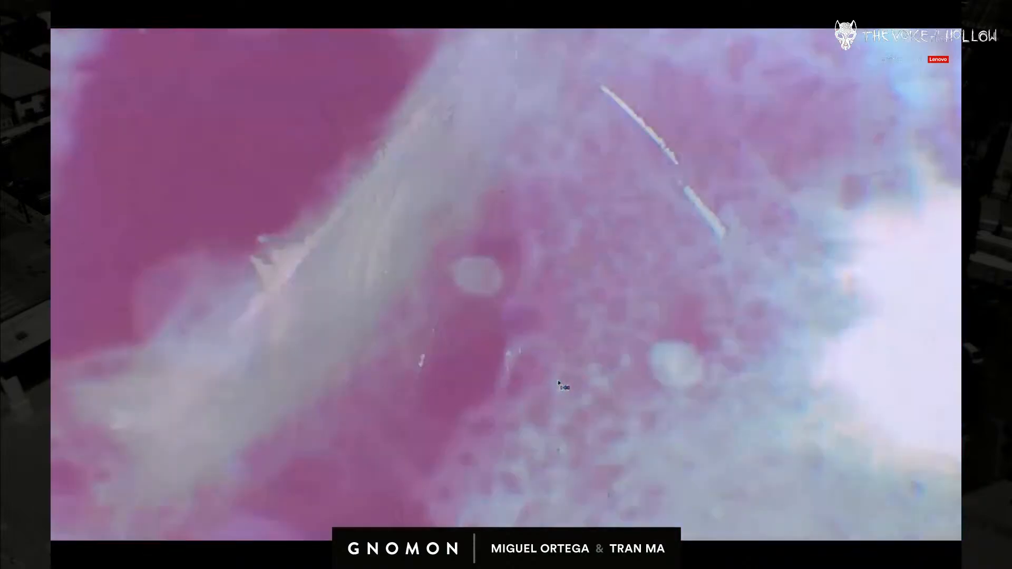
# - Close the full-screen film texture preview and examine the white rounded frame overlay of MASTER CHASE full screen
pyautogui.press('Escape')
pyautogui.doubleClick(580, 372)
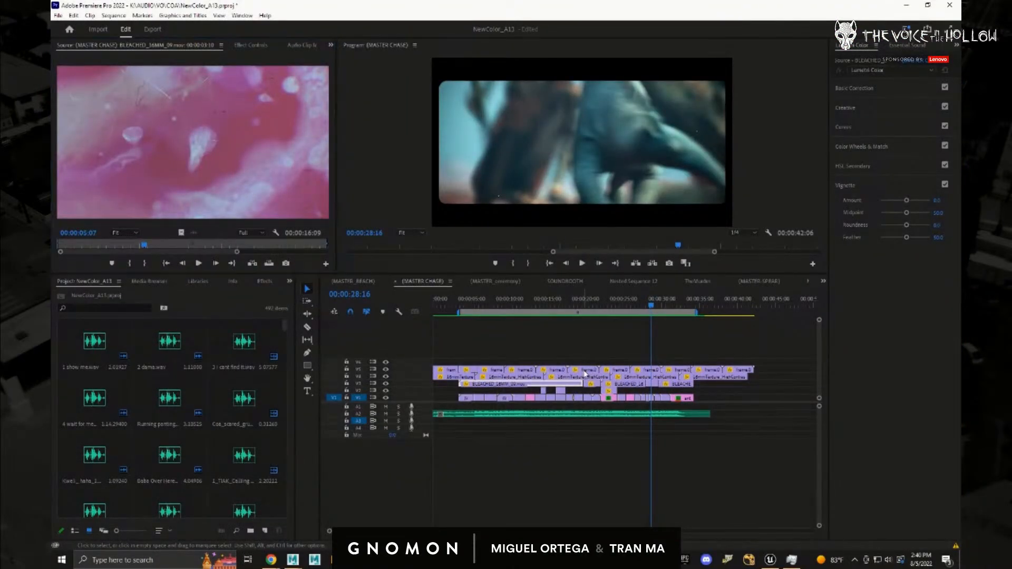
pyautogui.hotkey('ctrl', '`')
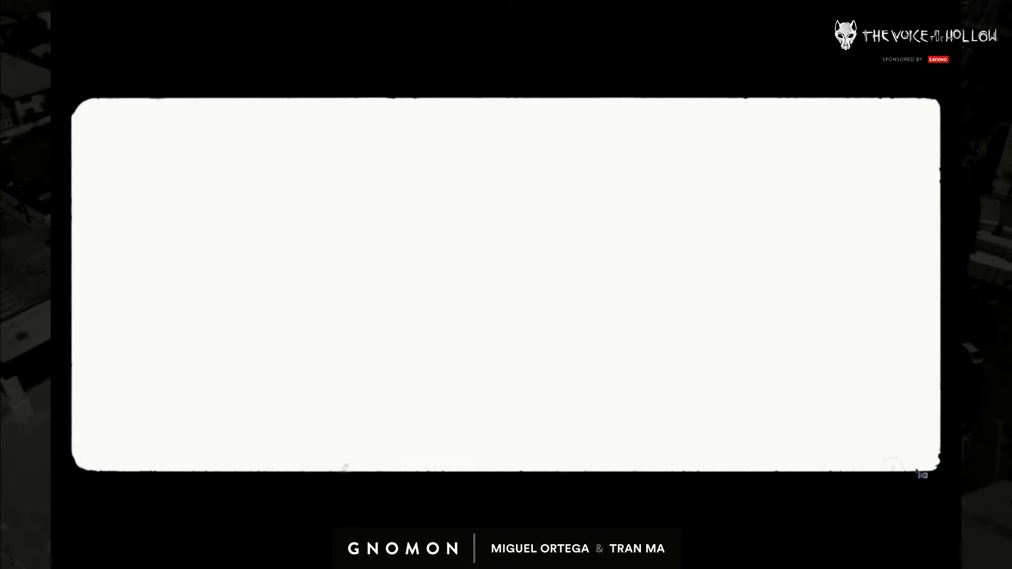
pyautogui.hotkey('ctrl', '`')
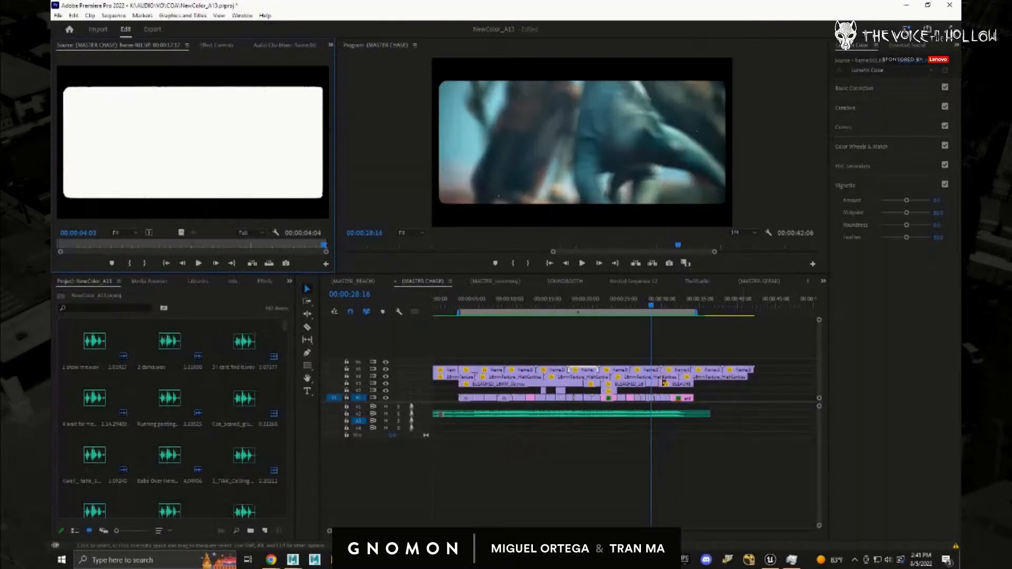
# - Scrub MASTER CHASE around 00:00:29:12 and from the close-up at 00:00:13:08, and play the chase's closing shots full screen
pyautogui.click(632, 306)
pyautogui.moveTo(634, 316); pyautogui.dragTo(658, 319)
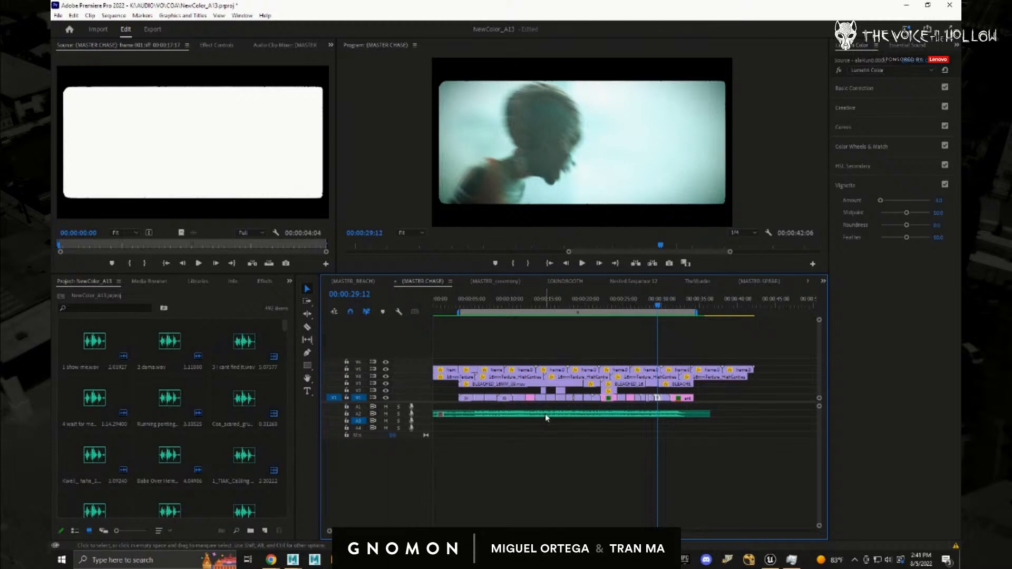
pyautogui.click(537, 309)
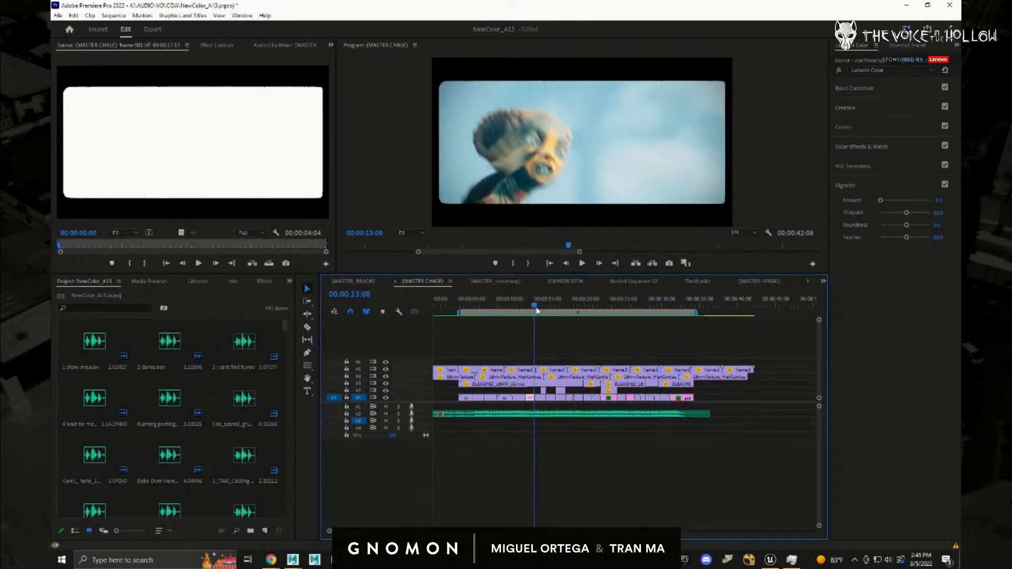
pyautogui.moveTo(537, 310); pyautogui.dragTo(657, 310)
pyautogui.hotkey('ctrl', '`')
pyautogui.hotkey('ctrl', '`')
pyautogui.hotkey('ctrl', '`')
pyautogui.press('space')
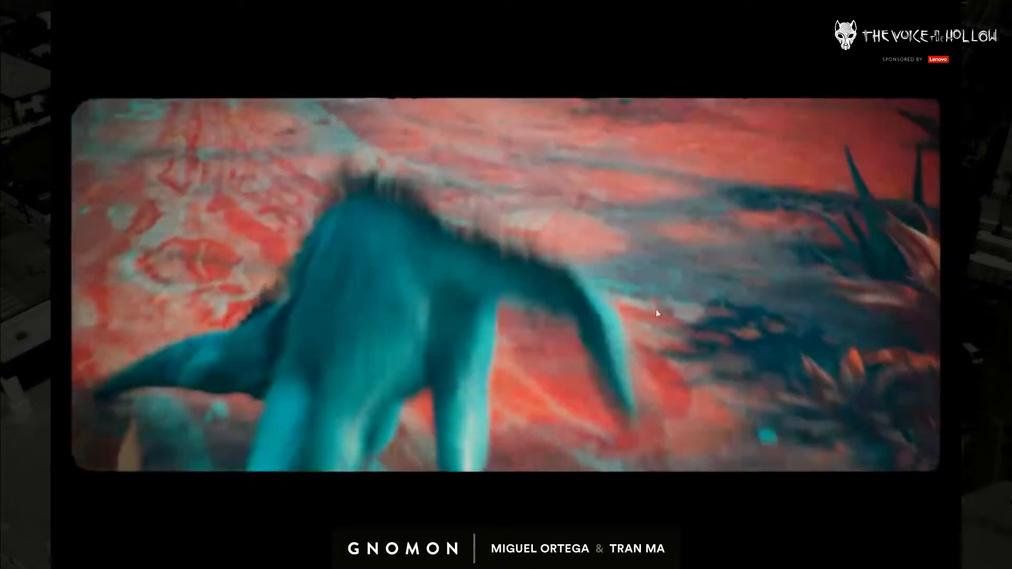
# - Leave the full-screen playback and advance the spear throw shot frame by frame to 00:00:31:00
pyautogui.hotkey('ctrl', '`')
pyautogui.press('Up')
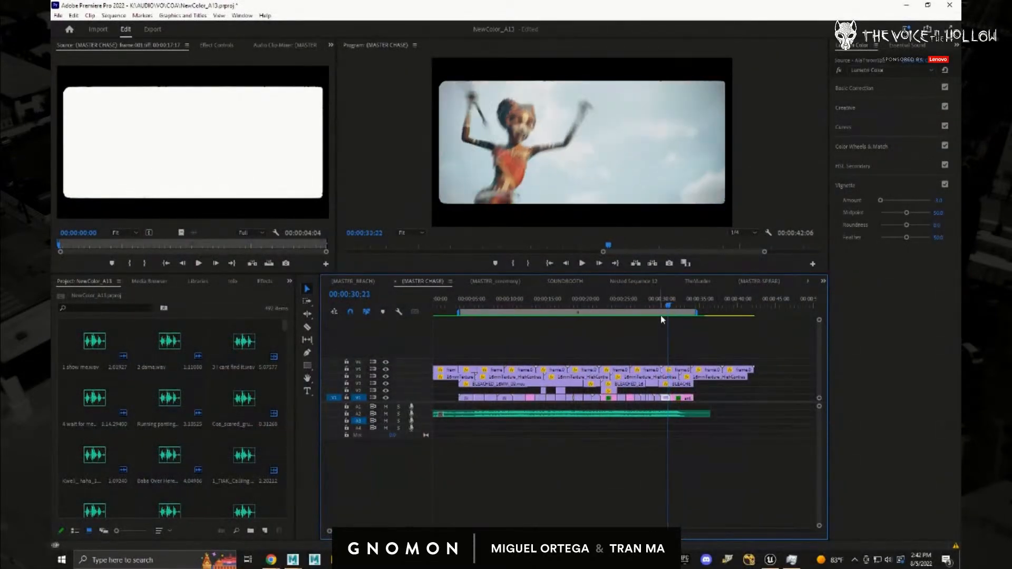
pyautogui.press('Right')
pyautogui.press('Right')
pyautogui.press('Right')
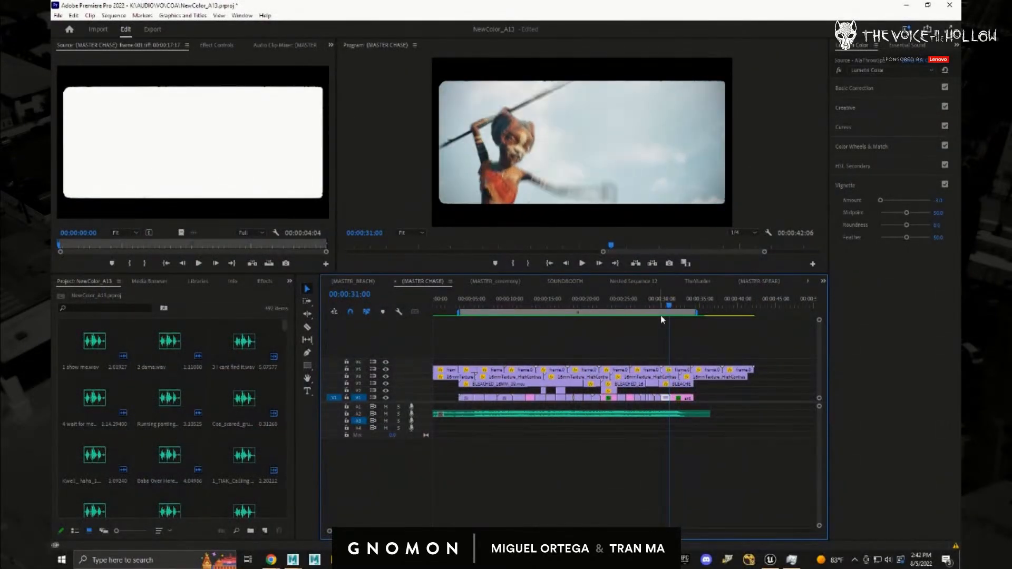
# - Switch to the empty Maya scene and browse for a scene to open in K:\SHOTS\1_CHASE_KILL
pyautogui.click(296, 559)
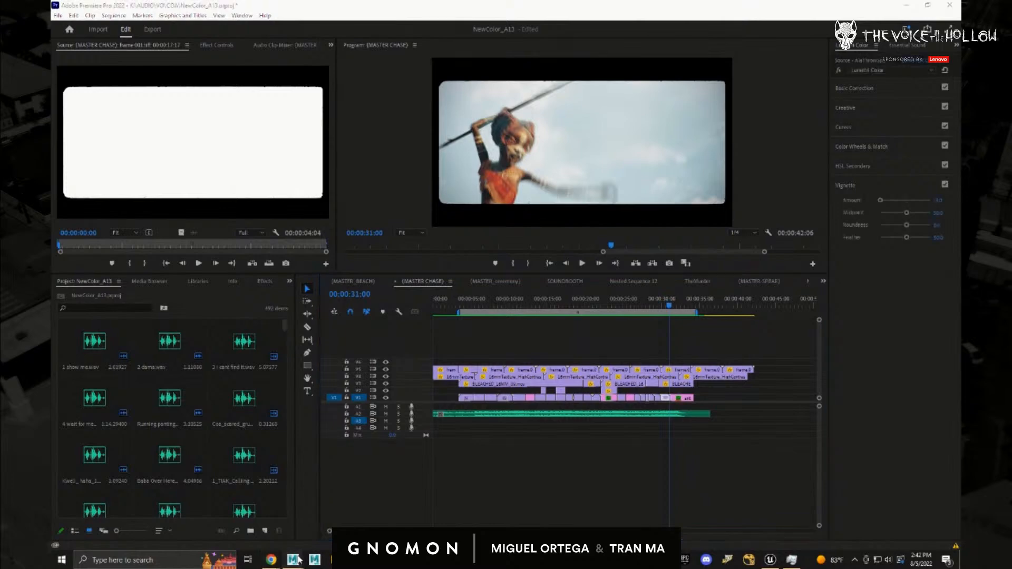
pyautogui.click(330, 519)
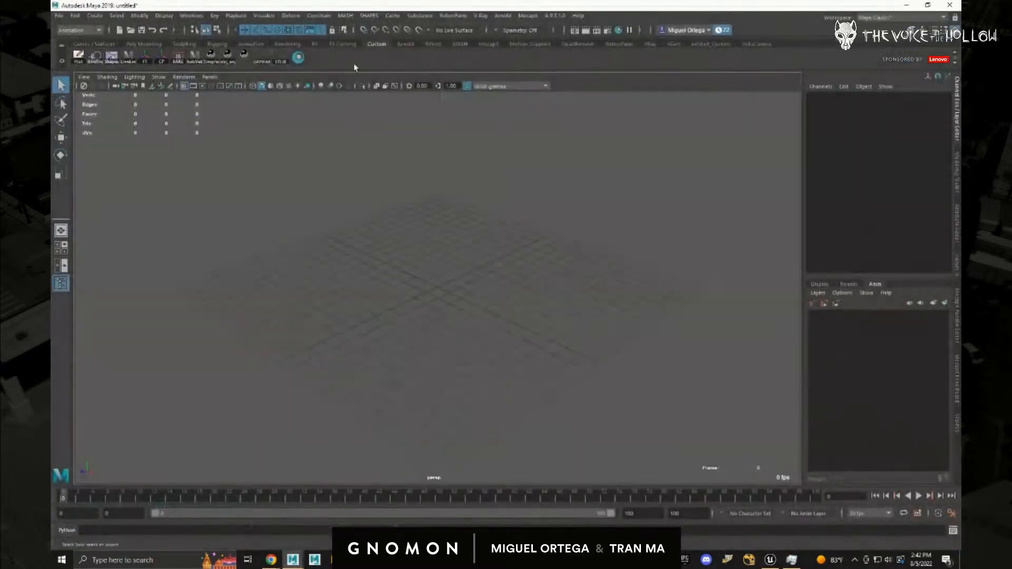
pyautogui.click(60, 15)
pyautogui.click(95, 42)
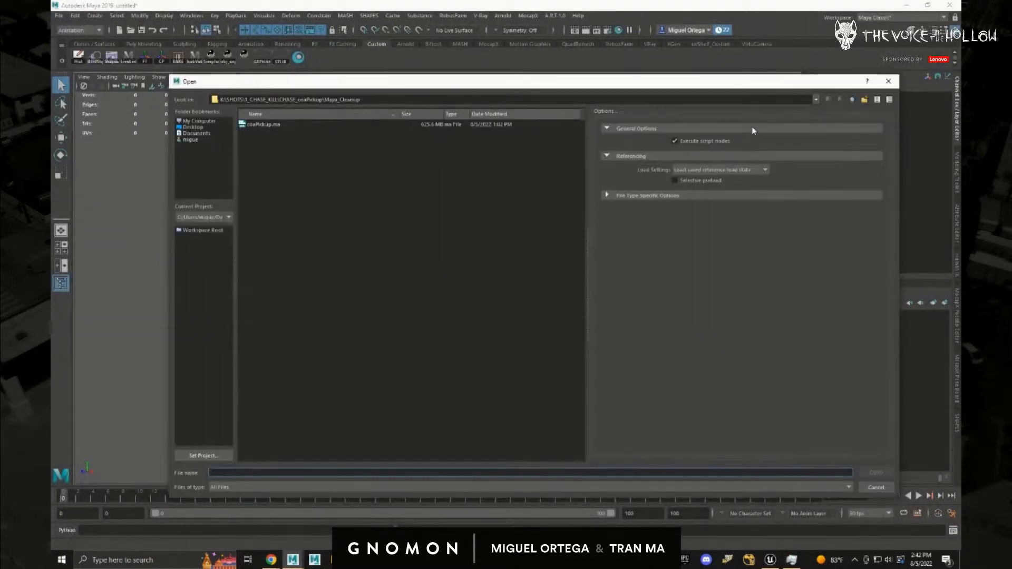
pyautogui.click(852, 99)
pyautogui.click(853, 99)
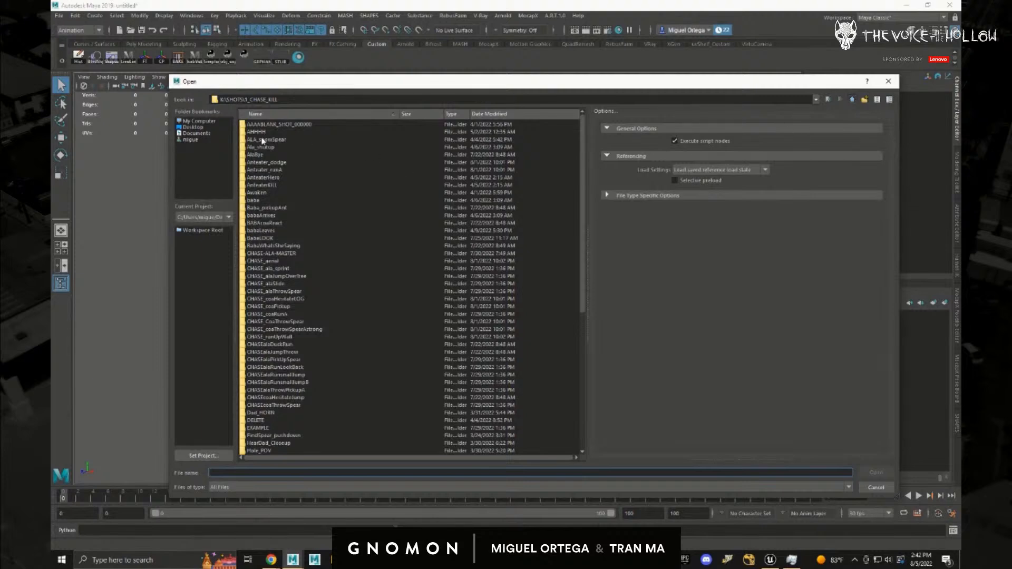
pyautogui.click(197, 122)
pyautogui.doubleClick(274, 134)
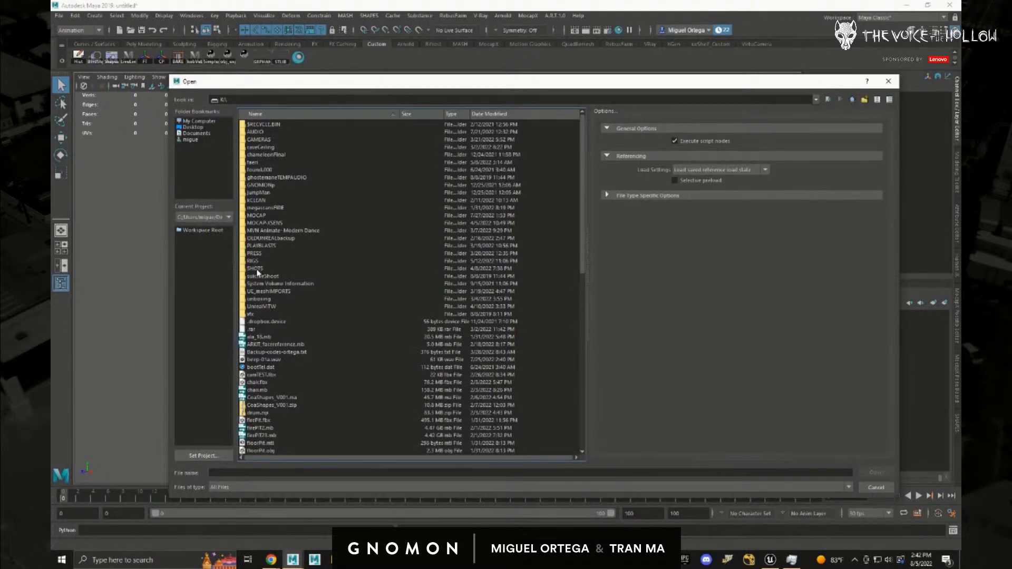
pyautogui.doubleClick(255, 269)
pyautogui.doubleClick(266, 123)
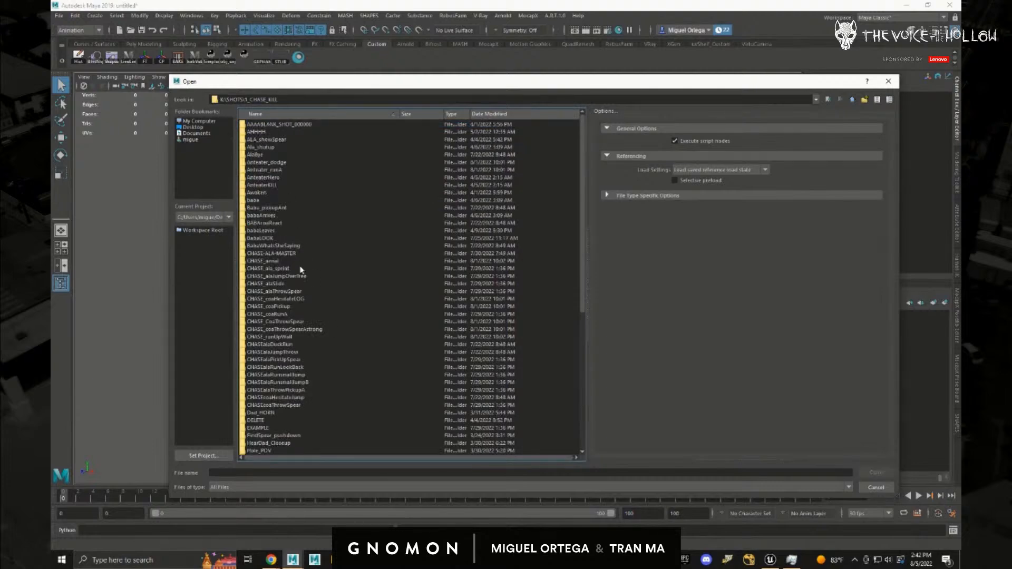
pyautogui.click(296, 323)
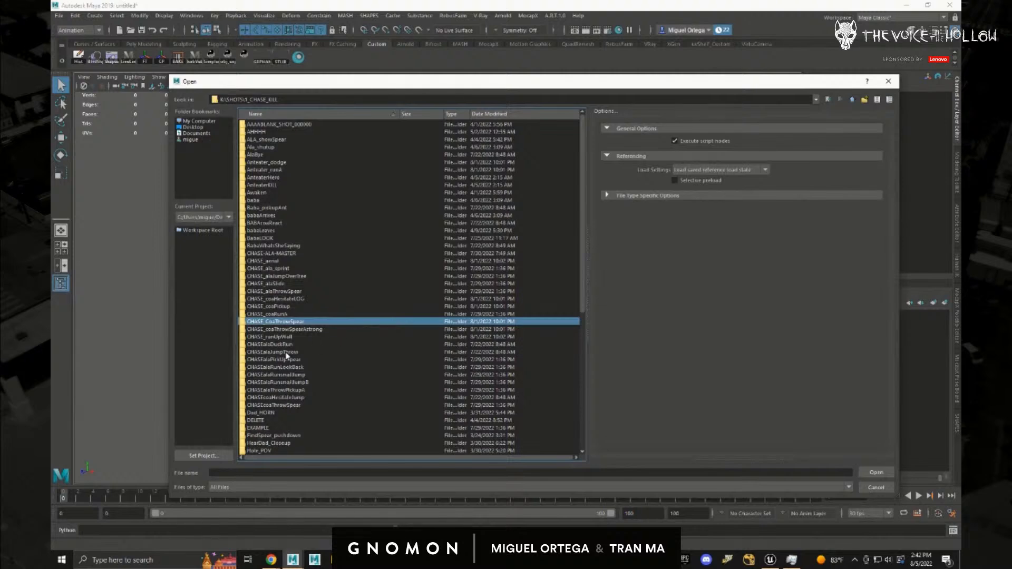
pyautogui.doubleClick(304, 322)
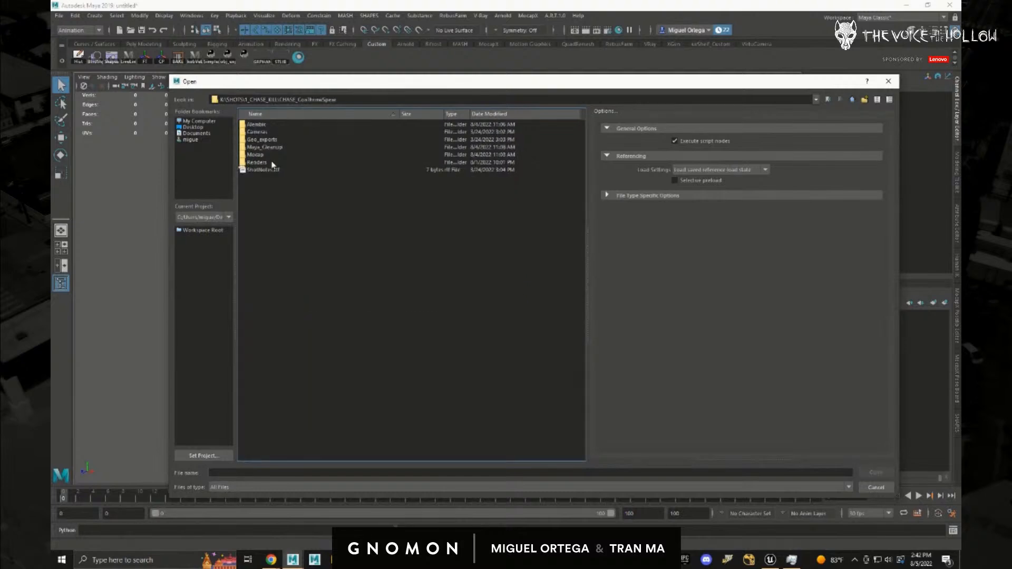
pyautogui.click(853, 100)
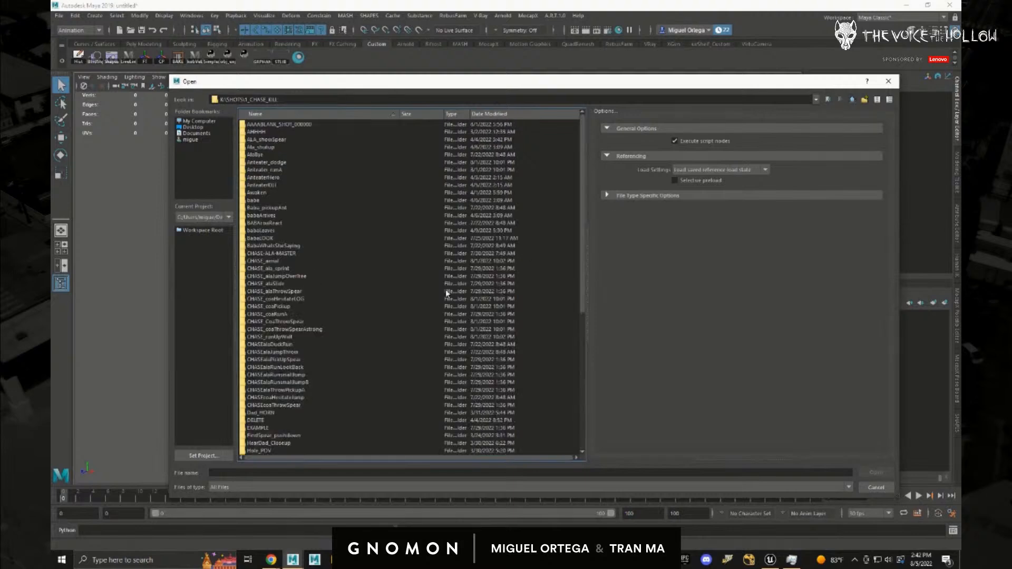
# - Open coaThrowSpearStrong.ma from the strong spear throw shot's Maya_Cleanup folder, discarding the untitled scene and dismissing the load messages
pyautogui.doubleClick(300, 329)
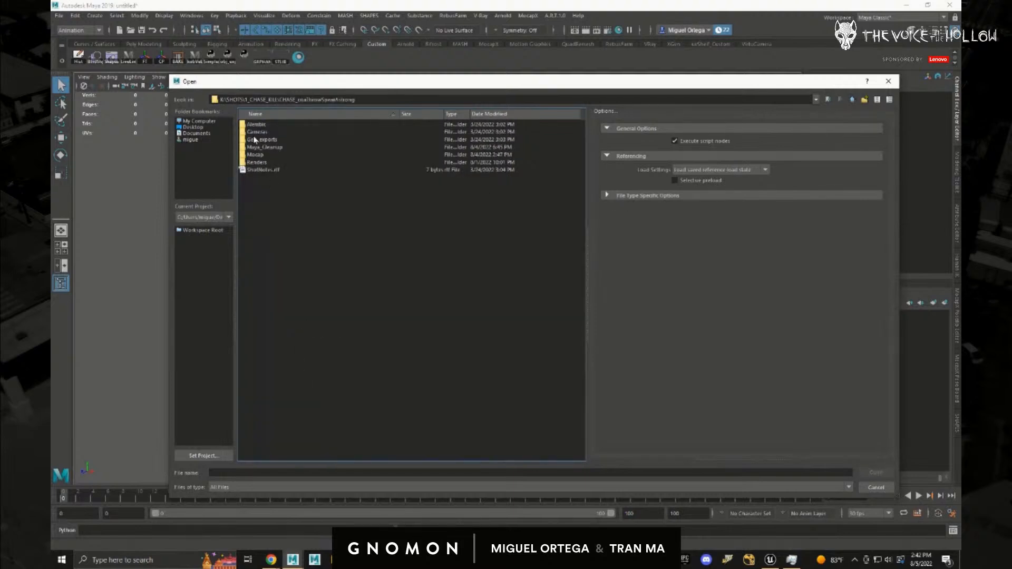
pyautogui.doubleClick(255, 140)
pyautogui.doubleClick(270, 126)
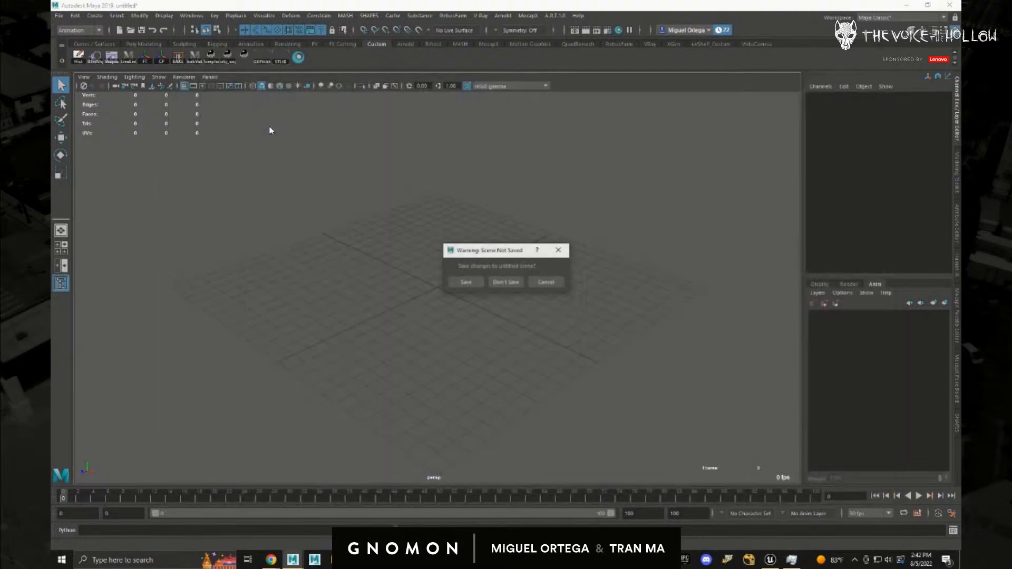
pyautogui.click(514, 283)
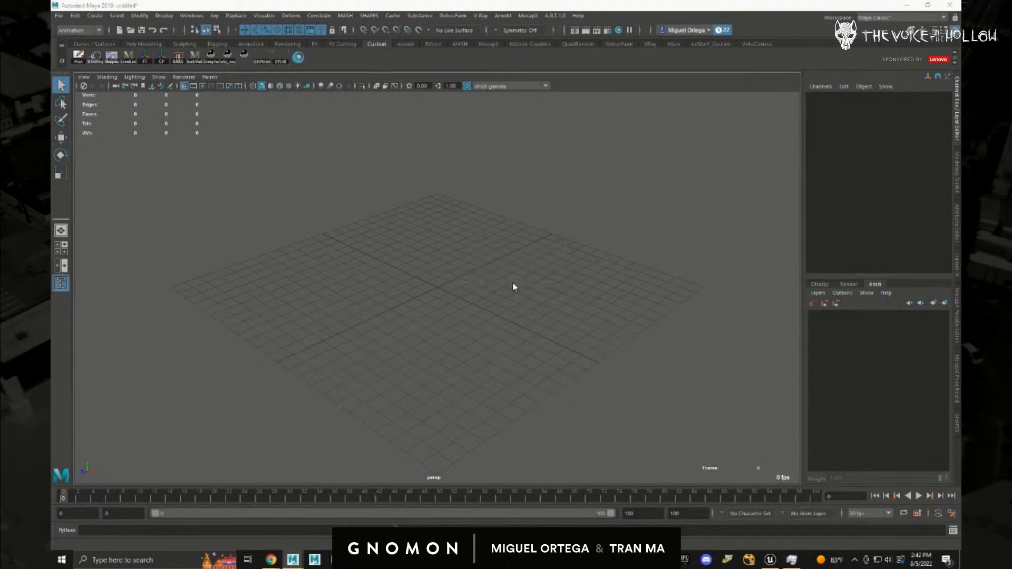
pyautogui.click(484, 288)
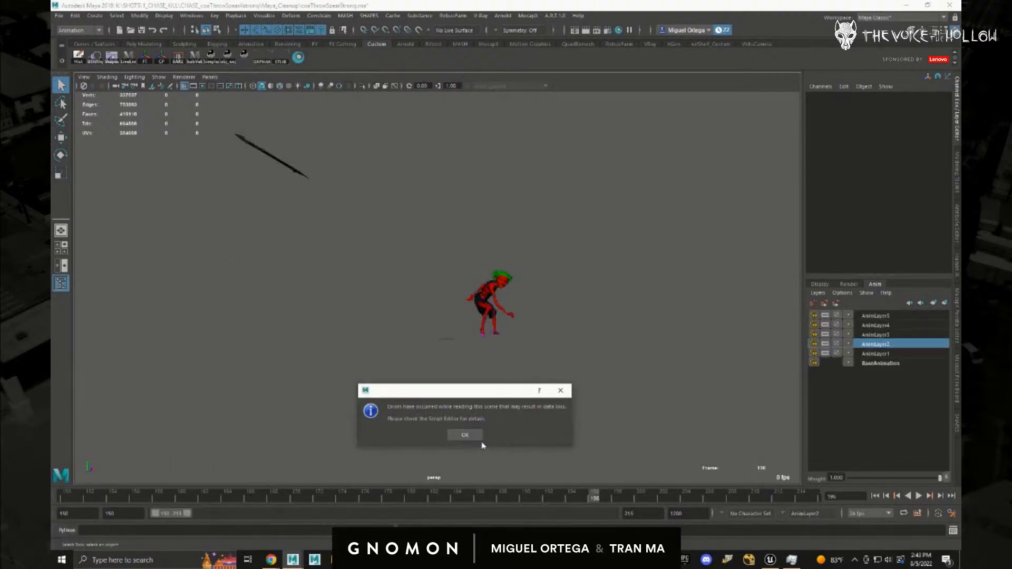
pyautogui.click(464, 435)
# - Play the strong spear throw animation from a closer angle, scrub to frame 180, and examine the throwing pose from the front
pyautogui.hotkey('alt', 'v')
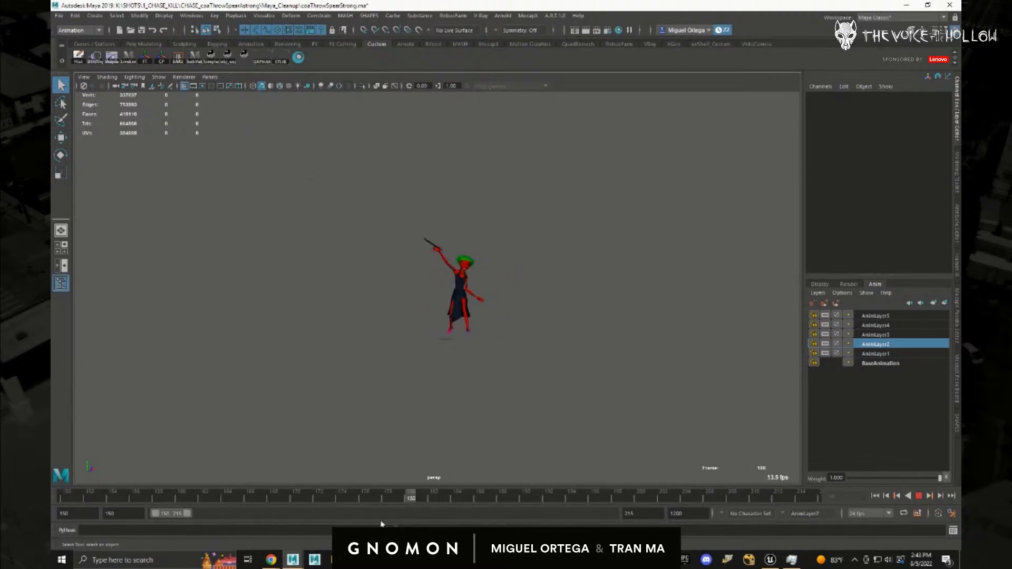
pyautogui.hotkey('alt', 'v')
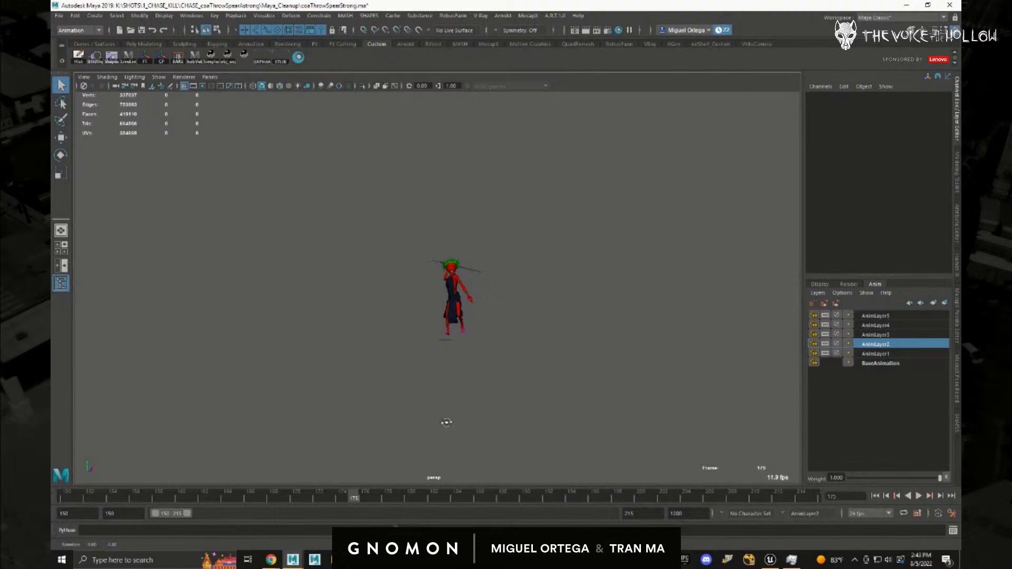
pyautogui.scroll(5, 553, 425)
pyautogui.keyDown('alt'); pyautogui.moveTo(530, 466); pyautogui.dragTo(521, 481, button='right'); pyautogui.keyUp('alt')
pyautogui.keyDown('alt'); pyautogui.moveTo(564, 369); pyautogui.dragTo(543, 400); pyautogui.keyUp('alt')
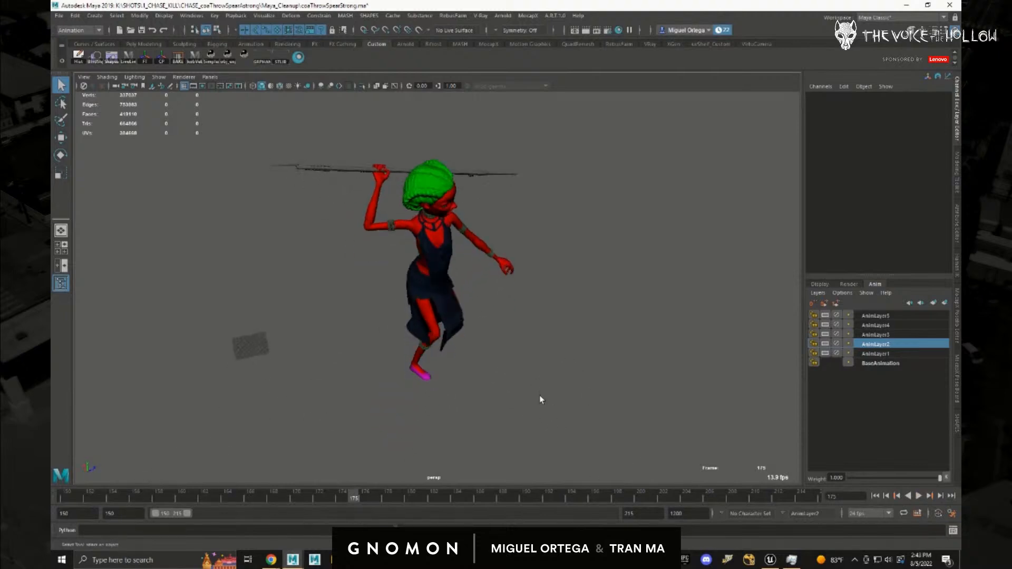
pyautogui.hotkey('alt', 'v')
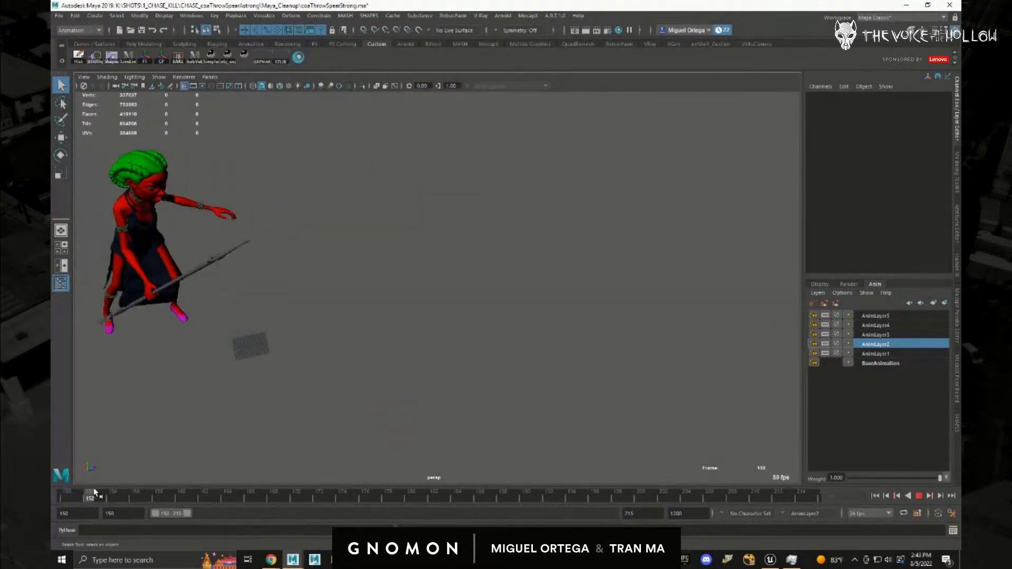
pyautogui.moveTo(228, 496)
pyautogui.mouseDown()
pyautogui.moveTo(409, 485)
pyautogui.moveTo(291, 483)
pyautogui.moveTo(434, 488)
pyautogui.moveTo(174, 492)
pyautogui.moveTo(435, 488)
pyautogui.moveTo(359, 492)
pyautogui.moveTo(411, 491)
pyautogui.mouseUp()
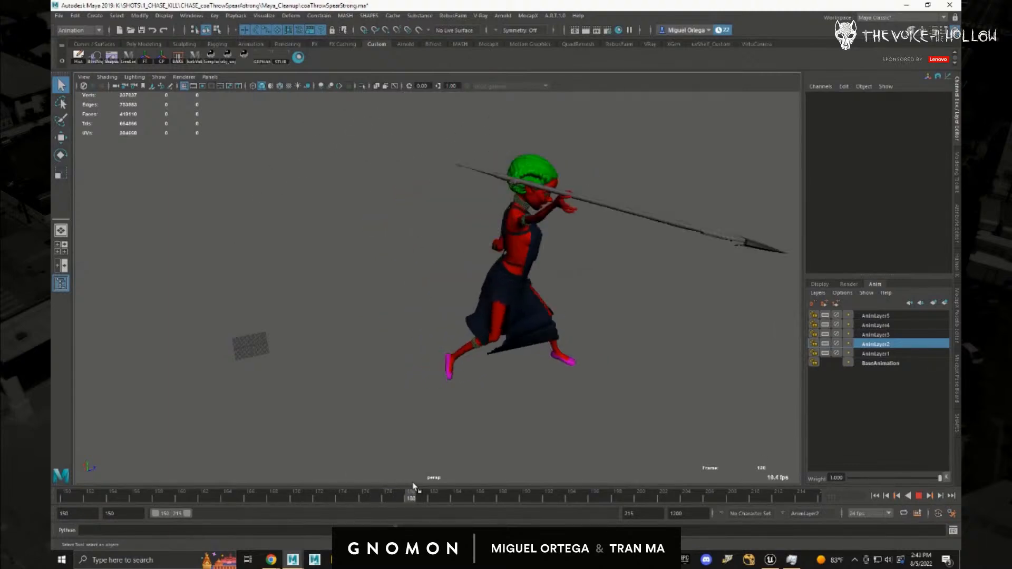
pyautogui.keyDown('alt'); pyautogui.moveTo(475, 163); pyautogui.dragTo(520, 300); pyautogui.keyUp('alt')
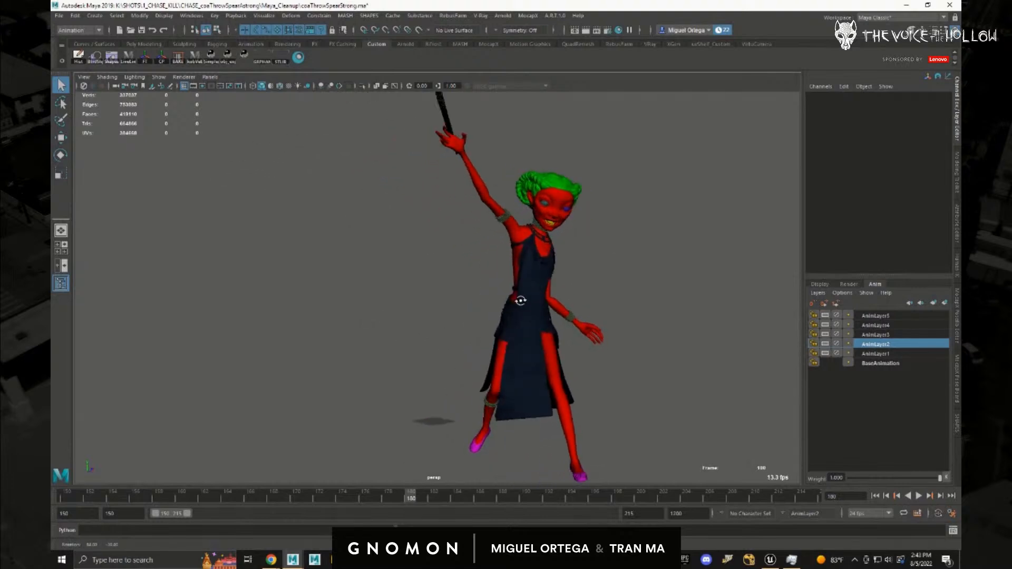
# - Open the Maya_Cleanup scene of the CHASE_CoaThrowSpear shot, continuing past the student version notice and the load errors
pyautogui.click(60, 15)
pyautogui.click(90, 42)
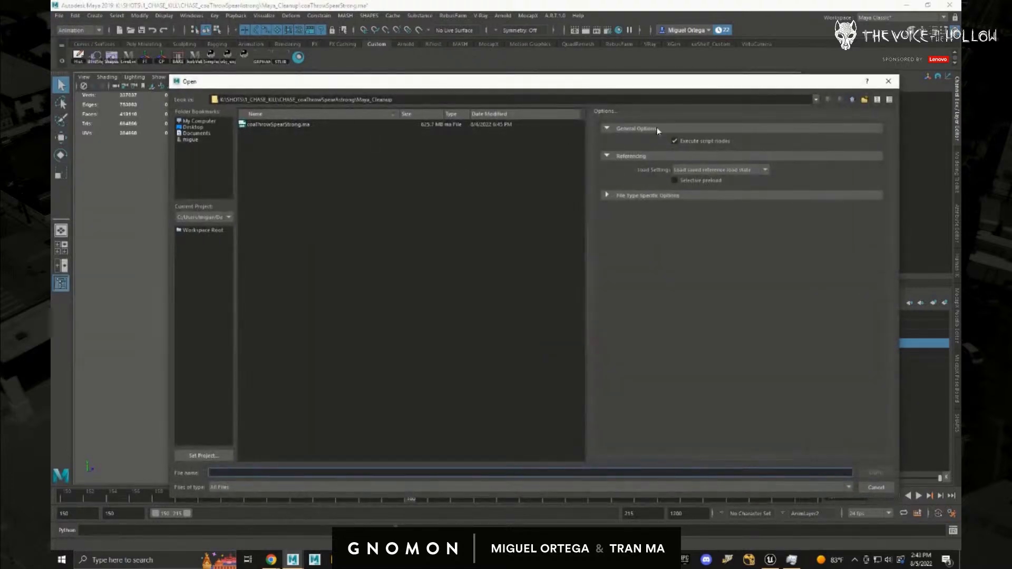
pyautogui.click(852, 100)
pyautogui.click(853, 99)
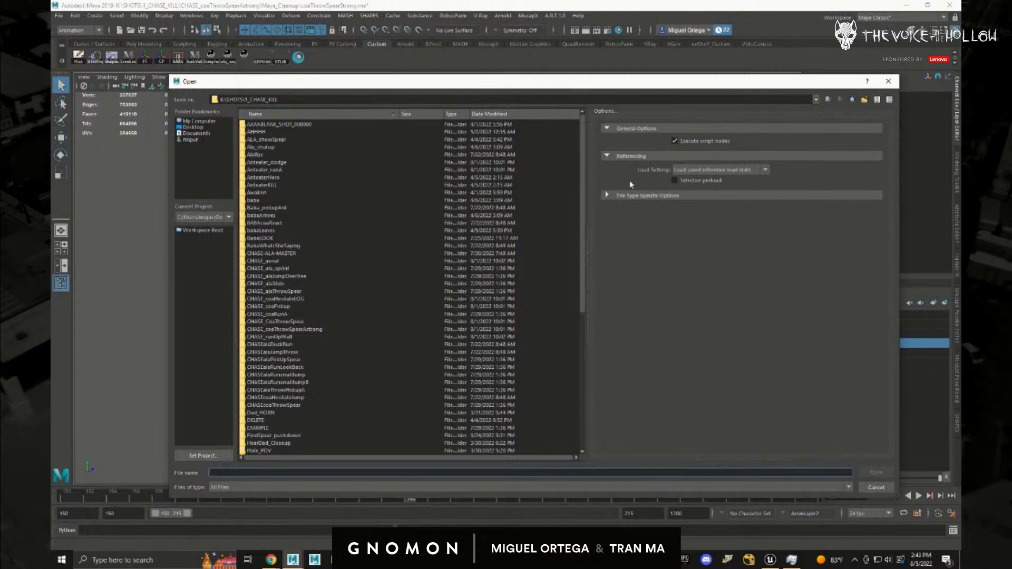
pyautogui.click(298, 322)
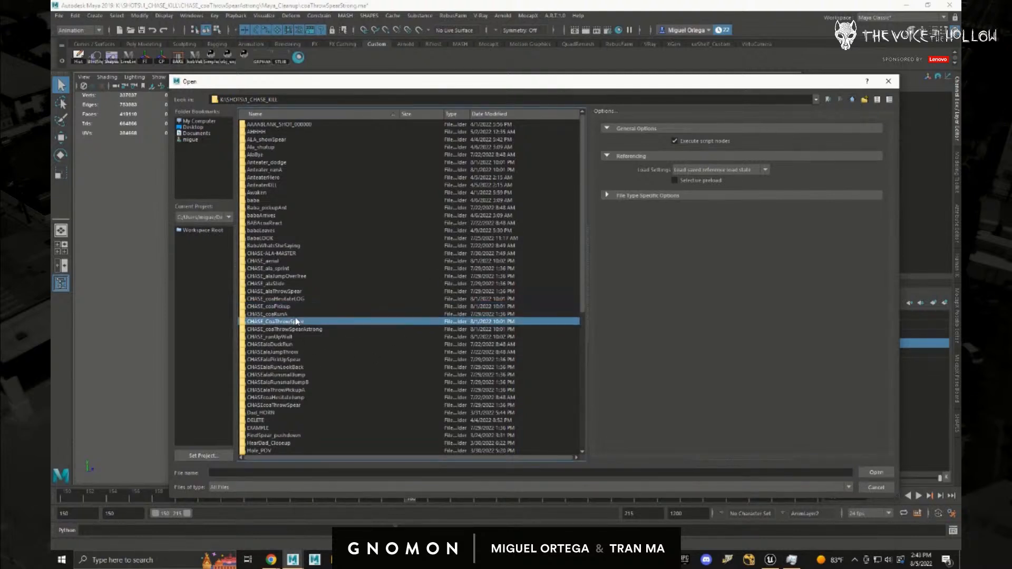
pyautogui.doubleClick(299, 321)
pyautogui.doubleClick(270, 147)
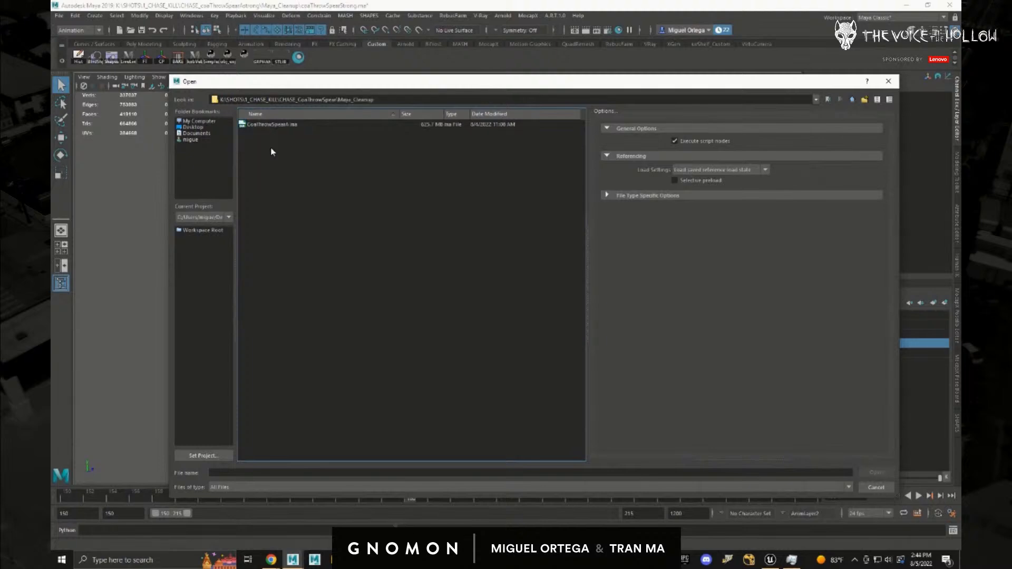
pyautogui.click(268, 127)
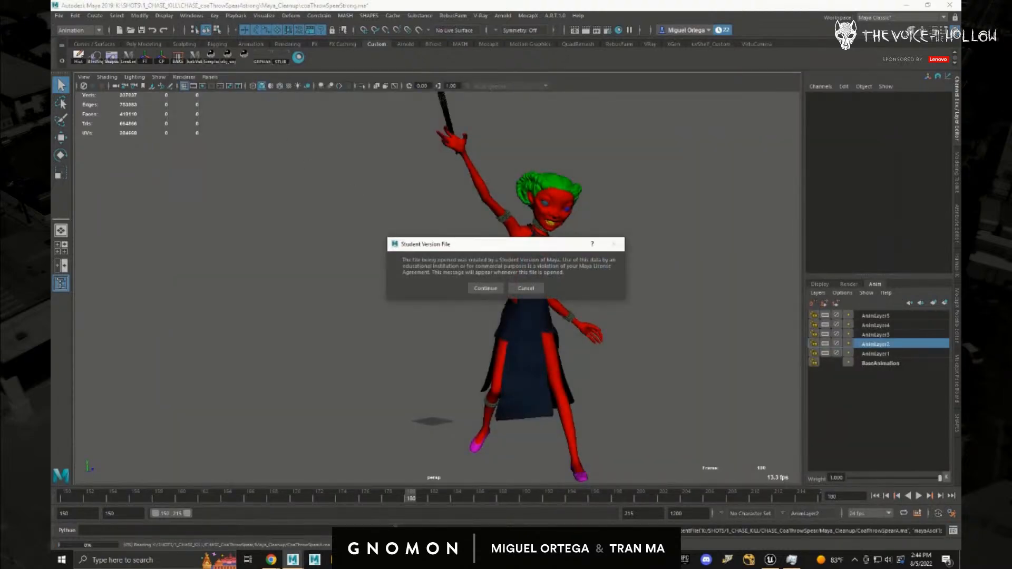
pyautogui.click(484, 288)
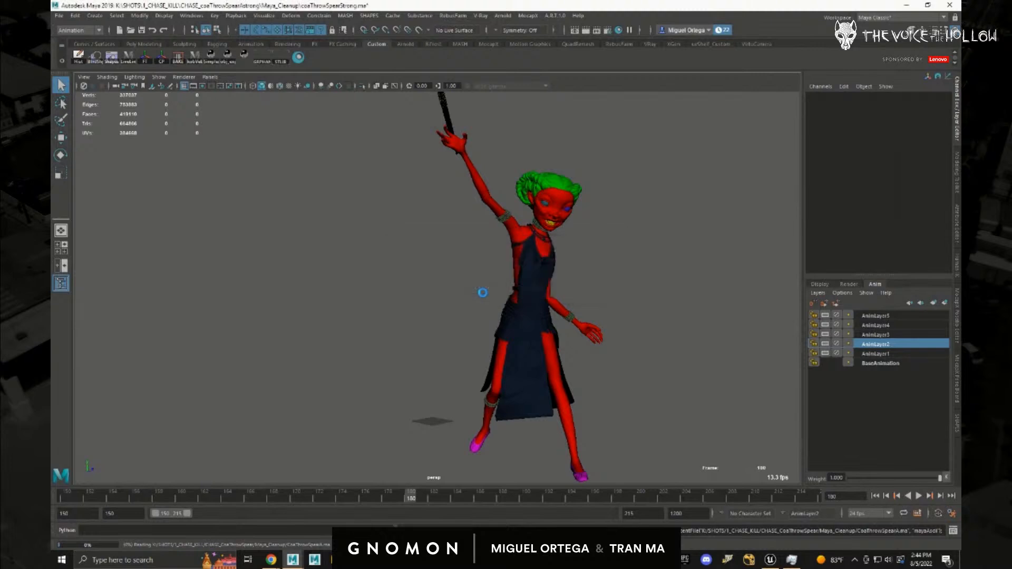
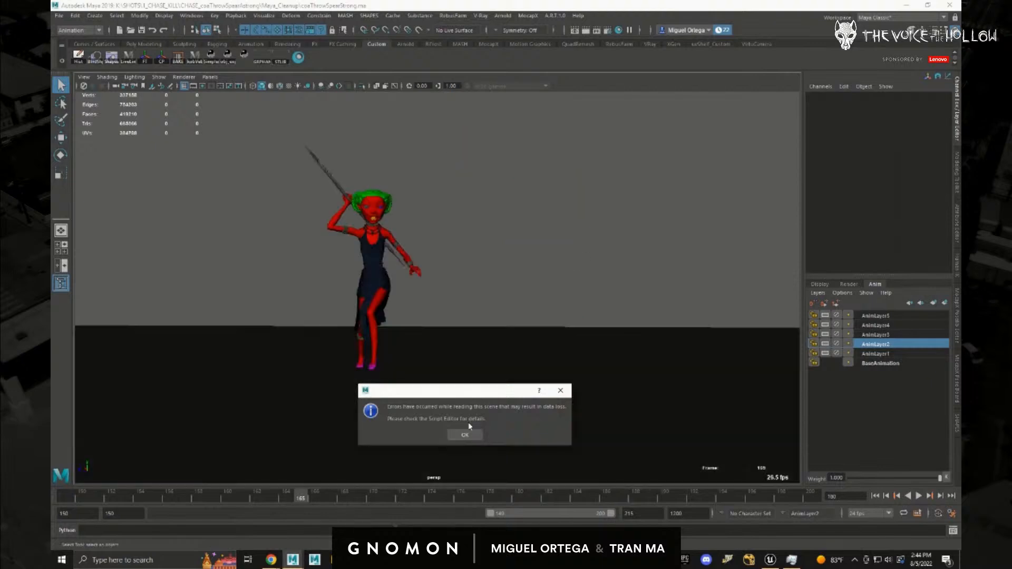
pyautogui.click(465, 435)
# - Play and scrub the CoaThrowSpear animation from a closer view, ending on frame 173
pyautogui.click(162, 498)
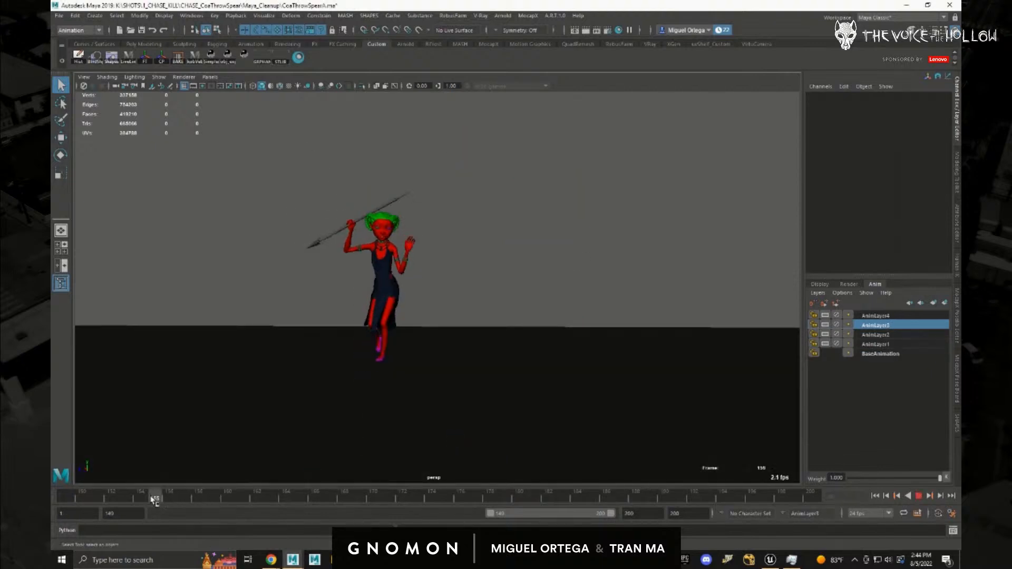
pyautogui.moveTo(765, 528); pyautogui.dragTo(781, 525)
pyautogui.keyDown('alt'); pyautogui.moveTo(532, 388); pyautogui.dragTo(429, 363, button='right'); pyautogui.keyUp('alt')
pyautogui.hotkey('alt', 'v')
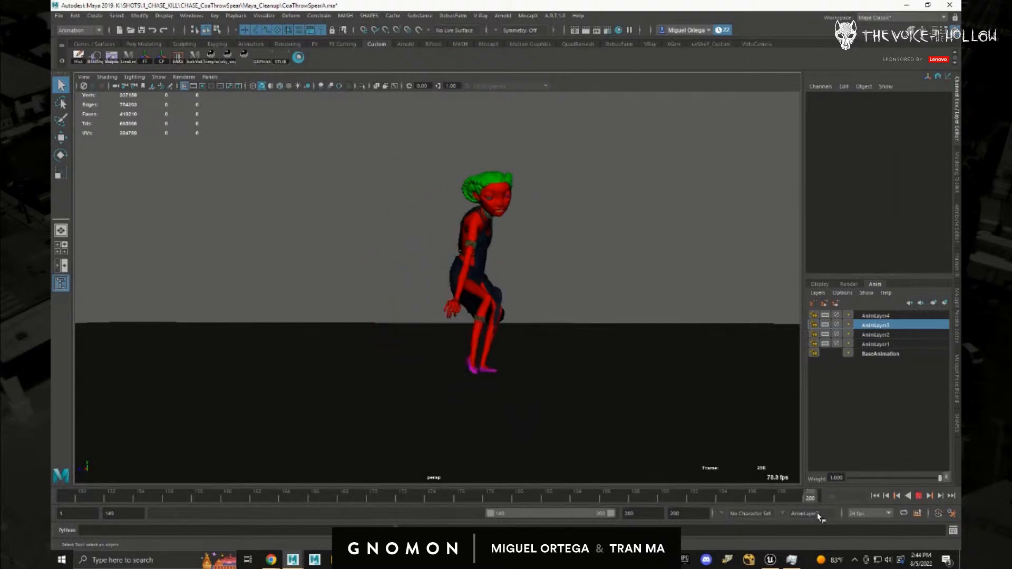
pyautogui.click(108, 496)
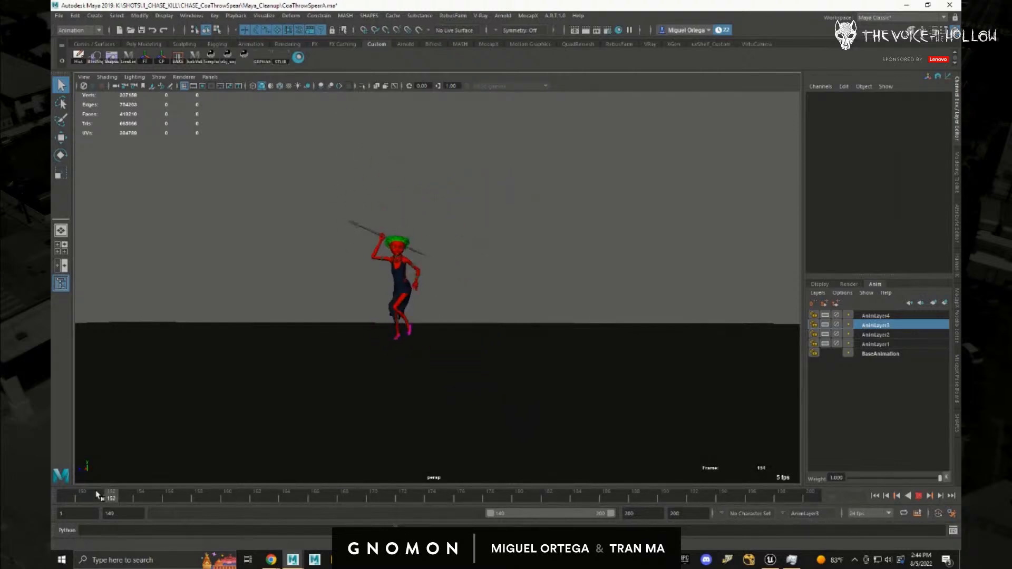
pyautogui.moveTo(106, 495); pyautogui.dragTo(417, 495)
# - Open the recent rig scene CoaWiredRig_34.ma without saving the current scene, continuing past the student version notice and load errors
pyautogui.click(58, 16)
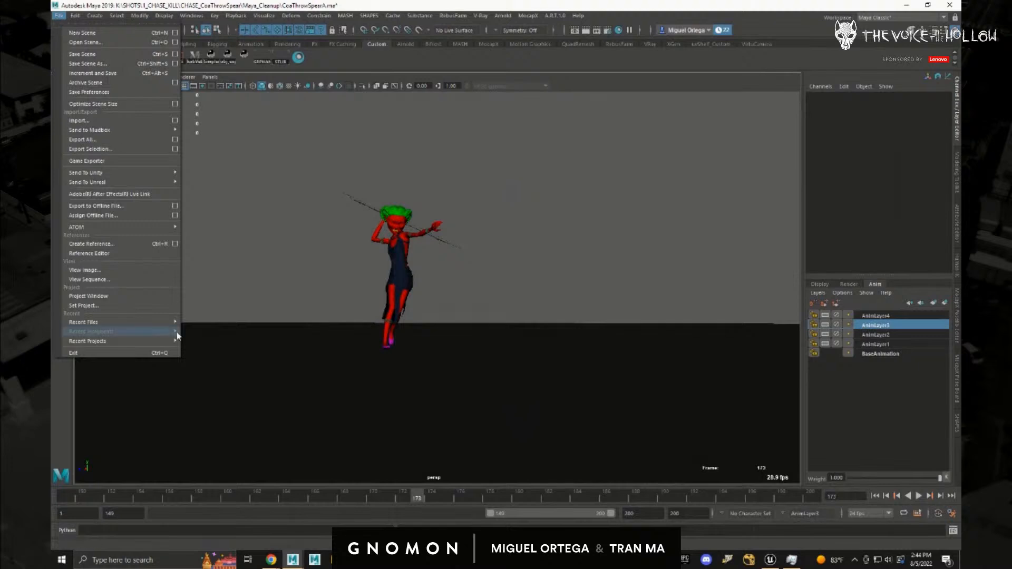
pyautogui.moveTo(162, 323)
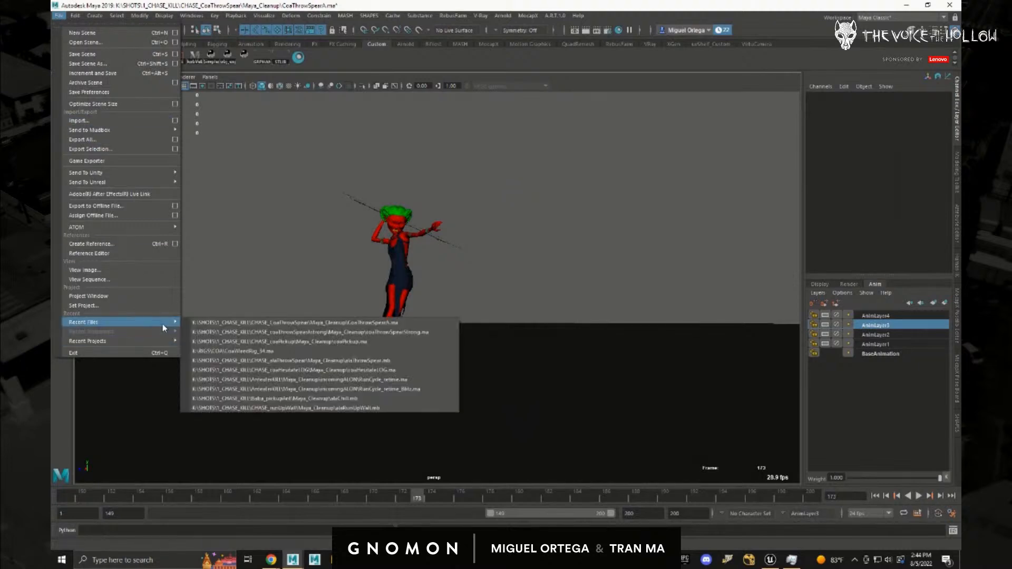
pyautogui.click(277, 351)
pyautogui.click(507, 286)
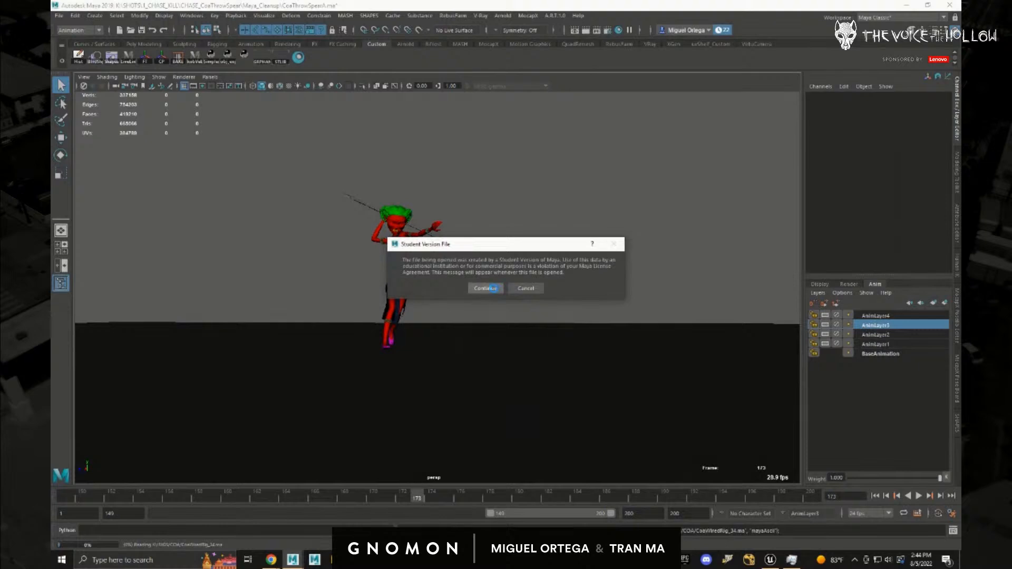
pyautogui.click(493, 288)
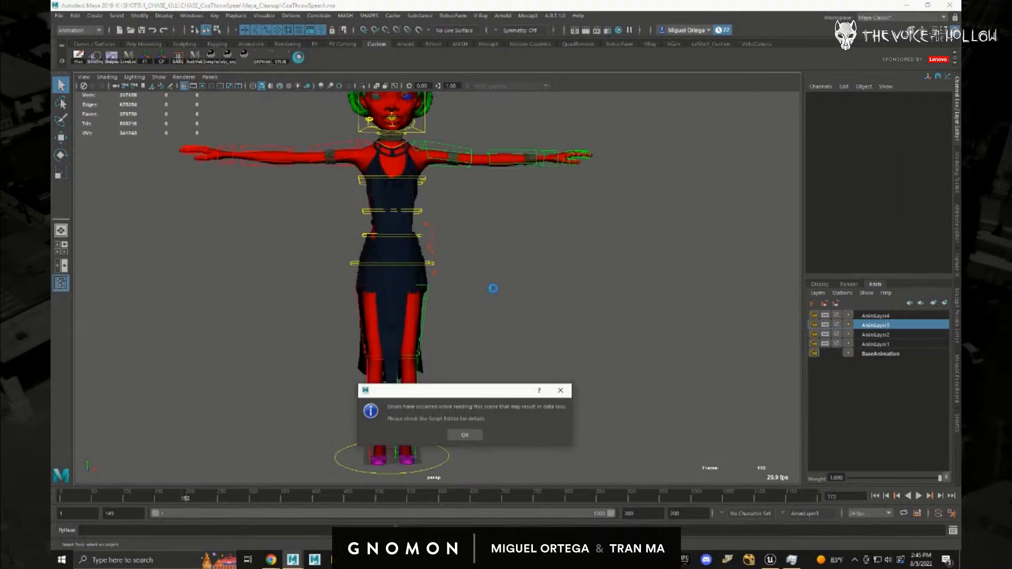
pyautogui.click(466, 438)
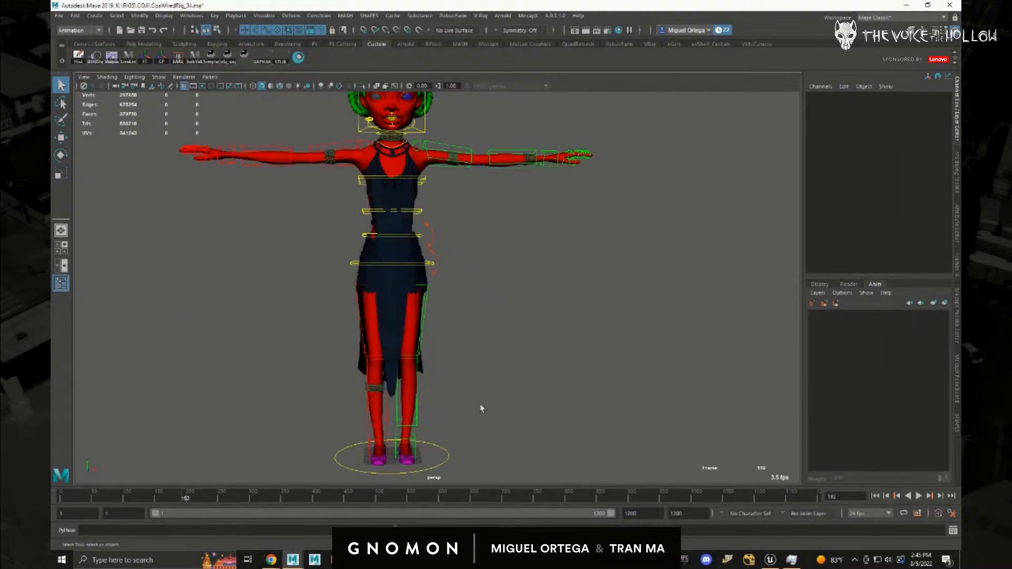
# - Start a file reference and browse from the K: drive's MOCAP-XSENS folder to the processed Coa motion capture takes
pyautogui.click(58, 16)
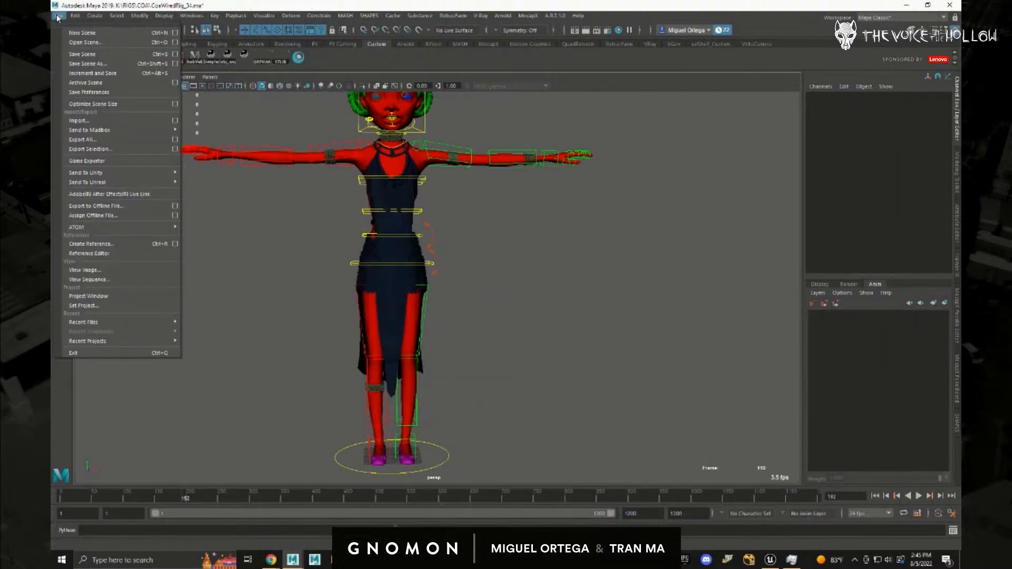
pyautogui.click(121, 244)
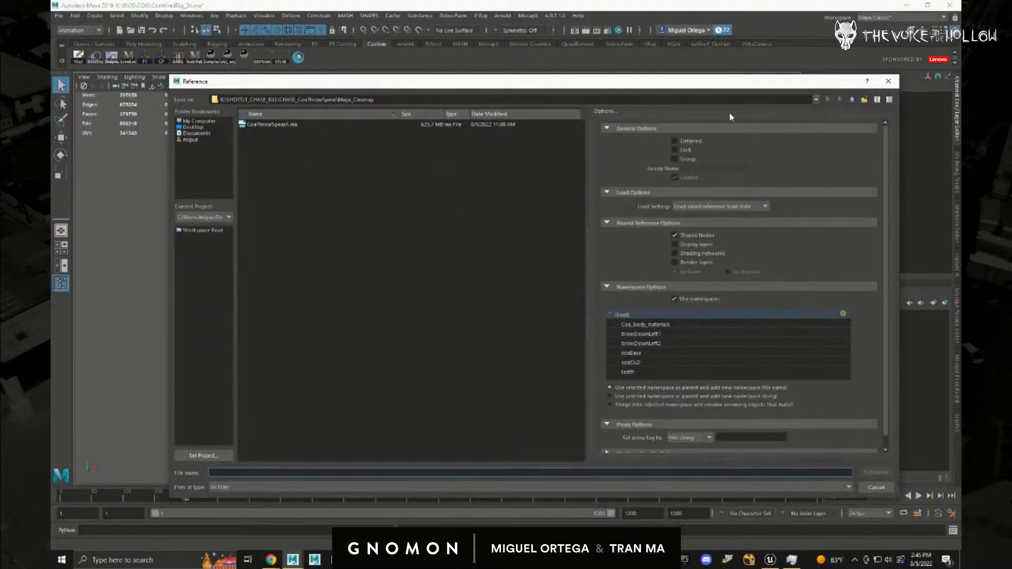
pyautogui.click(853, 100)
pyautogui.click(853, 100)
pyautogui.click(853, 100)
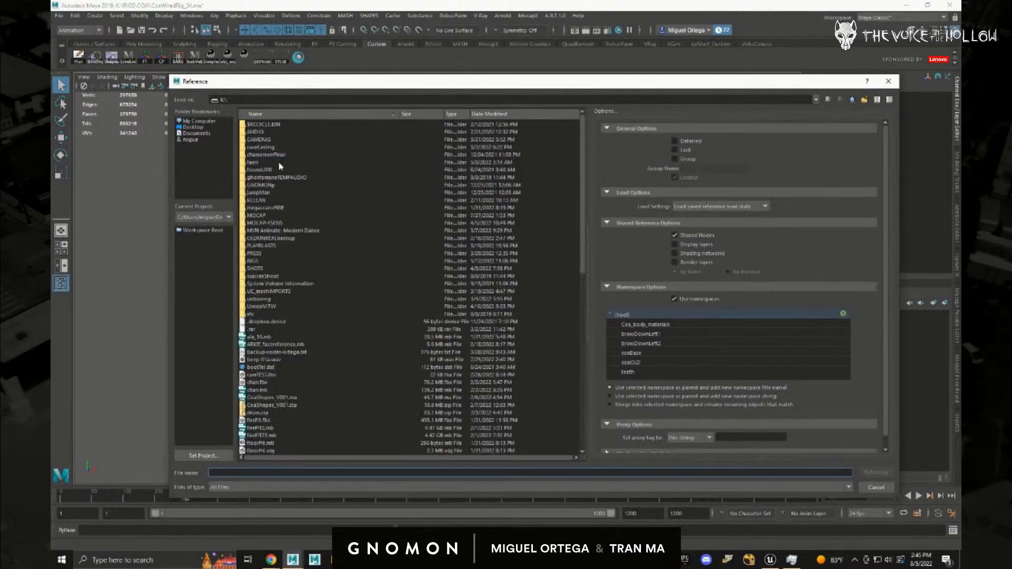
pyautogui.doubleClick(262, 221)
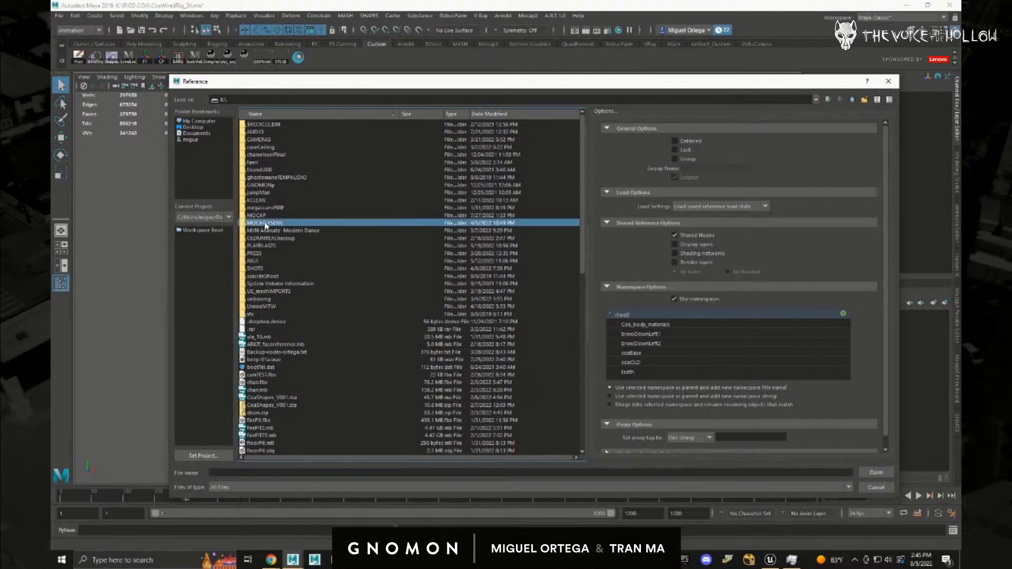
pyautogui.doubleClick(262, 125)
pyautogui.doubleClick(262, 125)
pyautogui.doubleClick(263, 125)
pyautogui.doubleClick(254, 132)
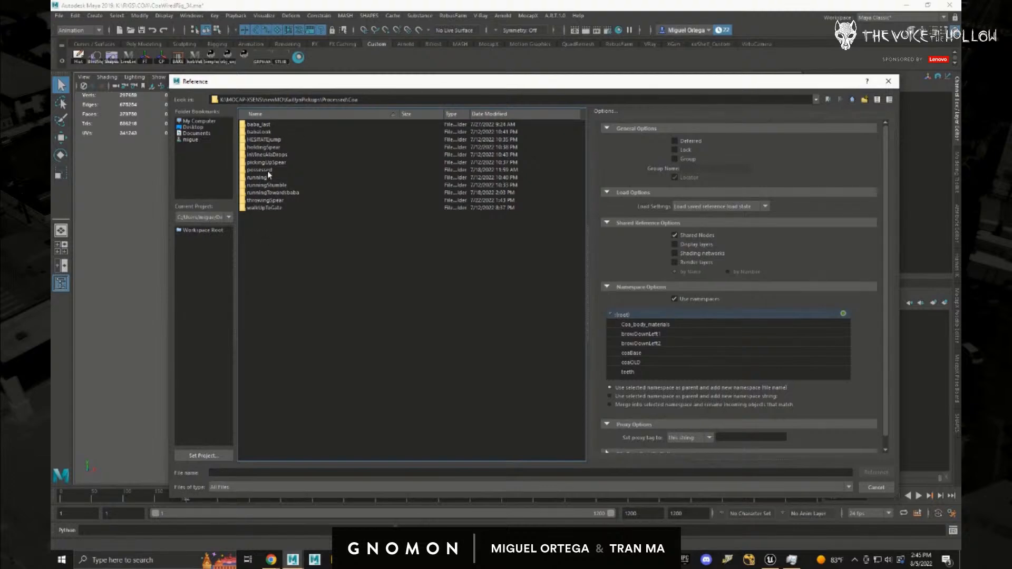
# - Reference firstTest2-064.ma from the throwingSpear folder into the rig scene
pyautogui.click(267, 201)
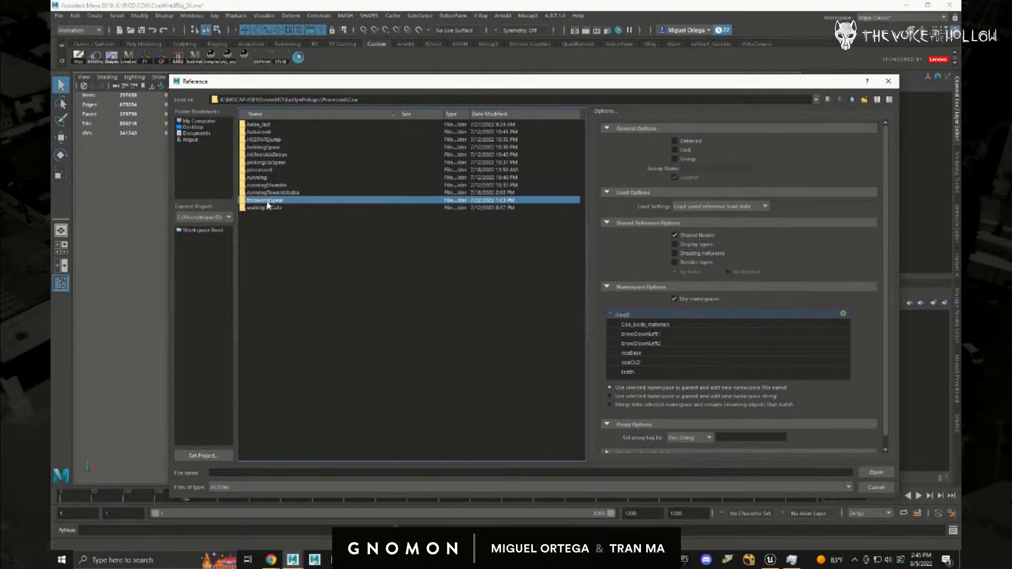
pyautogui.doubleClick(267, 202)
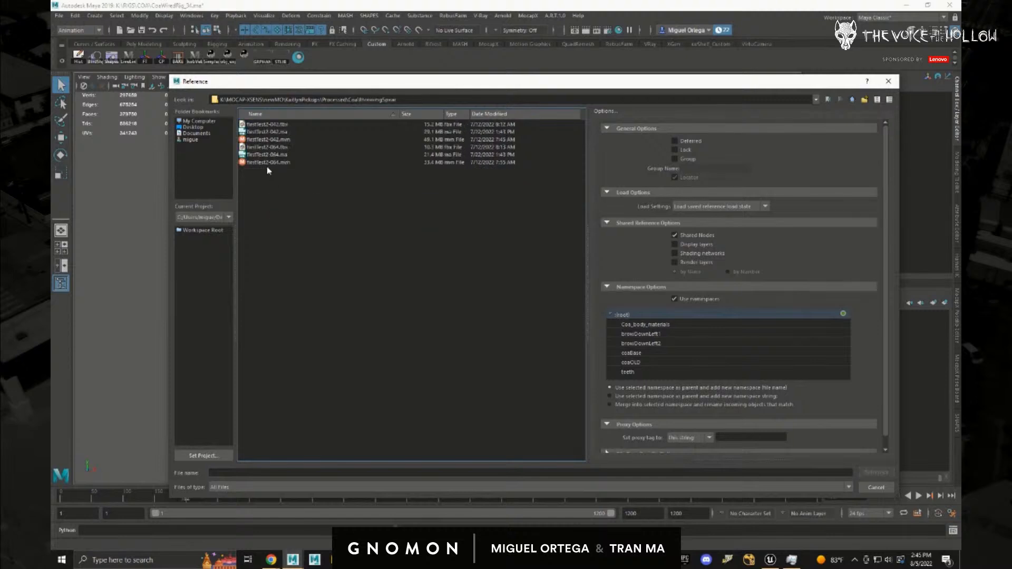
pyautogui.click(274, 154)
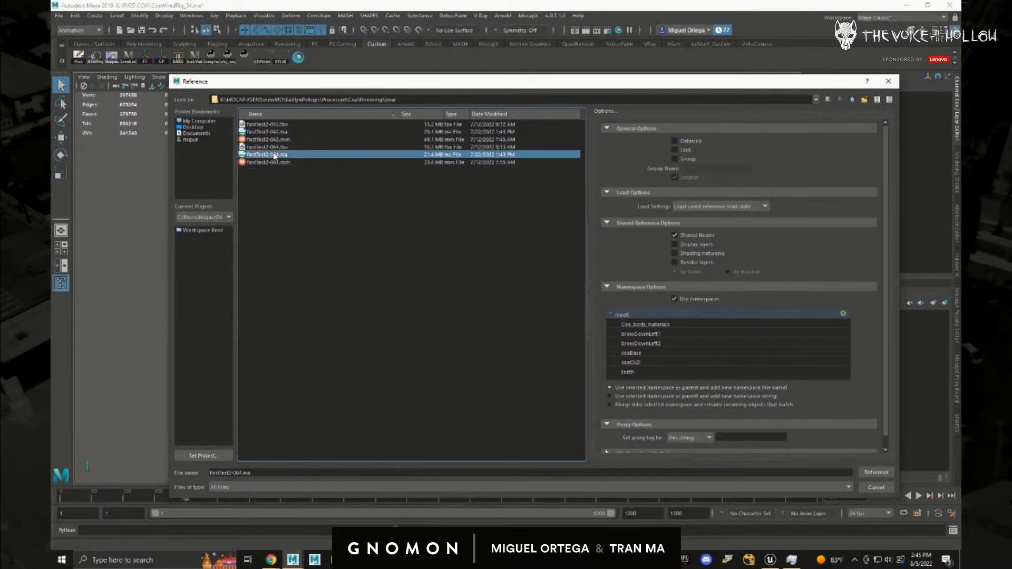
pyautogui.click(277, 133)
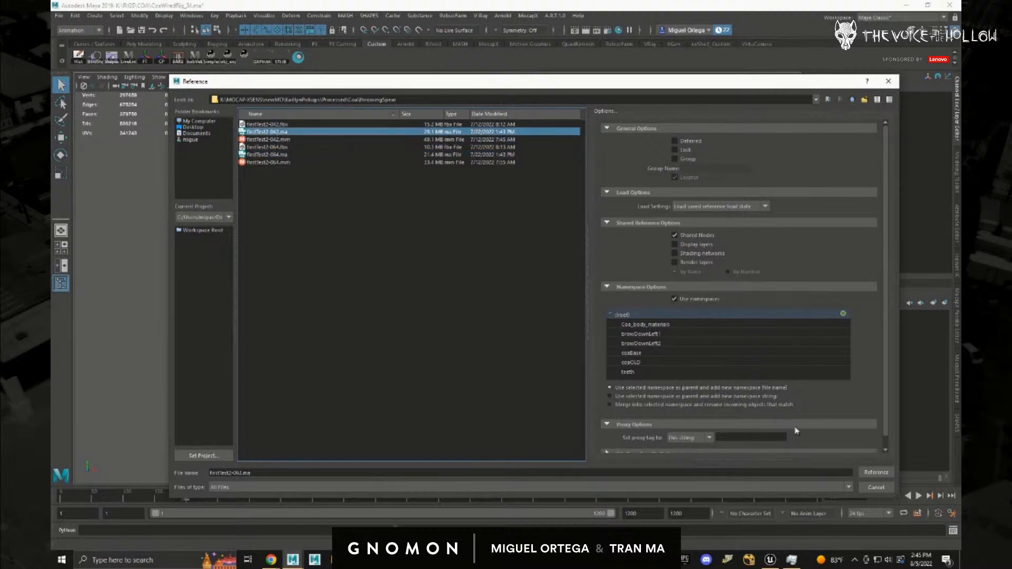
pyautogui.click(269, 155)
pyautogui.click(872, 475)
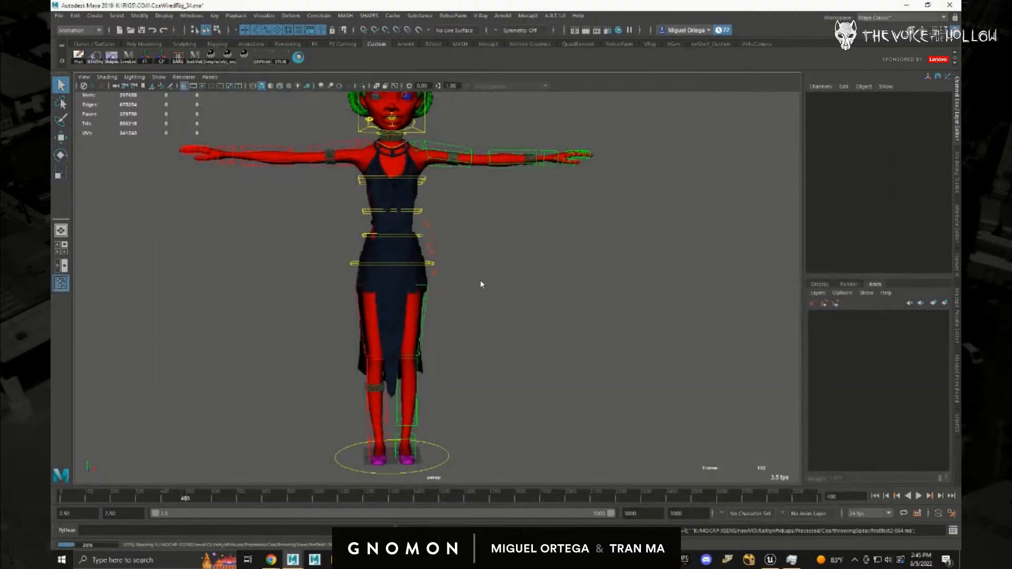
# - Set the rig's HumanIK source to the referenced firstTest2_064 character
pyautogui.keyDown('alt'); pyautogui.moveTo(634, 316); pyautogui.dragTo(524, 285, button='right'); pyautogui.keyUp('alt')
pyautogui.keyDown('alt'); pyautogui.moveTo(524, 285); pyautogui.dragTo(574, 280); pyautogui.keyUp('alt')
pyautogui.click(922, 31)
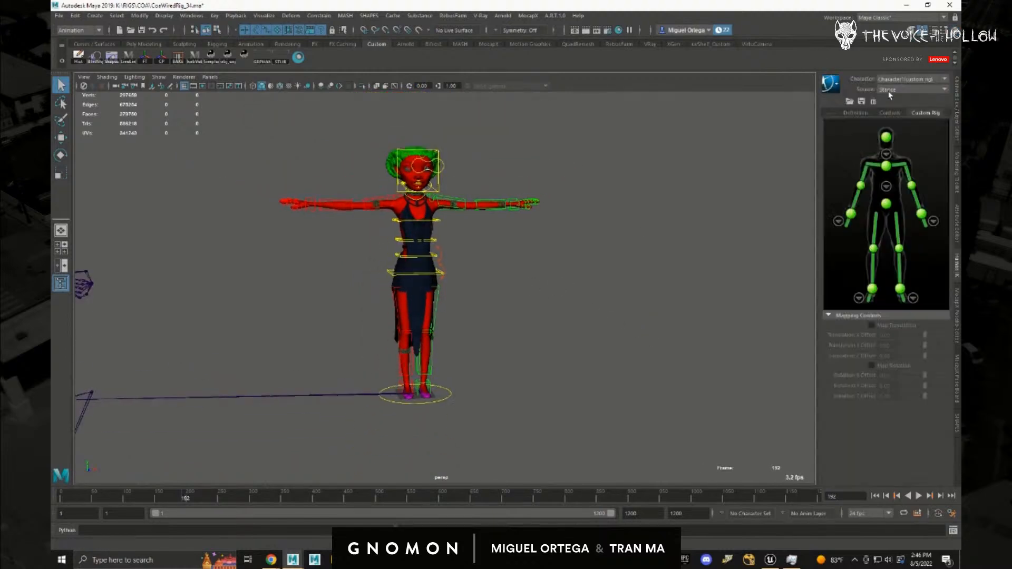
pyautogui.click(894, 94)
pyautogui.click(903, 101)
# - Scrub through the motion capture on the rig to frame 376, examining the character's movement from the side
pyautogui.scroll(-6, 387, 347)
pyautogui.keyDown('alt'); pyautogui.moveTo(386, 347); pyautogui.dragTo(384, 294); pyautogui.keyUp('alt')
pyautogui.scroll(2, 384, 293)
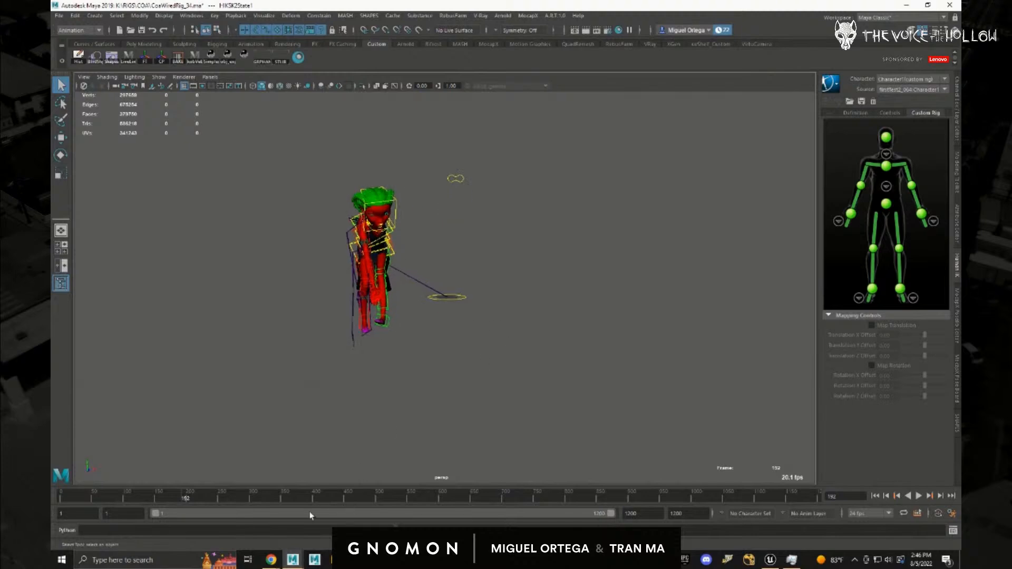
pyautogui.moveTo(214, 500); pyautogui.dragTo(312, 507)
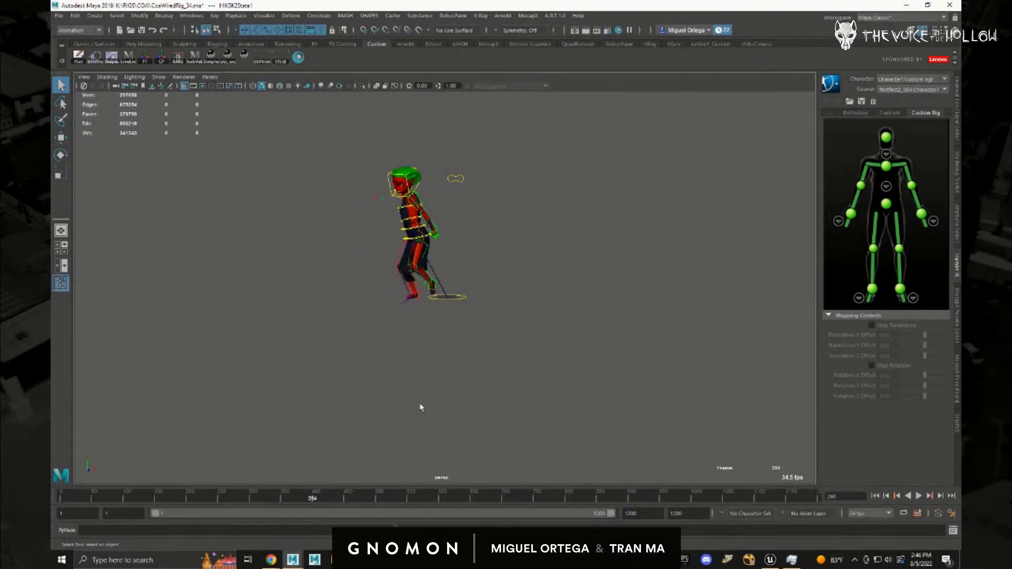
pyautogui.keyDown('alt'); pyautogui.moveTo(492, 414); pyautogui.dragTo(490, 369); pyautogui.keyUp('alt')
pyautogui.keyDown('alt'); pyautogui.moveTo(490, 368); pyautogui.dragTo(524, 364, button='right'); pyautogui.keyUp('alt')
pyautogui.moveTo(302, 496); pyautogui.dragTo(299, 506)
# - Set the playback range to start at frame 375 and play the motion capture
pyautogui.doubleClick(130, 514)
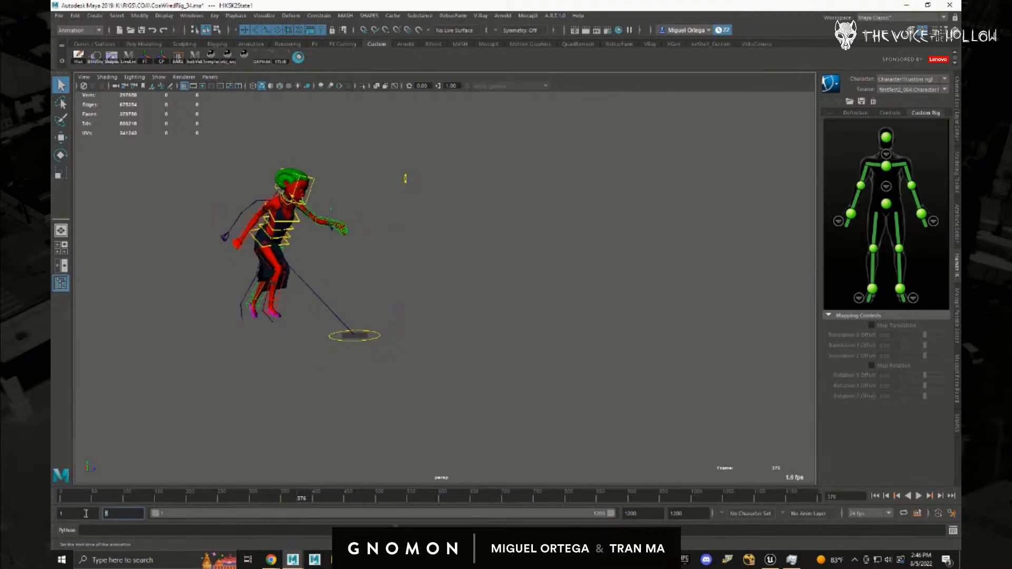
pyautogui.write('375')
pyautogui.press('Return')
pyautogui.hotkey('alt', 'v')
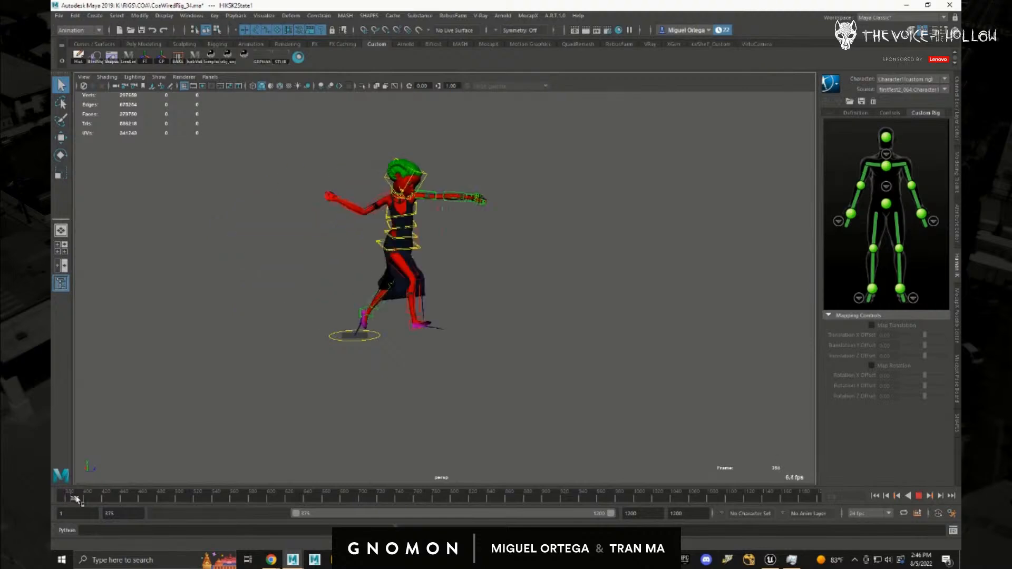
# - Scrub through the first throw and the fall to the ground up to frame 426, keeping the character in view
pyautogui.moveTo(100, 501)
pyautogui.mouseDown()
pyautogui.moveTo(71, 505)
pyautogui.moveTo(83, 508)
pyautogui.mouseUp()
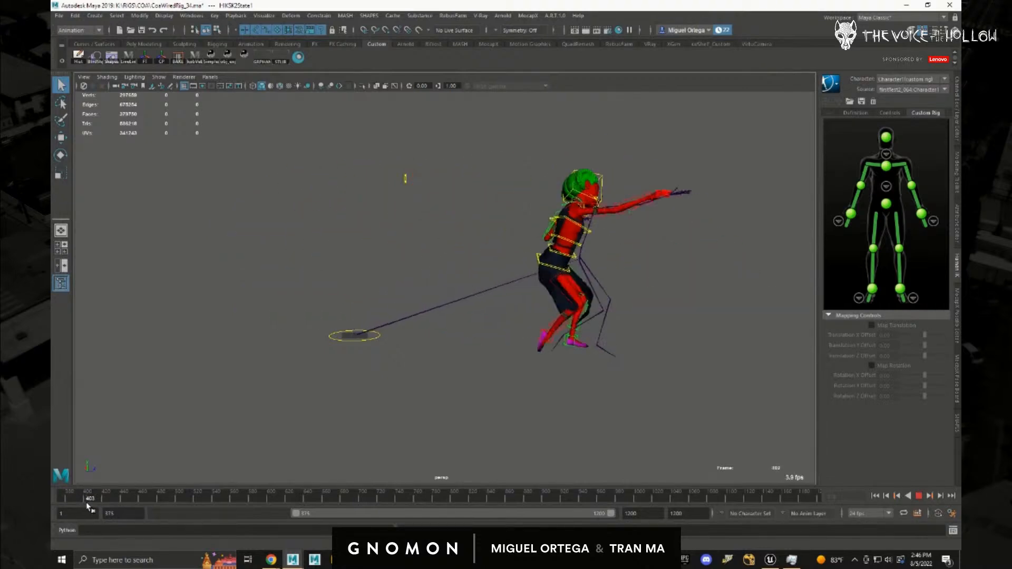
pyautogui.moveTo(93, 504); pyautogui.dragTo(108, 510)
pyautogui.keyDown('alt'); pyautogui.moveTo(538, 418); pyautogui.dragTo(407, 410, button='middle'); pyautogui.keyUp('alt')
pyautogui.keyDown('alt'); pyautogui.moveTo(407, 410); pyautogui.dragTo(407, 412); pyautogui.keyUp('alt')
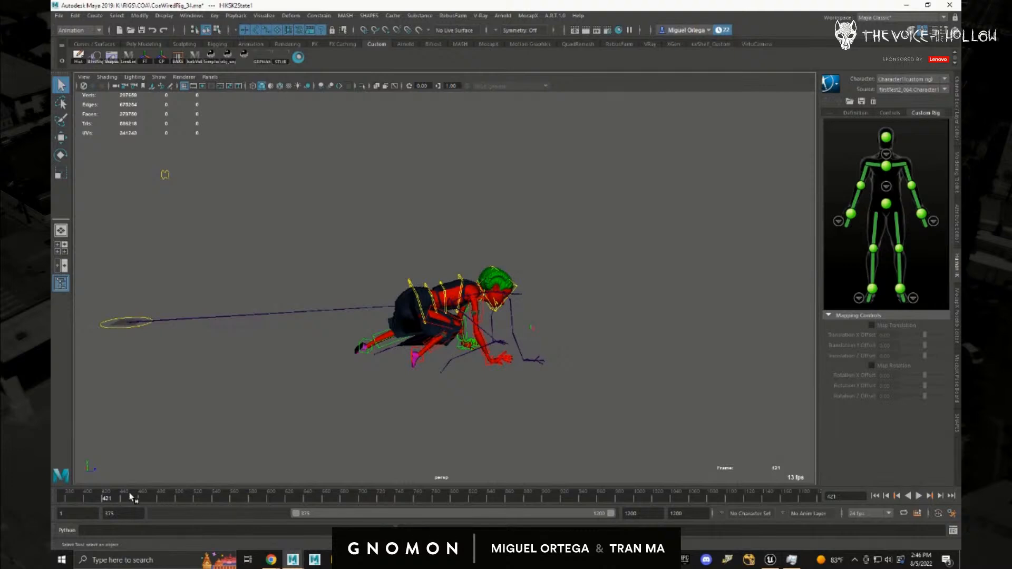
pyautogui.moveTo(112, 501)
pyautogui.mouseDown()
pyautogui.moveTo(177, 505)
pyautogui.moveTo(63, 502)
pyautogui.moveTo(111, 502)
pyautogui.mouseUp()
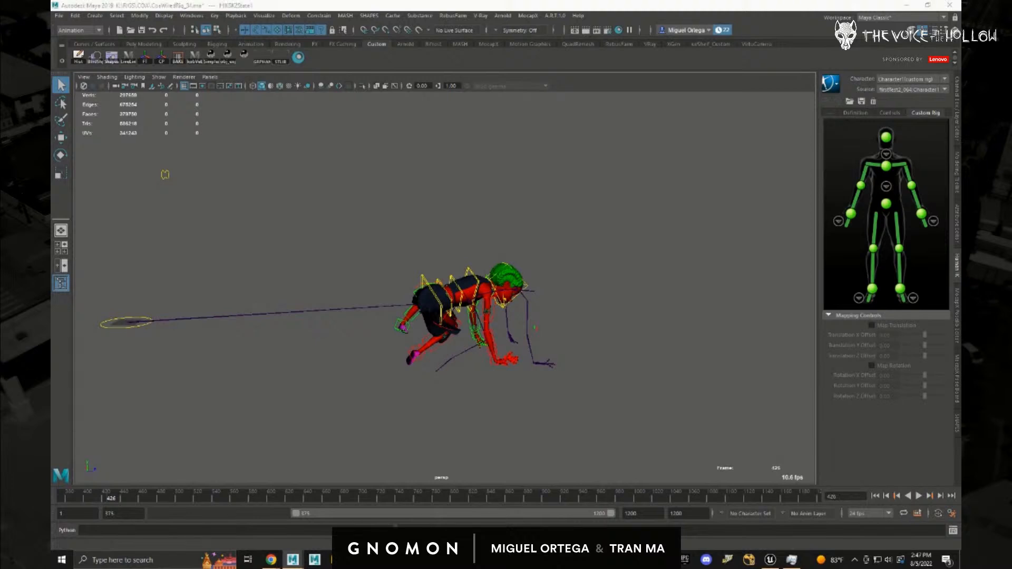
# - Switch to Premiere Pro, review the opening shots of the [MASTER-SPEAR] sequence, and return to Maya
pyautogui.hotkey('alt', 'Tab')
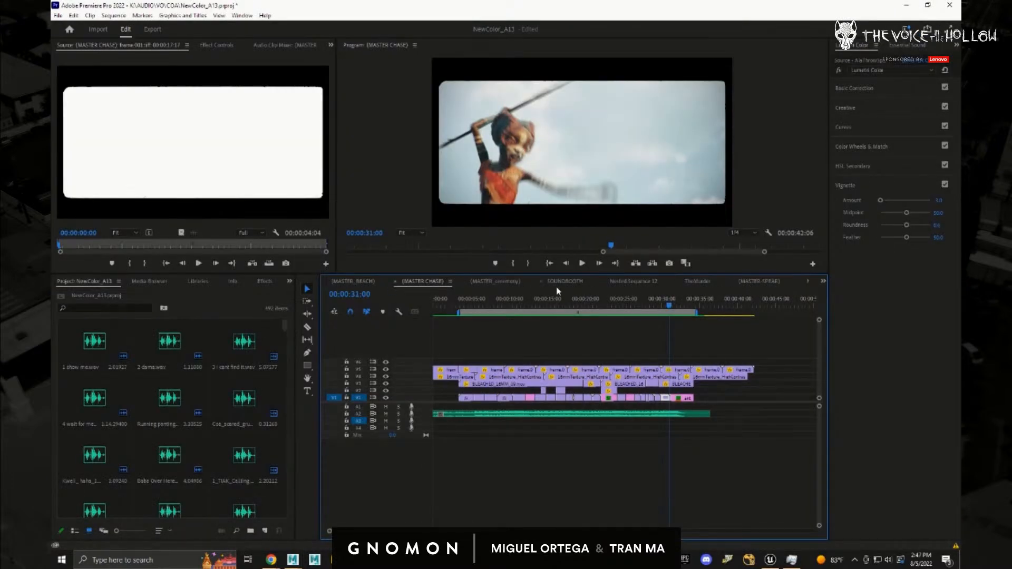
pyautogui.click(763, 280)
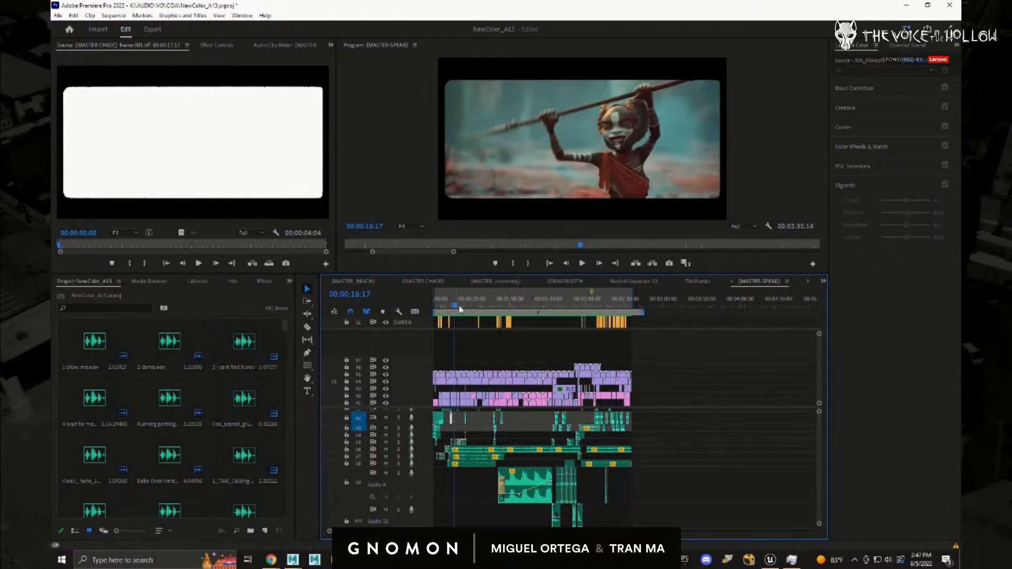
pyautogui.moveTo(433, 311); pyautogui.dragTo(441, 308)
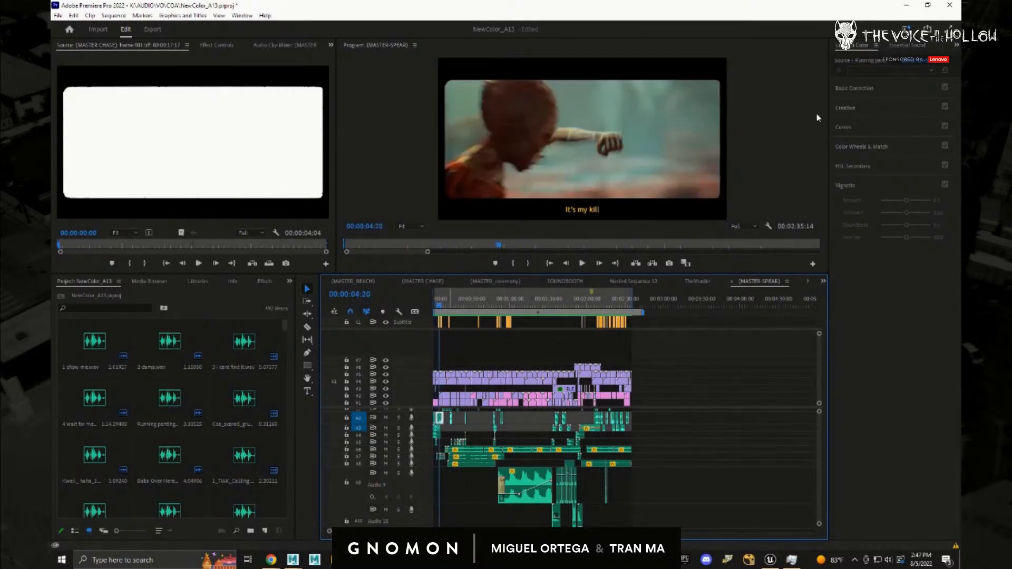
pyautogui.click(928, 6)
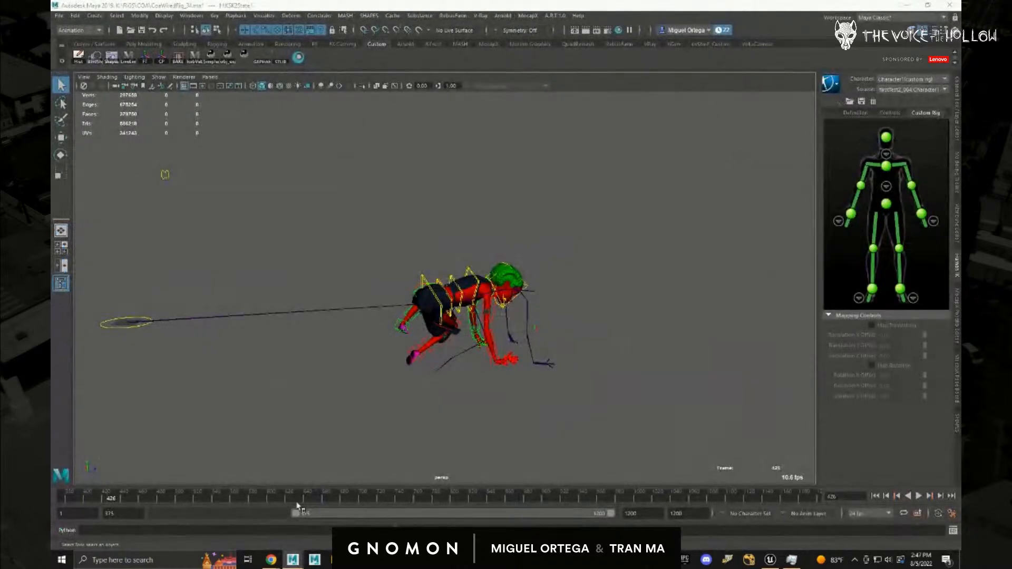
# - Scrub the motion capture to frame 442, check a later moment in the edited sequence, and return to the rig scene
pyautogui.moveTo(121, 504)
pyautogui.mouseDown()
pyautogui.moveTo(170, 501)
pyautogui.moveTo(120, 500)
pyautogui.moveTo(131, 501)
pyautogui.mouseUp()
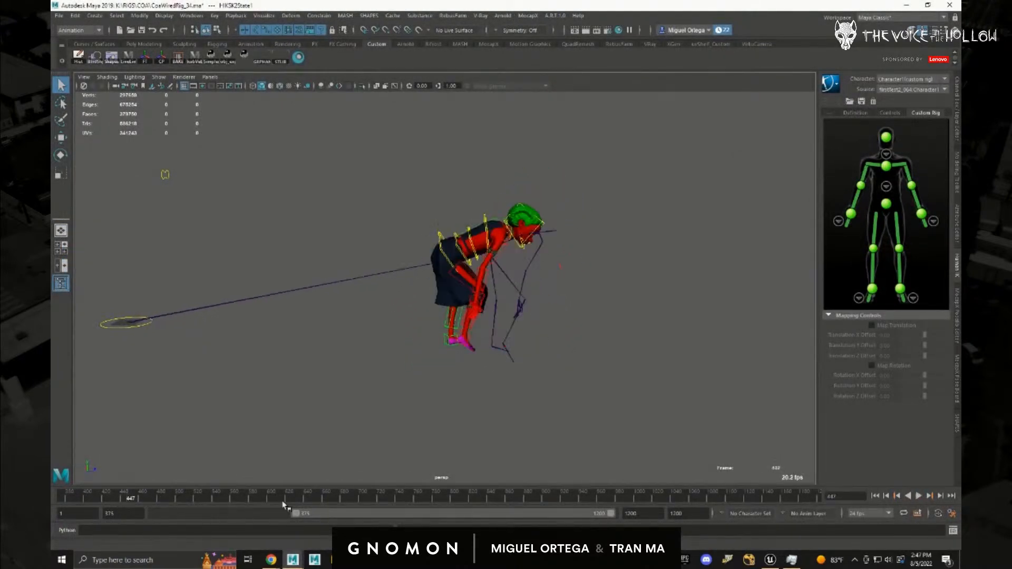
pyautogui.click(423, 560)
pyautogui.moveTo(591, 302)
pyautogui.mouseDown()
pyautogui.moveTo(574, 303)
pyautogui.moveTo(593, 305)
pyautogui.mouseUp()
pyautogui.click(907, 5)
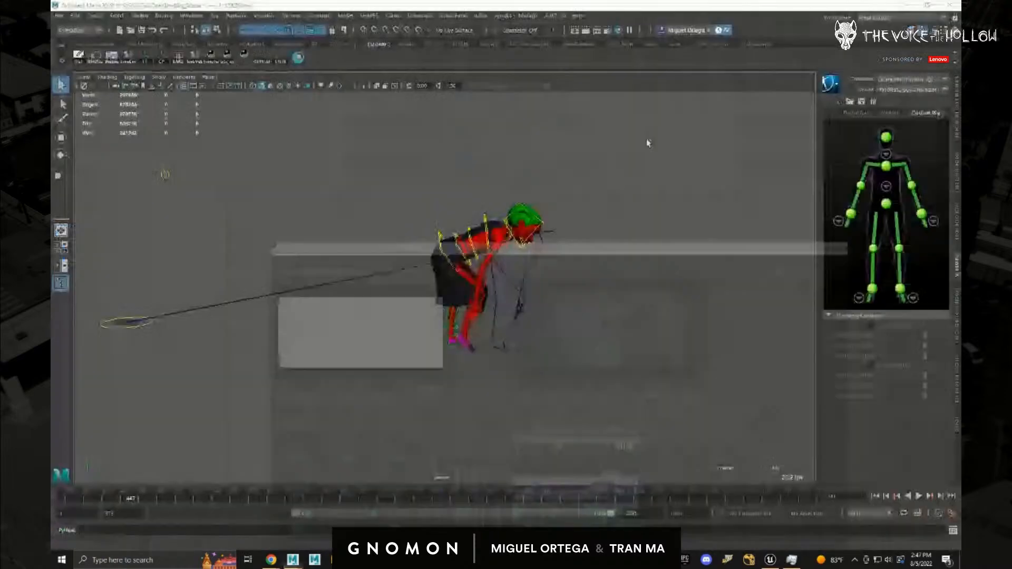
# - Scrub further along the motion capture take to frame 1011 and examine the throwing pose there
pyautogui.moveTo(231, 497); pyautogui.dragTo(642, 513)
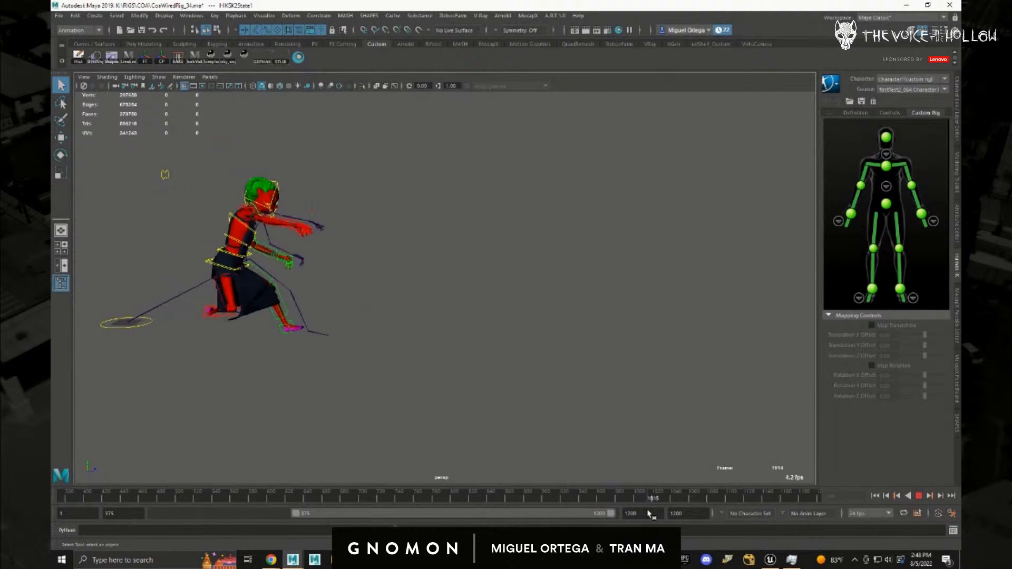
pyautogui.moveTo(651, 513); pyautogui.dragTo(642, 514)
pyautogui.moveTo(211, 495); pyautogui.dragTo(542, 500)
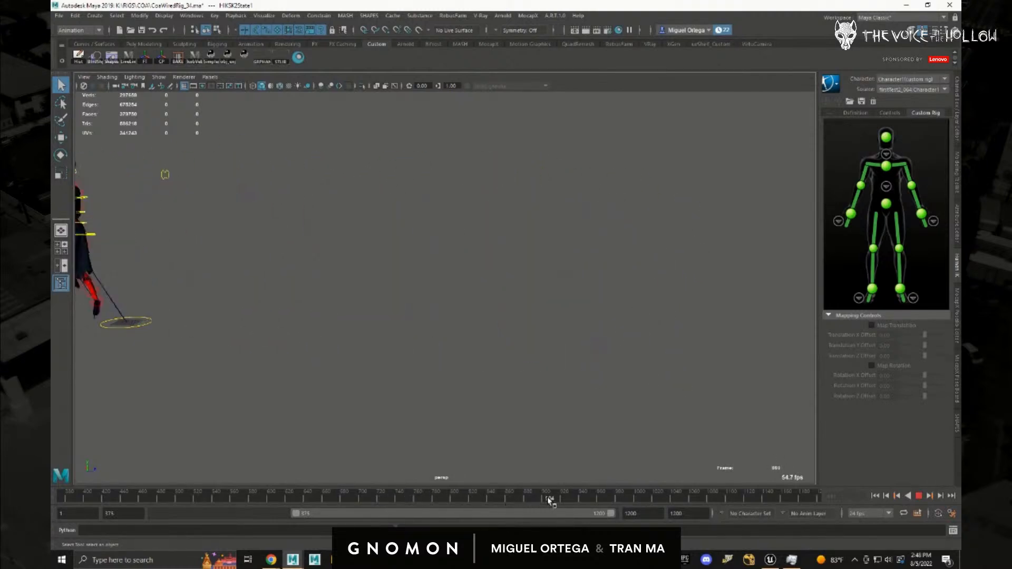
pyautogui.moveTo(642, 497)
pyautogui.mouseDown()
pyautogui.moveTo(731, 495)
pyautogui.moveTo(626, 492)
pyautogui.moveTo(648, 492)
pyautogui.mouseUp()
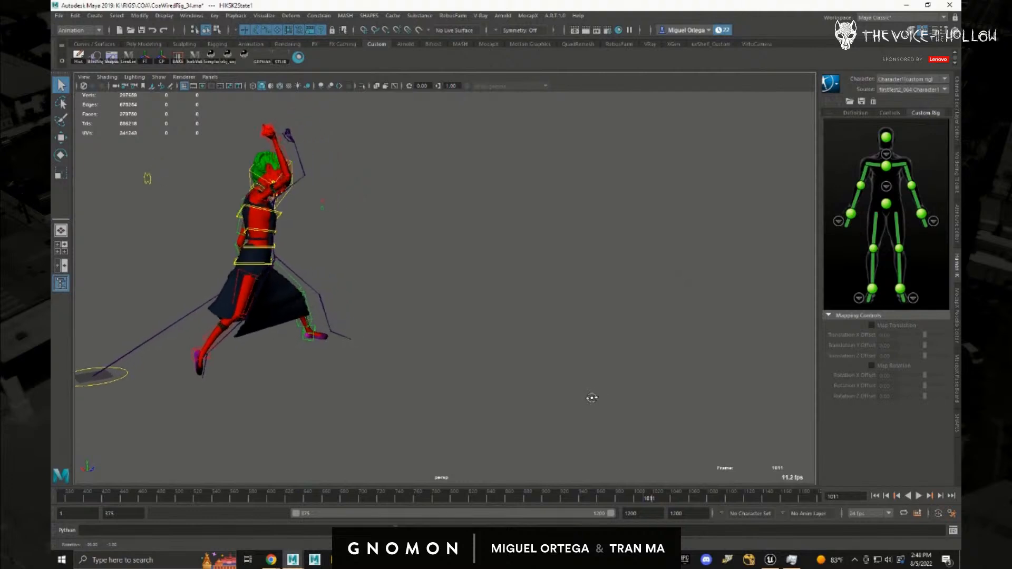
# - Scrub the motion capture take to locate the throw, and set the playback range start to frame 980
pyautogui.moveTo(652, 501)
pyautogui.mouseDown()
pyautogui.moveTo(627, 499)
pyautogui.moveTo(666, 499)
pyautogui.moveTo(63, 500)
pyautogui.moveTo(519, 511)
pyautogui.moveTo(662, 508)
pyautogui.moveTo(637, 503)
pyautogui.moveTo(651, 497)
pyautogui.moveTo(631, 501)
pyautogui.moveTo(669, 499)
pyautogui.moveTo(641, 500)
pyautogui.moveTo(649, 498)
pyautogui.mouseUp()
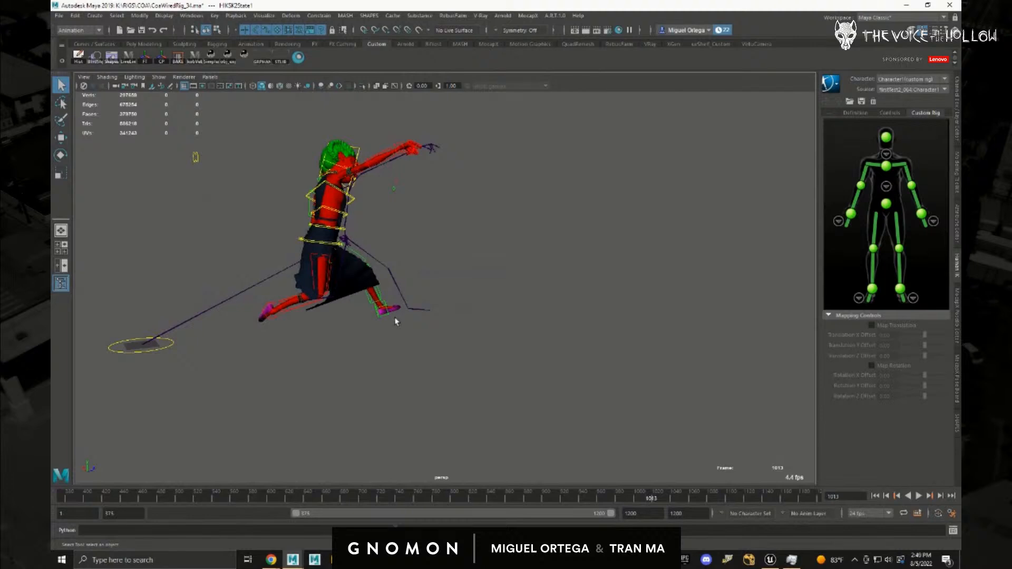
pyautogui.moveTo(633, 495); pyautogui.dragTo(86, 509)
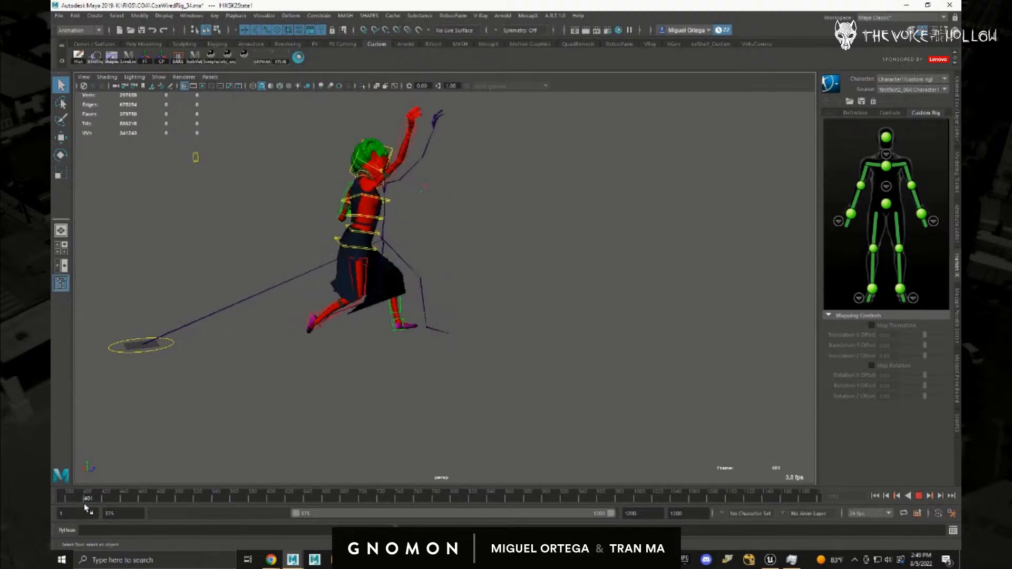
pyautogui.moveTo(85, 507)
pyautogui.mouseDown()
pyautogui.moveTo(656, 505)
pyautogui.moveTo(79, 514)
pyautogui.moveTo(661, 525)
pyautogui.moveTo(630, 517)
pyautogui.mouseUp()
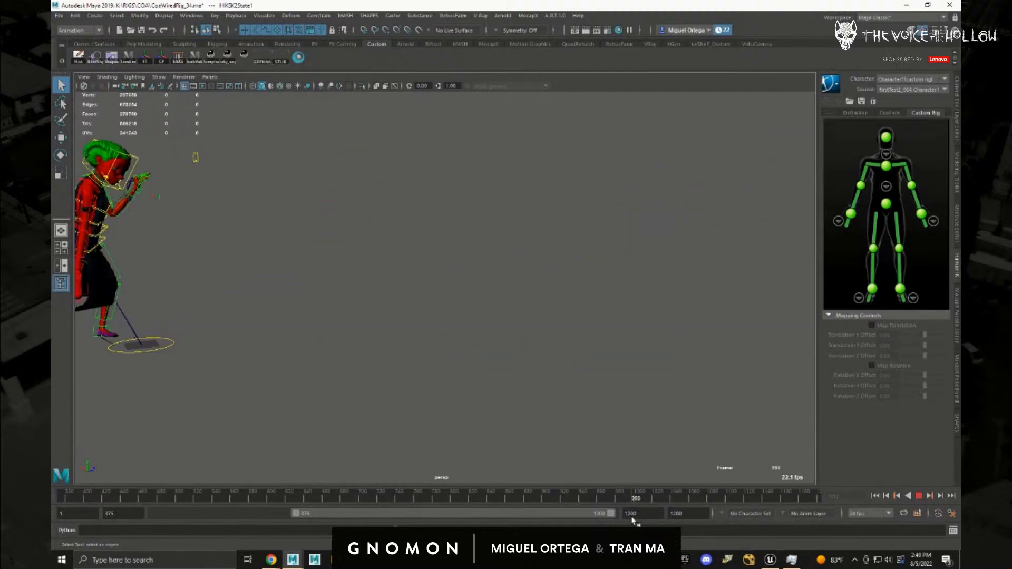
pyautogui.keyDown('alt'); pyautogui.moveTo(354, 371); pyautogui.dragTo(382, 379, button='middle'); pyautogui.keyUp('alt')
pyautogui.moveTo(637, 498); pyautogui.dragTo(612, 502)
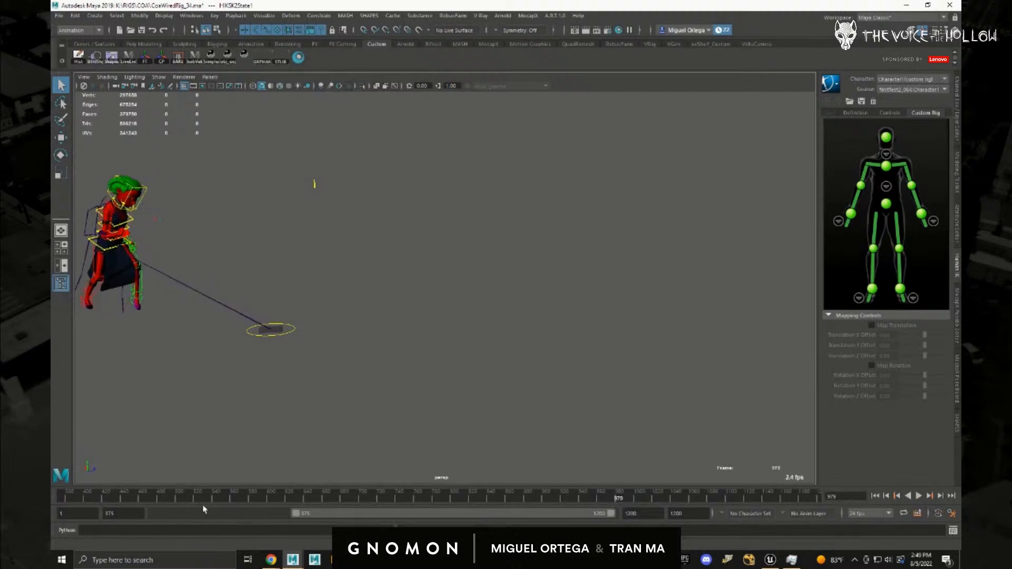
pyautogui.write('980')
pyautogui.press('Return')
# - Play the take to locate the end of the action, set the playback range end to frame 1105, and replay it
pyautogui.hotkey('alt', 'v')
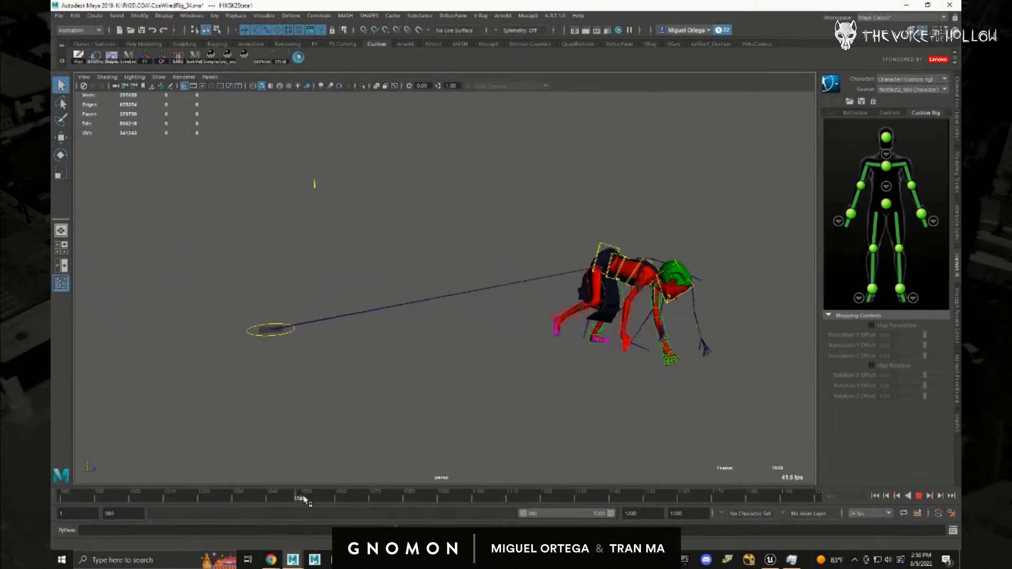
pyautogui.hotkey('alt', 'v')
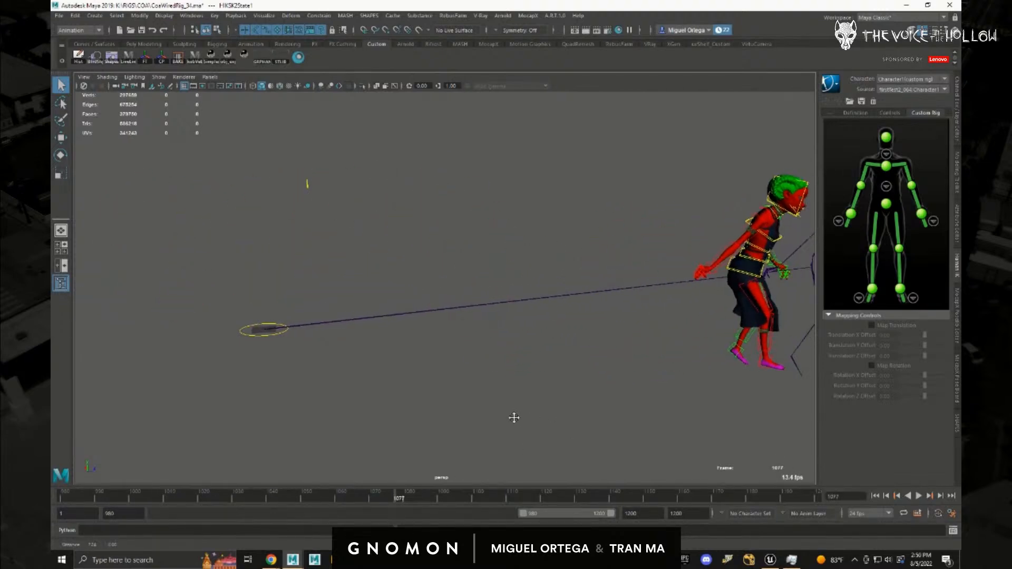
pyautogui.hotkey('alt', 'v')
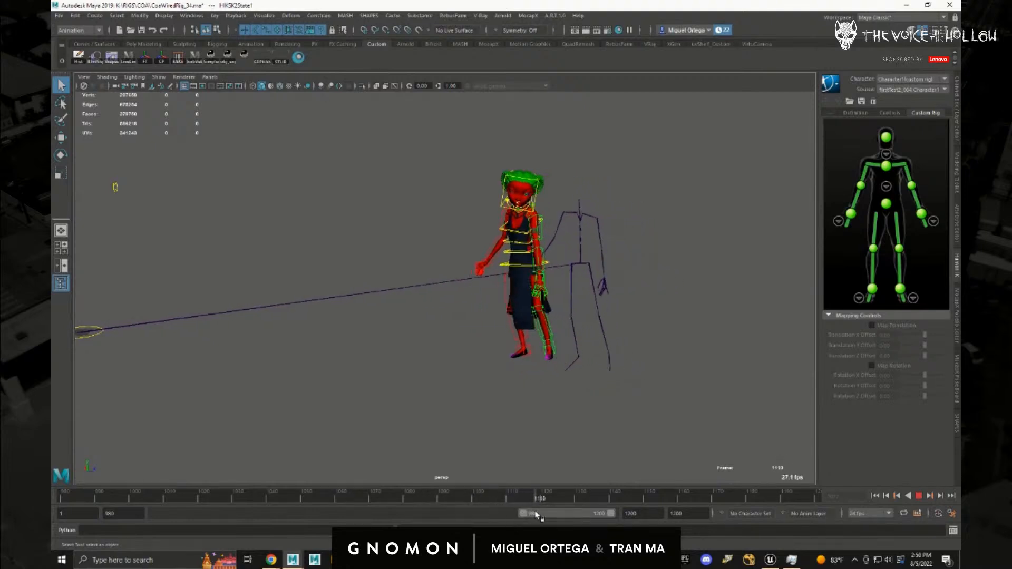
pyautogui.moveTo(502, 521); pyautogui.dragTo(491, 520)
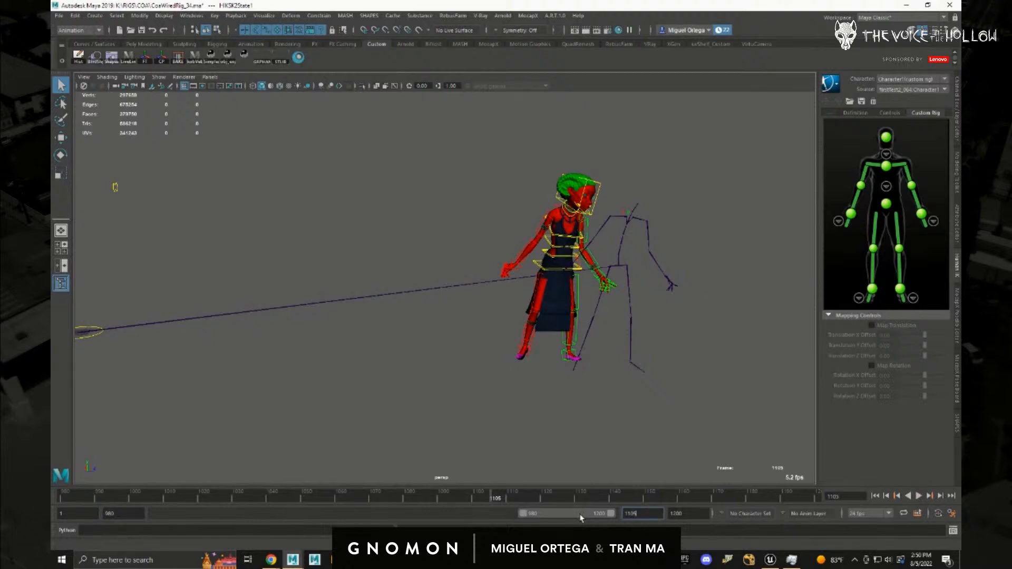
pyautogui.hotkey('alt', 'v')
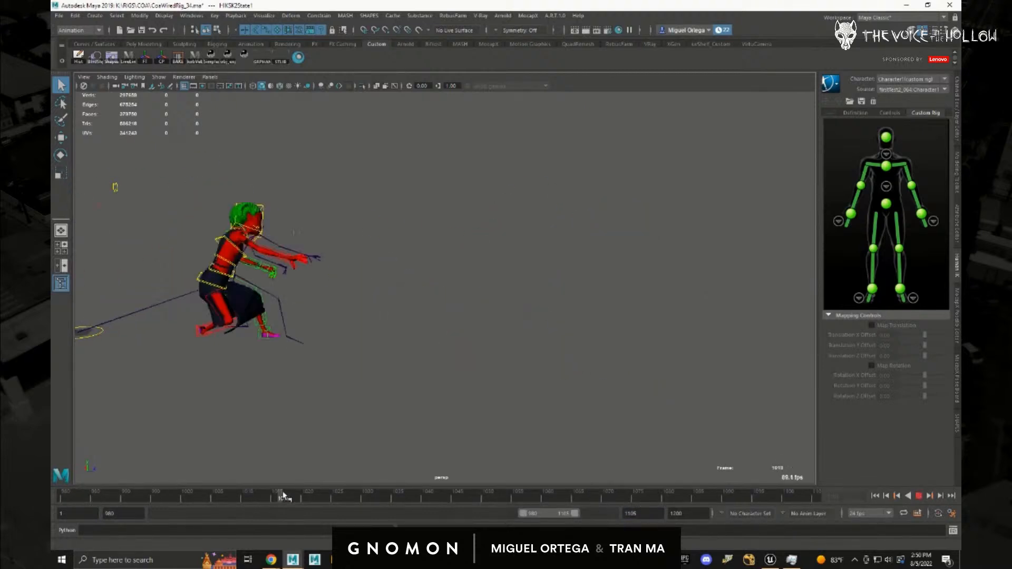
# - Bake the retargeted motion capture to the custom rig, and scrub the baked animation to frame 1003
pyautogui.moveTo(668, 496); pyautogui.dragTo(751, 496)
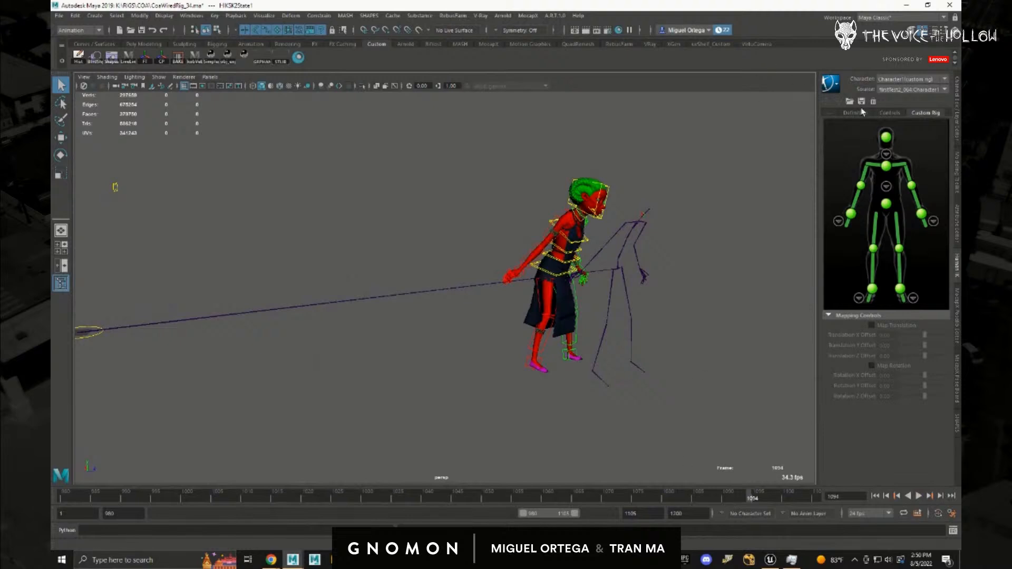
pyautogui.click(841, 85)
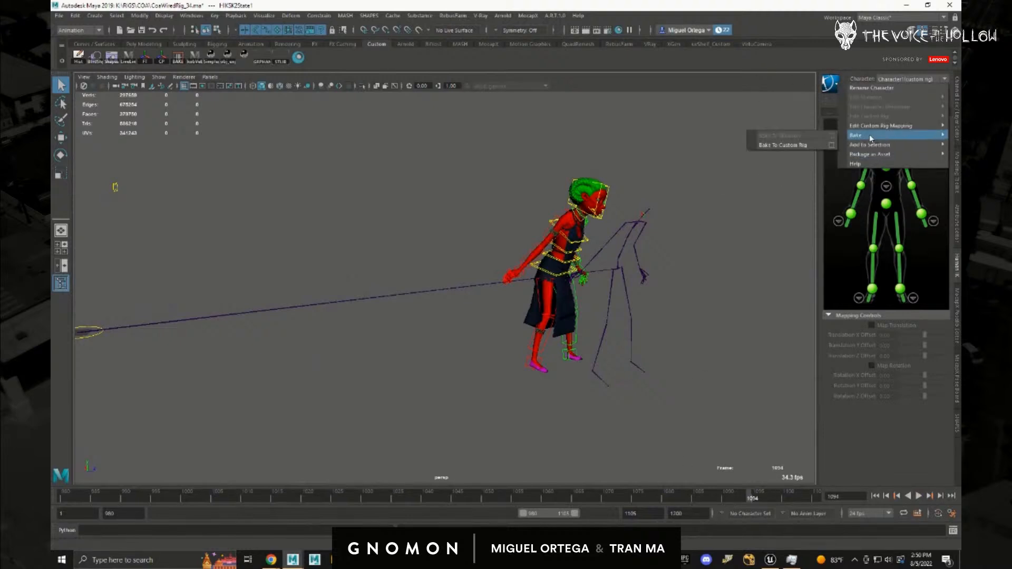
pyautogui.click(791, 141)
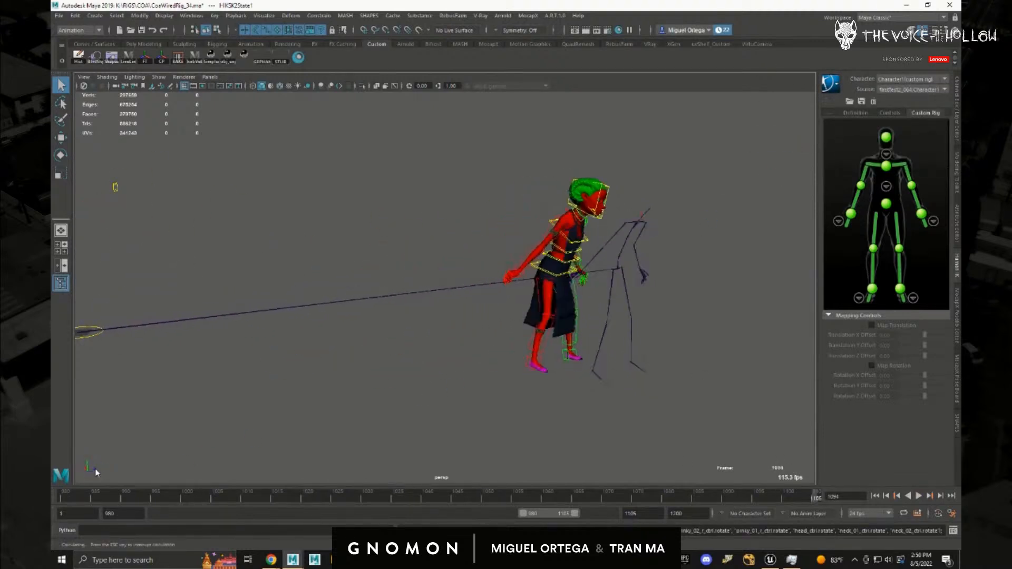
pyautogui.keyDown('alt'); pyautogui.moveTo(617, 422); pyautogui.dragTo(401, 333); pyautogui.keyUp('alt')
pyautogui.keyDown('alt'); pyautogui.moveTo(401, 333); pyautogui.dragTo(517, 337, button='middle'); pyautogui.keyUp('alt')
pyautogui.moveTo(517, 337)
pyautogui.keyDown('alt'); pyautogui.mouseDown(button='right')
pyautogui.moveTo(561, 301)
pyautogui.moveTo(458, 285)
pyautogui.moveTo(423, 328)
pyautogui.moveTo(390, 324)
pyautogui.mouseUp(button='right'); pyautogui.keyUp('alt')
pyautogui.keyDown('alt'); pyautogui.moveTo(450, 345); pyautogui.dragTo(466, 344); pyautogui.keyUp('alt')
pyautogui.moveTo(311, 502); pyautogui.dragTo(151, 498)
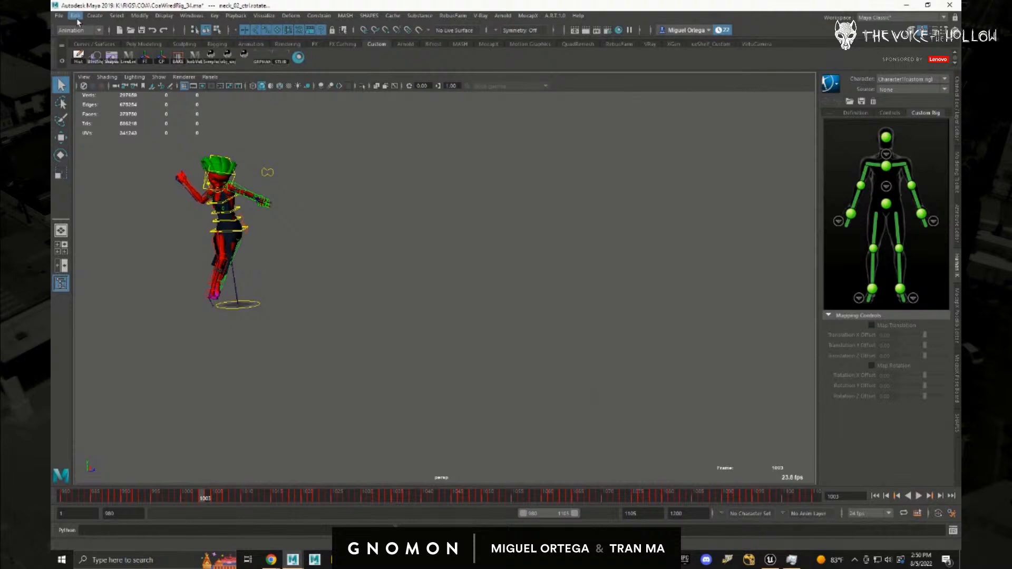
# - Unload the FirstTest2-064.ma motion capture reference in the Reference Editor and close the editor
pyautogui.keyDown('alt'); pyautogui.moveTo(222, 158); pyautogui.dragTo(369, 188); pyautogui.keyUp('alt')
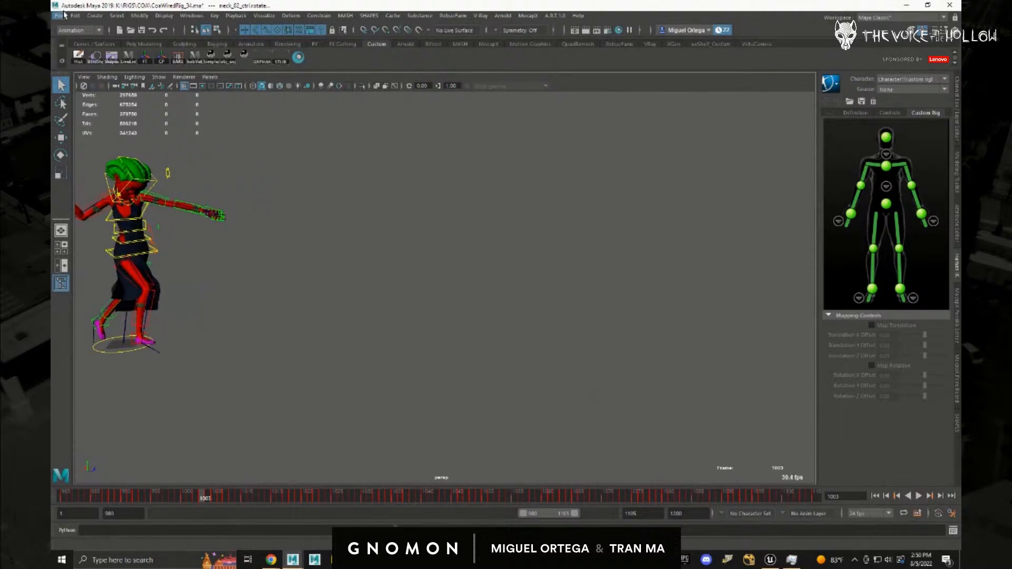
pyautogui.click(59, 15)
pyautogui.click(125, 253)
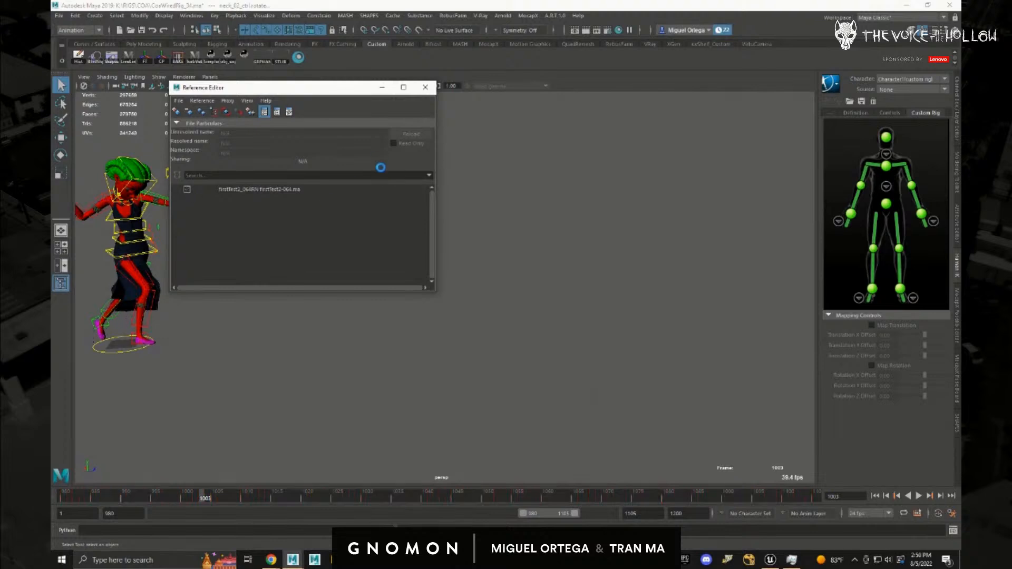
pyautogui.click(424, 87)
# - Play and scrub the baked throw on the Coa rig, returning to the range start at frame 980
pyautogui.keyDown('alt'); pyautogui.moveTo(336, 301); pyautogui.dragTo(548, 327); pyautogui.keyUp('alt')
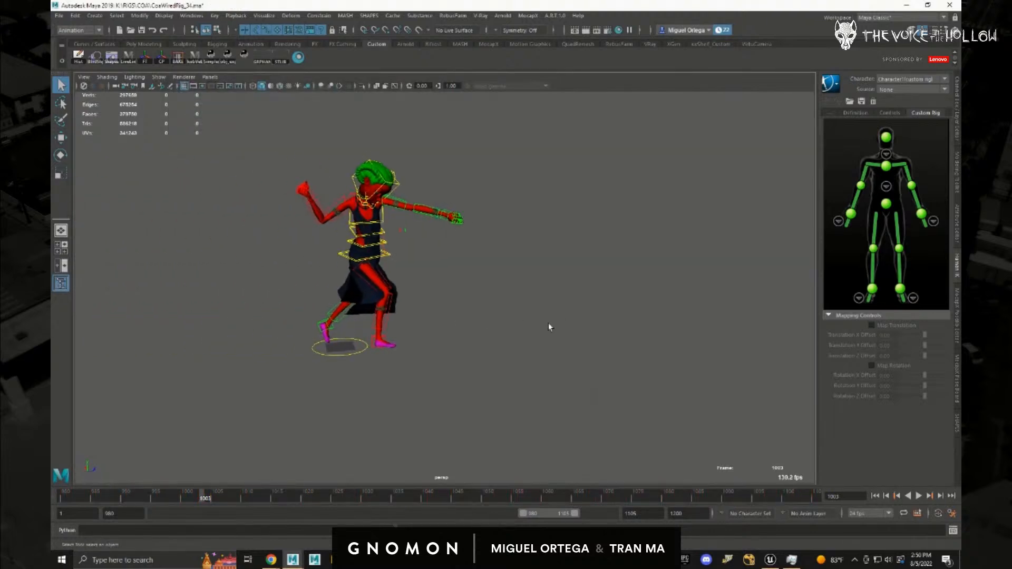
pyautogui.keyDown('alt'); pyautogui.moveTo(587, 316); pyautogui.dragTo(666, 339, button='right'); pyautogui.keyUp('alt')
pyautogui.keyDown('alt'); pyautogui.moveTo(617, 319); pyautogui.dragTo(627, 351, button='middle'); pyautogui.keyUp('alt')
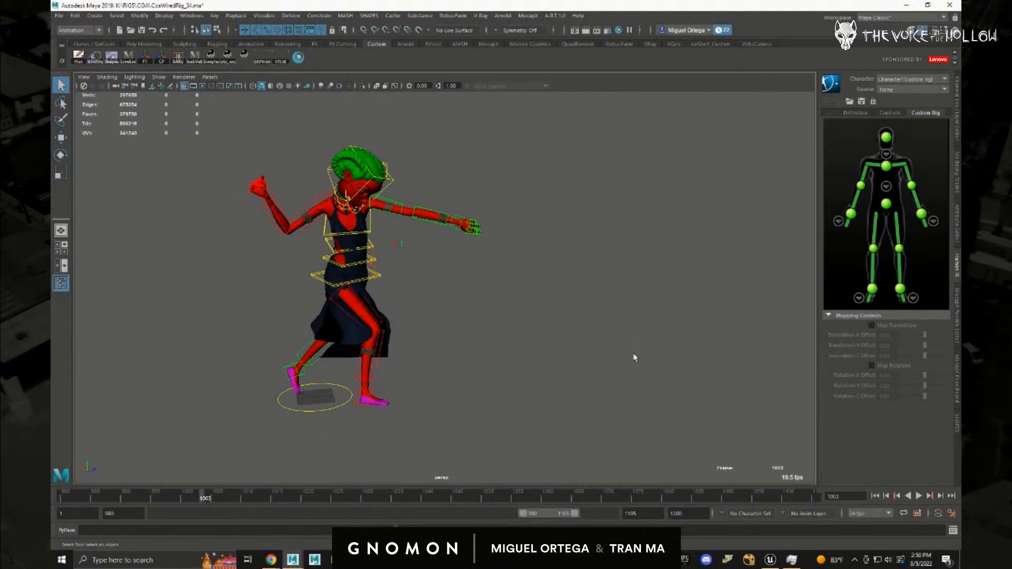
pyautogui.moveTo(249, 496); pyautogui.dragTo(63, 497)
pyautogui.hotkey('alt', 'v')
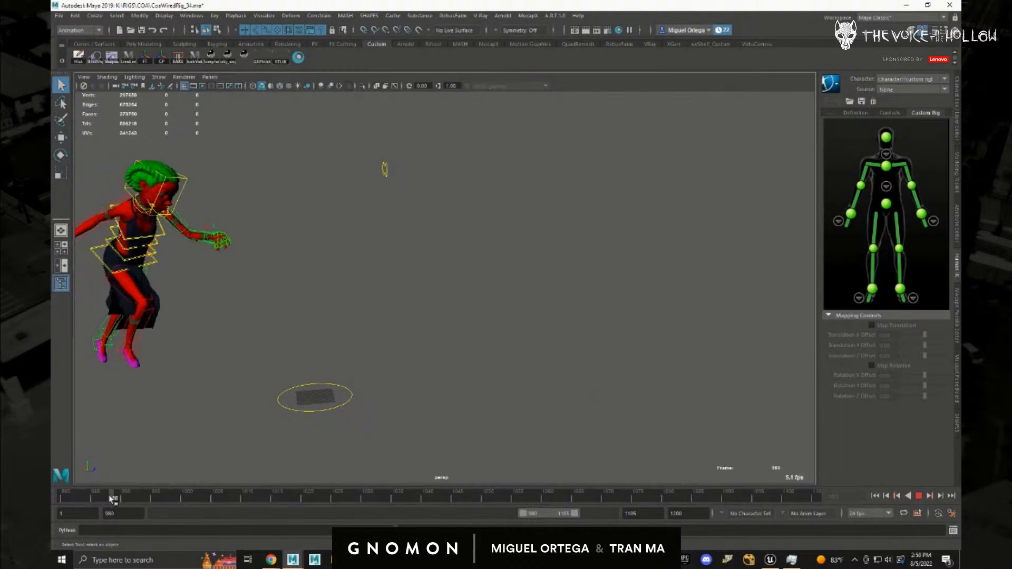
pyautogui.moveTo(210, 491); pyautogui.dragTo(290, 505)
pyautogui.scroll(-2, 552, 372)
pyautogui.keyDown('alt'); pyautogui.moveTo(538, 397); pyautogui.dragTo(524, 399); pyautogui.keyUp('alt')
pyautogui.moveTo(284, 498); pyautogui.dragTo(51, 500)
pyautogui.keyDown('alt'); pyautogui.moveTo(264, 350); pyautogui.dragTo(321, 355, button='middle'); pyautogui.keyUp('alt')
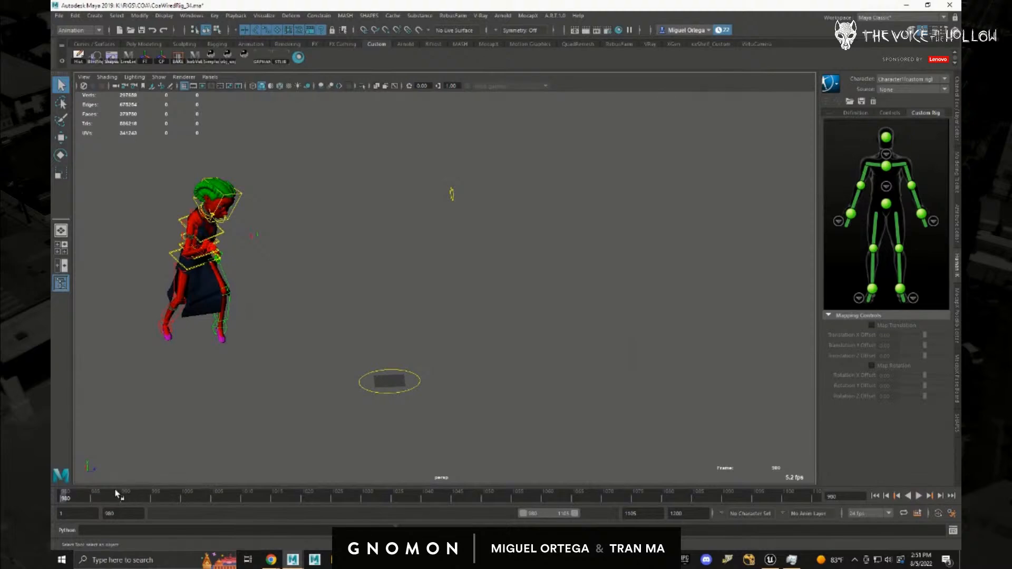
# - Go to frame 990 and examine the baked pose from several angles, including close views of the torso and right hand
pyautogui.moveTo(118, 494); pyautogui.dragTo(146, 498)
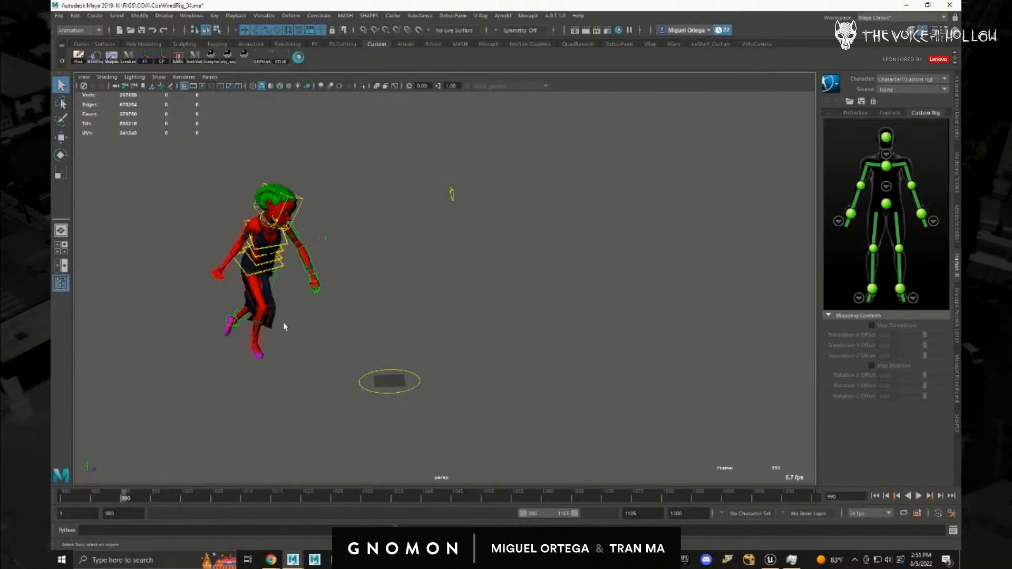
pyautogui.keyDown('alt'); pyautogui.moveTo(284, 326); pyautogui.dragTo(411, 349, button='middle'); pyautogui.keyUp('alt')
pyautogui.keyDown('alt'); pyautogui.moveTo(293, 244); pyautogui.dragTo(312, 400, button='right'); pyautogui.keyUp('alt')
pyautogui.keyDown('alt'); pyautogui.moveTo(311, 400); pyautogui.dragTo(580, 362, button='middle'); pyautogui.keyUp('alt')
pyautogui.keyDown('alt'); pyautogui.moveTo(654, 301); pyautogui.dragTo(325, 334, button='right'); pyautogui.keyUp('alt')
pyautogui.keyDown('alt'); pyautogui.moveTo(569, 367); pyautogui.dragTo(804, 441); pyautogui.keyUp('alt')
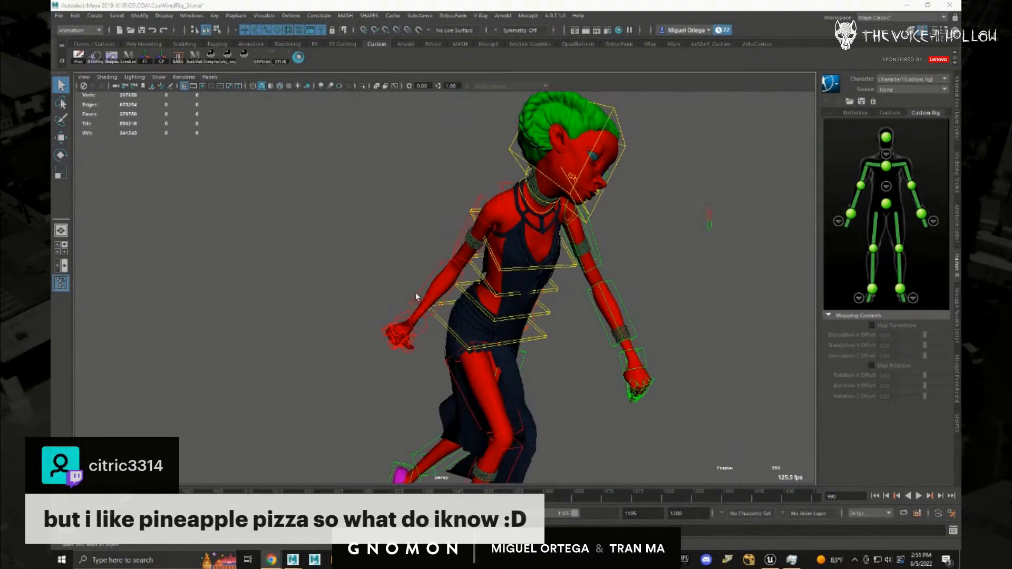
pyautogui.keyDown('alt'); pyautogui.moveTo(595, 339); pyautogui.dragTo(582, 324); pyautogui.keyUp('alt')
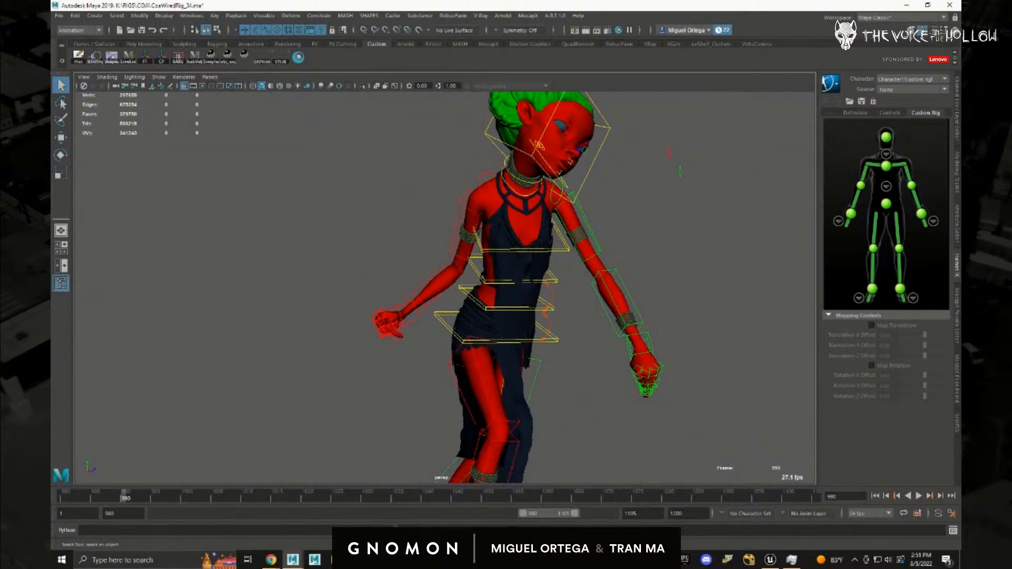
pyautogui.moveTo(530, 350)
pyautogui.keyDown('alt'); pyautogui.mouseDown(button='right')
pyautogui.moveTo(504, 339)
pyautogui.moveTo(526, 341)
pyautogui.mouseUp(button='right'); pyautogui.keyUp('alt')
pyautogui.keyDown('alt'); pyautogui.moveTo(526, 341); pyautogui.dragTo(499, 337); pyautogui.keyUp('alt')
pyautogui.keyDown('alt'); pyautogui.moveTo(500, 337); pyautogui.dragTo(472, 343, button='right'); pyautogui.keyUp('alt')
pyautogui.keyDown('alt'); pyautogui.moveTo(472, 343); pyautogui.dragTo(379, 343); pyautogui.keyUp('alt')
pyautogui.keyDown('alt'); pyautogui.moveTo(379, 343); pyautogui.dragTo(371, 367, button='right'); pyautogui.keyUp('alt')
pyautogui.keyDown('alt'); pyautogui.moveTo(371, 368); pyautogui.dragTo(409, 276); pyautogui.keyUp('alt')
pyautogui.keyDown('alt'); pyautogui.moveTo(409, 275); pyautogui.dragTo(544, 353, button='right'); pyautogui.keyUp('alt')
pyautogui.keyDown('alt'); pyautogui.moveTo(544, 353); pyautogui.dragTo(517, 317, button='middle'); pyautogui.keyUp('alt')
pyautogui.keyDown('alt'); pyautogui.moveTo(518, 317); pyautogui.dragTo(728, 323); pyautogui.keyUp('alt')
pyautogui.keyDown('alt'); pyautogui.moveTo(727, 323); pyautogui.dragTo(356, 305, button='right'); pyautogui.keyUp('alt')
pyautogui.keyDown('alt'); pyautogui.moveTo(357, 305); pyautogui.dragTo(468, 339, button='middle'); pyautogui.keyUp('alt')
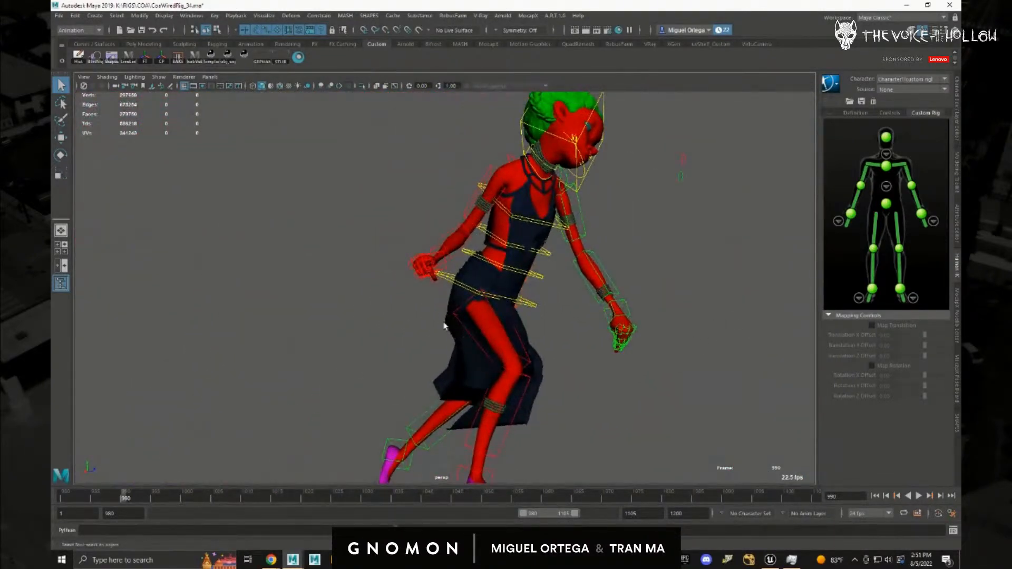
pyautogui.keyDown('alt'); pyautogui.moveTo(381, 235); pyautogui.dragTo(452, 330, button='right'); pyautogui.keyUp('alt')
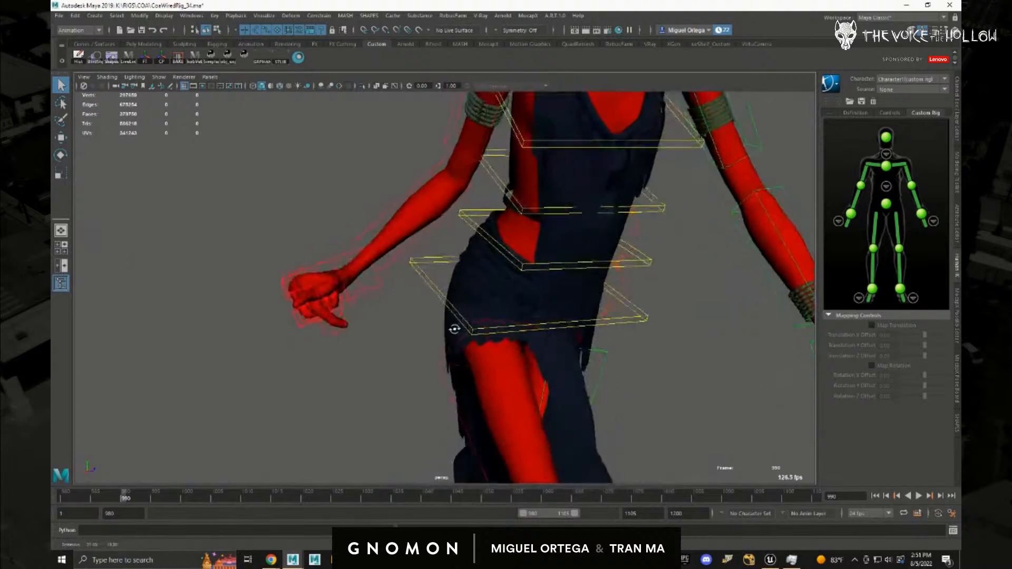
pyautogui.keyDown('alt'); pyautogui.moveTo(451, 330); pyautogui.dragTo(442, 311); pyautogui.keyUp('alt')
pyautogui.keyDown('alt'); pyautogui.moveTo(442, 312); pyautogui.dragTo(326, 325, button='right'); pyautogui.keyUp('alt')
pyautogui.keyDown('alt'); pyautogui.moveTo(327, 326); pyautogui.dragTo(459, 364); pyautogui.keyUp('alt')
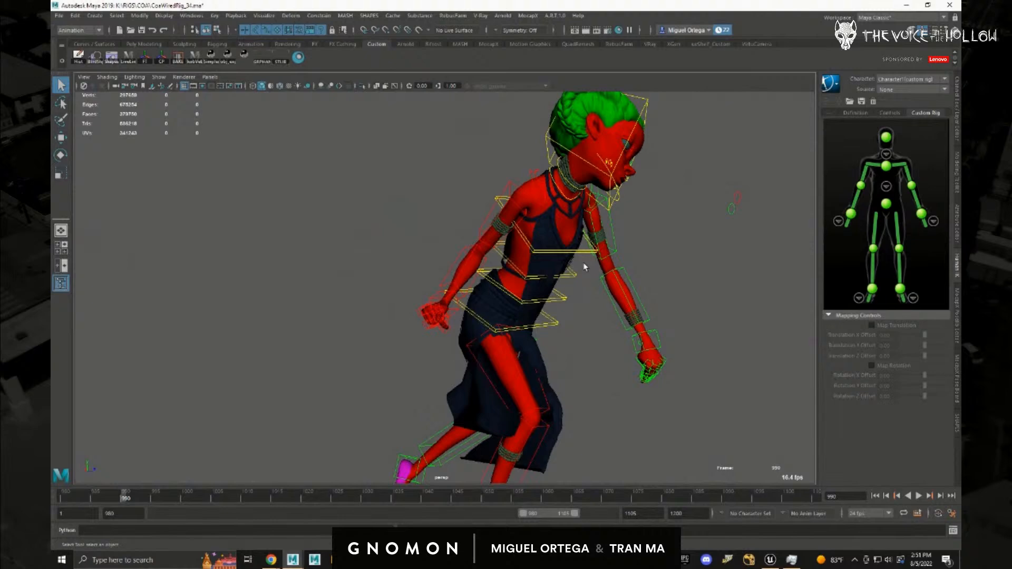
pyautogui.keyDown('alt'); pyautogui.moveTo(495, 284); pyautogui.dragTo(452, 281); pyautogui.keyUp('alt')
pyautogui.keyDown('alt'); pyautogui.moveTo(393, 287); pyautogui.dragTo(585, 384, button='right'); pyautogui.keyUp('alt')
pyautogui.keyDown('alt'); pyautogui.moveTo(432, 368); pyautogui.dragTo(495, 295, button='middle'); pyautogui.keyUp('alt')
pyautogui.keyDown('alt'); pyautogui.moveTo(495, 295); pyautogui.dragTo(425, 409, button='right'); pyautogui.keyUp('alt')
pyautogui.keyDown('alt'); pyautogui.moveTo(425, 409); pyautogui.dragTo(527, 369); pyautogui.keyUp('alt')
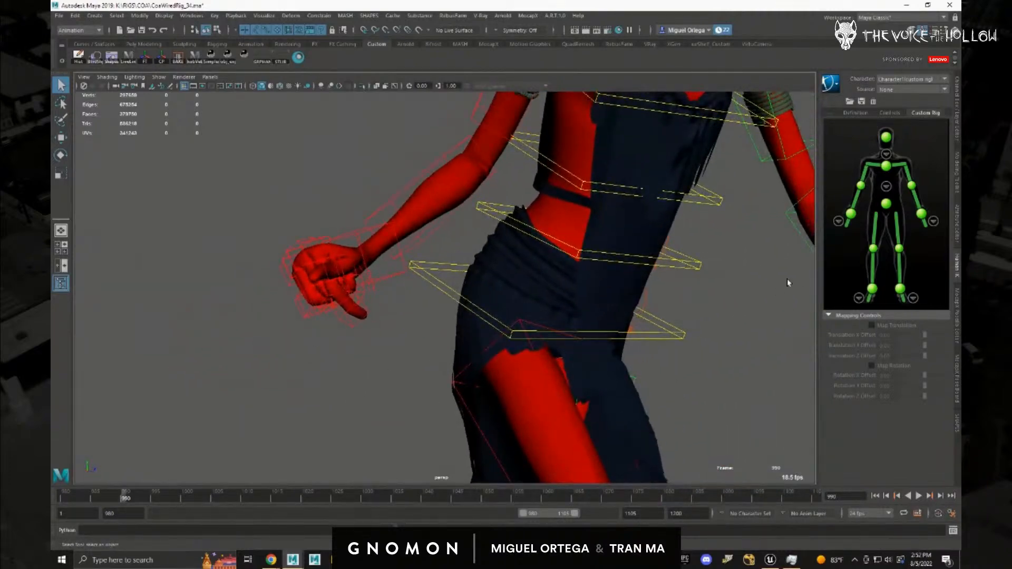
pyautogui.keyDown('alt'); pyautogui.moveTo(518, 289); pyautogui.dragTo(539, 257); pyautogui.keyUp('alt')
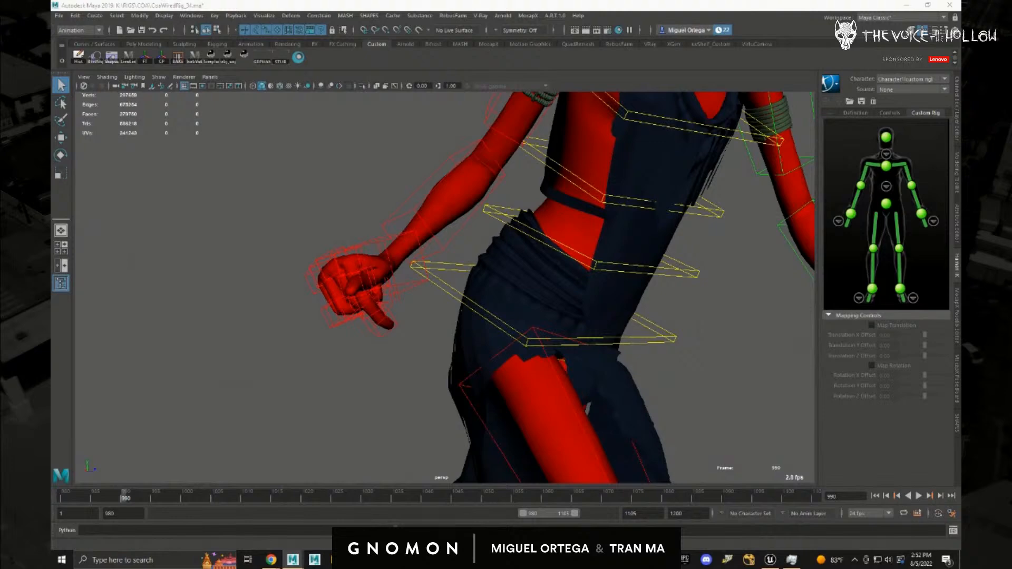
pyautogui.keyDown('alt'); pyautogui.moveTo(354, 305); pyautogui.dragTo(363, 312, button='right'); pyautogui.keyUp('alt')
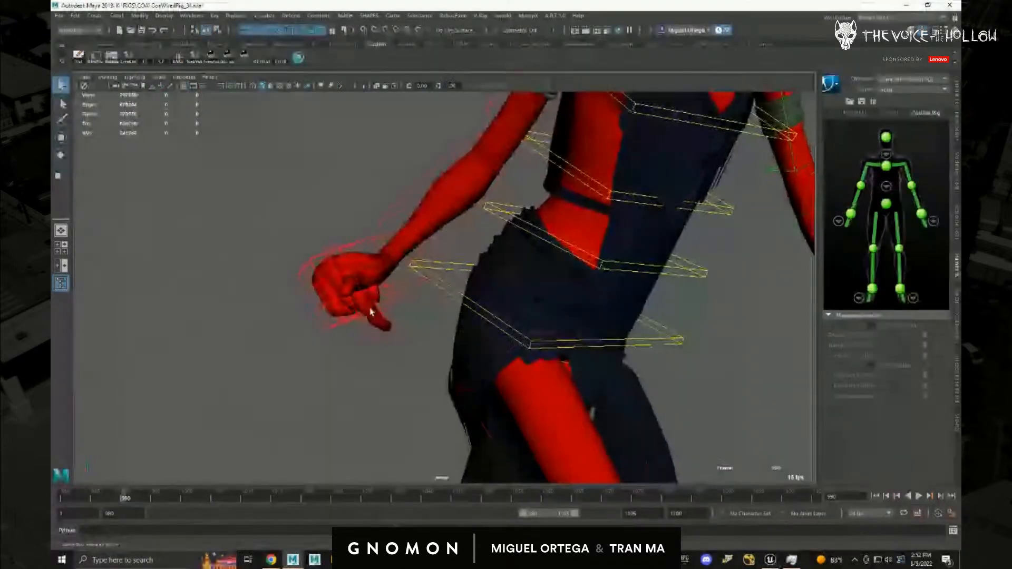
pyautogui.keyDown('alt'); pyautogui.moveTo(366, 311); pyautogui.dragTo(389, 314); pyautogui.keyUp('alt')
# - Select the right hand's finger controls and put them on a new animation layer named Rhand
pyautogui.click(957, 109)
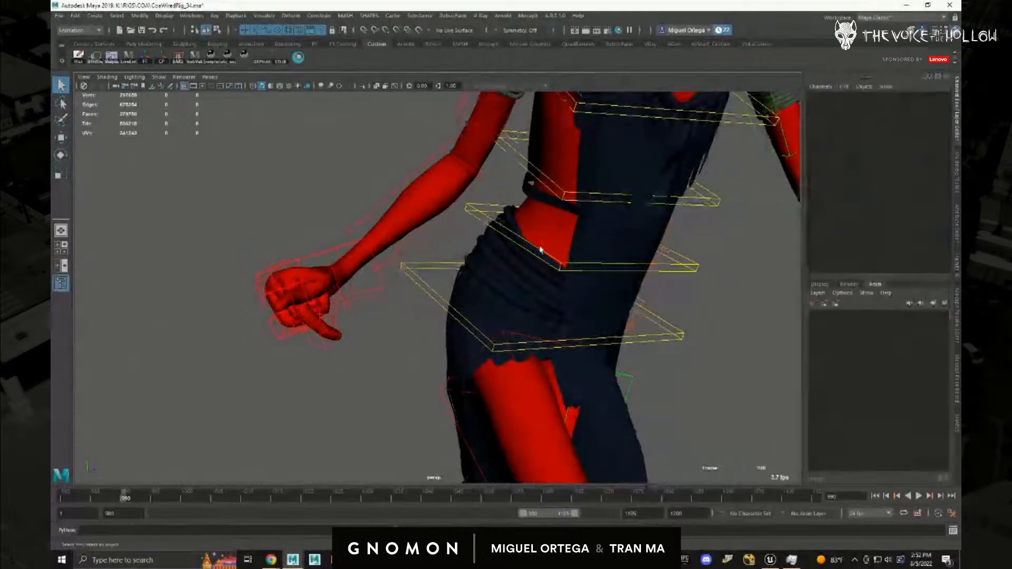
pyautogui.keyDown('alt'); pyautogui.moveTo(313, 280); pyautogui.dragTo(276, 335); pyautogui.keyUp('alt')
pyautogui.moveTo(207, 368); pyautogui.dragTo(297, 271)
pyautogui.click(267, 351)
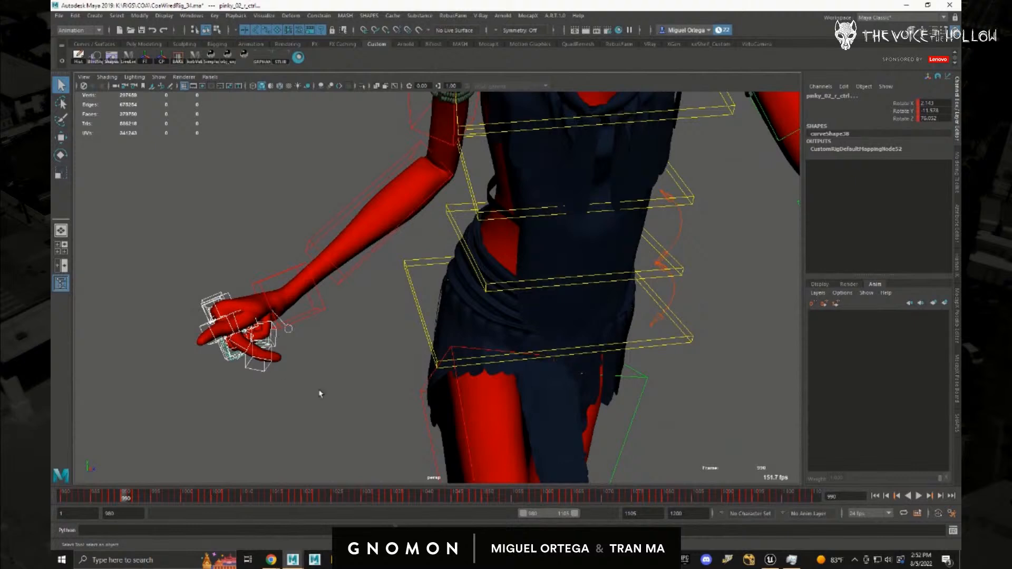
pyautogui.click(944, 304)
pyautogui.doubleClick(877, 316)
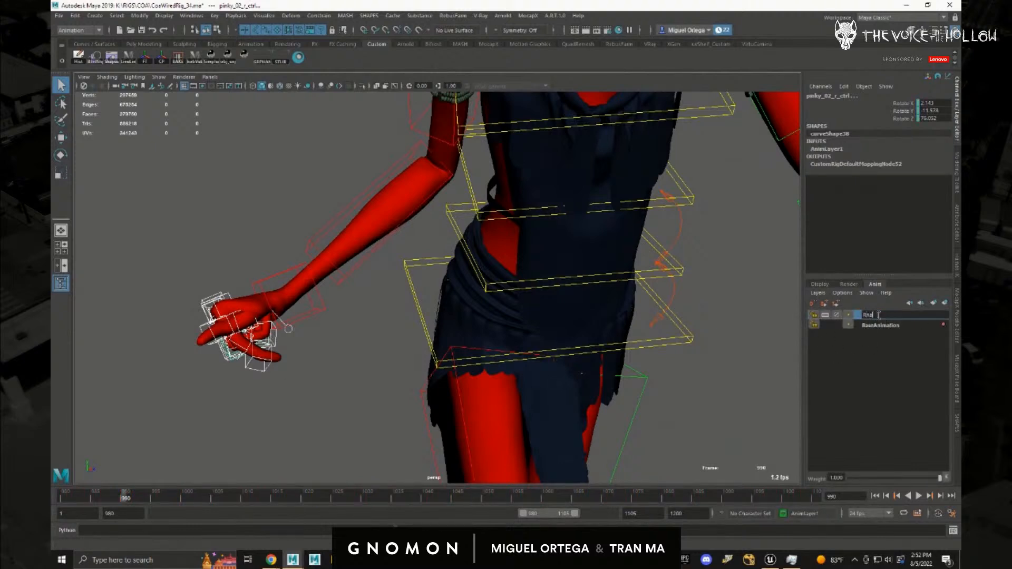
# - Select the left hand's finger controls and put them on a new animation layer named Lhand
pyautogui.keyDown('alt'); pyautogui.moveTo(676, 305); pyautogui.dragTo(553, 297, button='right'); pyautogui.keyUp('alt')
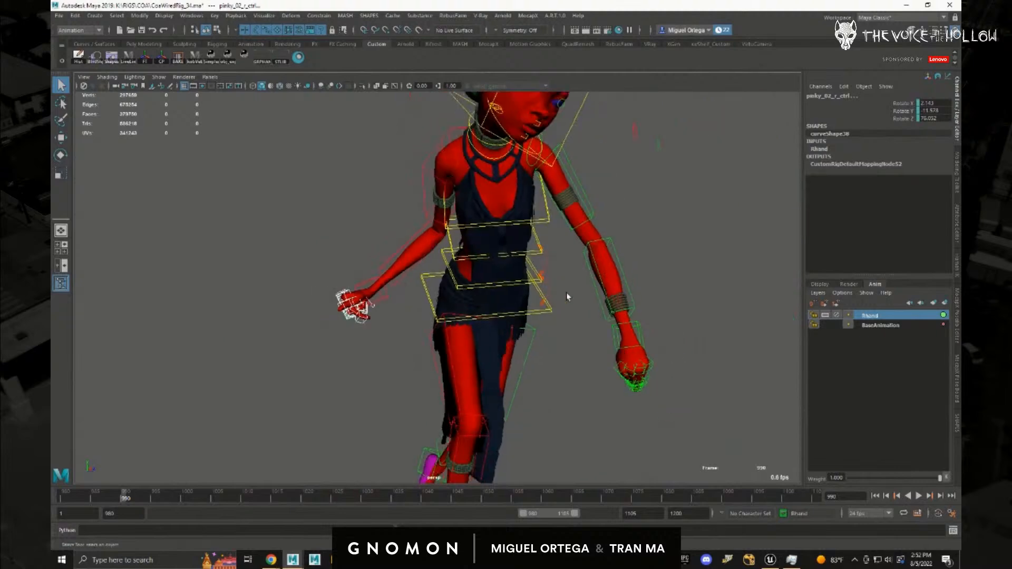
pyautogui.keyDown('alt'); pyautogui.moveTo(568, 297); pyautogui.dragTo(517, 261, button='middle'); pyautogui.keyUp('alt')
pyautogui.keyDown('alt'); pyautogui.moveTo(516, 262); pyautogui.dragTo(639, 343, button='right'); pyautogui.keyUp('alt')
pyautogui.keyDown('alt'); pyautogui.moveTo(639, 343); pyautogui.dragTo(463, 297, button='middle'); pyautogui.keyUp('alt')
pyautogui.moveTo(476, 446); pyautogui.dragTo(637, 254)
pyautogui.keyDown('ctrl'); pyautogui.click(587, 256); pyautogui.keyUp('ctrl')
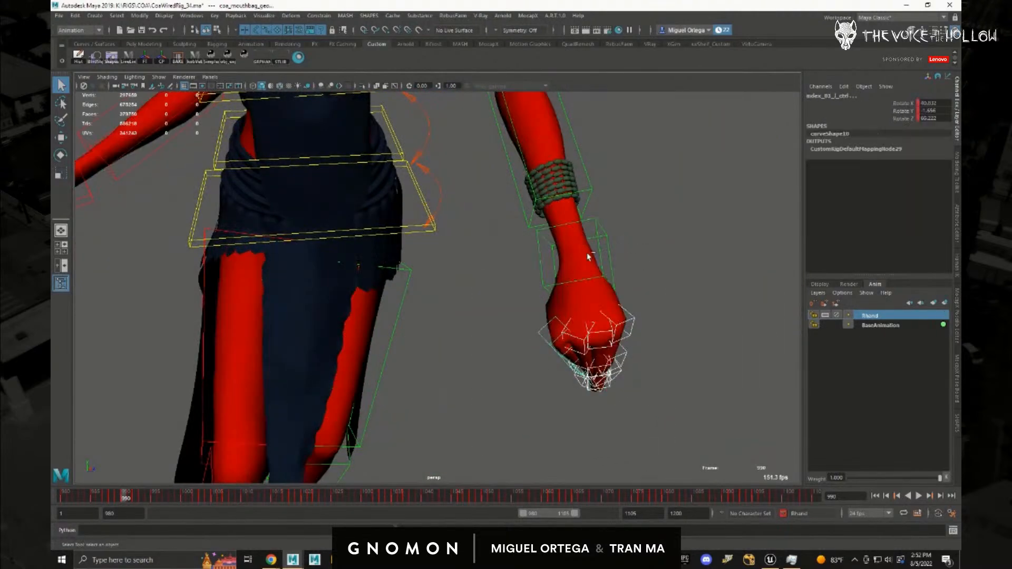
pyautogui.doubleClick(869, 316)
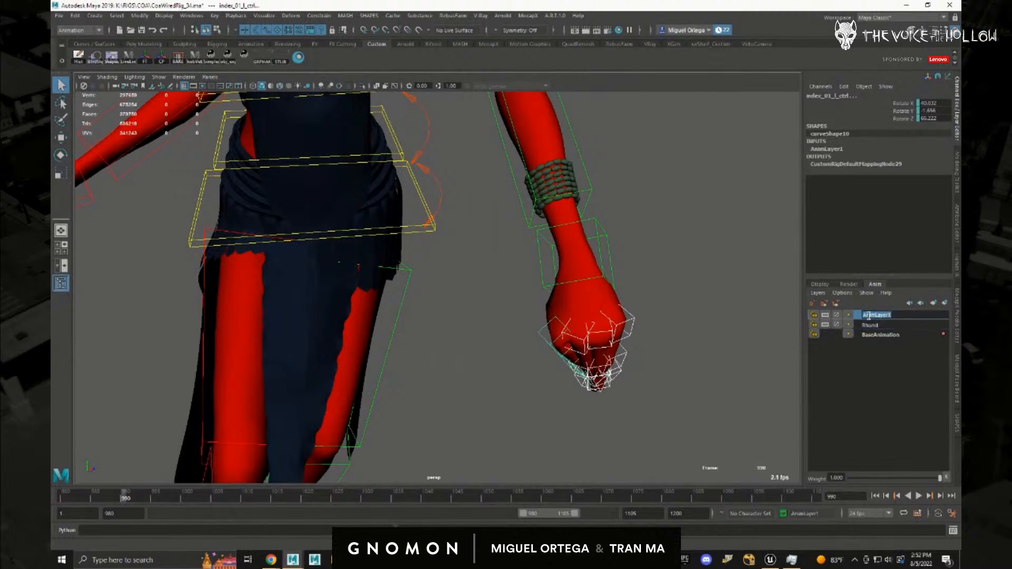
pyautogui.write('Lhand')
pyautogui.press('Return')
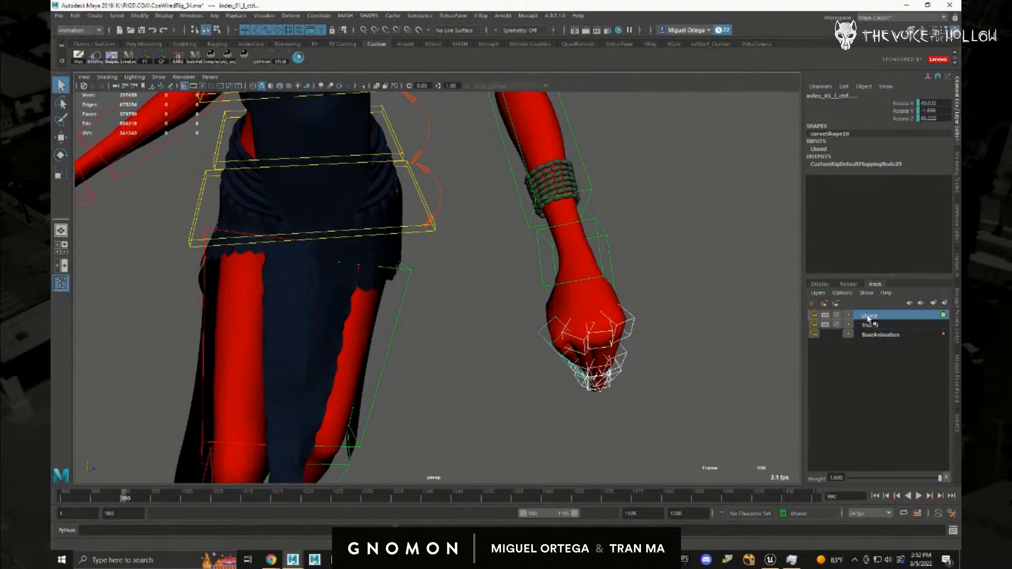
# - Examine the character and left hand from several angles, and return to frame 980 for a close view of the left fingers
pyautogui.keyDown('alt'); pyautogui.moveTo(727, 302); pyautogui.dragTo(783, 312); pyautogui.keyUp('alt')
pyautogui.keyDown('alt'); pyautogui.moveTo(783, 312); pyautogui.dragTo(723, 319, button='middle'); pyautogui.keyUp('alt')
pyautogui.keyDown('alt'); pyautogui.moveTo(723, 318); pyautogui.dragTo(499, 294, button='right'); pyautogui.keyUp('alt')
pyautogui.keyDown('alt'); pyautogui.moveTo(499, 294); pyautogui.dragTo(338, 282, button='middle'); pyautogui.keyUp('alt')
pyautogui.keyDown('alt'); pyautogui.moveTo(337, 281); pyautogui.dragTo(389, 323, button='right'); pyautogui.keyUp('alt')
pyautogui.keyDown('alt'); pyautogui.moveTo(389, 324); pyautogui.dragTo(717, 361, button='middle'); pyautogui.keyUp('alt')
pyautogui.keyDown('alt'); pyautogui.moveTo(717, 361); pyautogui.dragTo(415, 309, button='right'); pyautogui.keyUp('alt')
pyautogui.keyDown('alt'); pyautogui.moveTo(415, 309); pyautogui.dragTo(285, 253, button='middle'); pyautogui.keyUp('alt')
pyautogui.keyDown('alt'); pyautogui.moveTo(285, 253); pyautogui.dragTo(549, 355, button='right'); pyautogui.keyUp('alt')
pyautogui.keyDown('alt'); pyautogui.moveTo(549, 354); pyautogui.dragTo(332, 345, button='middle'); pyautogui.keyUp('alt')
pyautogui.keyDown('alt'); pyautogui.moveTo(332, 345); pyautogui.dragTo(590, 353); pyautogui.keyUp('alt')
pyautogui.keyDown('alt'); pyautogui.moveTo(590, 354); pyautogui.dragTo(432, 349, button='middle'); pyautogui.keyUp('alt')
pyautogui.keyDown('alt'); pyautogui.moveTo(432, 349); pyautogui.dragTo(413, 380); pyautogui.keyUp('alt')
pyautogui.moveTo(195, 498); pyautogui.dragTo(50, 494)
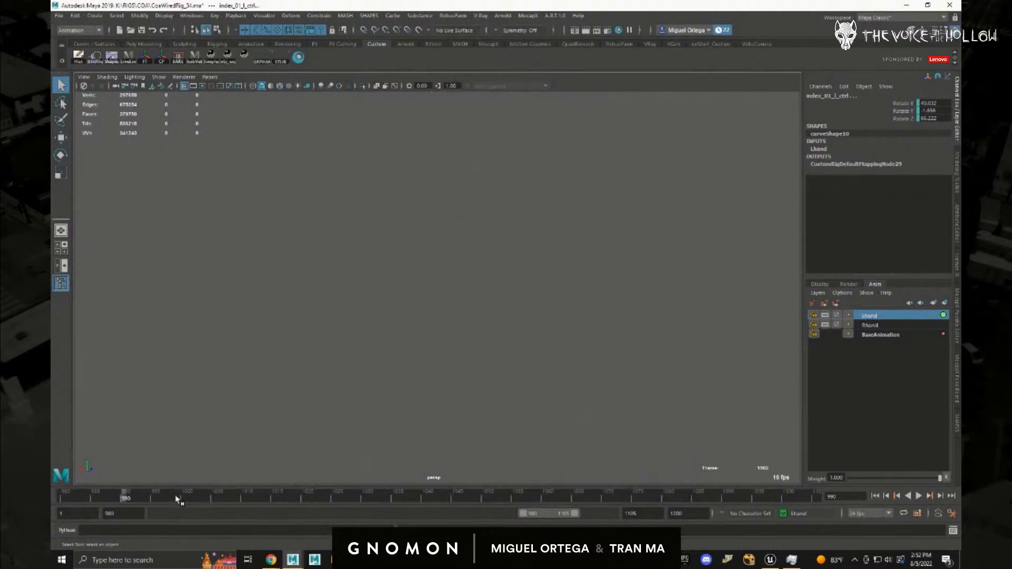
pyautogui.press('f')
pyautogui.keyDown('alt'); pyautogui.moveTo(558, 296); pyautogui.dragTo(568, 311); pyautogui.keyUp('alt')
pyautogui.keyDown('alt'); pyautogui.moveTo(568, 312); pyautogui.dragTo(248, 250, button='right'); pyautogui.keyUp('alt')
pyautogui.keyDown('alt'); pyautogui.moveTo(474, 300); pyautogui.dragTo(389, 274); pyautogui.keyUp('alt')
pyautogui.keyDown('alt'); pyautogui.moveTo(388, 274); pyautogui.dragTo(554, 385, button='right'); pyautogui.keyUp('alt')
pyautogui.keyDown('alt'); pyautogui.moveTo(552, 382); pyautogui.dragTo(489, 380); pyautogui.keyUp('alt')
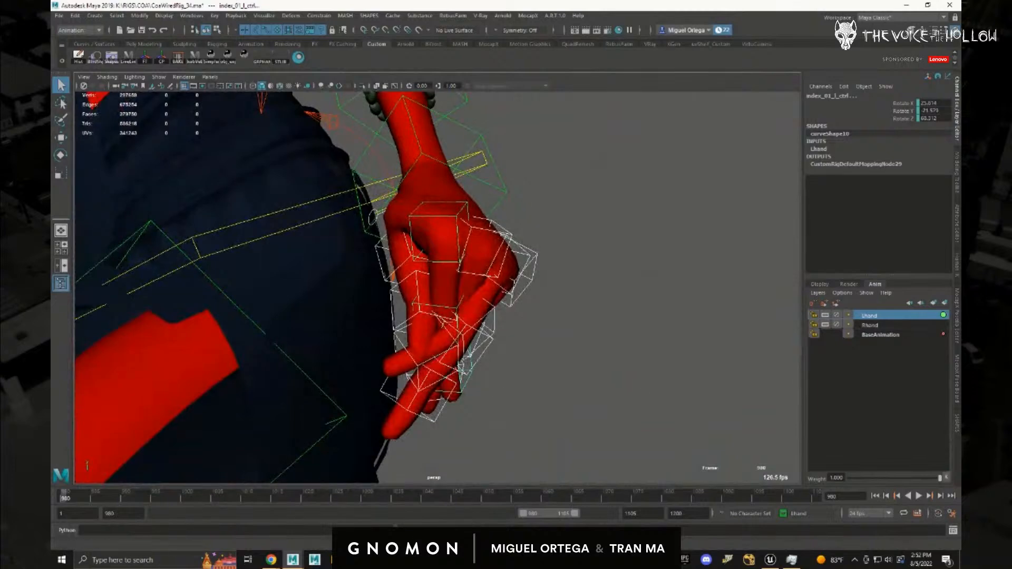
# - Blend Studio Library's L_Neutral hand pose onto the left fingers at frame 980 and select all objects on the Lhand layer
pyautogui.moveTo(960, 264); pyautogui.dragTo(519, 136)
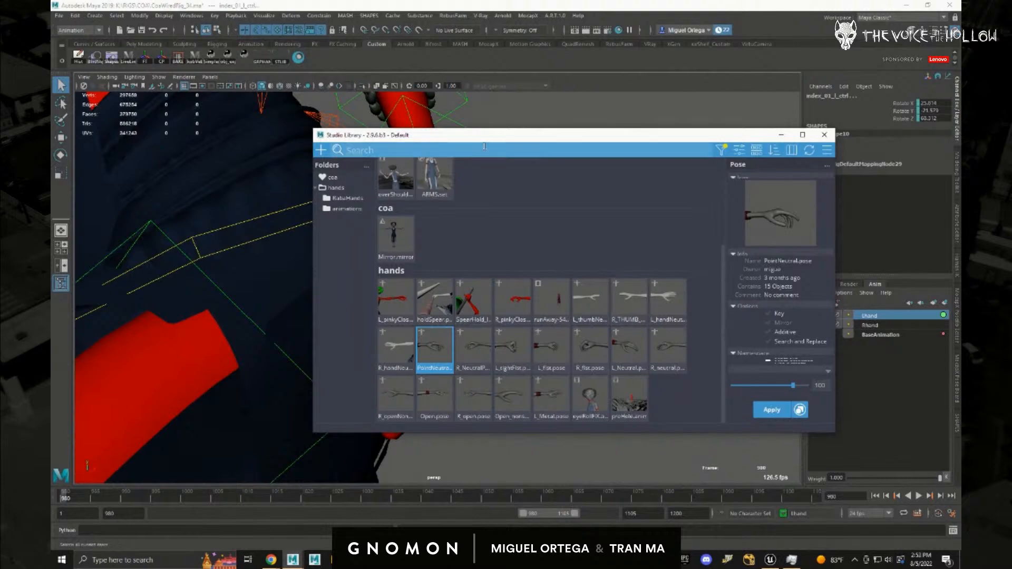
pyautogui.moveTo(493, 130); pyautogui.dragTo(774, 133)
pyautogui.keyDown('alt'); pyautogui.moveTo(348, 296); pyautogui.dragTo(460, 328); pyautogui.keyUp('alt')
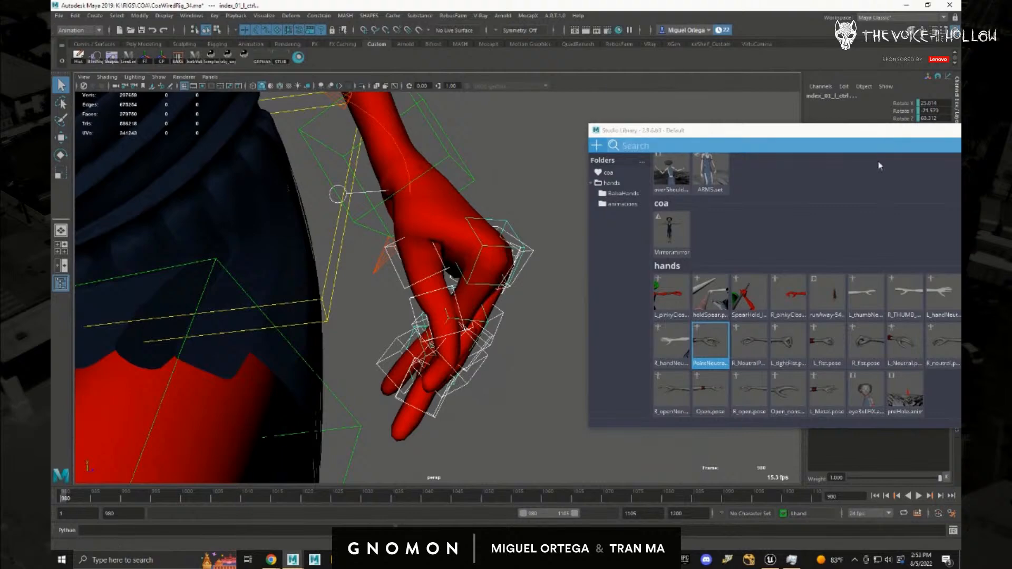
pyautogui.keyDown('alt'); pyautogui.moveTo(375, 330); pyautogui.dragTo(346, 323); pyautogui.keyUp('alt')
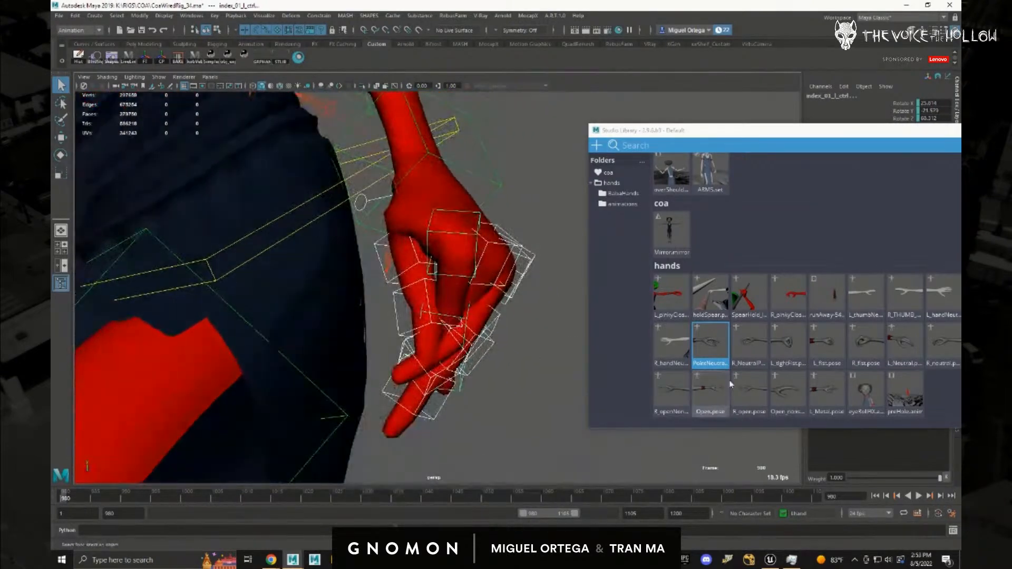
pyautogui.doubleClick(904, 343)
pyautogui.scroll(3, 438, 395)
pyautogui.moveTo(904, 344)
pyautogui.mouseDown(button='middle')
pyautogui.moveTo(831, 344)
pyautogui.moveTo(935, 344)
pyautogui.moveTo(920, 344)
pyautogui.mouseUp(button='middle')
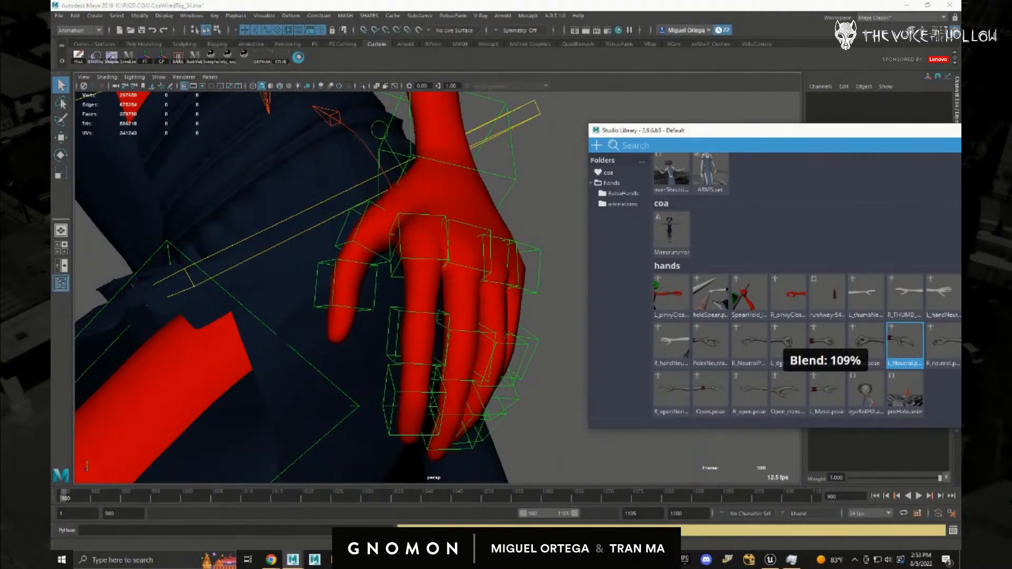
pyautogui.keyDown('alt'); pyautogui.moveTo(345, 301); pyautogui.dragTo(395, 304); pyautogui.keyUp('alt')
pyautogui.keyDown('alt'); pyautogui.moveTo(436, 192); pyautogui.dragTo(407, 278); pyautogui.keyUp('alt')
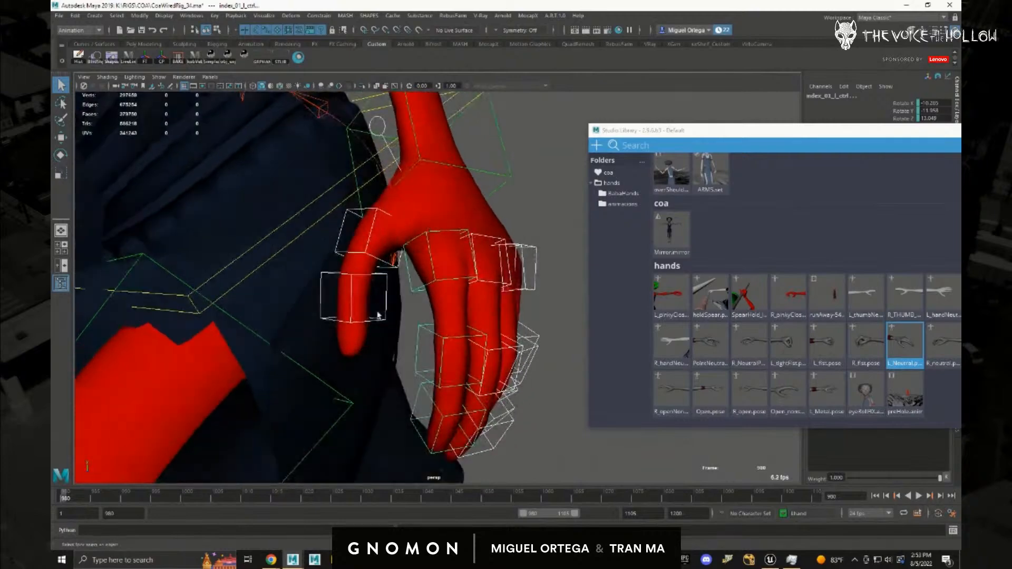
pyautogui.moveTo(812, 132); pyautogui.dragTo(1011, 173)
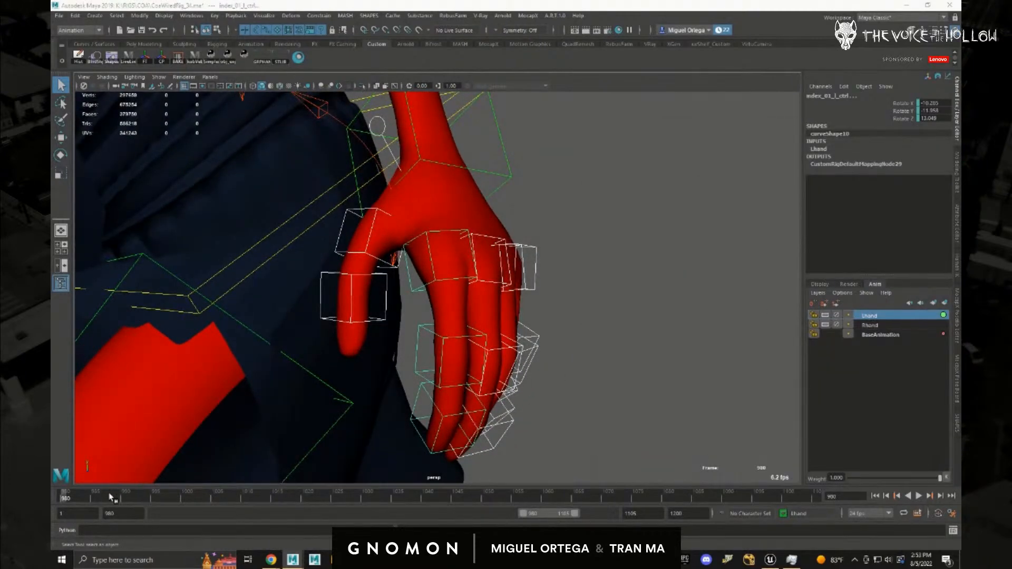
pyautogui.rightClick(889, 318)
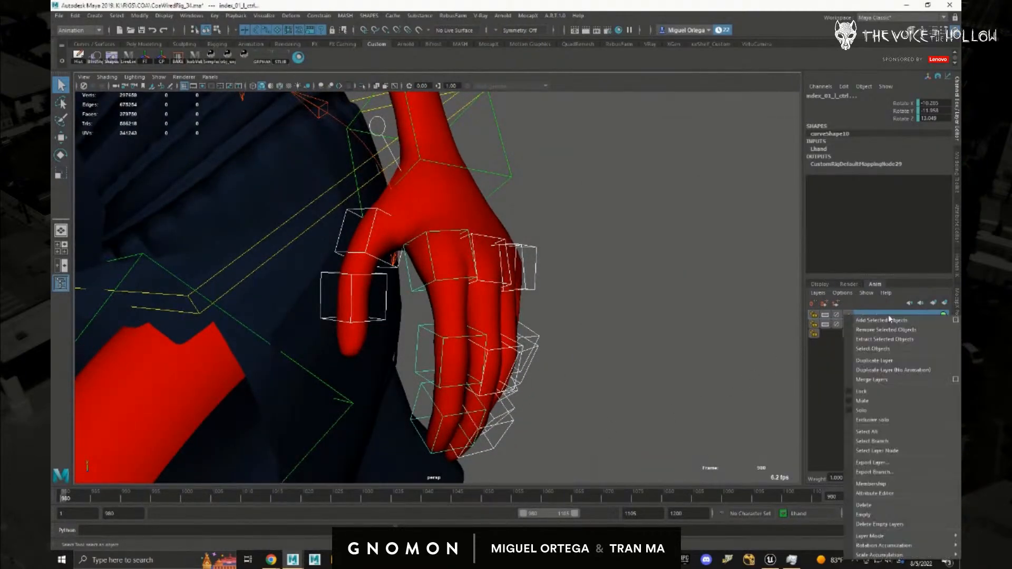
pyautogui.click(890, 348)
# - Go to frame 984 and examine the left hand's pose against the body from several angles
pyautogui.moveTo(67, 497); pyautogui.dragTo(89, 496)
pyautogui.keyDown('alt'); pyautogui.moveTo(429, 406); pyautogui.dragTo(404, 414, button='right'); pyautogui.keyUp('alt')
pyautogui.keyDown('alt'); pyautogui.moveTo(403, 414); pyautogui.dragTo(517, 332, button='middle'); pyautogui.keyUp('alt')
pyautogui.keyDown('alt'); pyautogui.moveTo(517, 332); pyautogui.dragTo(419, 326, button='right'); pyautogui.keyUp('alt')
pyautogui.keyDown('alt'); pyautogui.moveTo(419, 326); pyautogui.dragTo(491, 324, button='middle'); pyautogui.keyUp('alt')
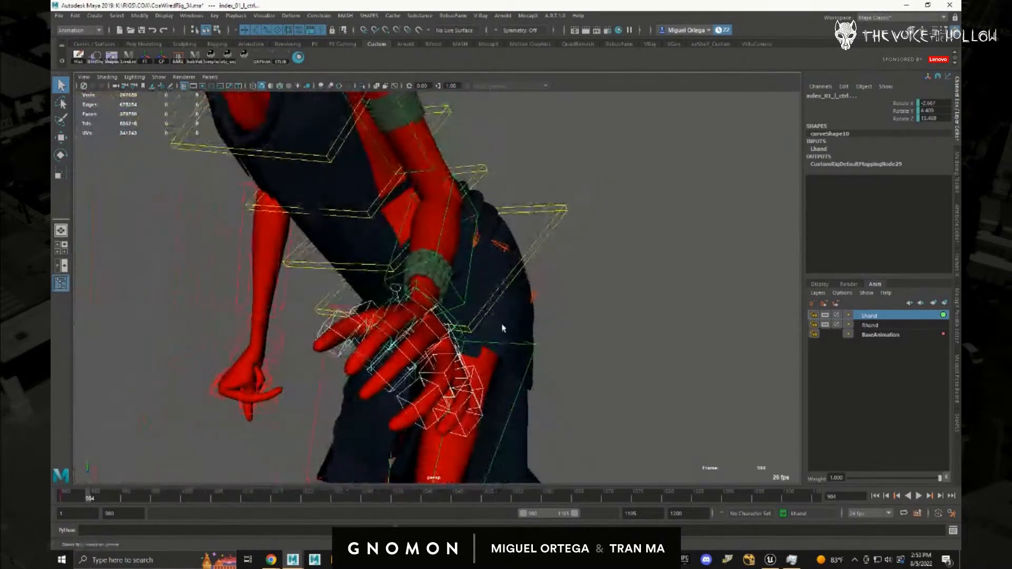
pyautogui.keyDown('alt'); pyautogui.moveTo(491, 324); pyautogui.dragTo(432, 352); pyautogui.keyUp('alt')
pyautogui.keyDown('alt'); pyautogui.moveTo(432, 352); pyautogui.dragTo(524, 350, button='middle'); pyautogui.keyUp('alt')
pyautogui.keyDown('alt'); pyautogui.moveTo(524, 350); pyautogui.dragTo(542, 410, button='right'); pyautogui.keyUp('alt')
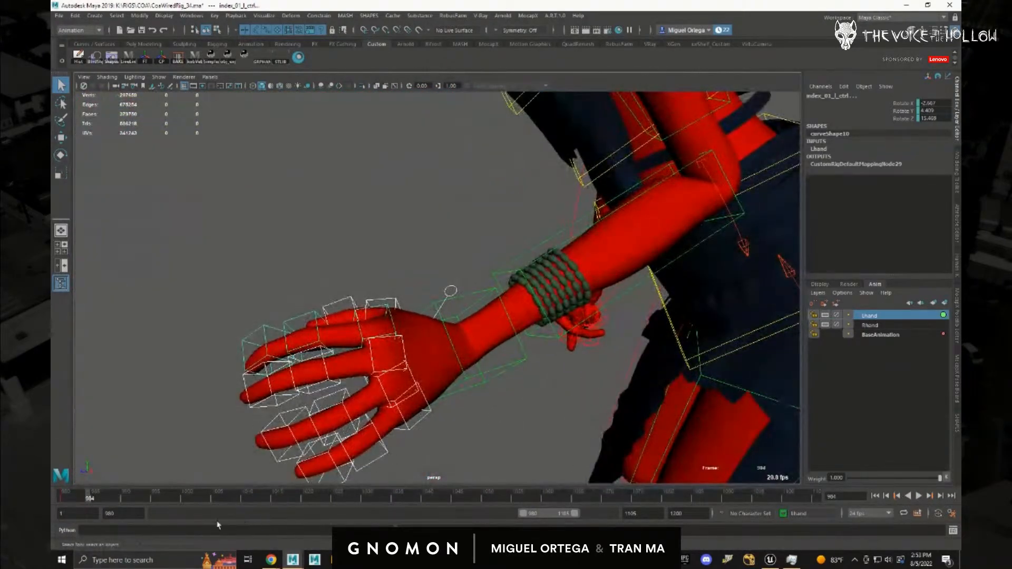
# - Go to frame 989 and rotate the left index finger's base control to refine the finger spread
pyautogui.moveTo(102, 498); pyautogui.dragTo(119, 499)
pyautogui.press('f')
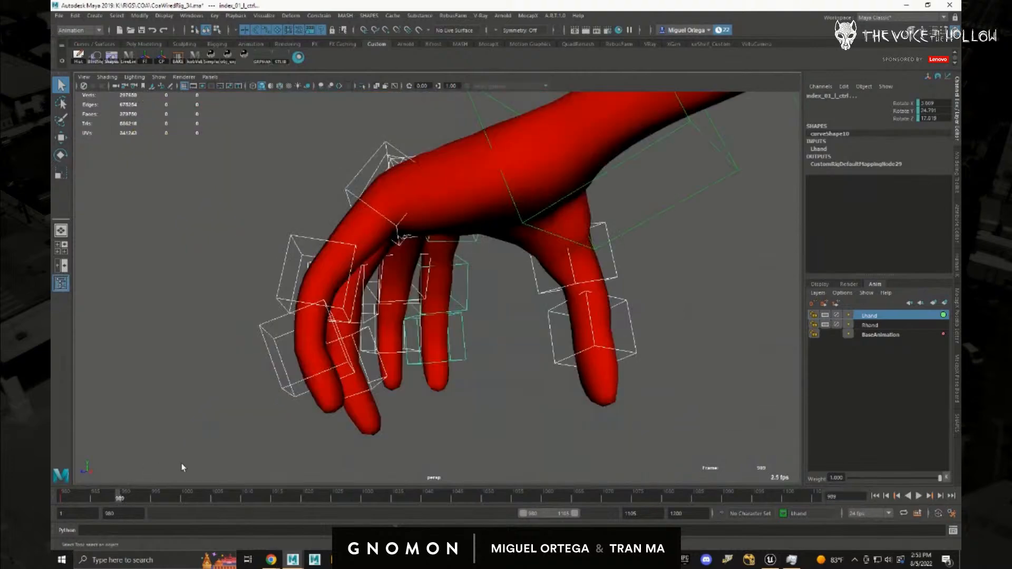
pyautogui.keyDown('alt'); pyautogui.moveTo(501, 356); pyautogui.dragTo(475, 357, button='right'); pyautogui.keyUp('alt')
pyautogui.keyDown('alt'); pyautogui.moveTo(475, 357); pyautogui.dragTo(513, 300); pyautogui.keyUp('alt')
pyautogui.keyDown('alt'); pyautogui.moveTo(449, 275); pyautogui.dragTo(431, 257); pyautogui.keyUp('alt')
pyautogui.click(427, 262)
pyautogui.press('e')
pyautogui.click(385, 288)
pyautogui.moveTo(369, 272); pyautogui.dragTo(391, 271)
pyautogui.moveTo(538, 291)
pyautogui.keyDown('alt'); pyautogui.mouseDown()
pyautogui.moveTo(507, 271)
pyautogui.moveTo(531, 283)
pyautogui.mouseUp(); pyautogui.keyUp('alt')
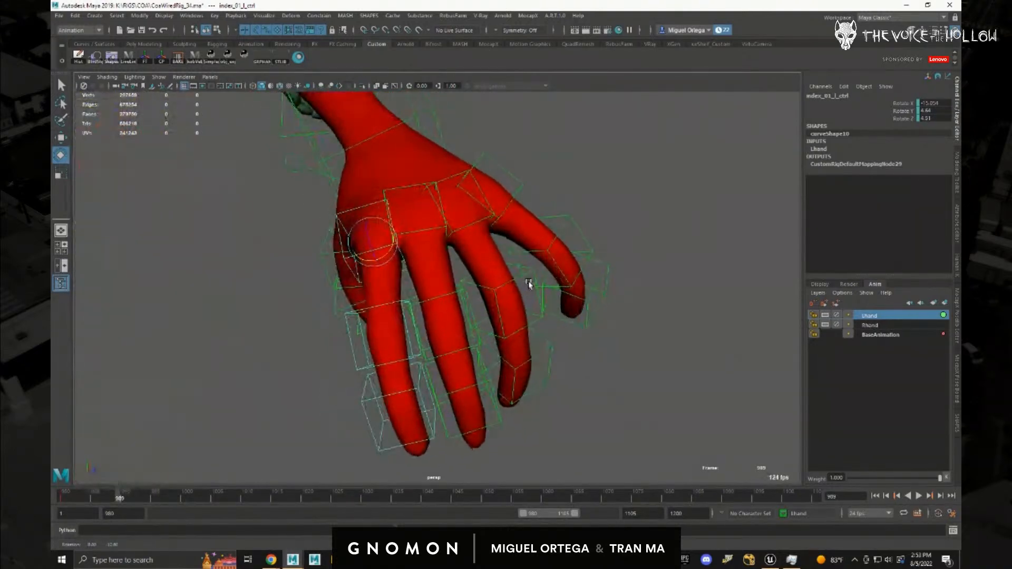
# - Rotate the left ring and index fingers' base controls at frame 989 and select all objects on the Lhand layer
pyautogui.click(472, 228)
pyautogui.moveTo(464, 226)
pyautogui.mouseDown()
pyautogui.moveTo(471, 233)
pyautogui.moveTo(456, 230)
pyautogui.mouseUp()
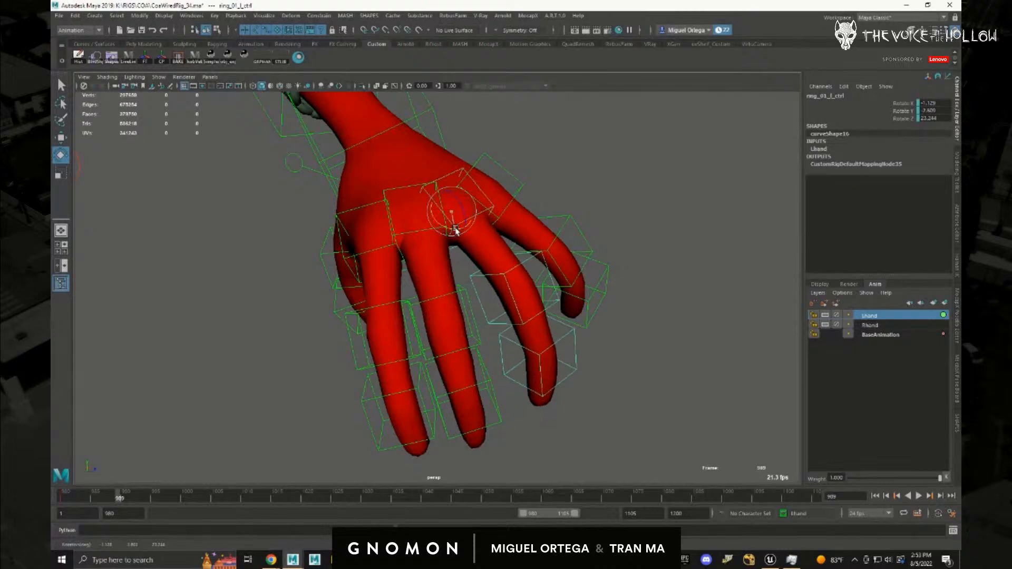
pyautogui.click(412, 233)
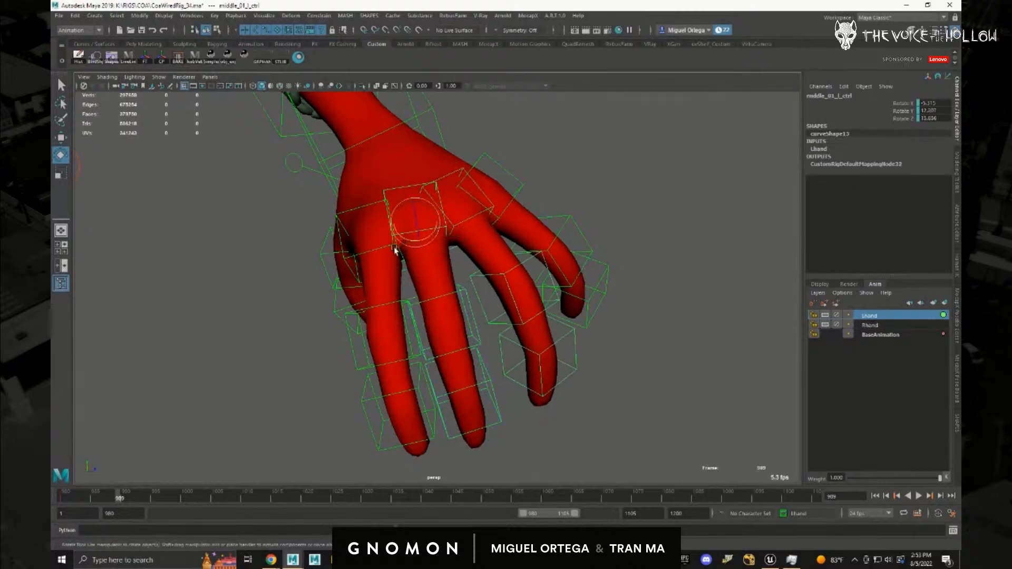
pyautogui.click(369, 254)
pyautogui.moveTo(388, 255); pyautogui.dragTo(491, 265)
pyautogui.keyDown('alt'); pyautogui.moveTo(317, 164); pyautogui.dragTo(495, 284); pyautogui.keyUp('alt')
pyautogui.keyDown('alt'); pyautogui.moveTo(361, 208); pyautogui.dragTo(454, 274, button='right'); pyautogui.keyUp('alt')
pyautogui.rightClick(865, 313)
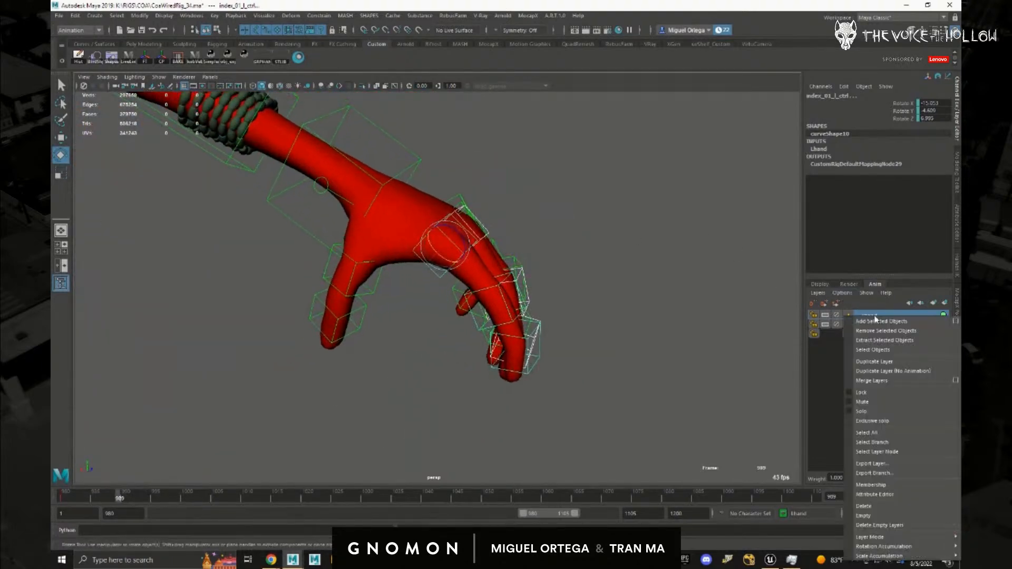
pyautogui.click(885, 349)
# - Return to frame 984 and check the left hand's finger pose up close
pyautogui.moveTo(133, 504); pyautogui.dragTo(89, 501)
pyautogui.press('f')
pyautogui.keyDown('alt'); pyautogui.moveTo(530, 361); pyautogui.dragTo(444, 375); pyautogui.keyUp('alt')
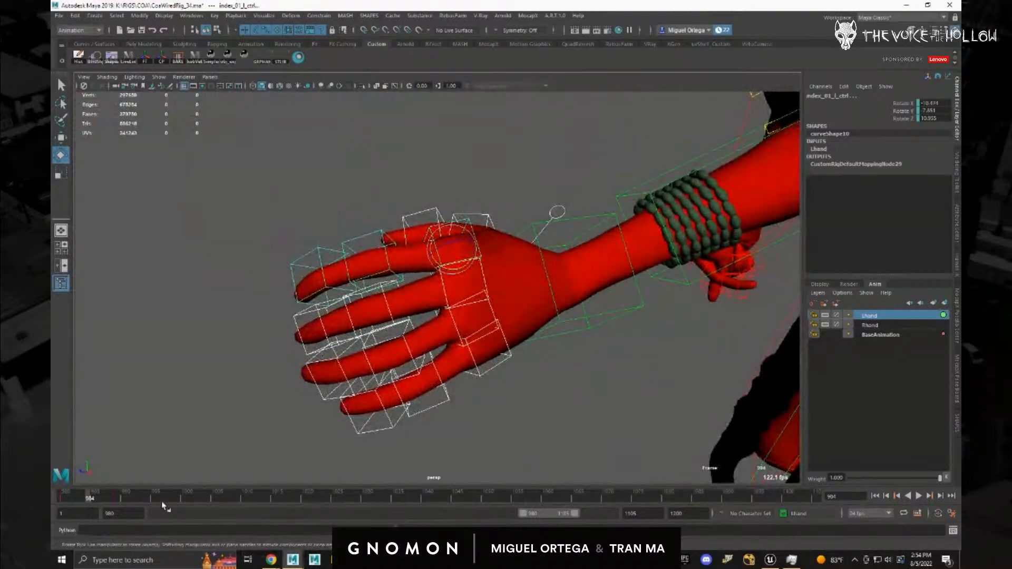
# - Go to frame 1000, rotate the left pinky's base control, and select all objects on the Lhand layer
pyautogui.moveTo(163, 502); pyautogui.dragTo(183, 500)
pyautogui.press('f')
pyautogui.keyDown('alt'); pyautogui.moveTo(454, 372); pyautogui.dragTo(329, 340); pyautogui.keyUp('alt')
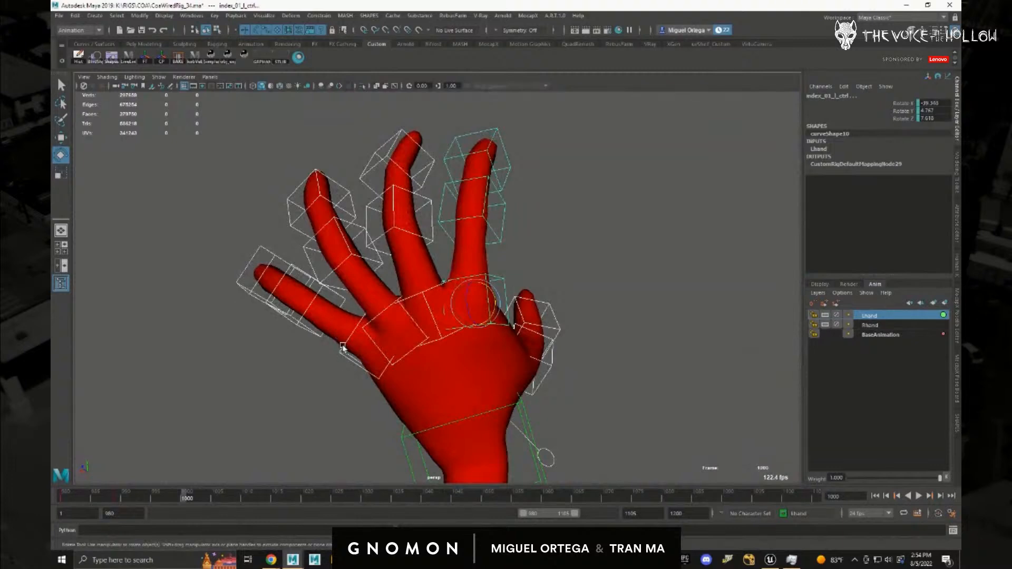
pyautogui.click(358, 343)
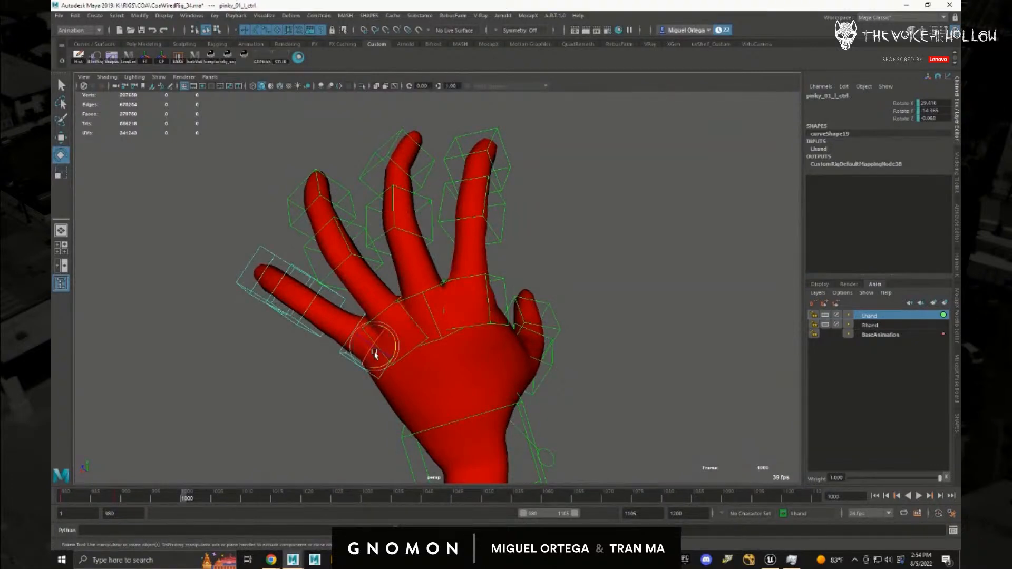
pyautogui.moveTo(395, 351); pyautogui.dragTo(365, 302)
pyautogui.click(459, 306)
pyautogui.click(489, 289)
pyautogui.rightClick(868, 316)
pyautogui.click(873, 350)
# - Rotate the left index finger's two outer joint controls to reshape the raised hand at frame 1000
pyautogui.moveTo(622, 358)
pyautogui.keyDown('alt'); pyautogui.mouseDown()
pyautogui.moveTo(598, 339)
pyautogui.moveTo(620, 347)
pyautogui.mouseUp(); pyautogui.keyUp('alt')
pyautogui.moveTo(560, 272); pyautogui.dragTo(608, 329)
pyautogui.click(560, 299)
pyautogui.keyDown('alt'); pyautogui.moveTo(547, 342); pyautogui.dragTo(590, 337); pyautogui.keyUp('alt')
pyautogui.click(403, 335)
pyautogui.keyDown('shift'); pyautogui.click(436, 303); pyautogui.keyUp('shift')
pyautogui.moveTo(390, 193); pyautogui.dragTo(444, 244)
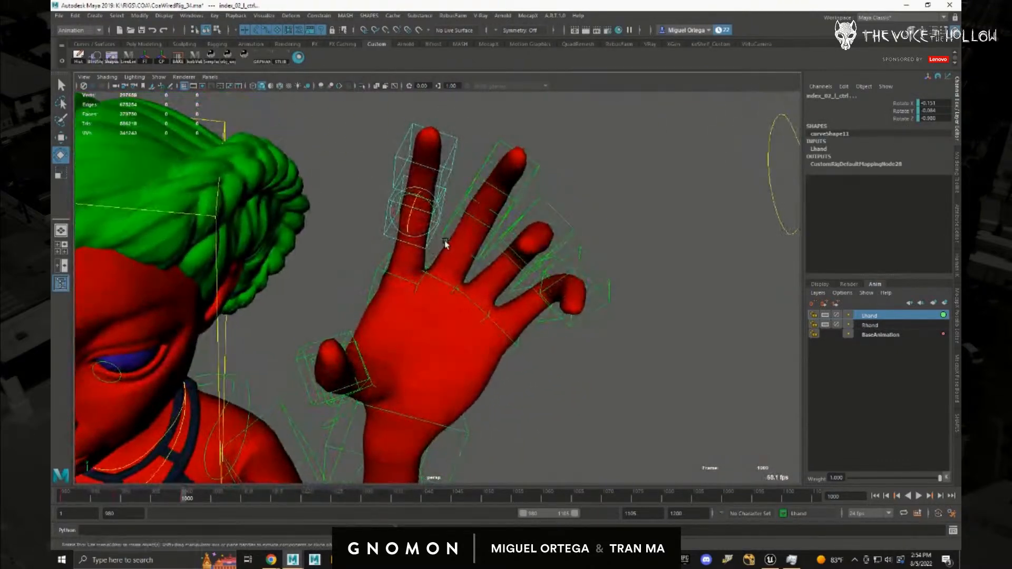
# - Adjust the left middle finger's outer joints and the thumb's base control, and select all objects on the Lhand layer
pyautogui.moveTo(490, 182); pyautogui.dragTo(489, 184)
pyautogui.moveTo(471, 229); pyautogui.dragTo(456, 314)
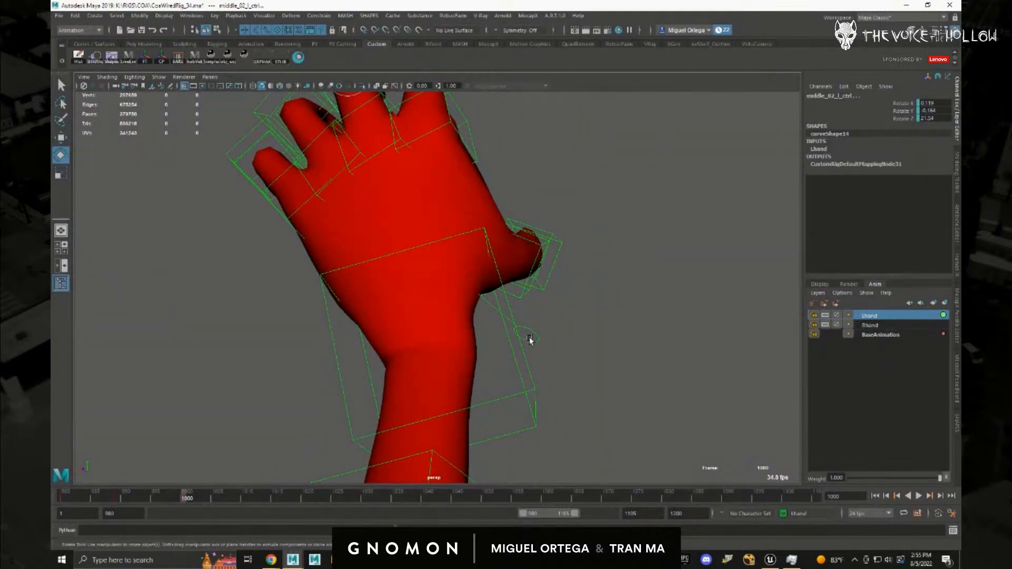
pyautogui.moveTo(471, 281)
pyautogui.mouseDown()
pyautogui.moveTo(454, 267)
pyautogui.moveTo(476, 339)
pyautogui.moveTo(378, 331)
pyautogui.moveTo(474, 272)
pyautogui.mouseUp()
pyautogui.rightClick(885, 315)
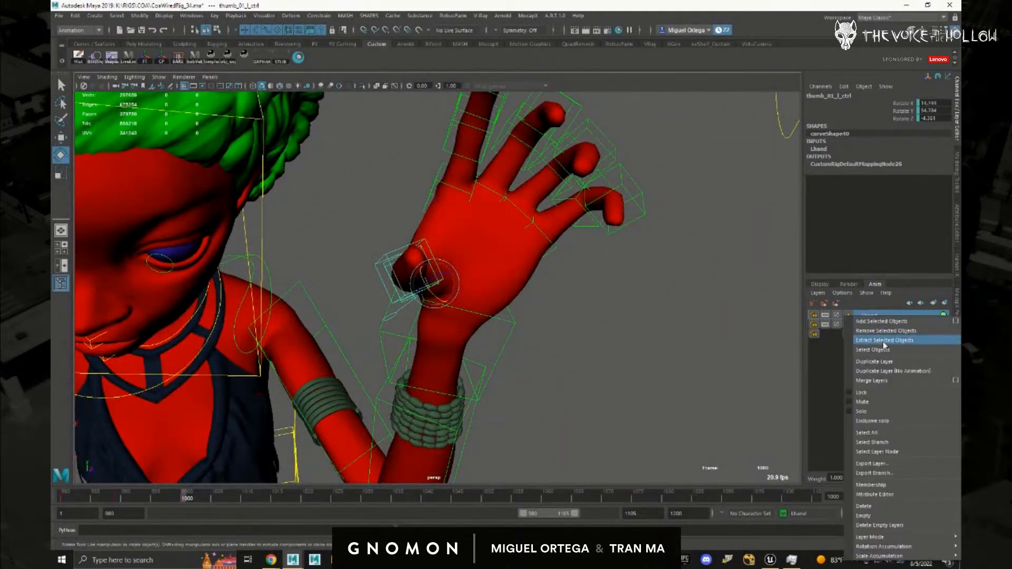
pyautogui.click(885, 340)
# - Go to frame 1014, set the left thumb tip control's Rotate X, Y and Z to 0, and re-angle the thumb
pyautogui.press('Right')
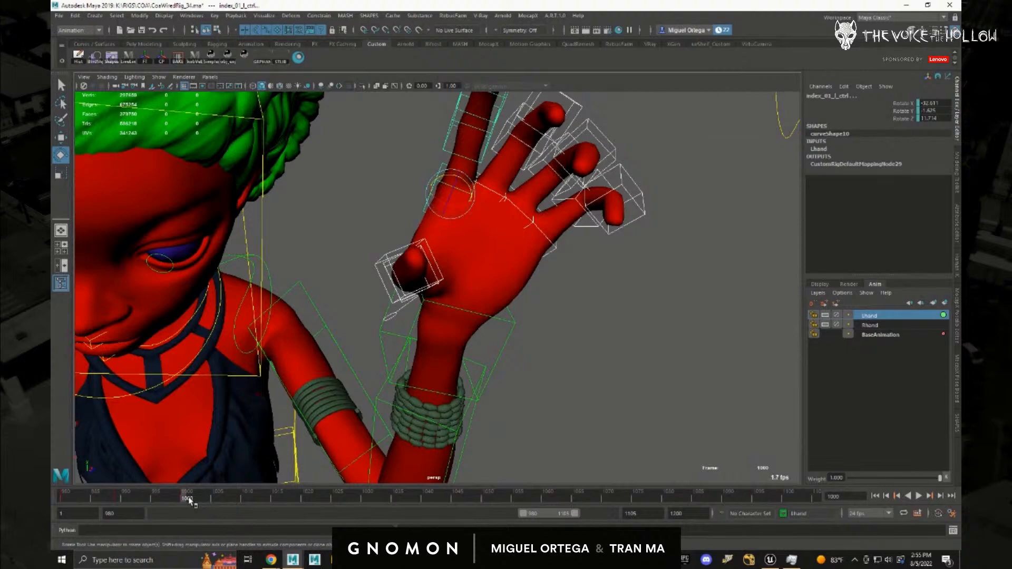
pyautogui.moveTo(185, 501); pyautogui.dragTo(260, 508)
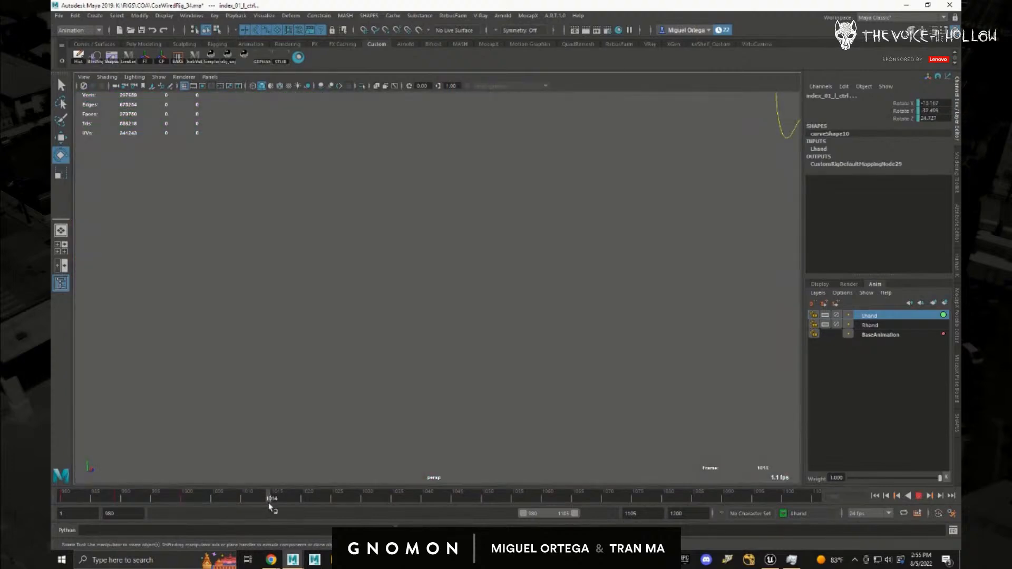
pyautogui.press('f')
pyautogui.keyDown('alt'); pyautogui.moveTo(516, 344); pyautogui.dragTo(418, 382); pyautogui.keyUp('alt')
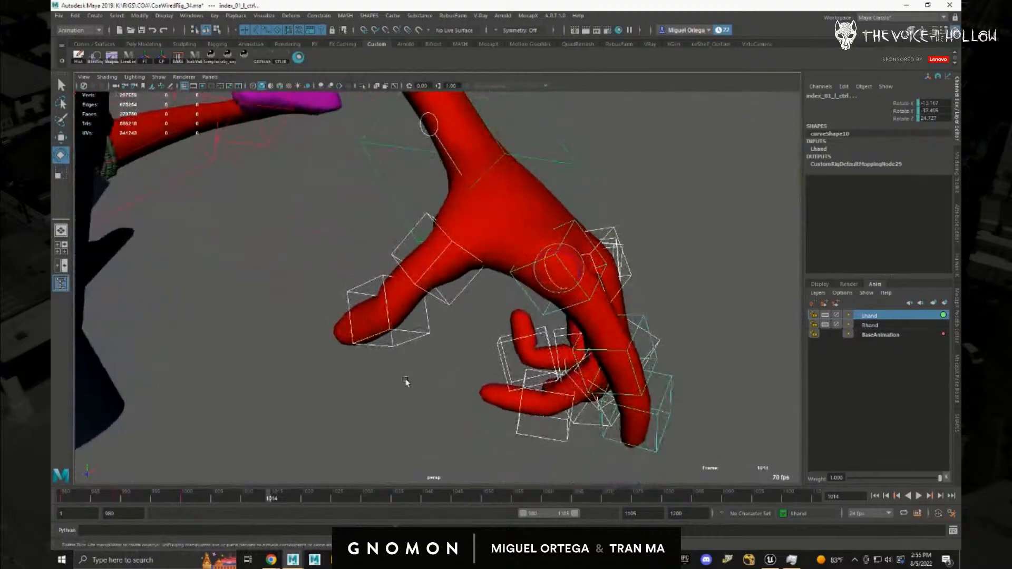
pyautogui.click(426, 317)
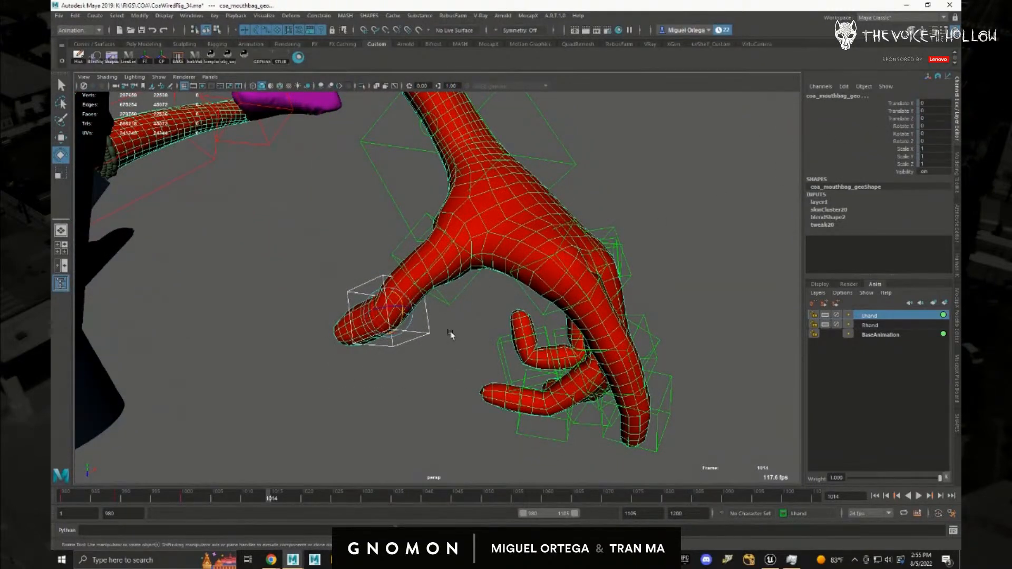
pyautogui.click(449, 331)
pyautogui.click(429, 334)
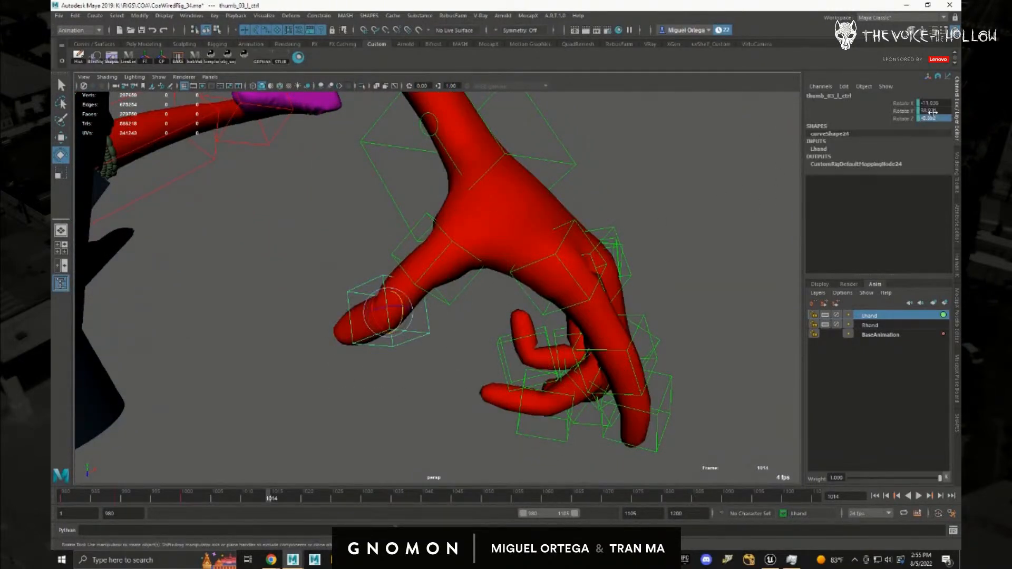
pyautogui.moveTo(932, 118); pyautogui.dragTo(946, 98)
pyautogui.write('0')
pyautogui.press('Return')
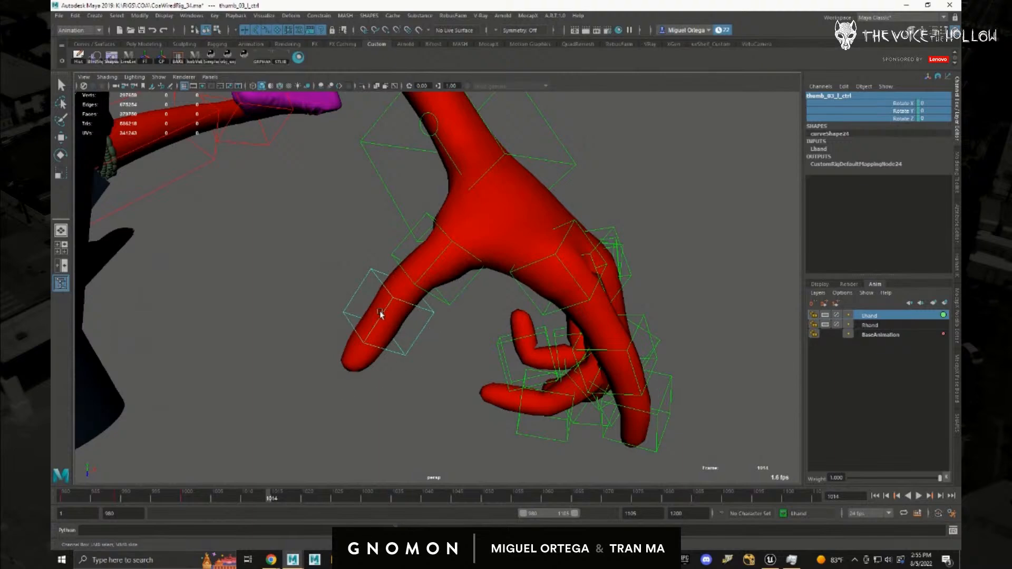
pyautogui.press('e')
pyautogui.moveTo(373, 301); pyautogui.dragTo(463, 224)
# - Rotate the left ring and pinky fingers' base controls at frame 1014 and select all objects on the Lhand layer
pyautogui.click(476, 226)
pyautogui.click(517, 271)
pyautogui.moveTo(506, 260); pyautogui.dragTo(533, 268)
pyautogui.click(525, 262)
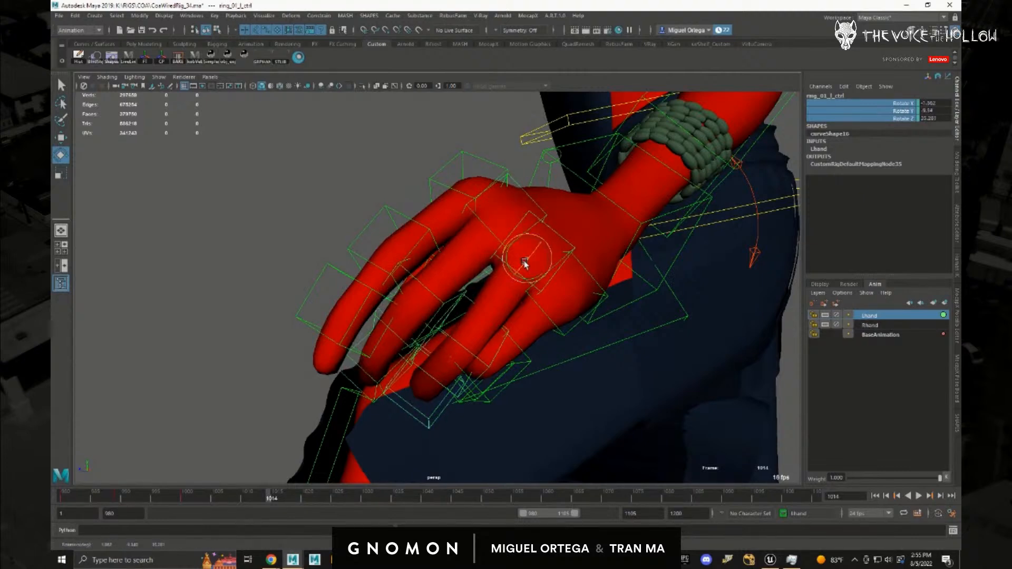
pyautogui.moveTo(530, 279); pyautogui.dragTo(438, 291)
pyautogui.click(521, 258)
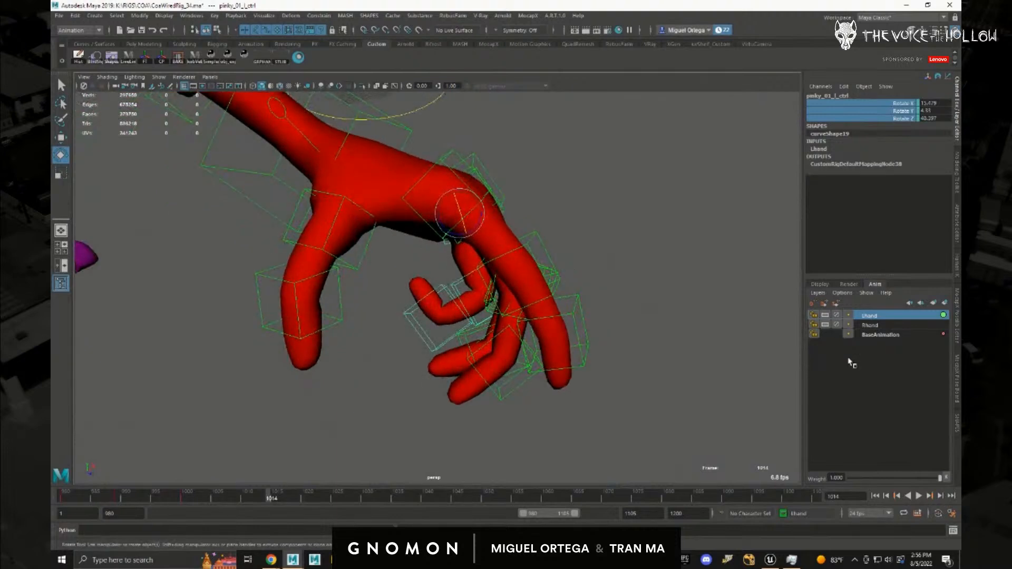
pyautogui.rightClick(869, 317)
pyautogui.click(885, 349)
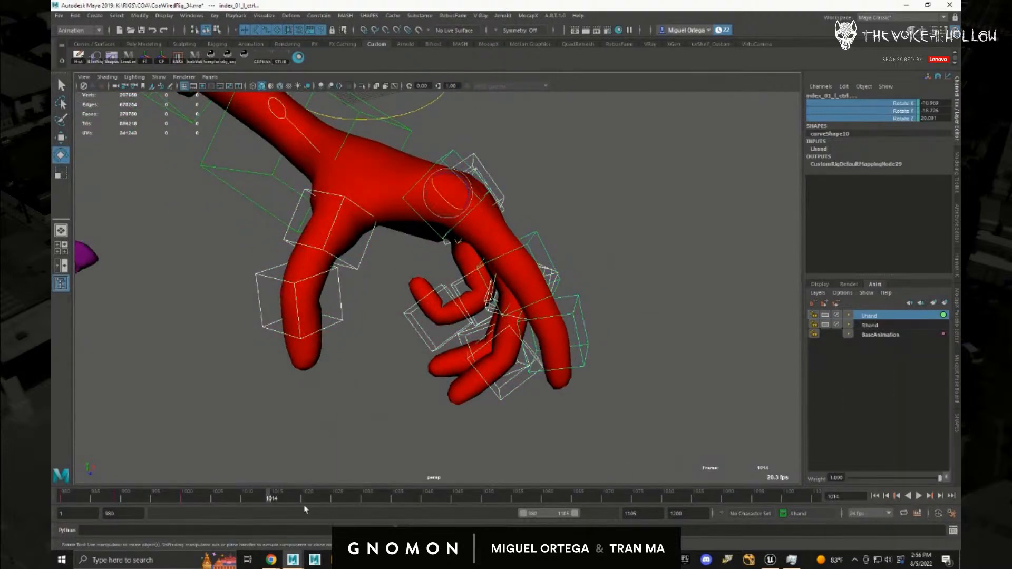
# - Go to frame 1030, examine the left hand's finger pose from several angles, and clear the control selection
pyautogui.moveTo(267, 501); pyautogui.dragTo(363, 506)
pyautogui.press('f')
pyautogui.keyDown('alt'); pyautogui.moveTo(539, 373); pyautogui.dragTo(450, 314); pyautogui.keyUp('alt')
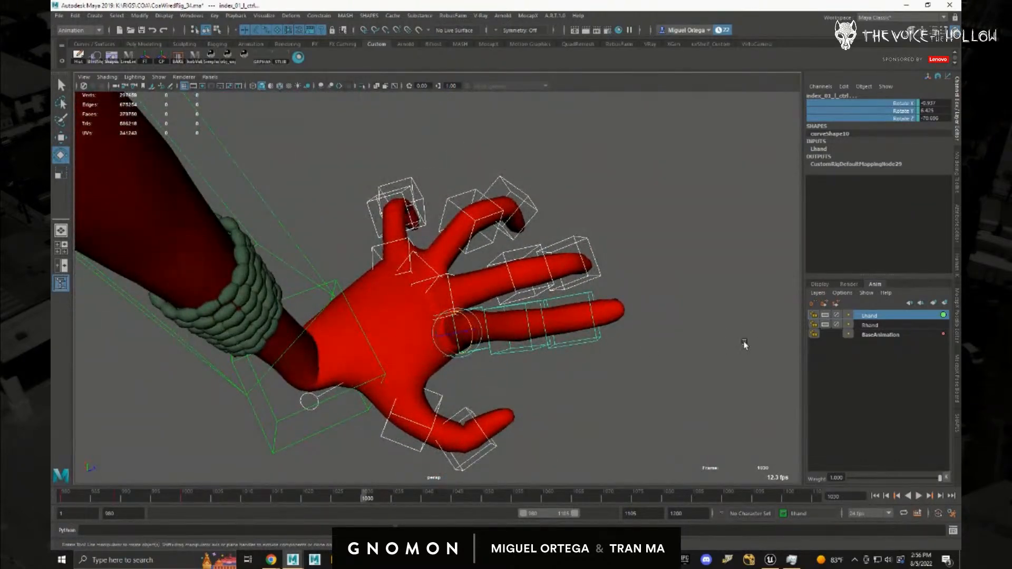
pyautogui.keyDown('alt'); pyautogui.moveTo(710, 374); pyautogui.dragTo(533, 325); pyautogui.keyUp('alt')
pyautogui.keyDown('alt'); pyautogui.moveTo(533, 325); pyautogui.dragTo(411, 303, button='right'); pyautogui.keyUp('alt')
pyautogui.keyDown('alt'); pyautogui.moveTo(411, 303); pyautogui.dragTo(451, 326); pyautogui.keyUp('alt')
pyautogui.keyDown('alt'); pyautogui.moveTo(451, 325); pyautogui.dragTo(596, 367, button='right'); pyautogui.keyUp('alt')
pyautogui.keyDown('alt'); pyautogui.moveTo(596, 367); pyautogui.dragTo(390, 334); pyautogui.keyUp('alt')
pyautogui.keyDown('alt'); pyautogui.moveTo(391, 334); pyautogui.dragTo(442, 346, button='right'); pyautogui.keyUp('alt')
pyautogui.keyDown('alt'); pyautogui.moveTo(441, 346); pyautogui.dragTo(362, 280); pyautogui.keyUp('alt')
pyautogui.keyDown('alt'); pyautogui.moveTo(361, 280); pyautogui.dragTo(402, 321, button='right'); pyautogui.keyUp('alt')
pyautogui.keyDown('alt'); pyautogui.moveTo(402, 321); pyautogui.dragTo(369, 311); pyautogui.keyUp('alt')
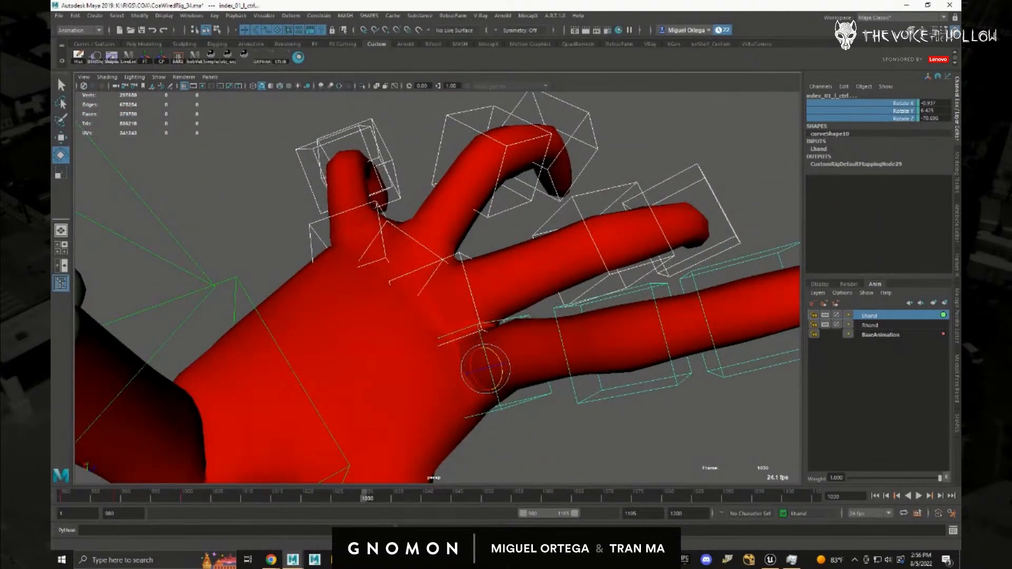
pyautogui.keyDown('alt'); pyautogui.moveTo(369, 311); pyautogui.dragTo(326, 321); pyautogui.keyUp('alt')
pyautogui.moveTo(625, 165); pyautogui.dragTo(960, 211)
pyautogui.doubleClick(567, 292)
pyautogui.keyDown('alt'); pyautogui.moveTo(508, 260); pyautogui.dragTo(361, 348); pyautogui.keyUp('alt')
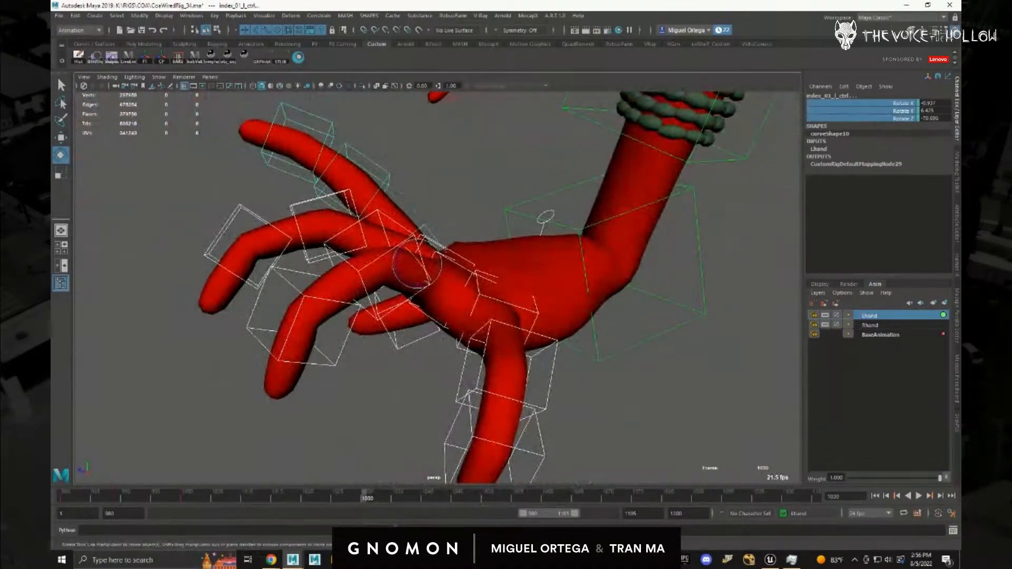
pyautogui.click(724, 383)
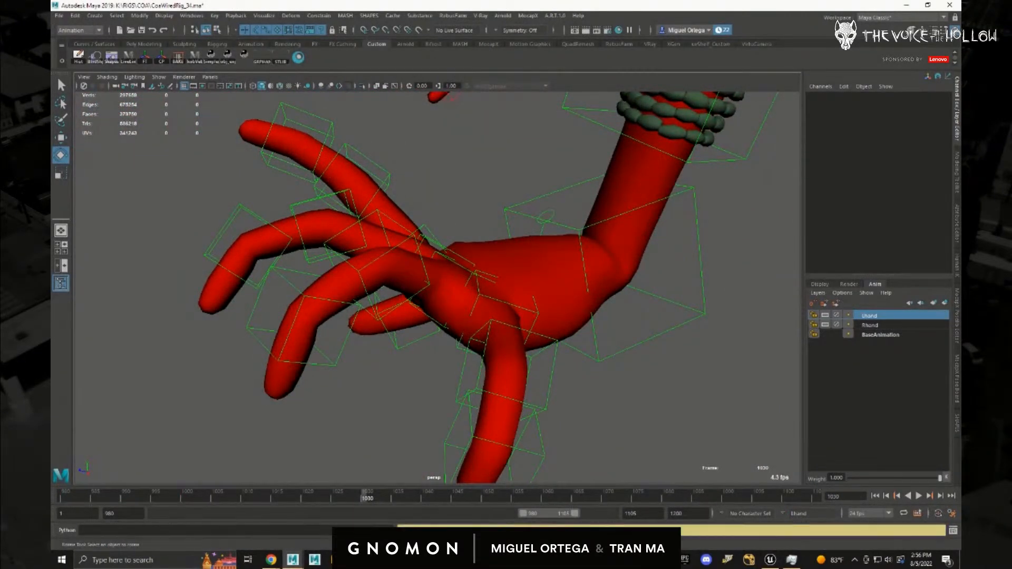
# - Select all objects on the Lhand layer at frame 1030 and go to frame 1022, focused on the left hand
pyautogui.keyDown('alt'); pyautogui.moveTo(556, 424); pyautogui.dragTo(726, 414); pyautogui.keyUp('alt')
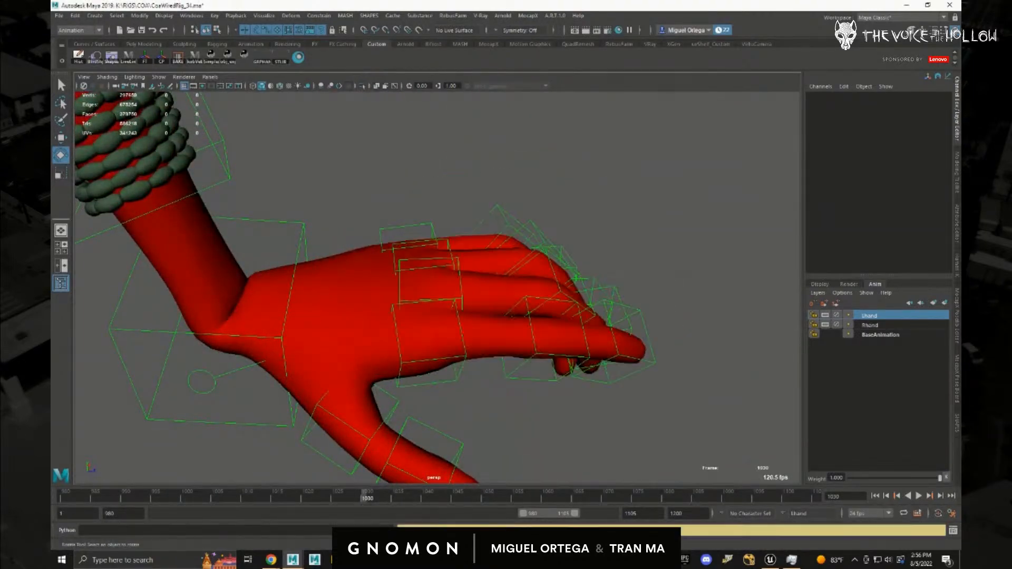
pyautogui.keyDown('alt'); pyautogui.moveTo(515, 372); pyautogui.dragTo(441, 365); pyautogui.keyUp('alt')
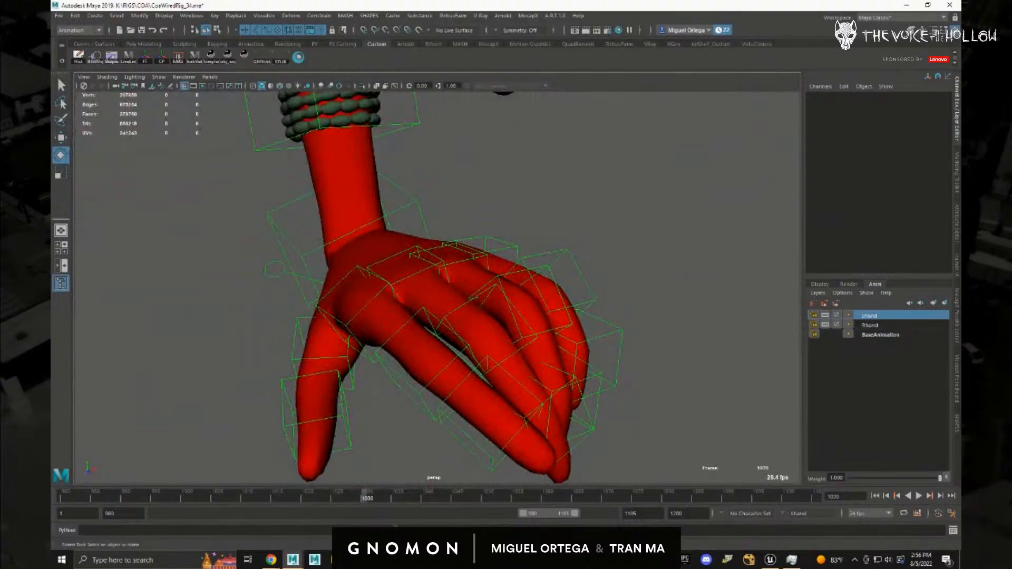
pyautogui.keyDown('alt'); pyautogui.moveTo(569, 396); pyautogui.dragTo(545, 394); pyautogui.keyUp('alt')
pyautogui.keyDown('alt'); pyautogui.moveTo(545, 394); pyautogui.dragTo(387, 361, button='right'); pyautogui.keyUp('alt')
pyautogui.keyDown('alt'); pyautogui.moveTo(388, 361); pyautogui.dragTo(469, 340); pyautogui.keyUp('alt')
pyautogui.keyDown('alt'); pyautogui.moveTo(469, 340); pyautogui.dragTo(672, 390, button='right'); pyautogui.keyUp('alt')
pyautogui.rightClick(877, 319)
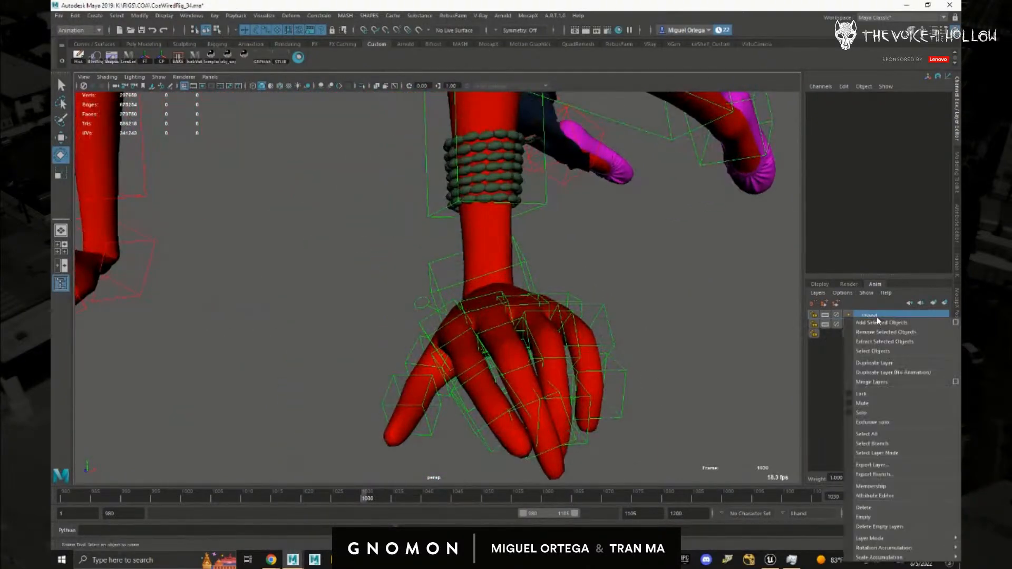
pyautogui.click(885, 351)
pyautogui.moveTo(362, 495); pyautogui.dragTo(319, 498)
pyautogui.press('f')
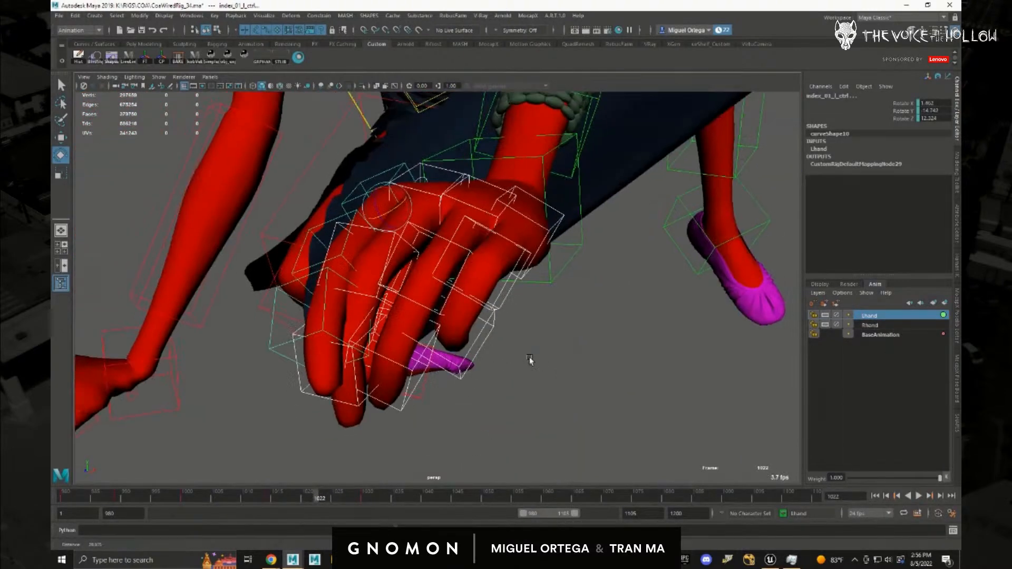
# - Key the left hand's finger pose at frame 1022 and reselect all objects on the Lhand layer
pyautogui.press('s')
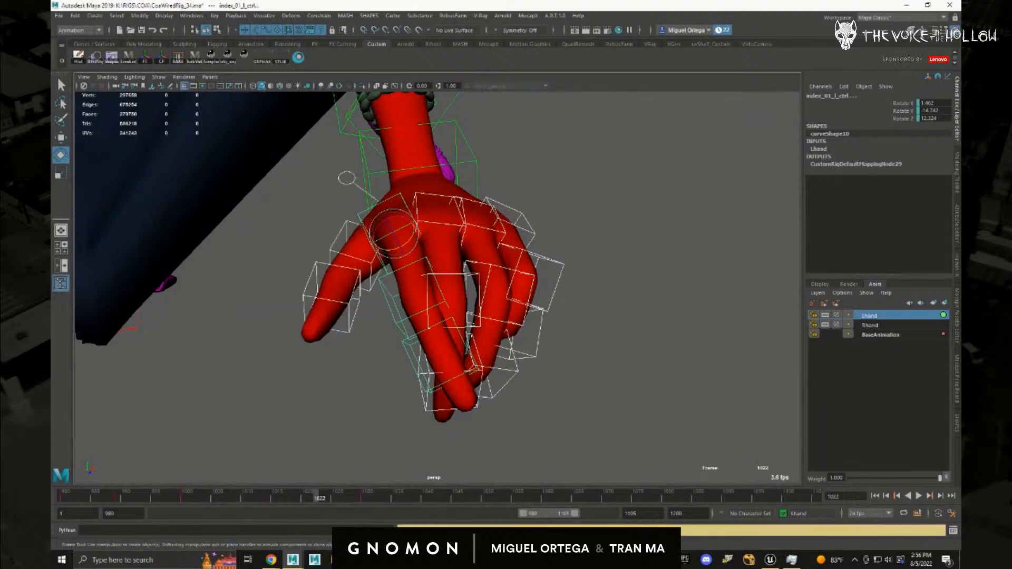
pyautogui.click(628, 431)
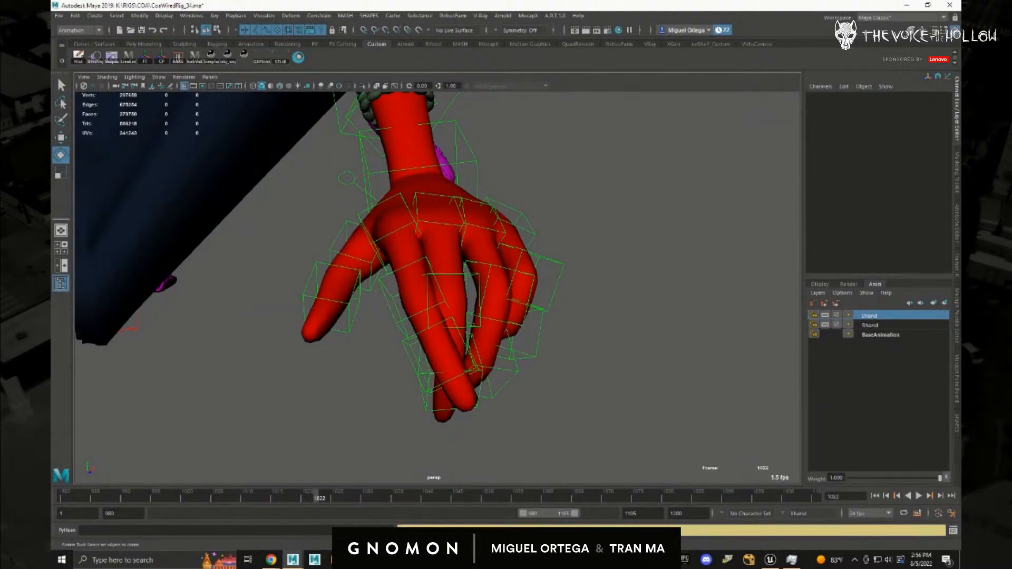
pyautogui.keyDown('alt'); pyautogui.moveTo(658, 410); pyautogui.dragTo(498, 455); pyautogui.keyUp('alt')
pyautogui.press('s')
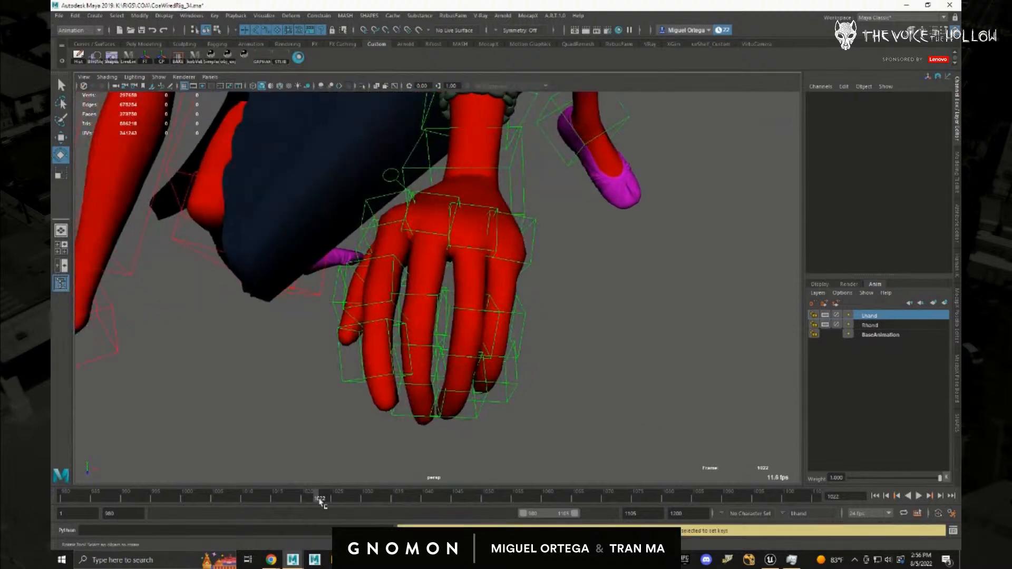
pyautogui.rightClick(867, 319)
pyautogui.click(869, 352)
# - Examine the left hand's finger pose between frames 1026 and 1030 from several angles, returning to frame 1026
pyautogui.moveTo(324, 501); pyautogui.dragTo(336, 500)
pyautogui.keyDown('alt'); pyautogui.moveTo(575, 364); pyautogui.dragTo(533, 342, button='right'); pyautogui.keyUp('alt')
pyautogui.keyDown('alt'); pyautogui.moveTo(533, 342); pyautogui.dragTo(617, 253, button='middle'); pyautogui.keyUp('alt')
pyautogui.keyDown('alt'); pyautogui.moveTo(617, 253); pyautogui.dragTo(505, 256, button='right'); pyautogui.keyUp('alt')
pyautogui.keyDown('alt'); pyautogui.moveTo(507, 258); pyautogui.dragTo(662, 344); pyautogui.keyUp('alt')
pyautogui.keyDown('alt'); pyautogui.moveTo(662, 343); pyautogui.dragTo(686, 353, button='right'); pyautogui.keyUp('alt')
pyautogui.moveTo(337, 500); pyautogui.dragTo(366, 503)
pyautogui.keyDown('alt'); pyautogui.moveTo(642, 305); pyautogui.dragTo(513, 135, button='middle'); pyautogui.keyUp('alt')
pyautogui.moveTo(368, 500); pyautogui.dragTo(341, 498)
pyautogui.keyDown('alt'); pyautogui.moveTo(607, 316); pyautogui.dragTo(502, 219); pyautogui.keyUp('alt')
# - Rotate the left pinky and ring fingers' base controls at frame 1026 and select all objects on the Lhand layer
pyautogui.click(512, 211)
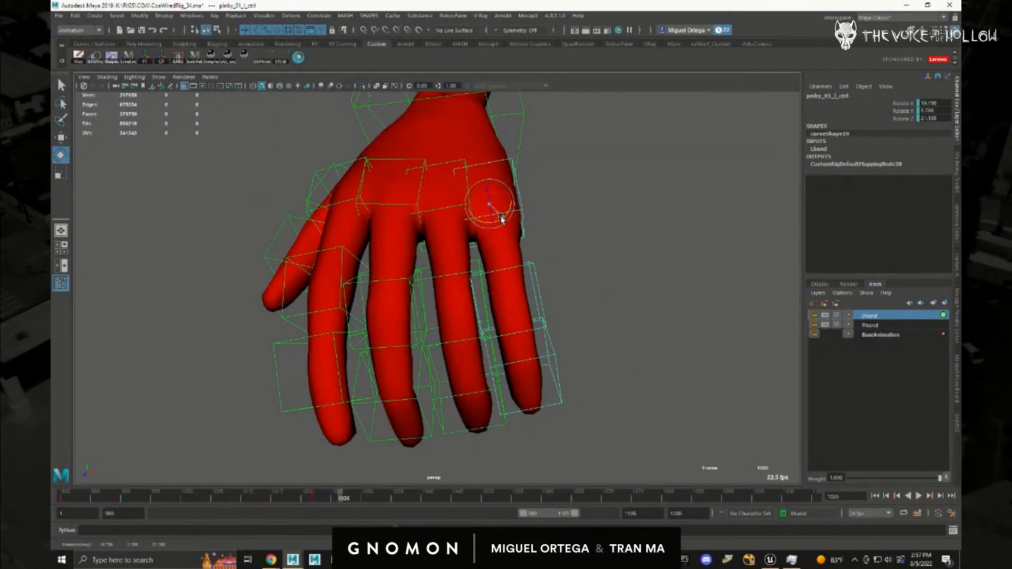
pyautogui.click(453, 220)
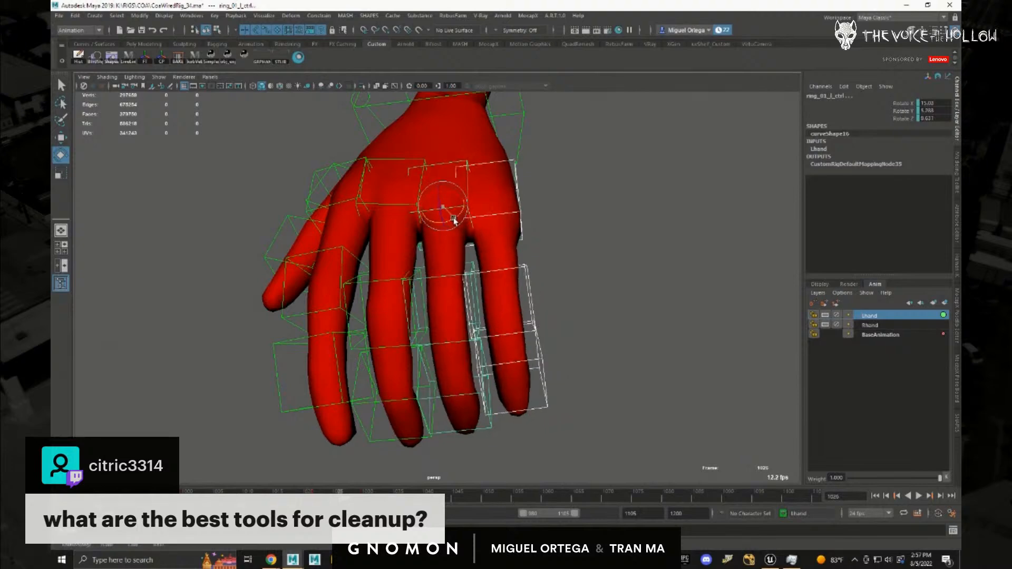
pyautogui.keyDown('alt'); pyautogui.moveTo(499, 275); pyautogui.dragTo(627, 261); pyautogui.keyUp('alt')
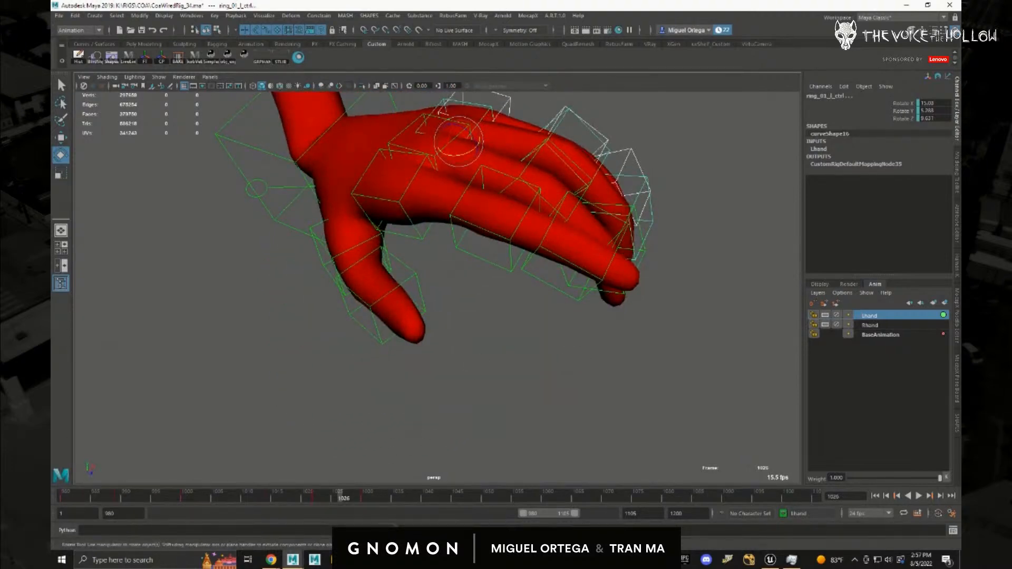
pyautogui.rightClick(897, 314)
pyautogui.click(867, 351)
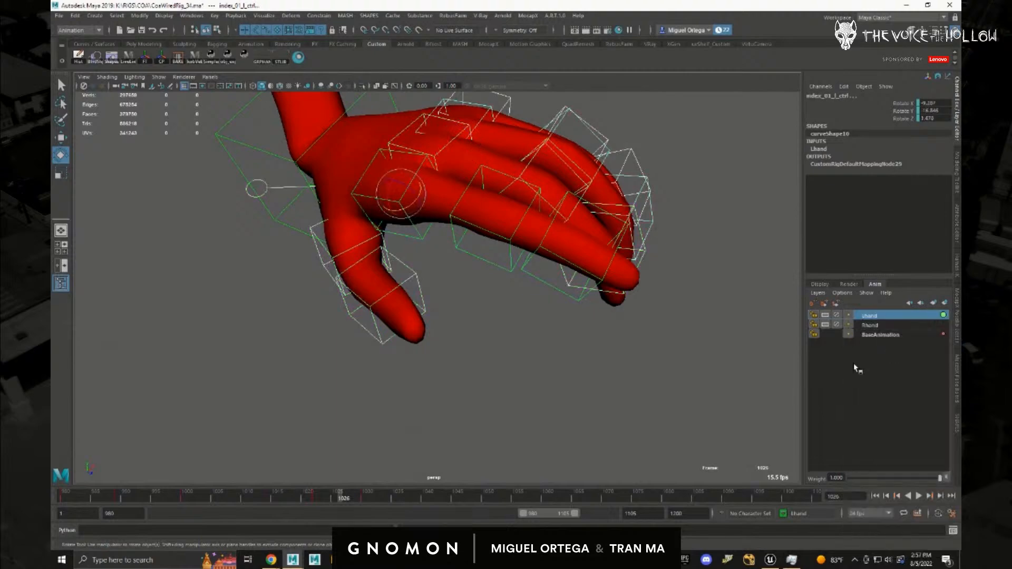
# - Go to frame 1018, rotate the left index finger's base control, and select all objects on the Lhand layer
pyautogui.moveTo(329, 497); pyautogui.dragTo(291, 498)
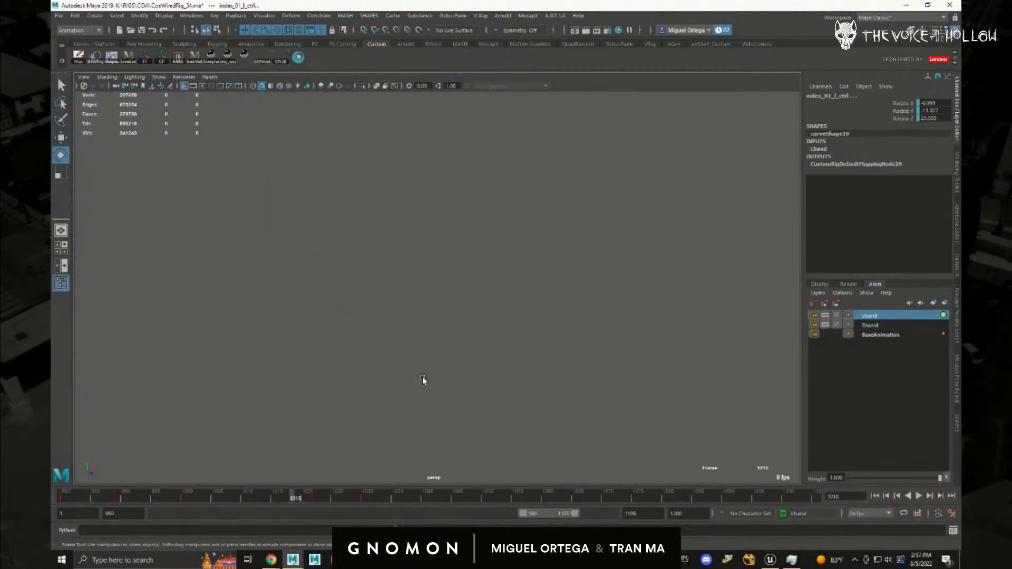
pyautogui.press('f')
pyautogui.keyDown('alt'); pyautogui.moveTo(537, 368); pyautogui.dragTo(593, 311); pyautogui.keyUp('alt')
pyautogui.click(421, 243)
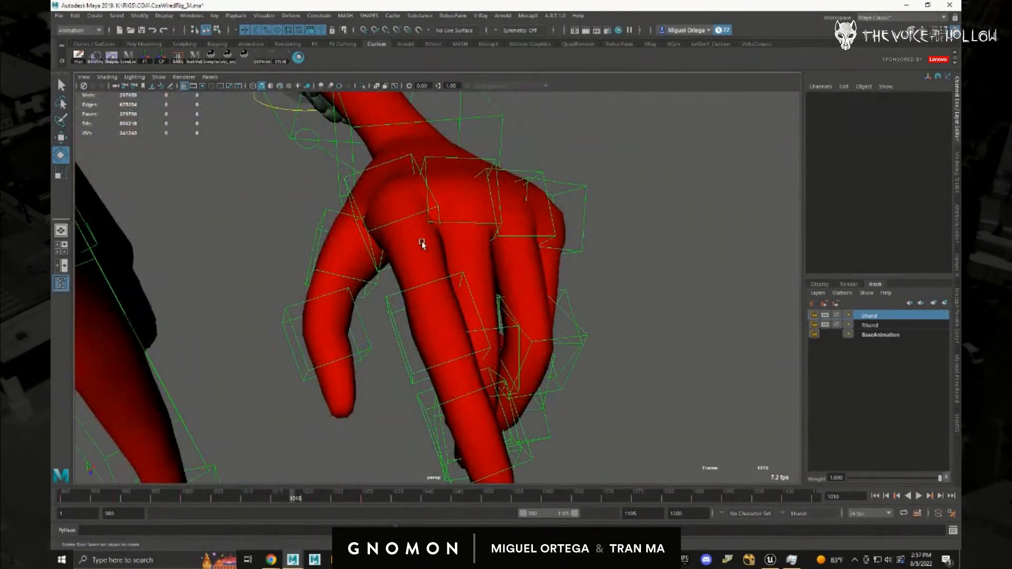
pyautogui.click(401, 219)
pyautogui.moveTo(402, 221); pyautogui.dragTo(472, 256)
pyautogui.rightClick(902, 312)
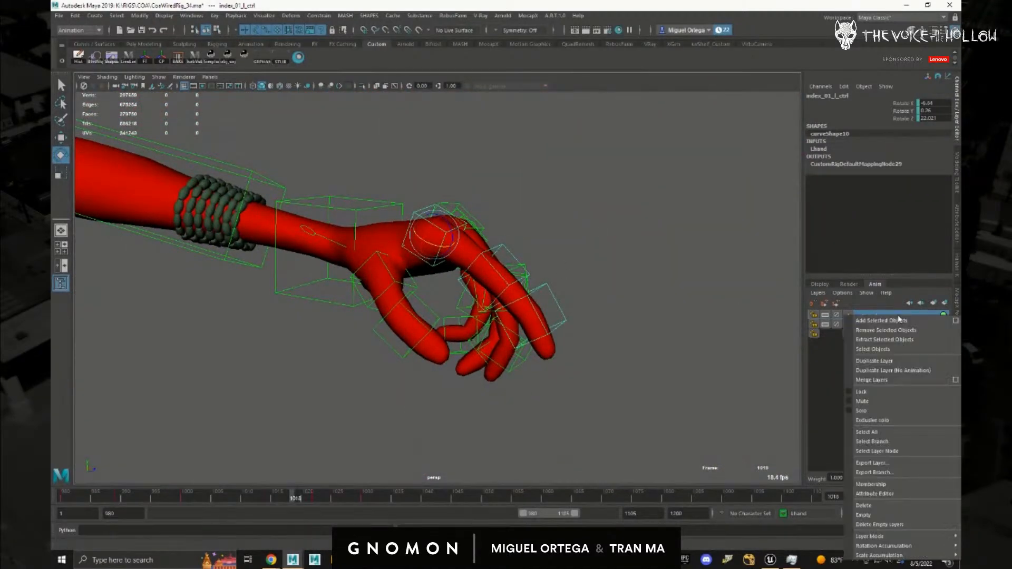
pyautogui.click(896, 349)
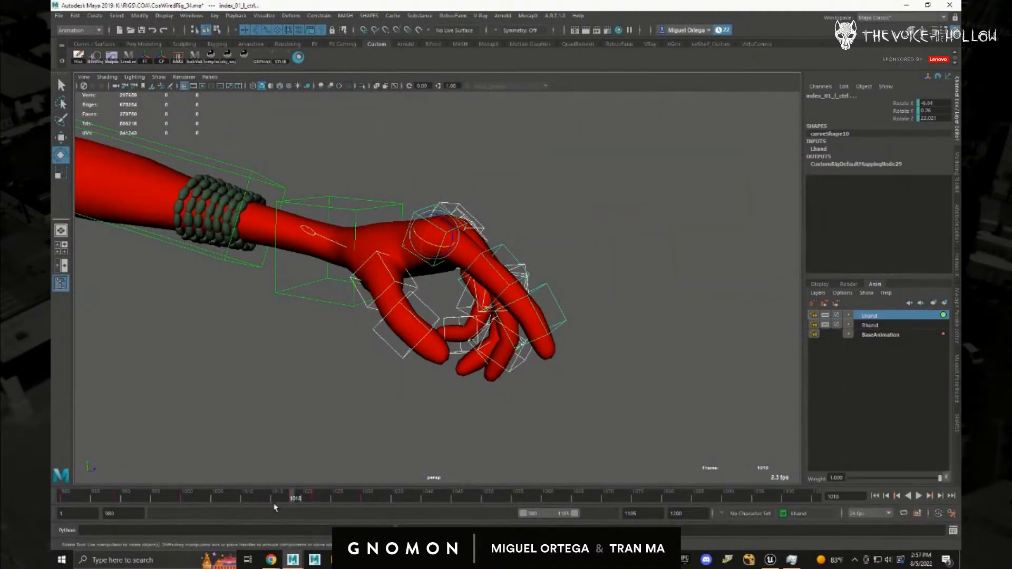
# - Go to frame 1007, rotate the left index and middle fingers' base controls, and select all objects on the Lhand layer
pyautogui.moveTo(248, 498); pyautogui.dragTo(232, 498)
pyautogui.press('f')
pyautogui.keyDown('alt'); pyautogui.moveTo(558, 366); pyautogui.dragTo(454, 321); pyautogui.keyUp('alt')
pyautogui.keyDown('alt'); pyautogui.moveTo(455, 322); pyautogui.dragTo(427, 298, button='right'); pyautogui.keyUp('alt')
pyautogui.keyDown('alt'); pyautogui.moveTo(427, 298); pyautogui.dragTo(388, 305); pyautogui.keyUp('alt')
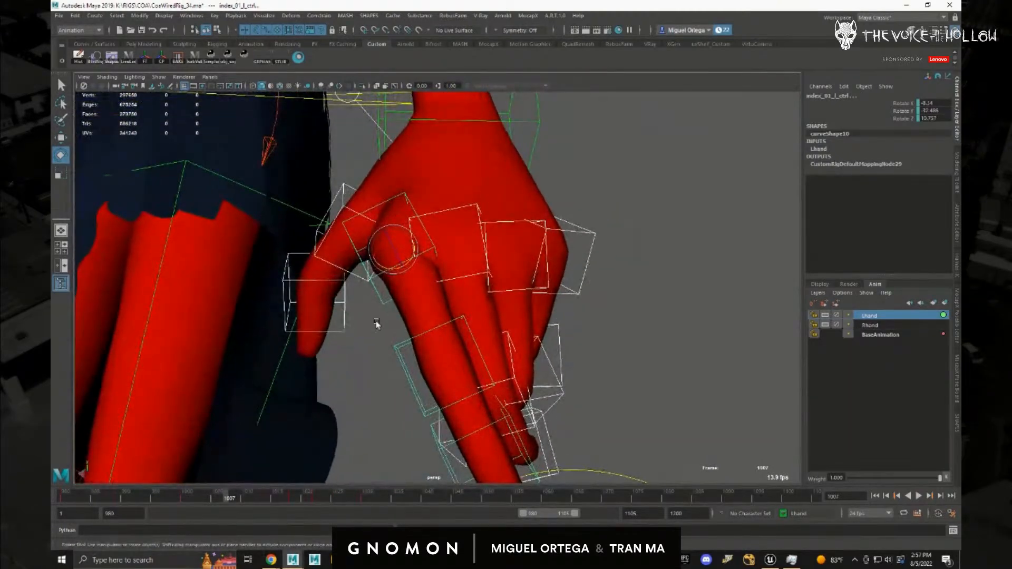
pyautogui.click(390, 302)
pyautogui.click(387, 271)
pyautogui.moveTo(396, 269); pyautogui.dragTo(463, 247)
pyautogui.click(473, 299)
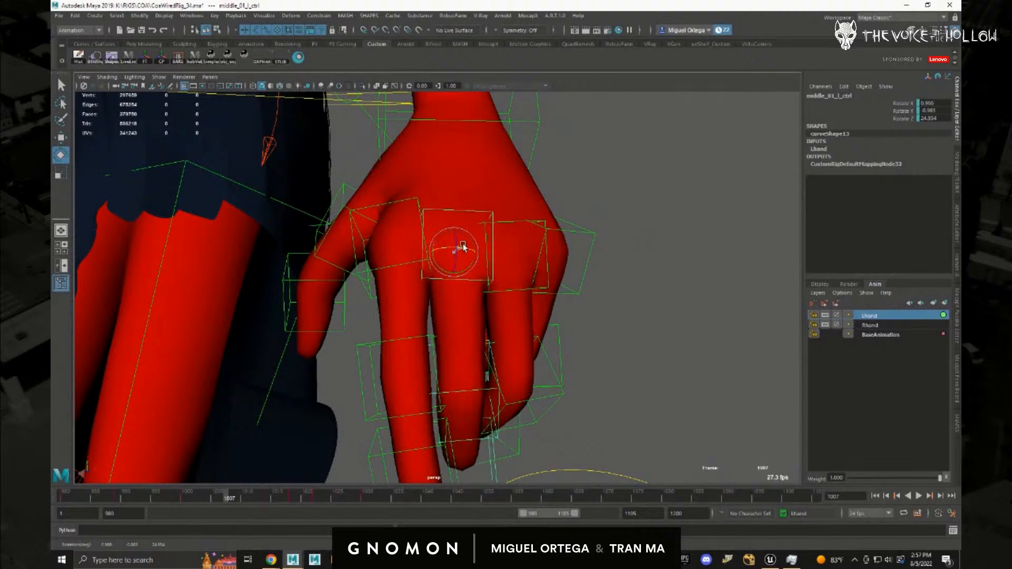
pyautogui.keyDown('alt'); pyautogui.moveTo(499, 312); pyautogui.dragTo(756, 324); pyautogui.keyUp('alt')
pyautogui.rightClick(889, 315)
pyautogui.click(891, 340)
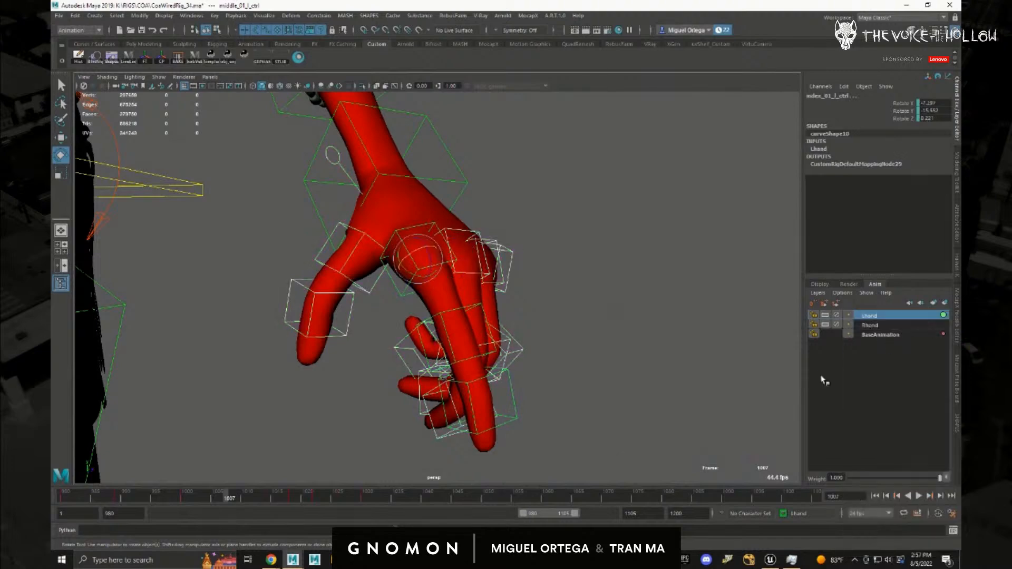
# - Go to frame 994 and rotate the left index and middle fingers' base controls
pyautogui.moveTo(227, 505); pyautogui.dragTo(149, 498)
pyautogui.press('f')
pyautogui.keyDown('alt'); pyautogui.moveTo(475, 372); pyautogui.dragTo(519, 319); pyautogui.keyUp('alt')
pyautogui.click(500, 274)
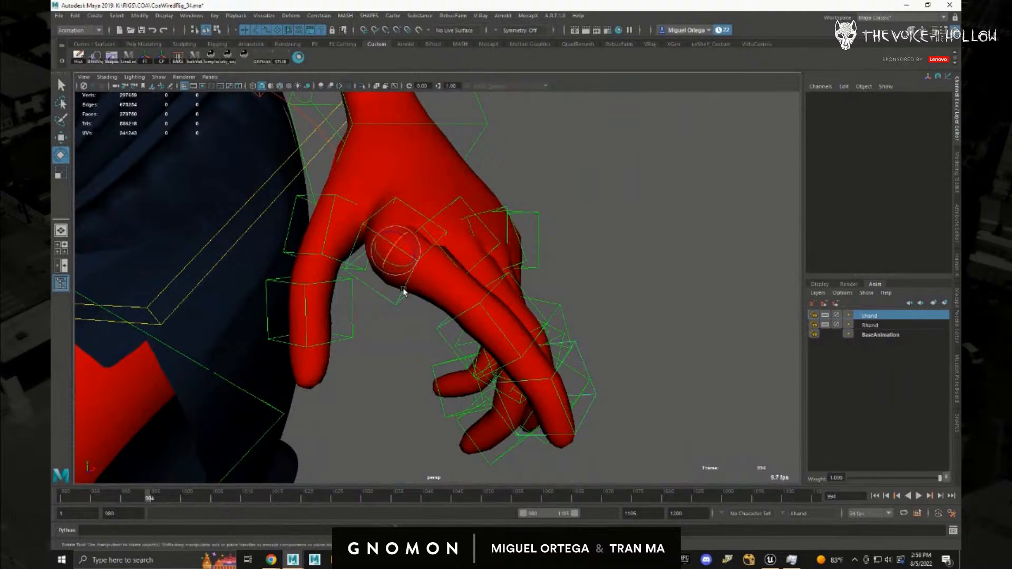
pyautogui.click(396, 267)
pyautogui.moveTo(389, 230); pyautogui.dragTo(392, 242)
pyautogui.click(466, 274)
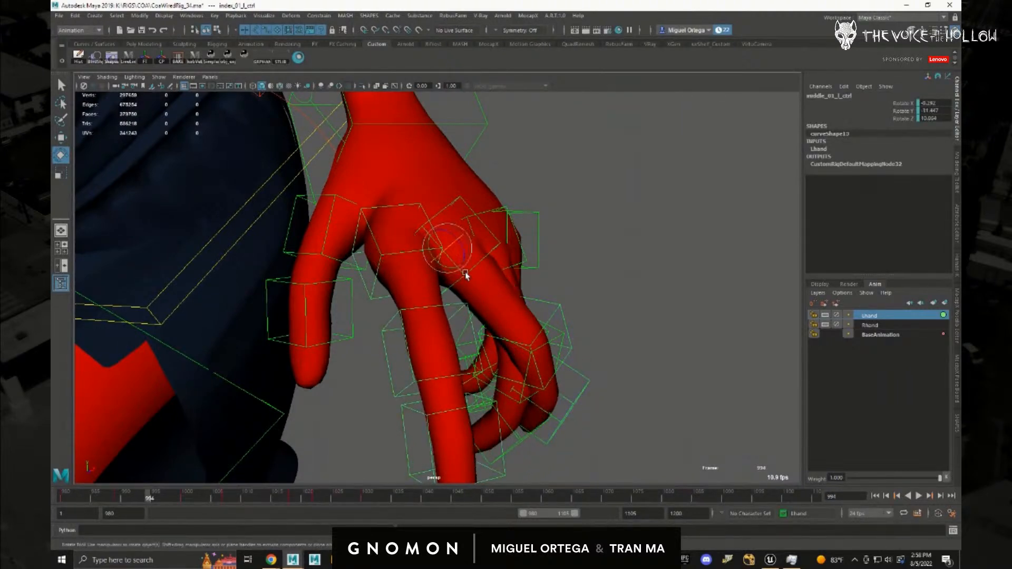
pyautogui.moveTo(458, 262)
pyautogui.keyDown('alt'); pyautogui.mouseDown()
pyautogui.moveTo(457, 274)
pyautogui.moveTo(440, 272)
pyautogui.mouseUp(); pyautogui.keyUp('alt')
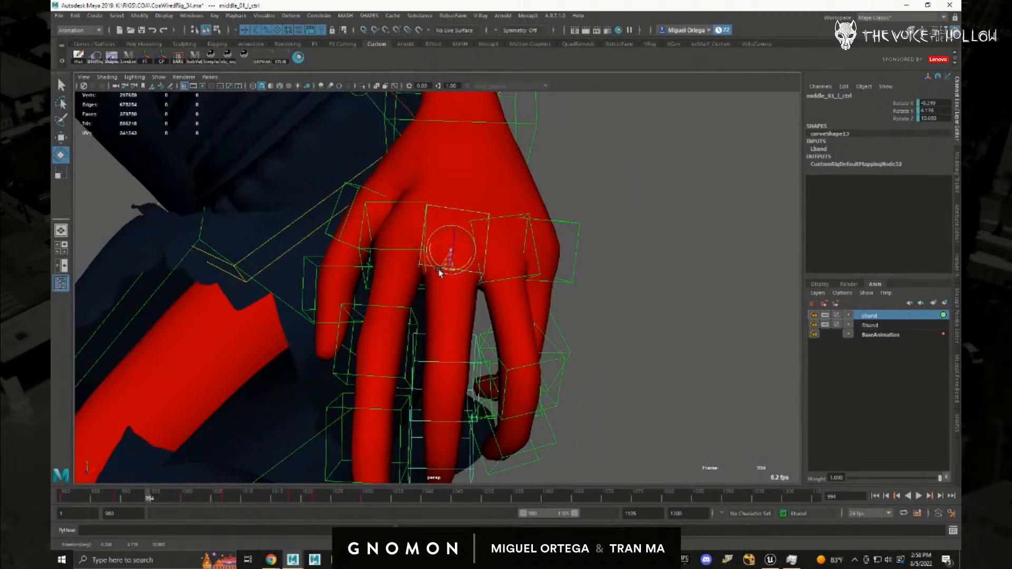
# - Rotate the left ring and pinky fingers' base controls at frame 994 to even out the finger spread
pyautogui.click(507, 274)
pyautogui.moveTo(507, 273); pyautogui.dragTo(476, 310)
pyautogui.click(546, 278)
pyautogui.click(468, 278)
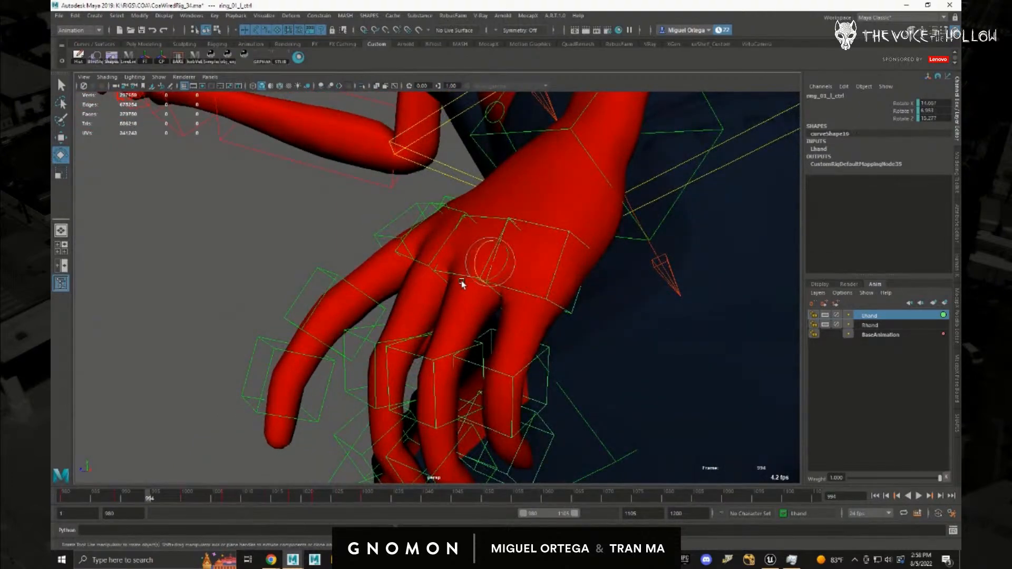
pyautogui.moveTo(475, 269); pyautogui.dragTo(533, 319)
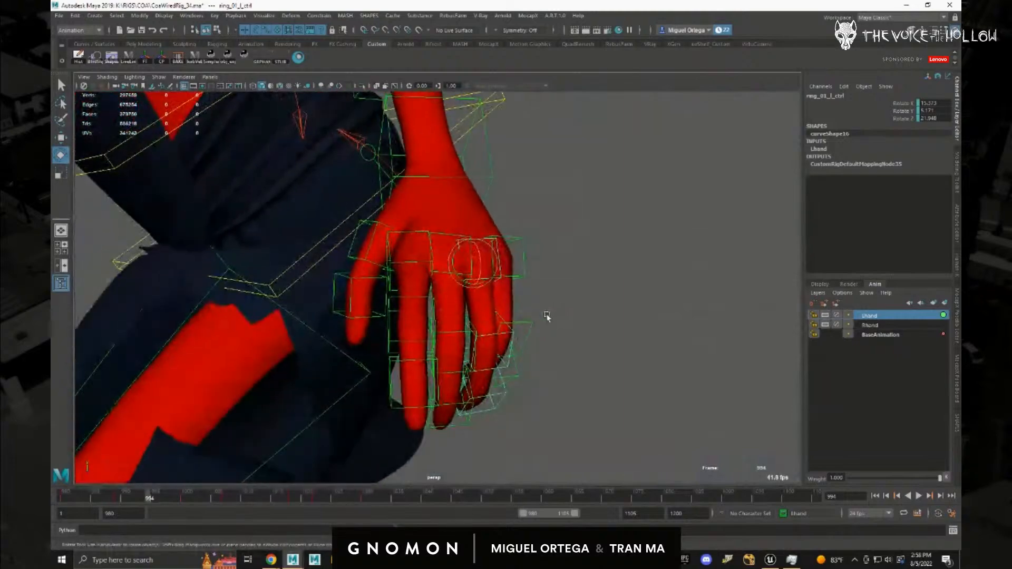
# - Rotate the left thumb's base control at frame 994 and select all objects on the Lhand layer
pyautogui.keyDown('alt'); pyautogui.moveTo(466, 317); pyautogui.dragTo(540, 314); pyautogui.keyUp('alt')
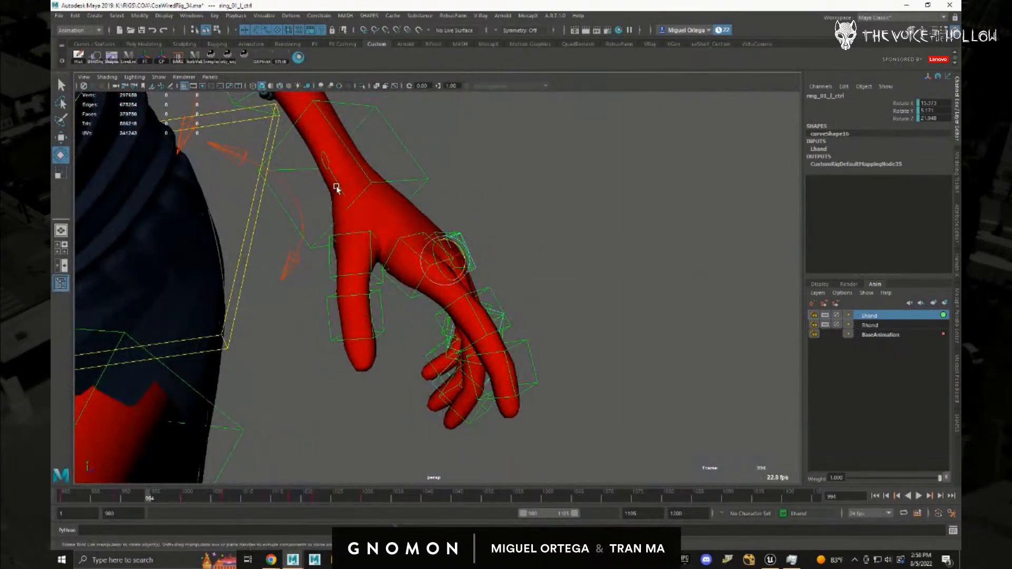
pyautogui.click(356, 200)
pyautogui.moveTo(357, 198); pyautogui.dragTo(345, 216)
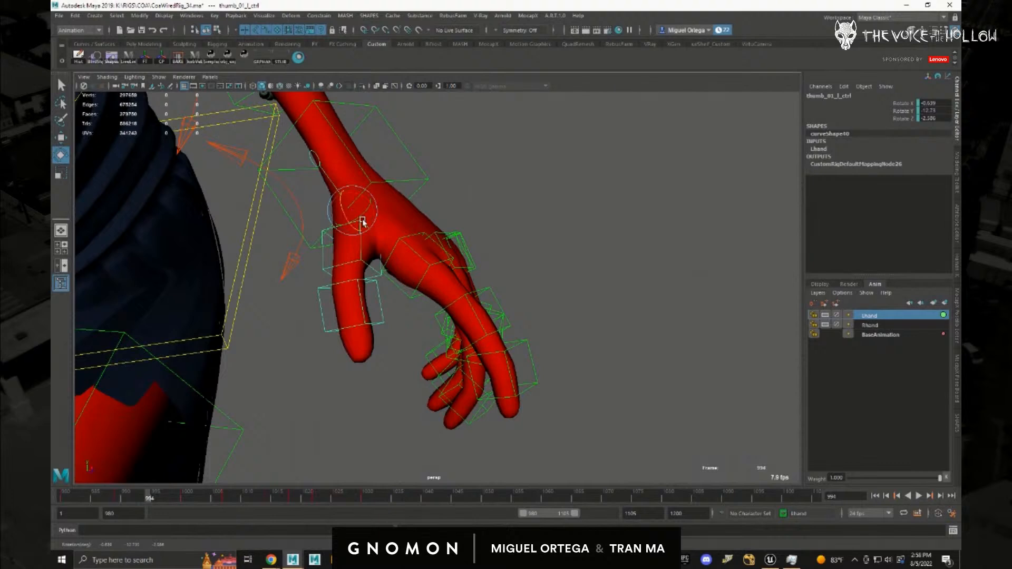
pyautogui.keyDown('alt'); pyautogui.moveTo(538, 252); pyautogui.dragTo(535, 258); pyautogui.keyUp('alt')
pyautogui.rightClick(903, 318)
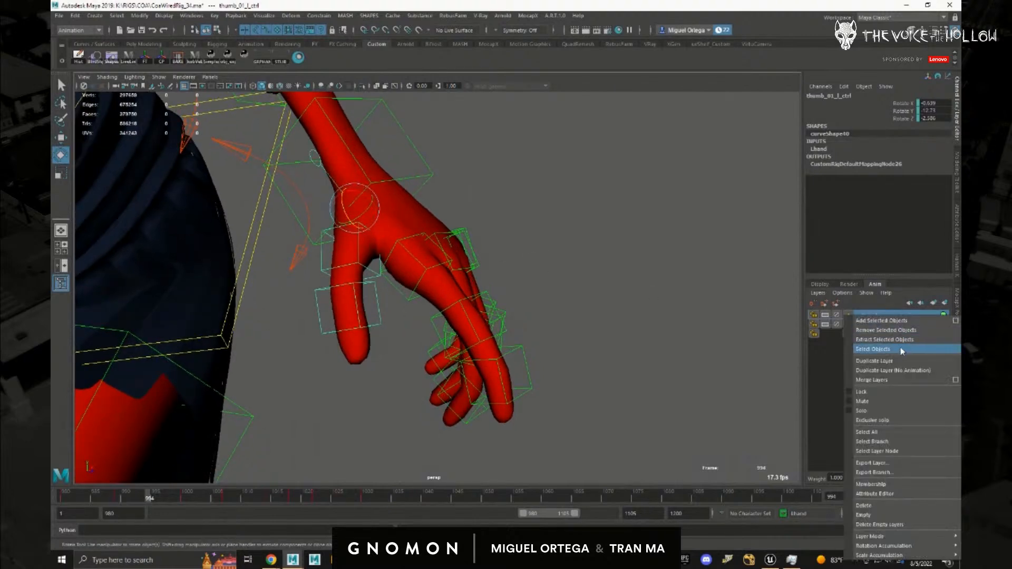
pyautogui.click(901, 349)
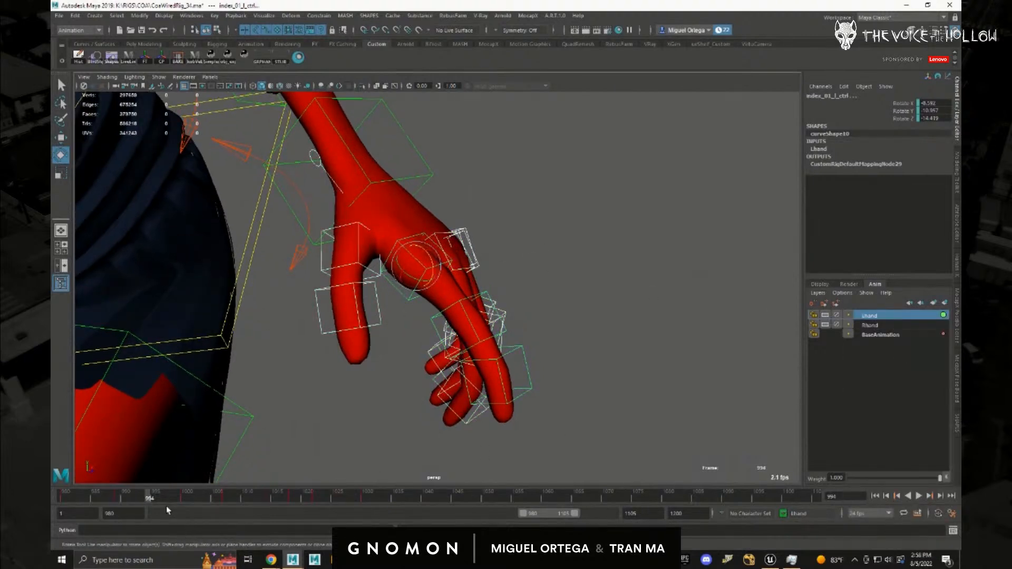
# - Go to frame 1038 and rotate the left thumb's base control to spread it away from the palm
pyautogui.keyDown('alt'); pyautogui.moveTo(603, 400); pyautogui.dragTo(481, 403); pyautogui.keyUp('alt')
pyautogui.click(406, 501)
pyautogui.moveTo(407, 502); pyautogui.dragTo(412, 502)
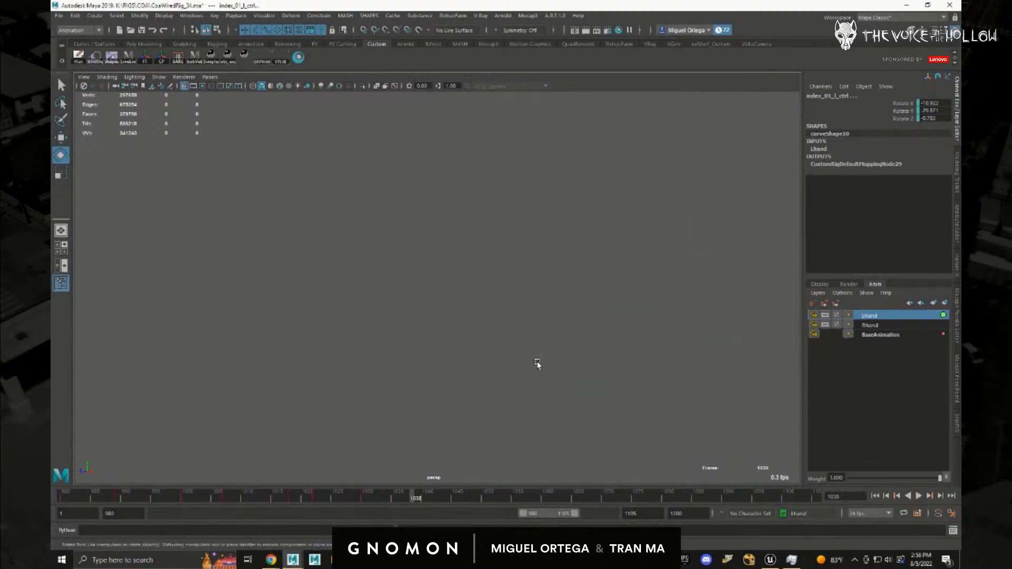
pyautogui.press('f')
pyautogui.scroll(-4, 527, 327)
pyautogui.keyDown('alt'); pyautogui.moveTo(764, 361); pyautogui.dragTo(468, 309); pyautogui.keyUp('alt')
pyautogui.scroll(2, 479, 330)
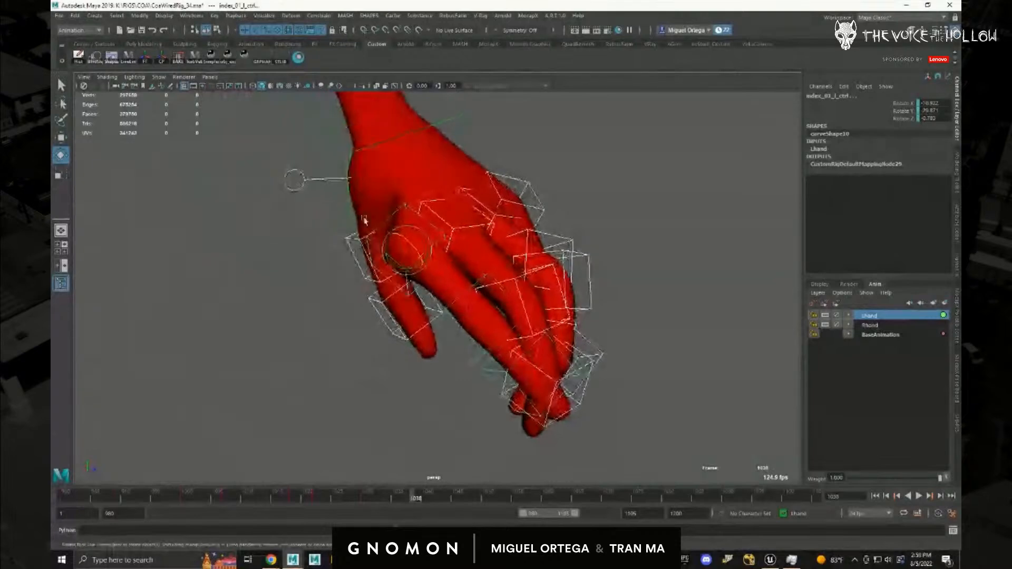
pyautogui.scroll(2, 347, 214)
pyautogui.click(299, 171)
pyautogui.moveTo(348, 159); pyautogui.dragTo(361, 153)
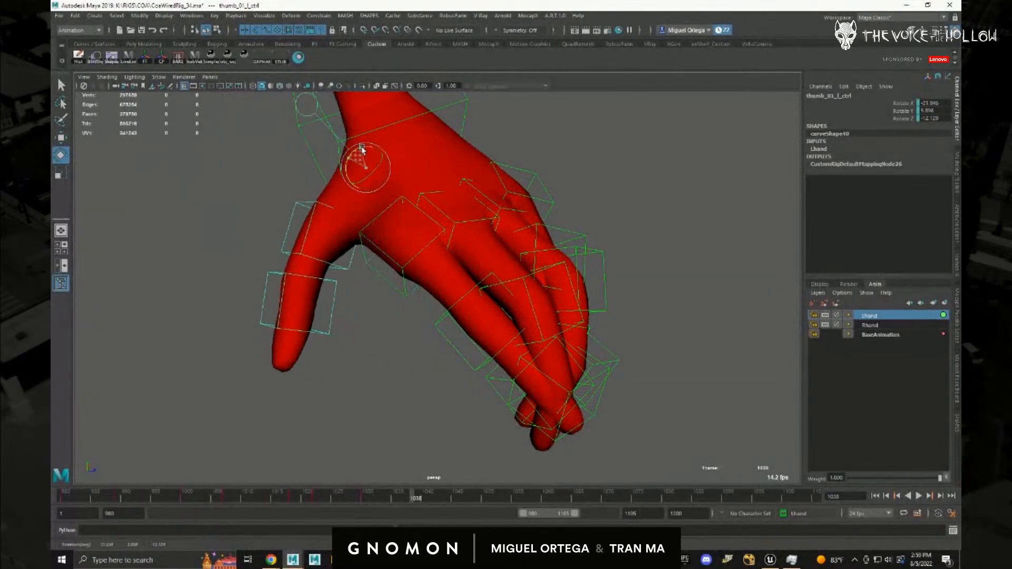
# - Rotate the left index and middle fingers' base controls at frame 1038
pyautogui.click(410, 262)
pyautogui.moveTo(406, 266); pyautogui.dragTo(404, 265)
pyautogui.keyDown('alt'); pyautogui.moveTo(458, 290); pyautogui.dragTo(500, 287); pyautogui.keyUp('alt')
pyautogui.click(456, 240)
pyautogui.click(459, 241)
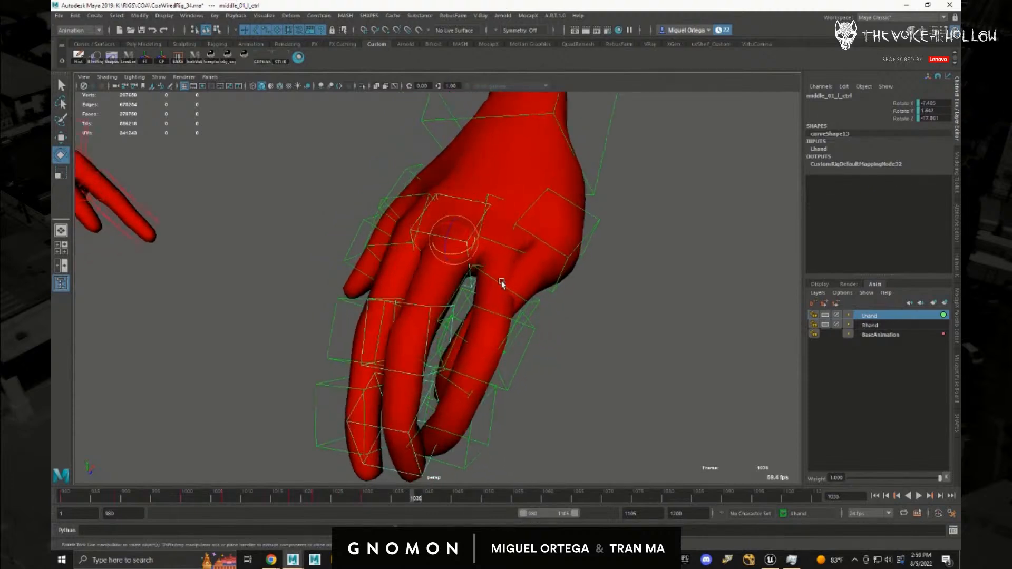
# - Rotate the left ring and pinky fingers' base controls at frame 1038 and select all objects on the Lhand layer
pyautogui.click(515, 246)
pyautogui.moveTo(515, 248); pyautogui.dragTo(562, 343)
pyautogui.click(570, 262)
pyautogui.keyDown('alt'); pyautogui.moveTo(493, 299); pyautogui.dragTo(583, 294); pyautogui.keyUp('alt')
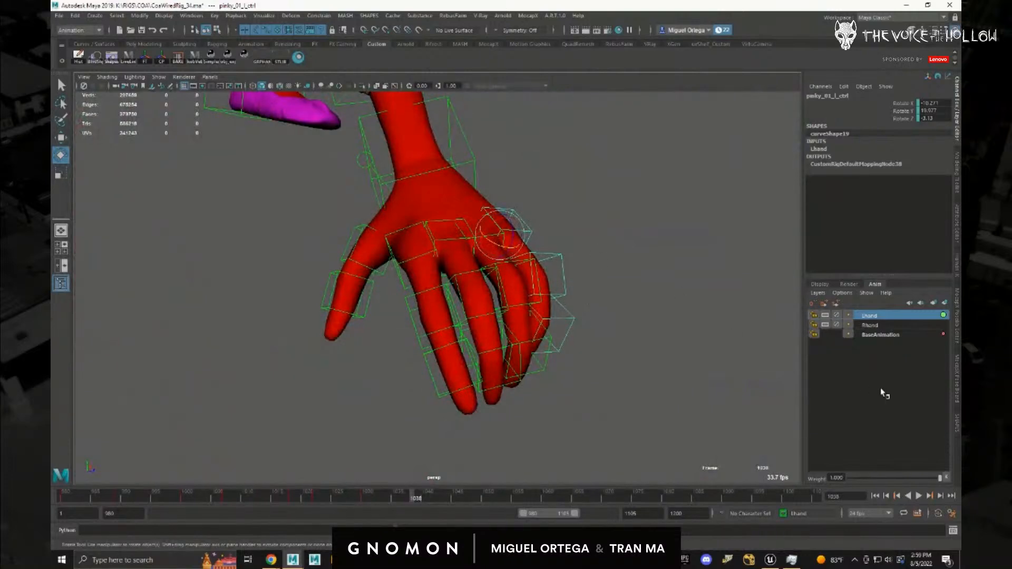
pyautogui.rightClick(900, 316)
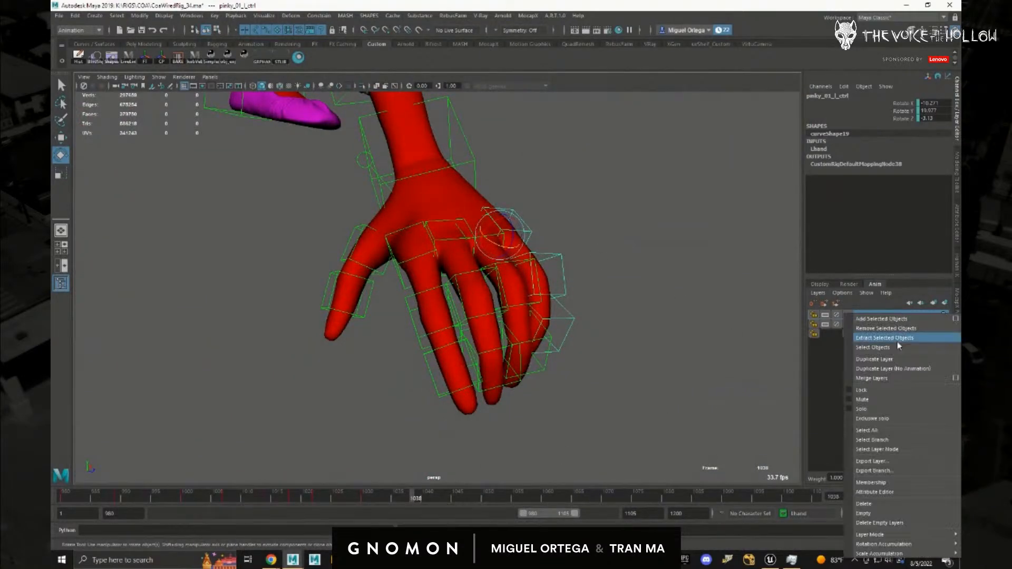
pyautogui.click(899, 343)
# - Go to frame 1033 and rotate the left middle, index and ring fingers' base controls
pyautogui.moveTo(432, 507); pyautogui.dragTo(389, 497)
pyautogui.keyDown('alt'); pyautogui.moveTo(524, 264); pyautogui.dragTo(435, 251); pyautogui.keyUp('alt')
pyautogui.press('f')
pyautogui.click(439, 261)
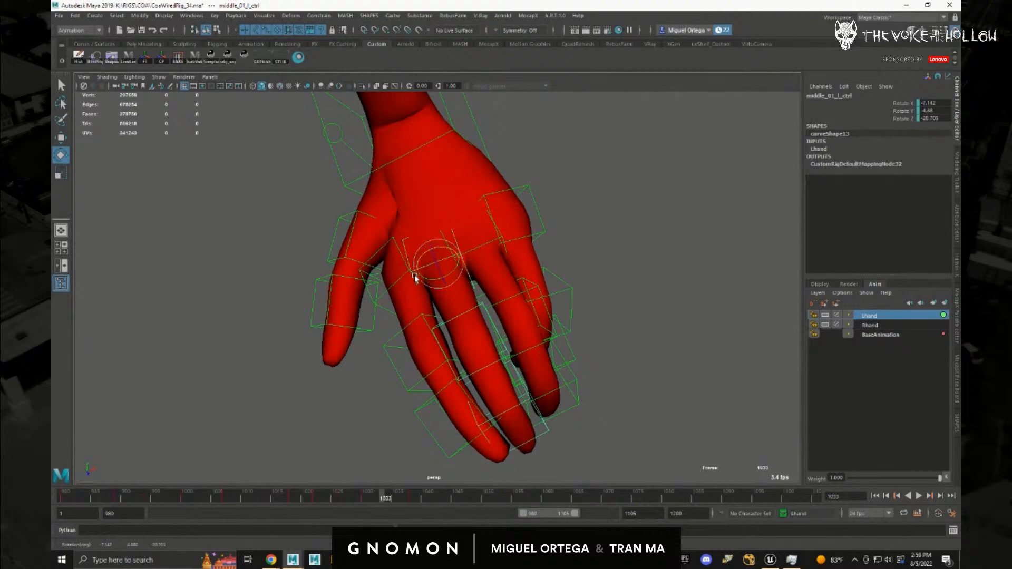
pyautogui.click(396, 279)
pyautogui.moveTo(398, 272); pyautogui.dragTo(525, 290)
pyautogui.click(487, 261)
pyautogui.moveTo(490, 253); pyautogui.dragTo(494, 251)
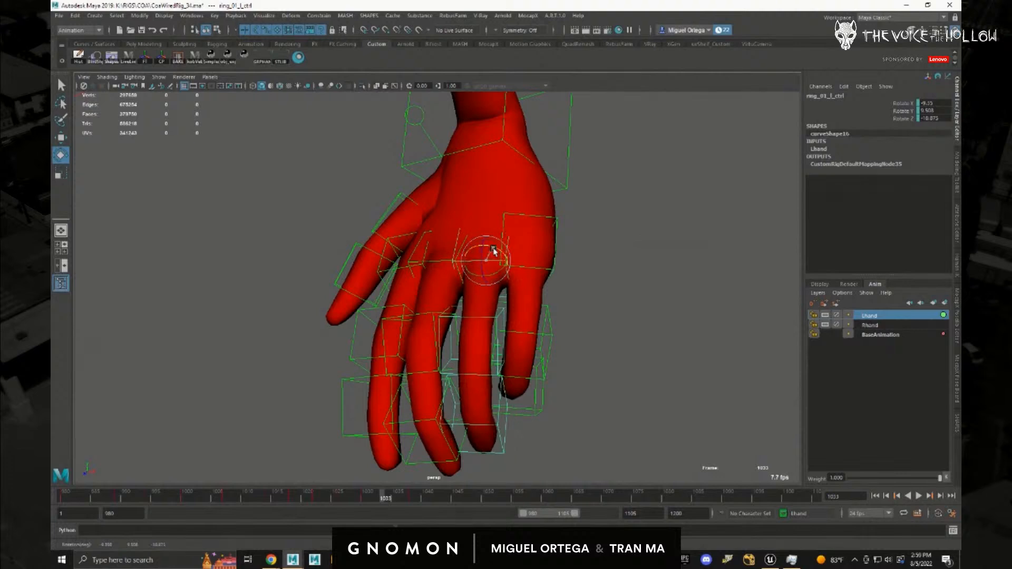
# - Rotate the left thumb's base control at frame 1033 and select all objects on the Lhand layer
pyautogui.keyDown('alt'); pyautogui.moveTo(555, 301); pyautogui.dragTo(628, 294); pyautogui.keyUp('alt')
pyautogui.keyDown('alt'); pyautogui.moveTo(448, 316); pyautogui.dragTo(404, 279); pyautogui.keyUp('alt')
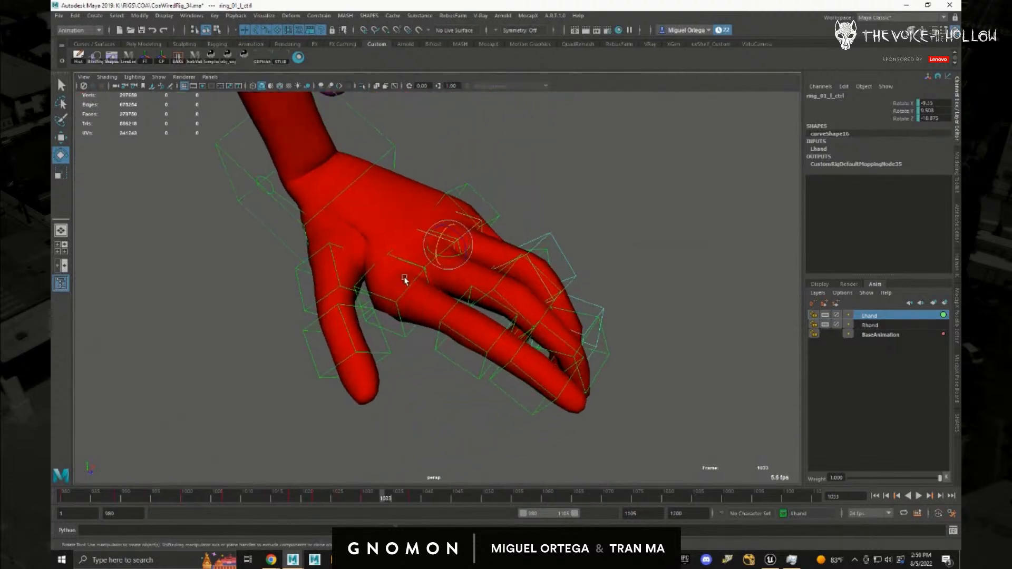
pyautogui.click(284, 197)
pyautogui.moveTo(310, 219); pyautogui.dragTo(327, 240)
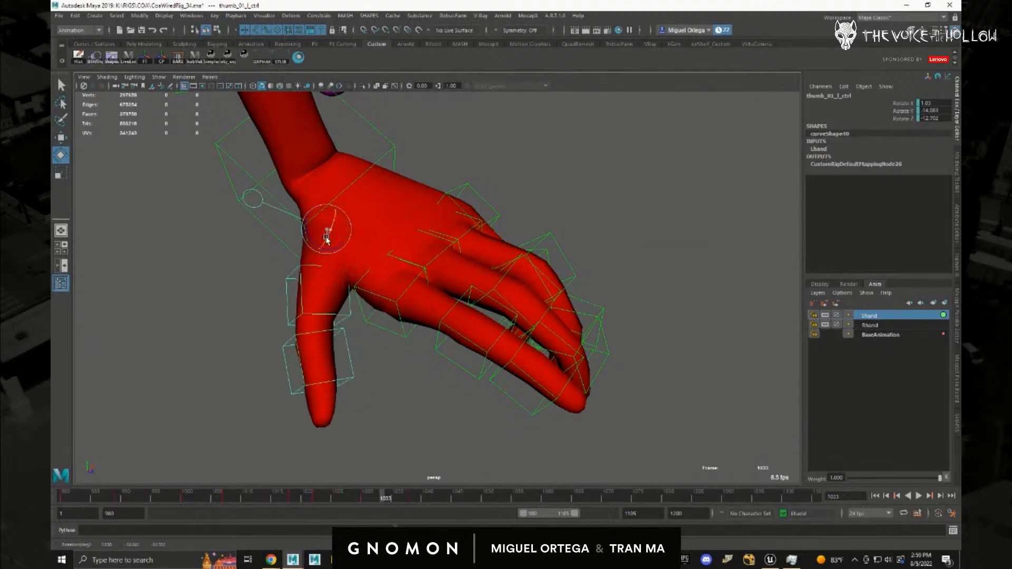
pyautogui.rightClick(877, 318)
pyautogui.click(879, 347)
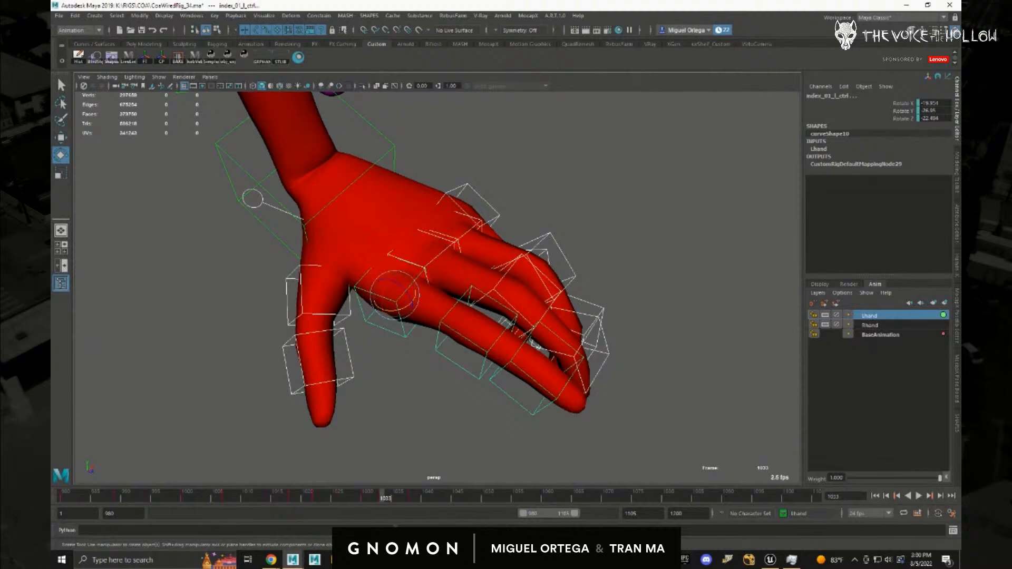
# - Go to frame 1045 and rotate the left middle finger's base control
pyautogui.click(457, 497)
pyautogui.press('f')
pyautogui.keyDown('alt'); pyautogui.moveTo(514, 423); pyautogui.dragTo(563, 231); pyautogui.keyUp('alt')
pyautogui.click(561, 229)
pyautogui.moveTo(536, 239); pyautogui.dragTo(421, 260)
pyautogui.click(435, 235)
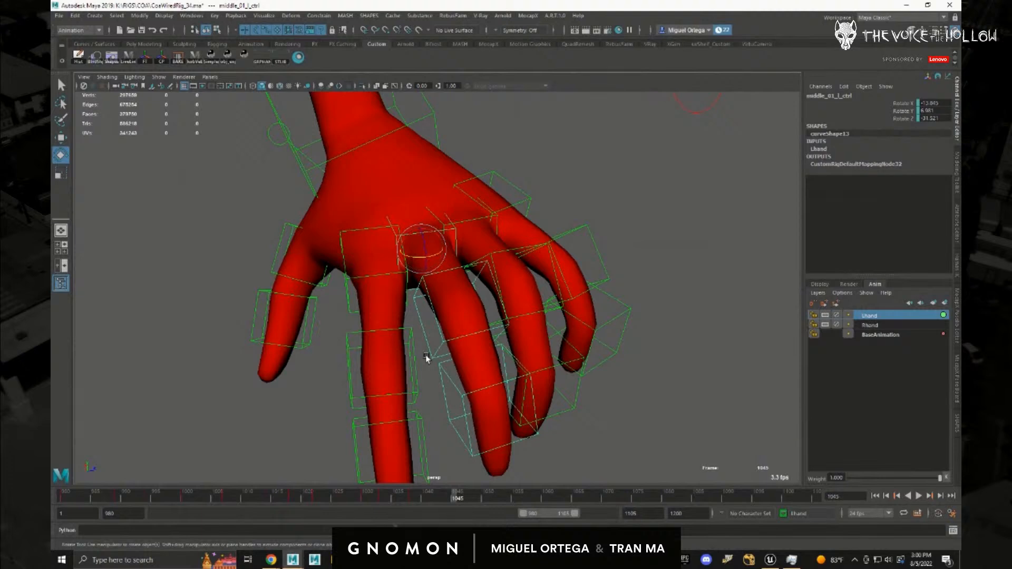
pyautogui.keyDown('alt'); pyautogui.moveTo(397, 376); pyautogui.dragTo(408, 378); pyautogui.keyUp('alt')
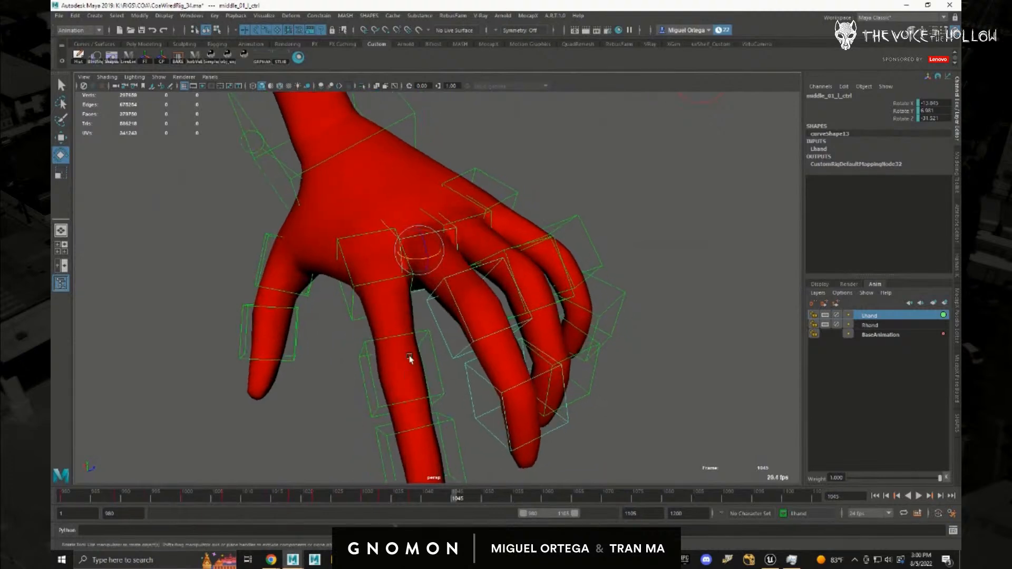
# - Rotate the left index and pinky fingers' base controls at frame 1045 and select all objects on the Lhand layer
pyautogui.click(379, 278)
pyautogui.moveTo(380, 279); pyautogui.dragTo(398, 283)
pyautogui.keyDown('alt'); pyautogui.moveTo(576, 334); pyautogui.dragTo(548, 295); pyautogui.keyUp('alt')
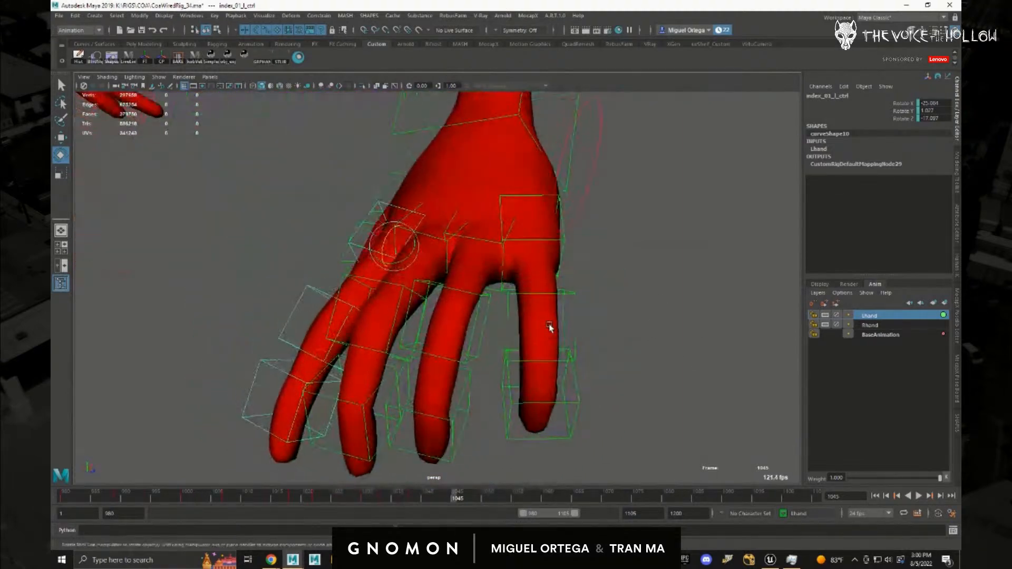
pyautogui.click(536, 241)
pyautogui.moveTo(545, 253); pyautogui.dragTo(539, 253)
pyautogui.keyDown('alt'); pyautogui.moveTo(597, 298); pyautogui.dragTo(610, 278); pyautogui.keyUp('alt')
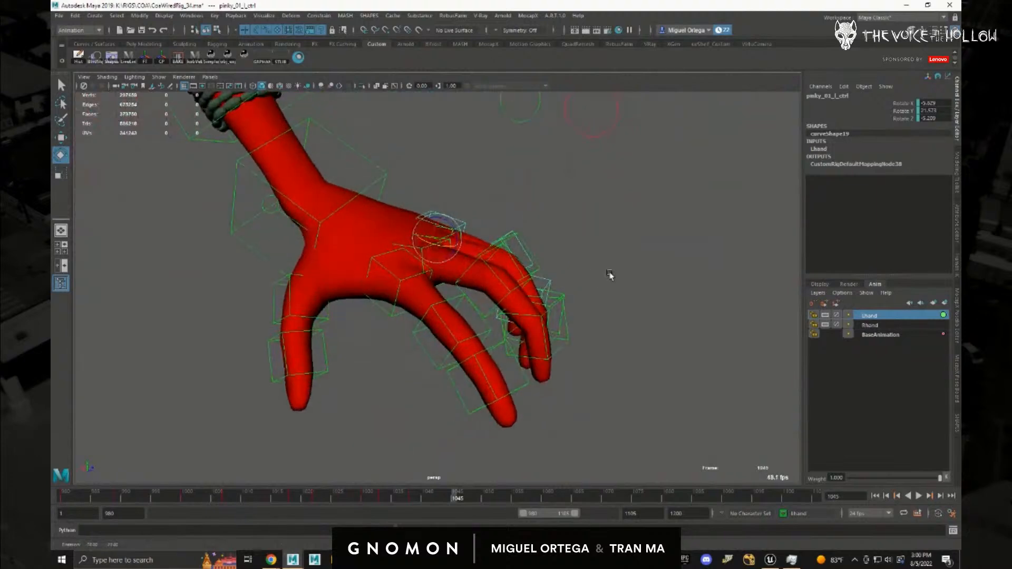
pyautogui.rightClick(886, 316)
pyautogui.click(873, 348)
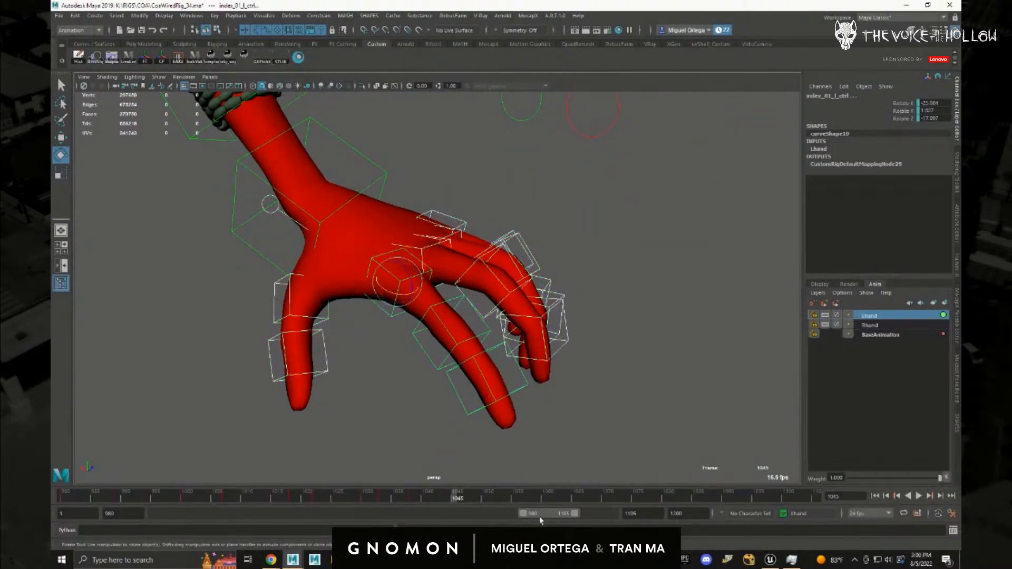
# - Go to frame 1055 and rotate the left index finger's base control to straighten it away from the middle finger
pyautogui.moveTo(457, 500); pyautogui.dragTo(516, 496)
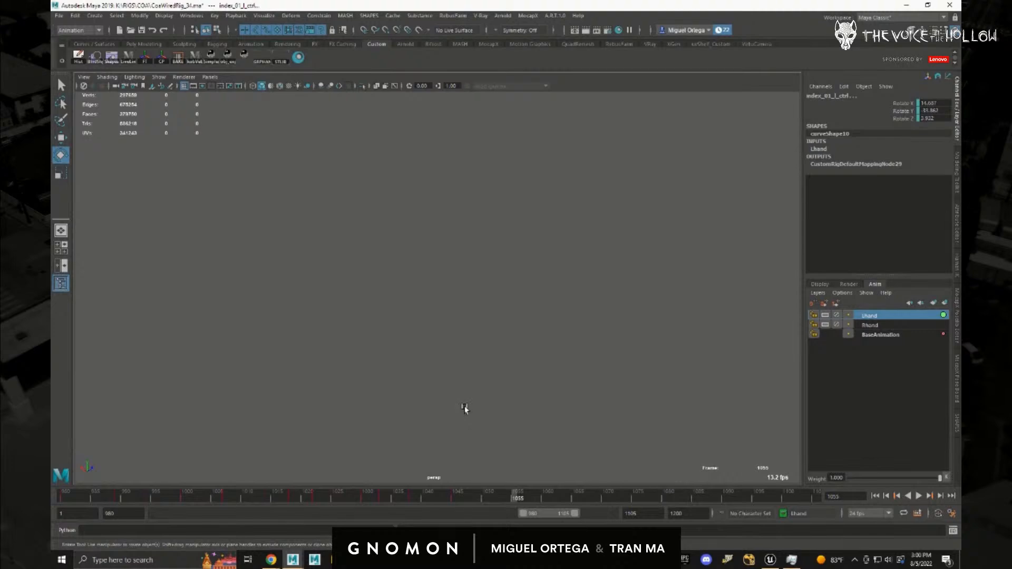
pyautogui.press('f')
pyautogui.keyDown('alt'); pyautogui.moveTo(464, 409); pyautogui.dragTo(445, 314); pyautogui.keyUp('alt')
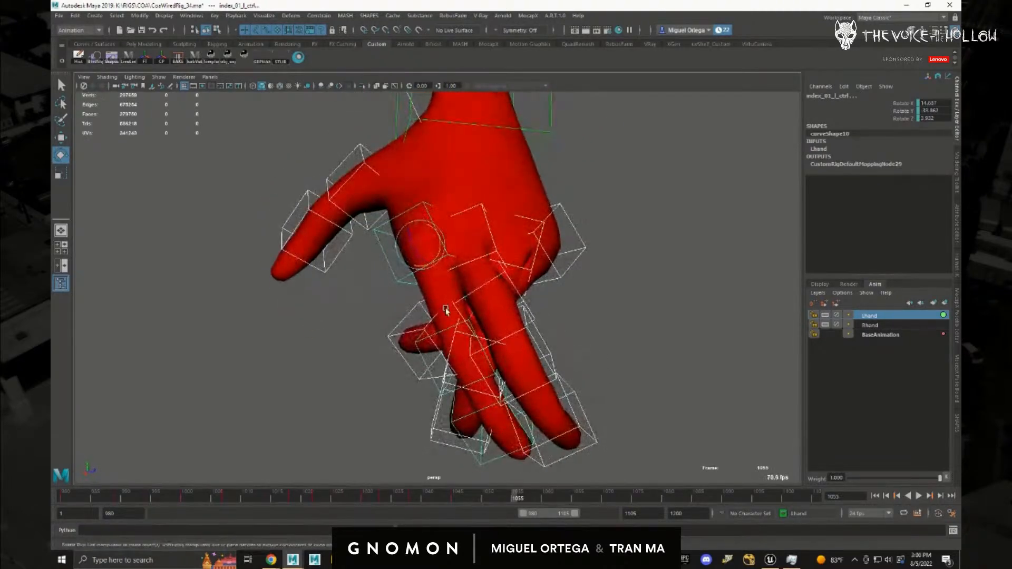
pyautogui.scroll(1, 446, 313)
pyautogui.click(371, 298)
pyautogui.click(403, 277)
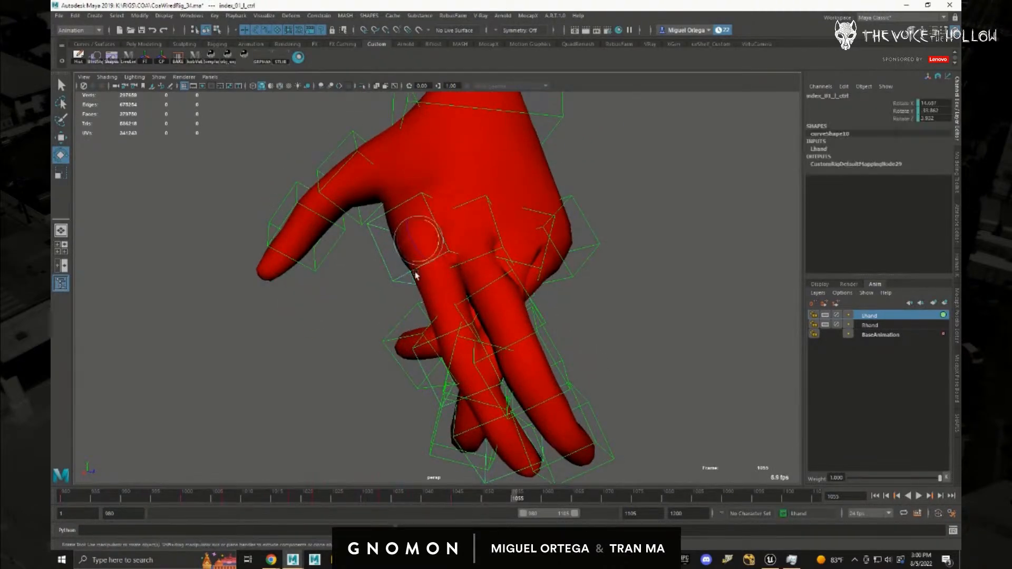
pyautogui.moveTo(419, 265)
pyautogui.mouseDown()
pyautogui.moveTo(424, 235)
pyautogui.moveTo(426, 260)
pyautogui.mouseUp()
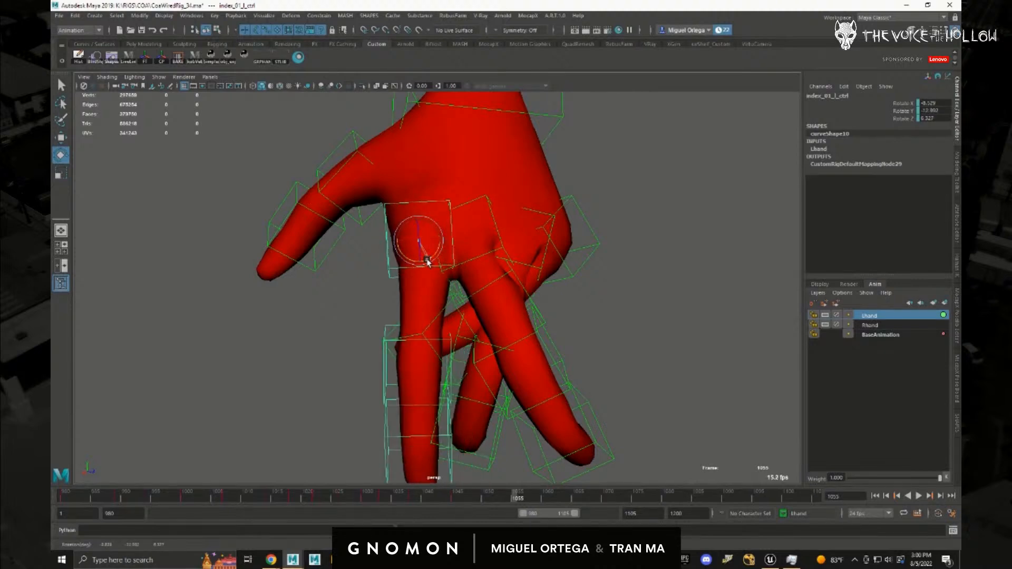
# - Rotate the left pinky, ring and middle fingers' base controls at frame 1055 and select all objects on the Lhand layer
pyautogui.keyDown('alt'); pyautogui.moveTo(480, 284); pyautogui.dragTo(502, 278); pyautogui.keyUp('alt')
pyautogui.click(489, 223)
pyautogui.click(547, 221)
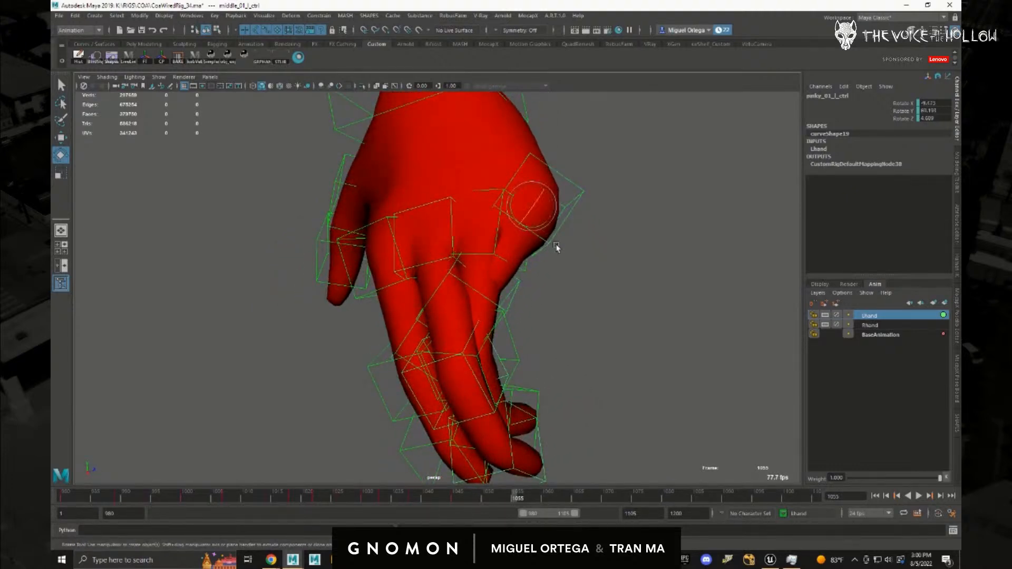
pyautogui.moveTo(541, 226); pyautogui.dragTo(533, 266)
pyautogui.click(494, 254)
pyautogui.click(459, 260)
pyautogui.moveTo(459, 261); pyautogui.dragTo(518, 284)
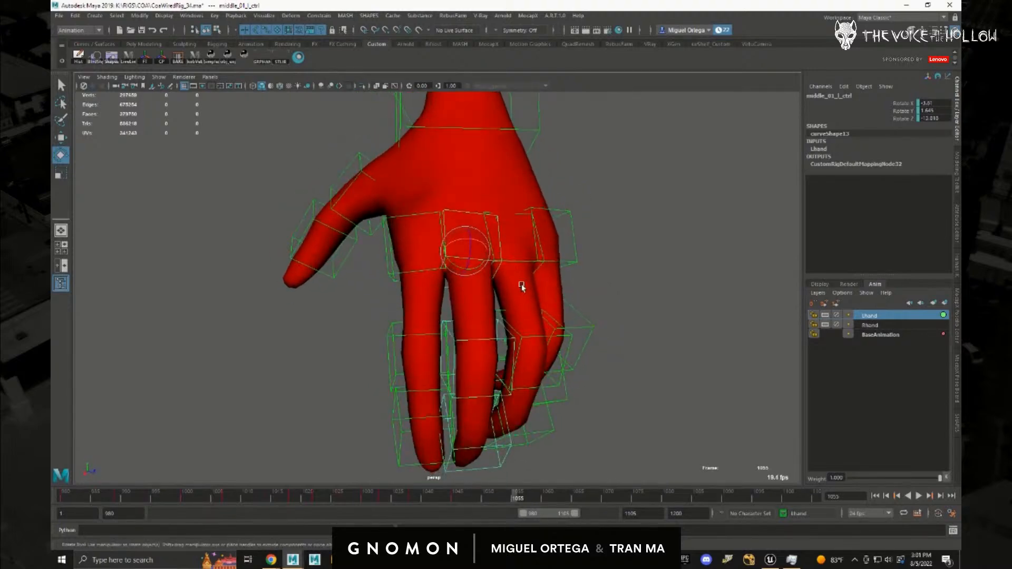
pyautogui.keyDown('alt'); pyautogui.moveTo(517, 285); pyautogui.dragTo(455, 276, button='right'); pyautogui.keyUp('alt')
pyautogui.moveTo(454, 275)
pyautogui.keyDown('alt'); pyautogui.mouseDown()
pyautogui.moveTo(364, 307)
pyautogui.moveTo(454, 295)
pyautogui.mouseUp(); pyautogui.keyUp('alt')
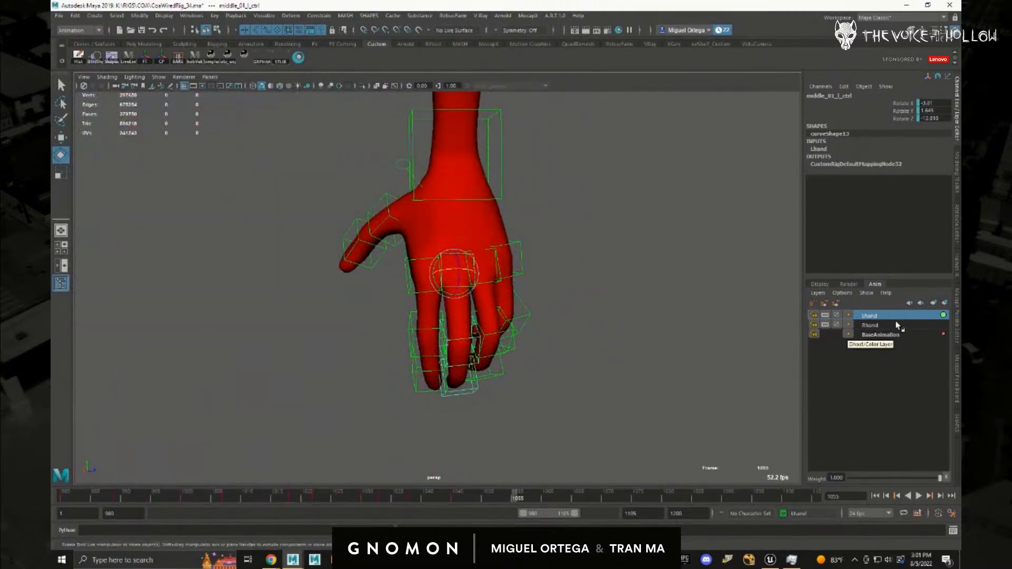
pyautogui.rightClick(896, 316)
pyautogui.click(872, 348)
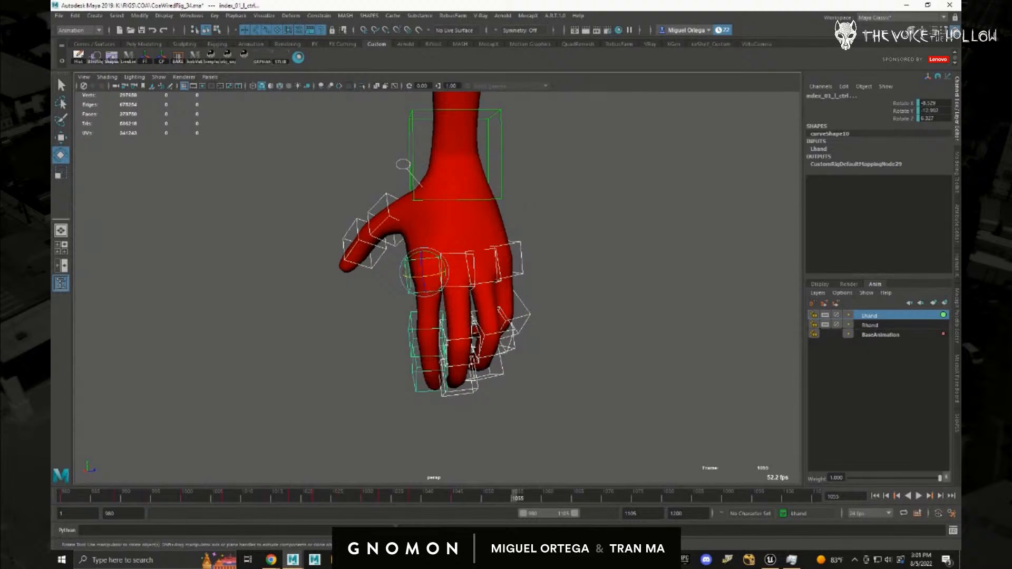
# - Go to frame 1049, rotate the left middle and index fingers' base controls, and select all objects on the Lhand layer
pyautogui.press('f')
pyautogui.moveTo(501, 500); pyautogui.dragTo(484, 499)
pyautogui.keyDown('alt'); pyautogui.moveTo(502, 451); pyautogui.dragTo(459, 381, button='right'); pyautogui.keyUp('alt')
pyautogui.keyDown('alt'); pyautogui.moveTo(429, 453); pyautogui.dragTo(422, 383, button='middle'); pyautogui.keyUp('alt')
pyautogui.keyDown('alt'); pyautogui.moveTo(422, 383); pyautogui.dragTo(435, 325); pyautogui.keyUp('alt')
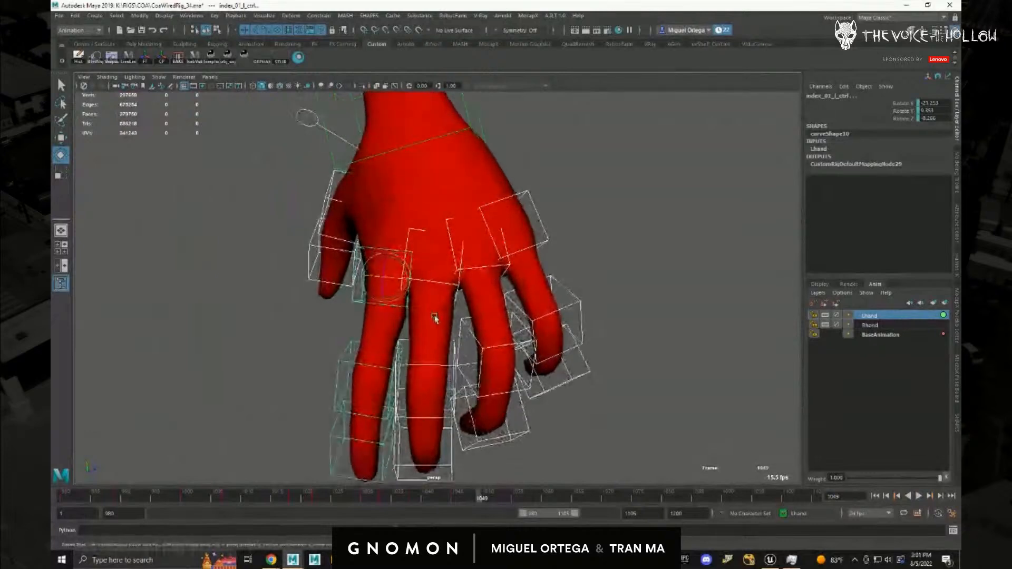
pyautogui.click(449, 293)
pyautogui.moveTo(440, 287); pyautogui.dragTo(401, 295)
pyautogui.click(402, 297)
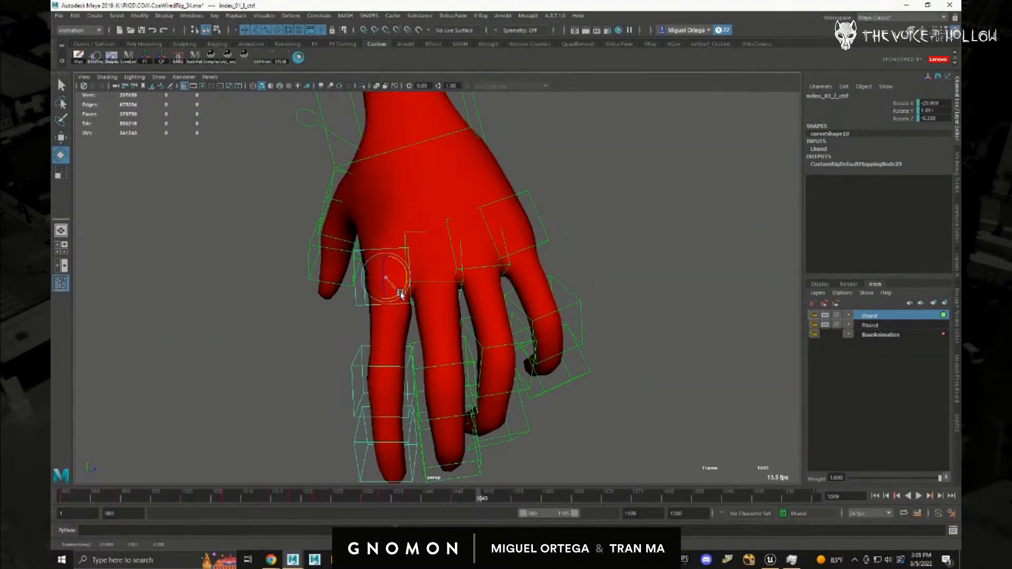
pyautogui.rightClick(898, 325)
pyautogui.click(896, 350)
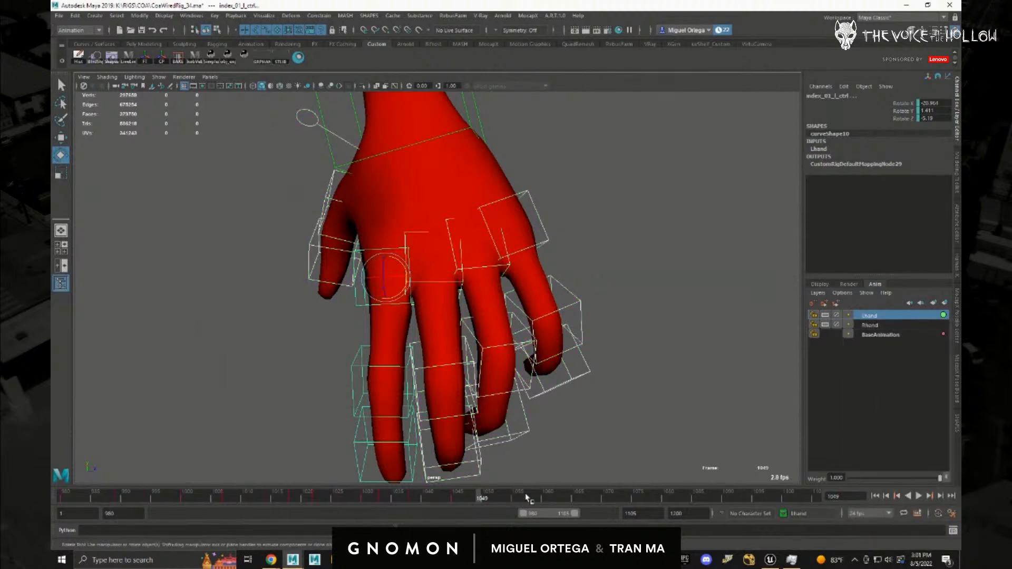
# - Go to frame 1061 and rotate the left thumb's base control
pyautogui.moveTo(520, 498); pyautogui.dragTo(551, 501)
pyautogui.keyDown('alt'); pyautogui.moveTo(602, 392); pyautogui.dragTo(540, 385); pyautogui.keyUp('alt')
pyautogui.press('f')
pyautogui.keyDown('alt'); pyautogui.moveTo(594, 409); pyautogui.dragTo(244, 258); pyautogui.keyUp('alt')
pyautogui.click(257, 258)
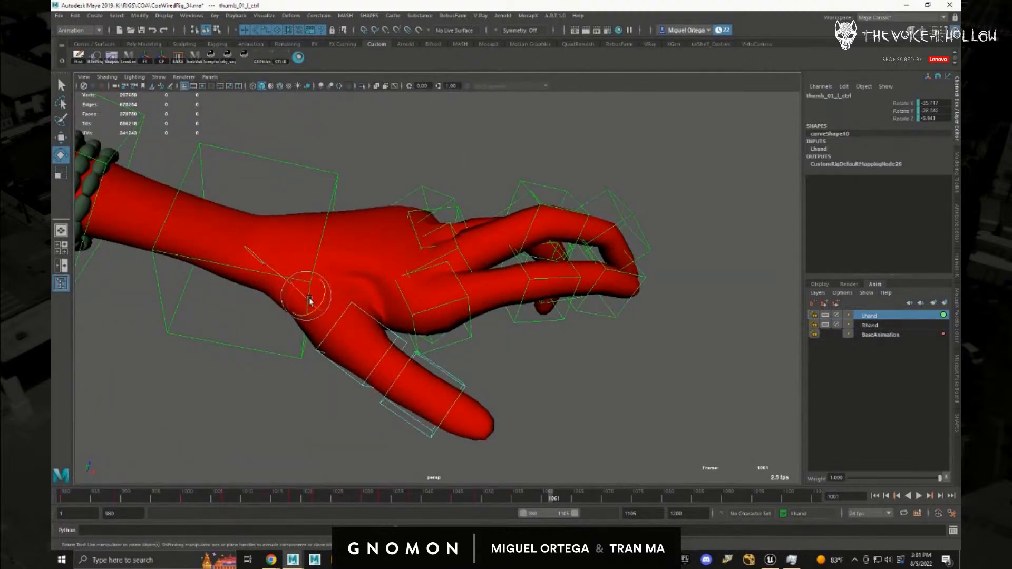
pyautogui.moveTo(298, 283); pyautogui.dragTo(291, 289)
pyautogui.keyDown('alt'); pyautogui.moveTo(372, 315); pyautogui.dragTo(376, 337); pyautogui.keyUp('alt')
# - Rotate the left middle, ring and pinky fingers' base controls at frame 1061 to straighten and space the fingers
pyautogui.moveTo(294, 280); pyautogui.dragTo(451, 209)
pyautogui.click(461, 308)
pyautogui.click(461, 264)
pyautogui.click(435, 230)
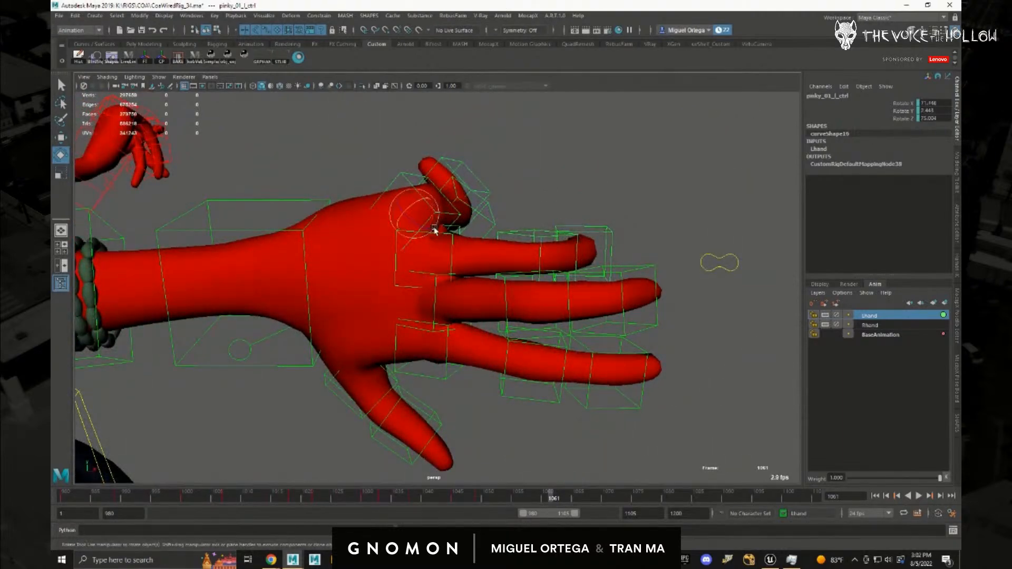
pyautogui.moveTo(435, 215); pyautogui.dragTo(375, 312)
pyautogui.moveTo(475, 363); pyautogui.dragTo(475, 324)
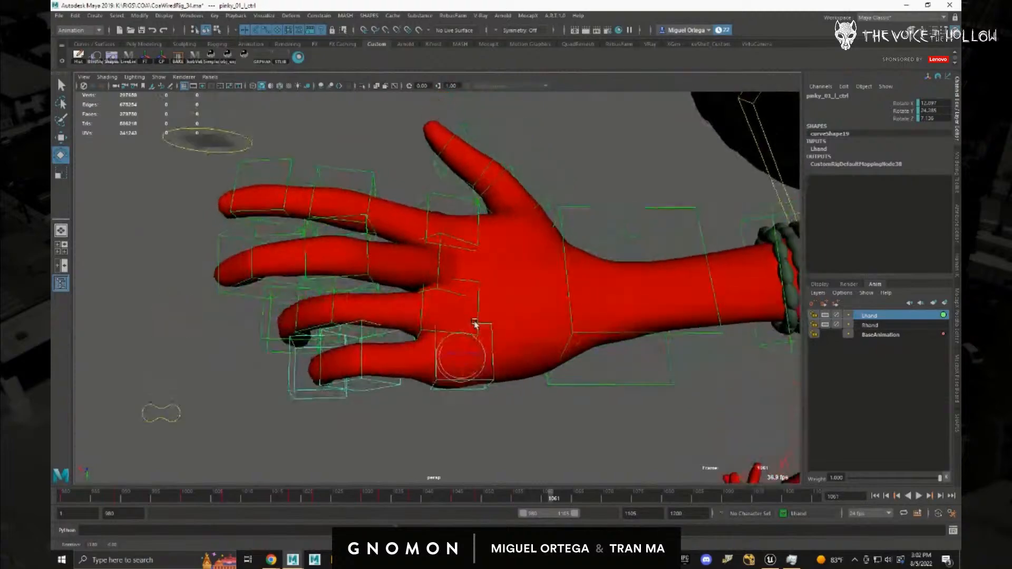
# - Adjust the left middle finger's base and the thumb's tip control at frame 1061 and select all objects on the Lhand layer
pyautogui.click(440, 268)
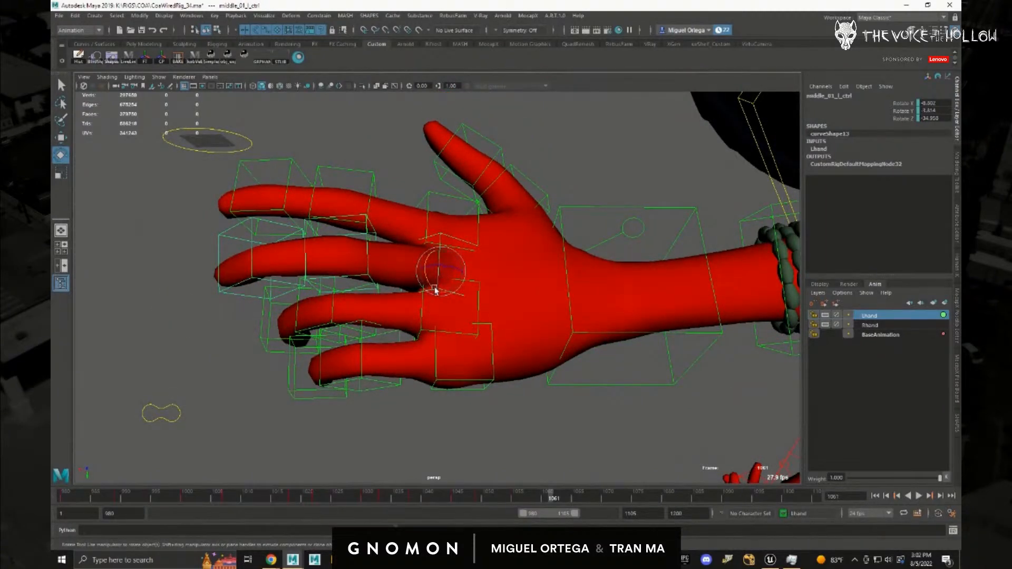
pyautogui.keyDown('alt'); pyautogui.moveTo(448, 294); pyautogui.dragTo(418, 160); pyautogui.keyUp('alt')
pyautogui.scroll(-5, 535, 265)
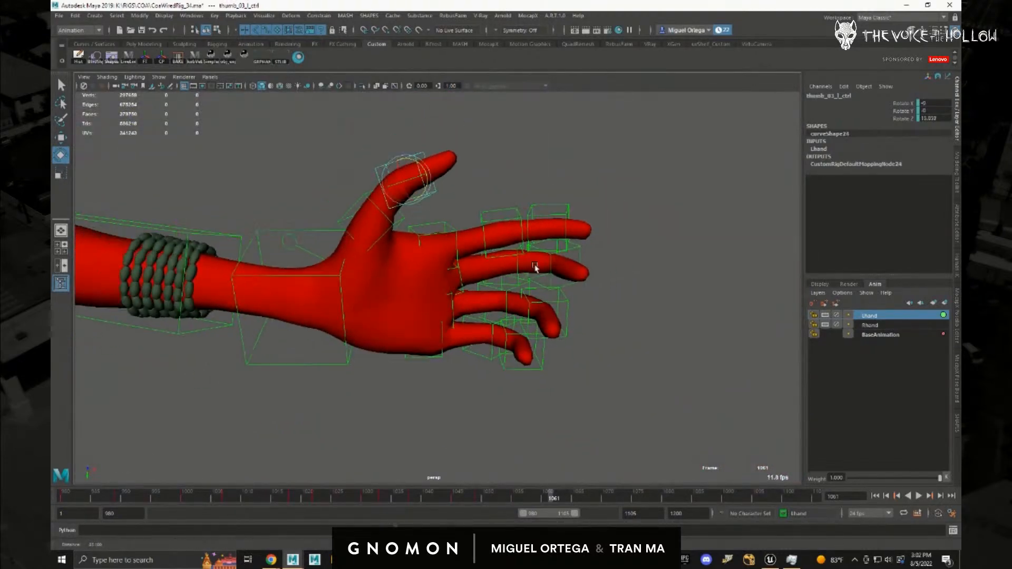
pyautogui.rightClick(901, 319)
pyautogui.click(875, 329)
# - Go to frame 1070 and rotate the left pinky's base control to straighten it away from the other fingers
pyautogui.moveTo(555, 498); pyautogui.dragTo(607, 498)
pyautogui.press('f')
pyautogui.keyDown('alt'); pyautogui.moveTo(599, 389); pyautogui.dragTo(497, 411, button='right'); pyautogui.keyUp('alt')
pyautogui.keyDown('alt'); pyautogui.moveTo(497, 412); pyautogui.dragTo(301, 298); pyautogui.keyUp('alt')
pyautogui.click(347, 311)
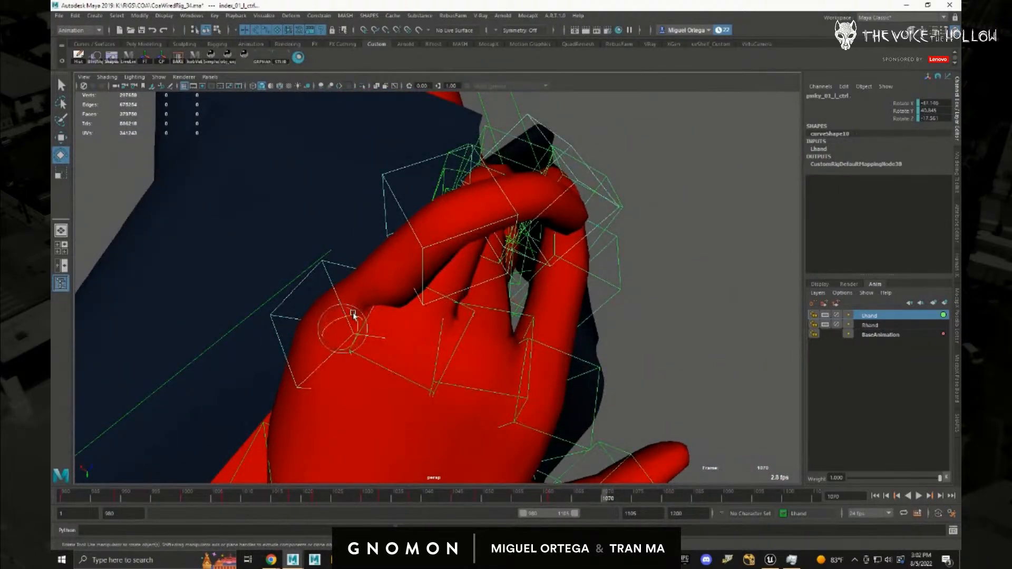
pyautogui.moveTo(354, 327); pyautogui.dragTo(414, 314)
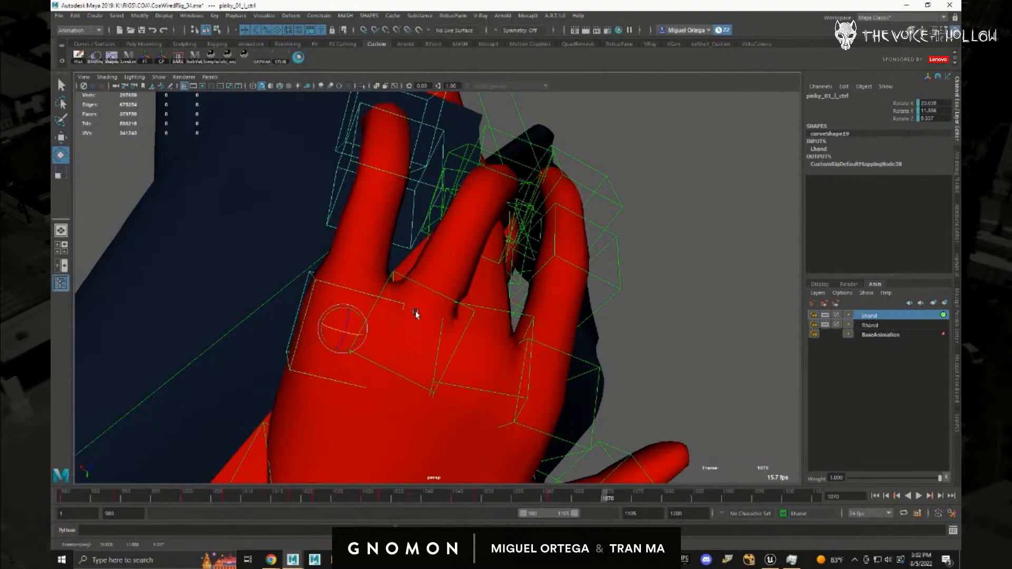
# - Rotate the left ring, middle and index fingers' base controls at frame 1070 and select all objects on the Lhand layer
pyautogui.click(432, 327)
pyautogui.moveTo(421, 360)
pyautogui.mouseDown()
pyautogui.moveTo(429, 342)
pyautogui.moveTo(404, 360)
pyautogui.mouseUp()
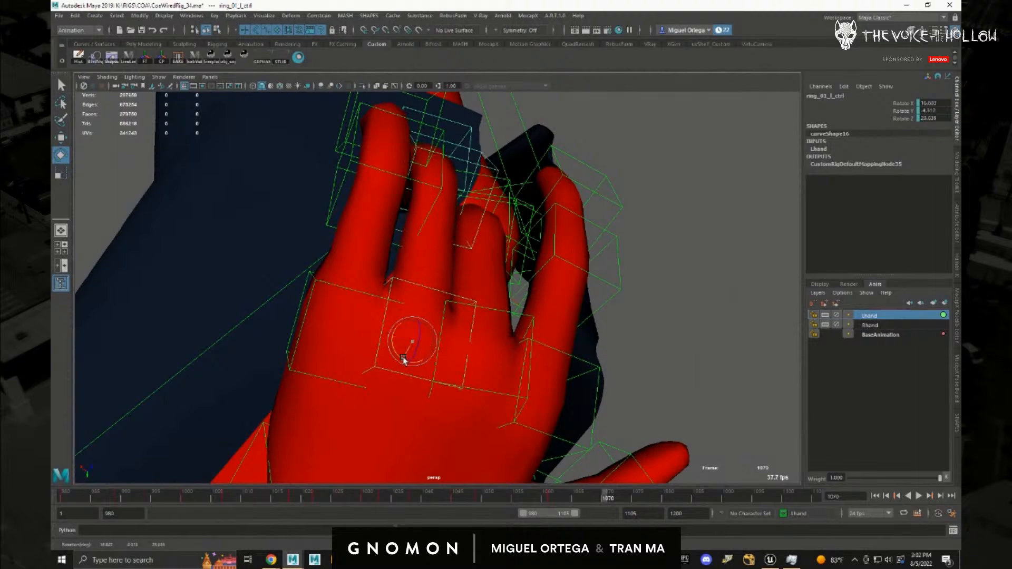
pyautogui.keyDown('alt'); pyautogui.moveTo(501, 342); pyautogui.dragTo(497, 376); pyautogui.keyUp('alt')
pyautogui.keyDown('alt'); pyautogui.moveTo(380, 342); pyautogui.dragTo(415, 350); pyautogui.keyUp('alt')
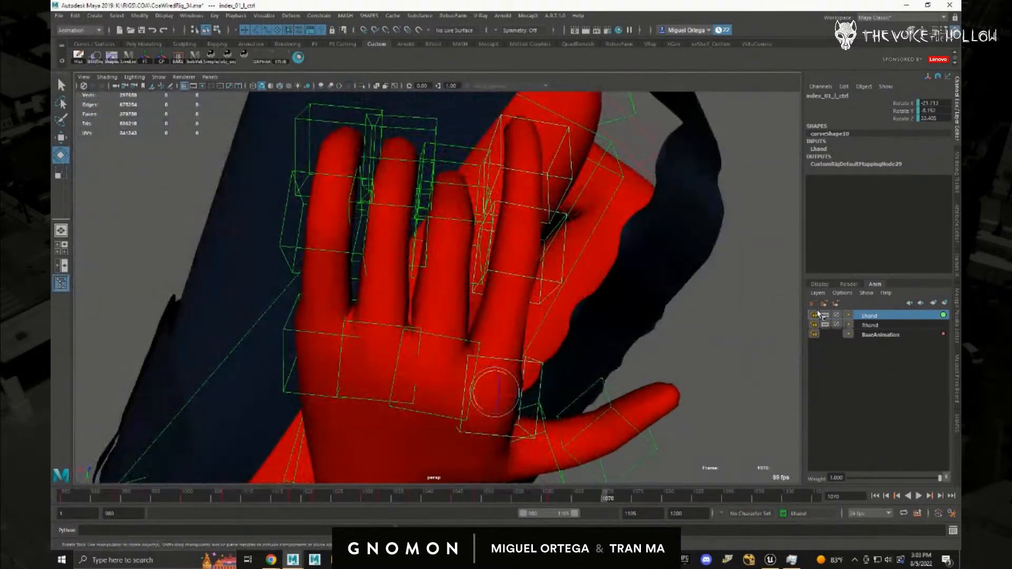
pyautogui.rightClick(887, 315)
pyautogui.click(885, 350)
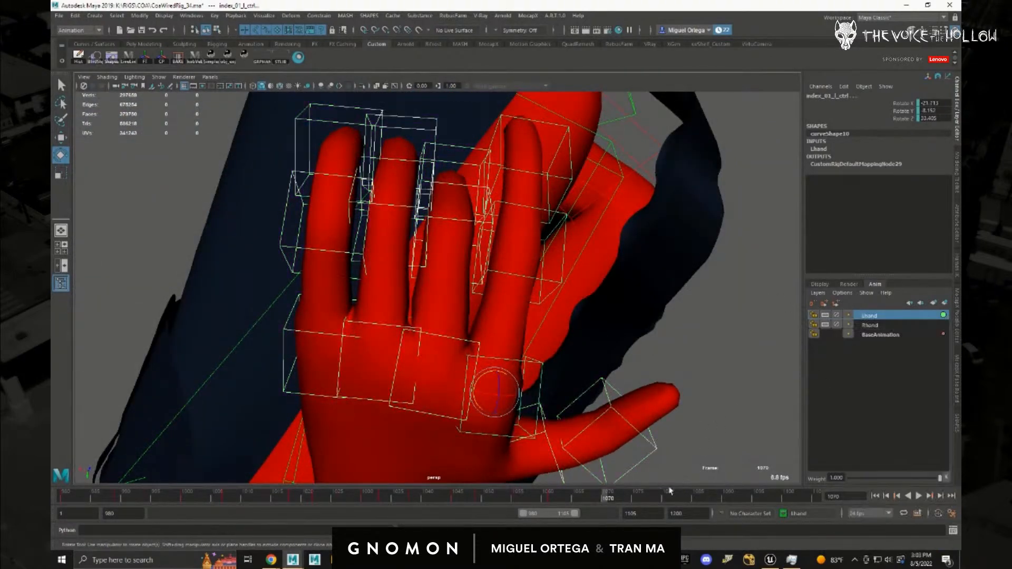
# - Go to frame 1080 and rotate the left middle finger's base control
pyautogui.moveTo(609, 501); pyautogui.dragTo(667, 502)
pyautogui.press('f')
pyautogui.keyDown('alt'); pyautogui.moveTo(528, 366); pyautogui.dragTo(483, 322); pyautogui.keyUp('alt')
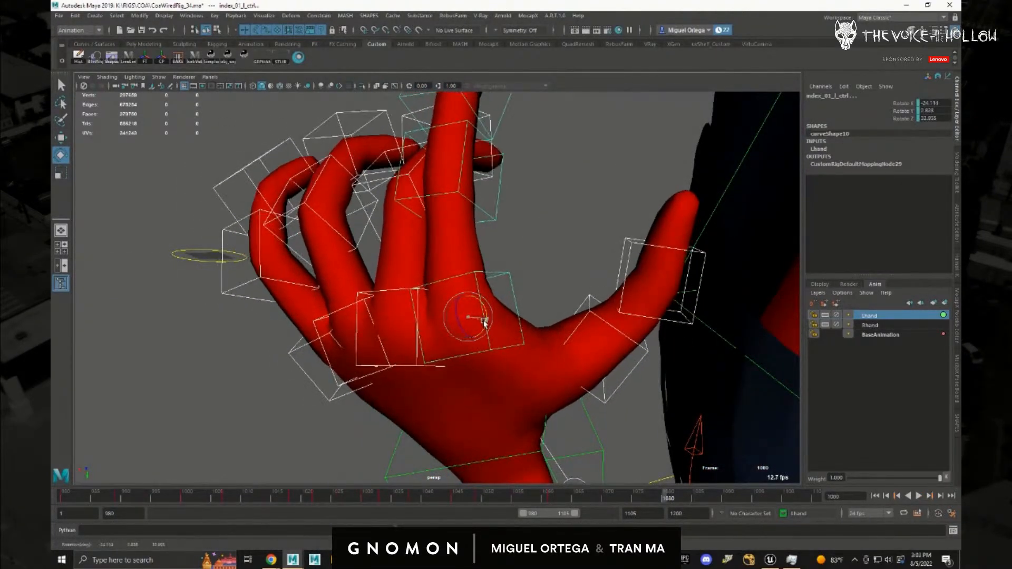
pyautogui.click(531, 262)
pyautogui.keyDown('alt'); pyautogui.moveTo(529, 268); pyautogui.dragTo(449, 286); pyautogui.keyUp('alt')
pyautogui.click(449, 281)
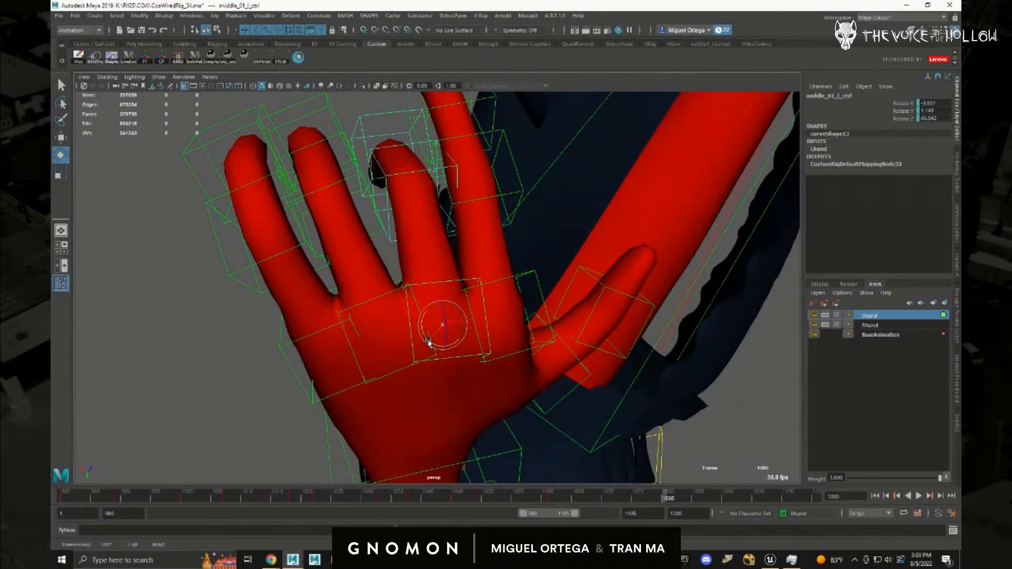
pyautogui.moveTo(428, 342); pyautogui.dragTo(427, 342)
# - Rotate the left ring and pinky fingers' base controls at frame 1080 to bring them closer to the middle finger
pyautogui.click(397, 315)
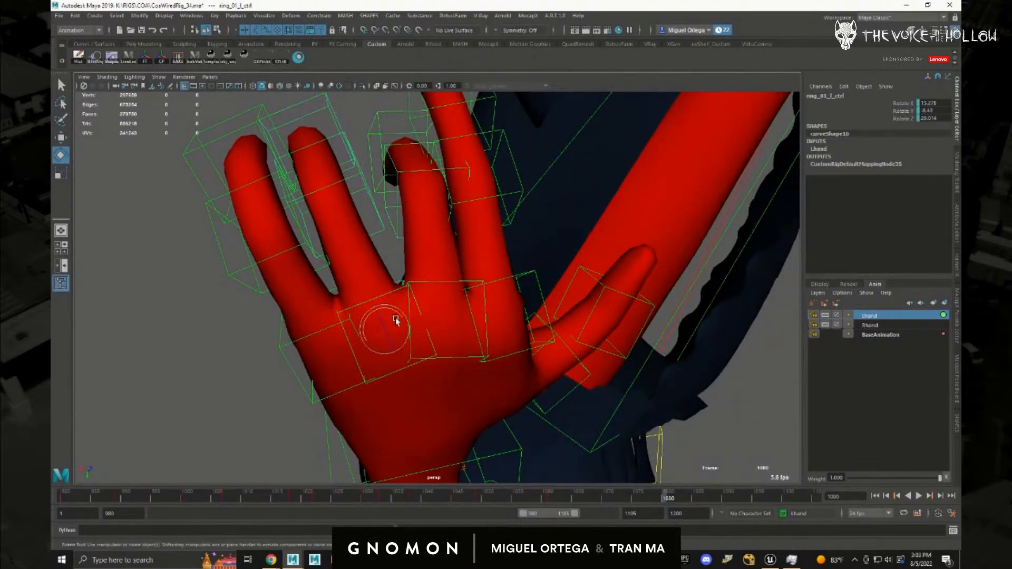
pyautogui.moveTo(365, 323); pyautogui.dragTo(342, 330)
pyautogui.click(340, 317)
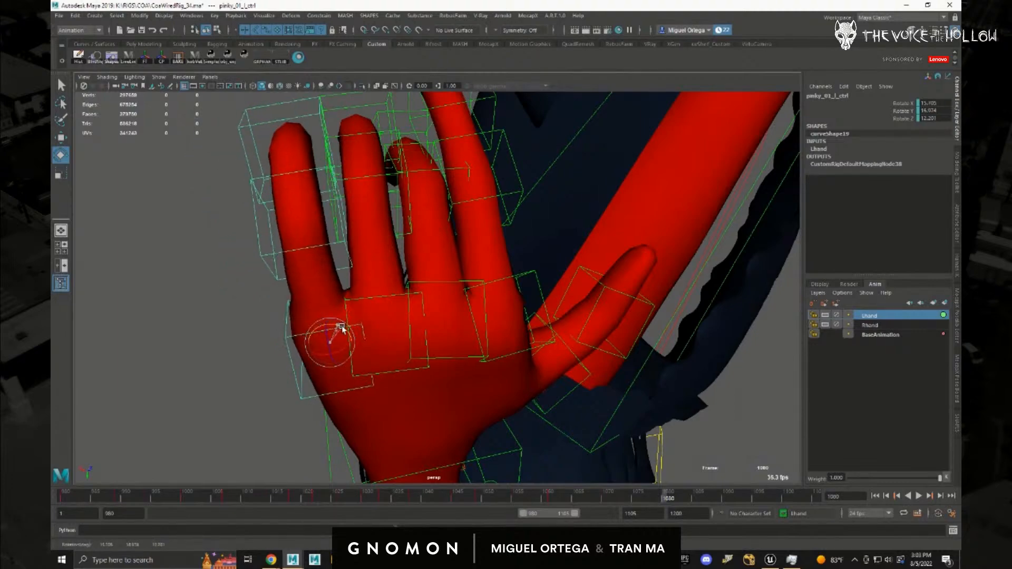
pyautogui.keyDown('alt'); pyautogui.moveTo(530, 330); pyautogui.dragTo(454, 341); pyautogui.keyUp('alt')
pyautogui.keyDown('alt'); pyautogui.moveTo(454, 342); pyautogui.dragTo(321, 298, button='right'); pyautogui.keyUp('alt')
pyautogui.keyDown('alt'); pyautogui.moveTo(321, 299); pyautogui.dragTo(390, 316); pyautogui.keyUp('alt')
# - Select all objects on the Lhand layer, go to frame 1074 and try rotating the left middle finger's base control
pyautogui.rightClick(890, 320)
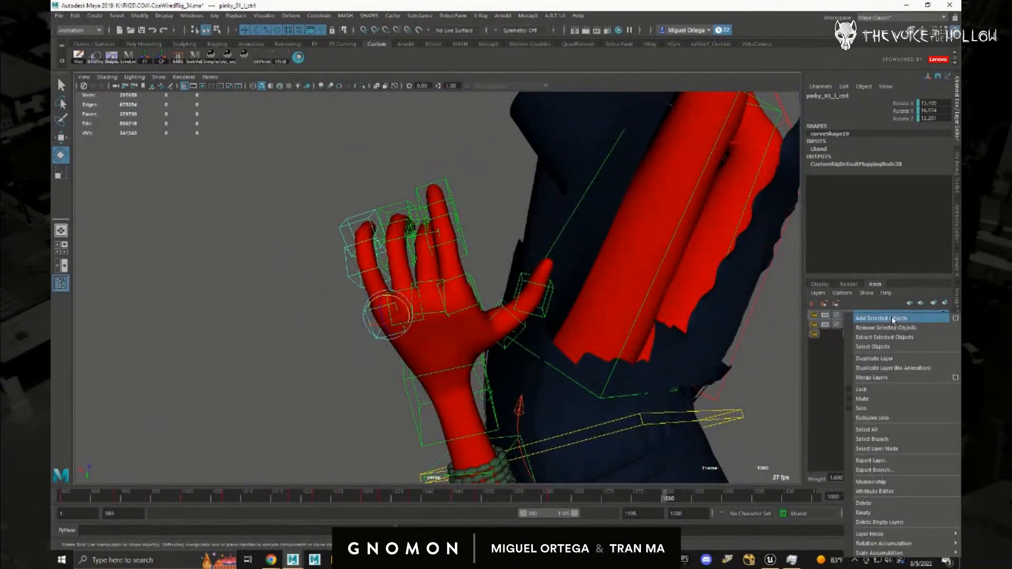
pyautogui.click(891, 349)
pyautogui.moveTo(668, 501); pyautogui.dragTo(631, 499)
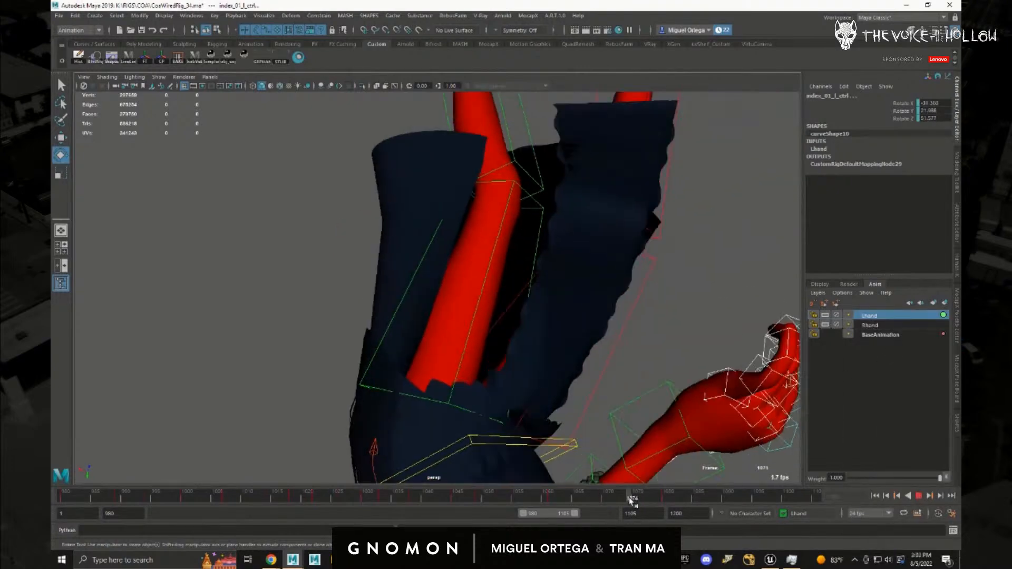
pyautogui.press('f')
pyautogui.keyDown('alt'); pyautogui.moveTo(539, 367); pyautogui.dragTo(400, 303); pyautogui.keyUp('alt')
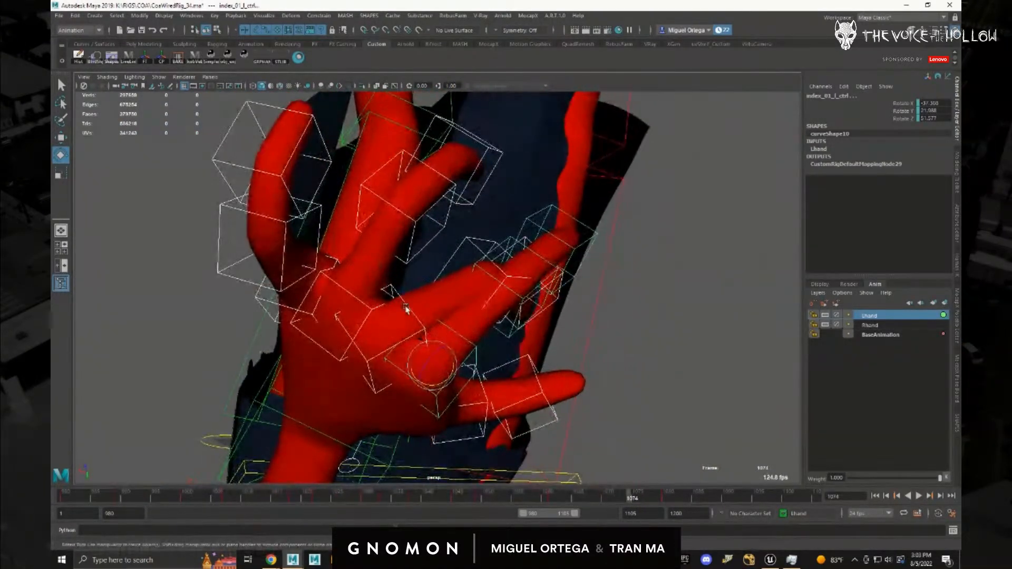
pyautogui.click(401, 343)
pyautogui.moveTo(383, 360); pyautogui.dragTo(343, 350)
pyautogui.keyDown('alt'); pyautogui.moveTo(343, 350); pyautogui.dragTo(276, 276, button='right'); pyautogui.keyUp('alt')
pyautogui.keyDown('alt'); pyautogui.moveTo(276, 276); pyautogui.dragTo(531, 375); pyautogui.keyUp('alt')
pyautogui.keyDown('alt'); pyautogui.moveTo(531, 375); pyautogui.dragTo(586, 397, button='right'); pyautogui.keyUp('alt')
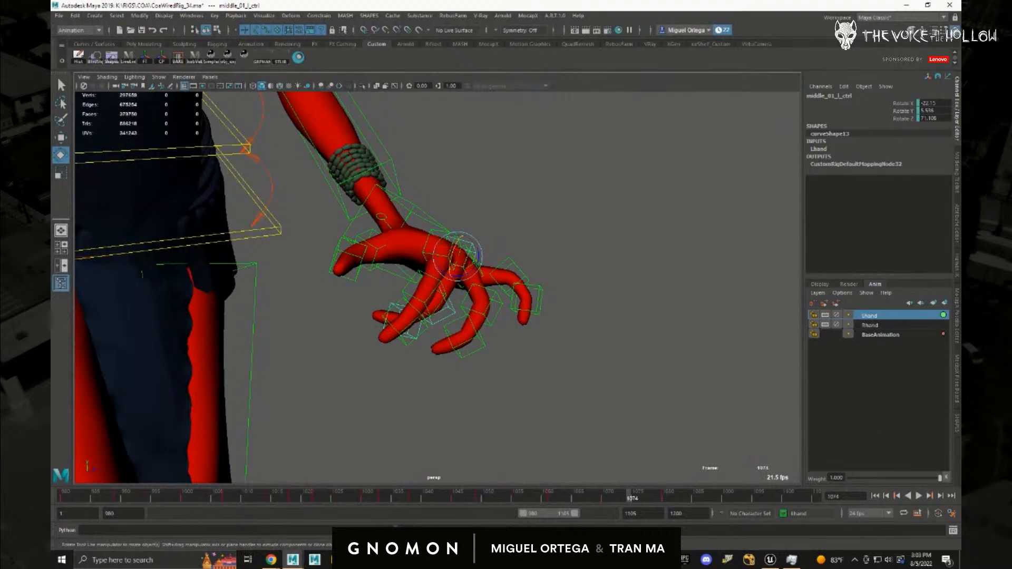
# - Undo the left middle finger's rotation at frame 1074 and clear the control selection
pyautogui.hotkey('ctrl', 'z')
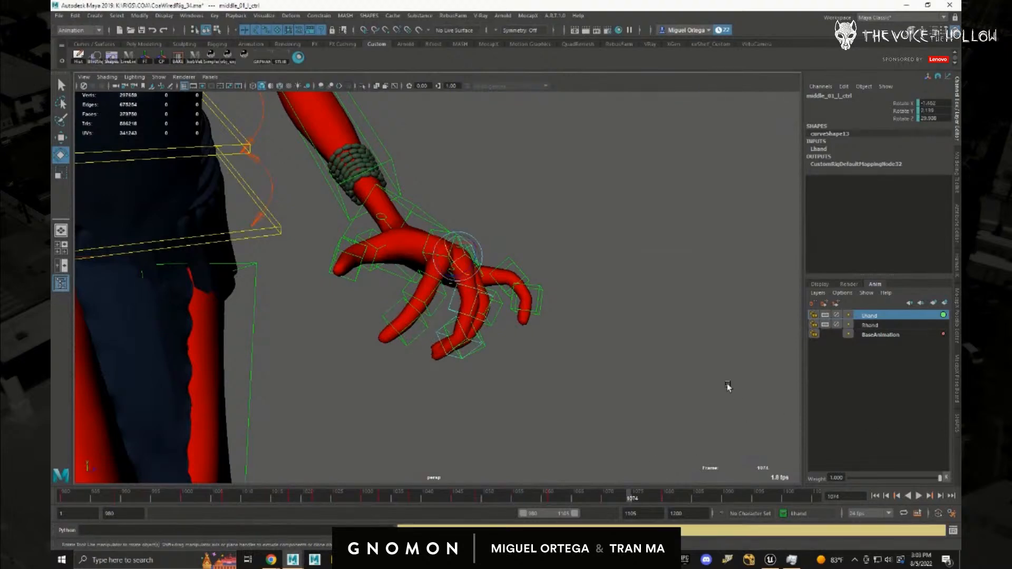
pyautogui.click(787, 394)
pyautogui.hotkey('ctrl', 'z')
pyautogui.keyDown('alt'); pyautogui.moveTo(621, 407); pyautogui.dragTo(738, 387); pyautogui.keyUp('alt')
pyautogui.keyDown('alt'); pyautogui.moveTo(738, 388); pyautogui.dragTo(810, 361, button='right'); pyautogui.keyUp('alt')
# - Select all objects on the Lhand layer and check the left hand's pose at frames 1080 and 1070
pyautogui.rightClick(870, 318)
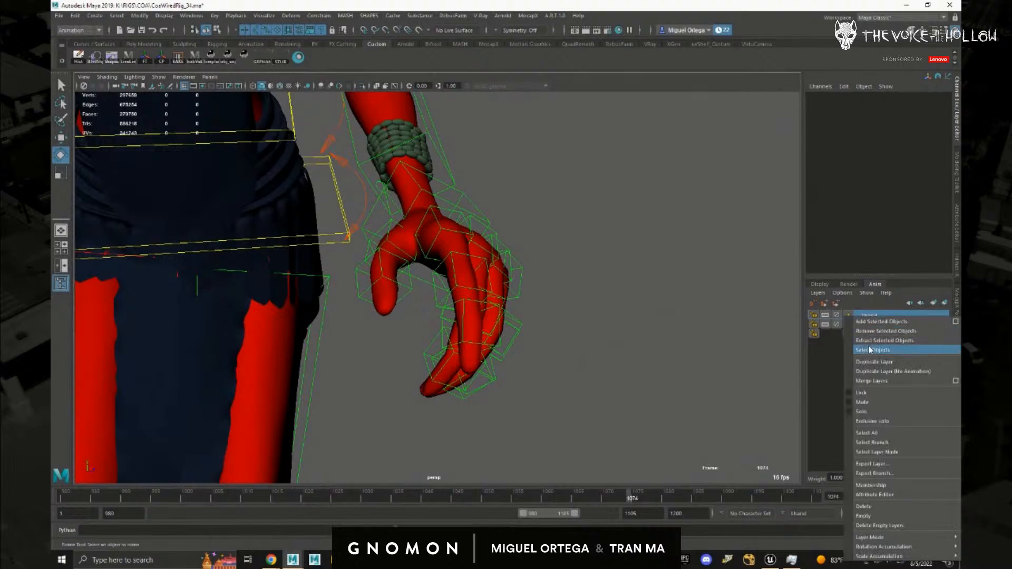
pyautogui.click(885, 348)
pyautogui.moveTo(627, 502); pyautogui.dragTo(663, 501)
pyautogui.keyDown('alt'); pyautogui.moveTo(632, 441); pyautogui.dragTo(646, 428); pyautogui.keyUp('alt')
pyautogui.press('f')
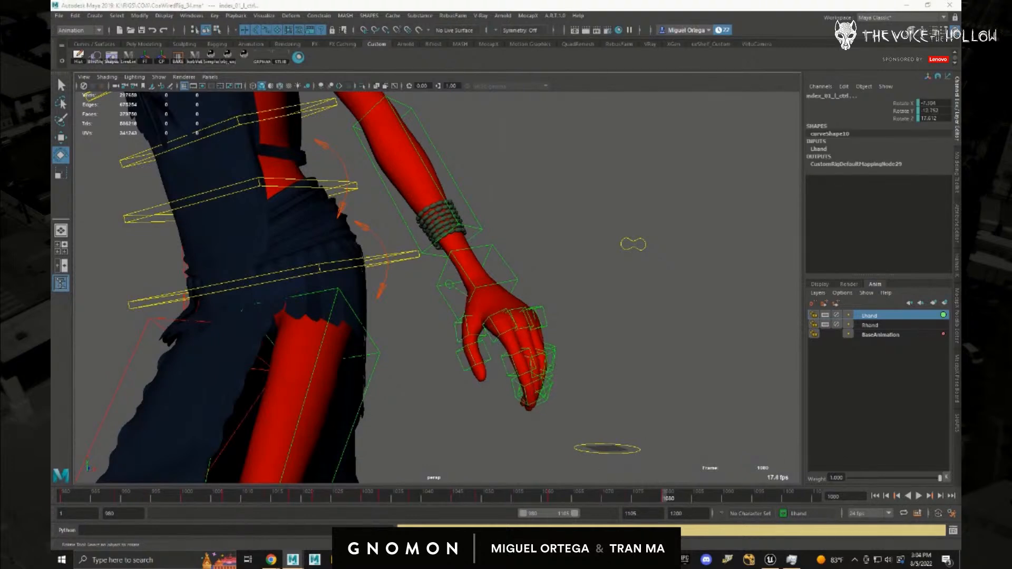
pyautogui.moveTo(668, 498); pyautogui.dragTo(607, 500)
pyautogui.press('f')
pyautogui.keyDown('alt'); pyautogui.moveTo(487, 395); pyautogui.dragTo(437, 375); pyautogui.keyUp('alt')
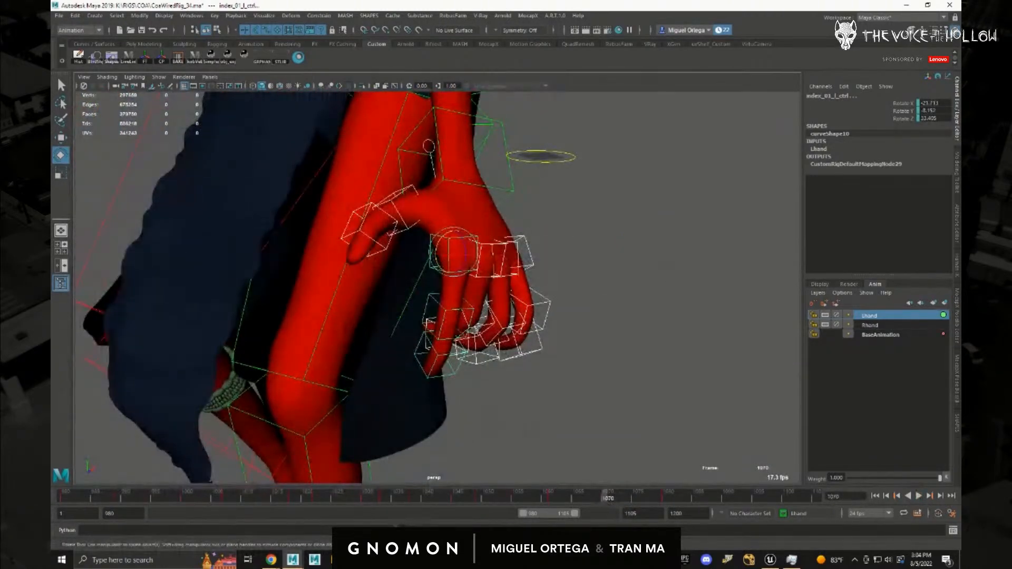
pyautogui.keyDown('alt'); pyautogui.moveTo(548, 332); pyautogui.dragTo(548, 398); pyautogui.keyUp('alt')
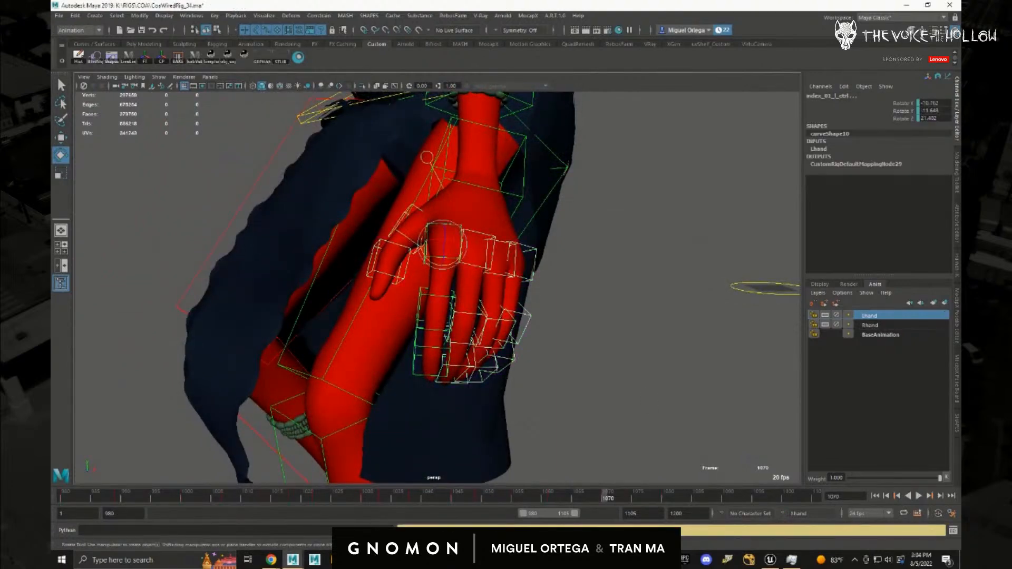
# - Go to frame 1085 and blend the L_fist pose from Studio Library into the left hand at 44%
pyautogui.click(609, 497)
pyautogui.moveTo(608, 497); pyautogui.dragTo(697, 497)
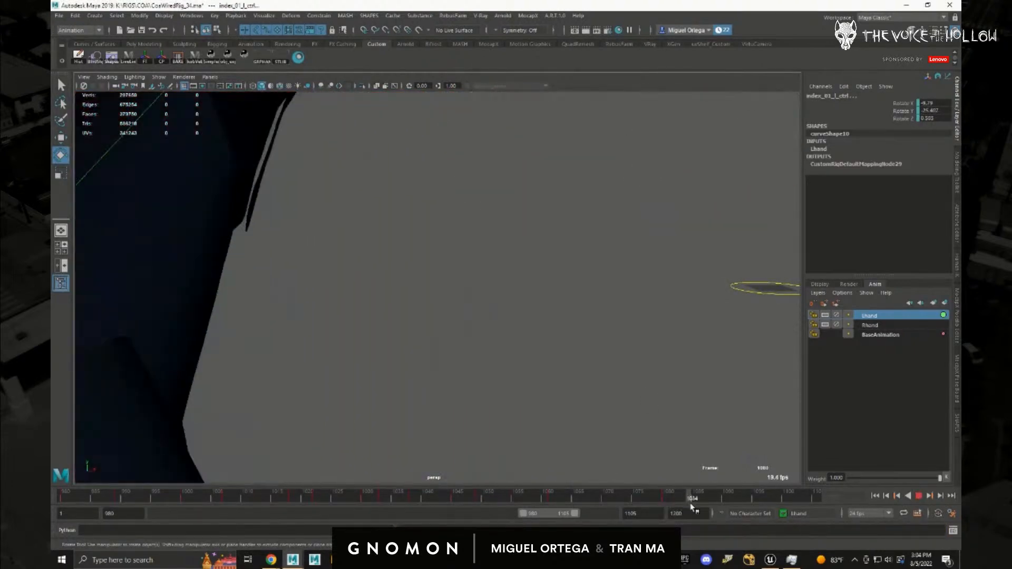
pyautogui.keyDown('alt'); pyautogui.moveTo(508, 375); pyautogui.dragTo(599, 309); pyautogui.keyUp('alt')
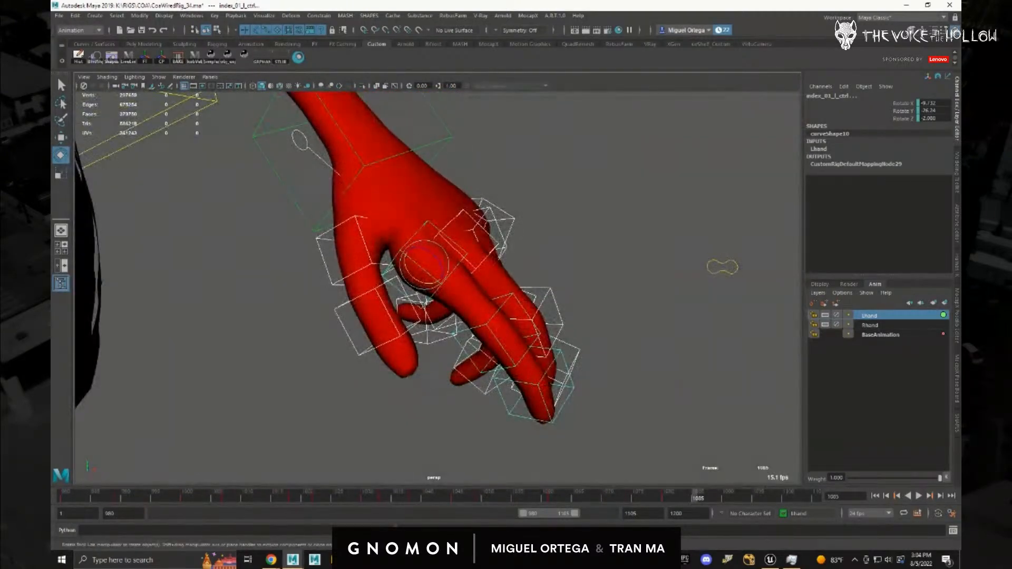
pyautogui.moveTo(960, 200); pyautogui.dragTo(761, 129)
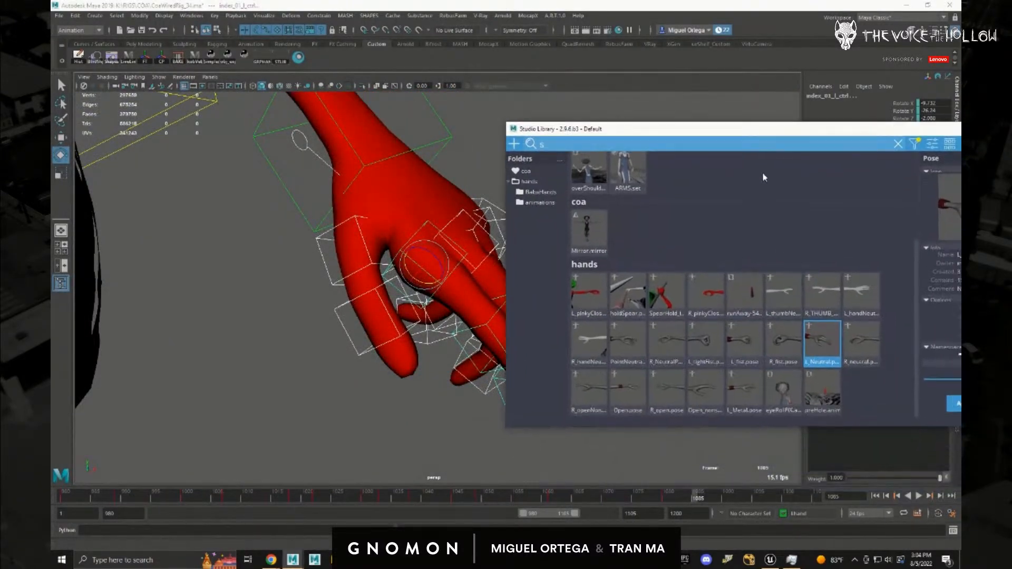
pyautogui.click(748, 343)
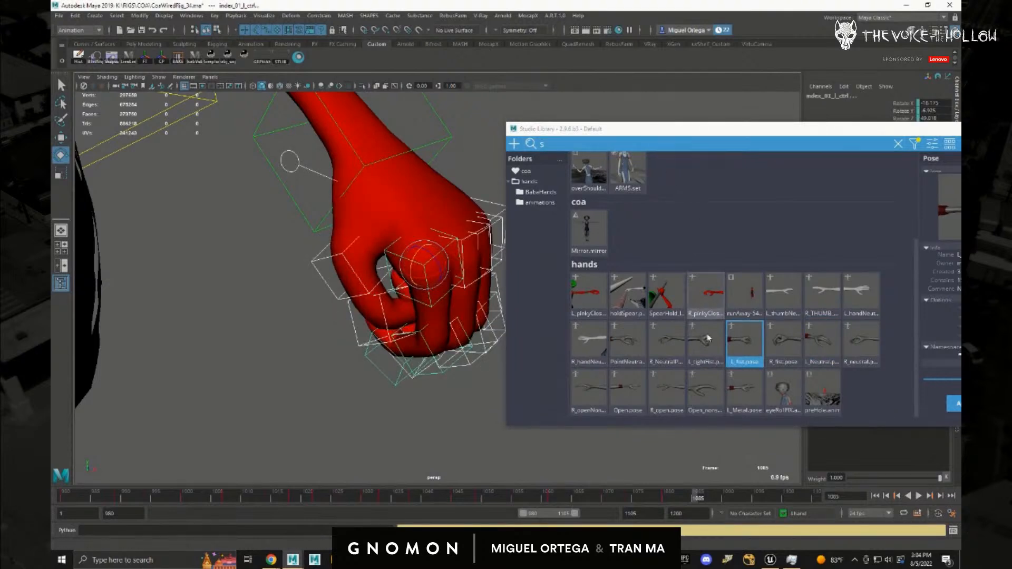
pyautogui.moveTo(739, 129); pyautogui.dragTo(674, 65)
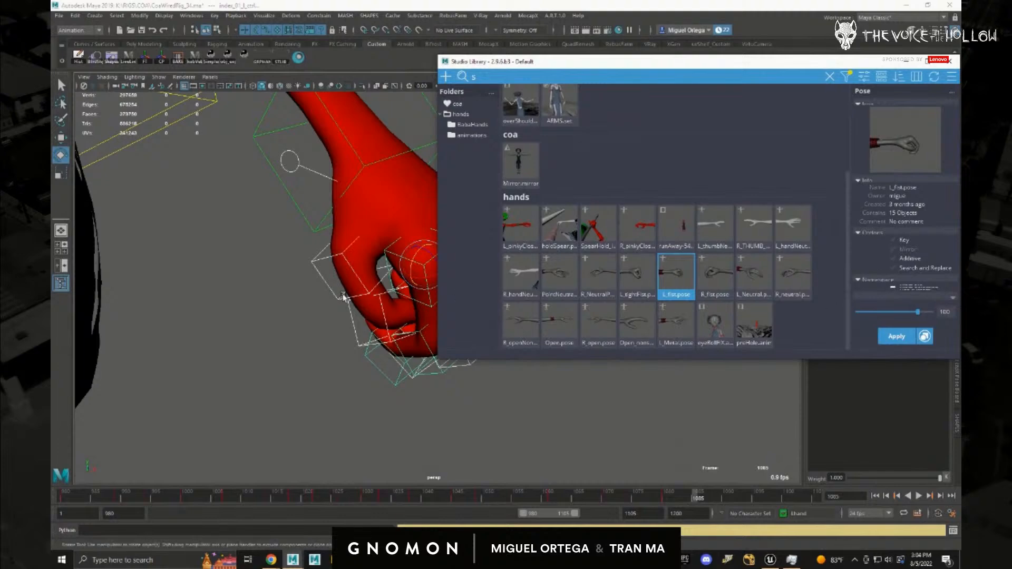
pyautogui.keyDown('alt'); pyautogui.moveTo(348, 298); pyautogui.dragTo(289, 338, button='middle'); pyautogui.keyUp('alt')
pyautogui.keyDown('alt'); pyautogui.moveTo(289, 337); pyautogui.dragTo(363, 345); pyautogui.keyUp('alt')
pyautogui.moveTo(905, 315); pyautogui.dragTo(892, 311)
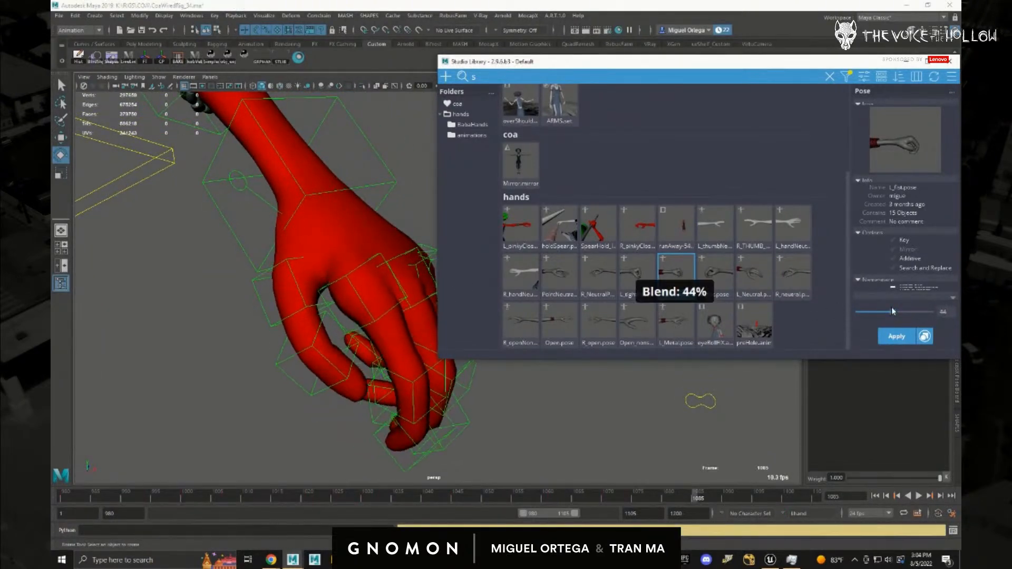
# - Go to frame 1105 and apply the PointNeutral pose to the left hand
pyautogui.keyDown('alt'); pyautogui.moveTo(591, 422); pyautogui.dragTo(463, 436); pyautogui.keyUp('alt')
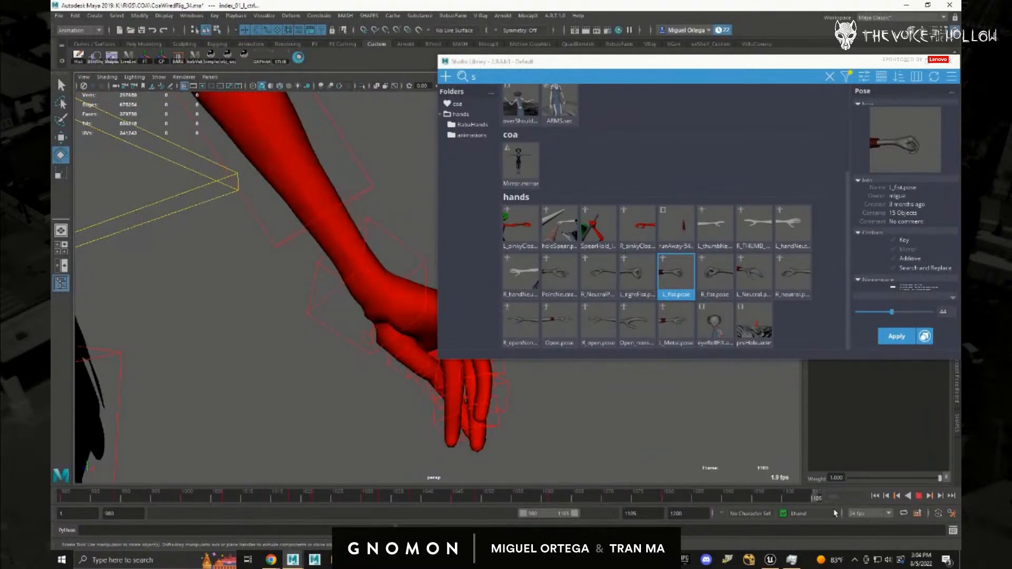
pyautogui.keyDown('alt'); pyautogui.moveTo(409, 403); pyautogui.dragTo(337, 382); pyautogui.keyUp('alt')
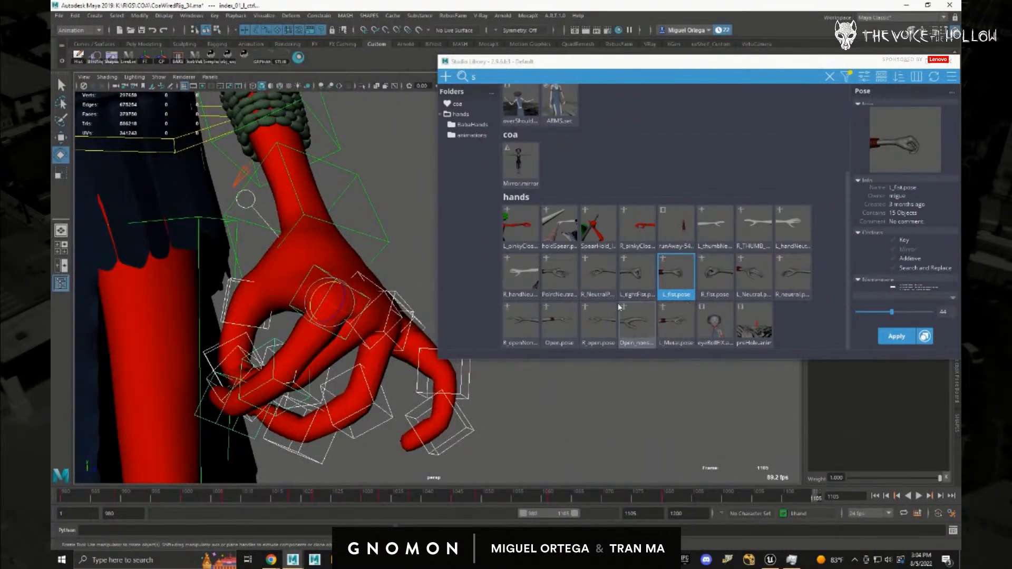
pyautogui.moveTo(396, 368)
pyautogui.keyDown('alt'); pyautogui.mouseDown()
pyautogui.moveTo(363, 373)
pyautogui.moveTo(386, 369)
pyautogui.mouseUp(); pyautogui.keyUp('alt')
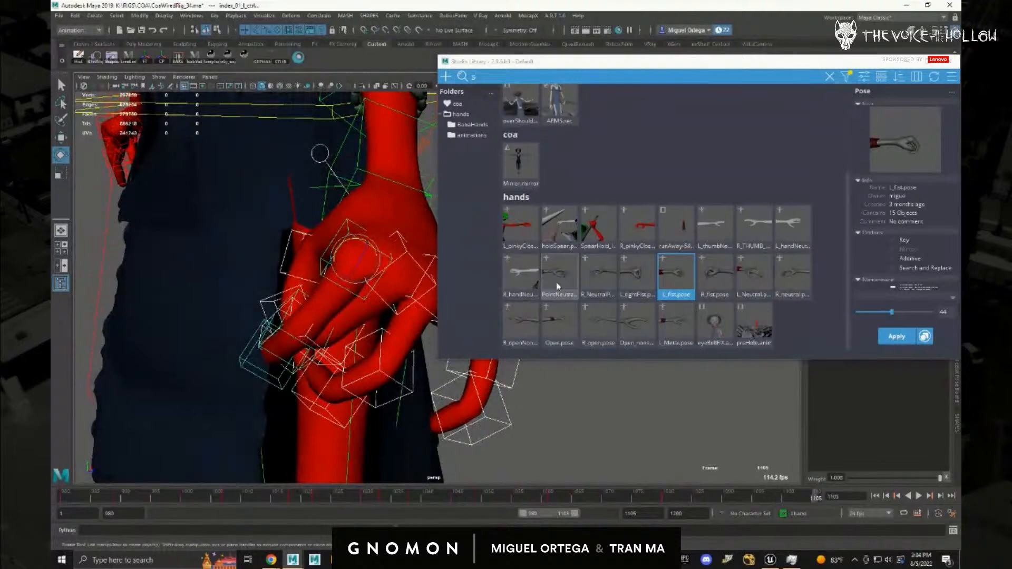
pyautogui.doubleClick(557, 285)
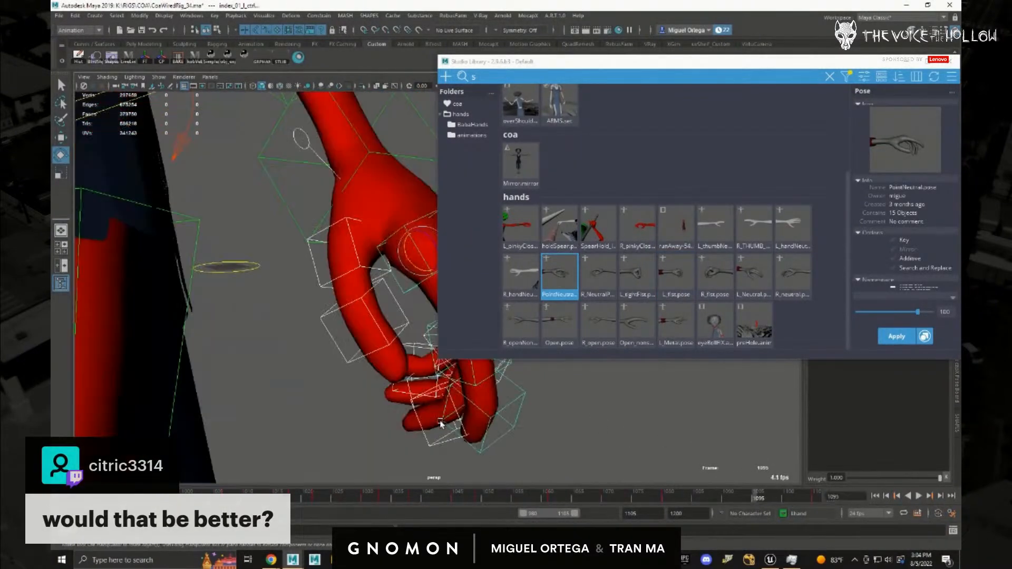
# - Blend the L_tightFist pose into the left hand at 3% on frame 1095
pyautogui.keyDown('alt'); pyautogui.moveTo(400, 411); pyautogui.dragTo(306, 409); pyautogui.keyUp('alt')
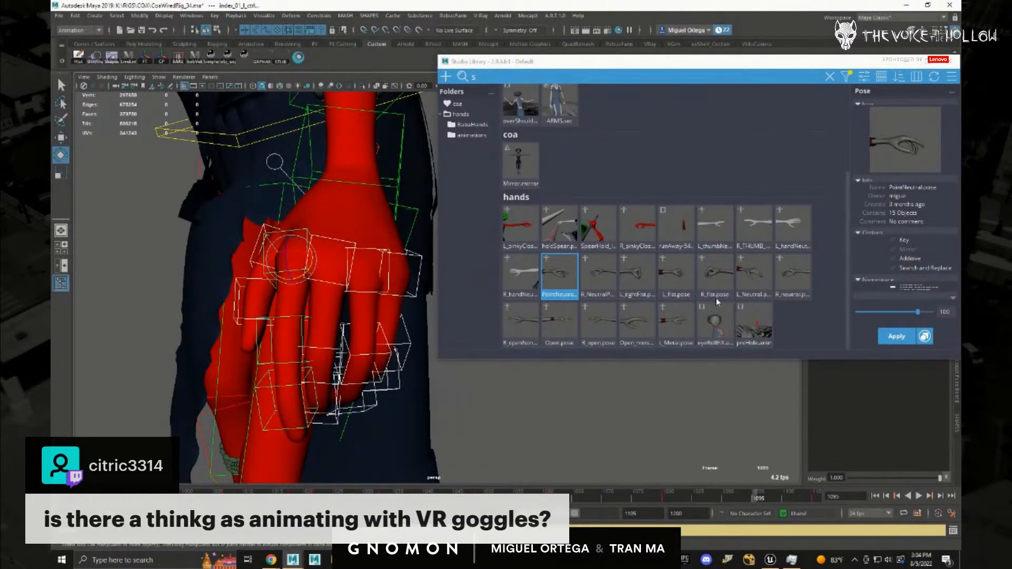
pyautogui.click(644, 286)
pyautogui.moveTo(905, 315); pyautogui.dragTo(873, 314)
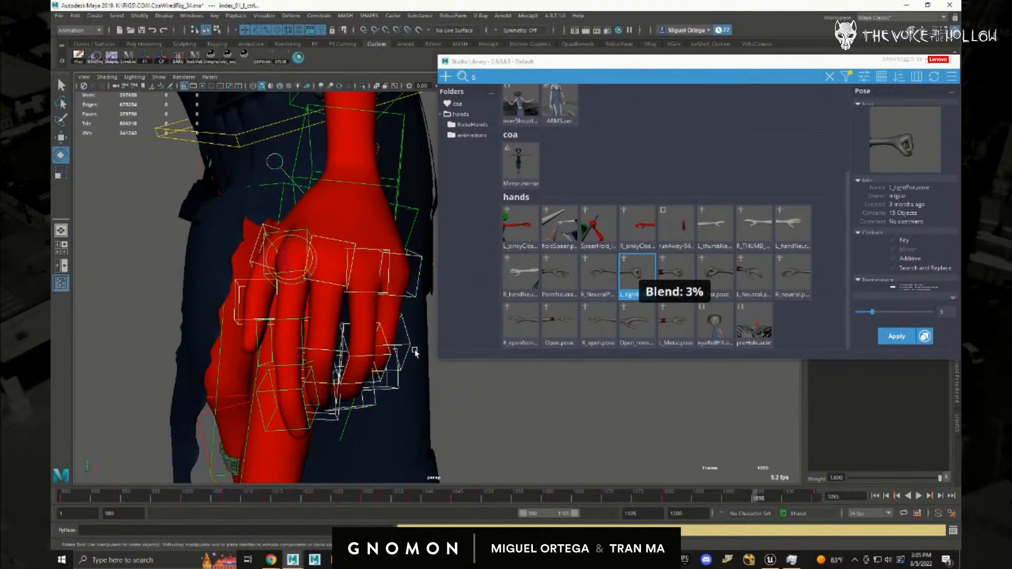
pyautogui.keyDown('alt'); pyautogui.moveTo(390, 353); pyautogui.dragTo(440, 354); pyautogui.keyUp('alt')
# - Go to frame 1090, rotate the left pinky and ring fingers' base controls, and move Studio Library out of the way
pyautogui.moveTo(750, 505); pyautogui.dragTo(724, 498)
pyautogui.scroll(3, 361, 395)
pyautogui.keyDown('alt'); pyautogui.moveTo(362, 395); pyautogui.dragTo(371, 258); pyautogui.keyUp('alt')
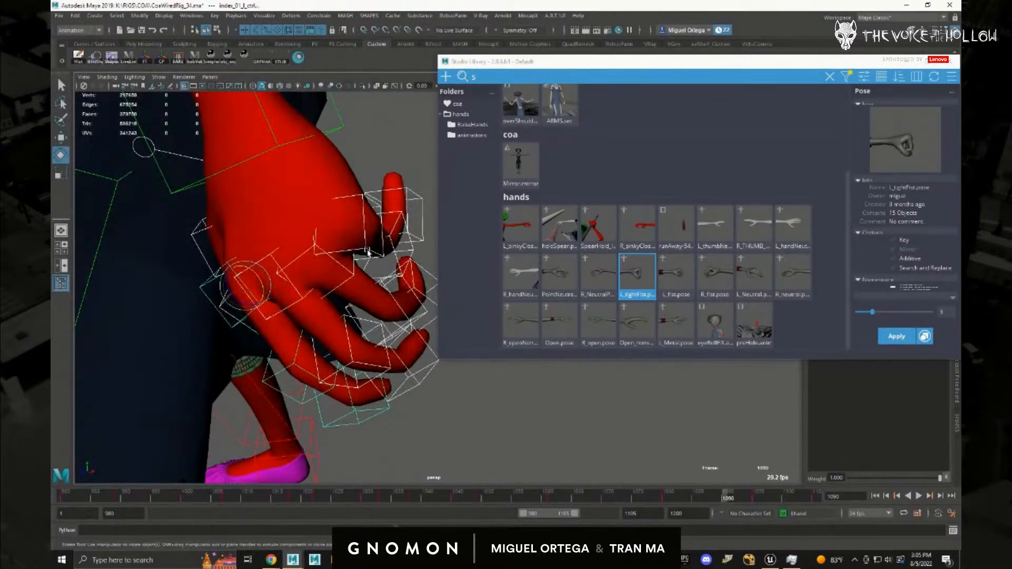
pyautogui.click(367, 253)
pyautogui.press('f')
pyautogui.keyDown('alt'); pyautogui.moveTo(369, 310); pyautogui.dragTo(301, 303, button='right'); pyautogui.keyUp('alt')
pyautogui.keyDown('alt'); pyautogui.moveTo(301, 303); pyautogui.dragTo(236, 342, button='middle'); pyautogui.keyUp('alt')
pyautogui.keyDown('alt'); pyautogui.moveTo(236, 342); pyautogui.dragTo(290, 316); pyautogui.keyUp('alt')
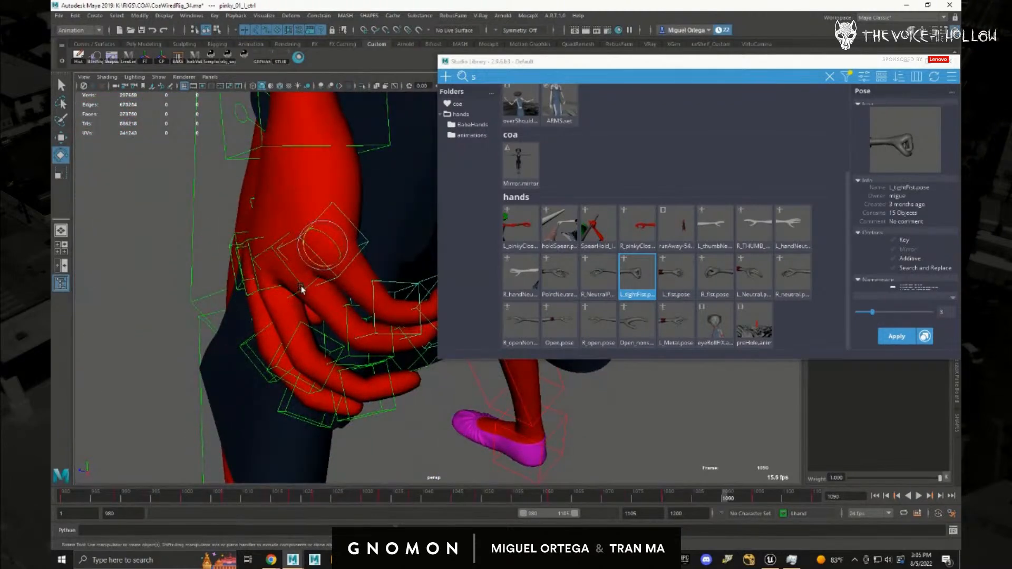
pyautogui.moveTo(293, 281); pyautogui.dragTo(288, 271)
pyautogui.keyDown('alt'); pyautogui.moveTo(304, 306); pyautogui.dragTo(364, 258); pyautogui.keyUp('alt')
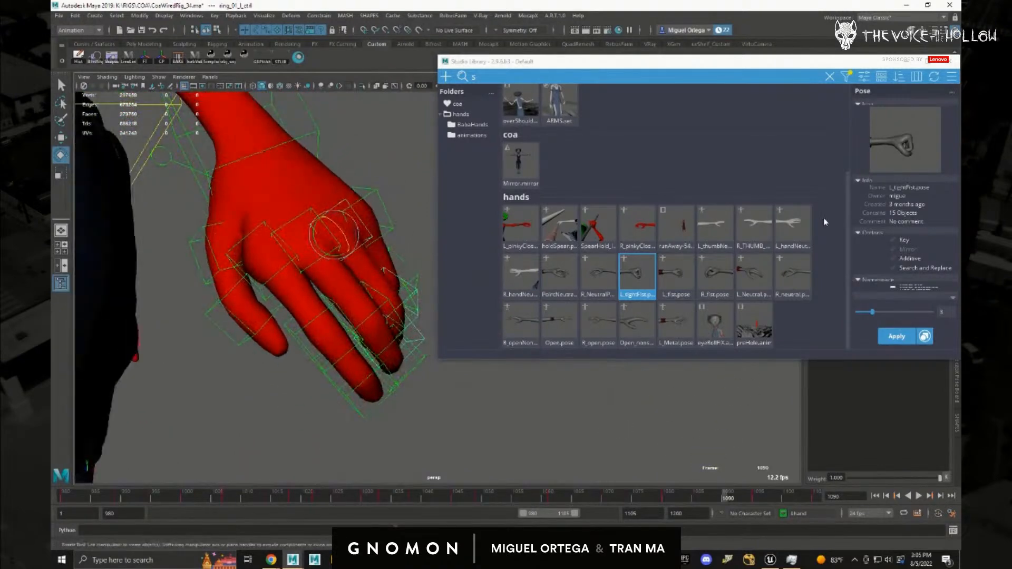
pyautogui.moveTo(842, 66); pyautogui.dragTo(961, 87)
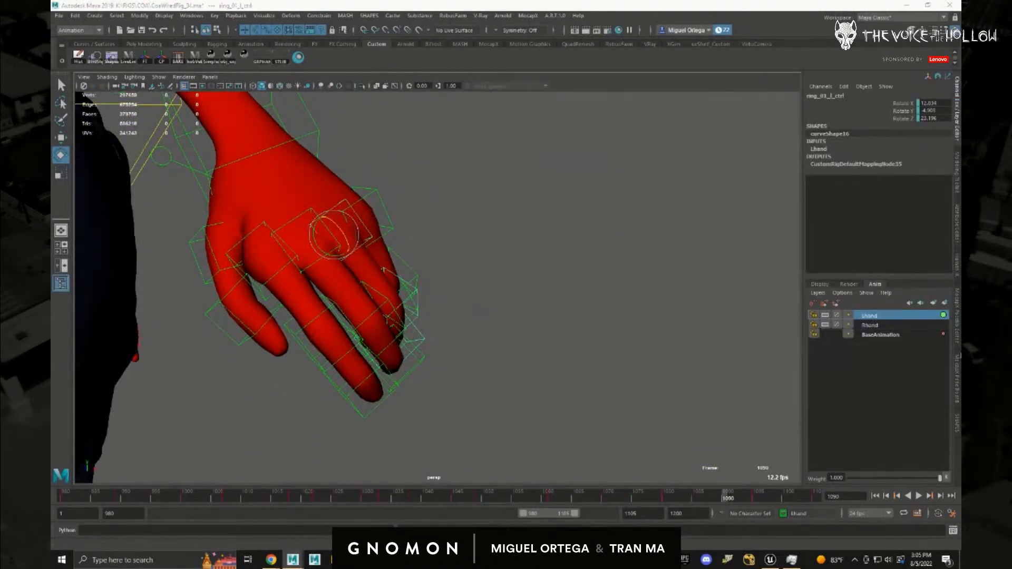
# - Select all objects on the Lhand layer, go to frame 1099 and adjust the left middle finger's base control
pyautogui.rightClick(890, 319)
pyautogui.click(888, 345)
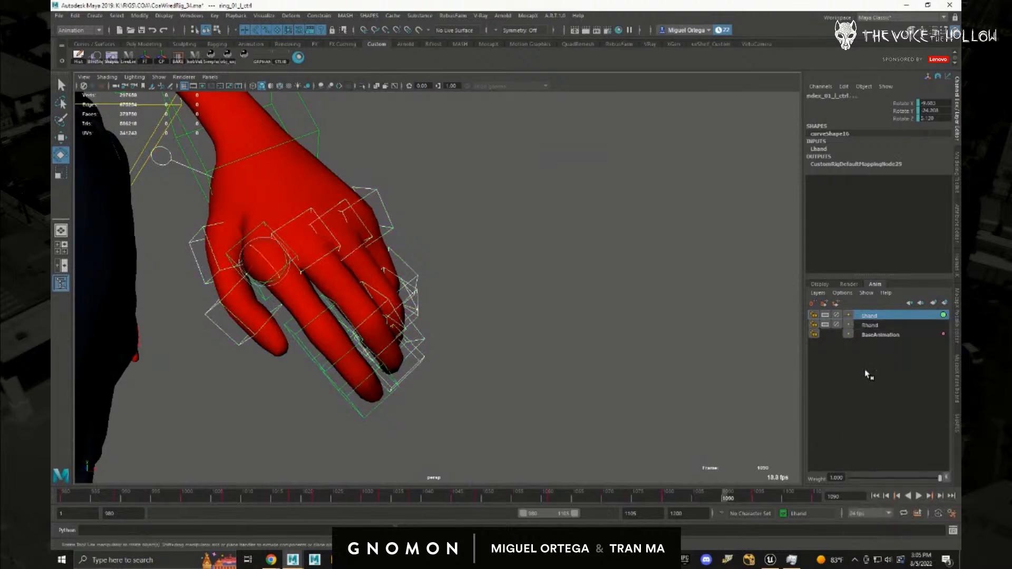
pyautogui.moveTo(728, 501); pyautogui.dragTo(782, 504)
pyautogui.press('f')
pyautogui.keyDown('alt'); pyautogui.moveTo(590, 338); pyautogui.dragTo(627, 298); pyautogui.keyUp('alt')
pyautogui.click(452, 270)
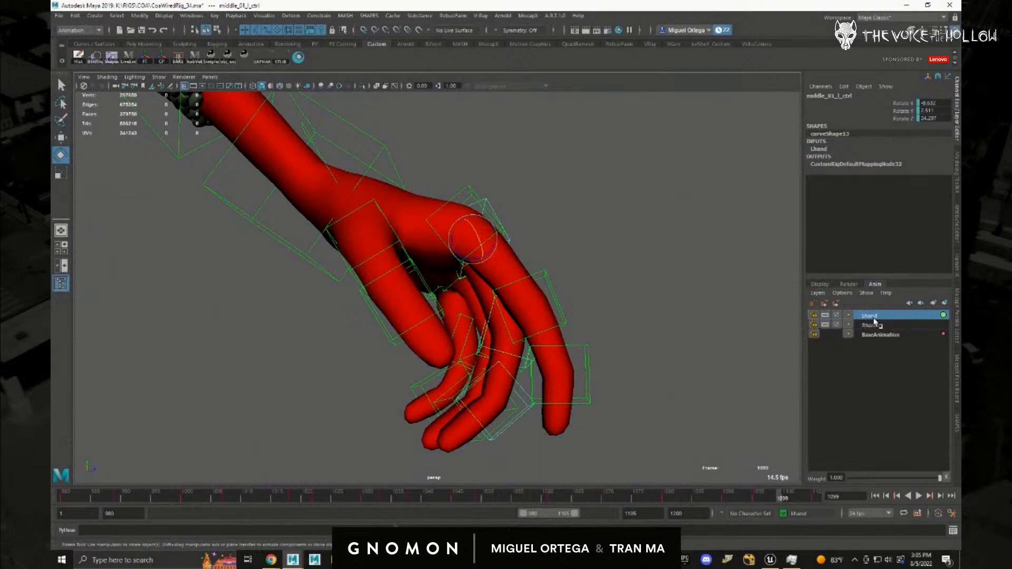
# - Reselect the Lhand layer's objects, go to frame 1065 and rotate the left pinky and ring fingers' base controls
pyautogui.rightClick(876, 319)
pyautogui.click(876, 352)
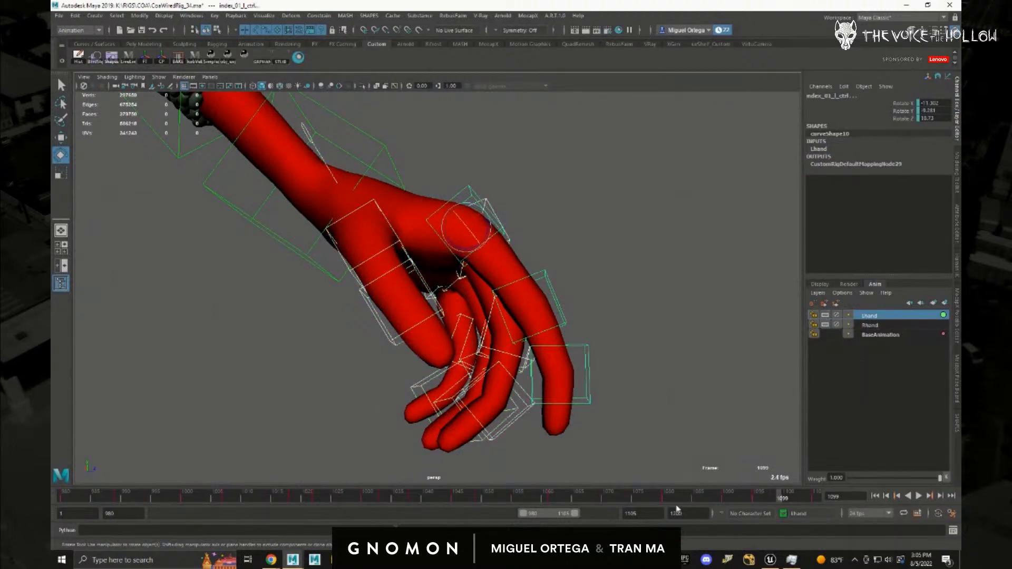
pyautogui.click(571, 497)
pyautogui.press('f')
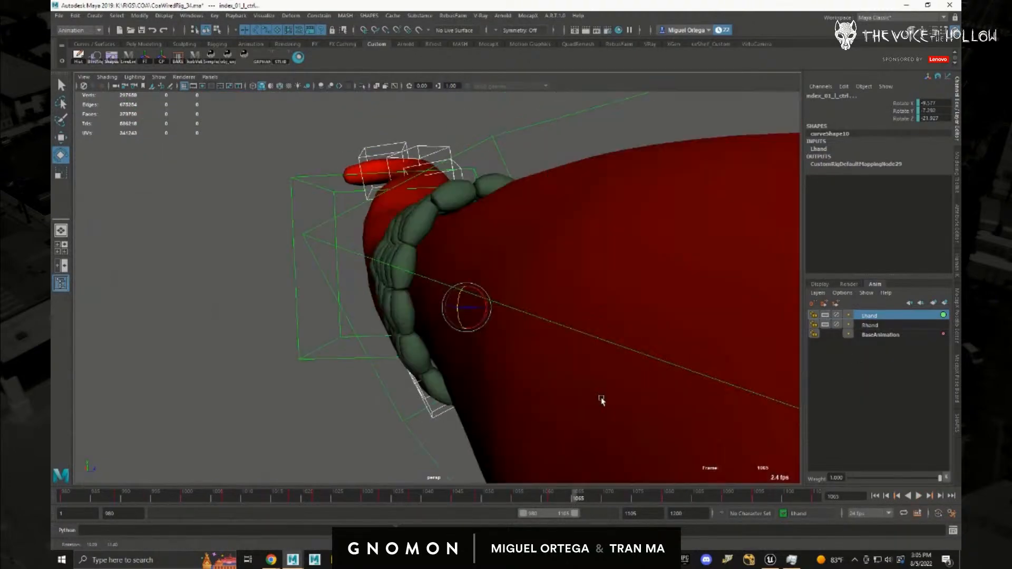
pyautogui.moveTo(507, 374)
pyautogui.keyDown('alt'); pyautogui.mouseDown()
pyautogui.moveTo(479, 389)
pyautogui.moveTo(498, 389)
pyautogui.mouseUp(); pyautogui.keyUp('alt')
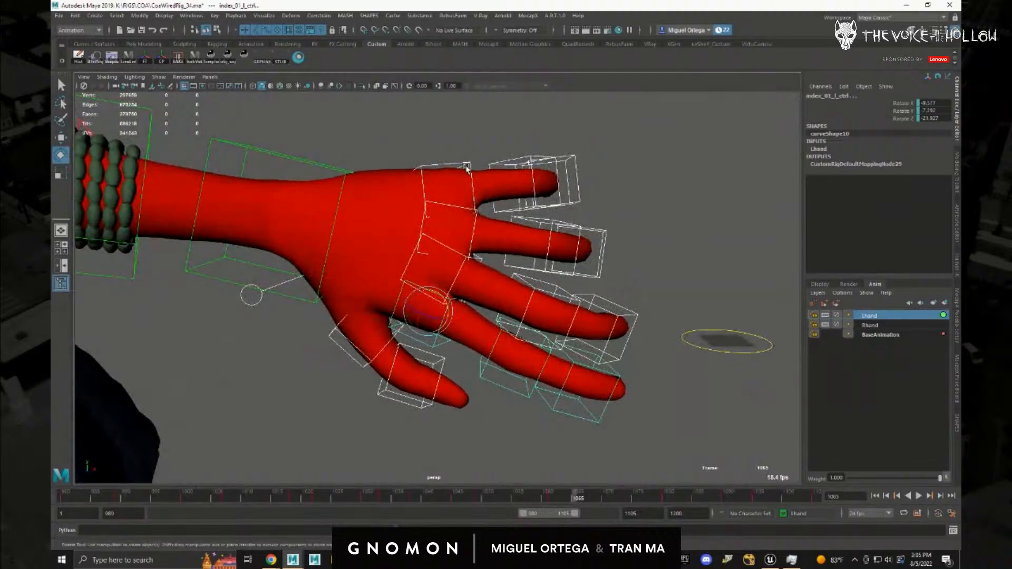
pyautogui.click(466, 174)
pyautogui.moveTo(431, 211); pyautogui.dragTo(429, 208)
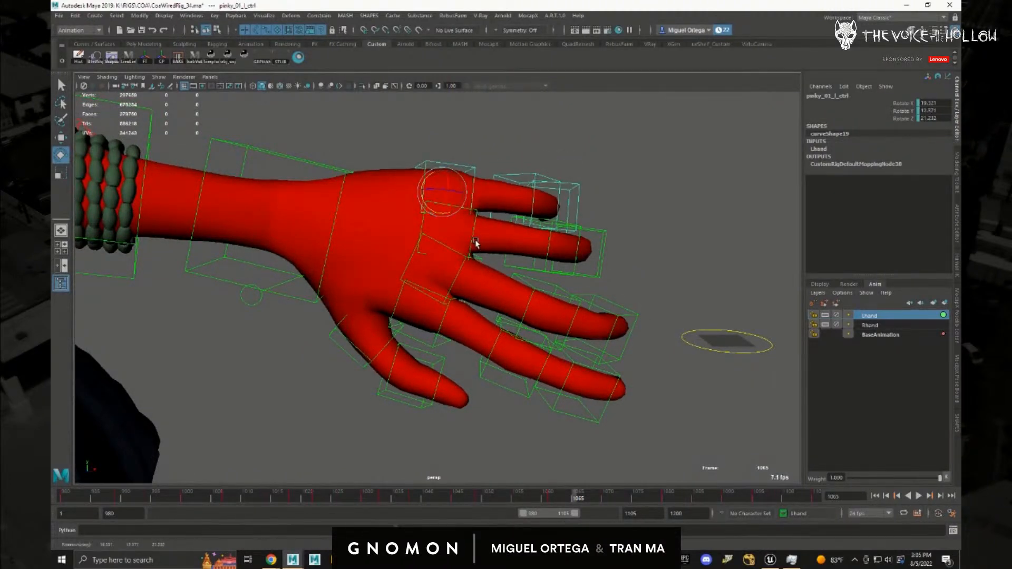
pyautogui.moveTo(427, 242); pyautogui.dragTo(514, 235)
# - Select all objects on the Lhand layer, go to frame 1003 and apply the stored relaxed pose to the left hand
pyautogui.rightClick(891, 316)
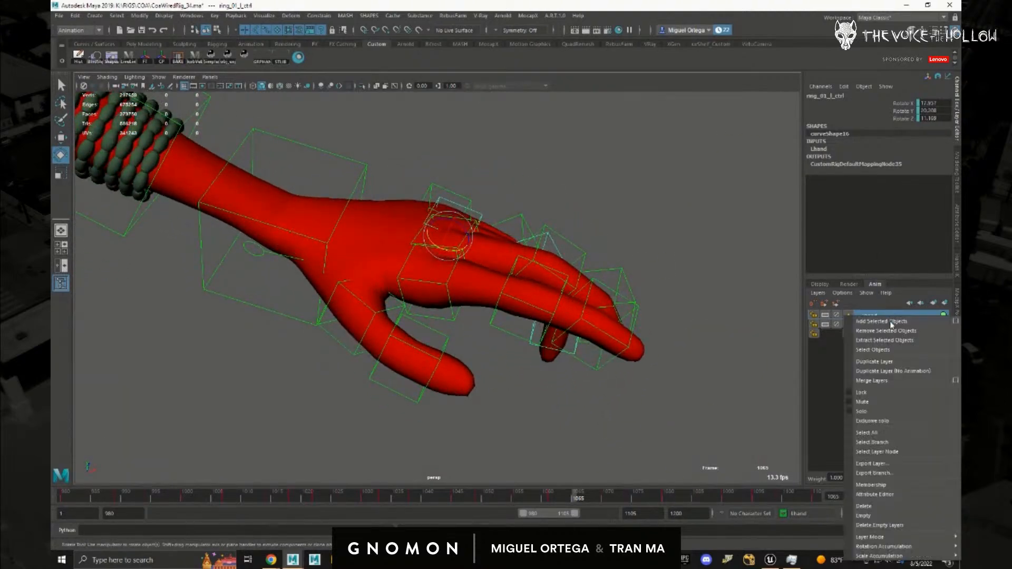
pyautogui.click(891, 351)
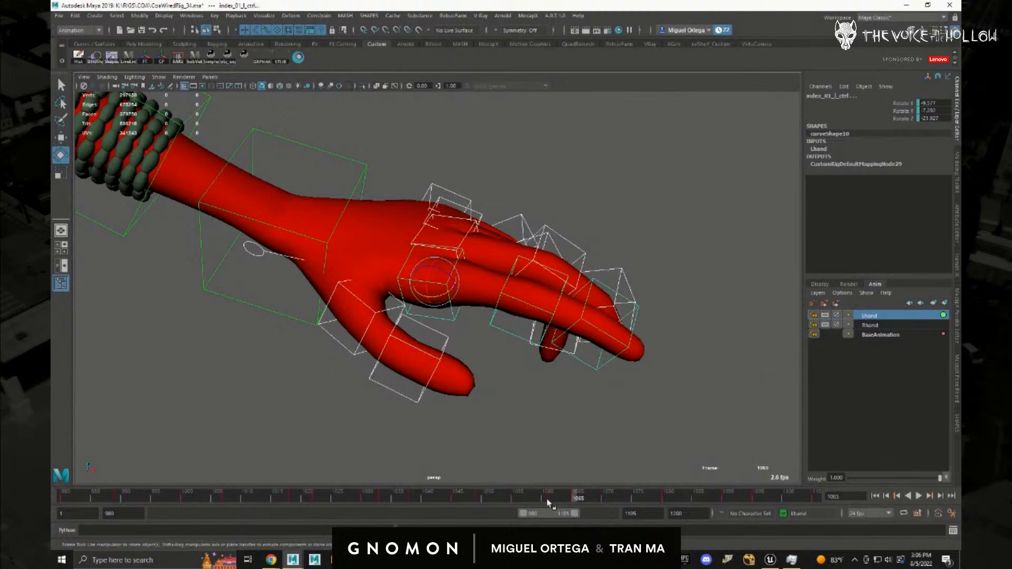
pyautogui.click(204, 500)
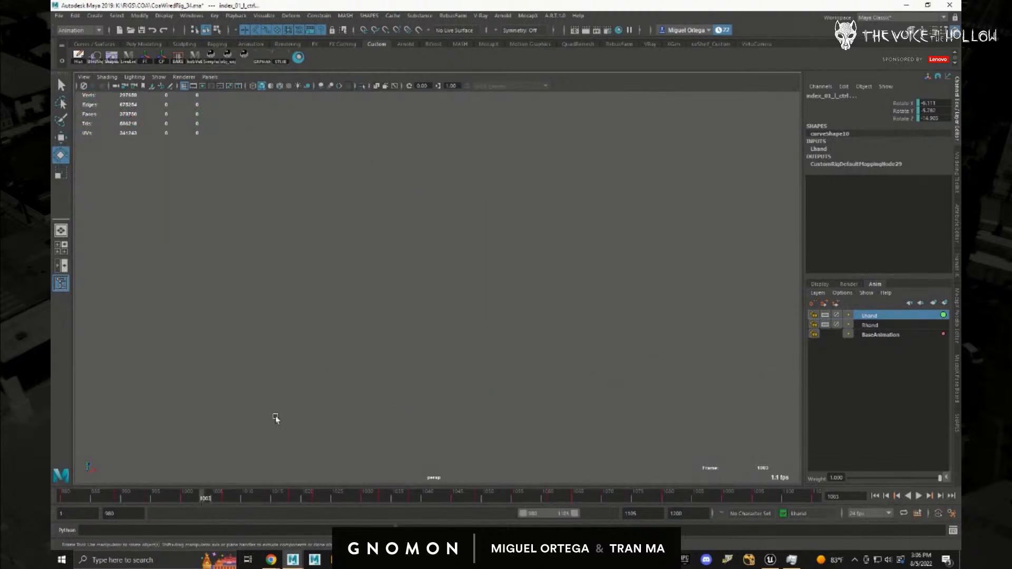
pyautogui.press('f')
pyautogui.keyDown('alt'); pyautogui.moveTo(394, 383); pyautogui.dragTo(542, 403); pyautogui.keyUp('alt')
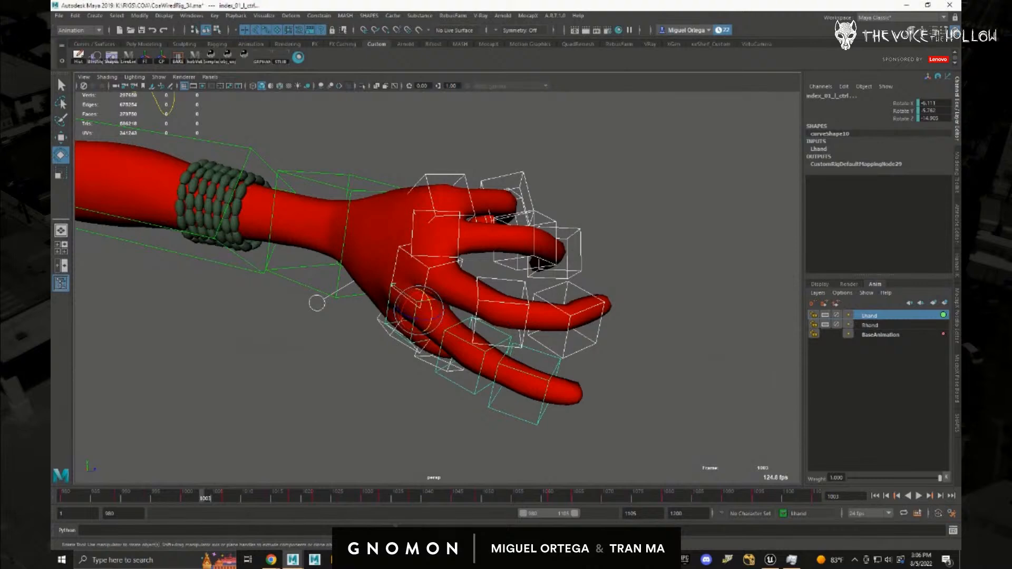
pyautogui.keyDown('alt'); pyautogui.moveTo(670, 385); pyautogui.dragTo(685, 361); pyautogui.keyUp('alt')
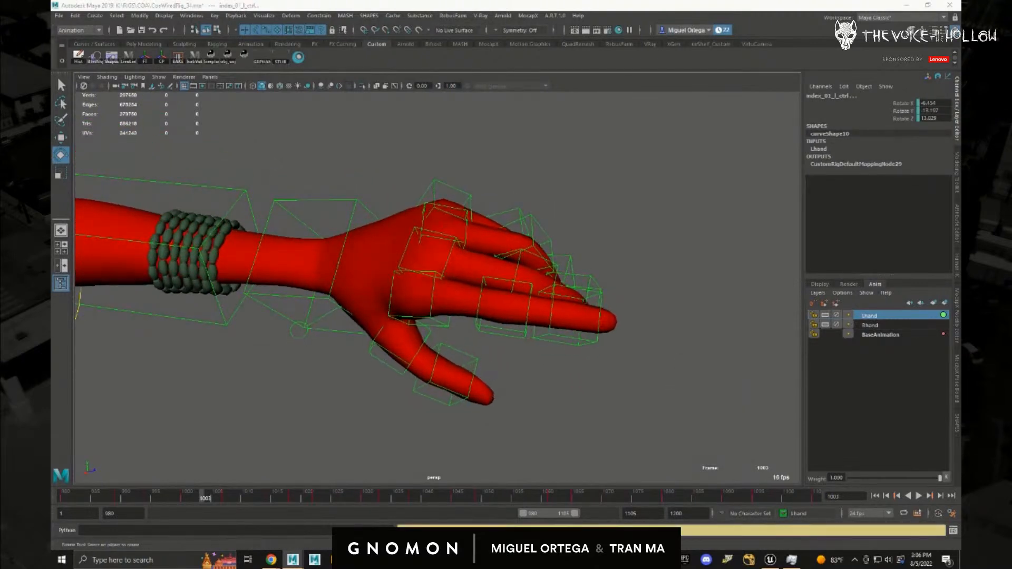
# - Go to frame 1007, frame the left hand and apply the same relaxed finger pose there
pyautogui.moveTo(234, 501); pyautogui.dragTo(225, 498)
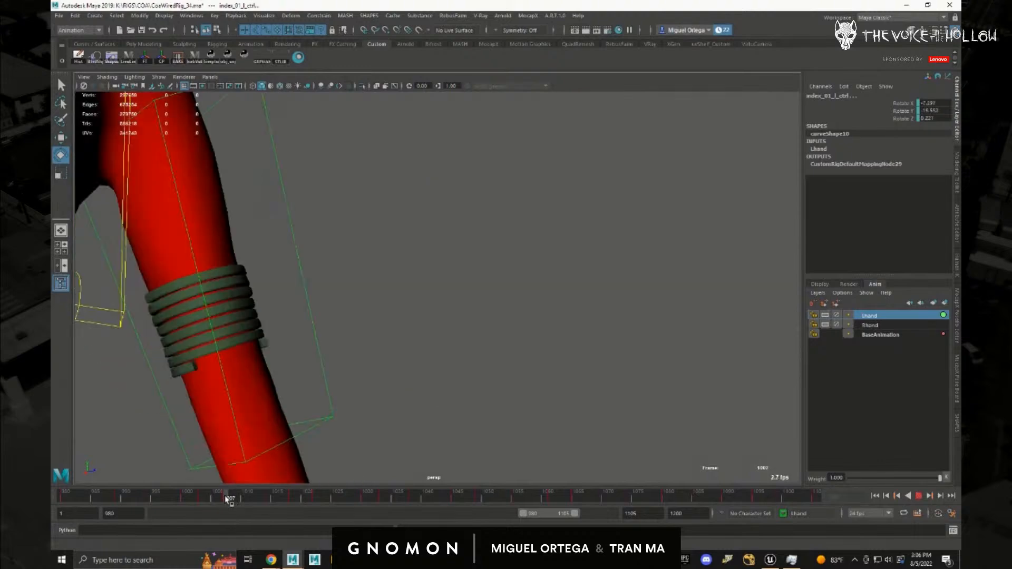
pyautogui.press('f')
pyautogui.moveTo(345, 447)
pyautogui.keyDown('alt'); pyautogui.mouseDown()
pyautogui.moveTo(484, 409)
pyautogui.moveTo(357, 458)
pyautogui.moveTo(365, 448)
pyautogui.mouseUp(); pyautogui.keyUp('alt')
pyautogui.keyDown('alt'); pyautogui.moveTo(531, 364); pyautogui.dragTo(462, 415); pyautogui.keyUp('alt')
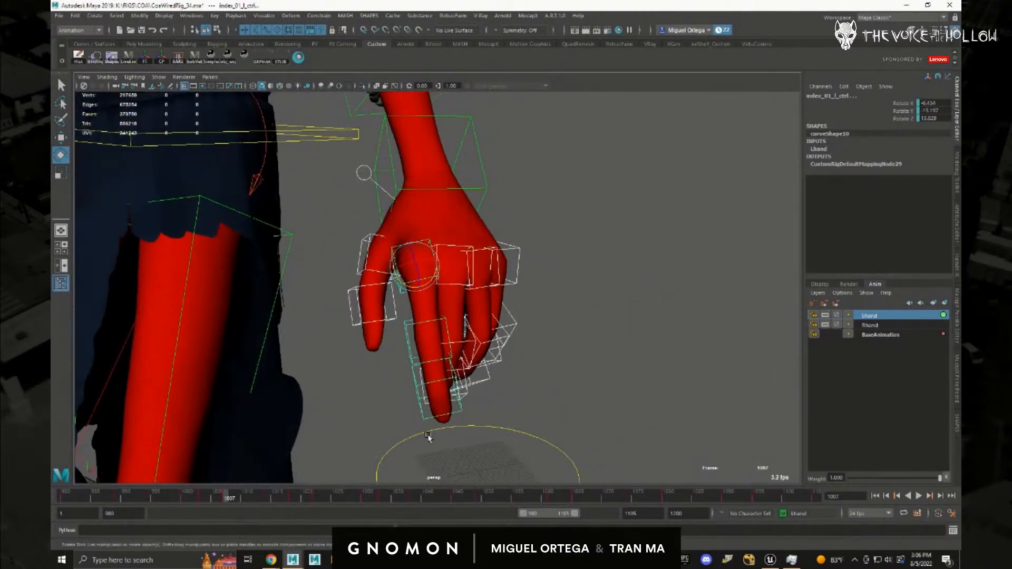
# - Go to frame 1014, frame the left hand and replace its curled fingers and thumb with the relaxed pose
pyautogui.moveTo(258, 501); pyautogui.dragTo(268, 505)
pyautogui.press('f')
pyautogui.keyDown('alt'); pyautogui.moveTo(456, 361); pyautogui.dragTo(418, 365); pyautogui.keyUp('alt')
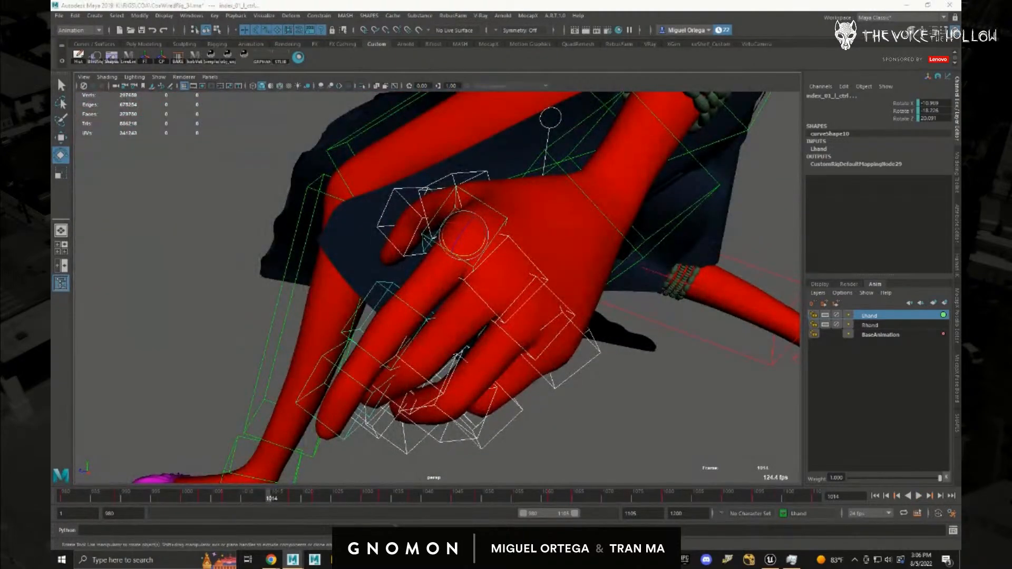
pyautogui.keyDown('alt'); pyautogui.moveTo(656, 416); pyautogui.dragTo(564, 415); pyautogui.keyUp('alt')
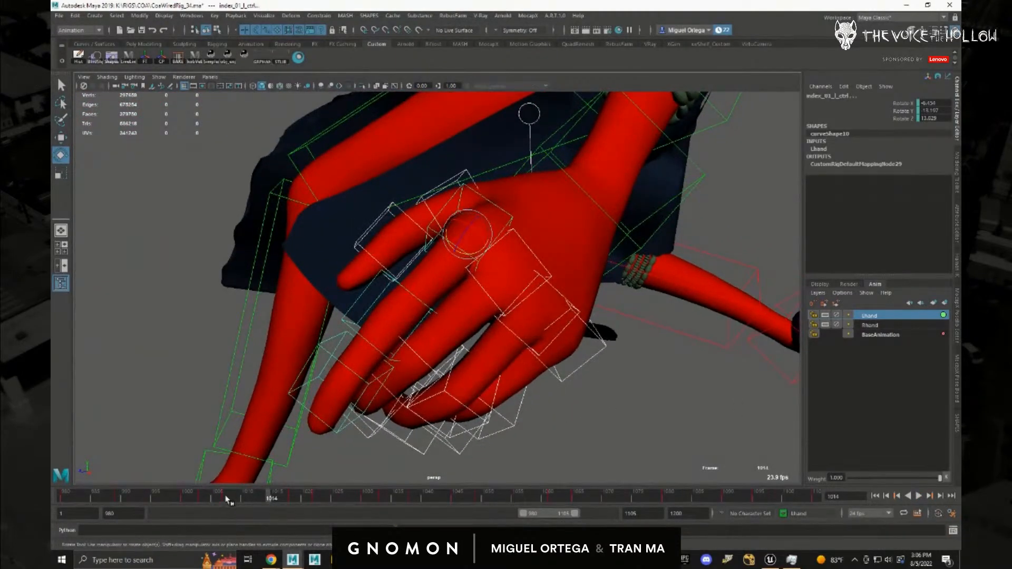
# - Go back to frame 994, frame the left hand from the front and pose its fingers with the relaxed pose
pyautogui.moveTo(228, 501); pyautogui.dragTo(166, 497)
pyautogui.press('f')
pyautogui.keyDown('alt'); pyautogui.moveTo(460, 373); pyautogui.dragTo(606, 346); pyautogui.keyUp('alt')
pyautogui.keyDown('alt'); pyautogui.moveTo(551, 362); pyautogui.dragTo(575, 364, button='right'); pyautogui.keyUp('alt')
pyautogui.keyDown('alt'); pyautogui.moveTo(575, 366); pyautogui.dragTo(577, 364); pyautogui.keyUp('alt')
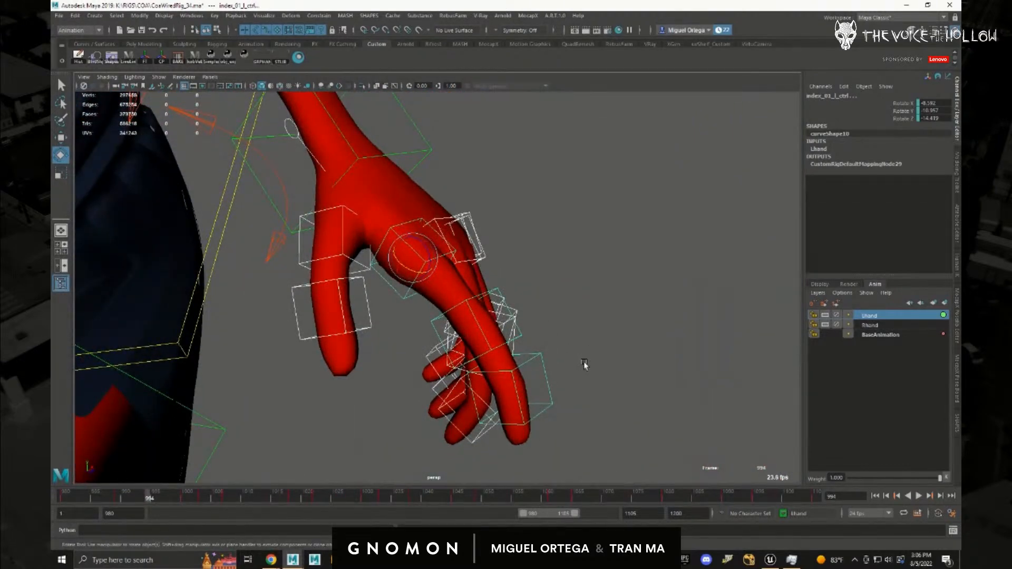
pyautogui.keyDown('alt'); pyautogui.moveTo(430, 255); pyautogui.dragTo(435, 256, button='middle'); pyautogui.keyUp('alt')
pyautogui.keyDown('alt'); pyautogui.moveTo(434, 257); pyautogui.dragTo(540, 277); pyautogui.keyUp('alt')
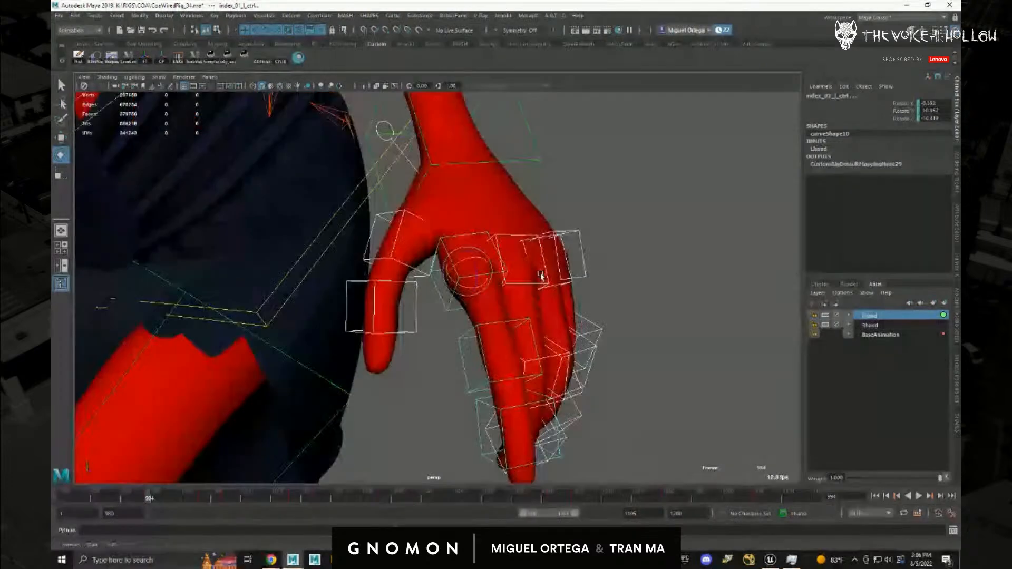
# - Apply the relaxed pose to the left-hand controls on frame 989
pyautogui.moveTo(149, 498); pyautogui.dragTo(120, 500)
pyautogui.keyDown('alt'); pyautogui.moveTo(501, 344); pyautogui.dragTo(626, 334); pyautogui.keyUp('alt')
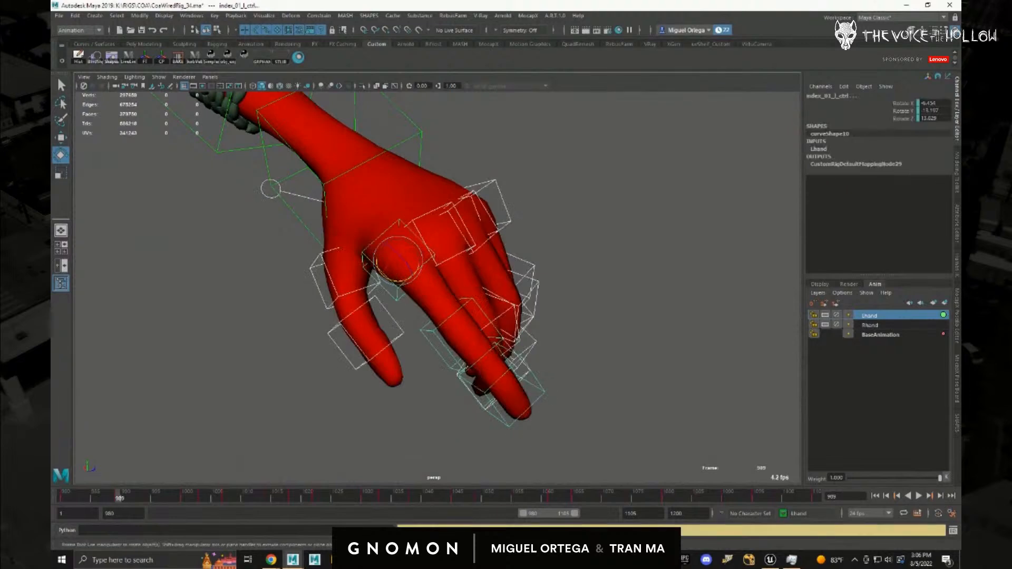
# - Go to frame 980 at the start of the playback range
pyautogui.moveTo(179, 498); pyautogui.dragTo(92, 498)
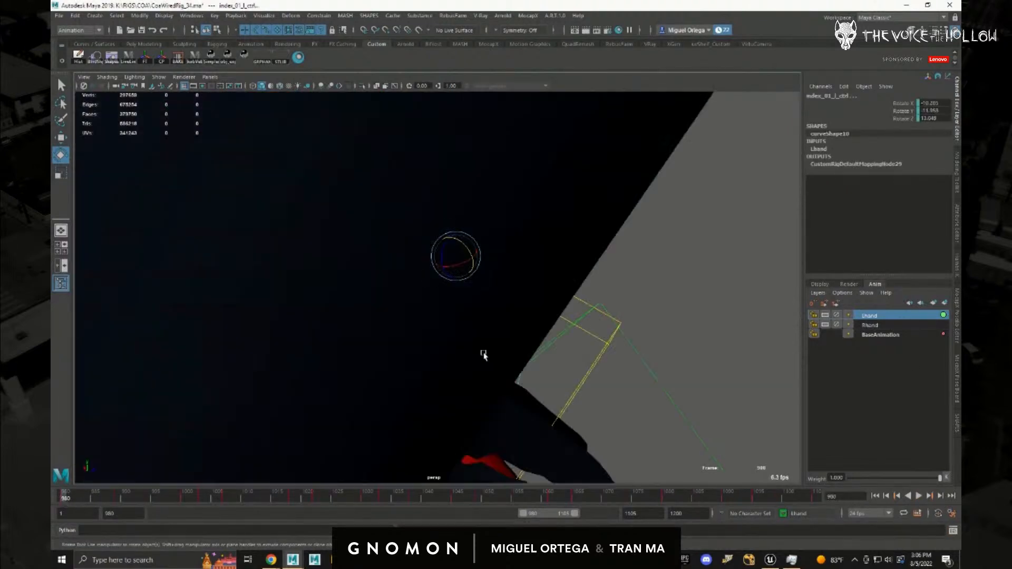
# - Examine the left hand's finger poses from several angles around frames 1055 and 1049
pyautogui.keyDown('alt'); pyautogui.moveTo(483, 354); pyautogui.dragTo(480, 522); pyautogui.keyUp('alt')
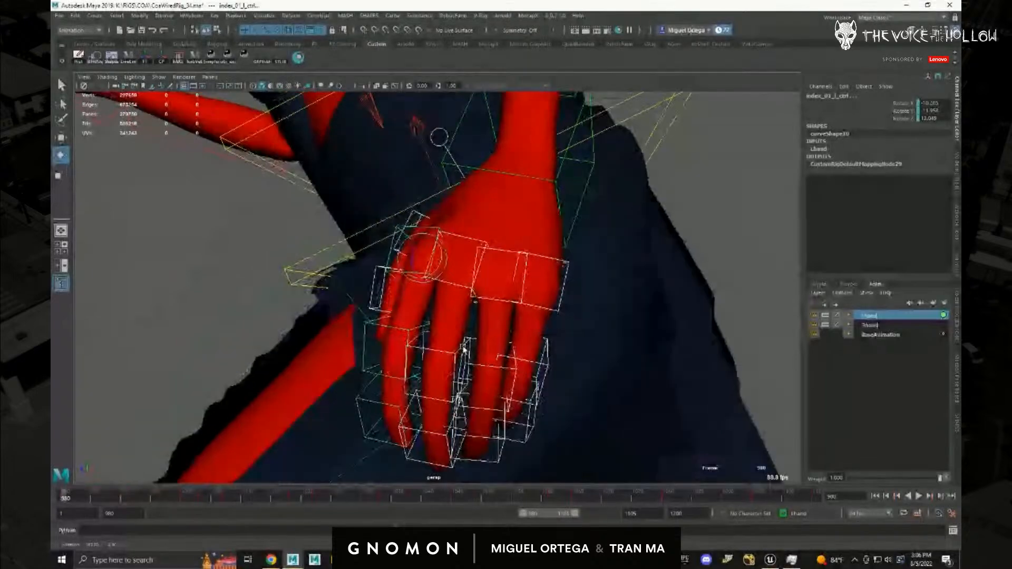
pyautogui.moveTo(794, 500); pyautogui.dragTo(679, 505)
pyautogui.moveTo(510, 507); pyautogui.dragTo(515, 507)
pyautogui.keyDown('alt'); pyautogui.moveTo(536, 404); pyautogui.dragTo(698, 359); pyautogui.keyUp('alt')
pyautogui.scroll(-8, 427, 282)
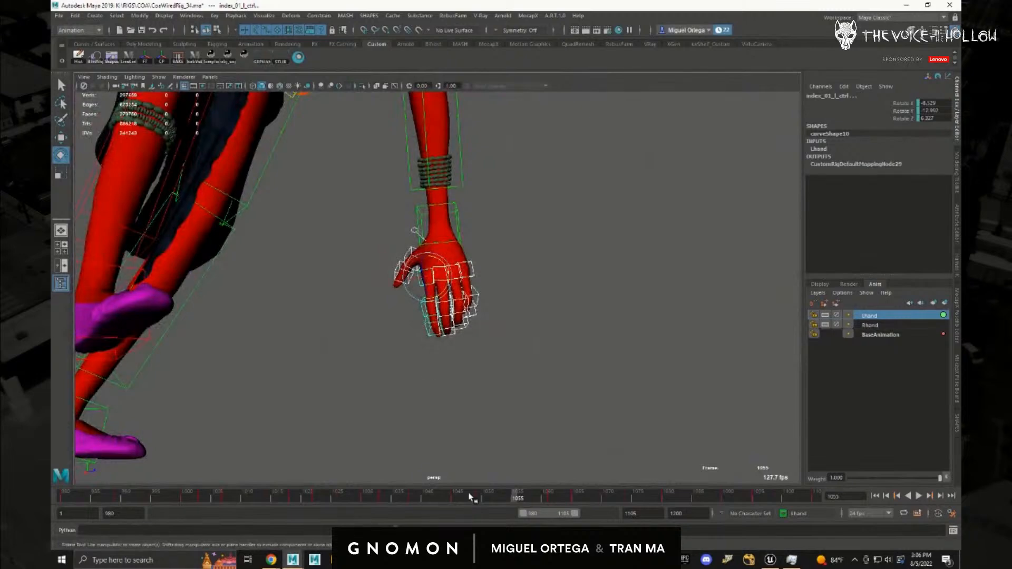
pyautogui.moveTo(469, 496); pyautogui.dragTo(480, 498)
pyautogui.keyDown('alt'); pyautogui.moveTo(497, 436); pyautogui.dragTo(562, 400, button='right'); pyautogui.keyUp('alt')
pyautogui.keyDown('alt'); pyautogui.moveTo(562, 400); pyautogui.dragTo(590, 443); pyautogui.keyUp('alt')
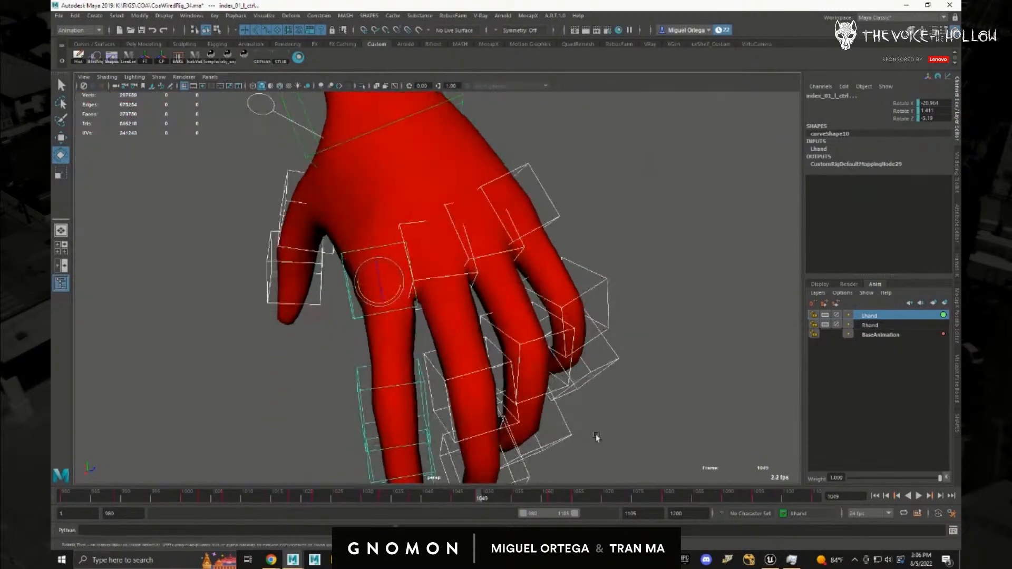
pyautogui.keyDown('alt'); pyautogui.moveTo(589, 443); pyautogui.dragTo(502, 406, button='right'); pyautogui.keyUp('alt')
pyautogui.keyDown('alt'); pyautogui.moveTo(502, 406); pyautogui.dragTo(590, 404); pyautogui.keyUp('alt')
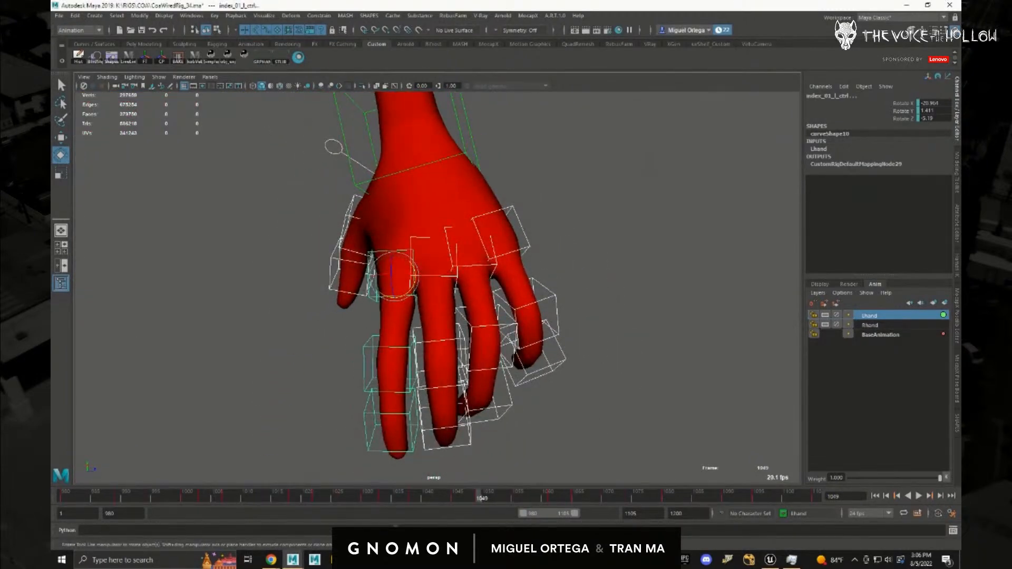
pyautogui.keyDown('alt'); pyautogui.moveTo(461, 411); pyautogui.dragTo(529, 388); pyautogui.keyUp('alt')
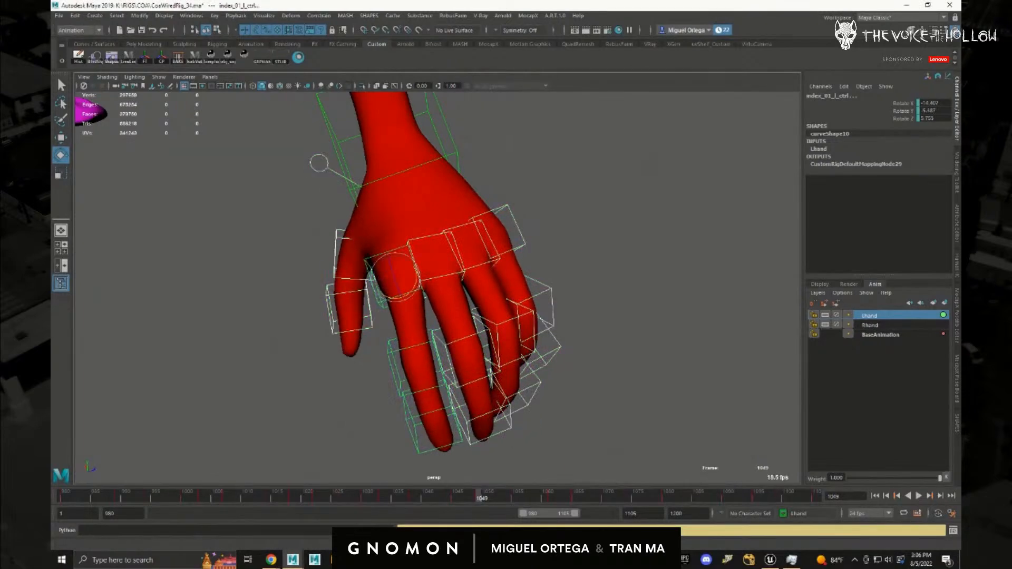
# - Review the left hand's spread and curled fingers between frames 1045 and 1041
pyautogui.moveTo(472, 500); pyautogui.dragTo(457, 501)
pyautogui.keyDown('alt'); pyautogui.moveTo(448, 416); pyautogui.dragTo(441, 374); pyautogui.keyUp('alt')
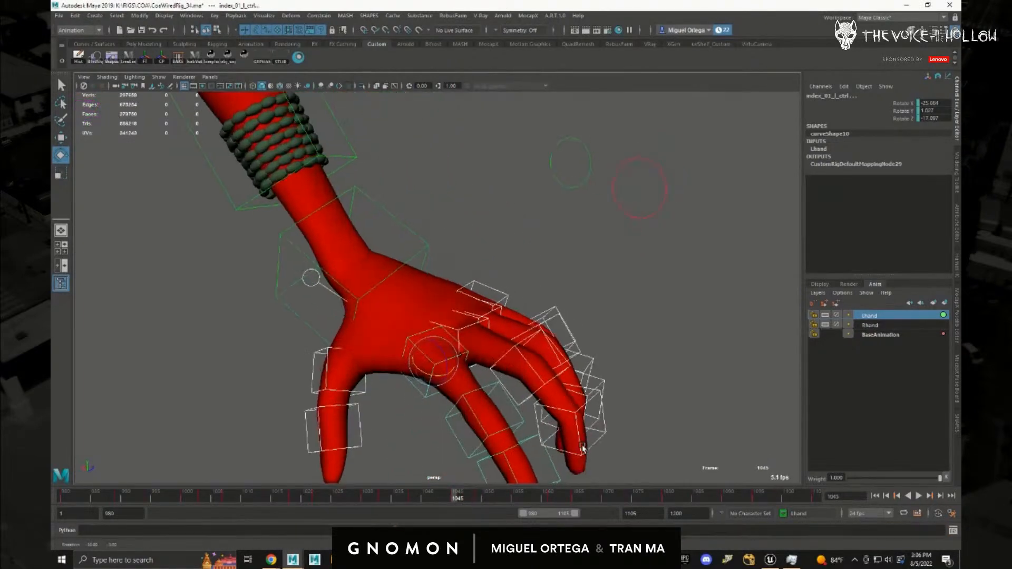
pyautogui.keyDown('alt'); pyautogui.moveTo(440, 374); pyautogui.dragTo(299, 356, button='right'); pyautogui.keyUp('alt')
pyautogui.keyDown('alt'); pyautogui.moveTo(299, 357); pyautogui.dragTo(406, 393); pyautogui.keyUp('alt')
pyautogui.keyDown('alt'); pyautogui.moveTo(555, 394); pyautogui.dragTo(464, 395); pyautogui.keyUp('alt')
pyautogui.keyDown('alt'); pyautogui.moveTo(464, 396); pyautogui.dragTo(642, 409, button='right'); pyautogui.keyUp('alt')
pyautogui.keyDown('alt'); pyautogui.moveTo(642, 409); pyautogui.dragTo(524, 312, button='middle'); pyautogui.keyUp('alt')
pyautogui.keyDown('alt'); pyautogui.moveTo(524, 312); pyautogui.dragTo(592, 399); pyautogui.keyUp('alt')
pyautogui.moveTo(546, 498); pyautogui.dragTo(432, 471)
pyautogui.keyDown('alt'); pyautogui.moveTo(584, 416); pyautogui.dragTo(486, 514); pyautogui.keyUp('alt')
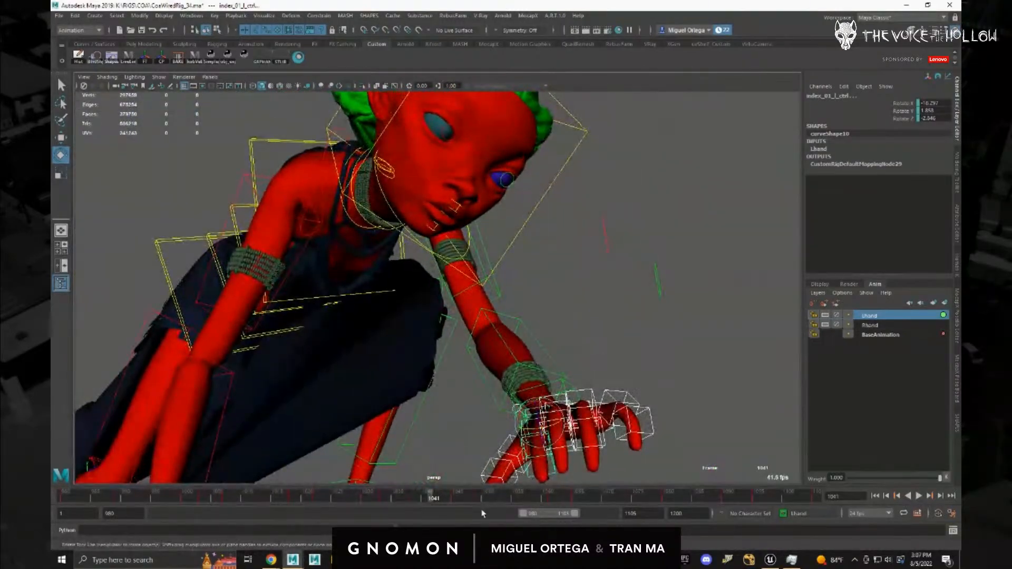
# - Select the pelvis control and examine the character's torso and outstretched arm at frame 1005
pyautogui.moveTo(413, 498); pyautogui.dragTo(216, 508)
pyautogui.keyDown('alt'); pyautogui.moveTo(409, 387); pyautogui.dragTo(545, 349, button='middle'); pyautogui.keyUp('alt')
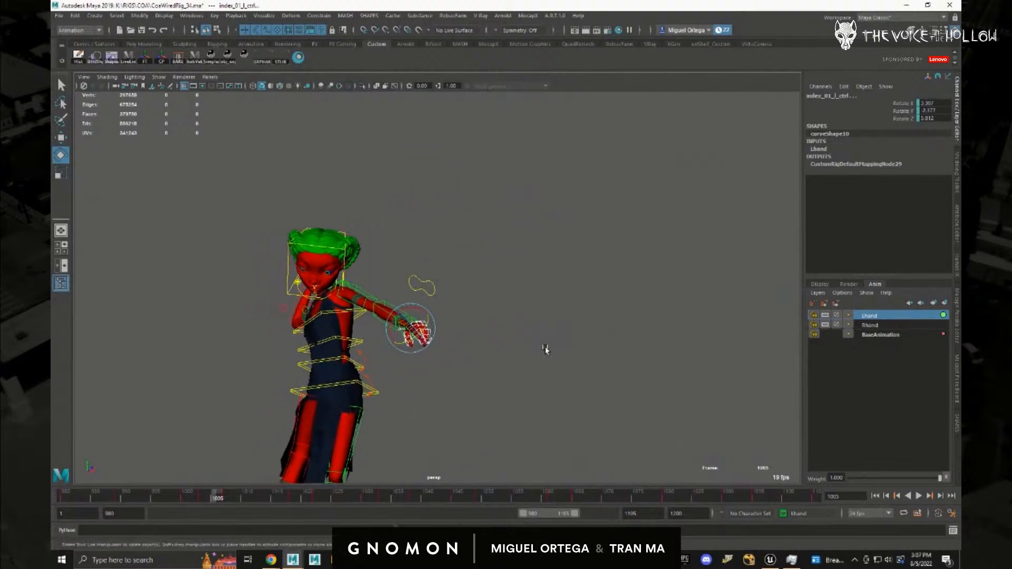
pyautogui.click(377, 393)
pyautogui.press('f')
pyautogui.keyDown('alt'); pyautogui.moveTo(464, 406); pyautogui.dragTo(378, 338, button='right'); pyautogui.keyUp('alt')
pyautogui.keyDown('alt'); pyautogui.moveTo(377, 339); pyautogui.dragTo(395, 407, button='middle'); pyautogui.keyUp('alt')
pyautogui.keyDown('alt'); pyautogui.moveTo(395, 406); pyautogui.dragTo(432, 375); pyautogui.keyUp('alt')
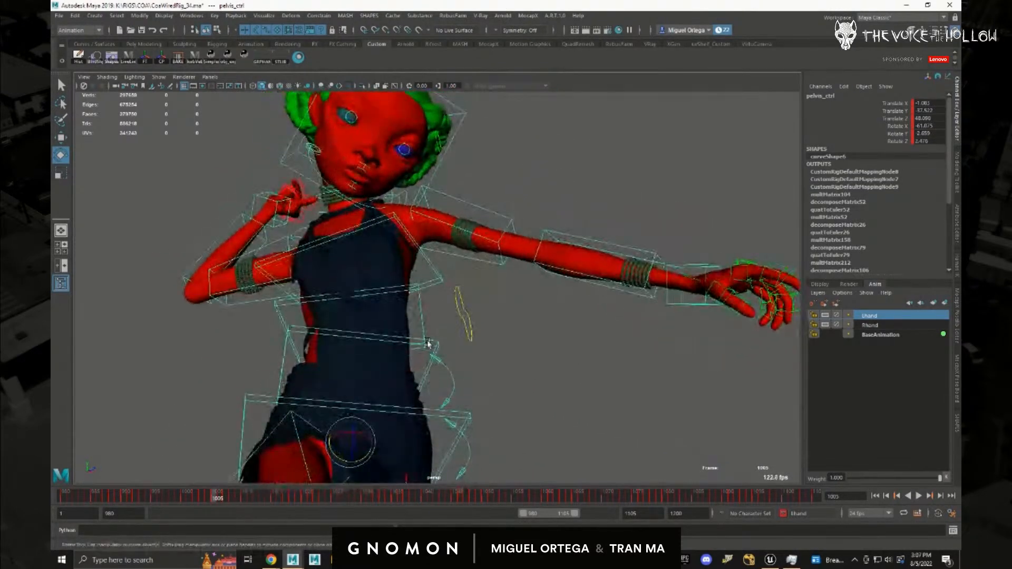
pyautogui.keyDown('alt'); pyautogui.moveTo(423, 315); pyautogui.dragTo(418, 361, button='middle'); pyautogui.keyUp('alt')
pyautogui.keyDown('alt'); pyautogui.moveTo(418, 361); pyautogui.dragTo(416, 327); pyautogui.keyUp('alt')
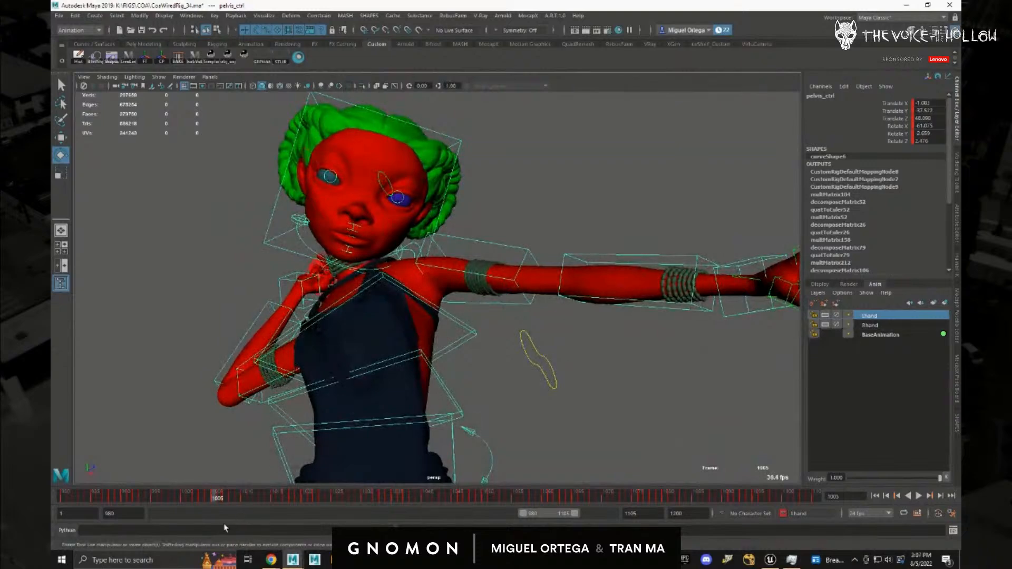
# - Check the head, torso and bent right arm from frame 1009 onward
pyautogui.moveTo(181, 494); pyautogui.dragTo(239, 503)
pyautogui.keyDown('alt'); pyautogui.moveTo(425, 416); pyautogui.dragTo(468, 312, button='right'); pyautogui.keyUp('alt')
pyautogui.keyDown('alt'); pyautogui.moveTo(468, 311); pyautogui.dragTo(506, 337, button='middle'); pyautogui.keyUp('alt')
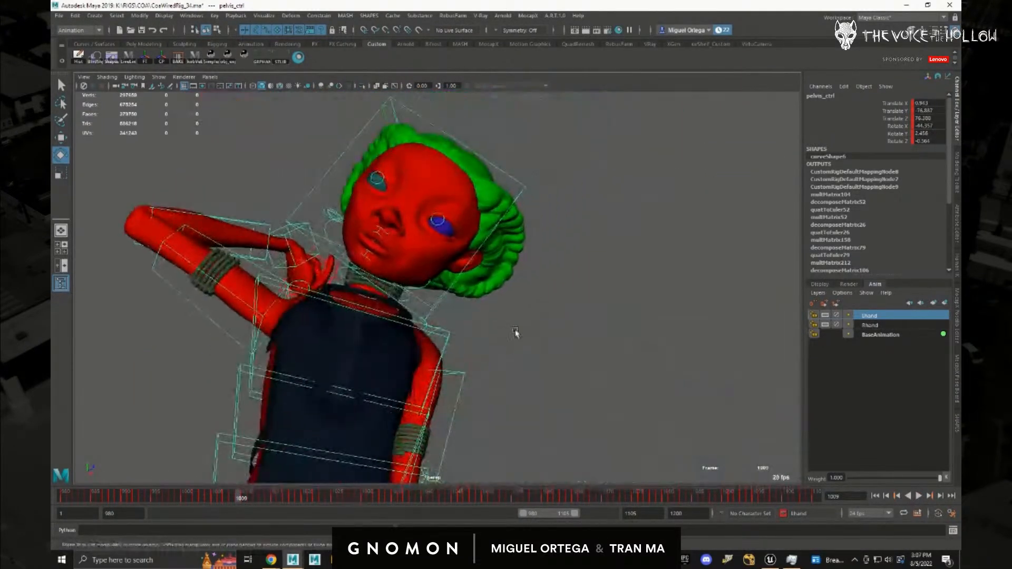
pyautogui.keyDown('alt'); pyautogui.moveTo(506, 337); pyautogui.dragTo(327, 431, button='right'); pyautogui.keyUp('alt')
pyautogui.moveTo(270, 502); pyautogui.dragTo(298, 501)
pyautogui.keyDown('alt'); pyautogui.moveTo(527, 296); pyautogui.dragTo(447, 246, button='right'); pyautogui.keyUp('alt')
pyautogui.keyDown('alt'); pyautogui.moveTo(447, 246); pyautogui.dragTo(469, 288); pyautogui.keyUp('alt')
# - Inspect the leaning torso, head and raised right arm from several angles up to frame 1016
pyautogui.moveTo(304, 499); pyautogui.dragTo(258, 500)
pyautogui.keyDown('alt'); pyautogui.moveTo(390, 377); pyautogui.dragTo(498, 337, button='right'); pyautogui.keyUp('alt')
pyautogui.keyDown('alt'); pyautogui.moveTo(483, 296); pyautogui.dragTo(448, 416, button='middle'); pyautogui.keyUp('alt')
pyautogui.keyDown('alt'); pyautogui.moveTo(447, 416); pyautogui.dragTo(457, 314); pyautogui.keyUp('alt')
pyautogui.keyDown('alt'); pyautogui.moveTo(457, 315); pyautogui.dragTo(484, 311, button='middle'); pyautogui.keyUp('alt')
pyautogui.keyDown('alt'); pyautogui.moveTo(485, 311); pyautogui.dragTo(497, 311); pyautogui.keyUp('alt')
pyautogui.moveTo(273, 498); pyautogui.dragTo(283, 492)
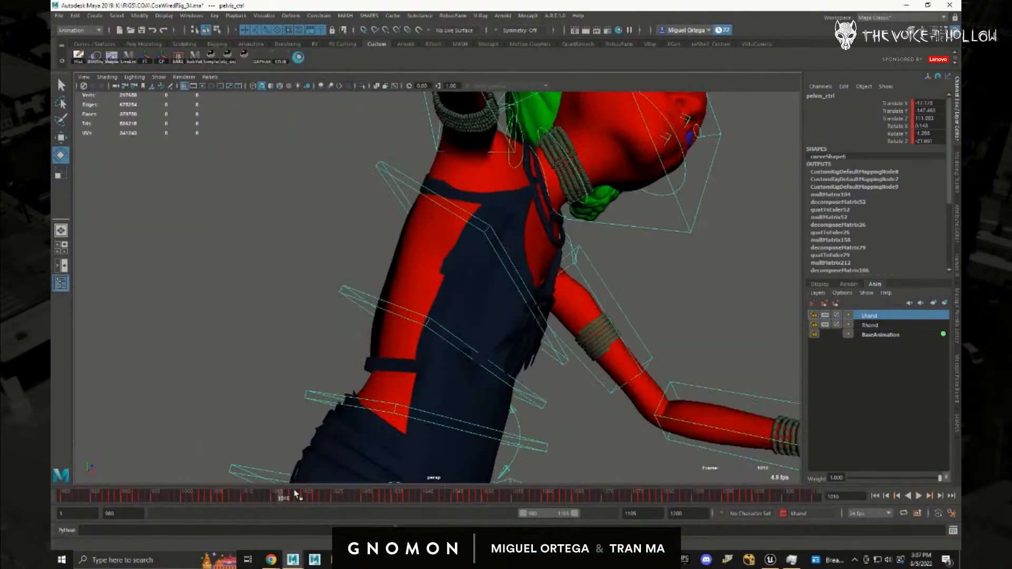
pyautogui.keyDown('alt'); pyautogui.moveTo(460, 355); pyautogui.dragTo(438, 366); pyautogui.keyUp('alt')
pyautogui.keyDown('alt'); pyautogui.moveTo(437, 366); pyautogui.dragTo(420, 387, button='middle'); pyautogui.keyUp('alt')
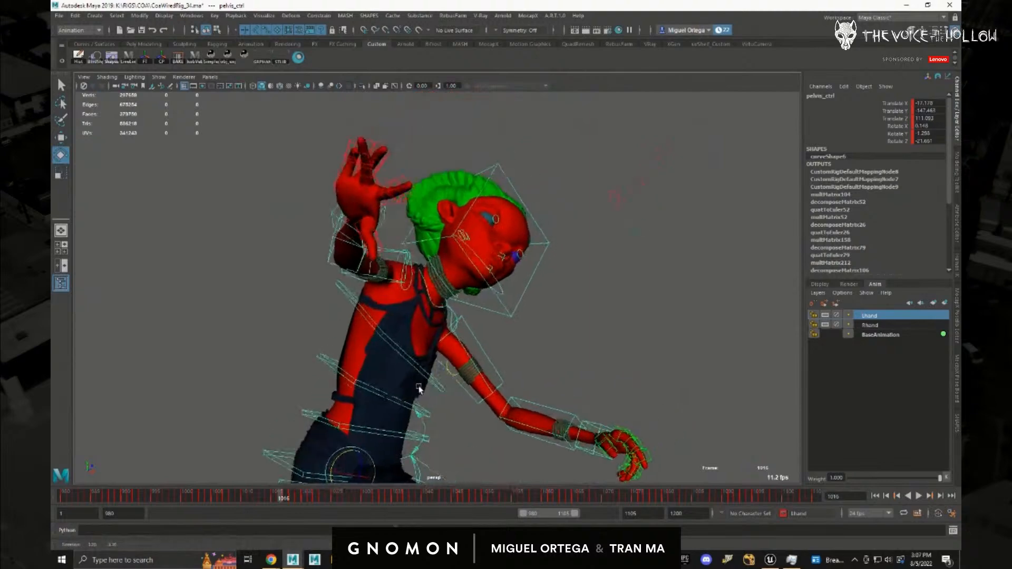
pyautogui.keyDown('alt'); pyautogui.moveTo(420, 387); pyautogui.dragTo(364, 448); pyautogui.keyUp('alt')
pyautogui.keyDown('alt'); pyautogui.moveTo(364, 448); pyautogui.dragTo(316, 523, button='right'); pyautogui.keyUp('alt')
pyautogui.moveTo(283, 504)
pyautogui.mouseDown()
pyautogui.moveTo(226, 498)
pyautogui.moveTo(311, 500)
pyautogui.moveTo(282, 503)
pyautogui.mouseUp()
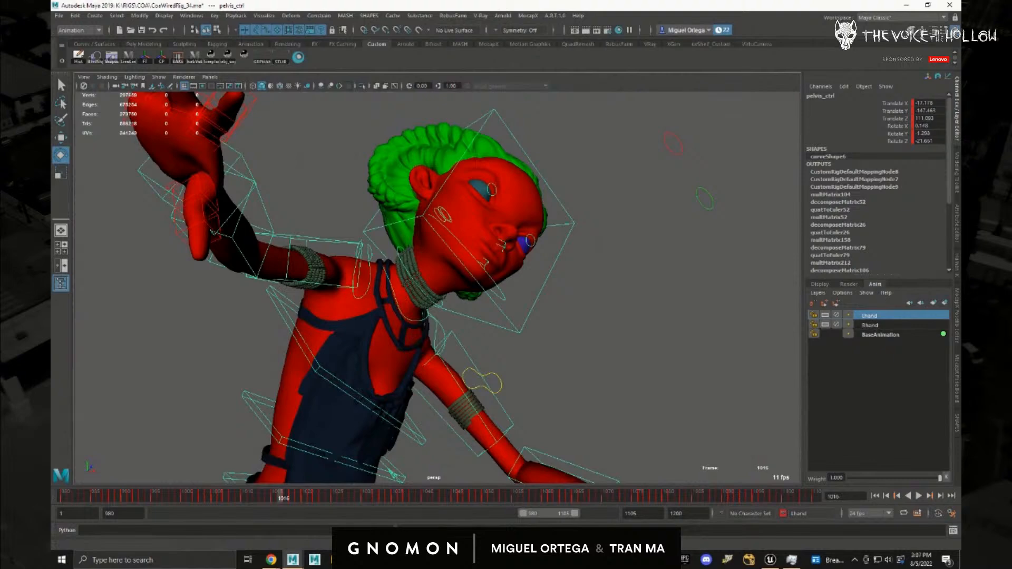
# - Switch to Premiere Pro, review the end of the MASTER CHASE sequence around 00:00:32:03, and return to Maya
pyautogui.click(643, 560)
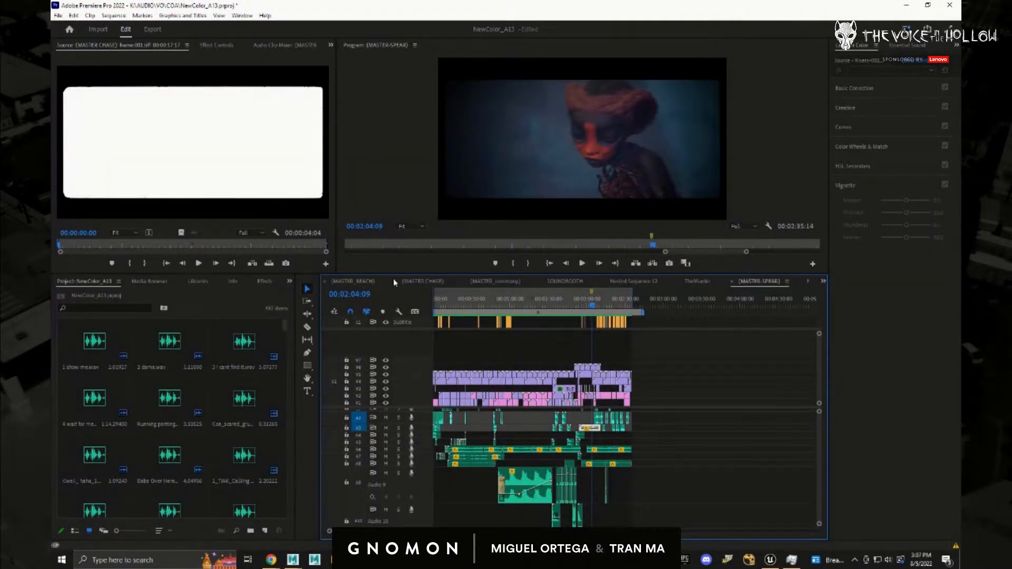
pyautogui.click(428, 283)
pyautogui.moveTo(671, 305); pyautogui.dragTo(675, 303)
pyautogui.moveTo(676, 302); pyautogui.dragTo(681, 302)
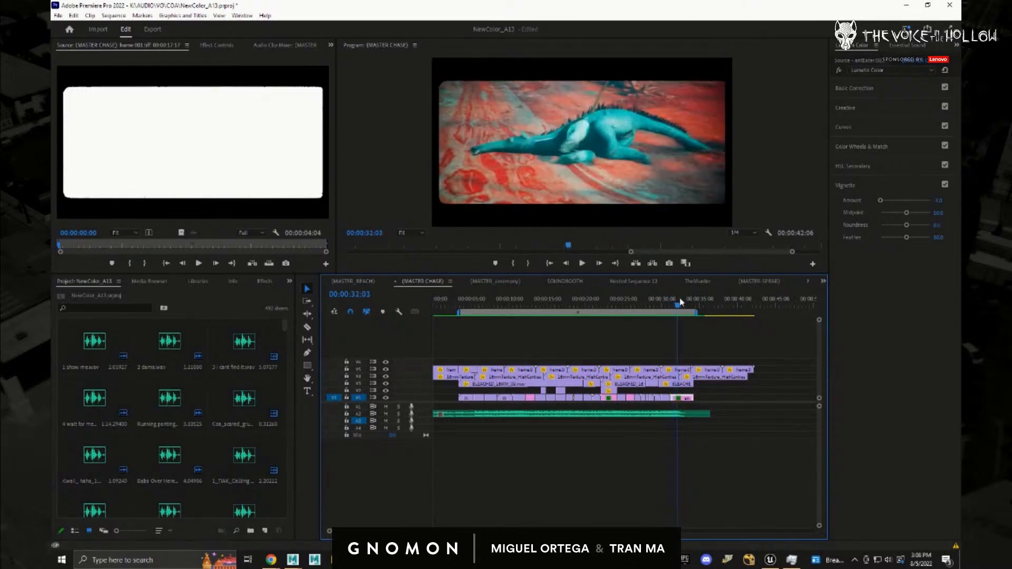
pyautogui.click(906, 6)
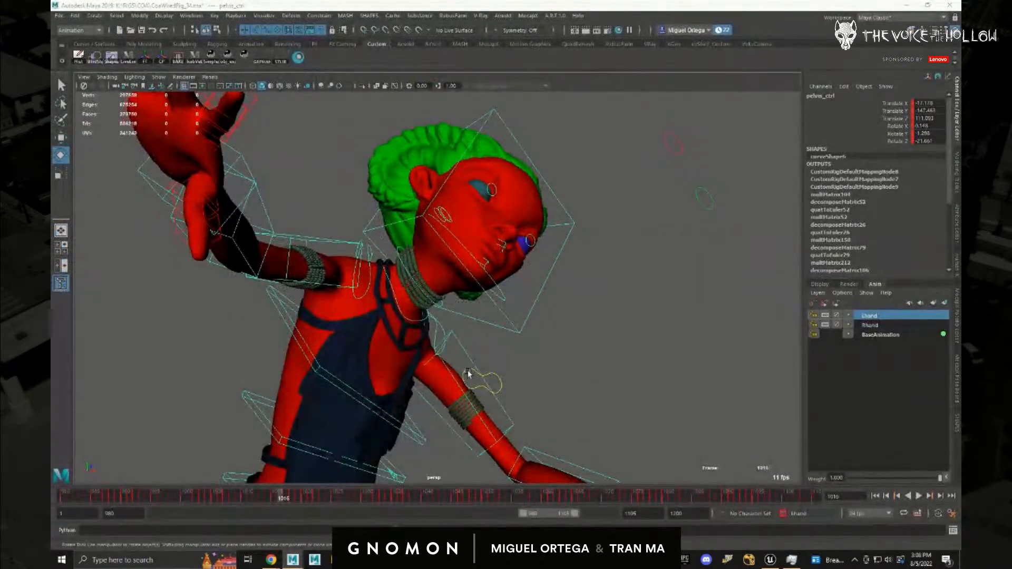
# - Review the full-body animation by scrubbing and playback, and return to frame 980 with the whole character in view
pyautogui.moveTo(394, 492); pyautogui.dragTo(247, 511)
pyautogui.scroll(-2, 304, 431)
pyautogui.keyDown('alt'); pyautogui.moveTo(305, 432); pyautogui.dragTo(396, 300, button='middle'); pyautogui.keyUp('alt')
pyautogui.keyDown('alt'); pyautogui.moveTo(422, 322); pyautogui.dragTo(464, 354); pyautogui.keyUp('alt')
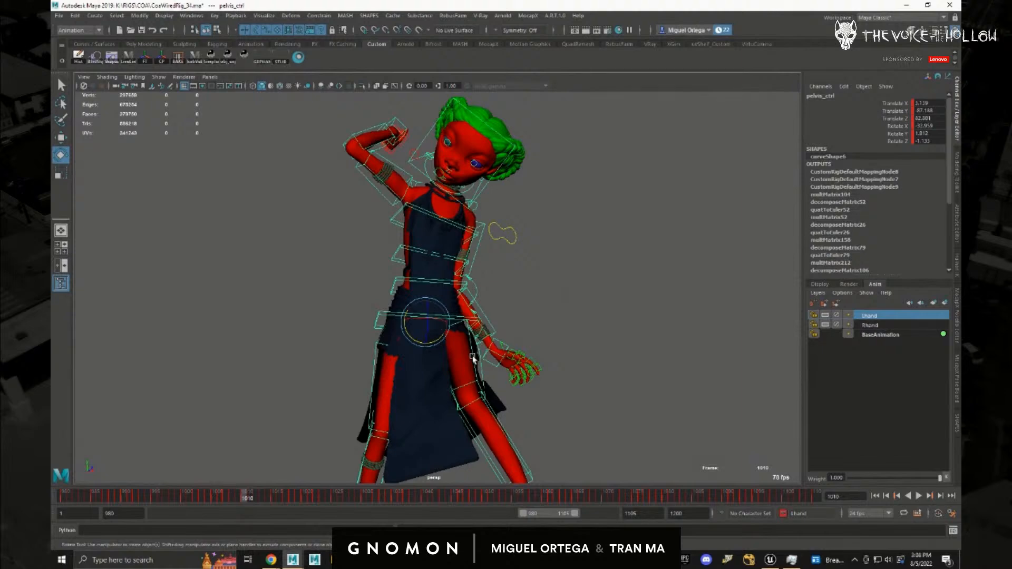
pyautogui.moveTo(224, 498); pyautogui.dragTo(277, 510)
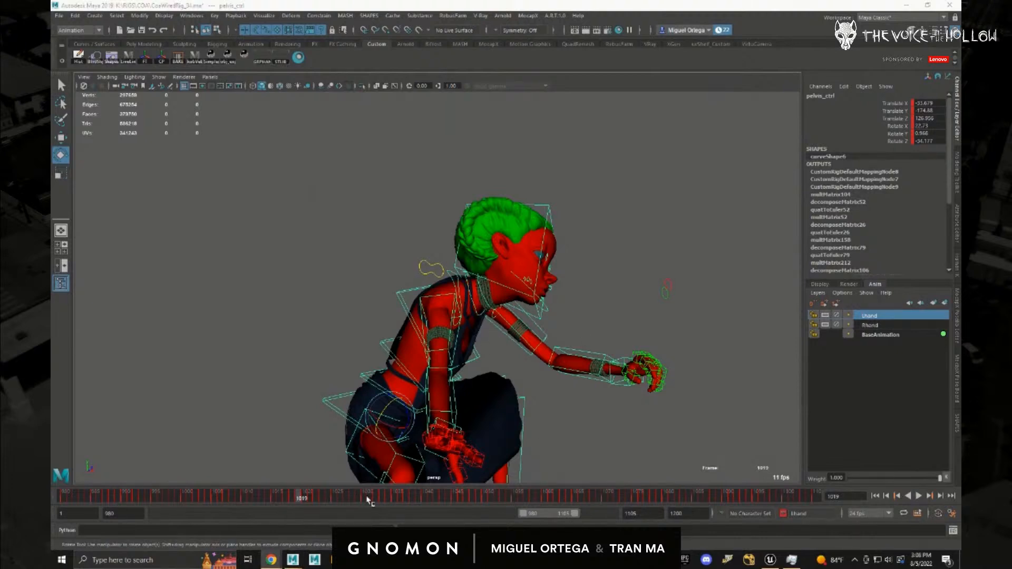
pyautogui.hotkey('alt', 'v')
pyautogui.moveTo(283, 514); pyautogui.dragTo(50, 517)
pyautogui.keyDown('alt'); pyautogui.moveTo(284, 303); pyautogui.dragTo(406, 258, button='middle'); pyautogui.keyUp('alt')
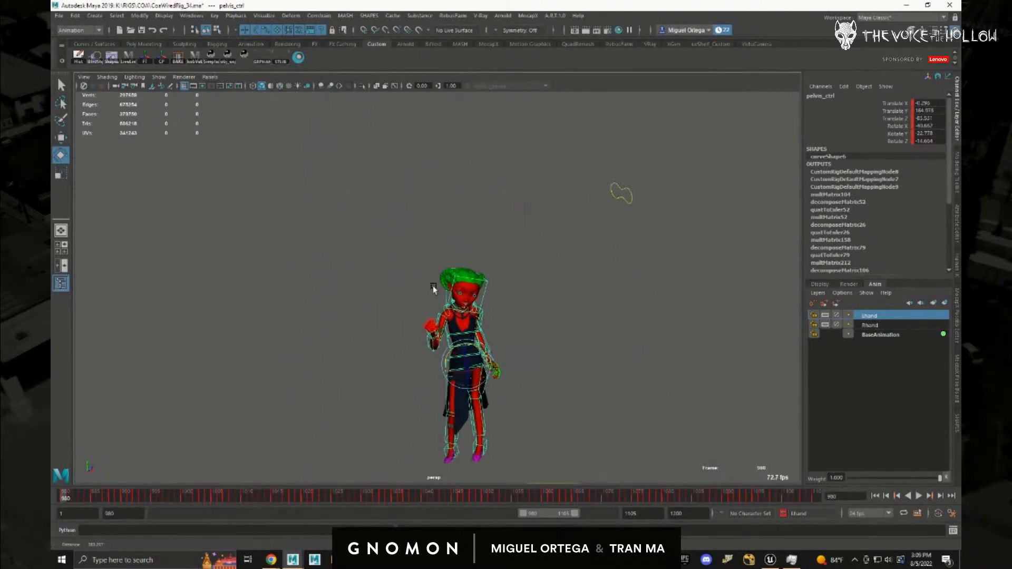
pyautogui.keyDown('alt'); pyautogui.moveTo(407, 258); pyautogui.dragTo(326, 362, button='right'); pyautogui.keyUp('alt')
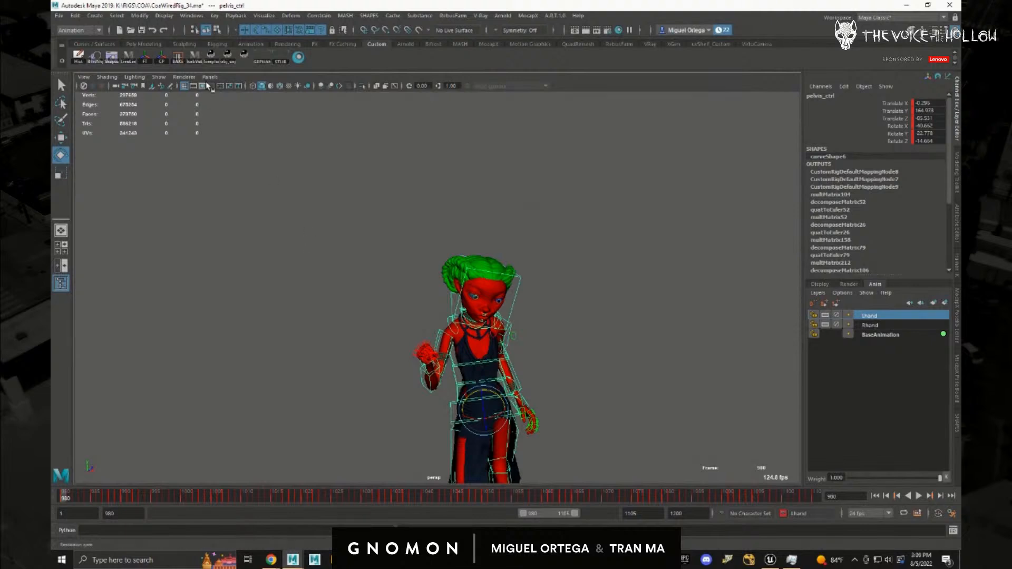
# - Open the file import browser and go up from the mocap folder to the drive's root
pyautogui.click(217, 30)
pyautogui.click(59, 16)
pyautogui.click(112, 120)
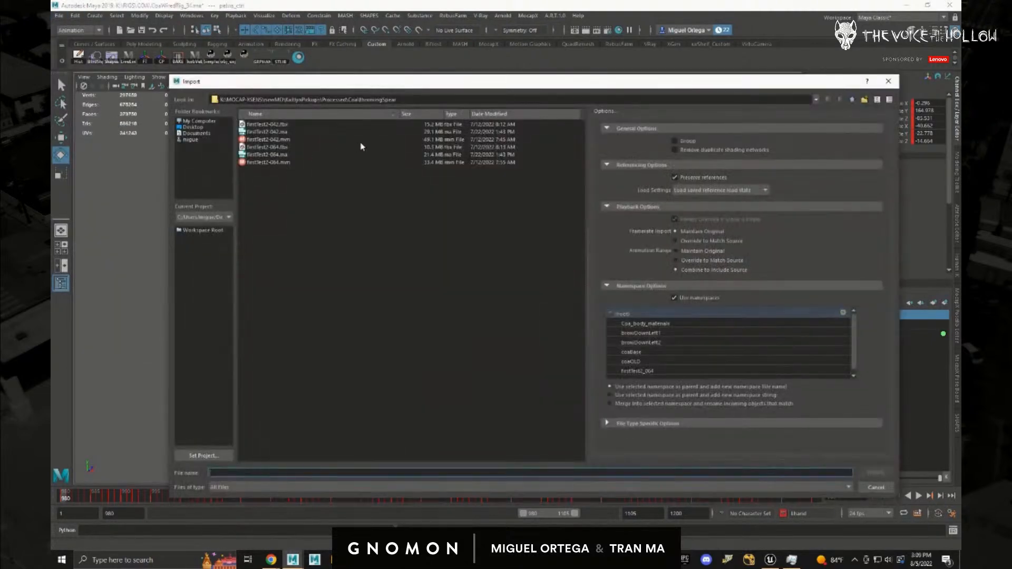
pyautogui.click(850, 100)
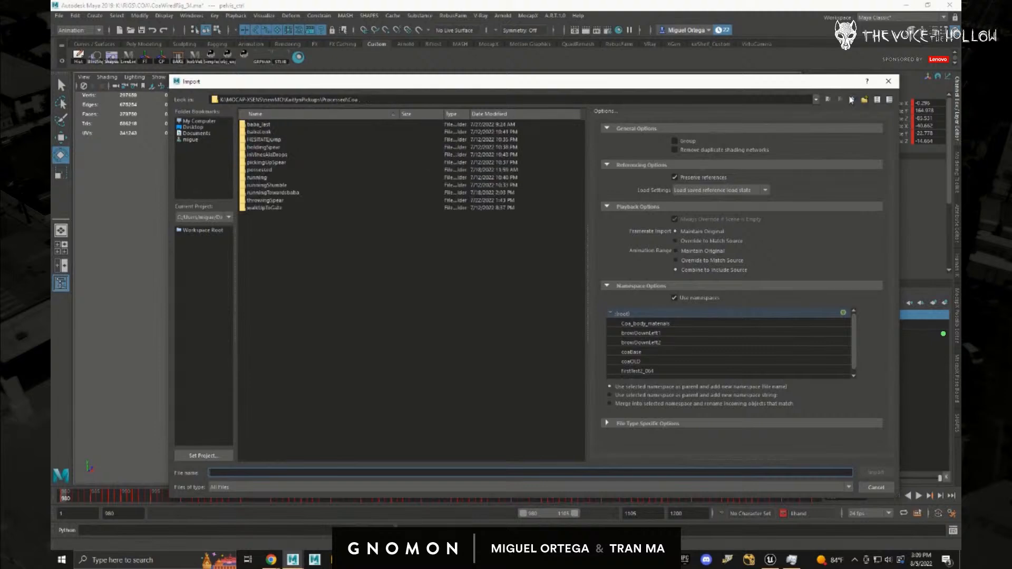
pyautogui.click(850, 100)
pyautogui.click(850, 99)
pyautogui.click(850, 100)
pyautogui.click(850, 99)
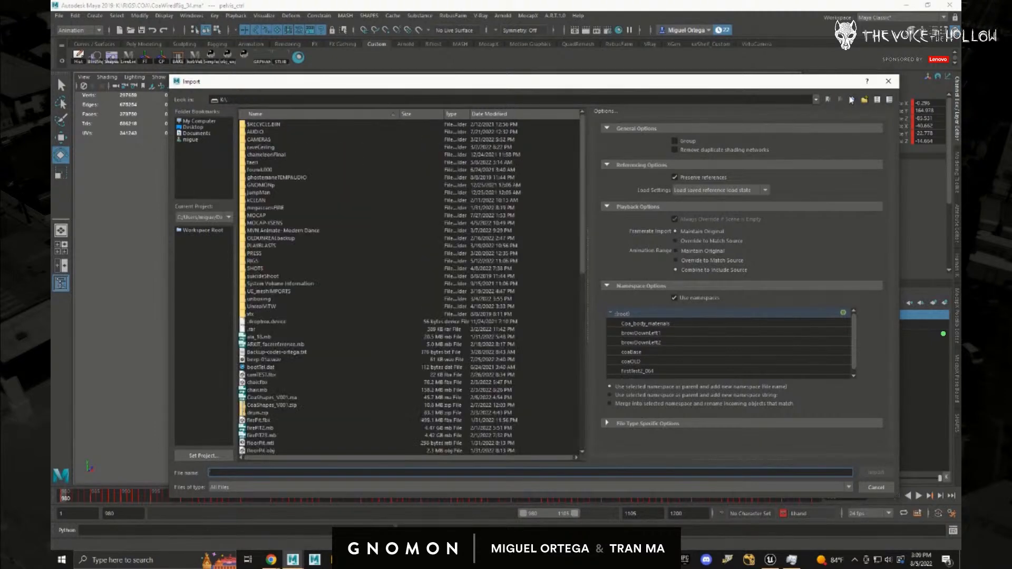
# - Import spear.obj from the SHOTS\Assets\Ala_Spear folder
pyautogui.doubleClick(256, 269)
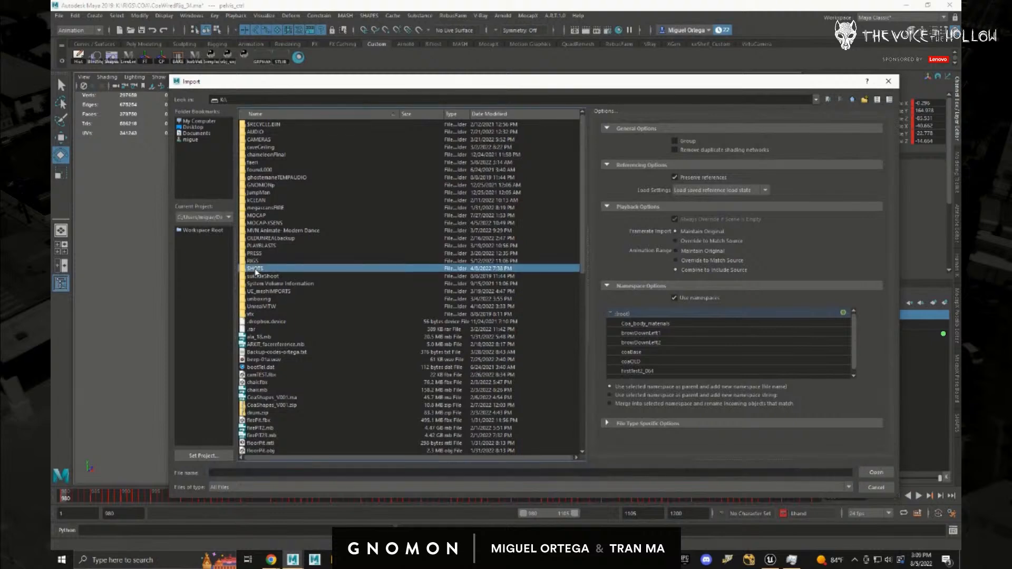
pyautogui.doubleClick(258, 170)
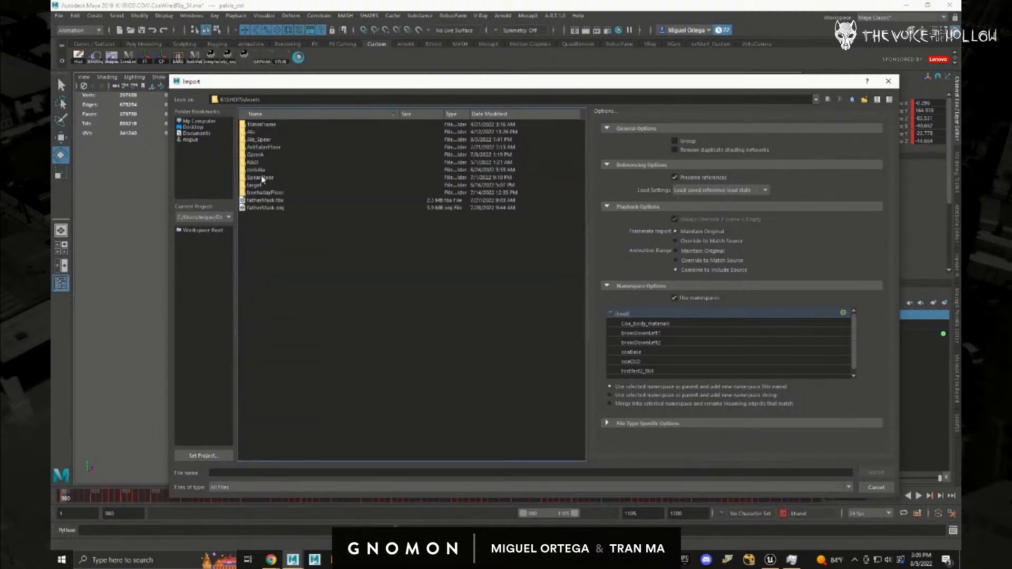
pyautogui.doubleClick(259, 141)
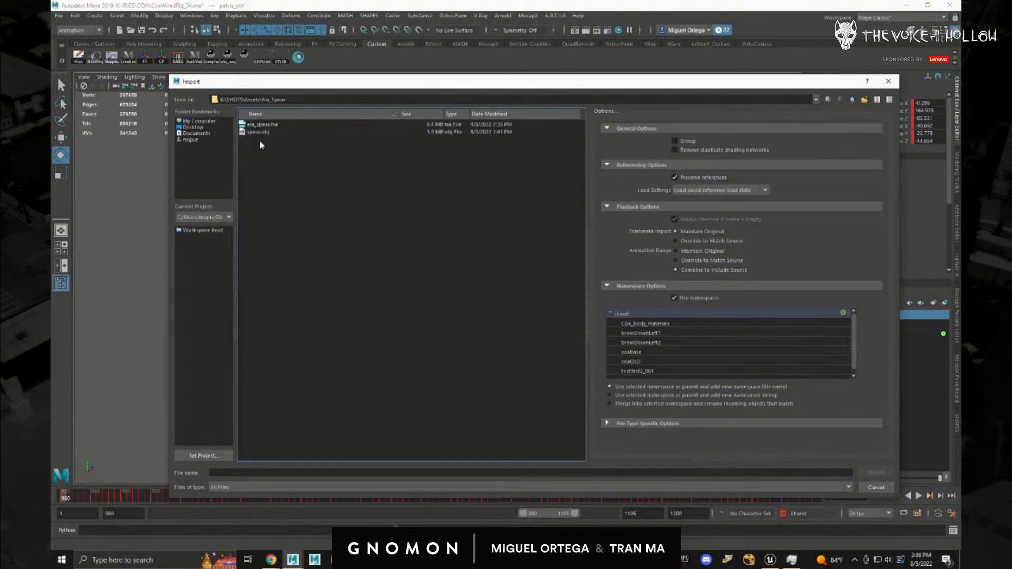
pyautogui.doubleClick(258, 133)
# - Select the imported spear and move it next to the character, to about X -11.3 and Z -124.5
pyautogui.keyDown('alt'); pyautogui.moveTo(429, 364); pyautogui.dragTo(598, 389); pyautogui.keyUp('alt')
pyautogui.click(425, 314)
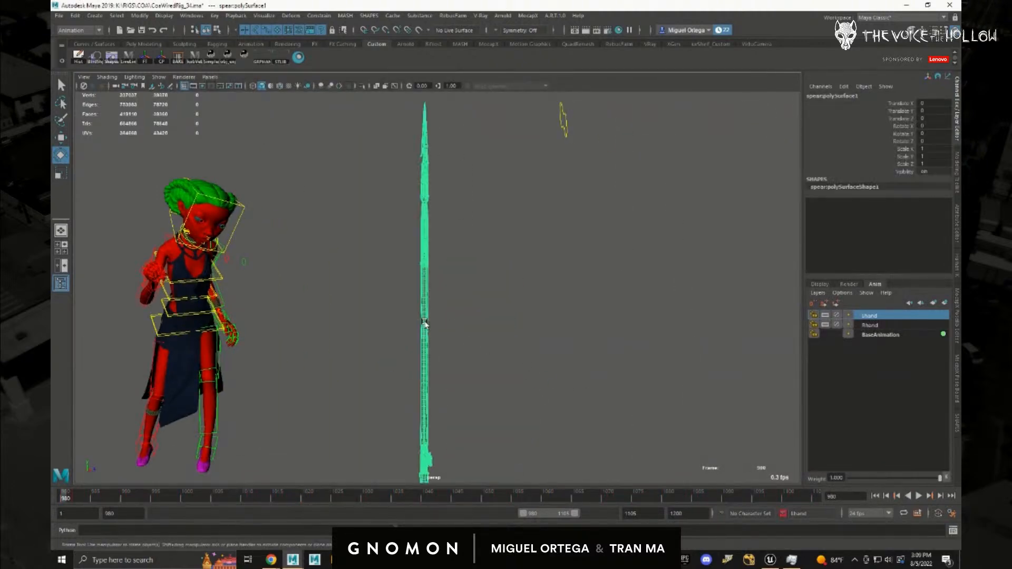
pyautogui.press('w')
pyautogui.keyDown('alt'); pyautogui.moveTo(423, 314); pyautogui.dragTo(350, 318, button='right'); pyautogui.keyUp('alt')
pyautogui.keyDown('alt'); pyautogui.moveTo(350, 317); pyautogui.dragTo(543, 284, button='middle'); pyautogui.keyUp('alt')
pyautogui.keyDown('alt'); pyautogui.moveTo(526, 330); pyautogui.dragTo(228, 305); pyautogui.keyUp('alt')
pyautogui.keyDown('alt'); pyautogui.moveTo(438, 298); pyautogui.dragTo(594, 391, button='middle'); pyautogui.keyUp('alt')
pyautogui.keyDown('alt'); pyautogui.moveTo(594, 391); pyautogui.dragTo(569, 296, button='right'); pyautogui.keyUp('alt')
pyautogui.moveTo(386, 464); pyautogui.dragTo(364, 377)
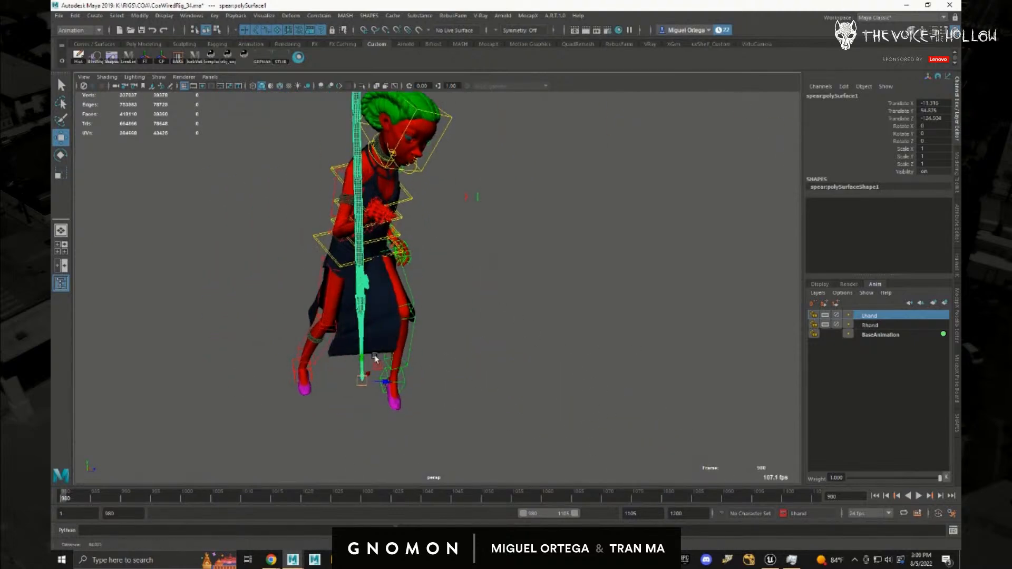
# - Go to frame 986 and rotate the spear to point diagonally downward, about 113 degrees in X and -26 in Y
pyautogui.keyDown('alt'); pyautogui.moveTo(393, 317); pyautogui.dragTo(439, 298, button='right'); pyautogui.keyUp('alt')
pyautogui.keyDown('alt'); pyautogui.moveTo(430, 249); pyautogui.dragTo(564, 232); pyautogui.keyUp('alt')
pyautogui.keyDown('alt'); pyautogui.moveTo(493, 386); pyautogui.dragTo(394, 459, button='middle'); pyautogui.keyUp('alt')
pyautogui.keyDown('alt'); pyautogui.moveTo(393, 459); pyautogui.dragTo(488, 284, button='right'); pyautogui.keyUp('alt')
pyautogui.keyDown('alt'); pyautogui.moveTo(487, 285); pyautogui.dragTo(417, 324, button='middle'); pyautogui.keyUp('alt')
pyautogui.moveTo(131, 496); pyautogui.dragTo(101, 496)
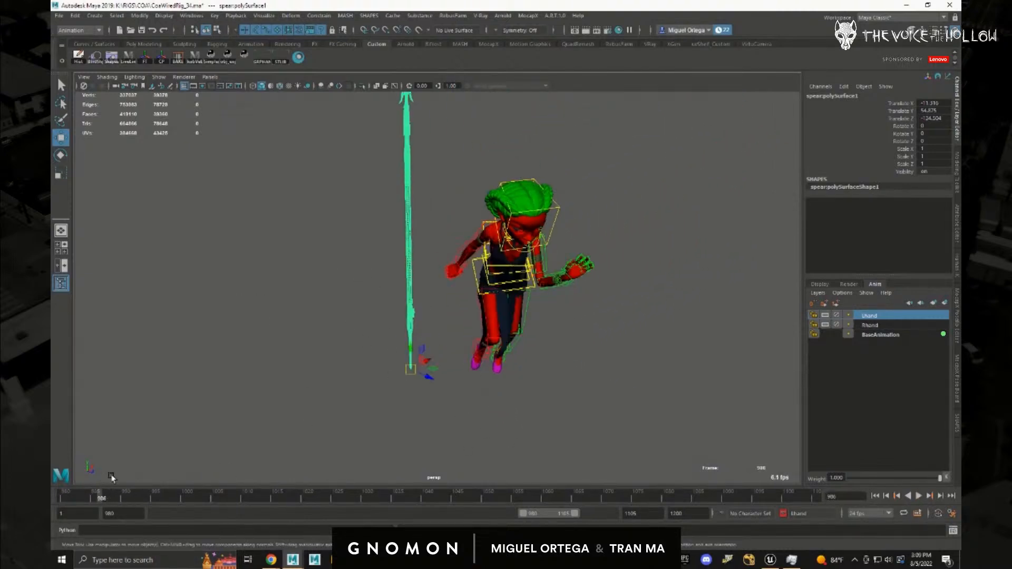
pyautogui.moveTo(424, 365); pyautogui.dragTo(430, 464)
pyautogui.moveTo(420, 370); pyautogui.dragTo(402, 386)
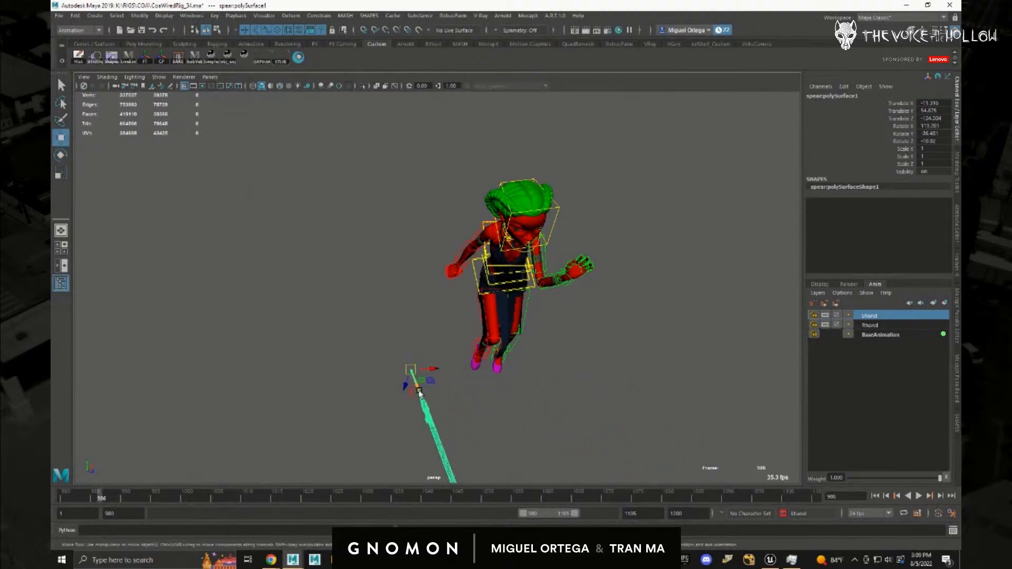
# - Move the spear up so its shaft passes through the character's right hand
pyautogui.moveTo(374, 229); pyautogui.dragTo(444, 220)
pyautogui.keyDown('alt'); pyautogui.moveTo(448, 317); pyautogui.dragTo(515, 312); pyautogui.keyUp('alt')
pyautogui.keyDown('alt'); pyautogui.moveTo(515, 312); pyautogui.dragTo(564, 309, button='middle'); pyautogui.keyUp('alt')
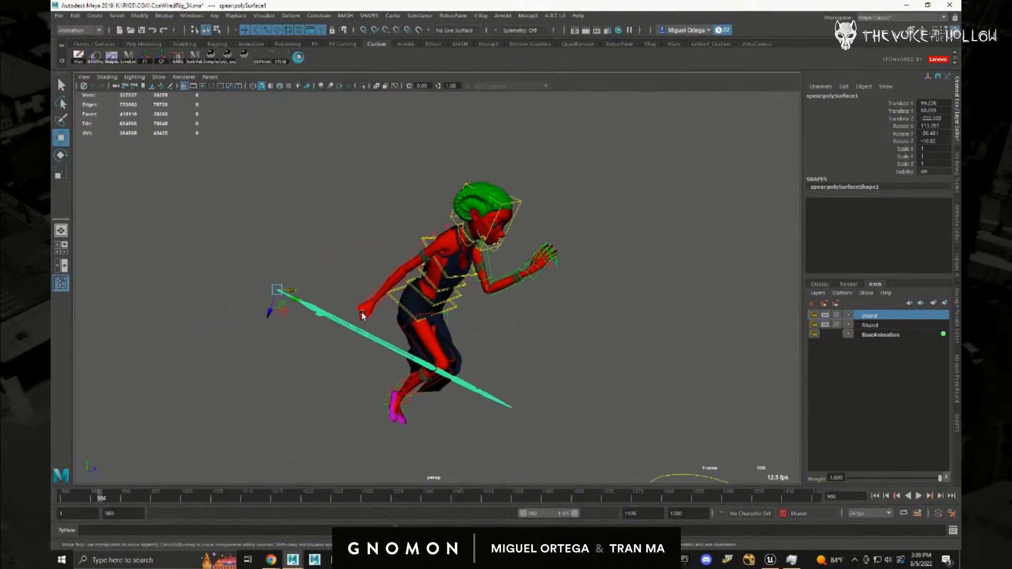
pyautogui.moveTo(274, 317); pyautogui.dragTo(286, 270)
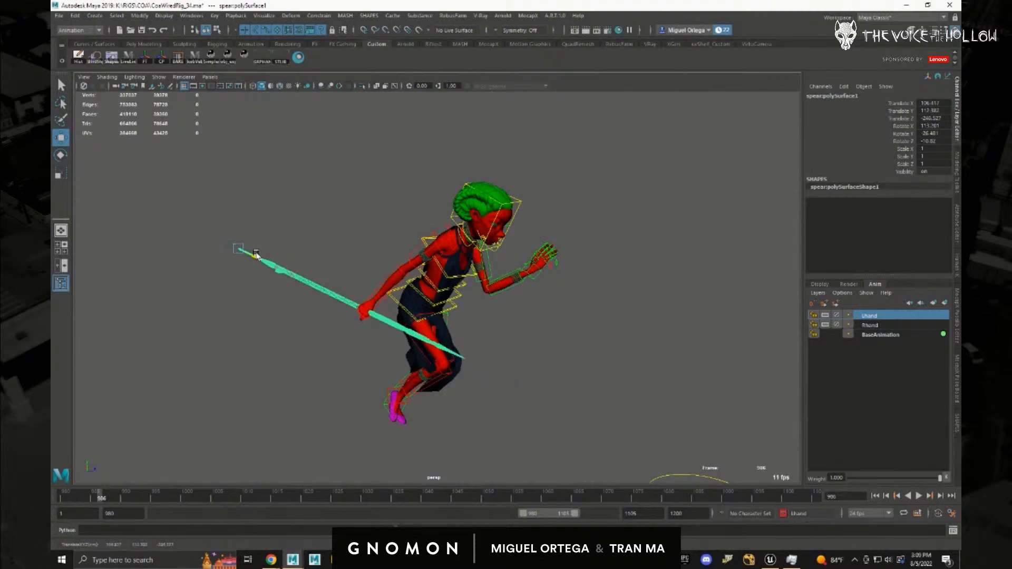
# - Examine from several angles how the spear shaft sits in the right hand's grip
pyautogui.keyDown('alt'); pyautogui.moveTo(414, 294); pyautogui.dragTo(496, 311, button='middle'); pyautogui.keyUp('alt')
pyautogui.keyDown('alt'); pyautogui.moveTo(474, 327); pyautogui.dragTo(522, 359, button='right'); pyautogui.keyUp('alt')
pyautogui.keyDown('alt'); pyautogui.moveTo(611, 360); pyautogui.dragTo(504, 364); pyautogui.keyUp('alt')
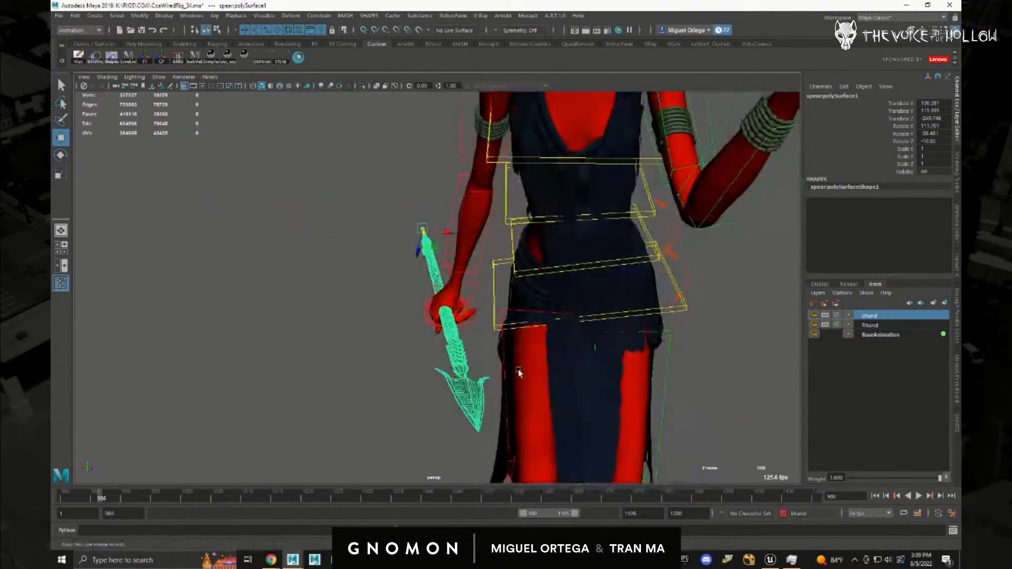
pyautogui.keyDown('alt'); pyautogui.moveTo(504, 364); pyautogui.dragTo(611, 405, button='right'); pyautogui.keyUp('alt')
pyautogui.keyDown('alt'); pyautogui.moveTo(611, 405); pyautogui.dragTo(436, 384); pyautogui.keyUp('alt')
pyautogui.keyDown('alt'); pyautogui.moveTo(436, 385); pyautogui.dragTo(394, 224, button='right'); pyautogui.keyUp('alt')
pyautogui.keyDown('alt'); pyautogui.moveTo(315, 108); pyautogui.dragTo(314, 174); pyautogui.keyUp('alt')
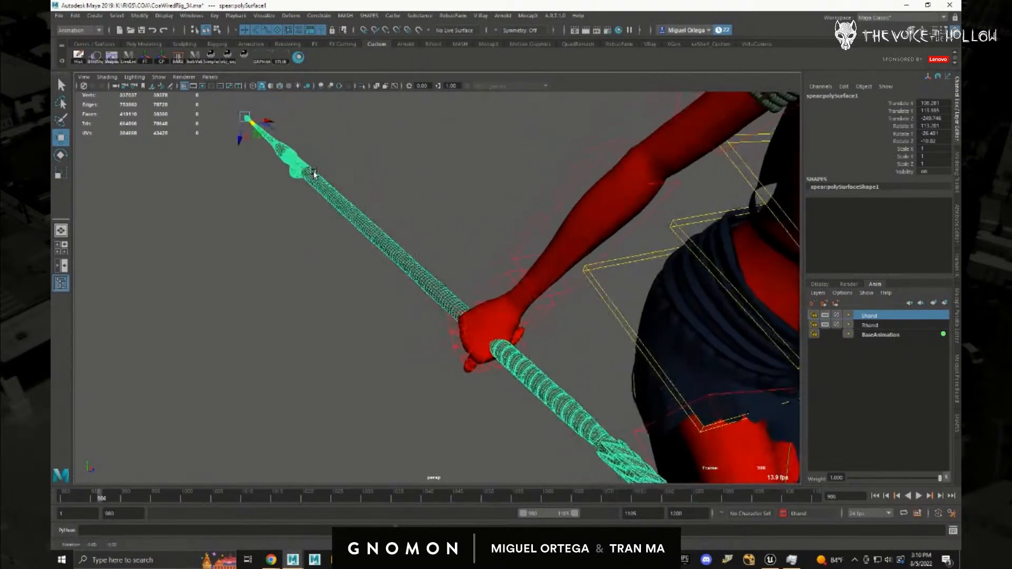
# - Tilt the spear to about 114.5 degrees in X, shift it slightly in the right hand, and place its pivot at the grip
pyautogui.moveTo(254, 126)
pyautogui.mouseDown()
pyautogui.moveTo(259, 134)
pyautogui.moveTo(264, 121)
pyautogui.mouseUp()
pyautogui.press('w')
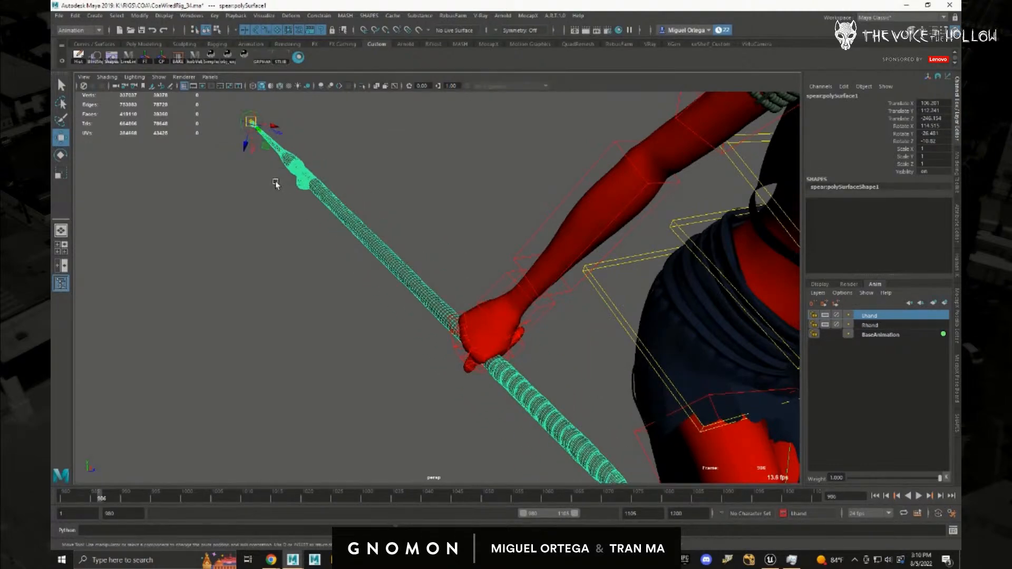
pyautogui.keyDown('alt'); pyautogui.moveTo(264, 253); pyautogui.dragTo(327, 273); pyautogui.keyUp('alt')
pyautogui.keyDown('alt'); pyautogui.moveTo(327, 273); pyautogui.dragTo(242, 262, button='right'); pyautogui.keyUp('alt')
pyautogui.keyDown('alt'); pyautogui.moveTo(242, 262); pyautogui.dragTo(265, 264, button='middle'); pyautogui.keyUp('alt')
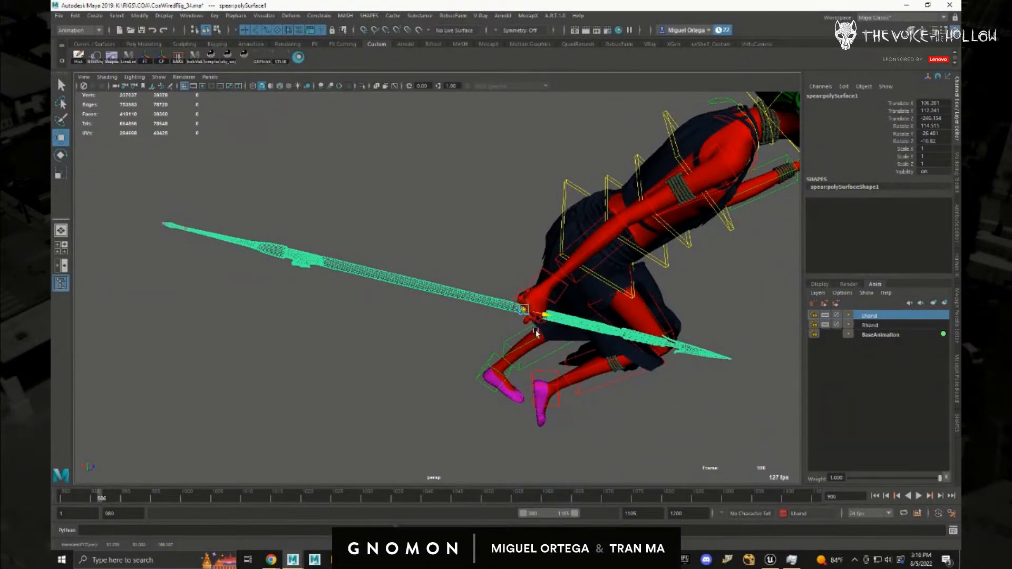
# - Rotate the spear to about 126 degrees in X and nudge it into the right palm
pyautogui.keyDown('alt'); pyautogui.moveTo(531, 341); pyautogui.dragTo(469, 303); pyautogui.keyUp('alt')
pyautogui.keyDown('alt'); pyautogui.moveTo(469, 303); pyautogui.dragTo(640, 425, button='right'); pyautogui.keyUp('alt')
pyautogui.keyDown('alt'); pyautogui.moveTo(639, 425); pyautogui.dragTo(541, 360, button='middle'); pyautogui.keyUp('alt')
pyautogui.keyDown('alt'); pyautogui.moveTo(541, 360); pyautogui.dragTo(383, 294); pyautogui.keyUp('alt')
pyautogui.press('e')
pyautogui.press('w')
pyautogui.moveTo(351, 232); pyautogui.dragTo(405, 280)
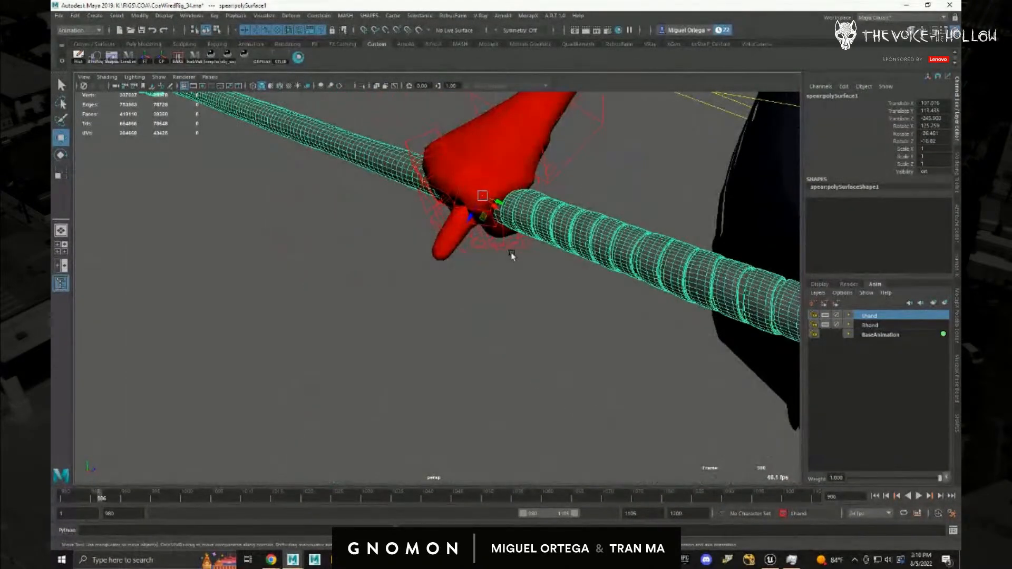
# - Swing the spear around the grip to about -41 degrees in X so its blade points forward and down
pyautogui.keyDown('alt'); pyautogui.moveTo(507, 251); pyautogui.dragTo(556, 273, button='middle'); pyautogui.keyUp('alt')
pyautogui.keyDown('alt'); pyautogui.moveTo(555, 274); pyautogui.dragTo(406, 276, button='right'); pyautogui.keyUp('alt')
pyautogui.keyDown('alt'); pyautogui.moveTo(406, 276); pyautogui.dragTo(372, 336, button='middle'); pyautogui.keyUp('alt')
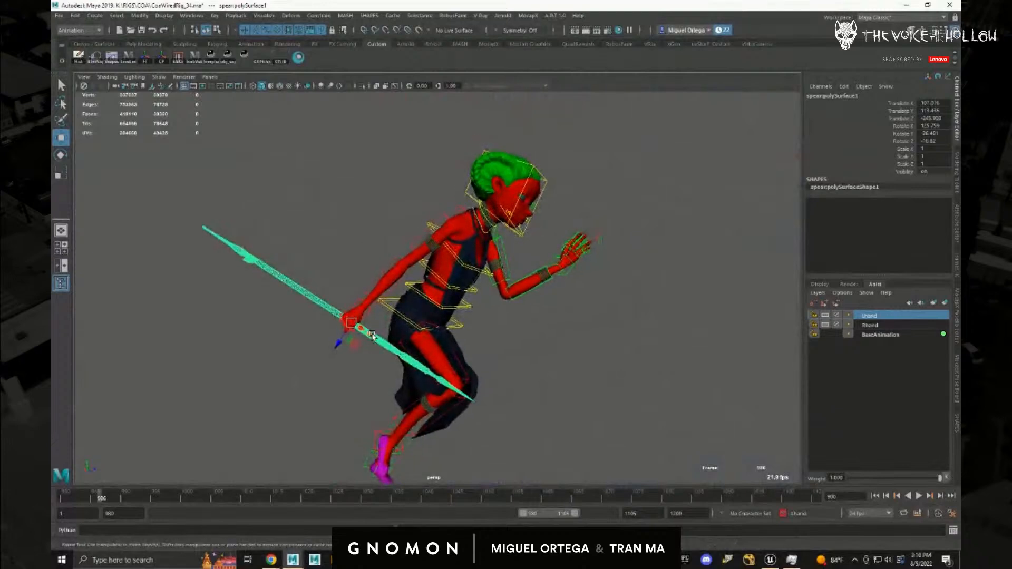
pyautogui.moveTo(362, 340); pyautogui.dragTo(370, 269)
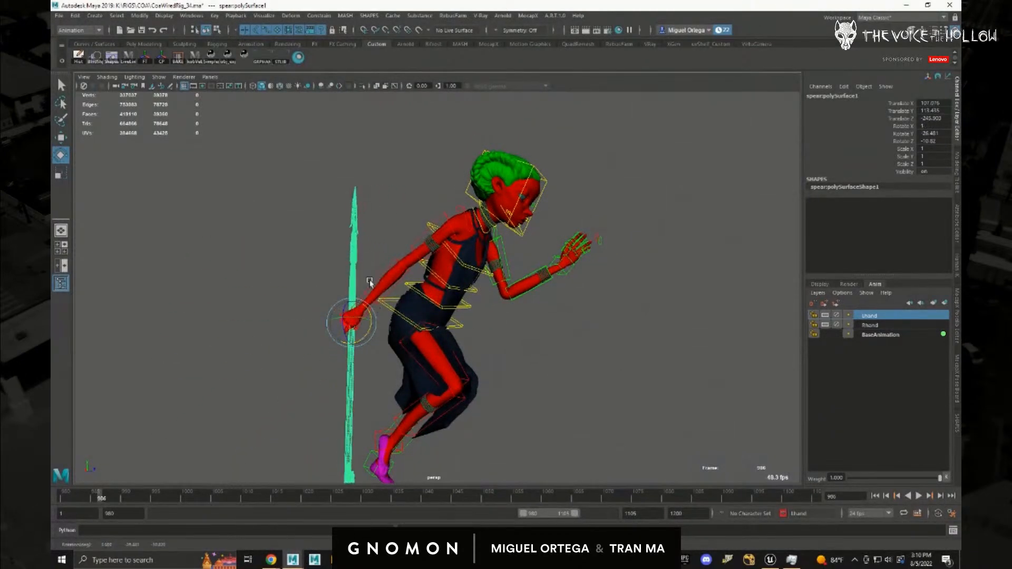
pyautogui.moveTo(368, 334); pyautogui.dragTo(376, 329)
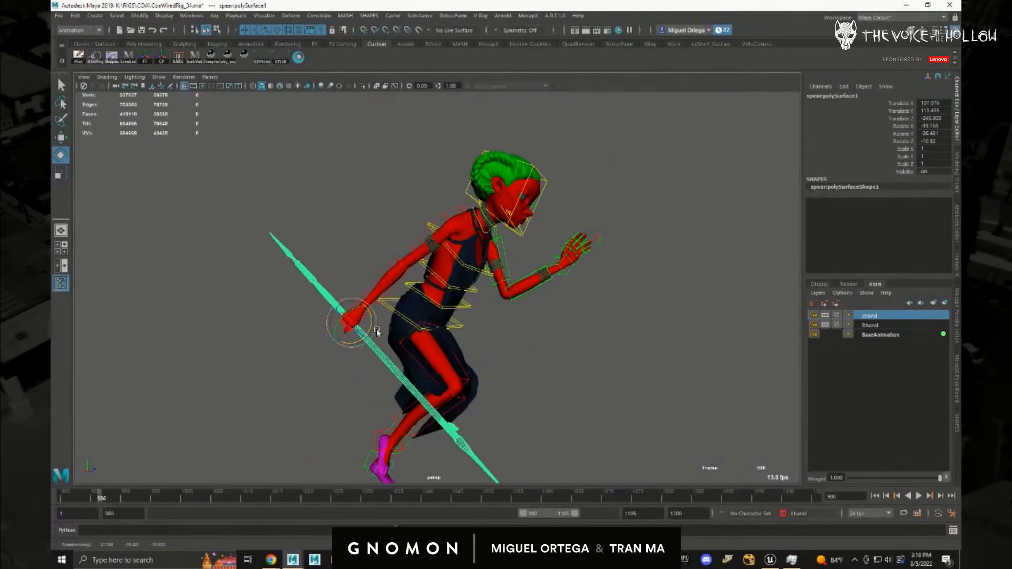
# - Review the running motion, and rotate the spear at frame 986 to about -296 in X, -38 in Y and 88 in Z
pyautogui.click(357, 496)
pyautogui.moveTo(215, 493)
pyautogui.mouseDown()
pyautogui.moveTo(98, 502)
pyautogui.moveTo(221, 507)
pyautogui.moveTo(49, 505)
pyautogui.mouseUp()
pyautogui.scroll(-4, 253, 448)
pyautogui.hotkey('alt', 'v')
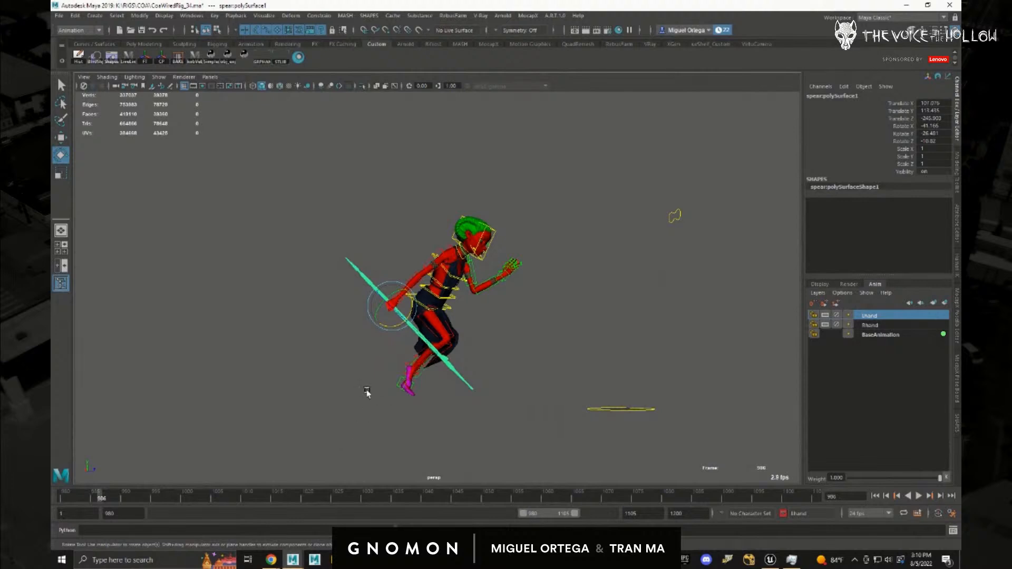
pyautogui.keyDown('alt'); pyautogui.moveTo(364, 393); pyautogui.dragTo(611, 447, button='right'); pyautogui.keyUp('alt')
pyautogui.moveTo(352, 343); pyautogui.dragTo(335, 275)
pyautogui.moveTo(353, 344); pyautogui.dragTo(330, 320)
pyautogui.press('f')
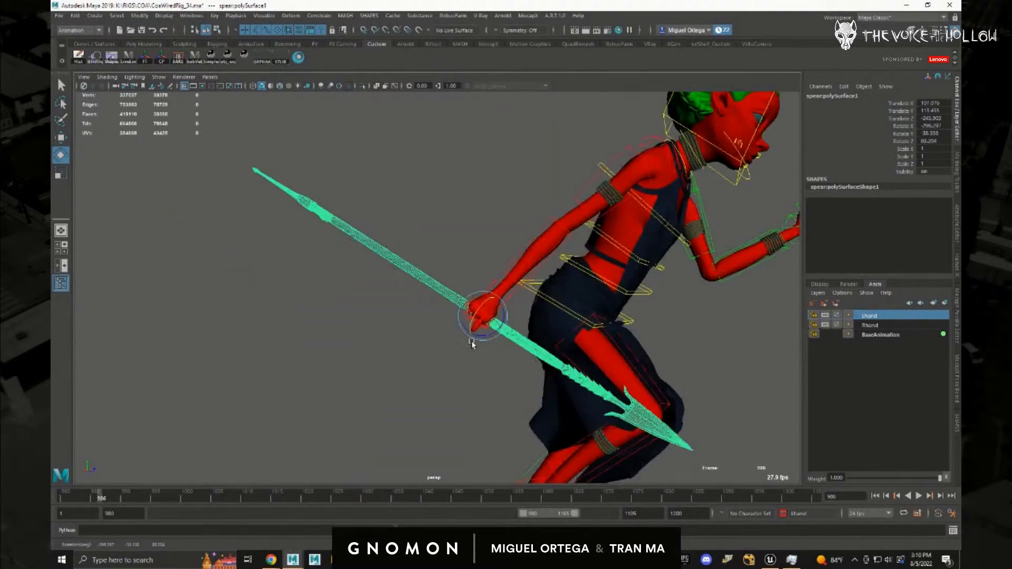
# - Fine-tune the spear's rotation in the right hand to about -298.5 in X, -40 in Y and 91.6 in Z
pyautogui.keyDown('alt'); pyautogui.moveTo(450, 339); pyautogui.dragTo(711, 411, button='right'); pyautogui.keyUp('alt')
pyautogui.keyDown('alt'); pyautogui.moveTo(712, 411); pyautogui.dragTo(617, 411); pyautogui.keyUp('alt')
pyautogui.keyDown('alt'); pyautogui.moveTo(617, 411); pyautogui.dragTo(517, 306, button='middle'); pyautogui.keyUp('alt')
pyautogui.keyDown('alt'); pyautogui.moveTo(516, 307); pyautogui.dragTo(643, 363, button='right'); pyautogui.keyUp('alt')
pyautogui.keyDown('alt'); pyautogui.moveTo(643, 364); pyautogui.dragTo(594, 364); pyautogui.keyUp('alt')
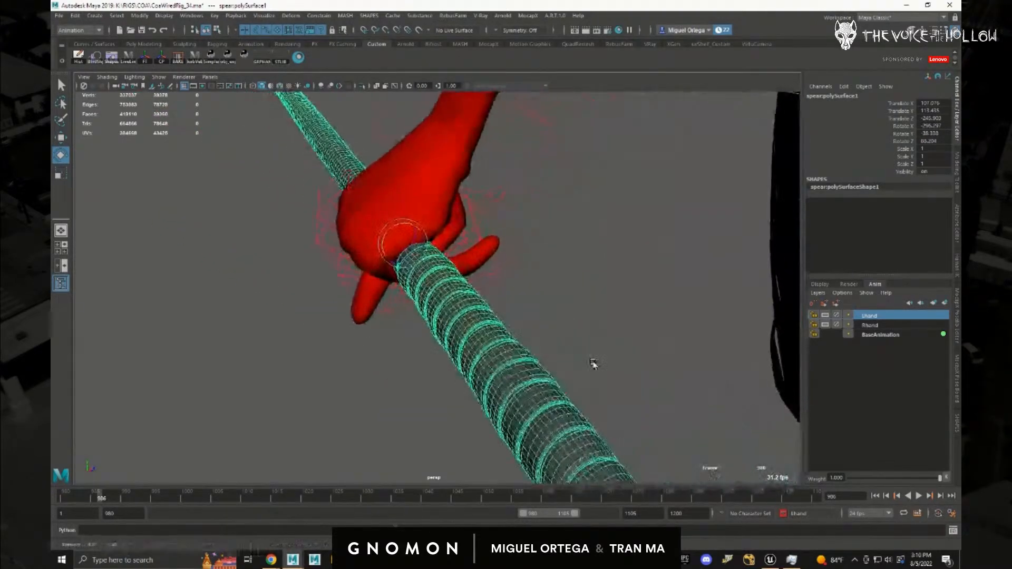
pyautogui.moveTo(407, 244)
pyautogui.mouseDown()
pyautogui.moveTo(395, 232)
pyautogui.moveTo(404, 237)
pyautogui.mouseUp()
pyautogui.press('w')
pyautogui.keyDown('alt'); pyautogui.moveTo(451, 269); pyautogui.dragTo(495, 298); pyautogui.keyUp('alt')
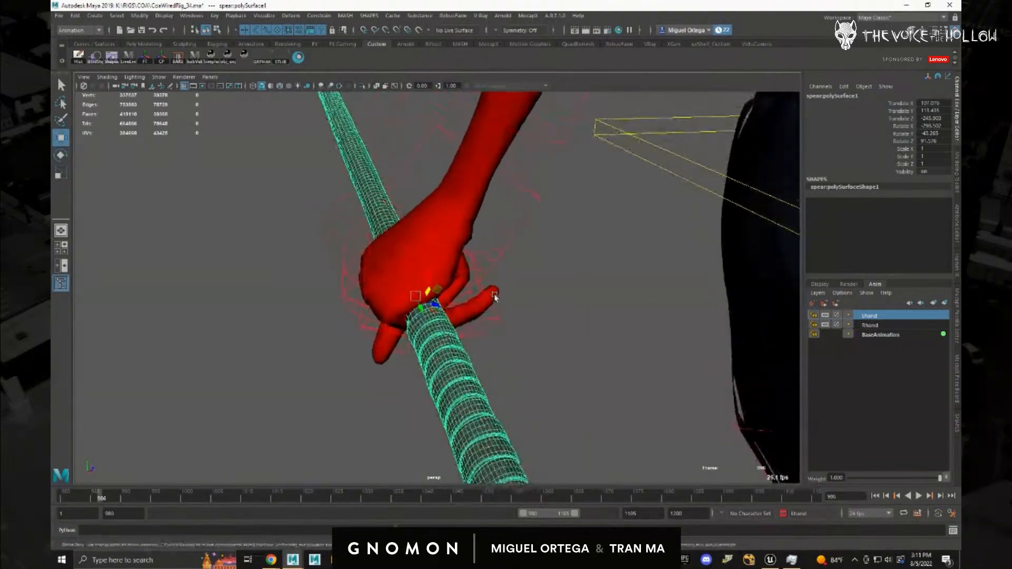
# - Parent-constrain the spear to the right wrist control and clear the selection
pyautogui.click(520, 227)
pyautogui.keyDown('alt'); pyautogui.moveTo(594, 371); pyautogui.dragTo(545, 390); pyautogui.keyUp('alt')
pyautogui.keyDown('shift'); pyautogui.click(545, 389); pyautogui.keyUp('shift')
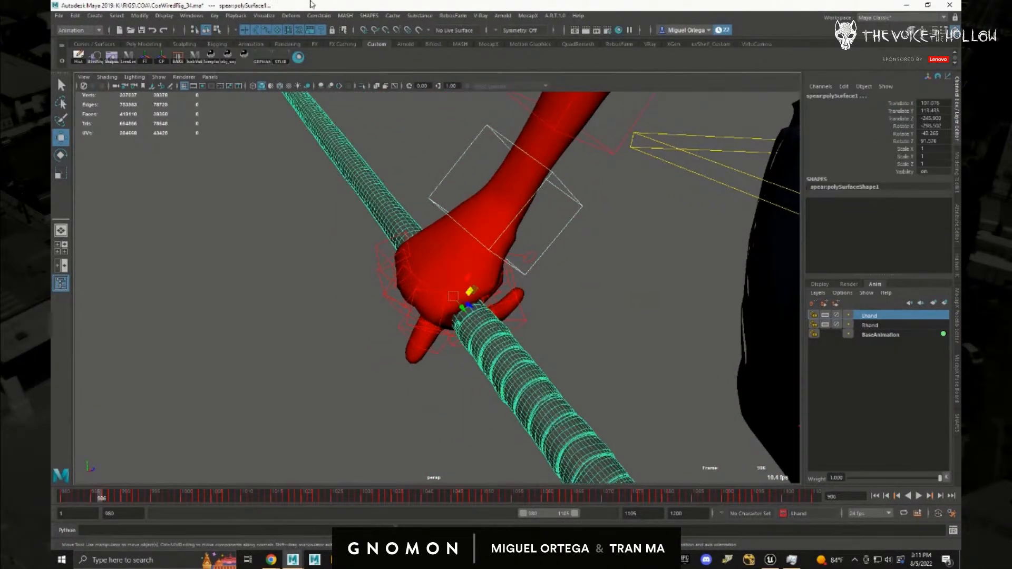
pyautogui.click(320, 16)
pyautogui.click(330, 40)
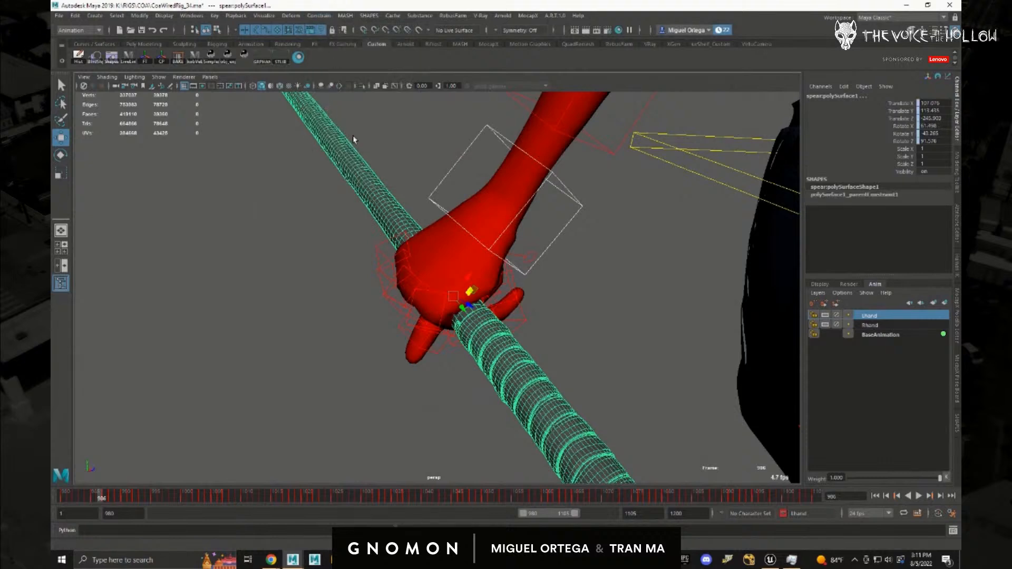
pyautogui.click(597, 367)
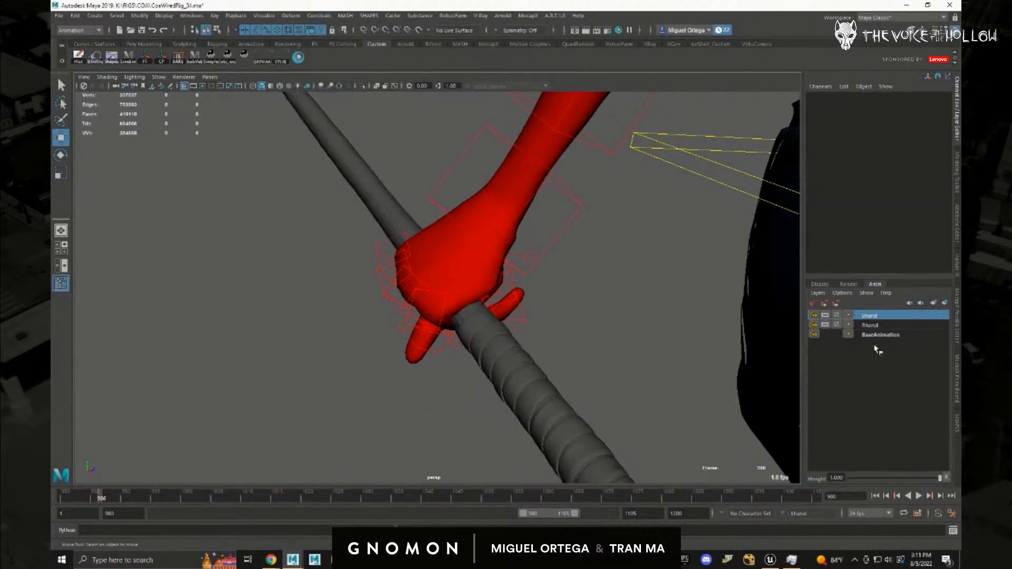
# - Select the controls in the Rhand animation layer, close the right fingers into a grip, and check them around the shaft
pyautogui.click(872, 325)
pyautogui.rightClick(873, 325)
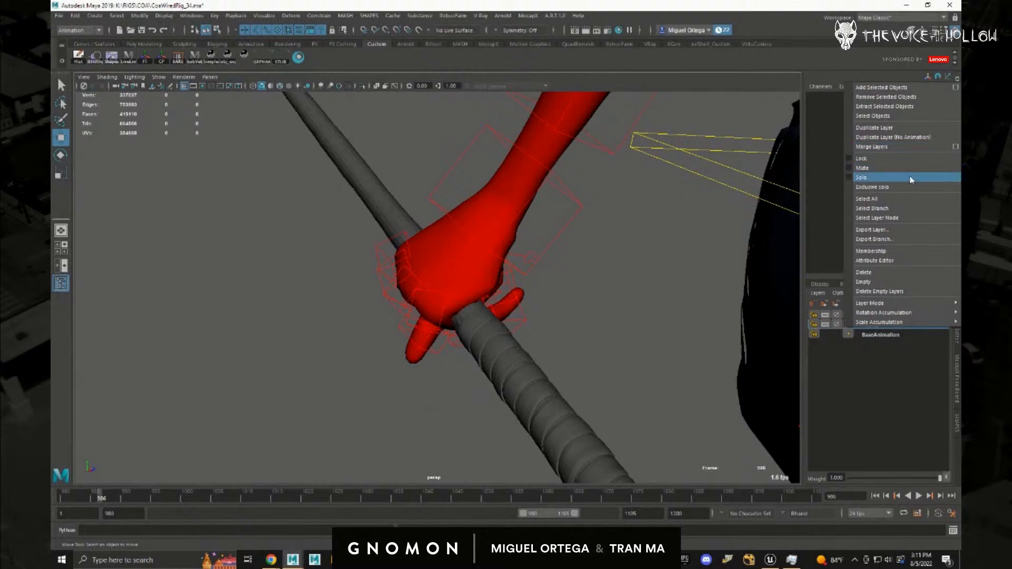
pyautogui.click(877, 117)
pyautogui.keyDown('alt'); pyautogui.moveTo(530, 398); pyautogui.dragTo(546, 335); pyautogui.keyUp('alt')
pyautogui.moveTo(547, 334)
pyautogui.keyDown('alt'); pyautogui.mouseDown(button='right')
pyautogui.moveTo(574, 355)
pyautogui.moveTo(561, 349)
pyautogui.mouseUp(button='right'); pyautogui.keyUp('alt')
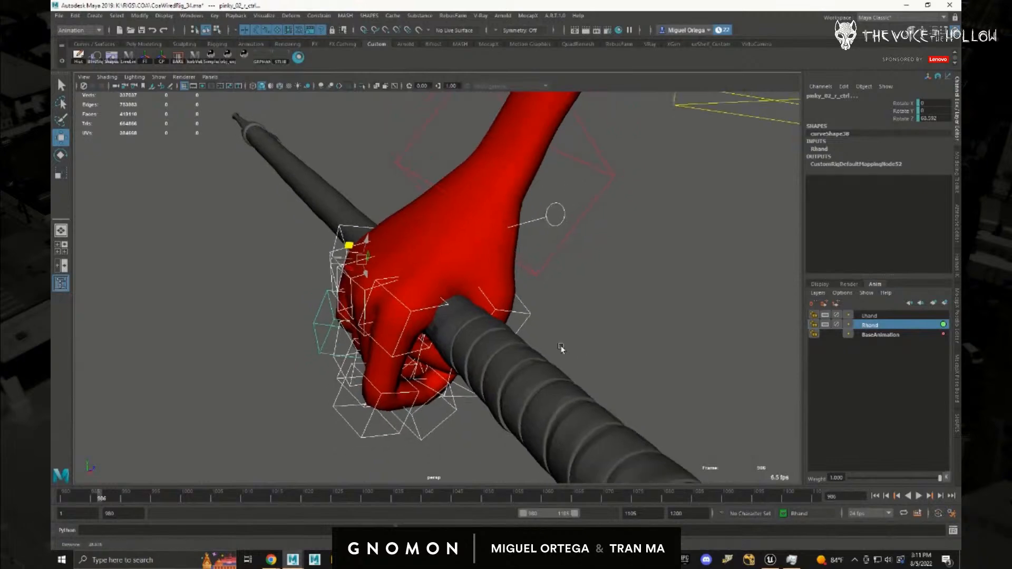
pyautogui.keyDown('alt'); pyautogui.moveTo(574, 369); pyautogui.dragTo(507, 316); pyautogui.keyUp('alt')
pyautogui.keyDown('alt'); pyautogui.moveTo(501, 370); pyautogui.dragTo(496, 363); pyautogui.keyUp('alt')
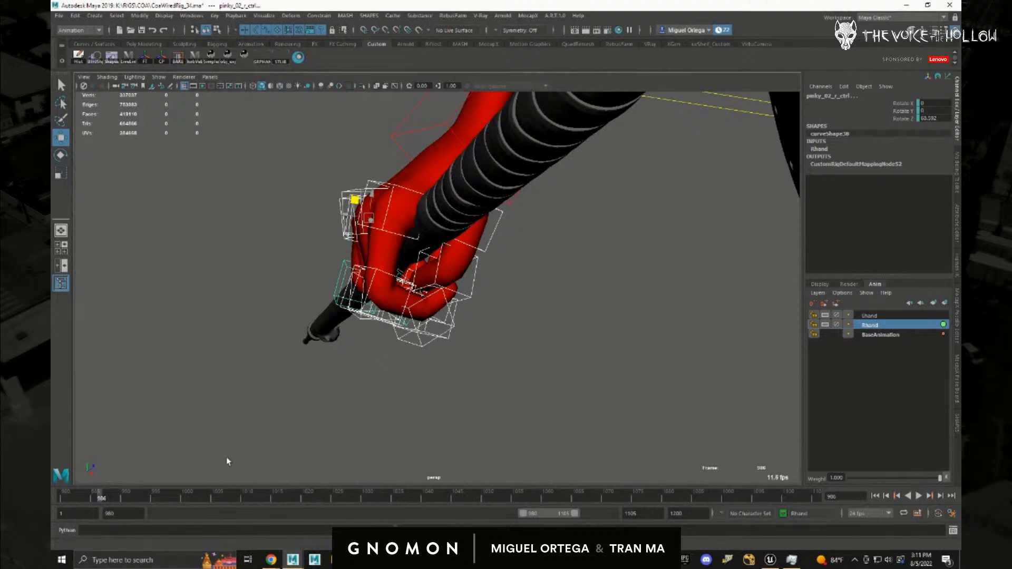
pyautogui.keyDown('alt'); pyautogui.moveTo(471, 342); pyautogui.dragTo(461, 338); pyautogui.keyUp('alt')
# - Delete the spear's parent constraint and view the closed right hand from the side
pyautogui.click(403, 201)
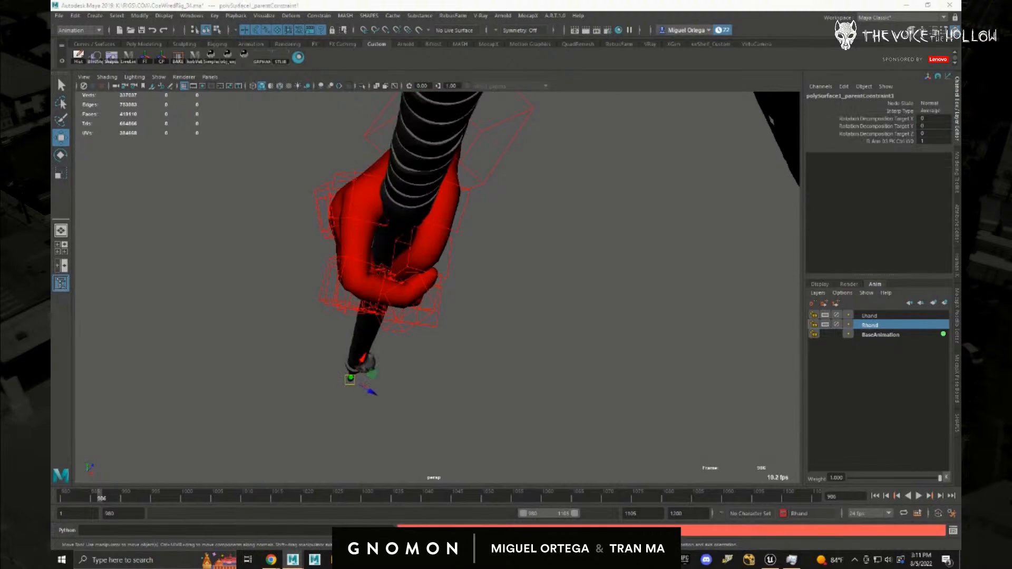
pyautogui.press('Delete')
pyautogui.keyDown('alt'); pyautogui.moveTo(601, 250); pyautogui.dragTo(450, 280); pyautogui.keyUp('alt')
pyautogui.keyDown('alt'); pyautogui.moveTo(452, 336); pyautogui.dragTo(551, 318); pyautogui.keyUp('alt')
# - Rotate and move the spear so its shaft runs through the closed right fist, about 64 degrees in X and -51 in Y
pyautogui.press('e')
pyautogui.moveTo(564, 282); pyautogui.dragTo(510, 328)
pyautogui.press('w')
pyautogui.moveTo(374, 257); pyautogui.dragTo(369, 261)
pyautogui.keyDown('alt'); pyautogui.moveTo(369, 260); pyautogui.dragTo(487, 327); pyautogui.keyUp('alt')
pyautogui.press('e')
pyautogui.press('w')
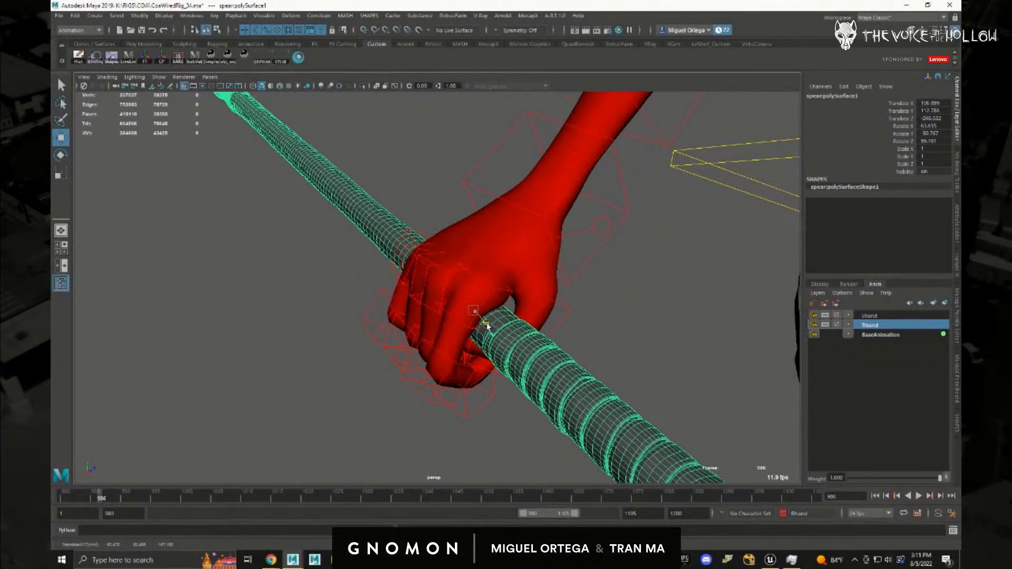
# - Parent-constrain the refitted spear to the right wrist control and inspect the grip with nothing selected
pyautogui.click(591, 253)
pyautogui.click(545, 364)
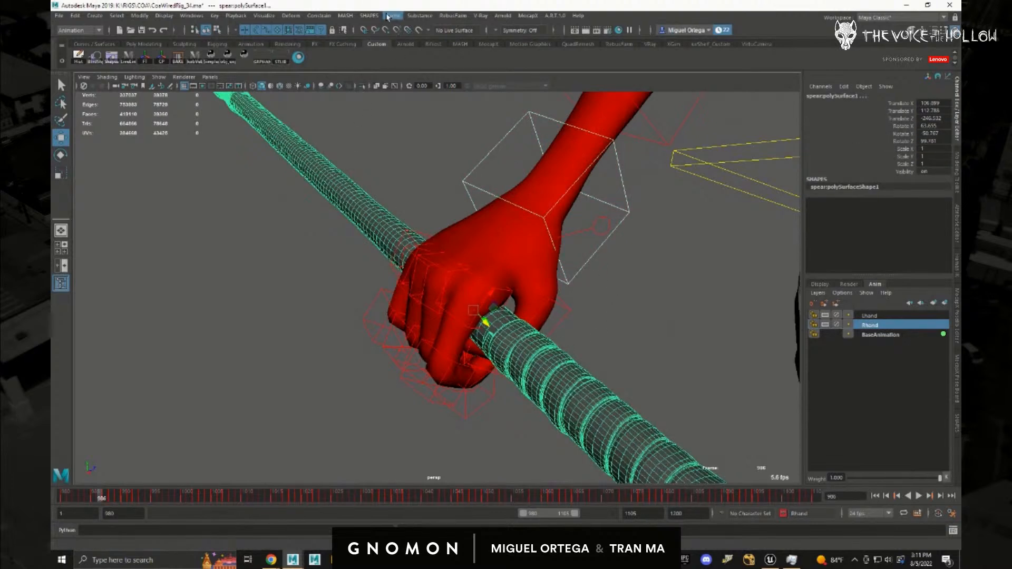
pyautogui.click(318, 15)
pyautogui.click(323, 28)
pyautogui.click(284, 336)
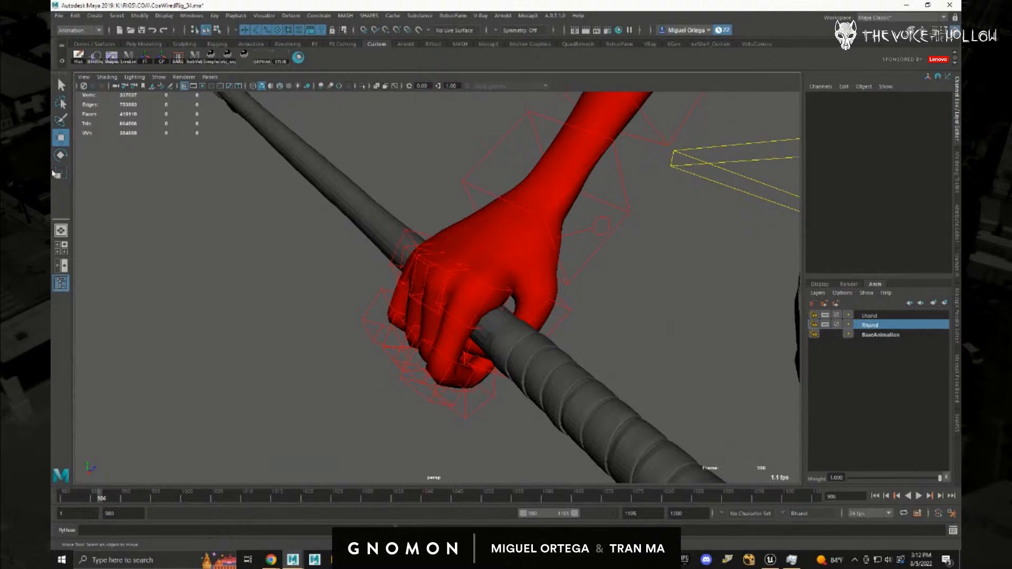
pyautogui.keyDown('alt'); pyautogui.moveTo(663, 389); pyautogui.dragTo(575, 293); pyautogui.keyUp('alt')
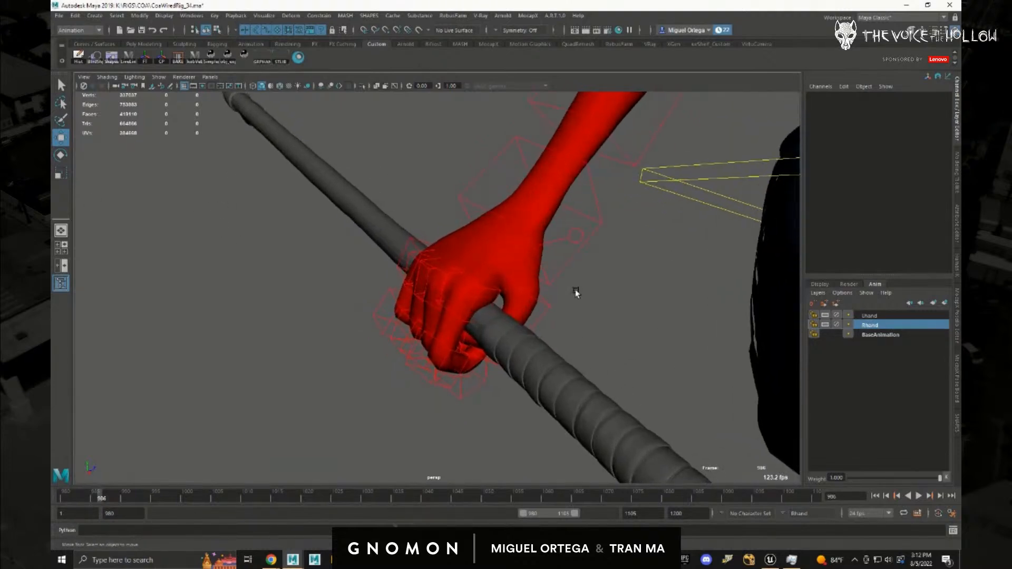
# - Select the Rhand layer's controls and play the run to check how the spear follows the hand
pyautogui.rightClick(891, 331)
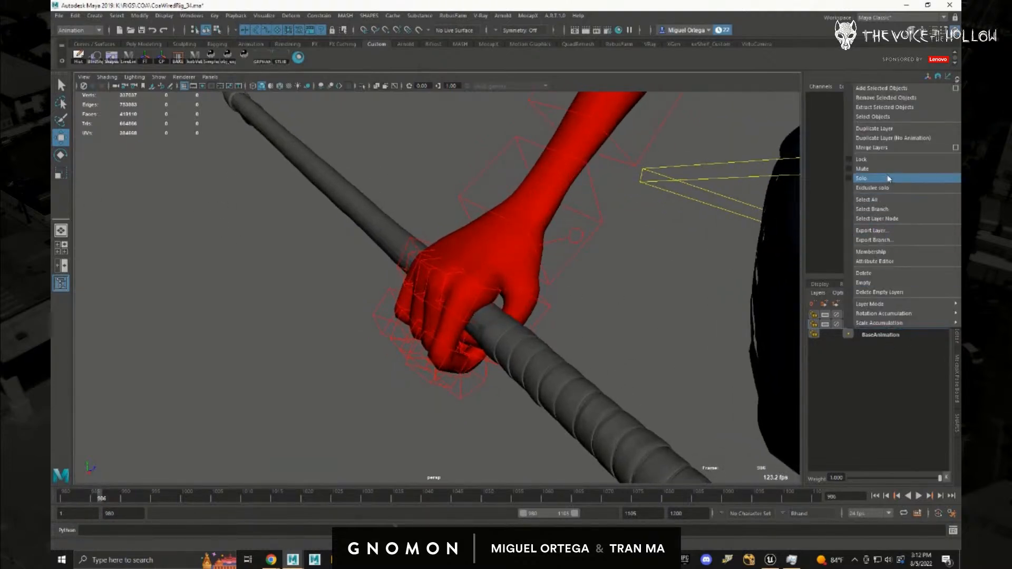
pyautogui.click(873, 117)
pyautogui.keyDown('alt'); pyautogui.moveTo(680, 262); pyautogui.dragTo(290, 374); pyautogui.keyUp('alt')
pyautogui.moveTo(94, 502)
pyautogui.mouseDown()
pyautogui.moveTo(49, 499)
pyautogui.moveTo(89, 498)
pyautogui.mouseUp()
pyautogui.keyDown('alt'); pyautogui.moveTo(327, 327); pyautogui.dragTo(250, 242, button='right'); pyautogui.keyUp('alt')
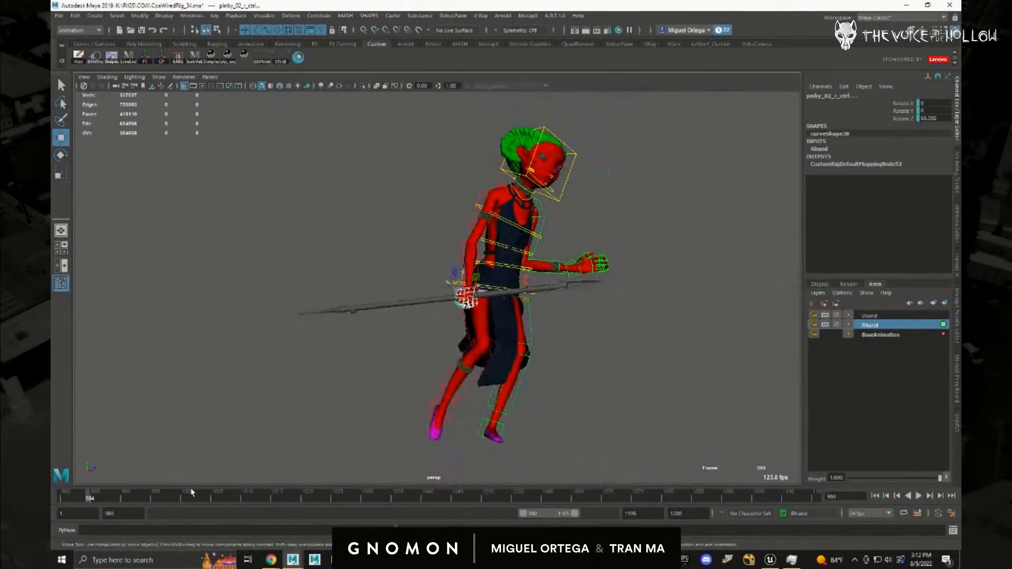
pyautogui.hotkey('alt', 'v')
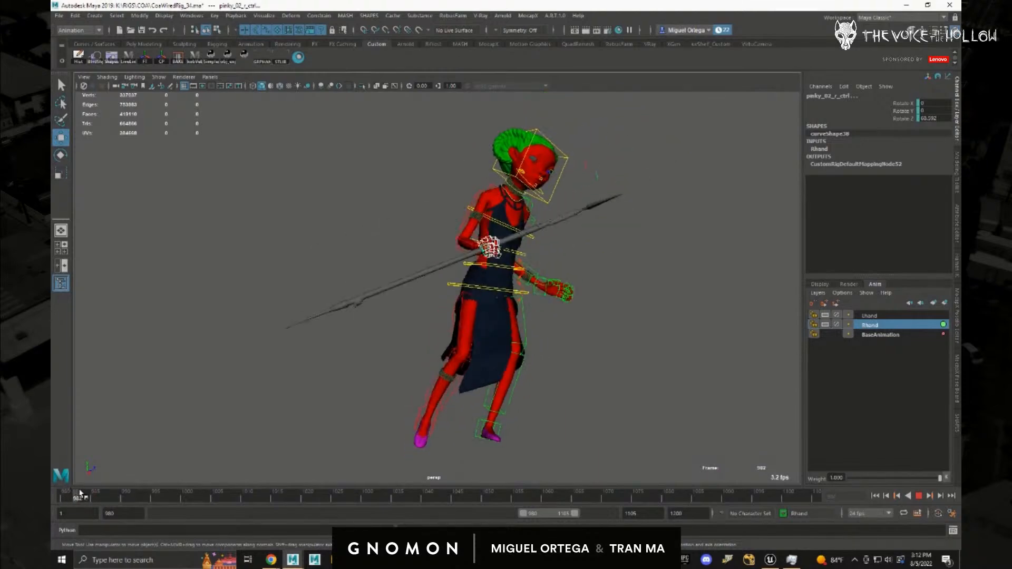
# - At frame 985, add the right wrist control to a new animation layer and rotate it to about -27 degrees in X
pyautogui.moveTo(90, 494); pyautogui.dragTo(93, 495)
pyautogui.keyDown('alt'); pyautogui.moveTo(453, 385); pyautogui.dragTo(687, 433, button='right'); pyautogui.keyUp('alt')
pyautogui.keyDown('alt'); pyautogui.moveTo(687, 433); pyautogui.dragTo(468, 278, button='middle'); pyautogui.keyUp('alt')
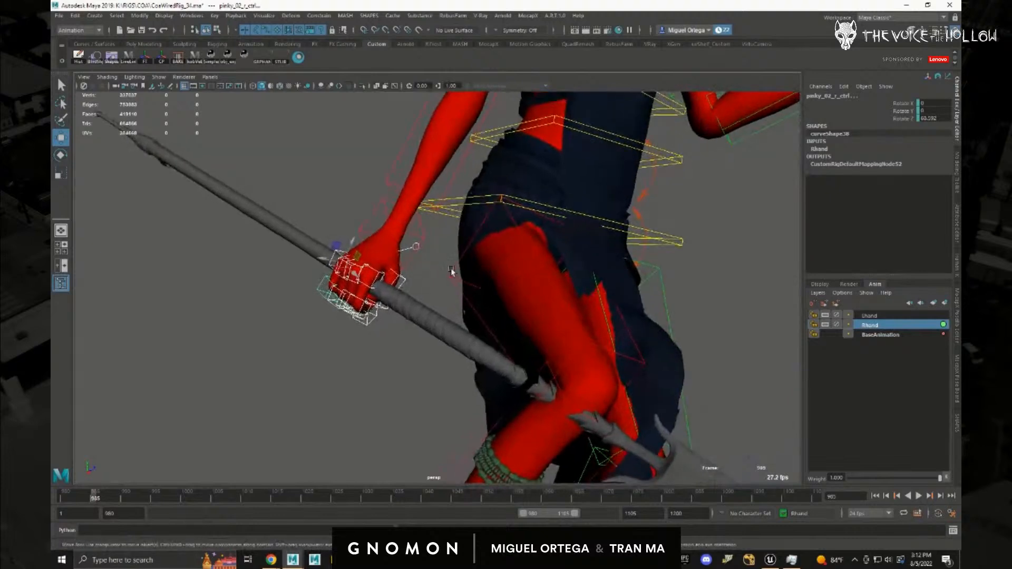
pyautogui.click(370, 218)
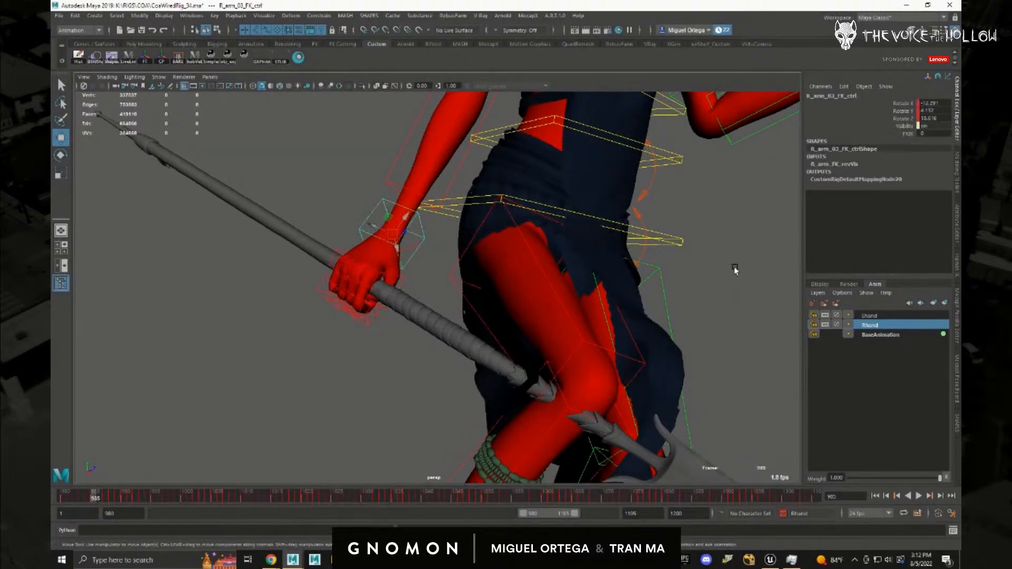
pyautogui.click(945, 304)
pyautogui.press('e')
pyautogui.keyDown('alt'); pyautogui.moveTo(435, 277); pyautogui.dragTo(427, 272); pyautogui.keyUp('alt')
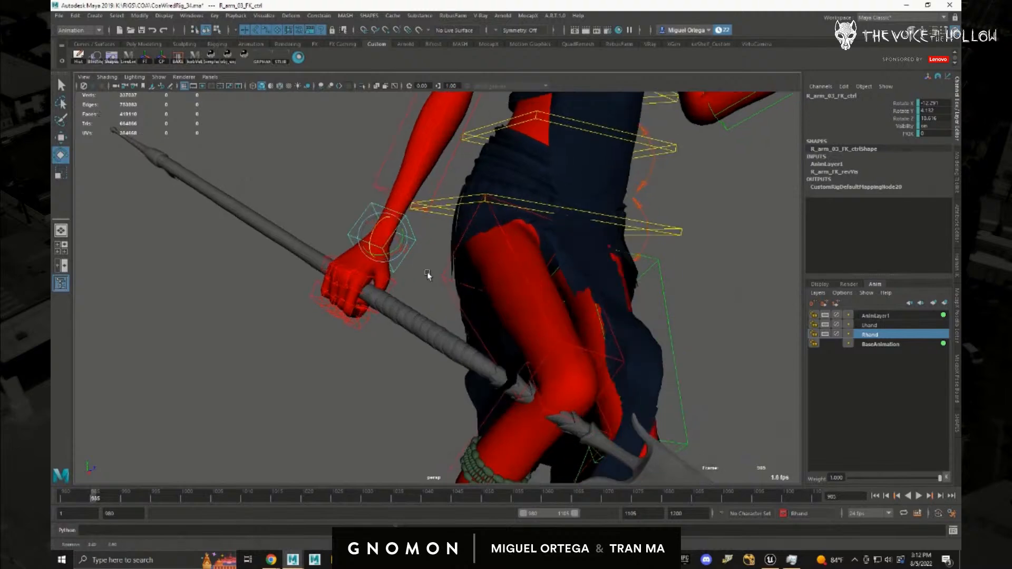
pyautogui.moveTo(385, 238); pyautogui.dragTo(388, 235)
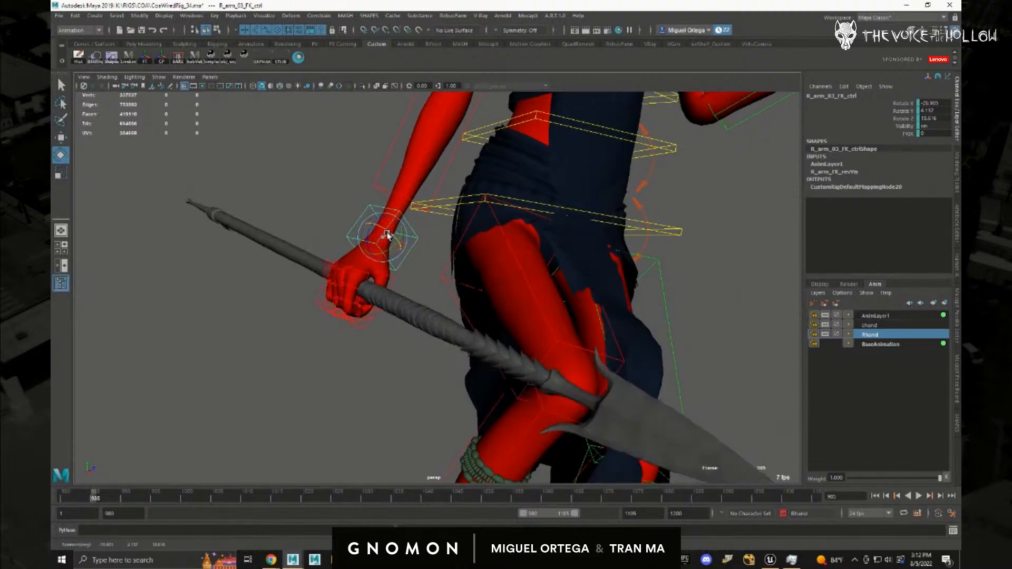
# - Go to frame 980, frame the upper body and spear, and set AnimLayer1's weight to 0
pyautogui.moveTo(91, 496); pyautogui.dragTo(51, 489)
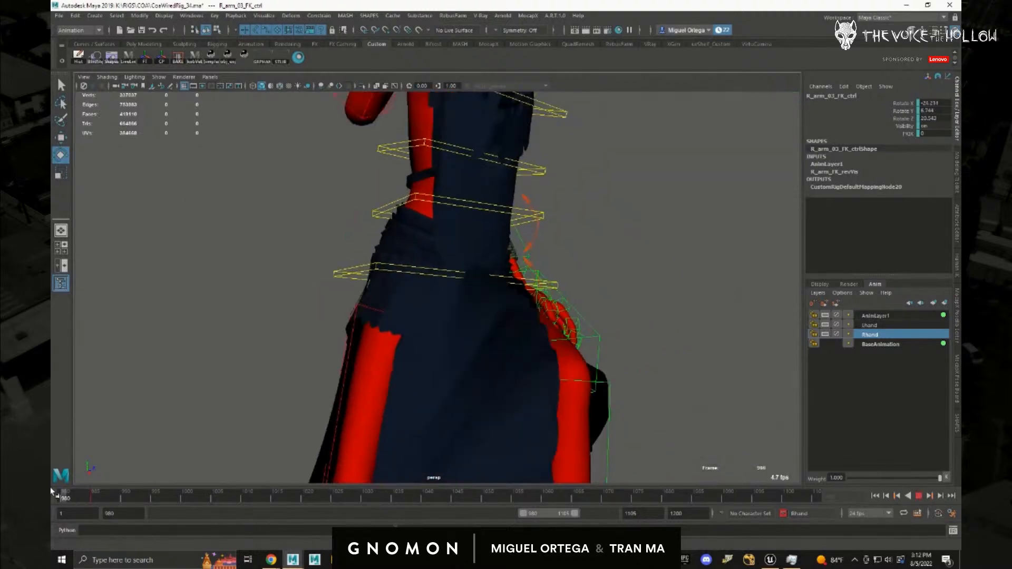
pyautogui.scroll(-5, 361, 309)
pyautogui.keyDown('alt'); pyautogui.moveTo(416, 298); pyautogui.dragTo(417, 420, button='middle'); pyautogui.keyUp('alt')
pyautogui.keyDown('alt'); pyautogui.moveTo(417, 420); pyautogui.dragTo(435, 429); pyautogui.keyUp('alt')
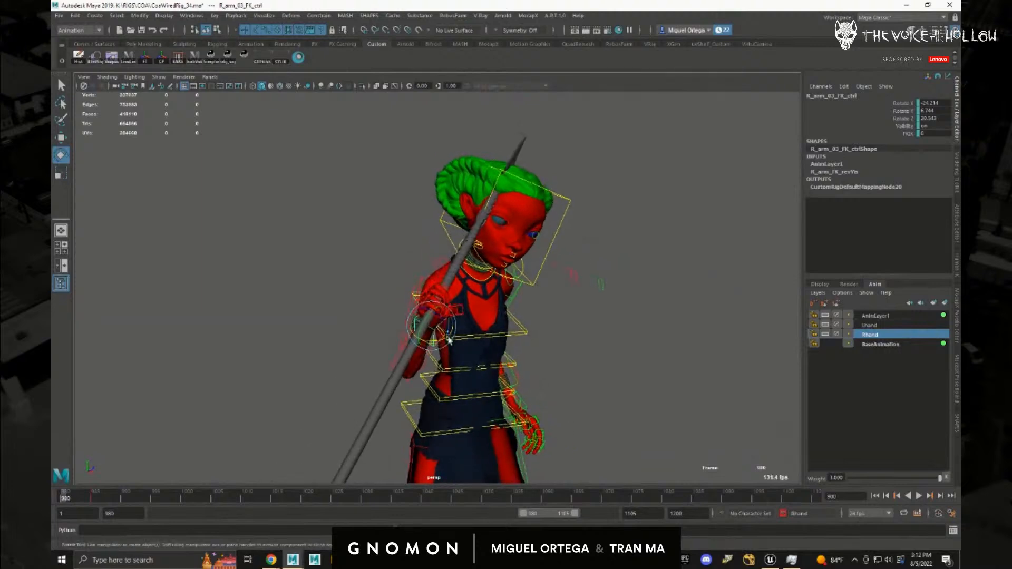
pyautogui.keyDown('alt'); pyautogui.moveTo(464, 393); pyautogui.dragTo(628, 357, button='right'); pyautogui.keyUp('alt')
pyautogui.moveTo(888, 478); pyautogui.dragTo(941, 478)
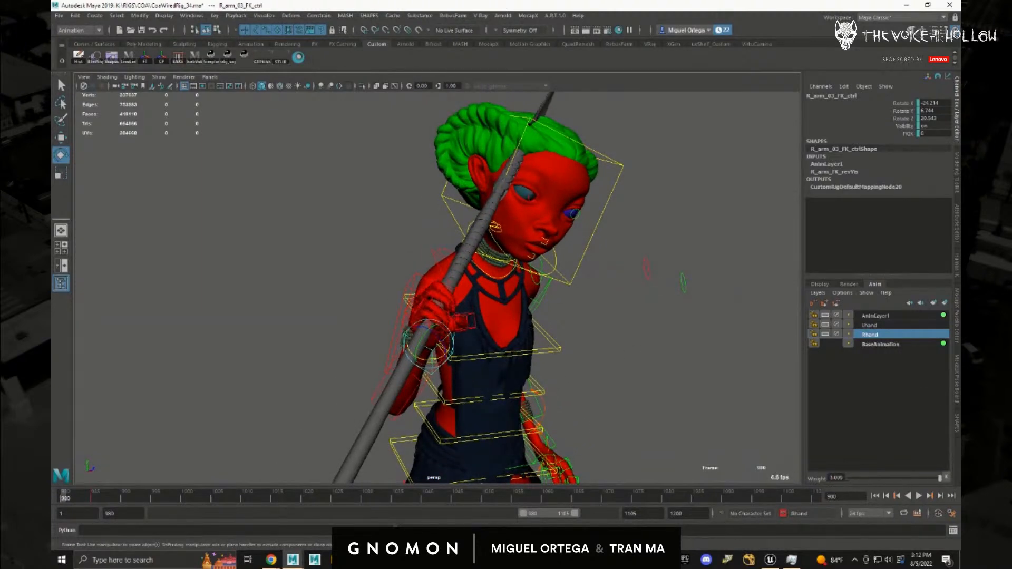
pyautogui.click(876, 315)
pyautogui.moveTo(938, 478); pyautogui.dragTo(791, 482)
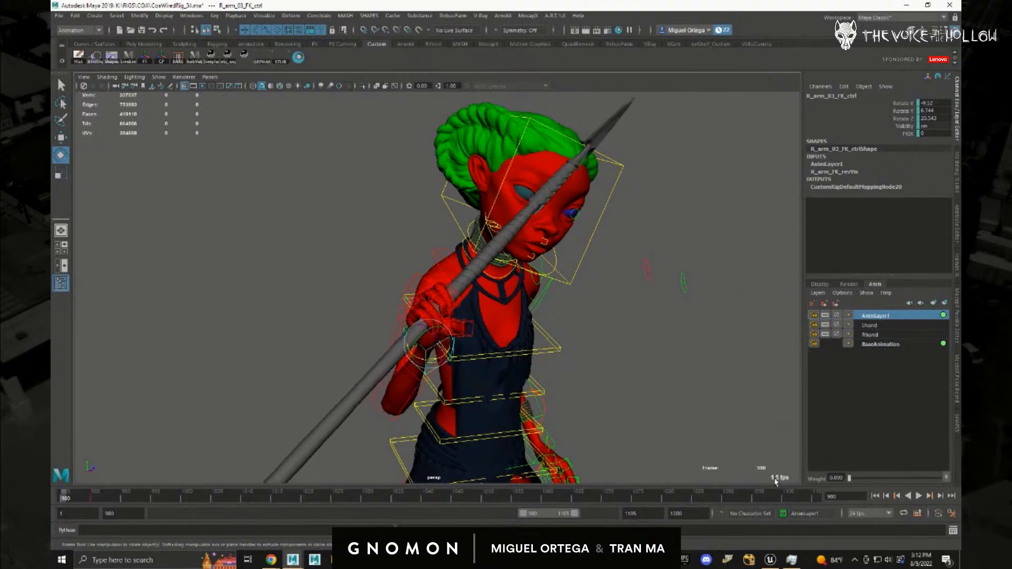
# - Rotate the right wrist at frame 980 so the spear stands nearly upright, and scrub forward to frame 990
pyautogui.moveTo(430, 336); pyautogui.dragTo(436, 335)
pyautogui.keyDown('alt'); pyautogui.moveTo(515, 337); pyautogui.dragTo(606, 367); pyautogui.keyUp('alt')
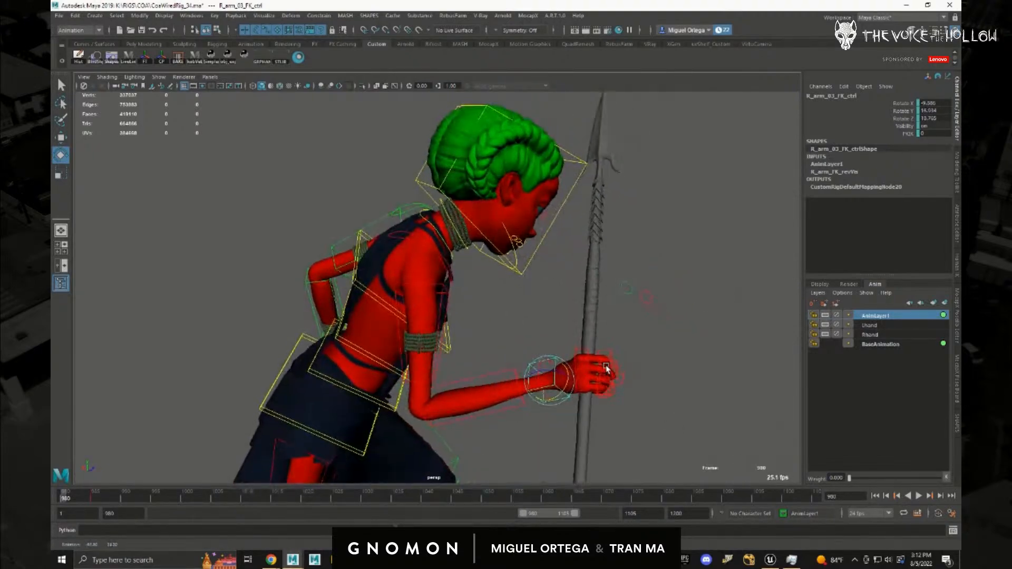
pyautogui.moveTo(560, 393); pyautogui.dragTo(561, 394)
pyautogui.keyDown('alt'); pyautogui.moveTo(648, 386); pyautogui.dragTo(644, 364, button='middle'); pyautogui.keyUp('alt')
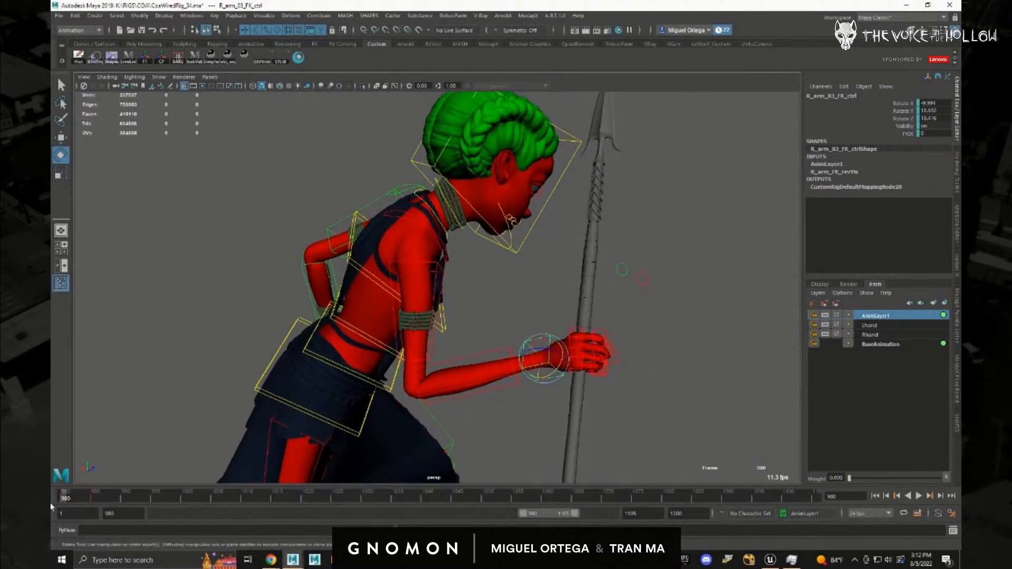
pyautogui.moveTo(64, 498); pyautogui.dragTo(124, 501)
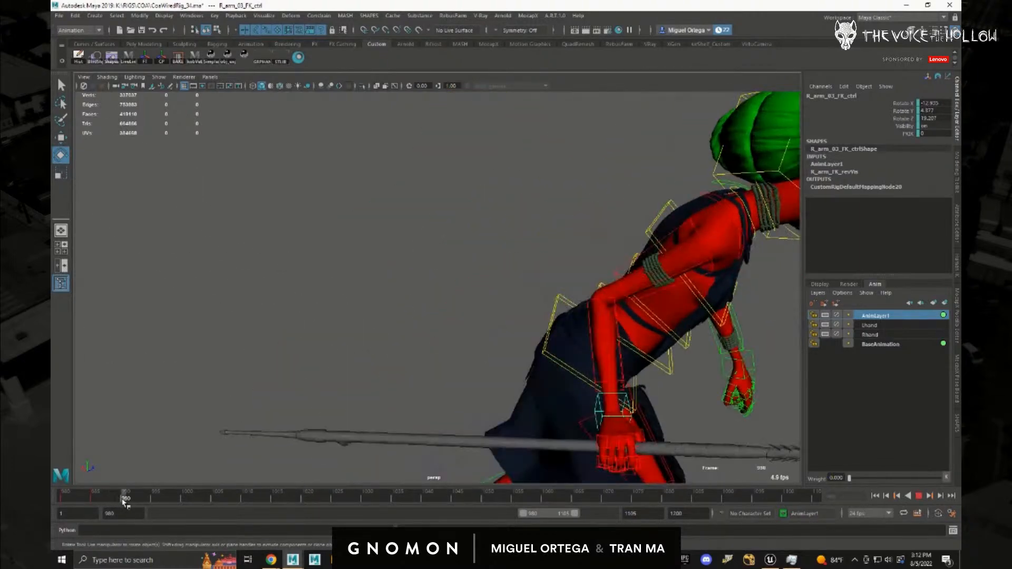
# - Frame the right wrist at frame 990 and at frame 995, and examine how the hand holds the spear
pyautogui.press('f')
pyautogui.scroll(-8, 596, 348)
pyautogui.keyDown('alt'); pyautogui.moveTo(599, 348); pyautogui.dragTo(444, 305); pyautogui.keyUp('alt')
pyautogui.keyDown('alt'); pyautogui.moveTo(440, 342); pyautogui.dragTo(391, 345, button='right'); pyautogui.keyUp('alt')
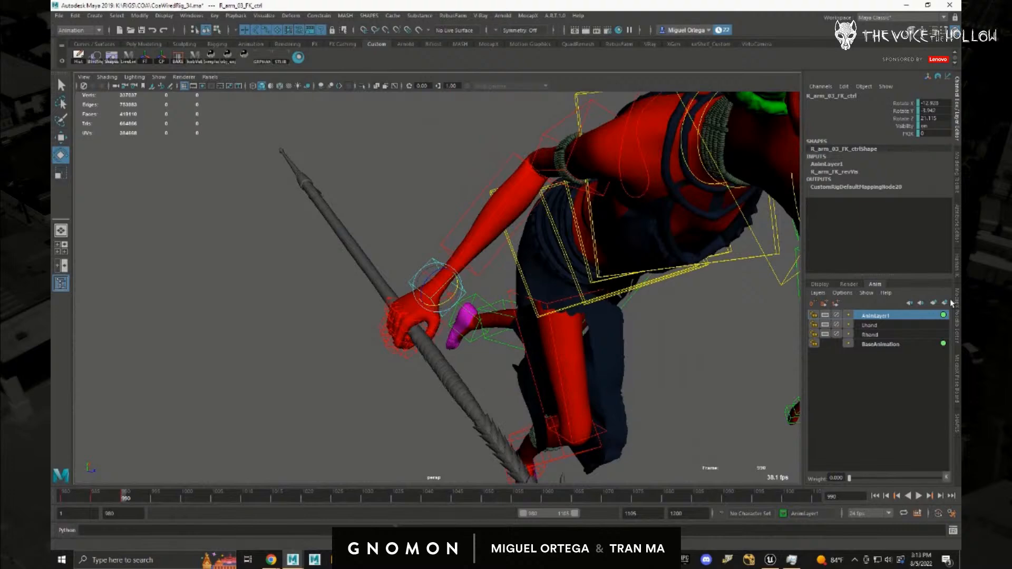
pyautogui.keyDown('alt'); pyautogui.moveTo(749, 356); pyautogui.dragTo(791, 343); pyautogui.keyUp('alt')
pyautogui.moveTo(125, 498); pyautogui.dragTo(153, 498)
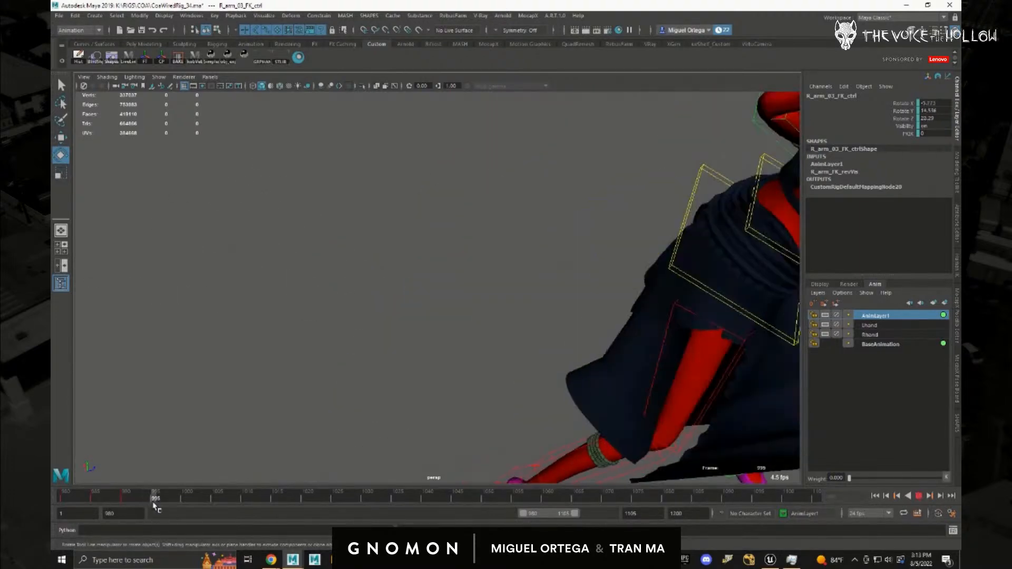
pyautogui.press('f')
pyautogui.keyDown('alt'); pyautogui.moveTo(427, 329); pyautogui.dragTo(371, 333); pyautogui.keyUp('alt')
pyautogui.keyDown('alt'); pyautogui.moveTo(371, 333); pyautogui.dragTo(470, 322, button='right'); pyautogui.keyUp('alt')
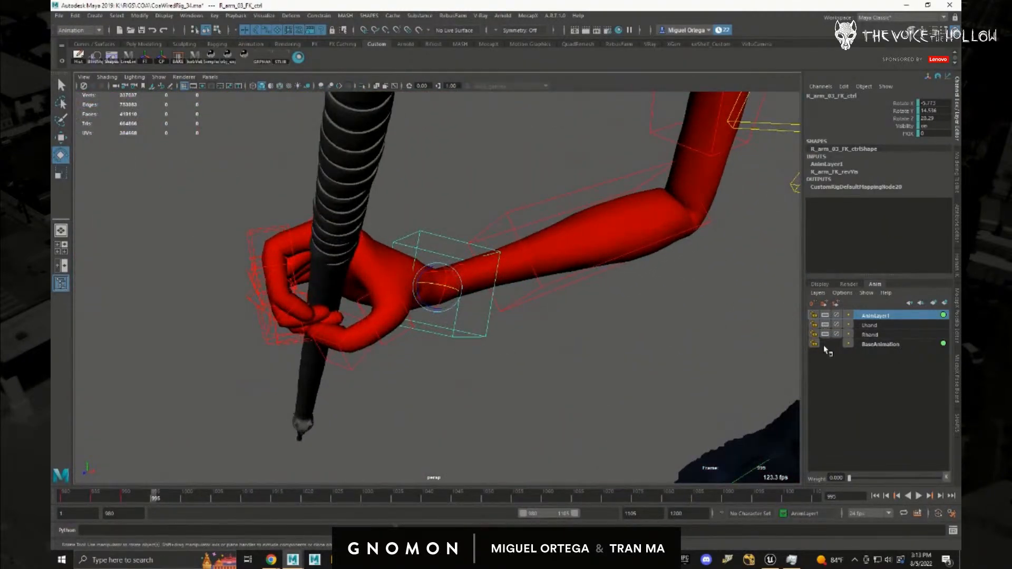
pyautogui.keyDown('alt'); pyautogui.moveTo(490, 323); pyautogui.dragTo(530, 287); pyautogui.keyUp('alt')
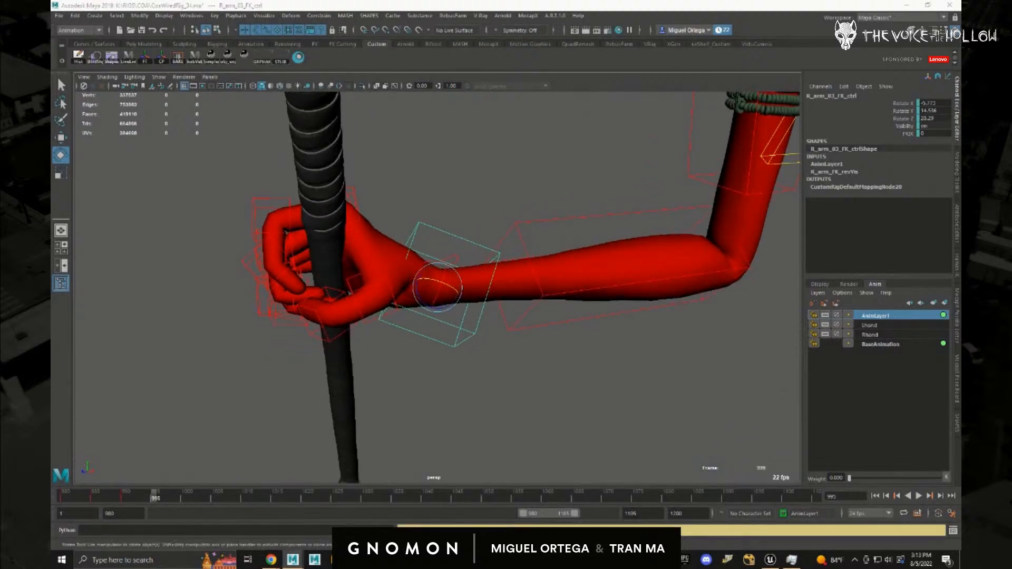
# - Select the objects of the Lhand layer and inspect the right hand's grip on the spear at frame 994
pyautogui.click(898, 326)
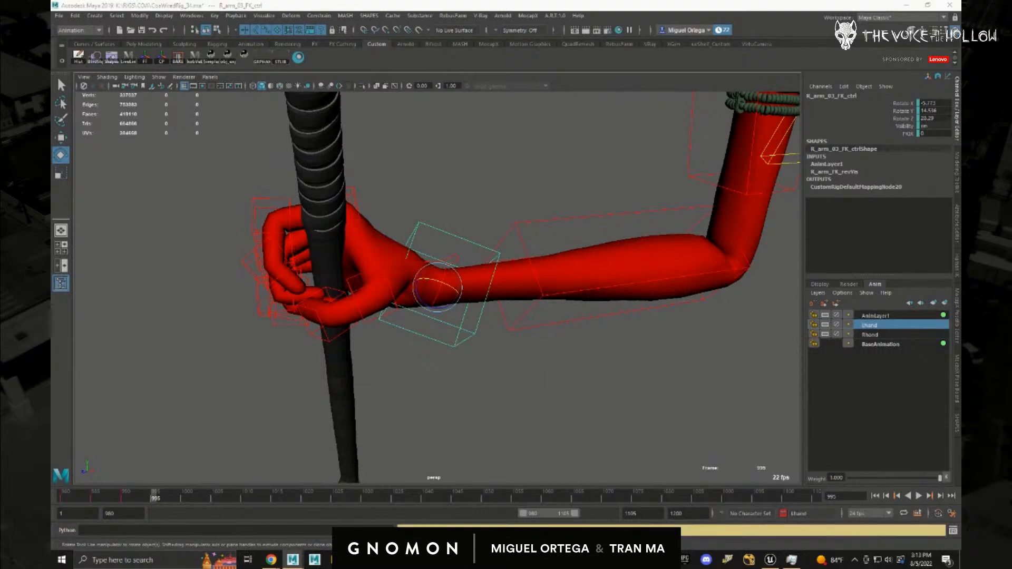
pyautogui.click(738, 419)
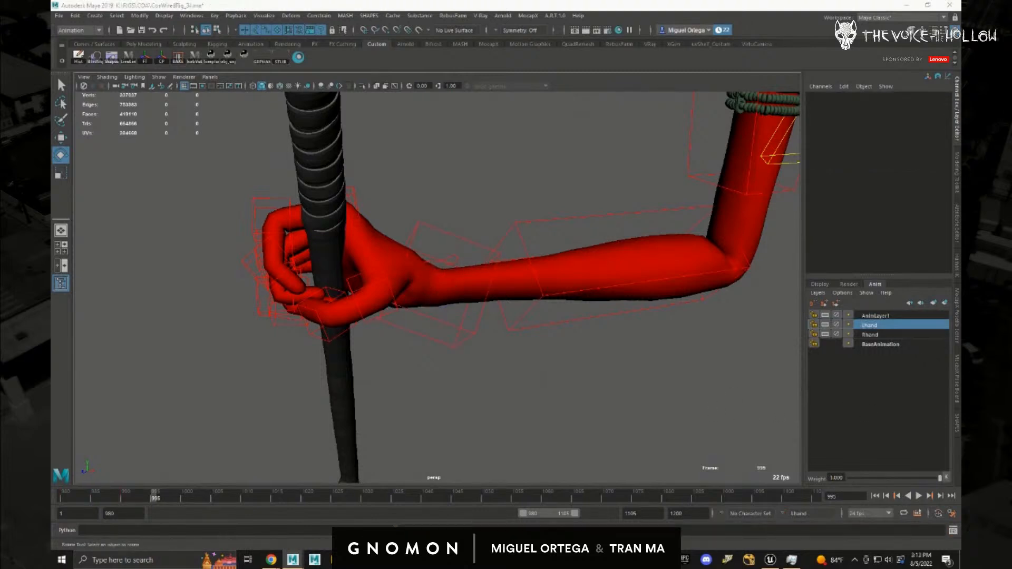
pyautogui.keyDown('alt'); pyautogui.moveTo(706, 375); pyautogui.dragTo(823, 365); pyautogui.keyUp('alt')
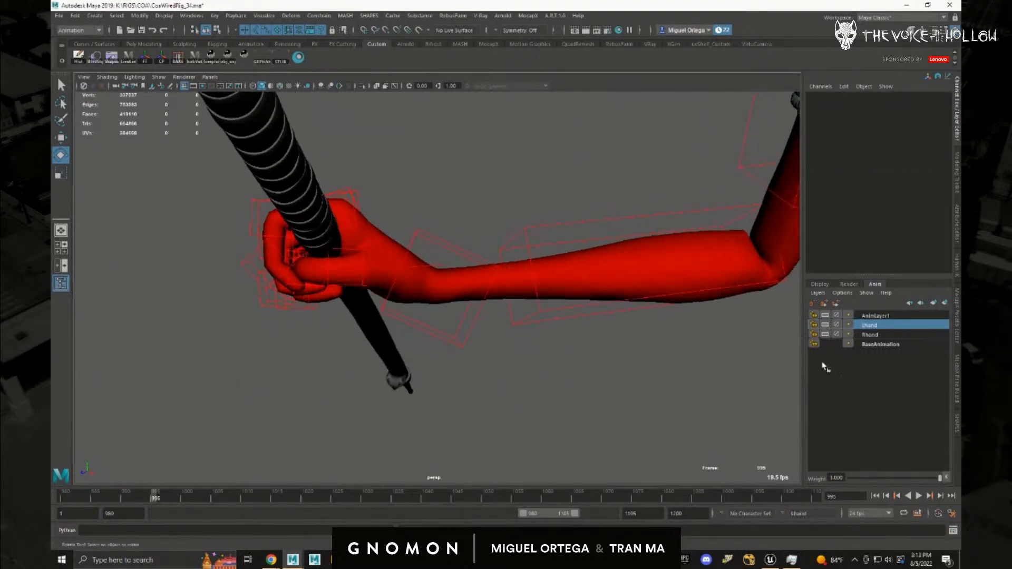
pyautogui.rightClick(884, 328)
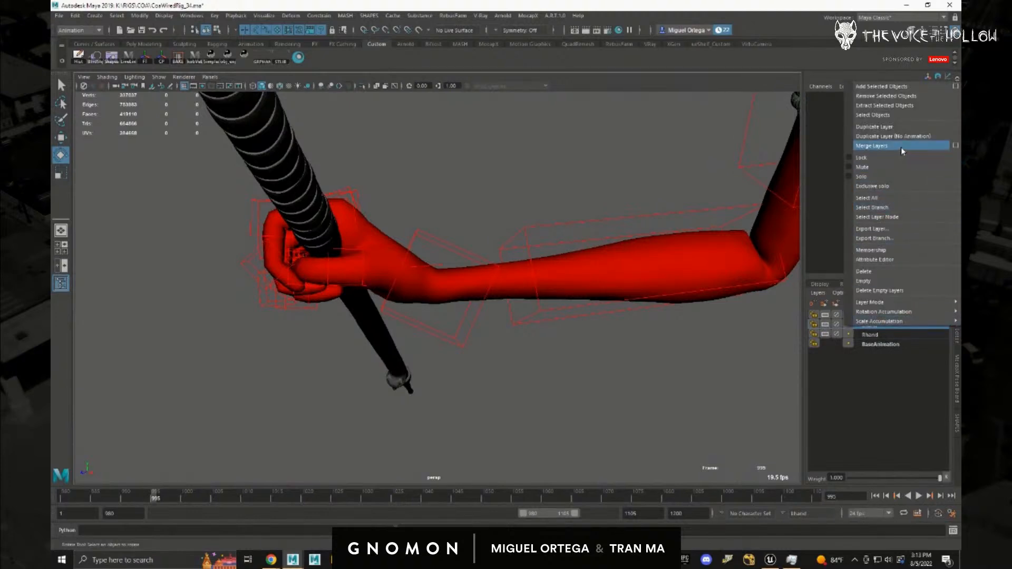
pyautogui.click(873, 115)
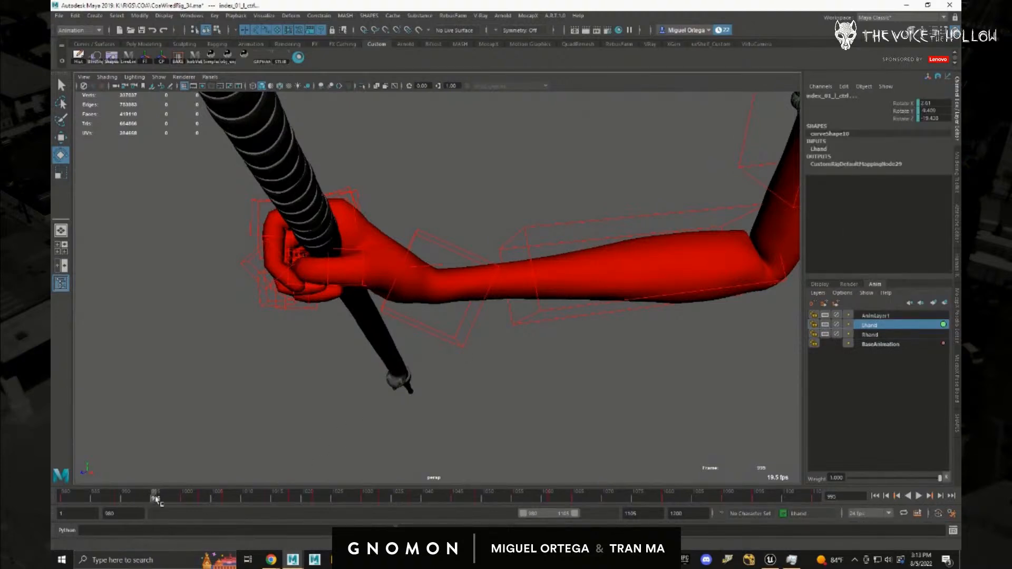
pyautogui.moveTo(156, 498); pyautogui.dragTo(150, 500)
pyautogui.keyDown('alt'); pyautogui.moveTo(234, 448); pyautogui.dragTo(543, 404); pyautogui.keyUp('alt')
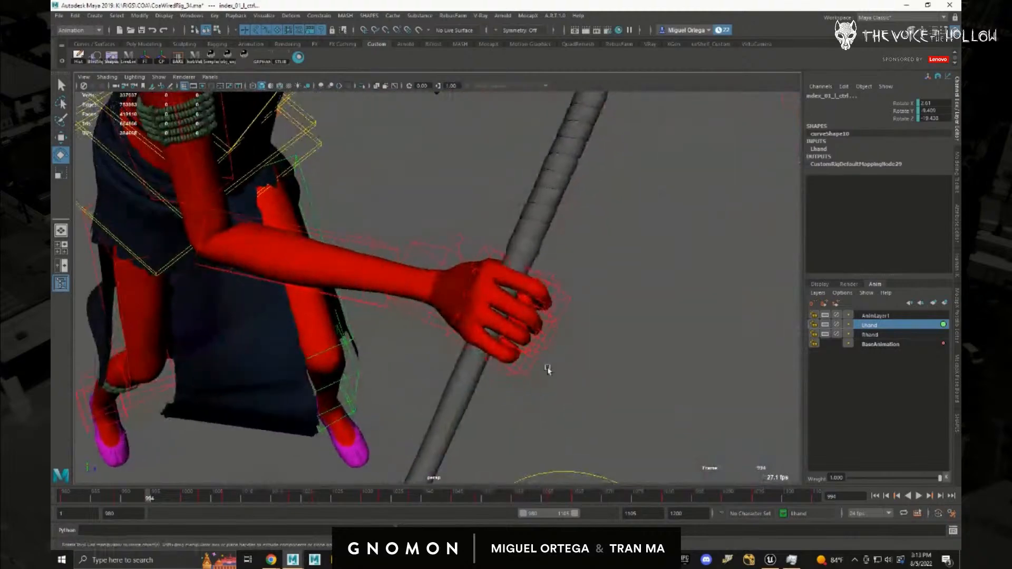
# - Reselect the right wrist control with AnimLayer1 active and rotate it slightly at frame 999
pyautogui.click(443, 247)
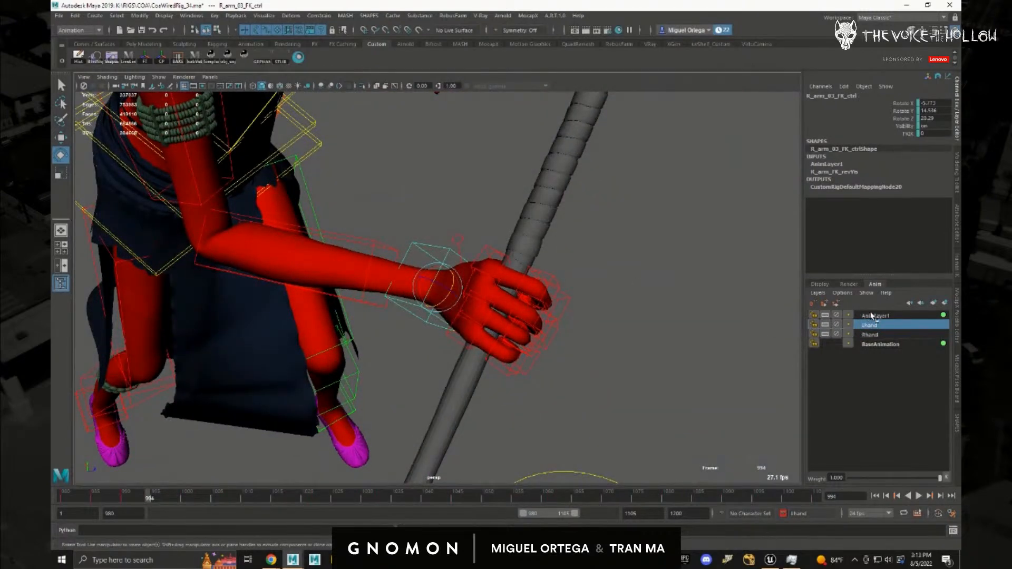
pyautogui.moveTo(163, 501); pyautogui.dragTo(179, 499)
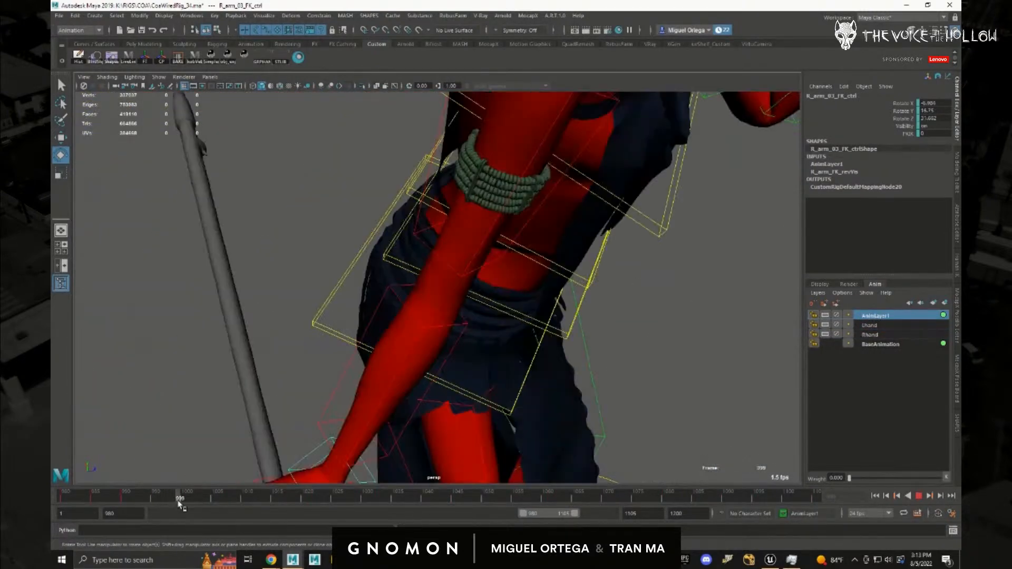
pyautogui.press('f')
pyautogui.keyDown('alt'); pyautogui.moveTo(558, 390); pyautogui.dragTo(373, 339, button='right'); pyautogui.keyUp('alt')
pyautogui.keyDown('alt'); pyautogui.moveTo(373, 339); pyautogui.dragTo(468, 351); pyautogui.keyUp('alt')
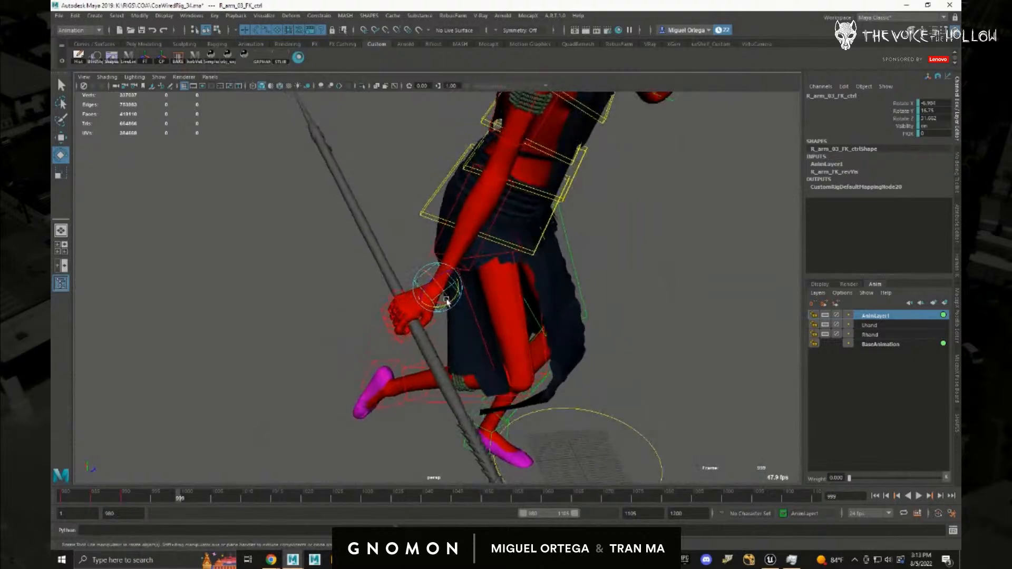
pyautogui.keyDown('alt'); pyautogui.moveTo(468, 351); pyautogui.dragTo(512, 357, button='right'); pyautogui.keyUp('alt')
pyautogui.moveTo(443, 308)
pyautogui.mouseDown()
pyautogui.moveTo(449, 298)
pyautogui.moveTo(447, 305)
pyautogui.mouseUp()
# - Go back to frame 994 and check the wrist and spear from several angles
pyautogui.moveTo(178, 501); pyautogui.dragTo(149, 498)
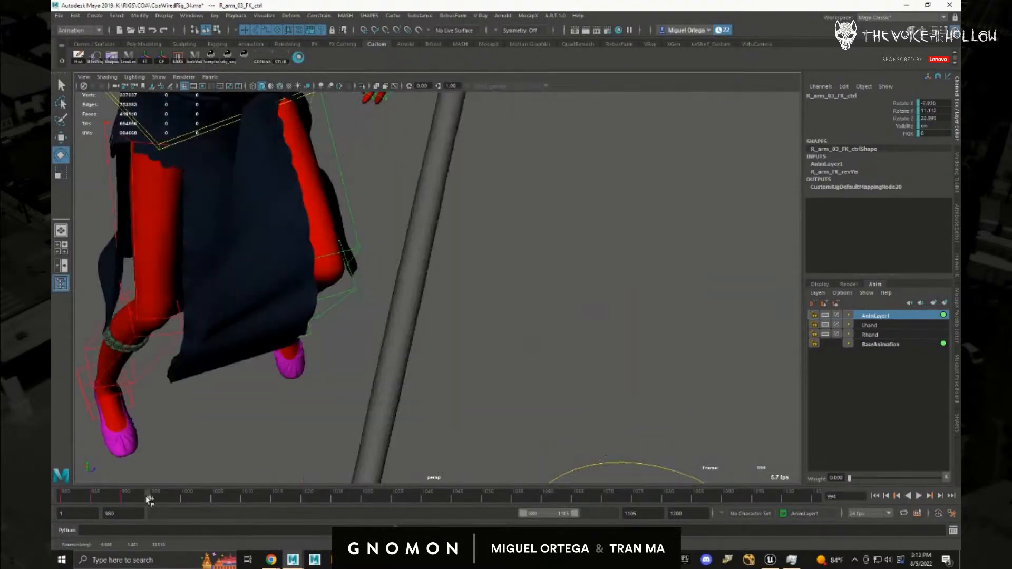
pyautogui.keyDown('alt'); pyautogui.moveTo(589, 390); pyautogui.dragTo(333, 288, button='right'); pyautogui.keyUp('alt')
pyautogui.press('f')
pyautogui.keyDown('alt'); pyautogui.moveTo(333, 287); pyautogui.dragTo(548, 327); pyautogui.keyUp('alt')
pyautogui.keyDown('alt'); pyautogui.moveTo(548, 326); pyautogui.dragTo(510, 260, button='right'); pyautogui.keyUp('alt')
pyautogui.keyDown('alt'); pyautogui.moveTo(510, 261); pyautogui.dragTo(500, 341); pyautogui.keyUp('alt')
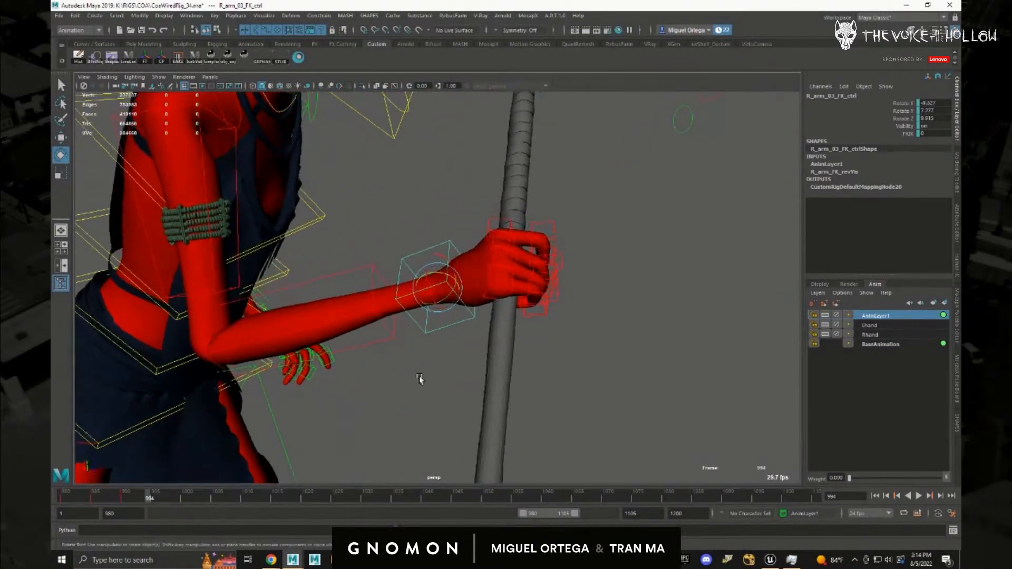
# - Go to frame 1008 and rotate the right wrist so the spear slants diagonally behind the head
pyautogui.moveTo(149, 498); pyautogui.dragTo(216, 497)
pyautogui.press('f')
pyautogui.keyDown('alt'); pyautogui.moveTo(417, 311); pyautogui.dragTo(298, 278, button='right'); pyautogui.keyUp('alt')
pyautogui.keyDown('alt'); pyautogui.moveTo(299, 278); pyautogui.dragTo(300, 423); pyautogui.keyUp('alt')
pyautogui.moveTo(212, 494); pyautogui.dragTo(232, 509)
pyautogui.keyDown('alt'); pyautogui.moveTo(552, 340); pyautogui.dragTo(470, 288); pyautogui.keyUp('alt')
pyautogui.moveTo(504, 255); pyautogui.dragTo(454, 271)
pyautogui.keyDown('alt'); pyautogui.moveTo(454, 271); pyautogui.dragTo(509, 309, button='right'); pyautogui.keyUp('alt')
pyautogui.moveTo(458, 281); pyautogui.dragTo(462, 261)
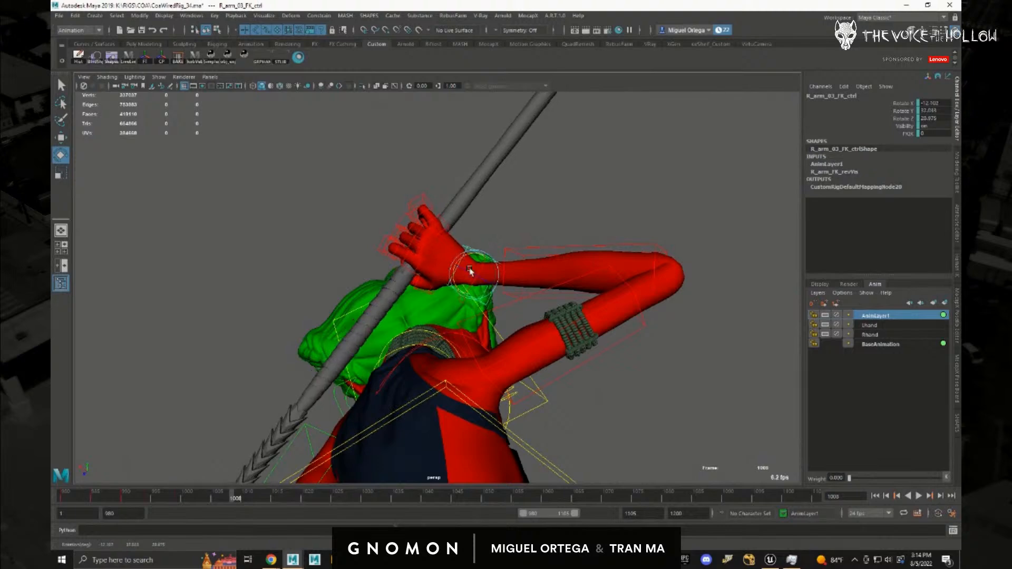
# - Go to frame 1003 and rotate the right wrist slightly to adjust the spear's slant
pyautogui.keyDown('alt'); pyautogui.moveTo(453, 265); pyautogui.dragTo(330, 302, button='right'); pyautogui.keyUp('alt')
pyautogui.keyDown('alt'); pyautogui.moveTo(330, 301); pyautogui.dragTo(203, 496); pyautogui.keyUp('alt')
pyautogui.keyDown('alt'); pyautogui.moveTo(354, 388); pyautogui.dragTo(457, 167, button='middle'); pyautogui.keyUp('alt')
pyautogui.keyDown('alt'); pyautogui.moveTo(468, 280); pyautogui.dragTo(596, 211); pyautogui.keyUp('alt')
pyautogui.keyDown('alt'); pyautogui.moveTo(596, 210); pyautogui.dragTo(640, 212, button='right'); pyautogui.keyUp('alt')
pyautogui.keyDown('alt'); pyautogui.moveTo(641, 212); pyautogui.dragTo(612, 262, button='middle'); pyautogui.keyUp('alt')
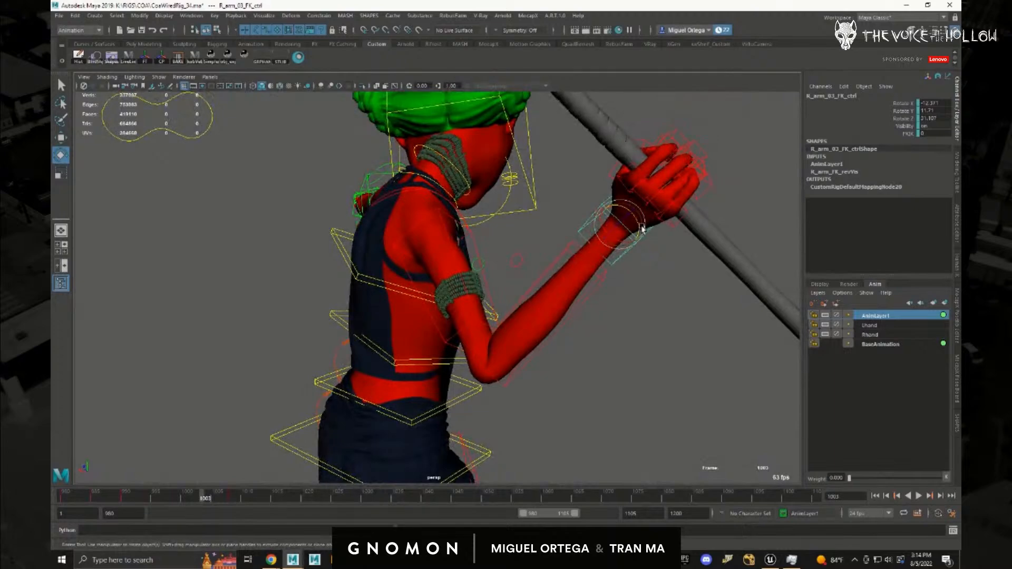
pyautogui.moveTo(641, 228); pyautogui.dragTo(640, 227)
# - Check the spear's angle between frames 1003 and 1012, and play back the run
pyautogui.keyDown('alt'); pyautogui.moveTo(270, 441); pyautogui.dragTo(221, 433, button='right'); pyautogui.keyUp('alt')
pyautogui.keyDown('alt'); pyautogui.moveTo(464, 314); pyautogui.dragTo(380, 323); pyautogui.keyUp('alt')
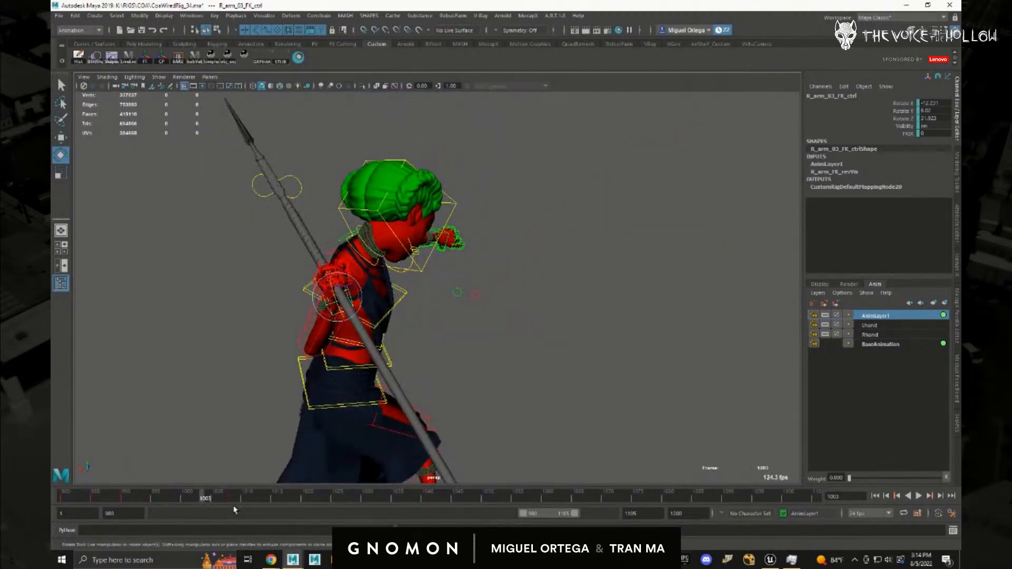
pyautogui.moveTo(209, 513); pyautogui.dragTo(245, 494)
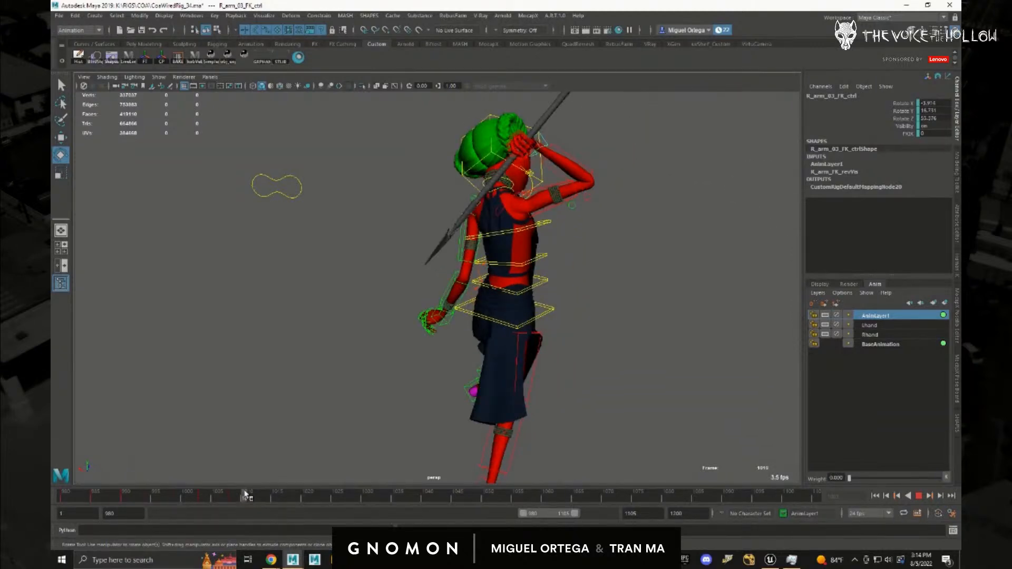
pyautogui.keyDown('alt'); pyautogui.moveTo(464, 354); pyautogui.dragTo(441, 352, button='right'); pyautogui.keyUp('alt')
pyautogui.keyDown('alt'); pyautogui.moveTo(443, 388); pyautogui.dragTo(486, 342); pyautogui.keyUp('alt')
pyautogui.scroll(2, 486, 343)
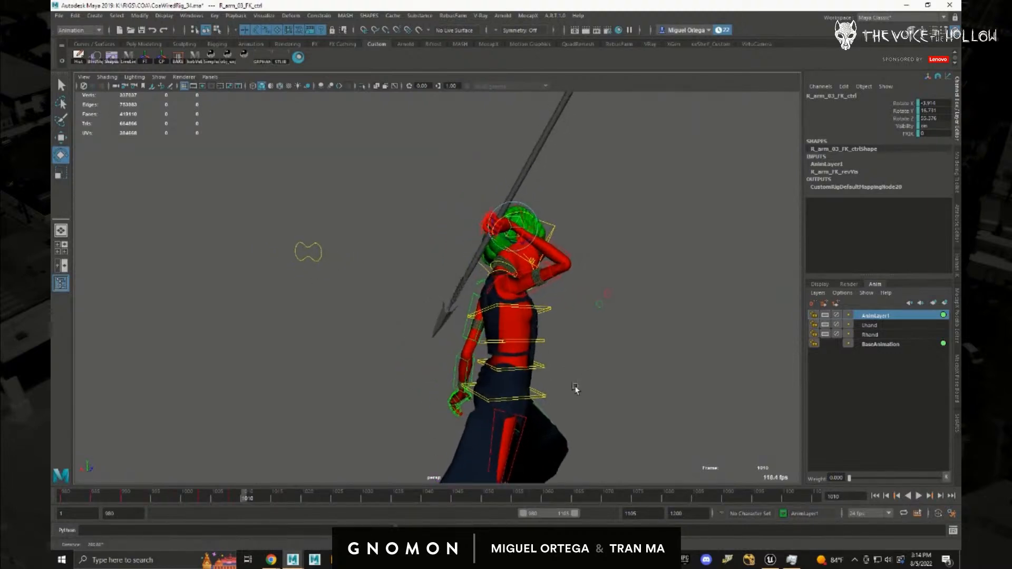
pyautogui.moveTo(245, 498); pyautogui.dragTo(258, 501)
pyautogui.keyDown('alt'); pyautogui.moveTo(675, 262); pyautogui.dragTo(569, 321); pyautogui.keyUp('alt')
pyautogui.scroll(5, 650, 347)
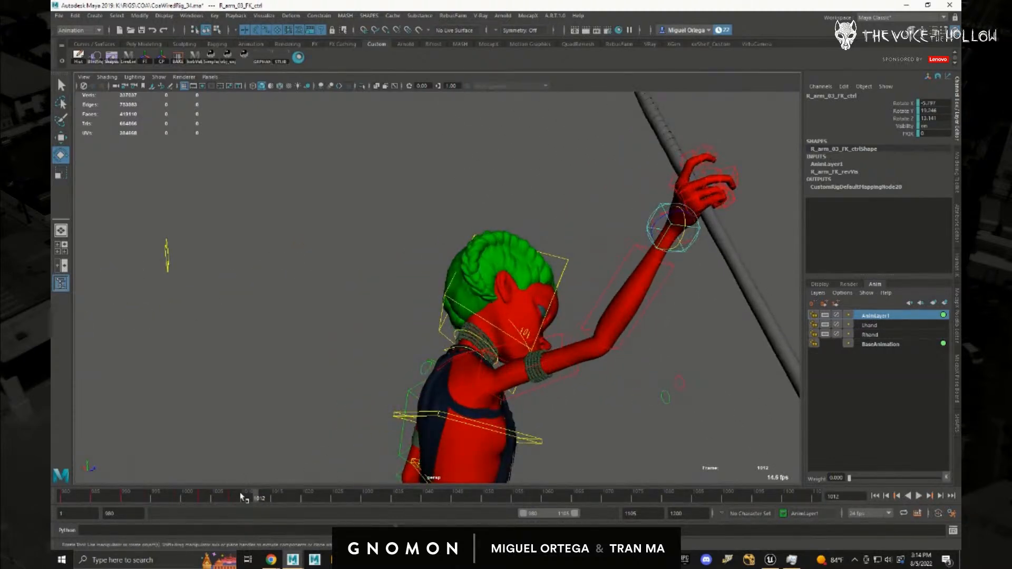
pyautogui.hotkey('alt', 'v')
# - Check the wrist at frame 982, and rotate it slightly at frame 987
pyautogui.click(77, 495)
pyautogui.press('f')
pyautogui.keyDown('alt'); pyautogui.moveTo(280, 280); pyautogui.dragTo(456, 368); pyautogui.keyUp('alt')
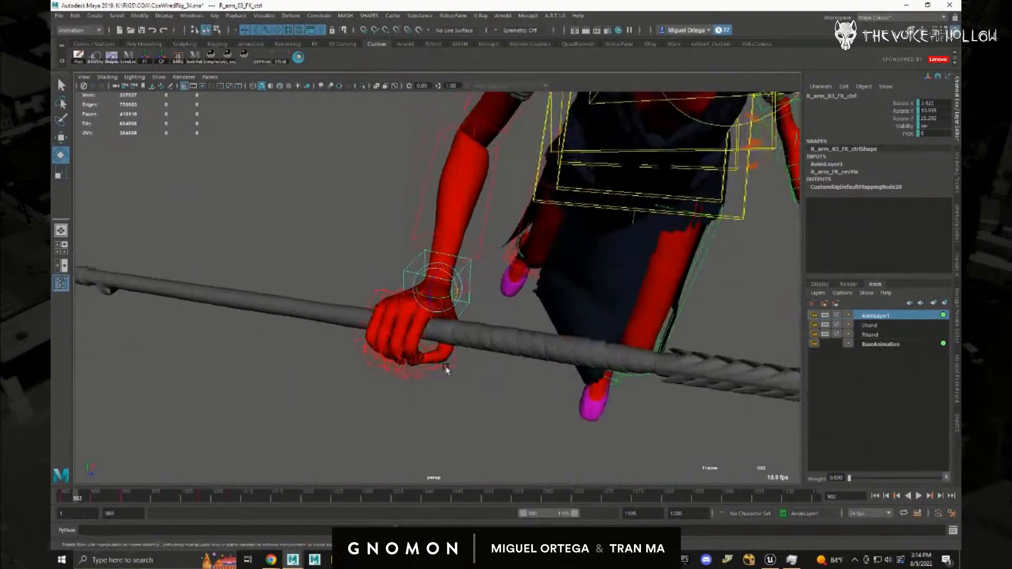
pyautogui.click(108, 499)
pyautogui.press('f')
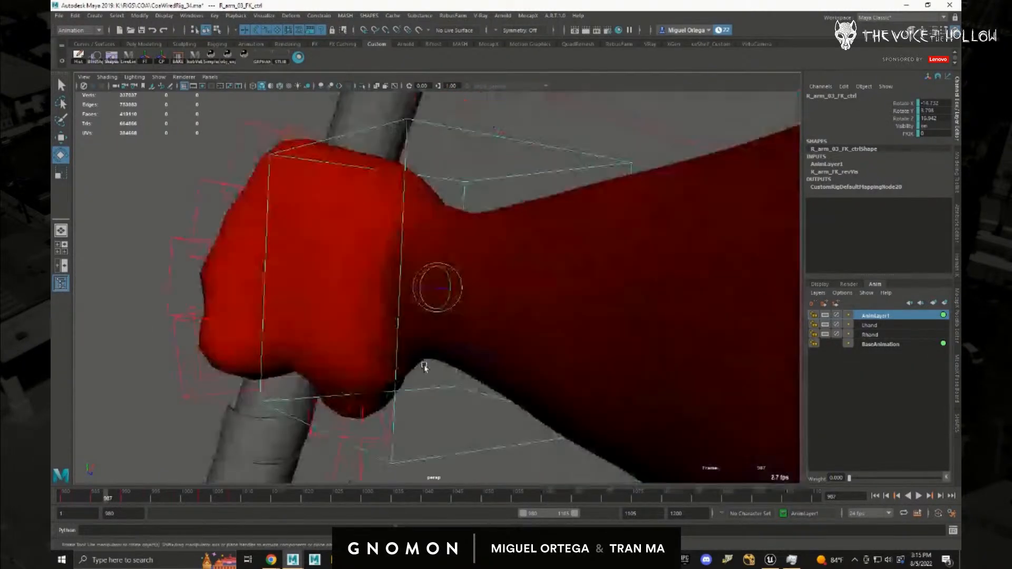
pyautogui.keyDown('alt'); pyautogui.moveTo(527, 363); pyautogui.dragTo(268, 288, button='right'); pyautogui.keyUp('alt')
pyautogui.keyDown('alt'); pyautogui.moveTo(267, 288); pyautogui.dragTo(439, 320); pyautogui.keyUp('alt')
pyautogui.moveTo(440, 284); pyautogui.dragTo(437, 307)
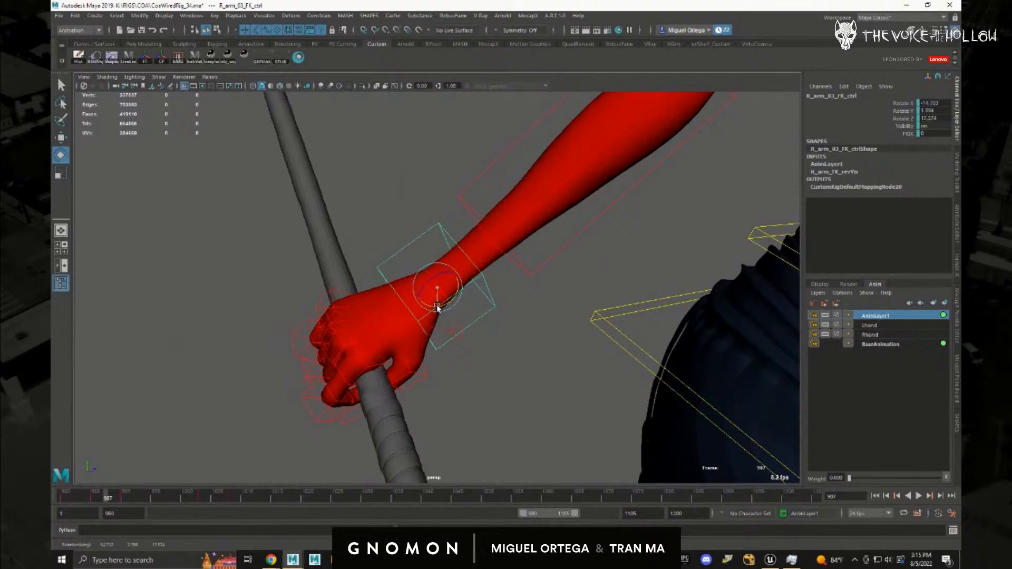
# - Scrub to frame 1013 and back, and play the animation to review how the spear moves
pyautogui.keyDown('alt'); pyautogui.moveTo(495, 391); pyautogui.dragTo(296, 323, button='right'); pyautogui.keyUp('alt')
pyautogui.keyDown('alt'); pyautogui.moveTo(296, 323); pyautogui.dragTo(245, 456); pyautogui.keyUp('alt')
pyautogui.moveTo(154, 498); pyautogui.dragTo(261, 504)
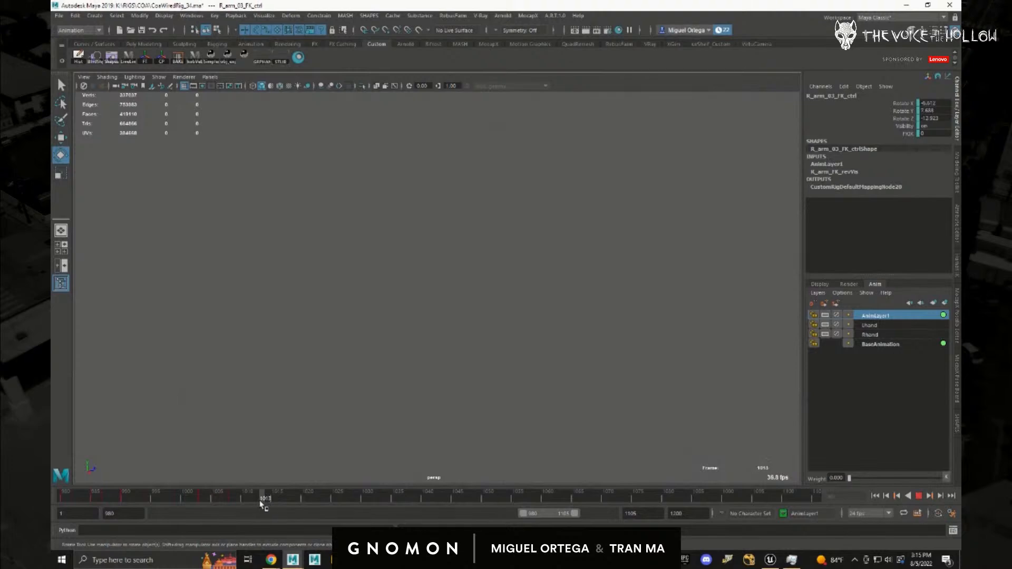
pyautogui.press('f')
pyautogui.keyDown('alt'); pyautogui.moveTo(379, 403); pyautogui.dragTo(181, 289, button='right'); pyautogui.keyUp('alt')
pyautogui.keyDown('alt'); pyautogui.moveTo(435, 334); pyautogui.dragTo(320, 378); pyautogui.keyUp('alt')
pyautogui.moveTo(268, 497); pyautogui.dragTo(235, 497)
pyautogui.keyDown('alt'); pyautogui.moveTo(400, 338); pyautogui.dragTo(360, 289, button='right'); pyautogui.keyUp('alt')
pyautogui.keyDown('alt'); pyautogui.moveTo(359, 289); pyautogui.dragTo(369, 379); pyautogui.keyUp('alt')
pyautogui.hotkey('alt', 'v')
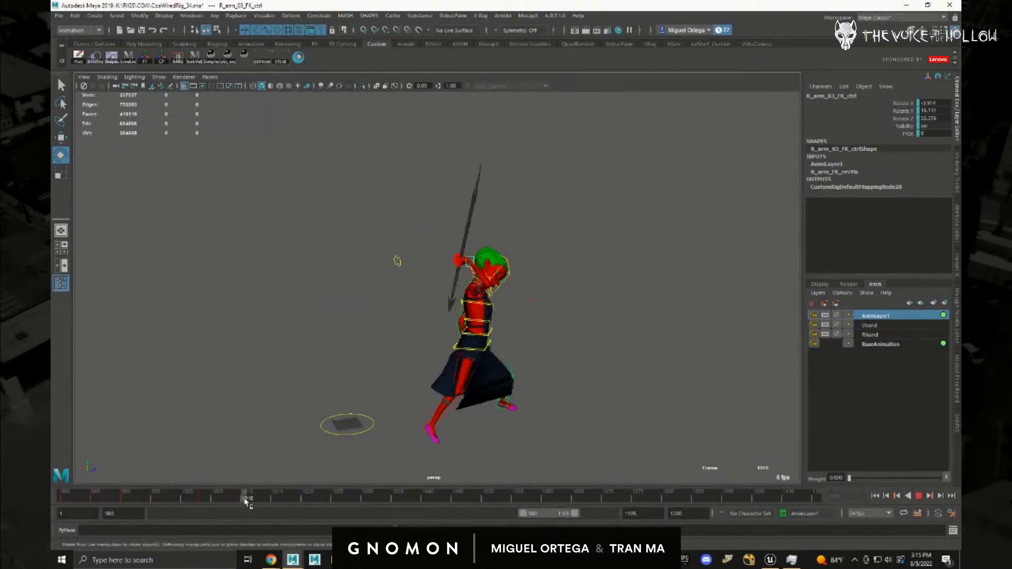
# - Try to rotate the right wrist at frame 1011 to reorient the spear above the head, and play back the motion
pyautogui.moveTo(249, 500); pyautogui.dragTo(249, 500)
pyautogui.keyDown('alt'); pyautogui.moveTo(553, 314); pyautogui.dragTo(635, 328, button='right'); pyautogui.keyUp('alt')
pyautogui.keyDown('alt'); pyautogui.moveTo(635, 328); pyautogui.dragTo(485, 364, button='middle'); pyautogui.keyUp('alt')
pyautogui.keyDown('alt'); pyautogui.moveTo(485, 364); pyautogui.dragTo(770, 352, button='right'); pyautogui.keyUp('alt')
pyautogui.keyDown('alt'); pyautogui.moveTo(770, 352); pyautogui.dragTo(575, 330); pyautogui.keyUp('alt')
pyautogui.keyDown('alt'); pyautogui.moveTo(574, 330); pyautogui.dragTo(504, 263, button='right'); pyautogui.keyUp('alt')
pyautogui.keyDown('alt'); pyautogui.moveTo(503, 264); pyautogui.dragTo(501, 395, button='middle'); pyautogui.keyUp('alt')
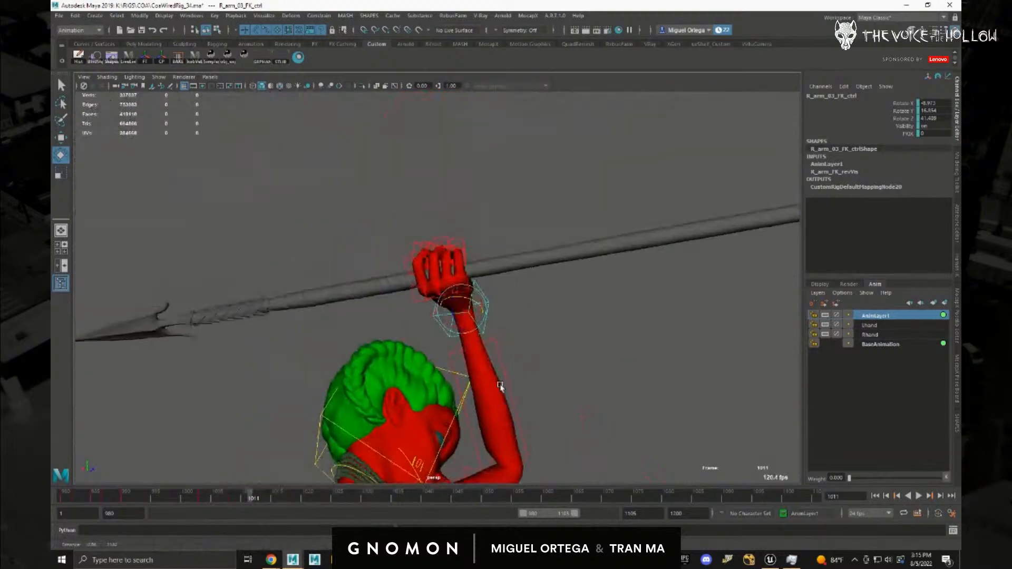
pyautogui.keyDown('alt'); pyautogui.moveTo(501, 395); pyautogui.dragTo(501, 321, button='right'); pyautogui.keyUp('alt')
pyautogui.moveTo(482, 302)
pyautogui.mouseDown()
pyautogui.moveTo(464, 292)
pyautogui.moveTo(468, 305)
pyautogui.mouseUp()
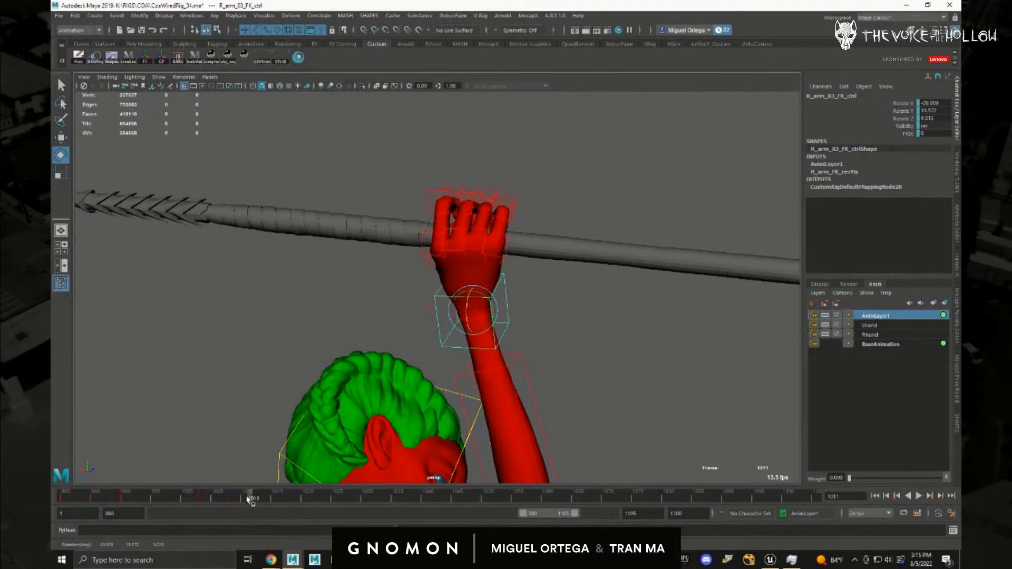
pyautogui.hotkey('alt', 'v')
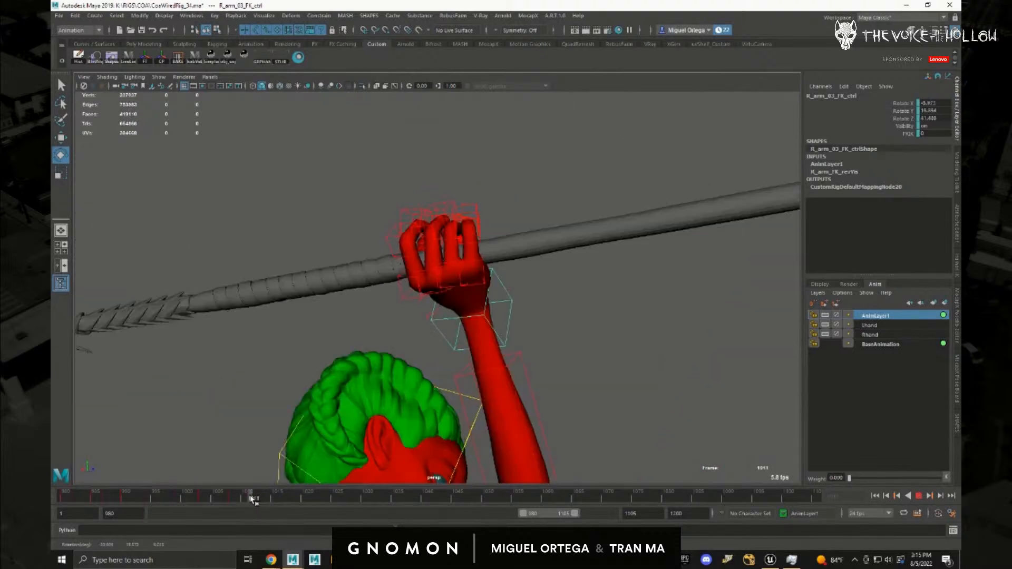
# - Compare frames 1012 and 1011, and try again to rotate the wrist at frame 1011 so the spear lies level
pyautogui.keyDown('alt'); pyautogui.moveTo(560, 350); pyautogui.dragTo(510, 299, button='right'); pyautogui.keyUp('alt')
pyautogui.keyDown('alt'); pyautogui.moveTo(510, 299); pyautogui.dragTo(487, 302); pyautogui.keyUp('alt')
pyautogui.click(254, 497)
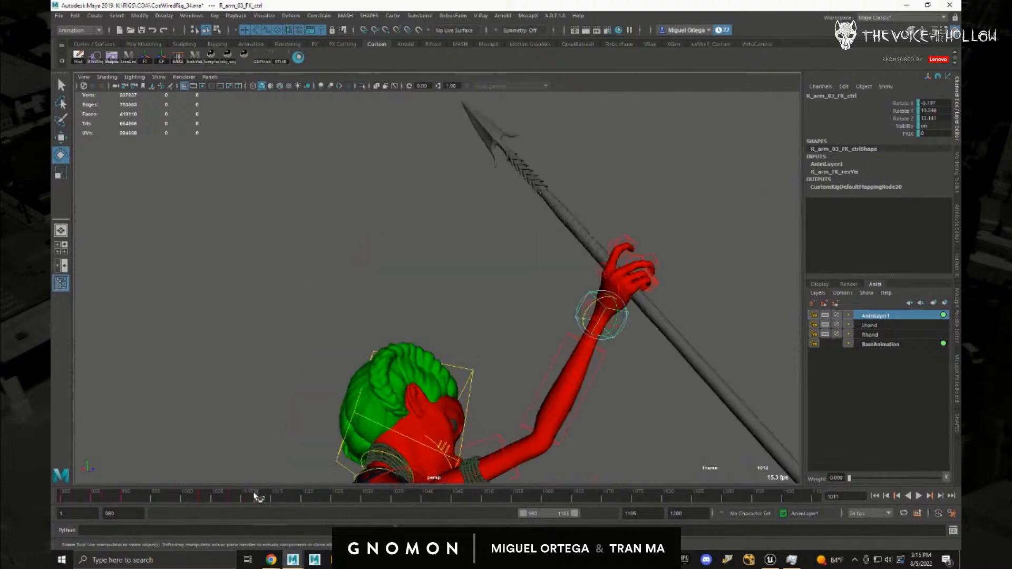
pyautogui.click(251, 495)
pyautogui.keyDown('alt'); pyautogui.moveTo(528, 379); pyautogui.dragTo(499, 334, button='right'); pyautogui.keyUp('alt')
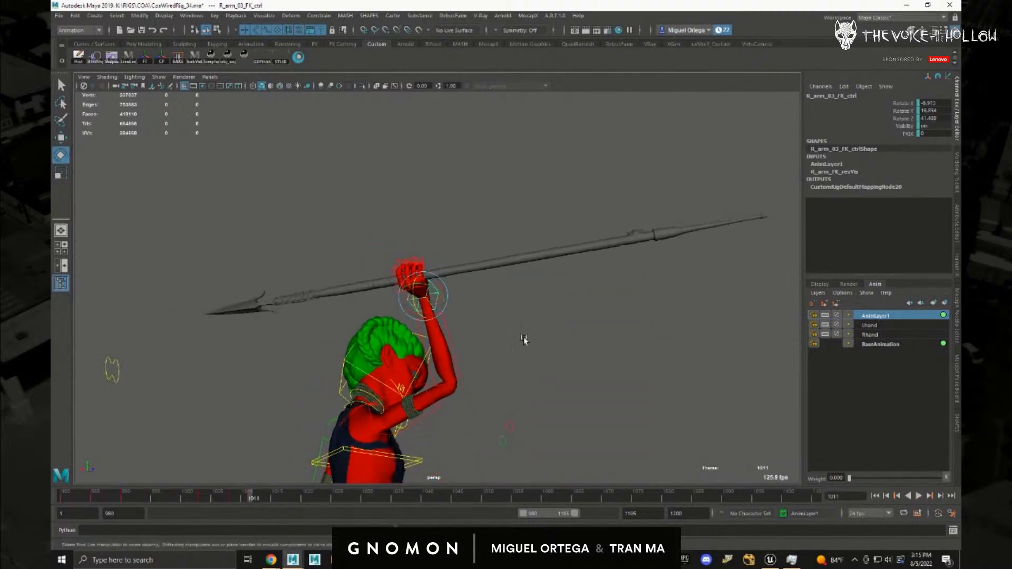
pyautogui.moveTo(434, 290); pyautogui.dragTo(434, 299)
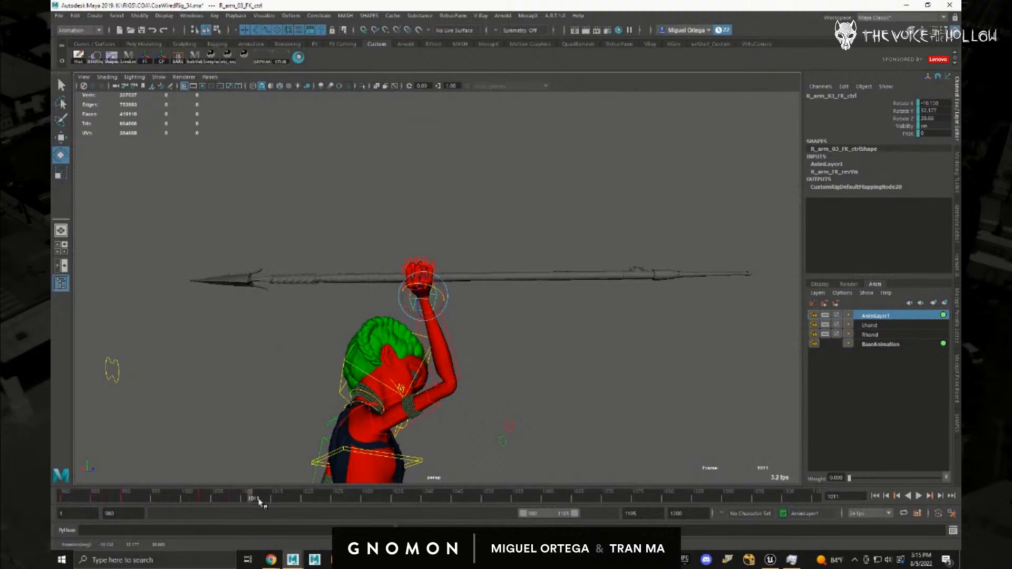
pyautogui.moveTo(249, 500)
pyautogui.mouseDown()
pyautogui.moveTo(235, 501)
pyautogui.moveTo(252, 499)
pyautogui.mouseUp()
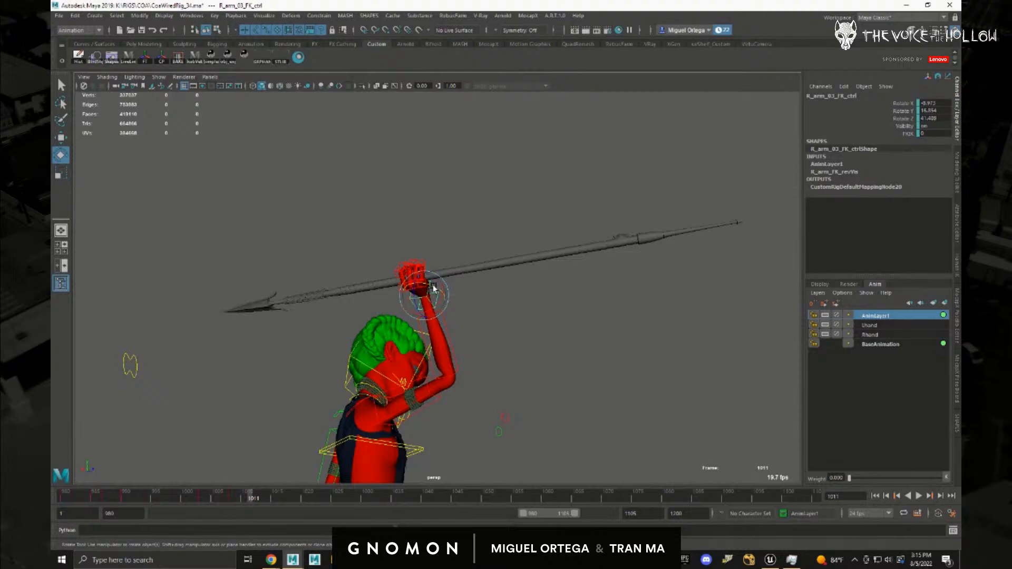
# - Rotate the right wrist at frame 1011 until the spear lies nearly horizontal above the head
pyautogui.moveTo(435, 288); pyautogui.dragTo(437, 290)
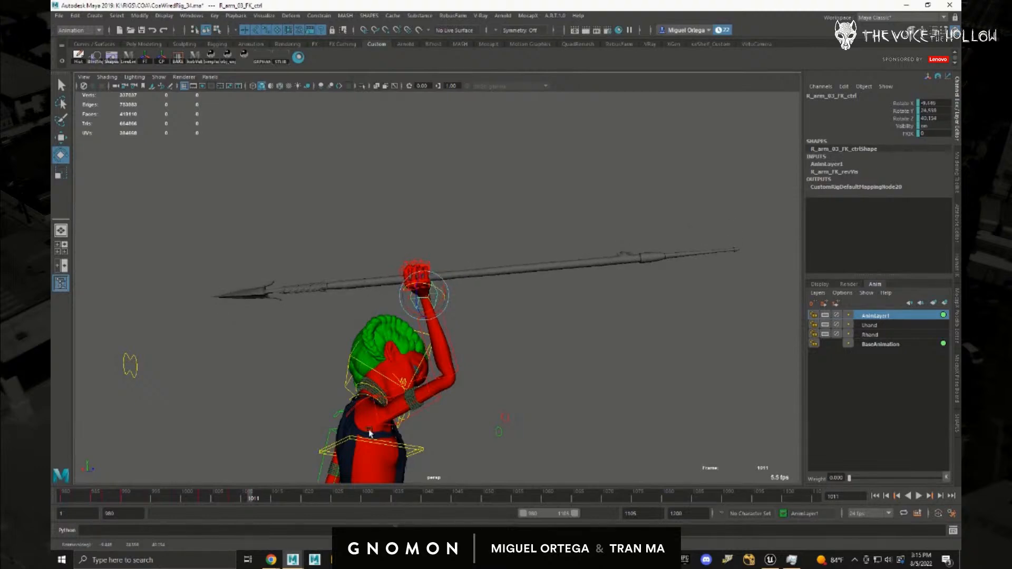
pyautogui.moveTo(247, 498); pyautogui.dragTo(252, 498)
pyautogui.moveTo(435, 287); pyautogui.dragTo(437, 291)
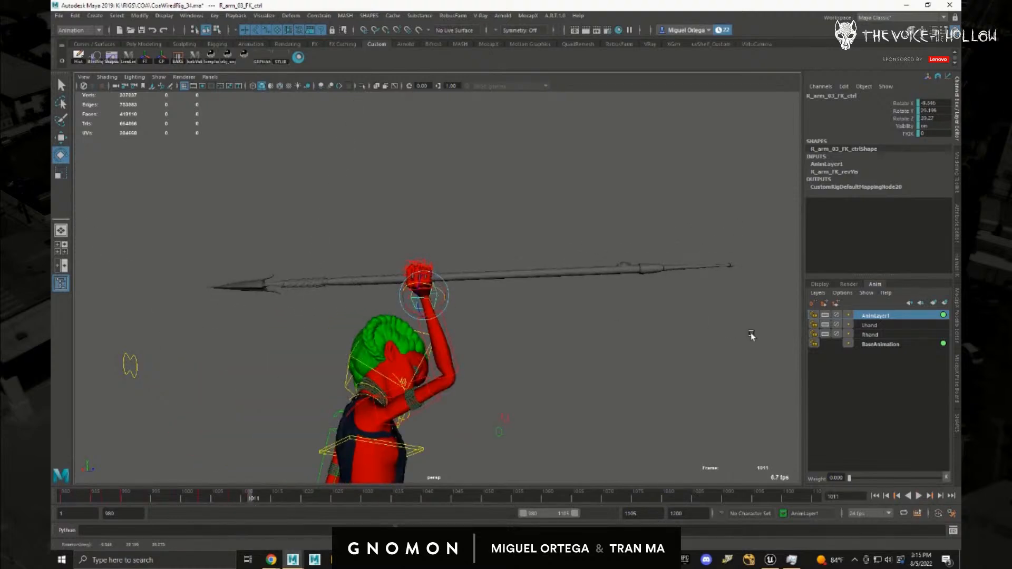
# - Refine the right wrist's rotation at frame 1011 to adjust the spear's direction above the head
pyautogui.moveTo(257, 498); pyautogui.dragTo(253, 500)
pyautogui.keyDown('alt'); pyautogui.moveTo(539, 312); pyautogui.dragTo(602, 356, button='right'); pyautogui.keyUp('alt')
pyautogui.moveTo(428, 298); pyautogui.dragTo(360, 442)
pyautogui.moveTo(253, 494); pyautogui.dragTo(252, 499)
pyautogui.keyDown('alt'); pyautogui.moveTo(572, 356); pyautogui.dragTo(477, 284); pyautogui.keyUp('alt')
pyautogui.press('w')
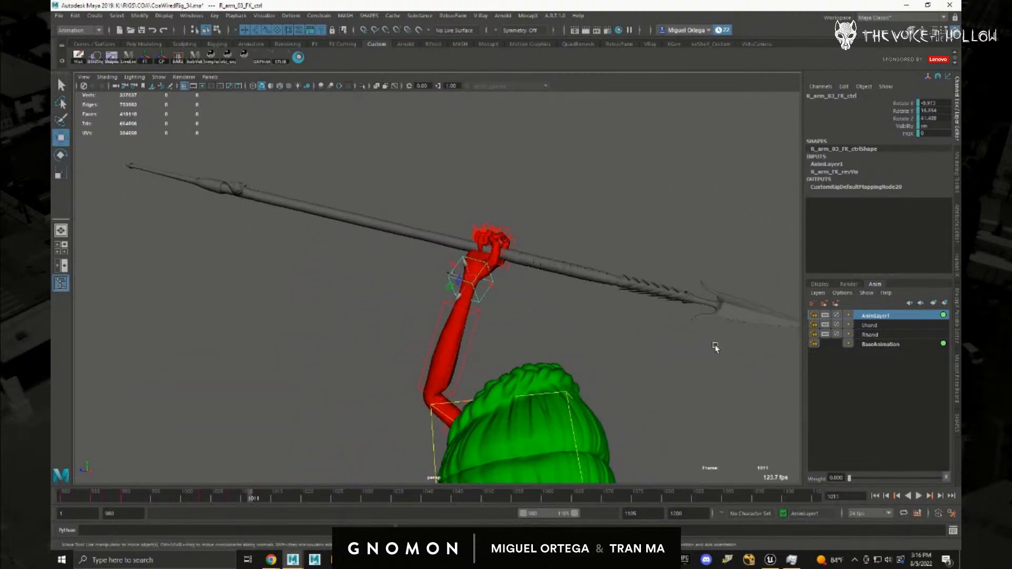
# - Raise the weight of AnimLayer1 to 1.000 and check the wrist pose around frame 1011
pyautogui.moveTo(849, 478); pyautogui.dragTo(941, 478)
pyautogui.keyDown('alt'); pyautogui.moveTo(583, 405); pyautogui.dragTo(510, 363); pyautogui.keyUp('alt')
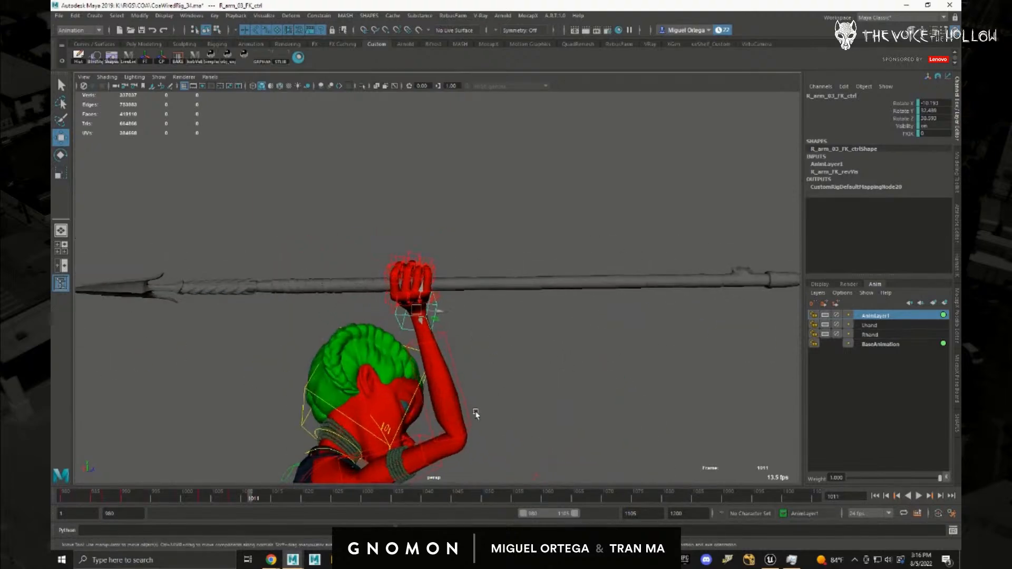
pyautogui.moveTo(246, 496)
pyautogui.mouseDown()
pyautogui.moveTo(203, 499)
pyautogui.moveTo(310, 509)
pyautogui.moveTo(288, 518)
pyautogui.moveTo(252, 499)
pyautogui.mouseUp()
pyautogui.scroll(-4, 460, 416)
pyautogui.keyDown('alt'); pyautogui.moveTo(391, 389); pyautogui.dragTo(515, 319); pyautogui.keyUp('alt')
# - Key the spear's transforms at frame 1011 while it is level in the hand
pyautogui.click(486, 255)
pyautogui.keyDown('alt'); pyautogui.moveTo(516, 318); pyautogui.dragTo(557, 348, button='right'); pyautogui.keyUp('alt')
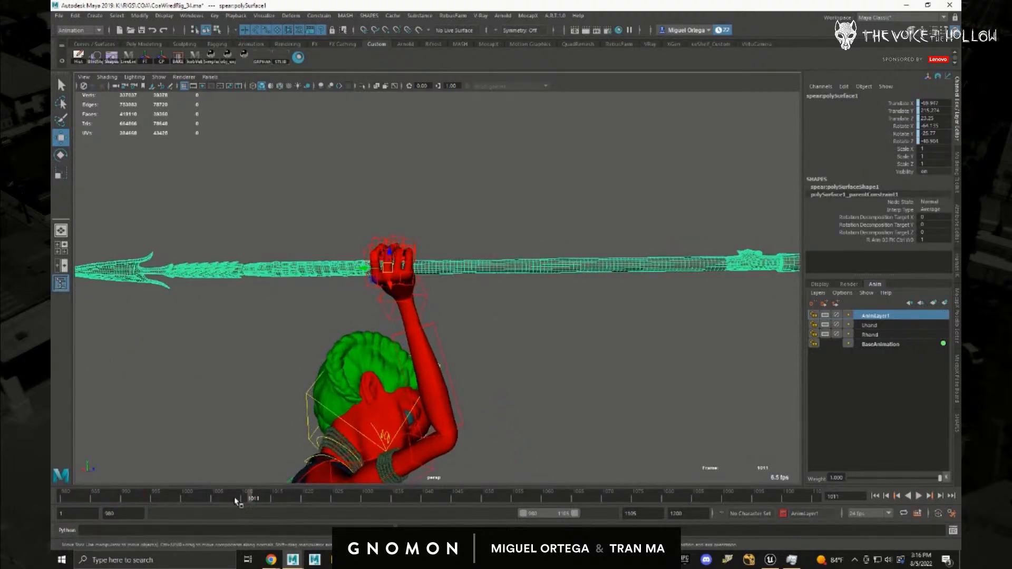
pyautogui.moveTo(252, 498); pyautogui.dragTo(250, 499)
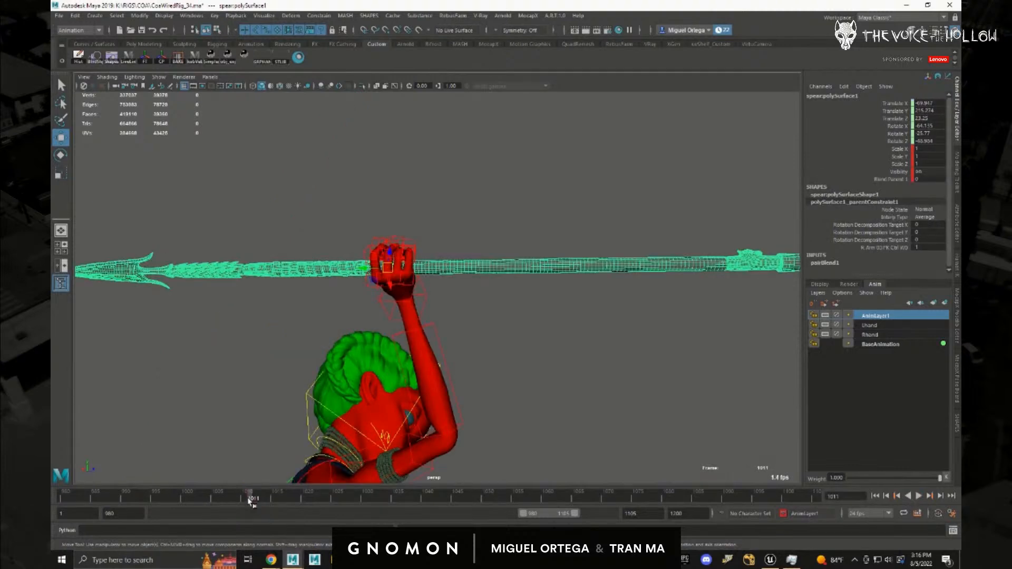
pyautogui.moveTo(250, 498); pyautogui.dragTo(249, 499)
pyautogui.hotkey('ctrl', 'z')
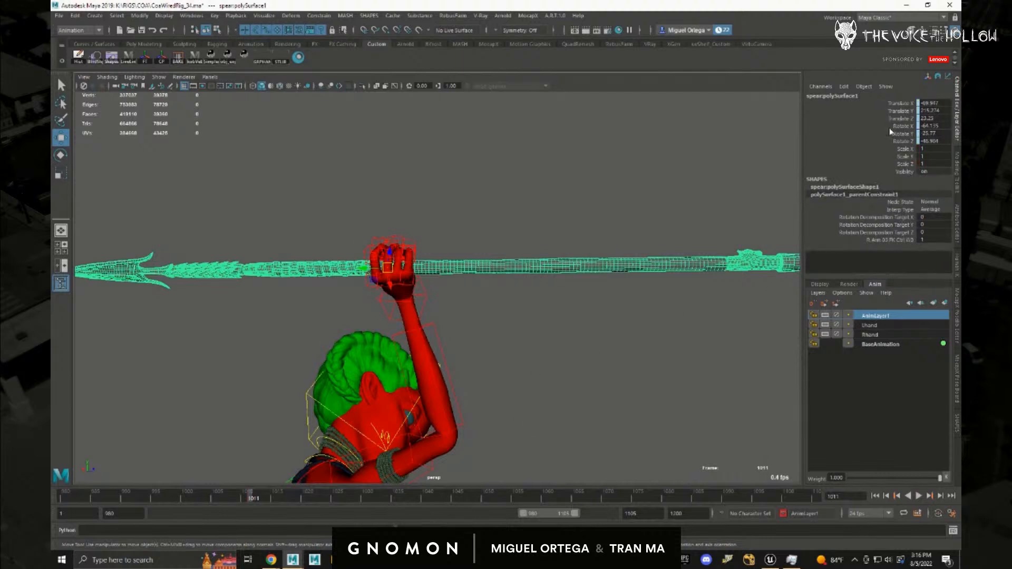
pyautogui.hotkey('alt', 'v')
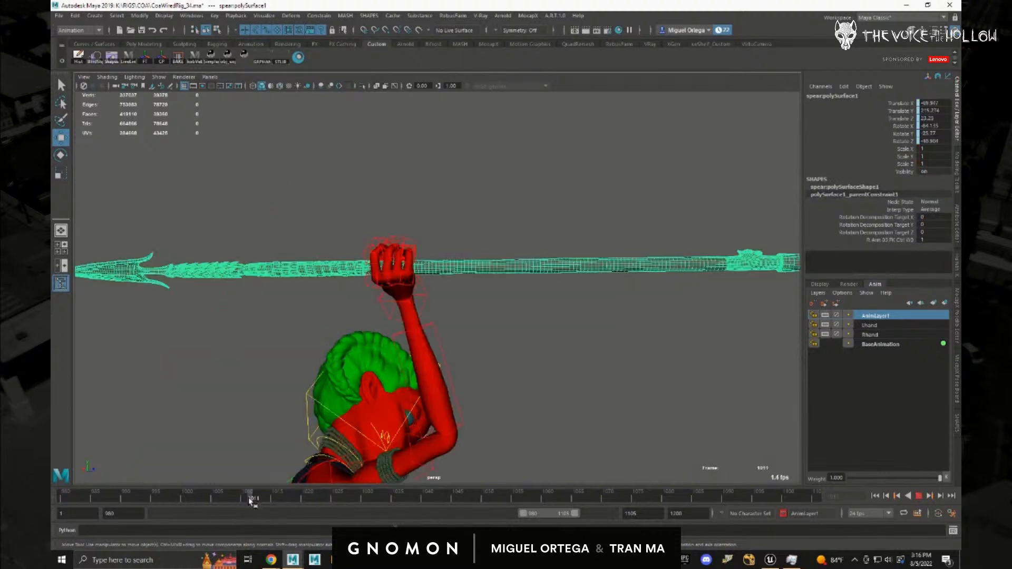
pyautogui.moveTo(250, 502)
pyautogui.mouseDown()
pyautogui.moveTo(240, 503)
pyautogui.moveTo(250, 506)
pyautogui.mouseUp()
pyautogui.hotkey('alt', 'v')
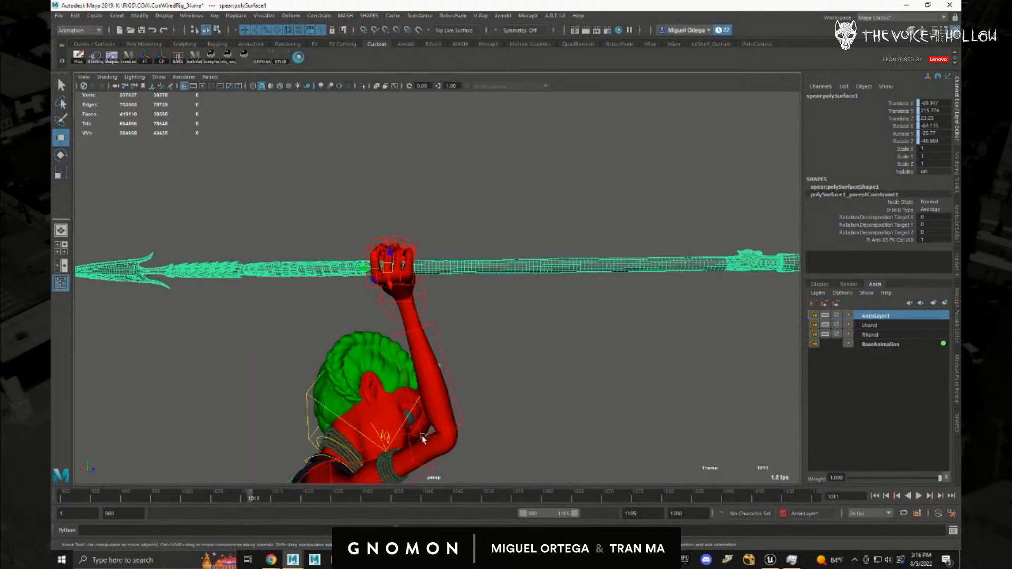
pyautogui.press('s')
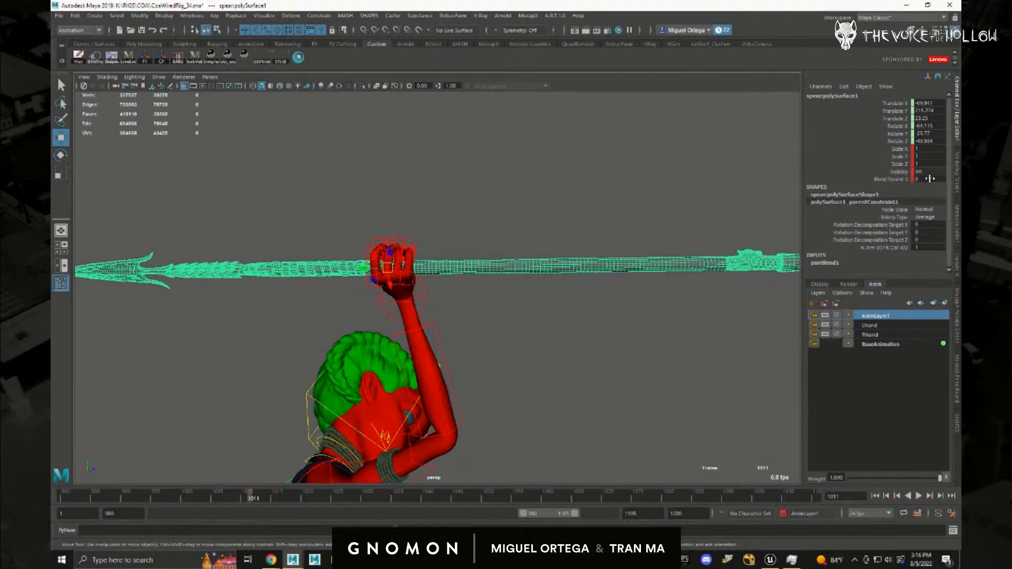
pyautogui.moveTo(250, 497); pyautogui.dragTo(251, 497)
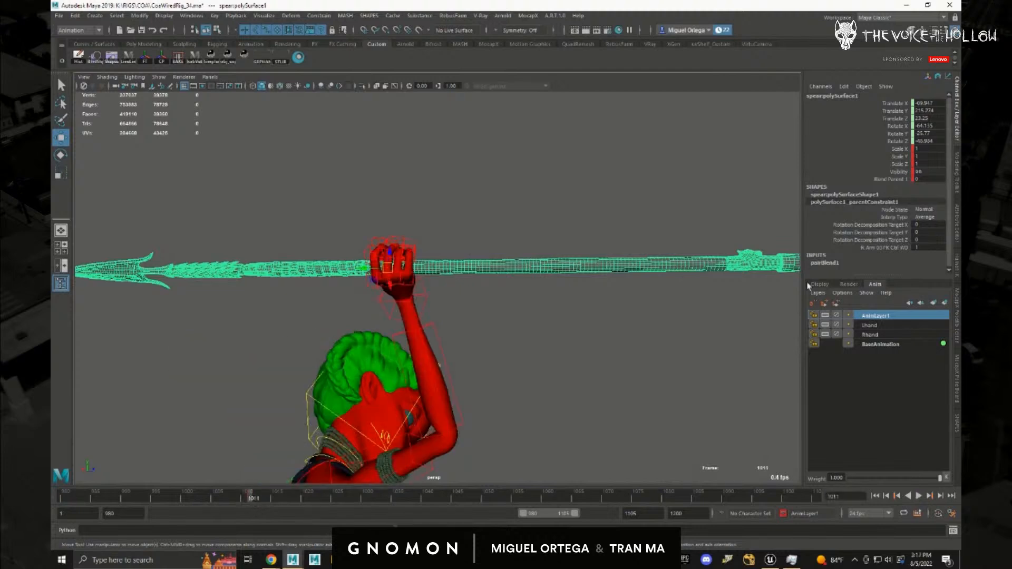
# - Set the spear's Blend Parent 1 to 1 at frame 1011 and key only that channel
pyautogui.doubleClick(926, 179)
pyautogui.write('1')
pyautogui.press('Return')
pyautogui.moveTo(251, 499); pyautogui.dragTo(252, 499)
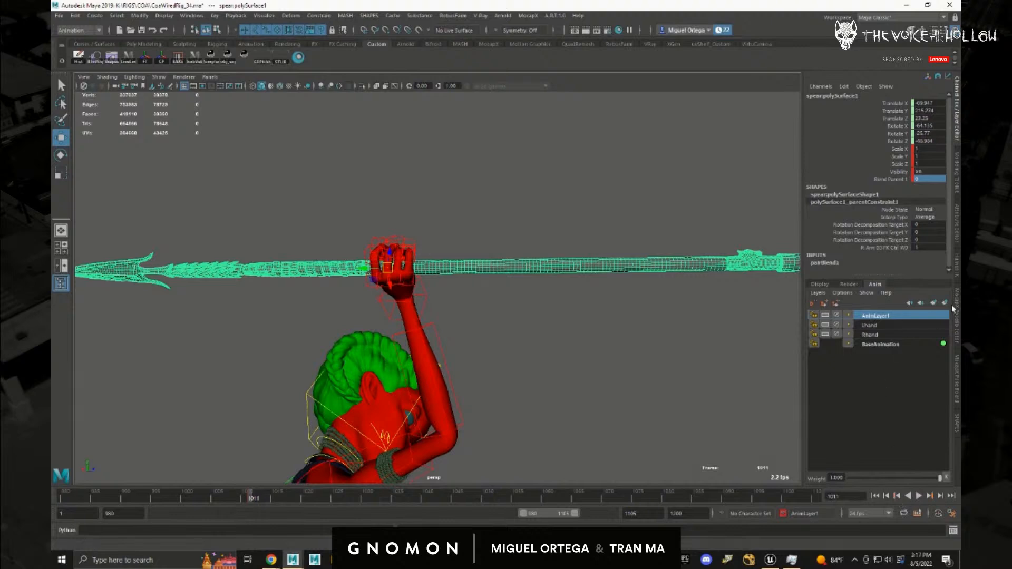
pyautogui.doubleClick(930, 179)
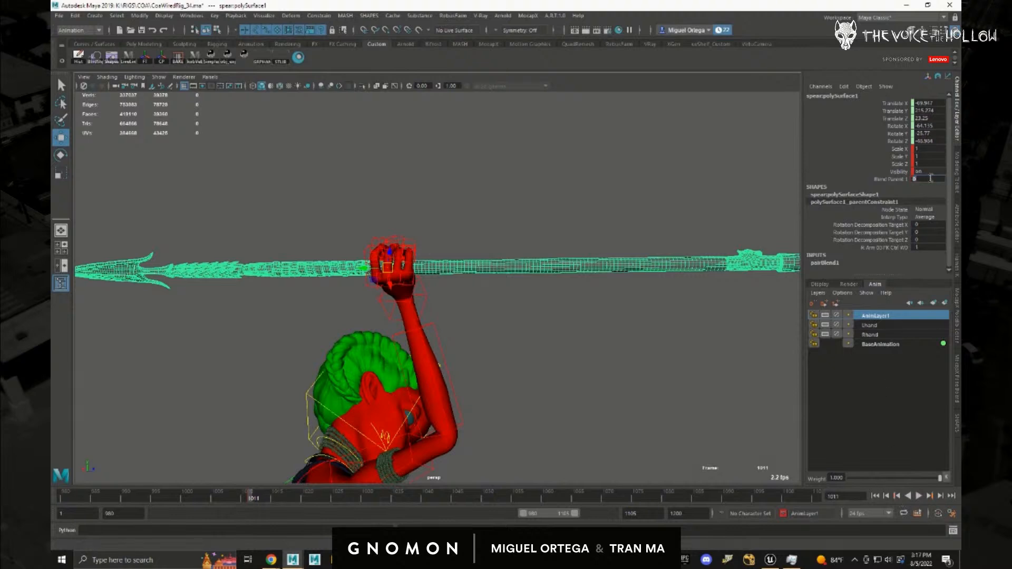
pyautogui.click(900, 179)
pyautogui.rightClick(900, 180)
pyautogui.click(897, 201)
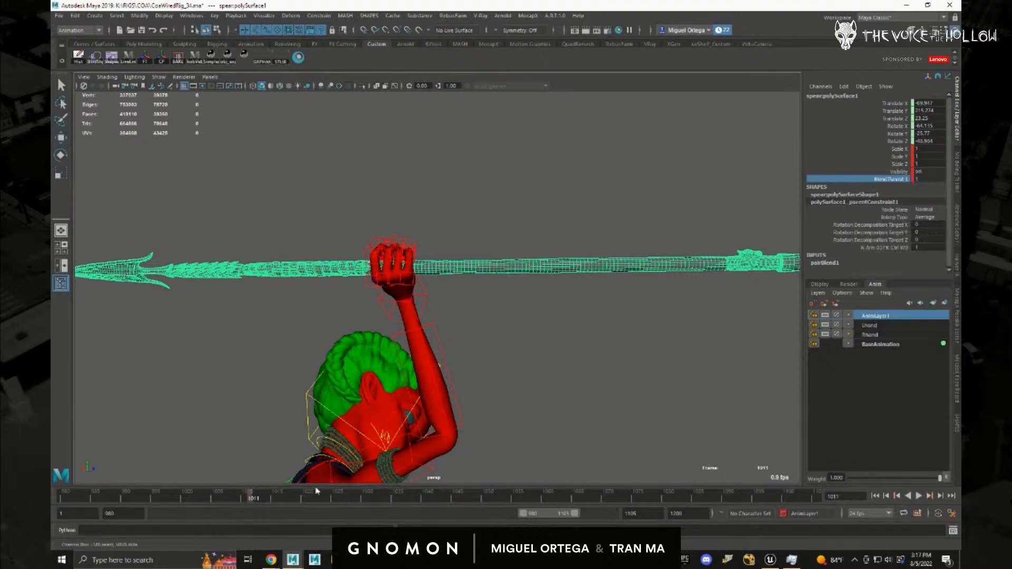
# - Set the spear's Blend Parent 1 to 0 at frame 1012 and key it to release the spear from the hand
pyautogui.moveTo(247, 502); pyautogui.dragTo(256, 503)
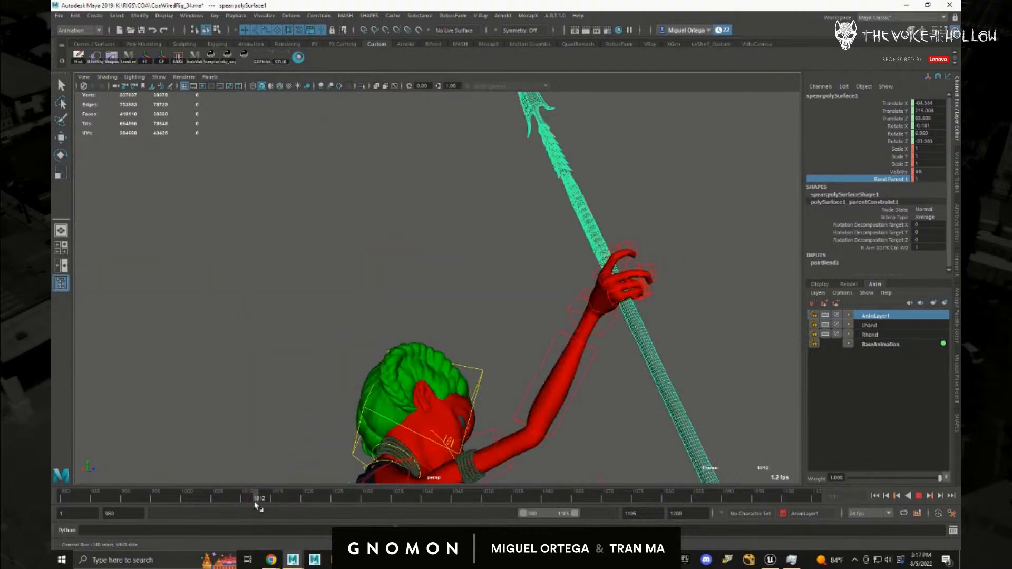
pyautogui.click(928, 179)
pyautogui.write('0')
pyautogui.press('Return')
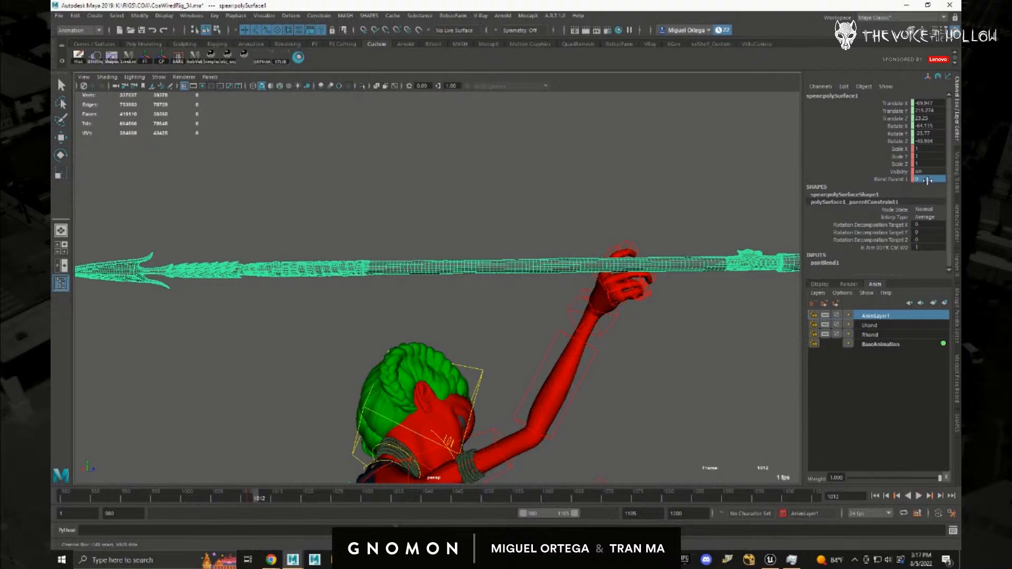
pyautogui.click(904, 179)
pyautogui.rightClick(904, 179)
pyautogui.click(895, 197)
pyautogui.moveTo(251, 500)
pyautogui.mouseDown()
pyautogui.moveTo(204, 498)
pyautogui.moveTo(271, 501)
pyautogui.moveTo(258, 500)
pyautogui.mouseUp()
# - Slide the spear forward along its length at frame 1012, comparing its position with frame 1011
pyautogui.keyDown('alt'); pyautogui.moveTo(501, 337); pyautogui.dragTo(422, 341, button='right'); pyautogui.keyUp('alt')
pyautogui.keyDown('alt'); pyautogui.moveTo(513, 345); pyautogui.dragTo(451, 343, button='middle'); pyautogui.keyUp('alt')
pyautogui.press('w')
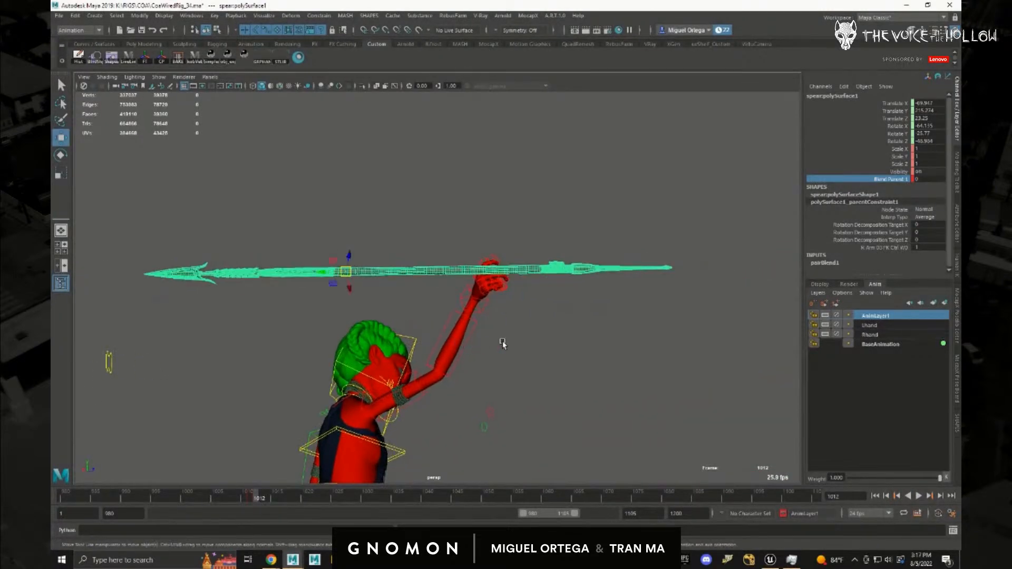
pyautogui.keyDown('alt'); pyautogui.moveTo(501, 344); pyautogui.dragTo(471, 343, button='right'); pyautogui.keyUp('alt')
pyautogui.moveTo(335, 279); pyautogui.dragTo(497, 281)
pyautogui.keyDown('alt'); pyautogui.moveTo(404, 350); pyautogui.dragTo(343, 325); pyautogui.keyUp('alt')
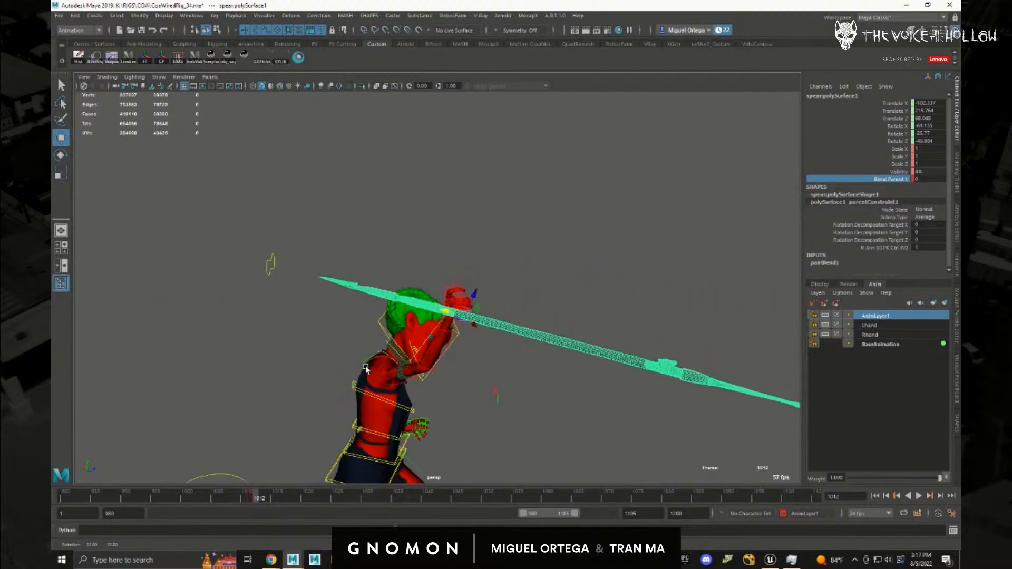
pyautogui.keyDown('alt'); pyautogui.moveTo(484, 352); pyautogui.dragTo(385, 359); pyautogui.keyUp('alt')
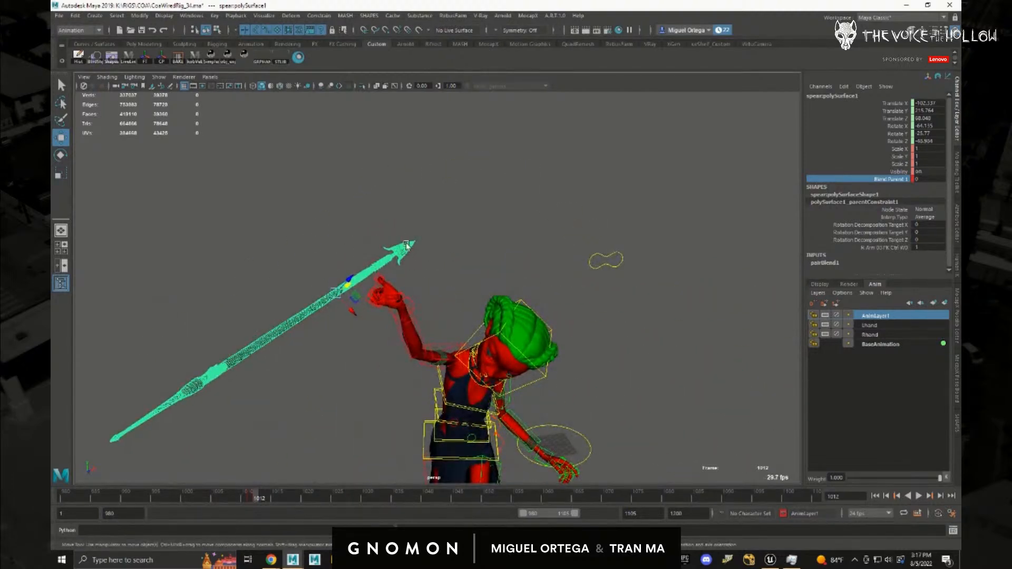
pyautogui.keyDown('alt'); pyautogui.moveTo(447, 314); pyautogui.dragTo(519, 323); pyautogui.keyUp('alt')
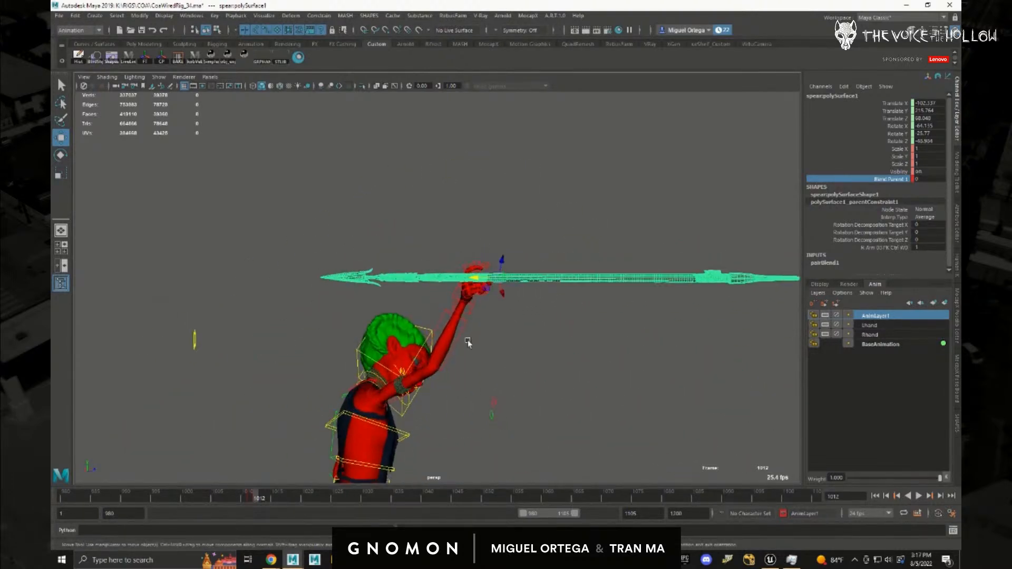
pyautogui.moveTo(475, 279); pyautogui.dragTo(491, 278)
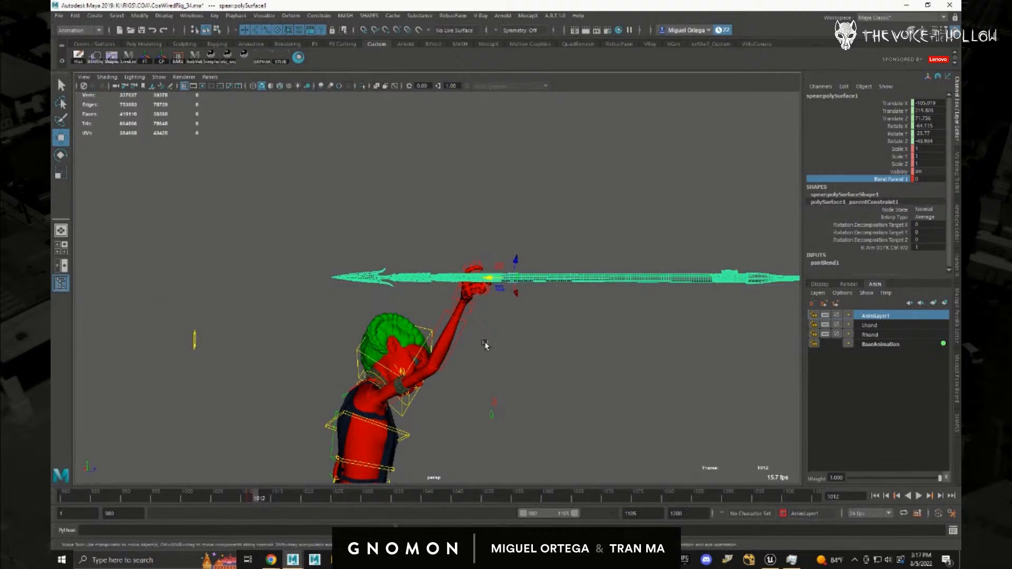
pyautogui.click(253, 500)
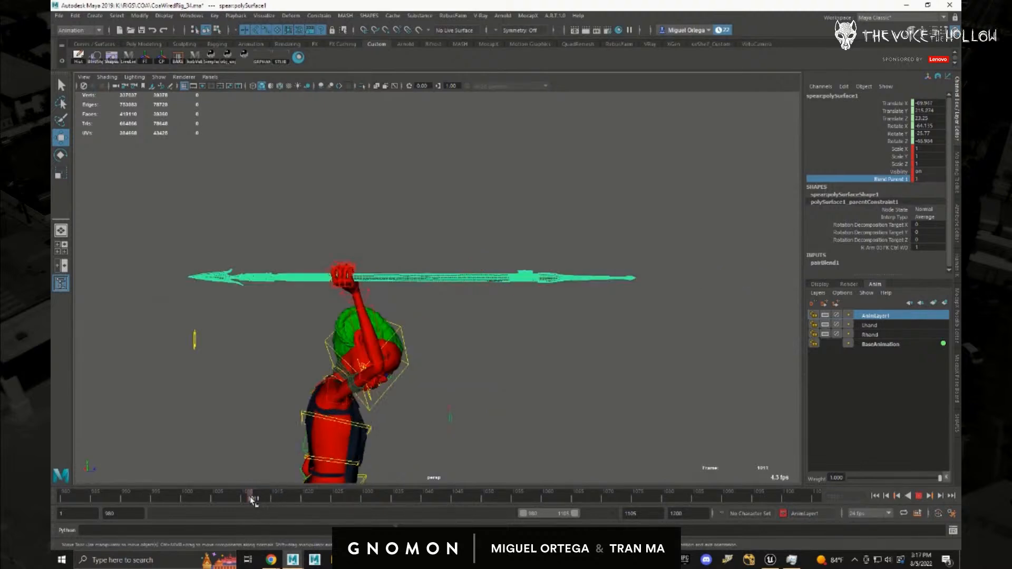
pyautogui.click(257, 499)
pyautogui.moveTo(317, 280); pyautogui.dragTo(389, 289)
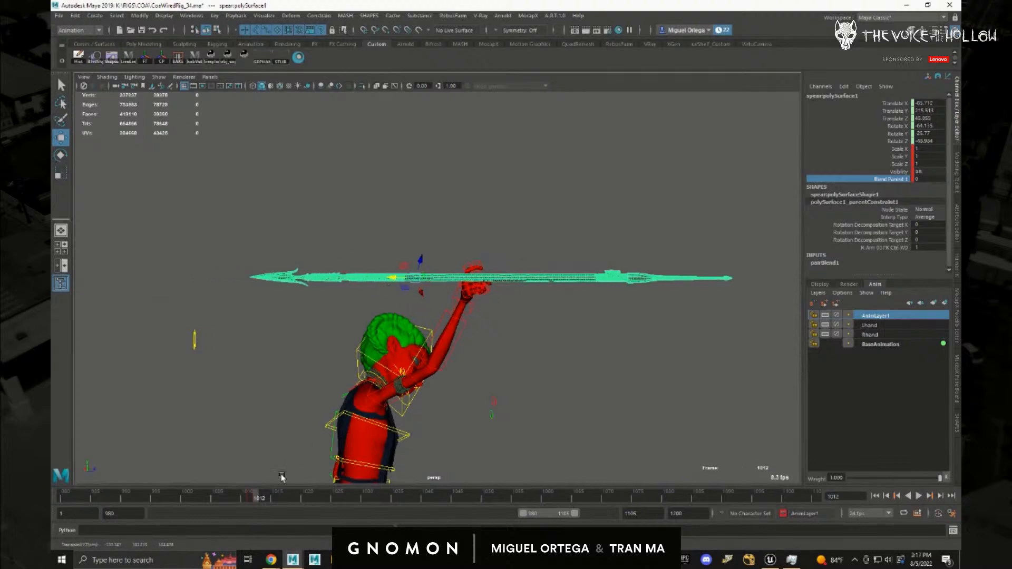
# - Move the spear forward, well ahead of the character, at frame 1015 and key it
pyautogui.moveTo(259, 498)
pyautogui.mouseDown()
pyautogui.moveTo(247, 499)
pyautogui.moveTo(277, 497)
pyautogui.mouseUp()
pyautogui.moveTo(404, 285); pyautogui.dragTo(756, 293)
pyautogui.press('s')
pyautogui.moveTo(273, 501)
pyautogui.mouseDown()
pyautogui.moveTo(221, 499)
pyautogui.moveTo(288, 502)
pyautogui.moveTo(275, 498)
pyautogui.mouseUp()
pyautogui.keyDown('alt'); pyautogui.moveTo(587, 402); pyautogui.dragTo(566, 363, button='right'); pyautogui.keyUp('alt')
pyautogui.keyDown('alt'); pyautogui.moveTo(567, 364); pyautogui.dragTo(488, 370, button='middle'); pyautogui.keyUp('alt')
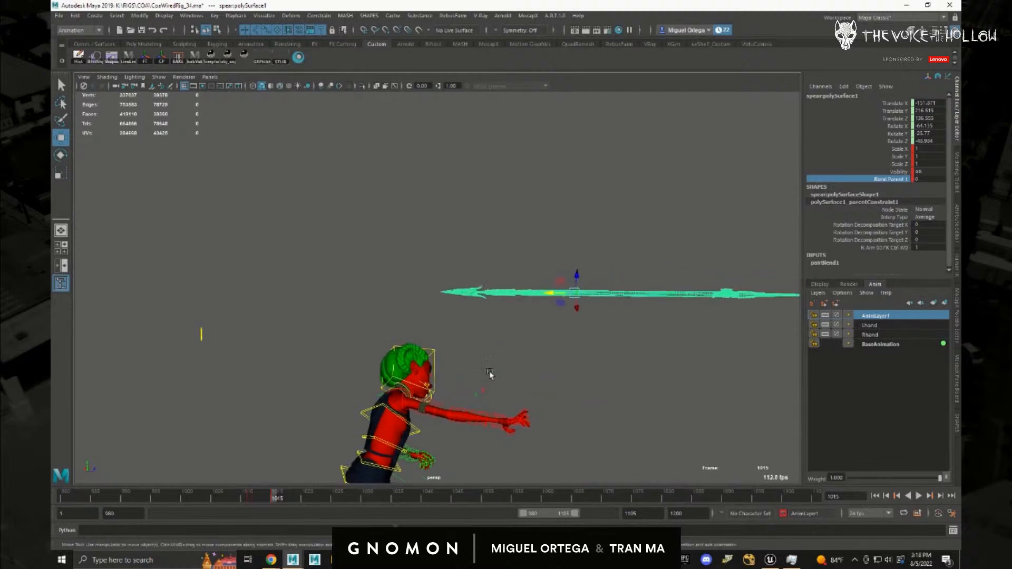
# - Push the spear much farther forward at frame 1015 and scrub the following frames to judge its speed
pyautogui.moveTo(538, 299); pyautogui.dragTo(648, 298)
pyautogui.keyDown('alt'); pyautogui.moveTo(750, 341); pyautogui.dragTo(660, 330, button='right'); pyautogui.keyUp('alt')
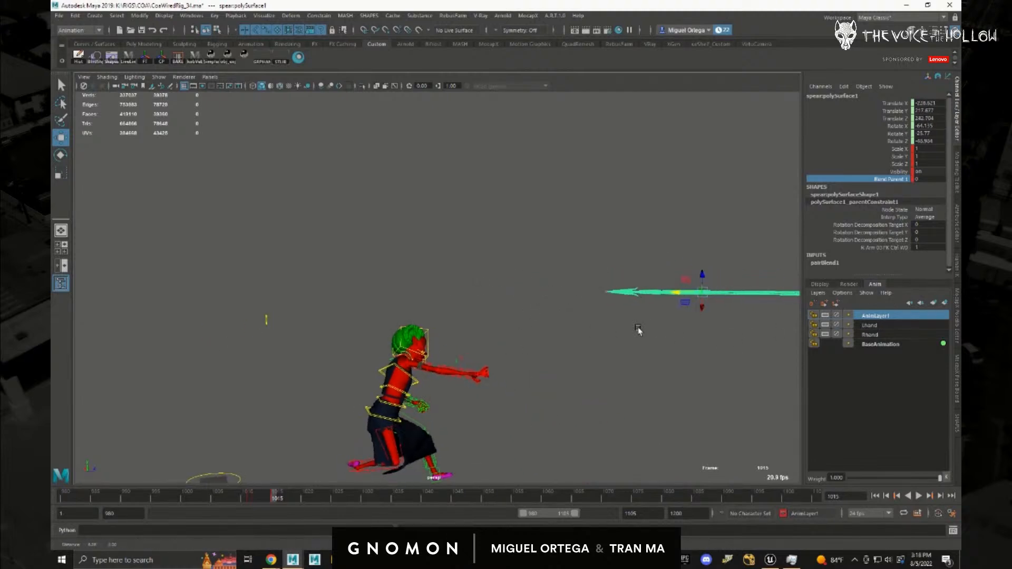
pyautogui.keyDown('alt'); pyautogui.moveTo(660, 330); pyautogui.dragTo(600, 330, button='middle'); pyautogui.keyUp('alt')
pyautogui.moveTo(603, 294); pyautogui.dragTo(751, 295)
pyautogui.moveTo(299, 500); pyautogui.dragTo(275, 501)
pyautogui.keyDown('alt'); pyautogui.moveTo(574, 436); pyautogui.dragTo(500, 442, button='middle'); pyautogui.keyUp('alt')
# - Lower the spear slightly at frame 1015
pyautogui.rightClick(694, 310)
pyautogui.press('e')
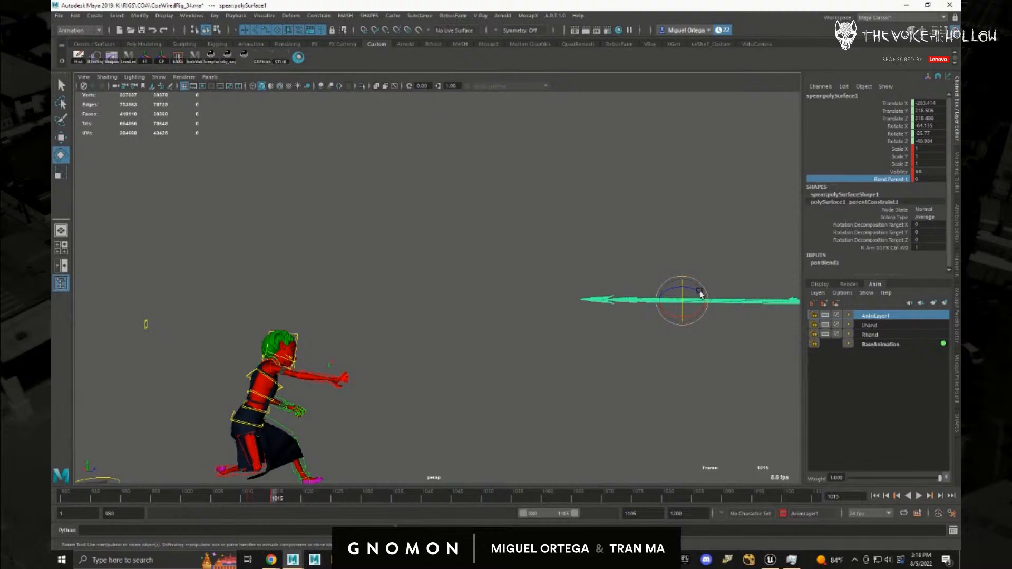
pyautogui.press('w')
pyautogui.moveTo(684, 280); pyautogui.dragTo(684, 287)
# - Rotate the spear at frame 1015 so it lines up with its flight direction
pyautogui.press('e')
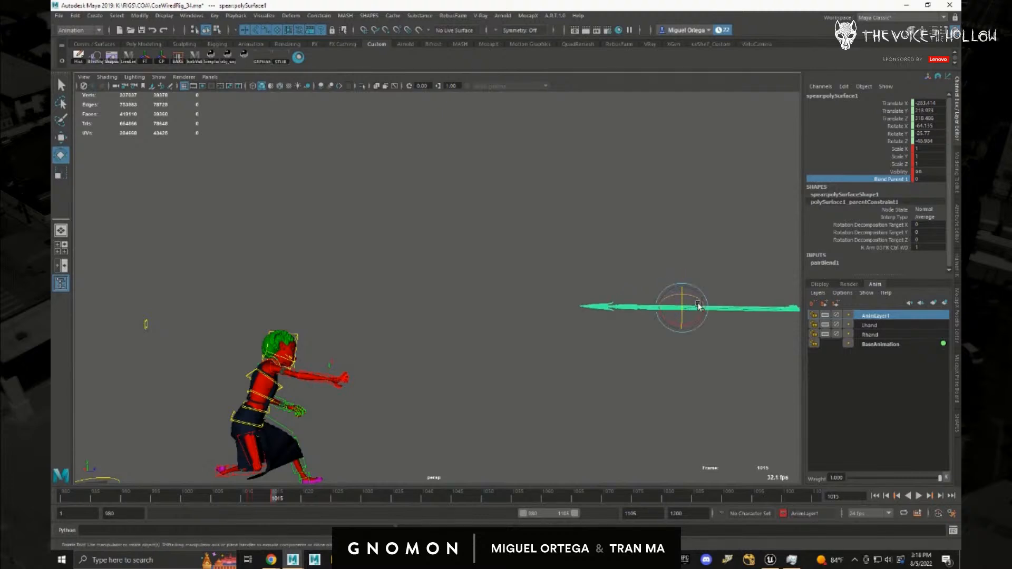
pyautogui.keyDown('alt'); pyautogui.moveTo(713, 334); pyautogui.dragTo(667, 364); pyautogui.keyUp('alt')
pyautogui.press('e')
pyautogui.click(590, 377)
pyautogui.moveTo(591, 377); pyautogui.dragTo(564, 389)
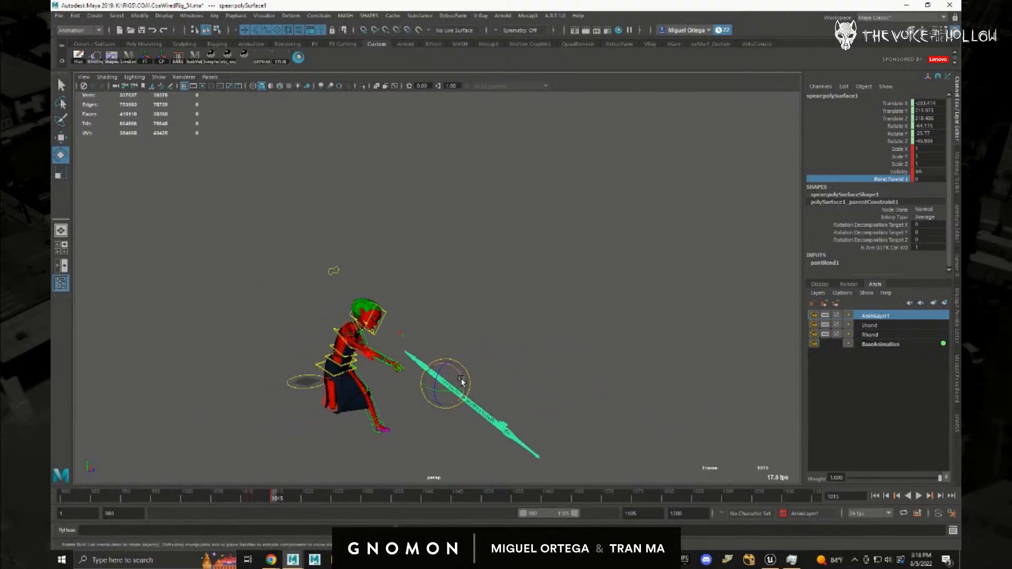
pyautogui.press('e')
pyautogui.moveTo(464, 402); pyautogui.dragTo(429, 394)
pyautogui.keyDown('alt'); pyautogui.moveTo(497, 405); pyautogui.dragTo(500, 403); pyautogui.keyUp('alt')
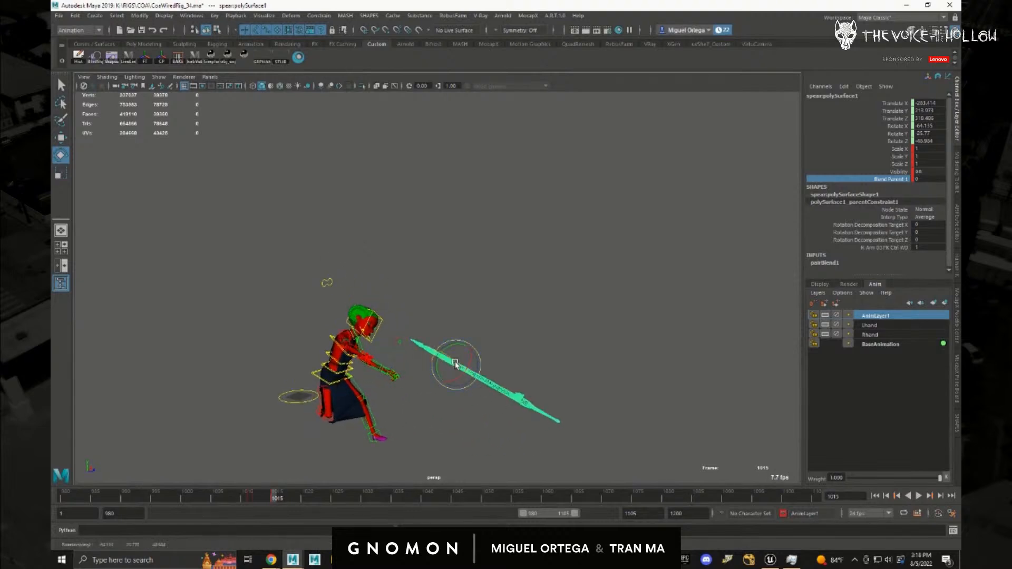
pyautogui.moveTo(455, 363); pyautogui.dragTo(428, 373)
# - Move the spear farther ahead of the character and shift its frame 1015 key to frame 1023
pyautogui.moveTo(271, 499)
pyautogui.mouseDown()
pyautogui.moveTo(245, 495)
pyautogui.moveTo(290, 495)
pyautogui.moveTo(264, 494)
pyautogui.moveTo(276, 495)
pyautogui.mouseUp()
pyautogui.keyDown('alt'); pyautogui.moveTo(414, 461); pyautogui.dragTo(767, 303); pyautogui.keyUp('alt')
pyautogui.press('w')
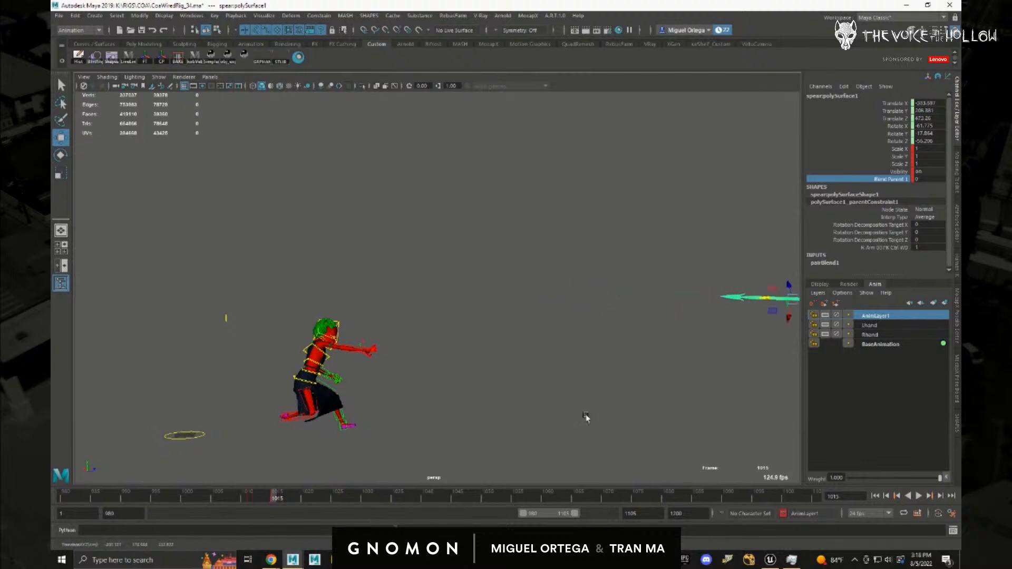
pyautogui.moveTo(287, 500)
pyautogui.mouseDown()
pyautogui.moveTo(248, 498)
pyautogui.moveTo(319, 501)
pyautogui.moveTo(248, 499)
pyautogui.moveTo(295, 499)
pyautogui.mouseUp()
pyautogui.keyDown('alt'); pyautogui.moveTo(472, 412); pyautogui.dragTo(359, 393); pyautogui.keyUp('alt')
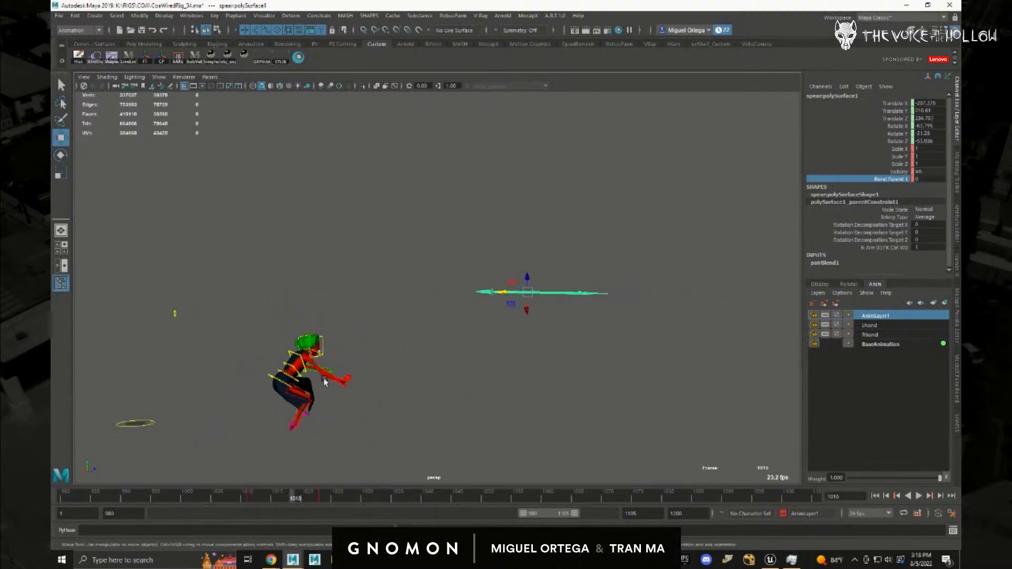
# - Create a motion trail for the spear
pyautogui.click(215, 16)
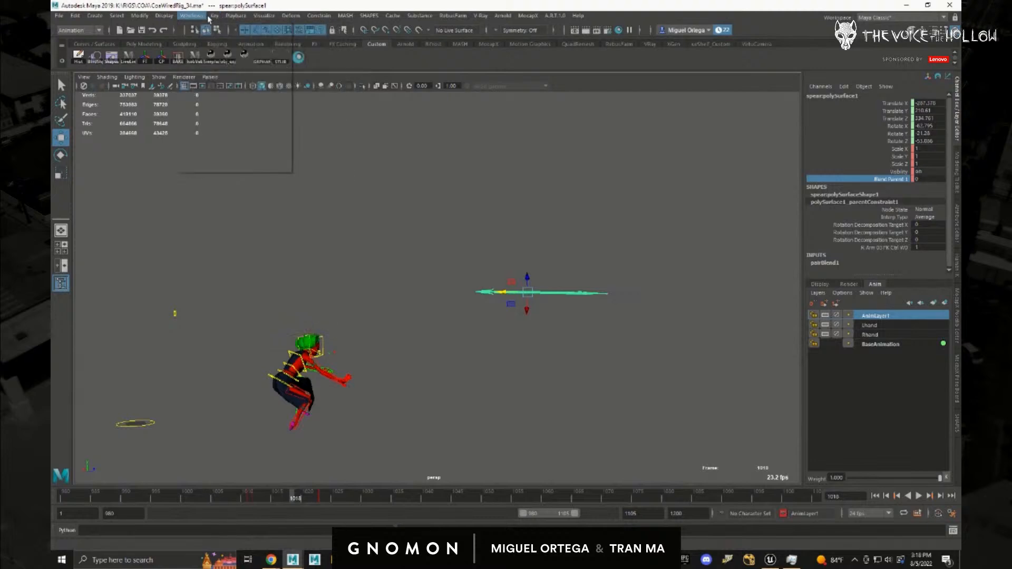
pyautogui.moveTo(264, 15)
pyautogui.click(301, 39)
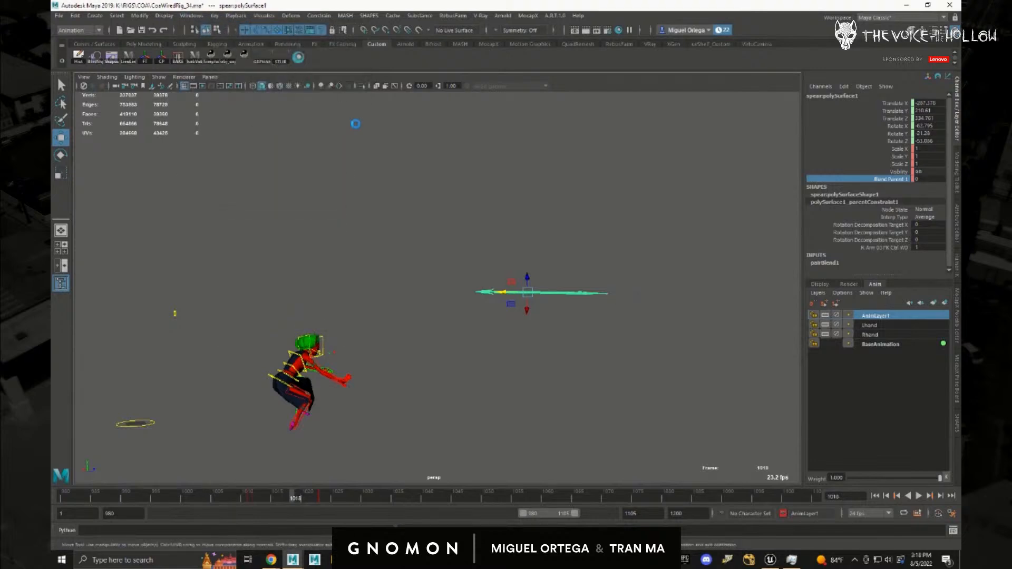
pyautogui.scroll(2, 479, 333)
pyautogui.keyDown('alt'); pyautogui.moveTo(479, 333); pyautogui.dragTo(459, 346); pyautogui.keyUp('alt')
# - Lower the spear at frame 1023 and adjust its height at frame 1017 so the flight path forms a gentle arc
pyautogui.moveTo(299, 503); pyautogui.dragTo(322, 504)
pyautogui.press('w')
pyautogui.moveTo(753, 290); pyautogui.dragTo(733, 291)
pyautogui.moveTo(742, 253); pyautogui.dragTo(741, 275)
pyautogui.moveTo(323, 502); pyautogui.dragTo(290, 500)
pyautogui.moveTo(557, 262)
pyautogui.mouseDown()
pyautogui.moveTo(578, 273)
pyautogui.moveTo(551, 274)
pyautogui.mouseUp()
# - Rotate the spear at frame 1023 to align it with the end of the motion trail
pyautogui.press('e')
pyautogui.moveTo(292, 502); pyautogui.dragTo(324, 498)
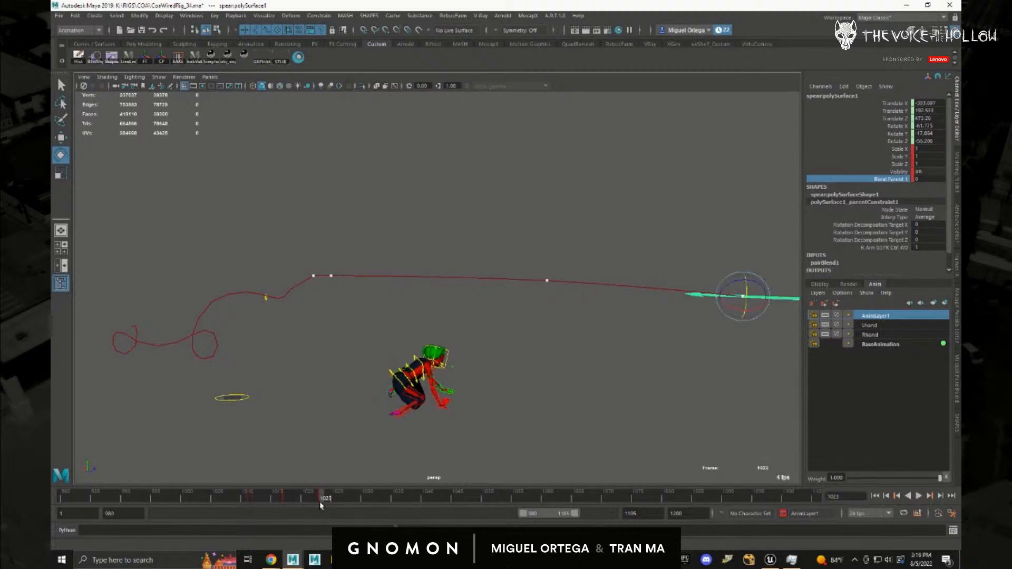
pyautogui.moveTo(760, 285); pyautogui.dragTo(570, 399)
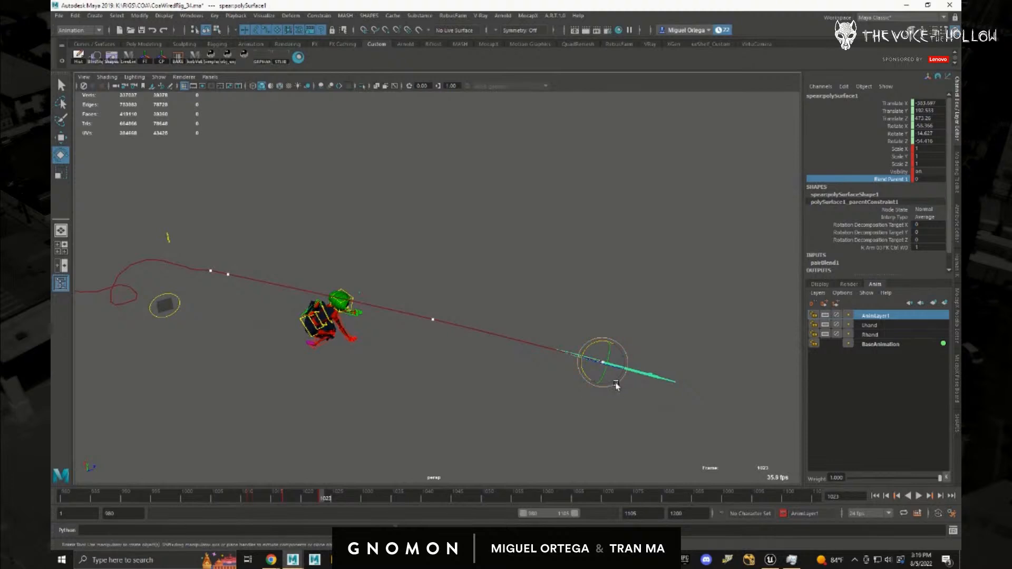
# - Reposition the spear at frame 1017, raising it relative to the motion trail
pyautogui.moveTo(324, 500); pyautogui.dragTo(290, 505)
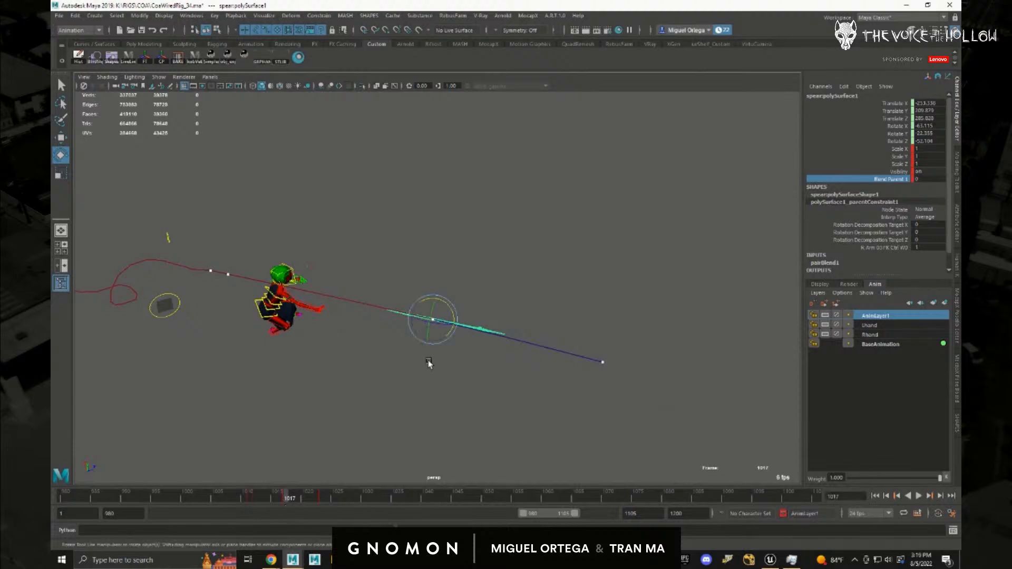
pyautogui.press('w')
pyautogui.moveTo(432, 325); pyautogui.dragTo(437, 299)
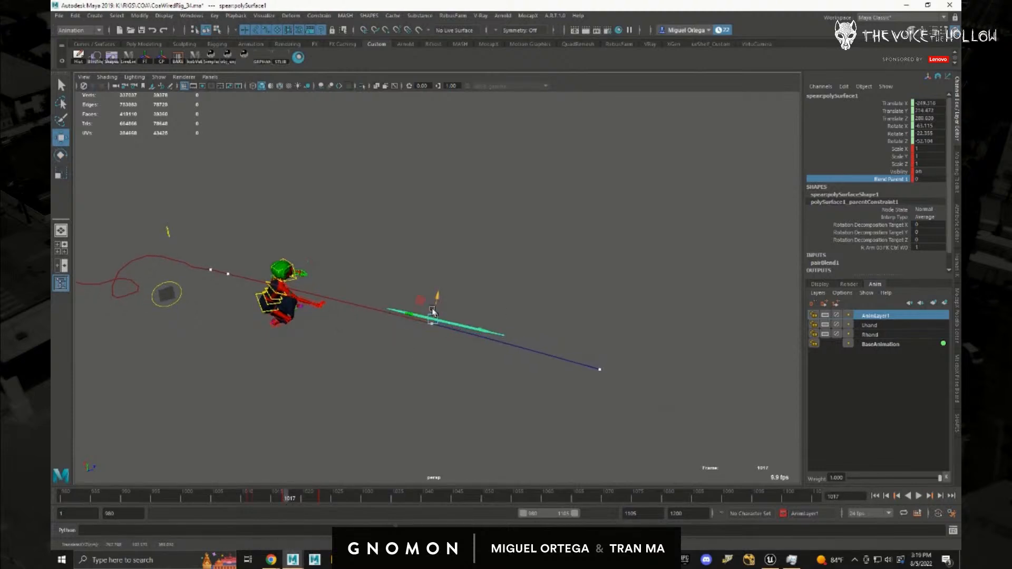
# - Tilt the spear further and lower it slightly at frame 1023 to follow the falling end of the flight path
pyautogui.moveTo(285, 499); pyautogui.dragTo(258, 501)
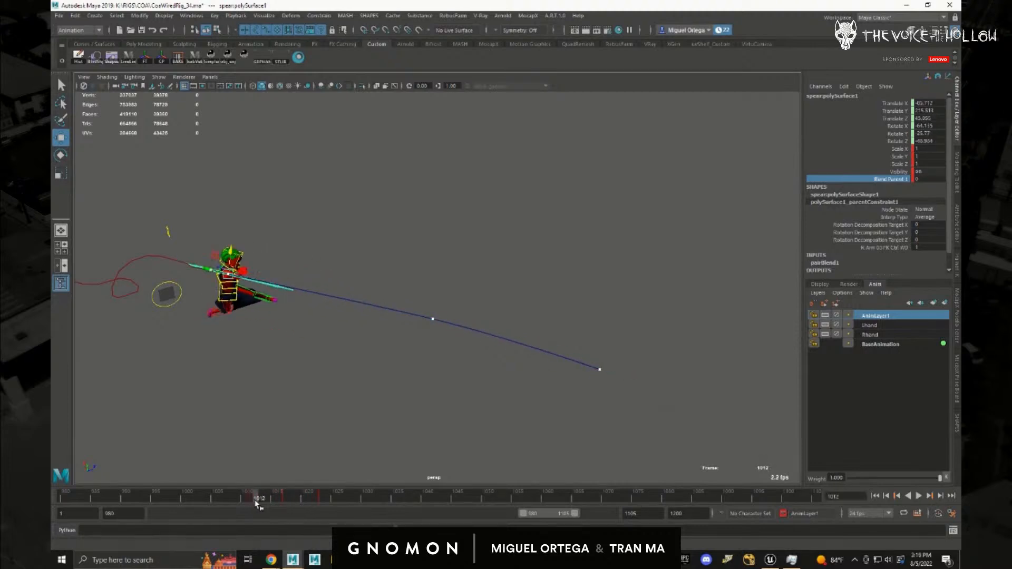
pyautogui.keyDown('alt'); pyautogui.moveTo(247, 267); pyautogui.dragTo(289, 183); pyautogui.keyUp('alt')
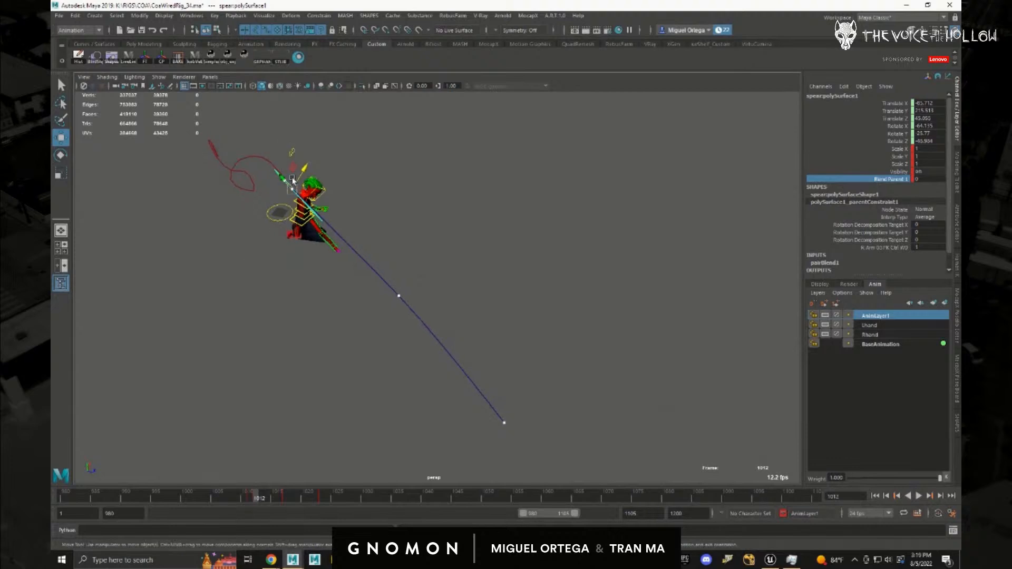
pyautogui.keyDown('alt'); pyautogui.moveTo(328, 278); pyautogui.dragTo(601, 319); pyautogui.keyUp('alt')
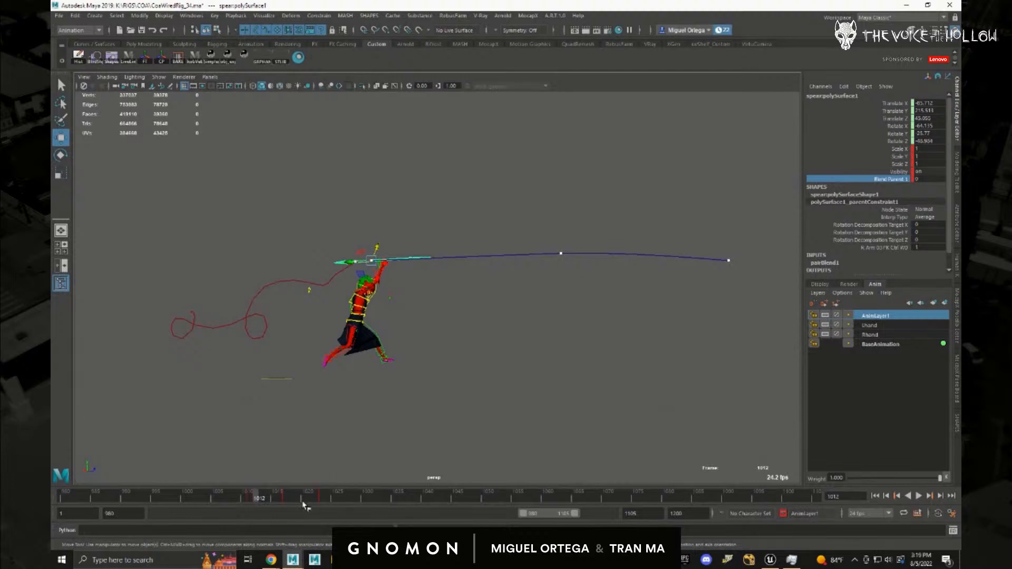
pyautogui.moveTo(266, 498); pyautogui.dragTo(327, 499)
pyautogui.keyDown('alt'); pyautogui.moveTo(692, 261); pyautogui.dragTo(606, 283, button='middle'); pyautogui.keyUp('alt')
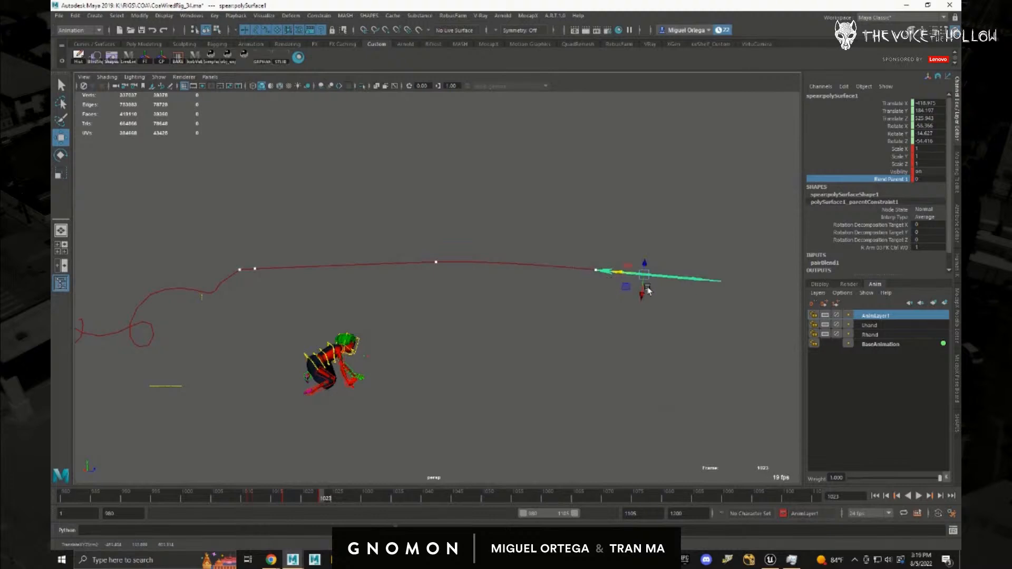
pyautogui.press('e')
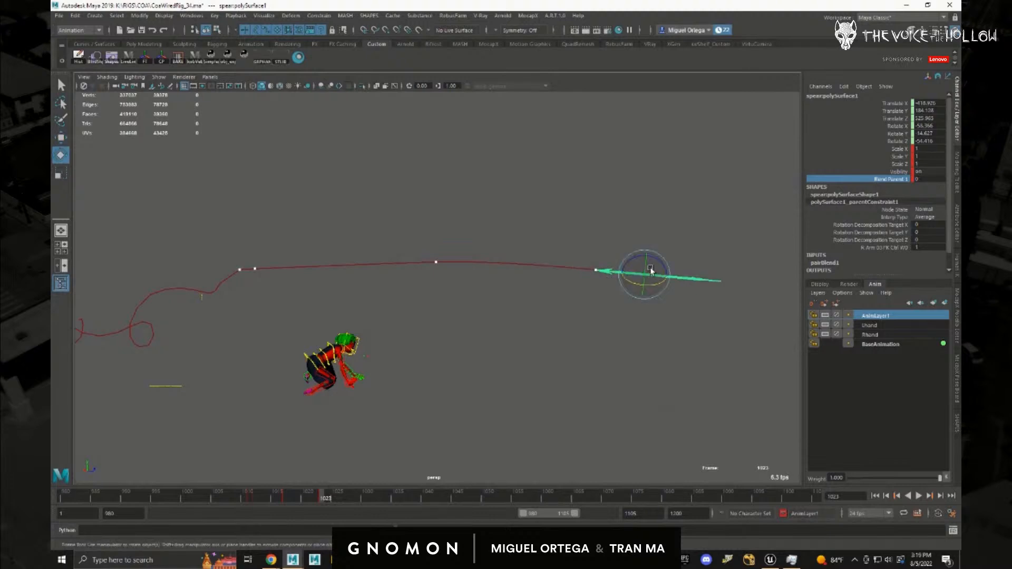
pyautogui.moveTo(655, 268); pyautogui.dragTo(656, 265)
pyautogui.press('w')
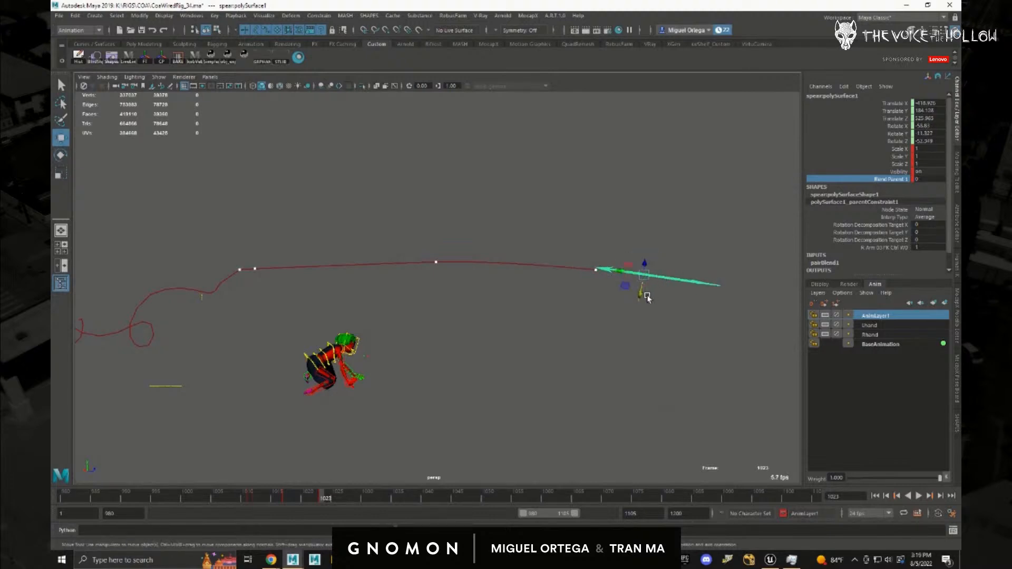
pyautogui.moveTo(643, 293); pyautogui.dragTo(641, 301, button='middle')
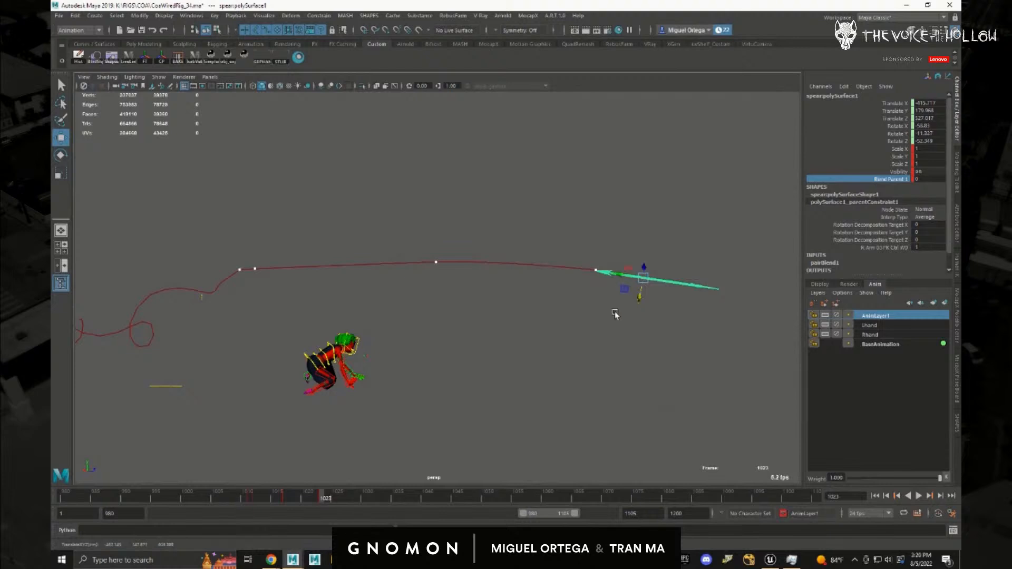
# - Raise the spear slightly at frame 1017 to smooth the arc of its motion trail, and scrub ahead to frame 1027
pyautogui.moveTo(323, 500)
pyautogui.mouseDown()
pyautogui.moveTo(285, 506)
pyautogui.moveTo(318, 506)
pyautogui.mouseUp()
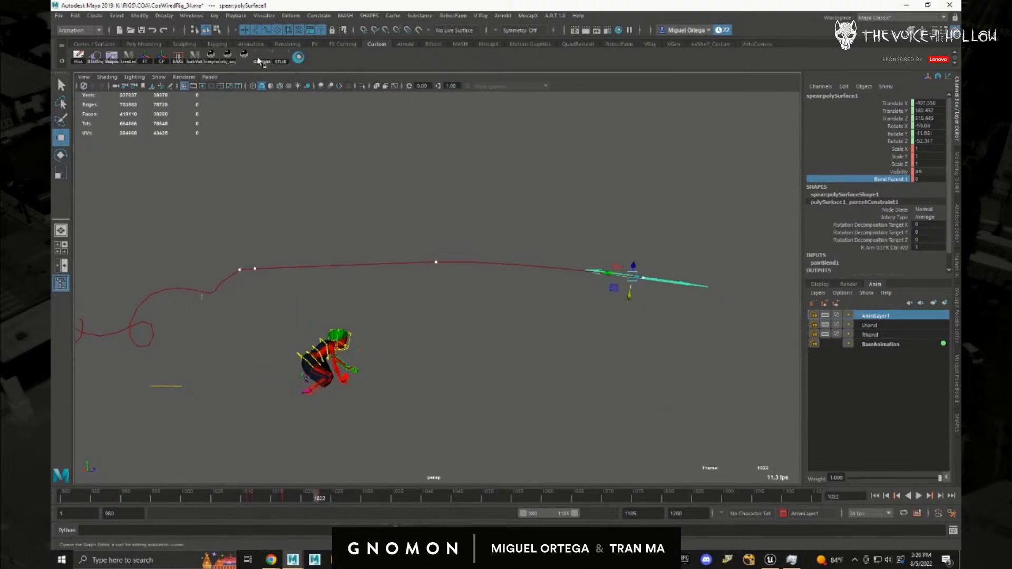
pyautogui.moveTo(309, 505); pyautogui.dragTo(289, 499)
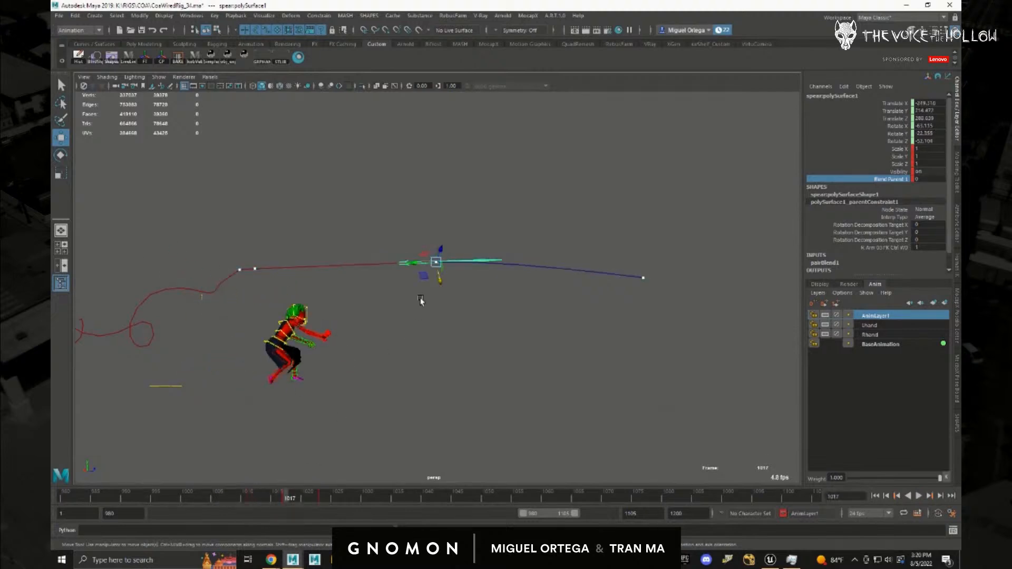
pyautogui.press('w')
pyautogui.moveTo(438, 287); pyautogui.dragTo(406, 289)
pyautogui.moveTo(436, 243); pyautogui.dragTo(436, 239)
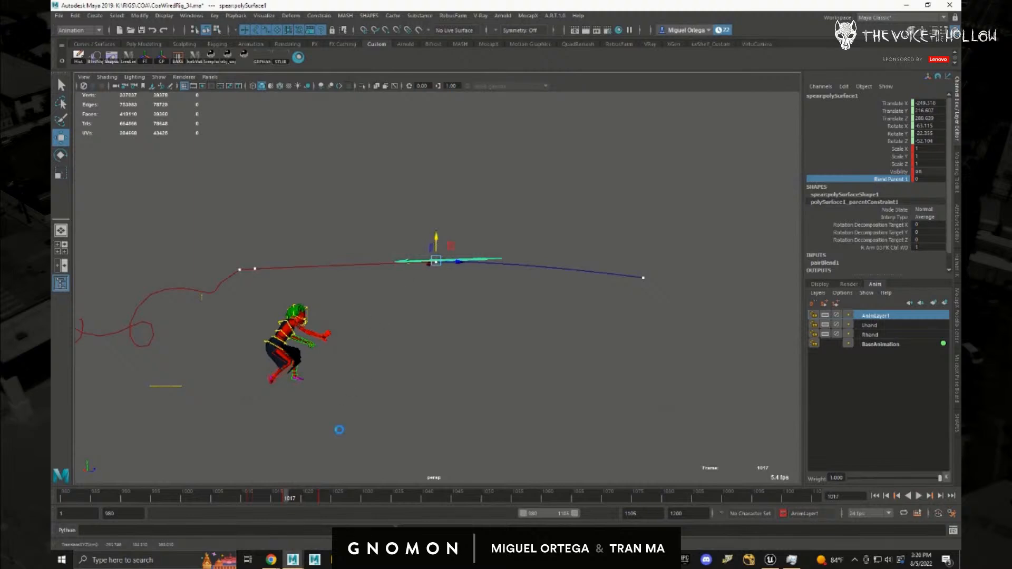
pyautogui.moveTo(293, 497); pyautogui.dragTo(345, 512)
pyautogui.keyDown('alt'); pyautogui.moveTo(547, 391); pyautogui.dragTo(517, 336); pyautogui.keyUp('alt')
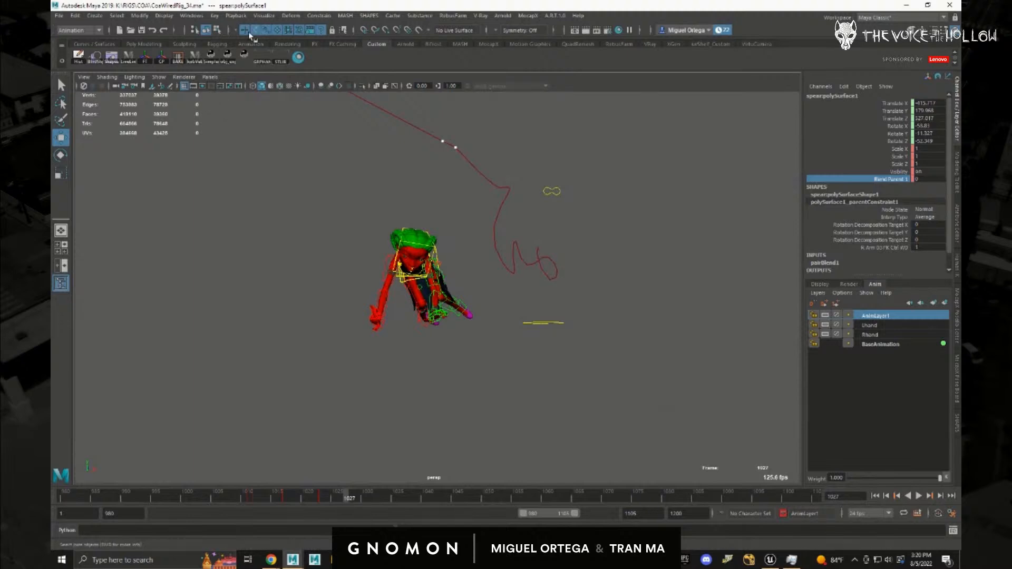
# - Try to save the scene under its current file name
pyautogui.click(218, 30)
pyautogui.click(206, 31)
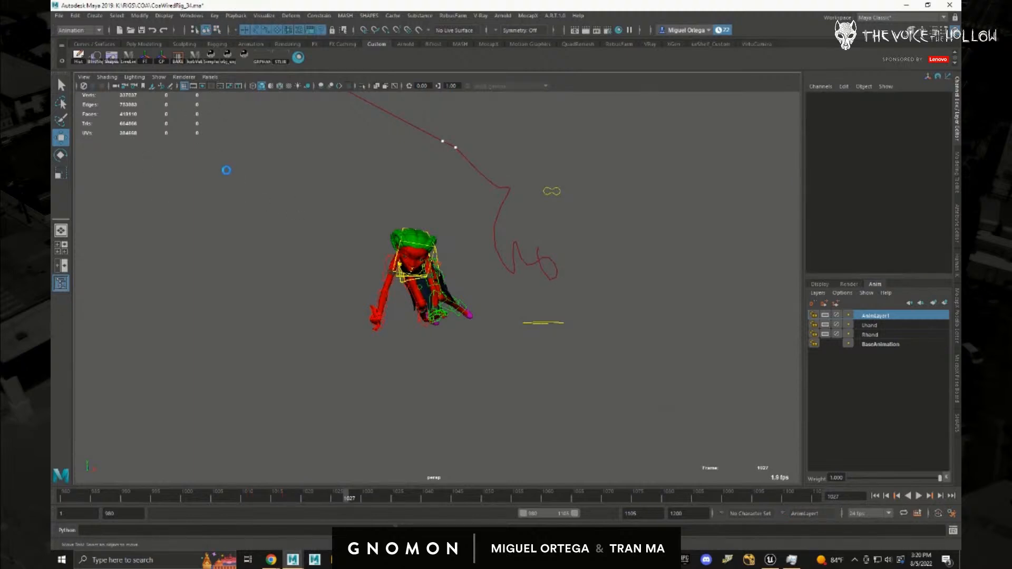
pyautogui.hotkey('ctrl', 's')
pyautogui.click(486, 287)
pyautogui.click(506, 284)
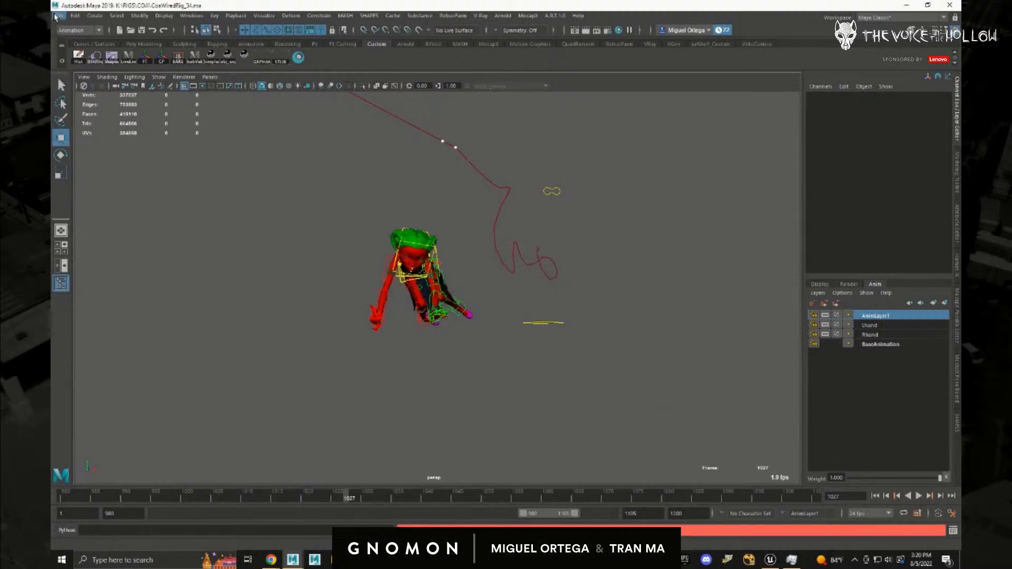
# - Start saving the scene as a new file and browse to the Maya_Cleanup folder of the CHASE_coaThrowSpearAstrong shot
pyautogui.click(57, 16)
pyautogui.click(105, 67)
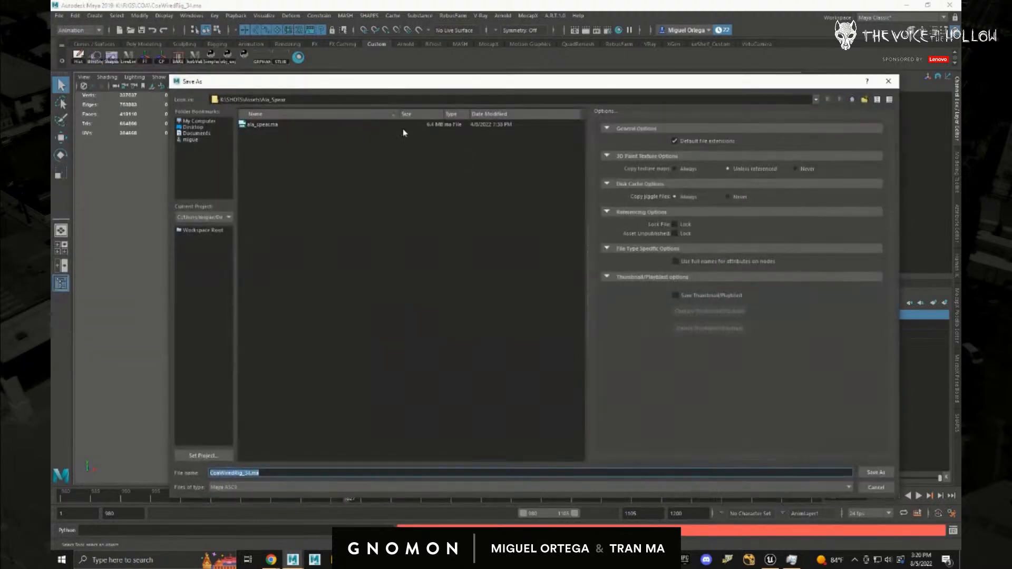
pyautogui.click(852, 100)
pyautogui.click(852, 100)
pyautogui.doubleClick(266, 125)
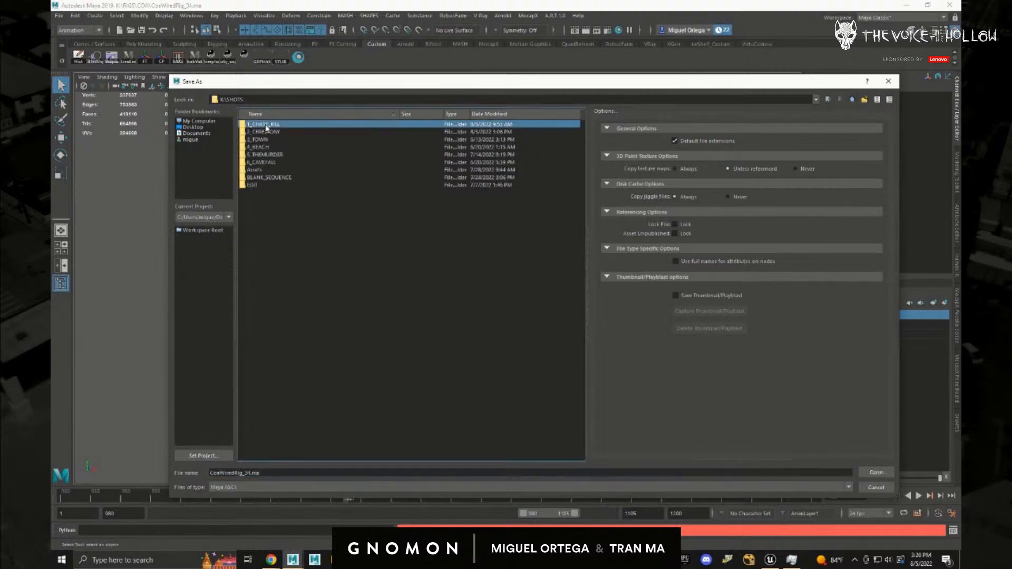
pyautogui.rightClick(267, 126)
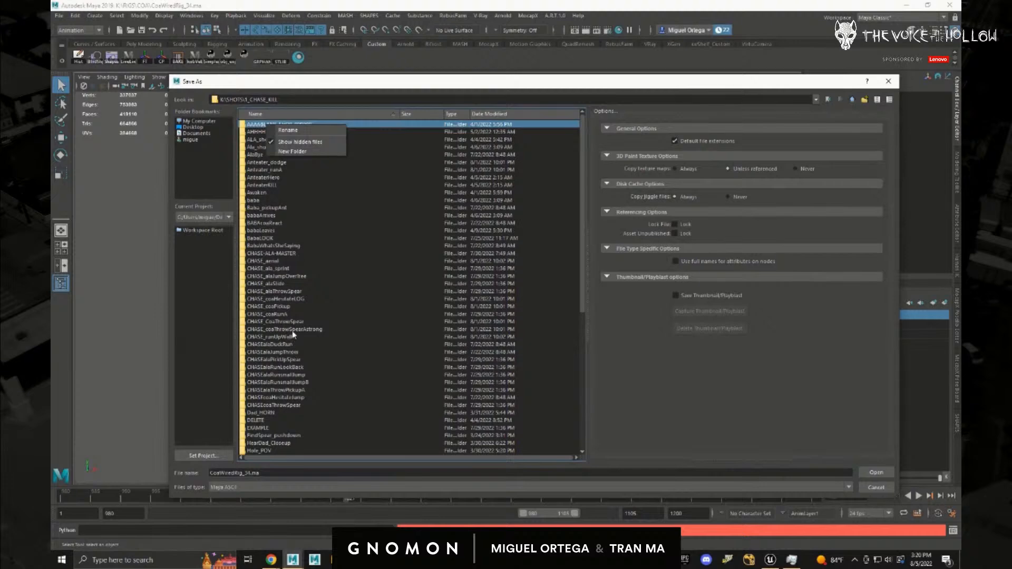
pyautogui.click(293, 329)
pyautogui.doubleClick(293, 329)
pyautogui.doubleClick(263, 147)
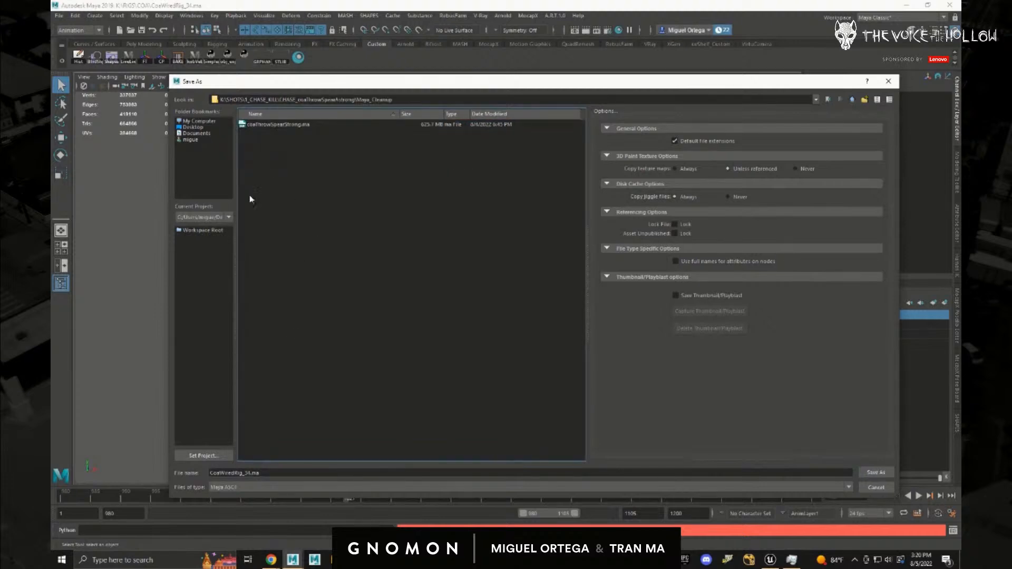
# - Save the scene as coaThrowSpear_fall.ma
pyautogui.tripleClick(286, 473)
pyautogui.write('coaThrowSp')
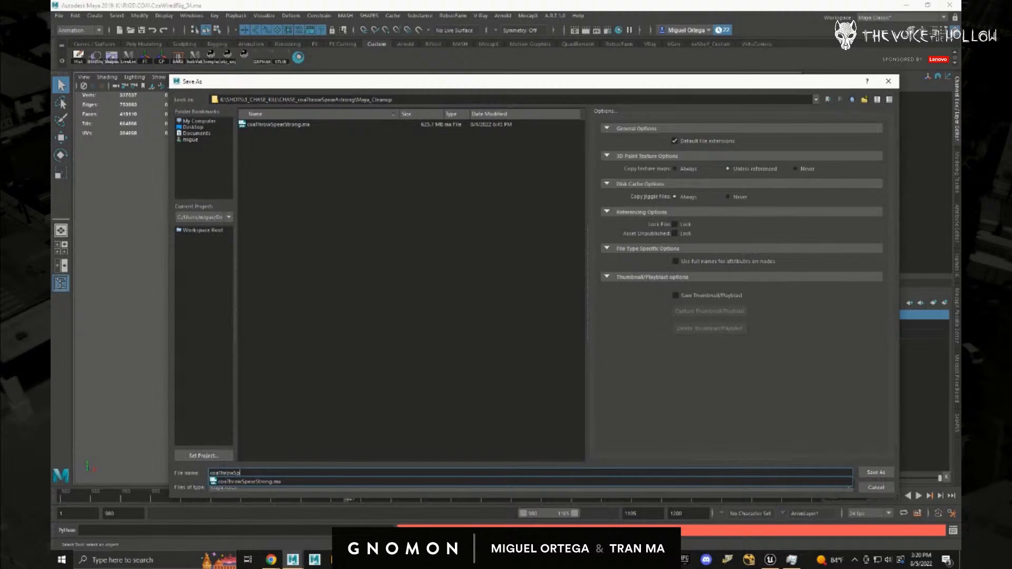
pyautogui.write('ear_t')
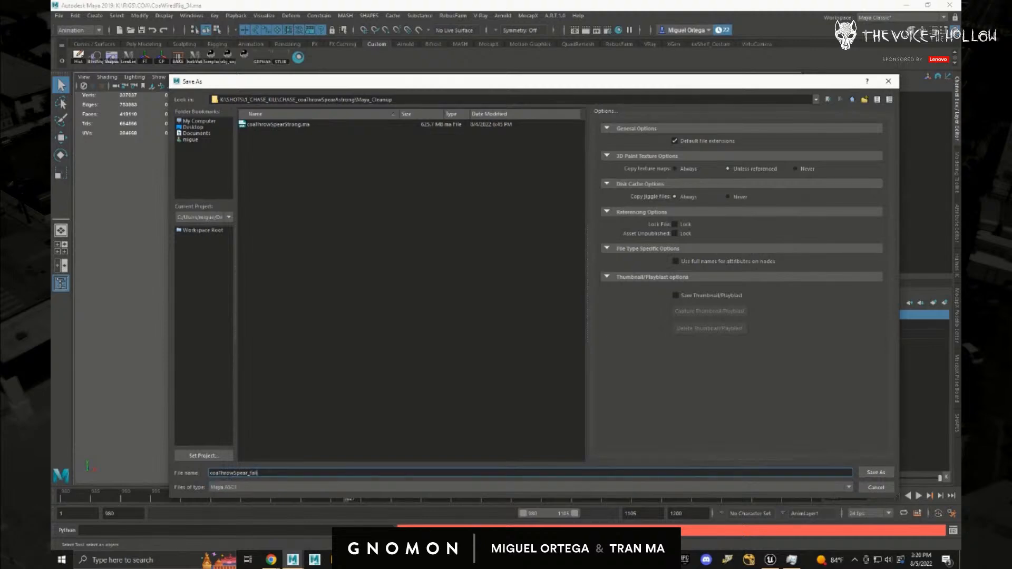
pyautogui.press('Return')
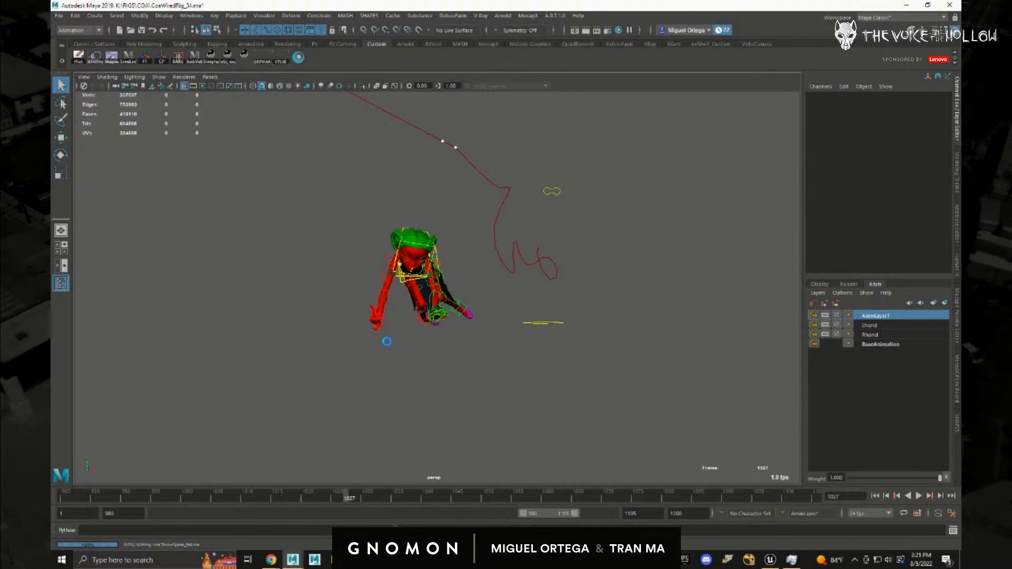
# - Hide all object types in the viewport except polygons, so only the character and spear meshes are displayed
pyautogui.press('w')
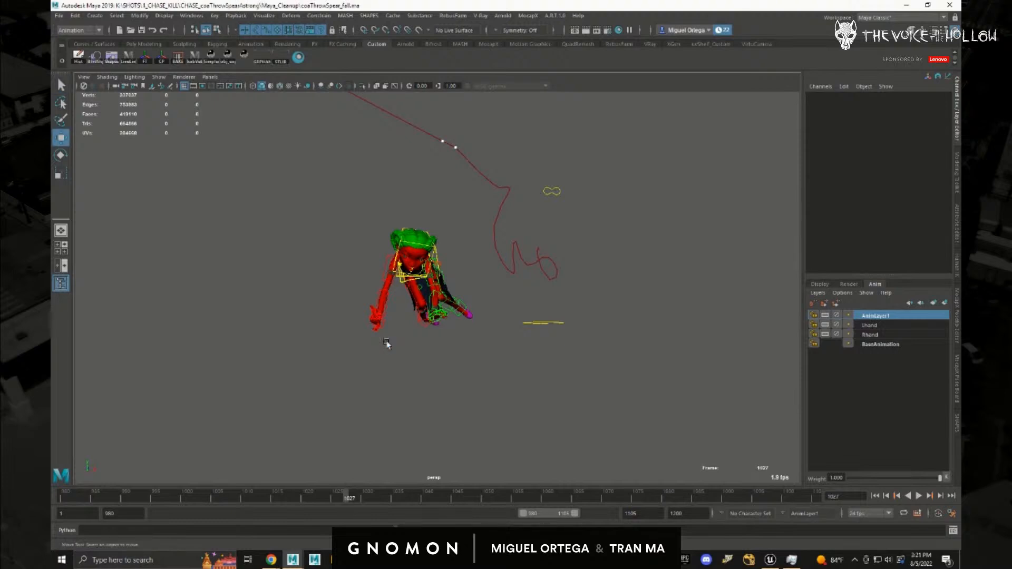
pyautogui.keyDown('alt'); pyautogui.moveTo(424, 278); pyautogui.dragTo(426, 278); pyautogui.keyUp('alt')
pyautogui.keyDown('alt'); pyautogui.moveTo(484, 294); pyautogui.dragTo(476, 290); pyautogui.keyUp('alt')
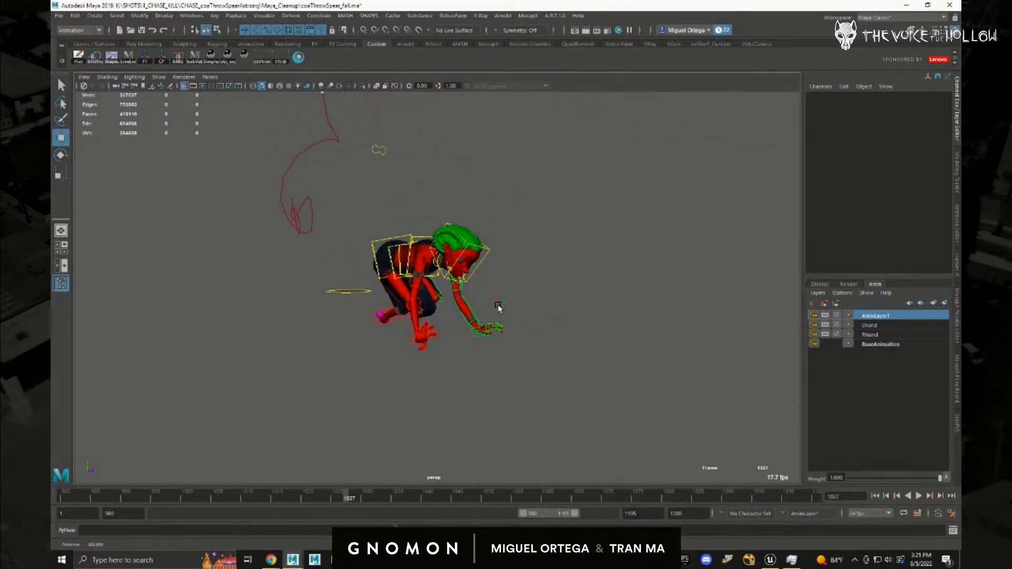
pyautogui.keyDown('alt'); pyautogui.moveTo(476, 290); pyautogui.dragTo(558, 370, button='right'); pyautogui.keyUp('alt')
pyautogui.keyDown('alt'); pyautogui.moveTo(518, 365); pyautogui.dragTo(391, 324); pyautogui.keyUp('alt')
pyautogui.keyDown('alt'); pyautogui.moveTo(391, 324); pyautogui.dragTo(290, 273, button='right'); pyautogui.keyUp('alt')
pyautogui.keyDown('alt'); pyautogui.moveTo(289, 274); pyautogui.dragTo(362, 264); pyautogui.keyUp('alt')
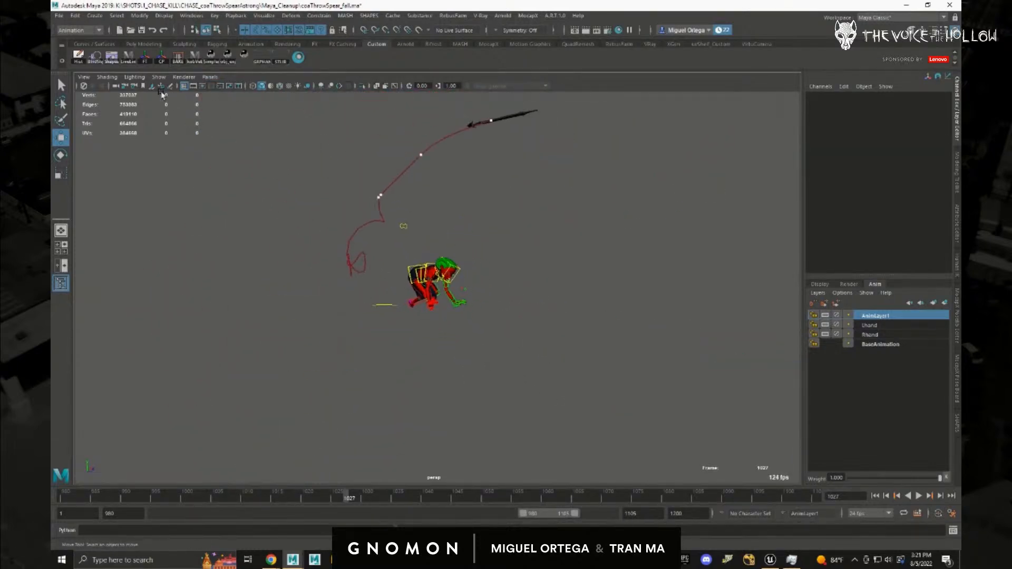
pyautogui.click(158, 77)
pyautogui.click(192, 117)
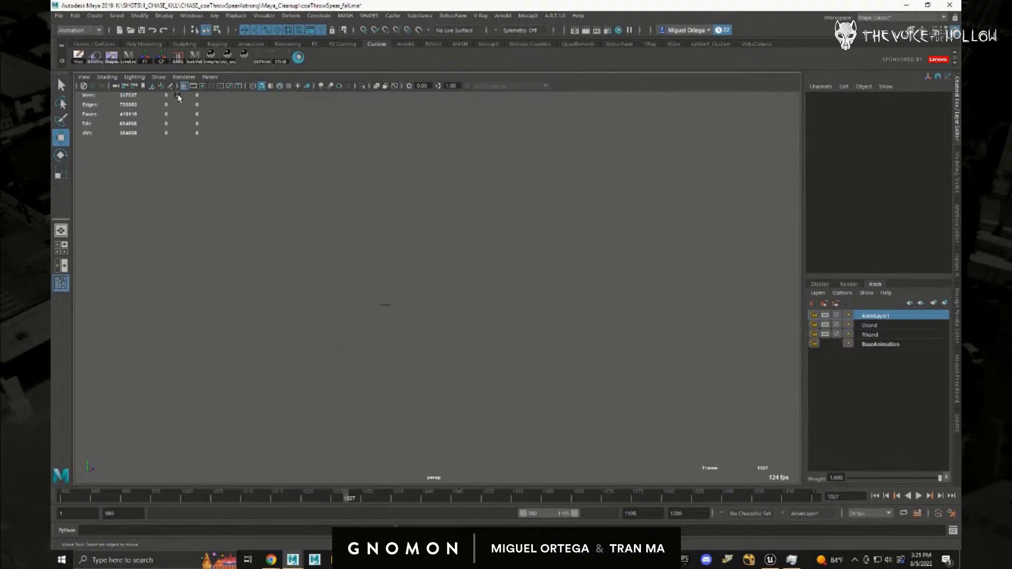
pyautogui.click(159, 77)
pyautogui.click(196, 173)
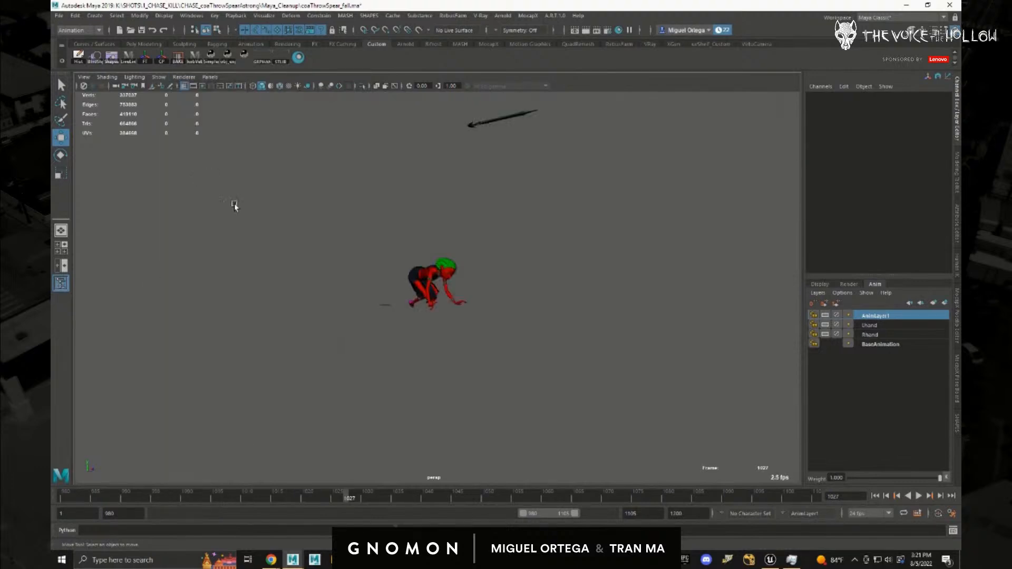
# - Select the character and spear meshes together and play back the animation to check the throw
pyautogui.moveTo(369, 346); pyautogui.dragTo(592, 164)
pyautogui.hotkey('alt', 'v')
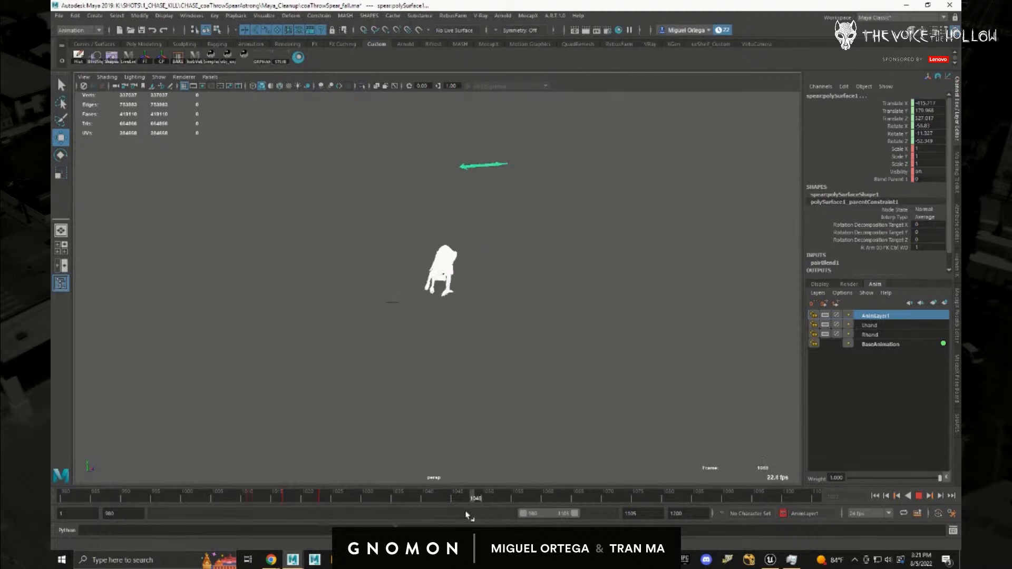
pyautogui.hotkey('alt', 'v')
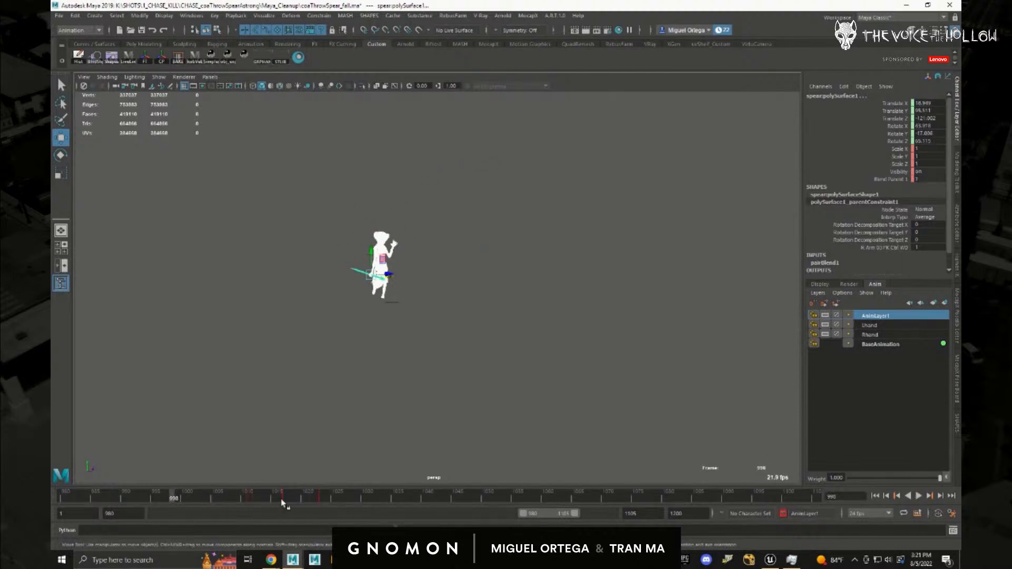
pyautogui.hotkey('alt', 'v')
pyautogui.hotkey('alt', 'v')
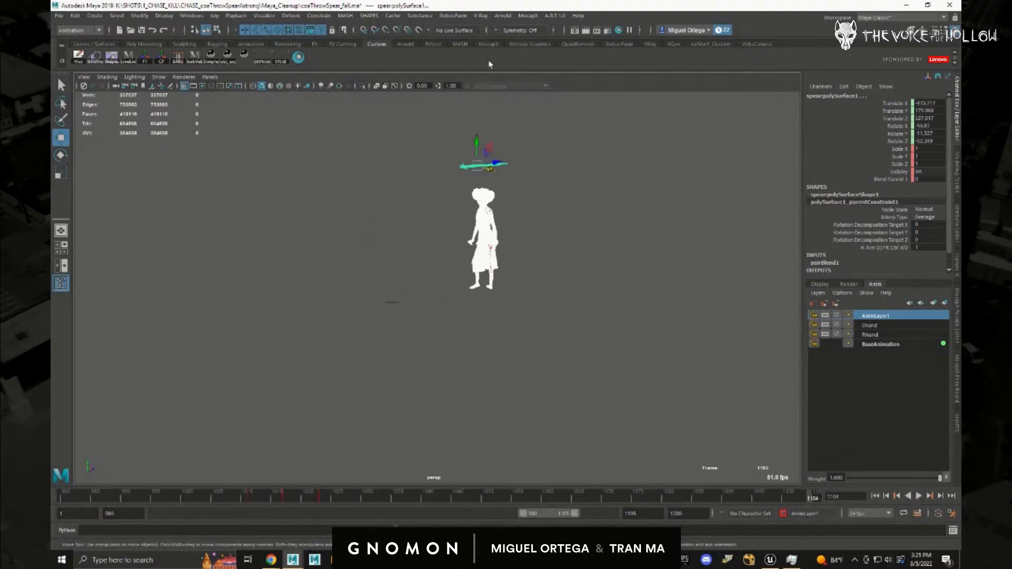
# - Start exporting the selected meshes to Alembic and browse to the Alembic folder of the CHASE_CoaThrowSpear shot
pyautogui.click(393, 15)
pyautogui.moveTo(405, 35)
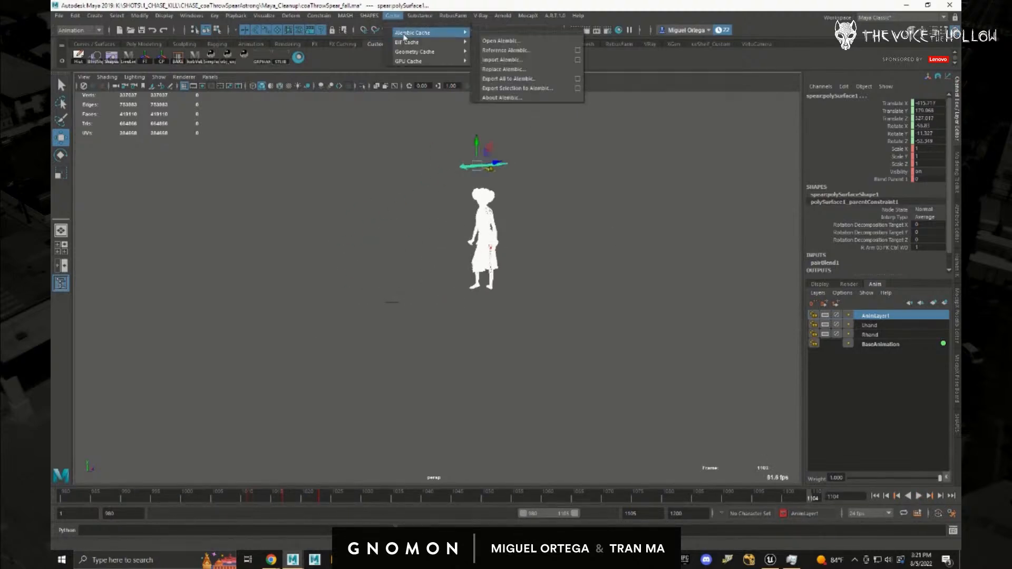
pyautogui.click(534, 89)
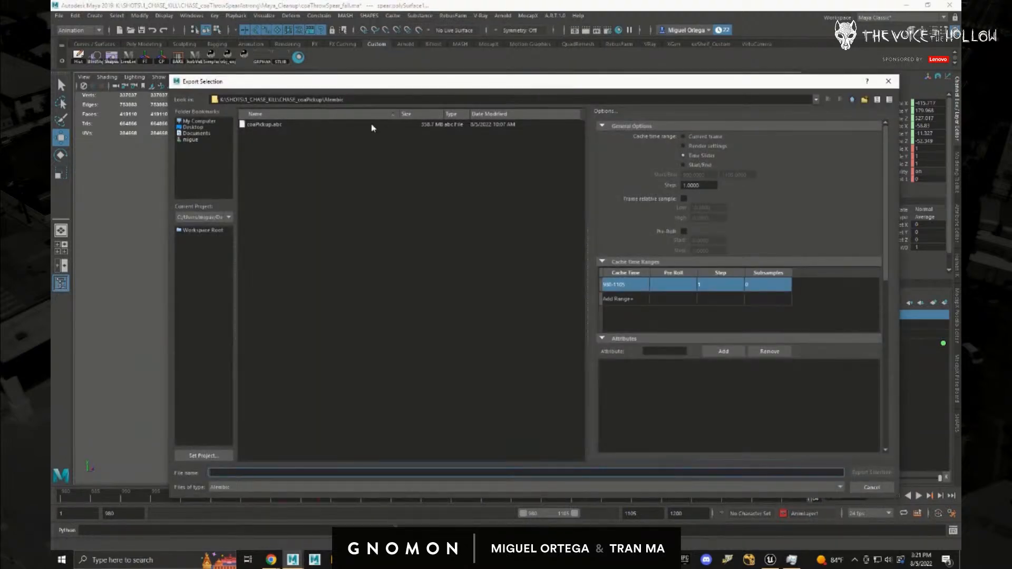
pyautogui.click(852, 100)
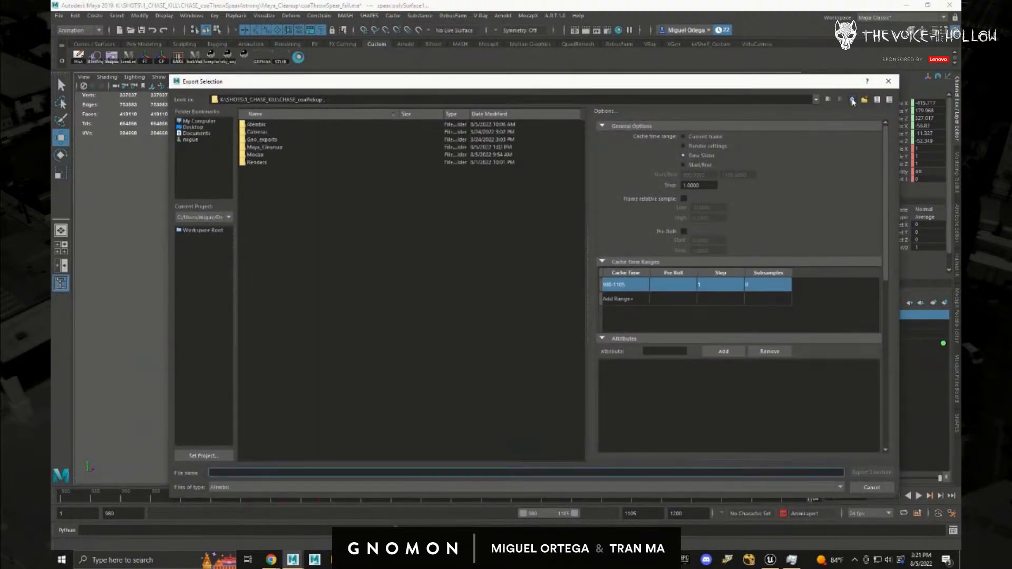
pyautogui.click(853, 100)
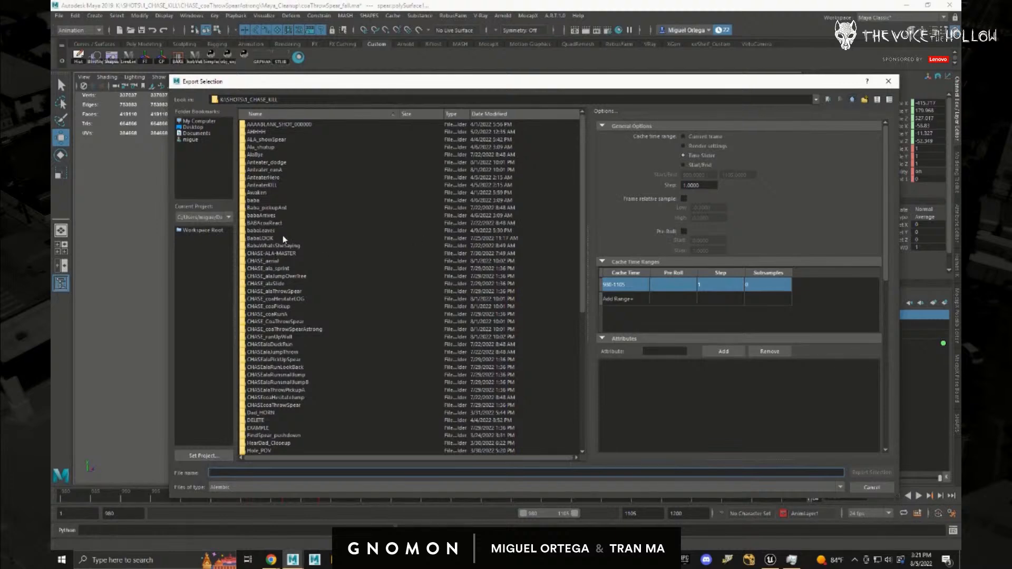
pyautogui.doubleClick(289, 322)
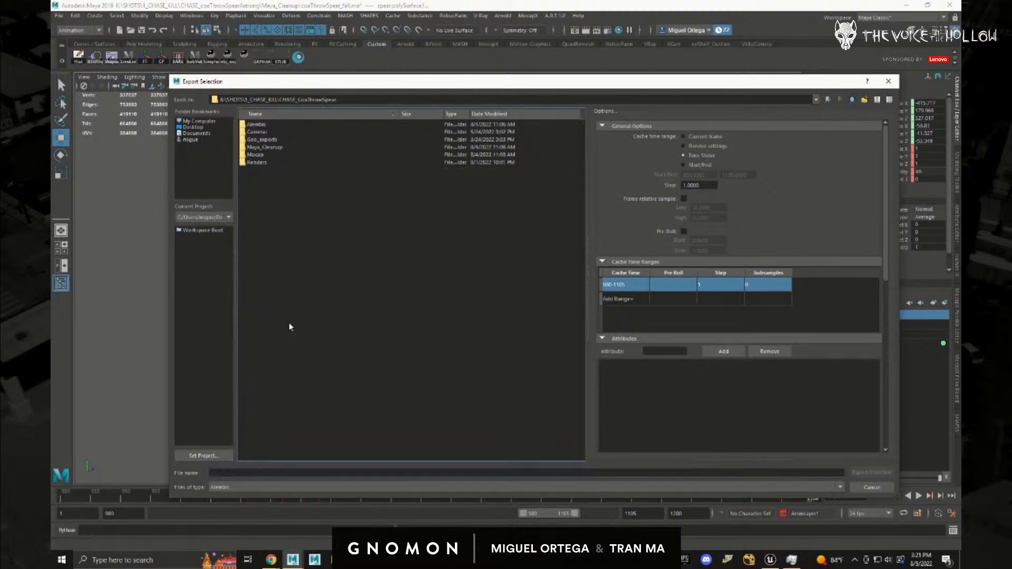
pyautogui.doubleClick(256, 125)
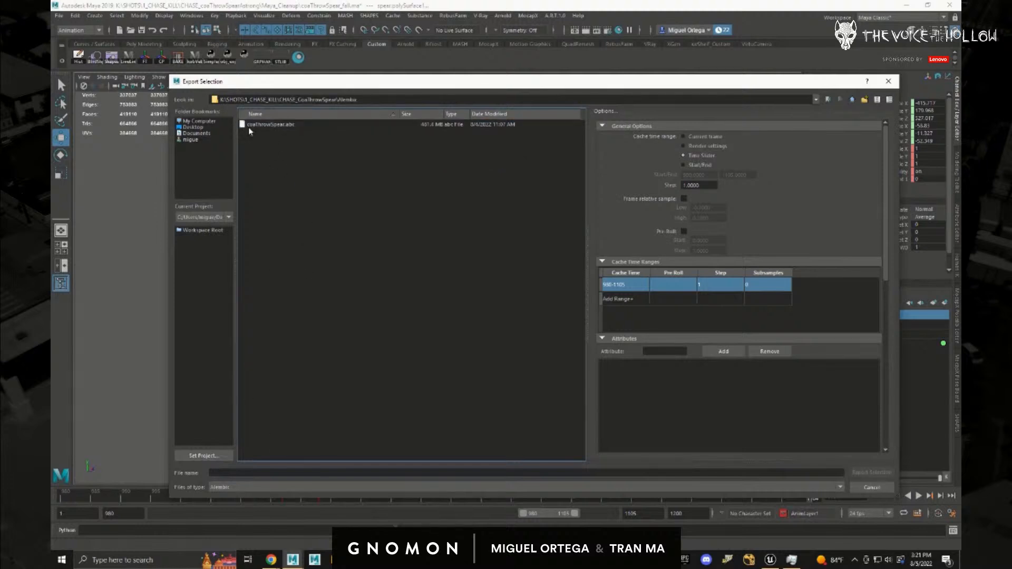
# - Export the selection as coaThrowSpea_FALLr.abc, basing the name on the existing coaThrowSpear.abc
pyautogui.click(265, 125)
pyautogui.click(247, 472)
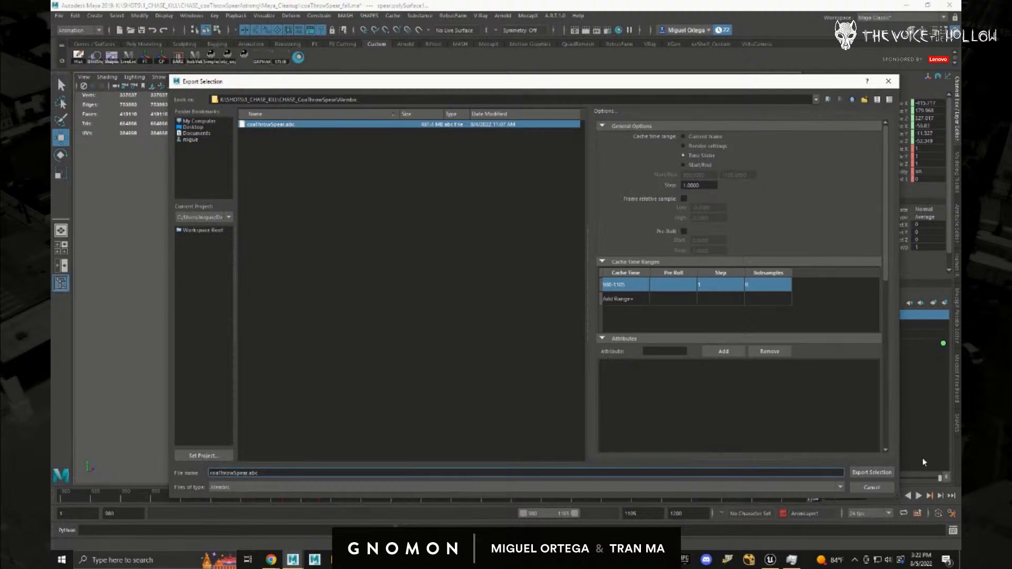
pyautogui.write('_f')
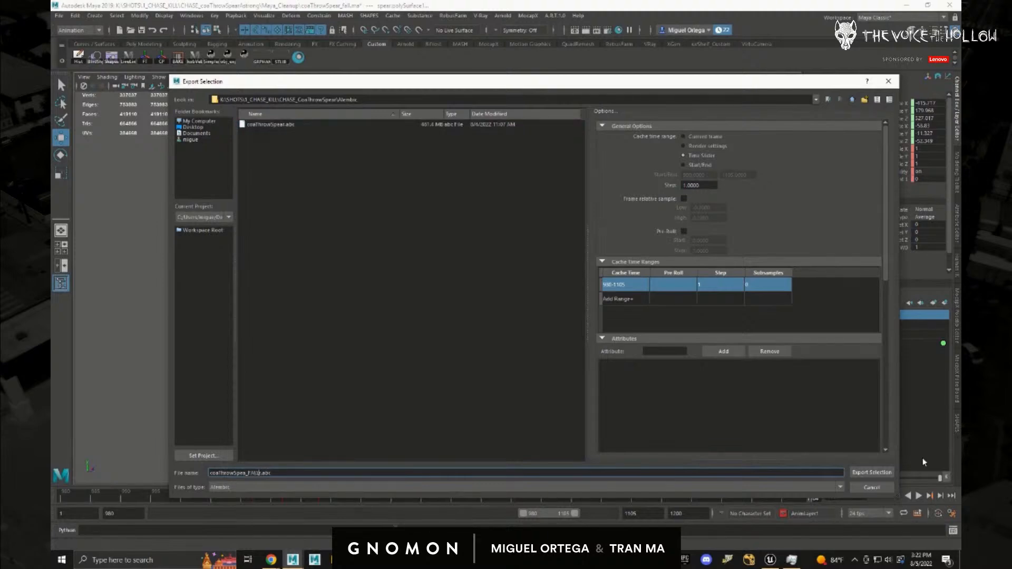
pyautogui.press('Return')
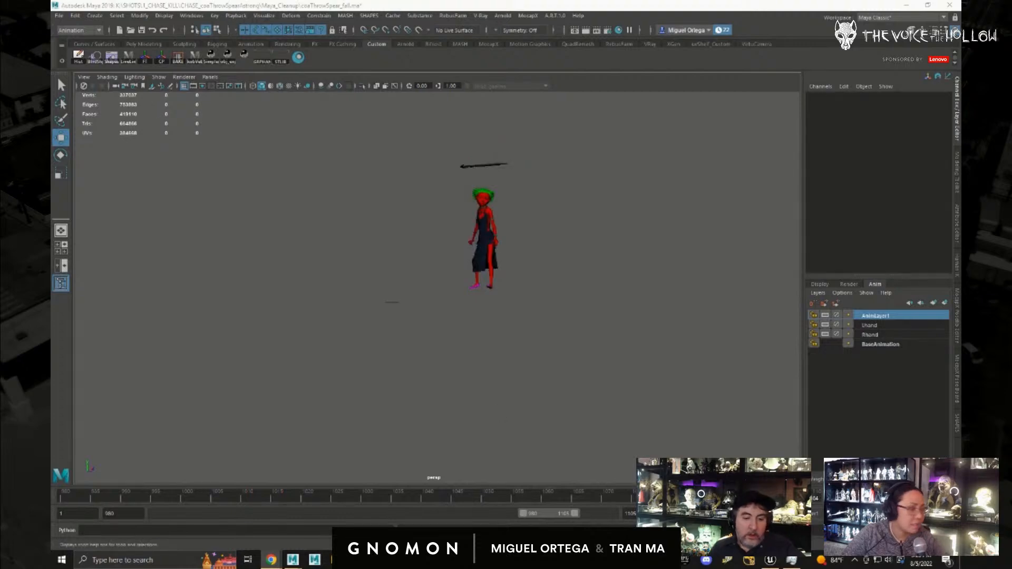
# - Switch to Unreal Engine and browse the project content to the sequences/CHASE folder
pyautogui.click(770, 561)
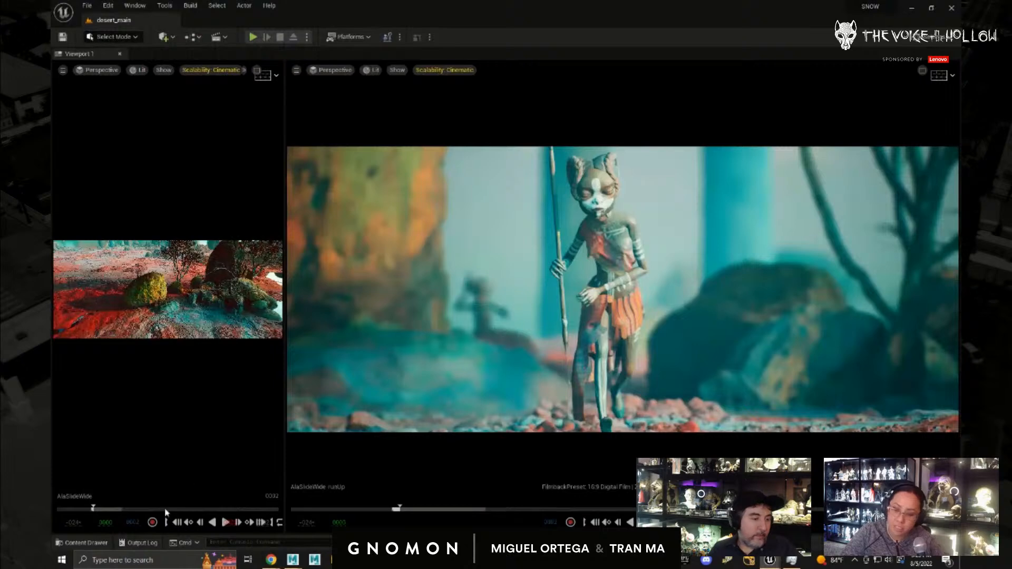
pyautogui.click(83, 543)
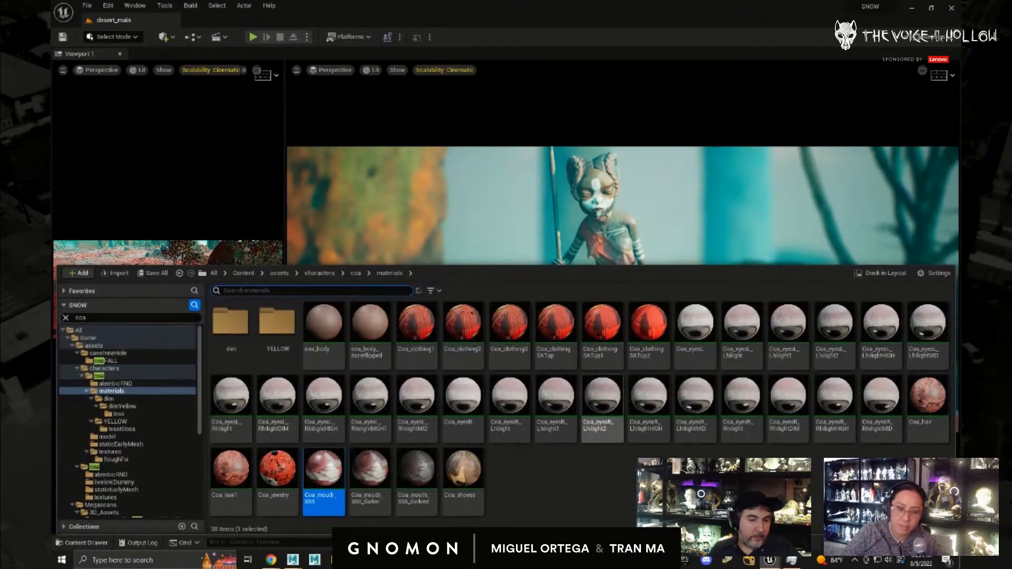
pyautogui.click(252, 273)
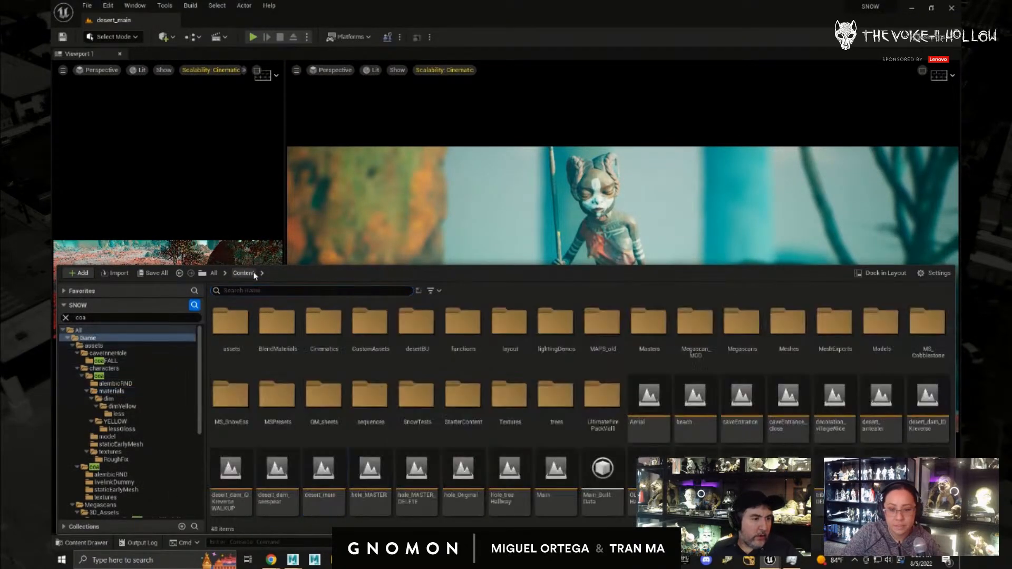
pyautogui.doubleClick(375, 403)
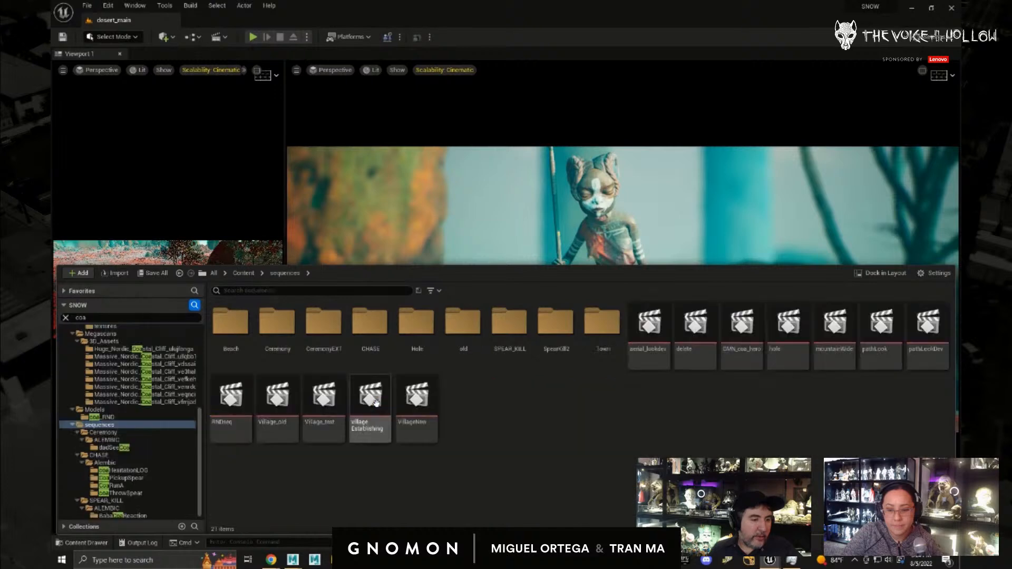
pyautogui.click(369, 334)
pyautogui.doubleClick(369, 333)
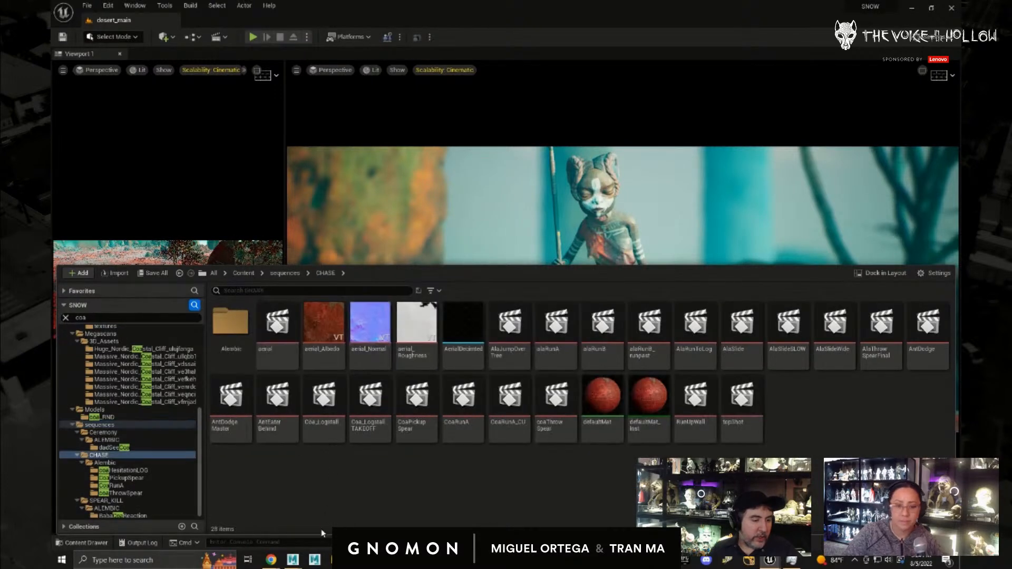
pyautogui.moveTo(292, 560)
pyautogui.click(338, 506)
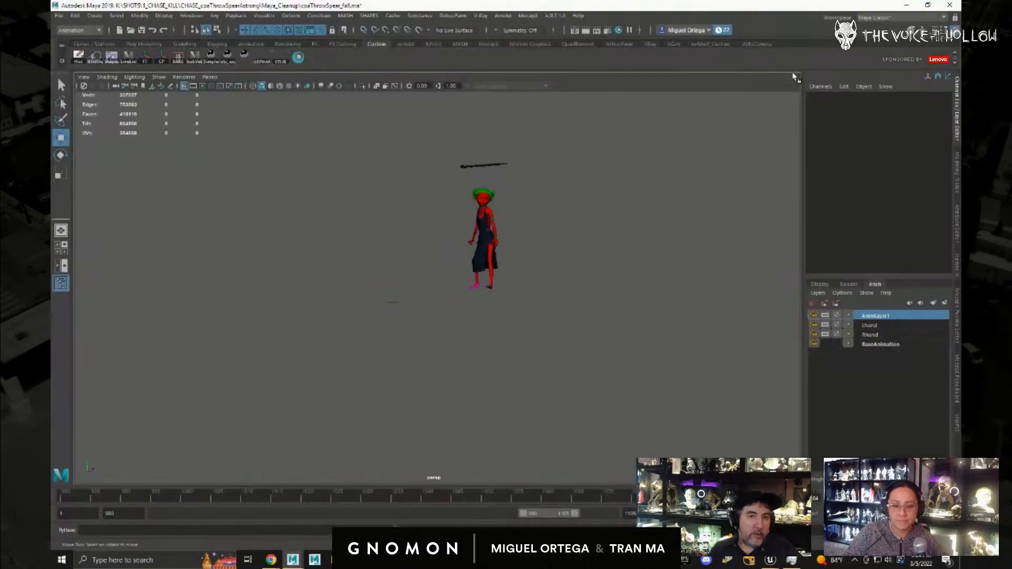
pyautogui.hotkey('alt', 'Tab')
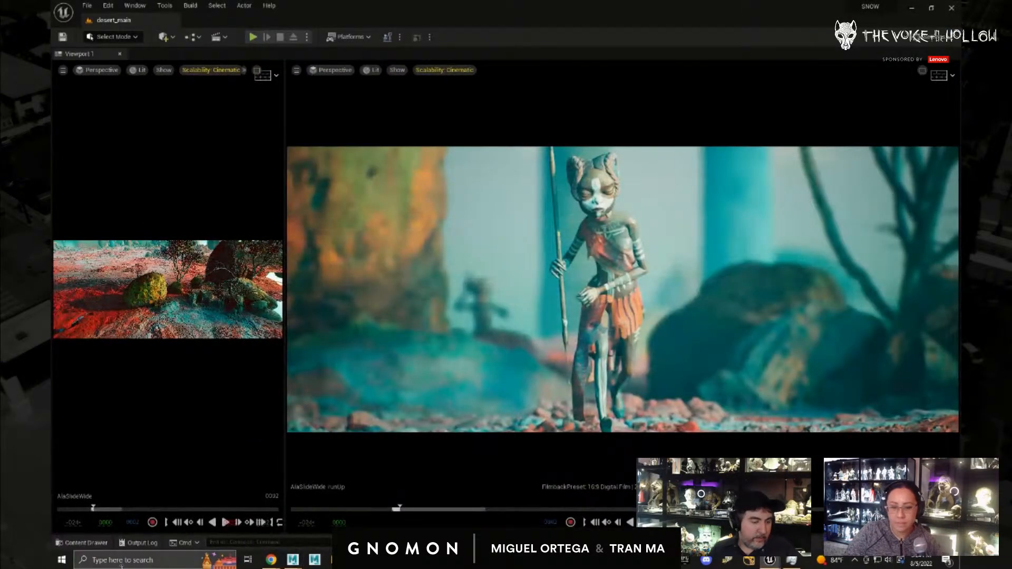
# - Open the AlaThrowSpearFinal sequence, view it through its camera cuts and scrub through the spear throw
pyautogui.click(84, 542)
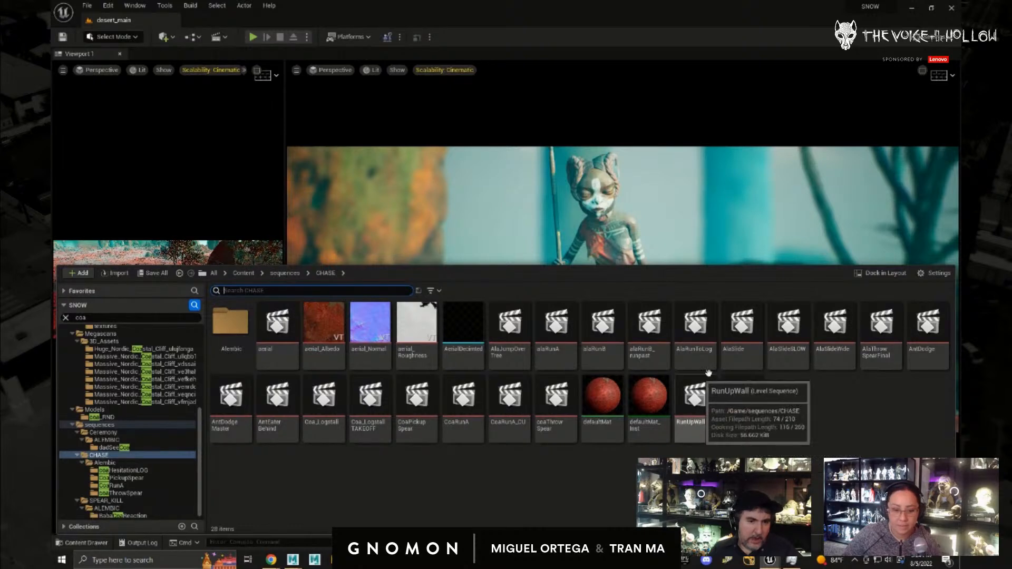
pyautogui.doubleClick(882, 322)
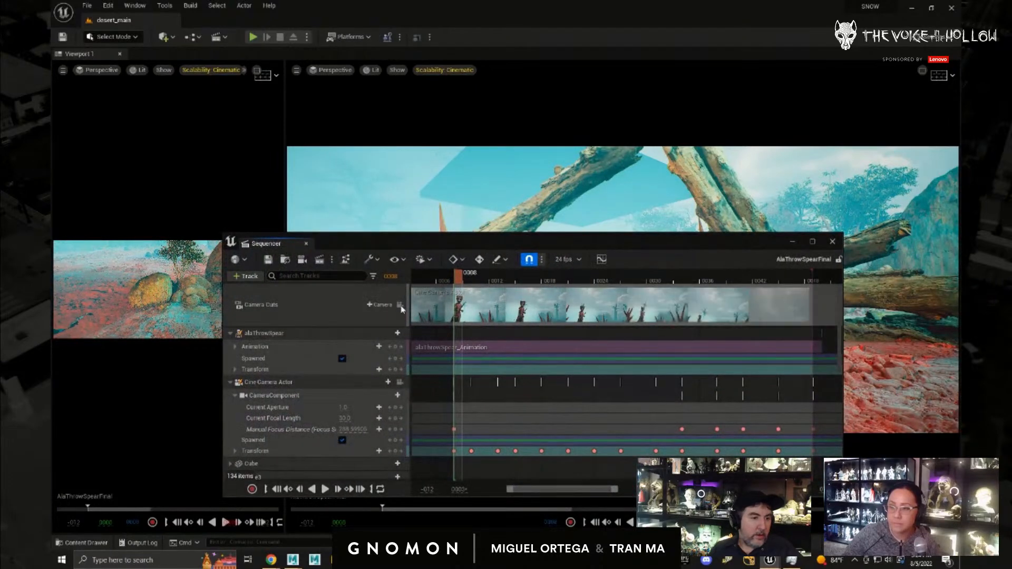
pyautogui.click(400, 305)
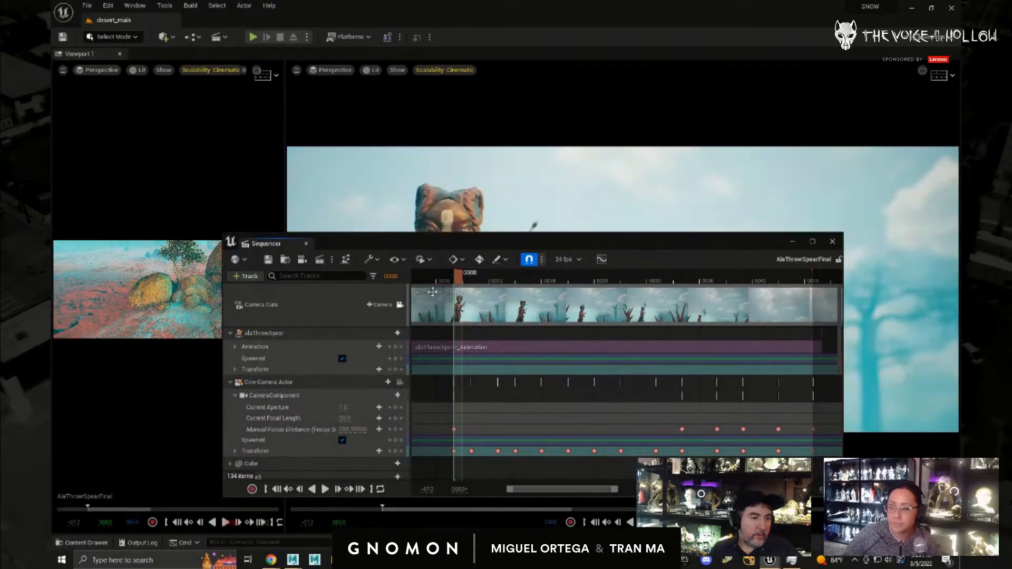
pyautogui.moveTo(450, 346); pyautogui.dragTo(755, 329)
pyautogui.moveTo(643, 311); pyautogui.dragTo(1006, 267)
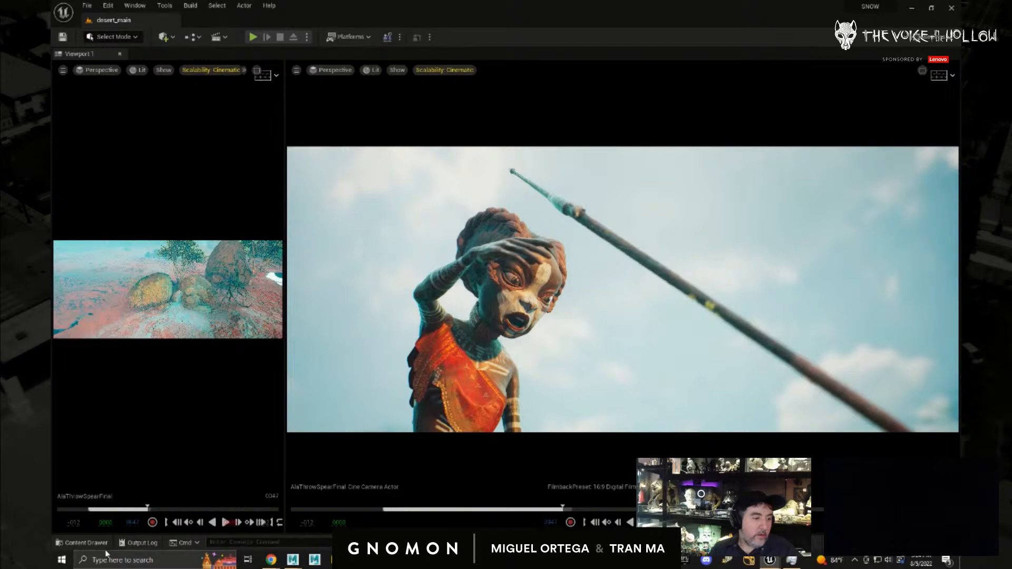
# - Create a folder named CoaThrowSpearFALL inside the CHASE sequence's Alembic folder and open it
pyautogui.click(83, 543)
pyautogui.doubleClick(236, 327)
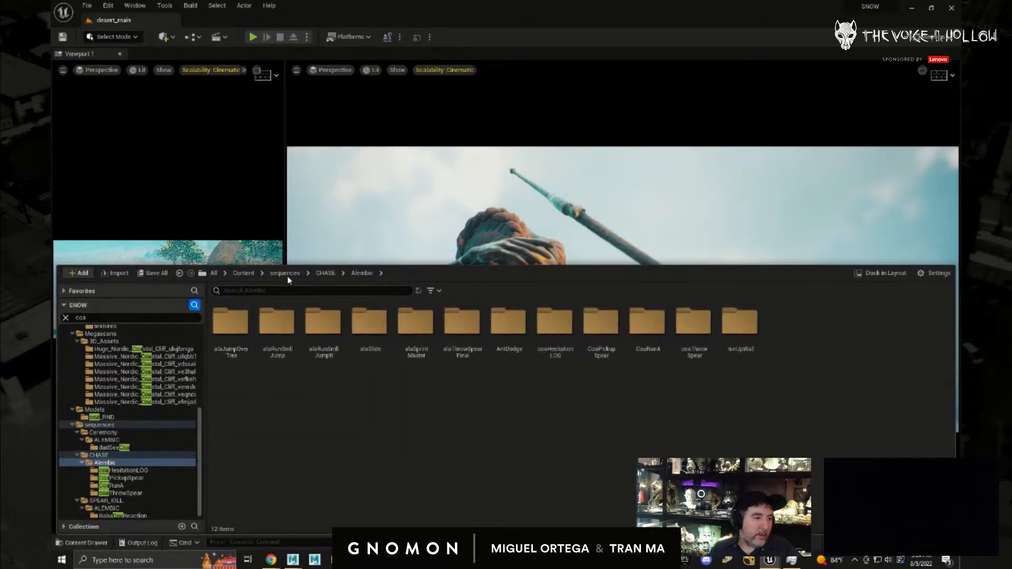
pyautogui.rightClick(656, 431)
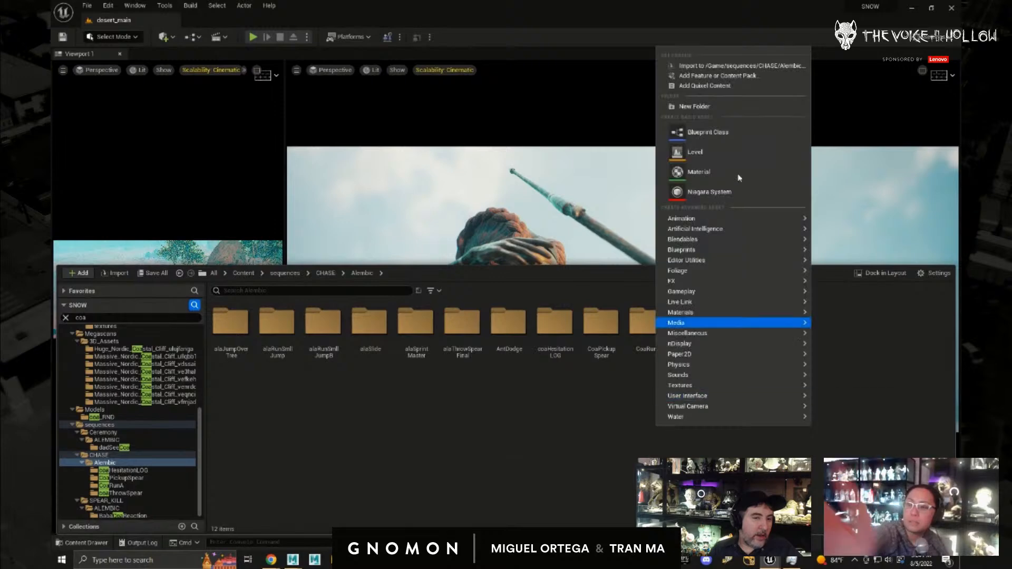
pyautogui.click(685, 120)
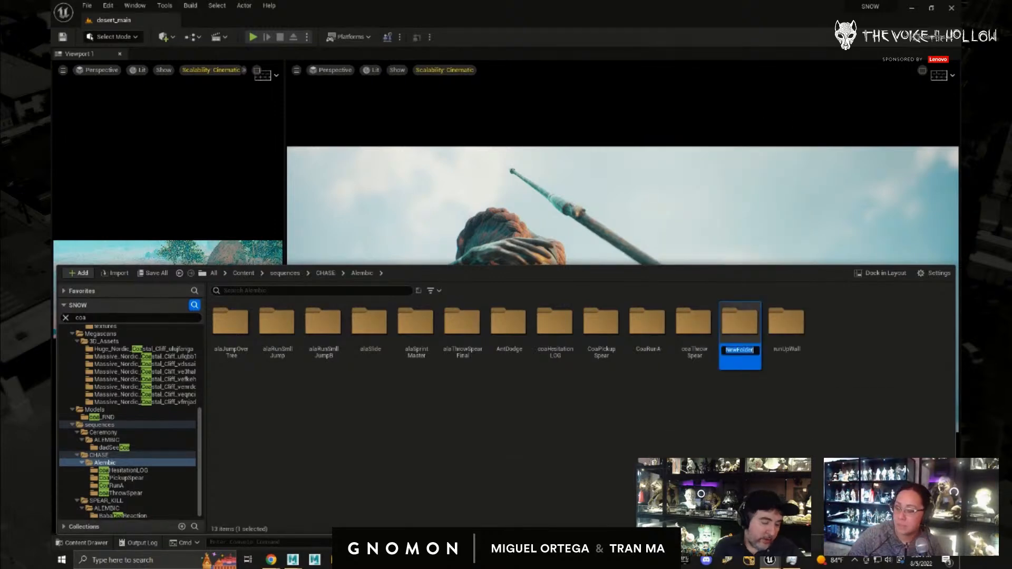
pyautogui.write('CoaThrowS')
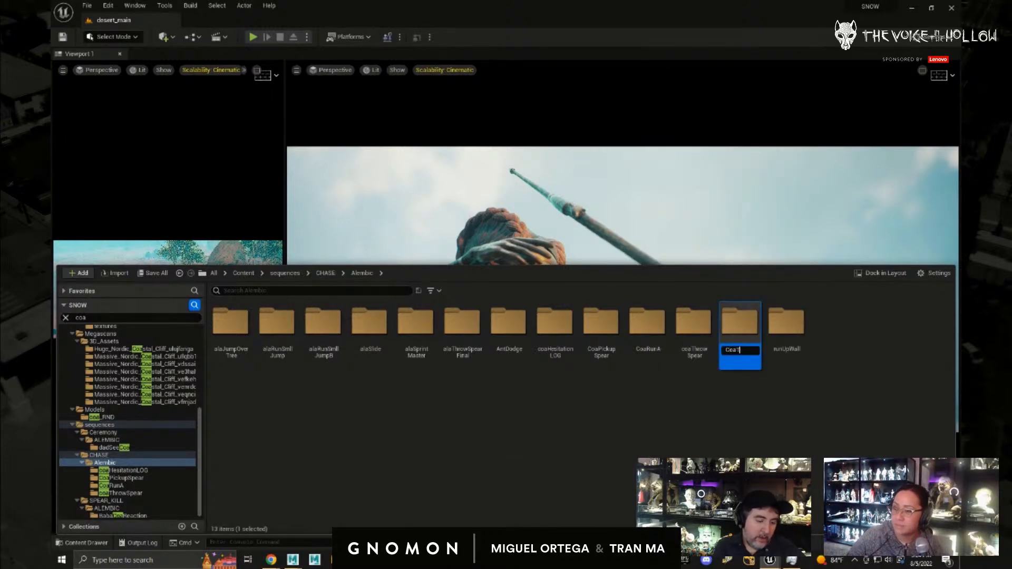
pyautogui.write('arFALL')
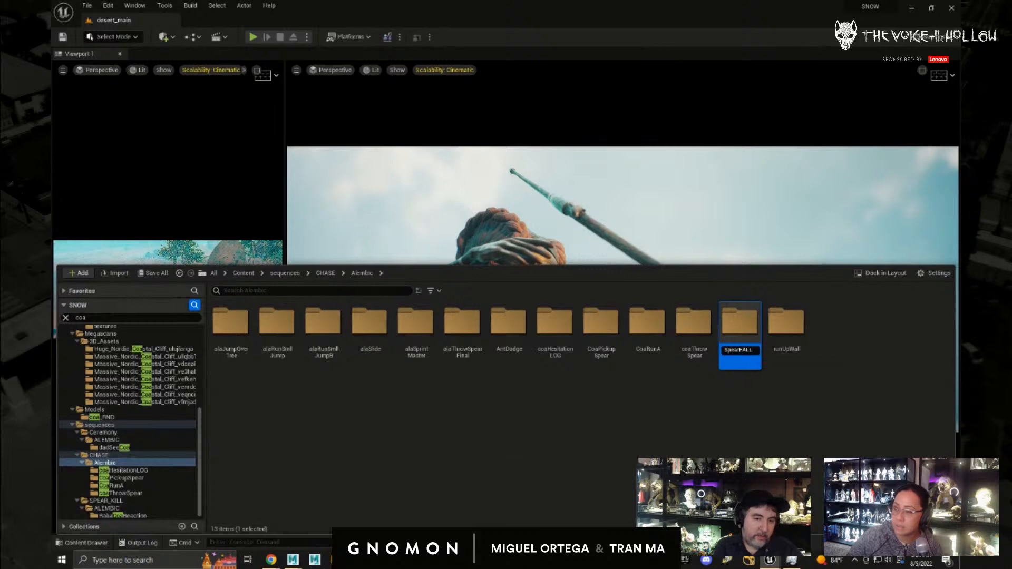
pyautogui.press('Return')
pyautogui.doubleClick(739, 321)
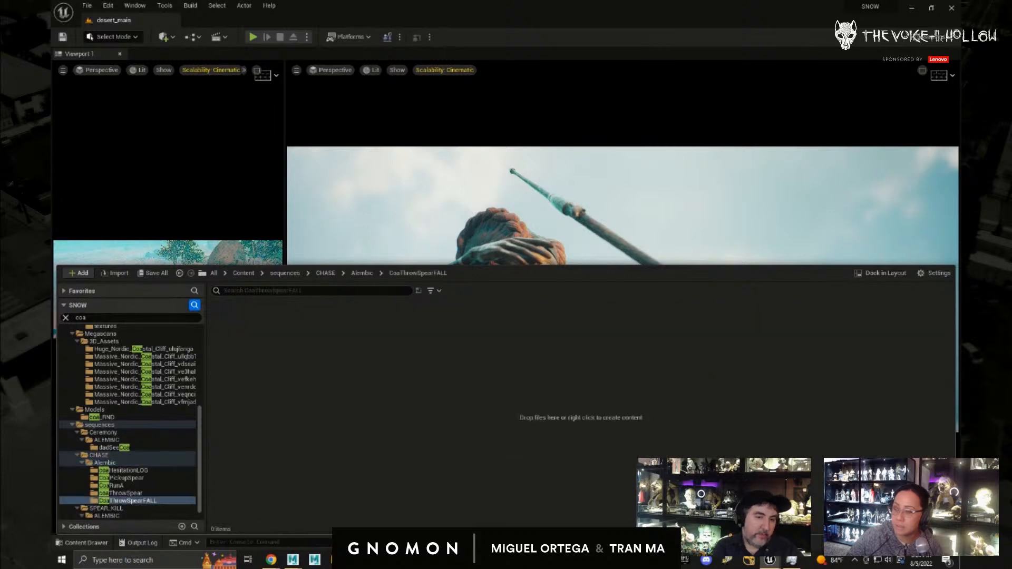
# - Start importing coaThrowSpea_FALLr.abc from the CHASE_CoaThrowSpear shot's Alembic folder into the CoaThrowSpearFALL folder
pyautogui.rightClick(405, 405)
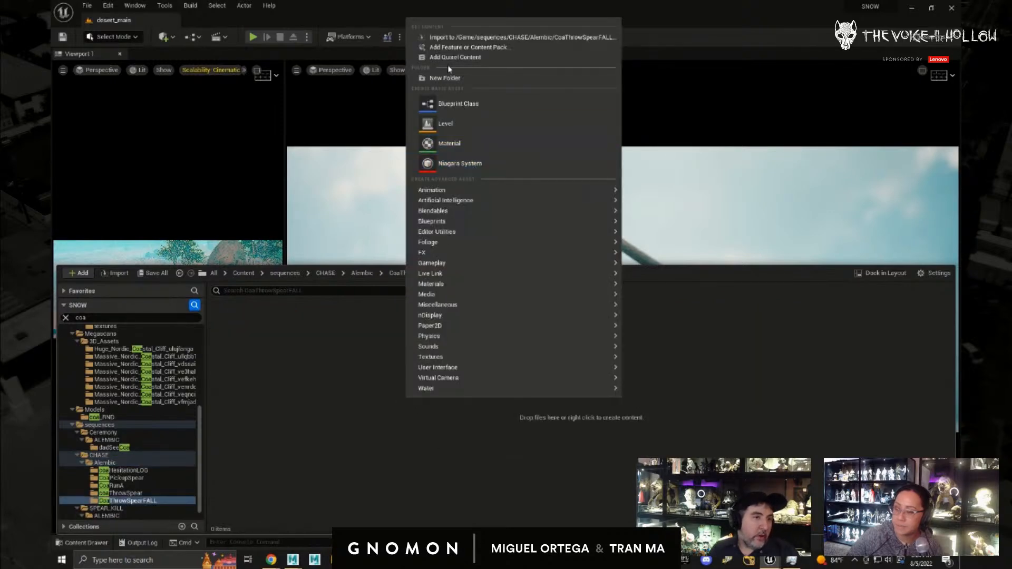
pyautogui.click(474, 36)
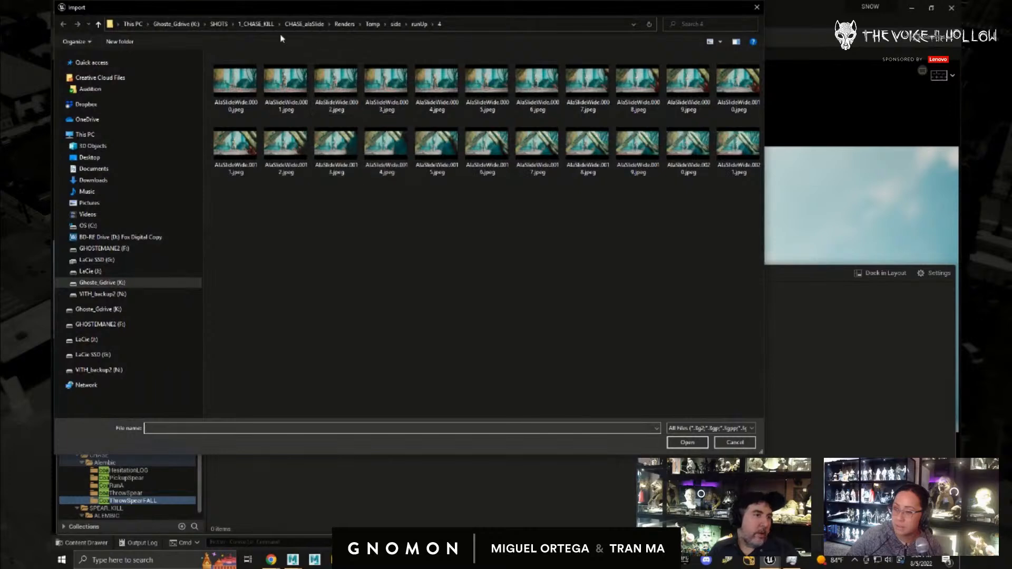
pyautogui.click(271, 23)
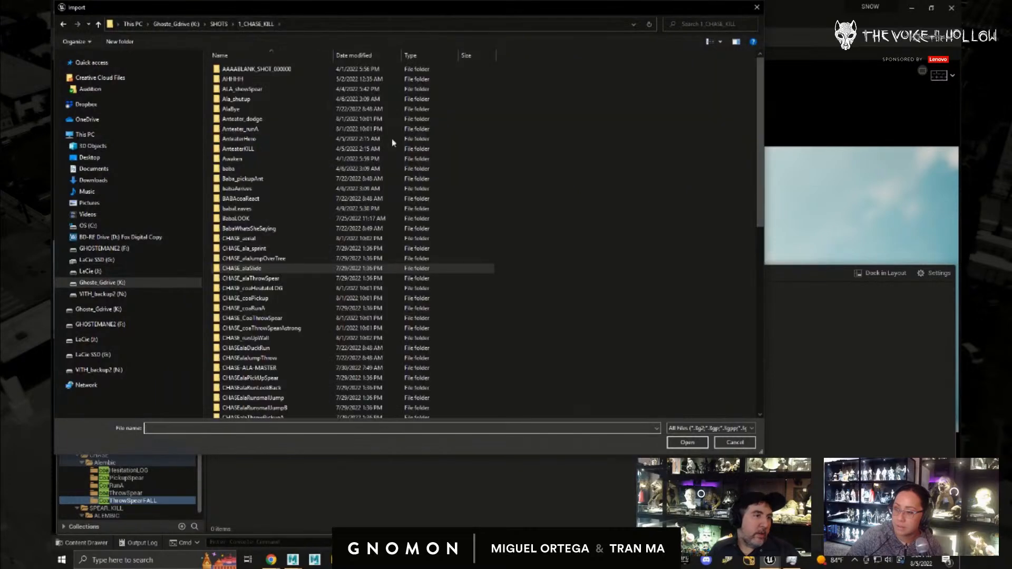
pyautogui.doubleClick(274, 318)
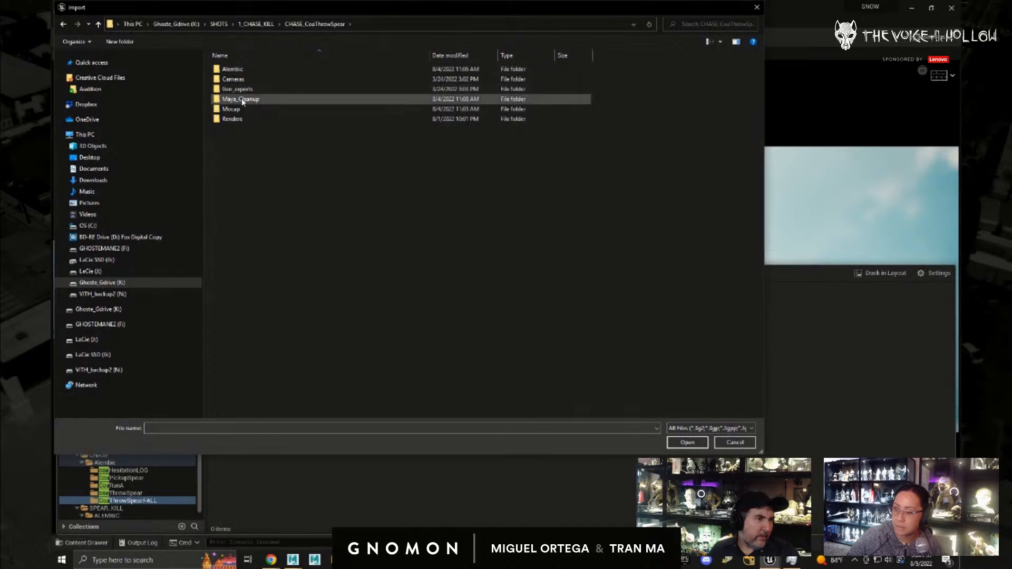
pyautogui.doubleClick(232, 69)
pyautogui.click(270, 69)
pyautogui.doubleClick(275, 70)
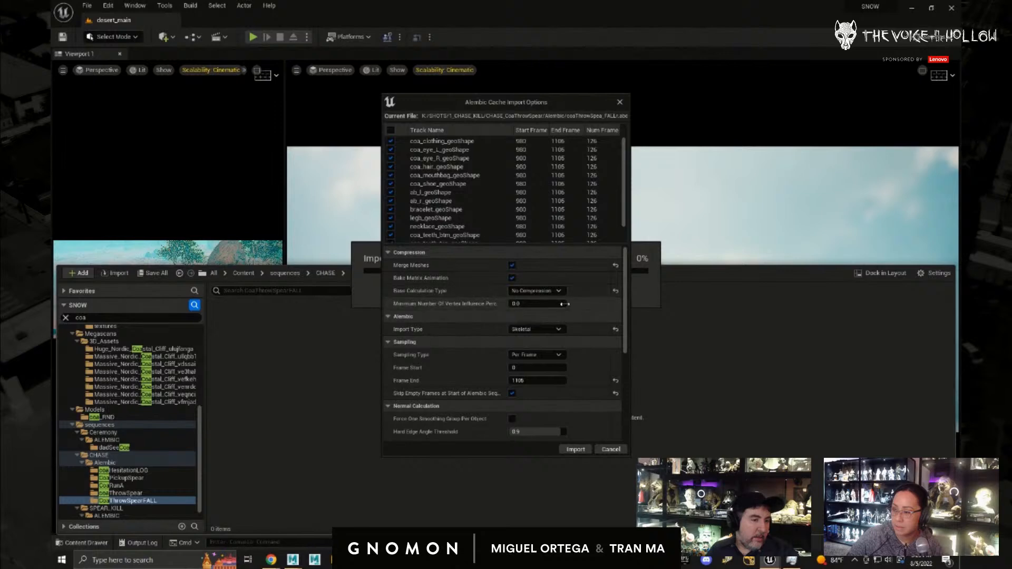
# - Choose Skeletal as the import type for the Alembic cache
pyautogui.click(535, 330)
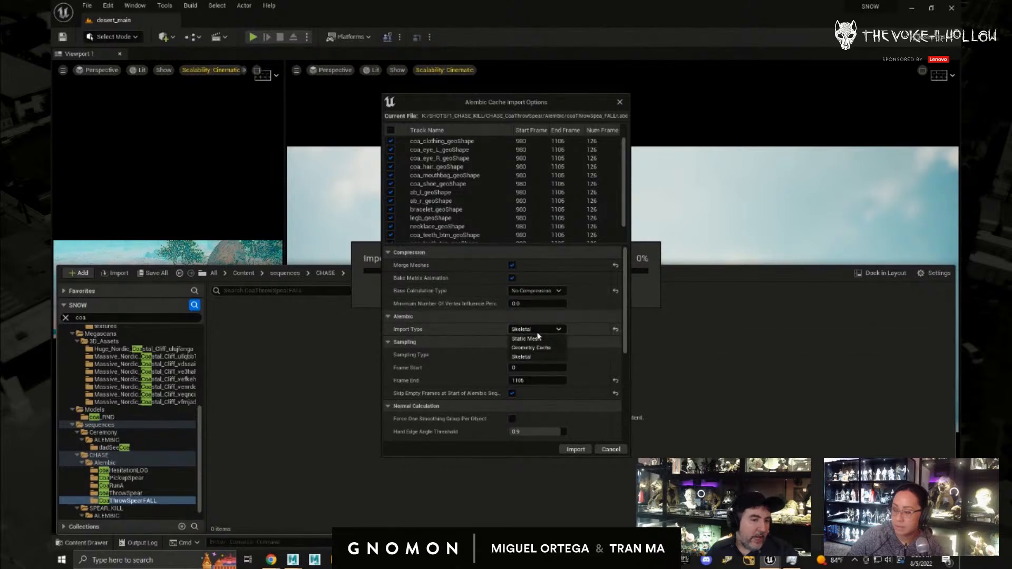
pyautogui.click(553, 357)
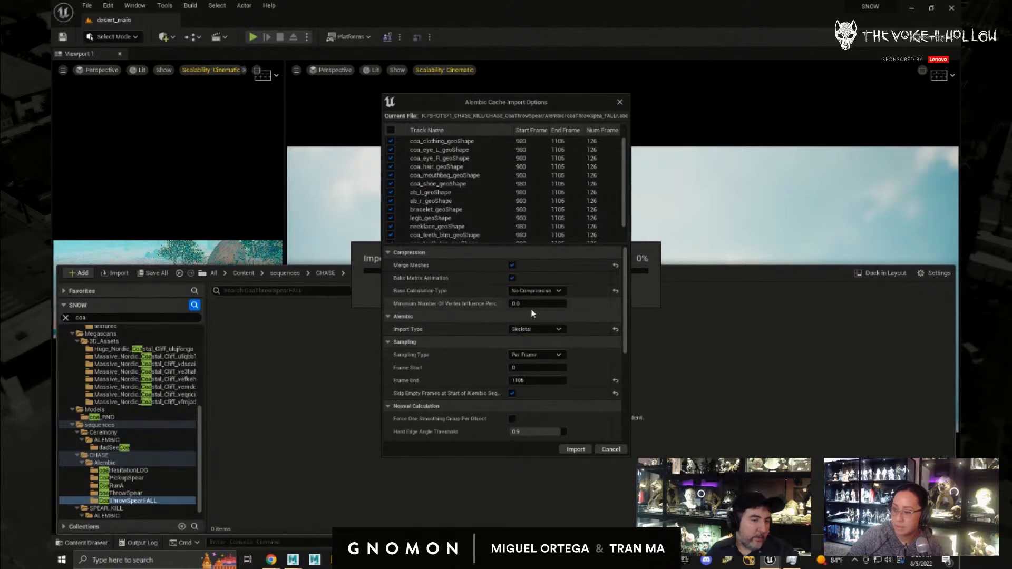
pyautogui.click(540, 331)
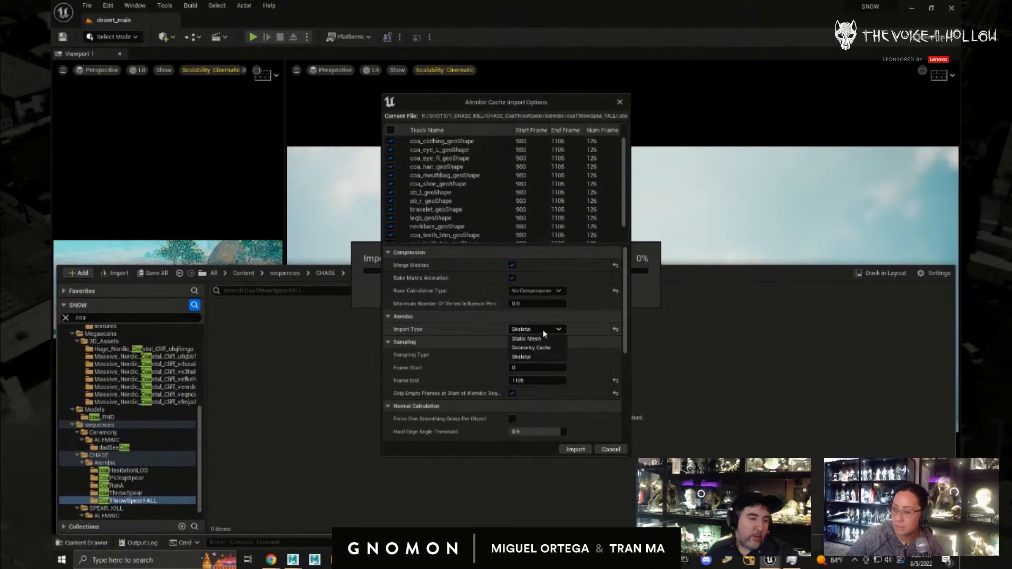
pyautogui.click(538, 357)
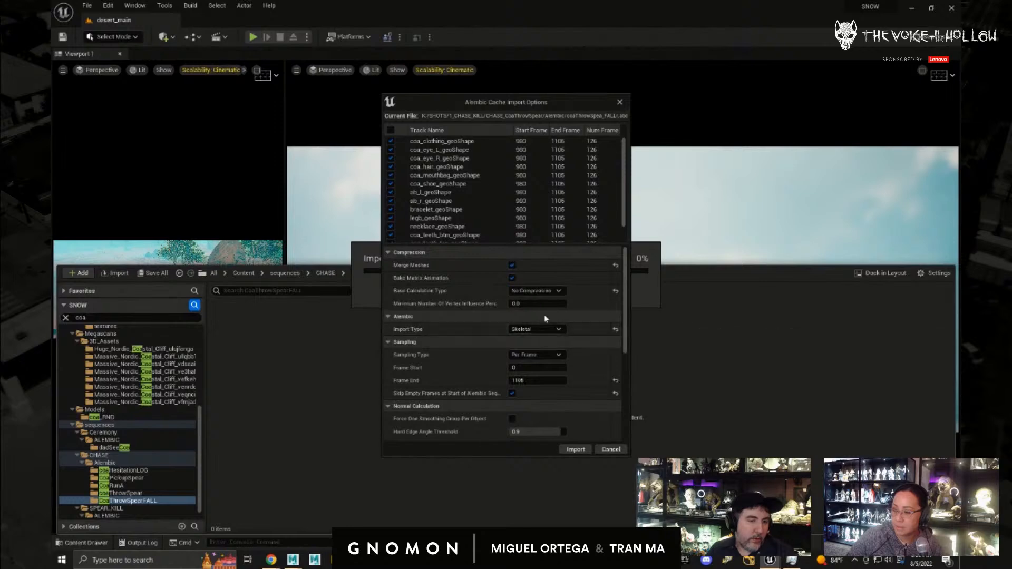
# - Set the Alembic import's base calculation type to No Compression and toggle skipping empty frames at the start of the sequence
pyautogui.click(544, 291)
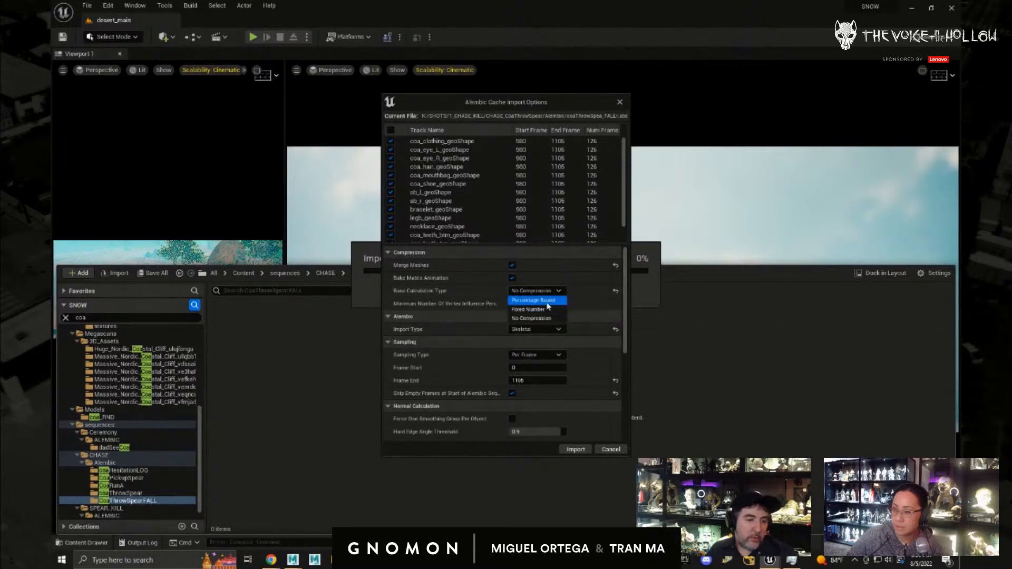
pyautogui.click(546, 319)
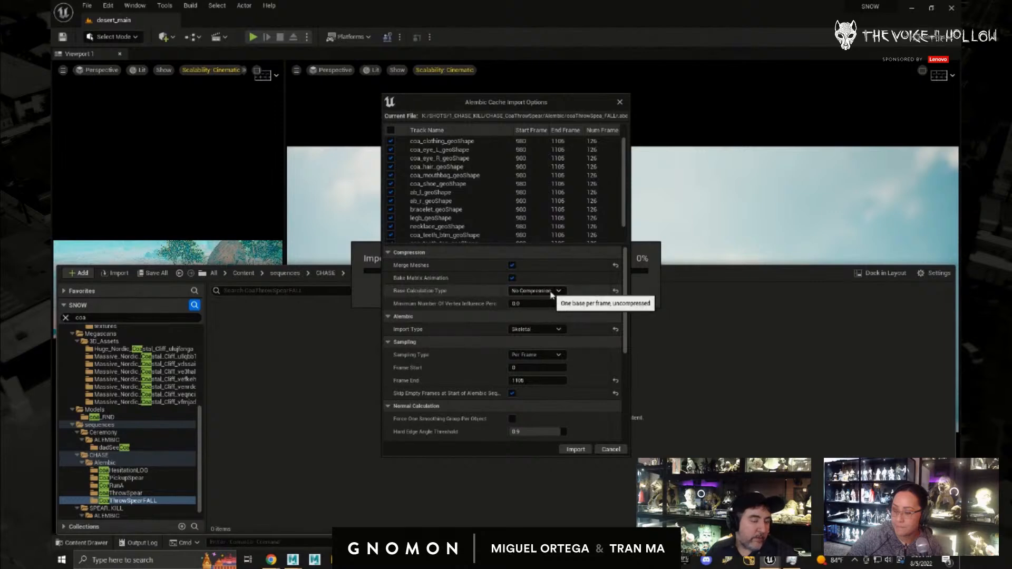
pyautogui.click(511, 393)
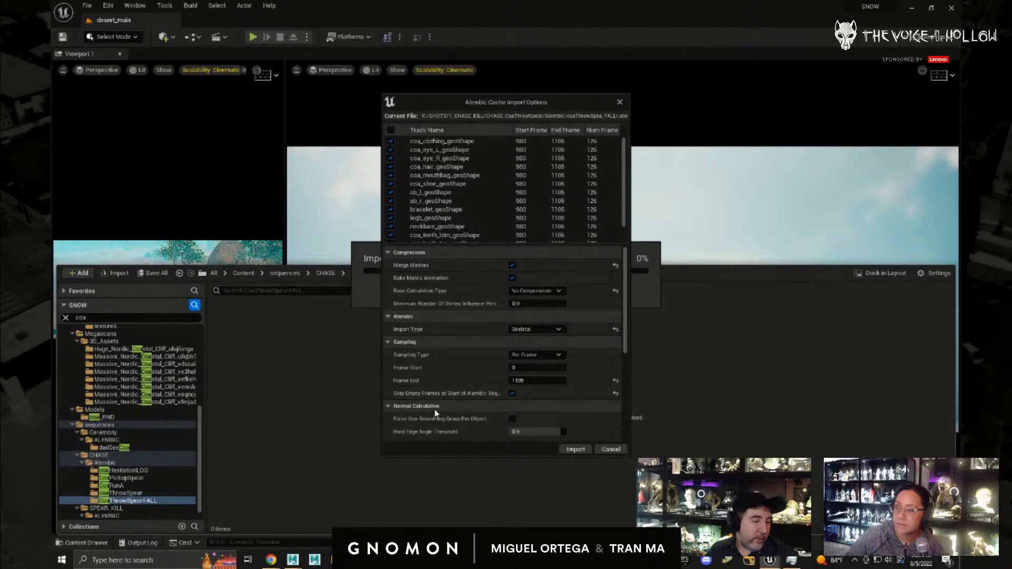
# - Switch to the coaThrowSpear_fall scene in Maya and scrub the character's animation forward to frame 1032
pyautogui.click(311, 531)
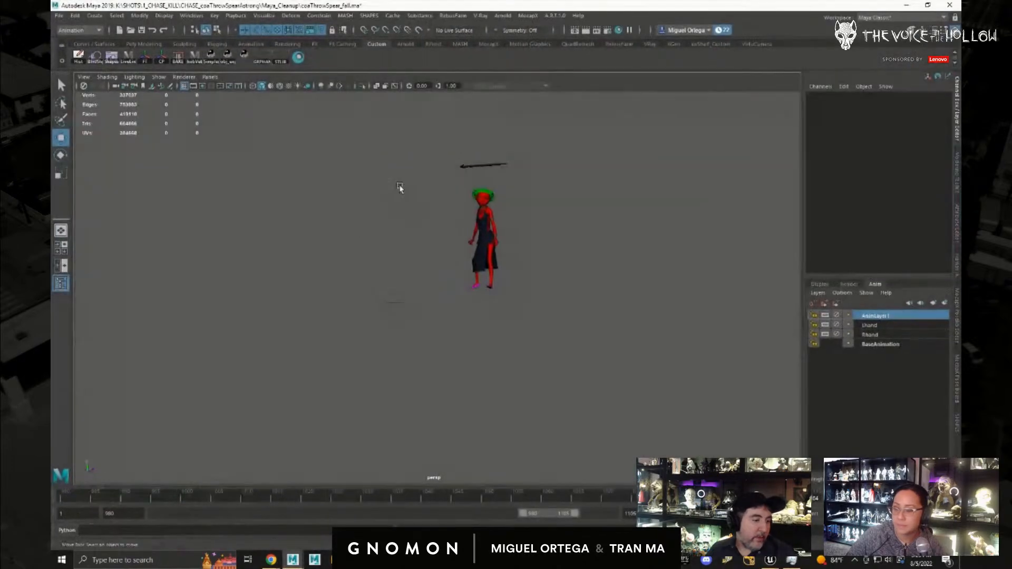
pyautogui.moveTo(134, 497)
pyautogui.mouseDown()
pyautogui.moveTo(62, 498)
pyautogui.moveTo(349, 511)
pyautogui.moveTo(819, 508)
pyautogui.moveTo(52, 533)
pyautogui.moveTo(337, 521)
pyautogui.moveTo(58, 521)
pyautogui.moveTo(464, 519)
pyautogui.moveTo(174, 517)
pyautogui.moveTo(388, 515)
pyautogui.moveTo(305, 518)
pyautogui.moveTo(260, 498)
pyautogui.moveTo(50, 495)
pyautogui.moveTo(376, 494)
pyautogui.mouseUp()
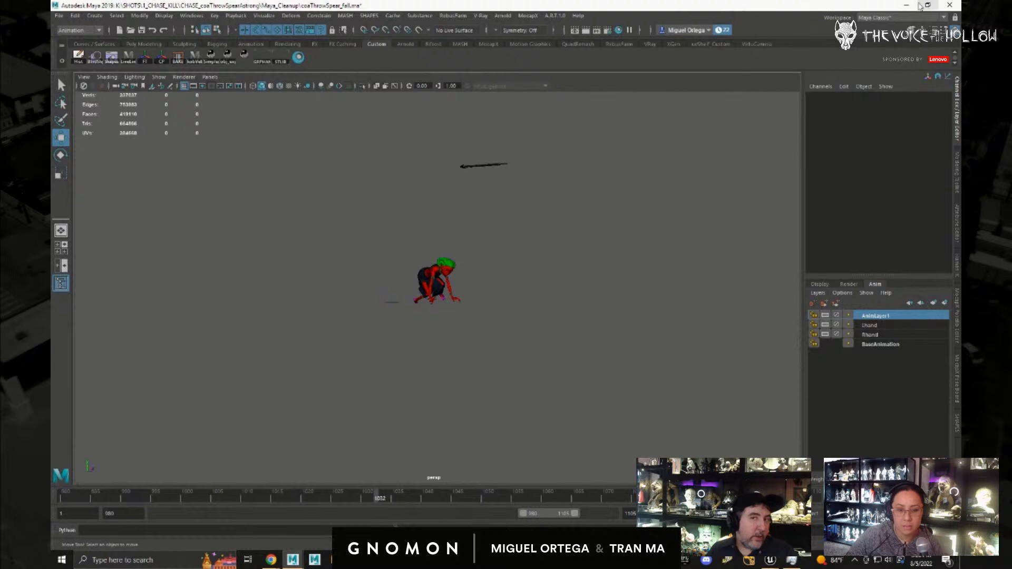
pyautogui.click(907, 5)
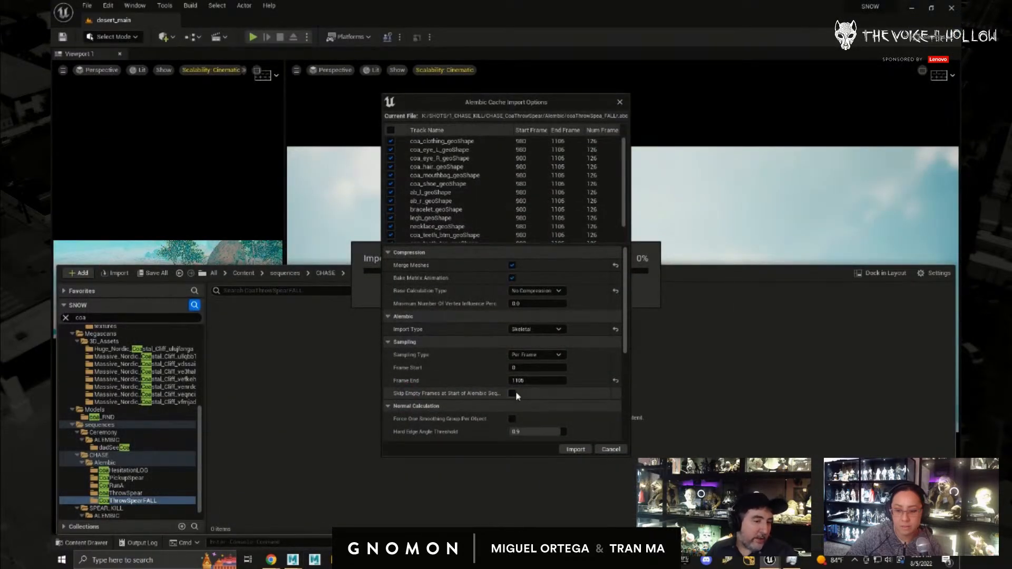
# - Return to the Maya scene, go to start frame 980, and select the character meshes together with the spear to inspect them
pyautogui.moveTo(293, 560)
pyautogui.click(324, 527)
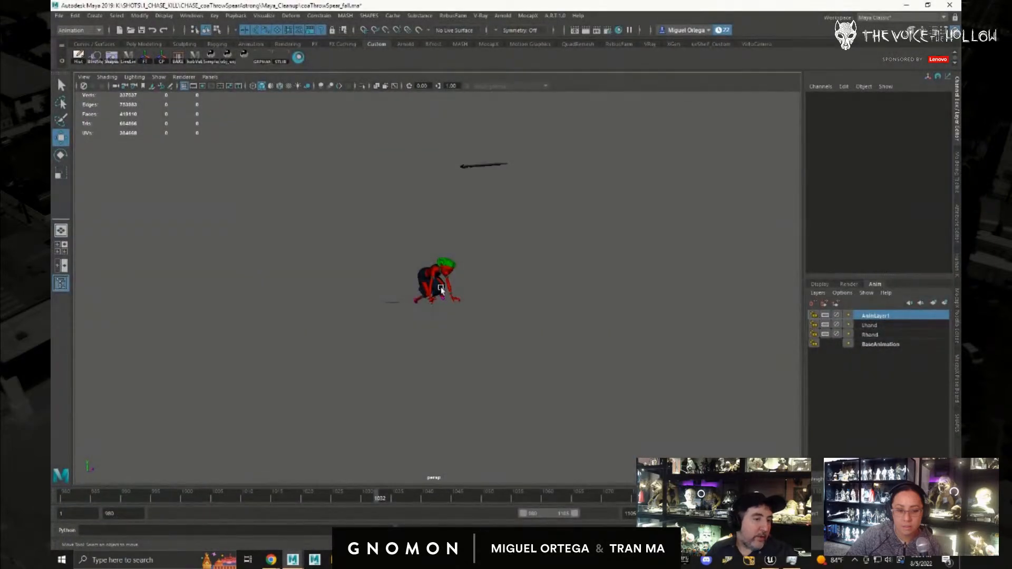
pyautogui.click(441, 289)
pyautogui.moveTo(104, 498); pyautogui.dragTo(57, 498)
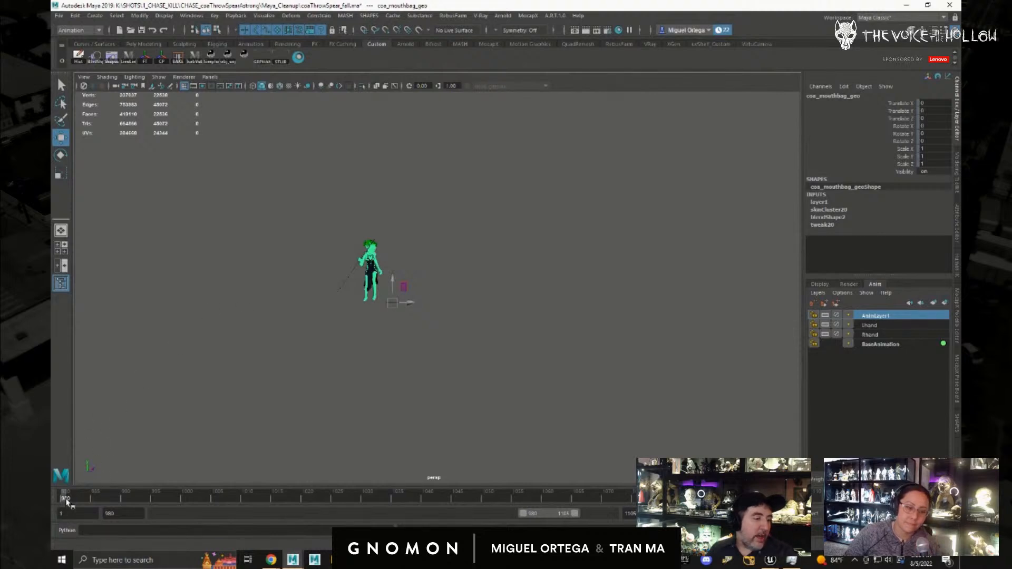
pyautogui.moveTo(274, 381); pyautogui.dragTo(466, 172)
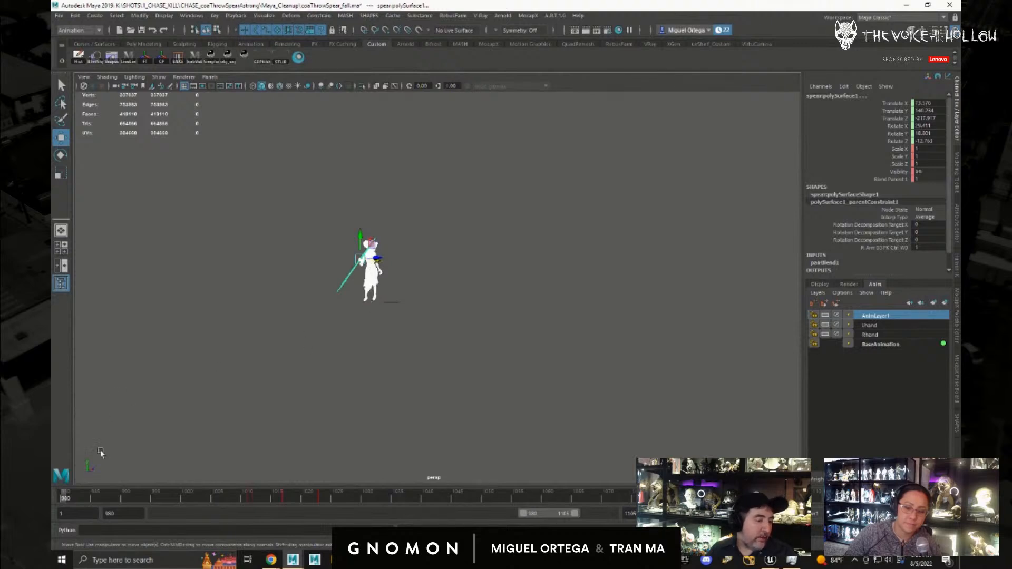
pyautogui.moveTo(101, 499); pyautogui.dragTo(60, 495)
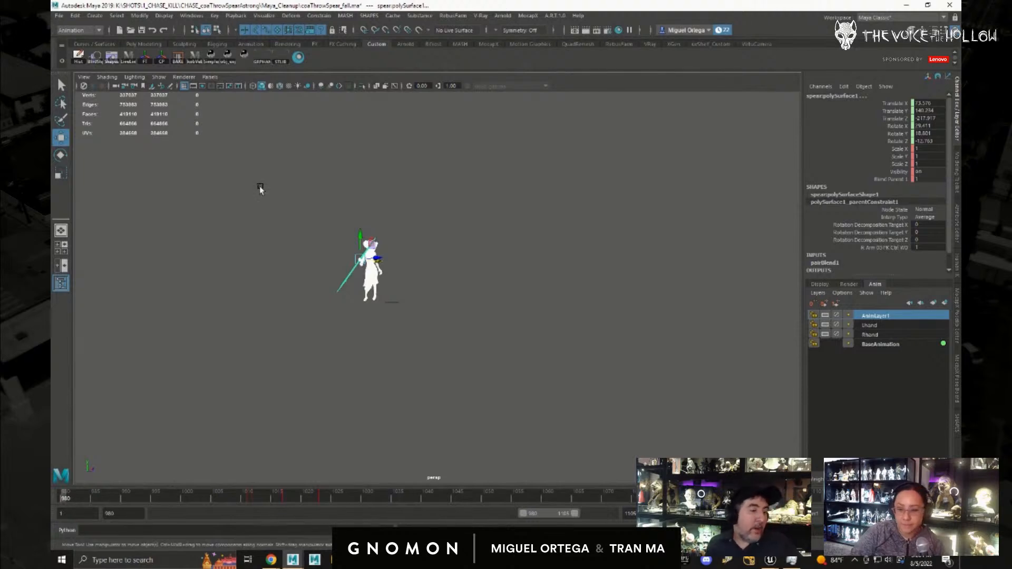
pyautogui.moveTo(289, 348); pyautogui.dragTo(464, 210)
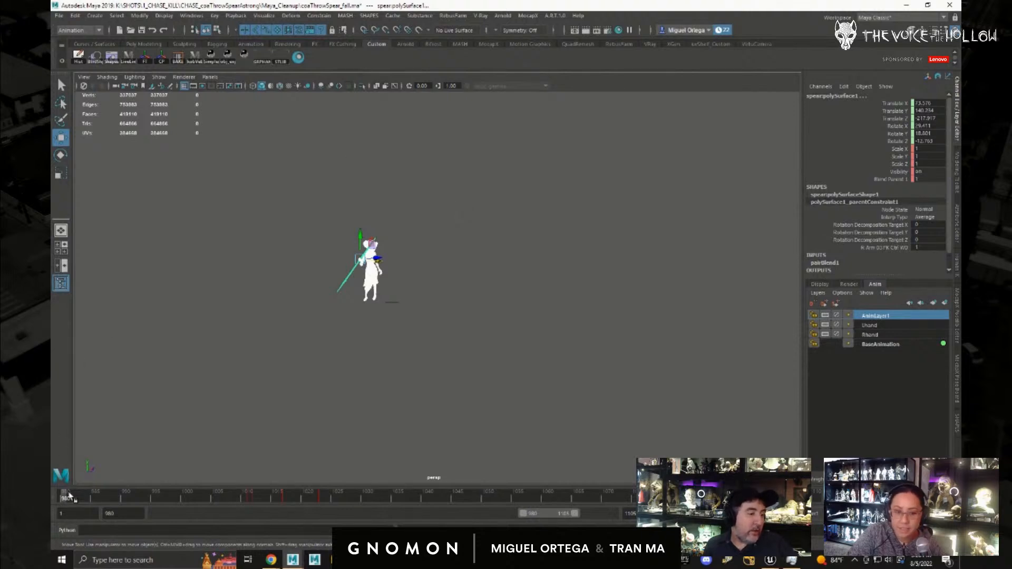
pyautogui.moveTo(272, 381); pyautogui.dragTo(533, 193)
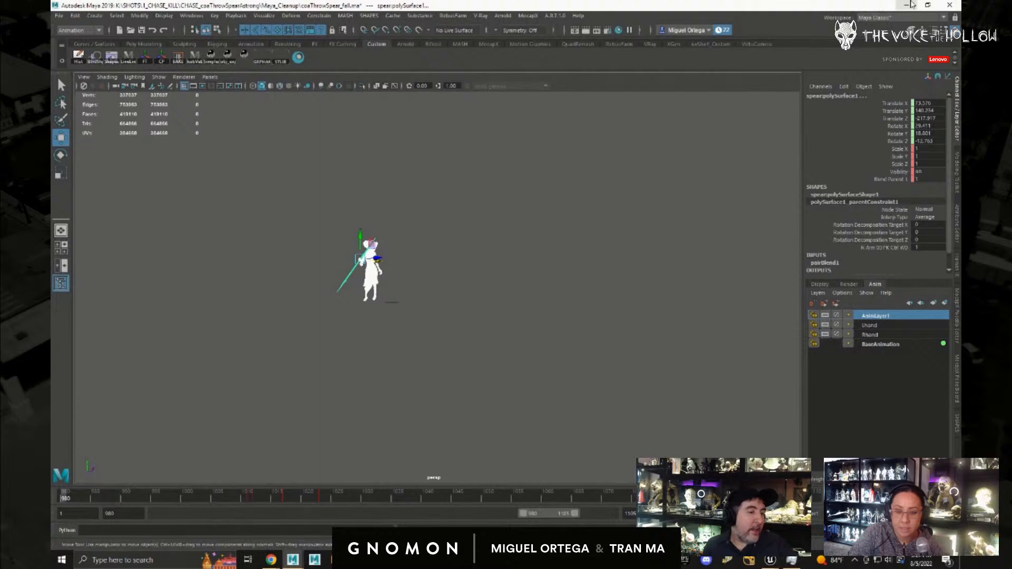
pyautogui.click(913, 4)
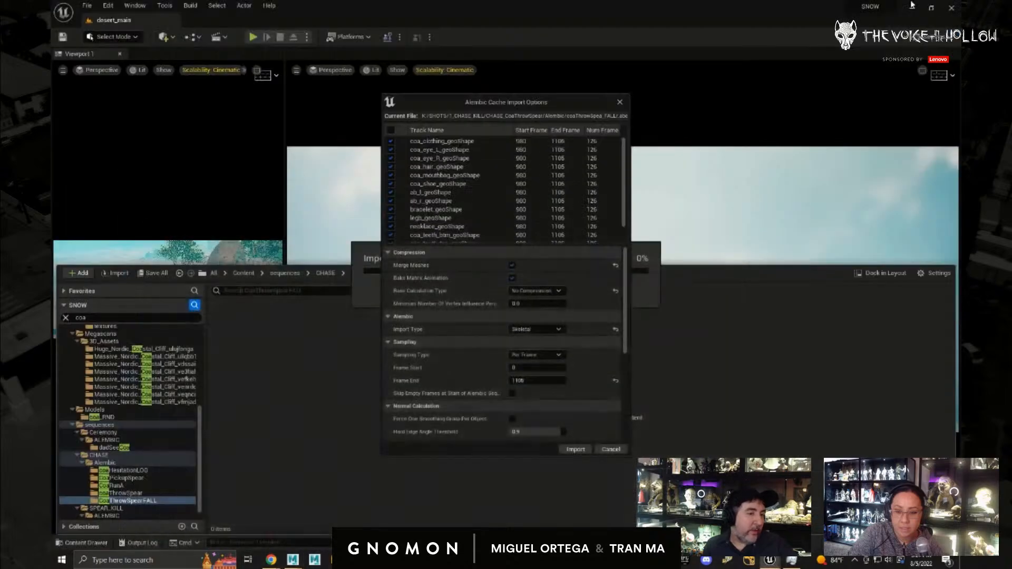
# - Back in Unreal, enable skipping empty frames at the start of the Alembic sequence and review the remaining import options
pyautogui.click(513, 395)
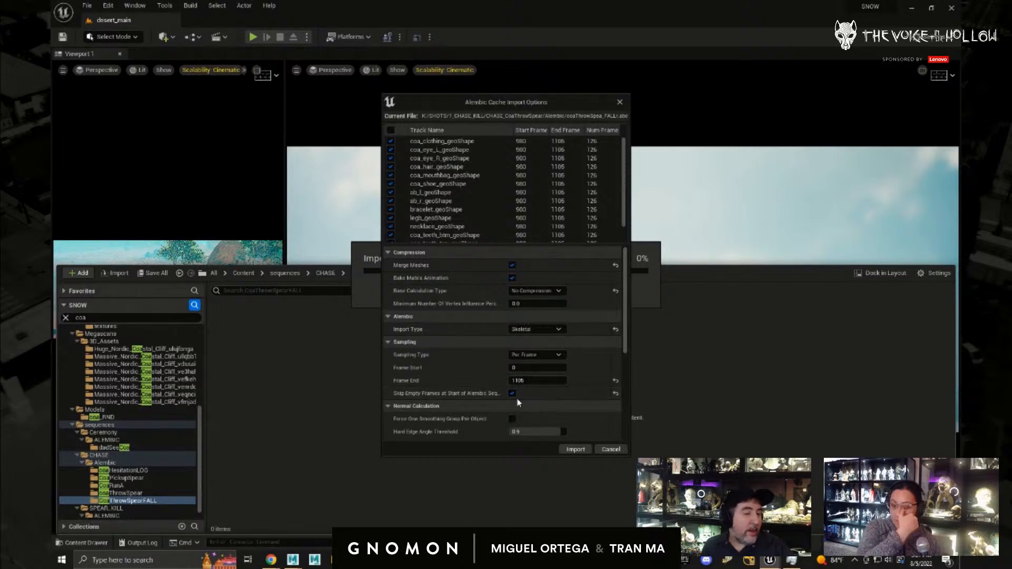
pyautogui.scroll(-3, 577, 348)
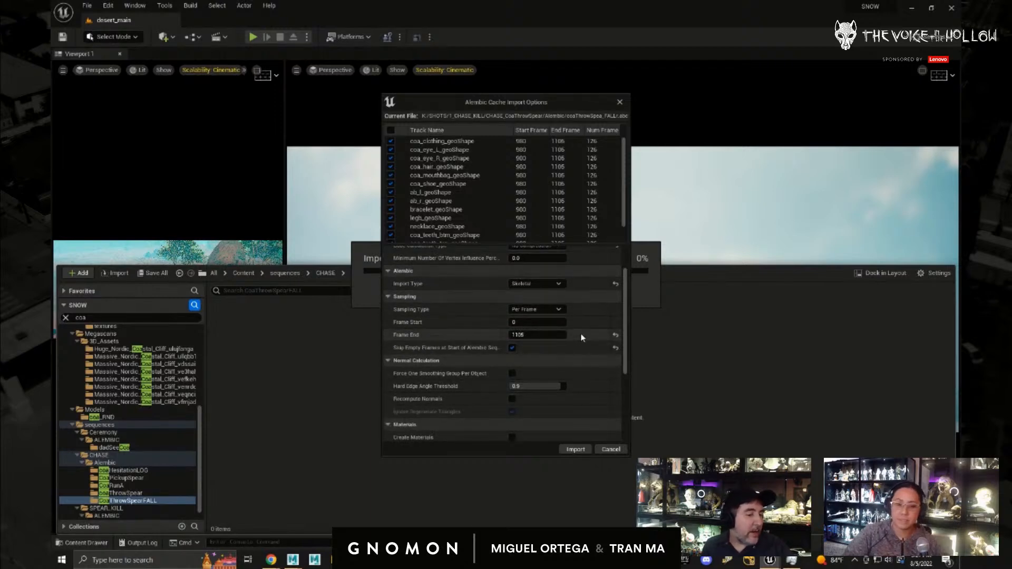
pyautogui.scroll(-6, 582, 343)
pyautogui.scroll(4, 487, 313)
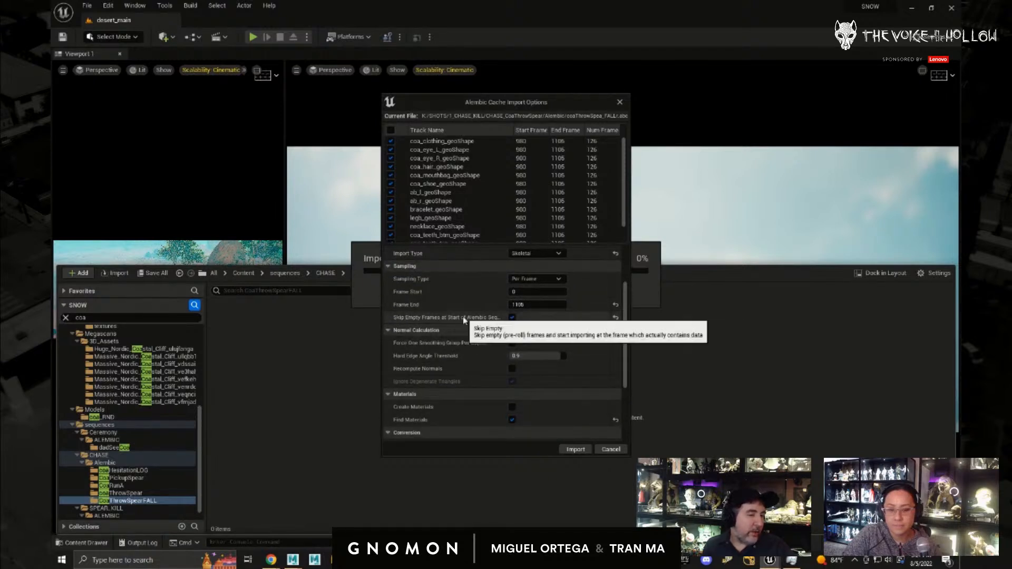
pyautogui.scroll(-7, 583, 354)
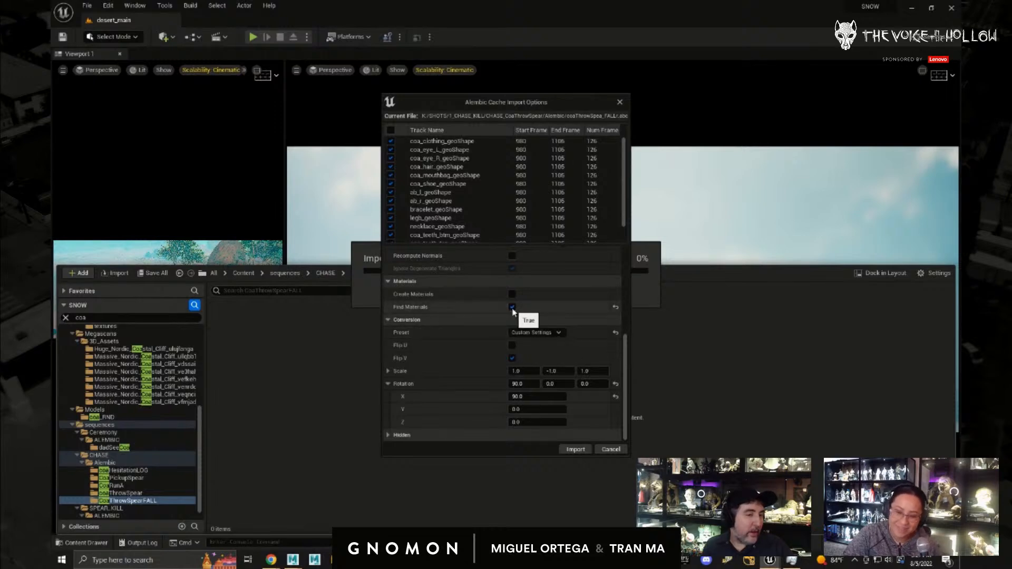
# - Try deleting the Coa_body_materials namespace with its contents from the Maya scene, and undo the recent changes
pyautogui.moveTo(293, 559)
pyautogui.click(242, 514)
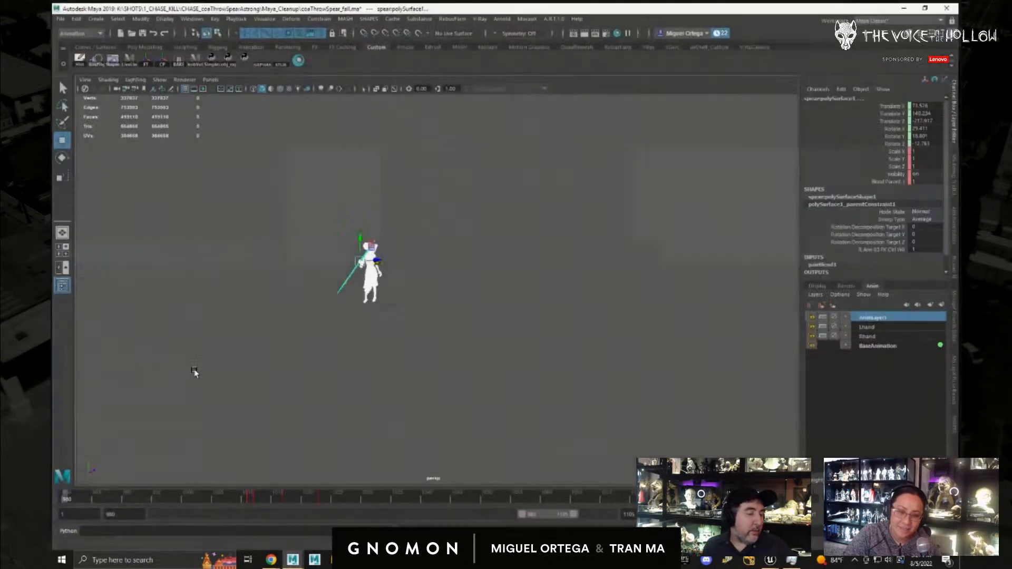
pyautogui.click(454, 217)
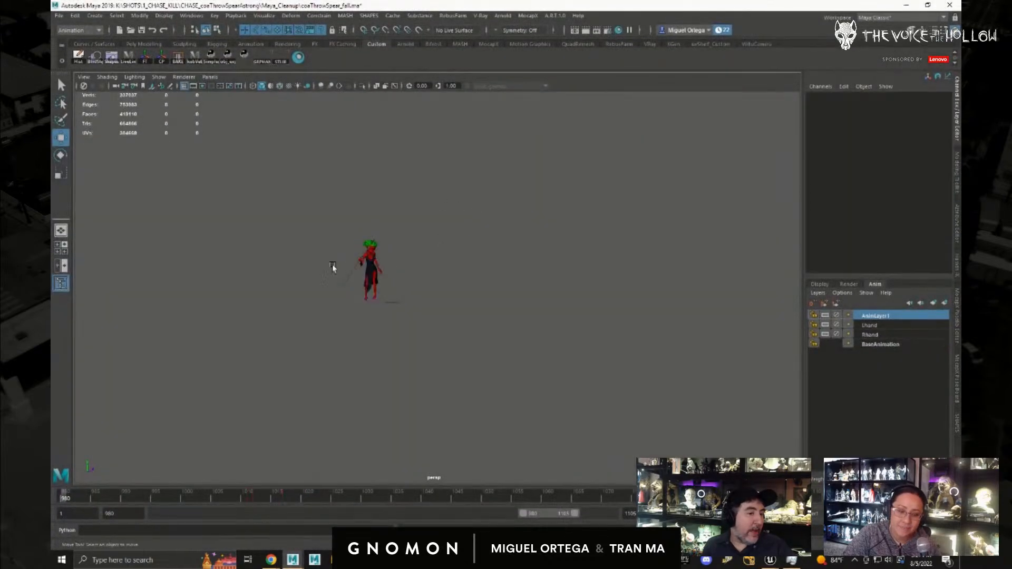
pyautogui.click(191, 15)
pyautogui.moveTo(216, 49)
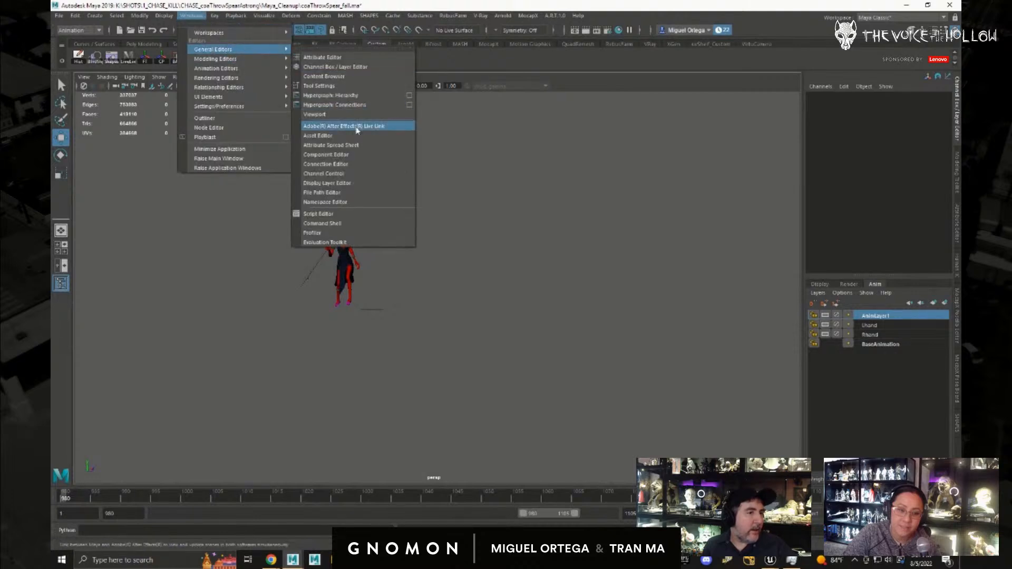
pyautogui.click(345, 203)
pyautogui.click(414, 225)
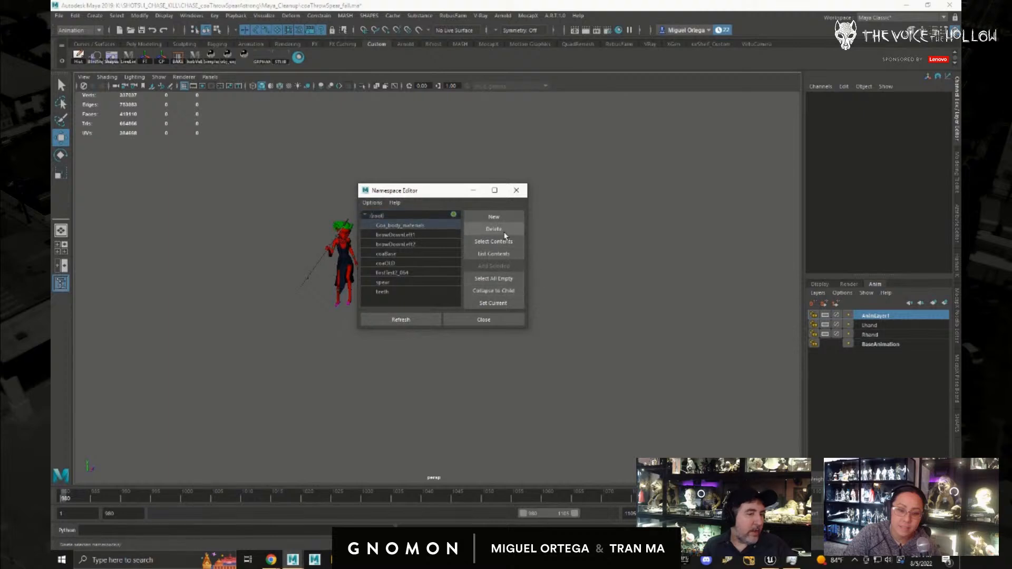
pyautogui.click(500, 230)
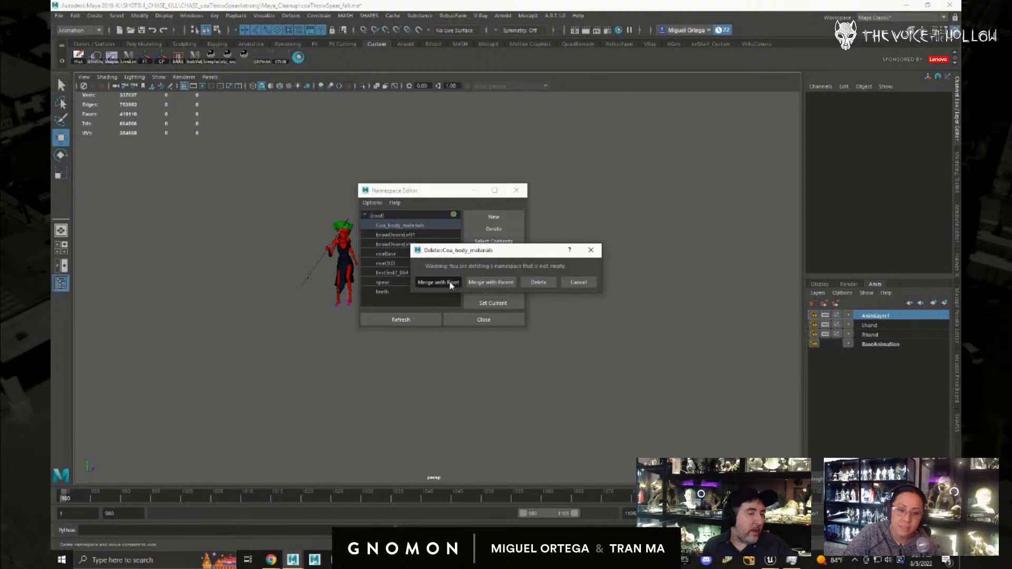
pyautogui.click(543, 285)
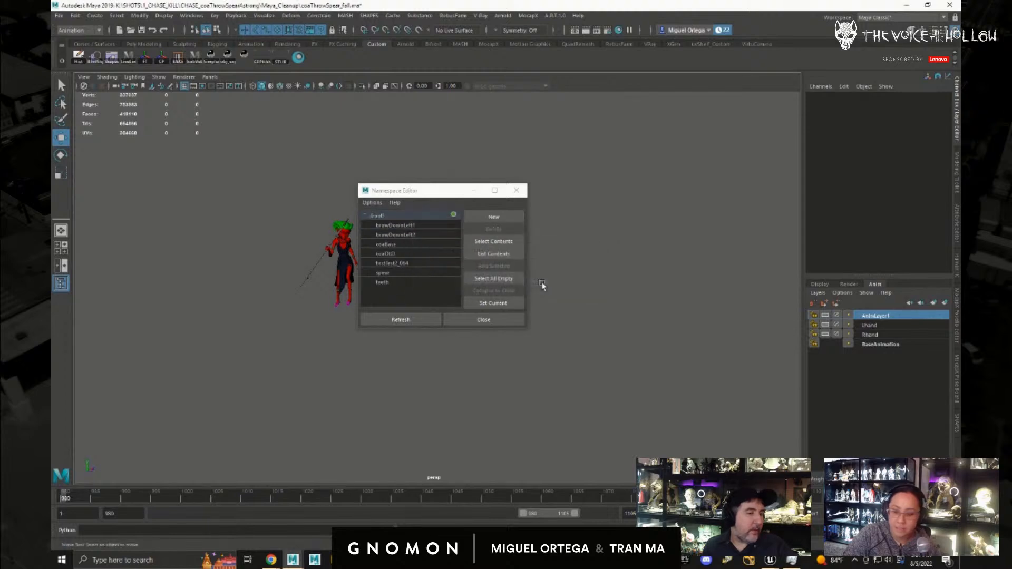
pyautogui.click(516, 190)
pyautogui.hotkey('ctrl', 'z')
pyautogui.hotkey('ctrl', 'z')
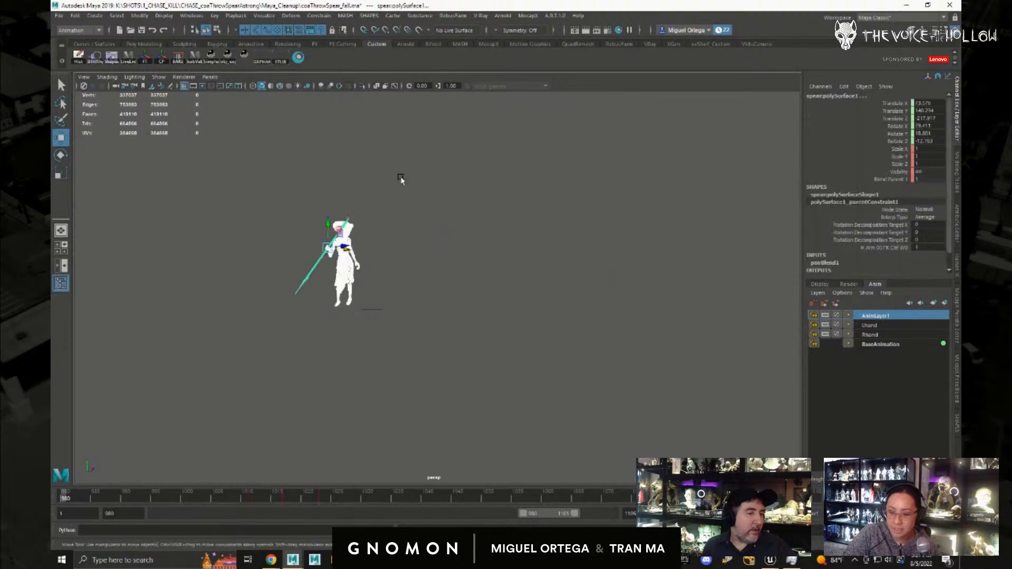
pyautogui.click(322, 157)
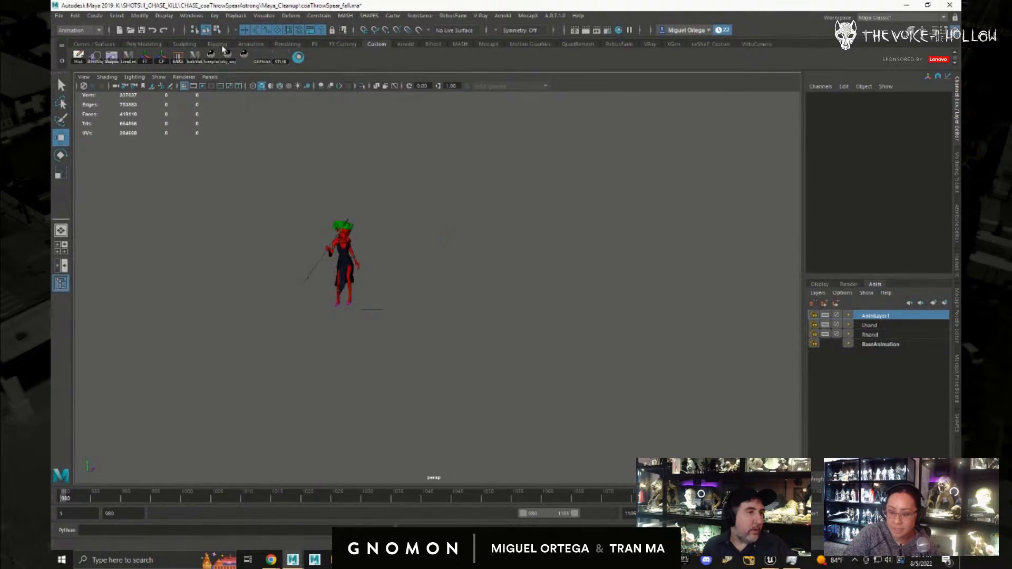
pyautogui.click(215, 15)
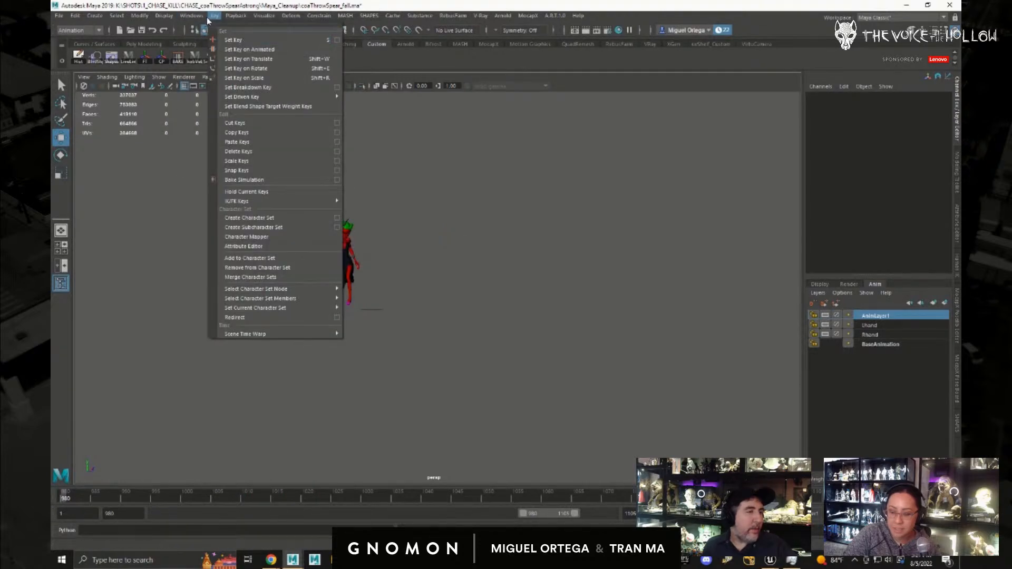
pyautogui.moveTo(191, 15)
pyautogui.moveTo(221, 49)
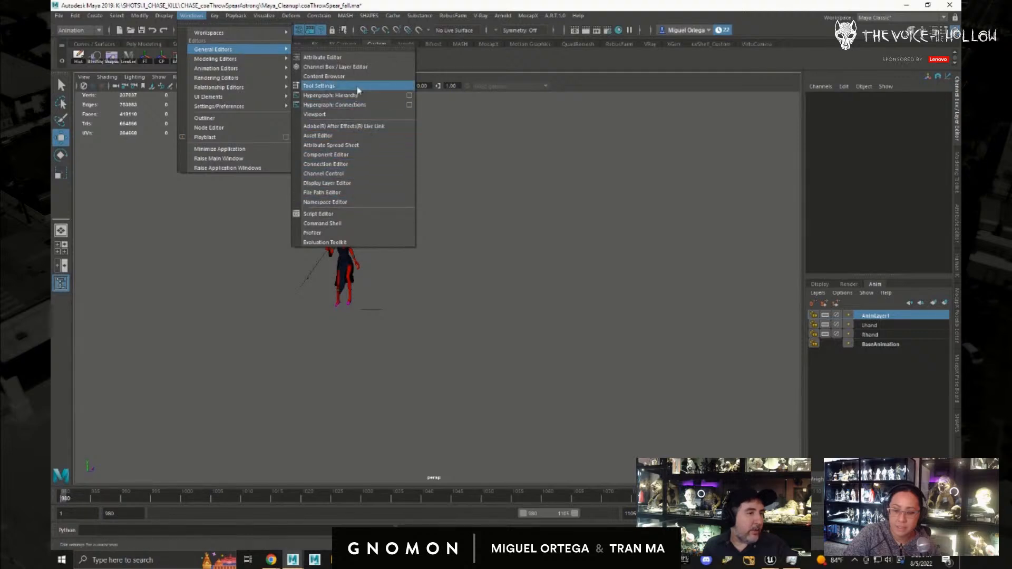
pyautogui.click(495, 189)
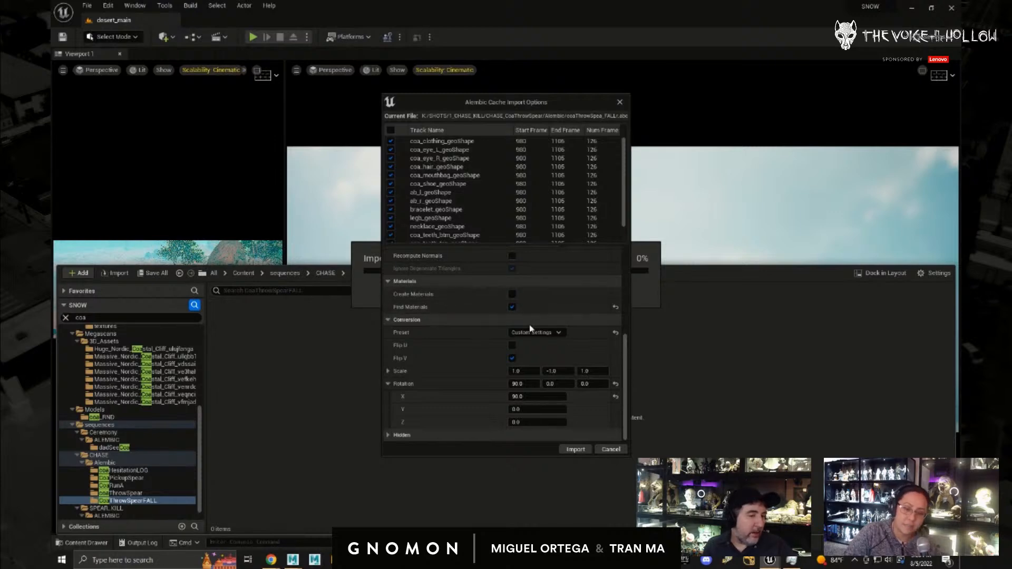
# - Set the X rotation in the Alembic import's conversion settings to 90
pyautogui.moveTo(533, 381); pyautogui.dragTo(491, 384)
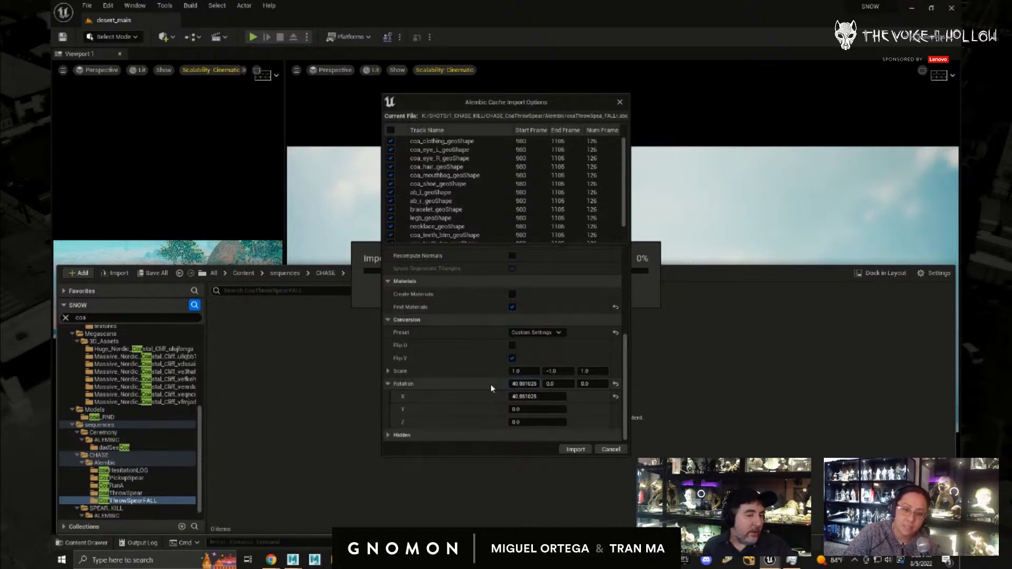
pyautogui.click(615, 385)
pyautogui.click(527, 386)
pyautogui.write('90')
pyautogui.press('Tab')
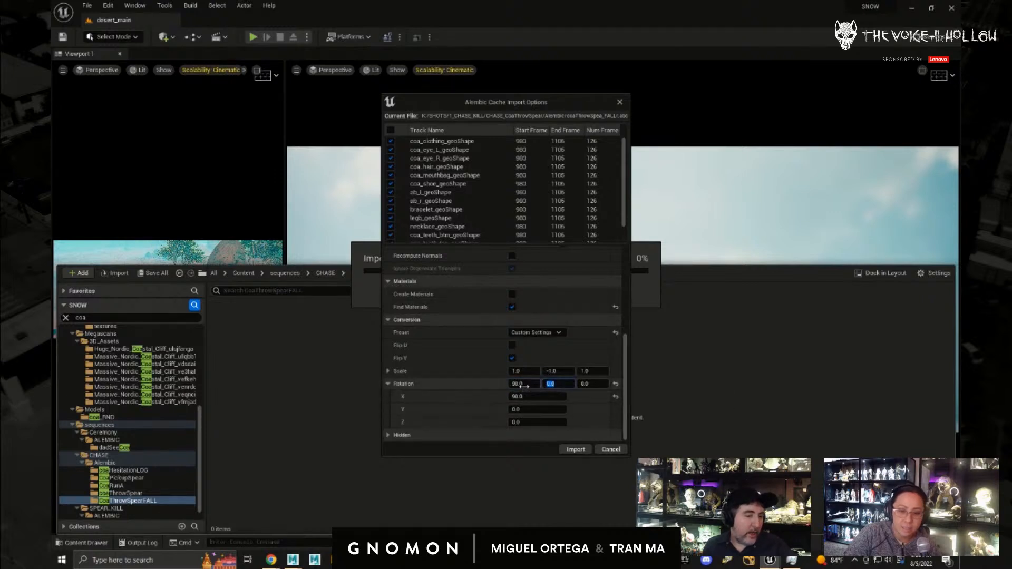
# - Recheck the import options, import the coaThrowSpea_FALLr Alembic cache, and close the message log
pyautogui.scroll(2, 464, 377)
pyautogui.scroll(-2, 464, 374)
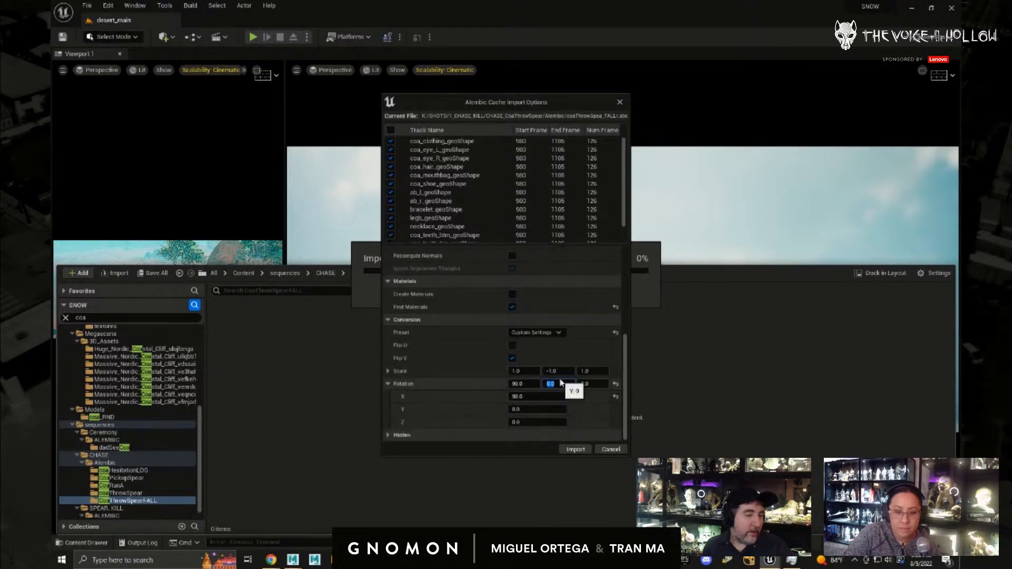
pyautogui.scroll(5, 473, 369)
pyautogui.scroll(3, 473, 368)
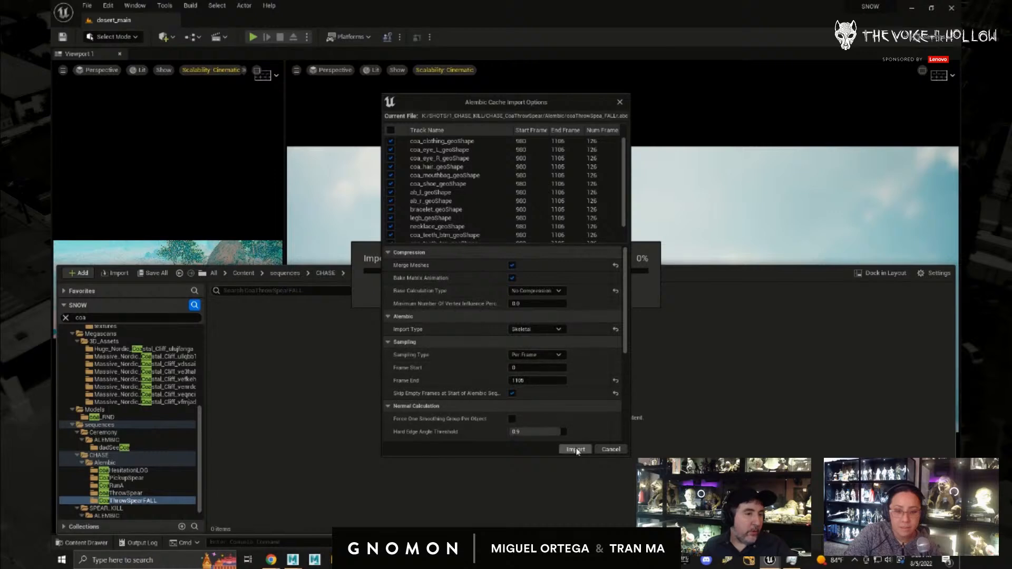
pyautogui.click(576, 449)
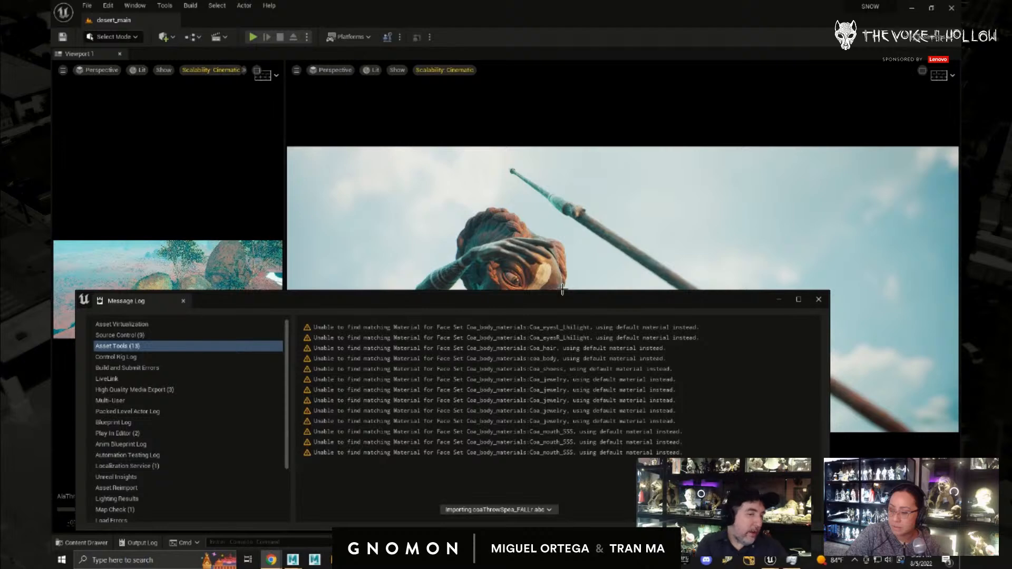
pyautogui.click(818, 299)
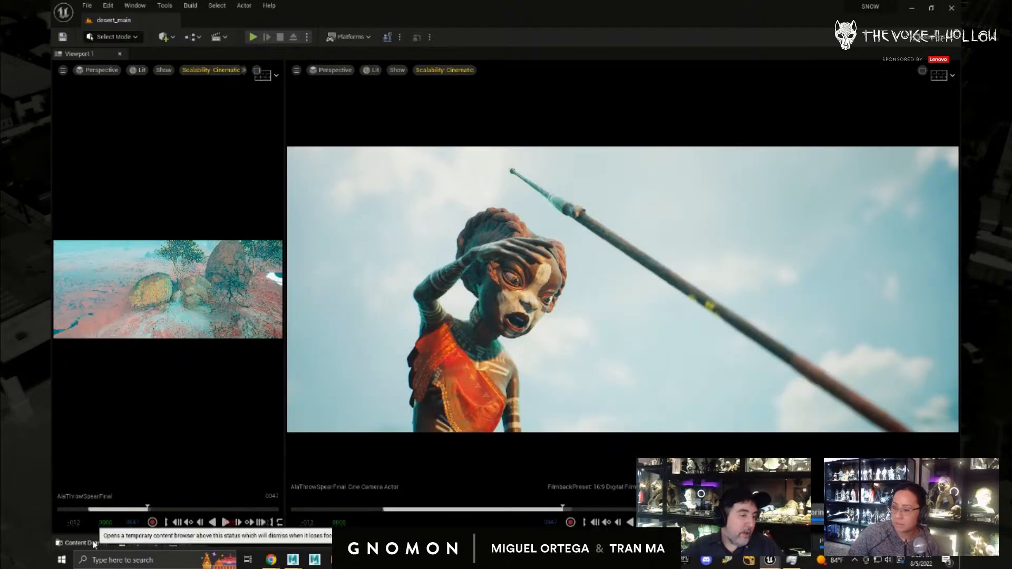
# - Open the imported coaThrowSpea_FALLr skeletal mesh from the CoaThrowSpearFALL folder
pyautogui.click(94, 545)
pyautogui.doubleClick(240, 340)
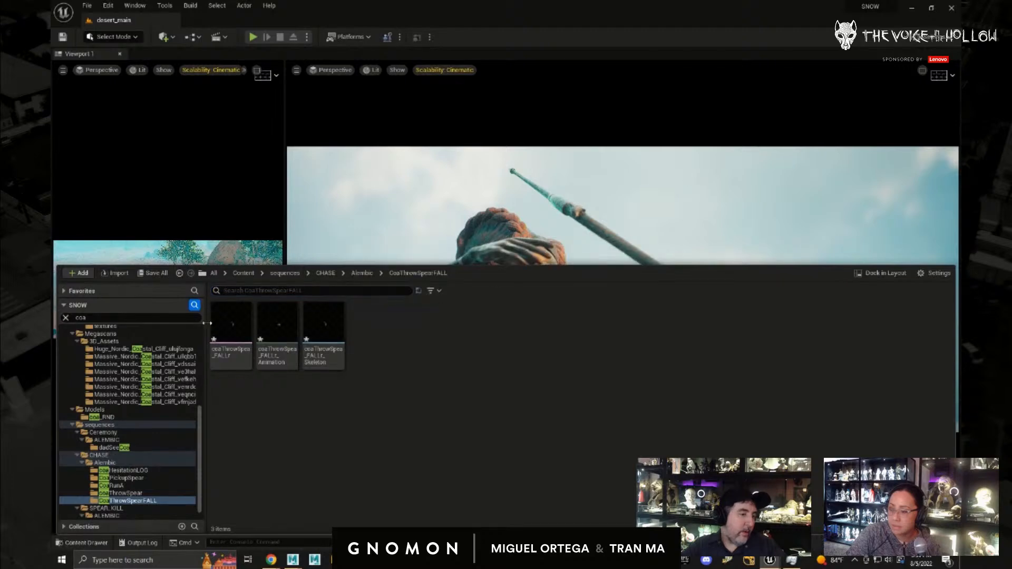
# - Place the coaThrowSpea_FALLr skeletal mesh in the desert_main level and move it across the ground beside the plants
pyautogui.moveTo(233, 327)
pyautogui.moveTo(232, 326); pyautogui.dragTo(512, 433)
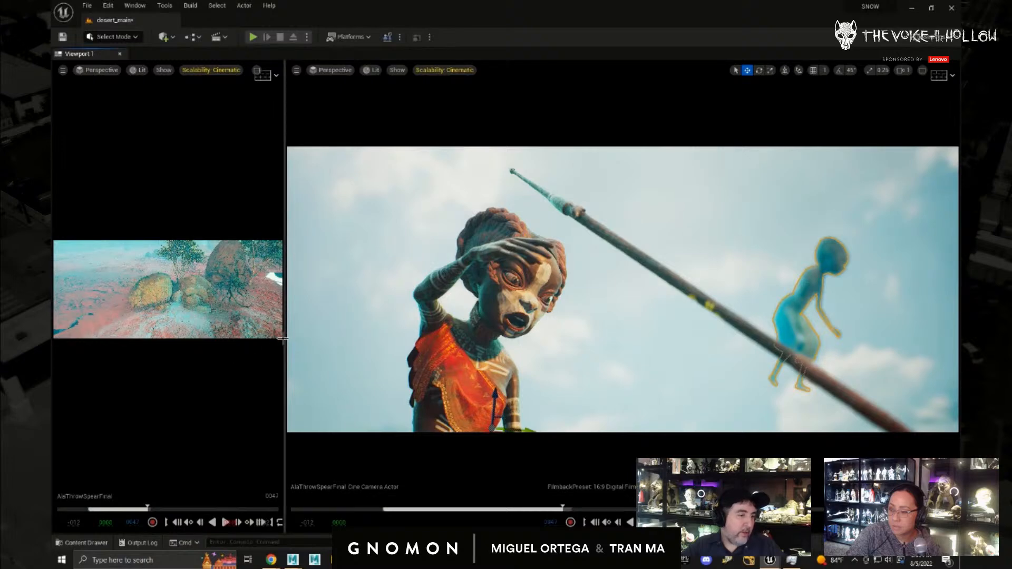
pyautogui.moveTo(285, 339); pyautogui.dragTo(511, 348)
pyautogui.moveTo(414, 362)
pyautogui.keyDown('alt'); pyautogui.mouseDown()
pyautogui.moveTo(424, 378)
pyautogui.moveTo(413, 367)
pyautogui.mouseUp(); pyautogui.keyUp('alt')
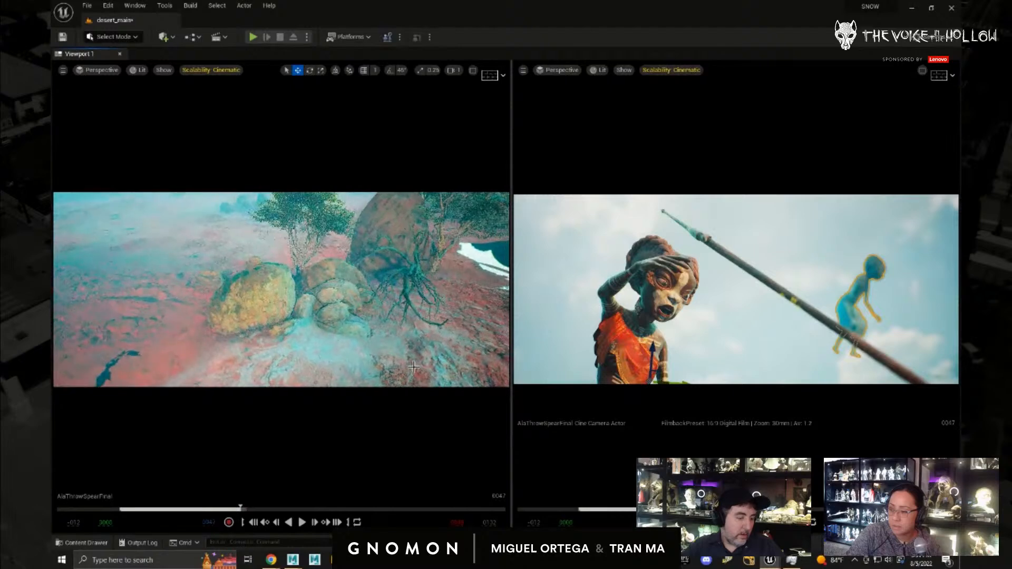
pyautogui.press('f')
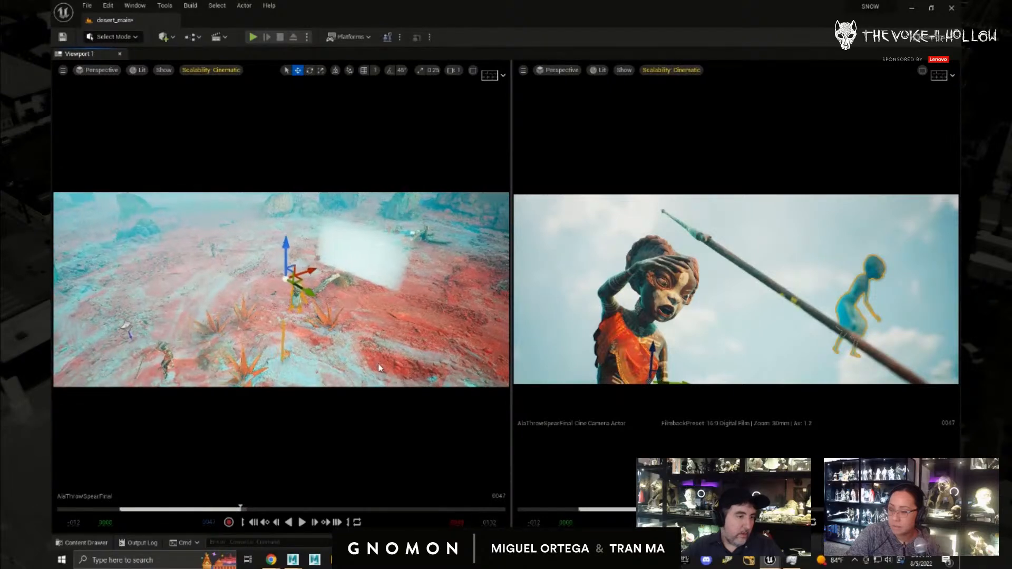
pyautogui.scroll(-2, 337, 343)
pyautogui.moveTo(319, 285); pyautogui.dragTo(259, 306)
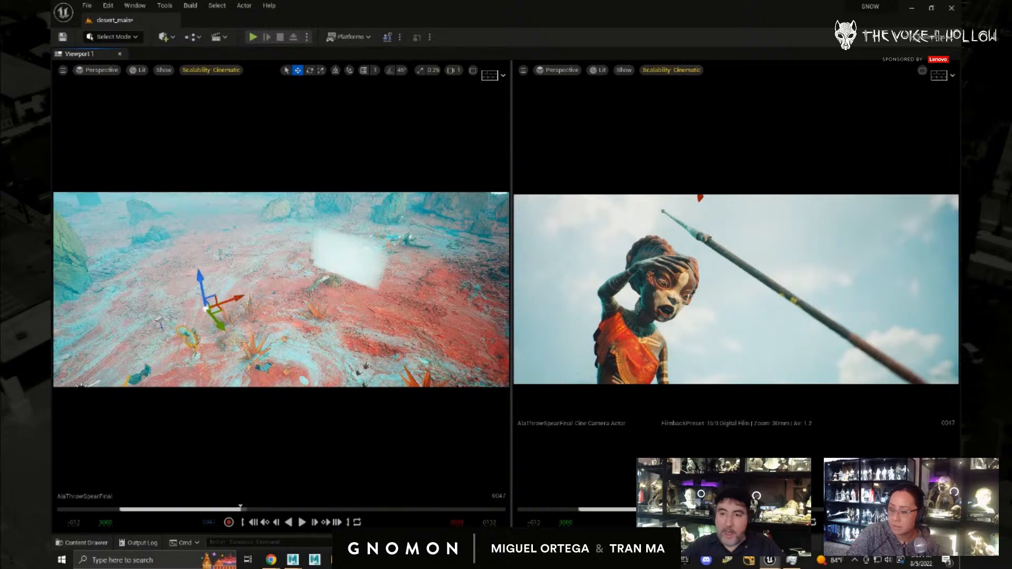
# - Add the placed character to the AlaThrowSpearFinal sequence and give it coaThrowSpea_FALLr_Animation starting at frame 8
pyautogui.moveTo(489, 204); pyautogui.dragTo(372, 185)
pyautogui.moveTo(759, 252); pyautogui.dragTo(304, 279)
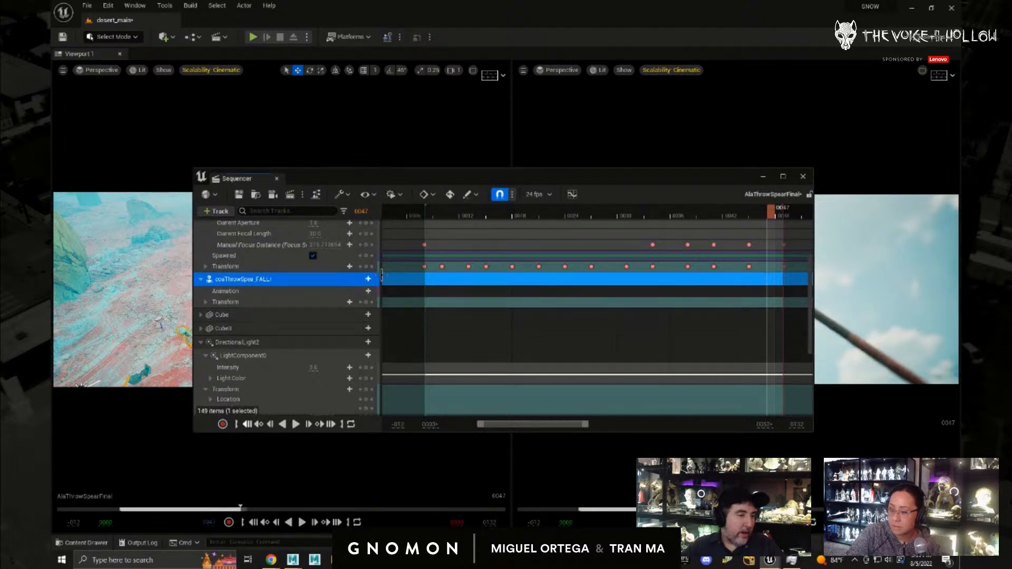
pyautogui.click(247, 424)
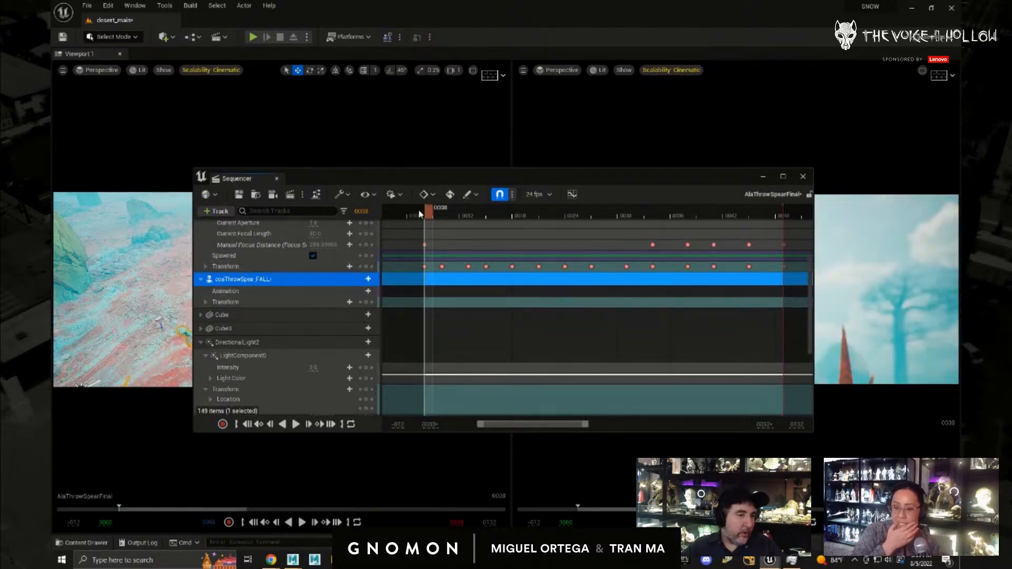
pyautogui.click(361, 291)
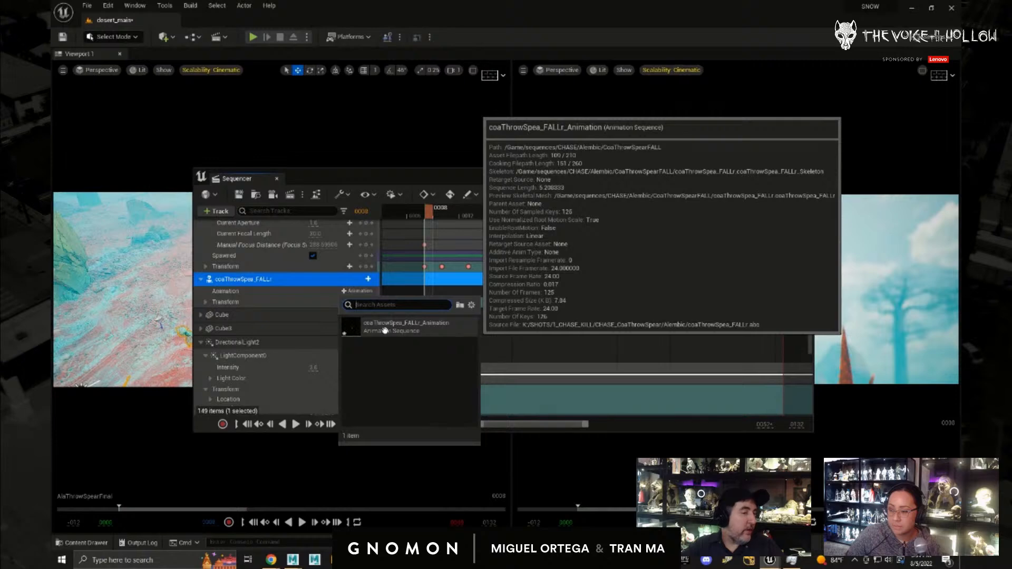
pyautogui.click(385, 327)
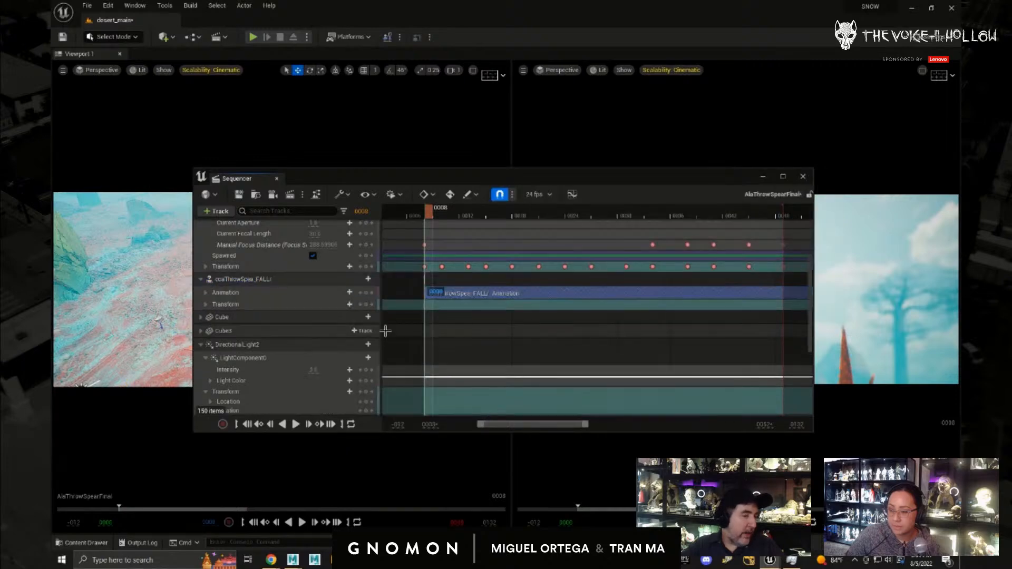
pyautogui.moveTo(430, 212); pyautogui.dragTo(464, 210)
pyautogui.moveTo(479, 180); pyautogui.dragTo(960, 306)
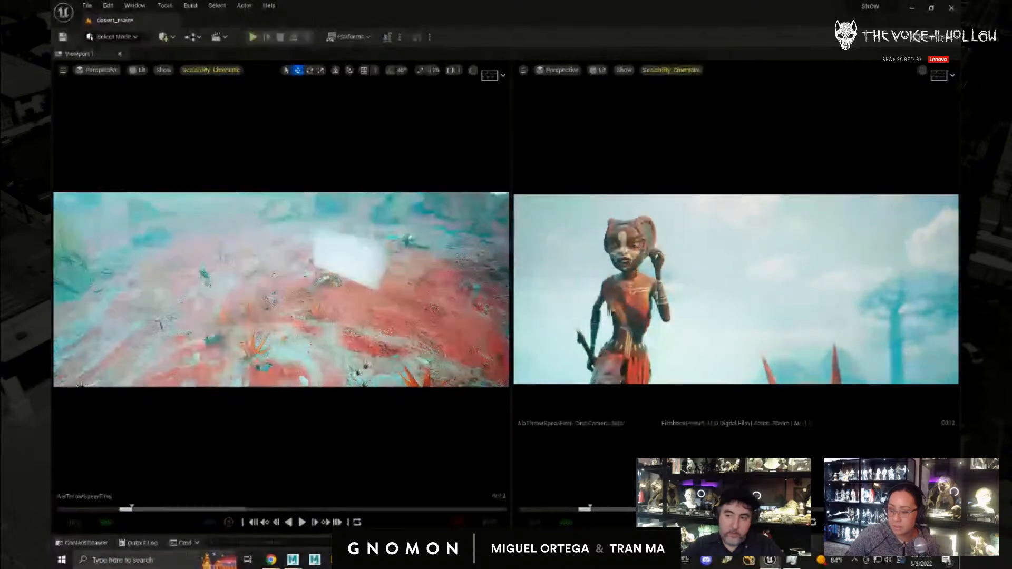
# - Move the coaThrowSpea_FALLr character across the ground until it stands just behind the spear thrower in the camera shot
pyautogui.click(201, 286)
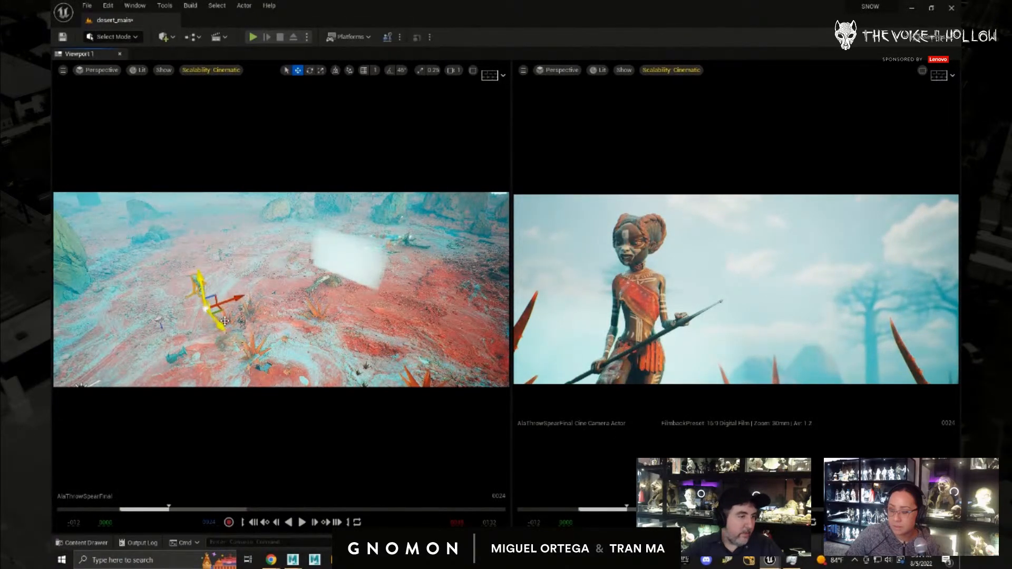
pyautogui.moveTo(221, 327); pyautogui.dragTo(236, 364)
pyautogui.press('e')
pyautogui.press('w')
pyautogui.keyDown('alt'); pyautogui.moveTo(305, 357); pyautogui.dragTo(436, 332); pyautogui.keyUp('alt')
pyautogui.moveTo(283, 314); pyautogui.dragTo(244, 359)
pyautogui.scroll(-4, 274, 383)
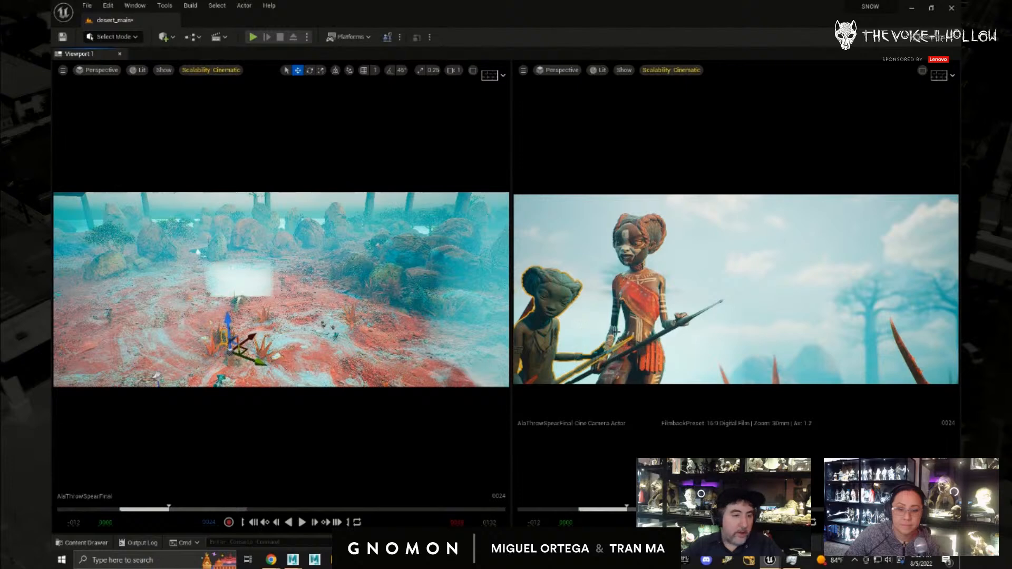
pyautogui.moveTo(252, 341)
pyautogui.mouseDown()
pyautogui.moveTo(254, 333)
pyautogui.moveTo(258, 350)
pyautogui.moveTo(251, 328)
pyautogui.mouseUp()
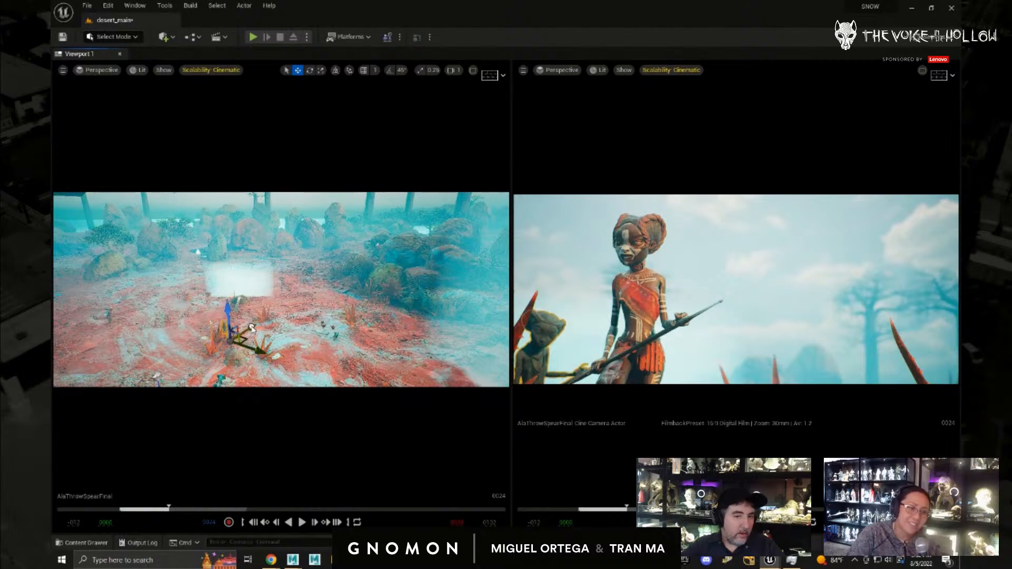
# - Hide the white fog card in front of the characters and check the shot at frame 30
pyautogui.click(267, 288)
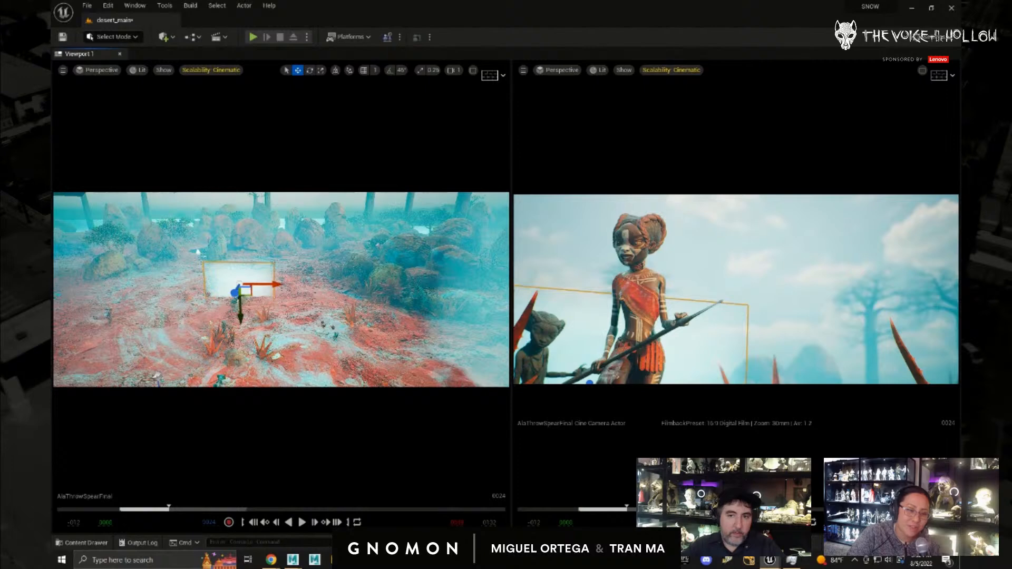
pyautogui.press('h')
pyautogui.moveTo(168, 510)
pyautogui.mouseDown()
pyautogui.moveTo(124, 509)
pyautogui.moveTo(216, 510)
pyautogui.moveTo(188, 509)
pyautogui.mouseUp()
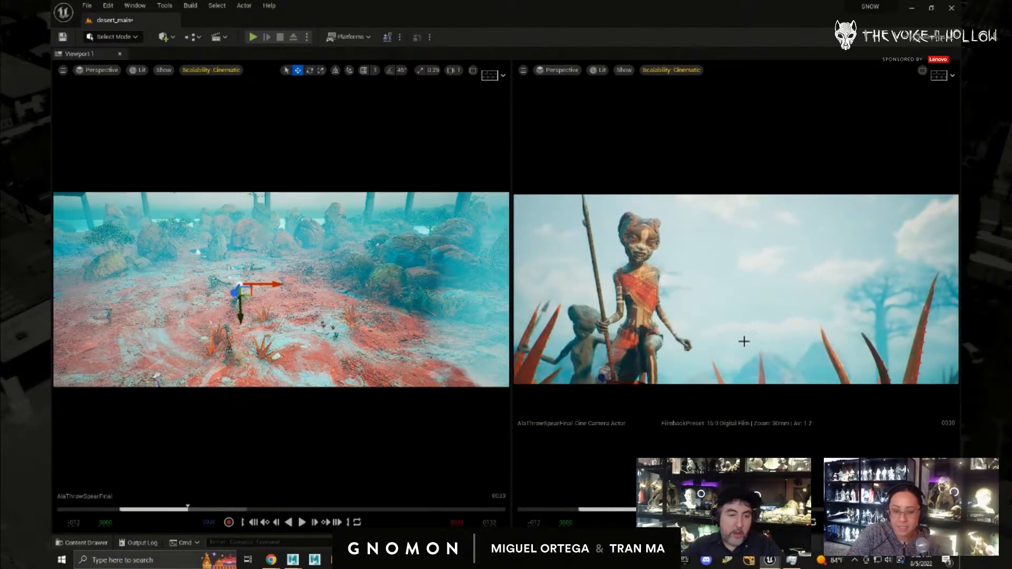
# - Select the smaller untextured character and shift it farther out toward the edge of the shot
pyautogui.click(639, 323)
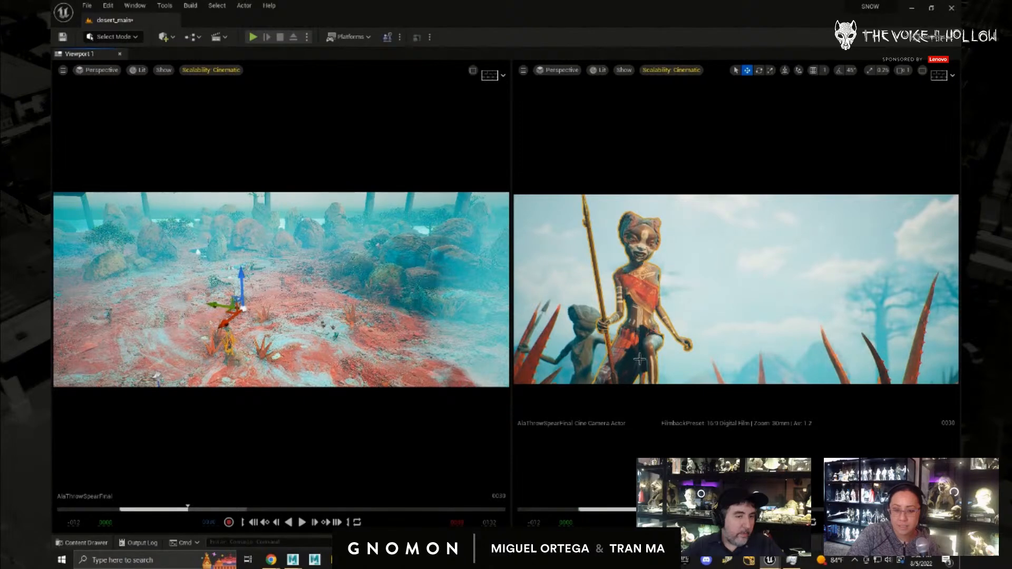
pyautogui.click(581, 361)
pyautogui.keyDown('alt'); pyautogui.moveTo(380, 340); pyautogui.dragTo(284, 337); pyautogui.keyUp('alt')
pyautogui.press('f')
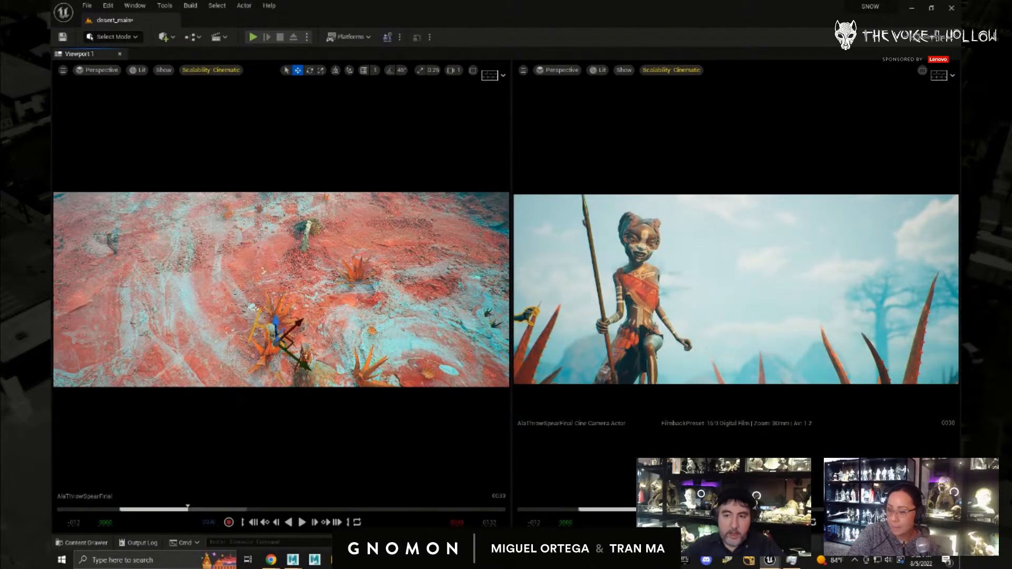
# - Pilot Cine Camera Actor (2) up out of the ground to frame both characters from a low angle
pyautogui.moveTo(367, 347)
pyautogui.mouseDown(button='right')
pyautogui.moveTo(365, 314)
pyautogui.moveTo(378, 334)
pyautogui.mouseUp(button='right')
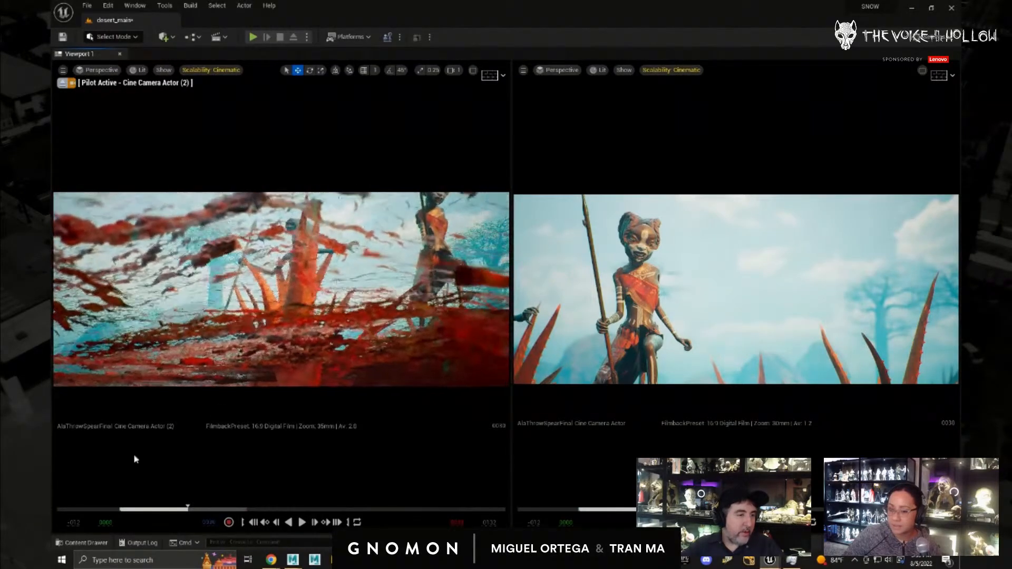
pyautogui.moveTo(187, 427); pyautogui.dragTo(62, 560, button='middle')
pyautogui.moveTo(378, 336); pyautogui.dragTo(52, 527, button='middle')
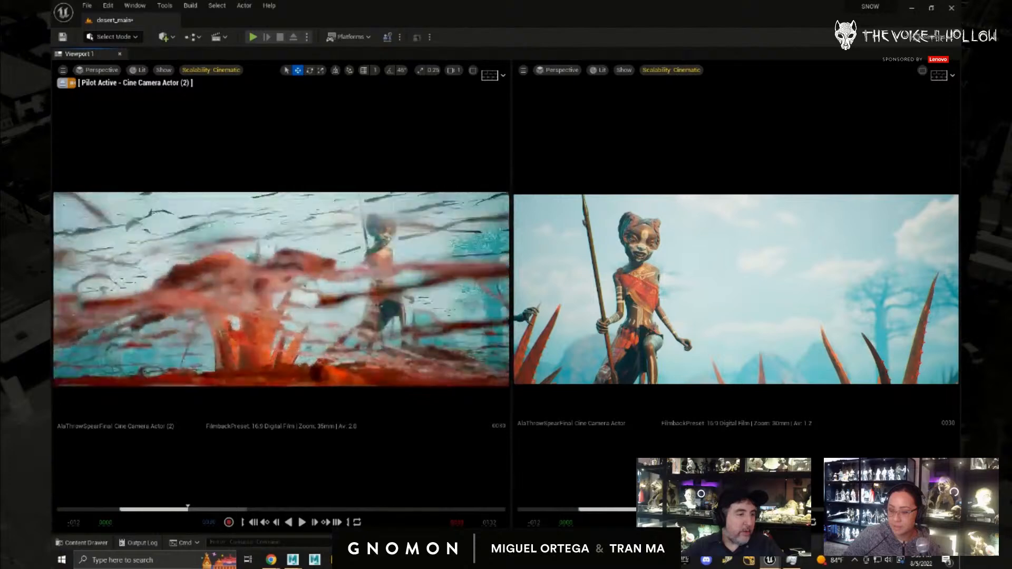
pyautogui.moveTo(331, 275); pyautogui.dragTo(331, 302, button='middle')
pyautogui.moveTo(362, 272); pyautogui.dragTo(357, 262, button='middle')
# - Add the aloe plant in front of the smaller character to the sequence with a Visibility track switched off
pyautogui.click(251, 336)
pyautogui.moveTo(360, 390)
pyautogui.mouseDown(button='middle')
pyautogui.moveTo(360, 404)
pyautogui.moveTo(361, 393)
pyautogui.mouseUp(button='middle')
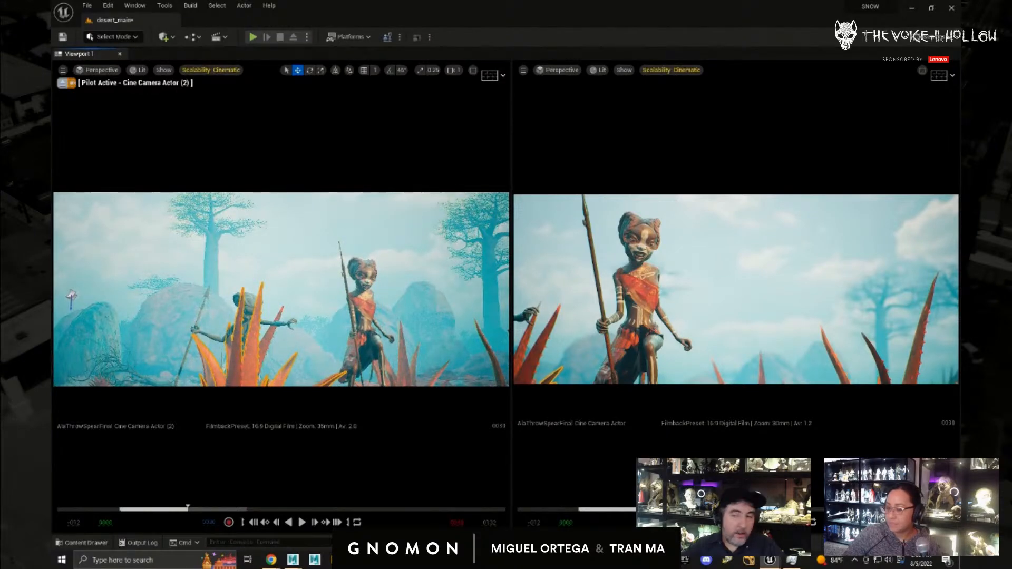
pyautogui.moveTo(959, 338); pyautogui.dragTo(515, 195)
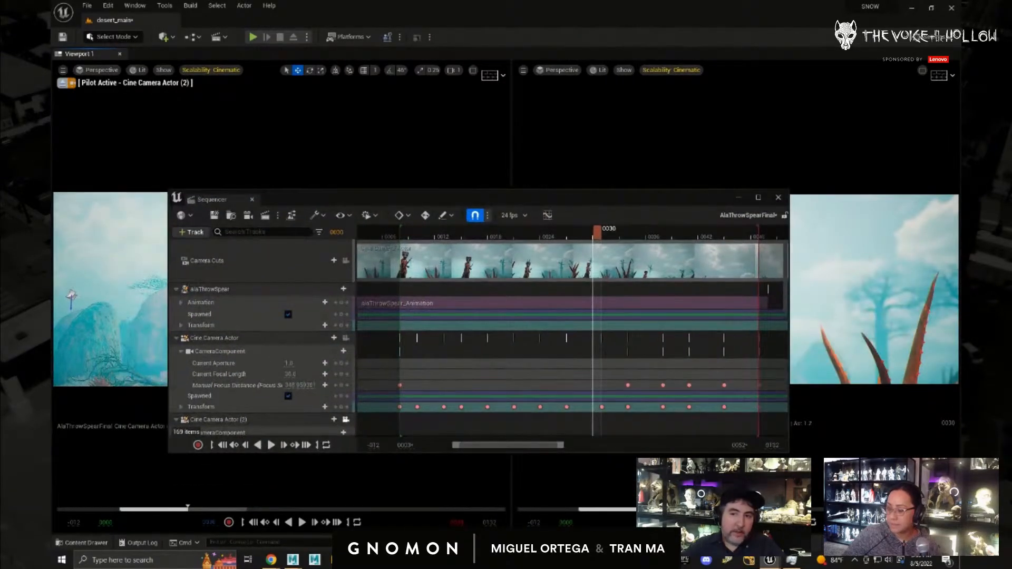
pyautogui.moveTo(959, 364); pyautogui.dragTo(215, 355)
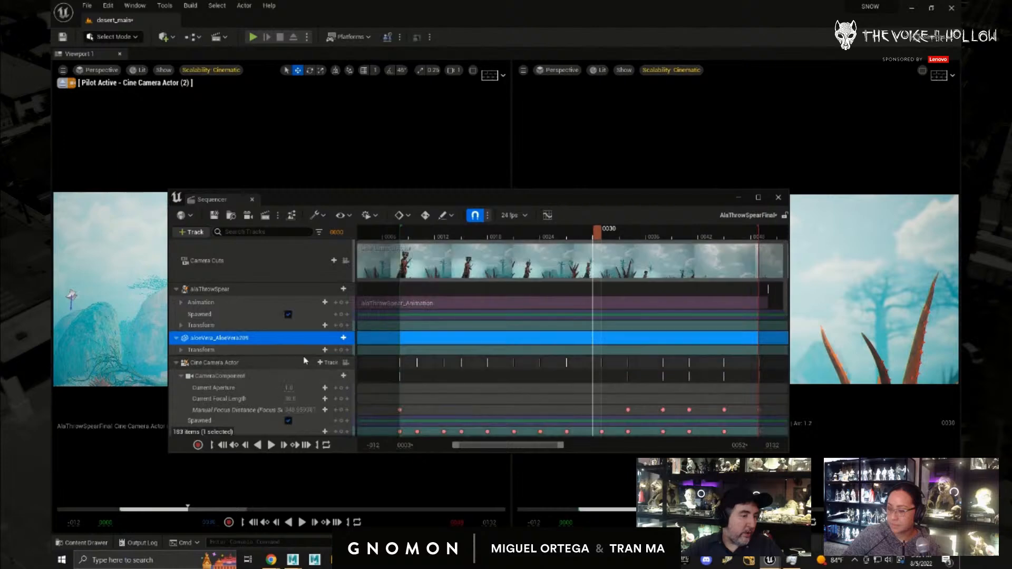
pyautogui.click(336, 340)
pyautogui.click(366, 457)
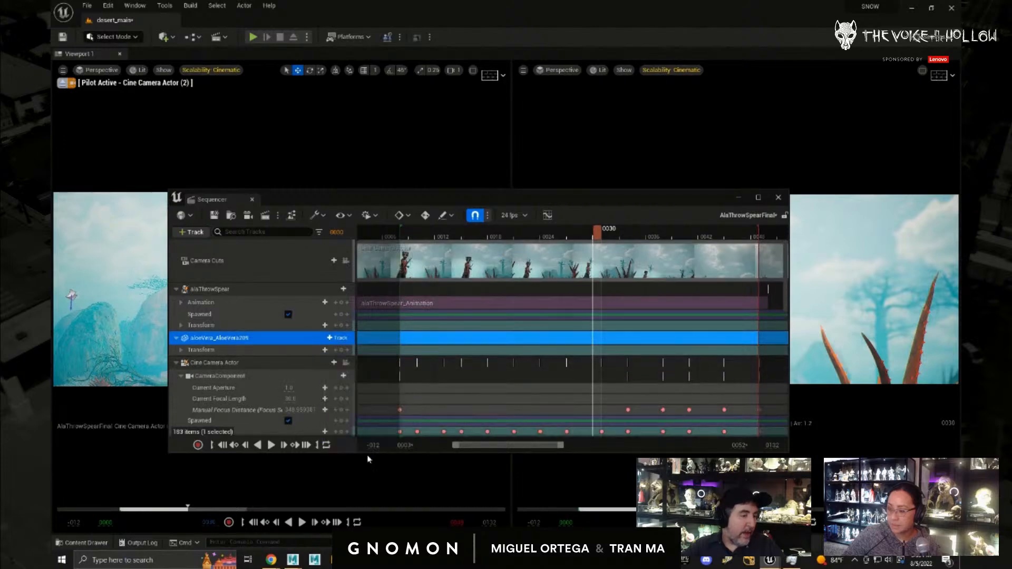
pyautogui.click(288, 361)
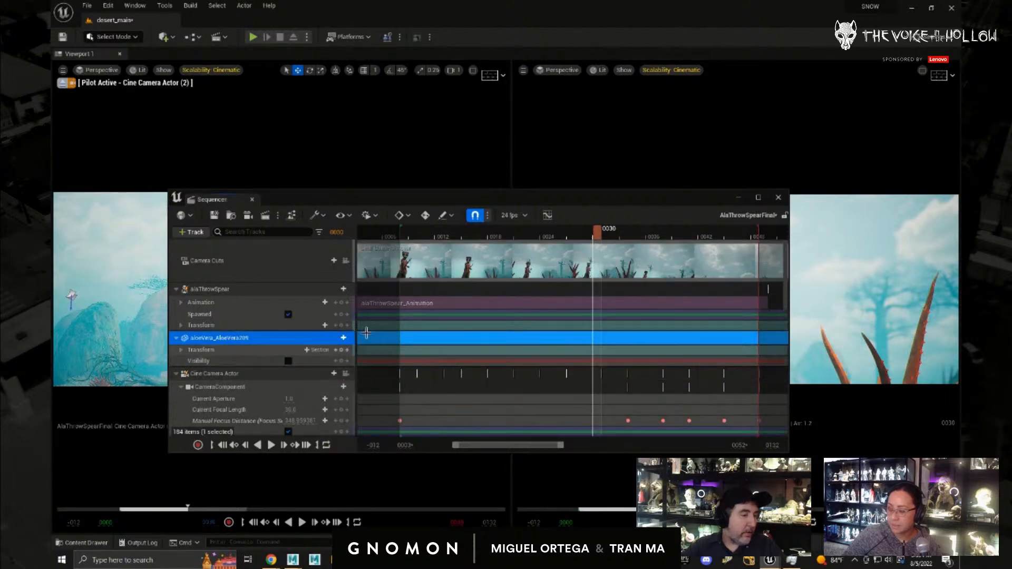
# - Add the aloe plant aloeVera_AloeVera205 to the sequence and hide it with a Visibility track
pyautogui.moveTo(370, 199); pyautogui.dragTo(722, 289)
pyautogui.click(268, 340)
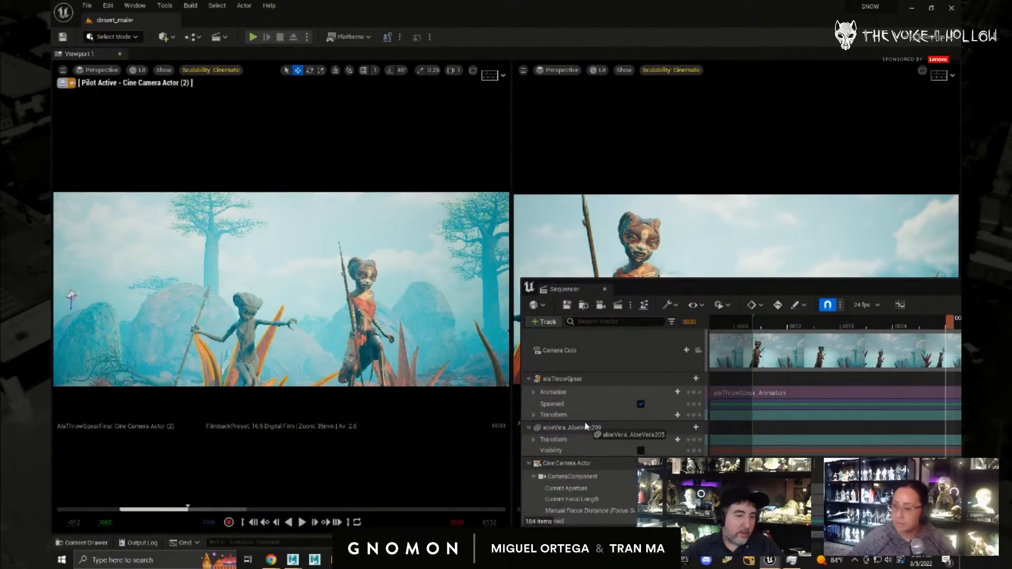
pyautogui.moveTo(587, 426); pyautogui.dragTo(590, 427)
pyautogui.click(704, 427)
pyautogui.click(718, 414)
pyautogui.click(640, 451)
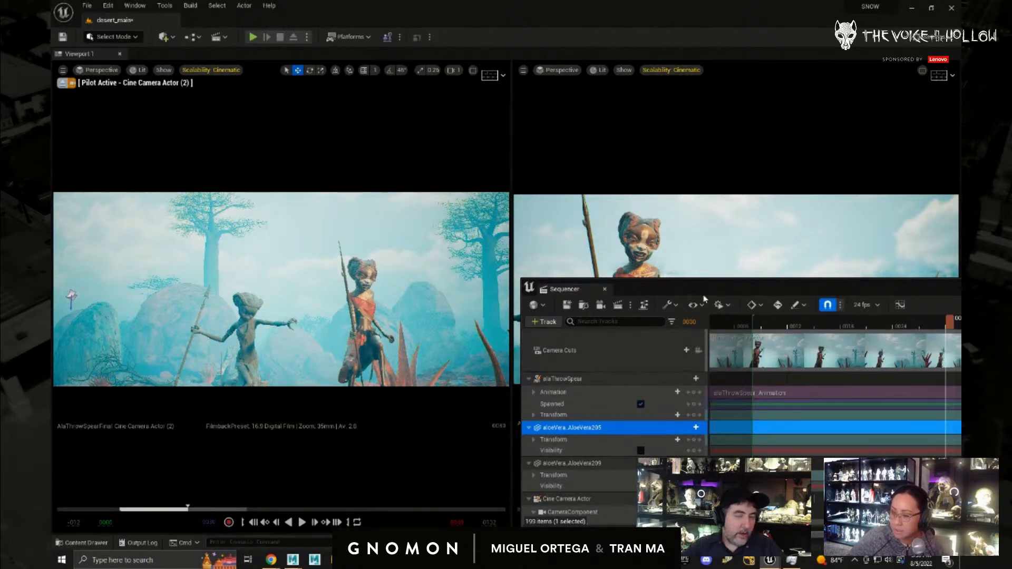
pyautogui.moveTo(756, 294); pyautogui.dragTo(961, 316)
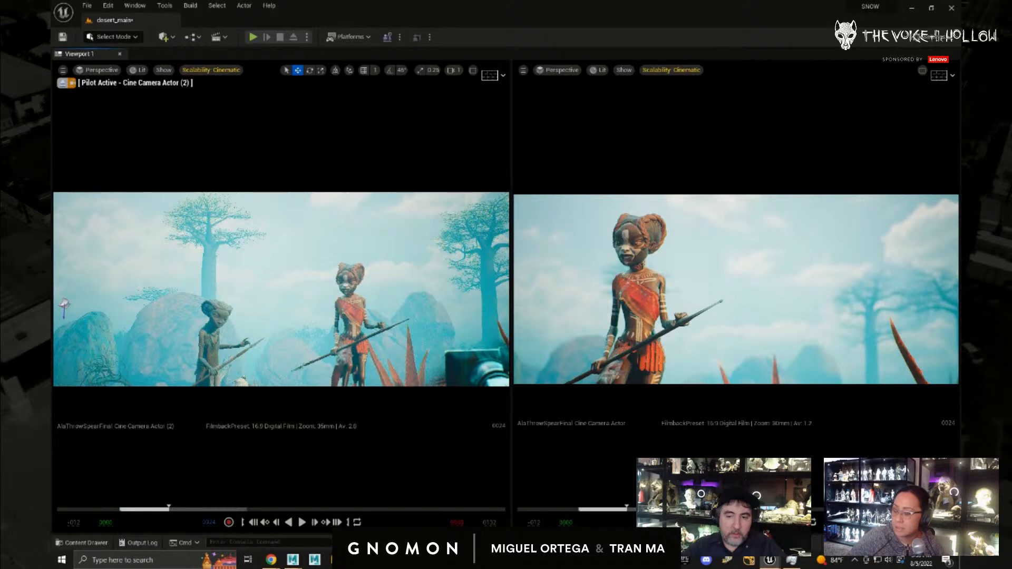
# - Set the current focal length of Cine Camera Actor (2) to 50
pyautogui.moveTo(939, 565); pyautogui.dragTo(516, 147)
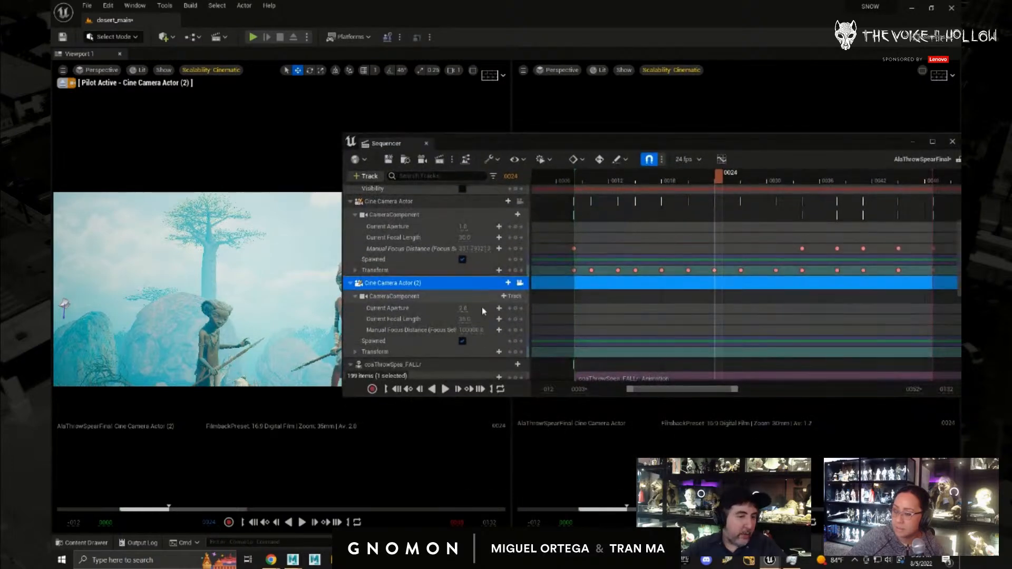
pyautogui.click(465, 319)
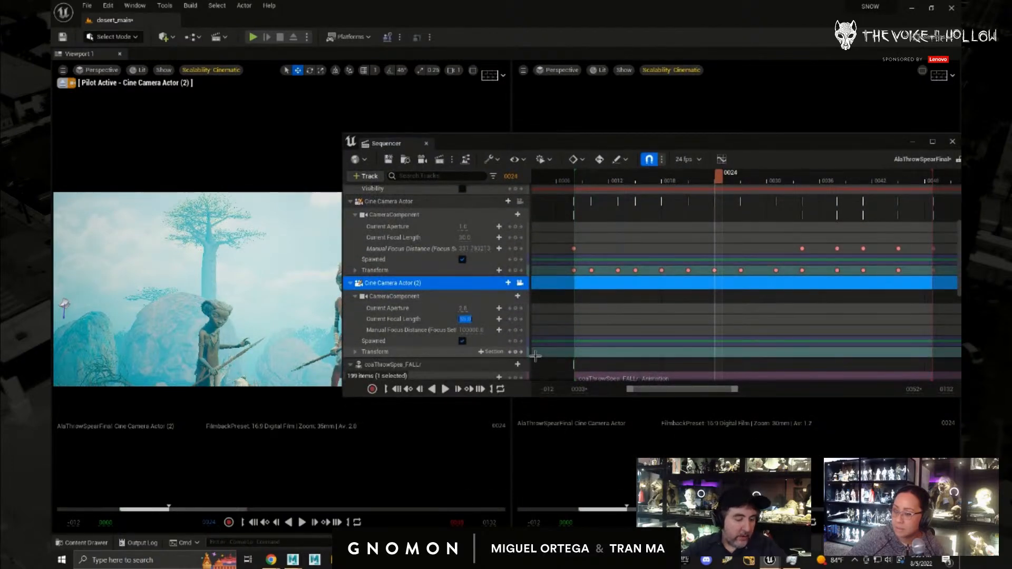
pyautogui.write('50')
pyautogui.press('Return')
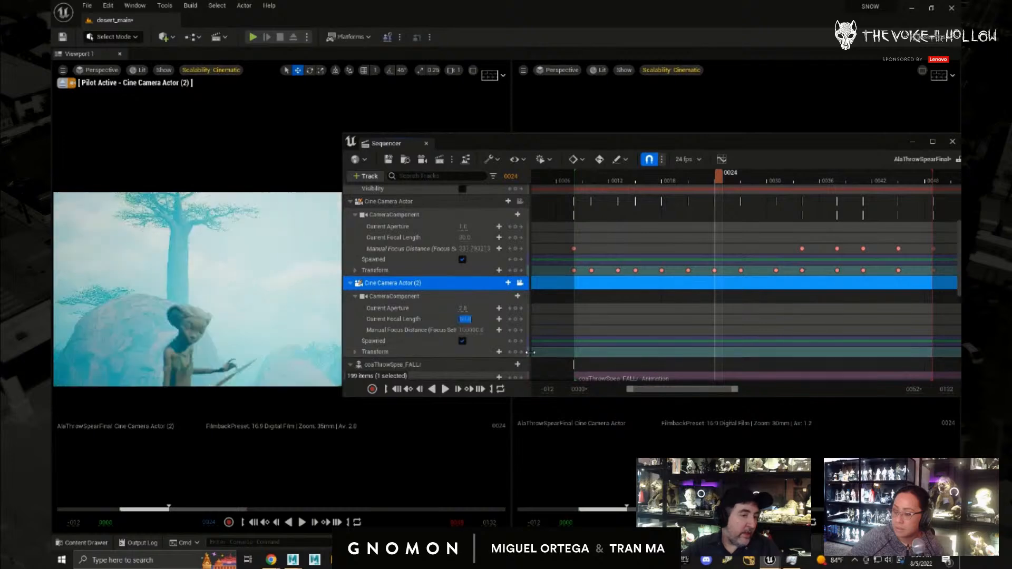
# - Set the aperture of Cine Camera Actor (2) to 1.2 and shorten its manual focus distance to sharpen the characters
pyautogui.write('1.2')
pyautogui.press('Return')
pyautogui.moveTo(482, 152); pyautogui.dragTo(625, 138)
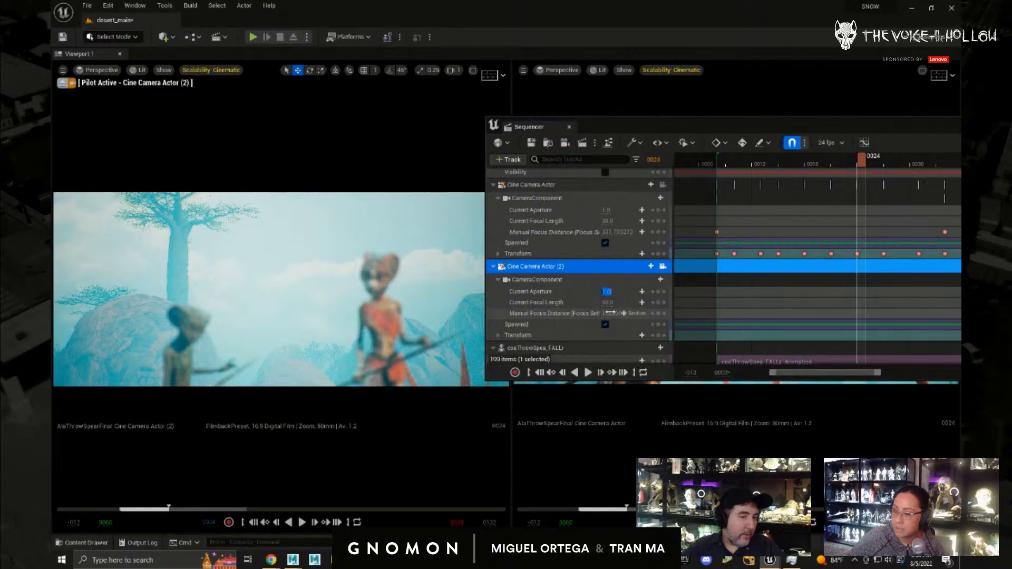
pyautogui.moveTo(561, 308); pyautogui.dragTo(526, 306)
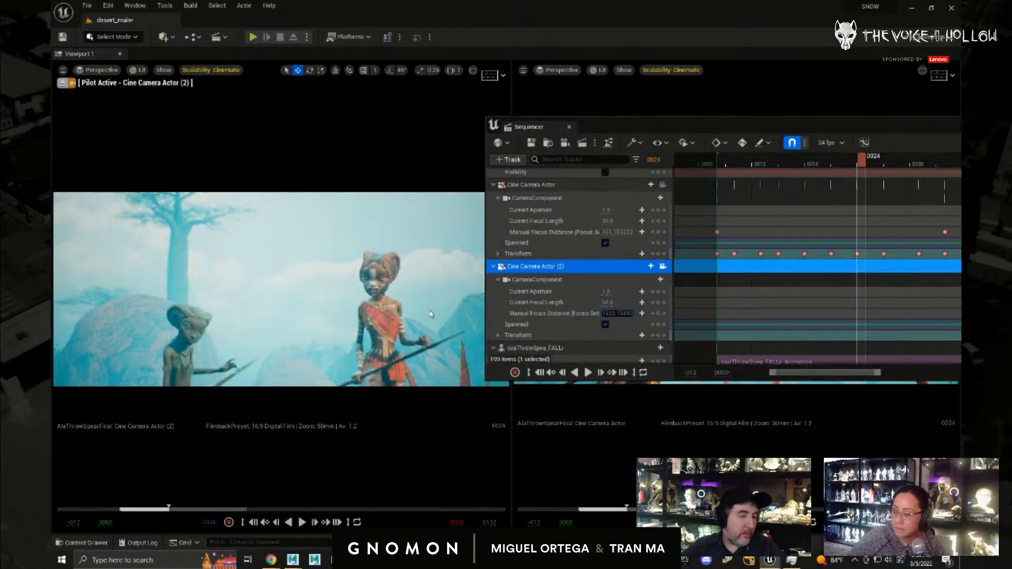
# - Raise the viewport camera speed to 2 and move the piloted camera closer, framing the two characters farther apart
pyautogui.keyDown('alt'); pyautogui.moveTo(296, 318); pyautogui.dragTo(164, 311, button='right'); pyautogui.keyUp('alt')
pyautogui.click(452, 70)
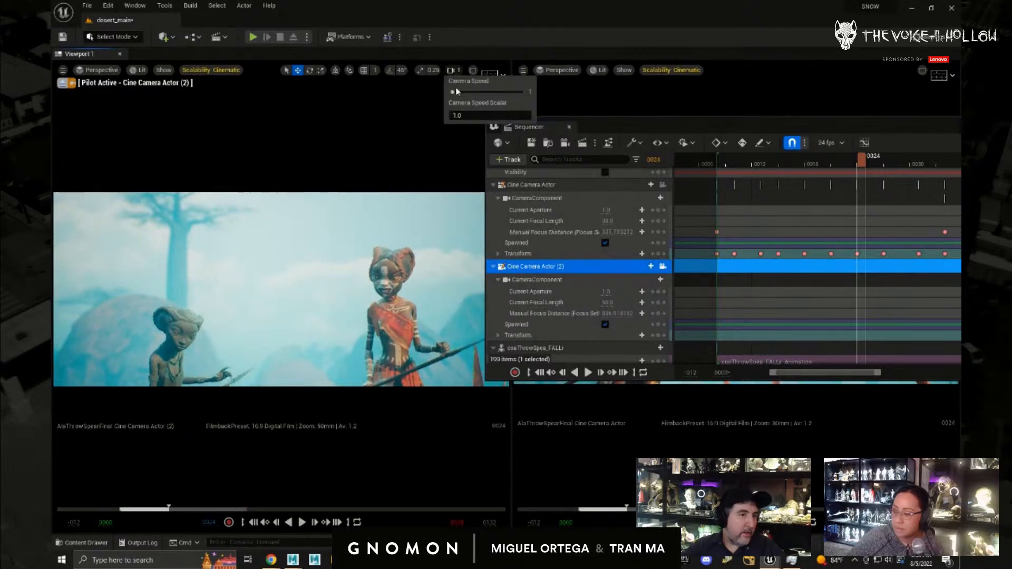
pyautogui.moveTo(350, 268); pyautogui.dragTo(350, 205)
pyautogui.scroll(5, 311, 271)
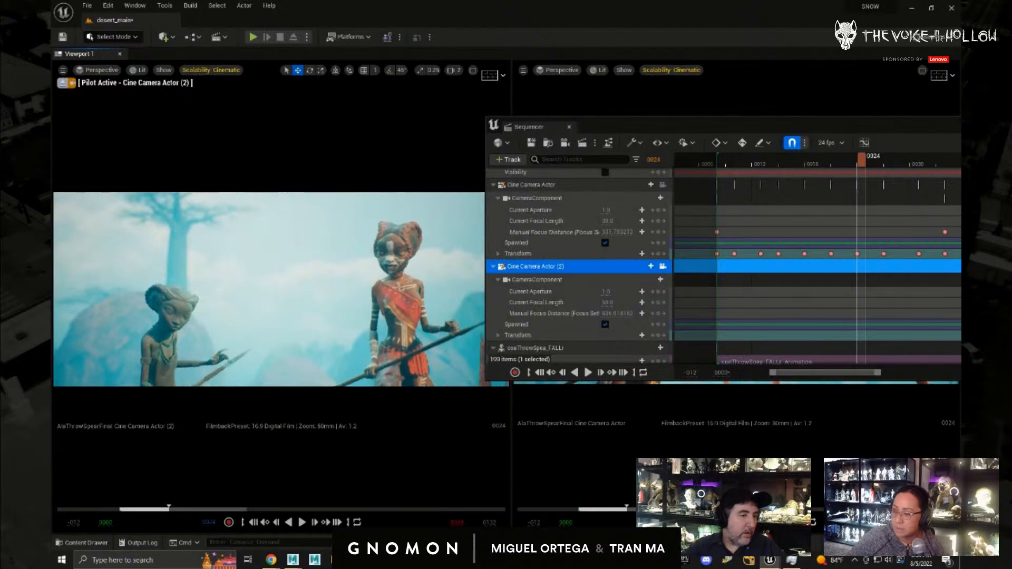
pyautogui.moveTo(328, 287)
pyautogui.keyDown('alt'); pyautogui.mouseDown()
pyautogui.moveTo(346, 287)
pyautogui.moveTo(340, 280)
pyautogui.mouseUp(); pyautogui.keyUp('alt')
pyautogui.keyDown('alt'); pyautogui.moveTo(340, 280); pyautogui.dragTo(282, 298, button='middle'); pyautogui.keyUp('alt')
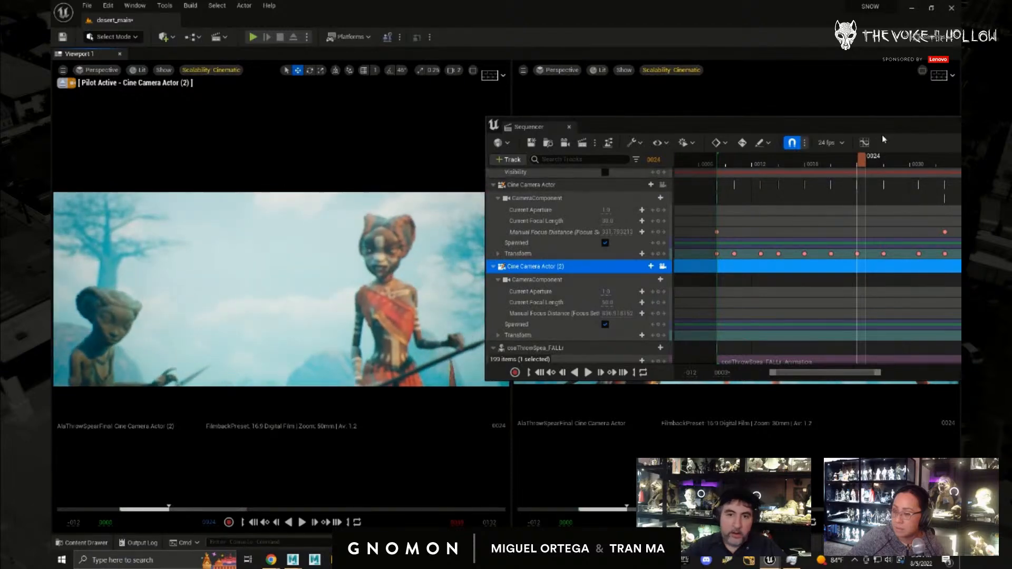
pyautogui.moveTo(884, 130); pyautogui.dragTo(1011, 184)
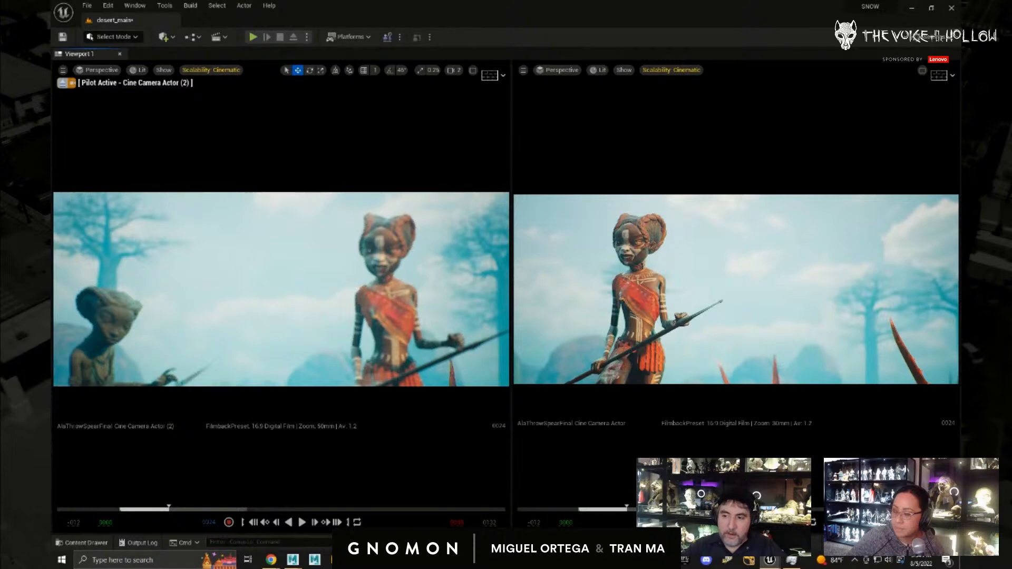
# - Reframe the piloted Cine Camera Actor (2) at frame 39 to catch the leaping woman and the other character's raised spear
pyautogui.press('space')
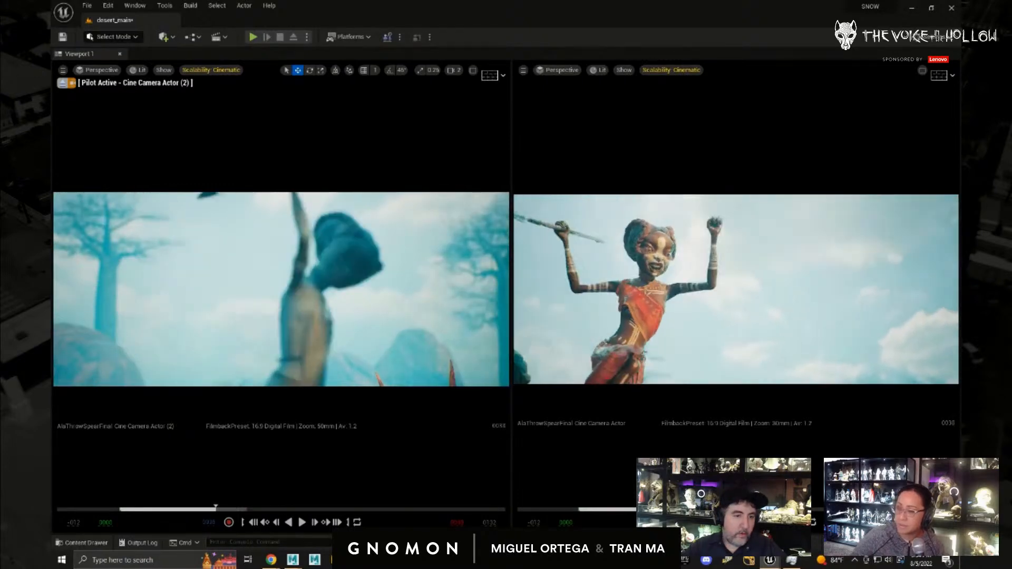
pyautogui.moveTo(329, 327); pyautogui.dragTo(360, 322, button='middle')
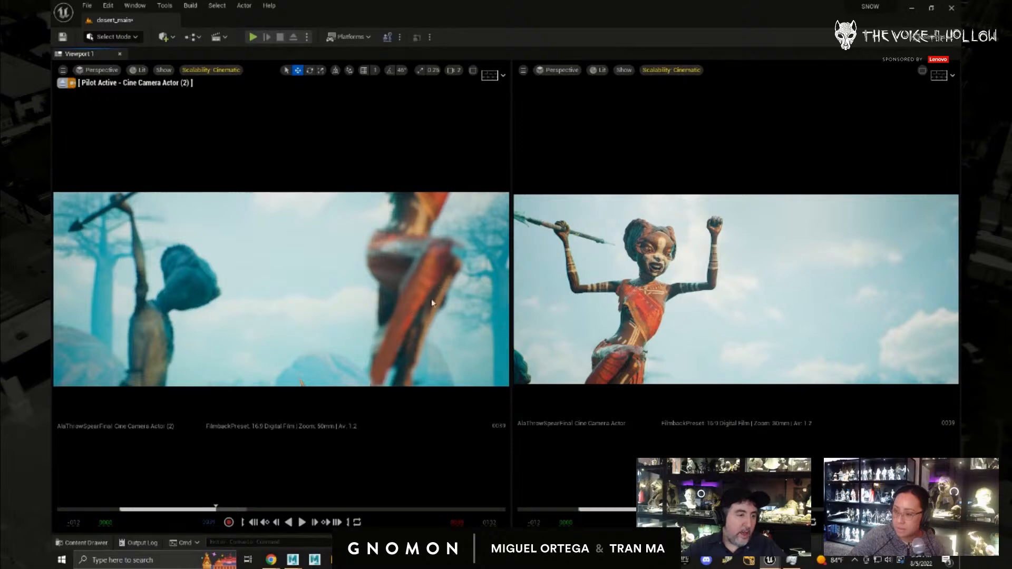
pyautogui.moveTo(435, 292); pyautogui.dragTo(425, 346, button='middle')
pyautogui.moveTo(436, 292); pyautogui.dragTo(435, 269, button='right')
pyautogui.moveTo(370, 289); pyautogui.dragTo(332, 315, button='middle')
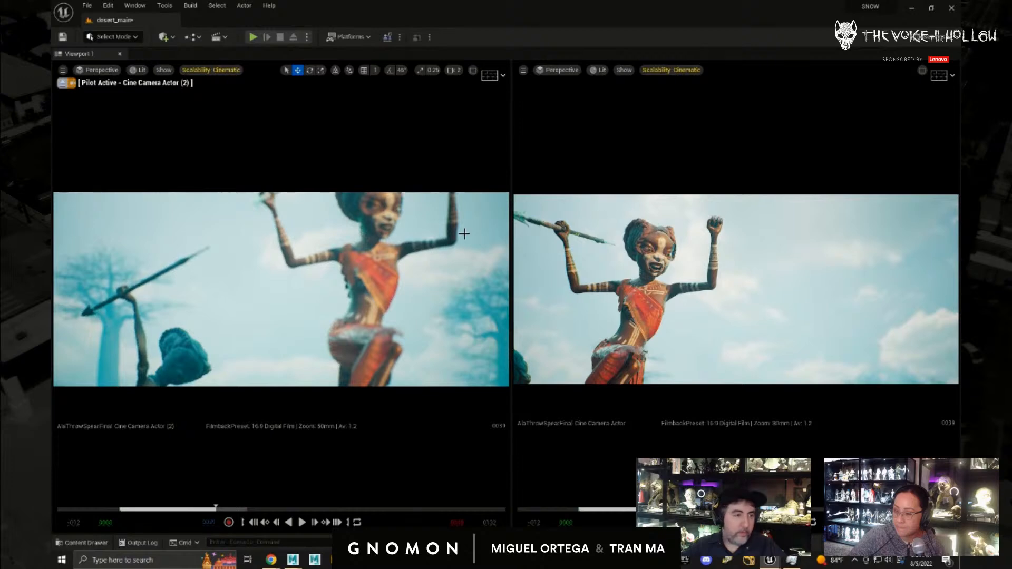
# - Pilot Cine Camera Actor (2) in the second viewport and release it in the first, viewing the camera itself from outside
pyautogui.click(854, 380)
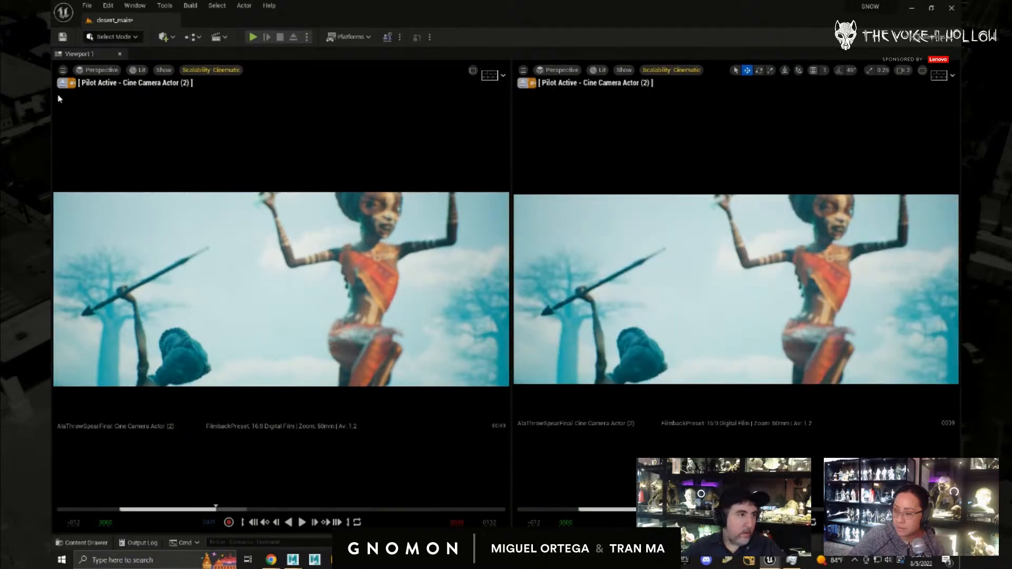
pyautogui.click(62, 83)
pyautogui.keyDown('alt'); pyautogui.moveTo(329, 358); pyautogui.dragTo(311, 387); pyautogui.keyUp('alt')
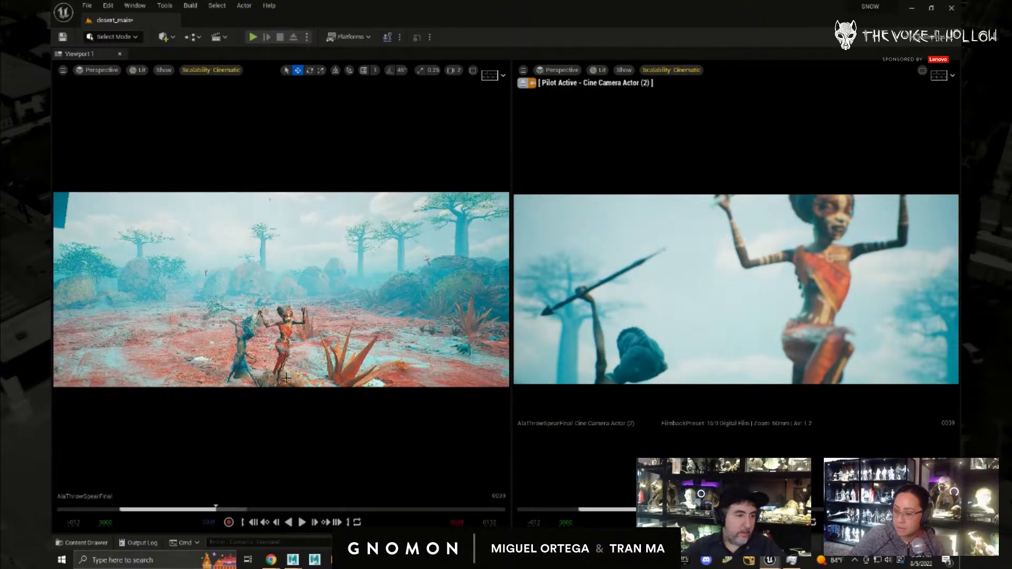
pyautogui.press('f')
pyautogui.scroll(-4, 313, 344)
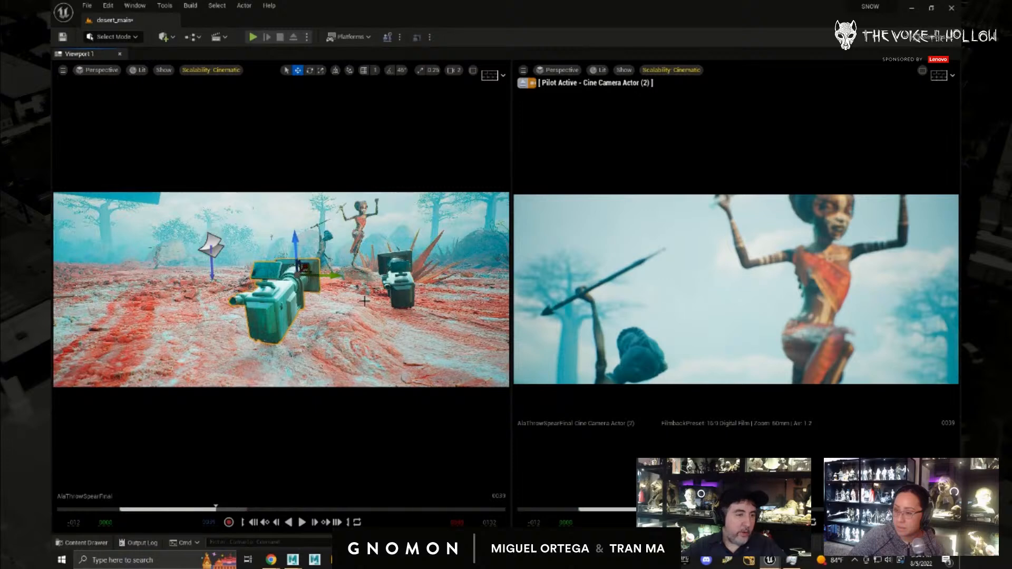
# - Tilt Cine Camera Actor (2) up at frame 39 and adjust its tilt at frame 30
pyautogui.press('e')
pyautogui.keyDown('alt'); pyautogui.moveTo(321, 341); pyautogui.dragTo(325, 332); pyautogui.keyUp('alt')
pyautogui.moveTo(281, 248); pyautogui.dragTo(278, 248)
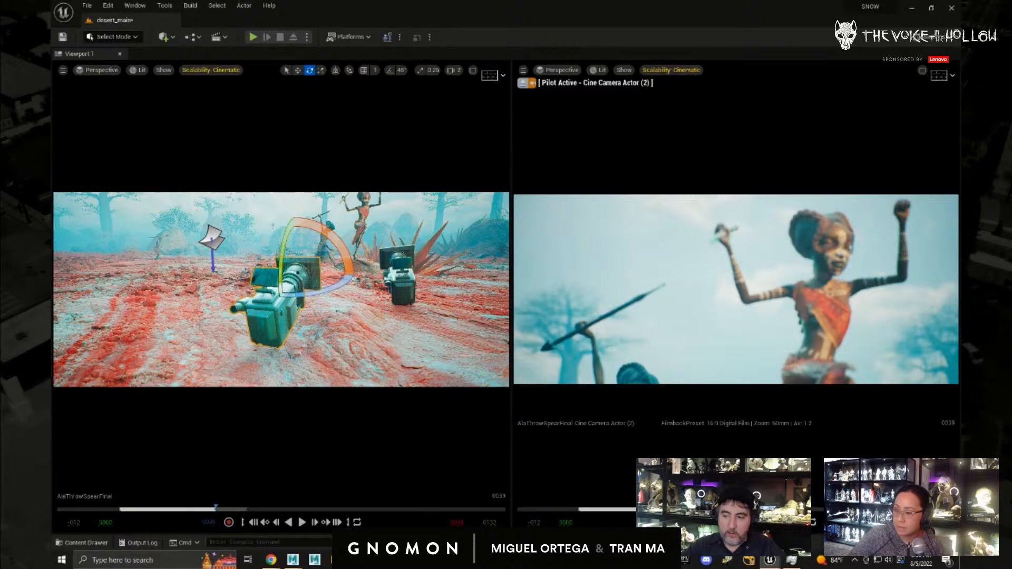
pyautogui.moveTo(215, 509); pyautogui.dragTo(188, 509)
pyautogui.moveTo(281, 262)
pyautogui.mouseDown()
pyautogui.moveTo(311, 291)
pyautogui.moveTo(287, 272)
pyautogui.mouseUp()
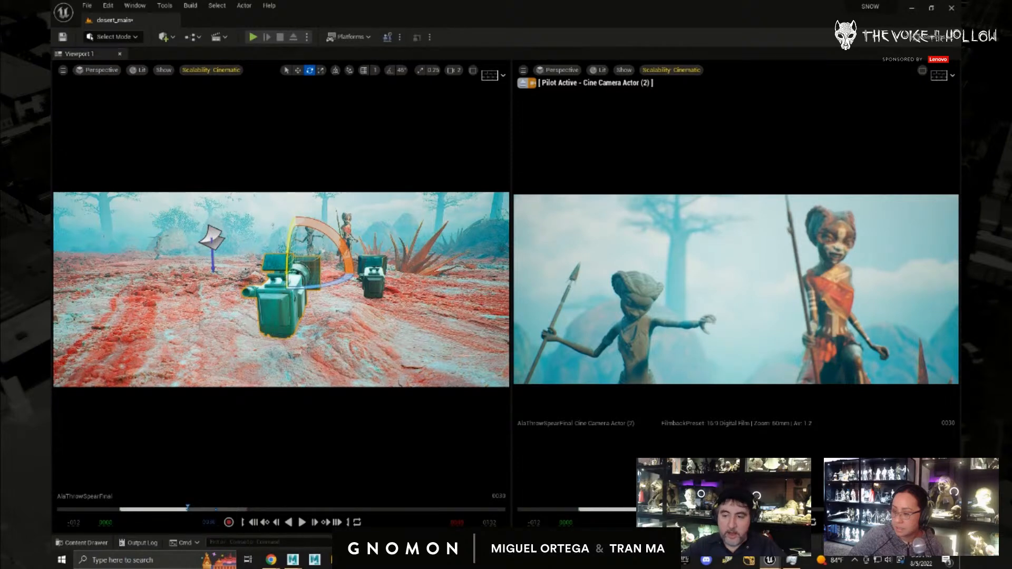
# - Adjust the tilt of Cine Camera Actor (2) at frame 35 to keep both characters in the shot
pyautogui.press('Right')
pyautogui.press('Right')
pyautogui.press('Right')
pyautogui.press('Right')
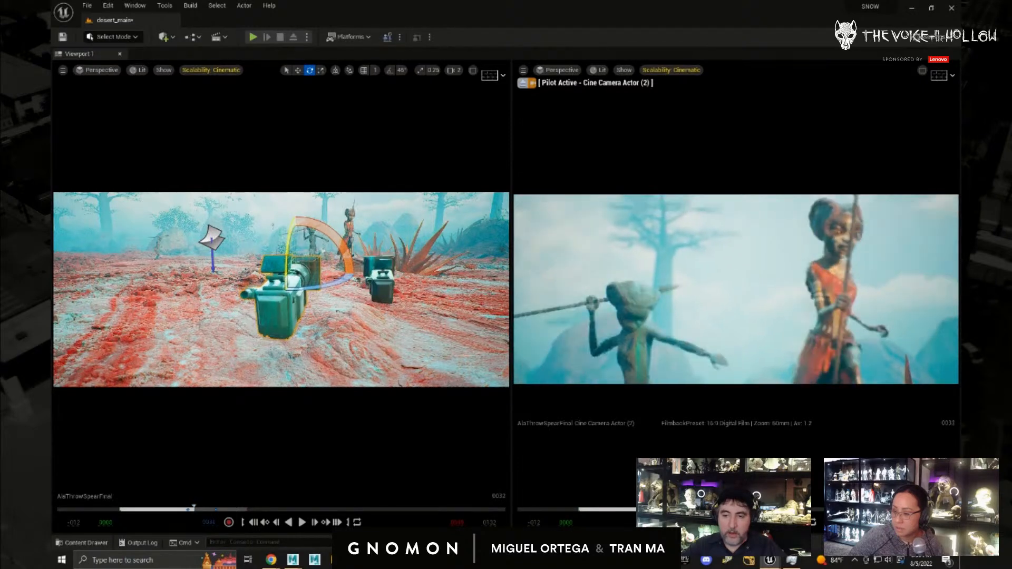
pyautogui.press('Right')
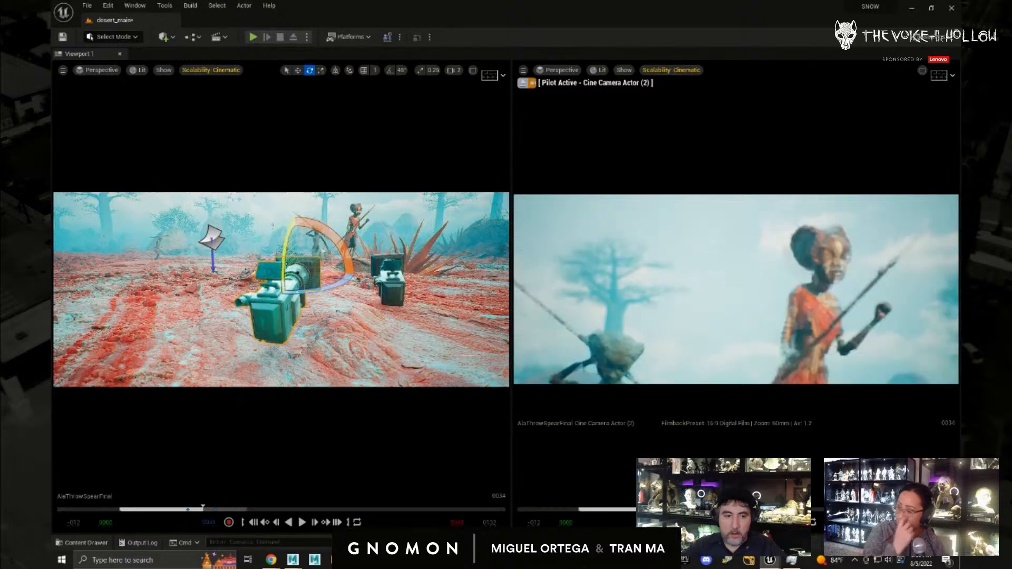
pyautogui.moveTo(285, 265); pyautogui.dragTo(285, 260)
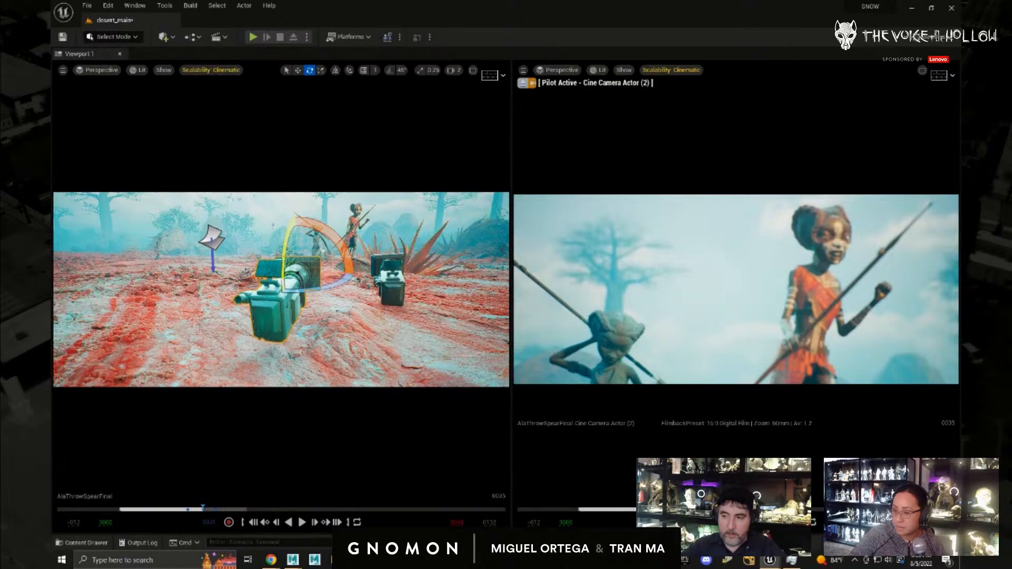
# - At frame 0, turn Cine Camera Actor (2) and move it closer so both characters stand large at opposite sides of the shot
pyautogui.moveTo(203, 508); pyautogui.dragTo(119, 508)
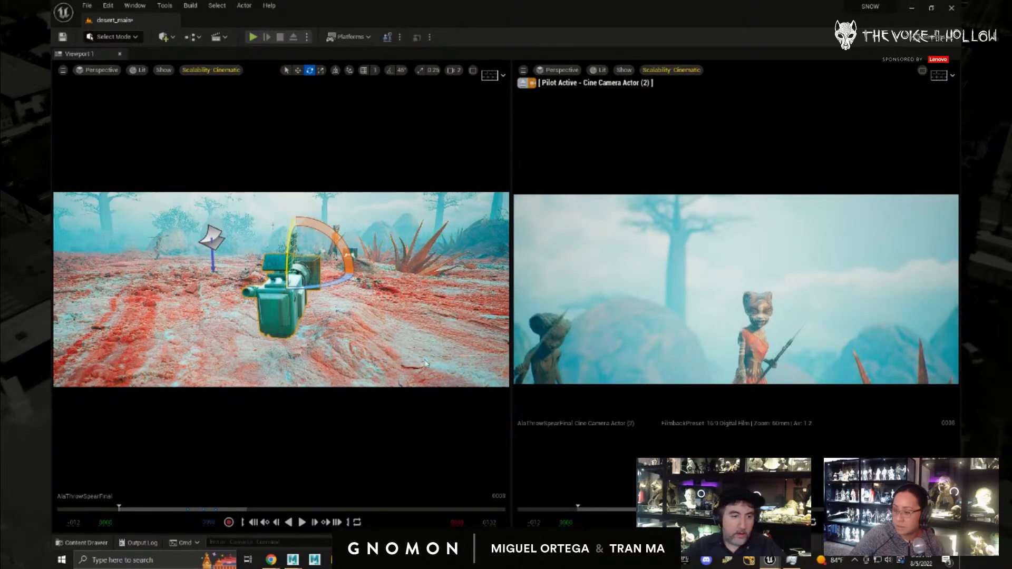
pyautogui.moveTo(307, 286); pyautogui.dragTo(325, 290)
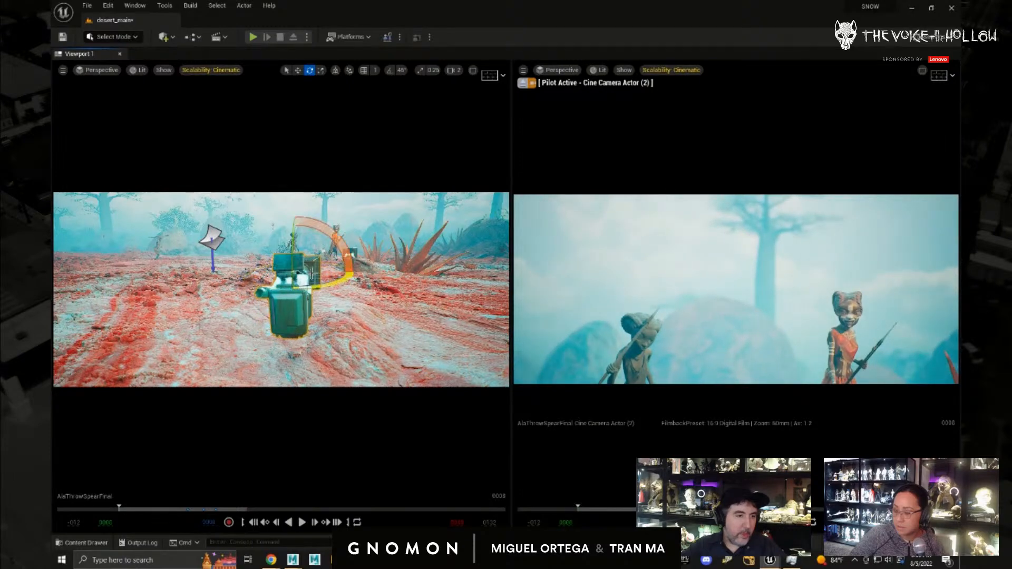
pyautogui.press('w')
pyautogui.keyDown('alt'); pyautogui.moveTo(407, 381); pyautogui.dragTo(170, 228); pyautogui.keyUp('alt')
pyautogui.keyDown('alt'); pyautogui.moveTo(183, 268); pyautogui.dragTo(145, 280); pyautogui.keyUp('alt')
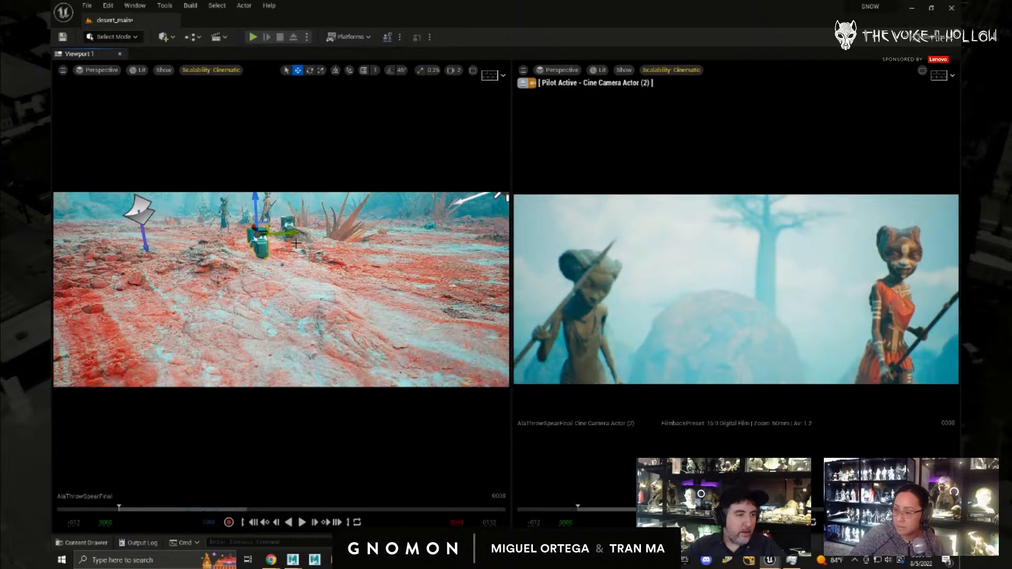
pyautogui.moveTo(295, 237); pyautogui.dragTo(225, 241)
pyautogui.press('e')
pyautogui.press('w')
pyautogui.press('e')
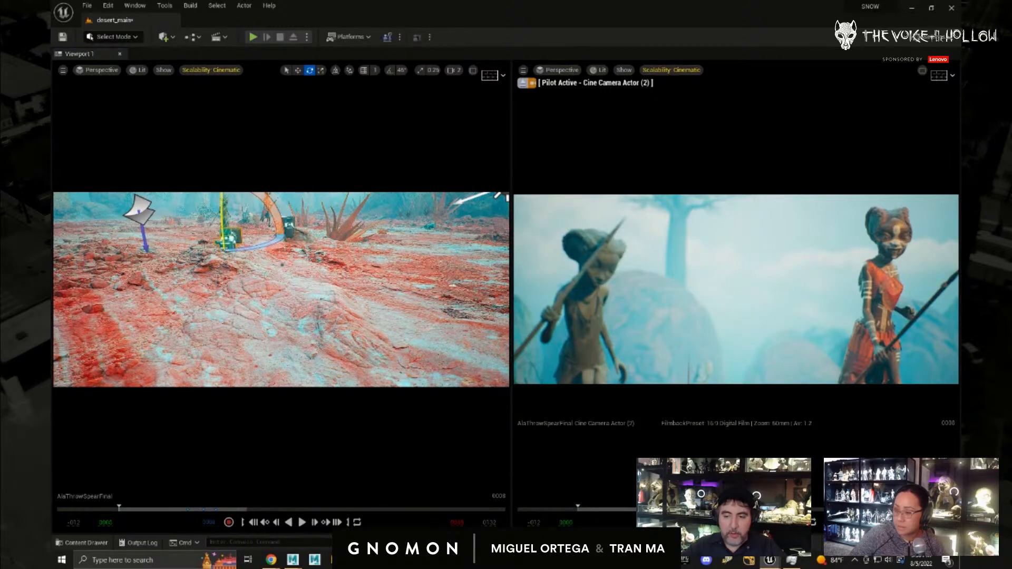
# - Play the sequence to frame 21 and adjust the height of Cine Camera Actor (2) there
pyautogui.press('space')
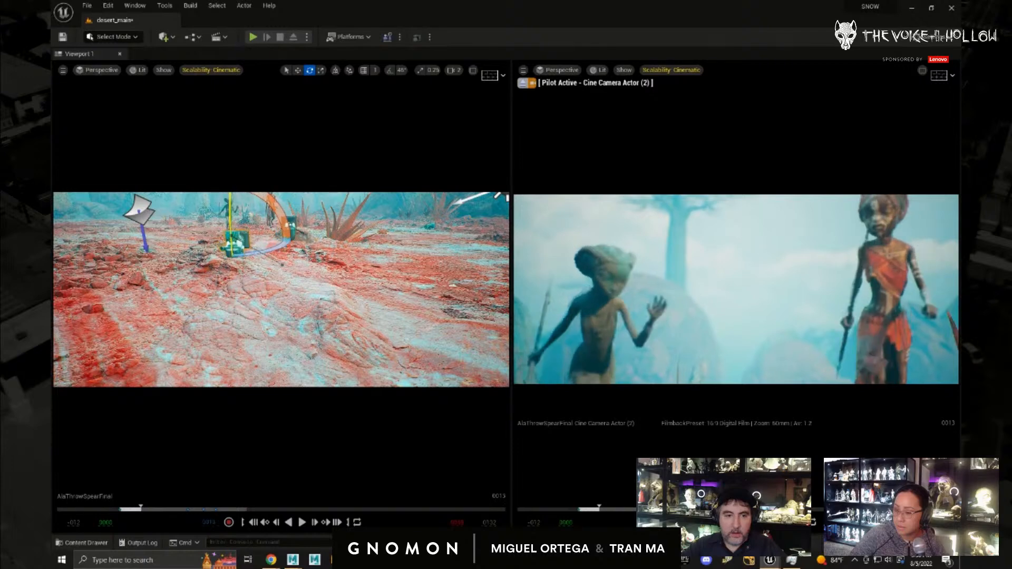
pyautogui.press('space')
pyautogui.keyDown('alt'); pyautogui.moveTo(337, 342); pyautogui.dragTo(296, 331); pyautogui.keyUp('alt')
pyautogui.moveTo(198, 237); pyautogui.dragTo(155, 207)
pyautogui.press('w')
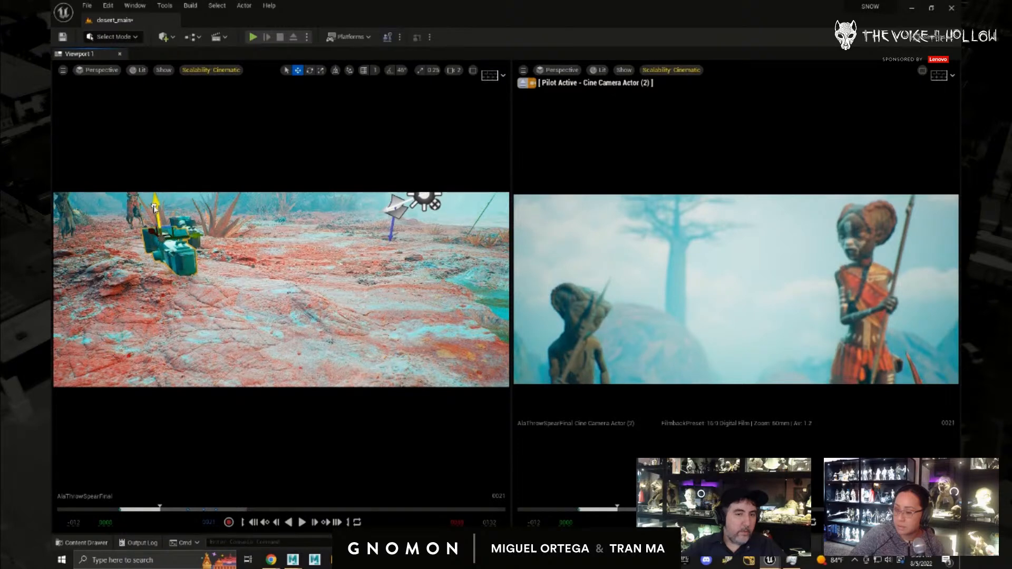
pyautogui.press('e')
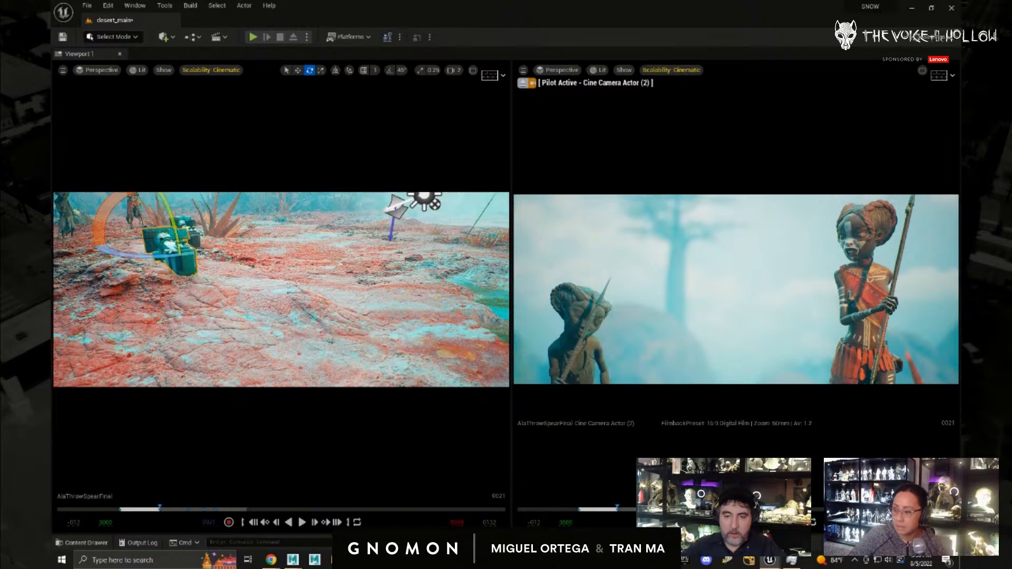
# - At frame 30, move Cine Camera Actor (2) closer to the characters and tilt it up for headroom
pyautogui.press('.')
pyautogui.keyDown('alt'); pyautogui.moveTo(363, 334); pyautogui.dragTo(340, 315); pyautogui.keyUp('alt')
pyautogui.press('w')
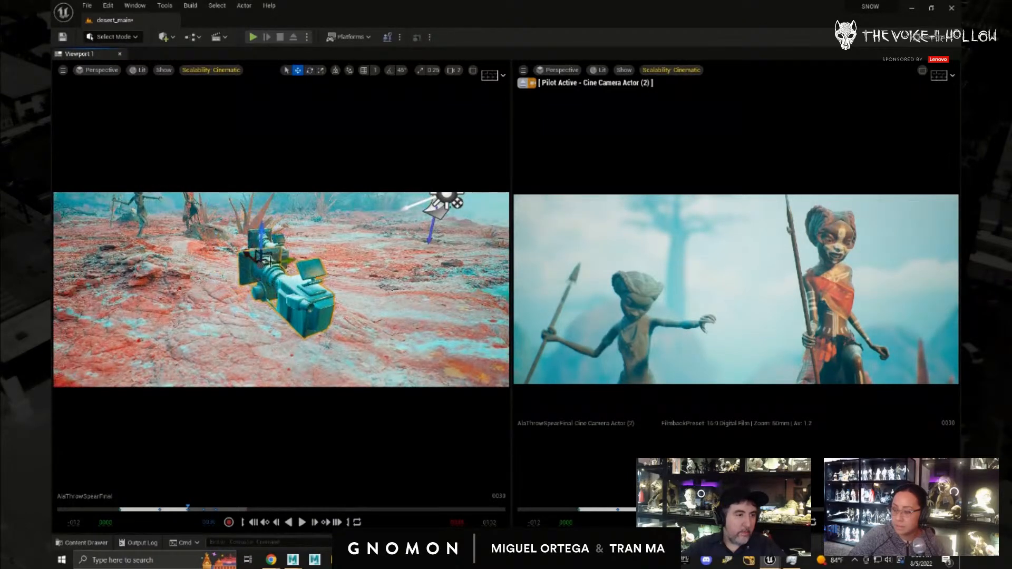
pyautogui.moveTo(290, 260); pyautogui.dragTo(293, 262)
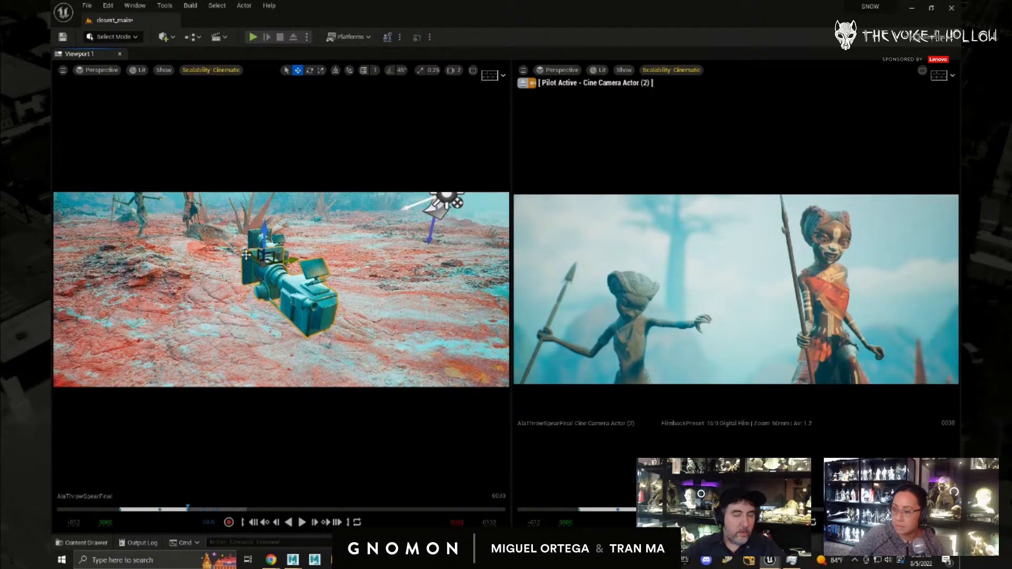
pyautogui.moveTo(248, 259); pyautogui.dragTo(226, 257)
pyautogui.press('e')
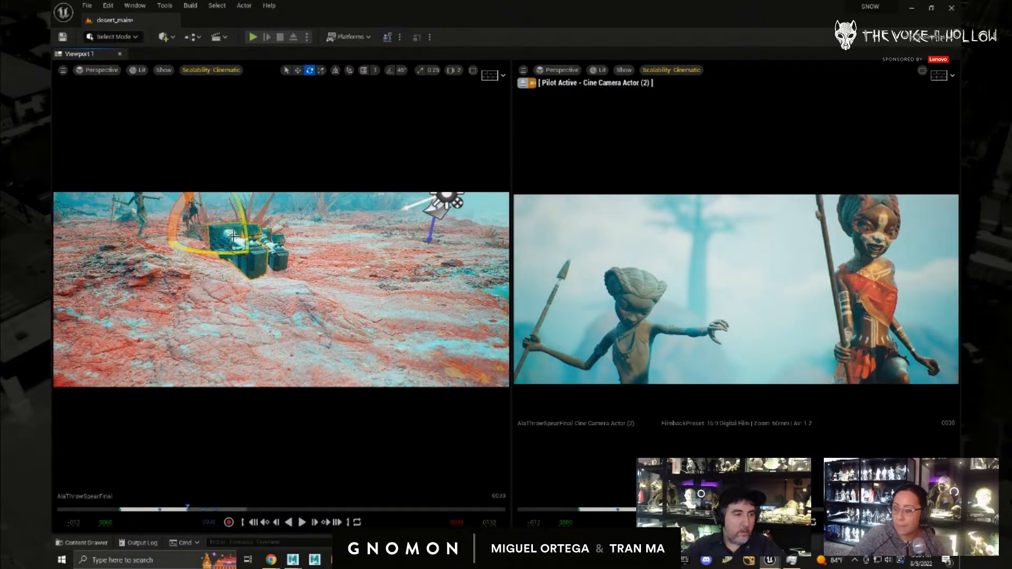
pyautogui.moveTo(240, 219); pyautogui.dragTo(244, 228)
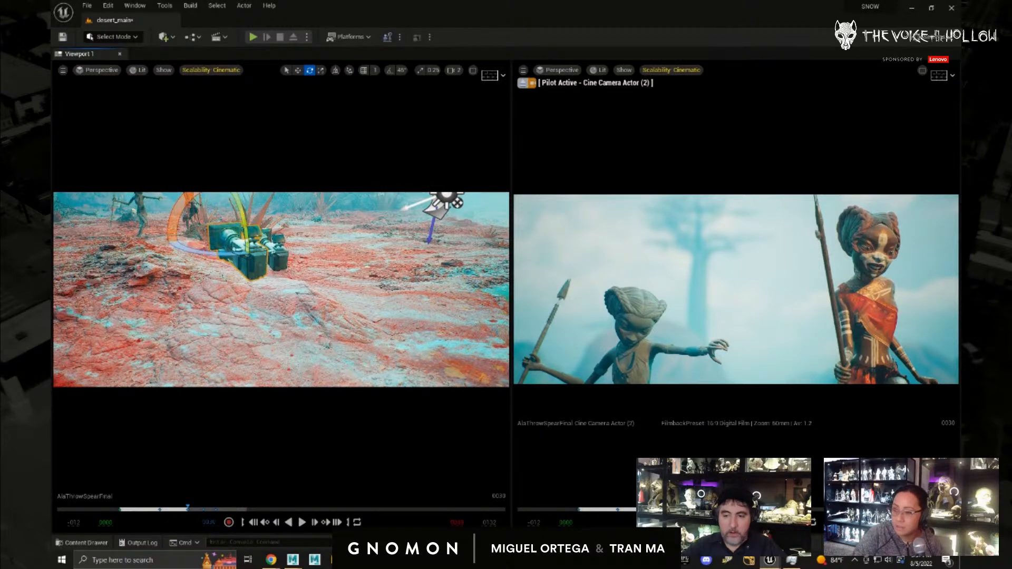
# - Scrub through the shot and adjust the tilt of Cine Camera Actor (2) at frame 39
pyautogui.moveTo(188, 508); pyautogui.dragTo(159, 508)
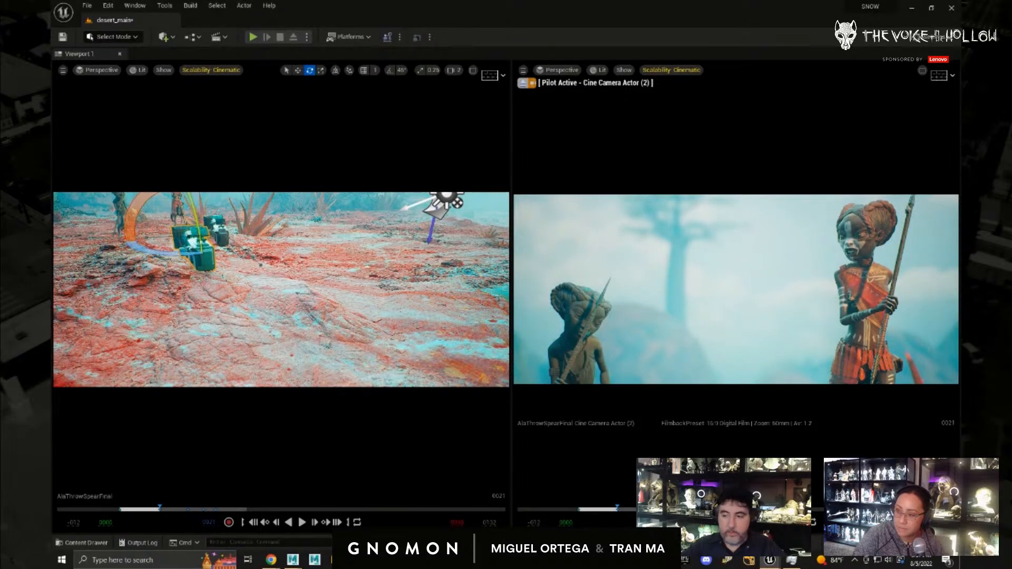
pyautogui.moveTo(159, 509); pyautogui.dragTo(222, 508)
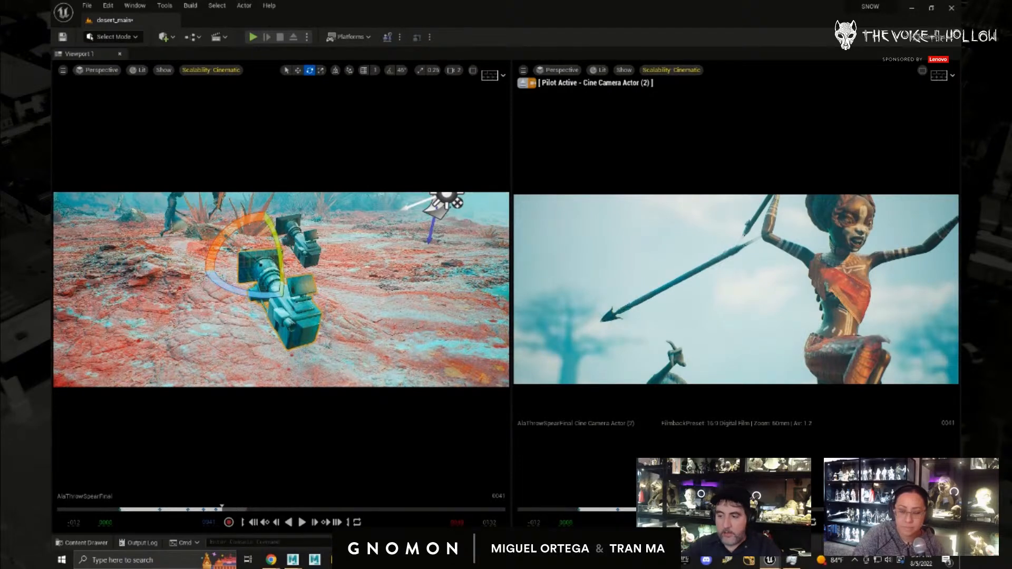
pyautogui.moveTo(222, 509)
pyautogui.mouseDown()
pyautogui.moveTo(183, 509)
pyautogui.moveTo(215, 508)
pyautogui.mouseUp()
pyautogui.moveTo(277, 262); pyautogui.dragTo(285, 266)
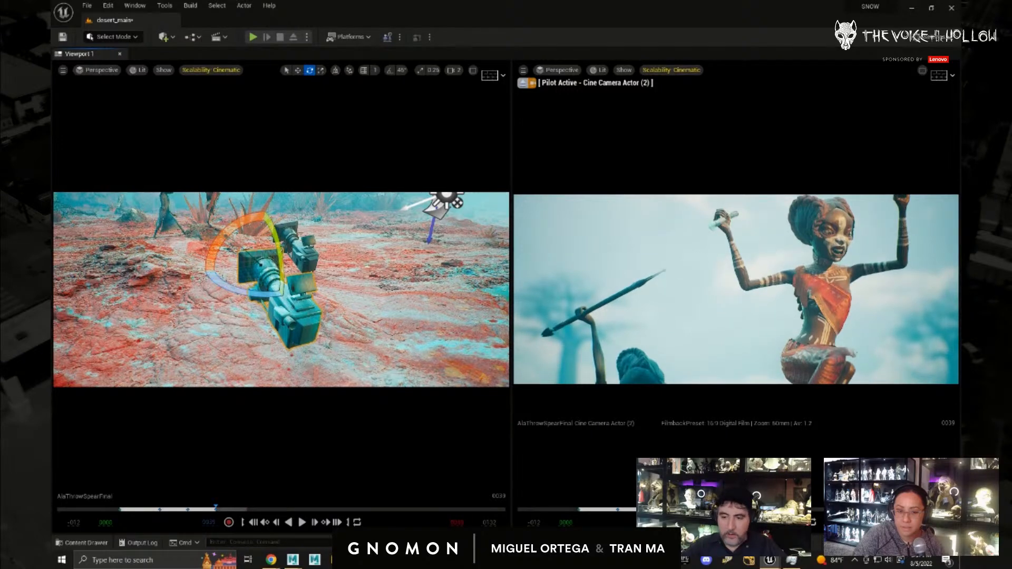
# - Move the smaller spear-carrying character sideways, nearer to the woman in the red garment
pyautogui.moveTo(215, 508); pyautogui.dragTo(138, 508)
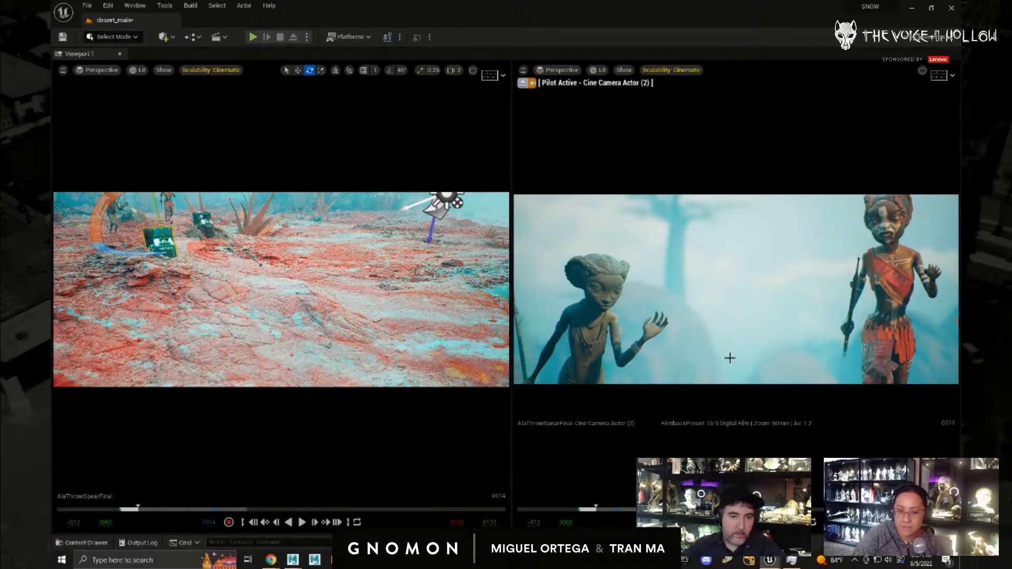
pyautogui.click(592, 353)
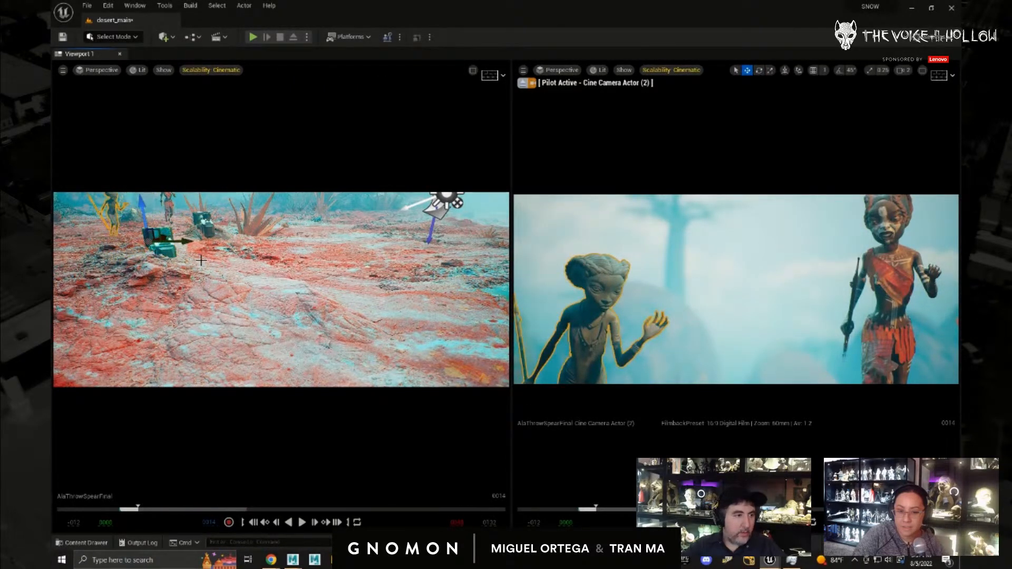
pyautogui.moveTo(187, 242); pyautogui.dragTo(203, 243)
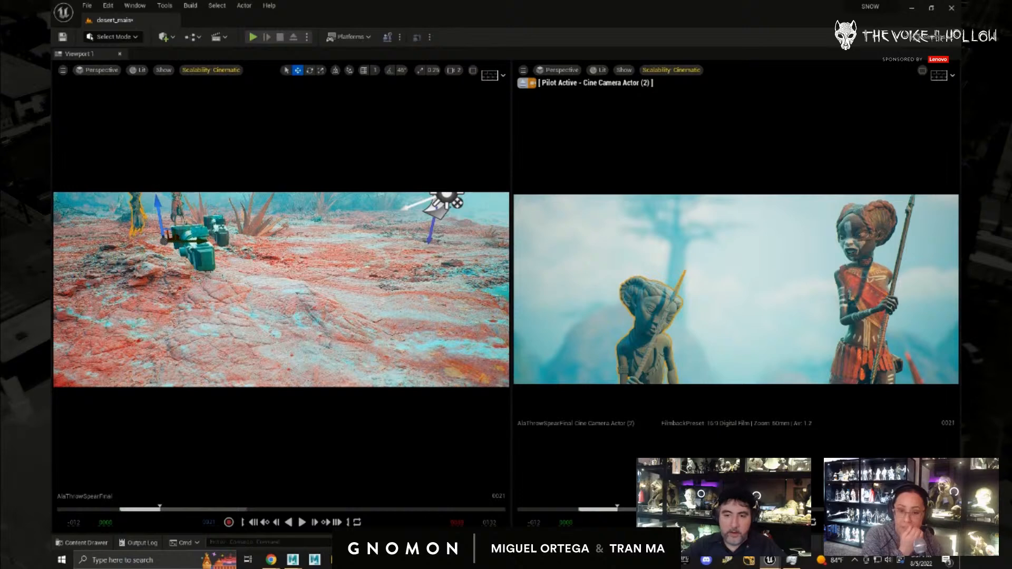
# - Set the focal length of Cine Camera Actor (2) to 80 mm and move the camera back from the characters at frame 21
pyautogui.keyDown('alt'); pyautogui.moveTo(247, 297); pyautogui.dragTo(262, 304); pyautogui.keyUp('alt')
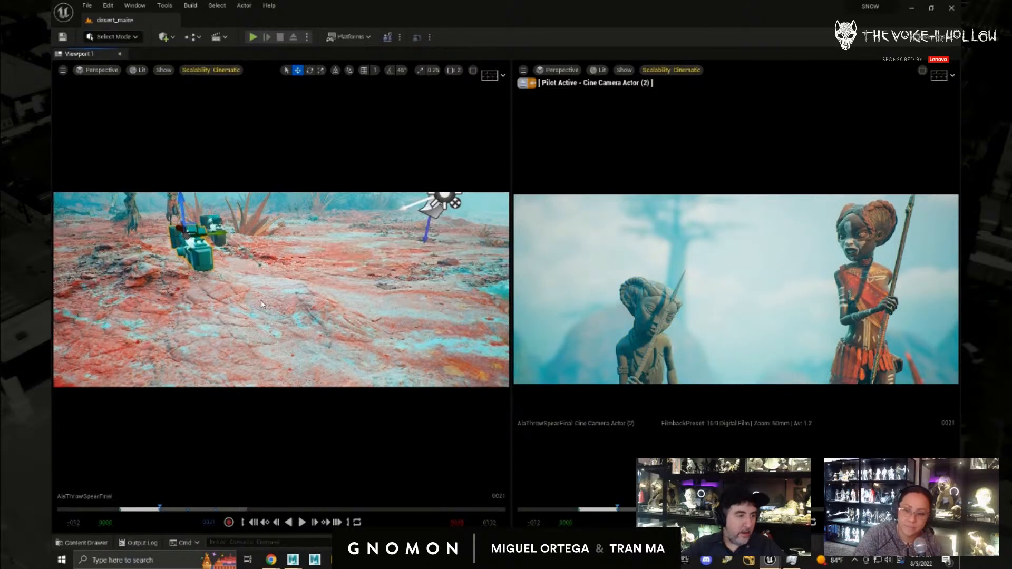
pyautogui.press('f')
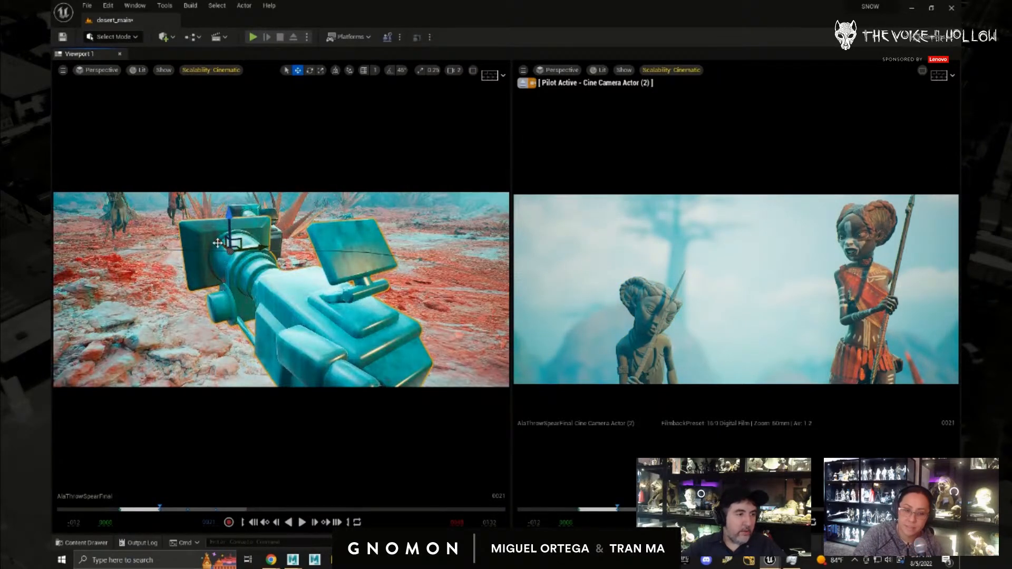
pyautogui.keyDown('alt'); pyautogui.moveTo(217, 243); pyautogui.dragTo(211, 238); pyautogui.keyUp('alt')
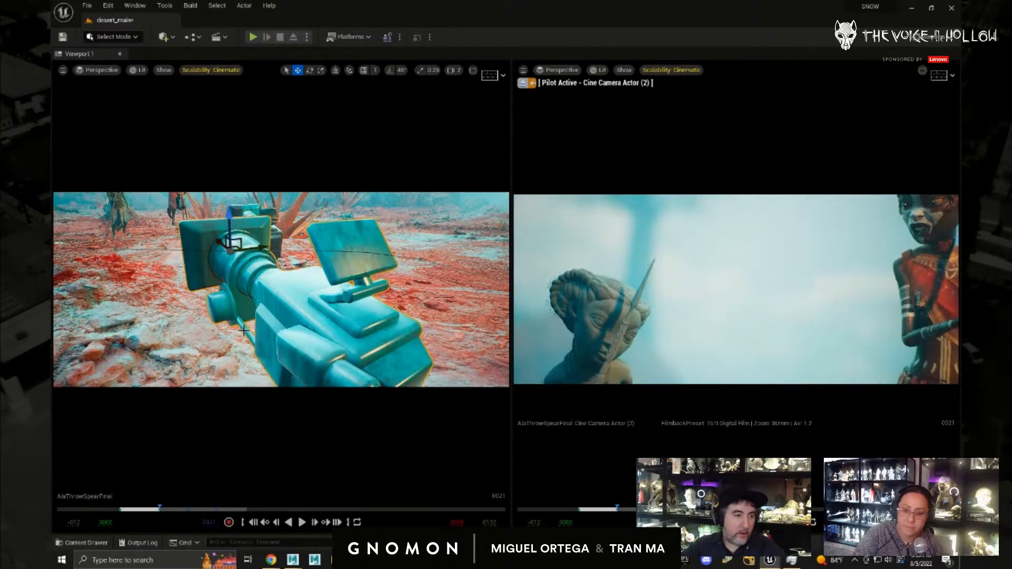
pyautogui.scroll(-5, 259, 270)
pyautogui.moveTo(258, 270); pyautogui.dragTo(279, 298)
# - At frame 21, move Cine Camera Actor (2) back and adjust its pan and tilt to frame both characters at opposite sides
pyautogui.press('e')
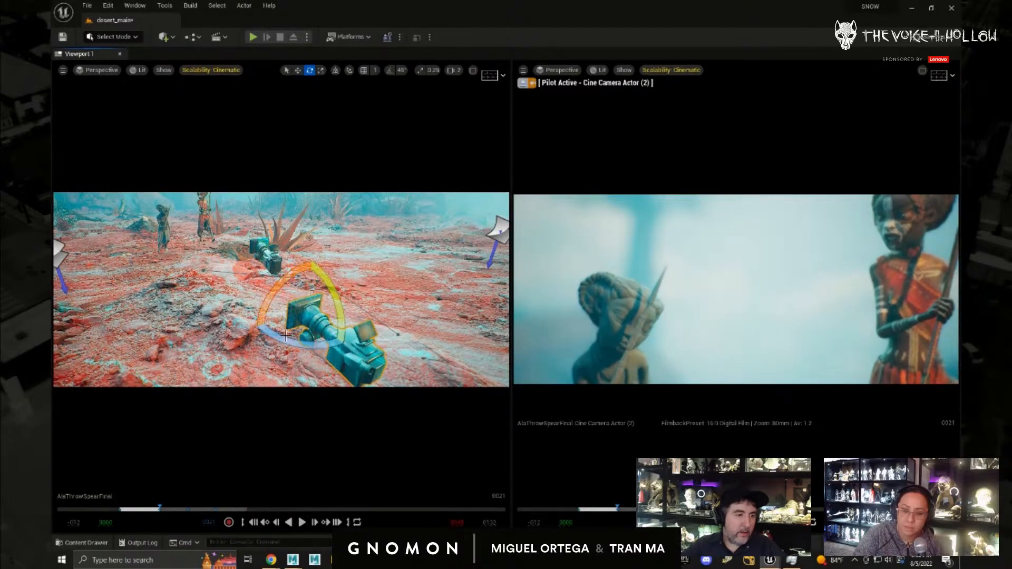
pyautogui.moveTo(285, 347); pyautogui.dragTo(288, 342)
pyautogui.moveTo(337, 308); pyautogui.dragTo(326, 333)
pyautogui.press('w')
pyautogui.press('e')
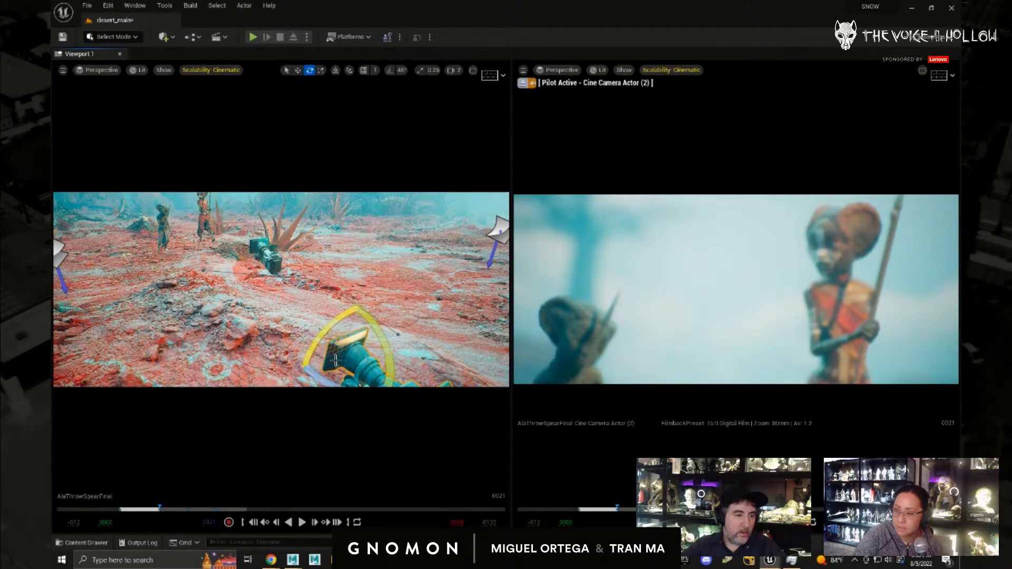
pyautogui.moveTo(321, 380); pyautogui.dragTo(323, 386)
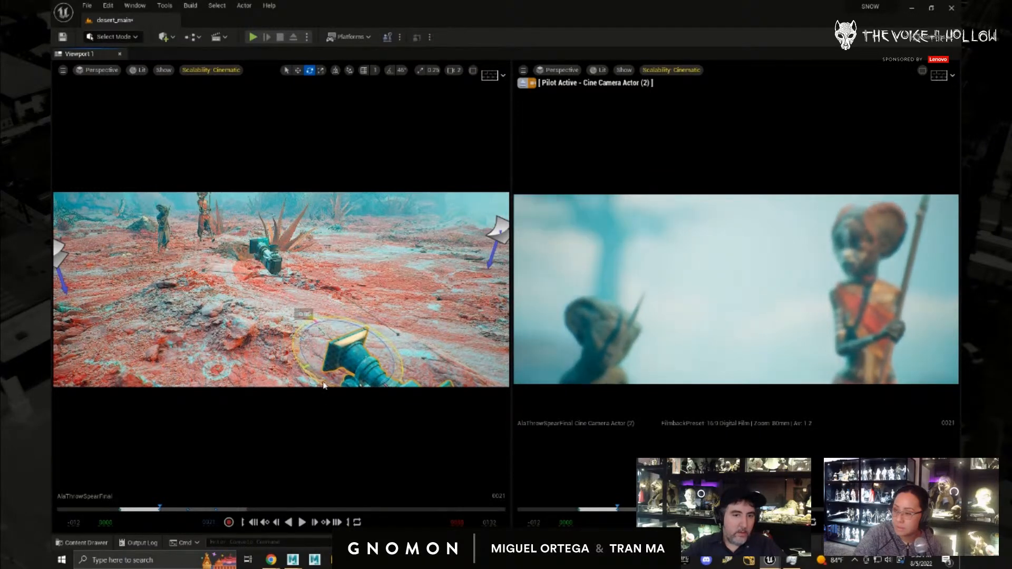
pyautogui.press('w')
pyautogui.moveTo(321, 329); pyautogui.dragTo(297, 300)
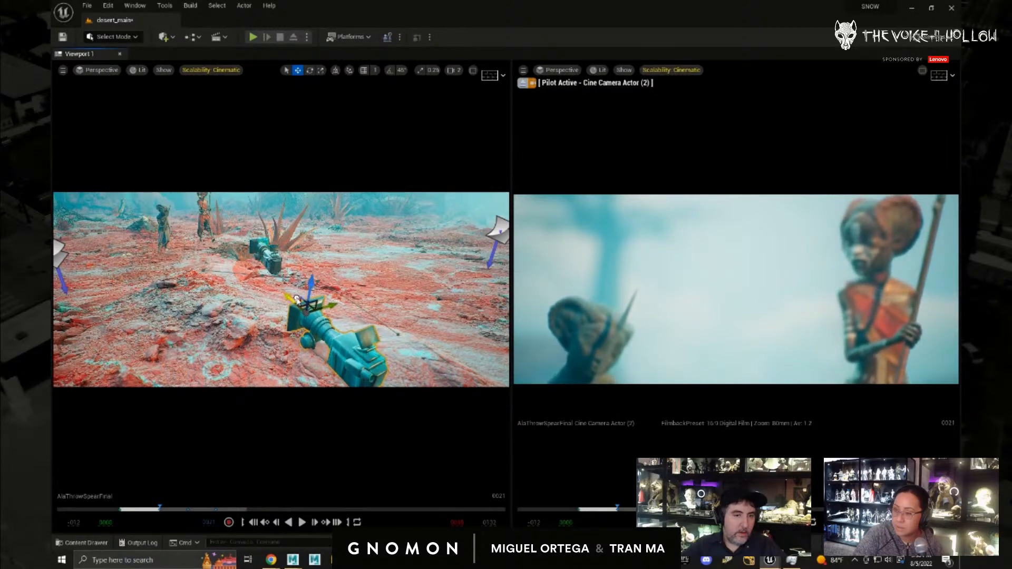
pyautogui.press('e')
pyautogui.moveTo(316, 348); pyautogui.dragTo(315, 349)
pyautogui.moveTo(337, 301); pyautogui.dragTo(338, 305)
pyautogui.press('w')
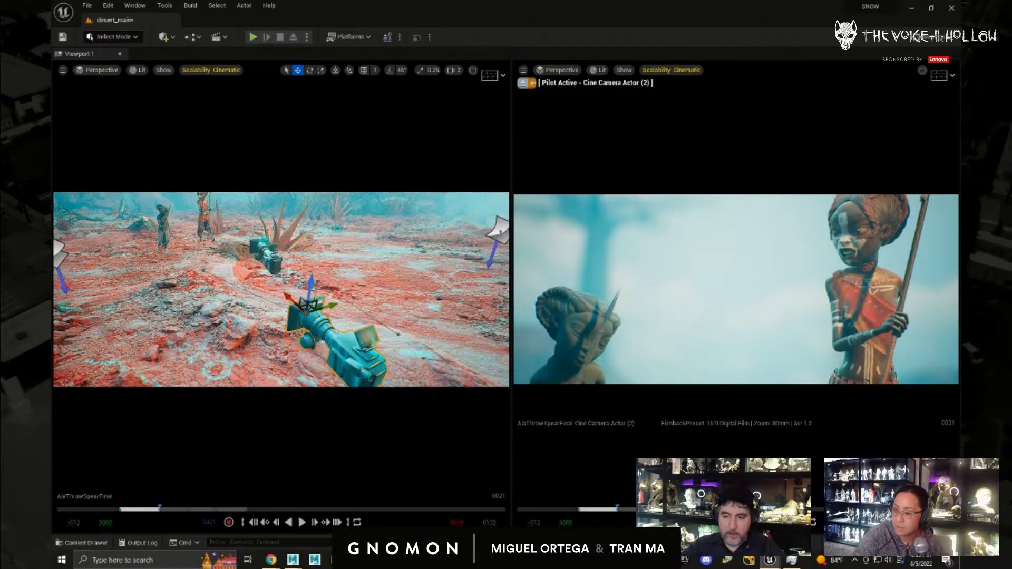
# - At frame 30, pull Cine Camera Actor (2) back, re-aim it and shift it sideways to fit both characters with headroom
pyautogui.press('.')
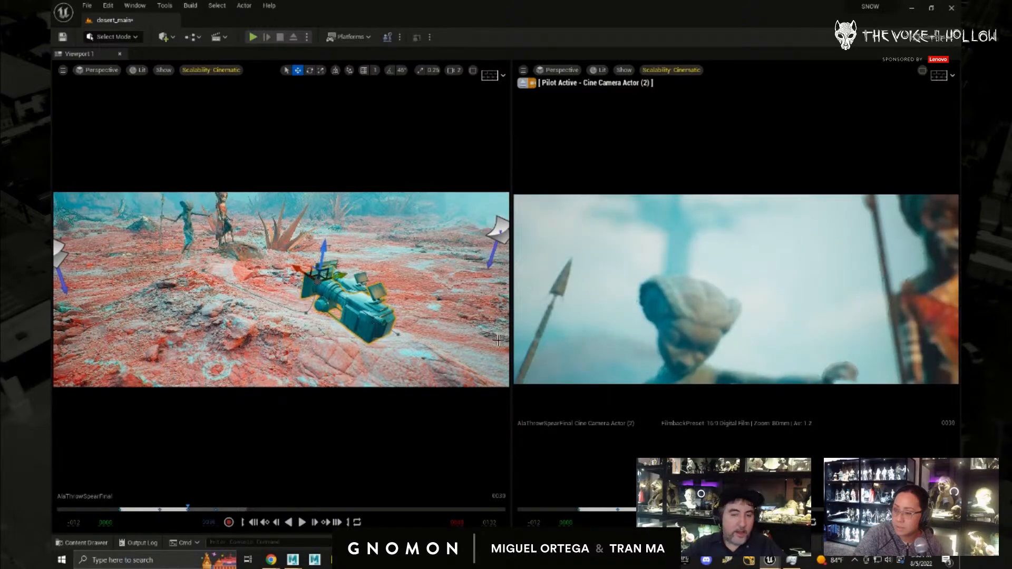
pyautogui.keyDown('alt'); pyautogui.moveTo(359, 346); pyautogui.dragTo(347, 352); pyautogui.keyUp('alt')
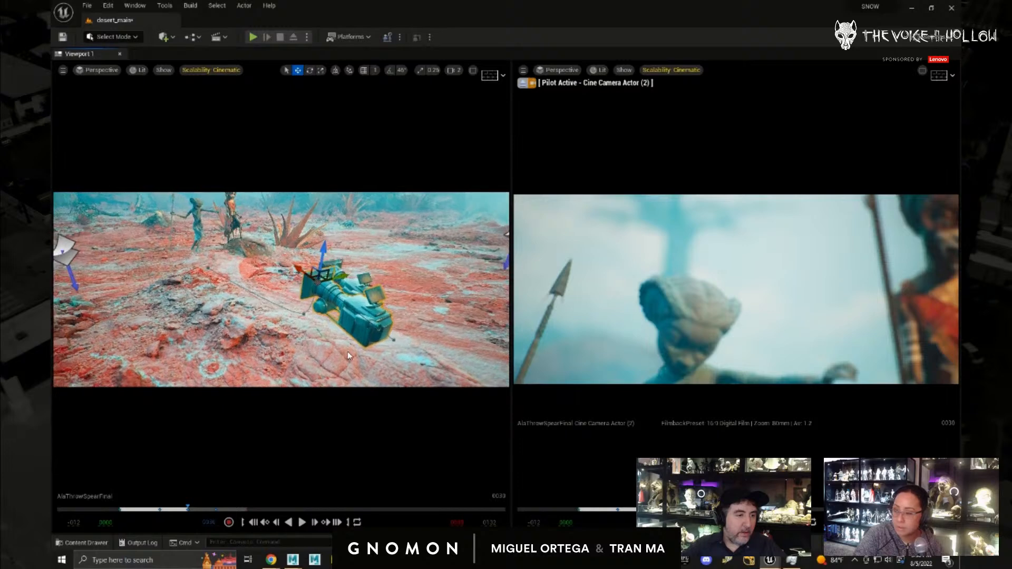
pyautogui.moveTo(303, 271); pyautogui.dragTo(365, 368)
pyautogui.press('e')
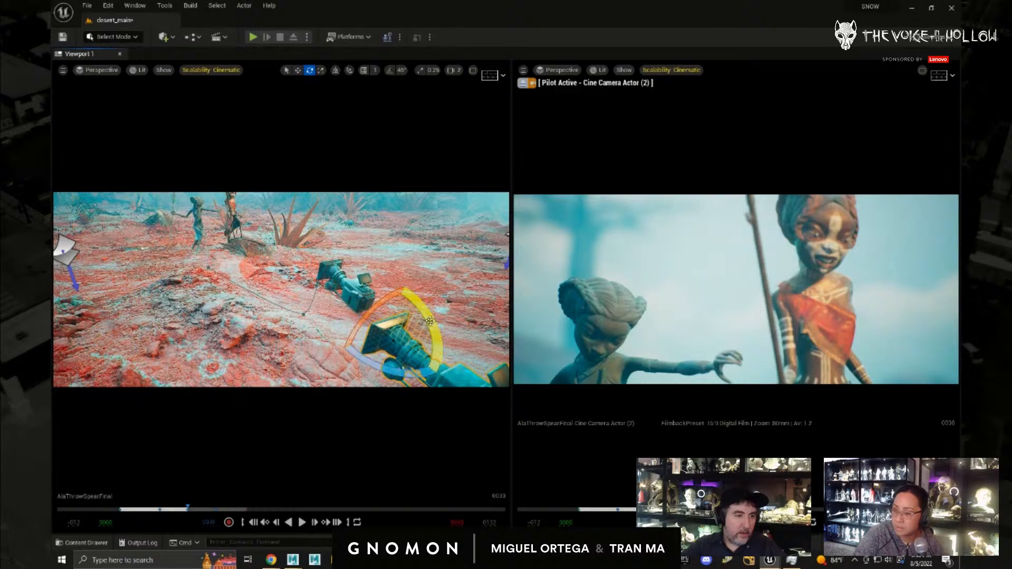
pyautogui.moveTo(429, 321); pyautogui.dragTo(430, 322)
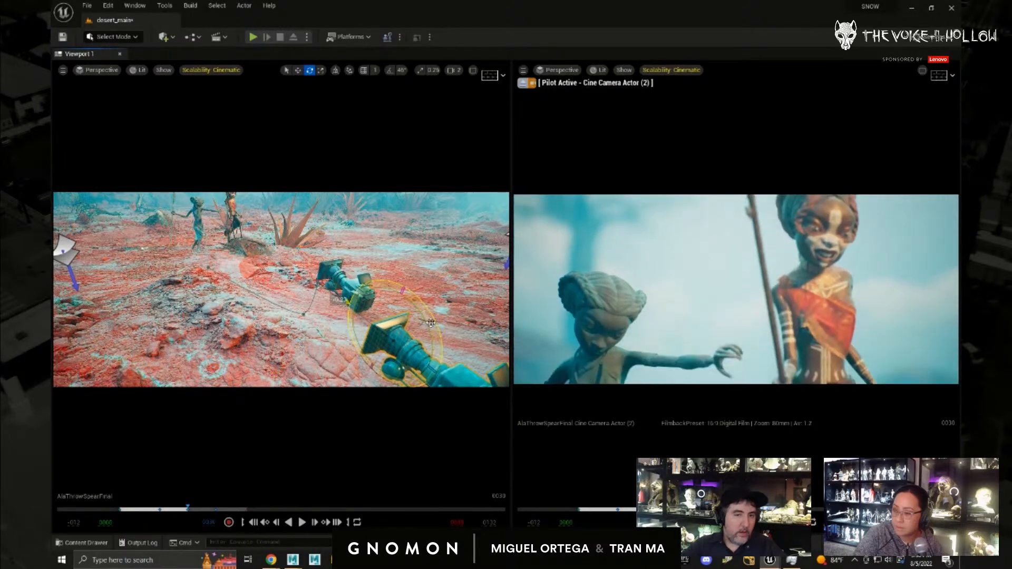
pyautogui.moveTo(405, 371); pyautogui.dragTo(408, 372)
pyautogui.press('w')
pyautogui.moveTo(397, 310); pyautogui.dragTo(431, 306)
pyautogui.press('e')
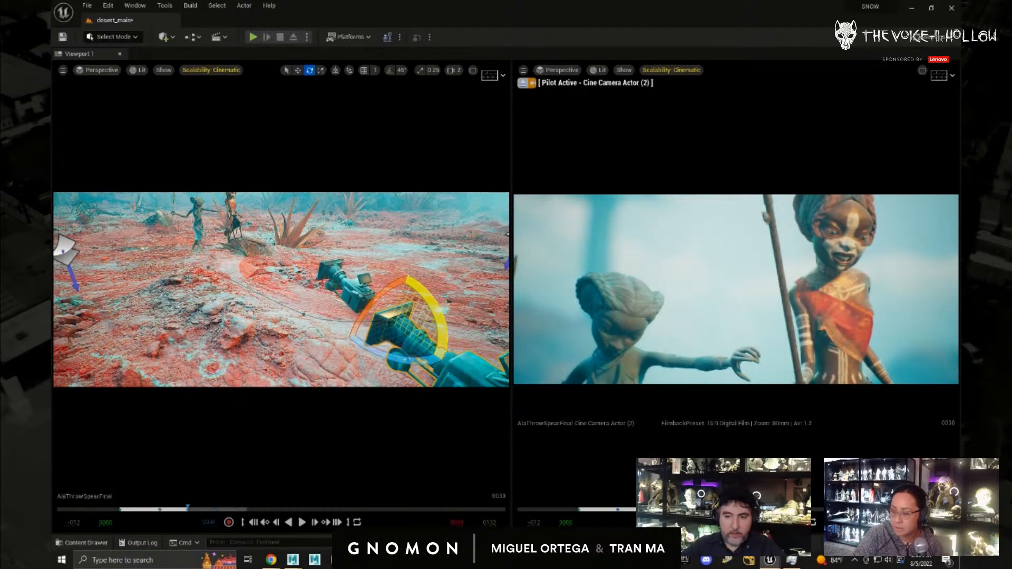
# - Advance to frame 39 and pull Cine Camera Actor (2) farther back so the woman's head and raised arms fit in frame
pyautogui.press('Right')
pyautogui.press('Right')
pyautogui.press('Right')
pyautogui.press('Right')
pyautogui.press('Right')
pyautogui.press('Right')
pyautogui.press('Right')
pyautogui.press('Right')
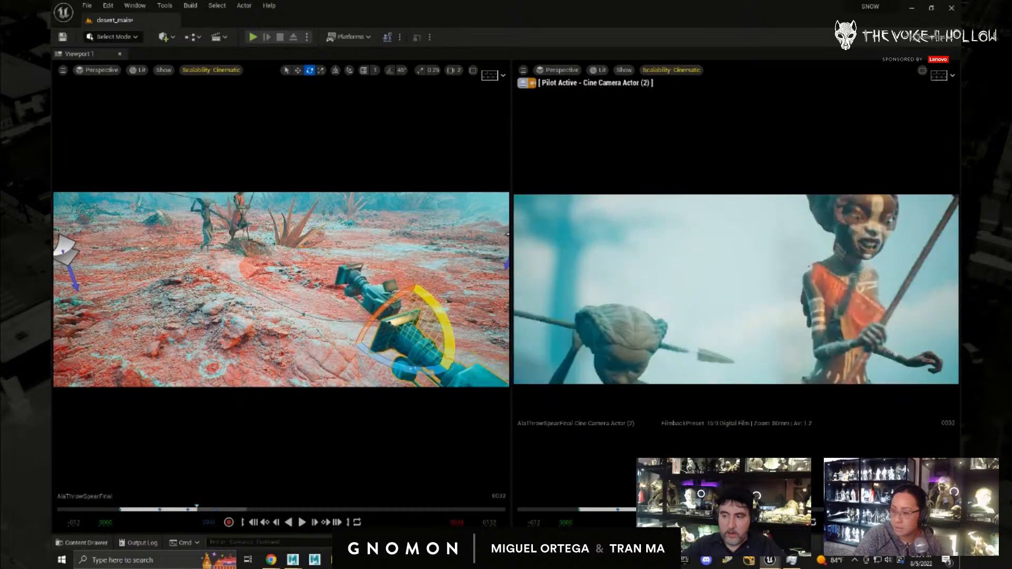
pyautogui.press('Right')
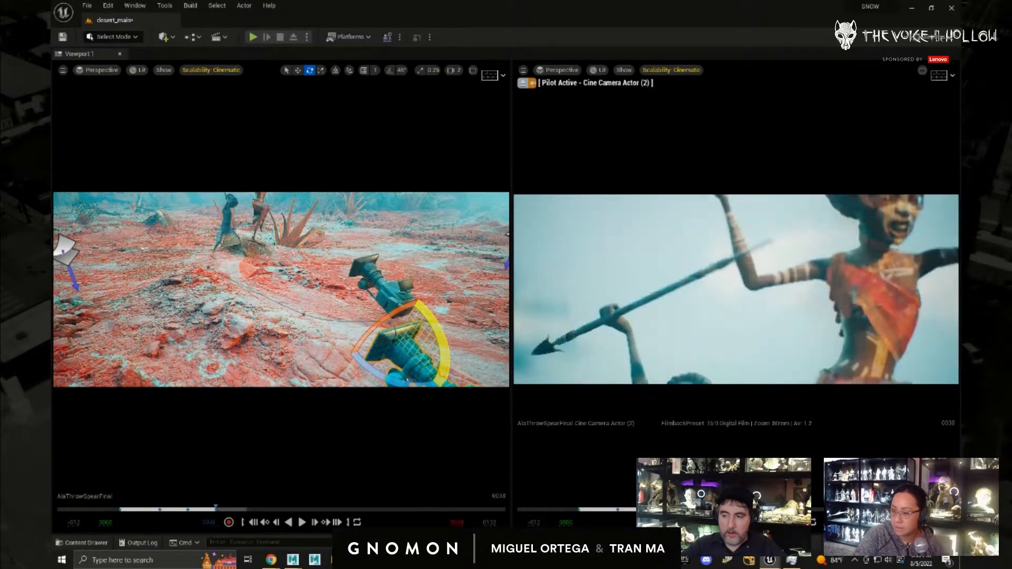
pyautogui.scroll(-5, 444, 347)
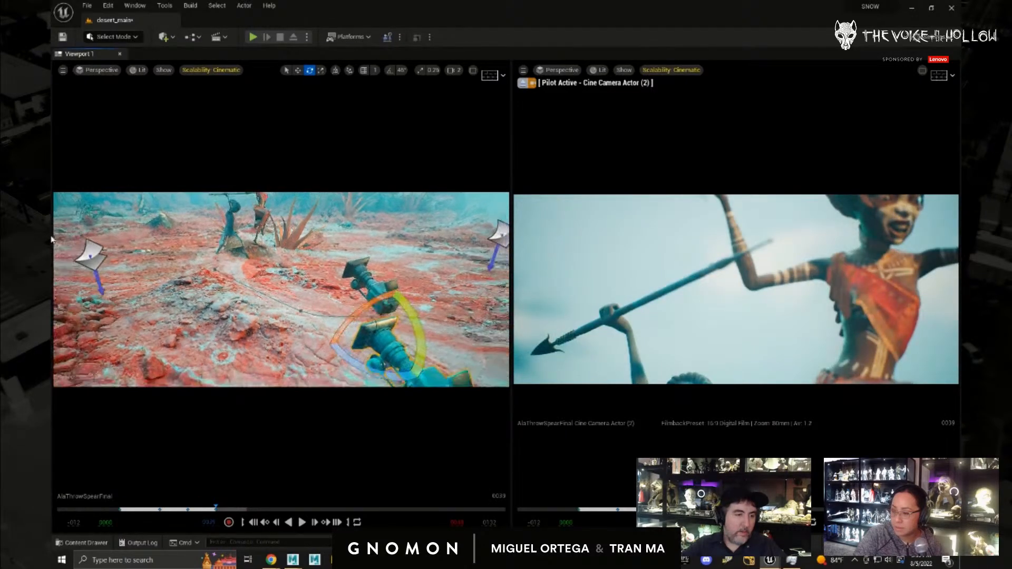
pyautogui.press('w')
pyautogui.moveTo(336, 307); pyautogui.dragTo(389, 366)
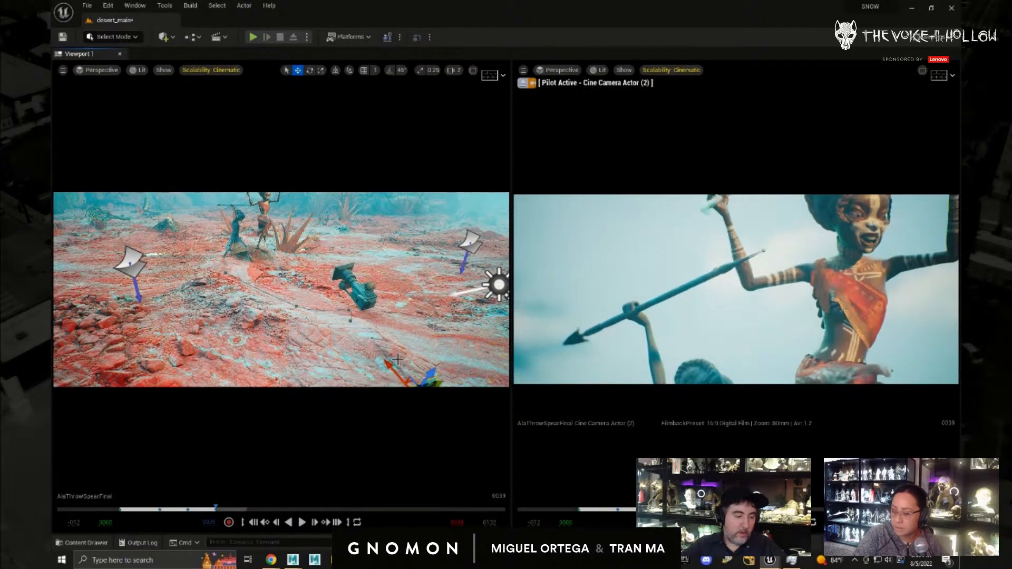
pyautogui.press('f')
pyautogui.scroll(-5, 425, 340)
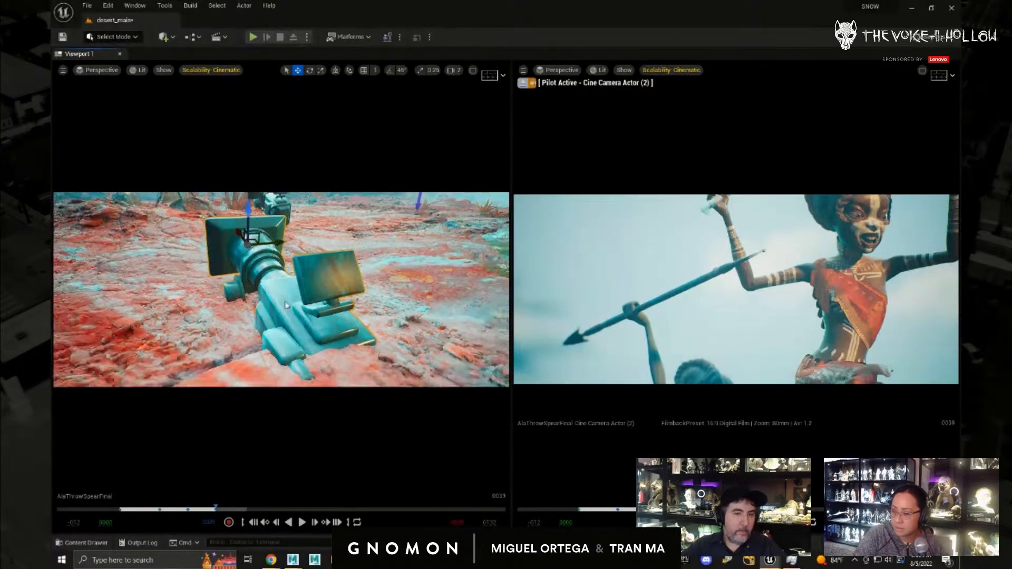
pyautogui.moveTo(247, 246); pyautogui.dragTo(320, 292)
pyautogui.press('e')
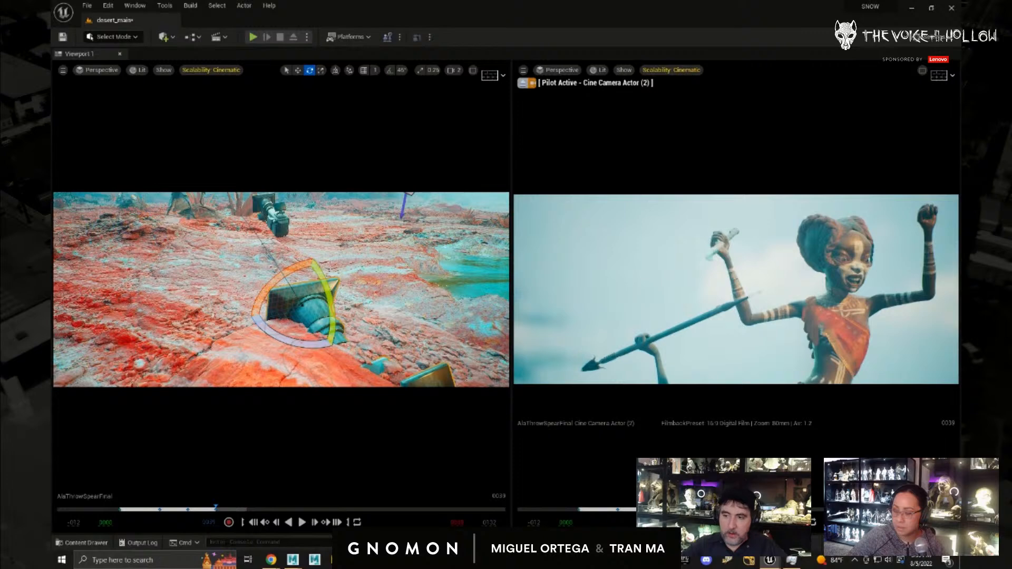
# - On the shot's first frame, select Cine Camera Actor (2) and rotate it to frame the smaller character's head and spear
pyautogui.moveTo(215, 510); pyautogui.dragTo(119, 509)
pyautogui.click(165, 304)
pyautogui.press('f')
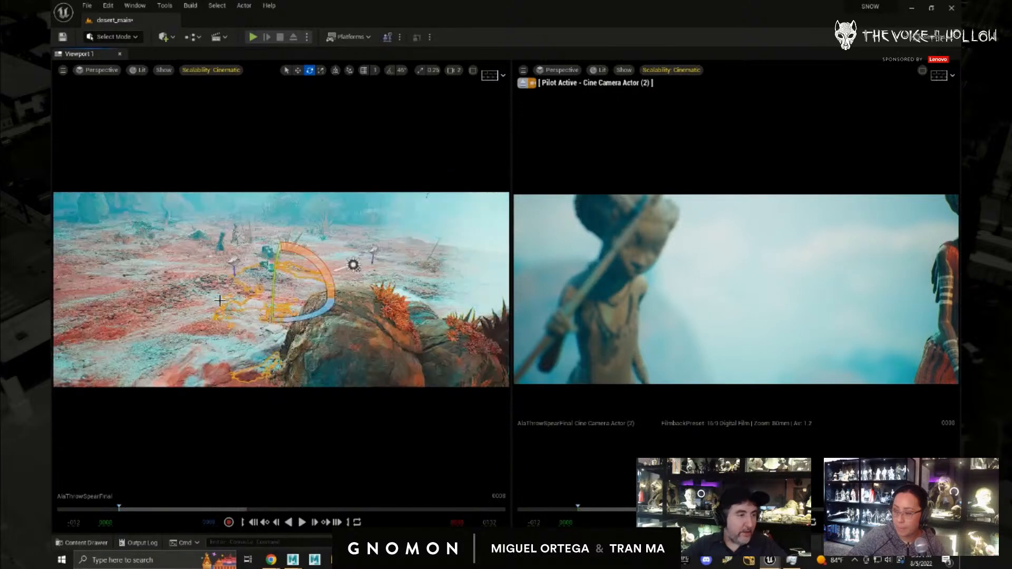
pyautogui.click(597, 334)
pyautogui.click(267, 266)
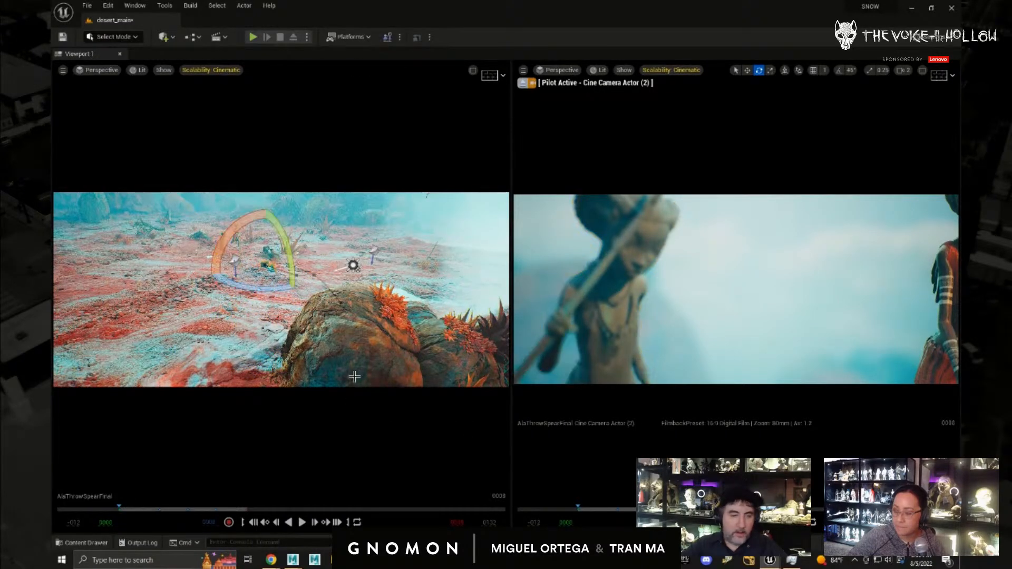
pyautogui.scroll(2, 370, 378)
pyautogui.press('f')
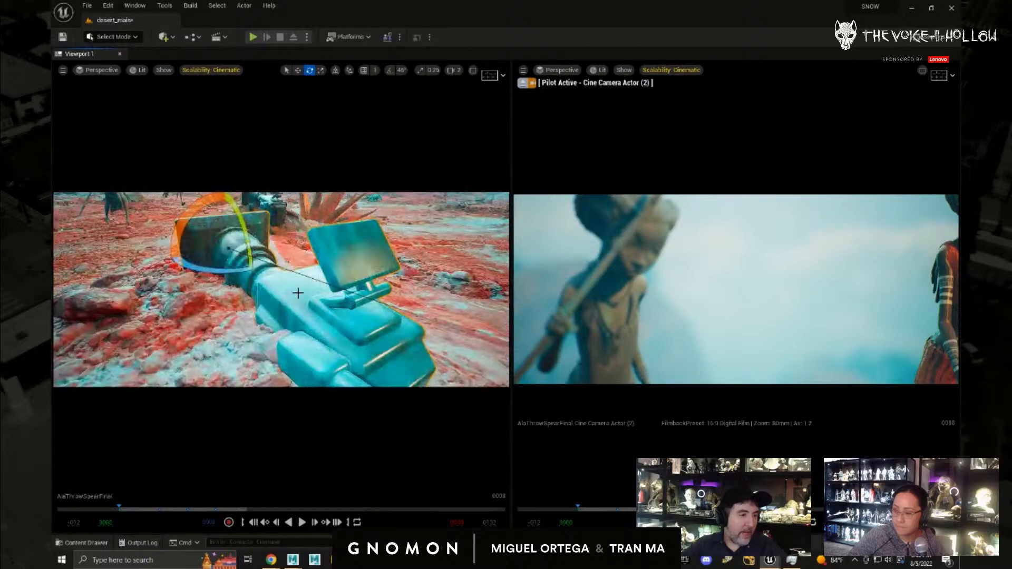
pyautogui.moveTo(237, 274); pyautogui.dragTo(248, 243)
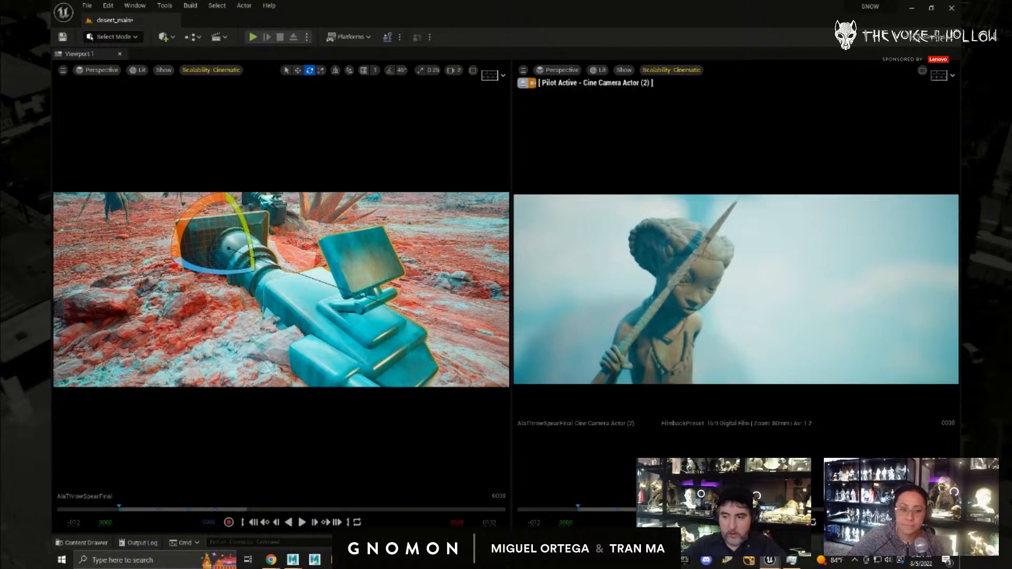
# - Play through the shot, step back to frame 34, and try tilting Cine Camera Actor (2) down slightly
pyautogui.press('space')
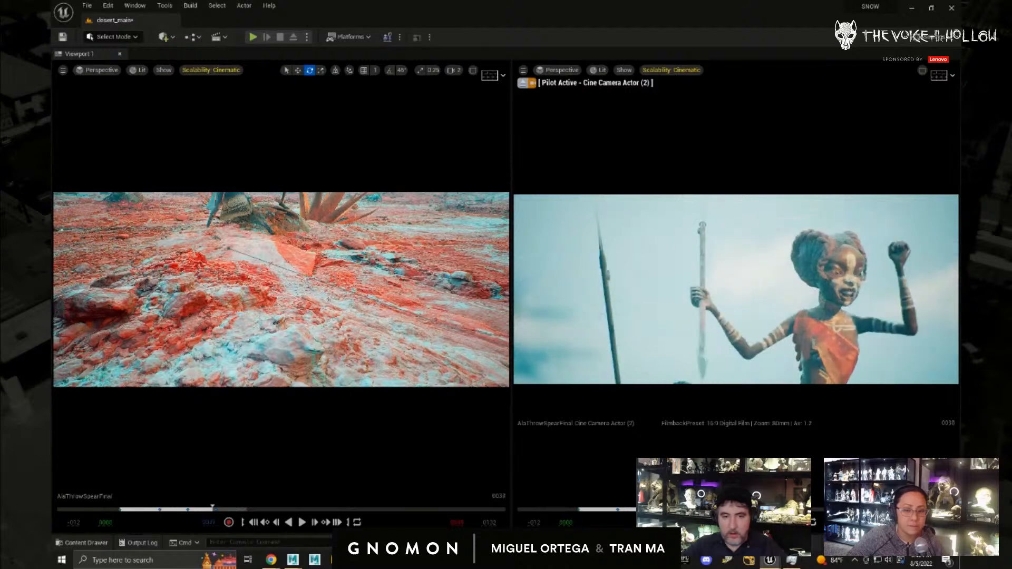
pyautogui.press('Left')
pyautogui.press('Left')
pyautogui.press('Left')
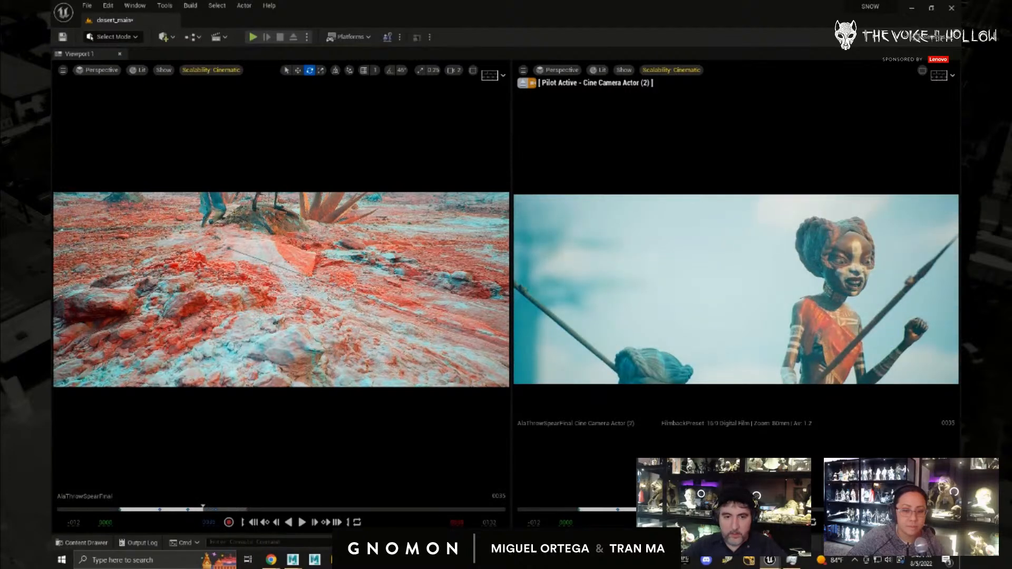
pyautogui.press('Left')
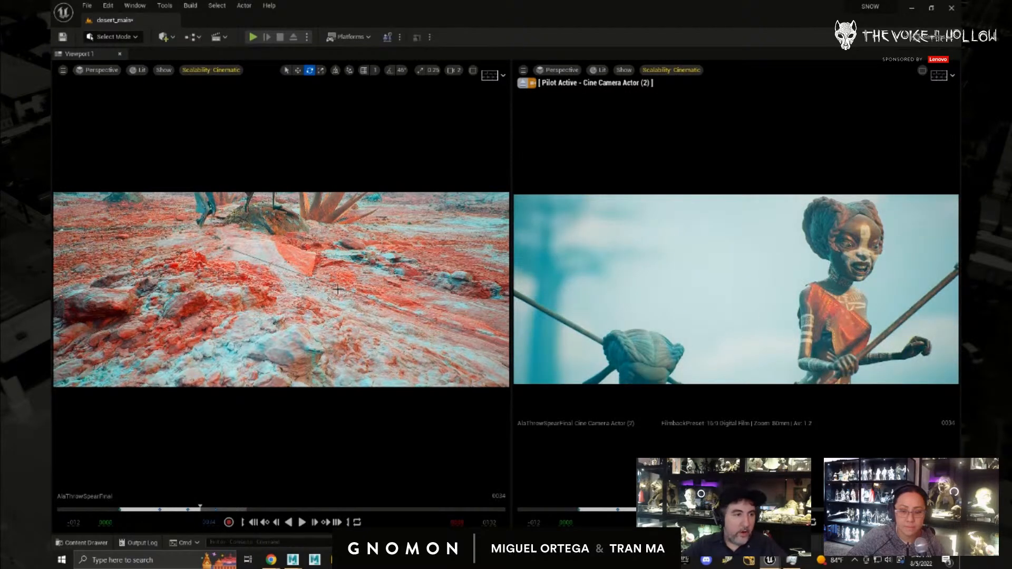
pyautogui.press('f')
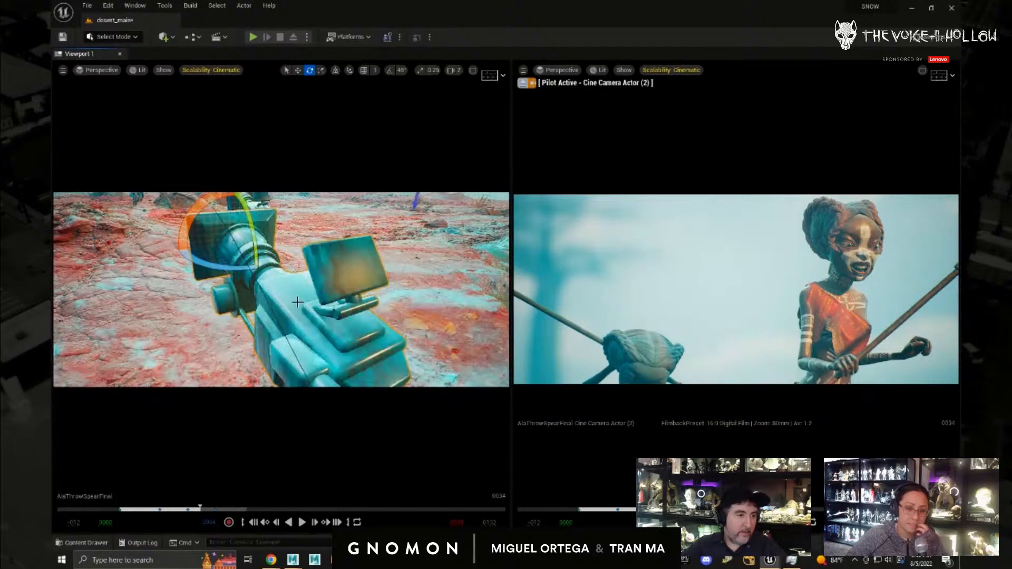
pyautogui.moveTo(250, 242); pyautogui.dragTo(266, 246)
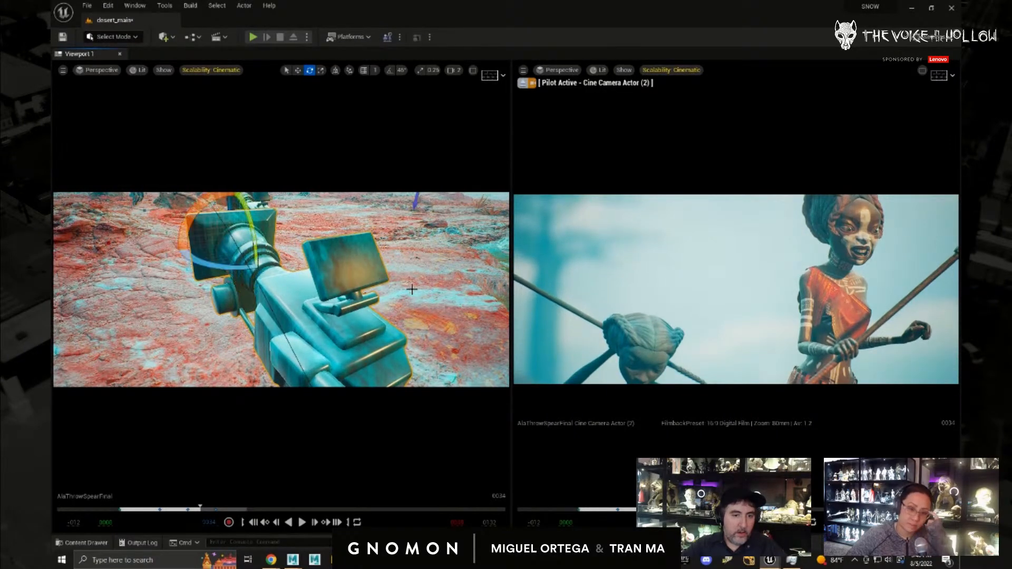
# - Select the smaller spear-carrying character, replay the shot from its start, and raise the character higher in the frame
pyautogui.click(656, 363)
pyautogui.press('w')
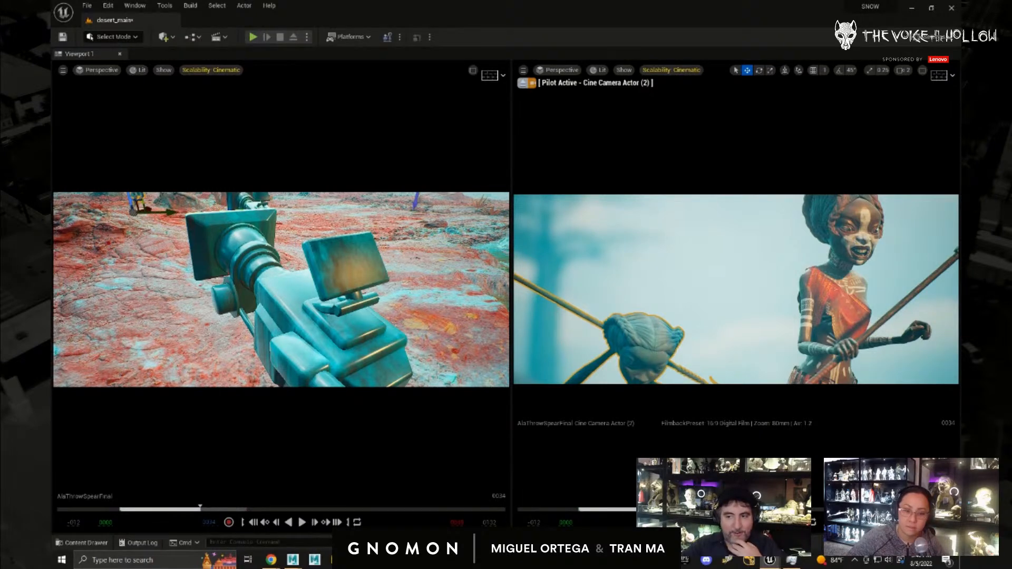
pyautogui.press('Up')
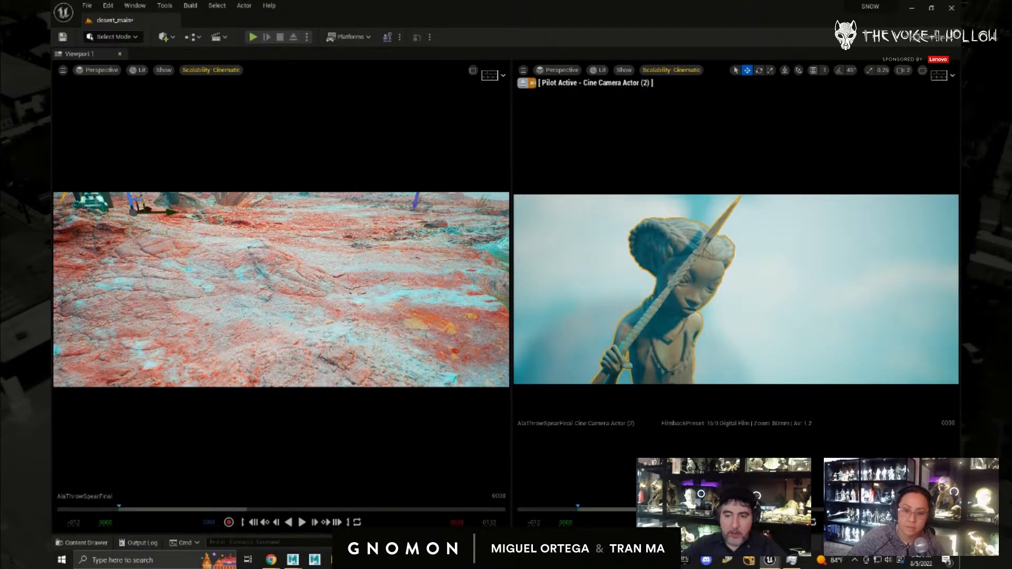
pyautogui.press('space')
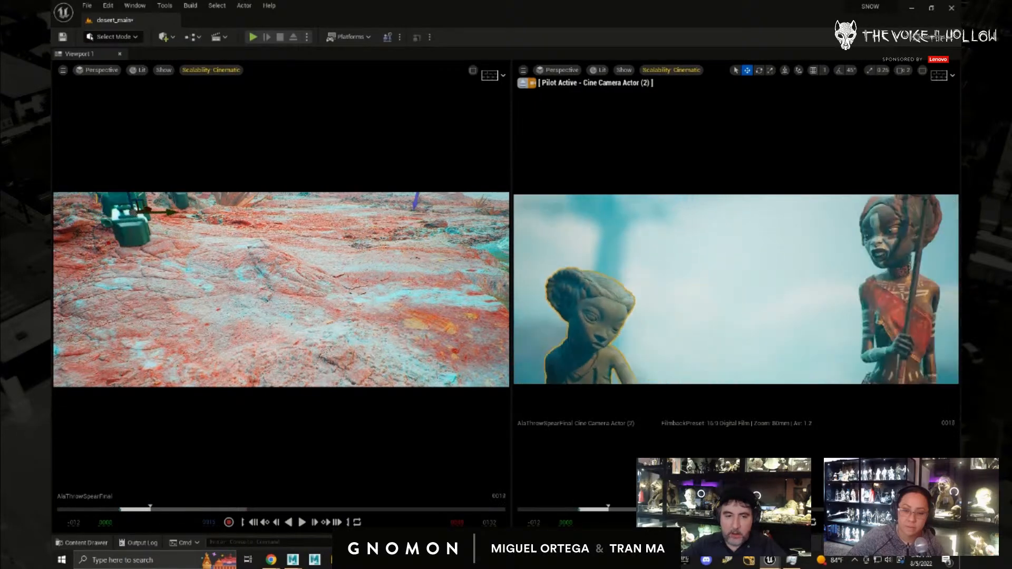
pyautogui.keyDown('alt'); pyautogui.moveTo(267, 358); pyautogui.dragTo(274, 331); pyautogui.keyUp('alt')
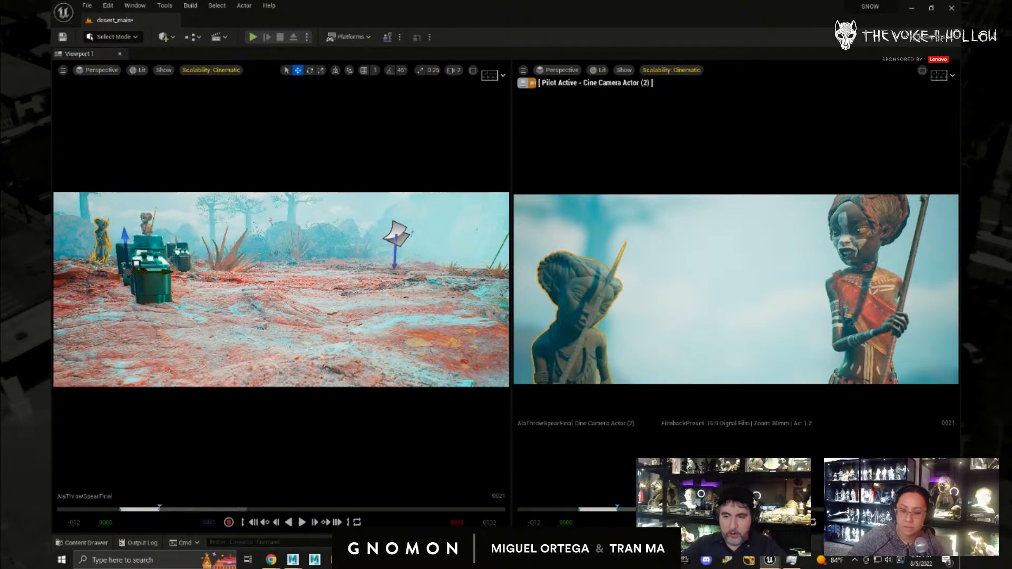
# - Step forward frame by frame from frame 21 to the shot's end to check how both characters are framed
pyautogui.press('Right')
pyautogui.press('Right')
pyautogui.press('Right')
pyautogui.press('Right')
pyautogui.press('Right')
pyautogui.press('Right')
pyautogui.press('Right')
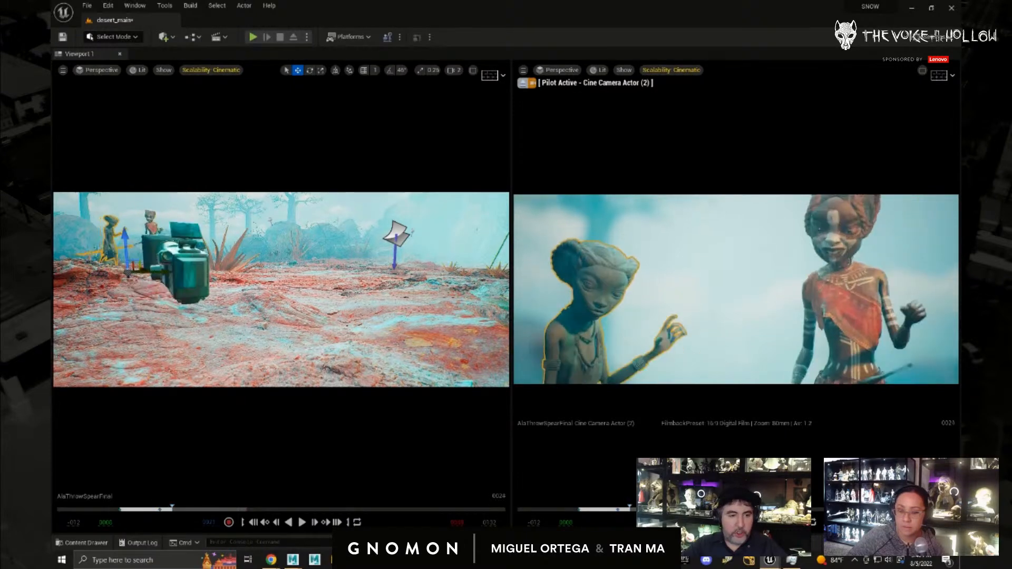
pyautogui.press('Right')
pyautogui.press('Right')
pyautogui.press('Right')
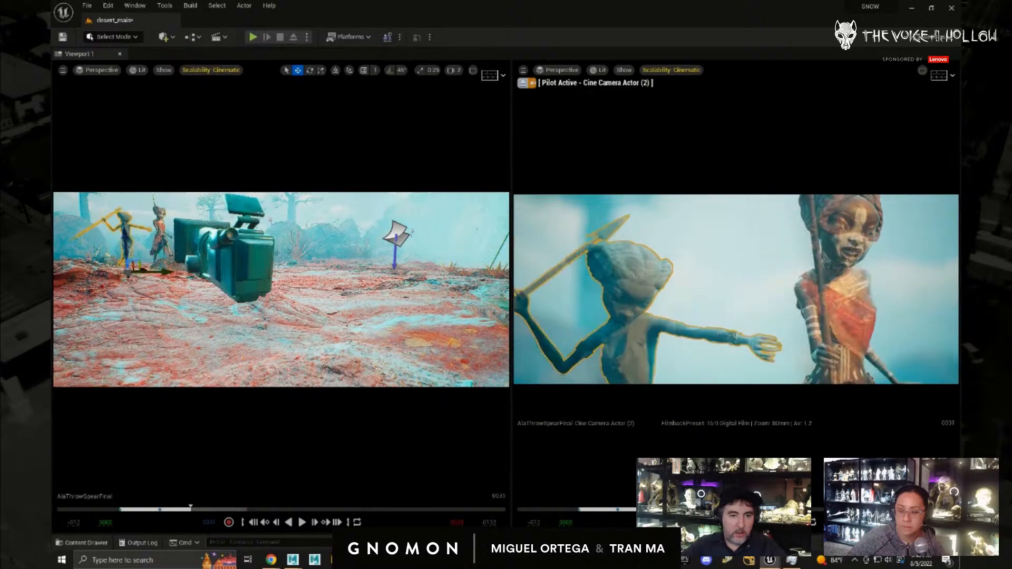
pyautogui.press('Right')
pyautogui.press('Right')
pyautogui.press('Right')
pyautogui.press('Right')
pyautogui.press('Right')
pyautogui.press('Right')
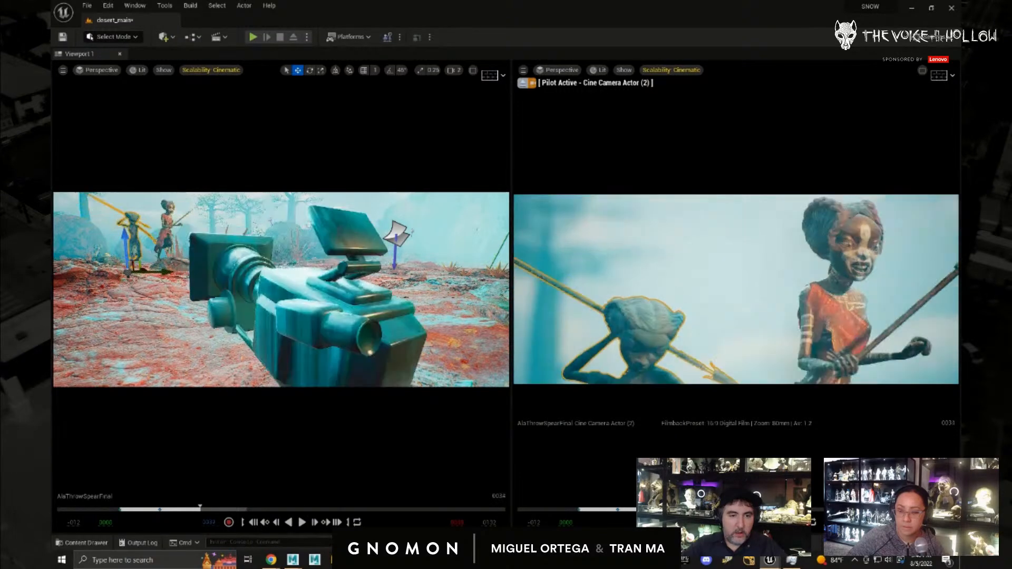
pyautogui.press('Right')
pyautogui.press('Right')
pyautogui.press('Right')
pyautogui.press('Right')
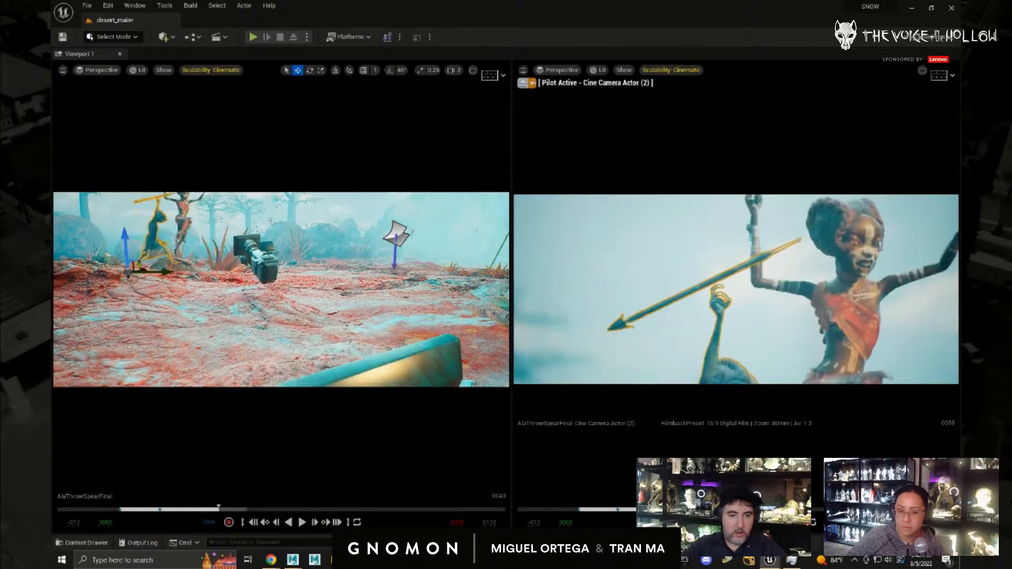
pyautogui.press('Right')
pyautogui.press('Right')
pyautogui.press('Right')
pyautogui.press('Right')
pyautogui.press('Right')
pyautogui.press('Right')
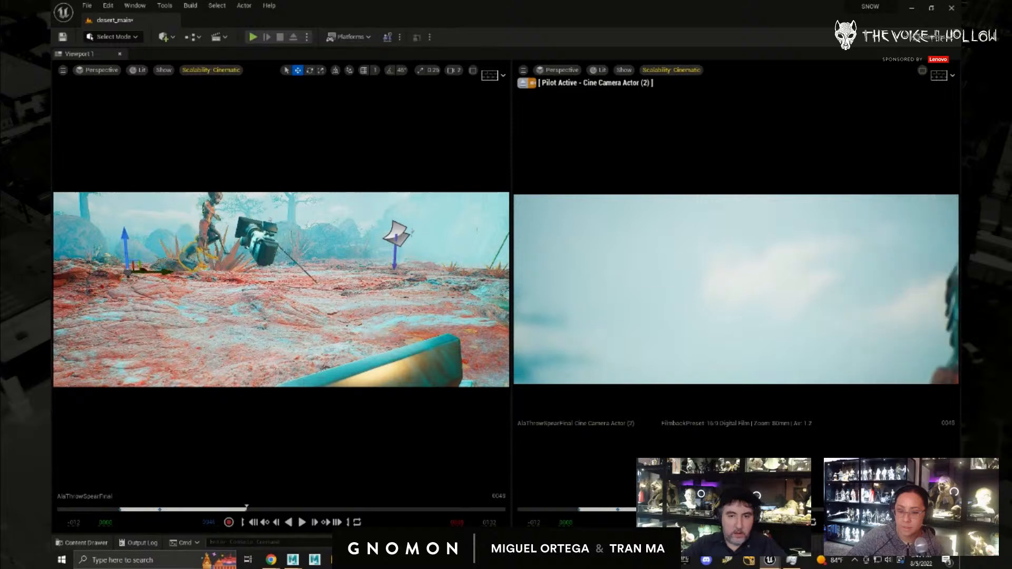
# - Step back and forth over the shot's last frames to examine how the characters leave the frame
pyautogui.press('Left')
pyautogui.press('Left')
pyautogui.press('Left')
pyautogui.press('Left')
pyautogui.press('Left')
pyautogui.press('Left')
pyautogui.press('Right')
pyautogui.press('Right')
pyautogui.press('Right')
pyautogui.press('Right')
pyautogui.press('Right')
pyautogui.press('Right')
pyautogui.press('Right')
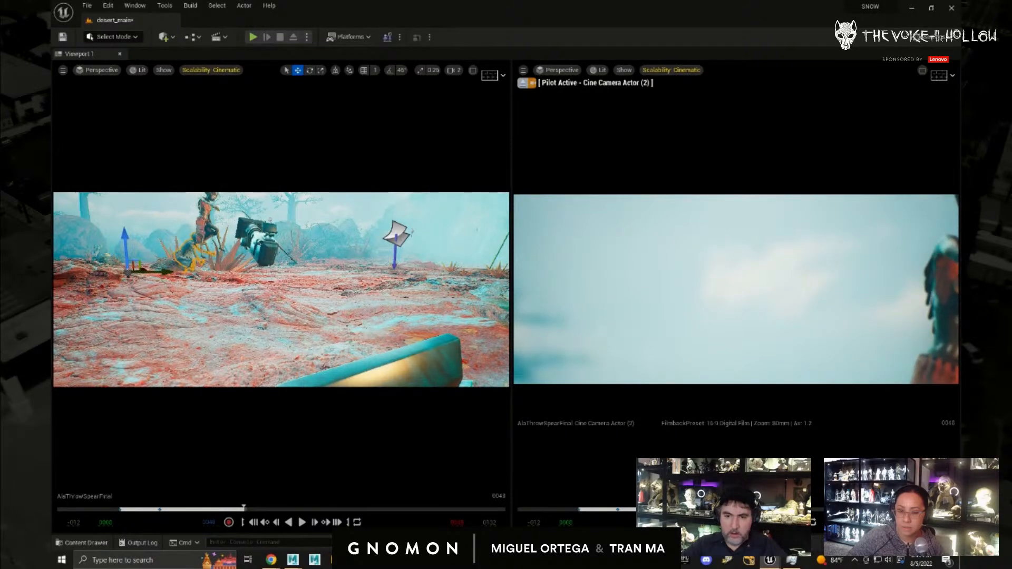
# - Select Cine Camera Actor (2) in the scene view and rotate it at frame 48 to adjust the end framing
pyautogui.click(362, 350)
pyautogui.moveTo(370, 352); pyautogui.dragTo(369, 346, button='right')
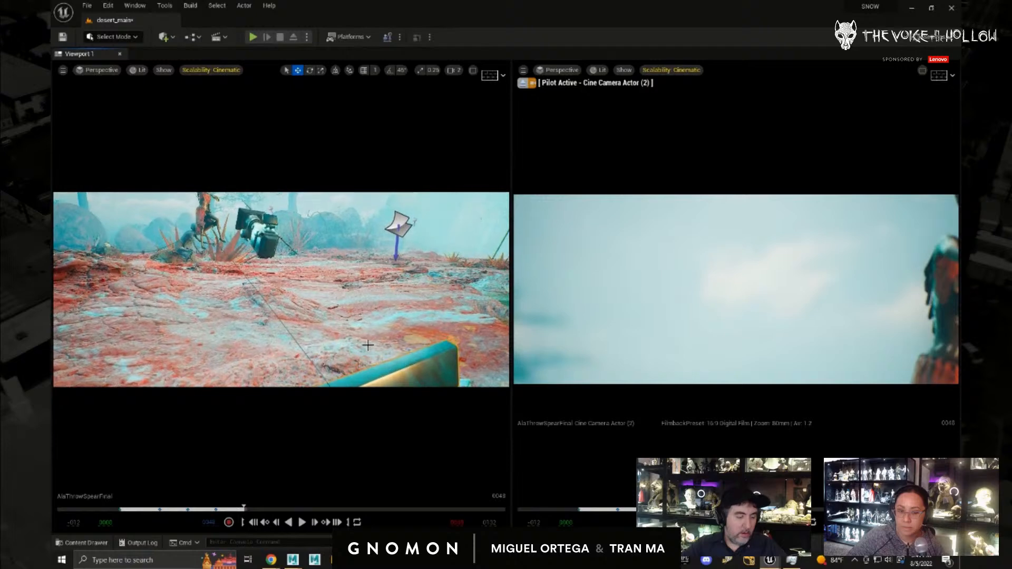
pyautogui.press('f')
pyautogui.keyDown('alt'); pyautogui.moveTo(343, 354); pyautogui.dragTo(324, 365); pyautogui.keyUp('alt')
pyautogui.press('e')
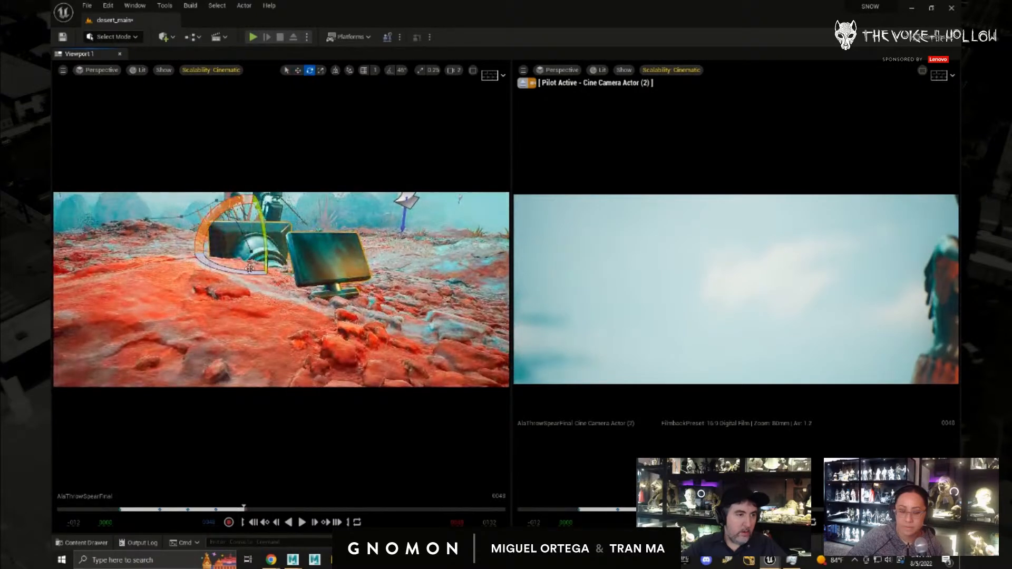
pyautogui.moveTo(250, 273); pyautogui.dragTo(258, 254)
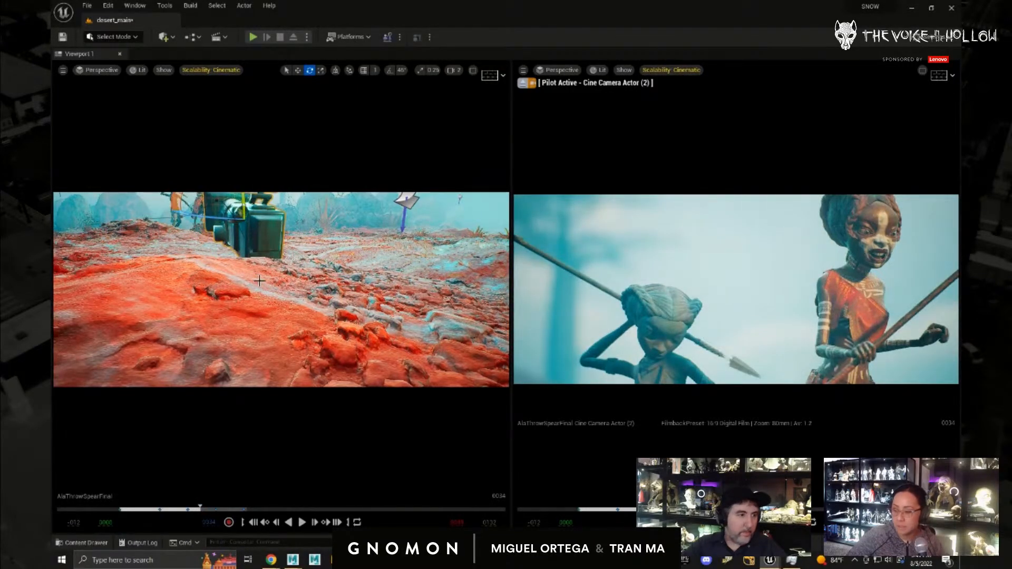
# - Rotate Cine Camera Actor (2) at frame 34 for more headroom, and at frame 14 to bring the taller character into frame
pyautogui.keyDown('alt'); pyautogui.moveTo(319, 295); pyautogui.dragTo(328, 294); pyautogui.keyUp('alt')
pyautogui.moveTo(237, 202); pyautogui.dragTo(238, 207)
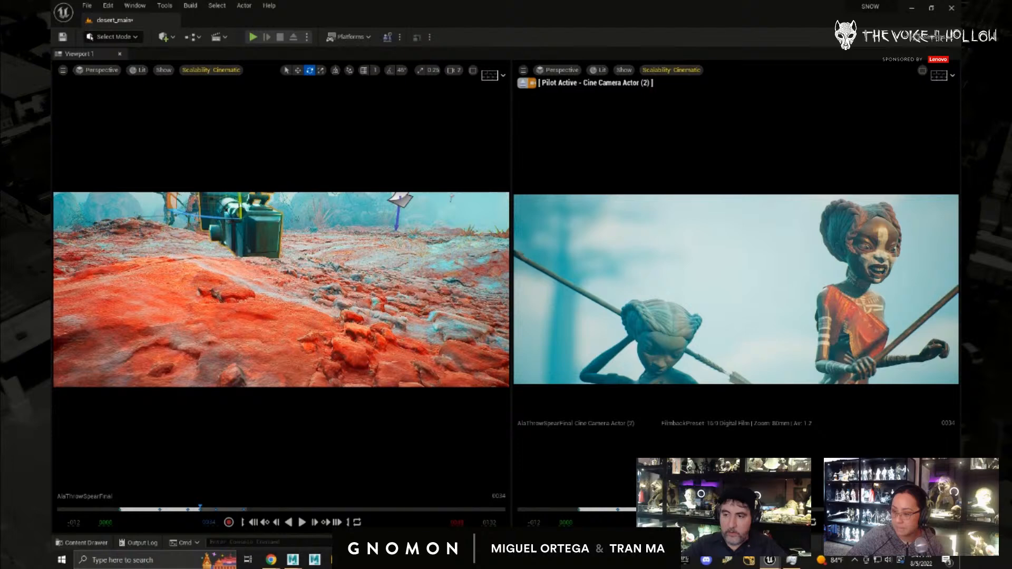
pyautogui.moveTo(201, 508); pyautogui.dragTo(172, 508)
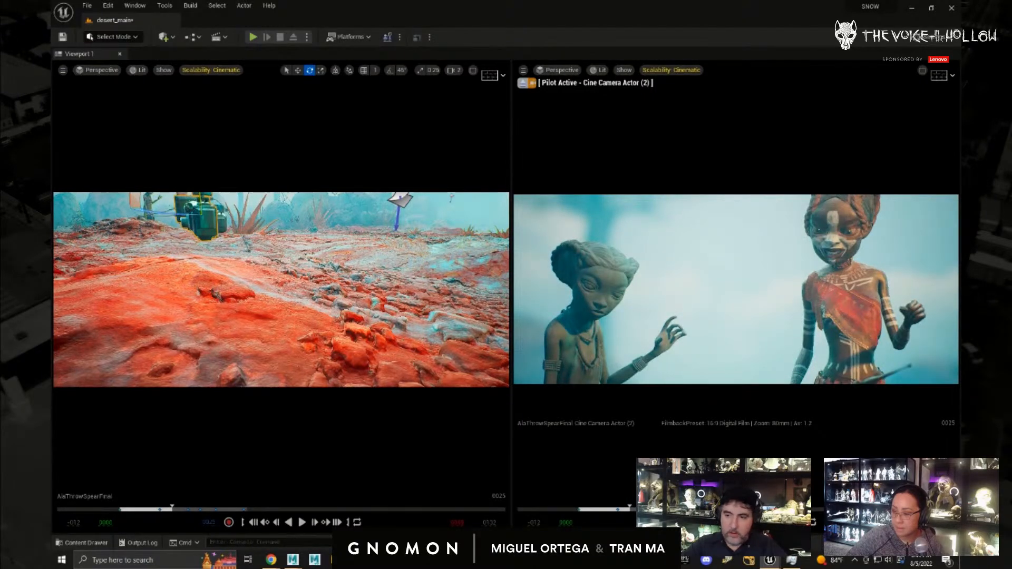
pyautogui.moveTo(172, 509); pyautogui.dragTo(138, 508)
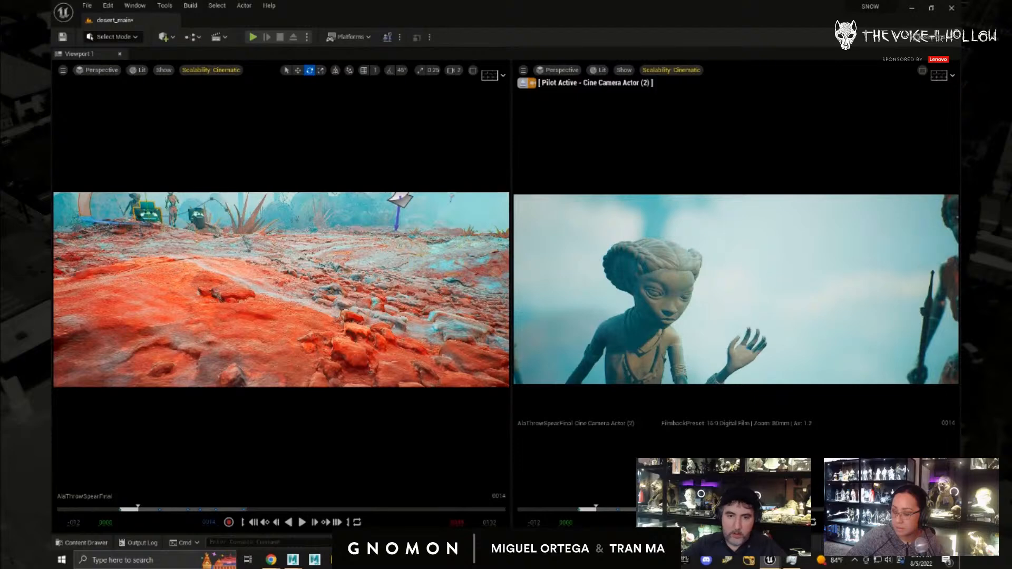
pyautogui.keyDown('alt'); pyautogui.moveTo(191, 332); pyautogui.dragTo(211, 340, button='right'); pyautogui.keyUp('alt')
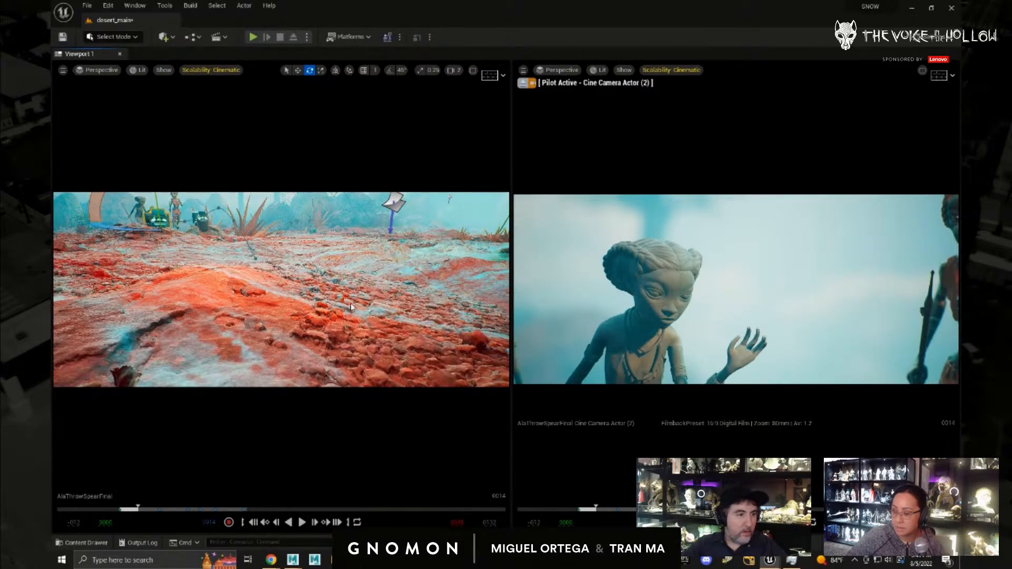
pyautogui.moveTo(353, 307); pyautogui.dragTo(313, 281, button='right')
pyautogui.moveTo(126, 229); pyautogui.dragTo(126, 234)
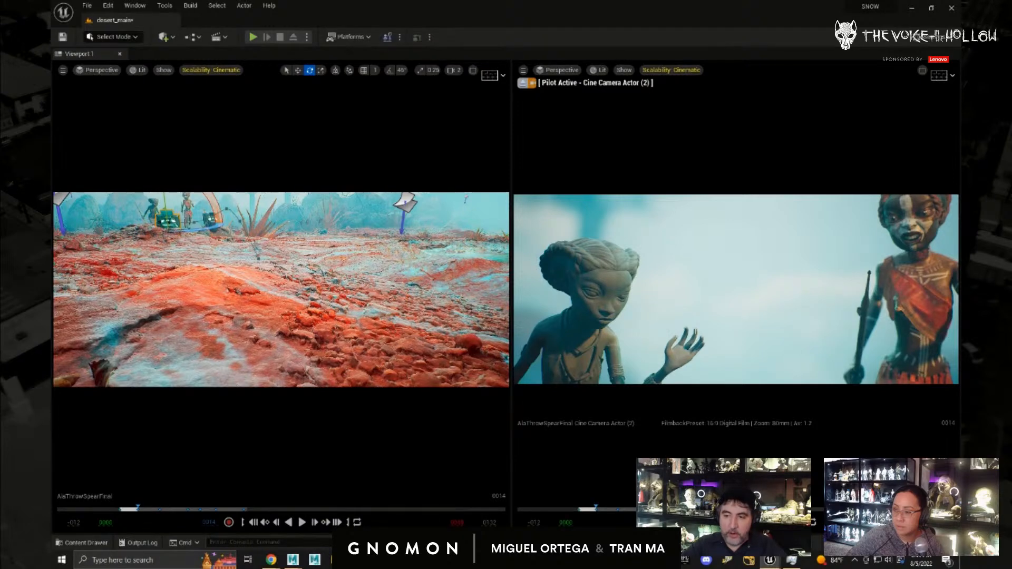
# - Step back to frame 11, then play the shot through to frame 39 to review the camera framing
pyautogui.press('Left')
pyautogui.press('Left')
pyautogui.press('Left')
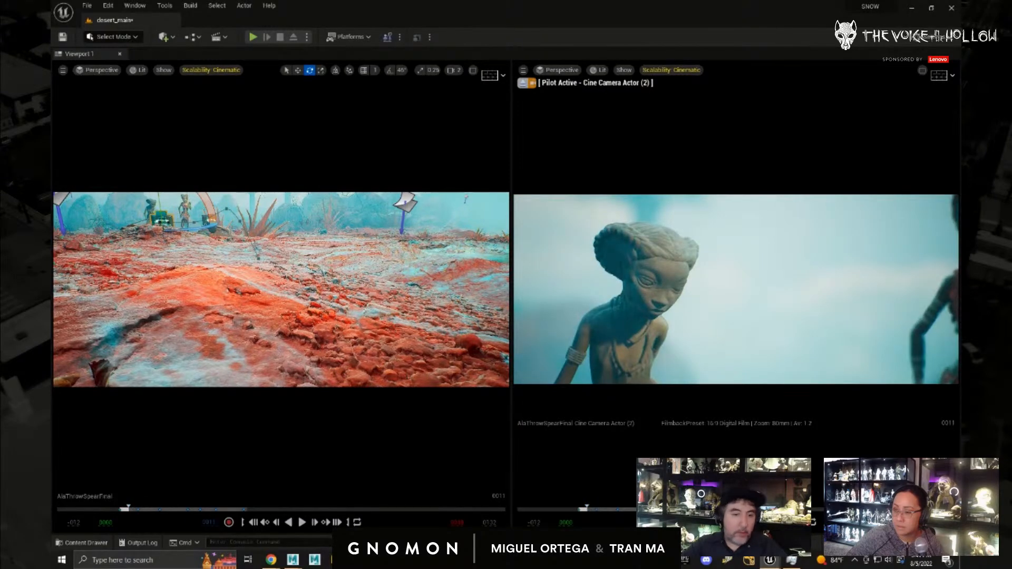
pyautogui.click(317, 354)
pyautogui.press('f')
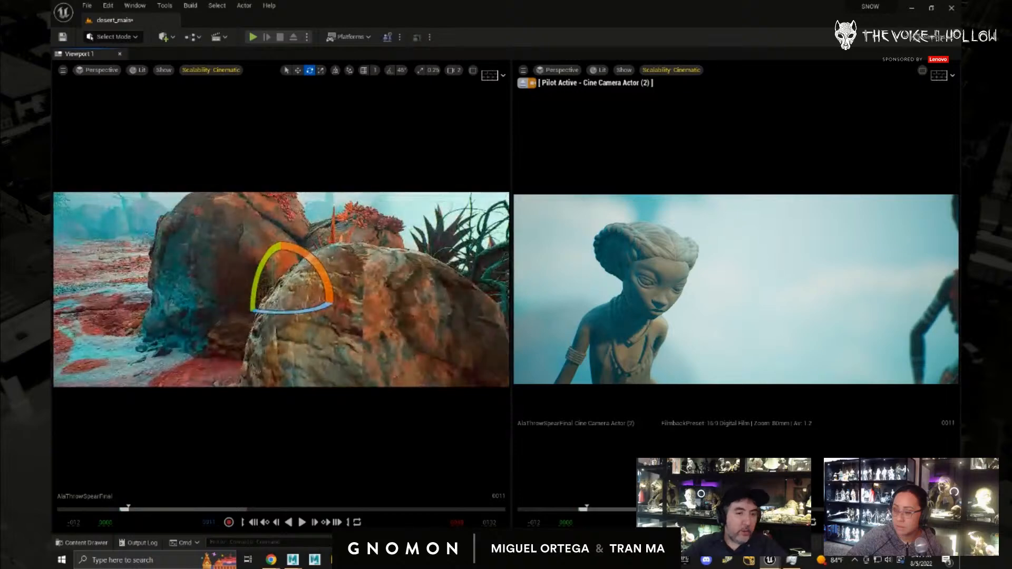
pyautogui.press('space')
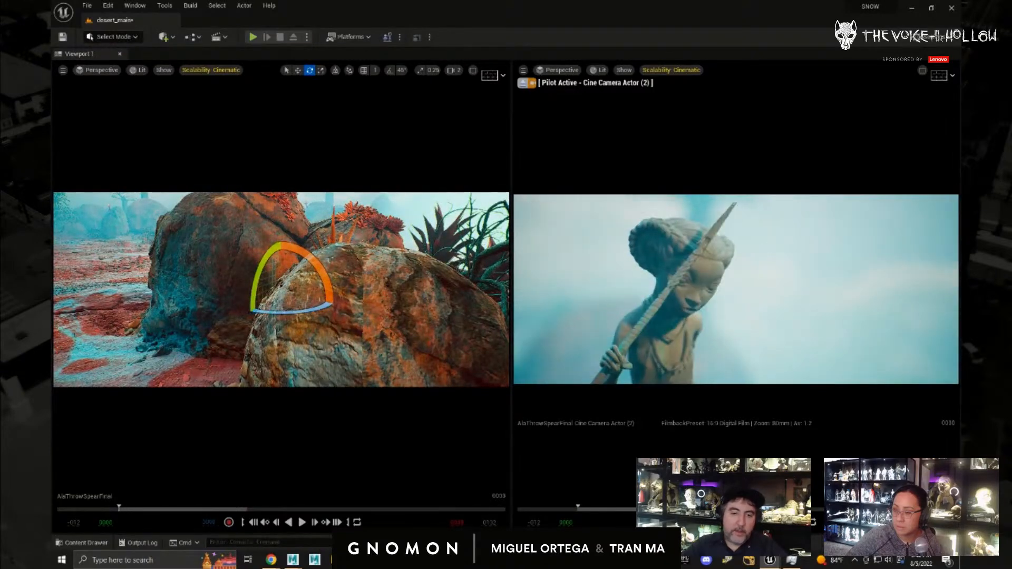
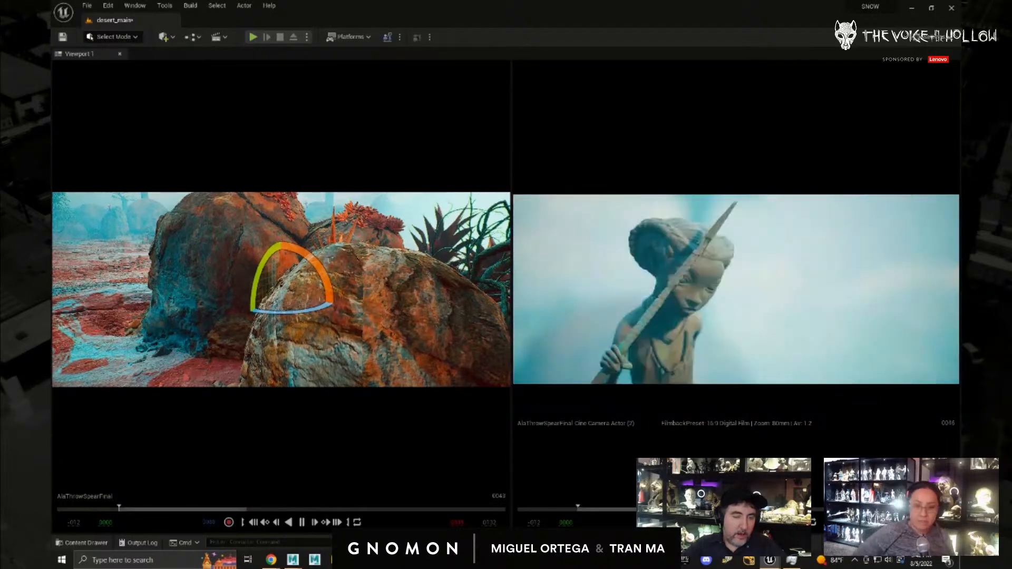
pyautogui.press('space')
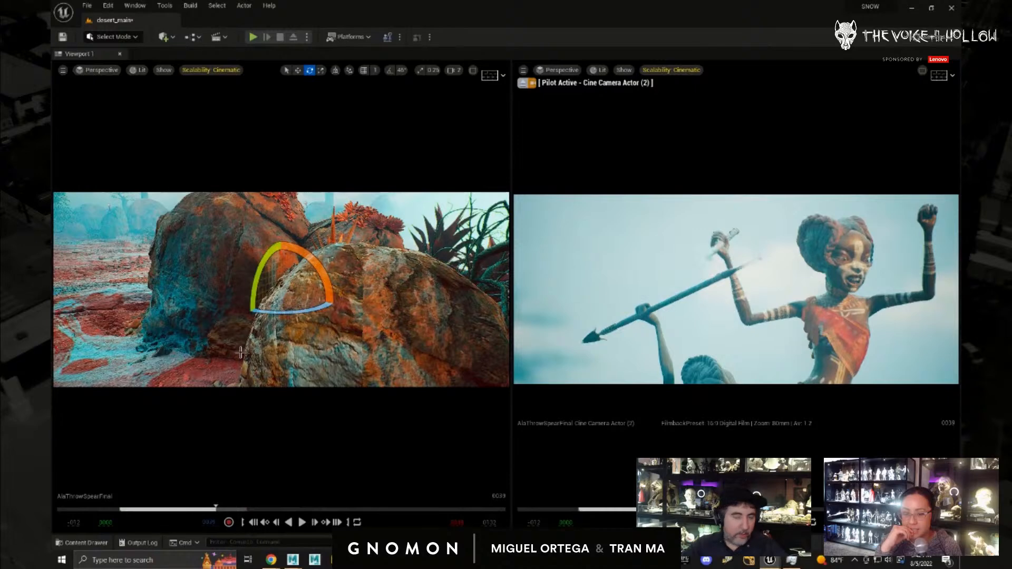
# - Reselect Cine Camera Actor (2) and adjust its rotation and position at frame 39, shifting the taller character toward the frame's center
pyautogui.keyDown('alt'); pyautogui.moveTo(354, 352); pyautogui.dragTo(335, 363); pyautogui.keyUp('alt')
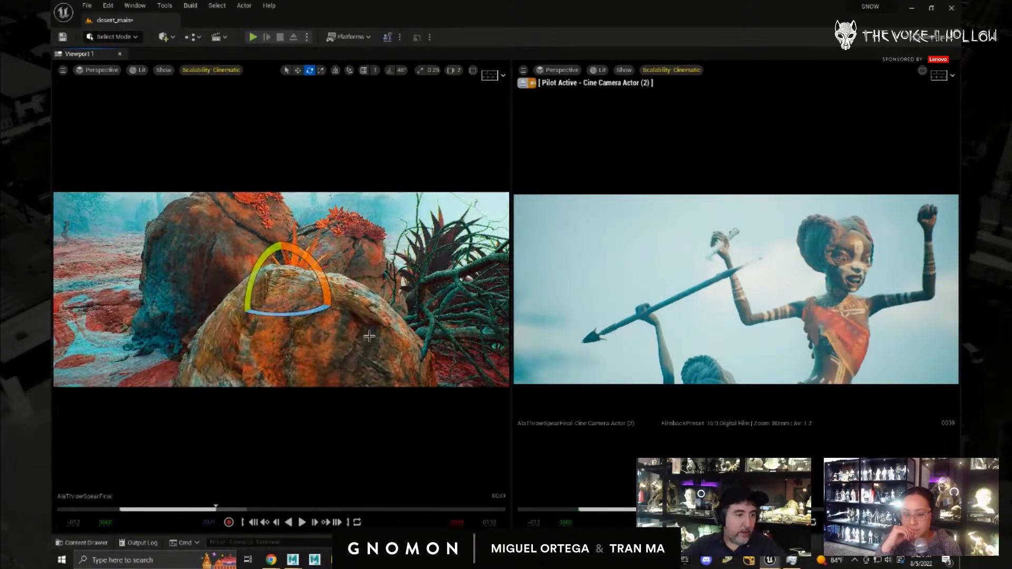
pyautogui.keyDown('alt'); pyautogui.moveTo(401, 346); pyautogui.dragTo(371, 414); pyautogui.keyUp('alt')
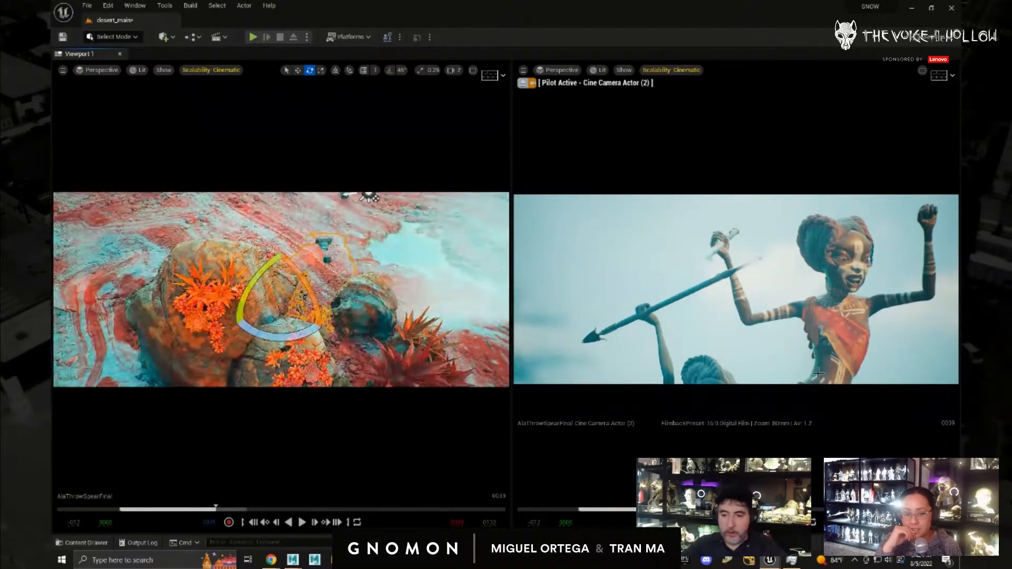
pyautogui.click(274, 323)
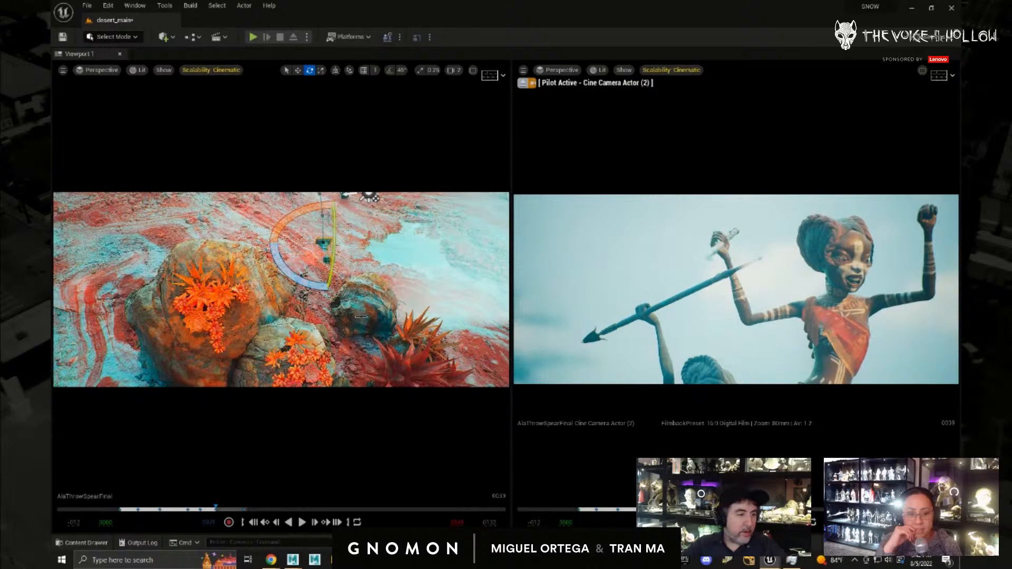
pyautogui.keyDown('alt'); pyautogui.moveTo(371, 280); pyautogui.dragTo(380, 259); pyautogui.keyUp('alt')
pyautogui.press('w')
pyautogui.press('e')
pyautogui.moveTo(334, 285); pyautogui.dragTo(338, 291)
pyautogui.moveTo(358, 253); pyautogui.dragTo(354, 231)
pyautogui.press('w')
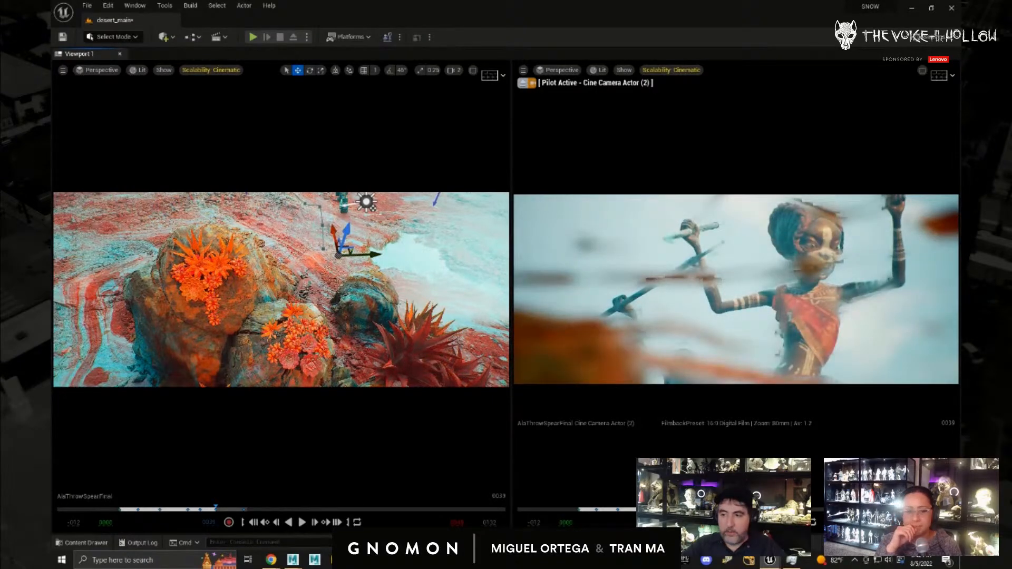
# - Replay the shot, pausing at intervals, and scrub back to frame 17 to check both characters' framing
pyautogui.press('space')
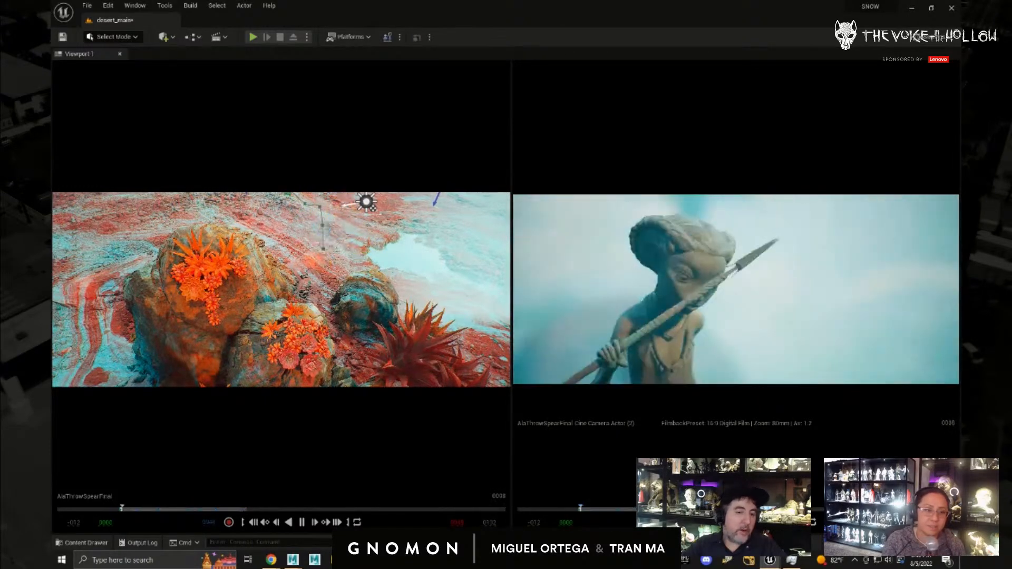
pyautogui.press('space')
pyautogui.press('space')
pyautogui.press('space')
pyautogui.press('space')
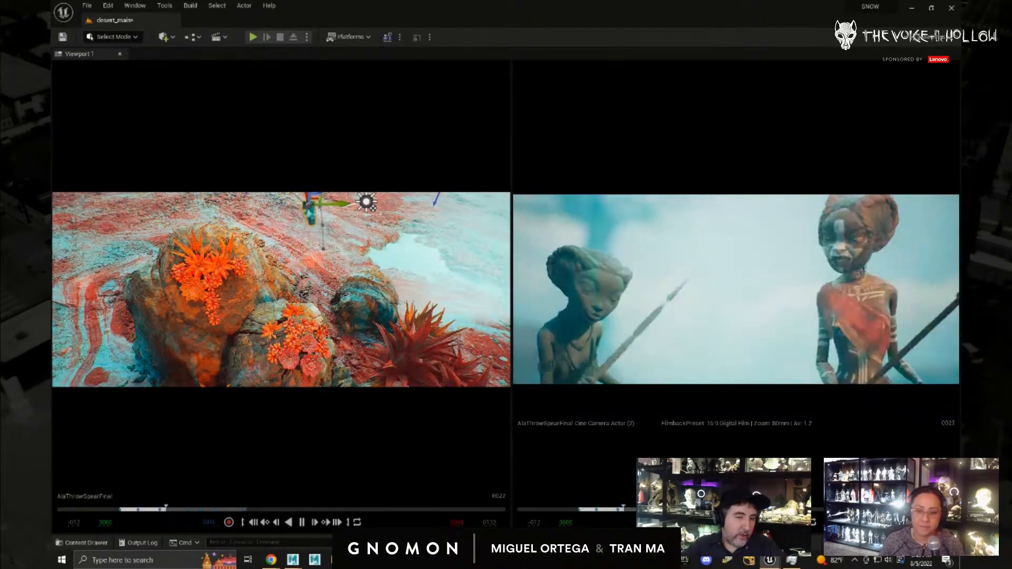
pyautogui.press('space')
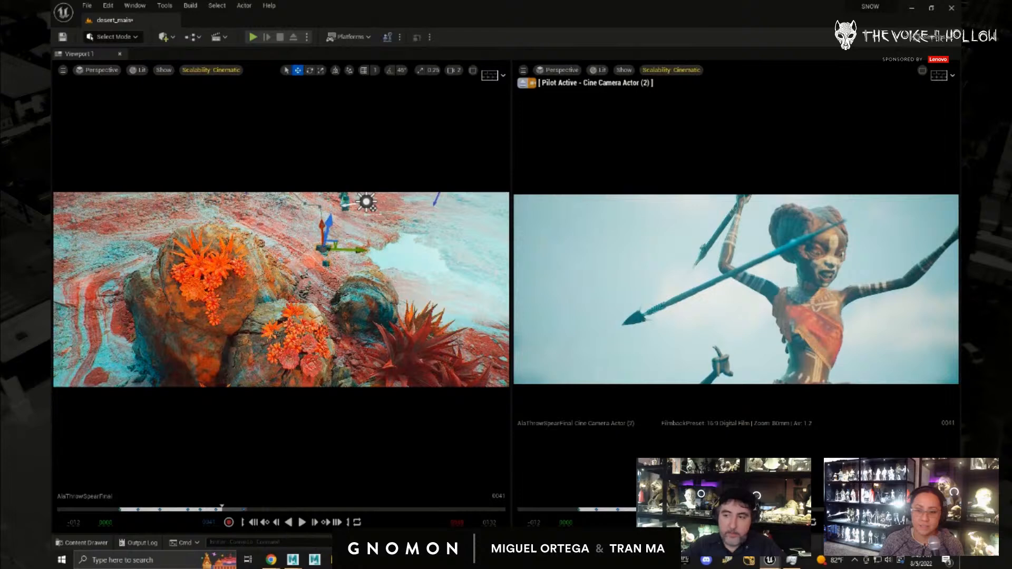
pyautogui.moveTo(770, 394); pyautogui.dragTo(675, 394)
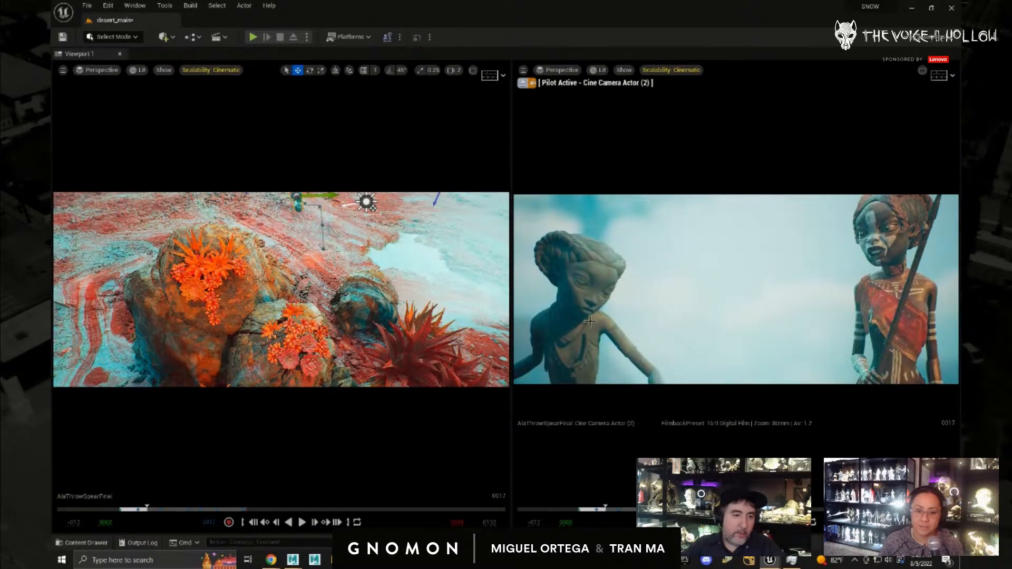
# - Select the smaller character at frame 17 and open the coa character's materials folder among the project assets
pyautogui.click(822, 326)
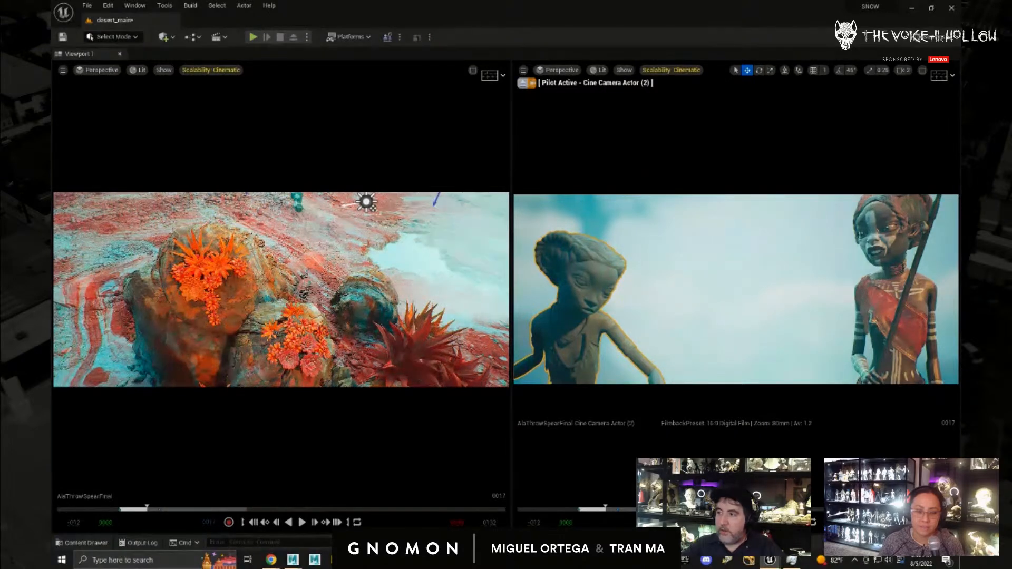
pyautogui.press('Delete')
pyautogui.hotkey('ctrl', 'z')
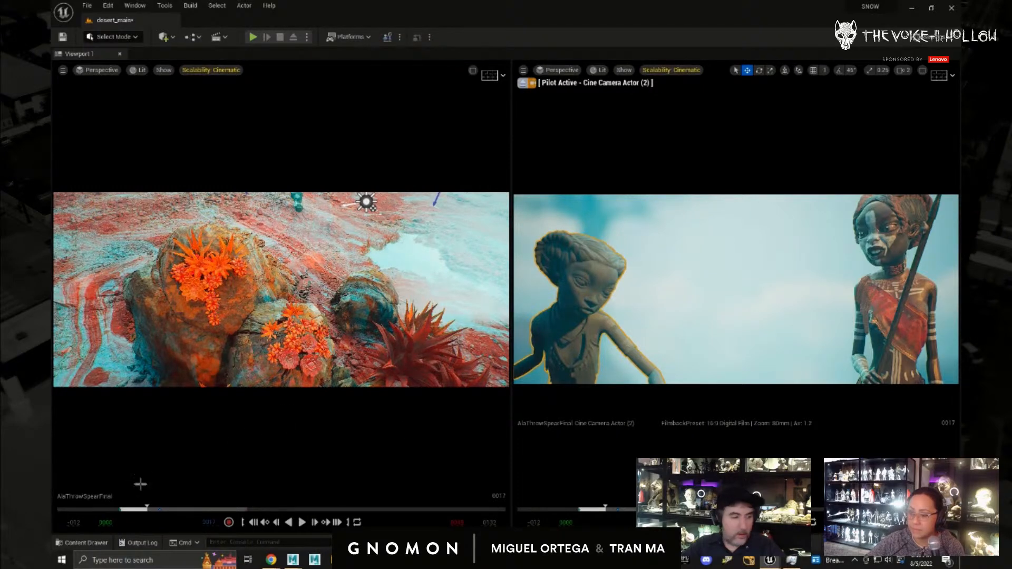
pyautogui.click(82, 543)
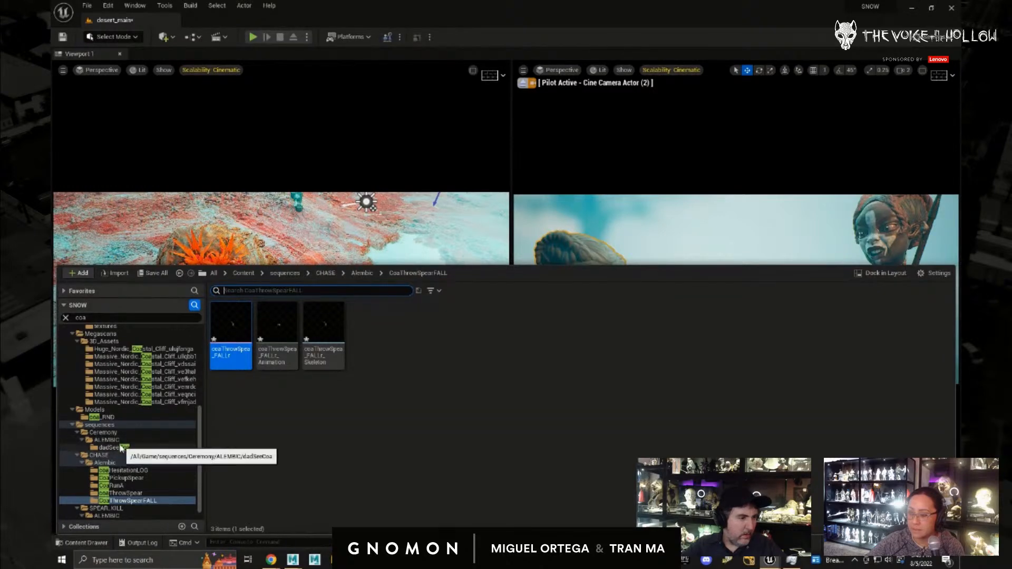
pyautogui.scroll(7, 122, 463)
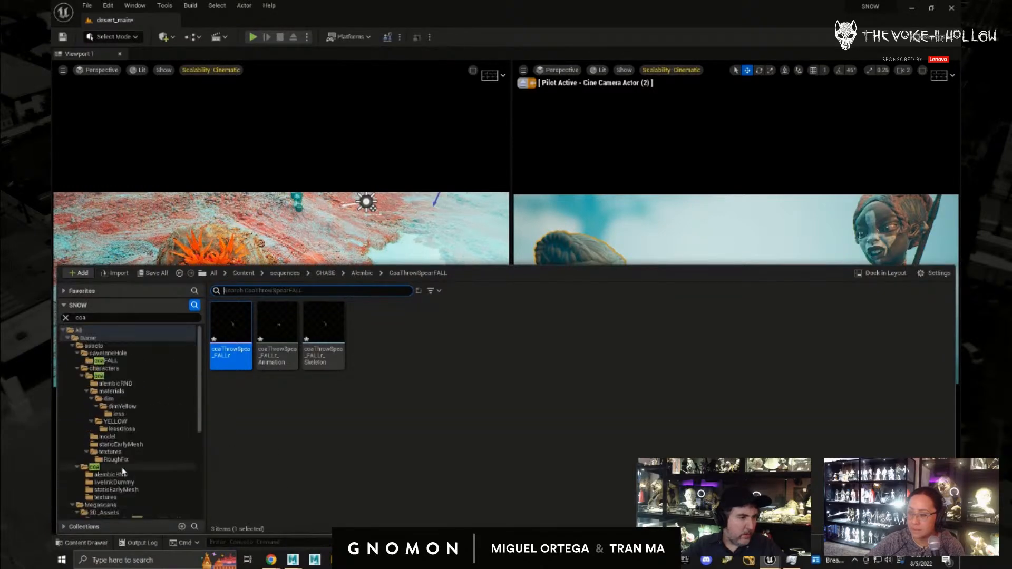
pyautogui.click(111, 391)
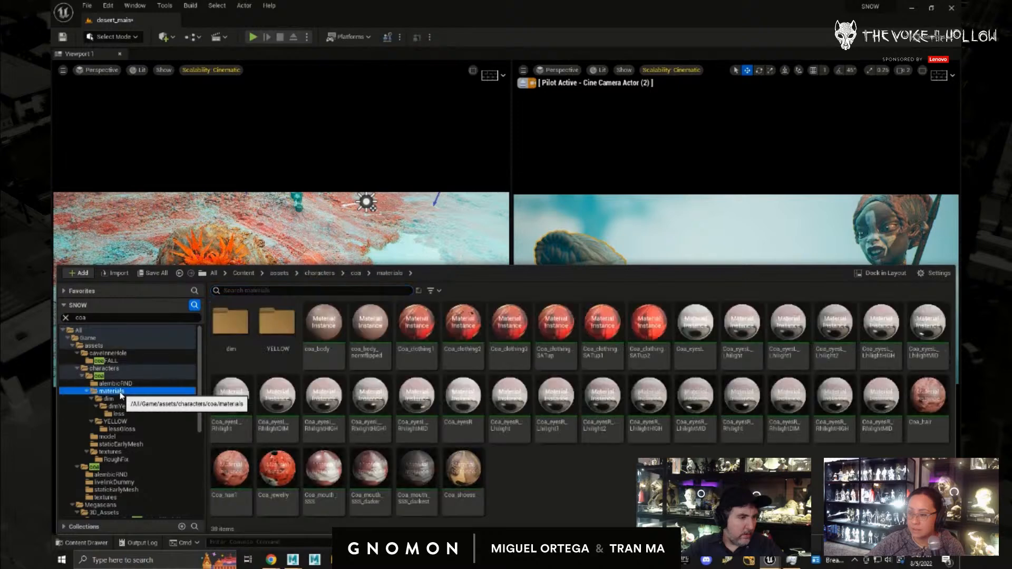
# - Pick the Coa_clothing1 material, then Coa_eyesL_Rhilight and Coa_eyesR_Rhilight from the dim folder, for the smaller character
pyautogui.click(416, 333)
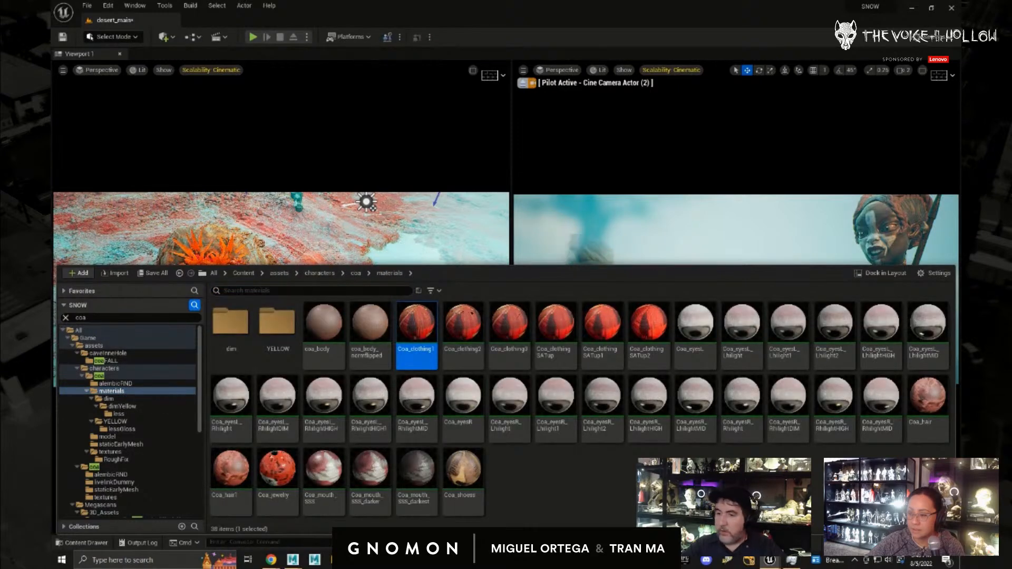
pyautogui.click(333, 255)
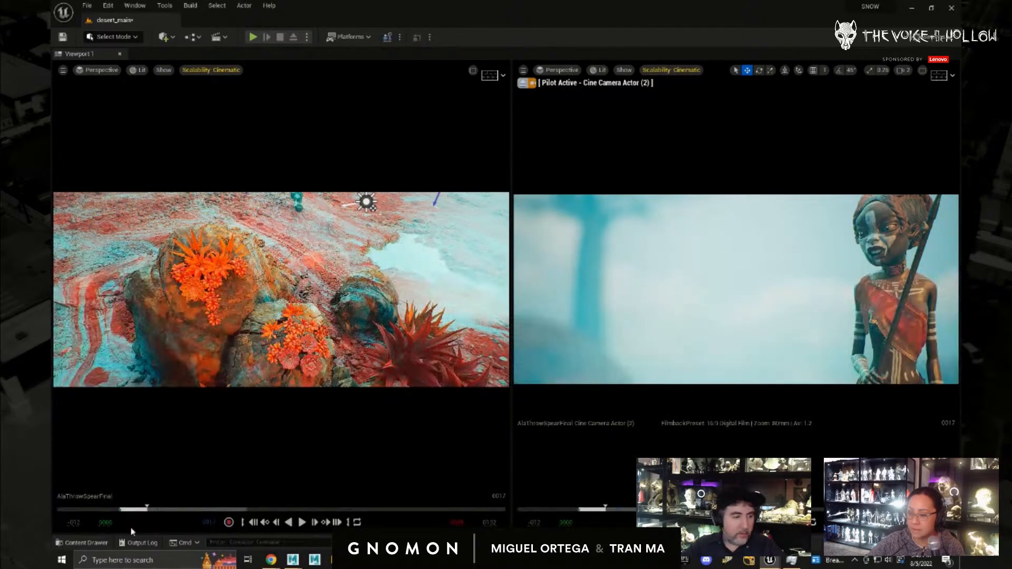
pyautogui.click(97, 542)
pyautogui.doubleClick(231, 322)
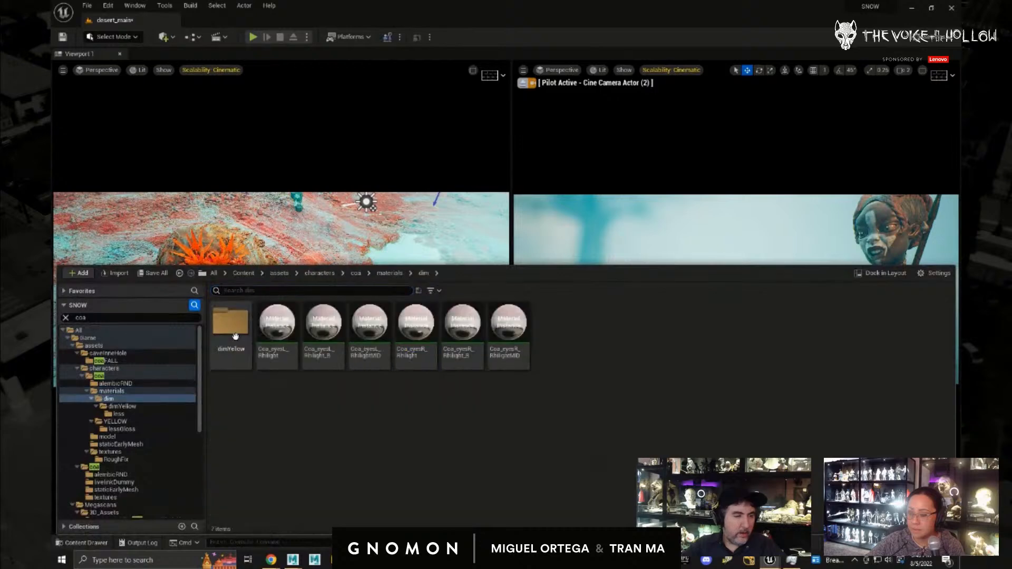
pyautogui.click(277, 327)
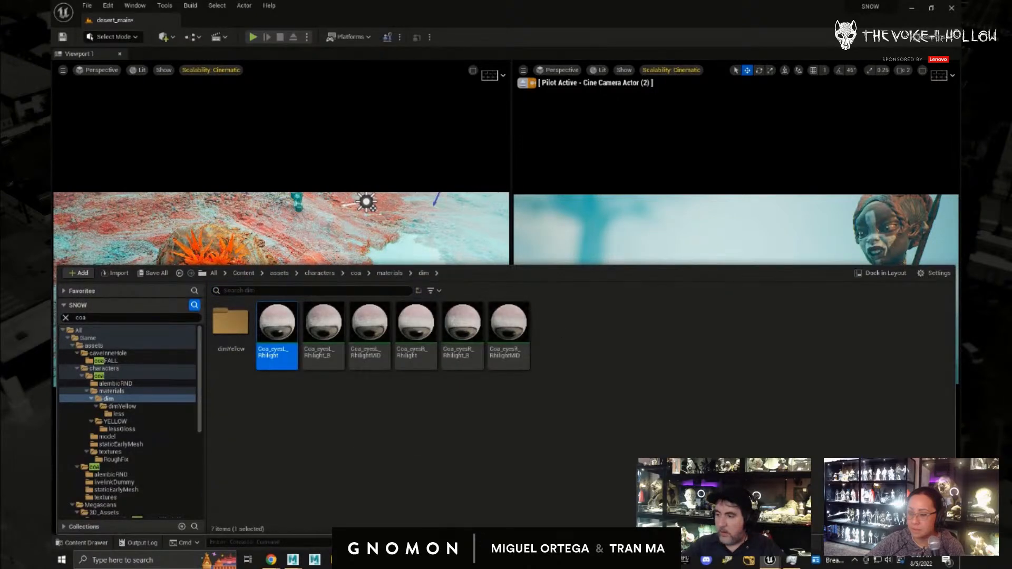
pyautogui.click(421, 327)
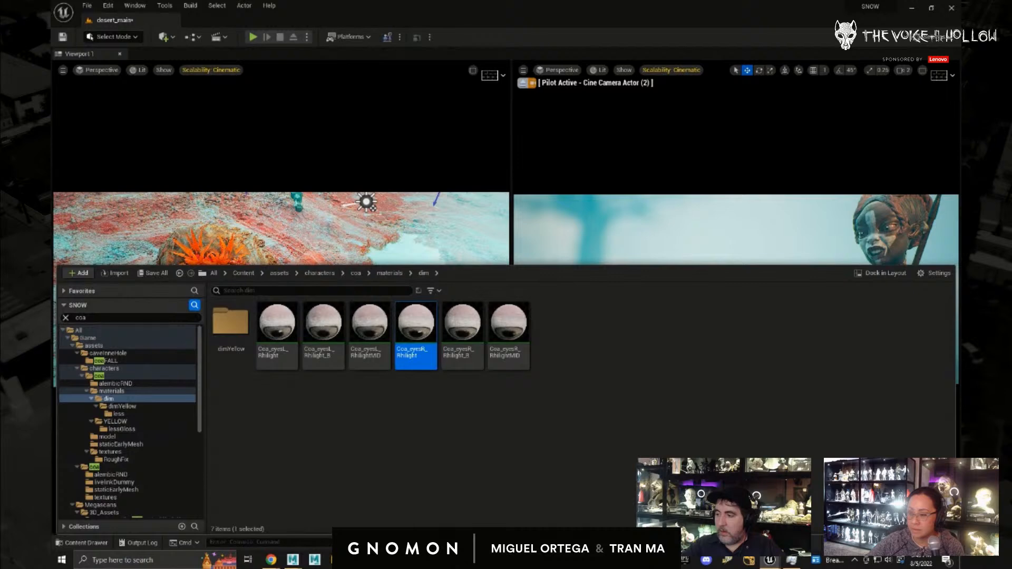
pyautogui.hotkey('ctrl', 'space')
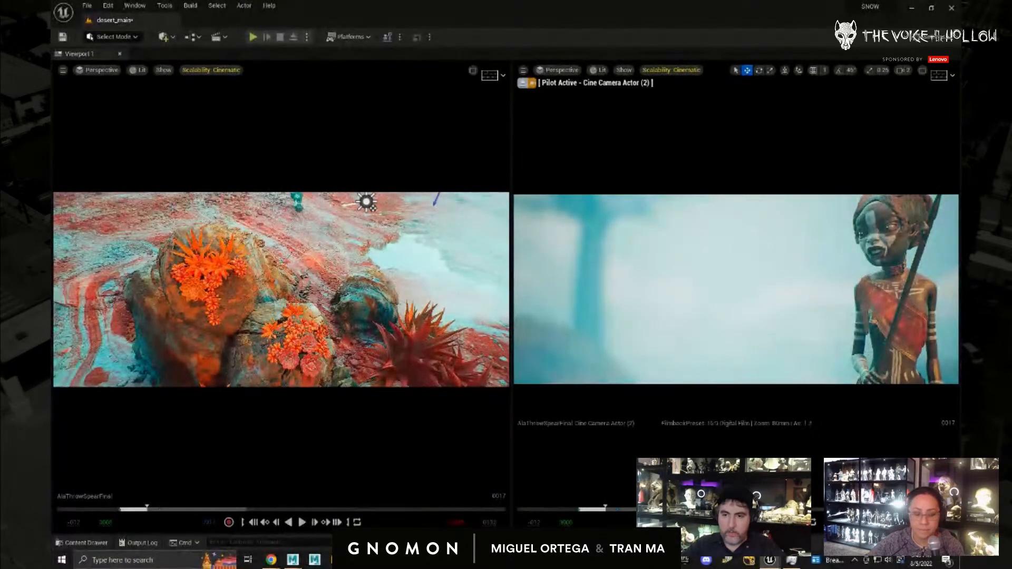
# - Return to the coa materials folder and pick the Coa_hair1 and Coa_hair materials for the smaller character
pyautogui.click(88, 548)
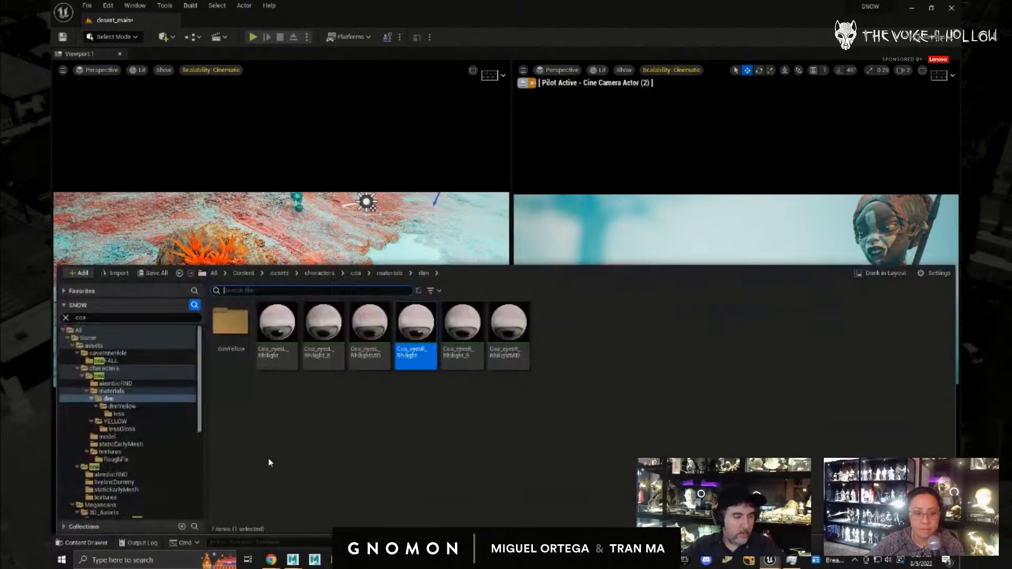
pyautogui.click(390, 274)
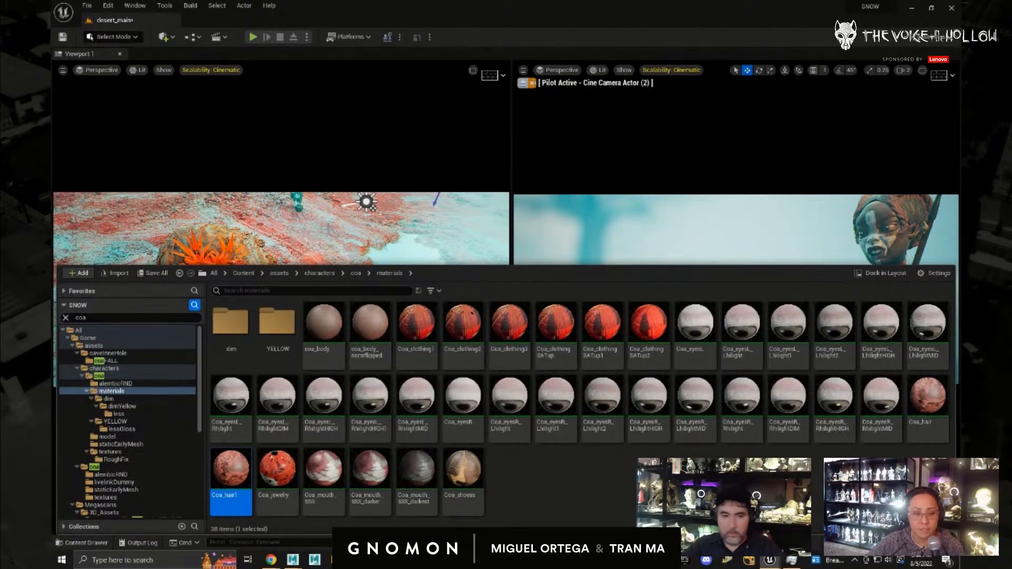
pyautogui.click(930, 402)
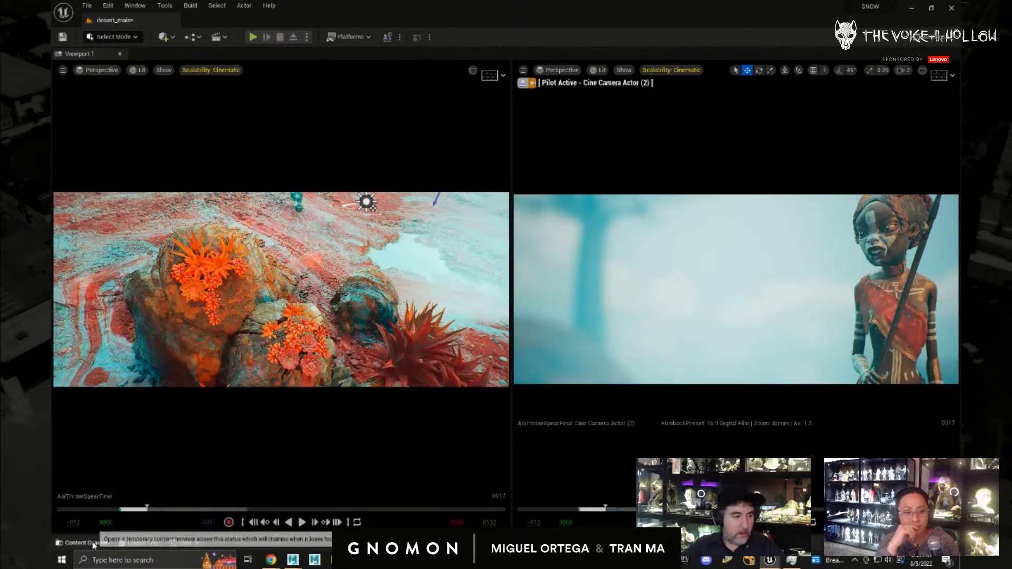
# - Pick the coa_body material and the coa shoes material from the coa materials folder for the smaller character
pyautogui.click(94, 544)
pyautogui.click(324, 324)
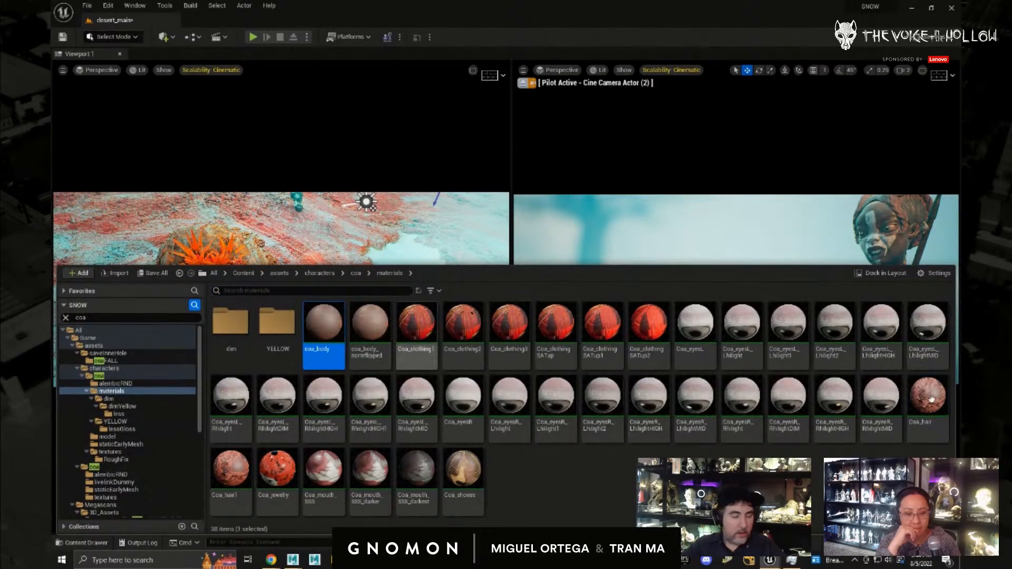
pyautogui.hotkey('ctrl', 'space')
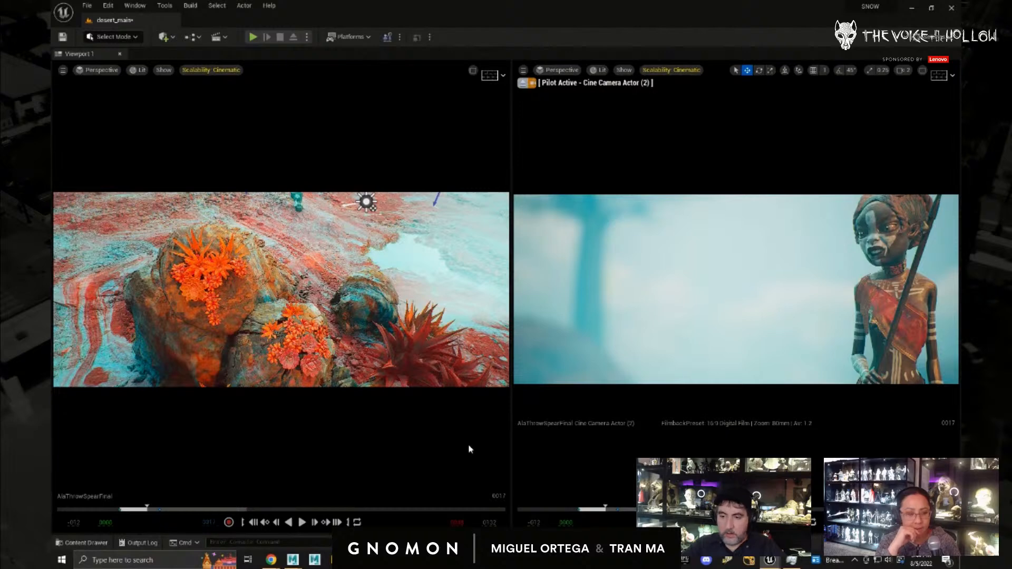
pyautogui.click(90, 543)
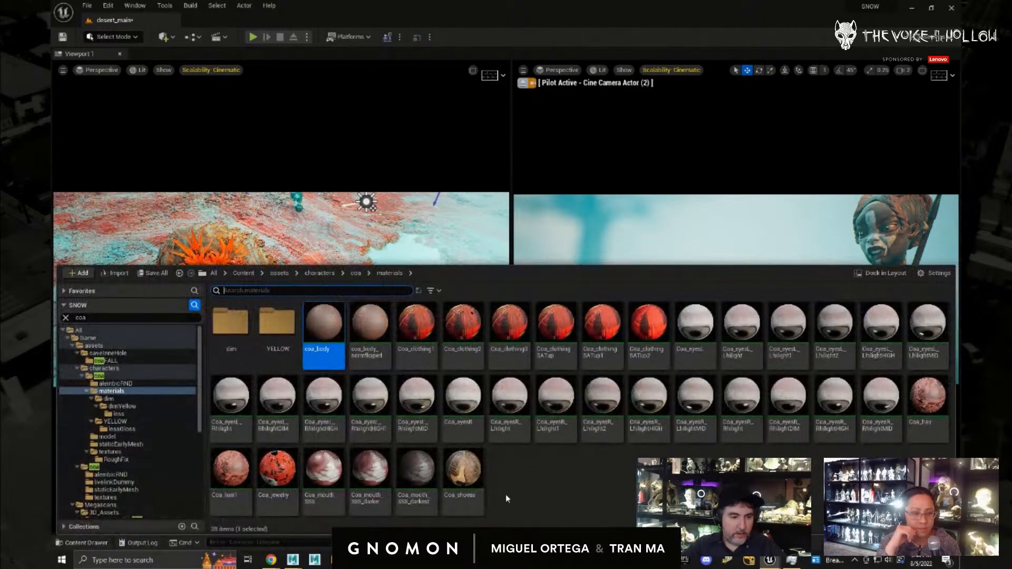
pyautogui.click(464, 472)
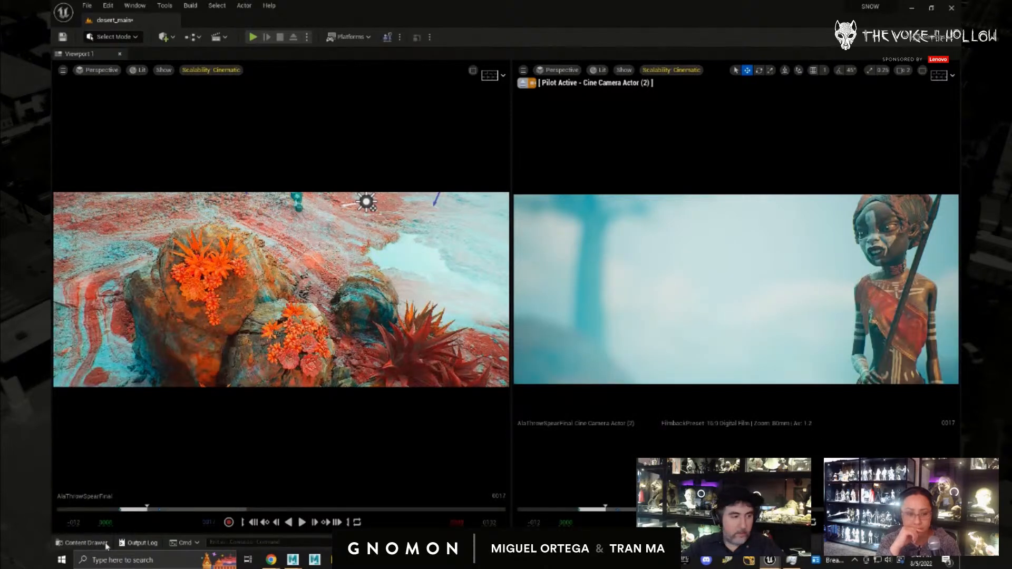
# - Pick the Coa_jewelry and Coa_mouth_SSS materials from the coa materials folder for the smaller character
pyautogui.click(87, 543)
pyautogui.click(278, 472)
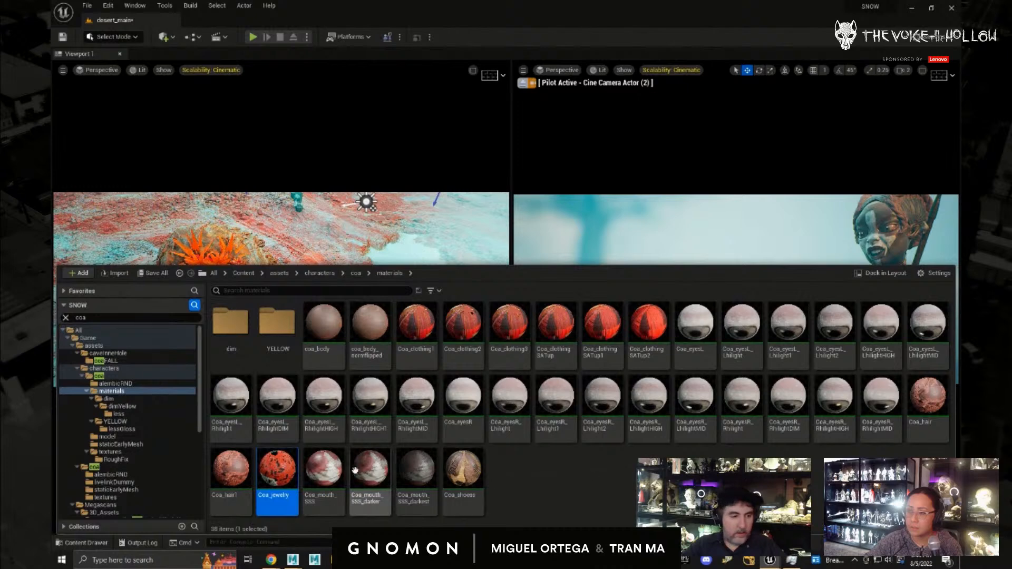
pyautogui.click(319, 481)
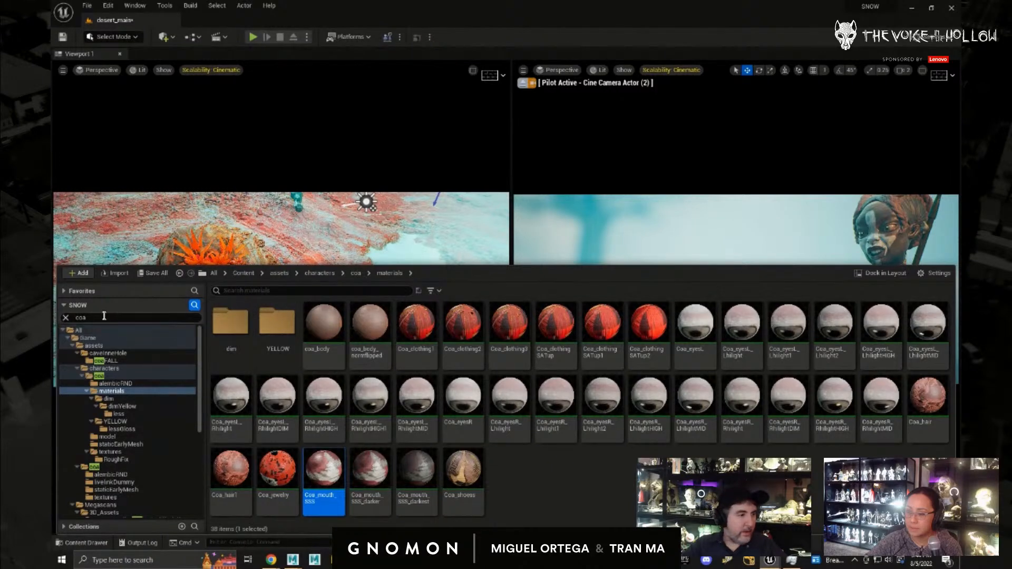
# - Filter the project's asset folders by "spear", open a matching spear folder and pick its first asset for the character's spear
pyautogui.write('s')
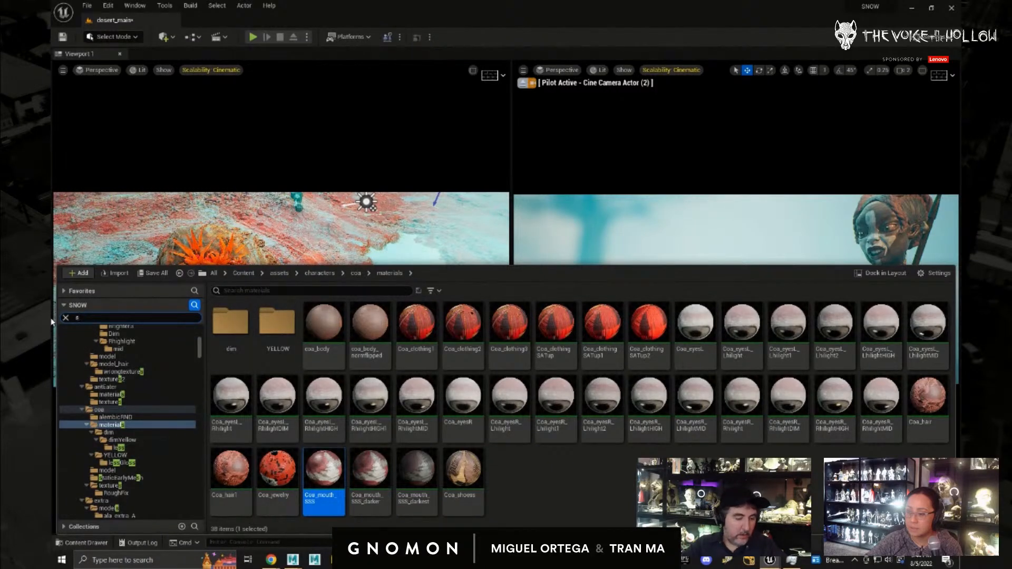
pyautogui.write('pear')
pyautogui.scroll(10, 182, 379)
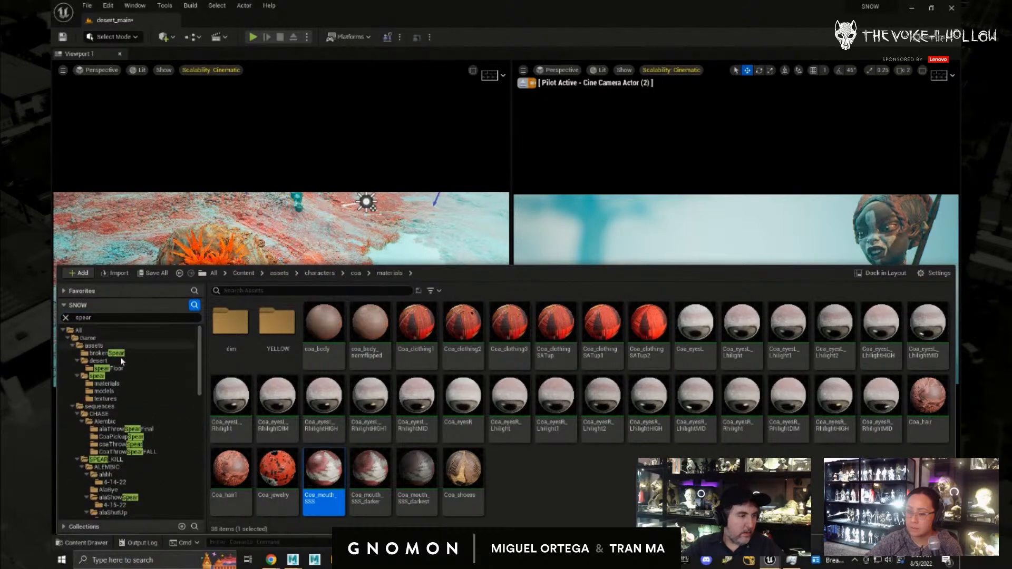
pyautogui.click(107, 365)
pyautogui.click(230, 325)
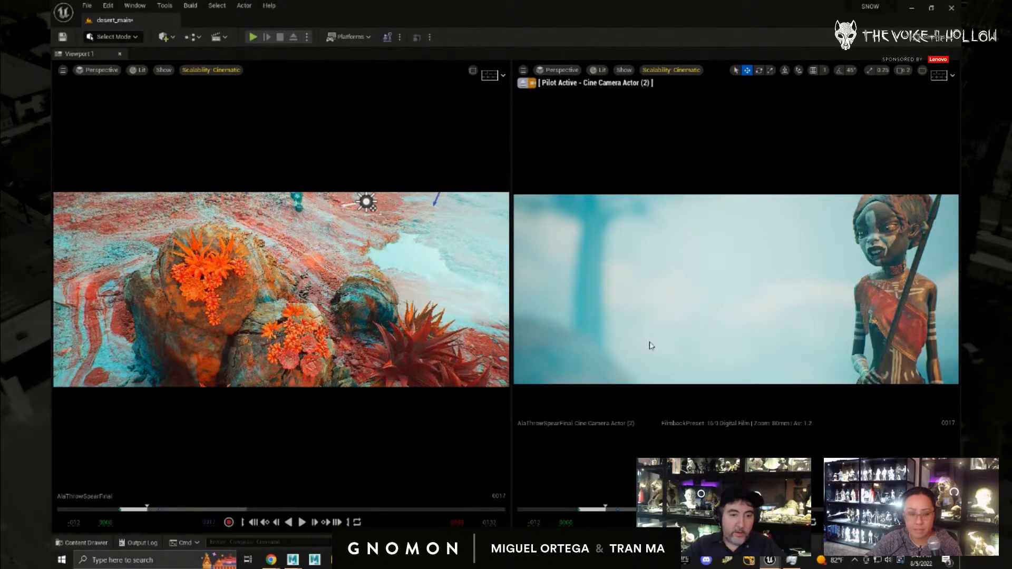
# - Play the AlaThrowSpearFinal shot through the second cine camera and pause at frame 12 to check both characters
pyautogui.press('space')
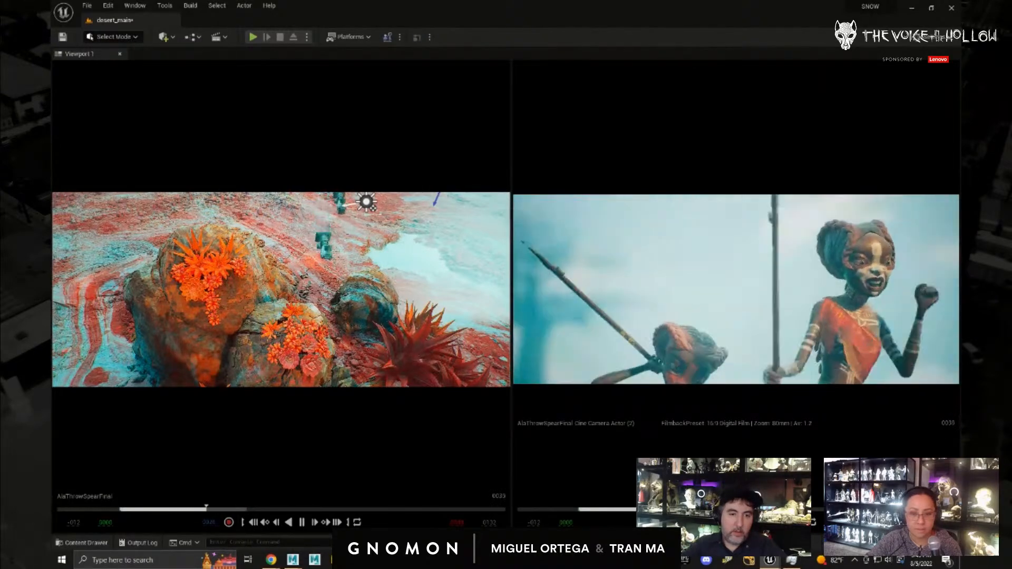
pyautogui.press('space')
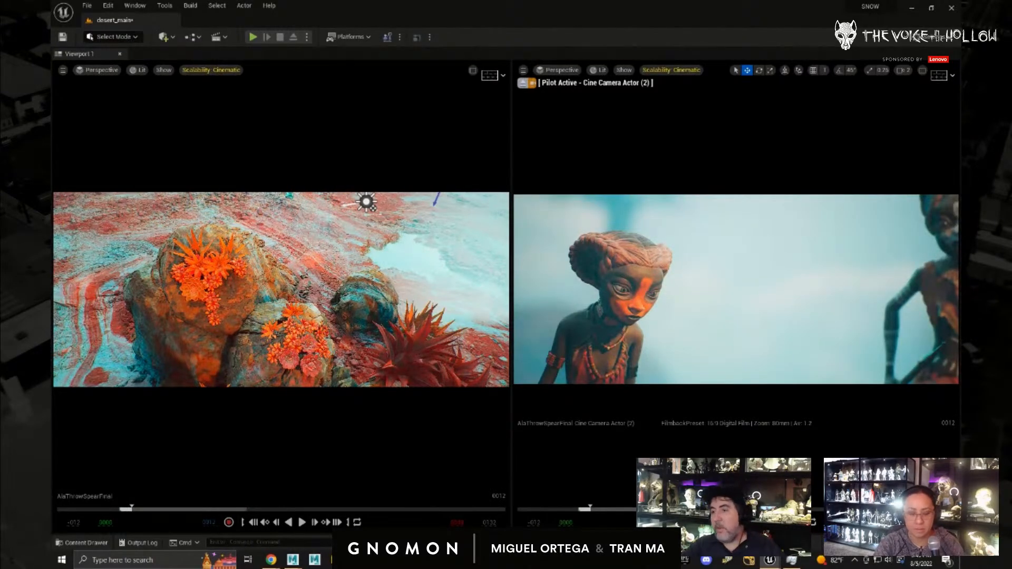